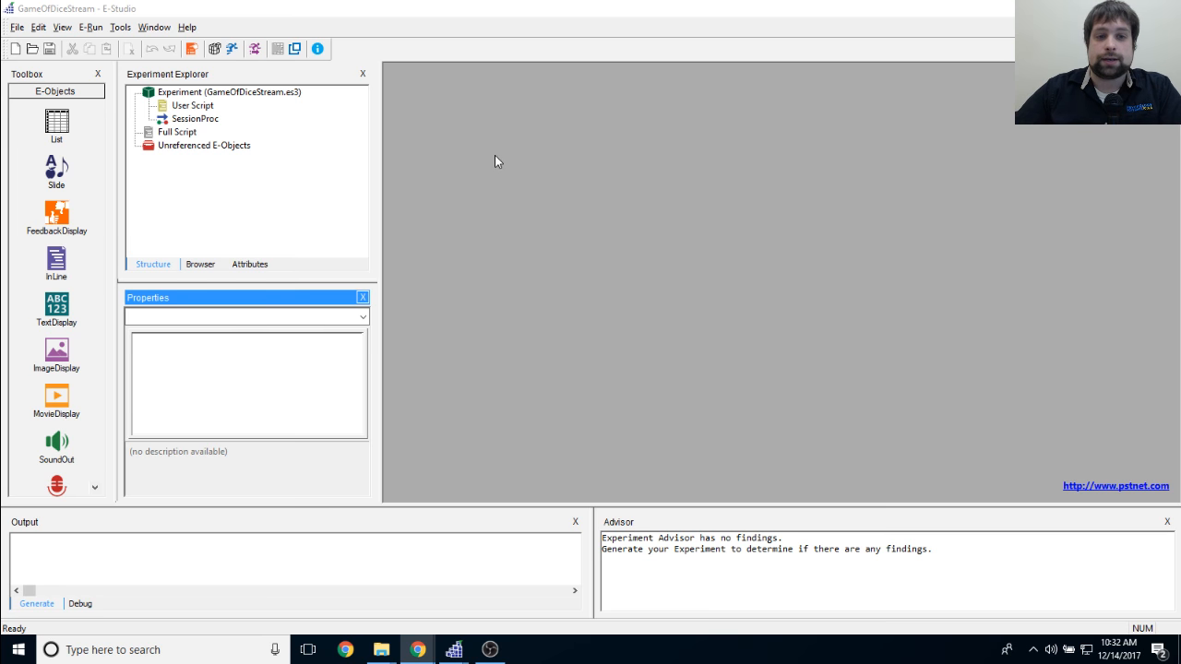
Step: Open the SessionProc procedure, add a TextDisplay to its timeline and rename it Welcome
{"action": "double_click", "coordinate": [196, 119]}
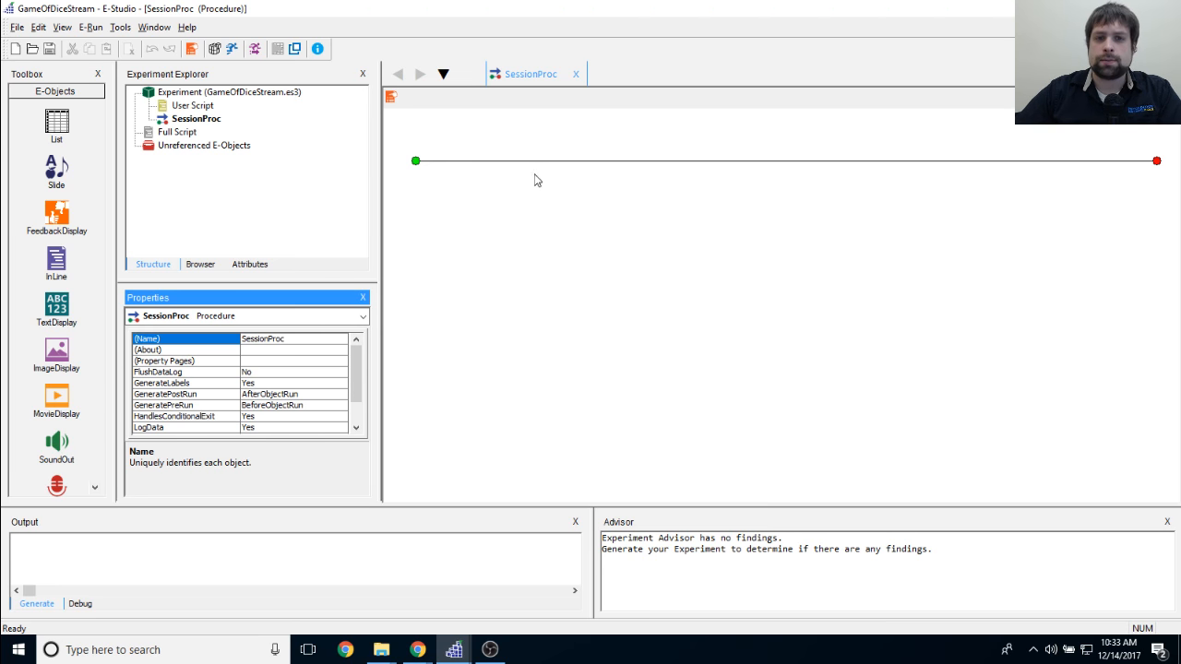
{"action": "left_click_drag", "start_coordinate": [56, 304], "coordinate": [420, 162]}
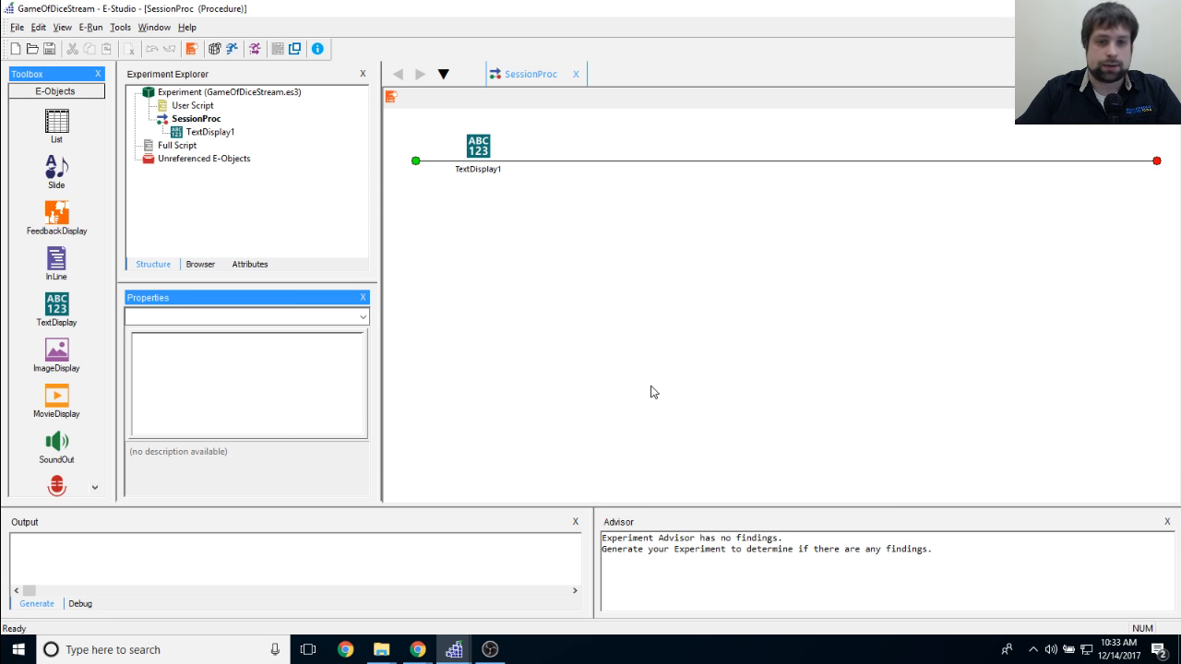
{"action": "left_click", "coordinate": [478, 148]}
{"action": "key", "text": "F2"}
{"action": "type", "text": "Welcome"}
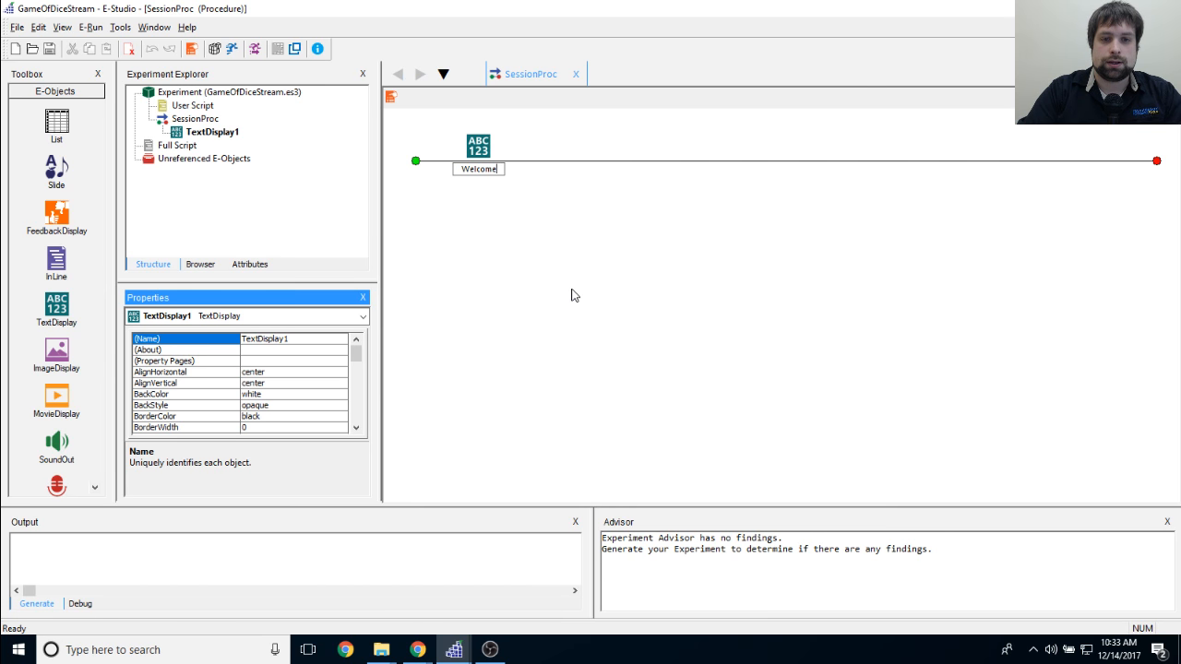
{"action": "key", "text": "Return"}
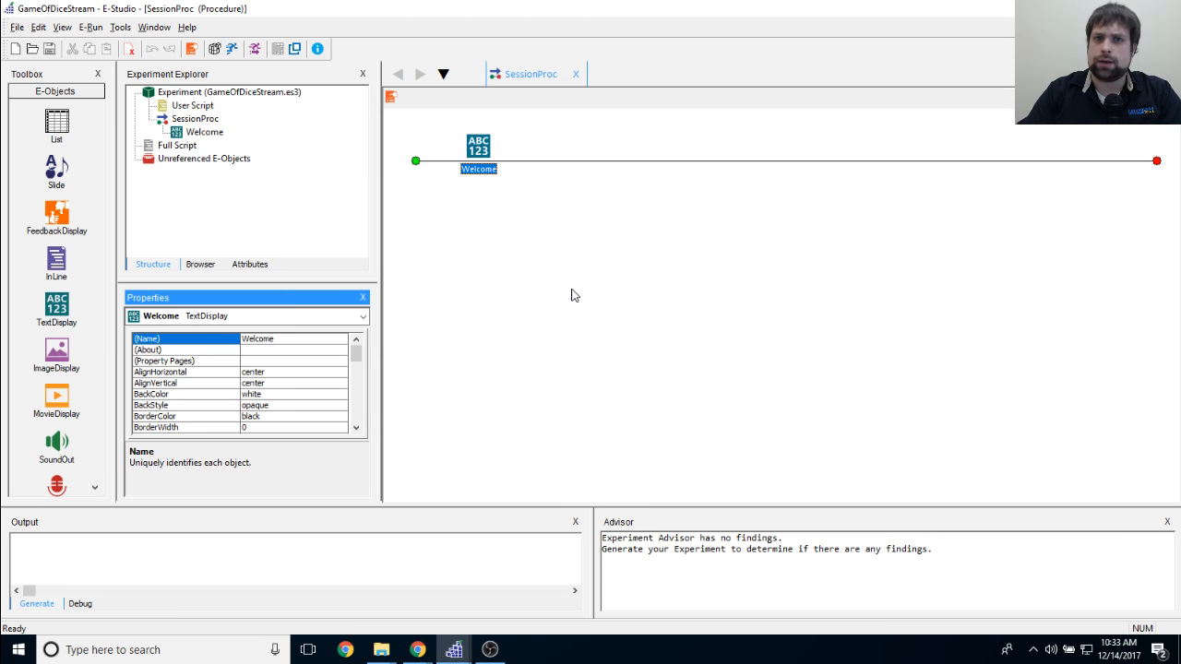
Step: Add a second TextDisplay after Welcome on the SessionProc timeline and rename it BetInstructions
{"action": "left_click_drag", "start_coordinate": [58, 310], "coordinate": [553, 266]}
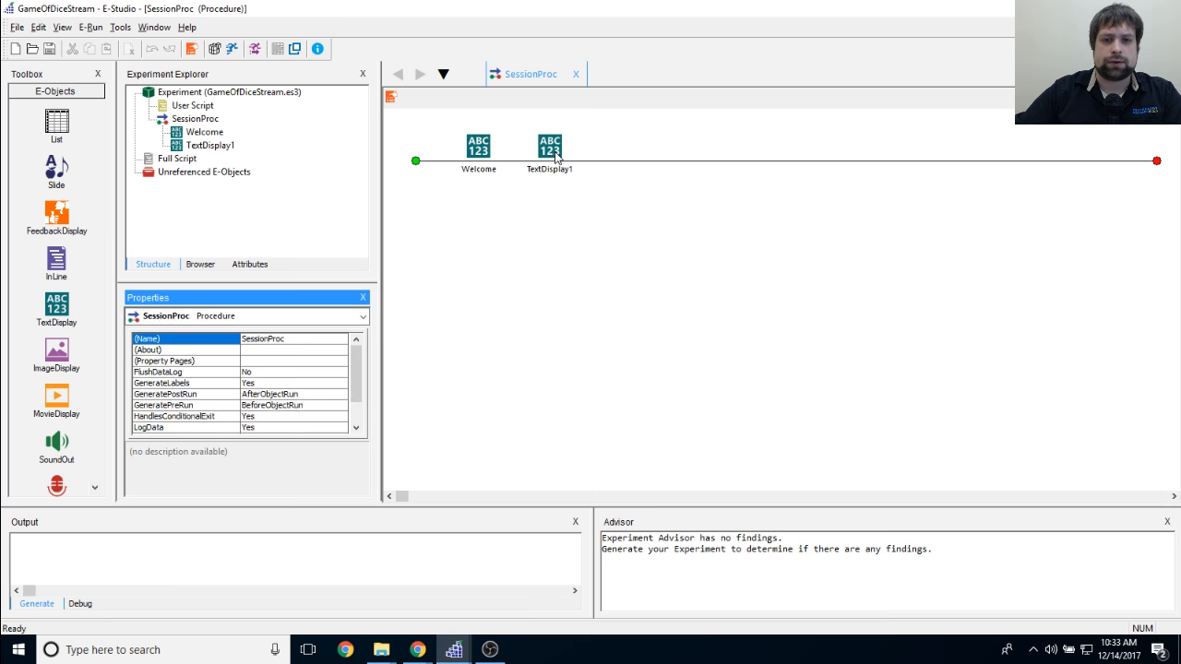
{"action": "key", "text": "XF86MonBrightnessDown"}
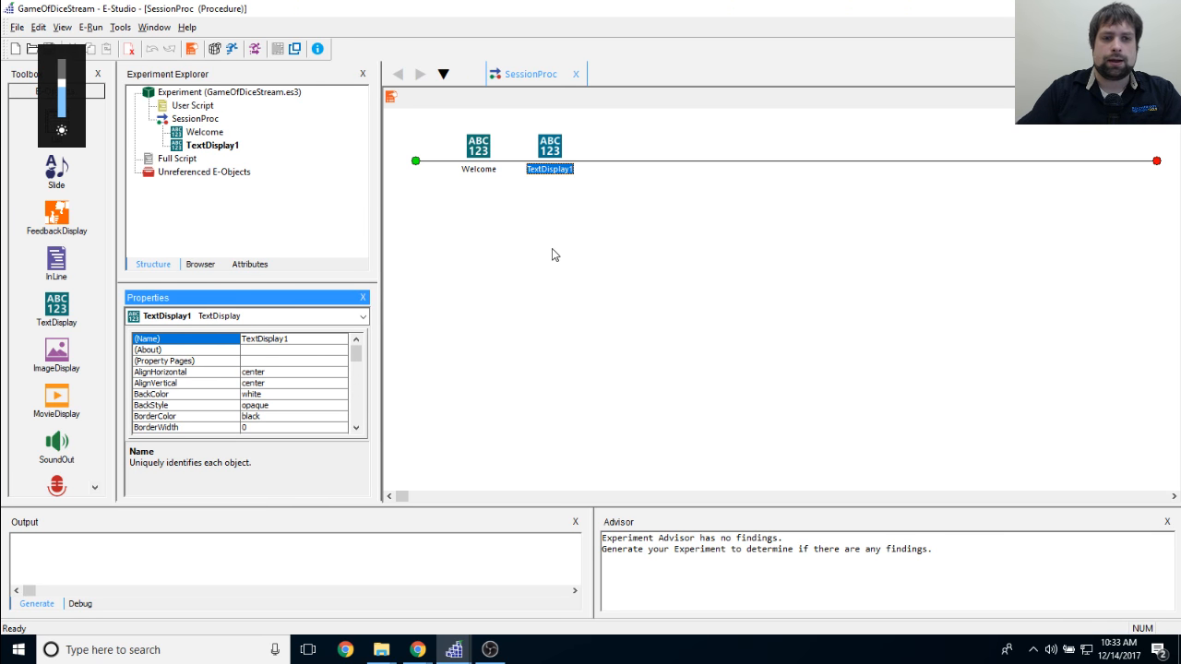
{"action": "right_click", "coordinate": [549, 160]}
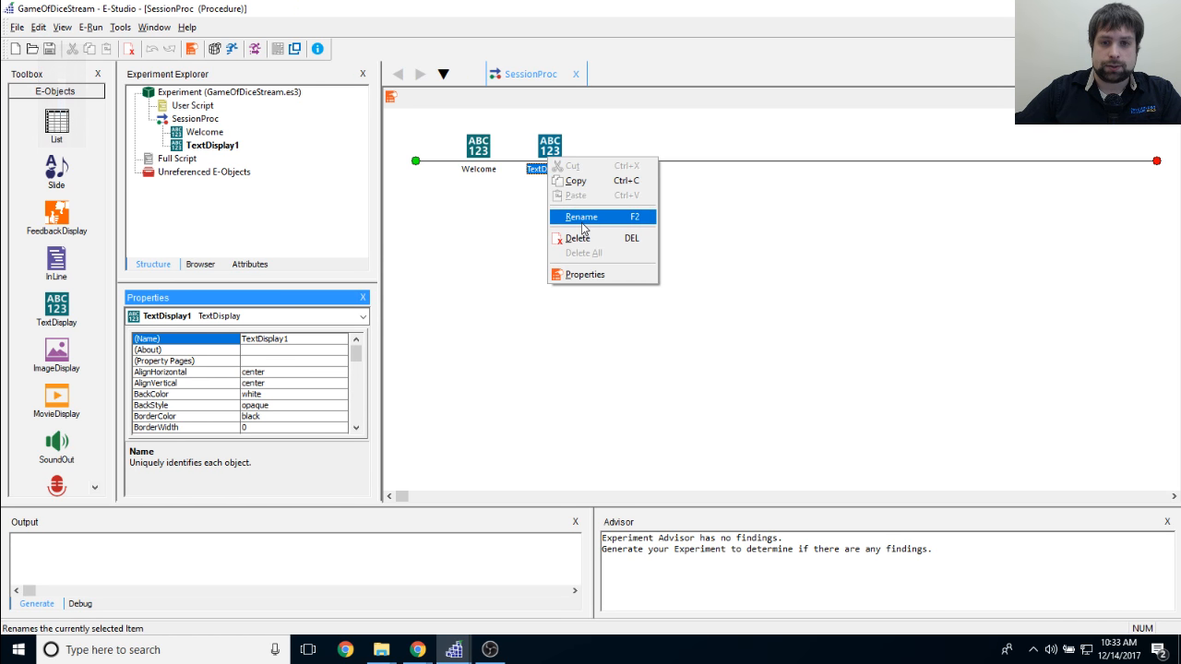
{"action": "left_click", "coordinate": [581, 222]}
{"action": "type", "text": "Be"}
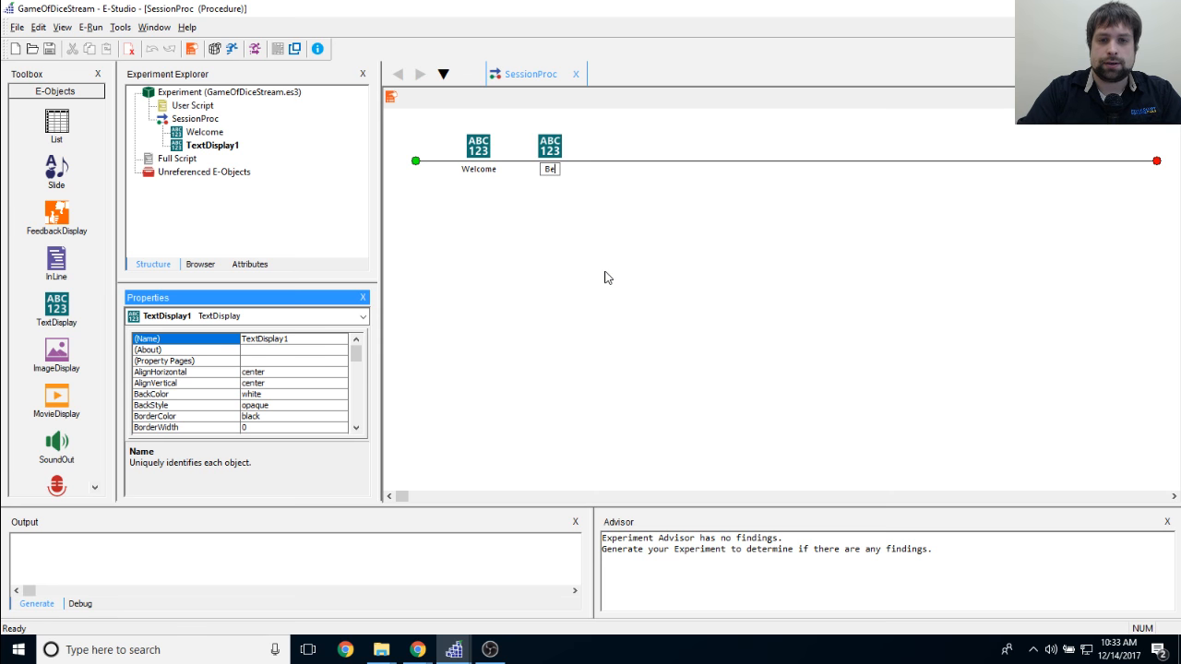
{"action": "type", "text": "tInstructions"}
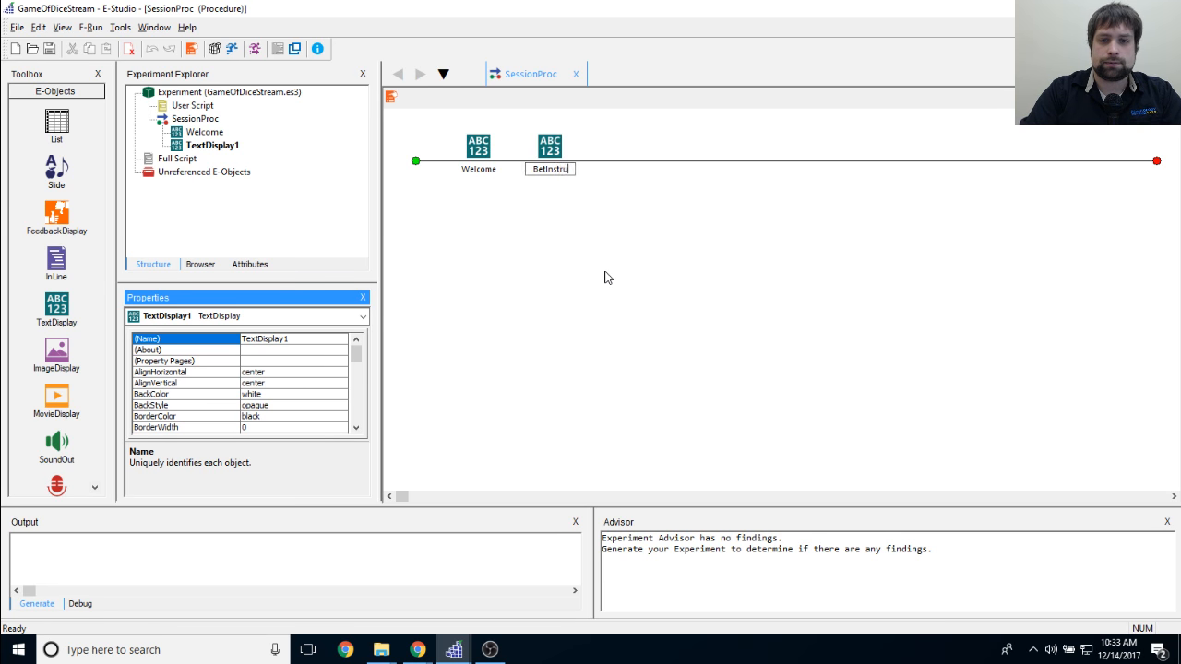
{"action": "key", "text": "Return"}
{"action": "left_click", "coordinate": [605, 278]}
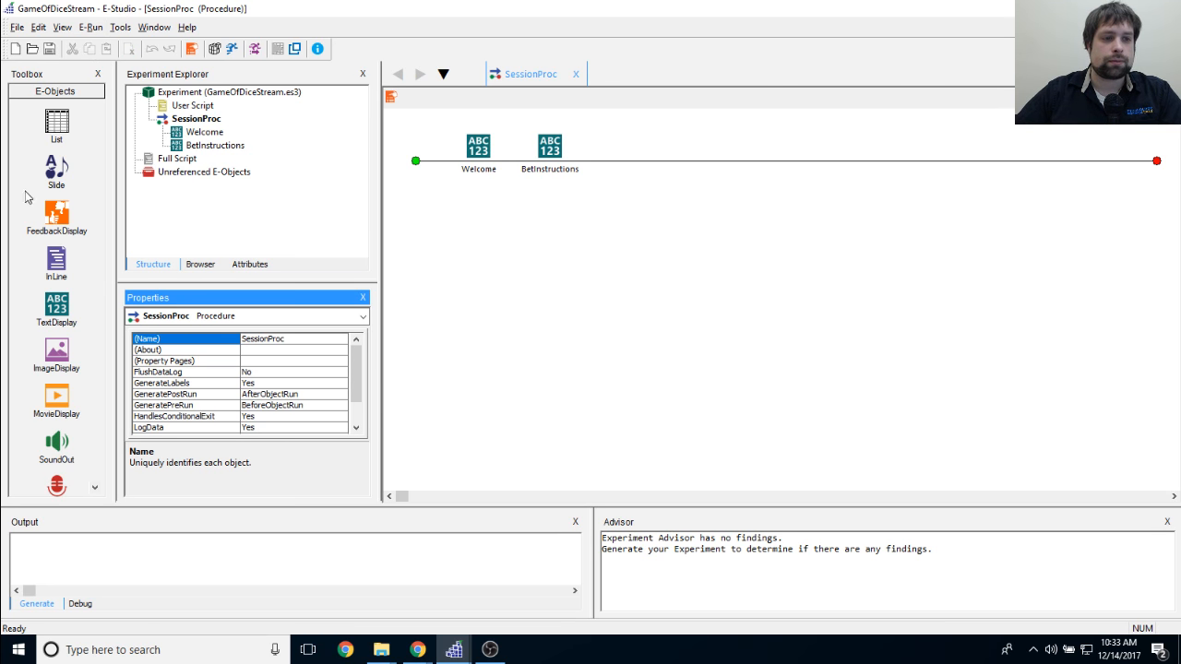
Step: Add a Slide object after BetInstructions on the SessionProc timeline and rename it InterfaceInstruct
{"action": "left_click_drag", "start_coordinate": [56, 171], "coordinate": [680, 268]}
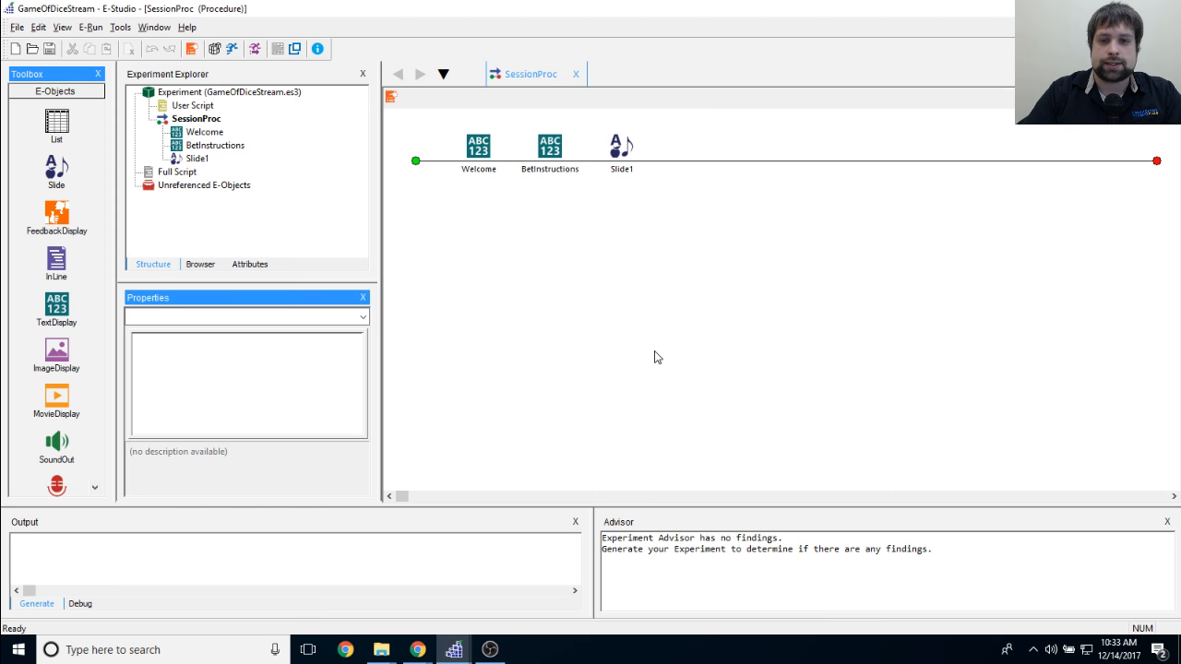
{"action": "left_click", "coordinate": [620, 148]}
{"action": "right_click", "coordinate": [607, 149]}
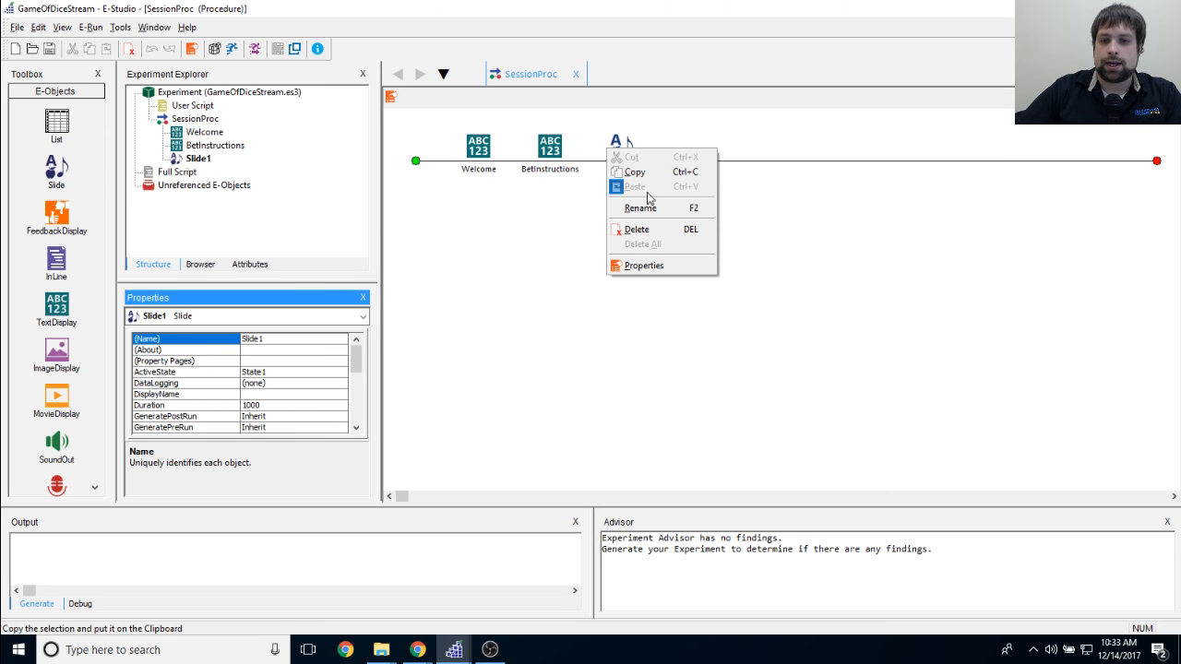
{"action": "left_click", "coordinate": [680, 209]}
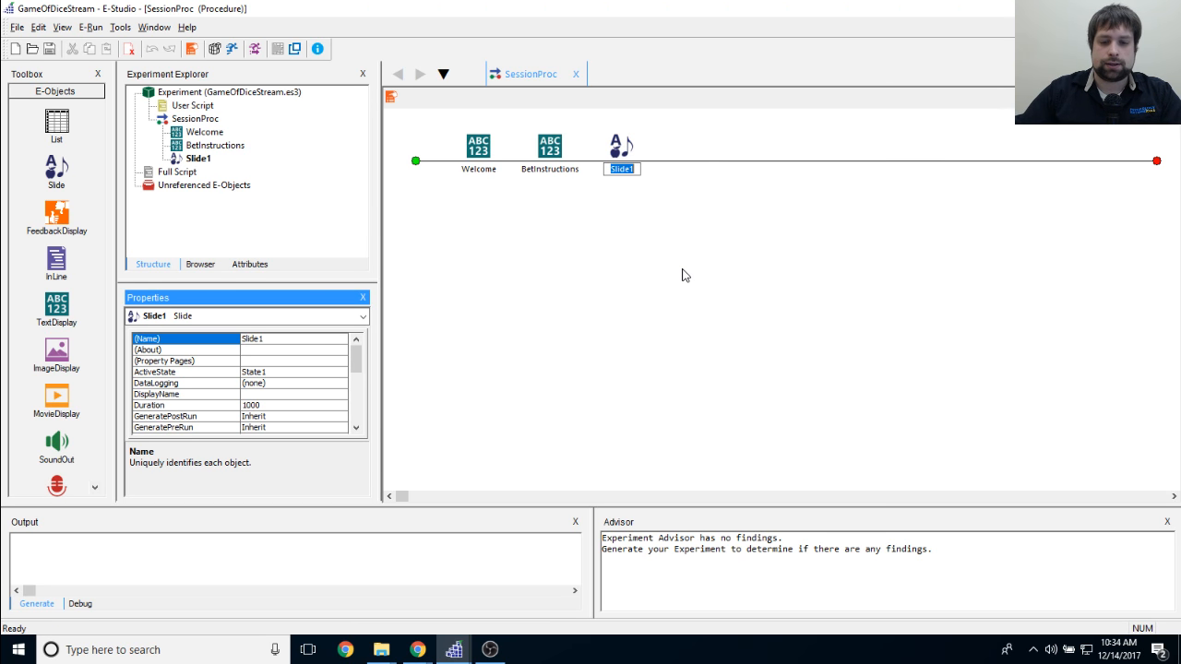
{"action": "type", "text": "InterfaceINs"}
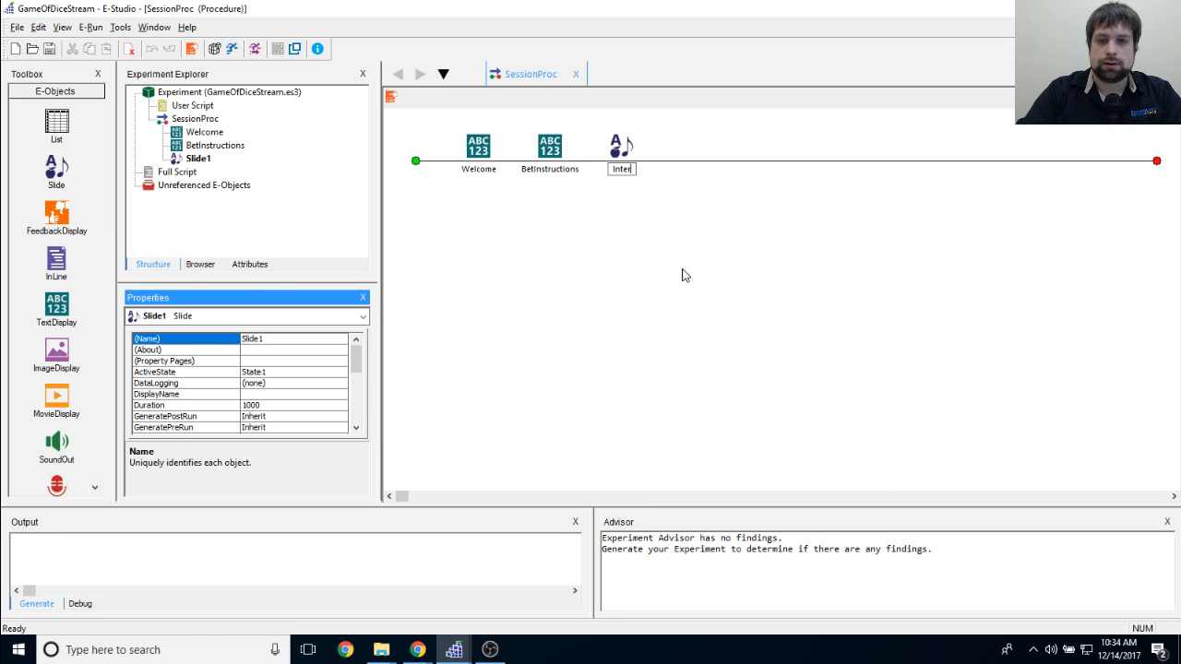
{"action": "key", "text": "BackSpace"}
{"action": "key", "text": "BackSpace"}
{"action": "key", "text": "BackSpace"}
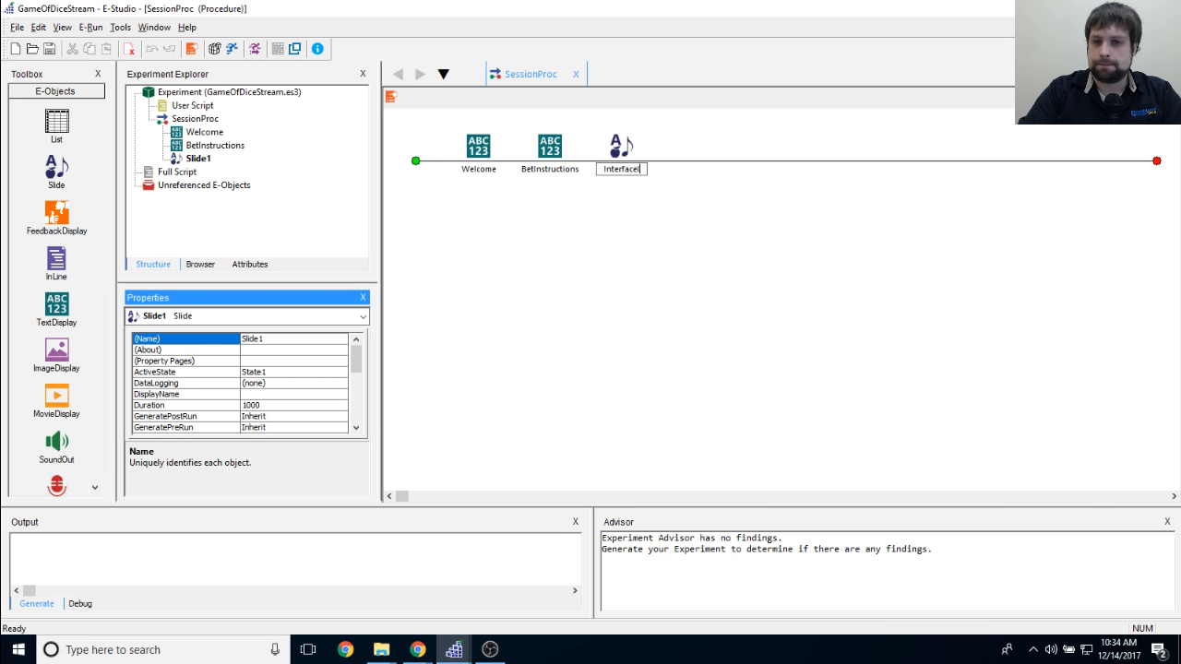
{"action": "type", "text": "Instruct"}
{"action": "key", "text": "Return"}
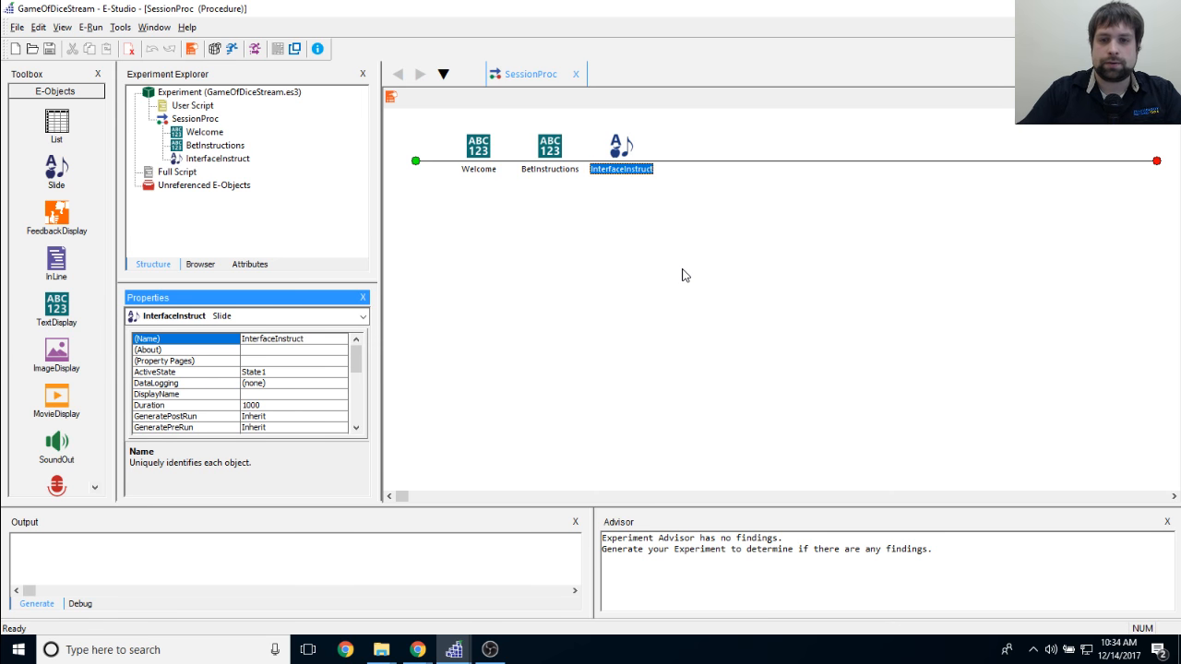
{"action": "left_click", "coordinate": [684, 272]}
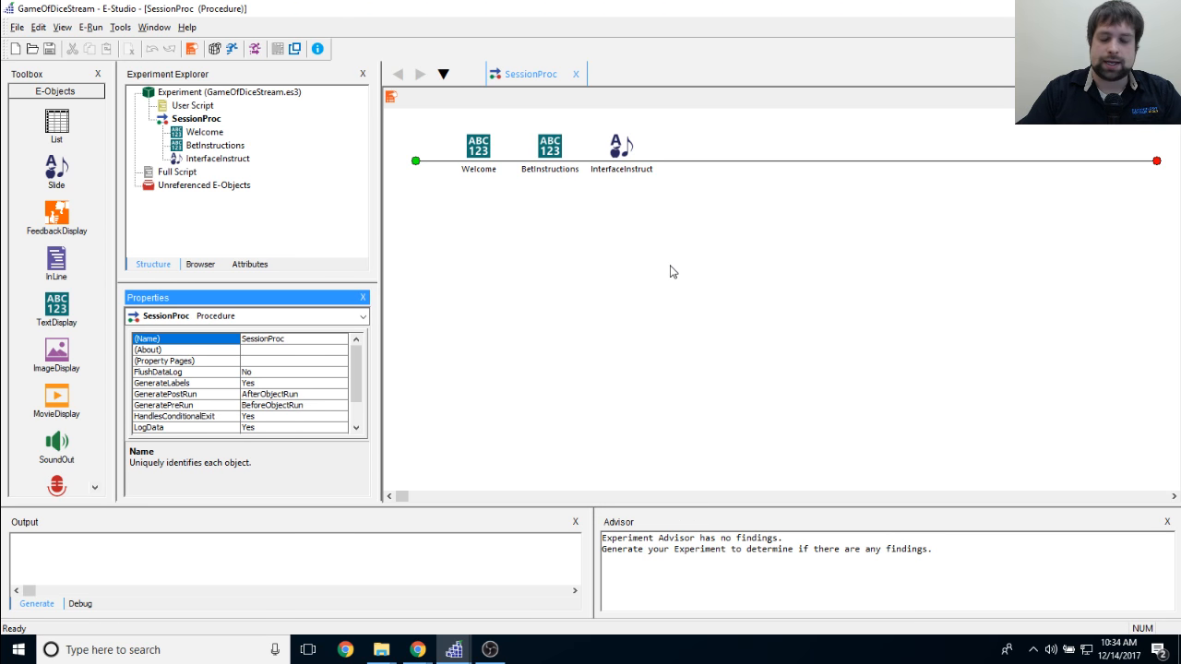
Step: Open the Welcome display and enter "Welcome to this task!" as its first line of text
{"action": "double_click", "coordinate": [479, 148]}
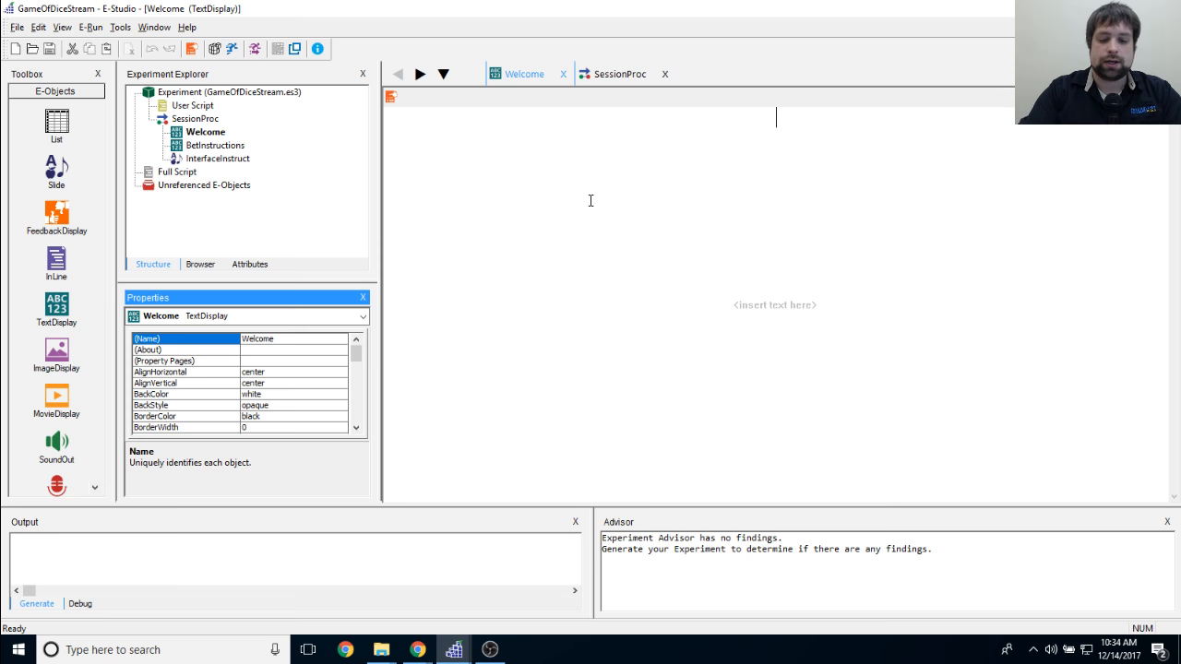
{"action": "type", "text": "We"}
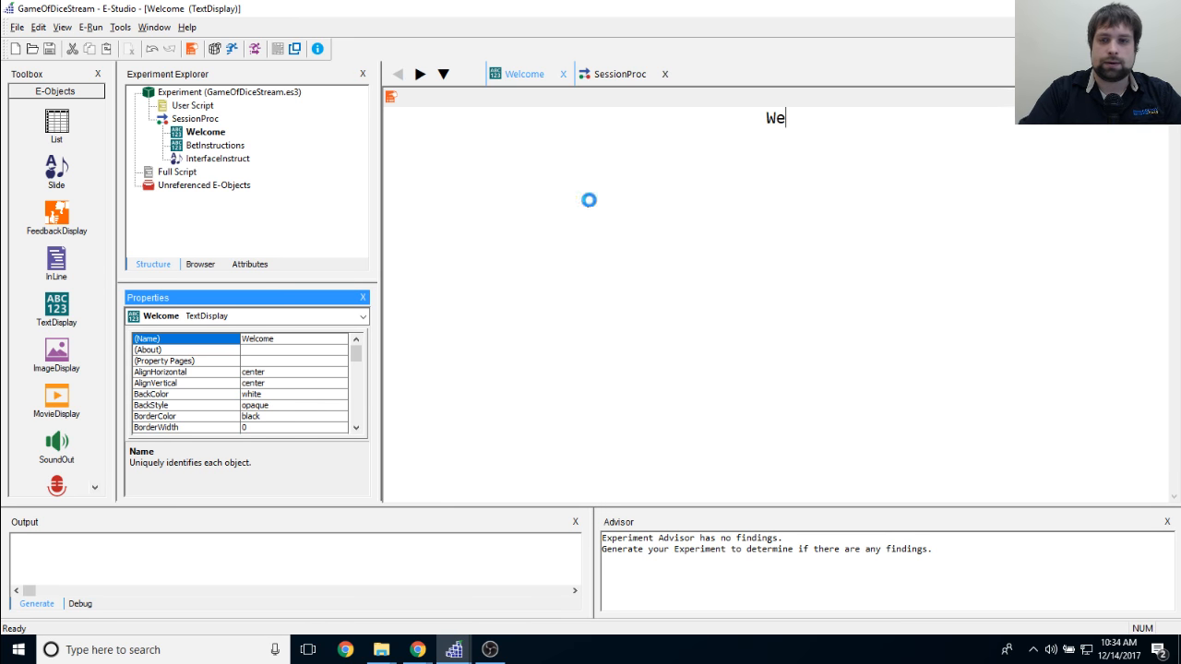
{"action": "type", "text": "lcome to this task!"}
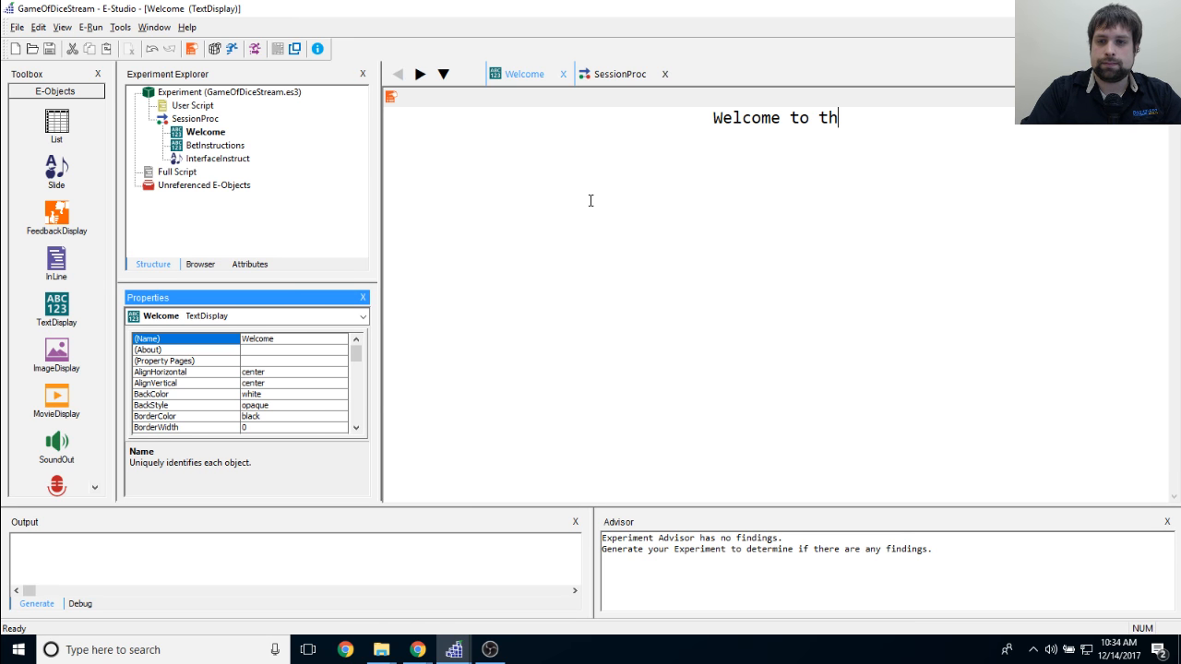
Step: Below a blank line in the Welcome text, add "In this task you will be betting on the result of a dice roll."
{"action": "key", "text": "Return"}
{"action": "key", "text": "Return"}
{"action": "type", "text": "Inth"}
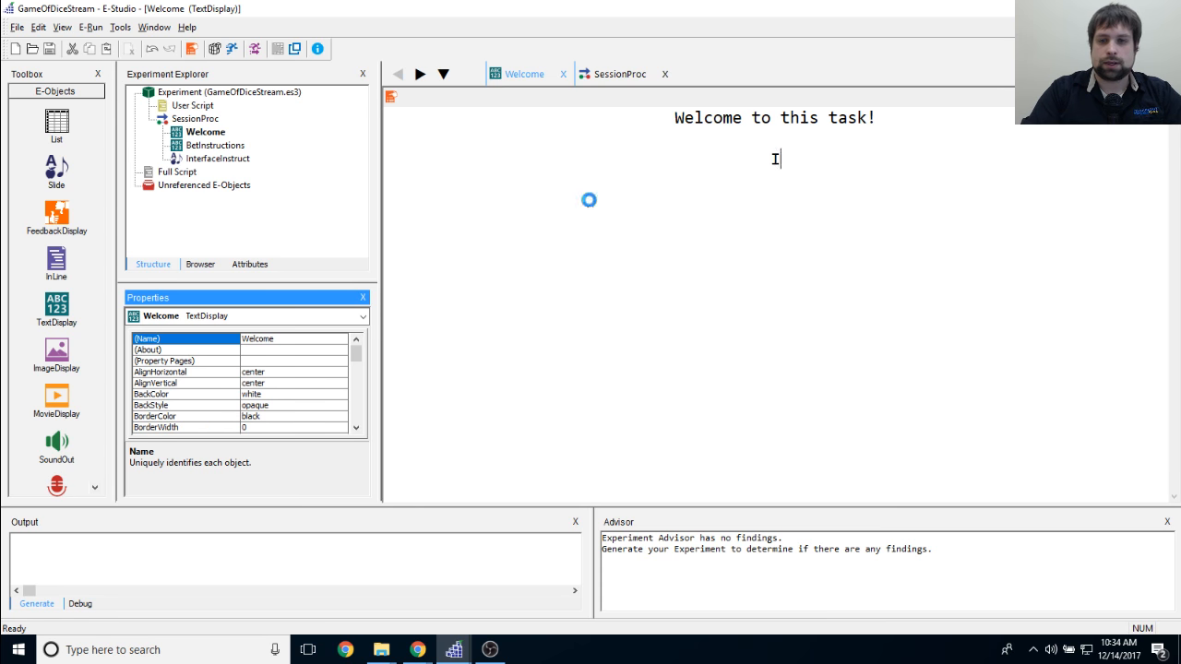
{"action": "key", "text": "BackSpace"}
{"action": "key", "text": "BackSpace"}
{"action": "type", "text": "this "}
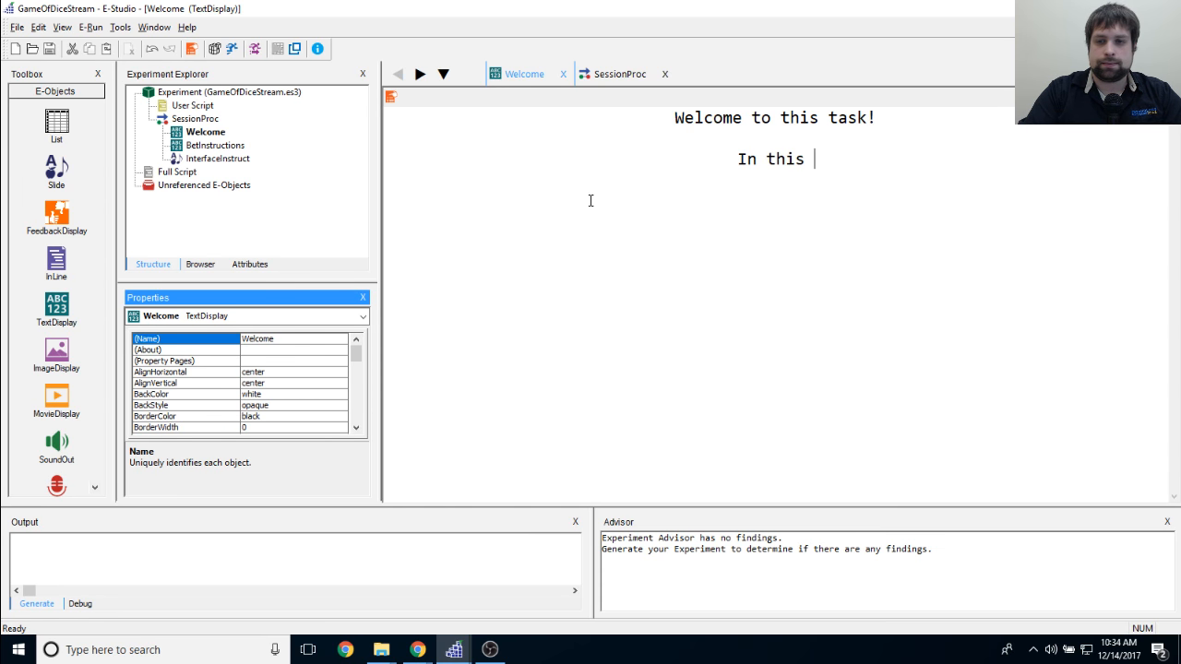
{"action": "type", "text": "task you will be bet"}
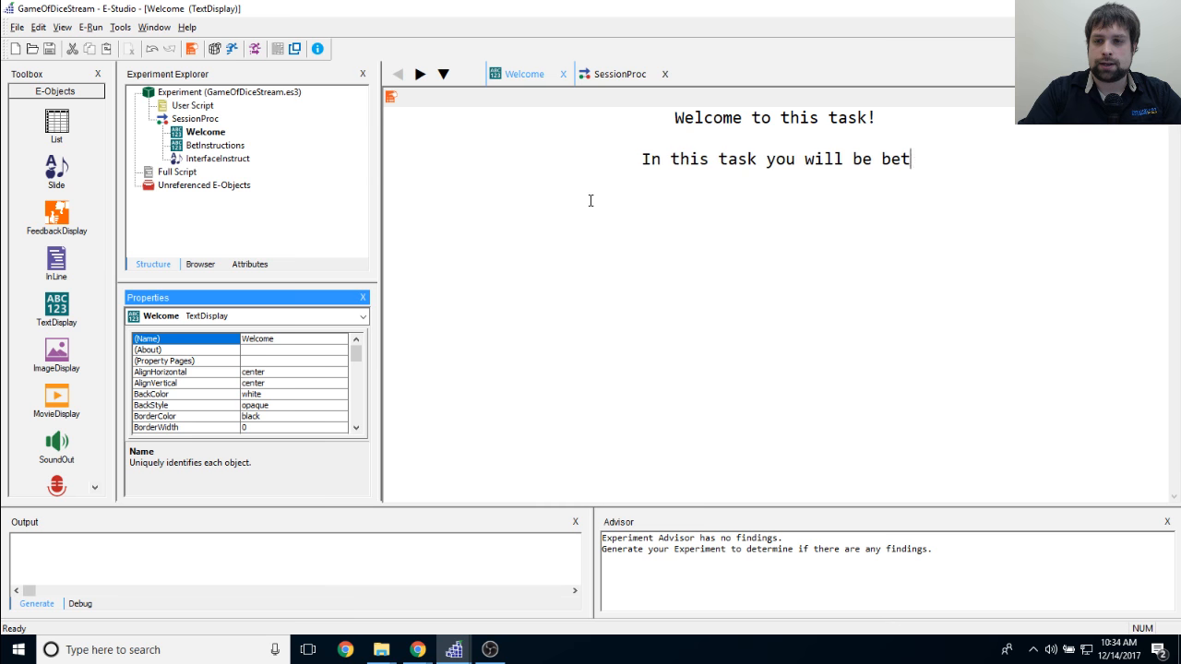
{"action": "type", "text": "ting on t"}
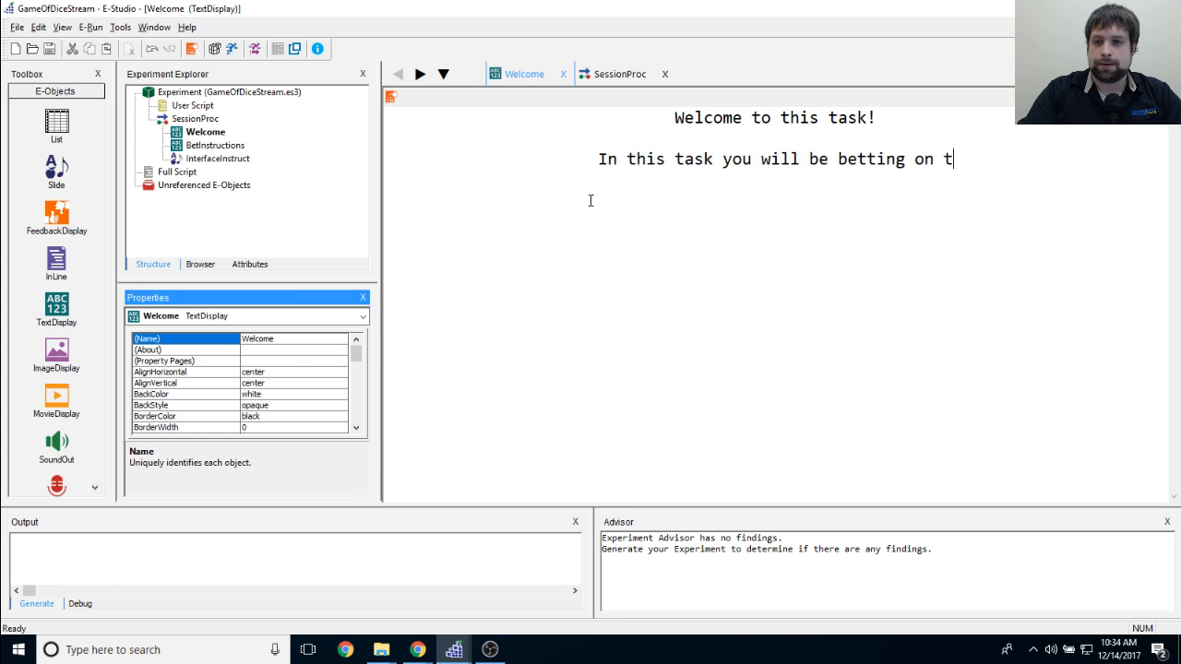
{"action": "type", "text": "he result of a "}
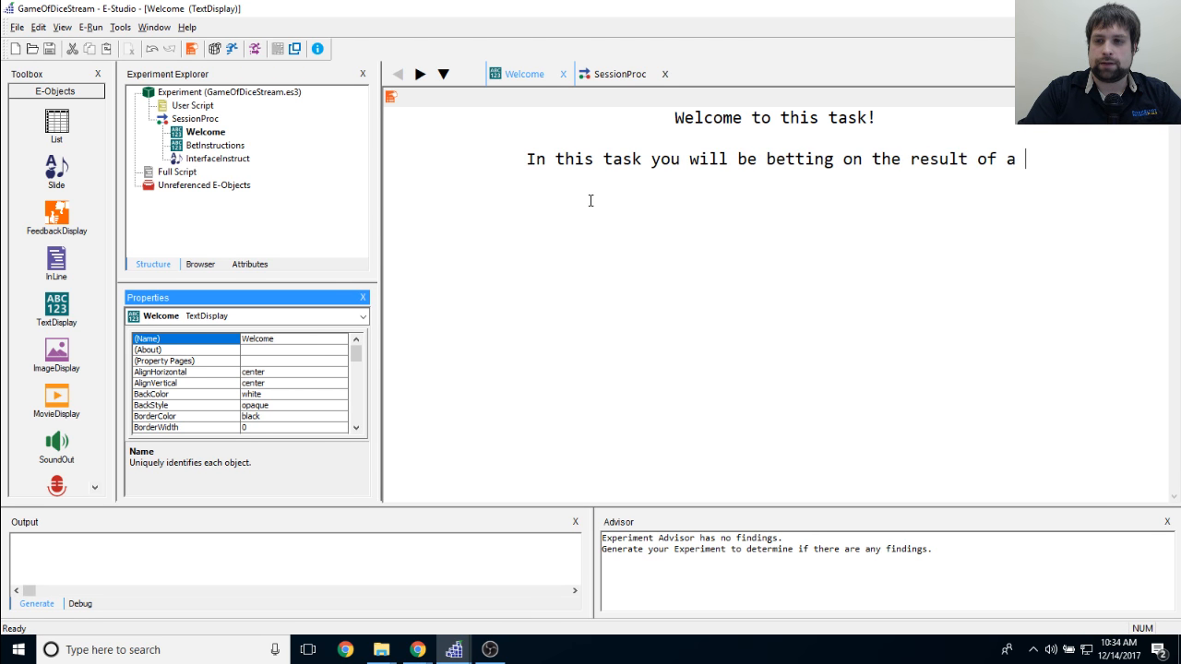
{"action": "type", "text": "dice roll."}
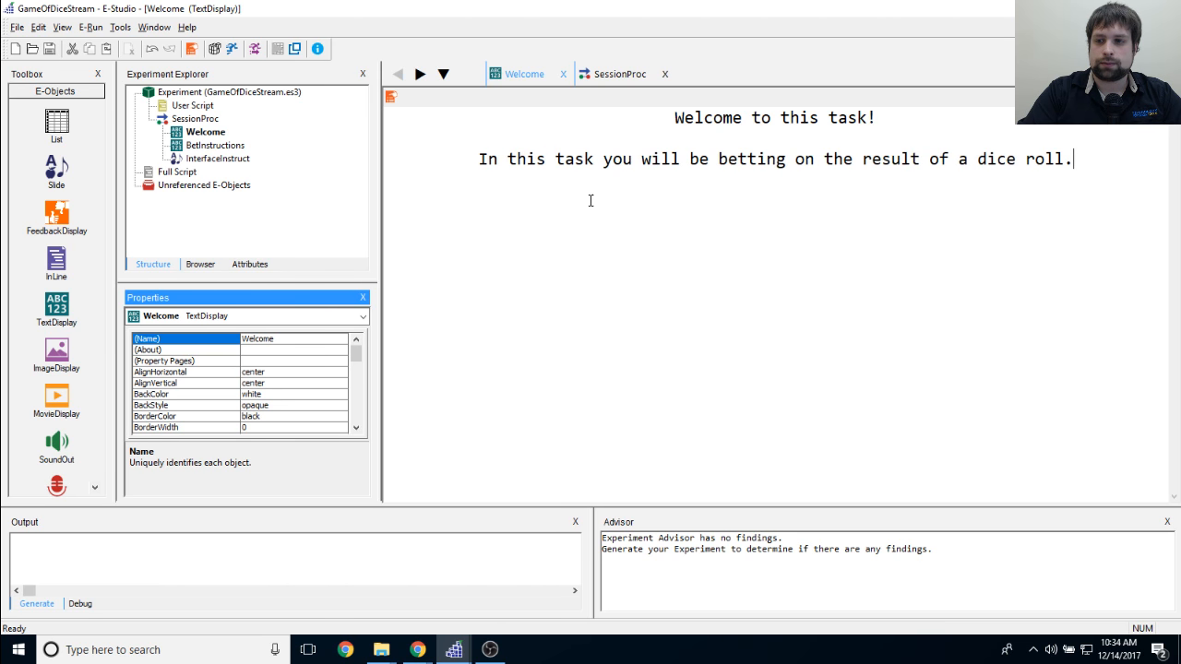
Step: Add a separate paragraph to the Welcome text reading "You will with $1000 to bet on the dice."
{"action": "key", "text": "Return"}
{"action": "type", "text": "You will st"}
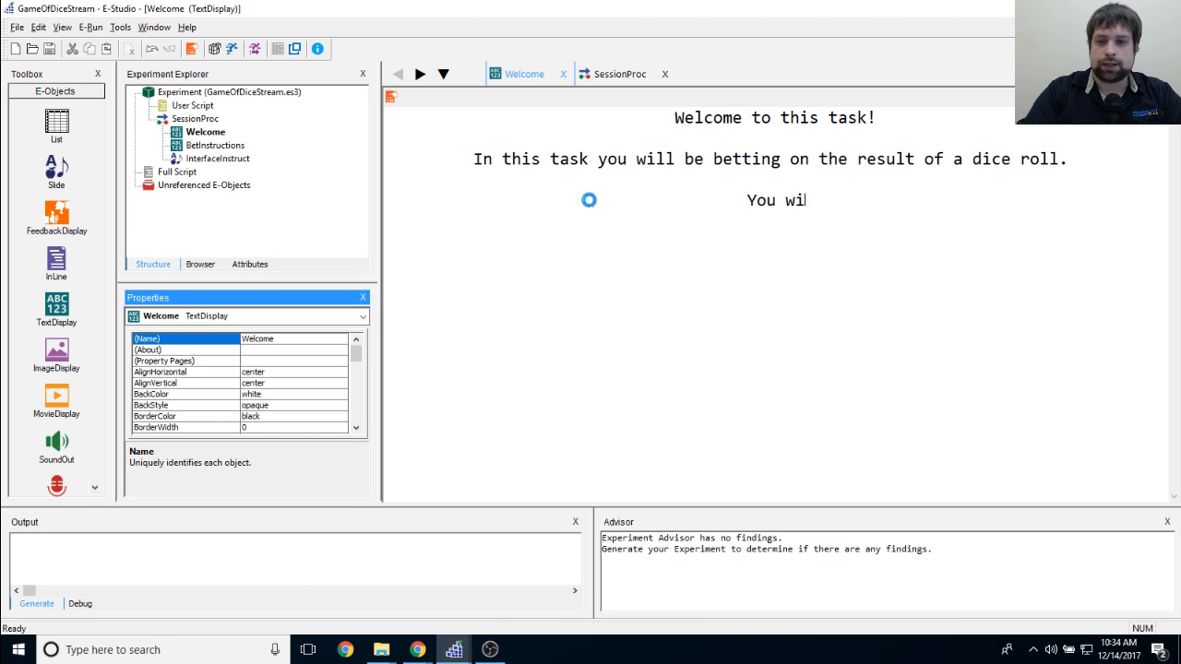
{"action": "key", "text": "BackSpace"}
{"action": "key", "text": "BackSpace"}
{"action": "type", "text": "with "}
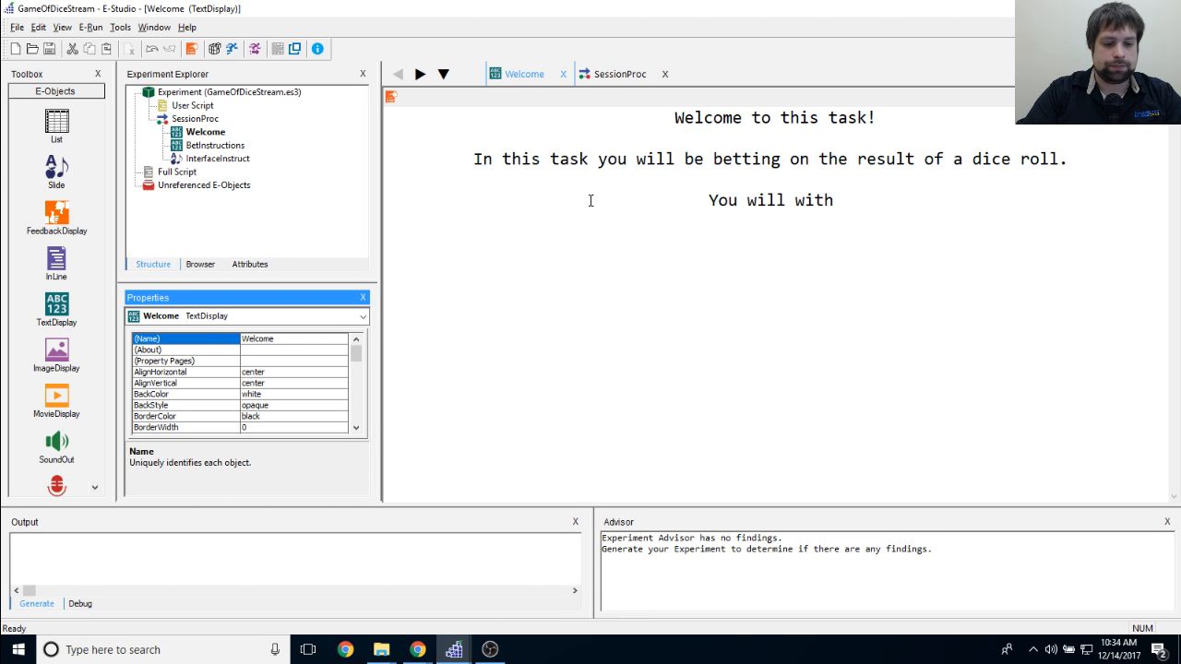
{"action": "type", "text": "$1000"}
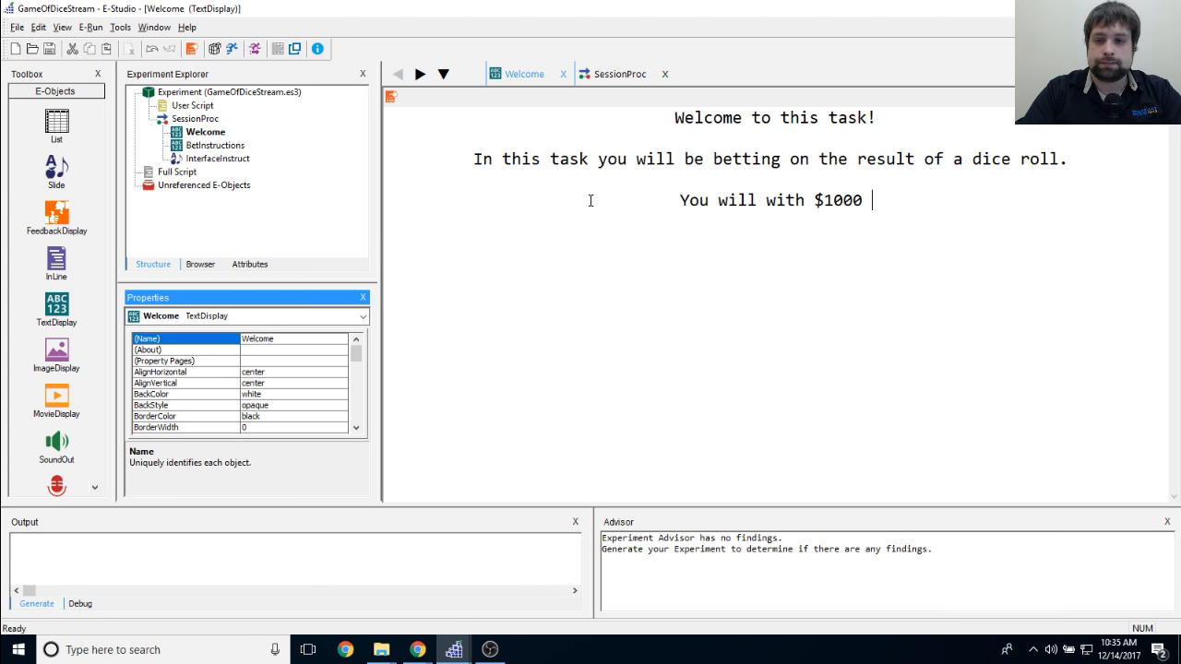
{"action": "type", "text": "to "}
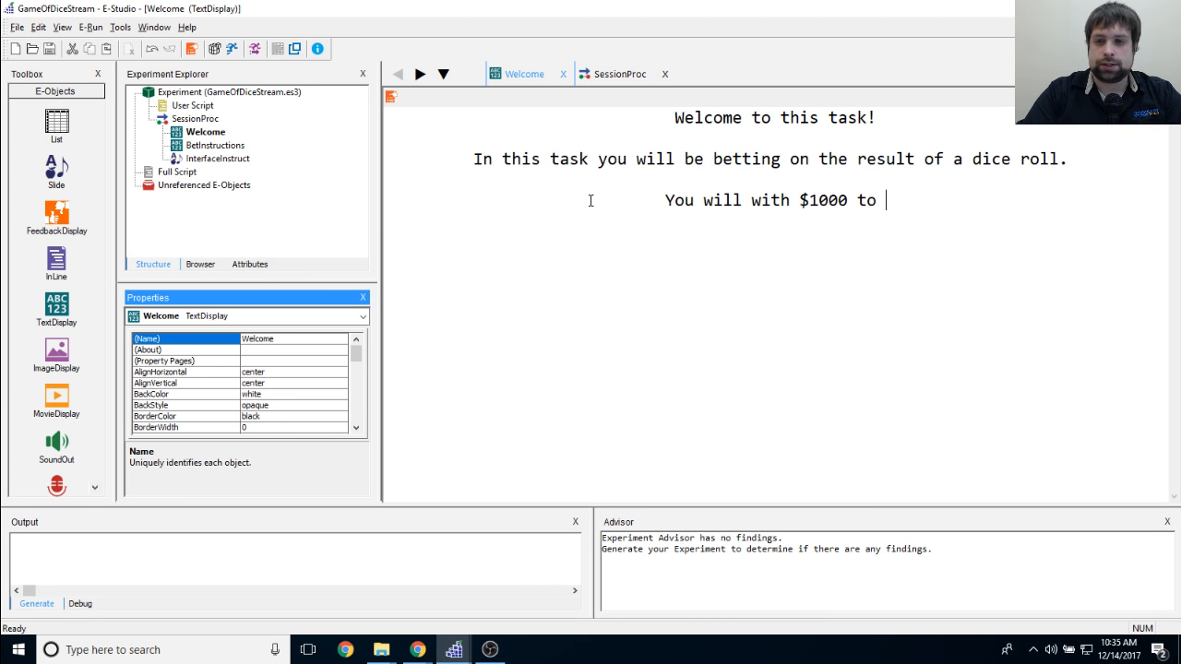
{"action": "type", "text": "bet on "}
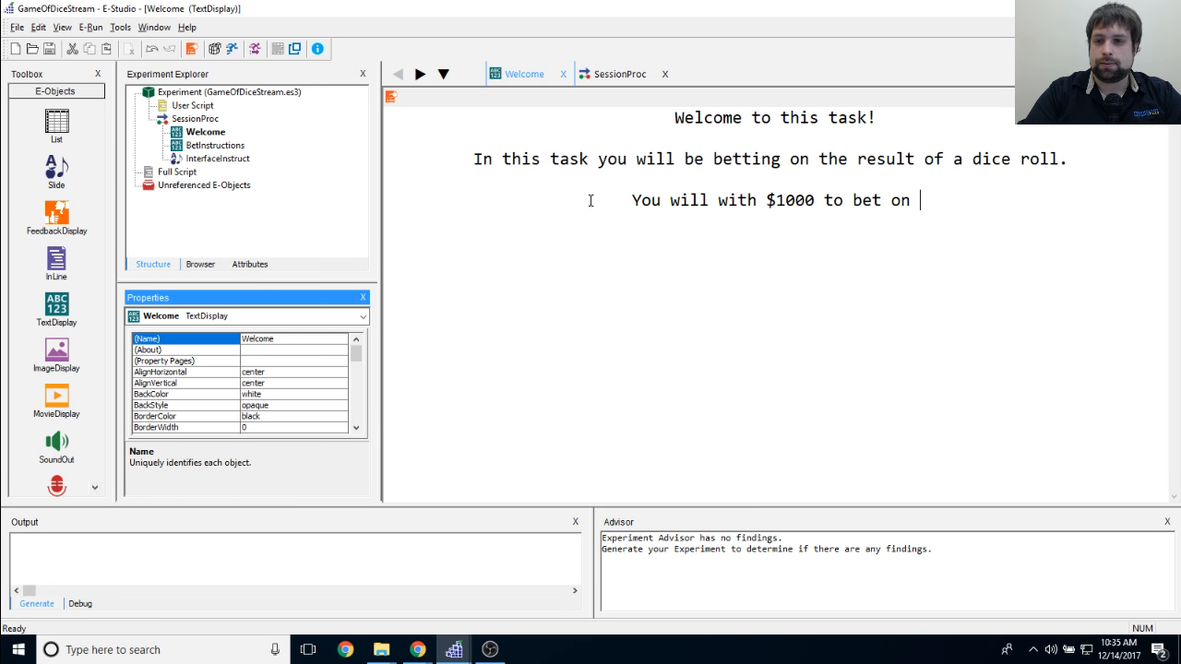
{"action": "type", "text": "the dice."}
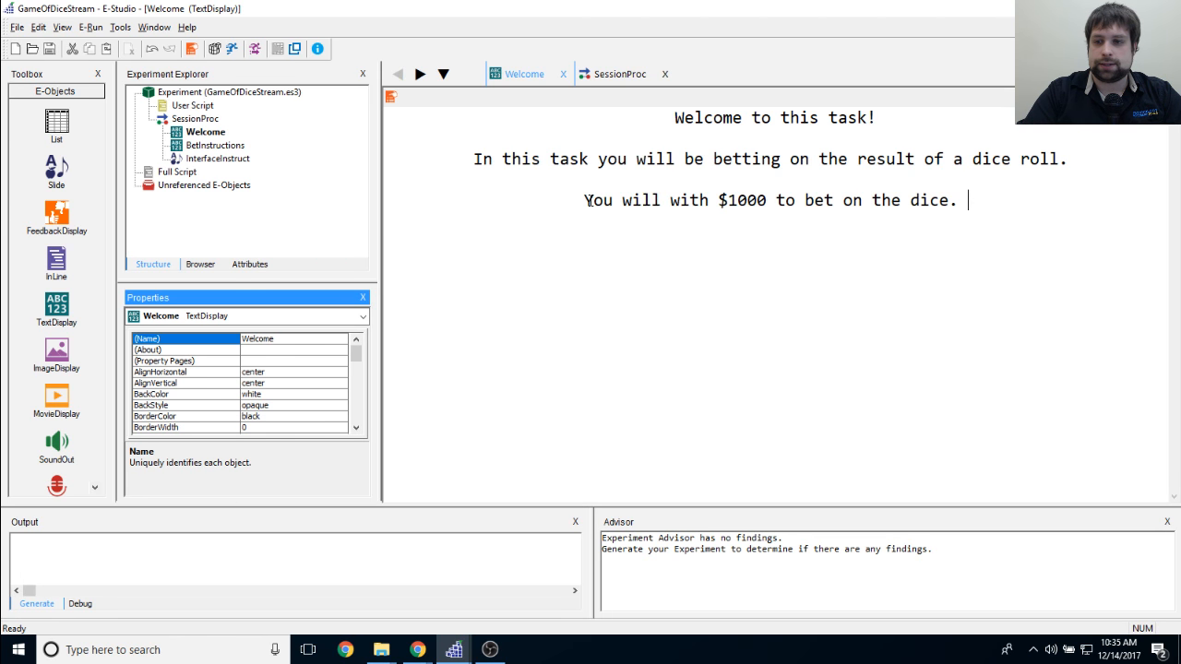
Step: Add a separate closing paragraph to the Welcome text reading "Press SPACE to see how the betting works"
{"action": "key", "text": "Return"}
{"action": "type", "text": "P"}
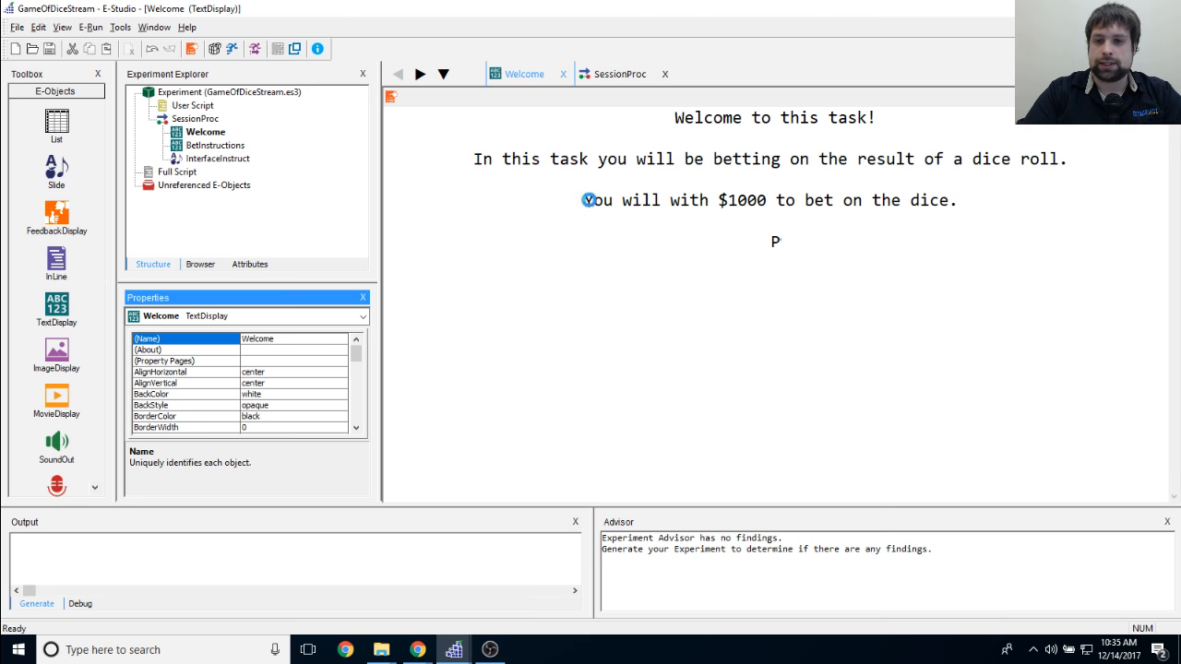
{"action": "type", "text": "ress SPACE"}
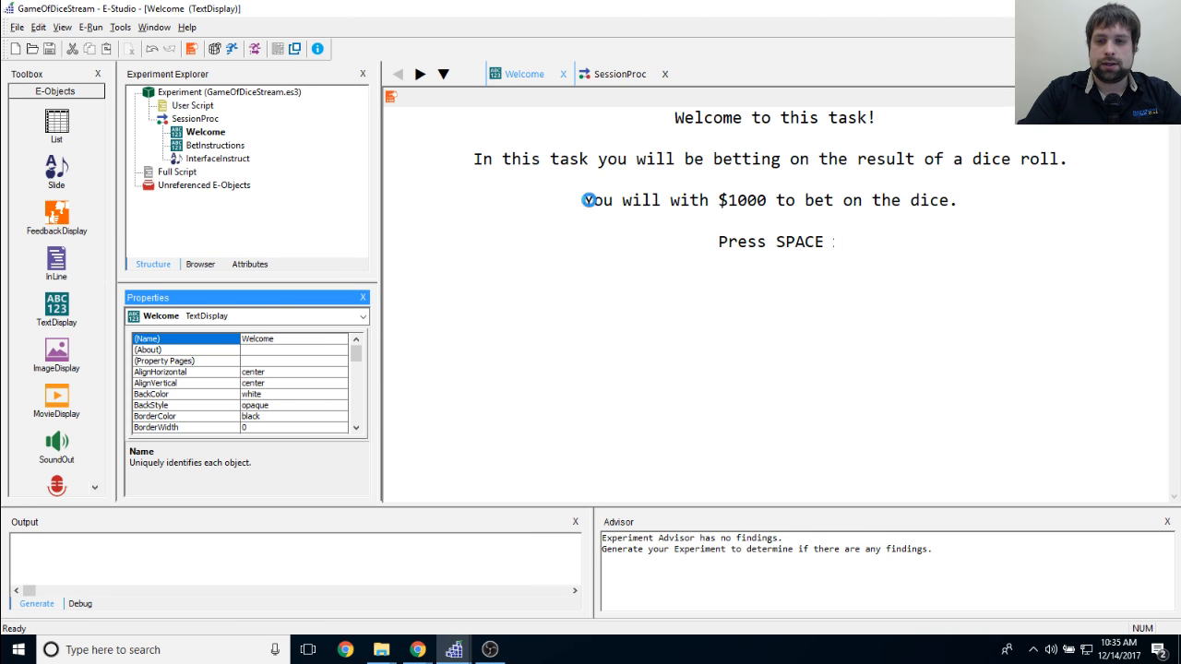
{"action": "type", "text": " to see how t"}
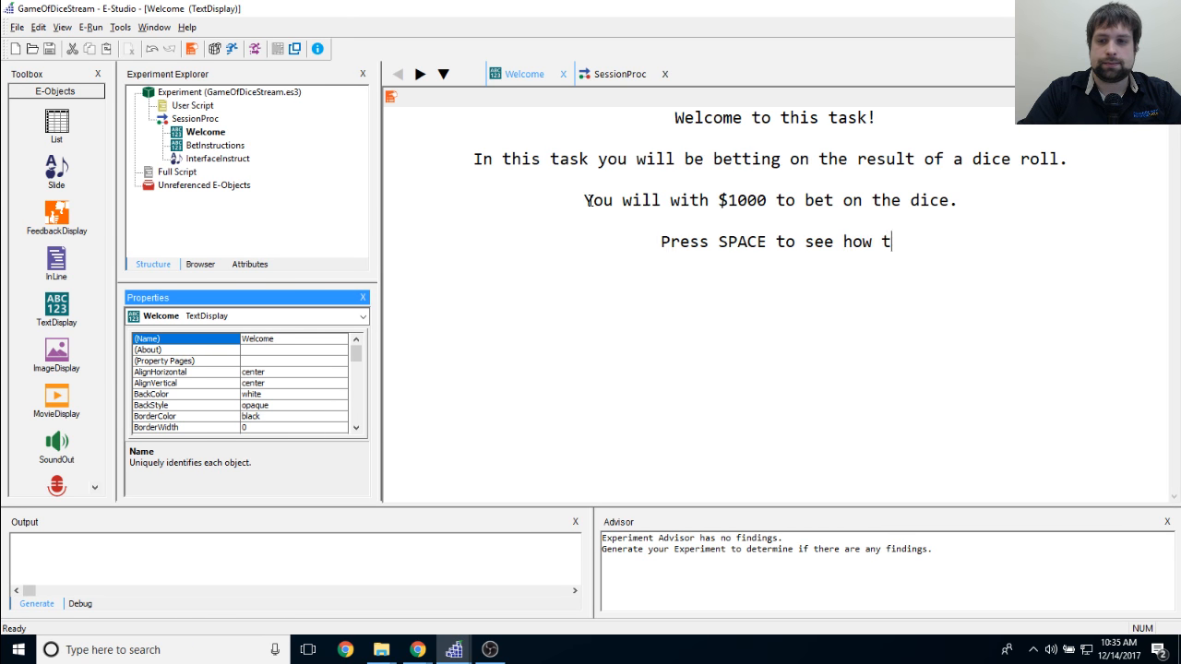
{"action": "type", "text": "he betting works"}
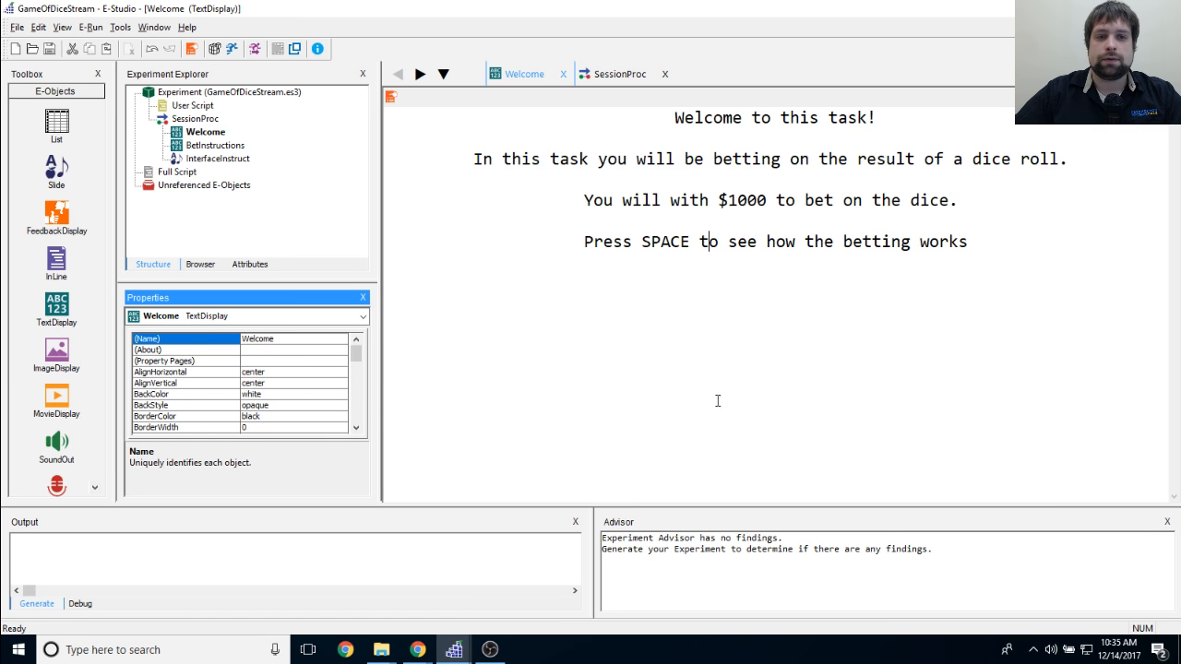
Step: In the Welcome display's properties, set Duration to (infinite) and Data Logging to Time Audit Only
{"action": "left_click", "coordinate": [391, 97]}
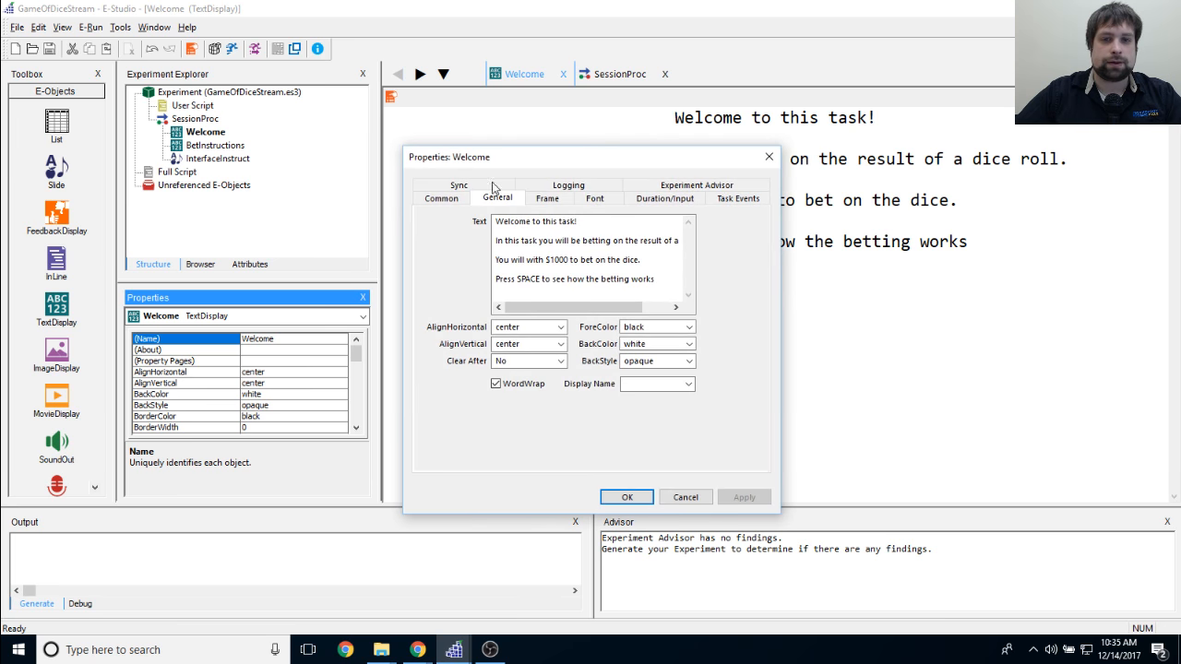
{"action": "left_click", "coordinate": [665, 197]}
{"action": "left_click_drag", "start_coordinate": [530, 158], "coordinate": [534, 104]}
{"action": "left_click_drag", "start_coordinate": [619, 106], "coordinate": [630, 132]}
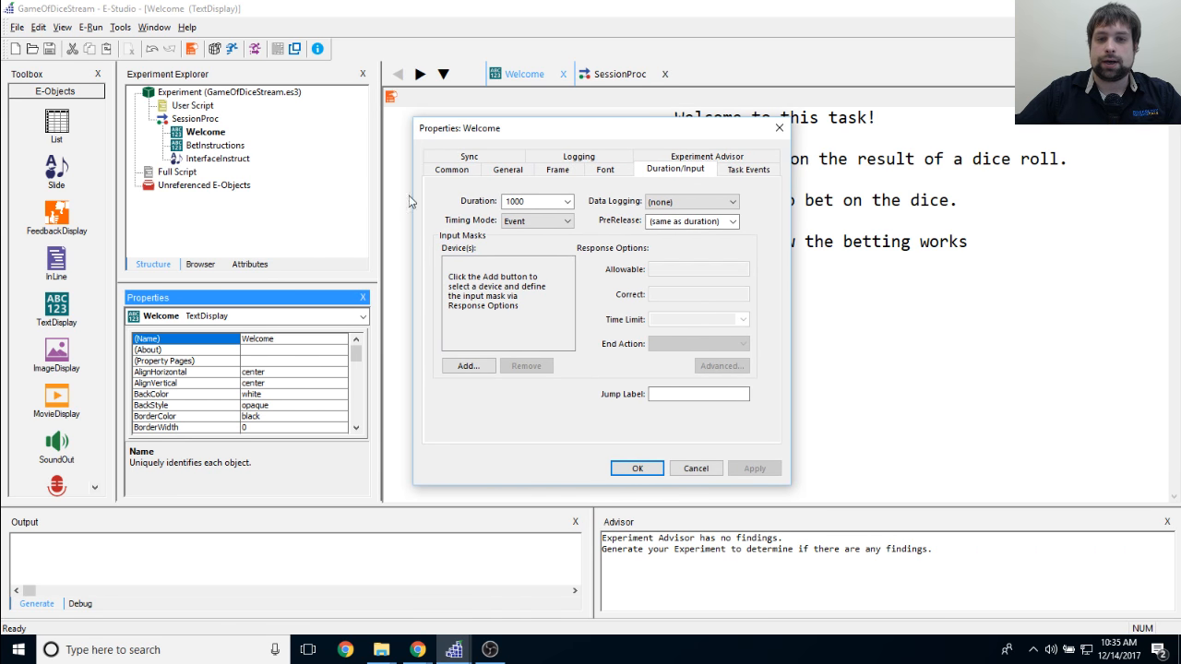
{"action": "left_click", "coordinate": [567, 201]}
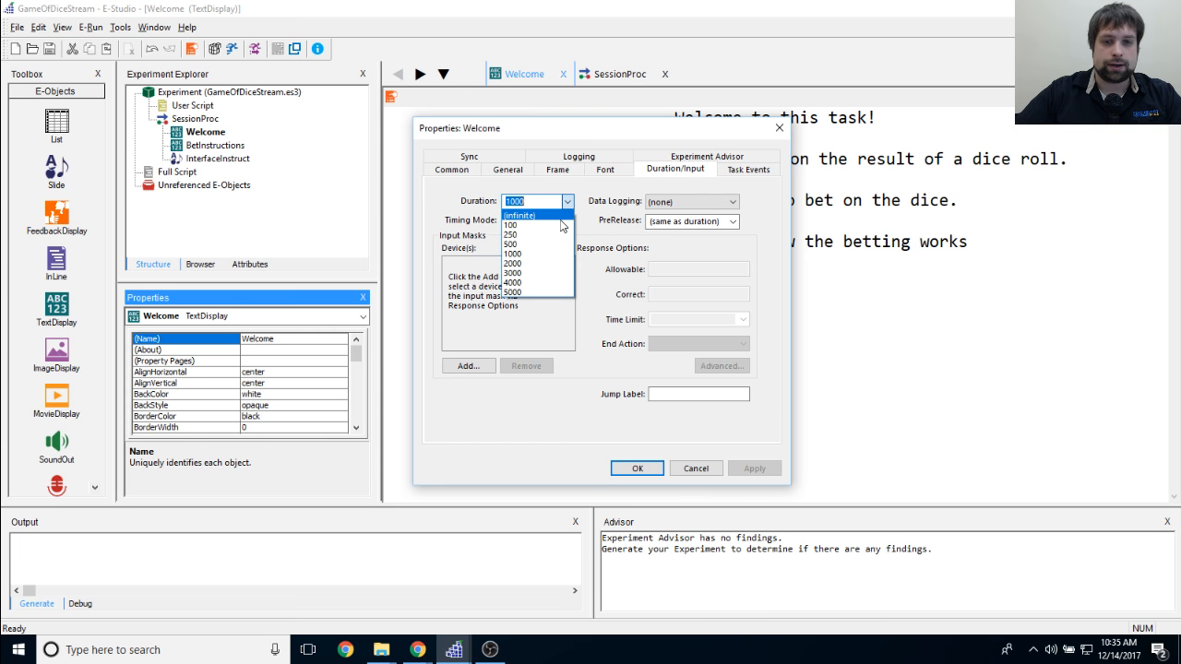
{"action": "left_click", "coordinate": [526, 215]}
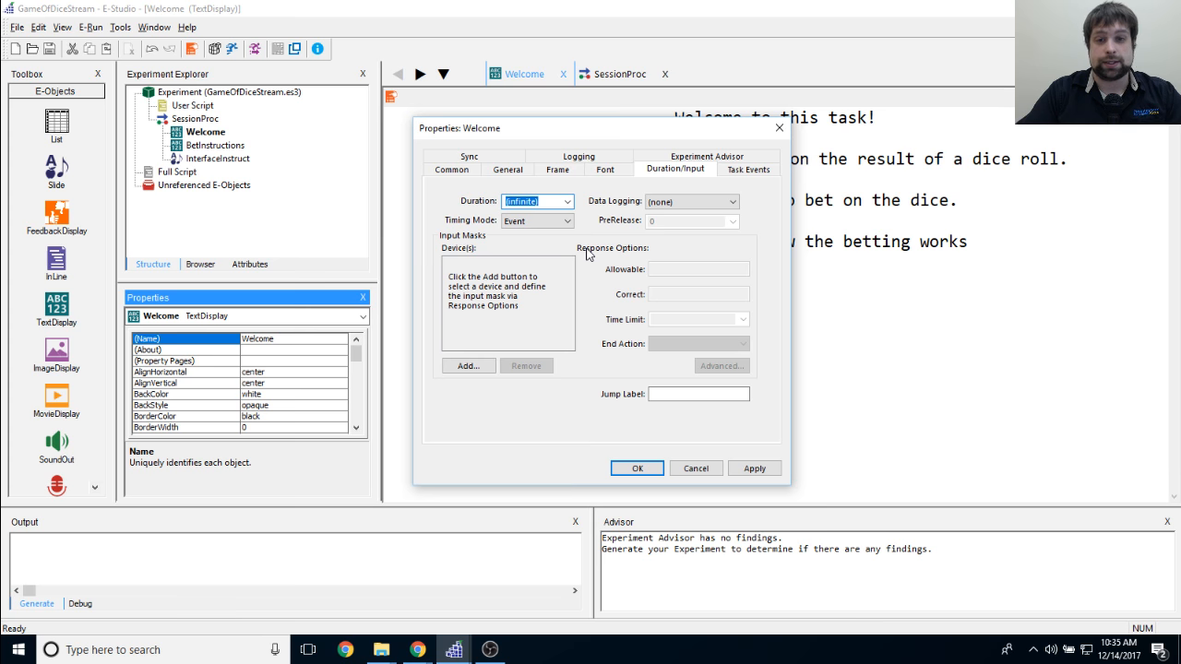
{"action": "left_click", "coordinate": [550, 201]}
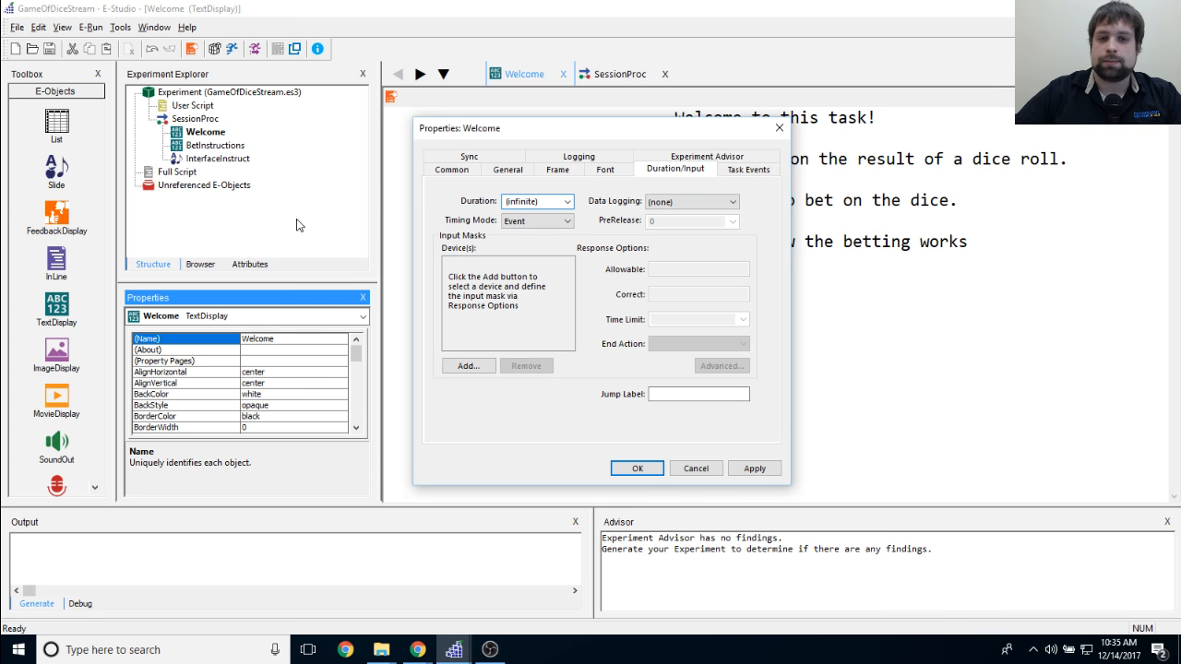
{"action": "left_click", "coordinate": [731, 202]}
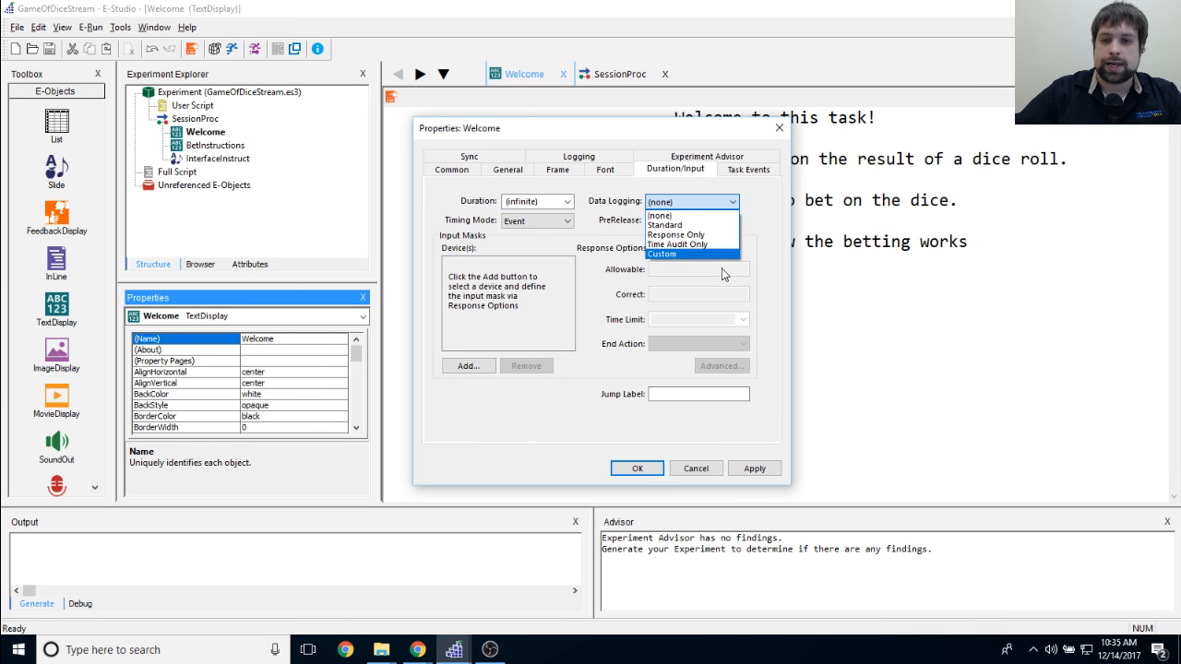
{"action": "left_click", "coordinate": [728, 243]}
Step: Add the Keyboard as an input device for the Welcome display
{"action": "left_click", "coordinate": [470, 367]}
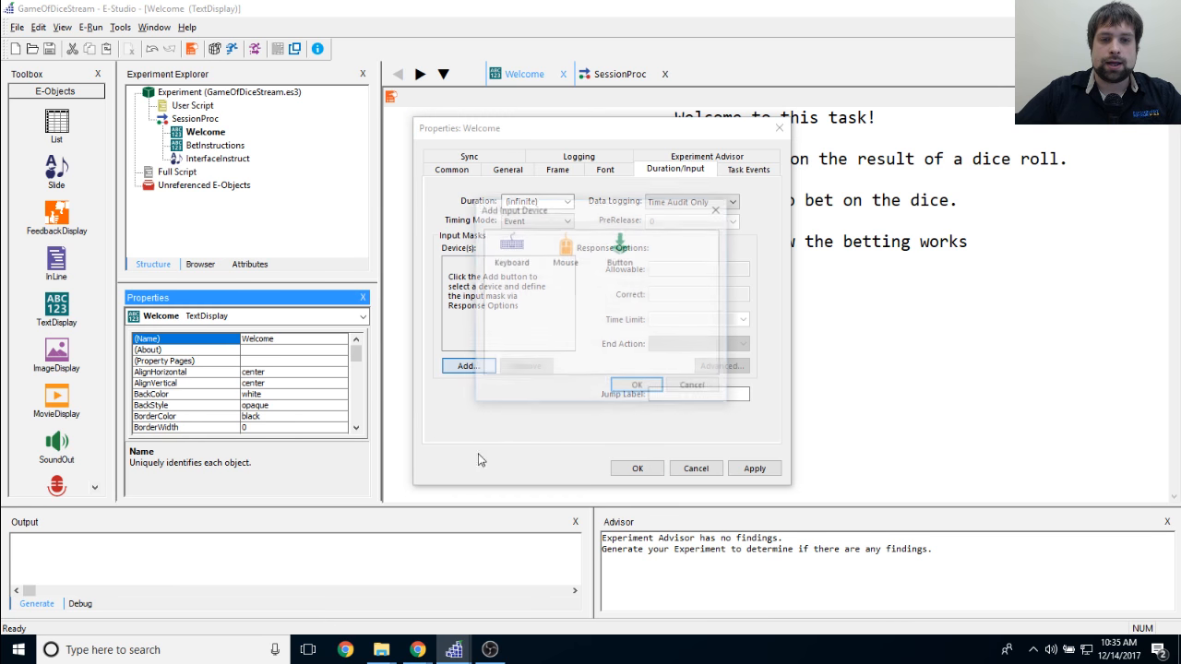
{"action": "left_click_drag", "start_coordinate": [552, 208], "coordinate": [641, 203]}
{"action": "double_click", "coordinate": [598, 244]}
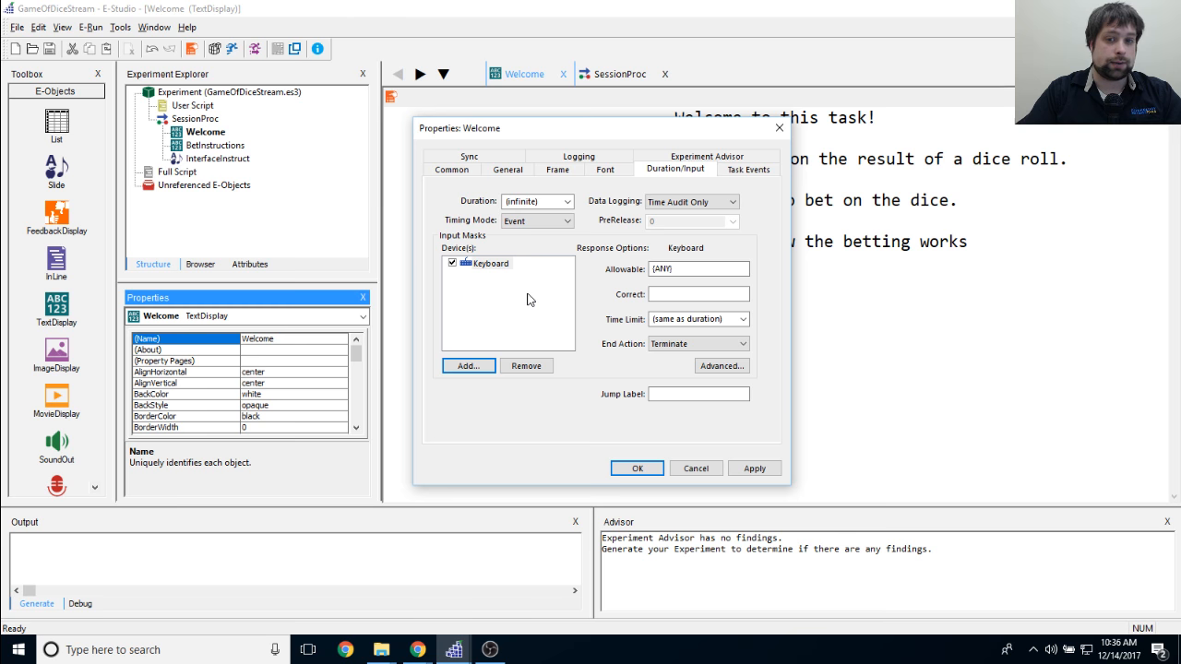
Step: Set the keyboard's allowable response to {SPACE}, leave the correct response empty, and save the Welcome properties
{"action": "left_click", "coordinate": [684, 270]}
{"action": "key", "text": "BackSpace"}
{"action": "key", "text": "BackSpace"}
{"action": "key", "text": "BackSpace"}
{"action": "key", "text": "BackSpace"}
{"action": "type", "text": "S"}
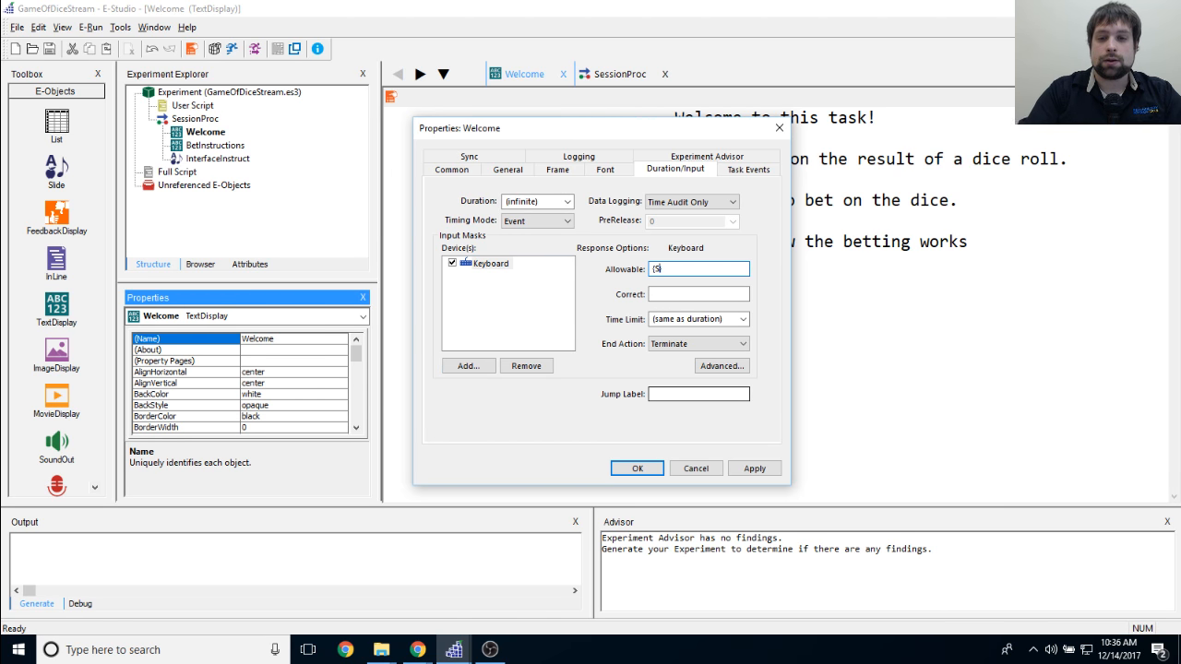
{"action": "type", "text": "PACE}"}
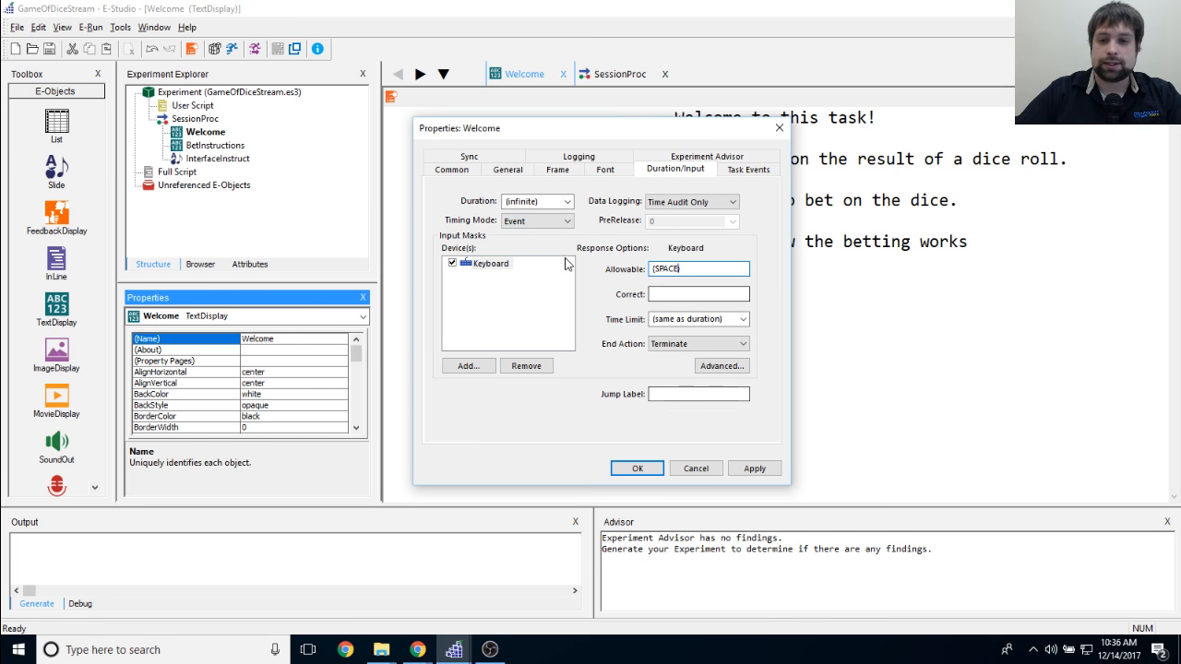
{"action": "left_click", "coordinate": [672, 295]}
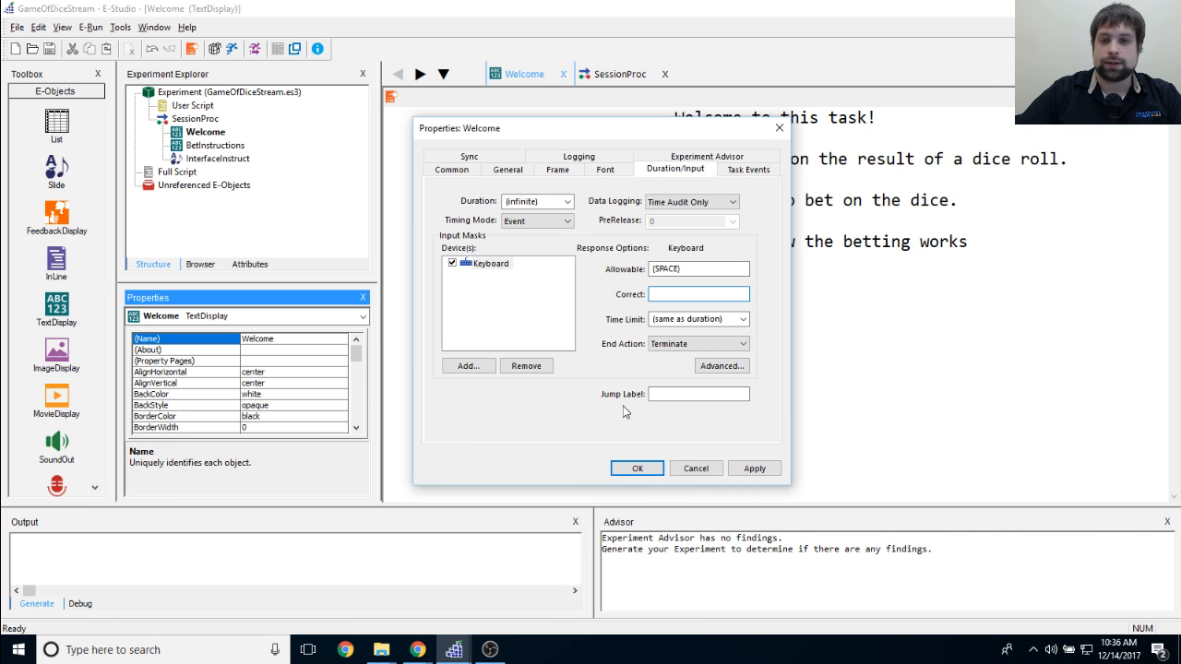
{"action": "left_click", "coordinate": [785, 468]}
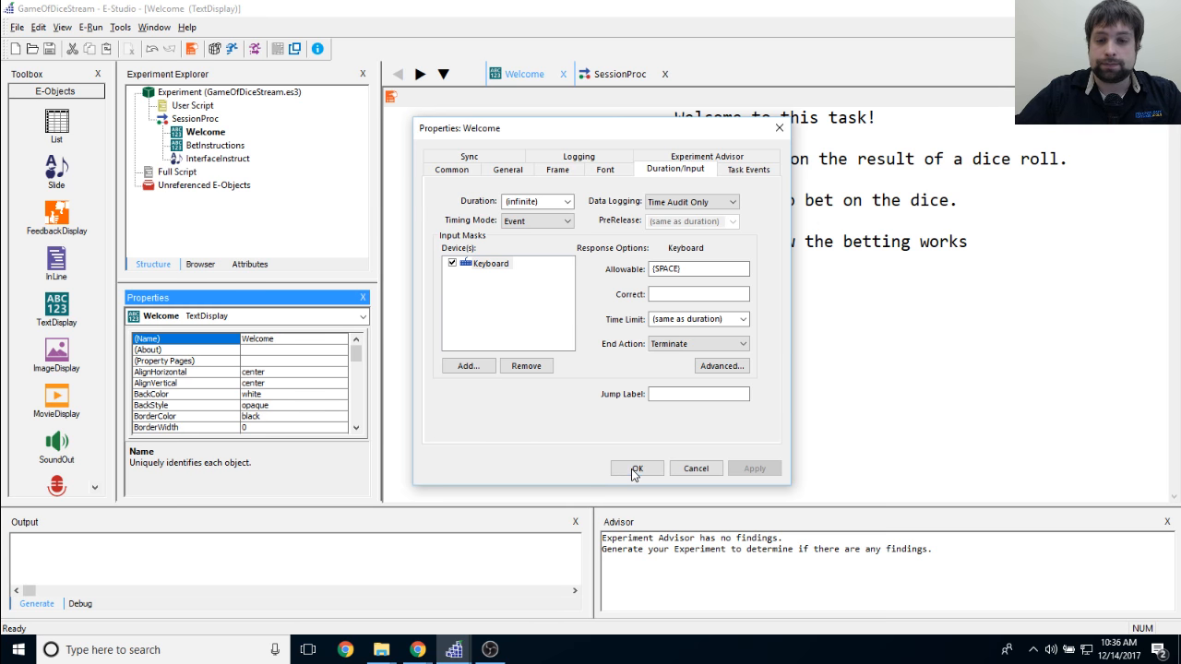
{"action": "left_click", "coordinate": [636, 471]}
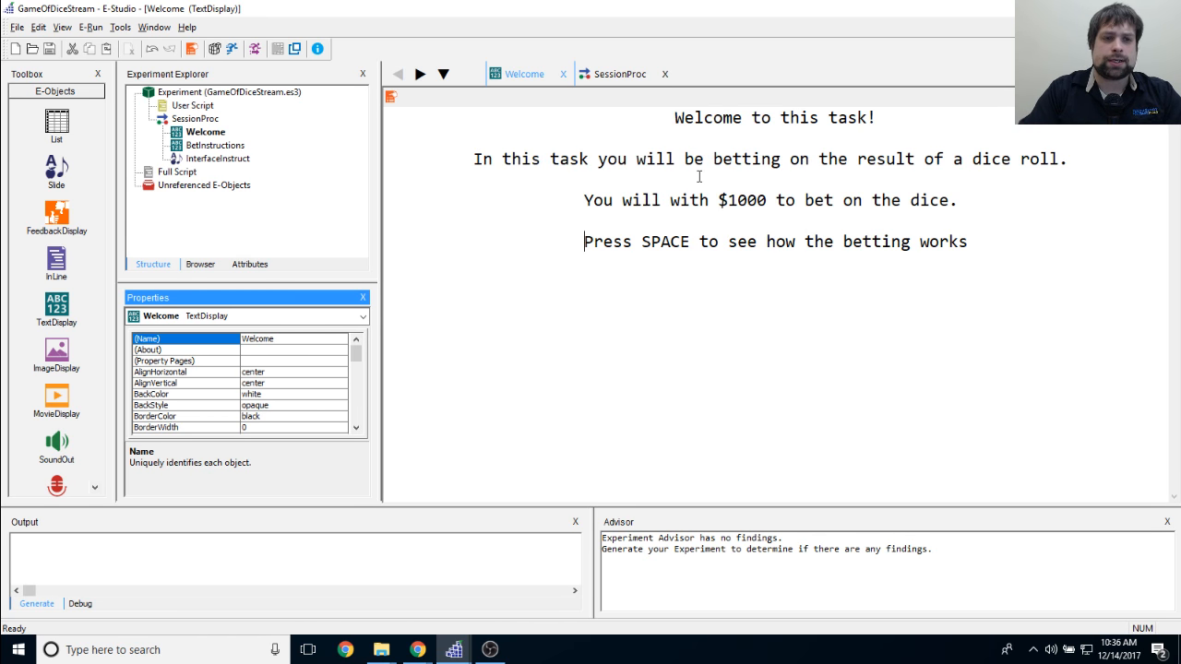
Step: Open the BetInstructions display and enter "There will be four type of bets to make on the dice." as its first line
{"action": "double_click", "coordinate": [215, 145]}
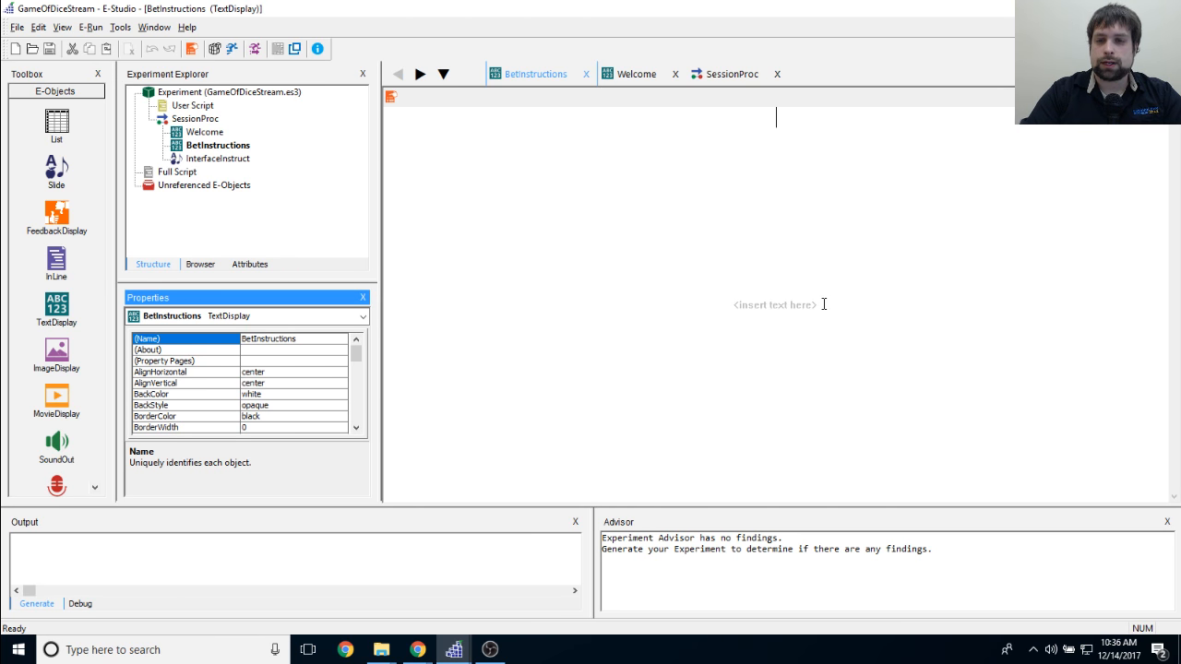
{"action": "type", "text": "There wil"}
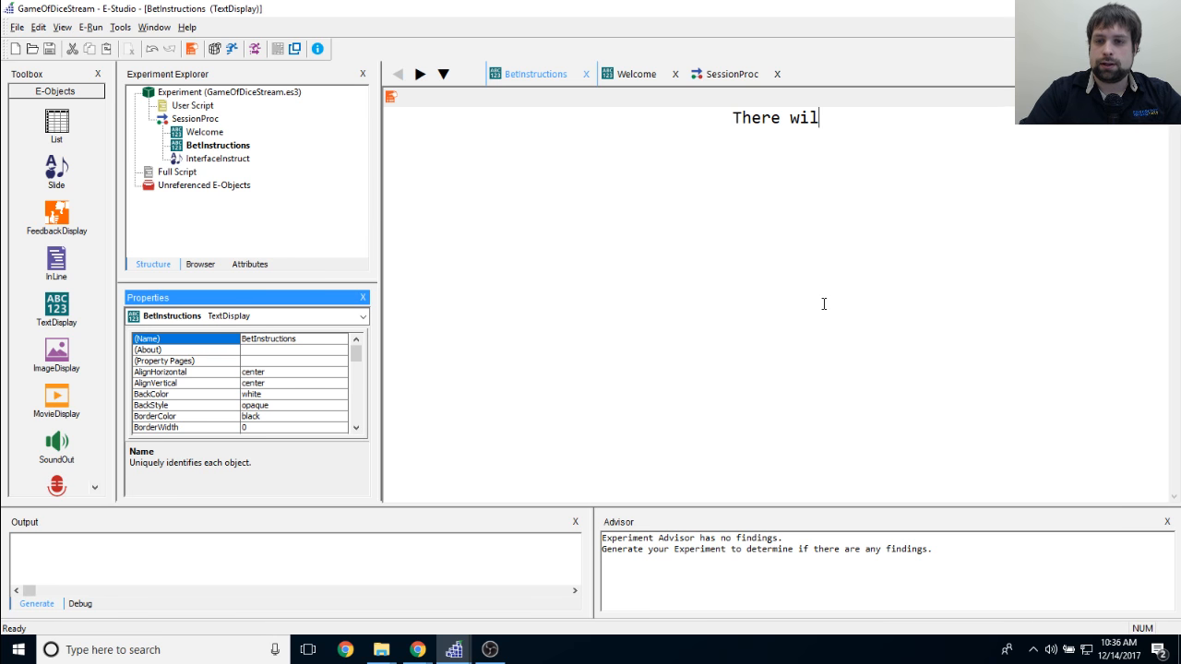
{"action": "type", "text": "l be fo"}
{"action": "key", "text": "BackSpace"}
{"action": "key", "text": "BackSpace"}
{"action": "type", "text": "l be "}
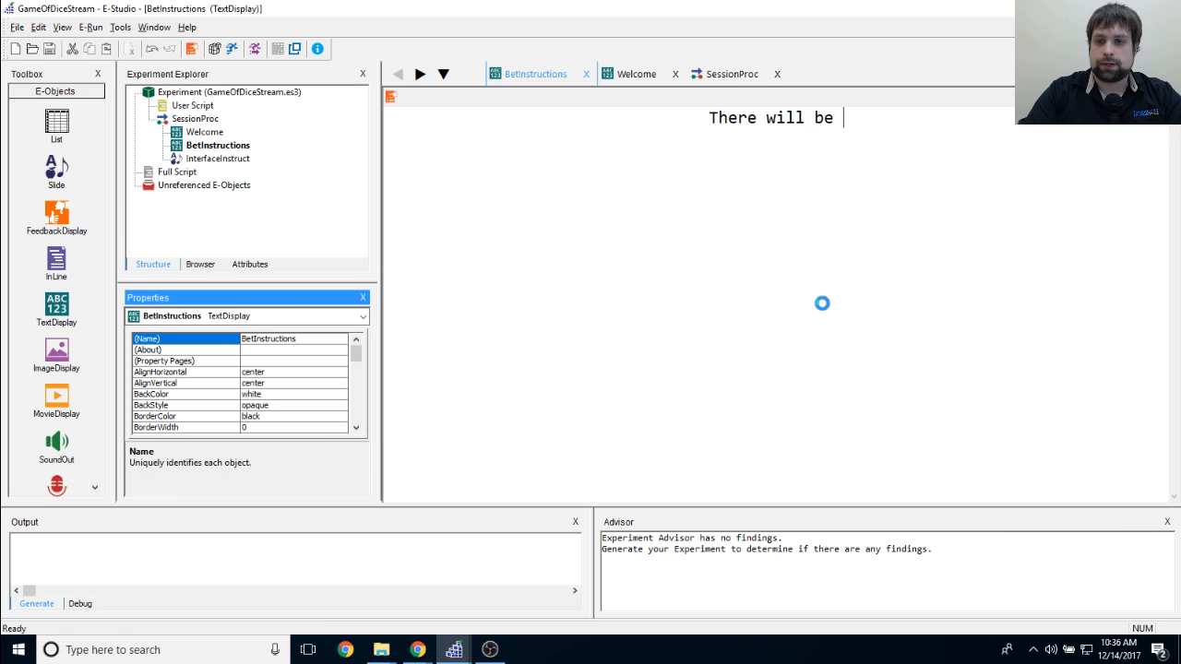
{"action": "type", "text": "four type of bes"}
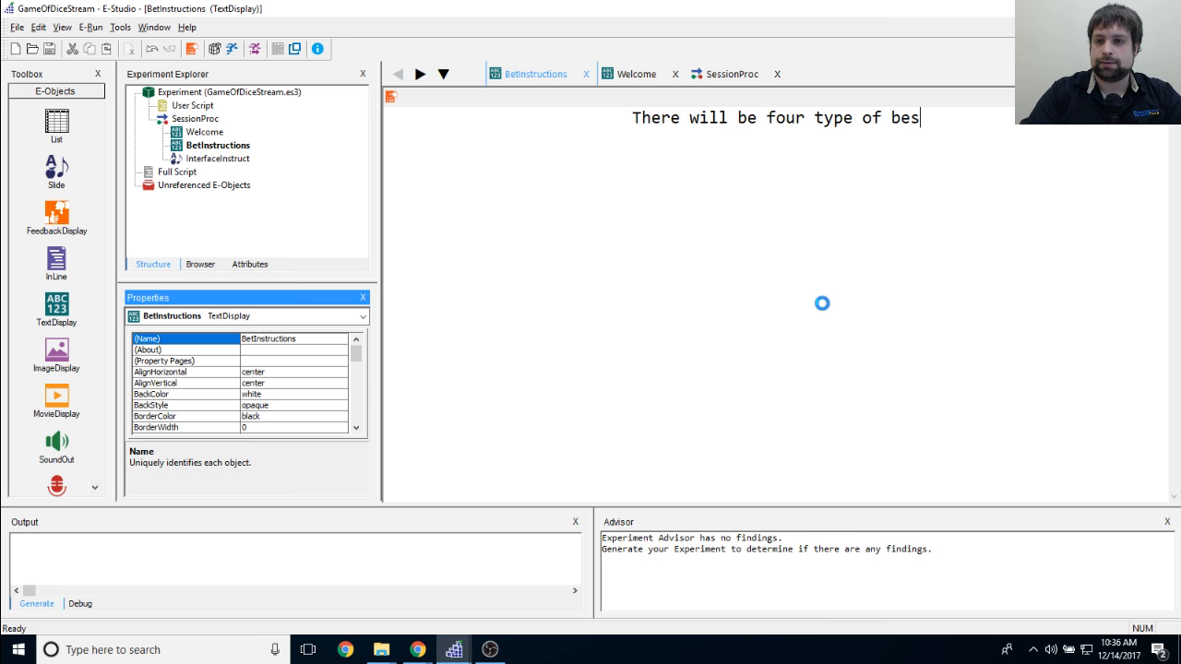
{"action": "key", "text": "BackSpace"}
{"action": "type", "text": "ts to make "}
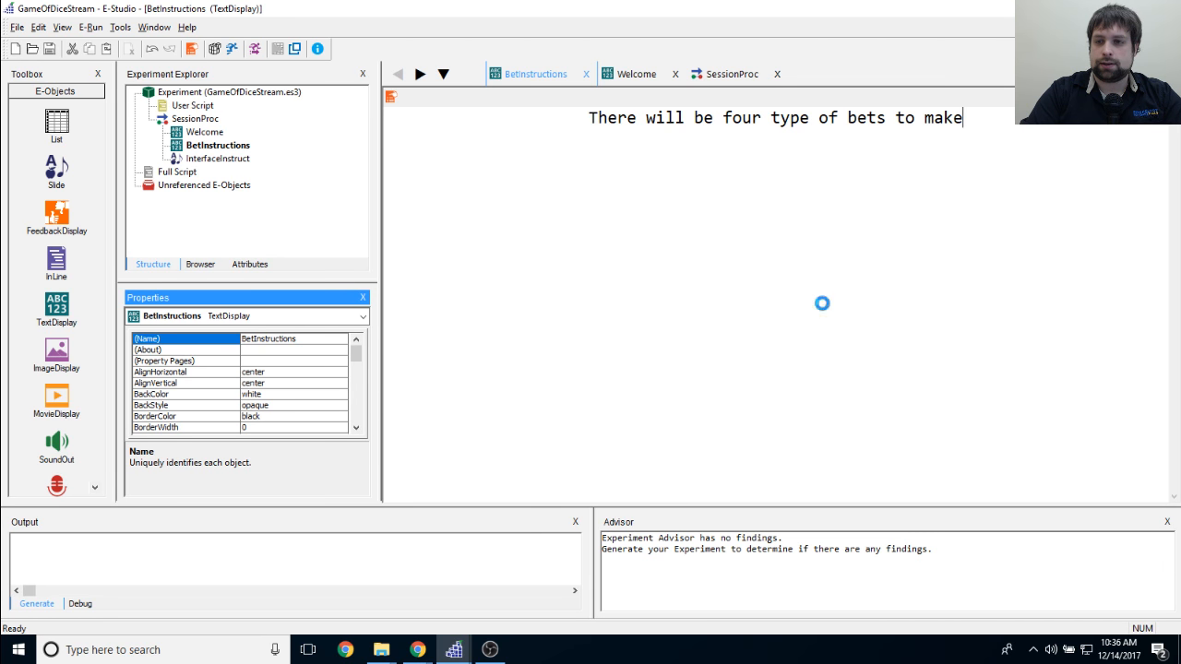
{"action": "type", "text": "on the "}
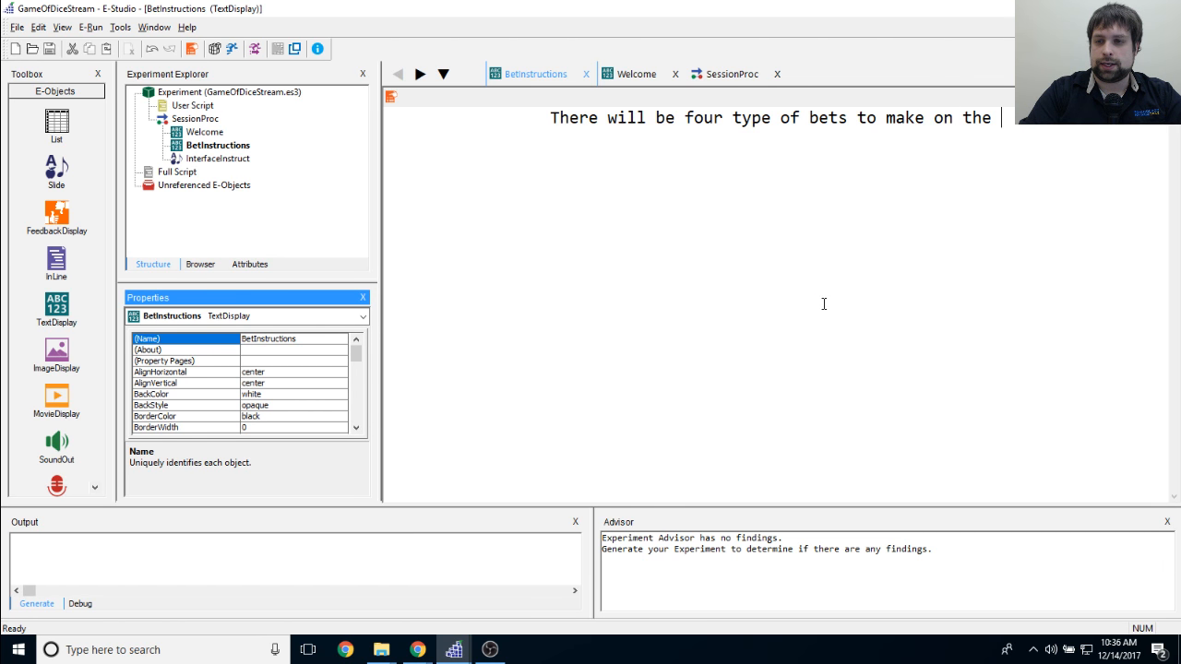
{"action": "type", "text": "dice.  The "}
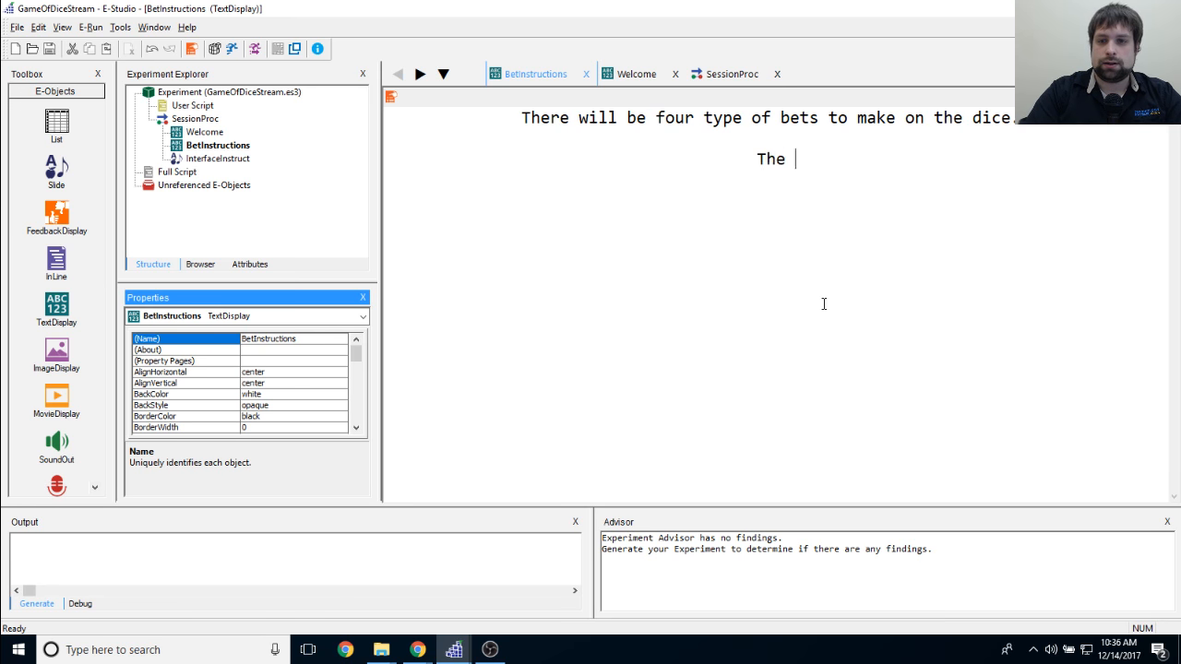
Step: Below a blank line in BetInstructions, write "The riskiest type of bet is to bet on a single dice outcome."
{"action": "type", "text": "riskiest type"}
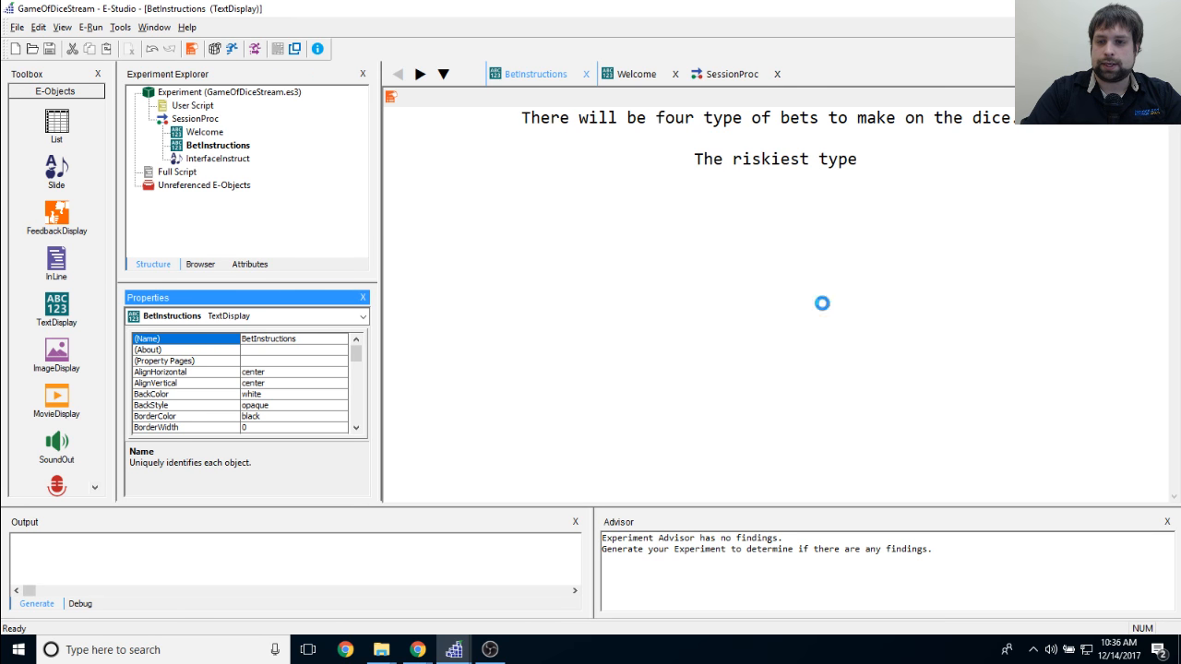
{"action": "type", "text": " of bet is to bed on the"}
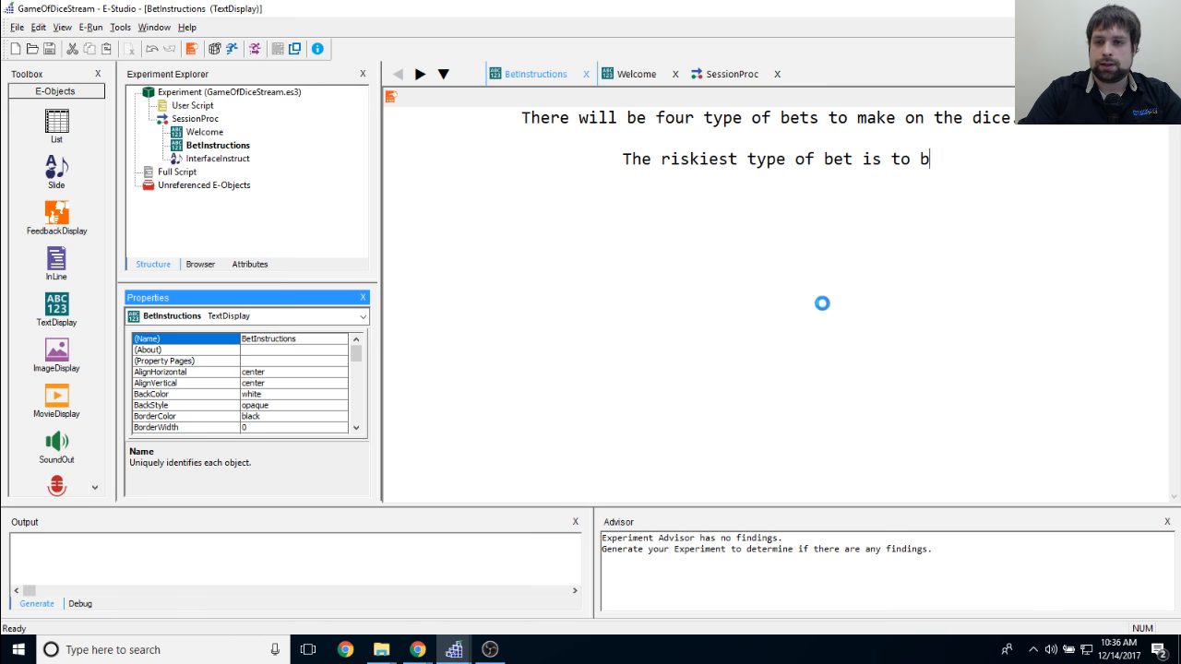
{"action": "key", "text": "BackSpace"}
{"action": "key", "text": "BackSpace"}
{"action": "key", "text": "BackSpace"}
{"action": "key", "text": "BackSpace"}
{"action": "key", "text": "BackSpace"}
{"action": "key", "text": "BackSpace"}
{"action": "key", "text": "BackSpace"}
{"action": "key", "text": "BackSpace"}
{"action": "key", "text": "BackSpace"}
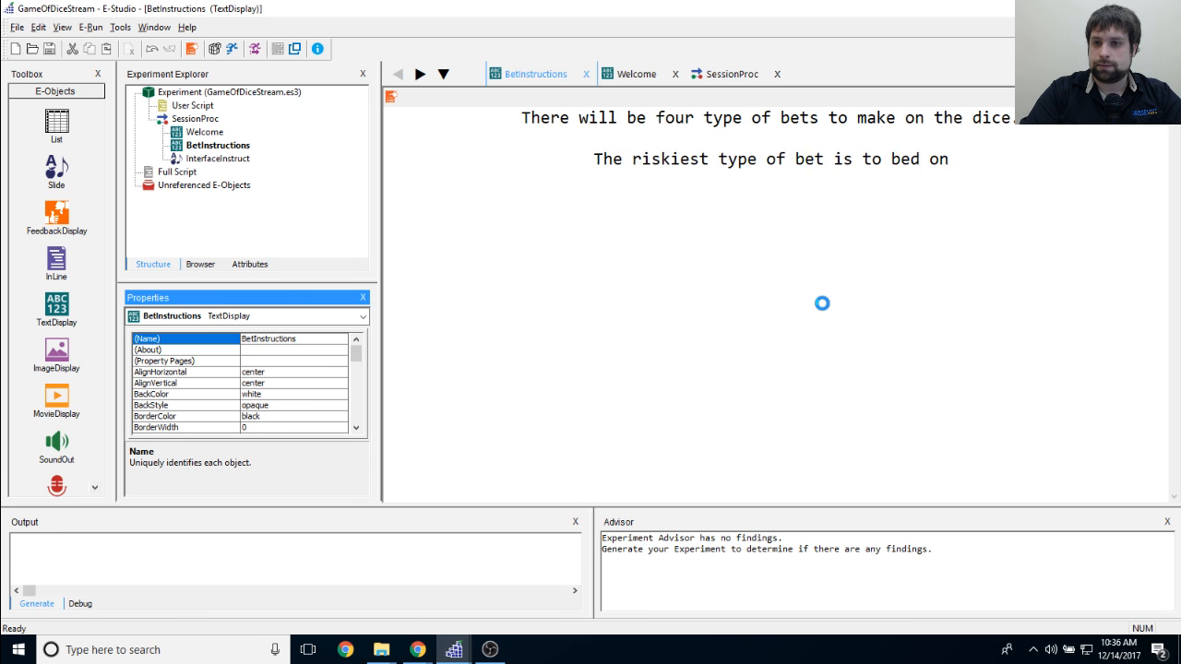
{"action": "type", "text": "et "}
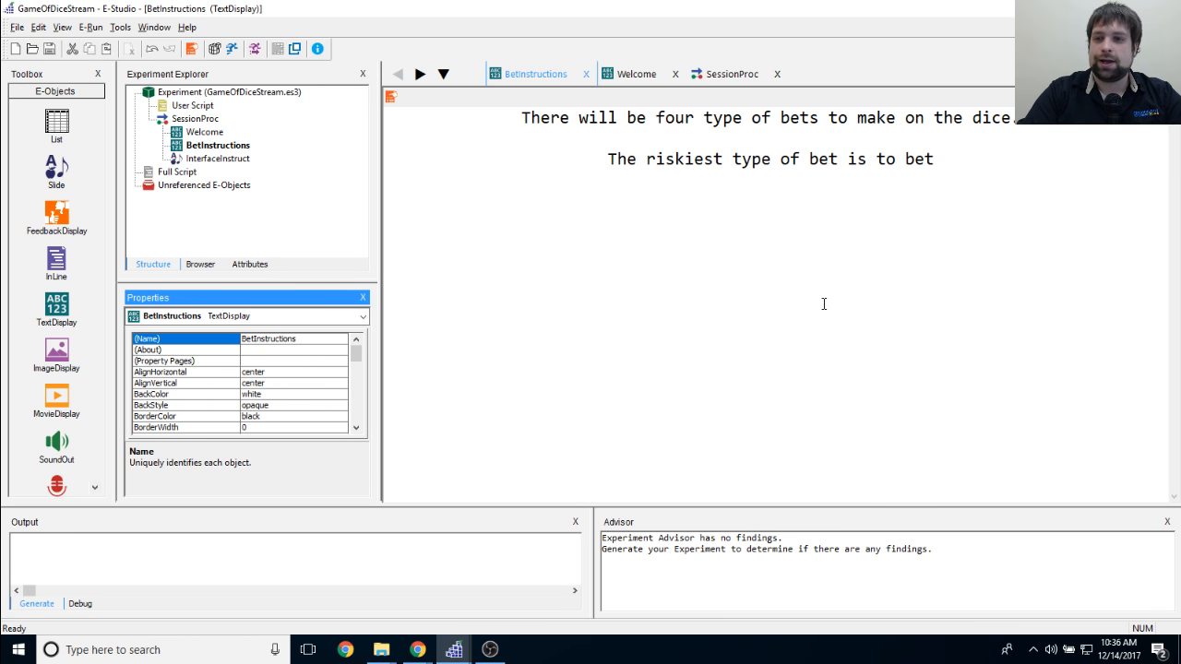
{"action": "type", "text": "on the "}
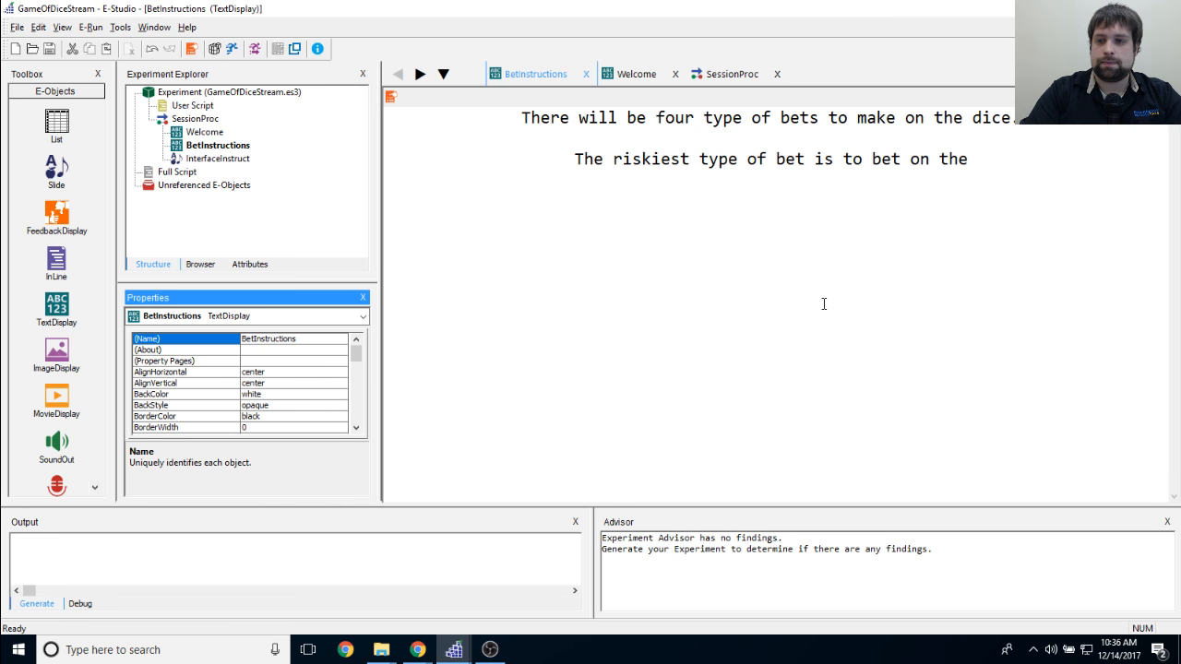
{"action": "type", "text": "out"}
{"action": "key", "text": "BackSpace"}
{"action": "key", "text": "BackSpace"}
{"action": "key", "text": "BackSpace"}
{"action": "key", "text": "BackSpace"}
{"action": "key", "text": "BackSpace"}
{"action": "key", "text": "BackSpace"}
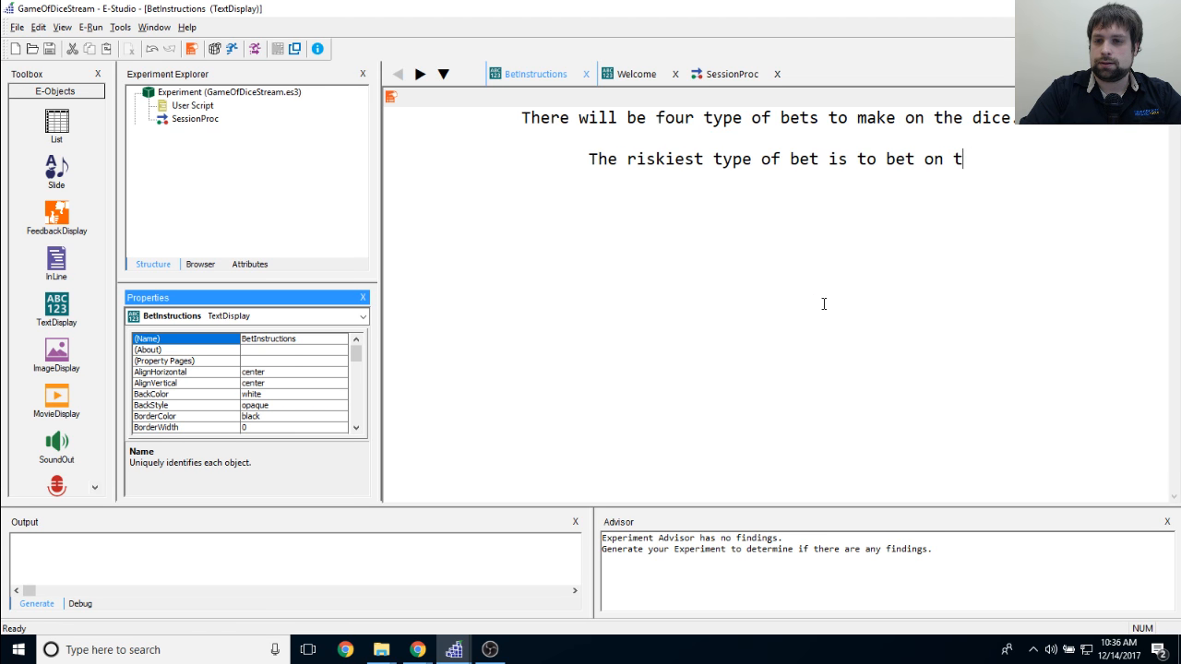
{"action": "key", "text": "BackSpace"}
{"action": "type", "text": "a s"}
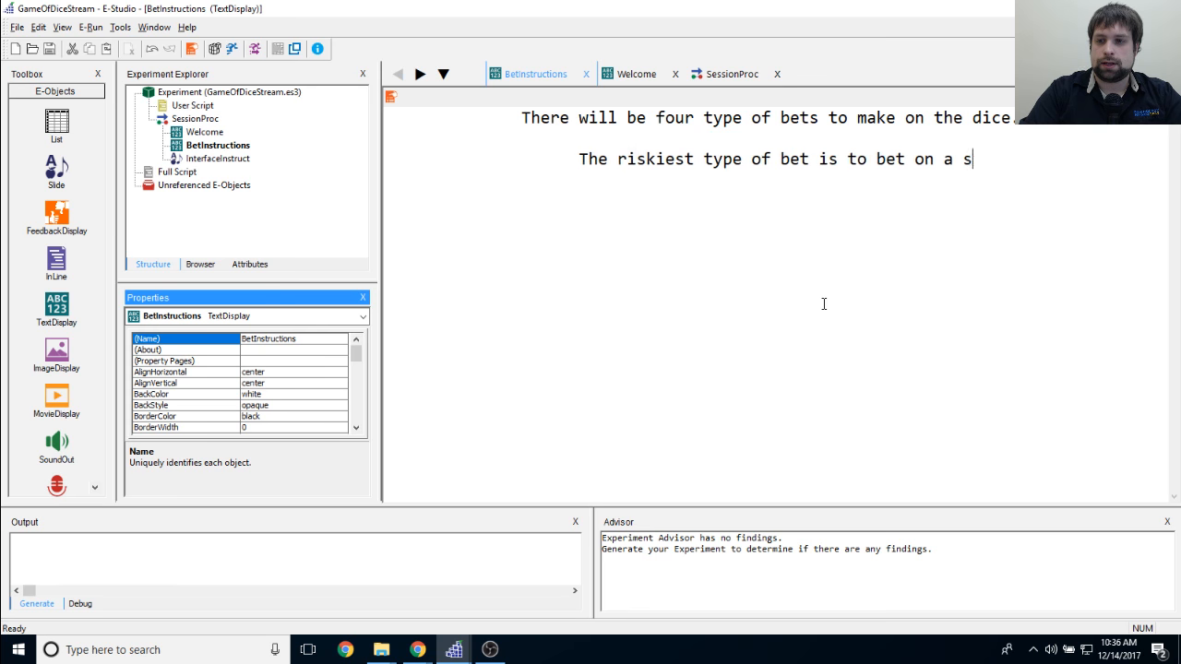
{"action": "type", "text": "ingle dicc outcome. P"}
Step: Complete the riskiest bet description in BetInstructions with the sentence "This pays $1000."
{"action": "key", "text": "BackSpace"}
{"action": "type", "text": "This s"}
{"action": "key", "text": "BackSpace"}
{"action": "key", "text": "BackSpace"}
{"action": "key", "text": "BackSpace"}
{"action": "type", "text": "s pay"}
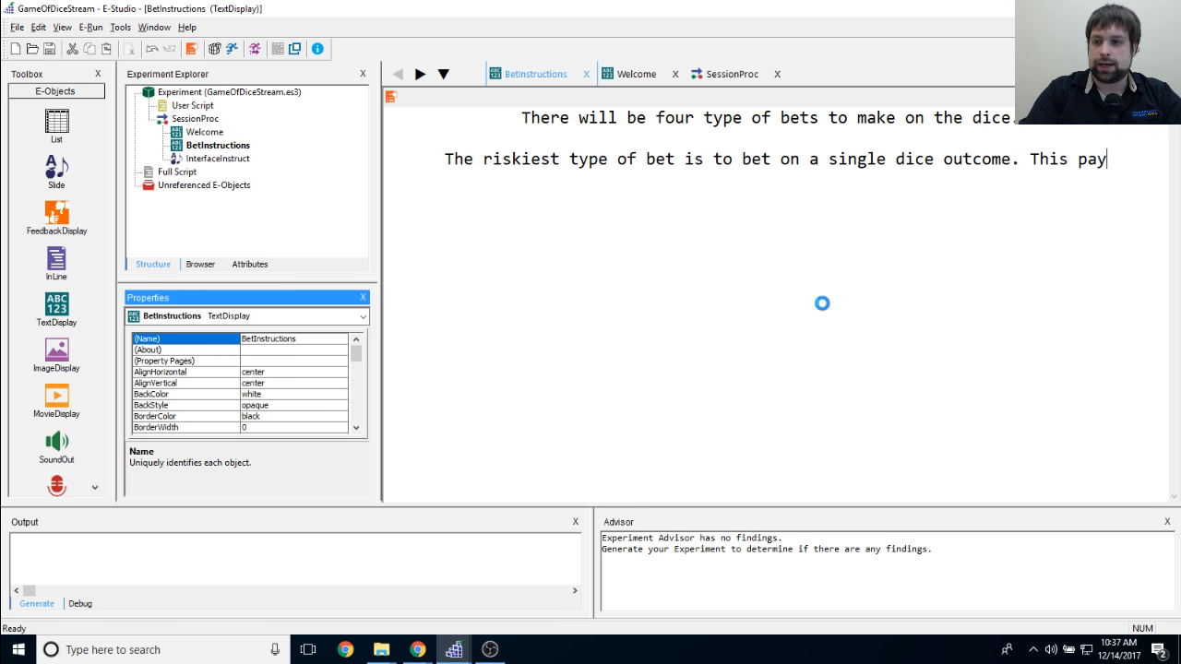
{"action": "type", "text": "s $10"}
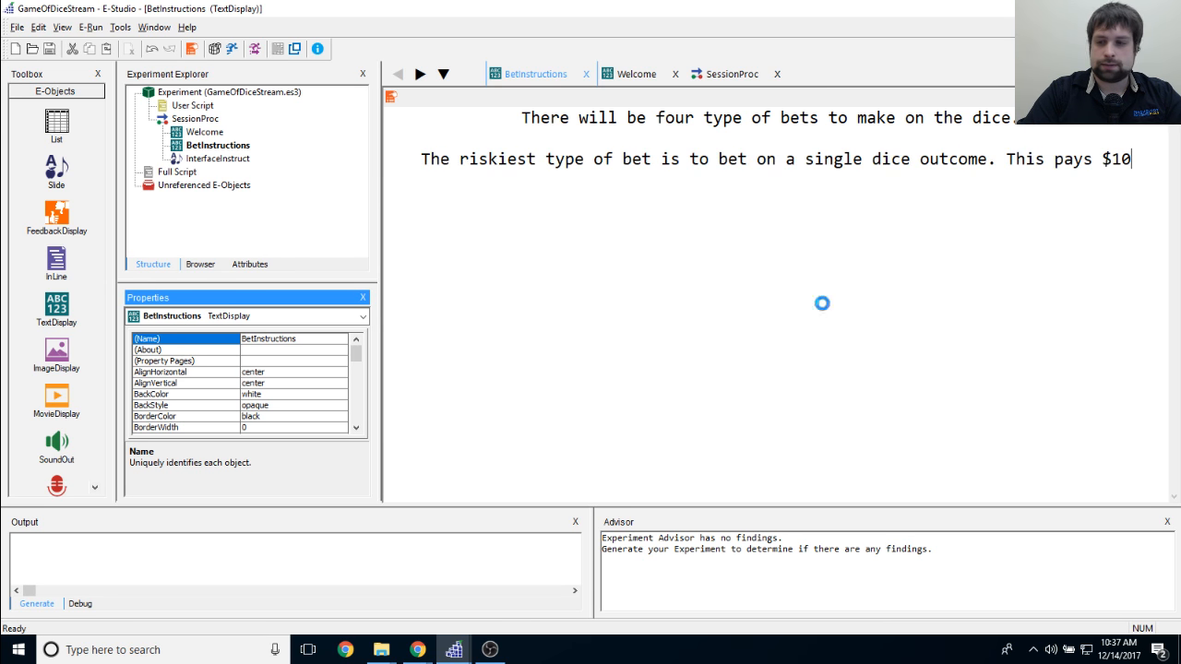
{"action": "type", "text": "00"}
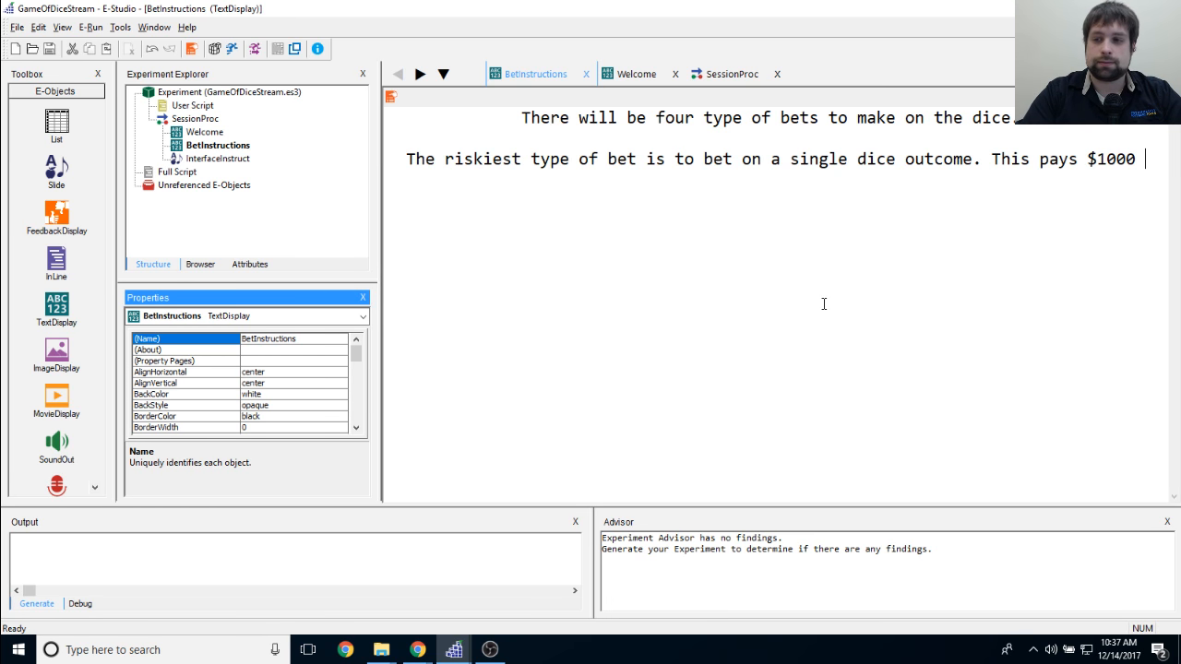
{"action": "key", "text": "BackSpace"}
{"action": "type", "text": "."}
Step: Add the line "If you bet on a single dice outcome incorrectly, you will lose $1000." below the riskiest bet description in BetInstructions
{"action": "type", "text": "If you b"}
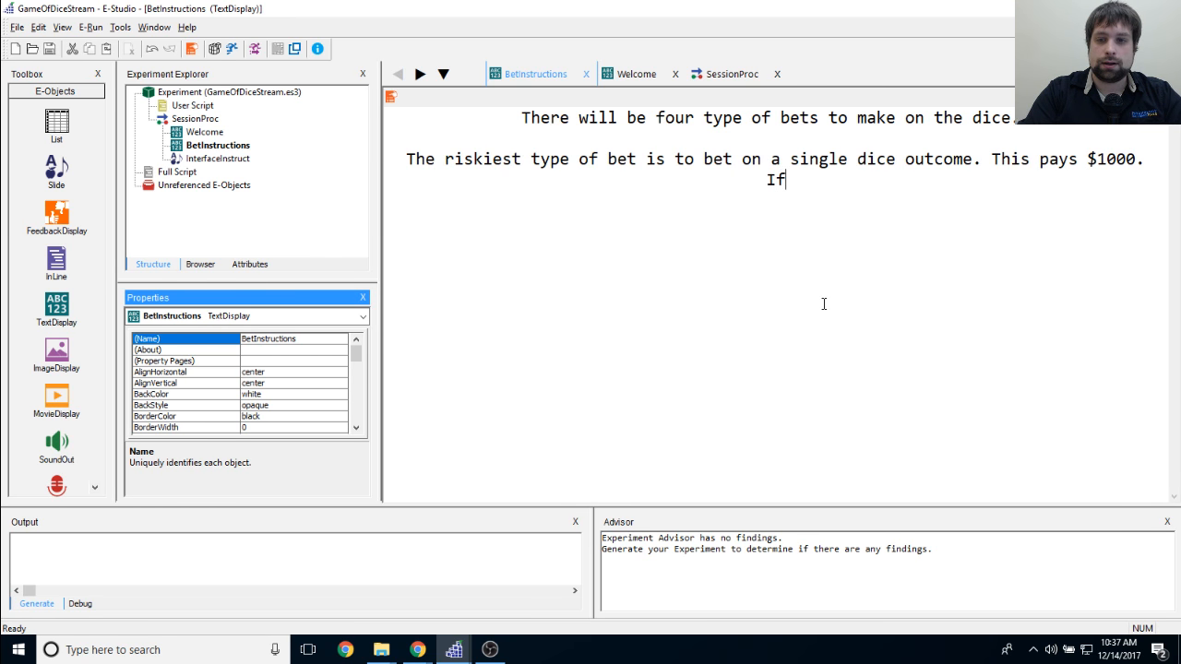
{"action": "type", "text": "et "}
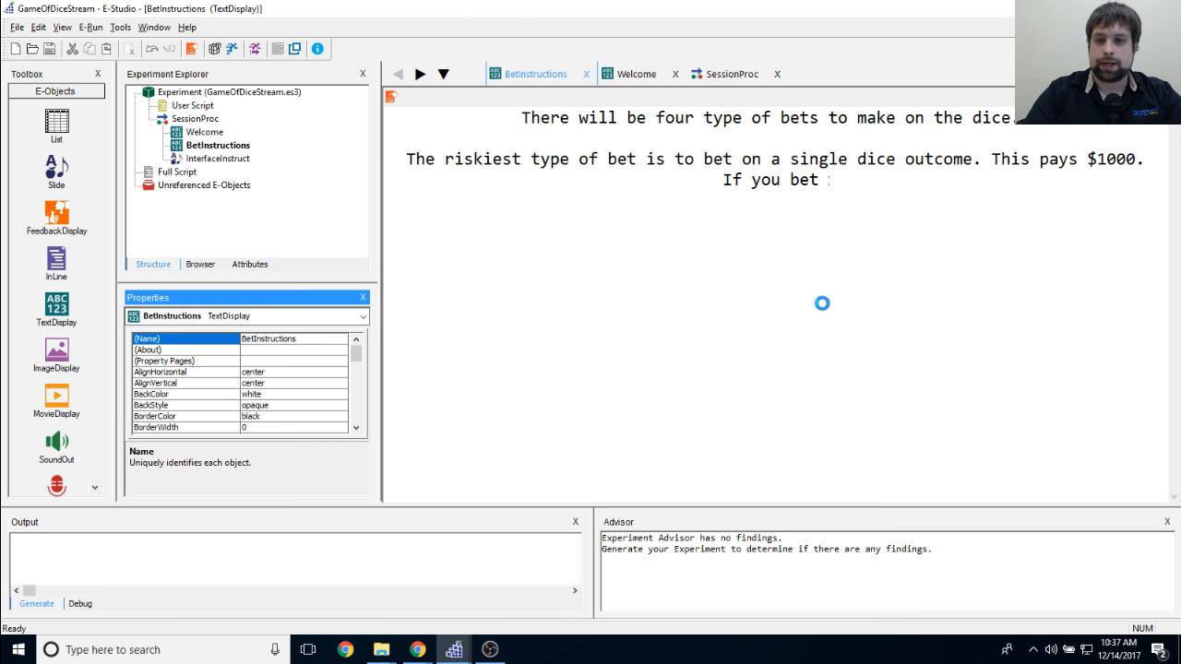
{"action": "type", "text": "on a sin"}
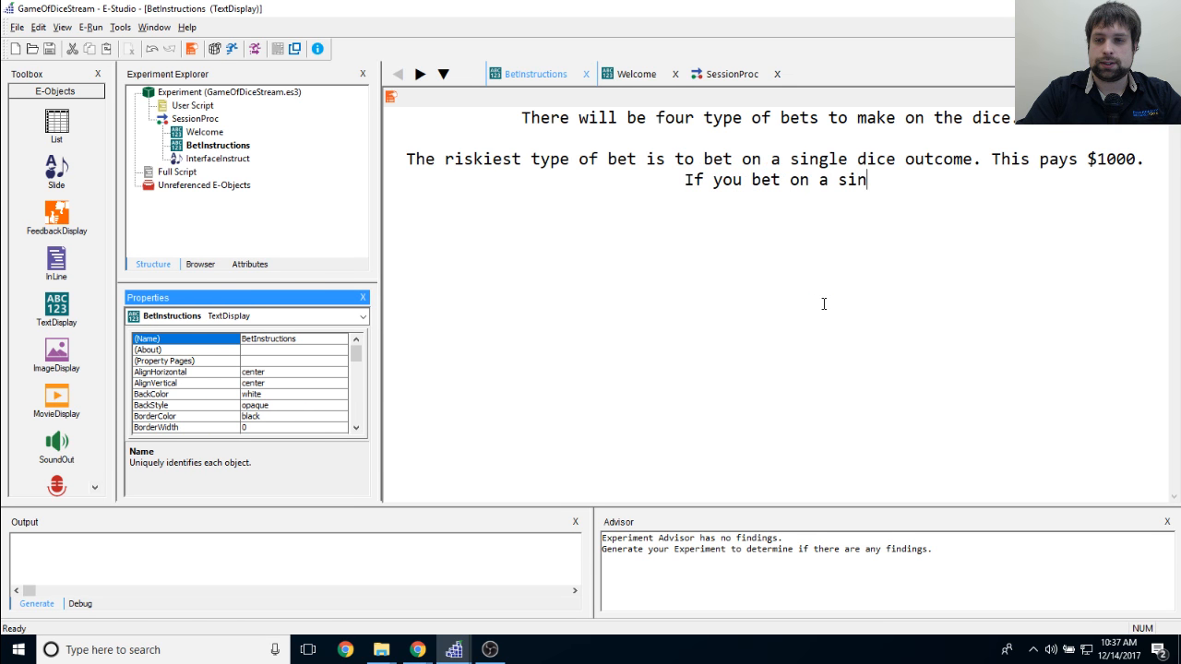
{"action": "type", "text": "gle dice out"}
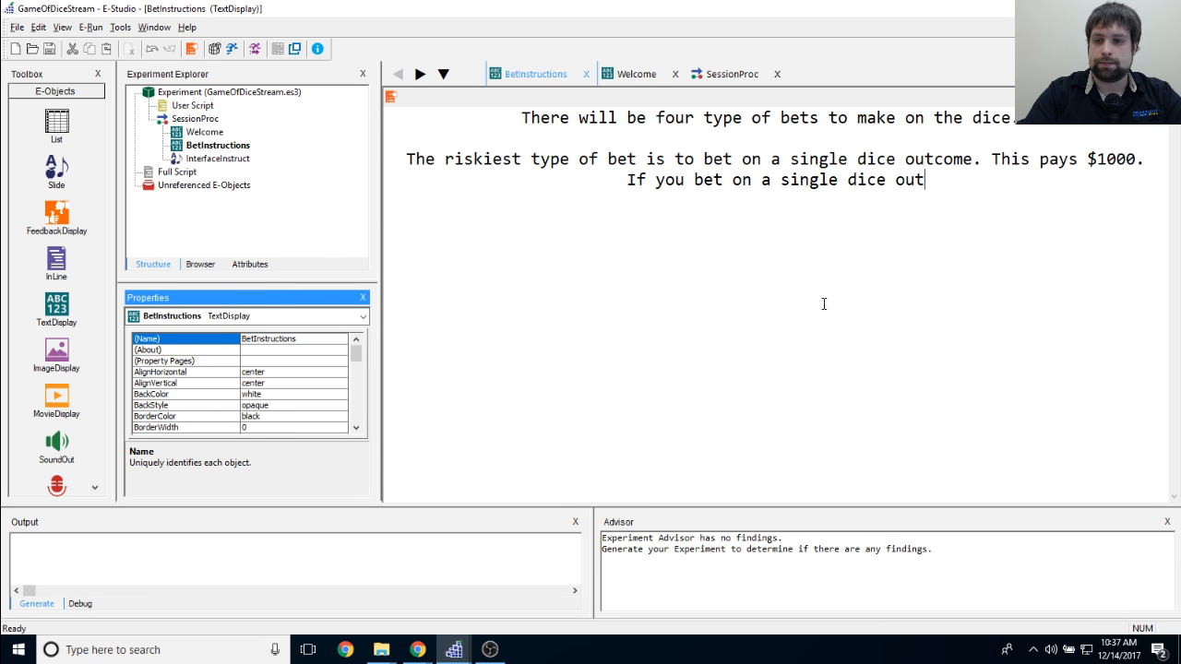
{"action": "type", "text": "come incorrect"}
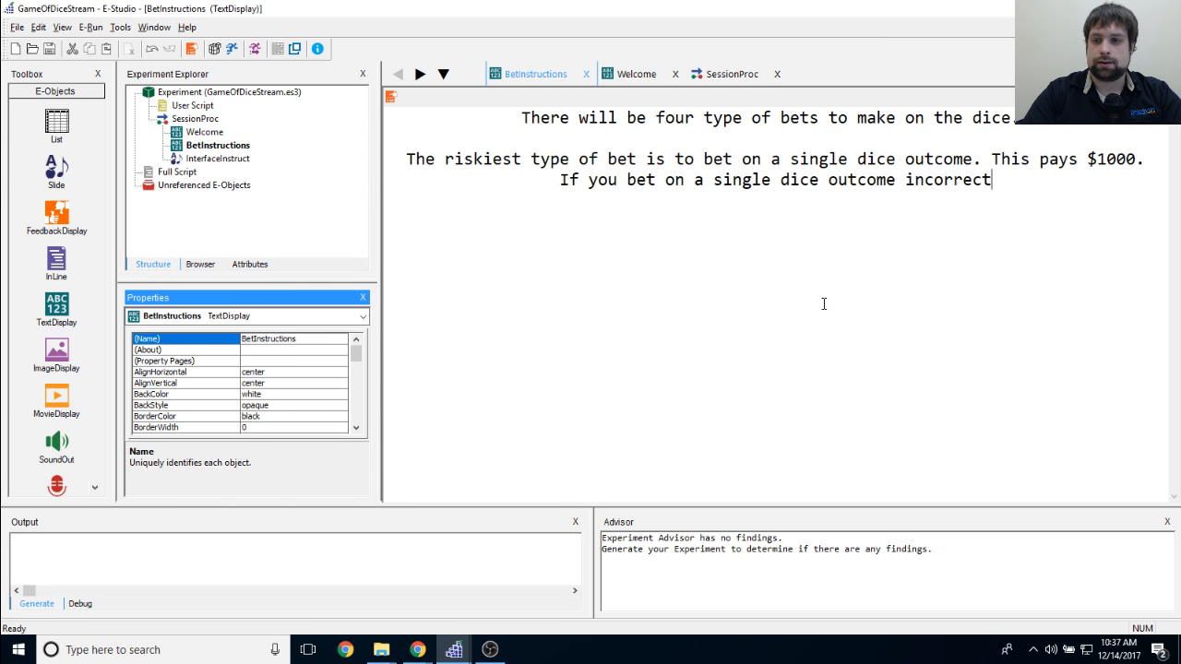
{"action": "type", "text": "ly, yo u will "}
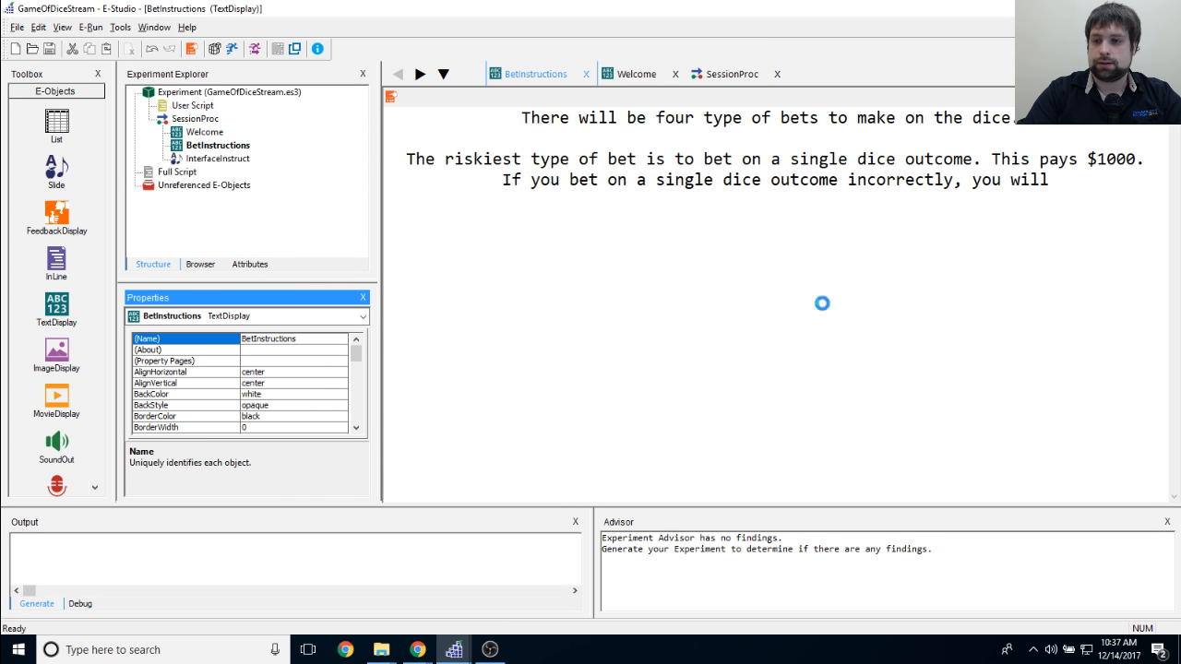
{"action": "type", "text": "lose "}
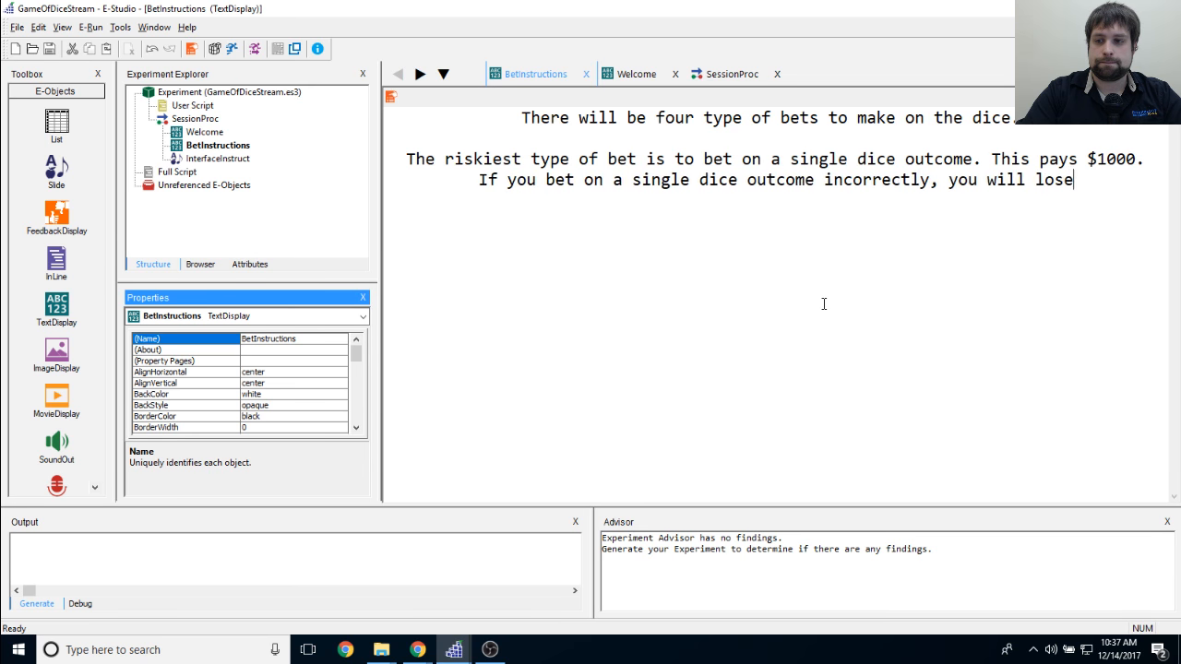
{"action": "type", "text": "$1000."}
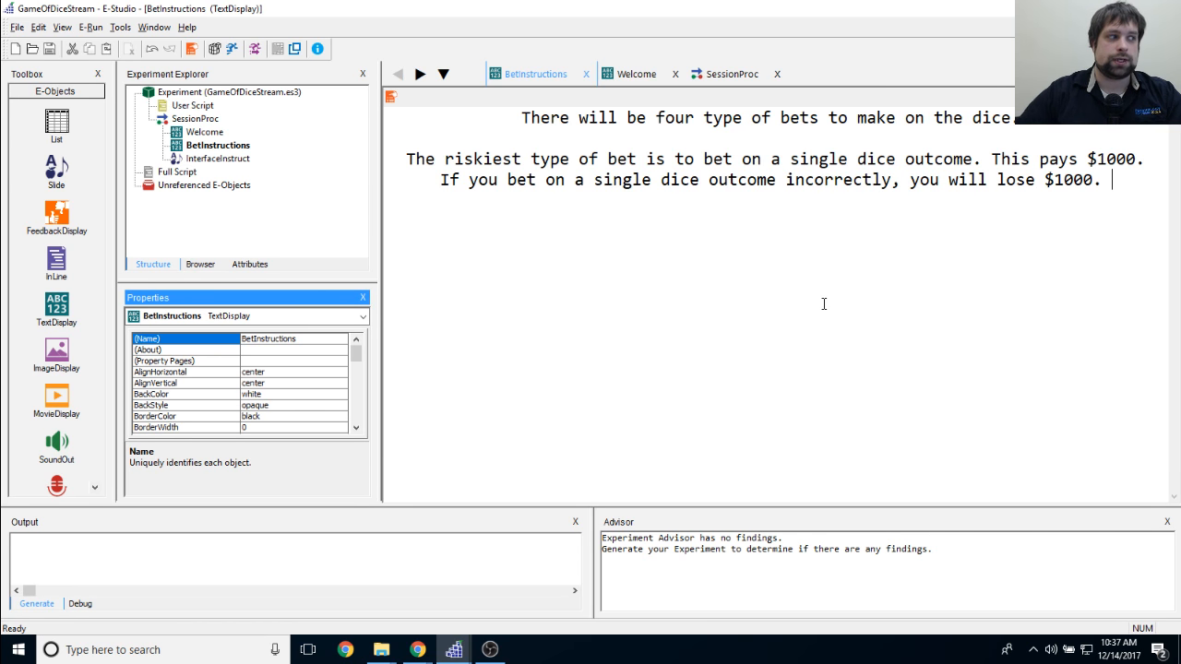
{"action": "left_click", "coordinate": [420, 654]}
{"action": "left_click", "coordinate": [473, 617]}
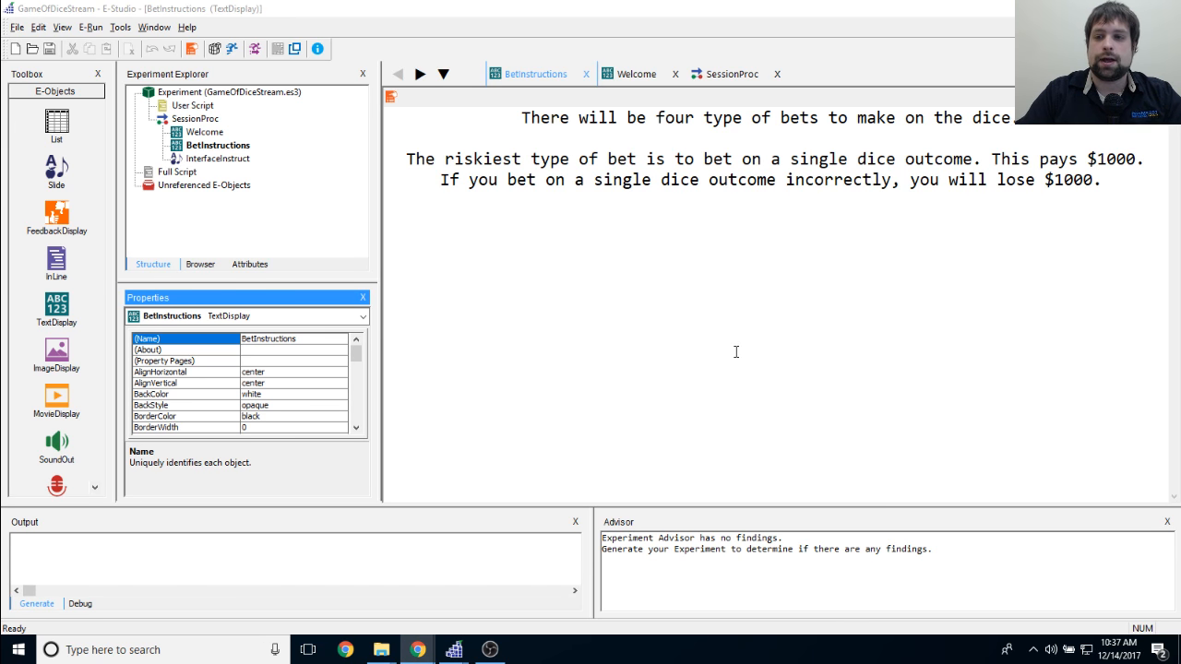
{"action": "left_click_drag", "start_coordinate": [882, 254], "coordinate": [875, 259]}
{"action": "left_click_drag", "start_coordinate": [1118, 167], "coordinate": [1117, 179]}
Step: Below a blank line in BetInstructions, start the second bet description with "The next type of be to make is on"
{"action": "left_click", "coordinate": [1119, 188]}
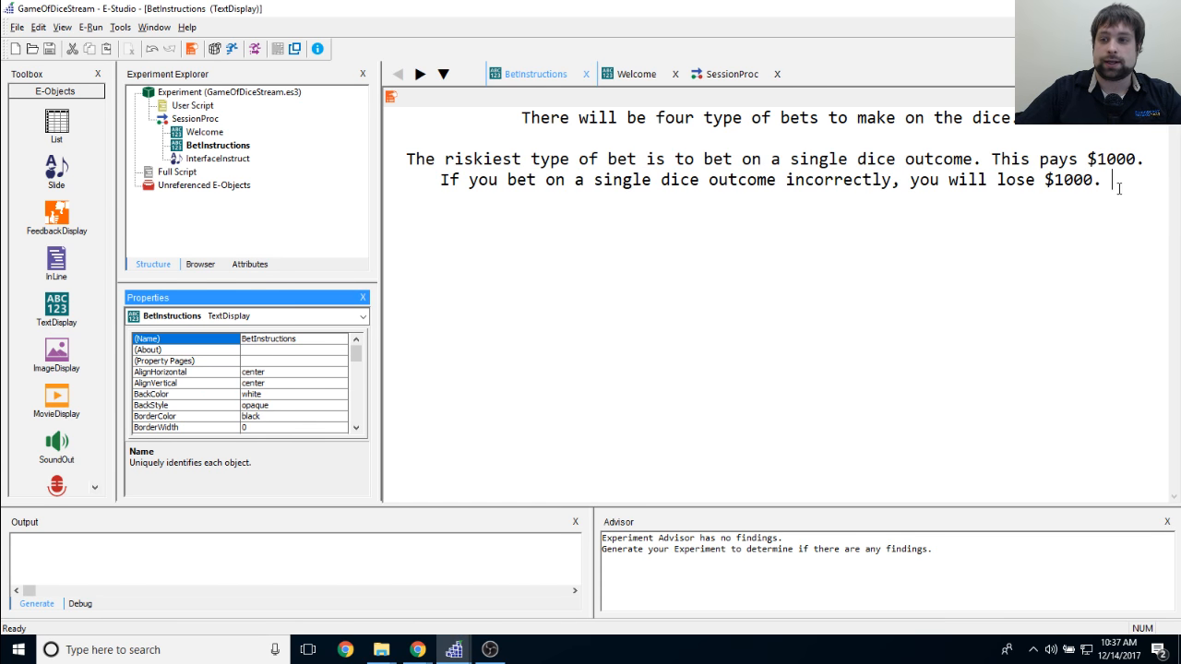
{"action": "key", "text": "Return"}
{"action": "key", "text": "Return"}
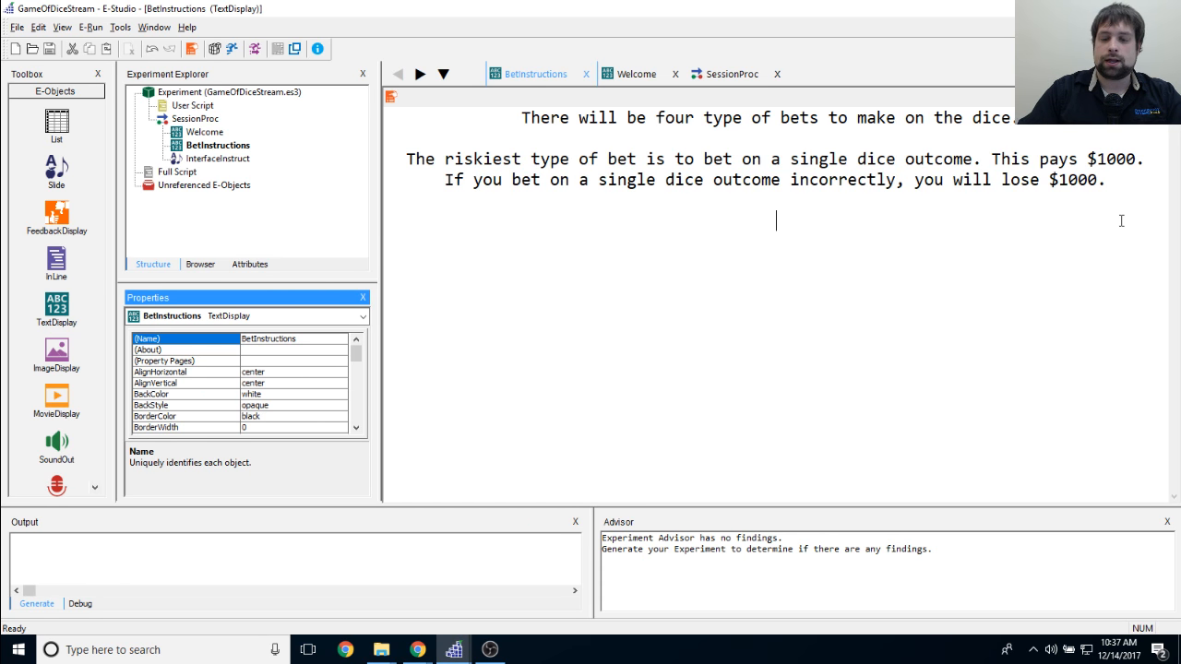
{"action": "type", "text": "Tje se"}
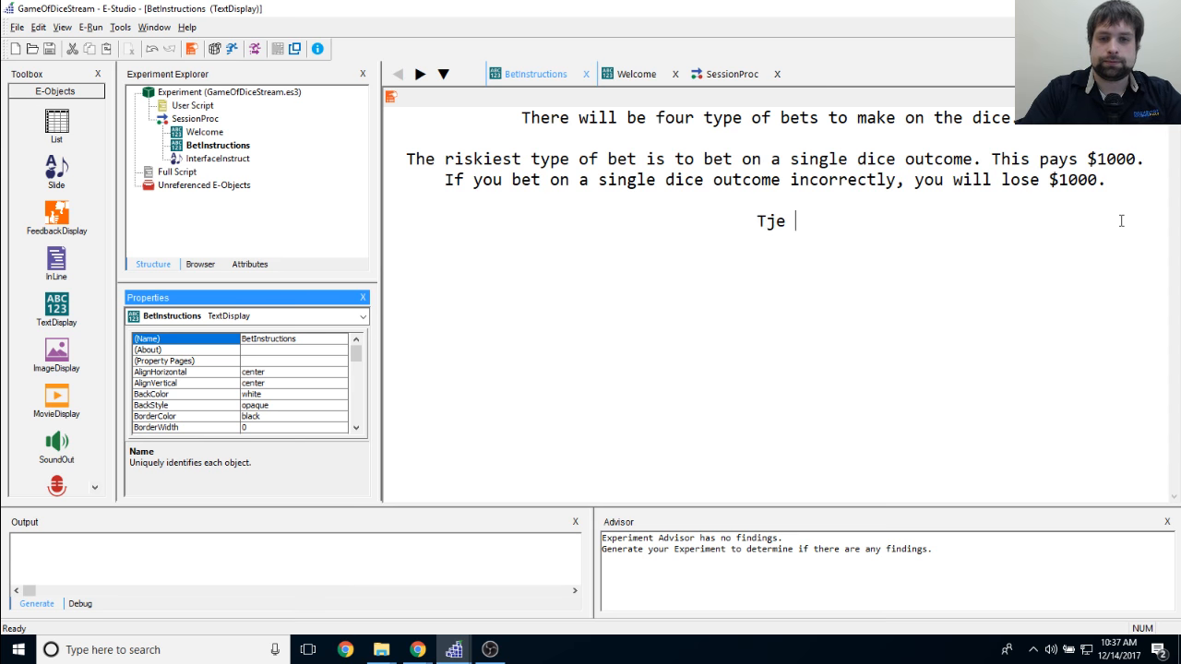
{"action": "key", "text": "BackSpace"}
{"action": "key", "text": "BackSpace"}
{"action": "key", "text": "BackSpace"}
{"action": "key", "text": "BackSpace"}
{"action": "type", "text": "e"}
{"action": "key", "text": "BackSpace"}
{"action": "key", "text": "BackSpace"}
{"action": "key", "text": "BackSpace"}
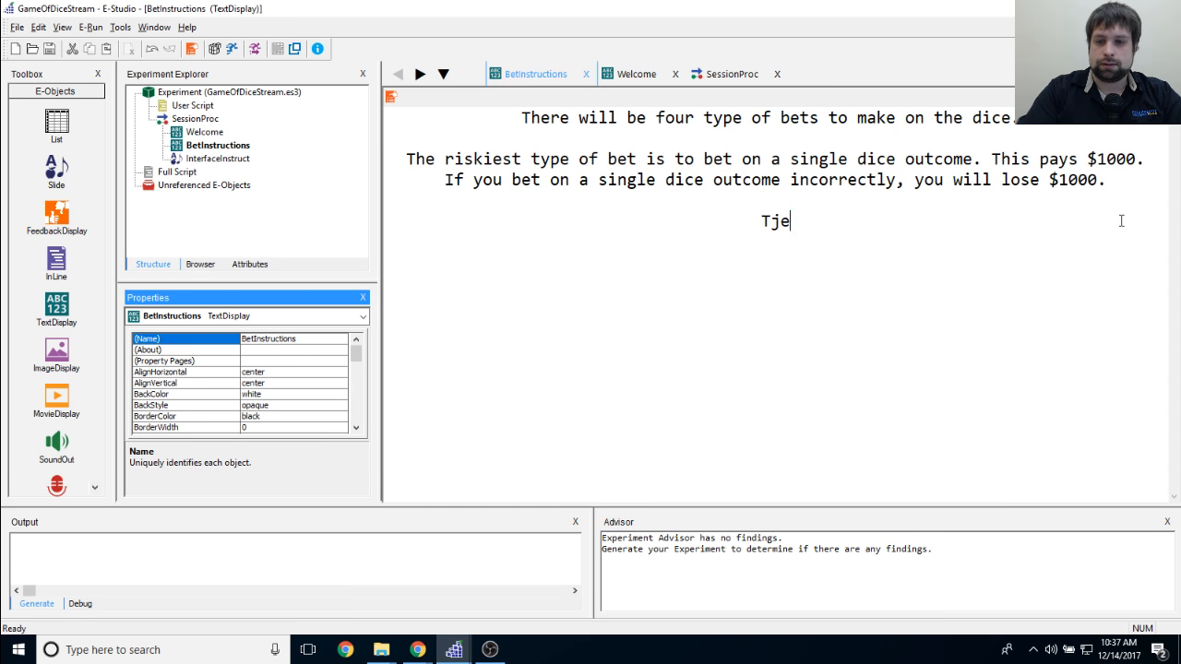
{"action": "type", "text": "he next type fo"}
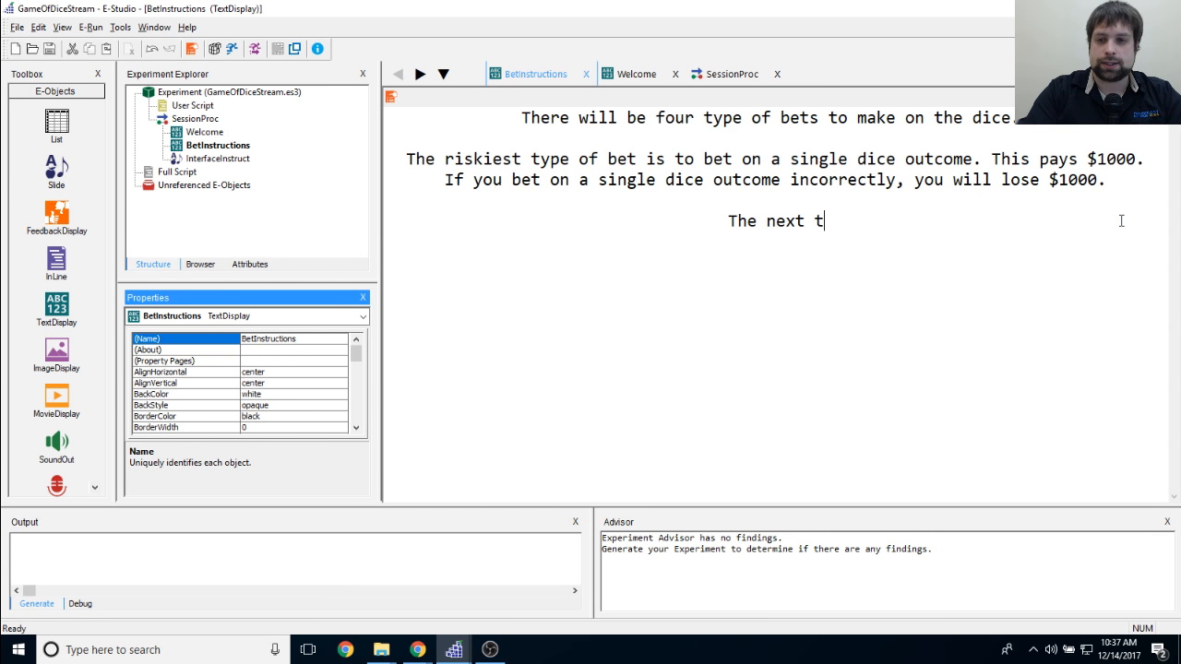
{"action": "key", "text": "BackSpace"}
{"action": "key", "text": "BackSpace"}
{"action": "key", "text": "BackSpace"}
{"action": "type", "text": "of b"}
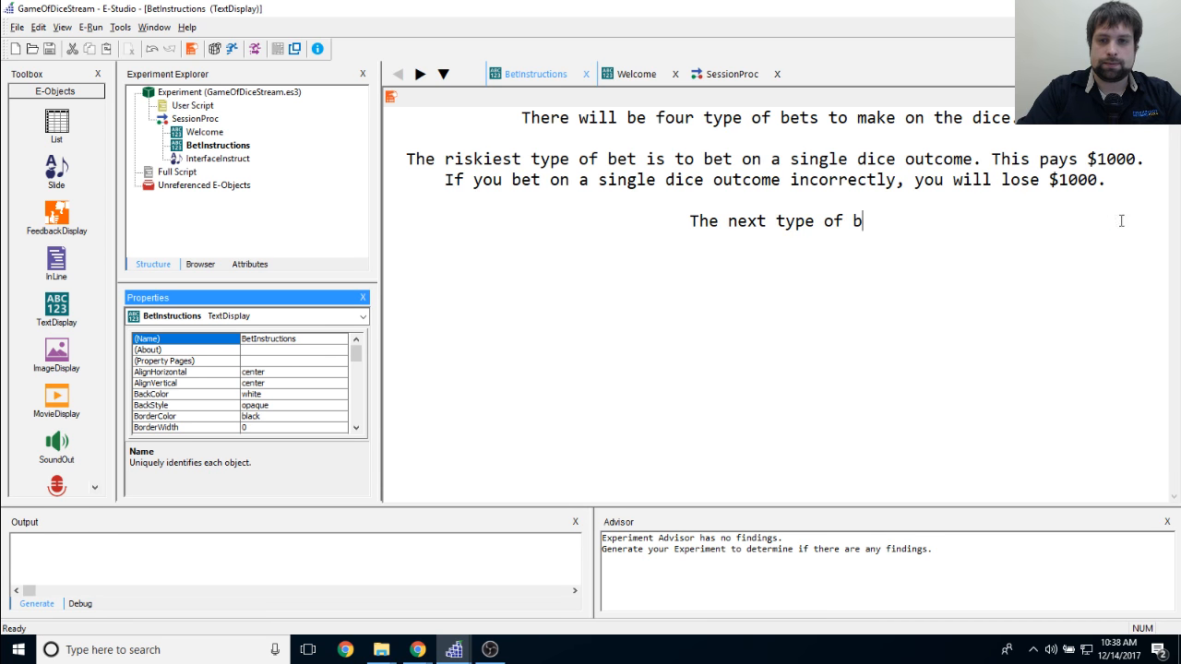
{"action": "type", "text": "e to make is on "}
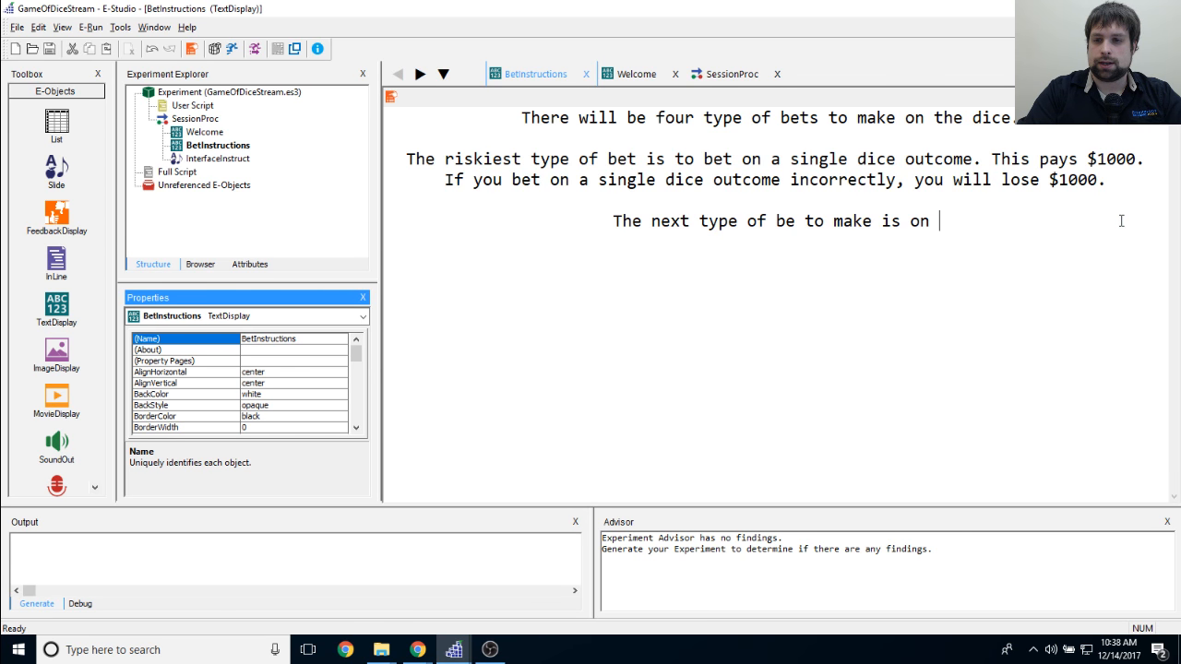
Step: Continue the second bet description in BetInstructions with the words "a pair of outcomes"
{"action": "type", "text": "tw"}
{"action": "key", "text": "BackSpace"}
{"action": "key", "text": "BackSpace"}
{"action": "type", "text": "a "}
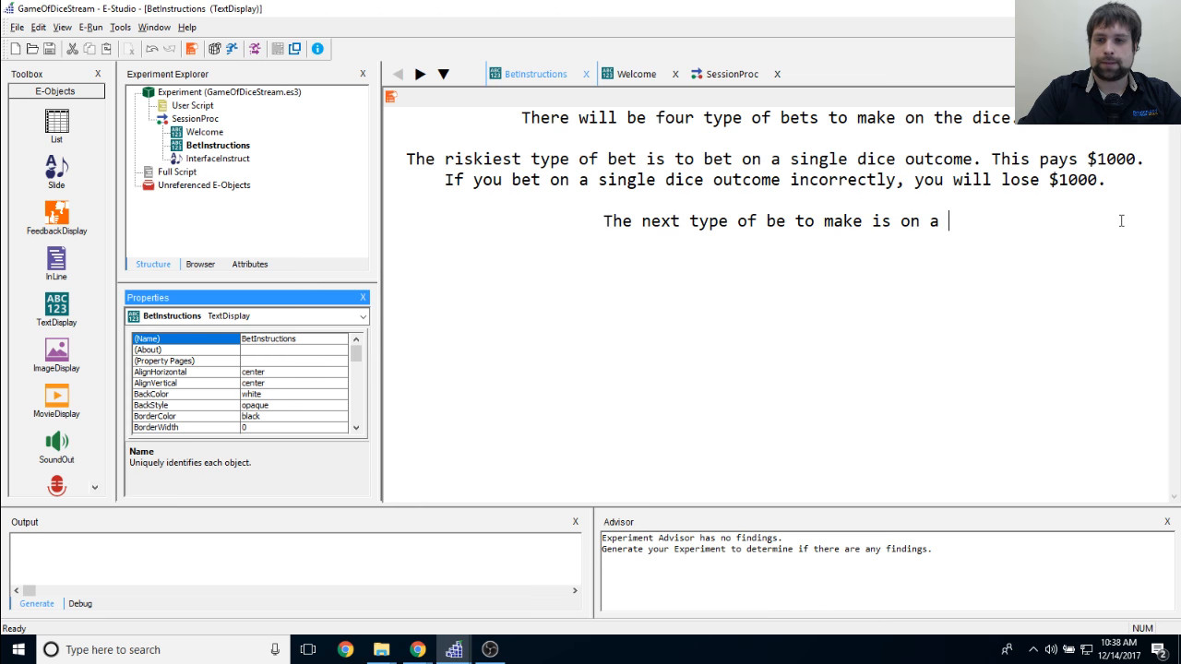
{"action": "type", "text": "pair of "}
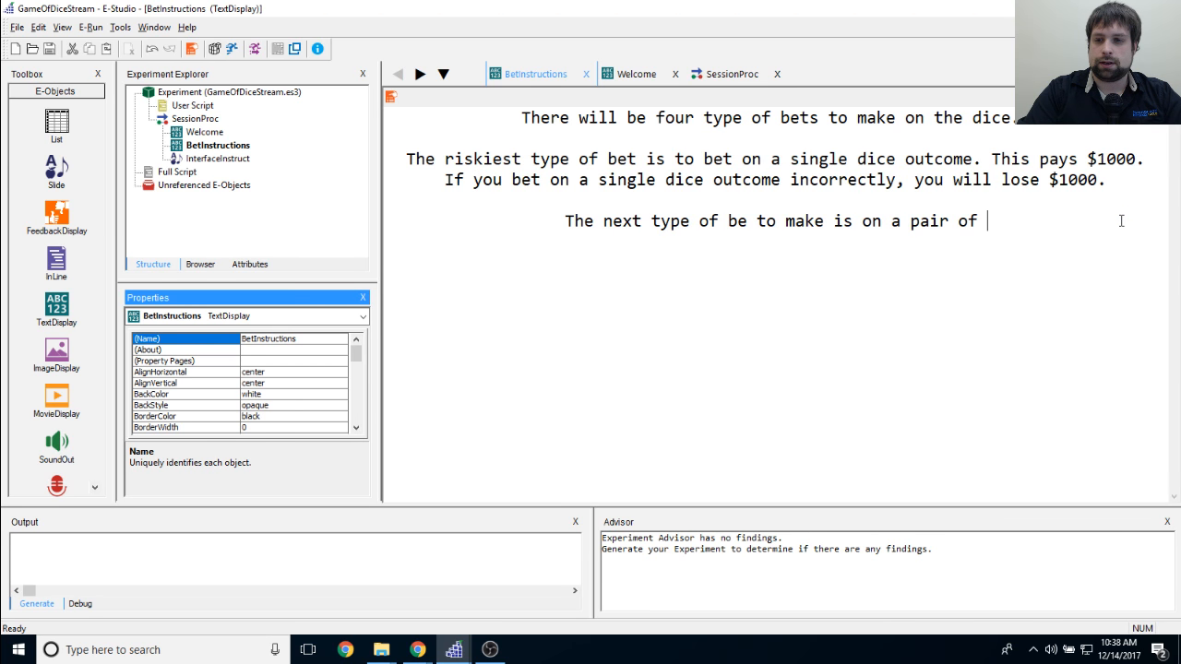
{"action": "type", "text": "cou"}
{"action": "key", "text": "BackSpace"}
{"action": "key", "text": "BackSpace"}
{"action": "key", "text": "BackSpace"}
{"action": "type", "text": "outome"}
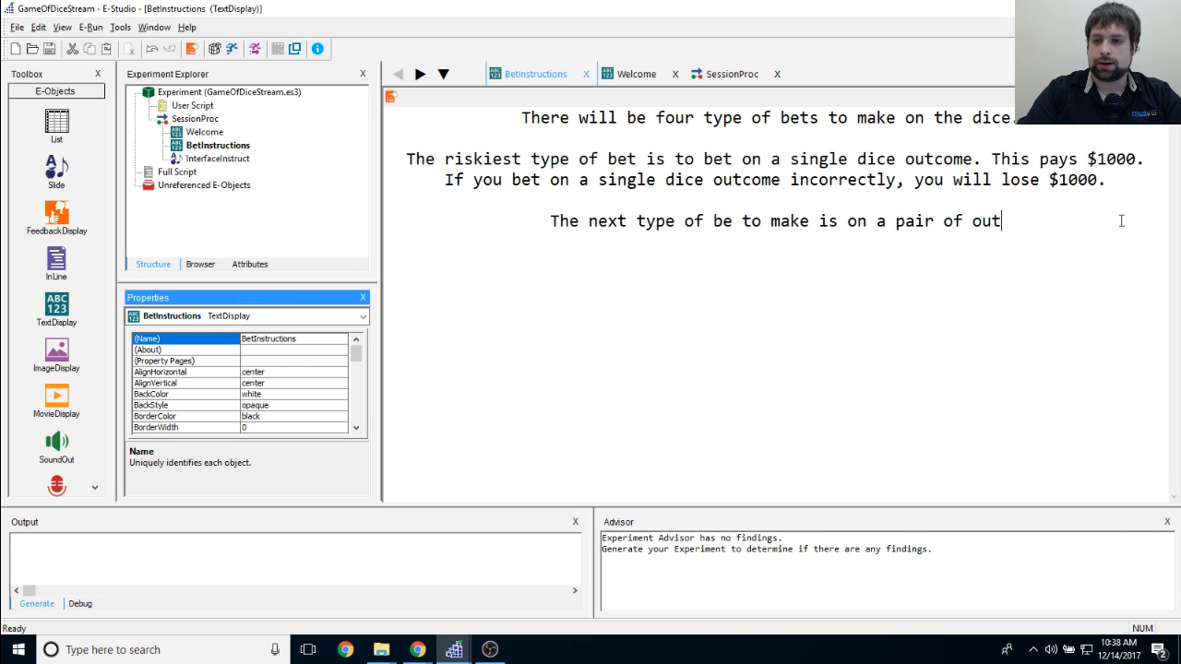
{"action": "key", "text": "BackSpace"}
{"action": "key", "text": "BackSpace"}
{"action": "key", "text": "BackSpace"}
{"action": "type", "text": "comes"}
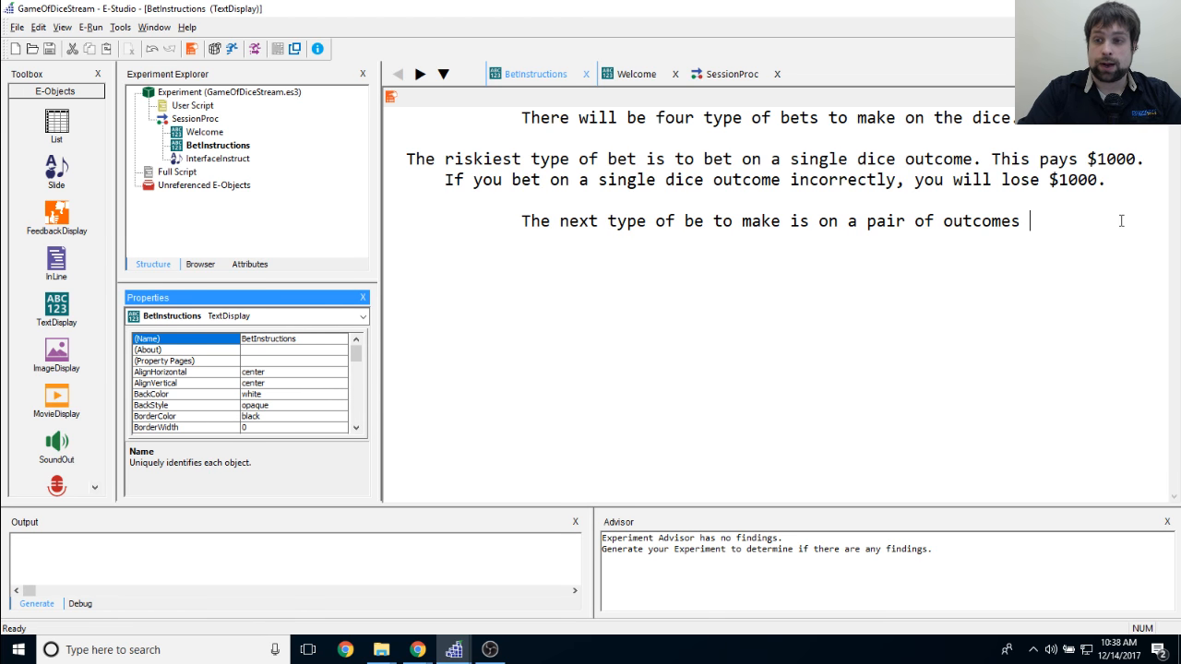
Step: End the pair of outcomes sentence with a period and add "This pays $500." after it
{"action": "type", "text": ". This pays "}
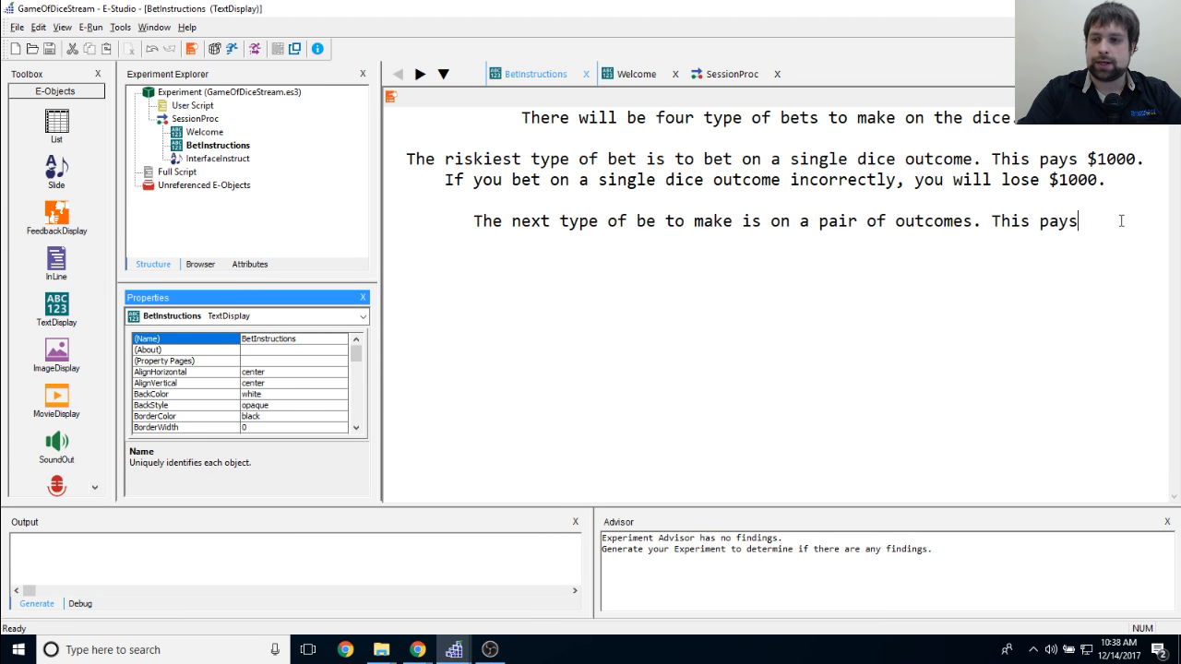
{"action": "type", "text": "$5"}
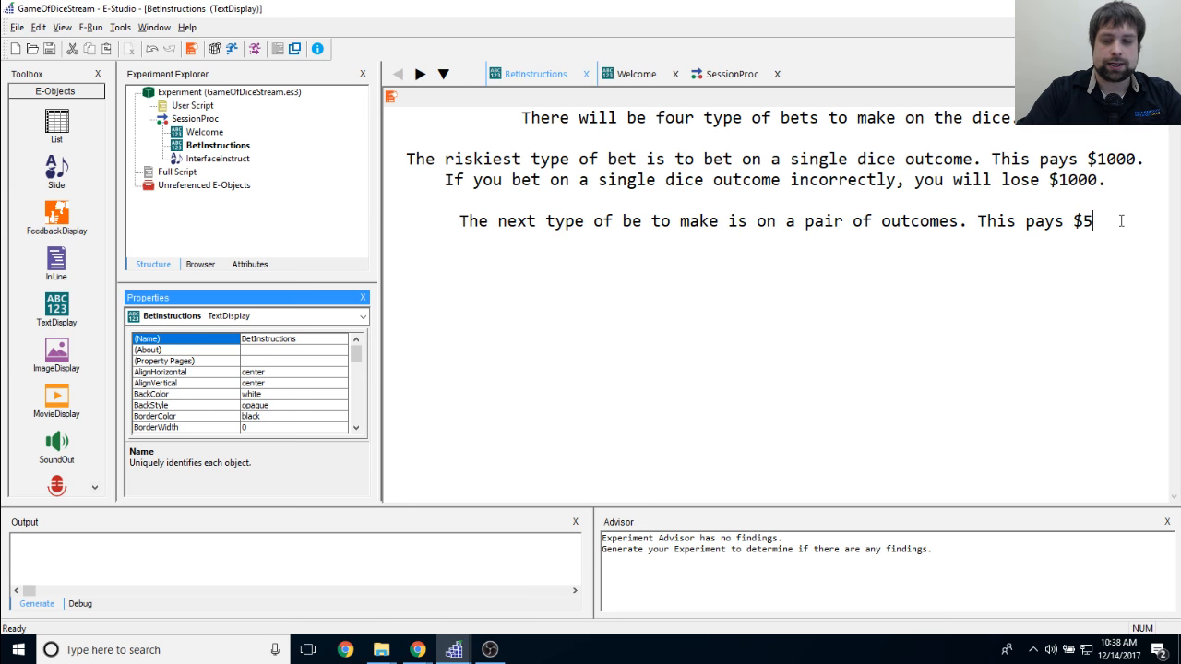
{"action": "type", "text": "00."}
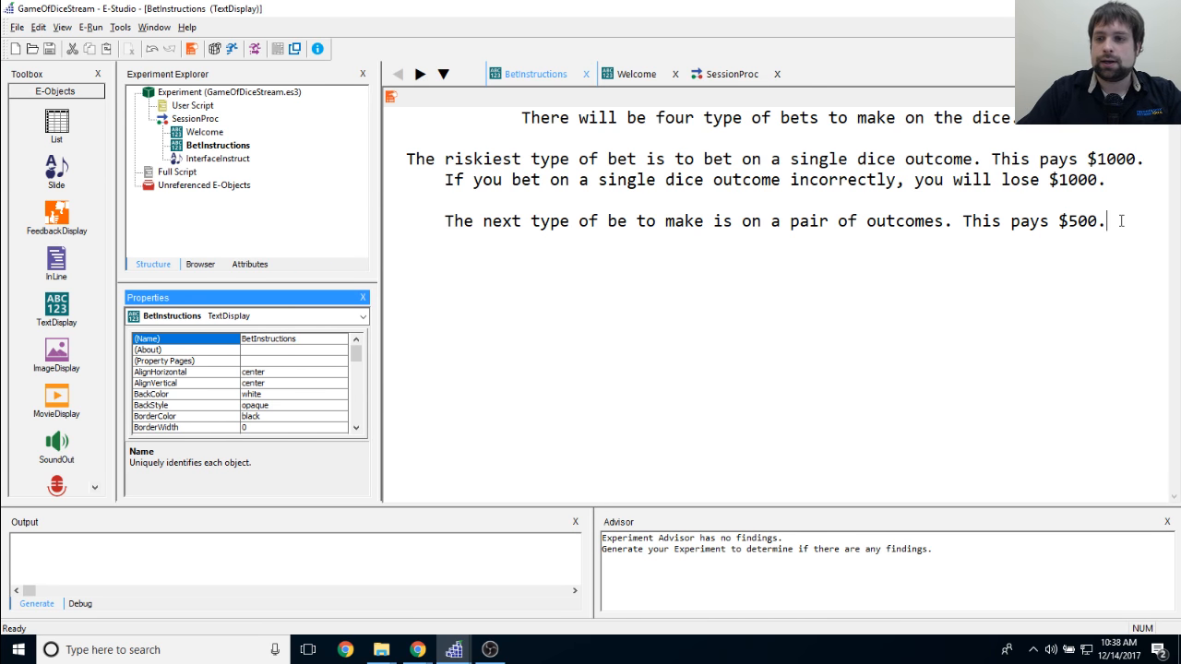
Step: Copy the sentence about losing a single dice outcome bet onto a new line below the pair of outcomes description
{"action": "key", "text": "Return"}
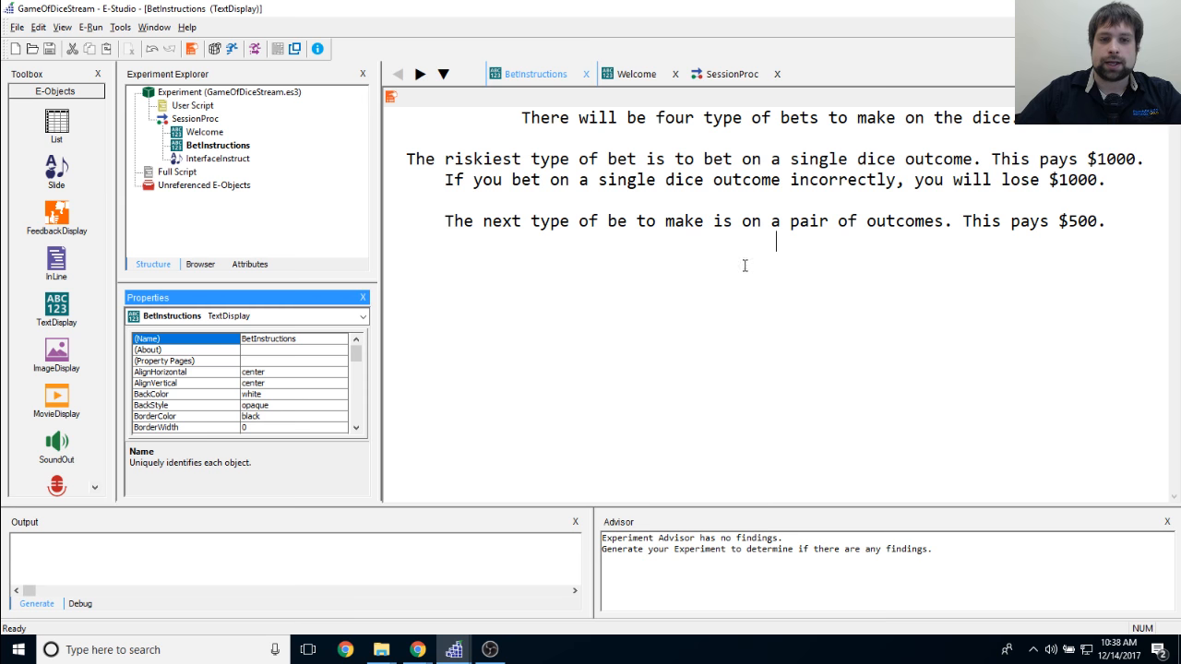
{"action": "left_click_drag", "start_coordinate": [437, 177], "coordinate": [1049, 194]}
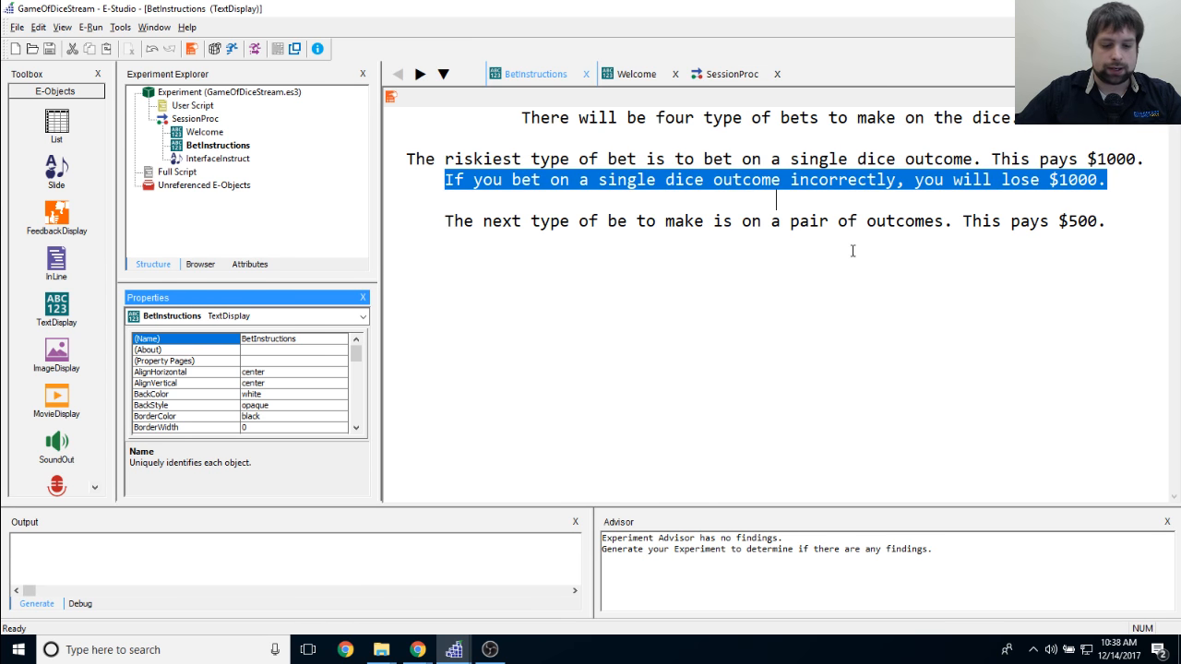
{"action": "left_click", "coordinate": [1025, 218]}
{"action": "left_click_drag", "start_coordinate": [1114, 172], "coordinate": [449, 184]}
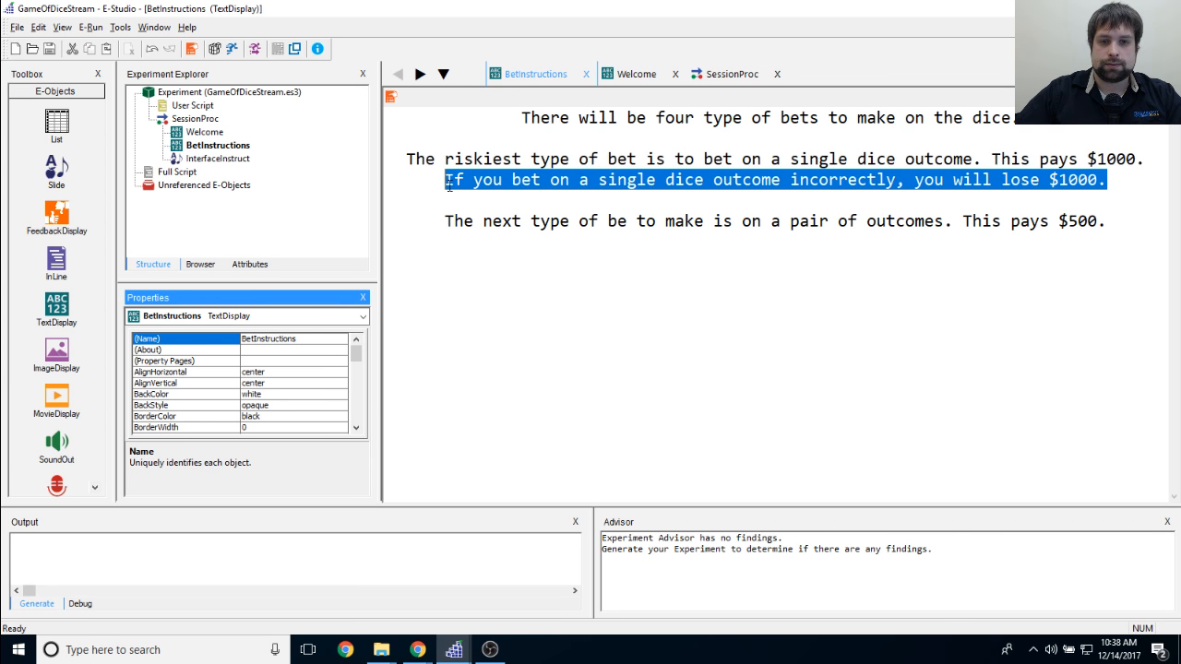
{"action": "key", "text": "ctrl+c"}
{"action": "left_click", "coordinate": [746, 260]}
{"action": "key", "text": "ctrl+v"}
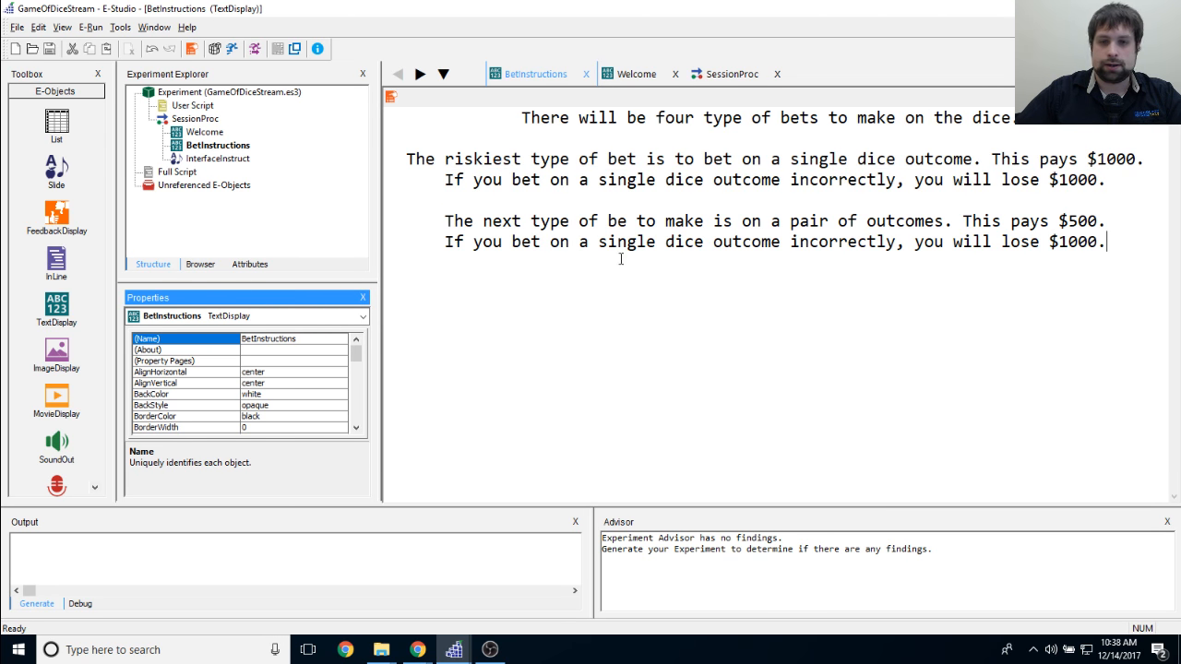
Step: Reword the copied sentence as "If you bet on pair of dice incorrectly, you will lose $500."
{"action": "left_click_drag", "start_coordinate": [579, 242], "coordinate": [708, 243]}
{"action": "type", "text": "pair of id"}
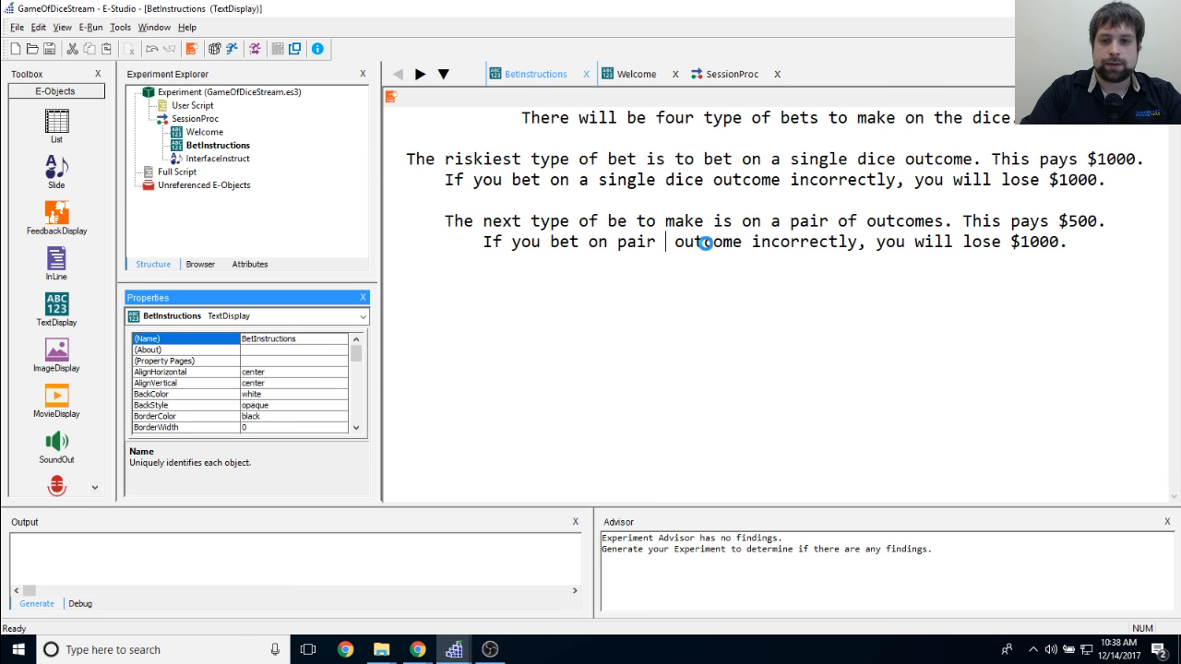
{"action": "key", "text": "BackSpace"}
{"action": "key", "text": "BackSpace"}
{"action": "type", "text": "dice an"}
{"action": "key", "text": "BackSpace"}
{"action": "key", "text": "BackSpace"}
{"action": "key", "text": "BackSpace"}
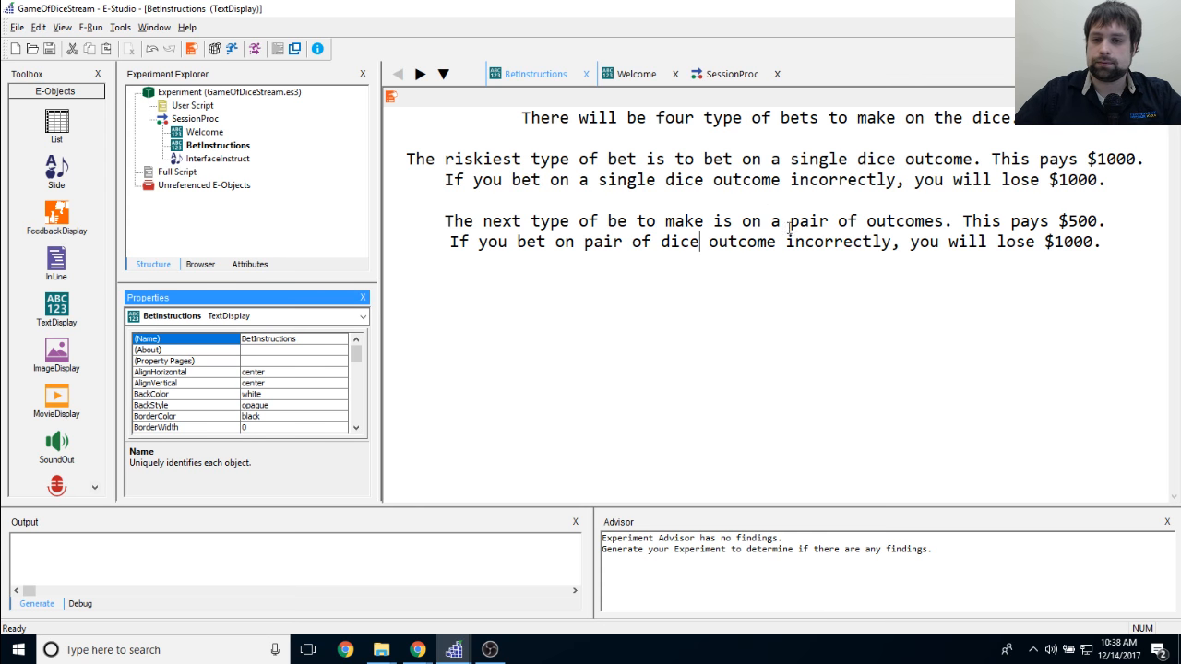
{"action": "double_click", "coordinate": [710, 242]}
{"action": "key", "text": "BackSpace"}
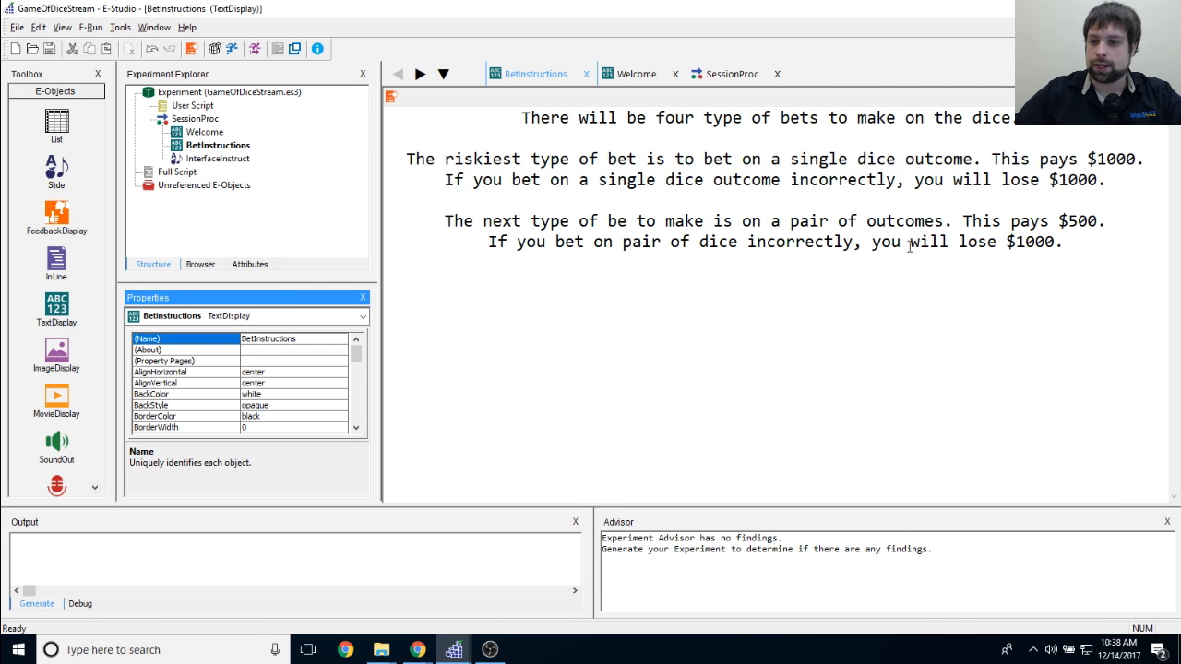
{"action": "left_click_drag", "start_coordinate": [1015, 242], "coordinate": [1054, 242]}
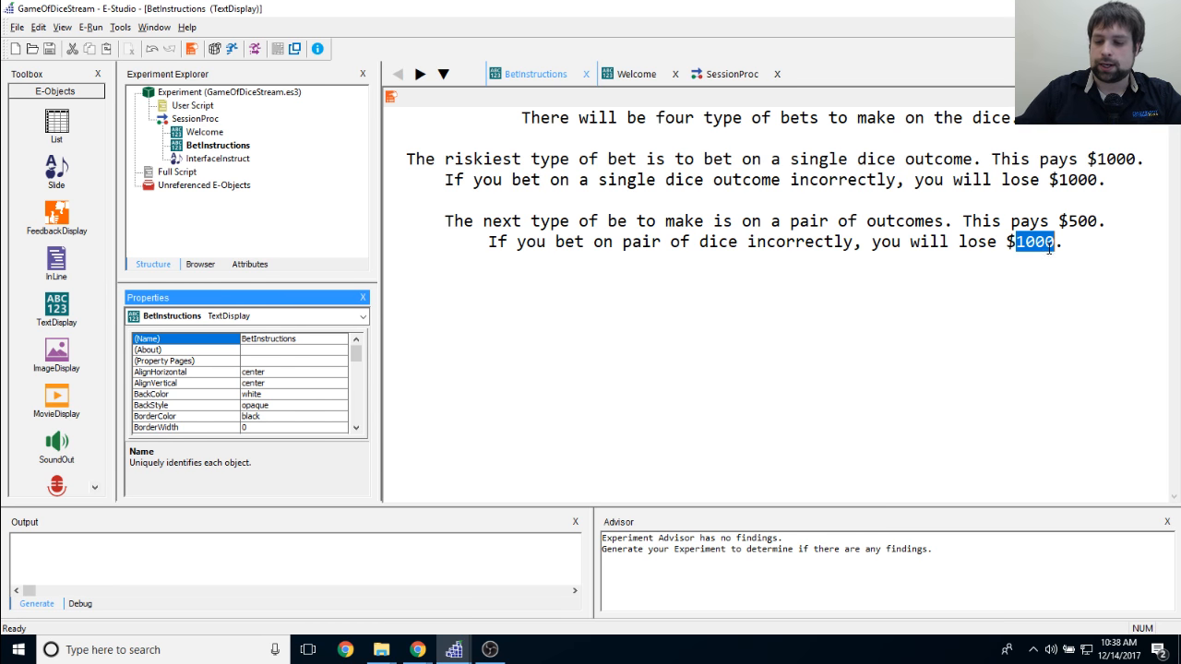
{"action": "type", "text": "500"}
Step: Add a third bet paragraph to BetInstructions reading "The next type of bet to make is on three possible outcomes. This pays $200."
{"action": "left_click", "coordinate": [1069, 242]}
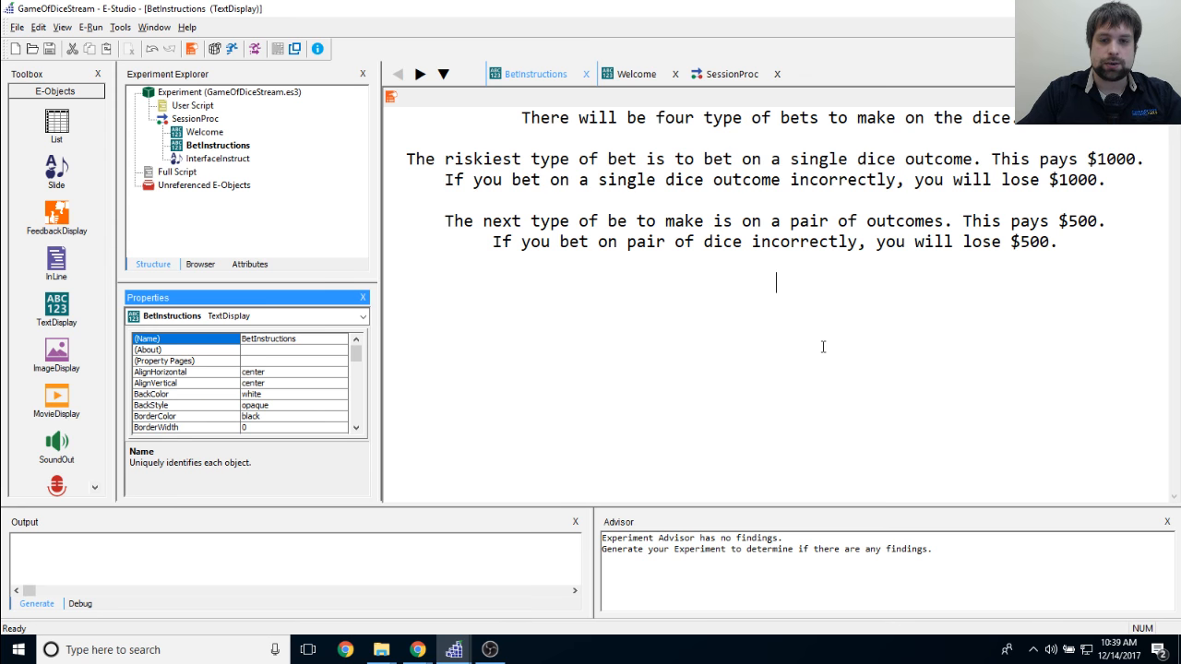
{"action": "type", "text": "The ne"}
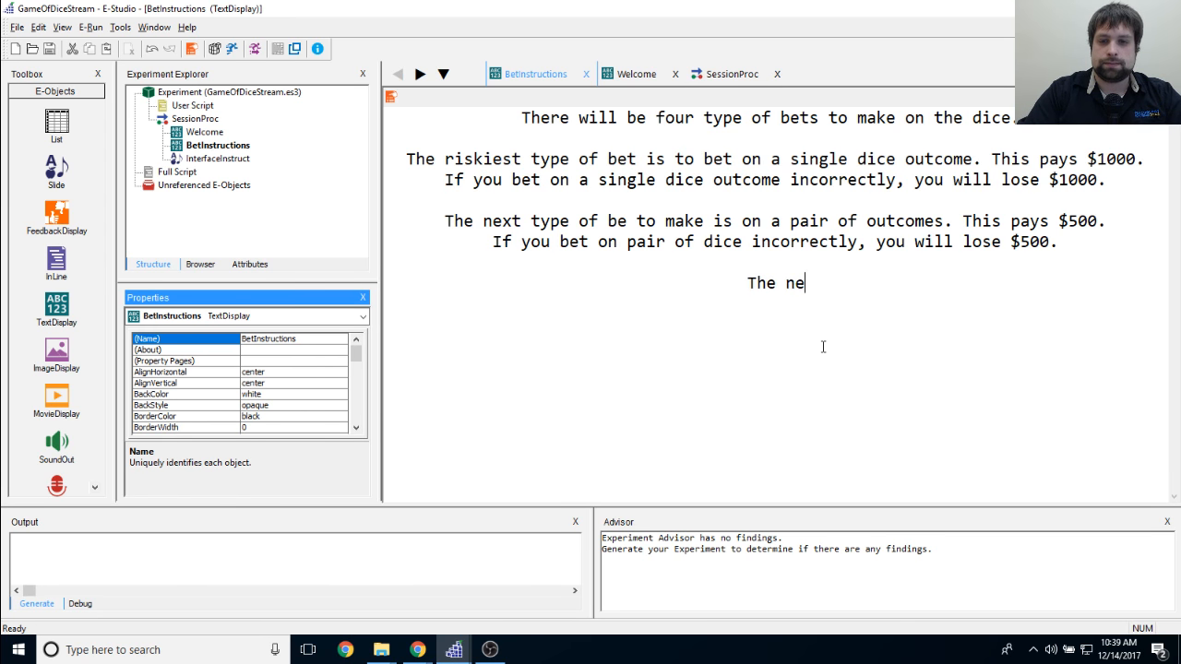
{"action": "type", "text": "xt type of bet t"}
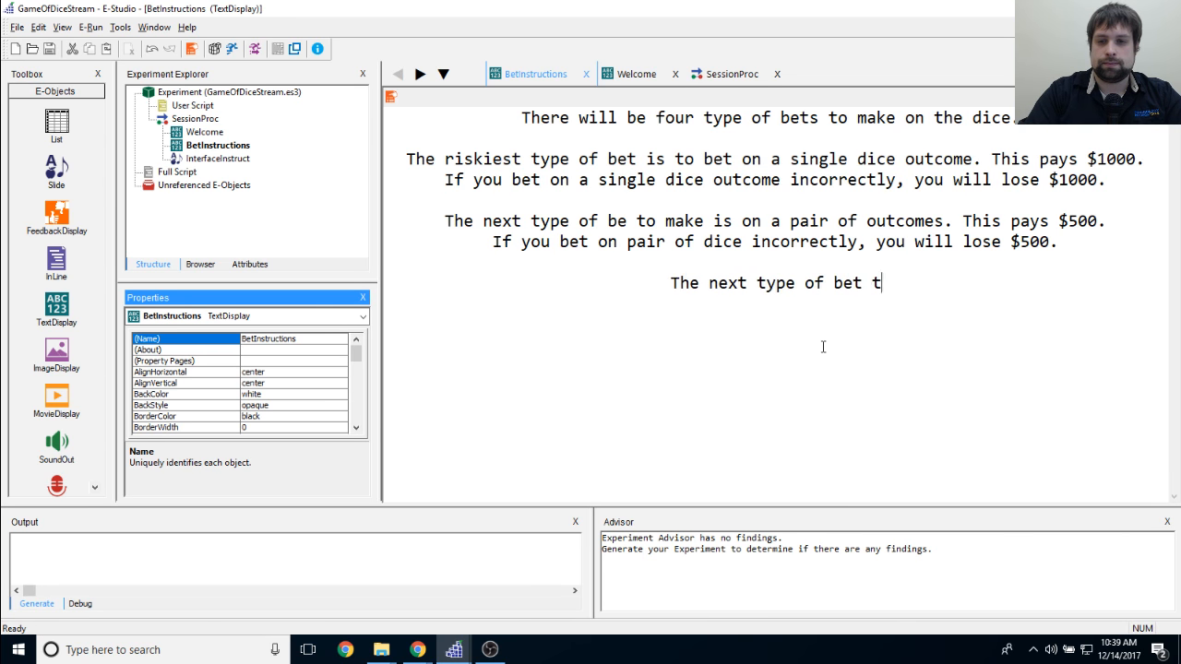
{"action": "type", "text": "o make is on th"}
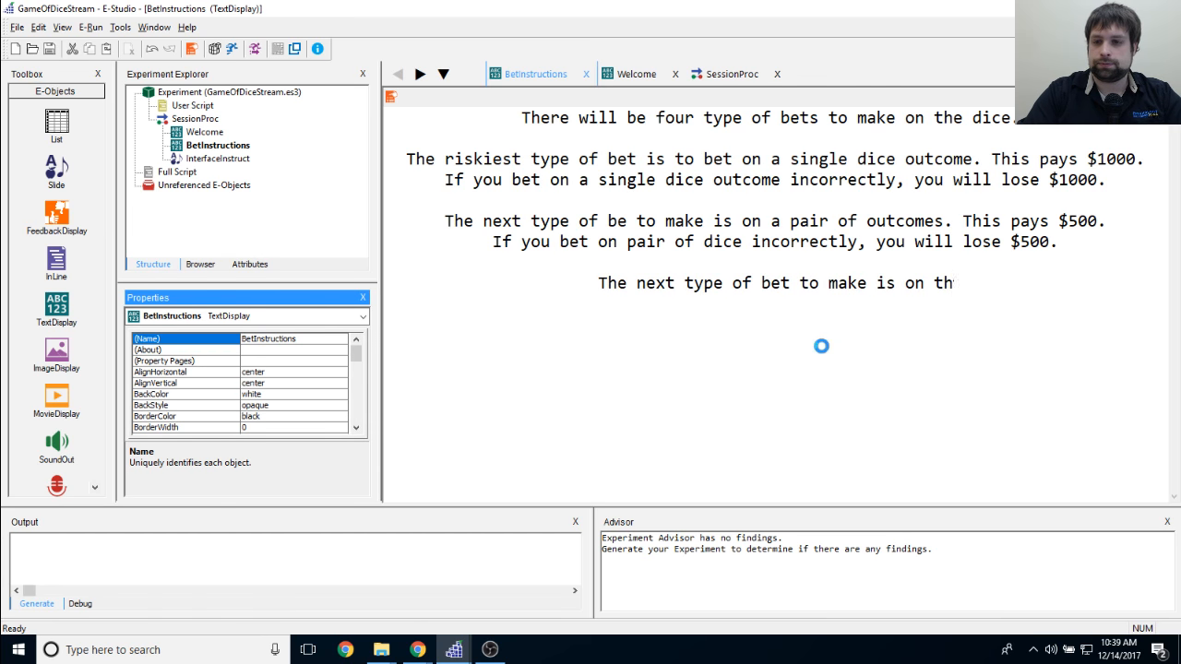
{"action": "type", "text": "re p"}
{"action": "key", "text": "BackSpace"}
{"action": "key", "text": "BackSpace"}
{"action": "key", "text": "BackSpace"}
{"action": "key", "text": "BackSpace"}
{"action": "key", "text": "BackSpace"}
{"action": "key", "text": "BackSpace"}
{"action": "type", "text": "three possible ou"}
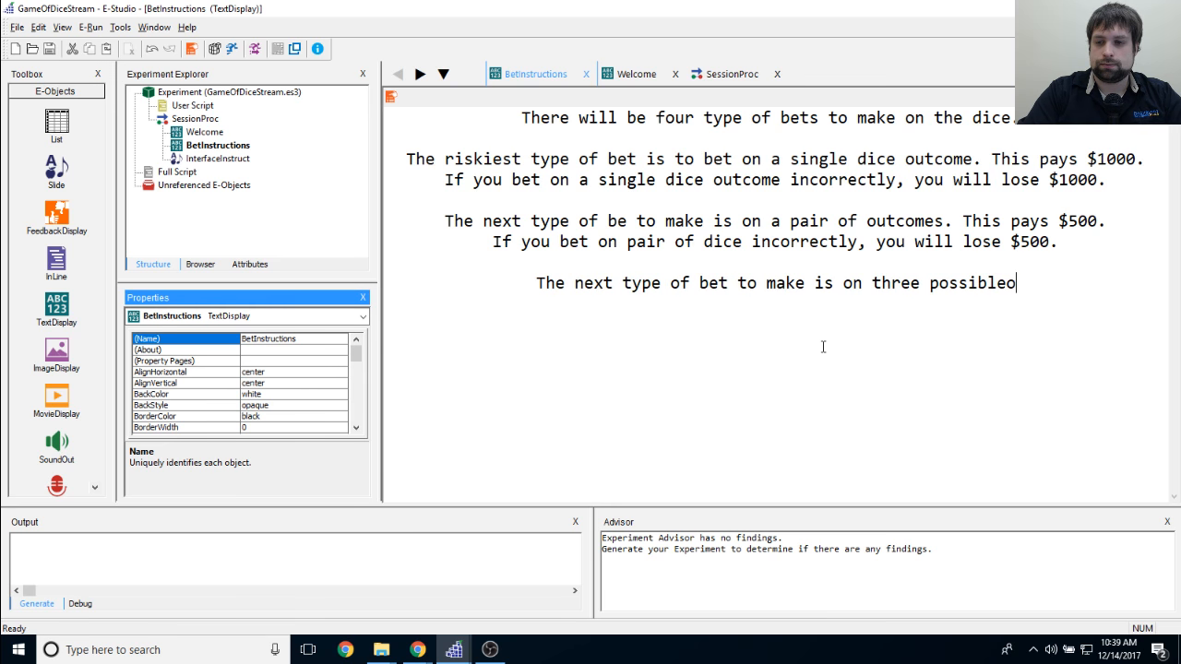
{"action": "type", "text": "tcomes. "}
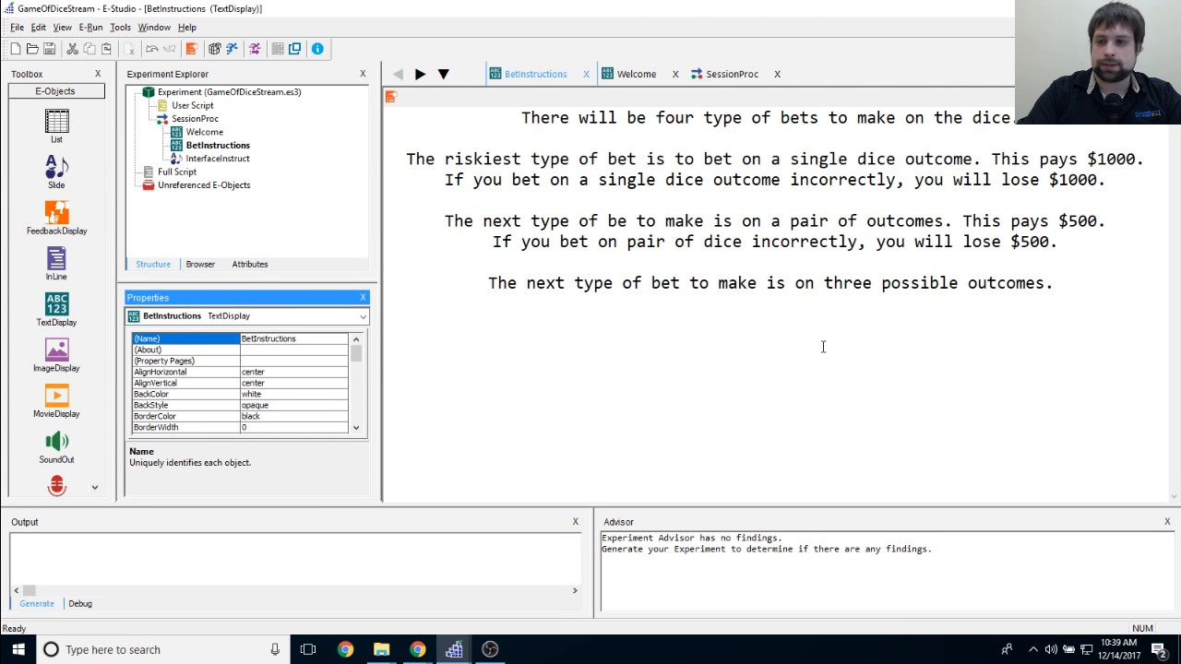
{"action": "type", "text": "This pays "}
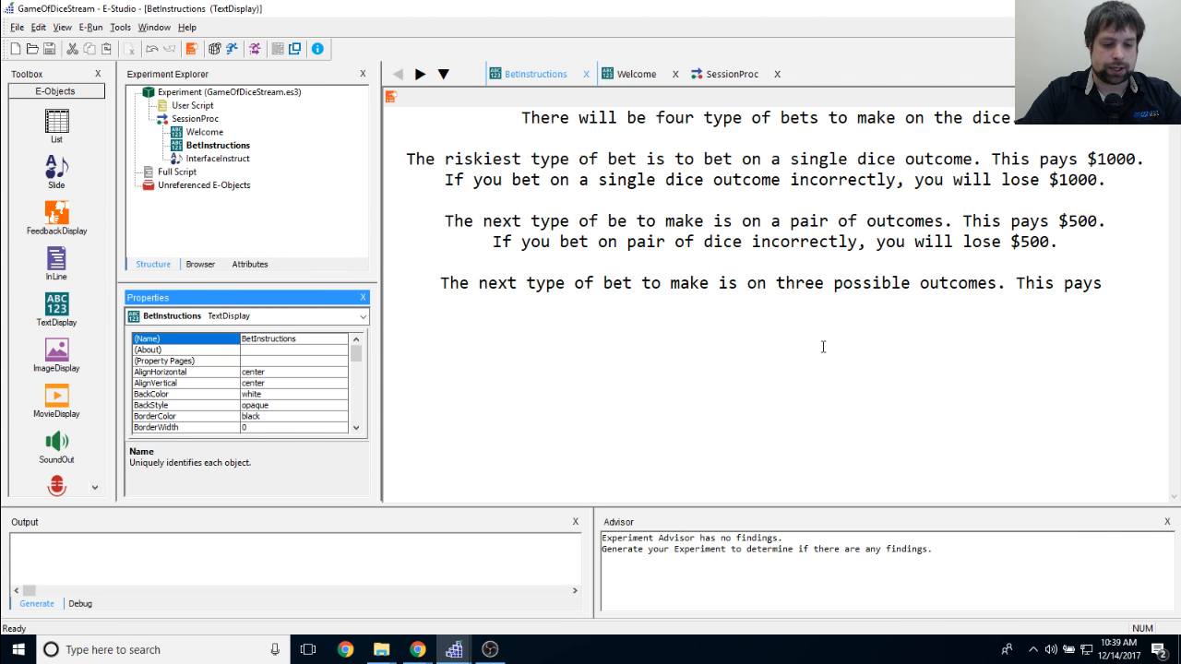
{"action": "type", "text": "$200."}
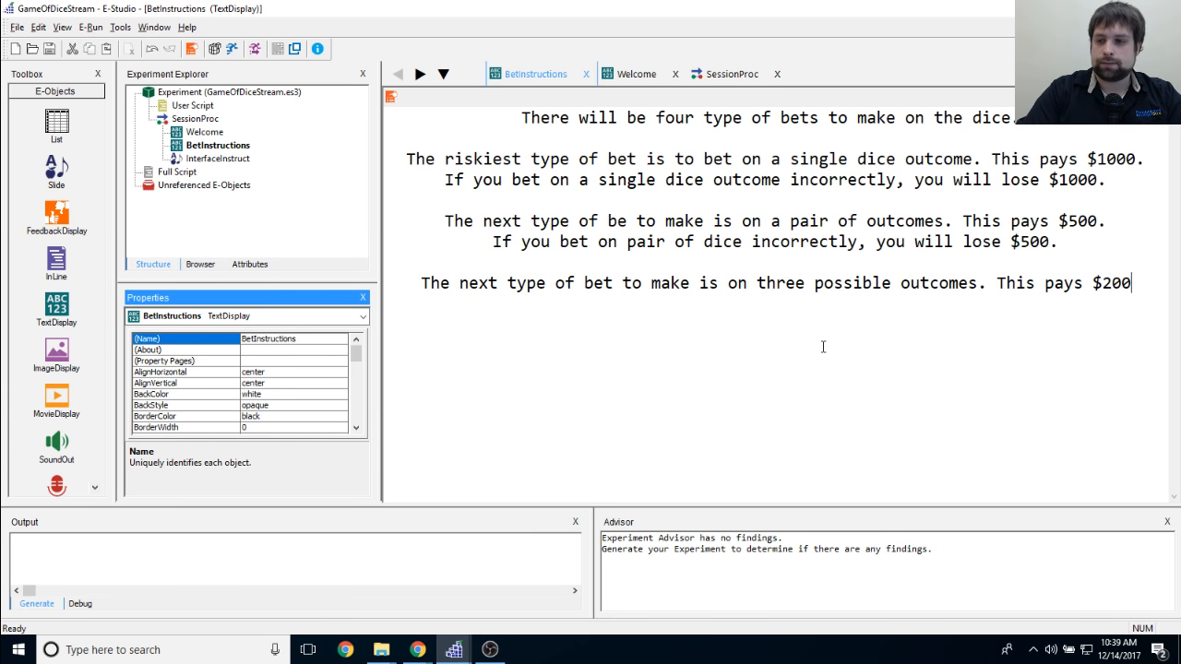
Step: Write "If you bet on three possible outcomes incorrectly, you will lose $200." on the line below the three outcomes description
{"action": "key", "text": "Return"}
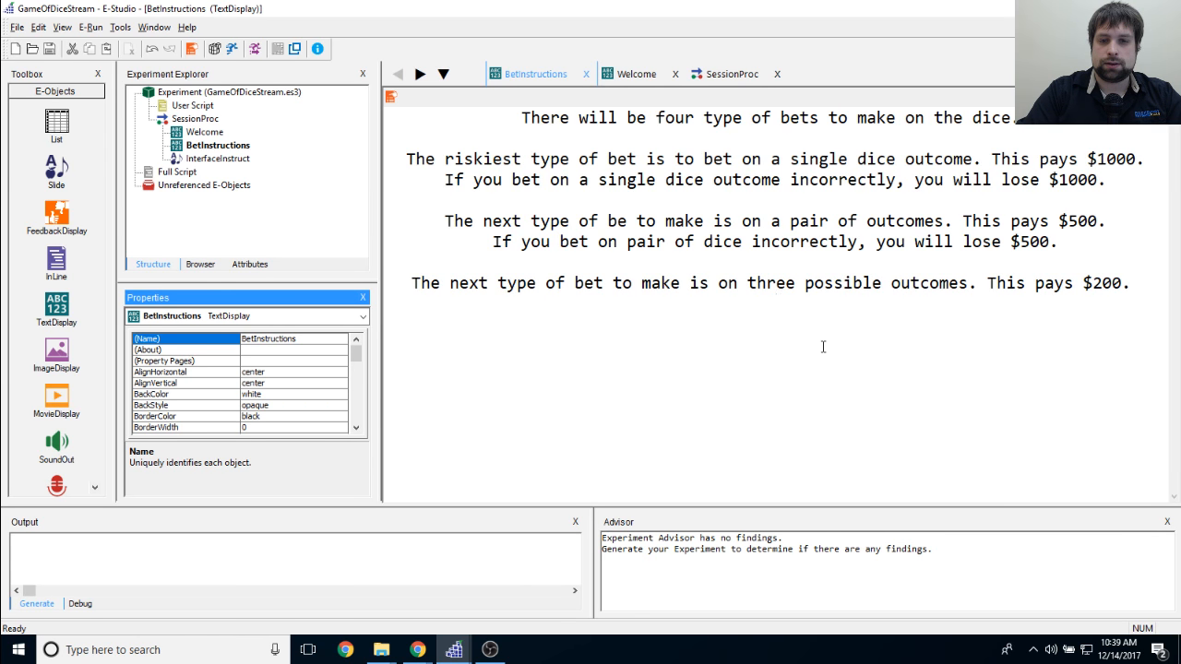
{"action": "type", "text": "If you bet on "}
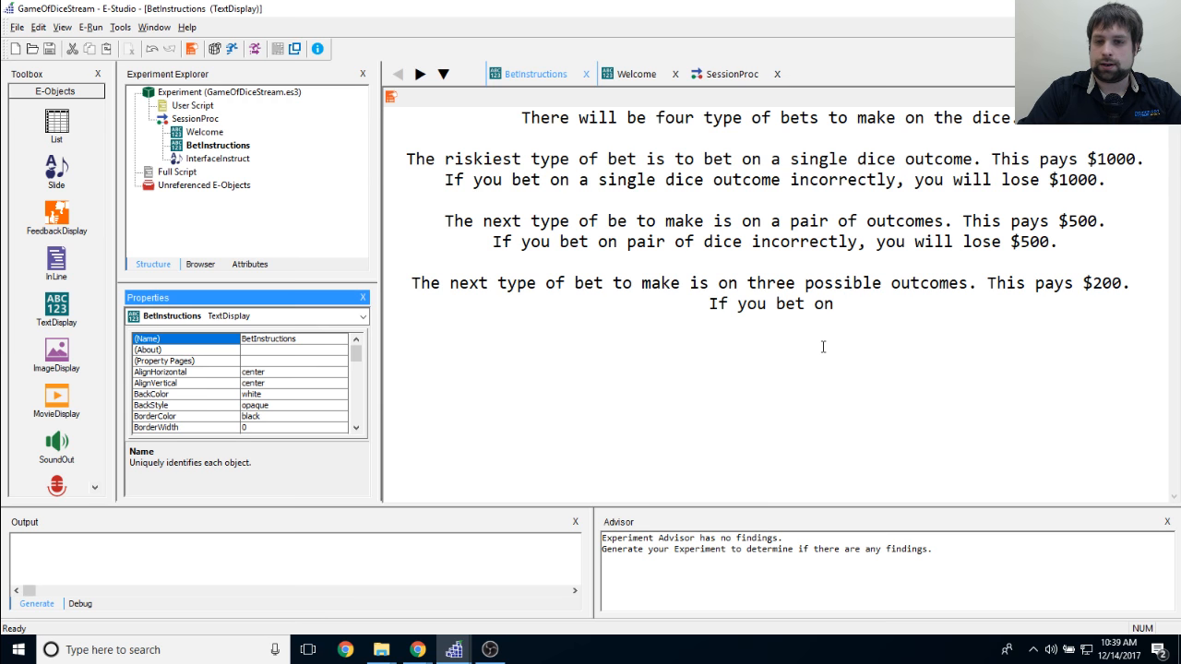
{"action": "type", "text": "three p"}
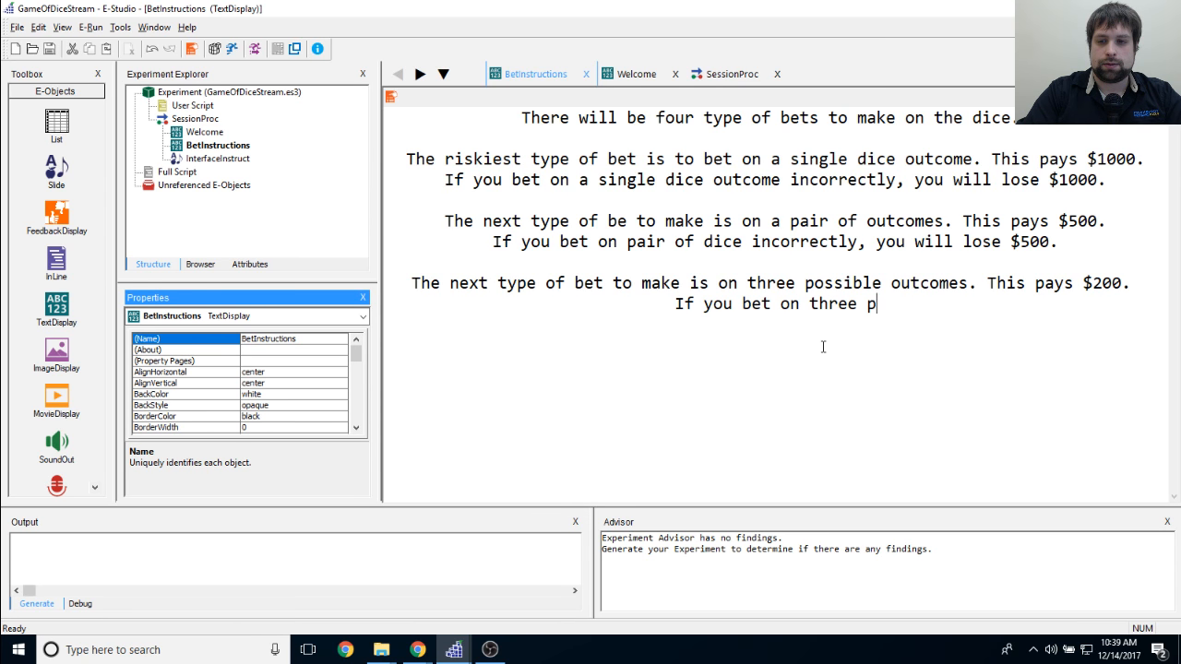
{"action": "type", "text": "ossible outcomes c"}
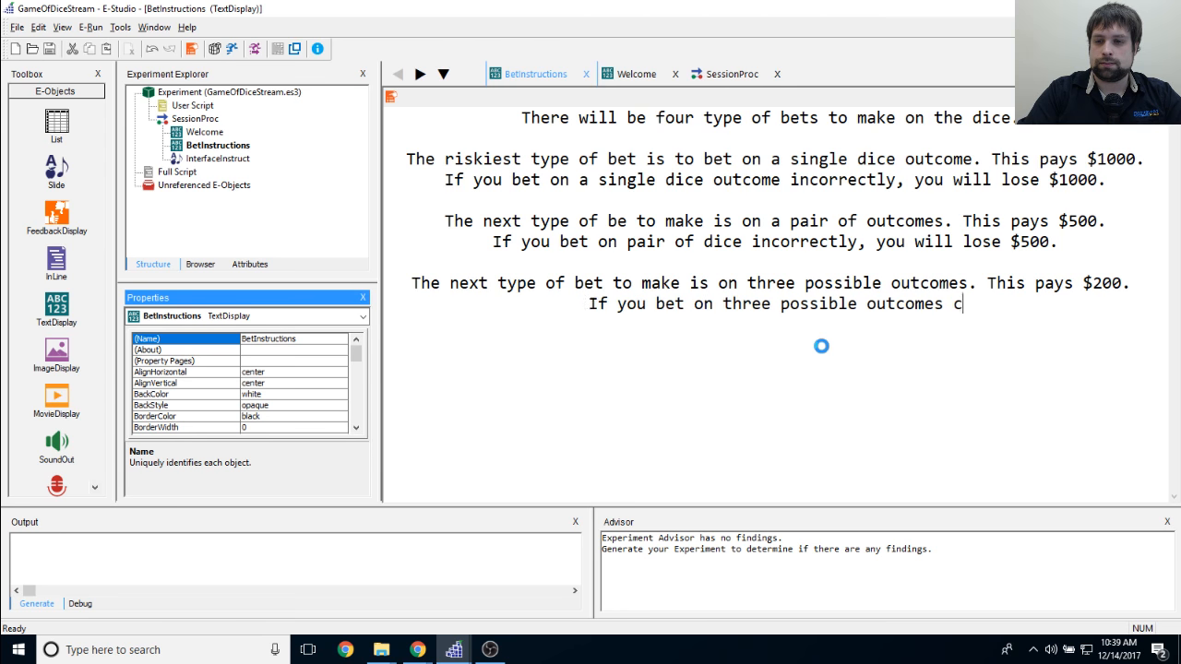
{"action": "key", "text": "BackSpace"}
{"action": "type", "text": "inco"}
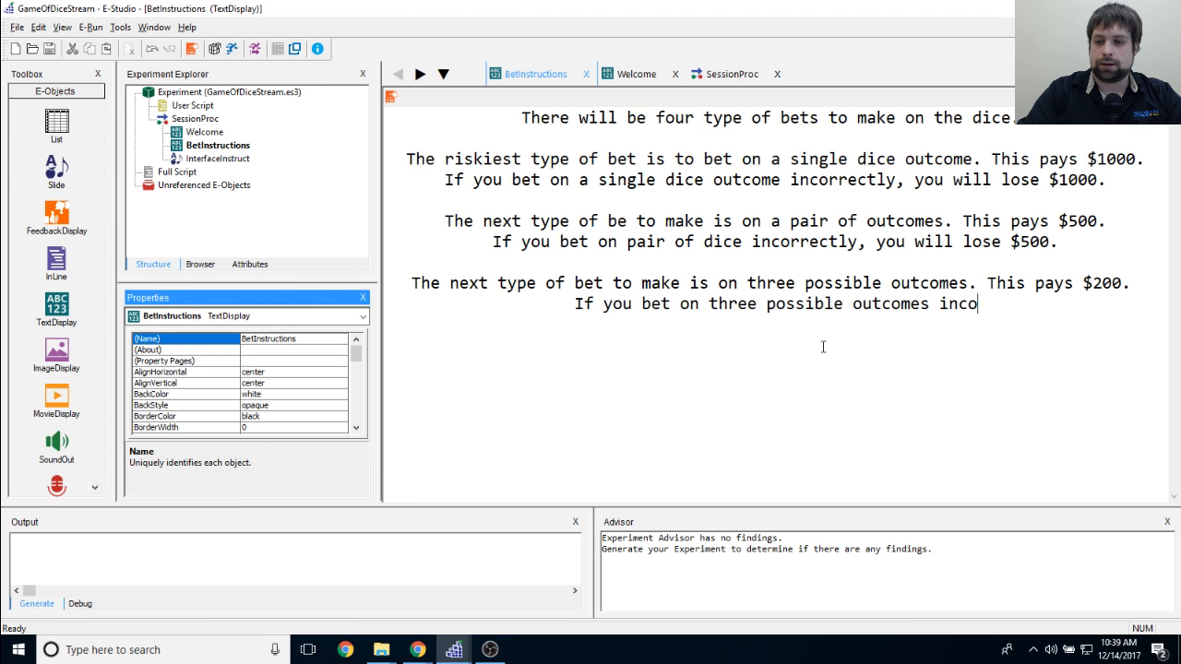
{"action": "type", "text": "rrectly, you will l"}
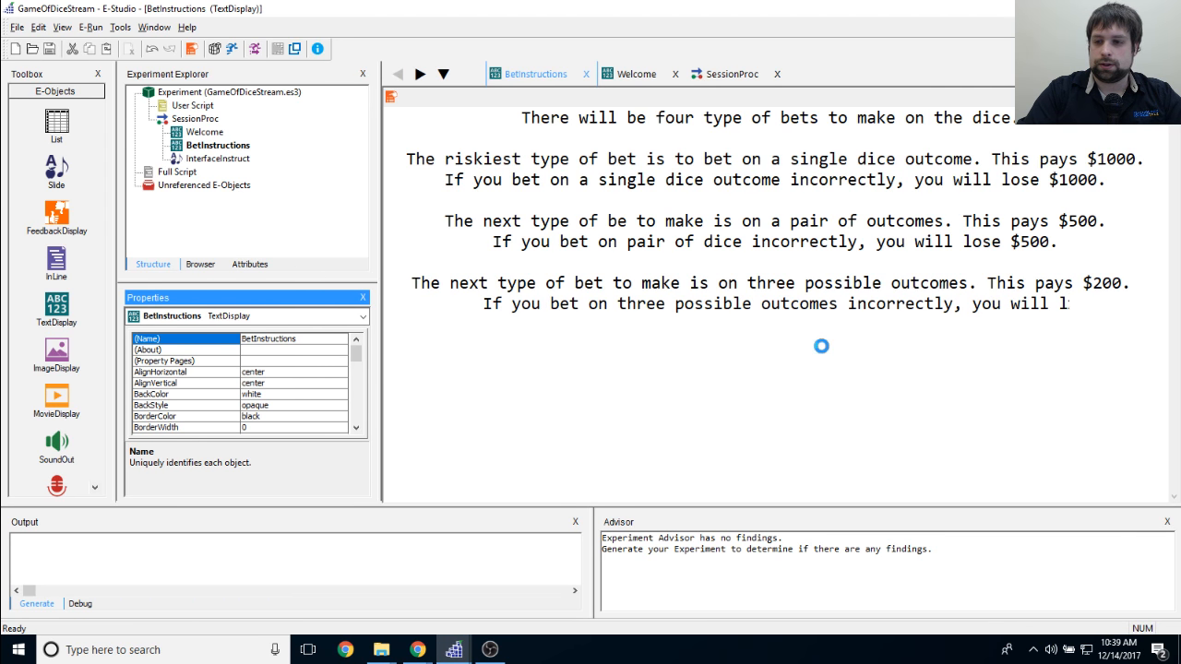
{"action": "type", "text": "ose $"}
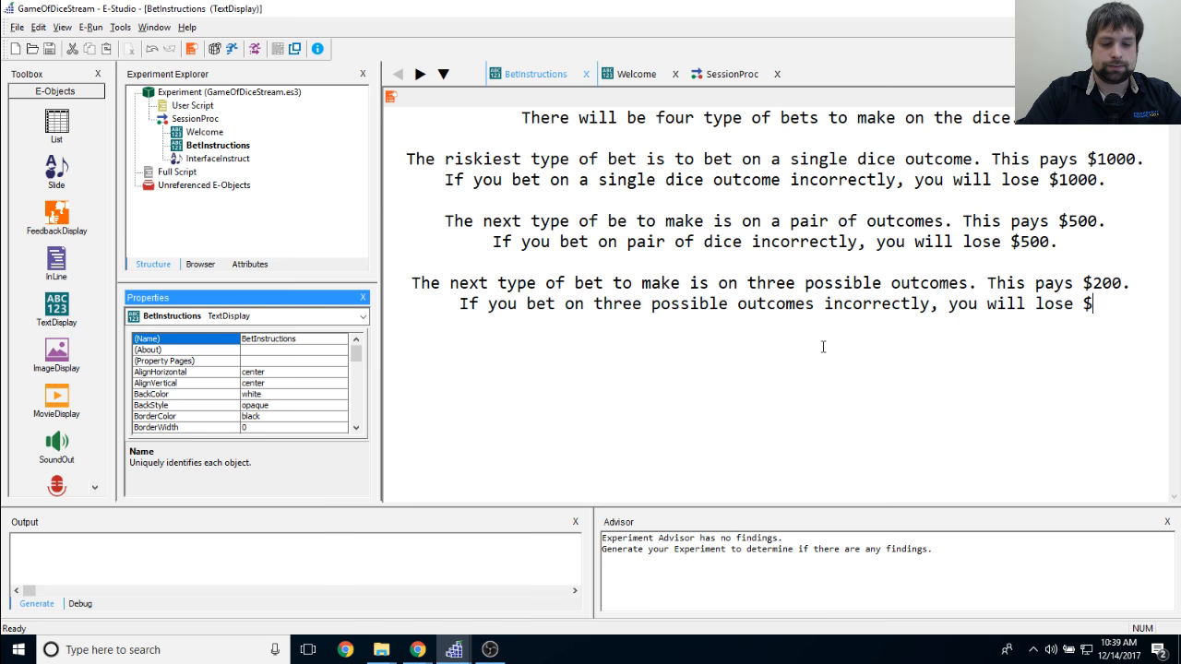
{"action": "type", "text": "200."}
Step: Add a fourth bet paragraph after a blank line: "The last type of bet to make is on four possible outcomes. This pays $100."
{"action": "key", "text": "Return"}
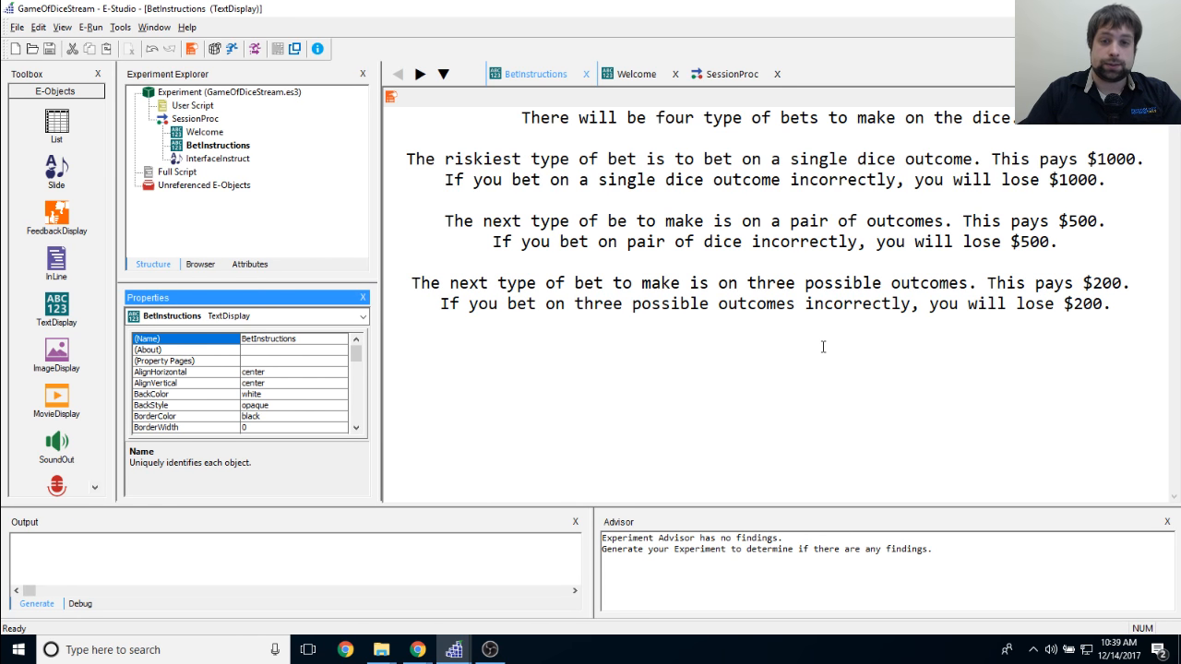
{"action": "key", "text": "Return"}
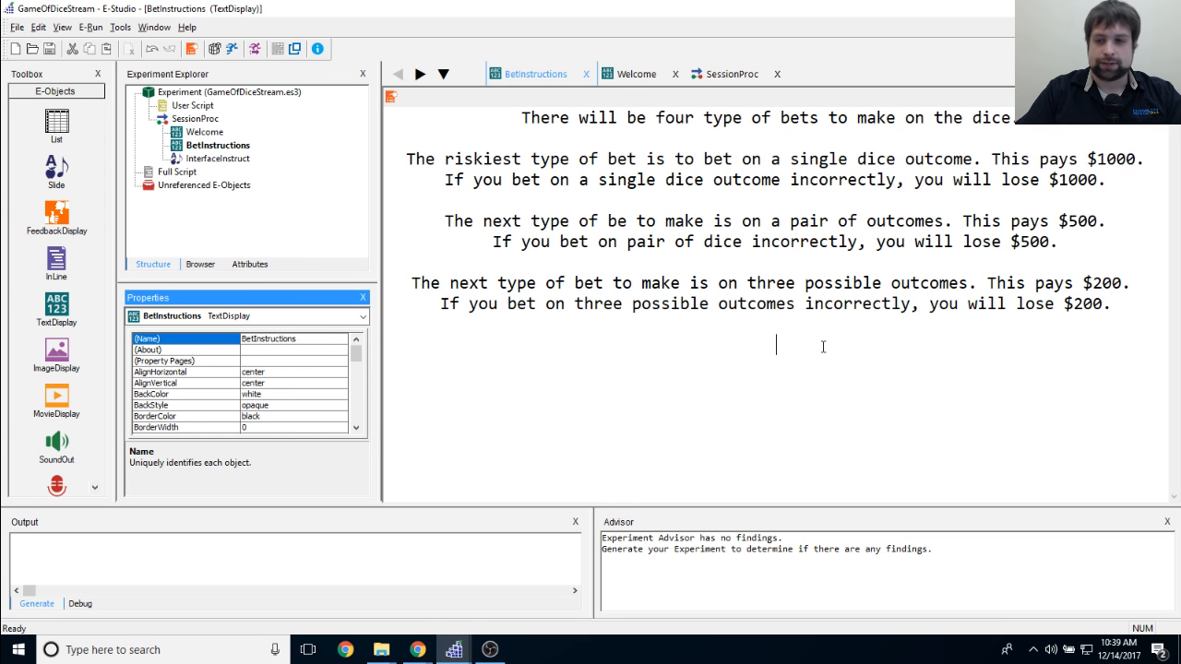
{"action": "type", "text": "The last type o"}
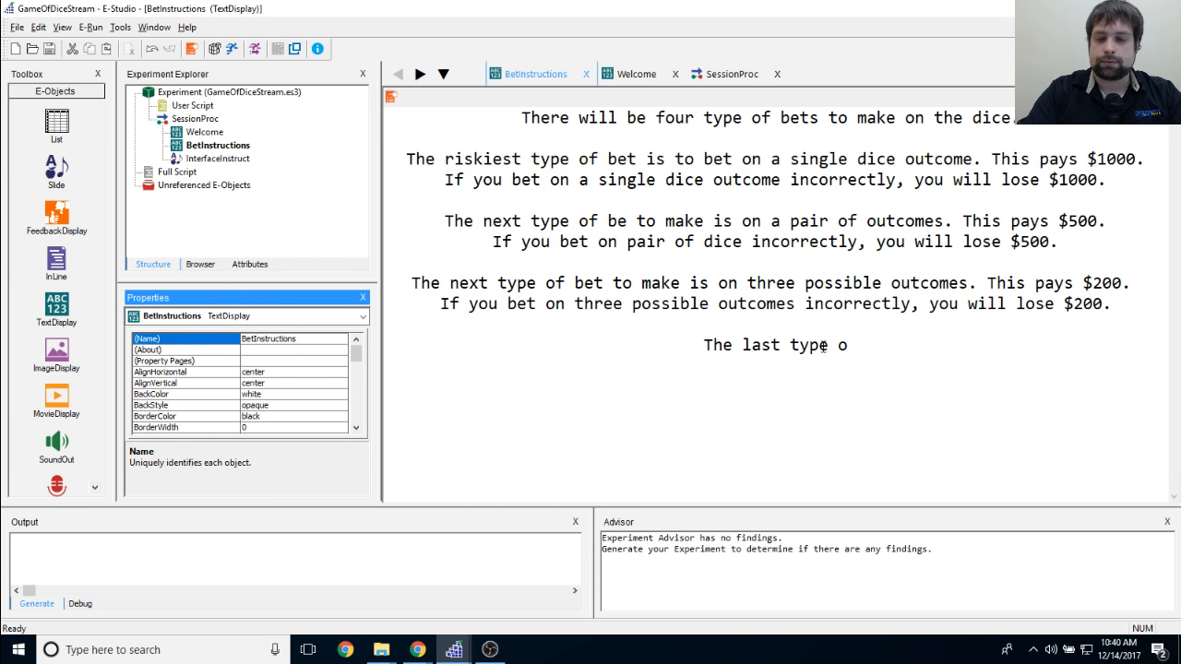
{"action": "type", "text": "f bet"}
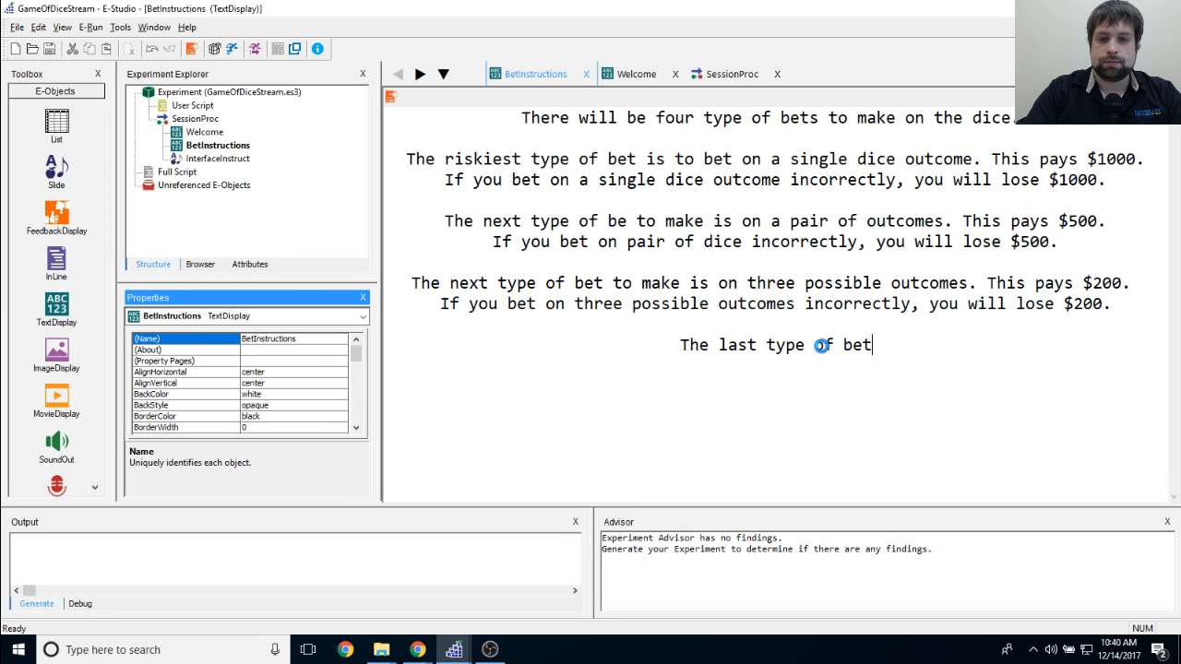
{"action": "type", "text": " to make is on"}
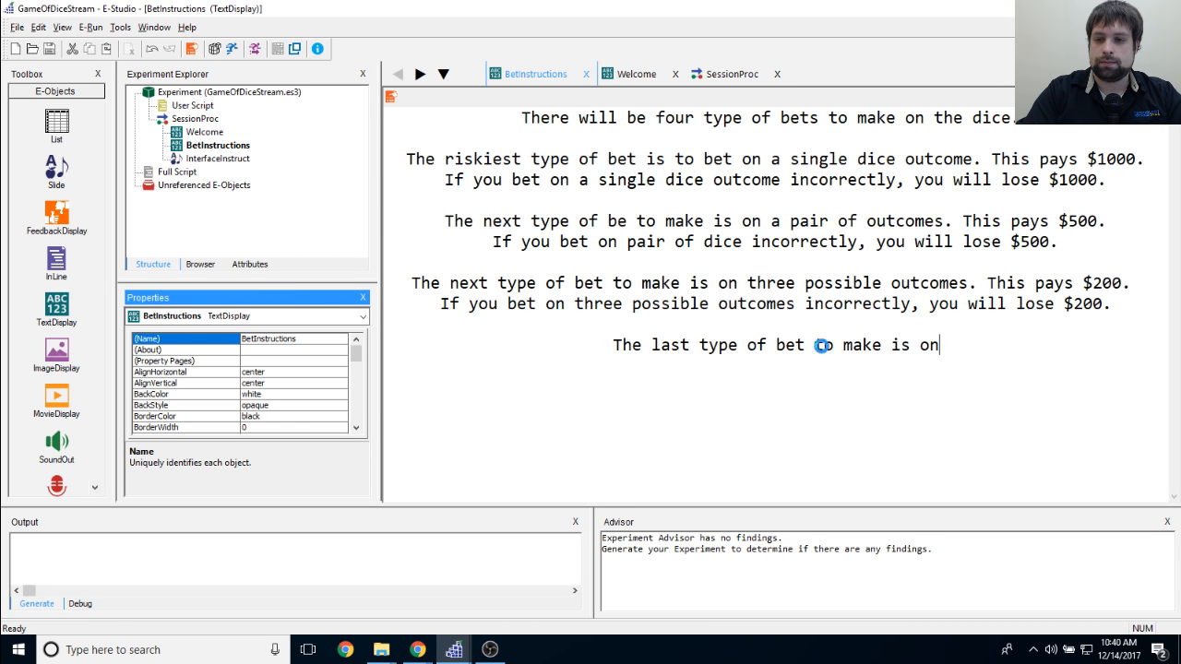
{"action": "type", "text": " four possible coutim"}
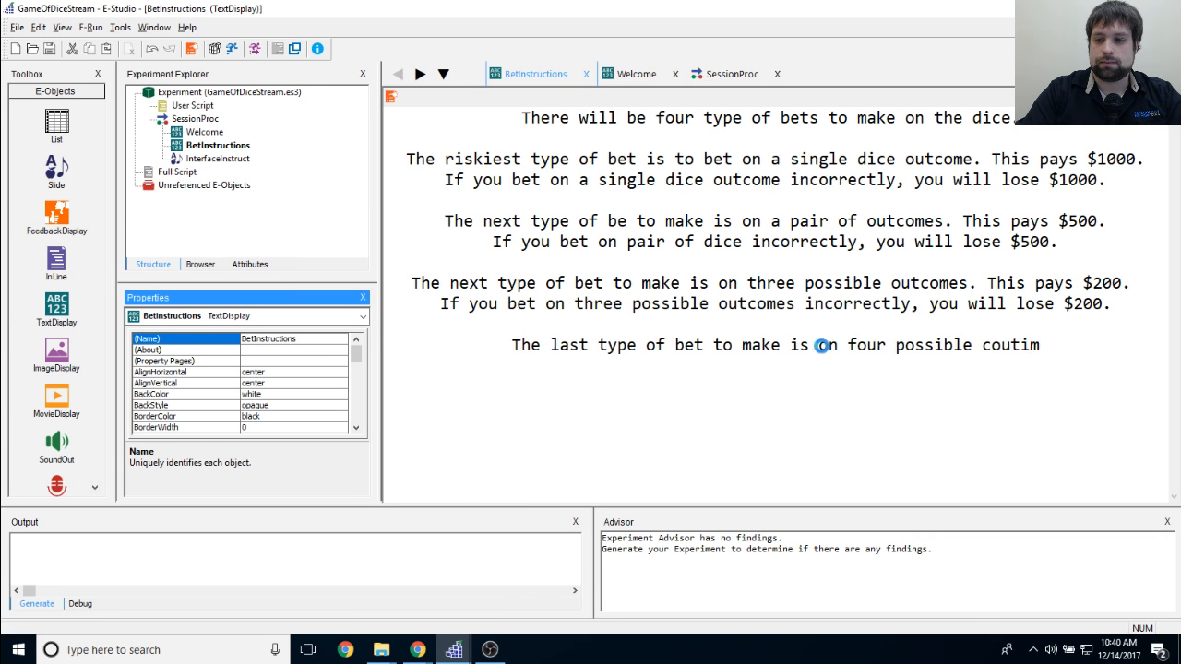
{"action": "type", "text": "es"}
{"action": "key", "text": "BackSpace"}
{"action": "key", "text": "BackSpace"}
{"action": "key", "text": "BackSpace"}
{"action": "key", "text": "BackSpace"}
{"action": "key", "text": "BackSpace"}
{"action": "key", "text": "BackSpace"}
{"action": "key", "text": "BackSpace"}
{"action": "key", "text": "BackSpace"}
{"action": "type", "text": "out"}
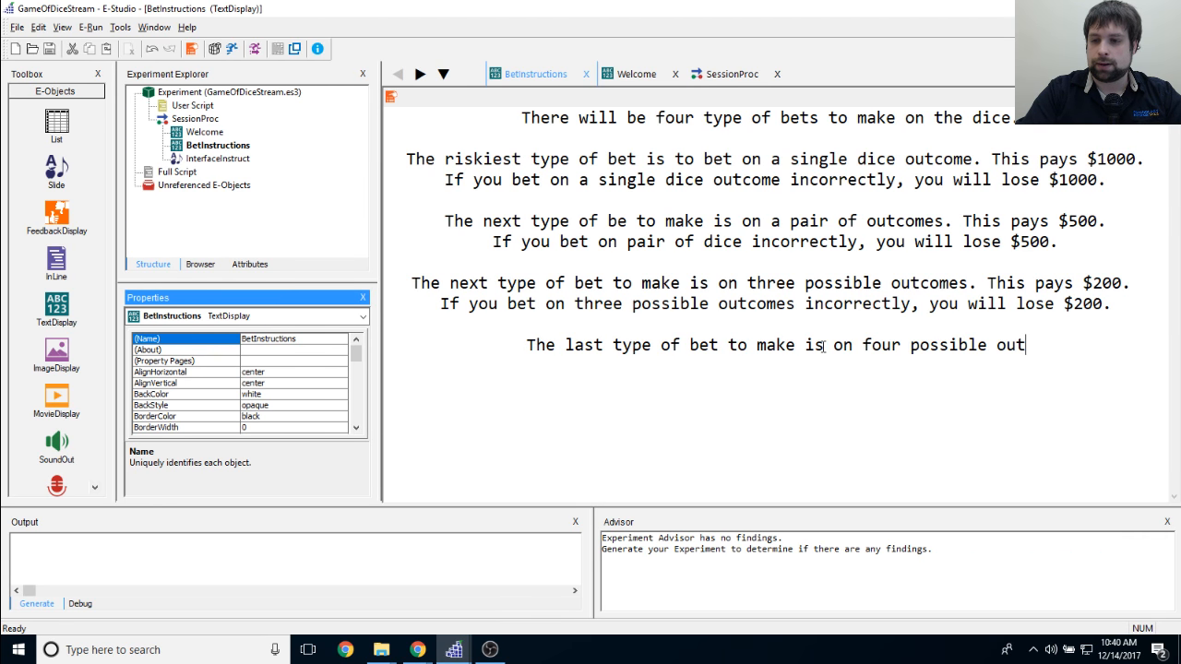
{"action": "type", "text": "comes. This pa"}
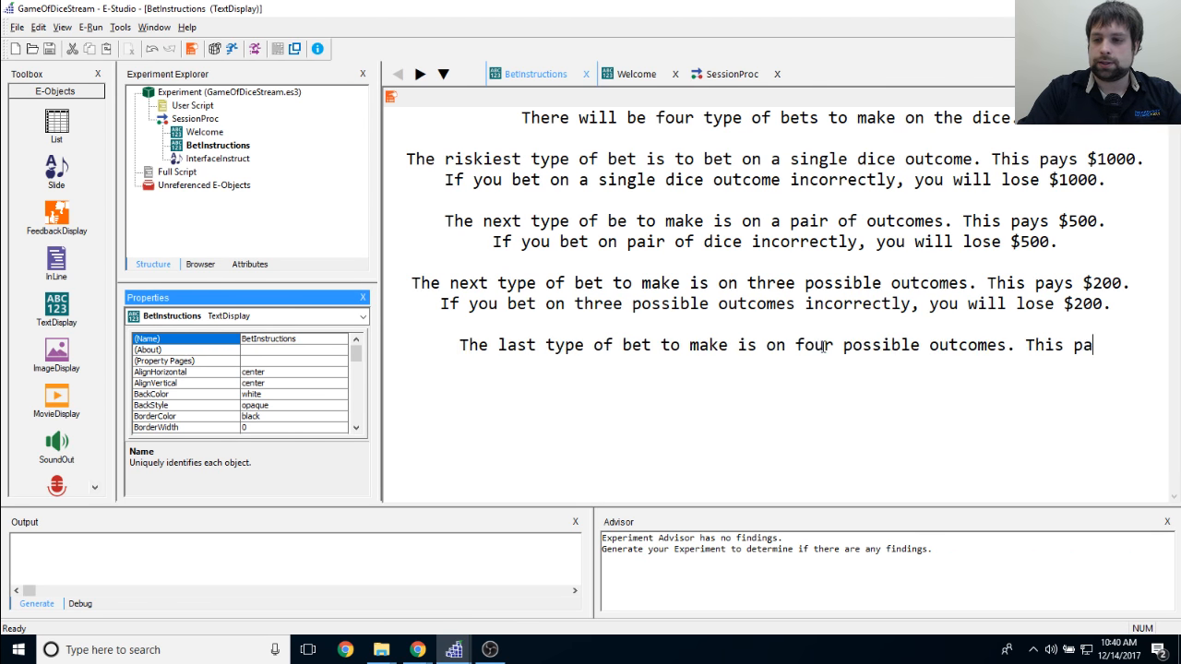
{"action": "type", "text": "ys $100."}
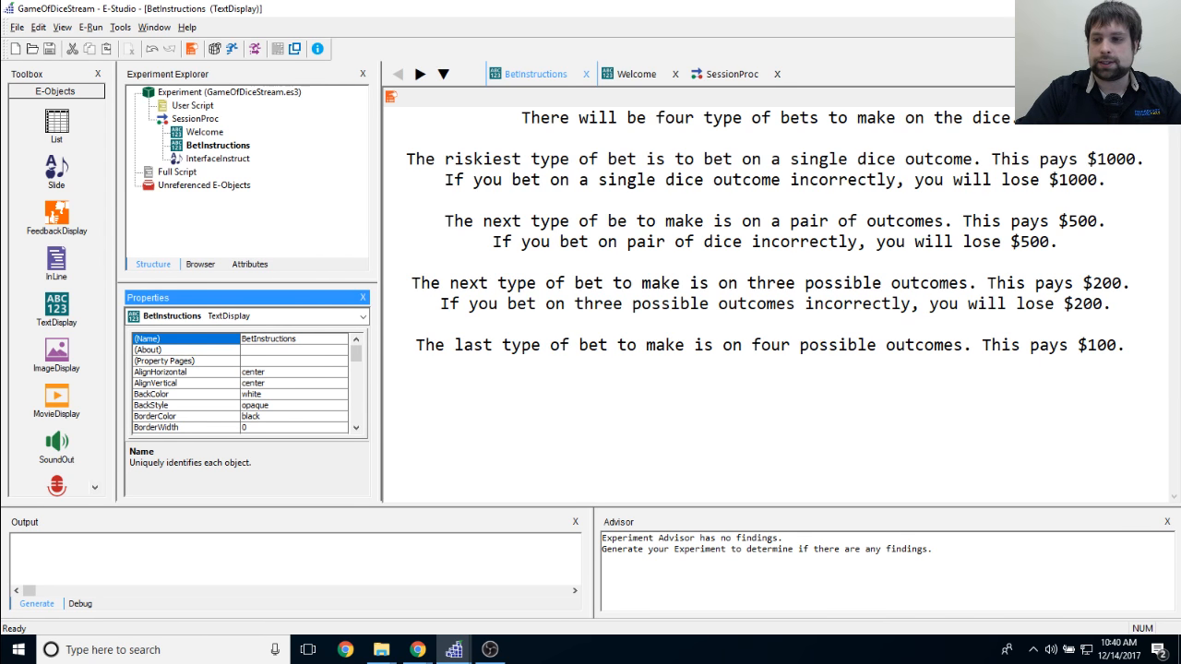
Step: Write "If you bet on four possible outcomes incorrectly, you will lose $100." on the line below the four outcomes description
{"action": "key", "text": "Return"}
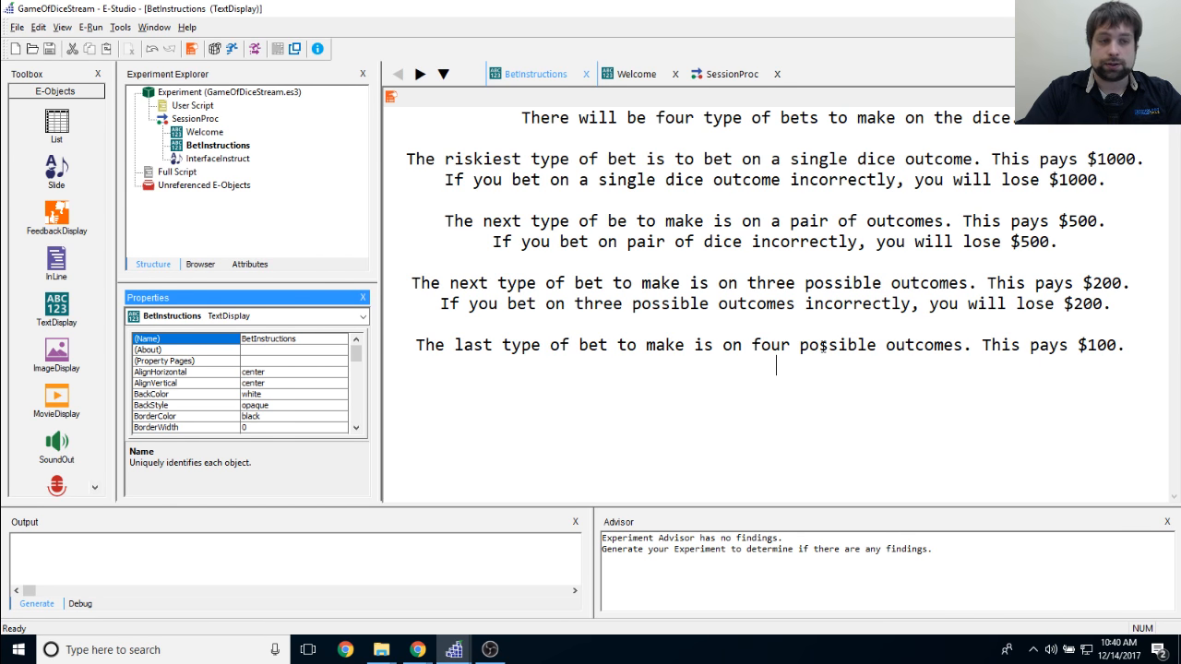
{"action": "type", "text": "If you bet"}
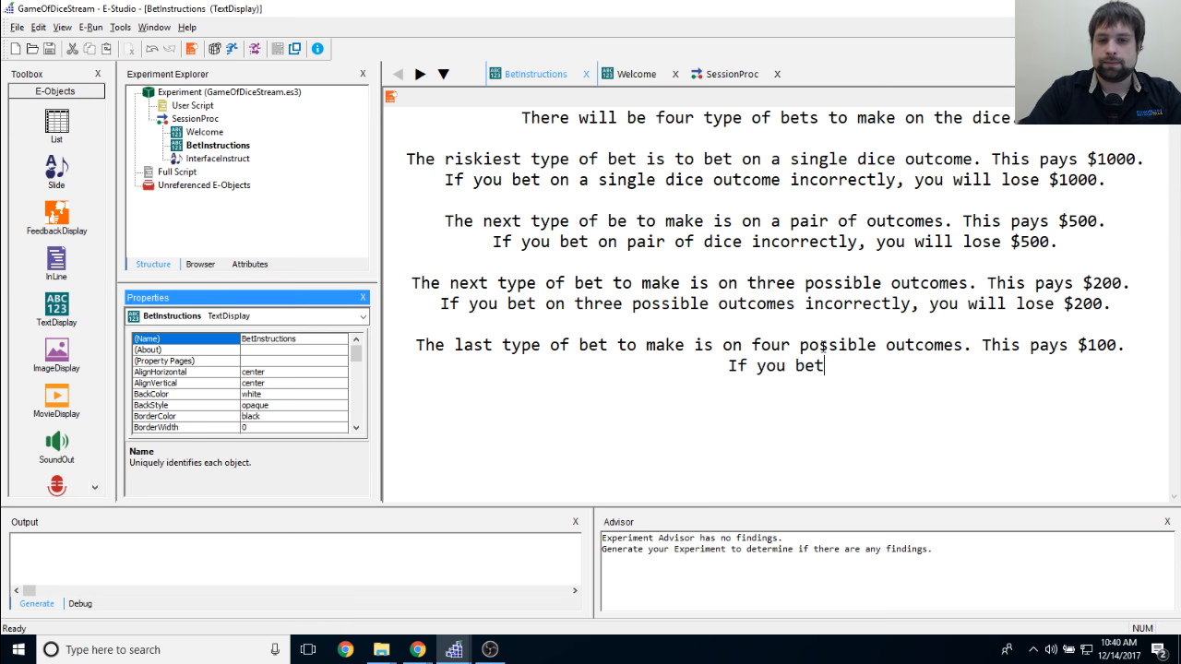
{"action": "type", "text": " on four possible ou"}
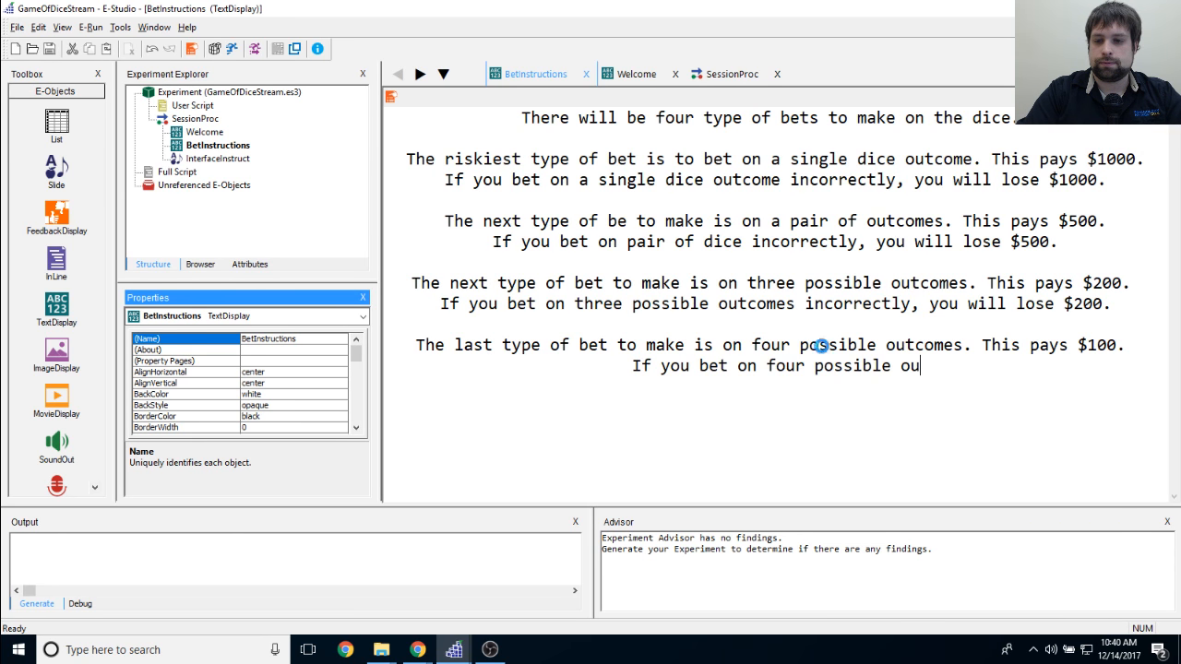
{"action": "type", "text": "tcomes incorre"}
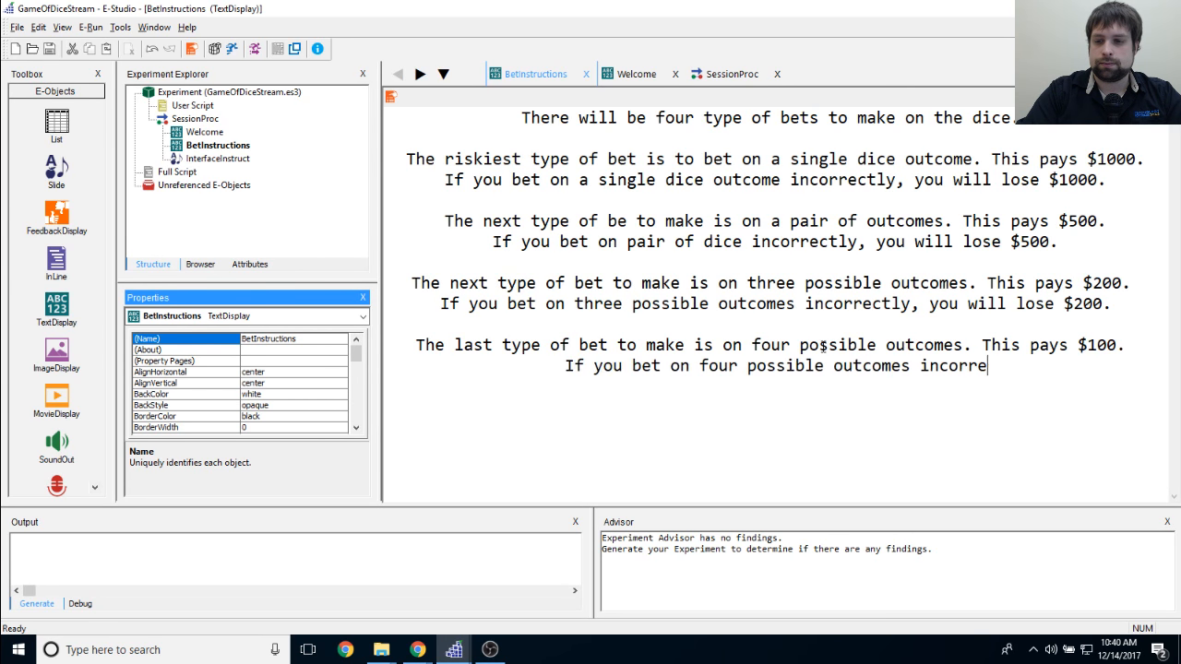
{"action": "type", "text": "ctly, yo u"}
{"action": "key", "text": "BackSpace"}
{"action": "key", "text": "BackSpace"}
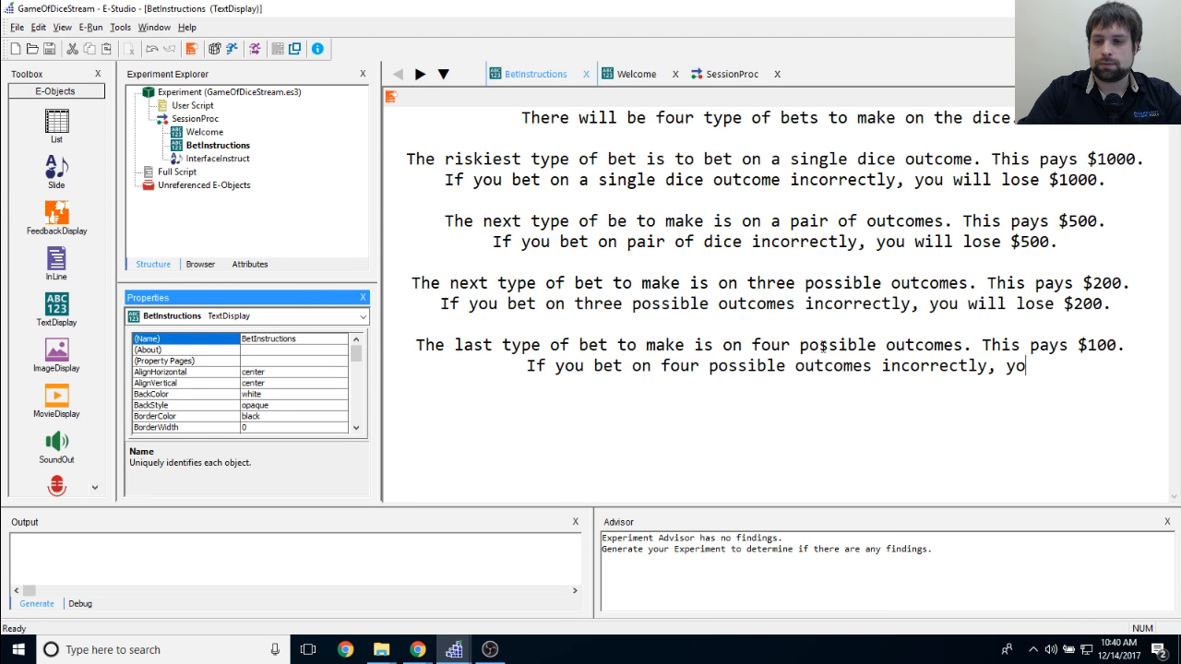
{"action": "type", "text": "u will lose"}
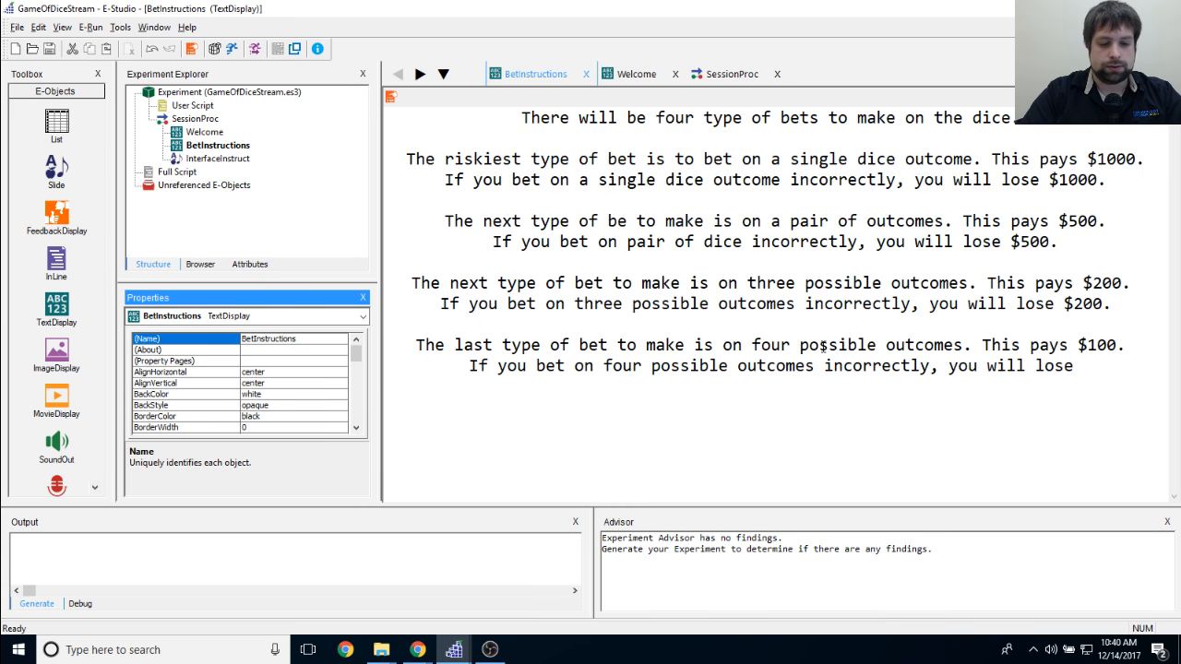
{"action": "type", "text": " $100."}
Step: Add the separate line "Try to earn as much money as possible!" below the four bet descriptions
{"action": "key", "text": "Return"}
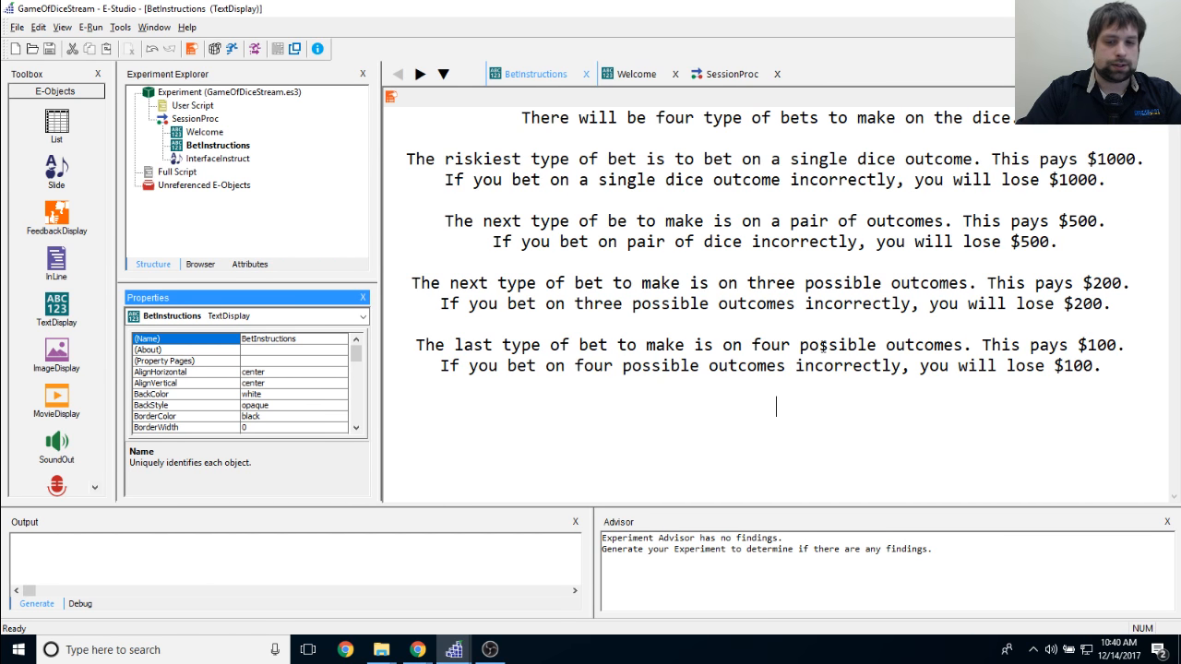
{"action": "type", "text": "Try to "}
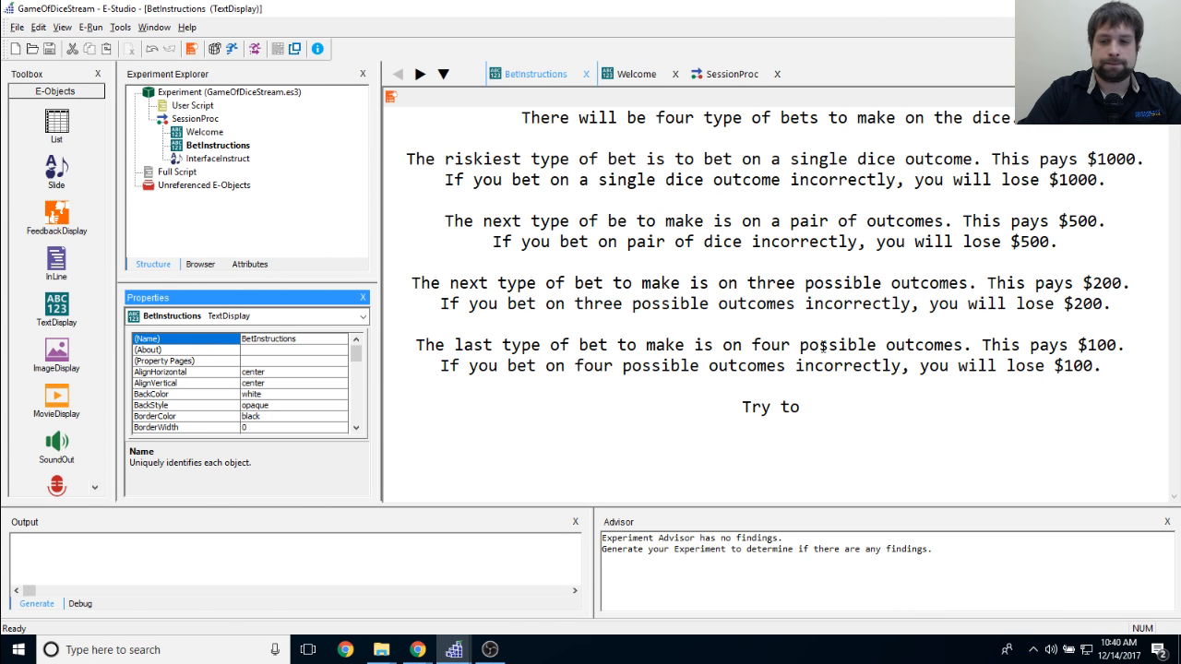
{"action": "type", "text": "earn as muchm"}
{"action": "key", "text": "BackSpace"}
{"action": "type", "text": "money as possible!"}
Step: Add the separate closing line "Press SPACE to see the interface" below the earnings sentence
{"action": "key", "text": "Return"}
{"action": "key", "text": "Return"}
{"action": "type", "text": "Press "}
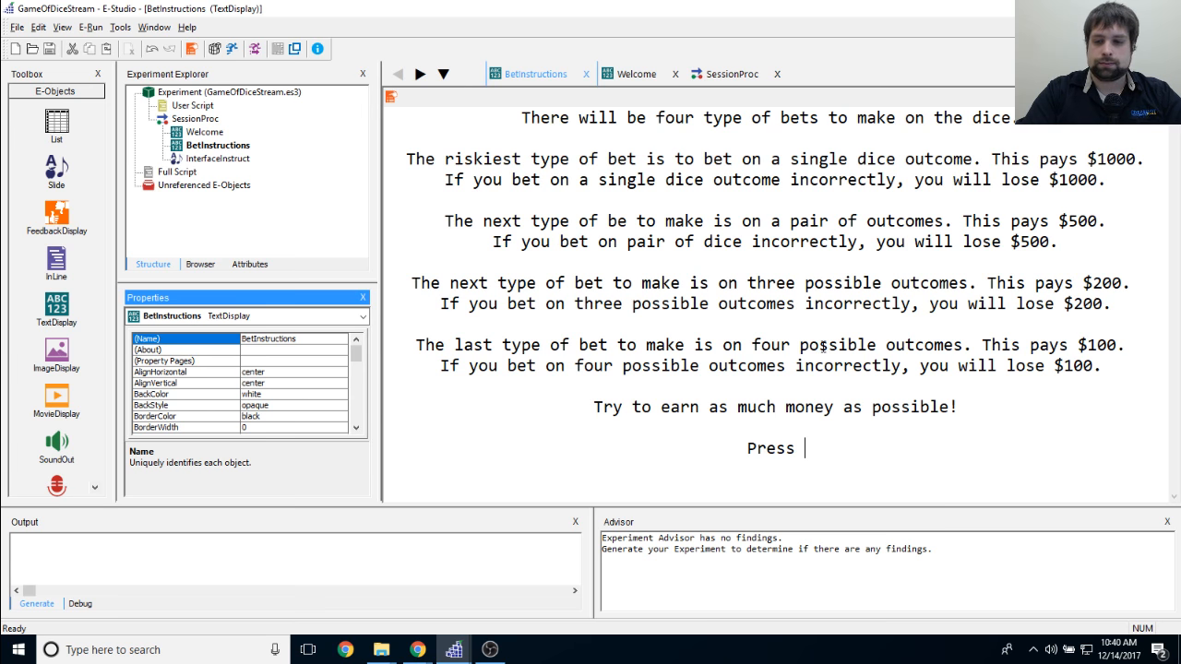
{"action": "type", "text": "SPACE to"}
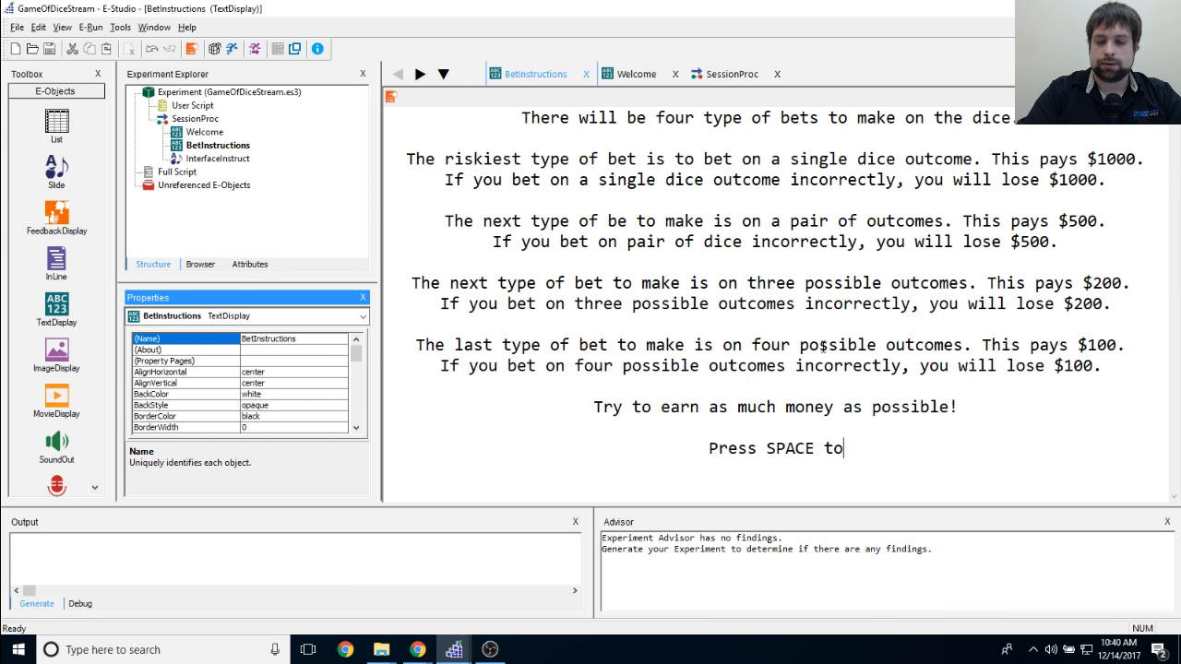
{"action": "type", "text": " see the intera"}
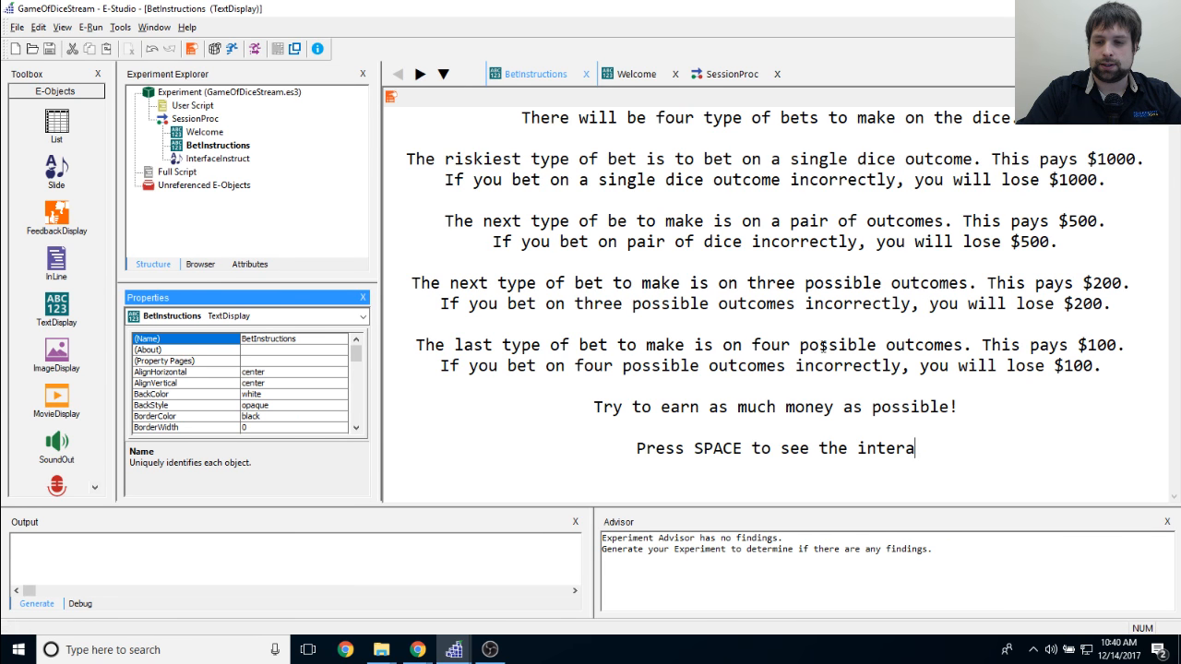
{"action": "key", "text": "BackSpace"}
{"action": "type", "text": "face"}
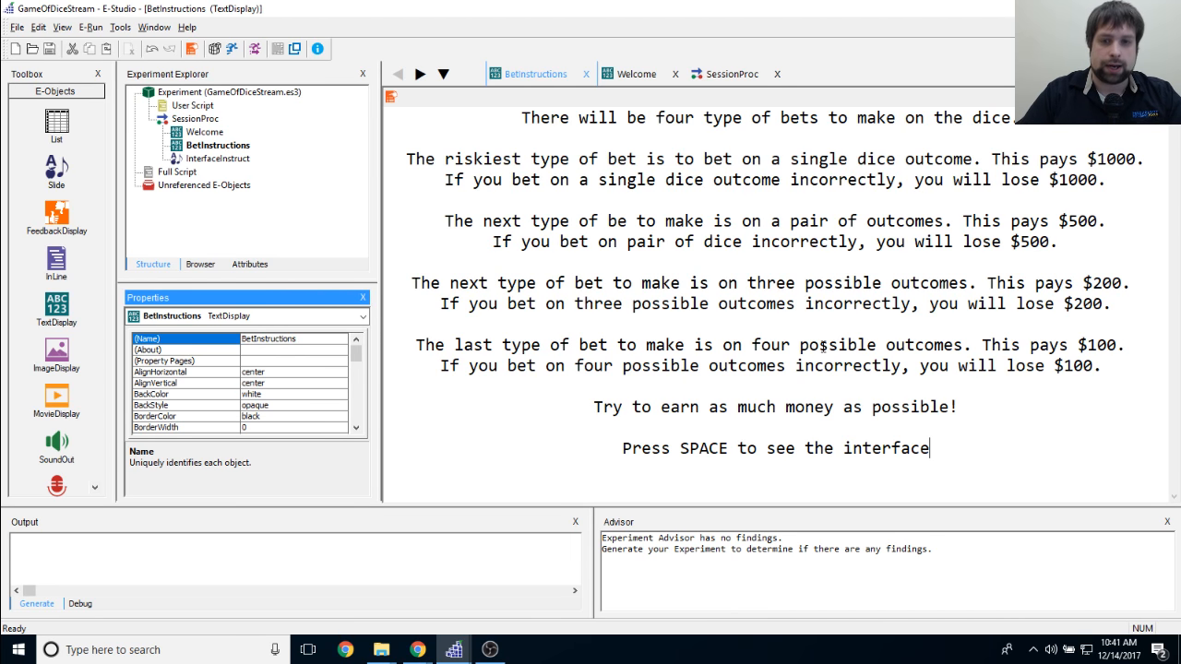
Step: Set the BetInstructions duration to (infinite) and its data logging to Time Audit Only
{"action": "left_click", "coordinate": [391, 98]}
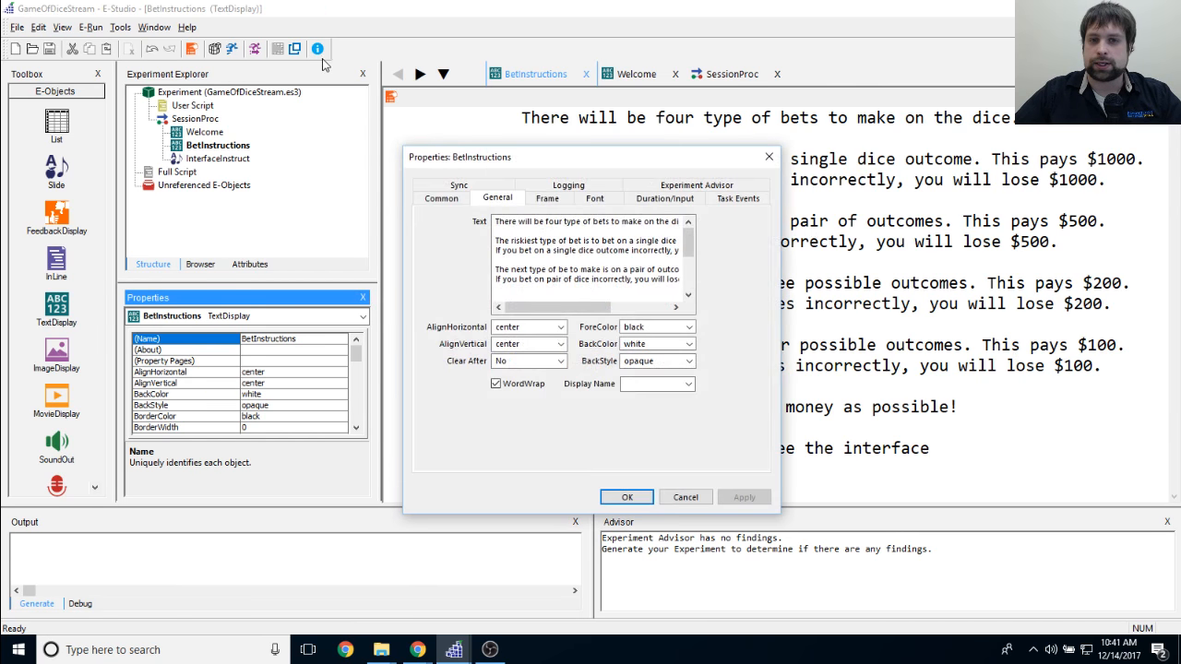
{"action": "left_click", "coordinate": [659, 197]}
{"action": "left_click_drag", "start_coordinate": [553, 159], "coordinate": [619, 106]}
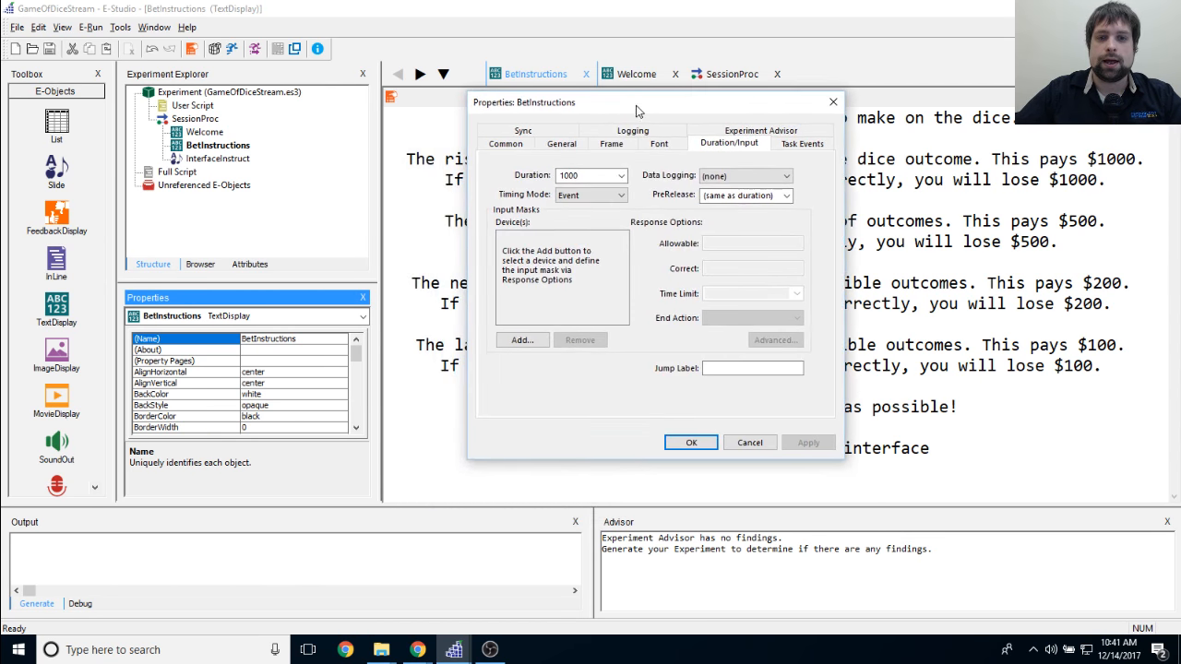
{"action": "left_click", "coordinate": [622, 176]}
{"action": "scroll", "coordinate": [591, 195], "scroll_direction": "up", "scroll_amount": 3}
{"action": "left_click", "coordinate": [572, 184]}
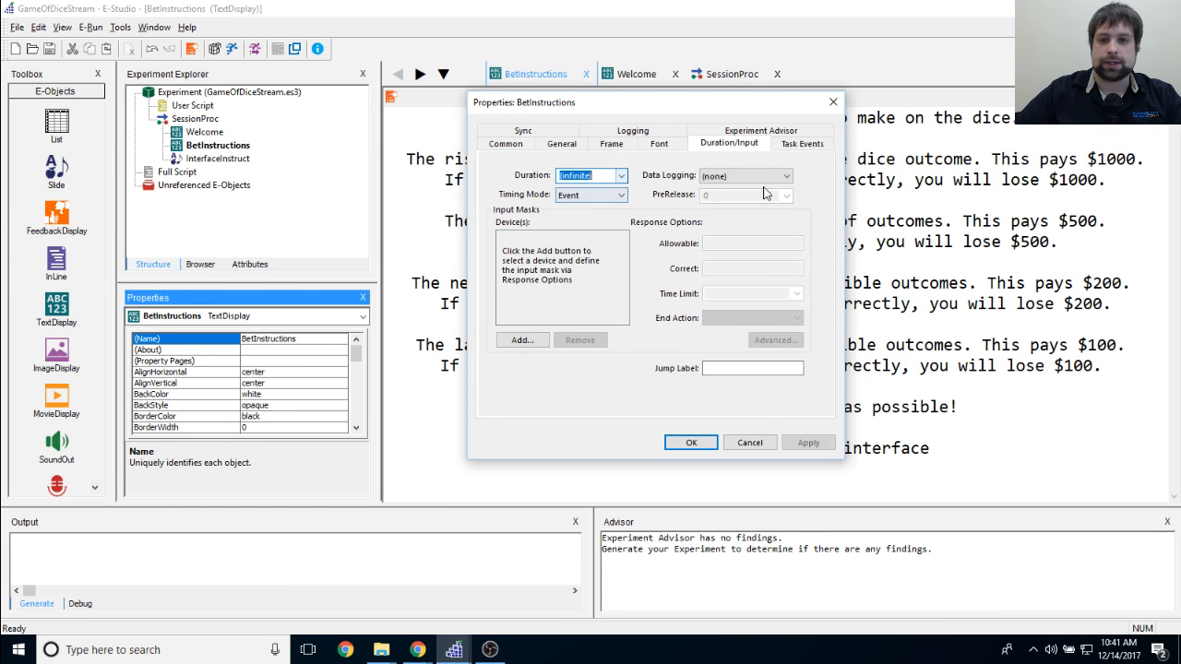
{"action": "left_click", "coordinate": [745, 175]}
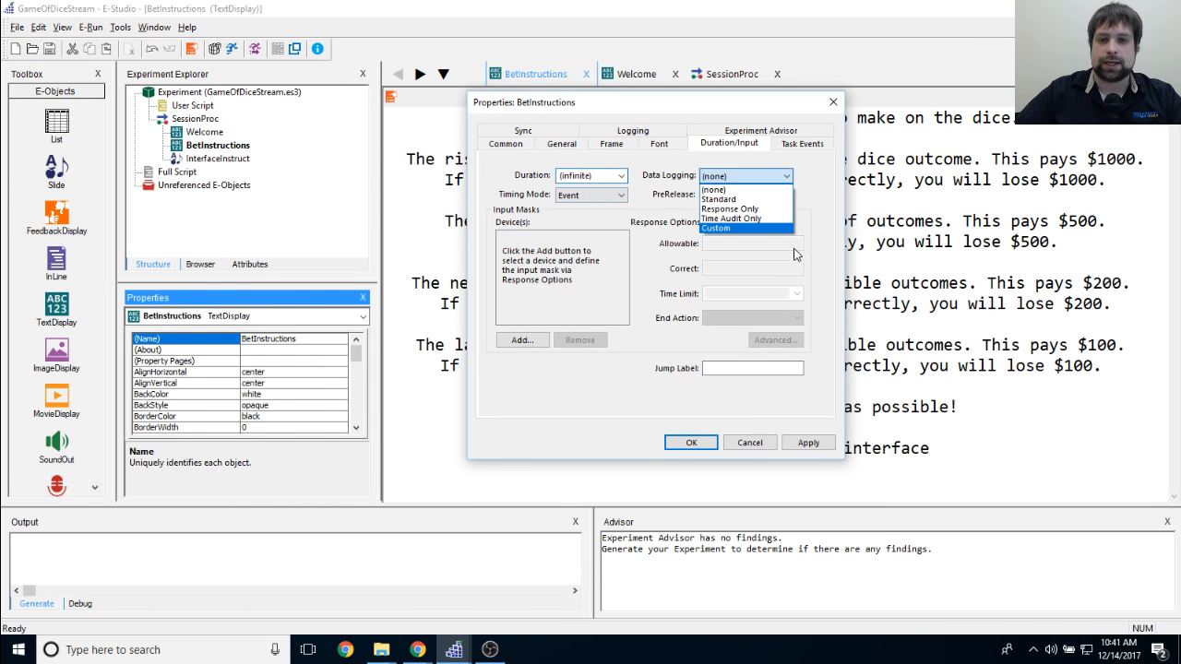
{"action": "left_click", "coordinate": [755, 219]}
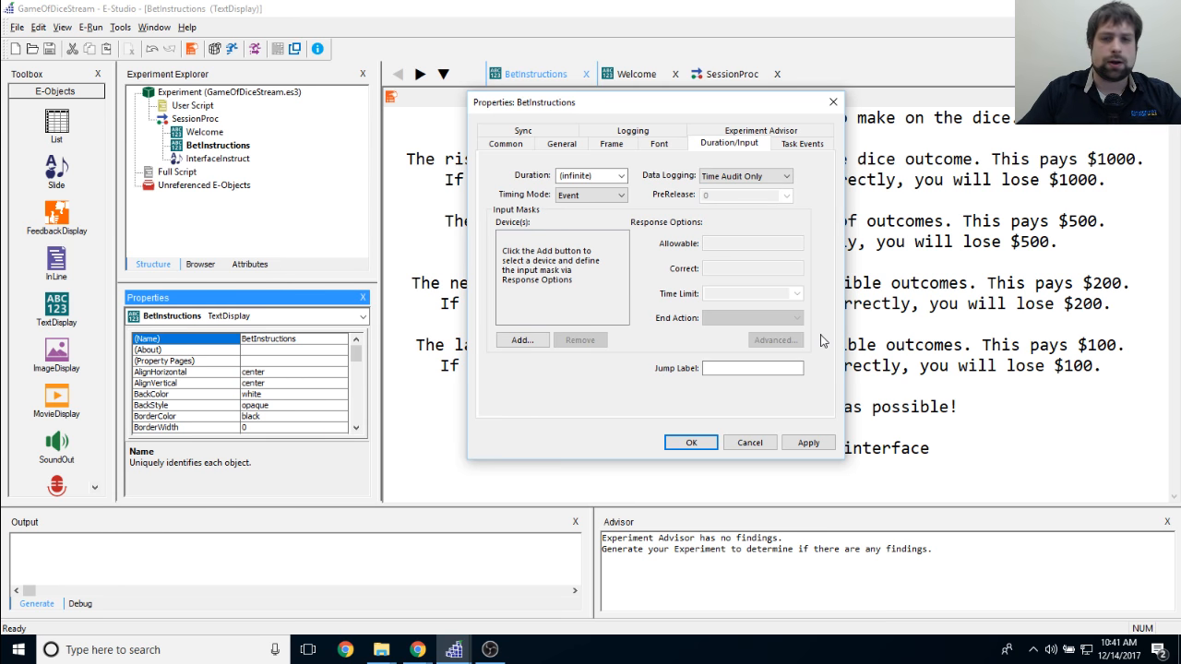
Step: Add a Keyboard input mask to BetInstructions with {SPACE} as the only allowable response, and accept the properties
{"action": "left_click", "coordinate": [519, 340]}
{"action": "left_click", "coordinate": [564, 222]}
{"action": "left_click", "coordinate": [691, 361]}
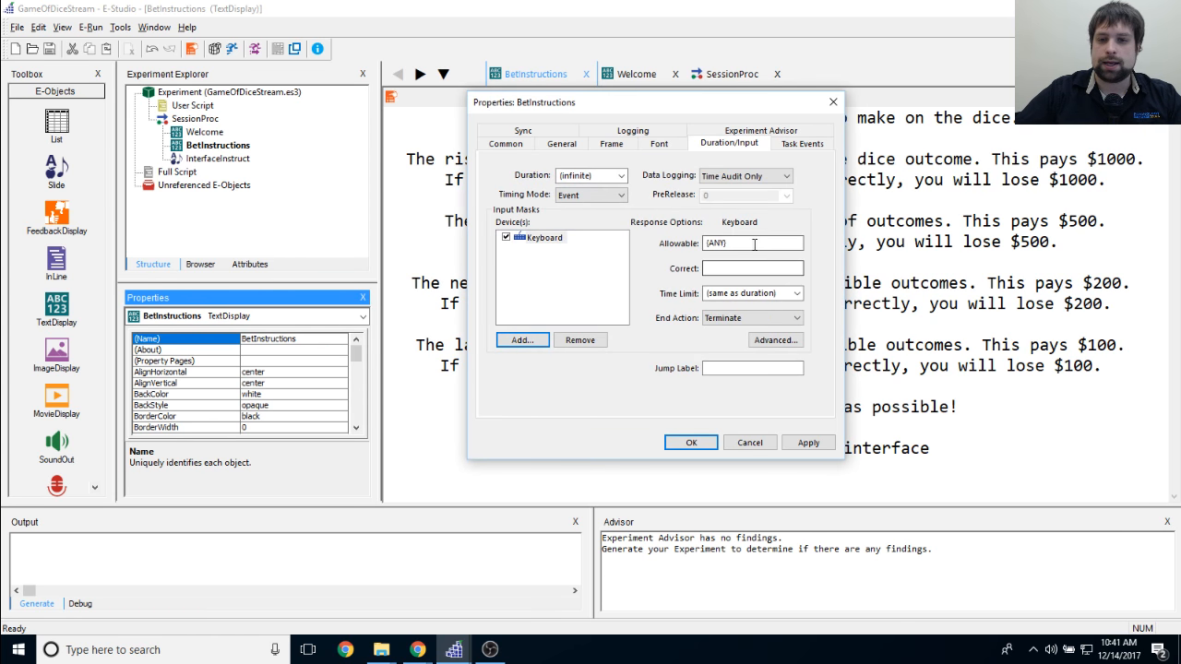
{"action": "key", "text": "BackSpace"}
{"action": "key", "text": "BackSpace"}
{"action": "key", "text": "BackSpace"}
{"action": "key", "text": "BackSpace"}
{"action": "key", "text": "BackSpace"}
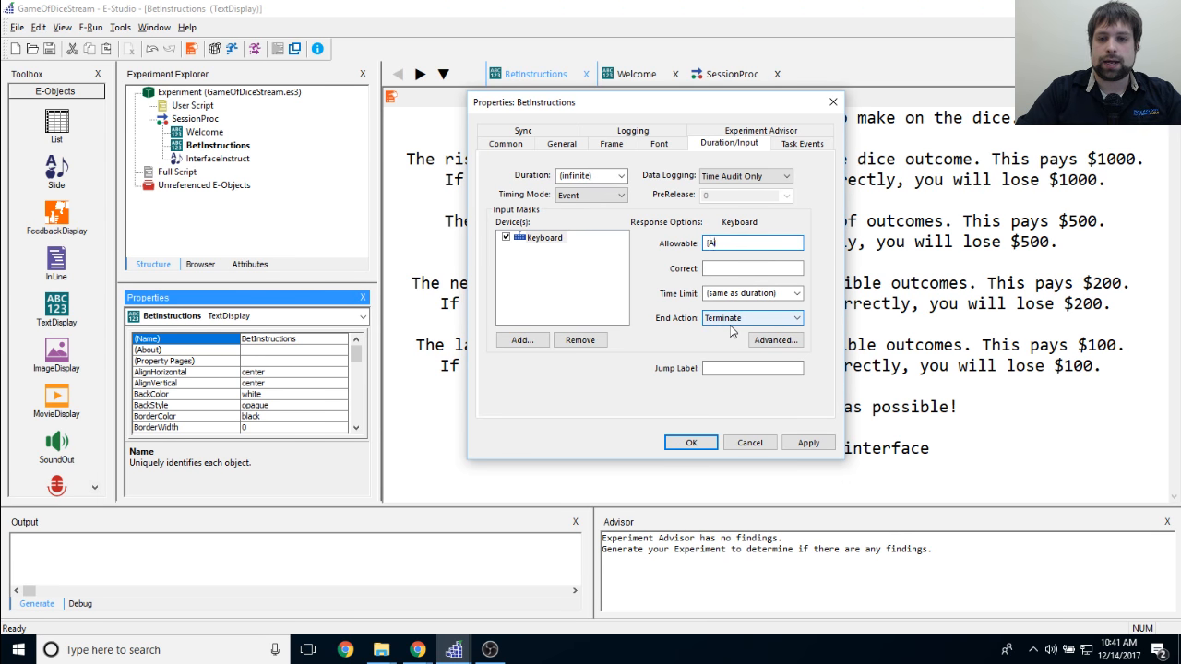
{"action": "type", "text": "{SPACE}"}
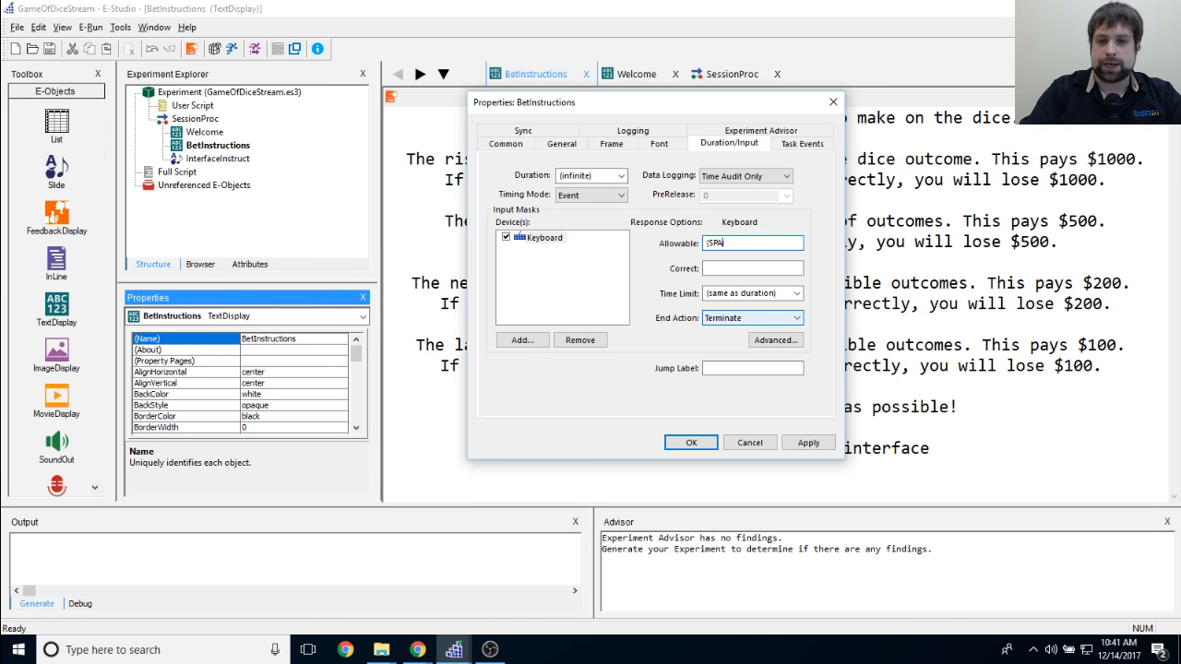
{"action": "left_click", "coordinate": [807, 443]}
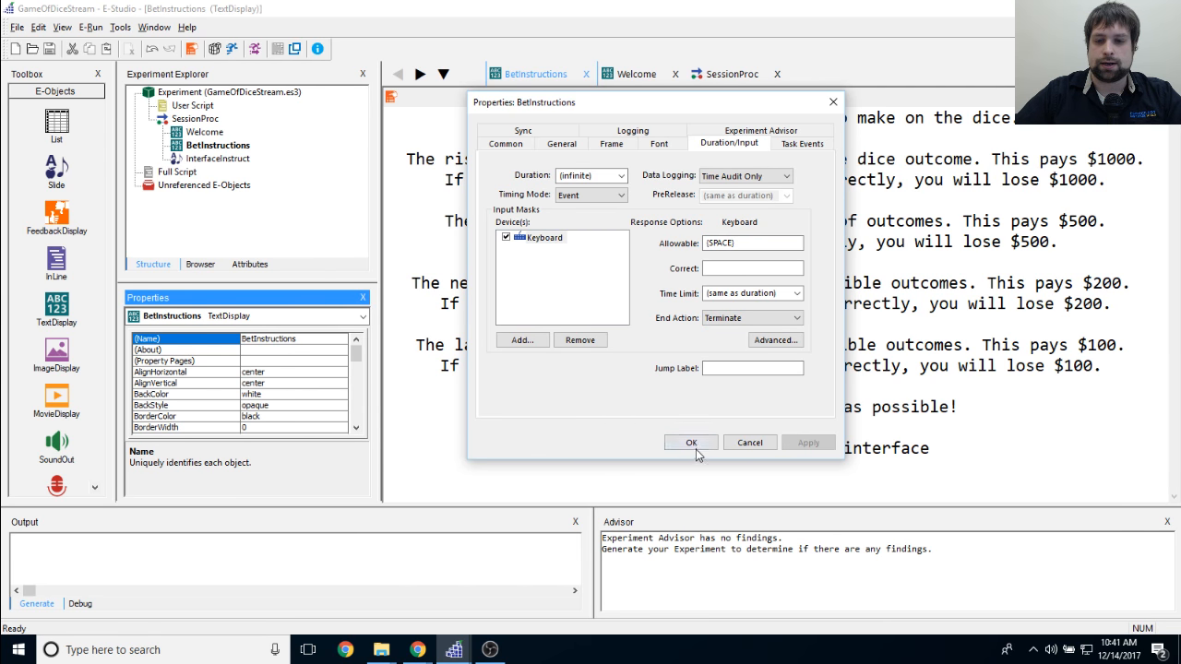
{"action": "left_click", "coordinate": [692, 443]}
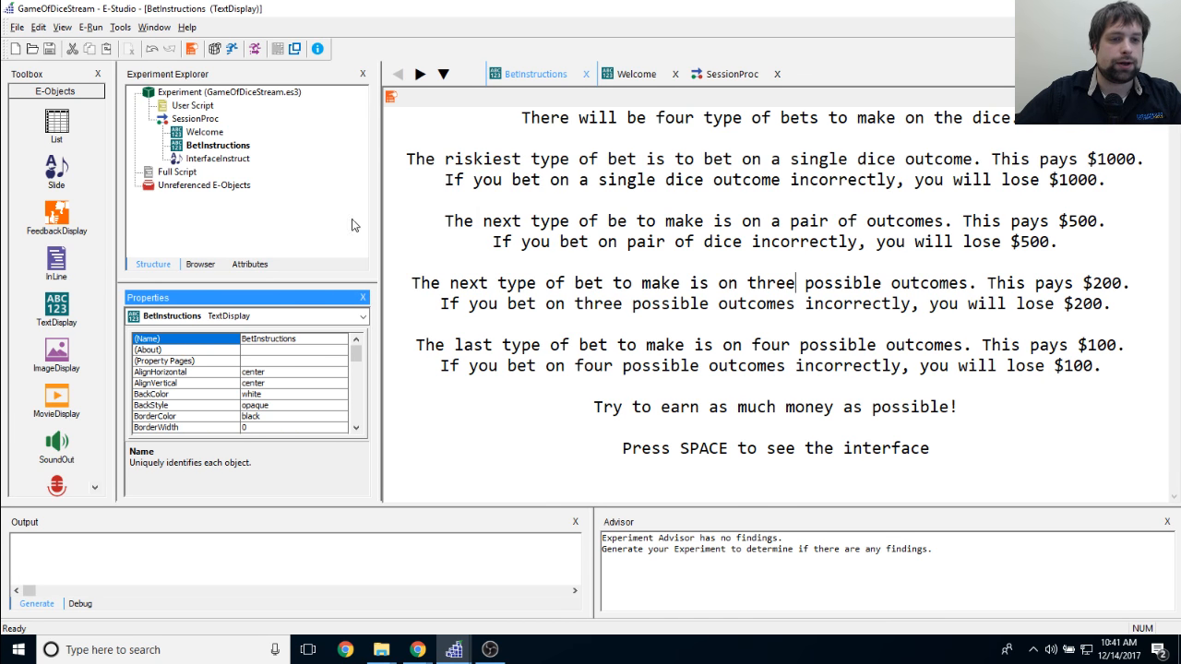
Step: Open the InterfaceInstruct slide and place a text sub-object spanning the full width along its upper edge
{"action": "double_click", "coordinate": [218, 159]}
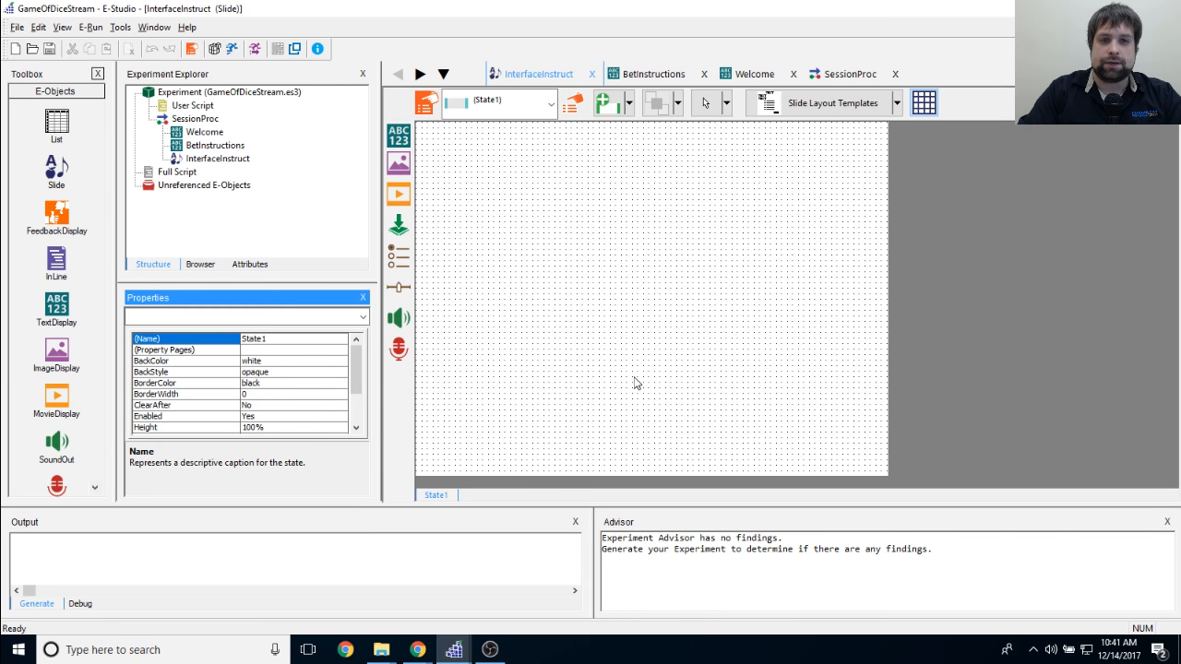
{"action": "left_click", "coordinate": [398, 136]}
{"action": "left_click", "coordinate": [581, 164]}
{"action": "left_click_drag", "start_coordinate": [622, 172], "coordinate": [692, 173]}
{"action": "left_click_drag", "start_coordinate": [712, 212], "coordinate": [885, 187]}
{"action": "left_click_drag", "start_coordinate": [569, 188], "coordinate": [417, 175]}
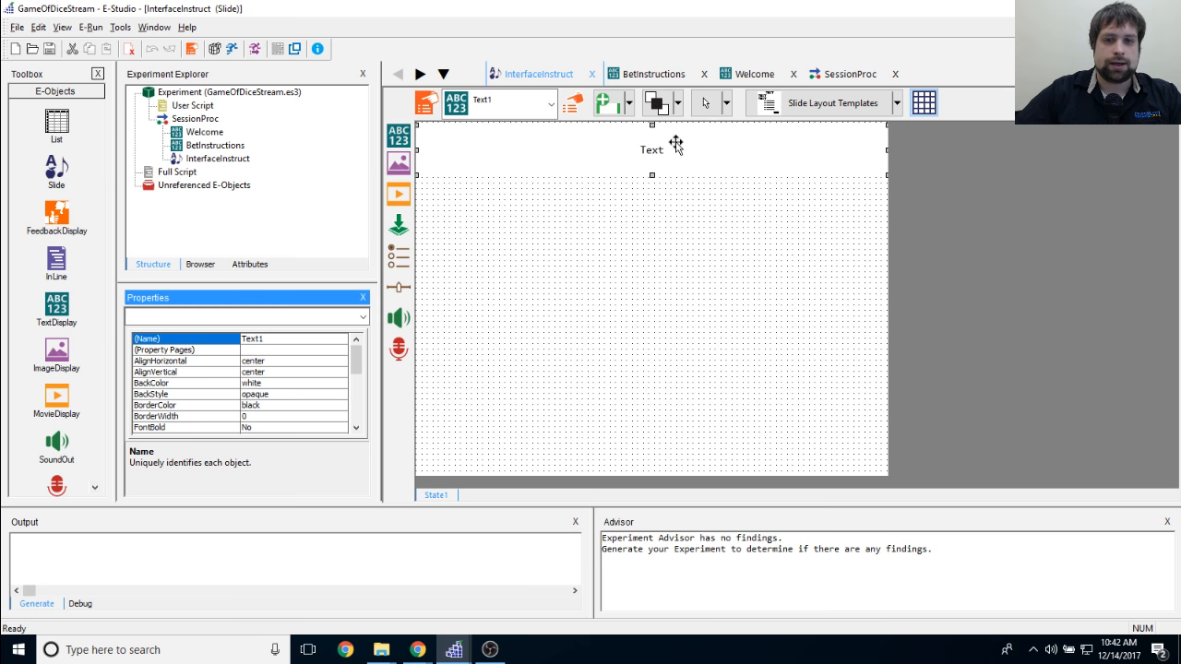
Step: Replace the slide's placeholder text with "Below is an example of betting interface:"
{"action": "double_click", "coordinate": [643, 150]}
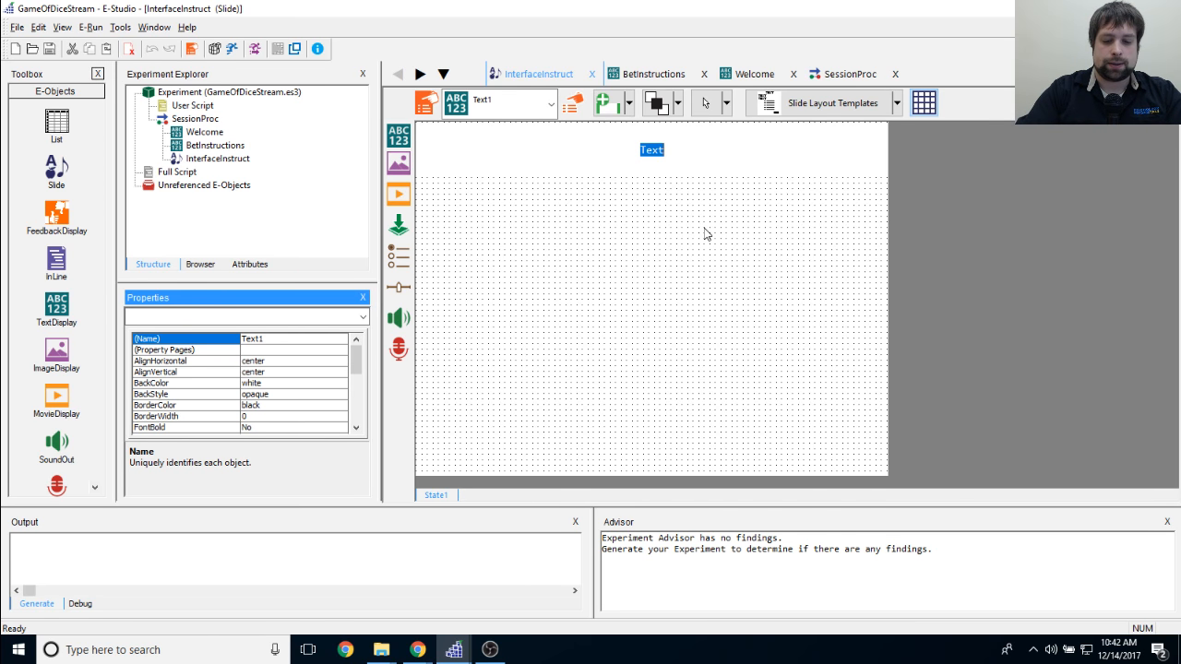
{"action": "type", "text": "Below i"}
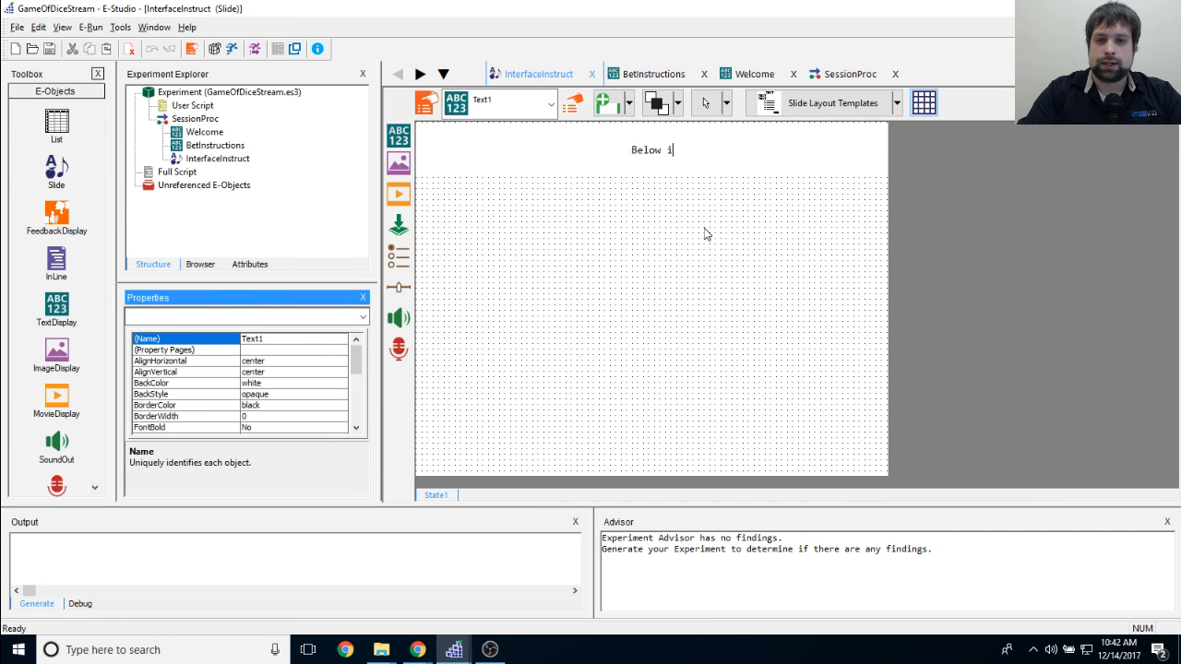
{"action": "type", "text": "s an example"}
{"action": "type", "text": " of the"}
{"action": "key", "text": "BackSpace"}
{"action": "key", "text": "BackSpace"}
{"action": "key", "text": "BackSpace"}
{"action": "key", "text": "BackSpace"}
{"action": "type", "text": "betting inte"}
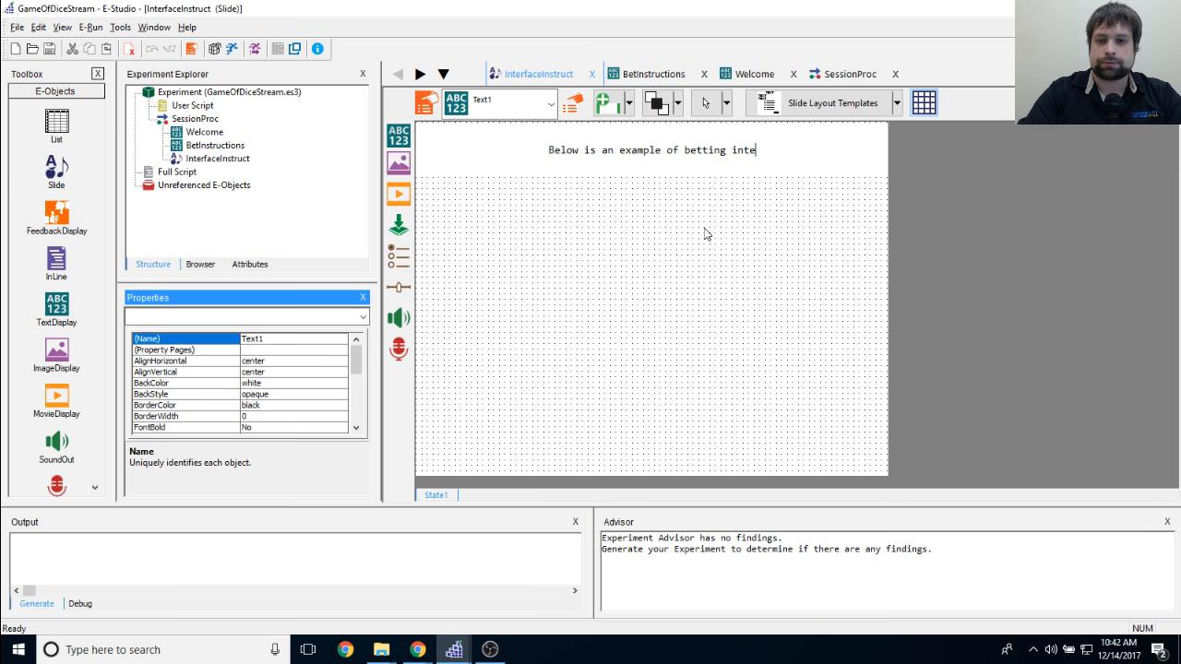
{"action": "type", "text": "rface:"}
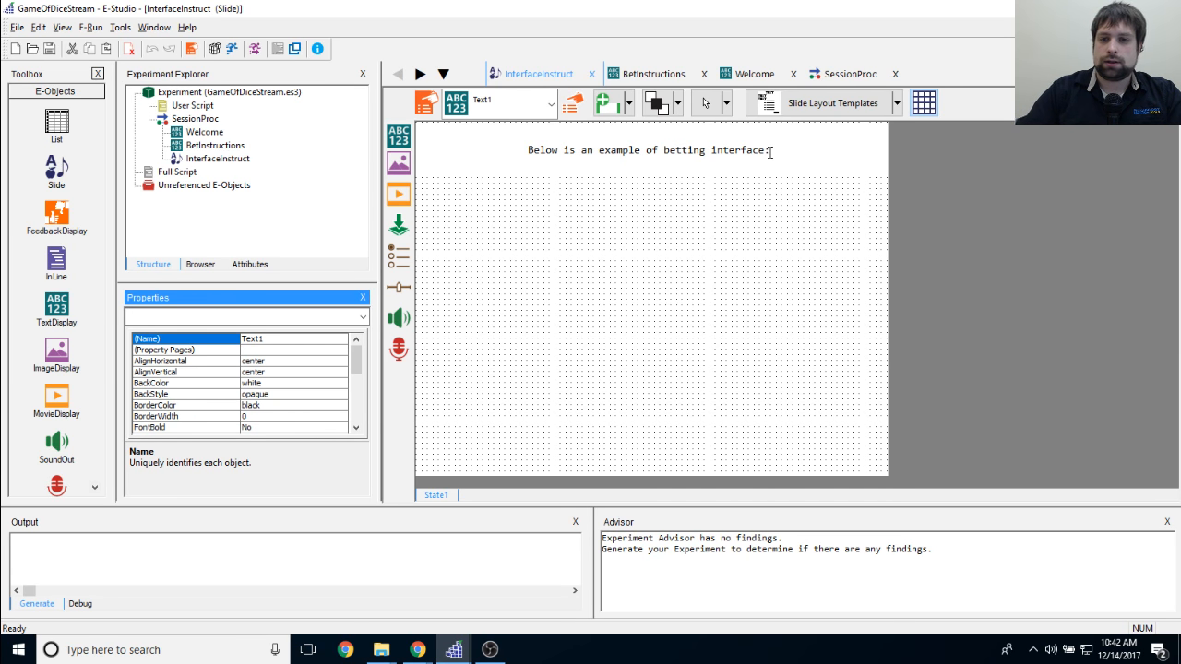
Step: Change the colon to a period and add "To place a bet, simply click on the corresponding die or dice."
{"action": "key", "text": "BackSpace"}
{"action": "type", "text": ". To pla"}
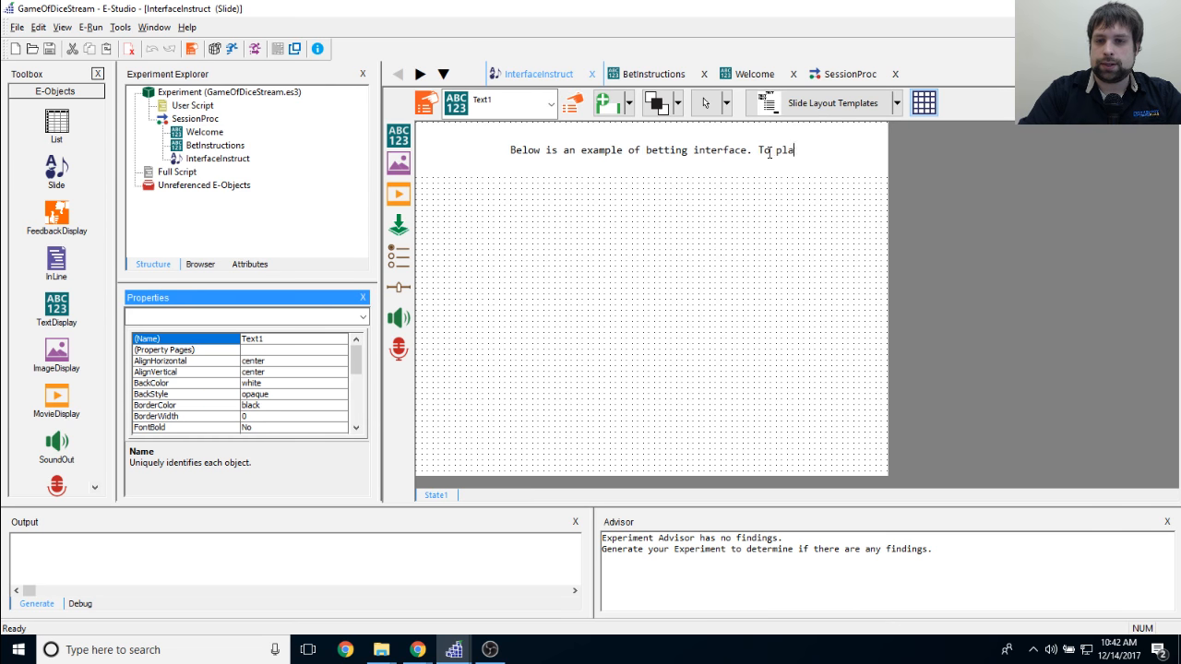
{"action": "type", "text": "ce b bet, s"}
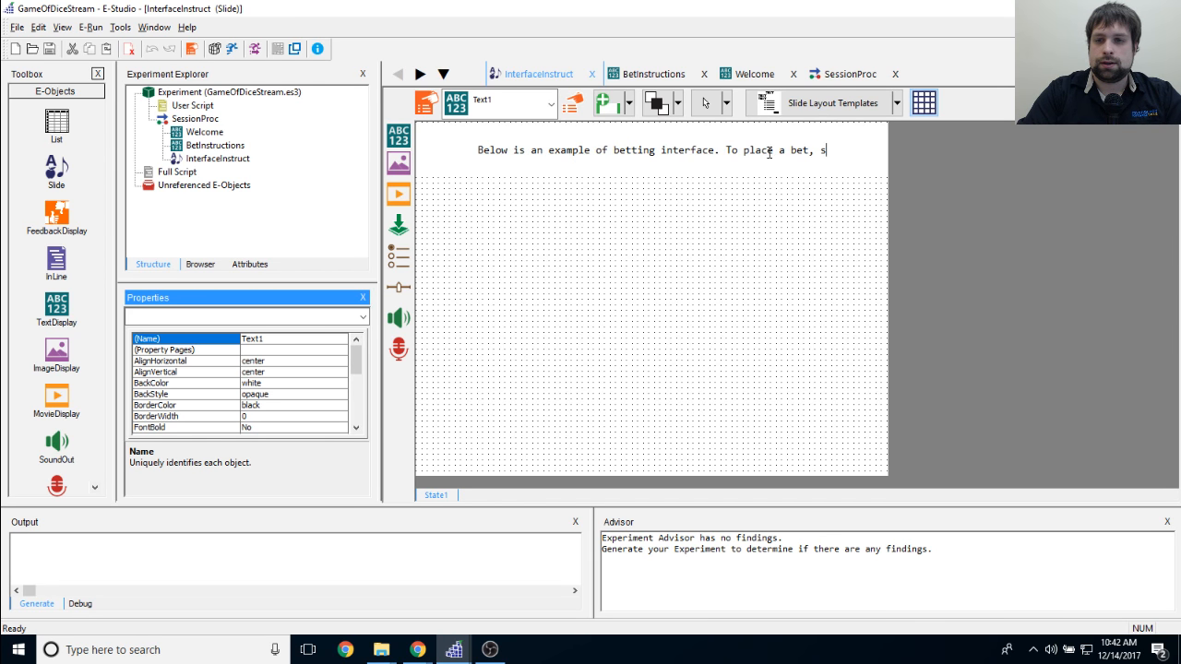
{"action": "type", "text": "imply click on the "}
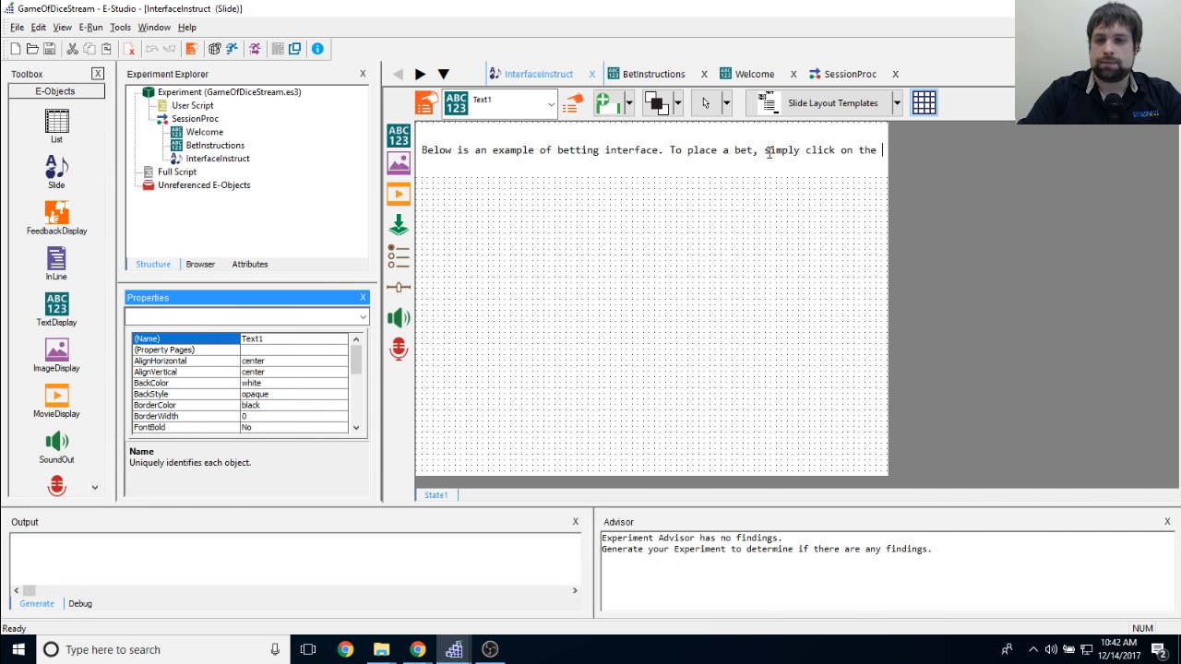
{"action": "type", "text": "corresp"}
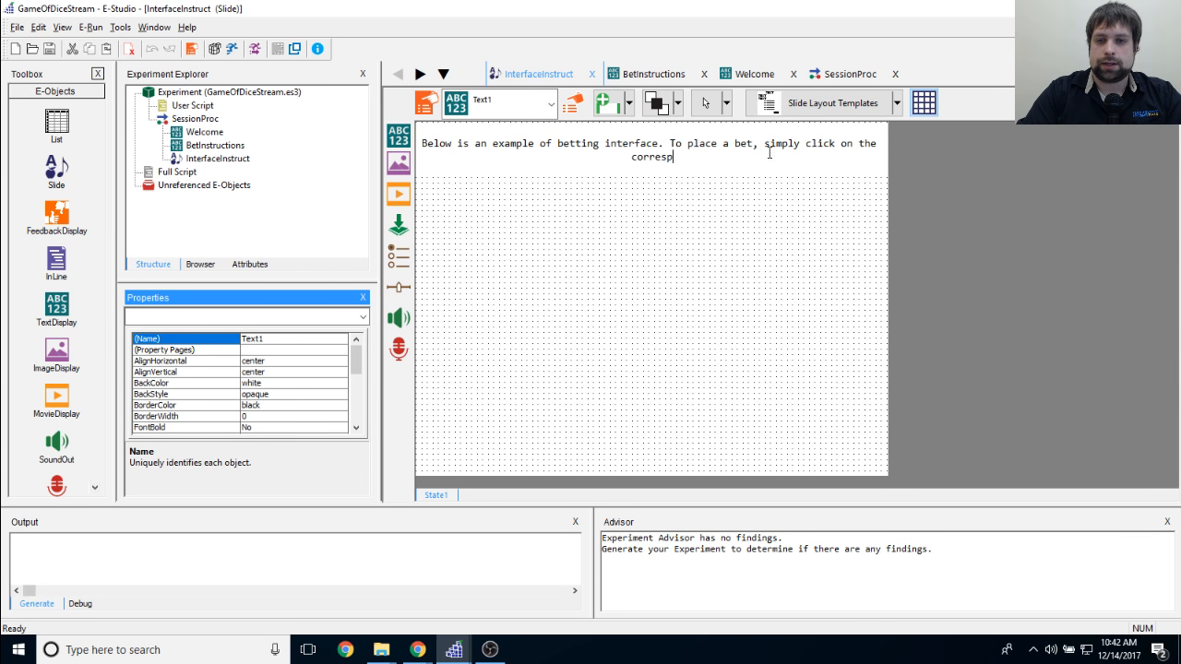
{"action": "type", "text": "onding dice."}
{"action": "key", "text": "BackSpace"}
{"action": "key", "text": "BackSpace"}
{"action": "key", "text": "BackSpace"}
{"action": "type", "text": "e or dice."}
{"action": "left_click", "coordinate": [706, 249]}
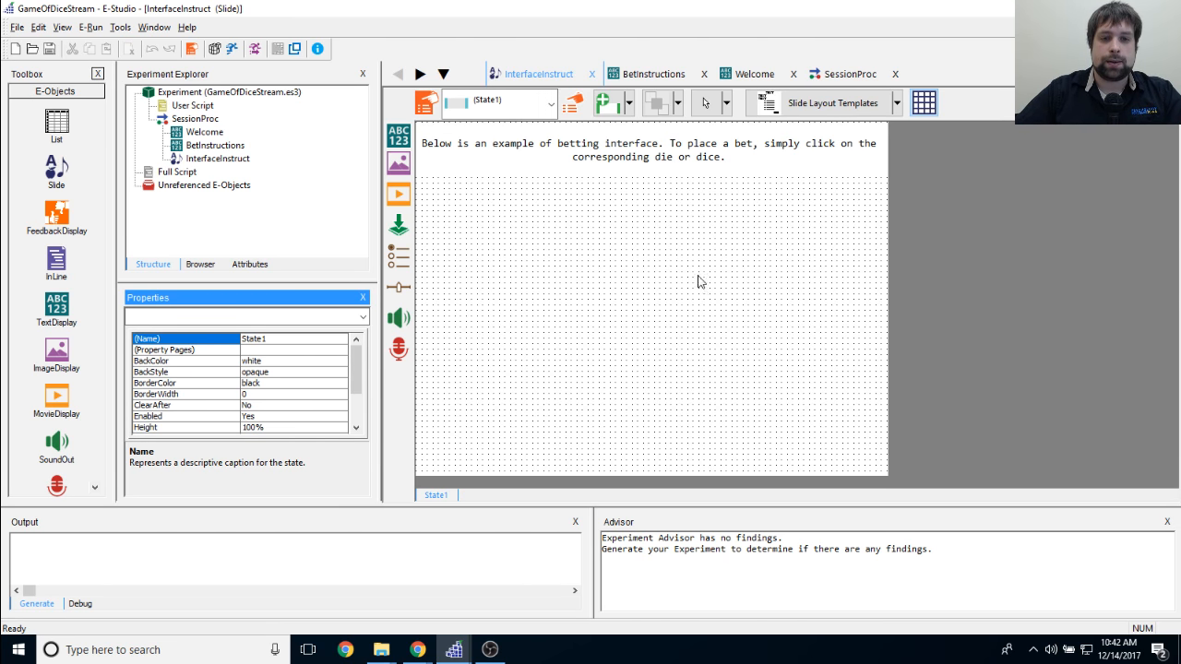
Step: Switch to the Game of Dice folder in File Explorer and view the Interface image in Photos to examine the betting layout
{"action": "mouse_move", "coordinate": [381, 650]}
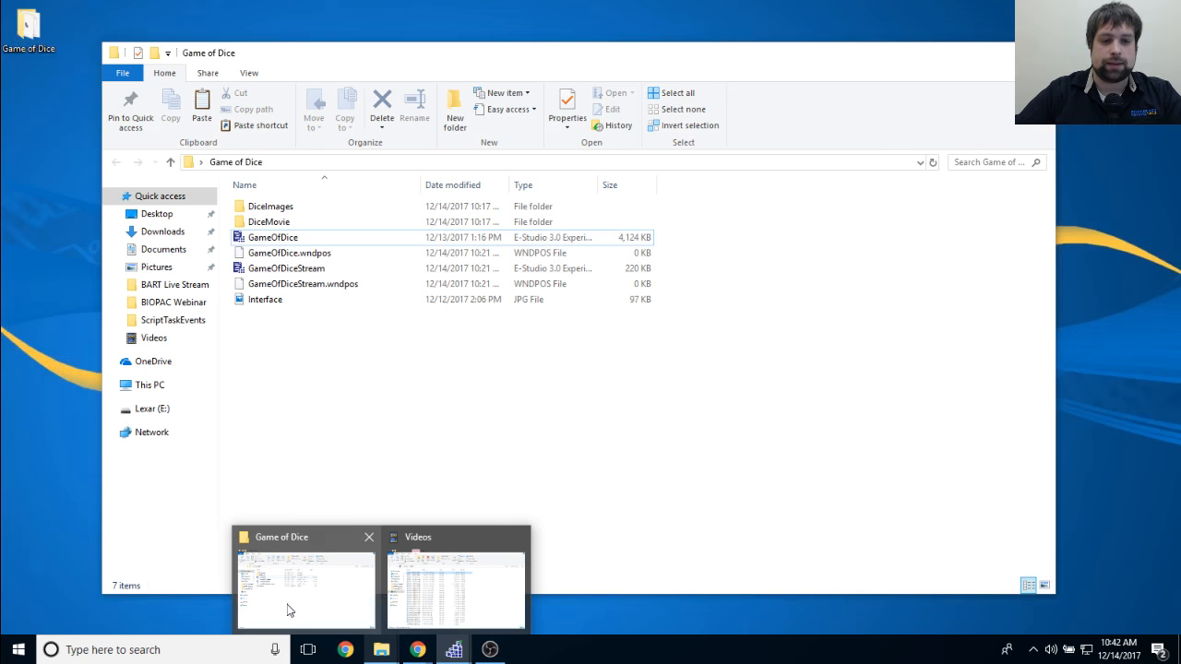
{"action": "left_click", "coordinate": [290, 577]}
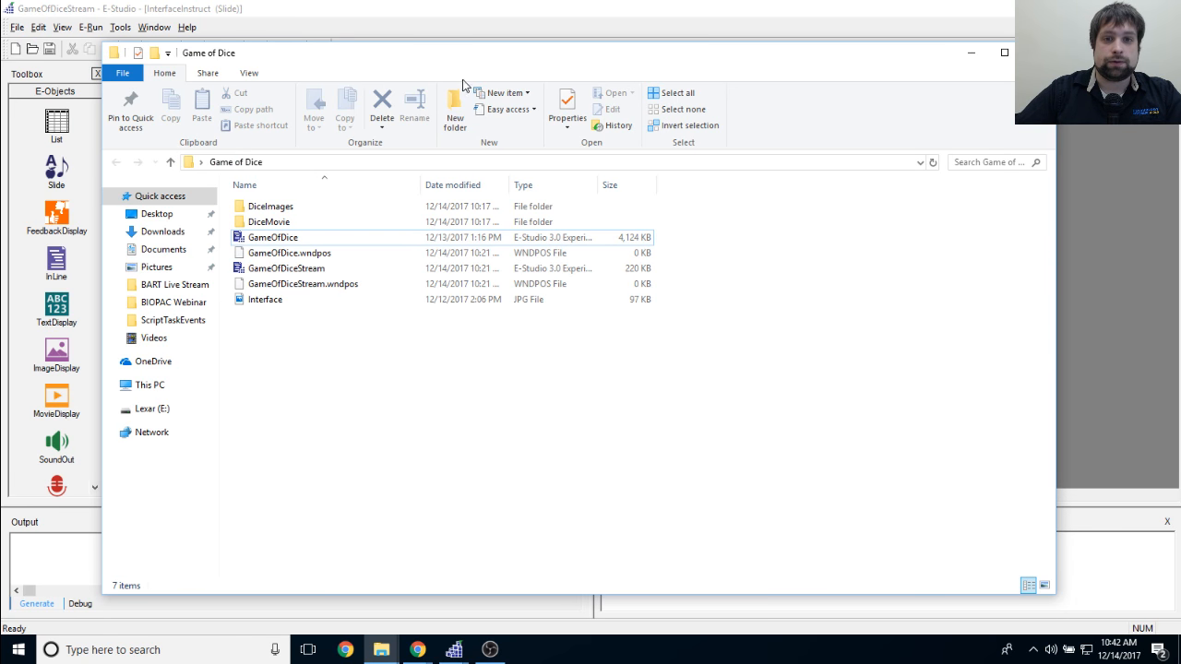
{"action": "left_click_drag", "start_coordinate": [436, 60], "coordinate": [527, 57]}
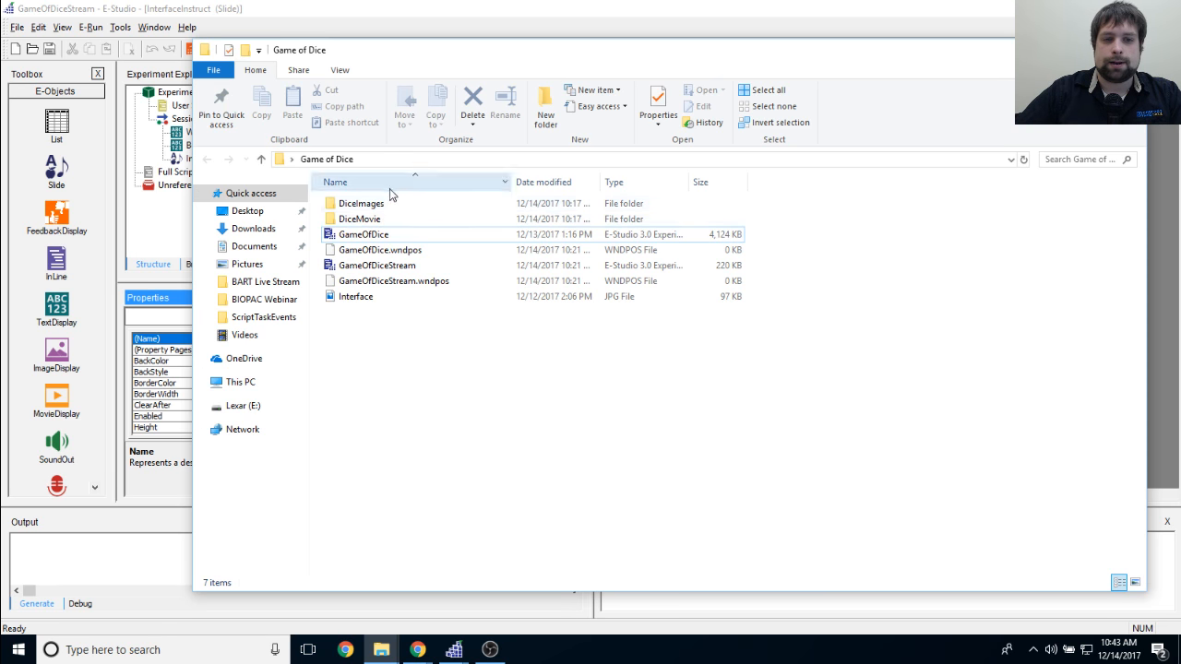
{"action": "double_click", "coordinate": [380, 296]}
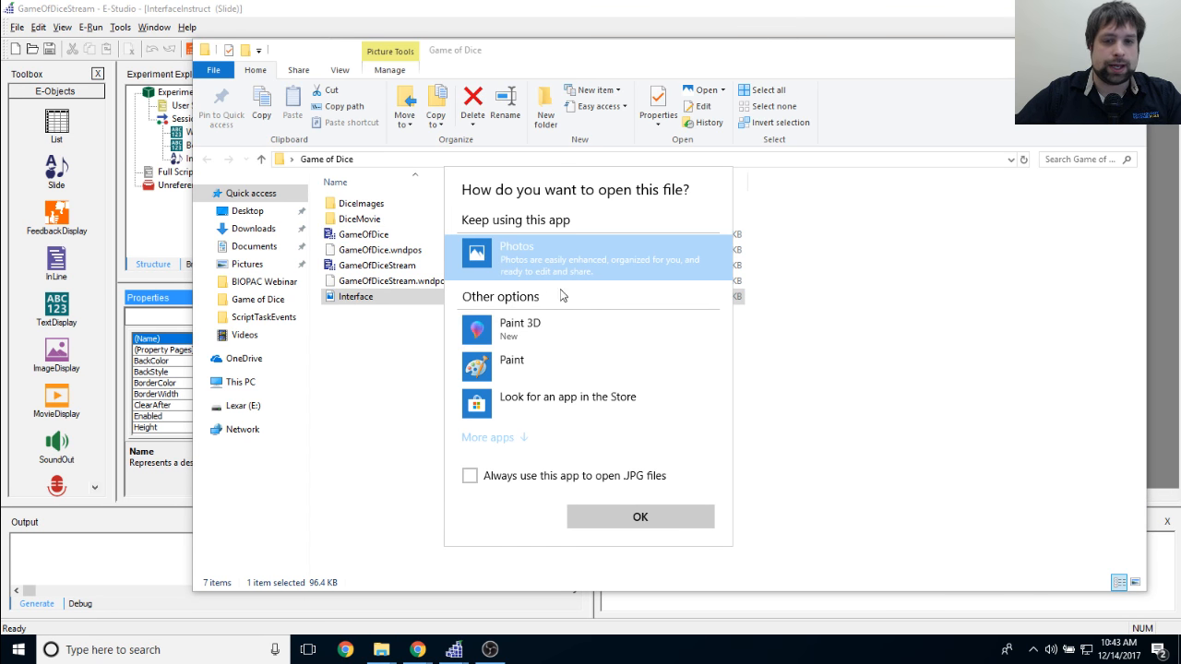
{"action": "left_click", "coordinate": [677, 516]}
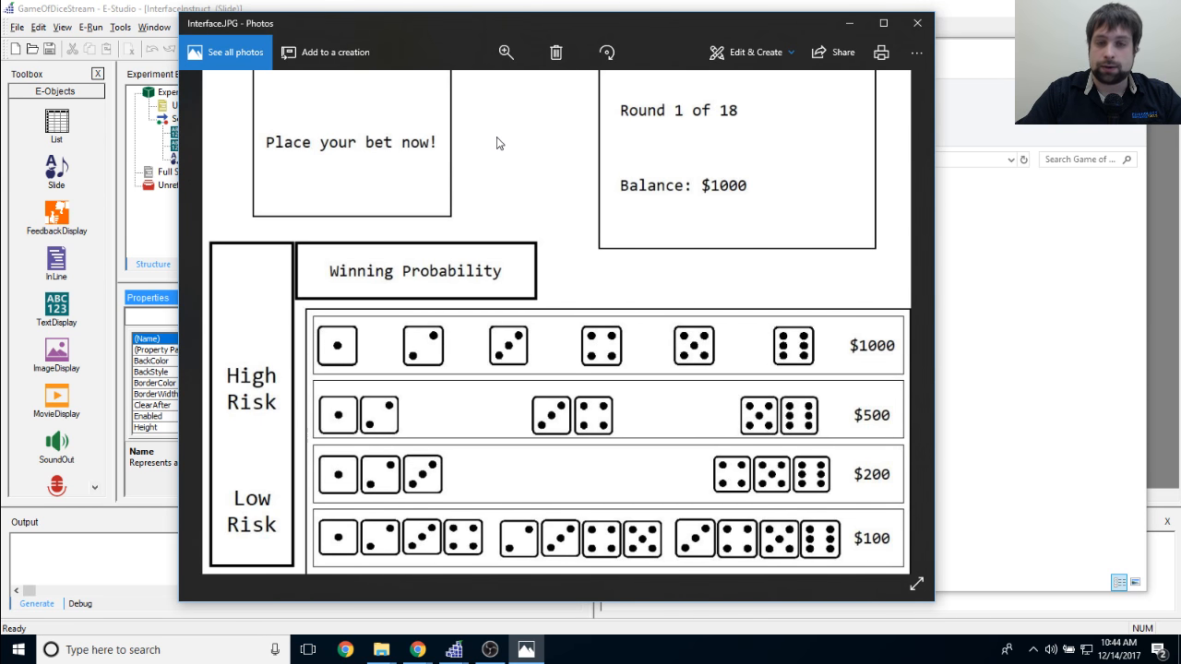
{"action": "left_click", "coordinate": [917, 23]}
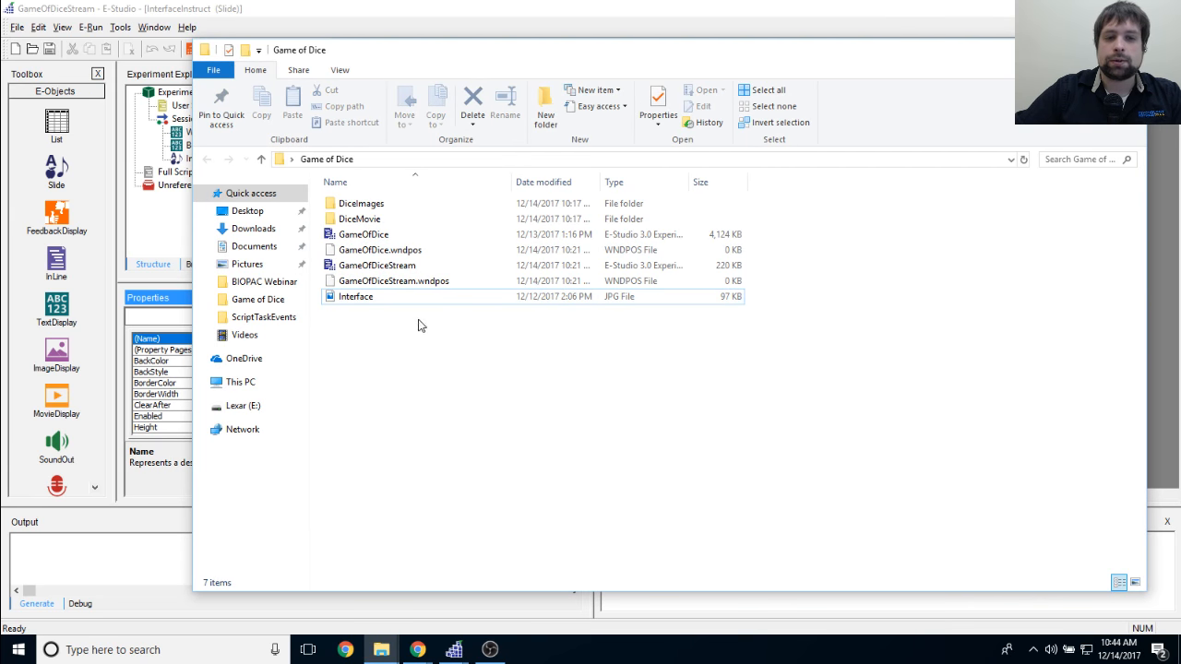
Step: Look through the dice pictures in the DiceImages folder and the video clips in the DiceMovie folder
{"action": "double_click", "coordinate": [387, 203]}
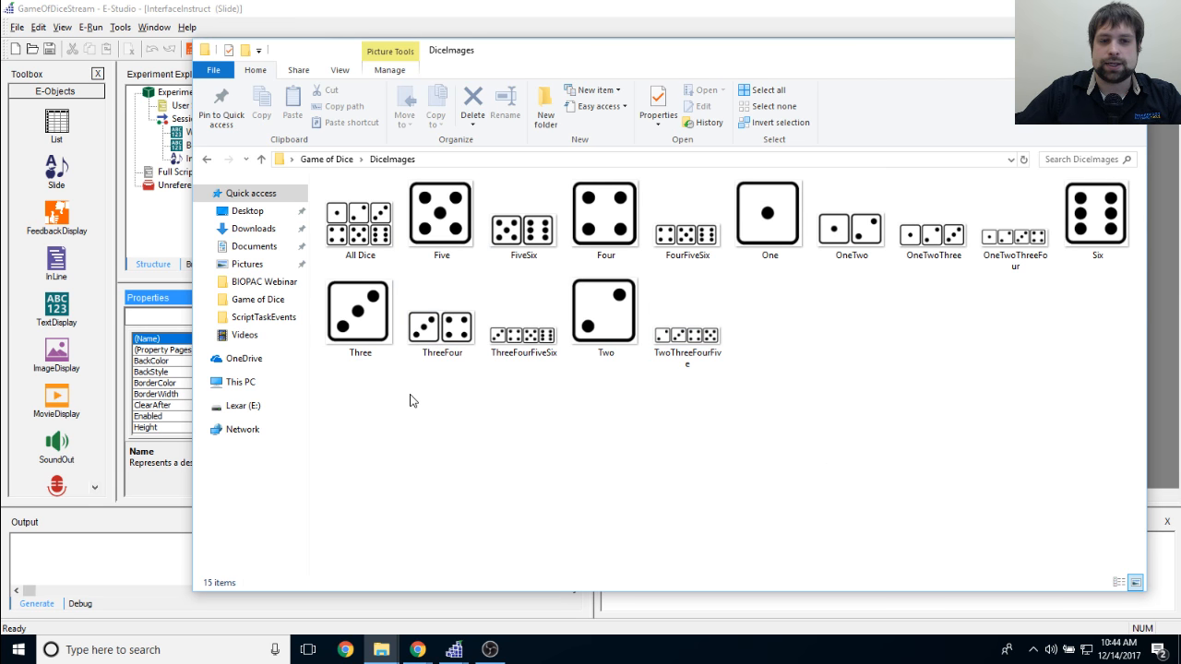
{"action": "left_click", "coordinate": [381, 260]}
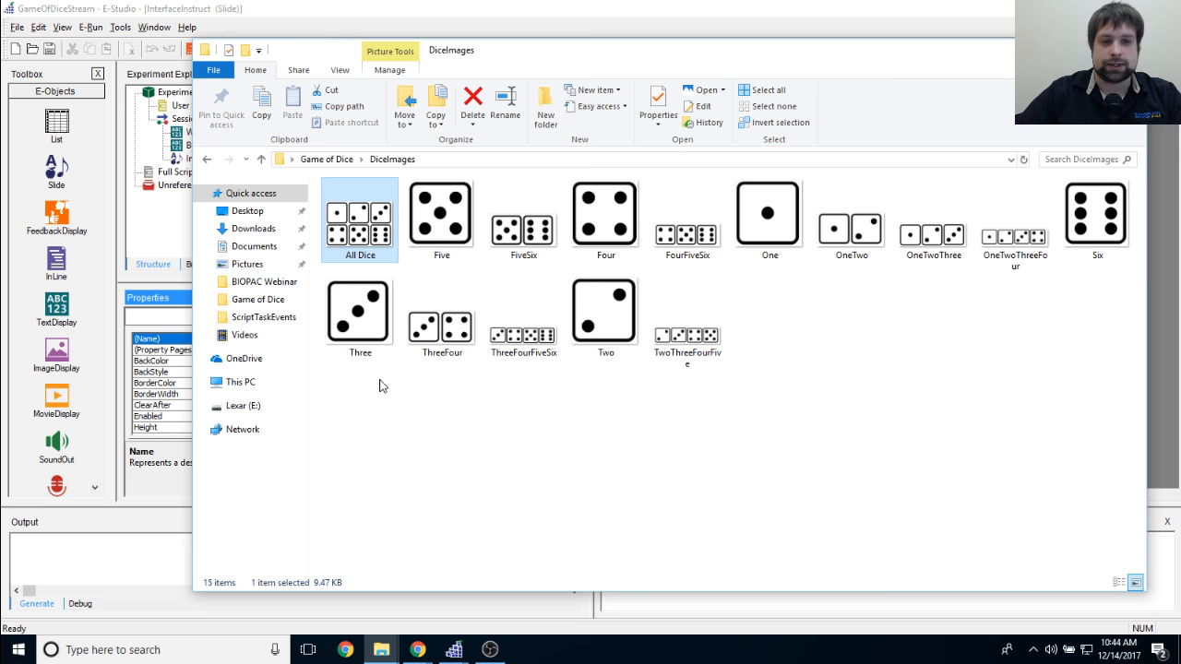
{"action": "left_click", "coordinate": [513, 415]}
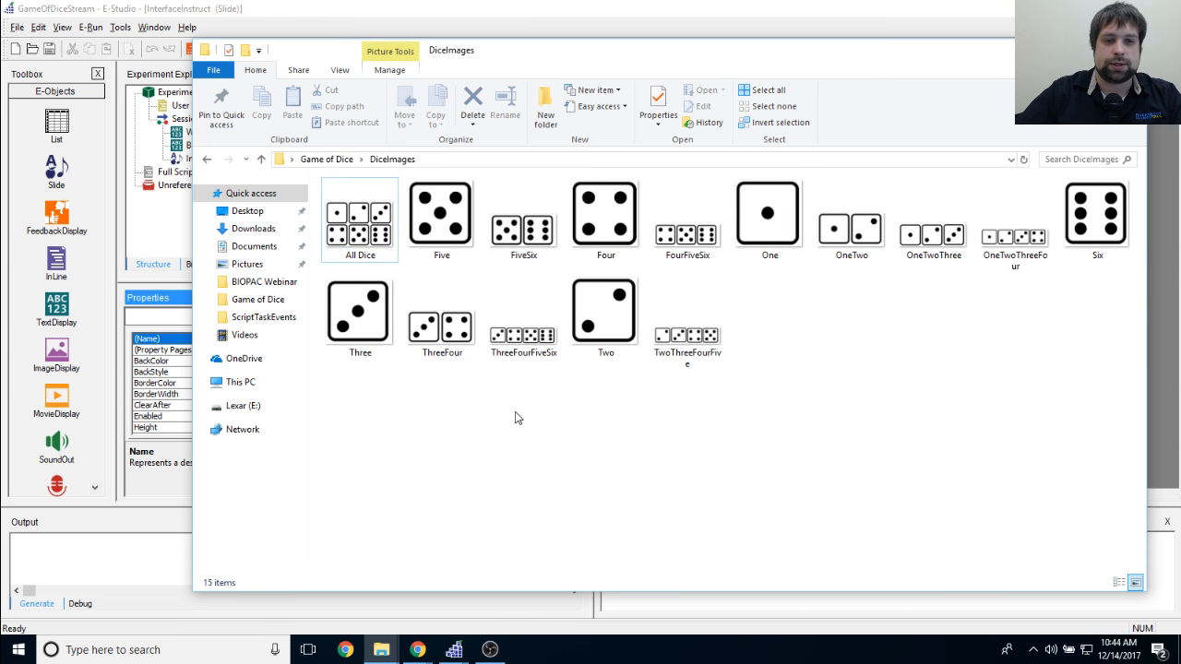
{"action": "left_click", "coordinate": [338, 158]}
{"action": "double_click", "coordinate": [465, 224]}
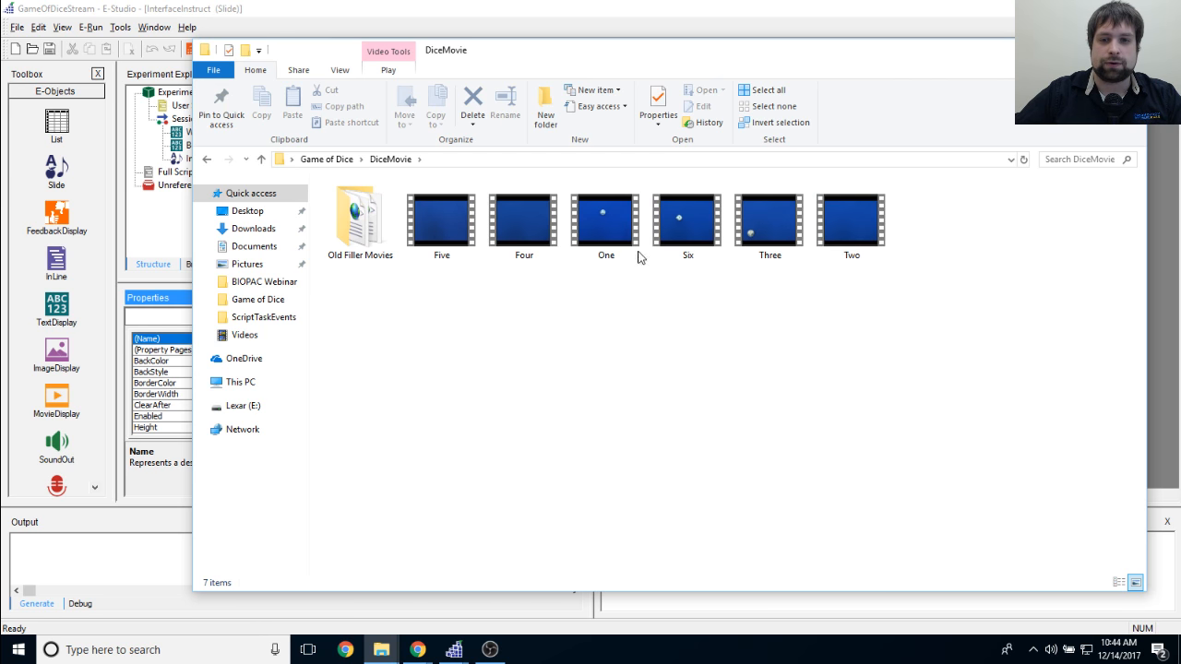
Step: Play the Six video clip from the DiceMovie folder to view the die roll, and close the player
{"action": "double_click", "coordinate": [686, 220]}
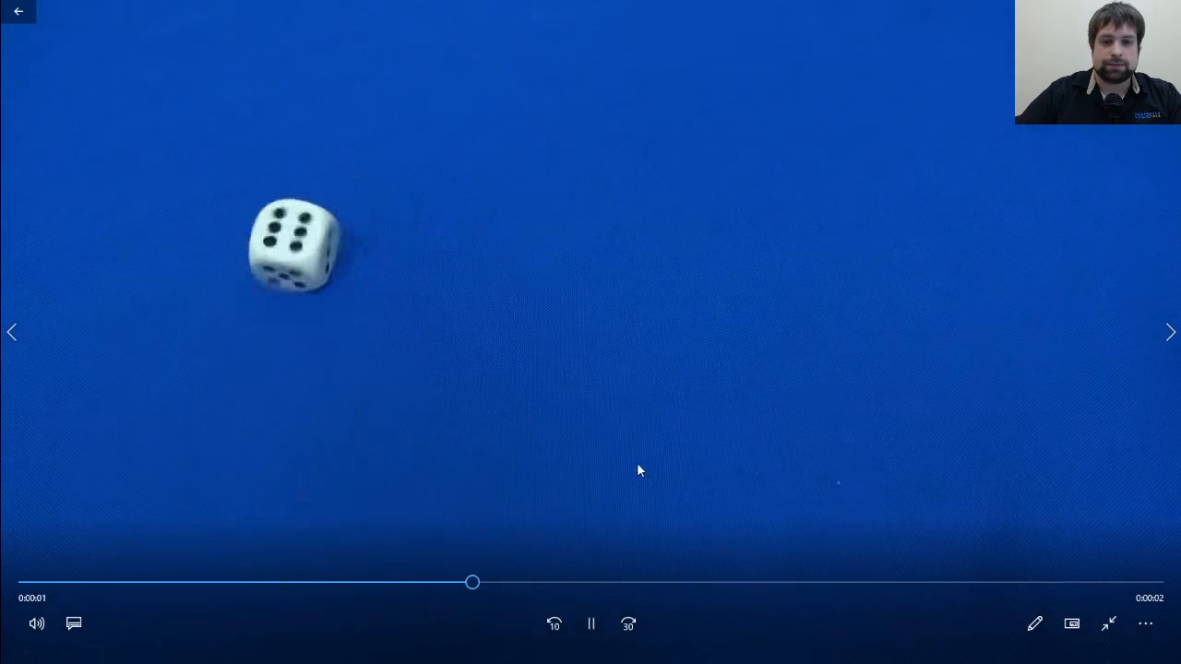
{"action": "left_click", "coordinate": [1108, 623]}
{"action": "left_click", "coordinate": [652, 404]}
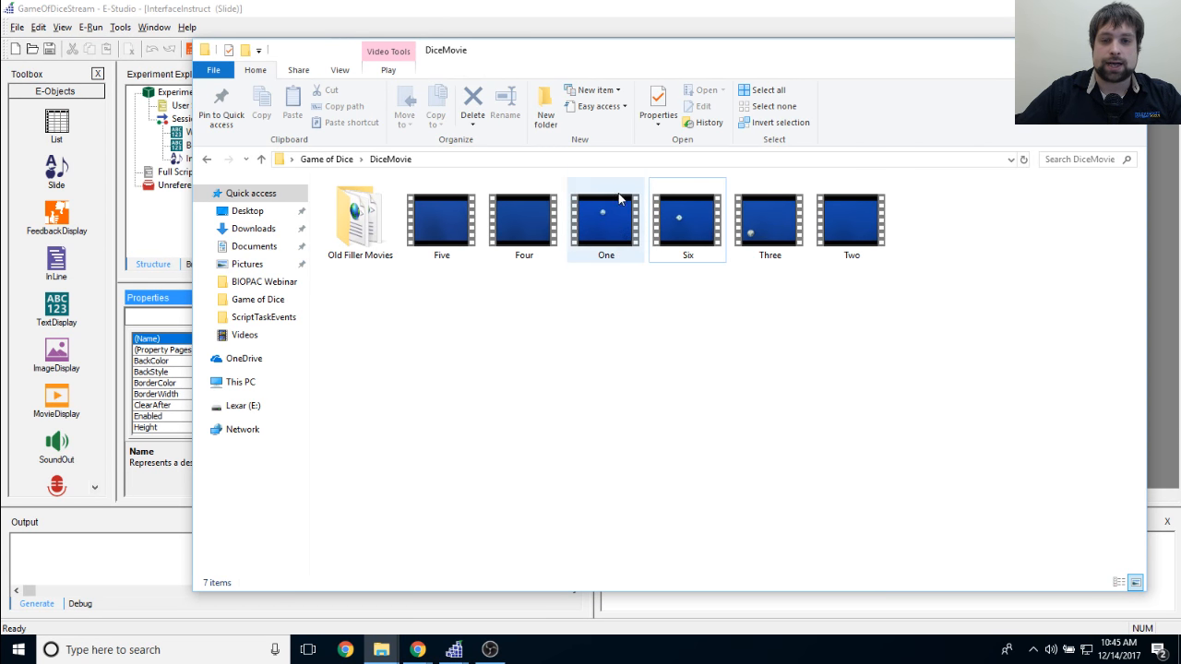
Step: Check the file type of the One video clip in its file properties, and close them
{"action": "right_click", "coordinate": [620, 242]}
{"action": "left_click", "coordinate": [724, 524]}
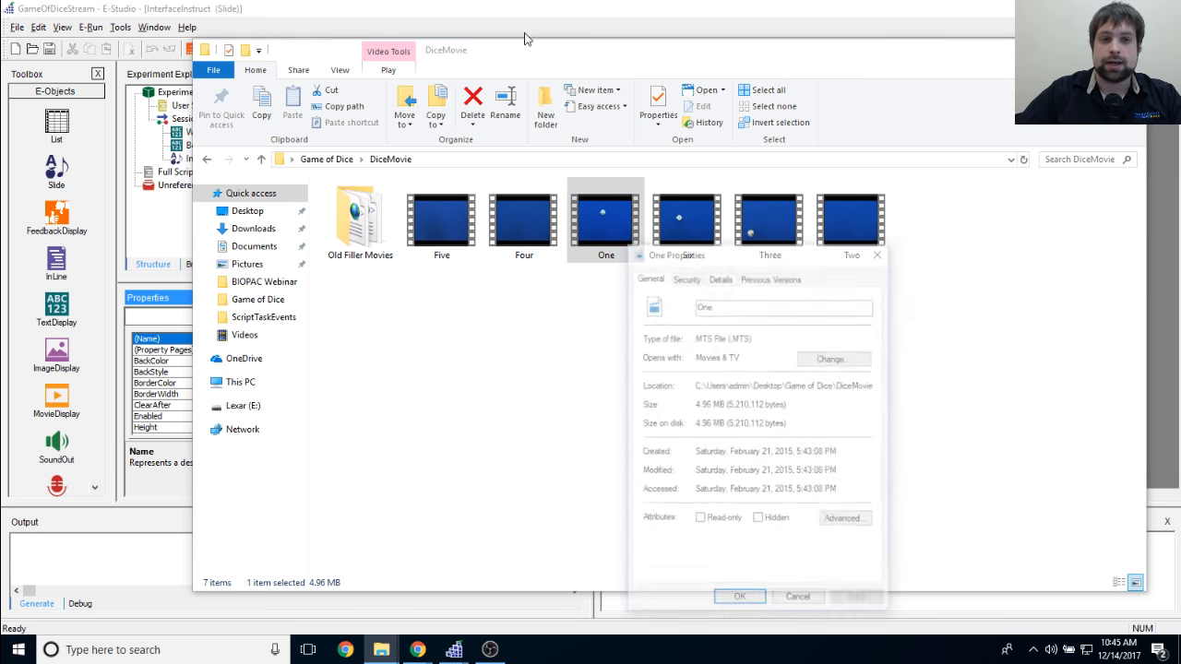
{"action": "left_click_drag", "start_coordinate": [765, 258], "coordinate": [761, 202]}
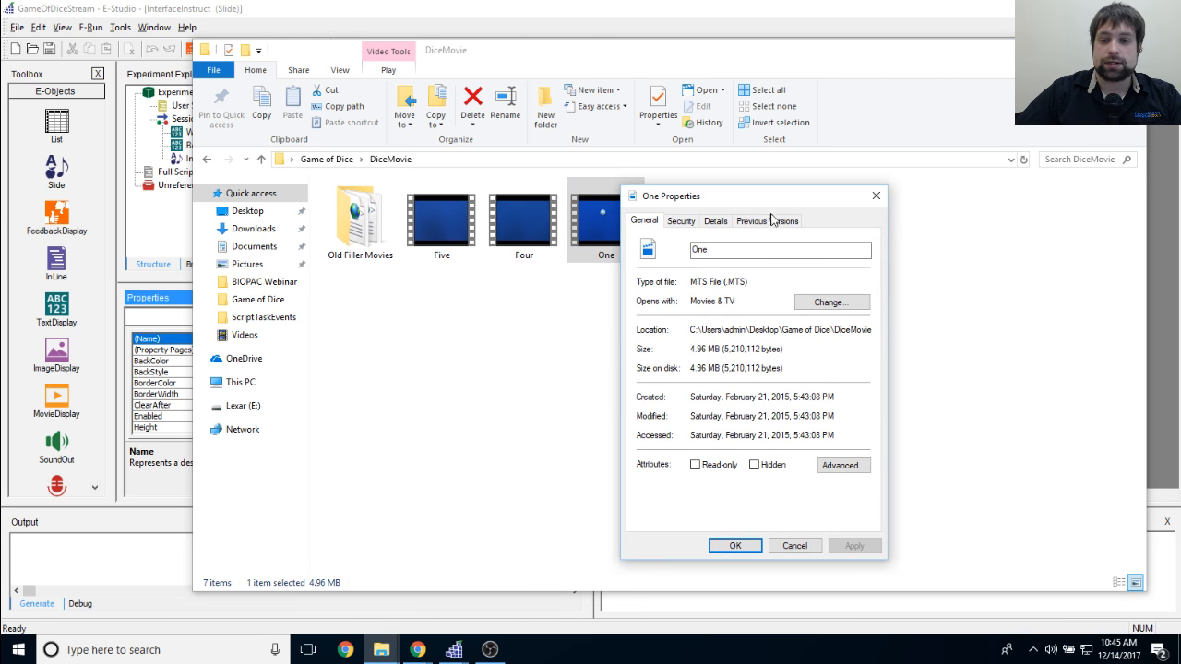
{"action": "left_click_drag", "start_coordinate": [727, 282], "coordinate": [751, 281]}
{"action": "left_click", "coordinate": [769, 287]}
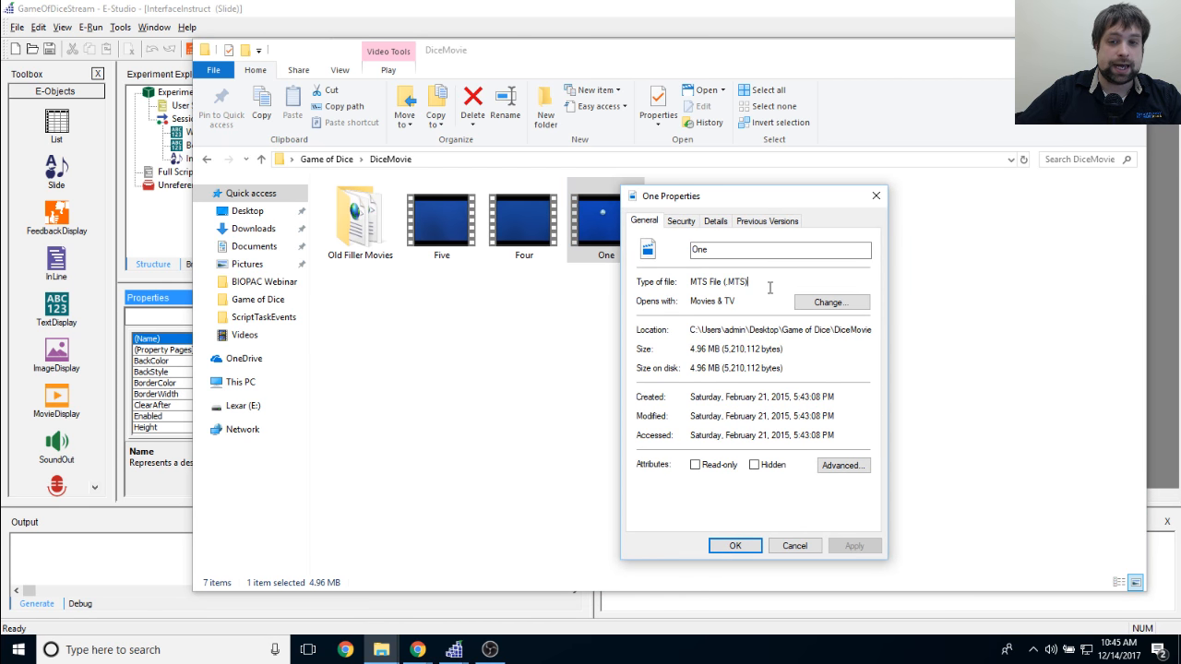
{"action": "left_click", "coordinate": [876, 196]}
{"action": "left_click", "coordinate": [876, 320]}
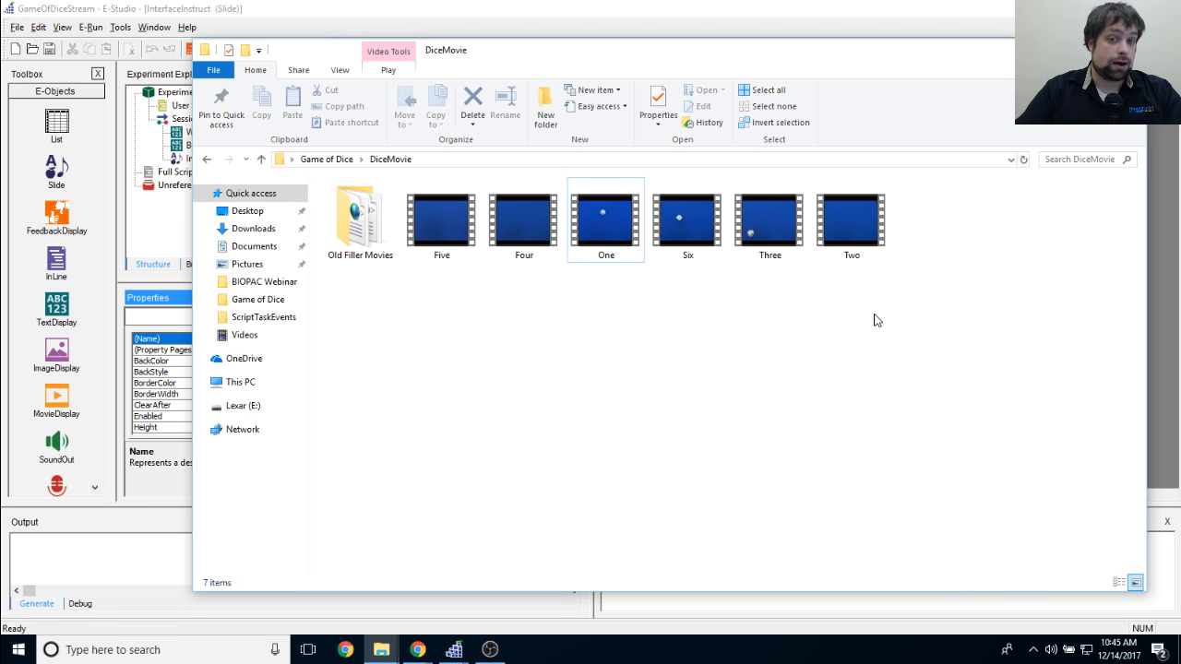
Step: Switch back to E-Studio and add an image object to the InterfaceInstruct slide, enlarged and placed beneath the instruction text
{"action": "left_click", "coordinate": [423, 24]}
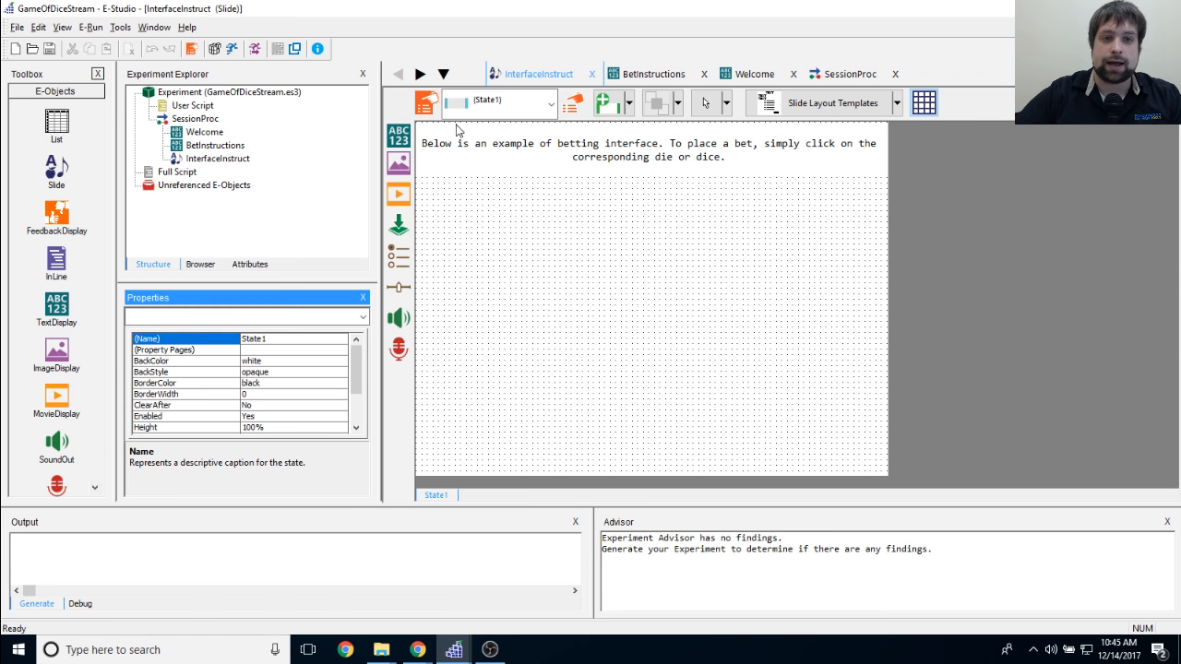
{"action": "left_click", "coordinate": [399, 163]}
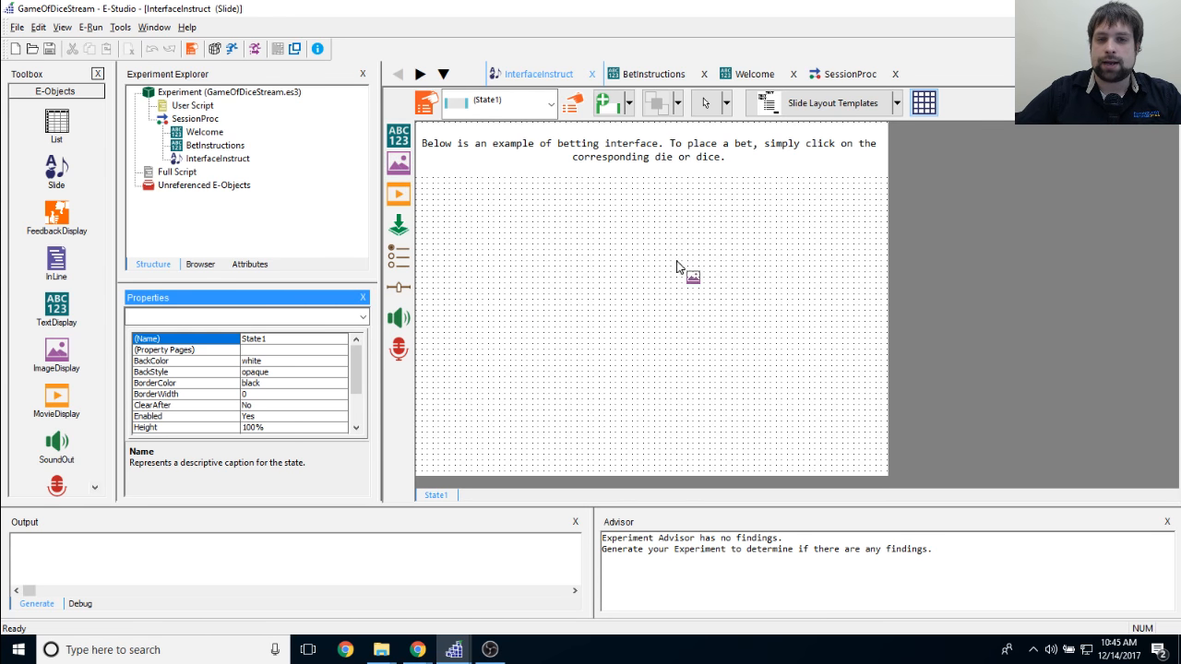
{"action": "left_click", "coordinate": [651, 239]}
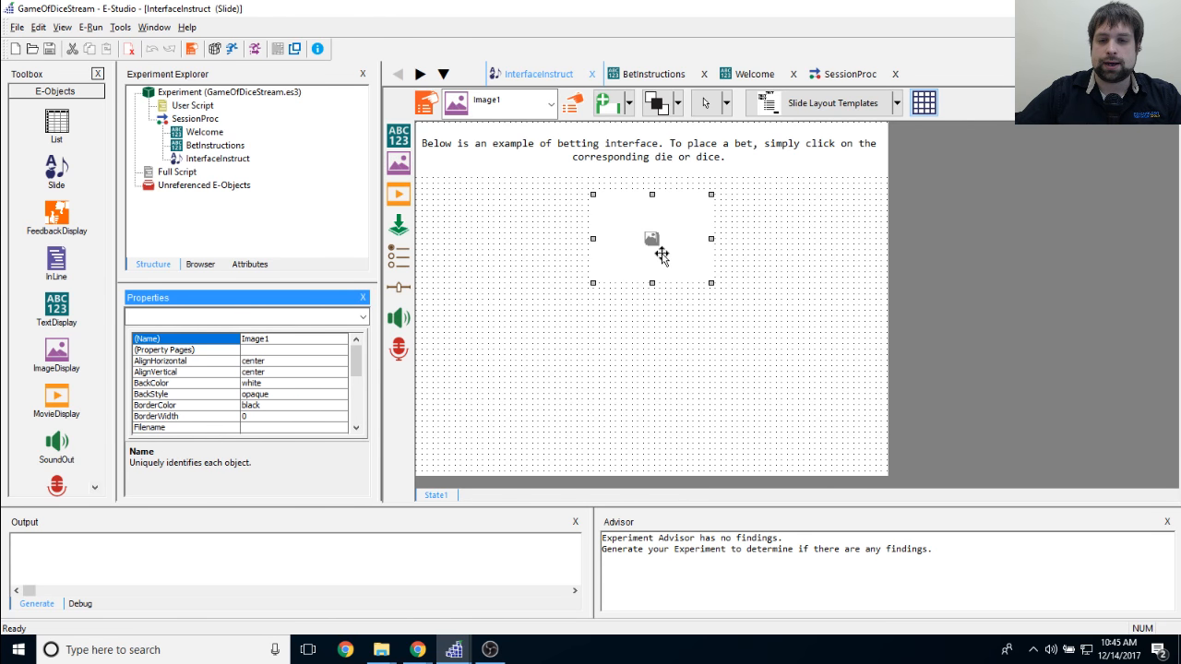
{"action": "mouse_move", "coordinate": [662, 255]}
{"action": "left_mouse_down"}
{"action": "mouse_move", "coordinate": [671, 247]}
{"action": "mouse_move", "coordinate": [658, 238]}
{"action": "left_mouse_up"}
{"action": "left_click_drag", "start_coordinate": [680, 282], "coordinate": [785, 362]}
{"action": "left_click_drag", "start_coordinate": [725, 314], "coordinate": [715, 302]}
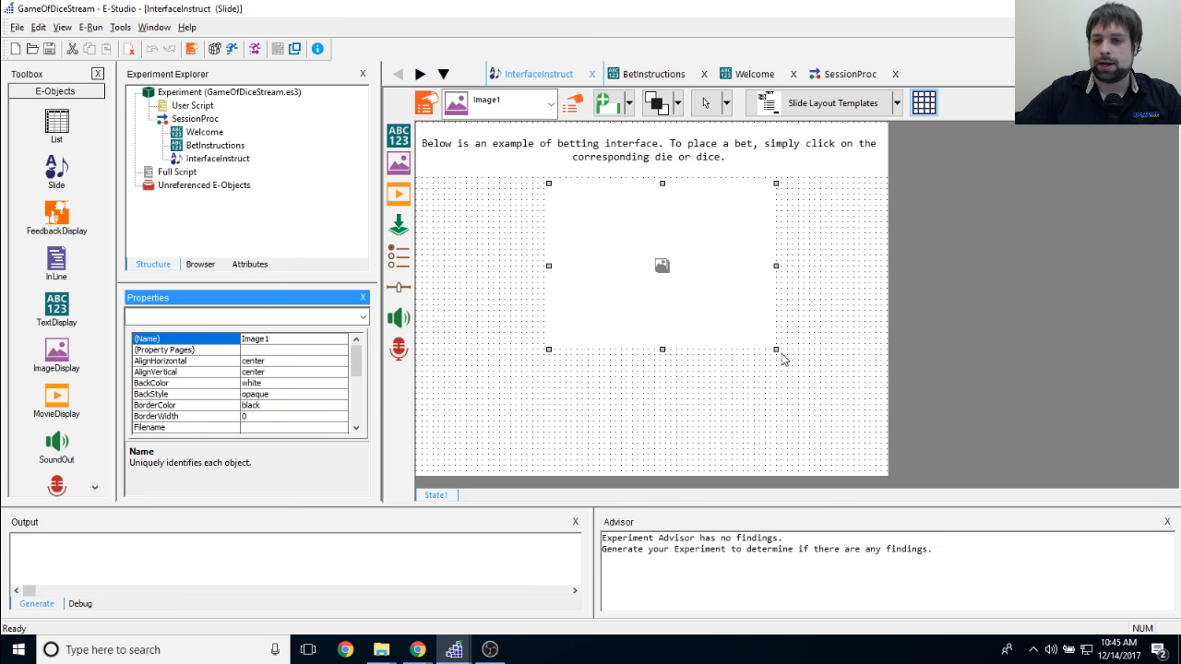
{"action": "left_click_drag", "start_coordinate": [776, 350], "coordinate": [784, 360]}
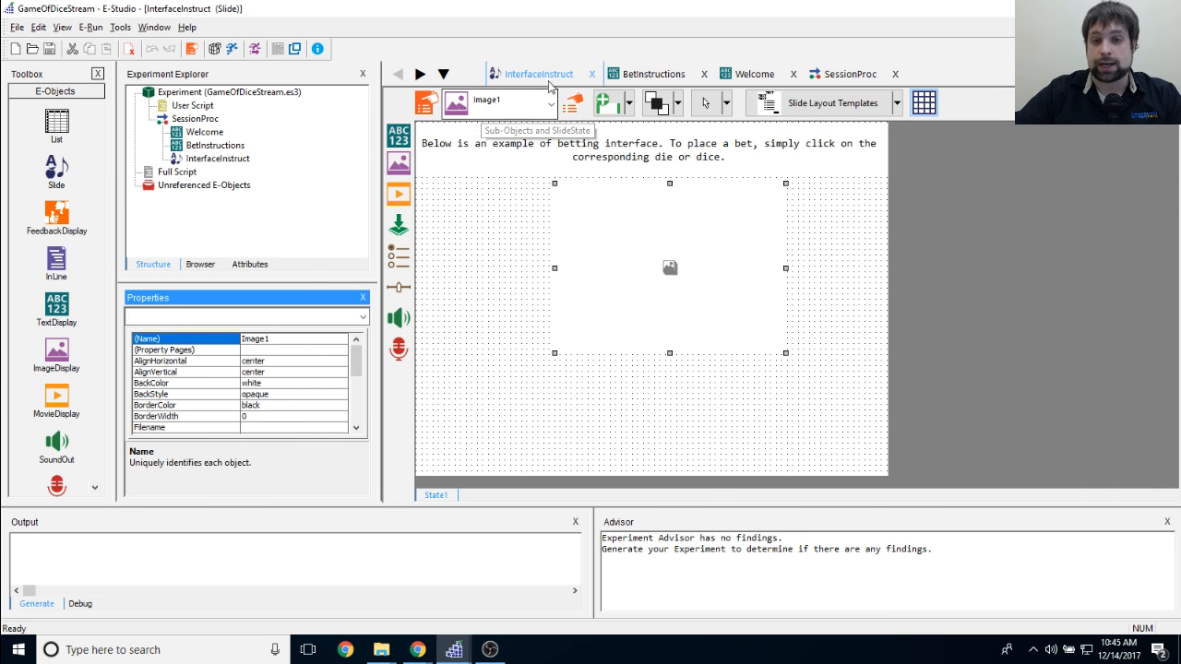
Step: Set the image object's filename to Interface.JPG from the Game of Dice folder and apply it
{"action": "left_click", "coordinate": [572, 103]}
{"action": "left_click_drag", "start_coordinate": [574, 199], "coordinate": [608, 190]}
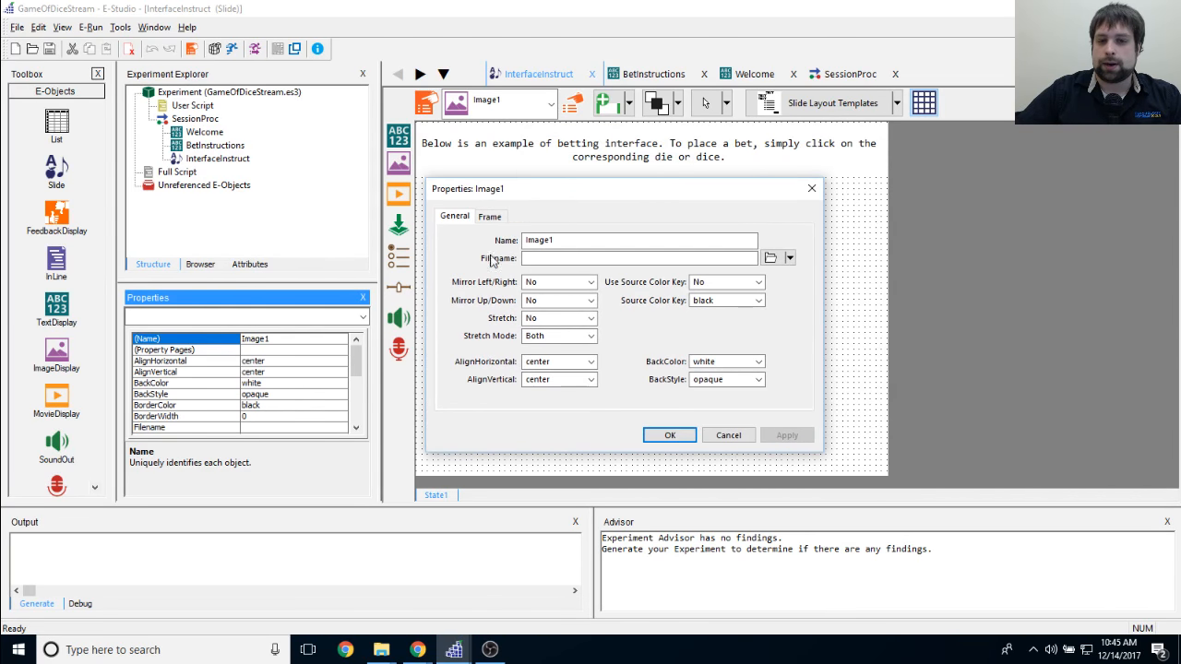
{"action": "left_click", "coordinate": [770, 257]}
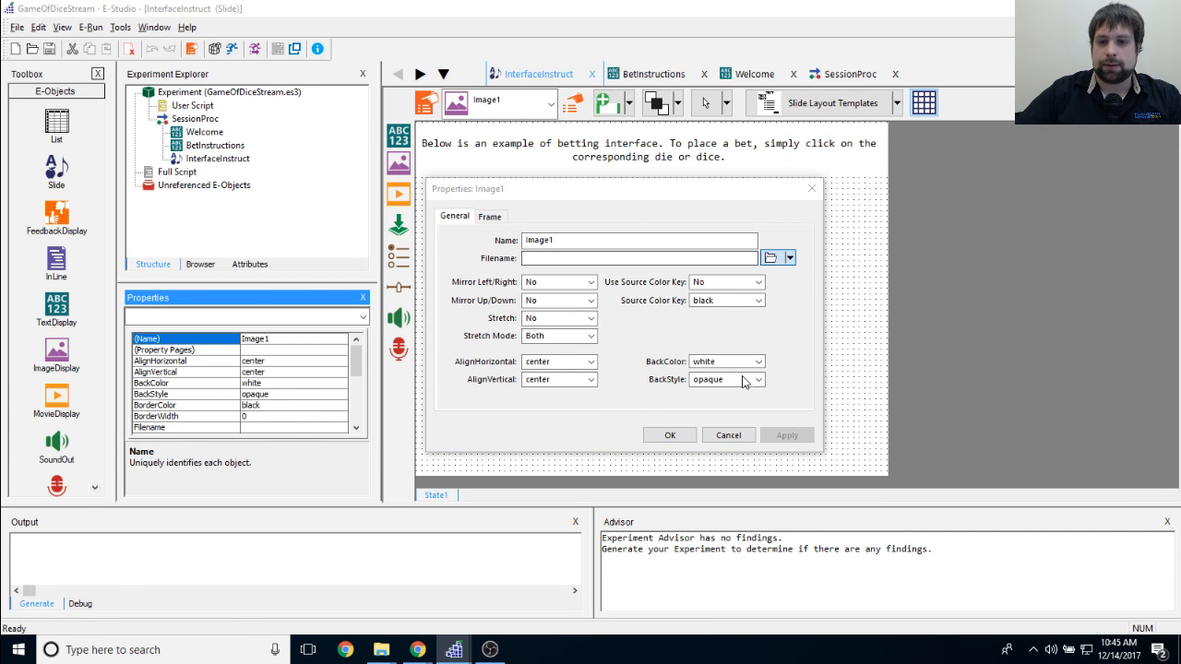
{"action": "left_click_drag", "start_coordinate": [711, 212], "coordinate": [769, 173]}
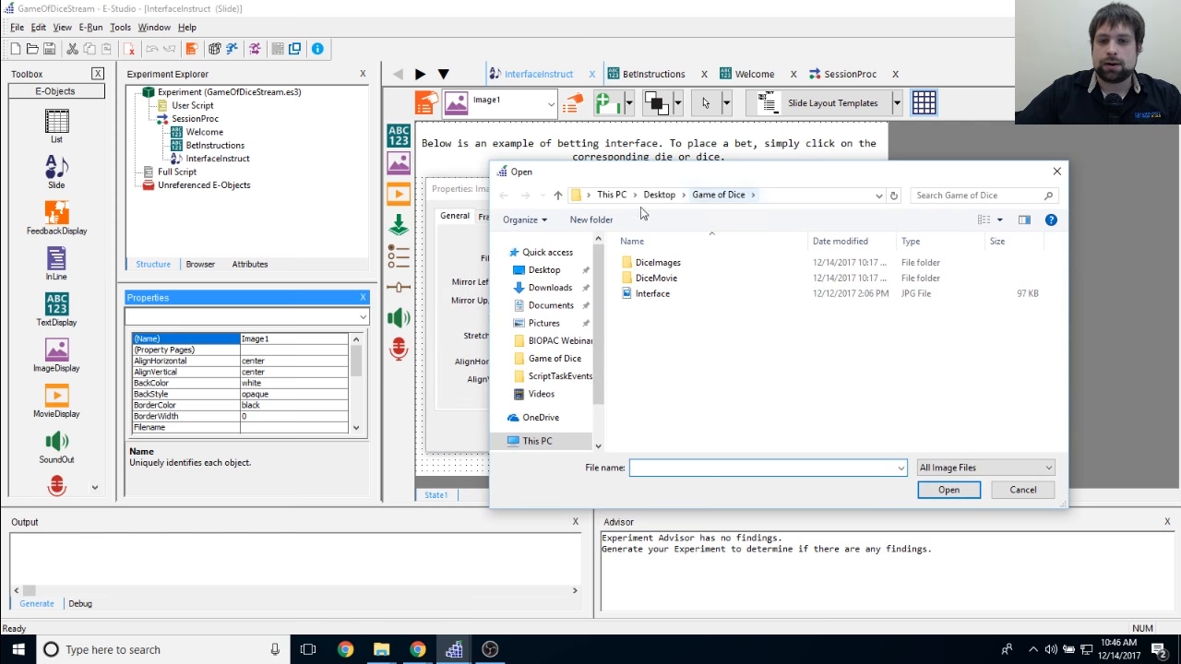
{"action": "double_click", "coordinate": [659, 304]}
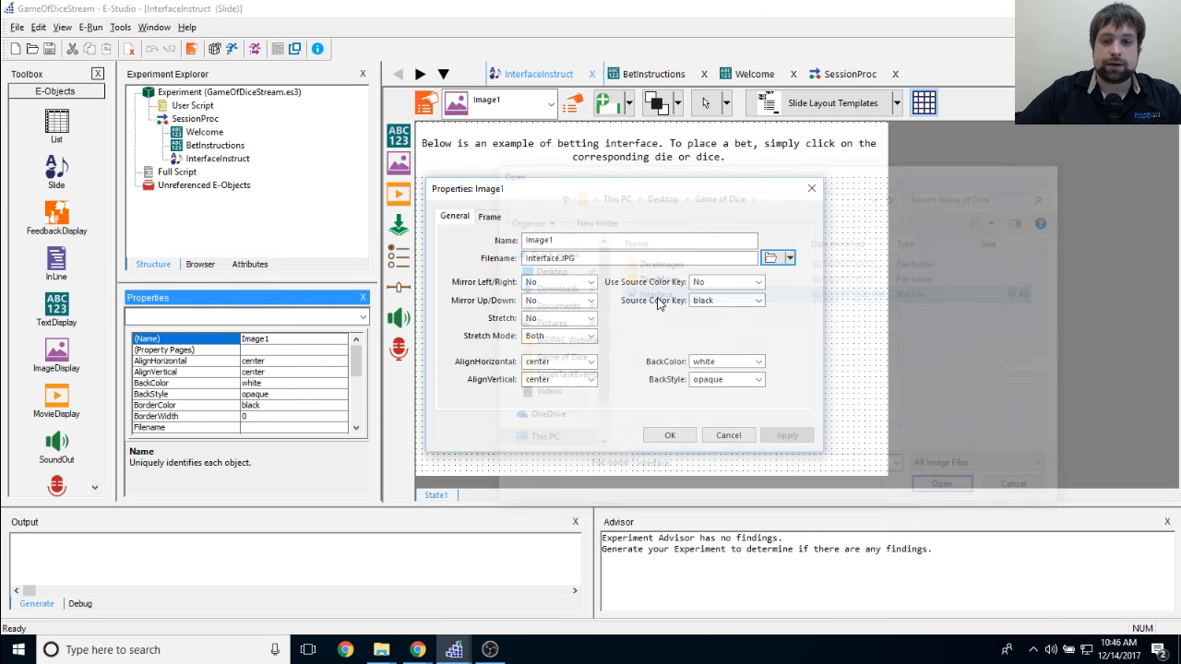
{"action": "left_click", "coordinate": [801, 437]}
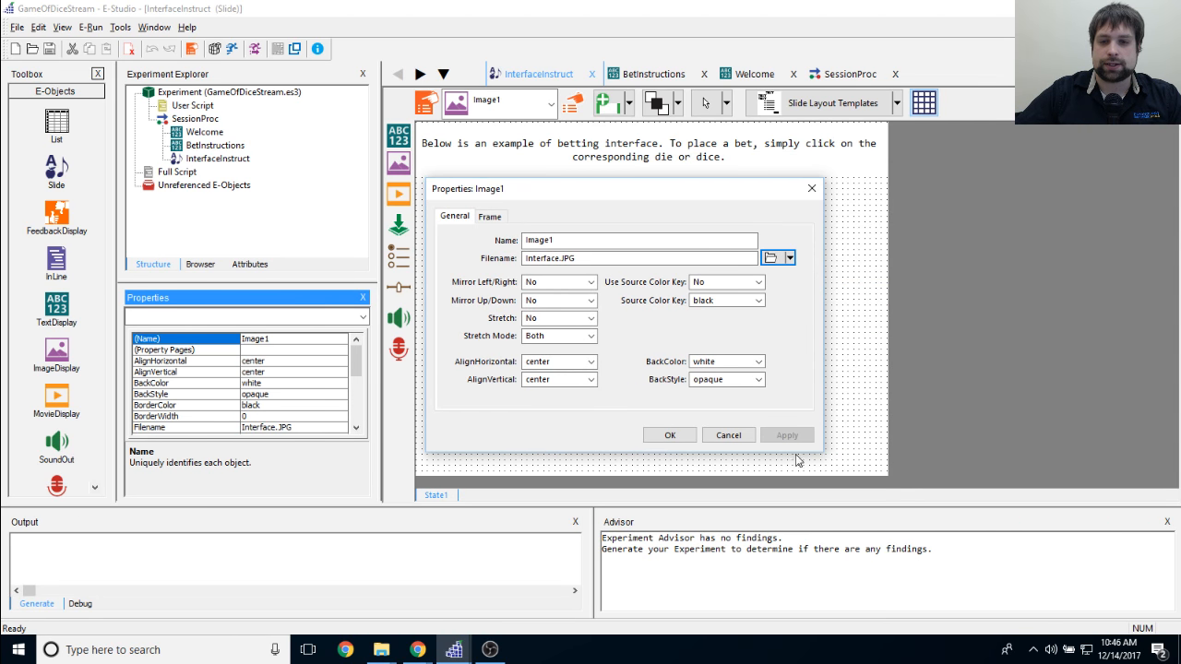
{"action": "left_click_drag", "start_coordinate": [639, 194], "coordinate": [932, 272]}
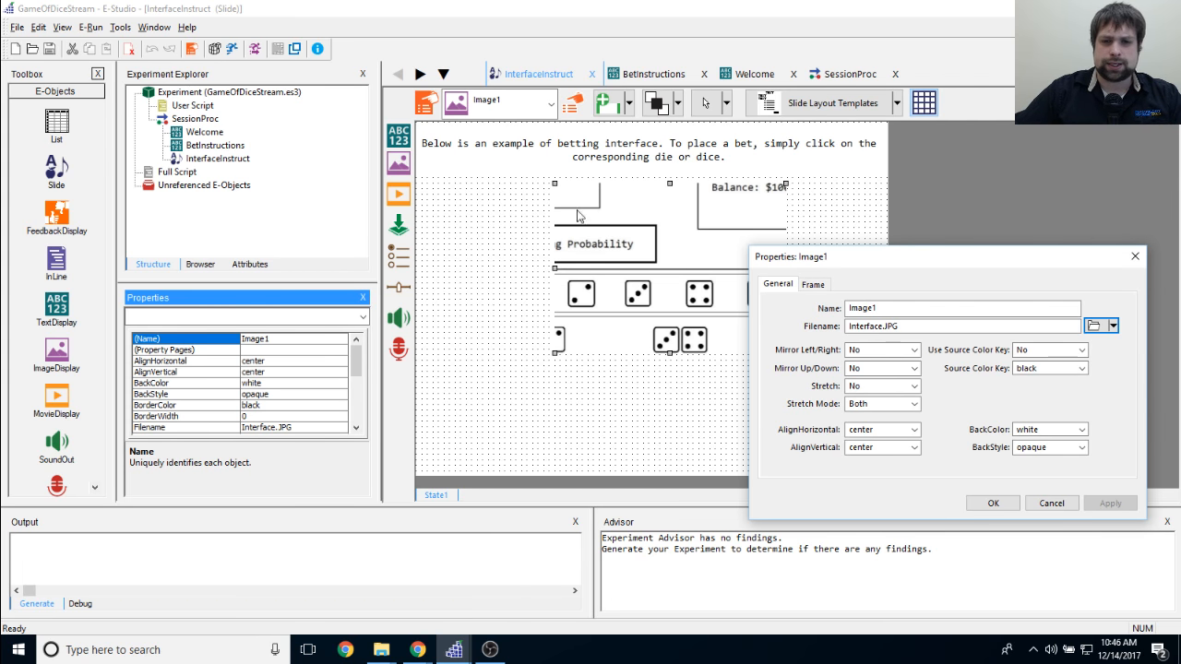
{"action": "left_click", "coordinate": [1134, 255]}
Step: Resize and reposition the interface image so it sits roughly centred beneath the instruction text, leaving space below it
{"action": "left_click_drag", "start_coordinate": [785, 353], "coordinate": [891, 465]}
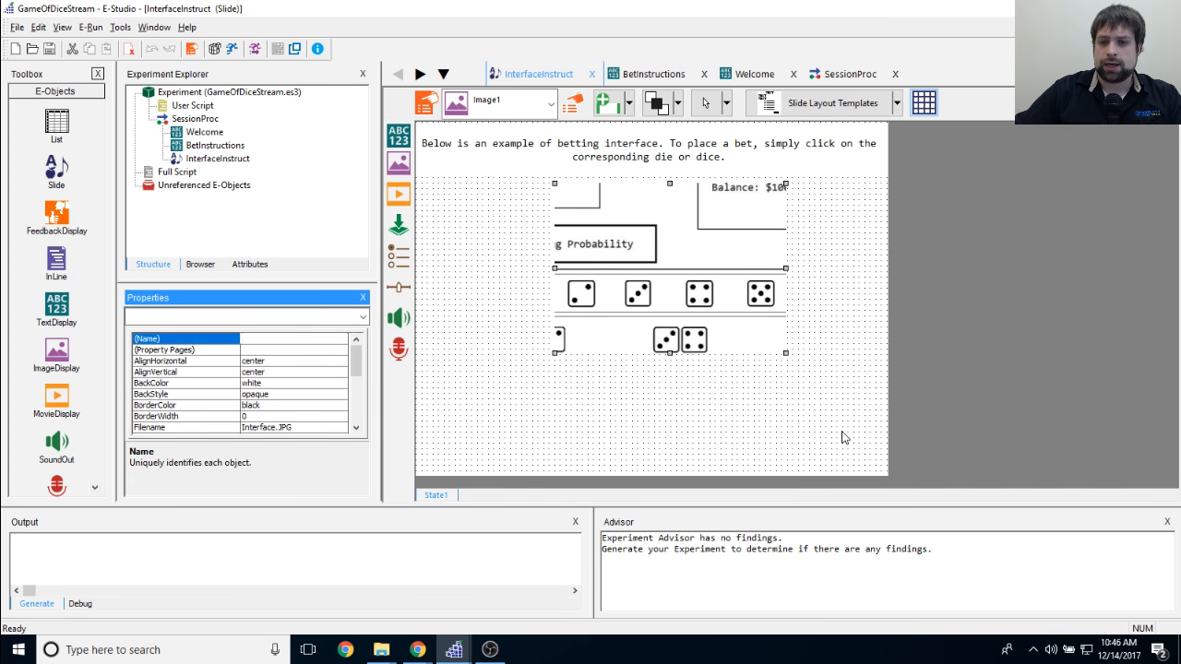
{"action": "left_click_drag", "start_coordinate": [728, 339], "coordinate": [612, 285]}
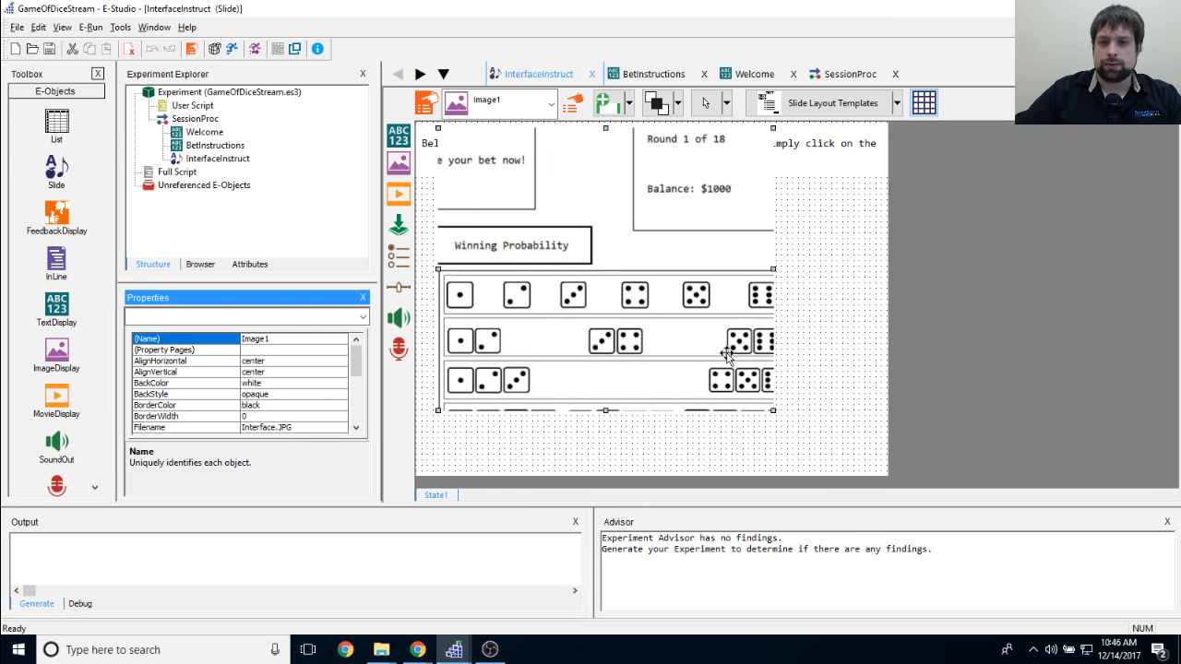
{"action": "left_click_drag", "start_coordinate": [774, 411], "coordinate": [883, 470]}
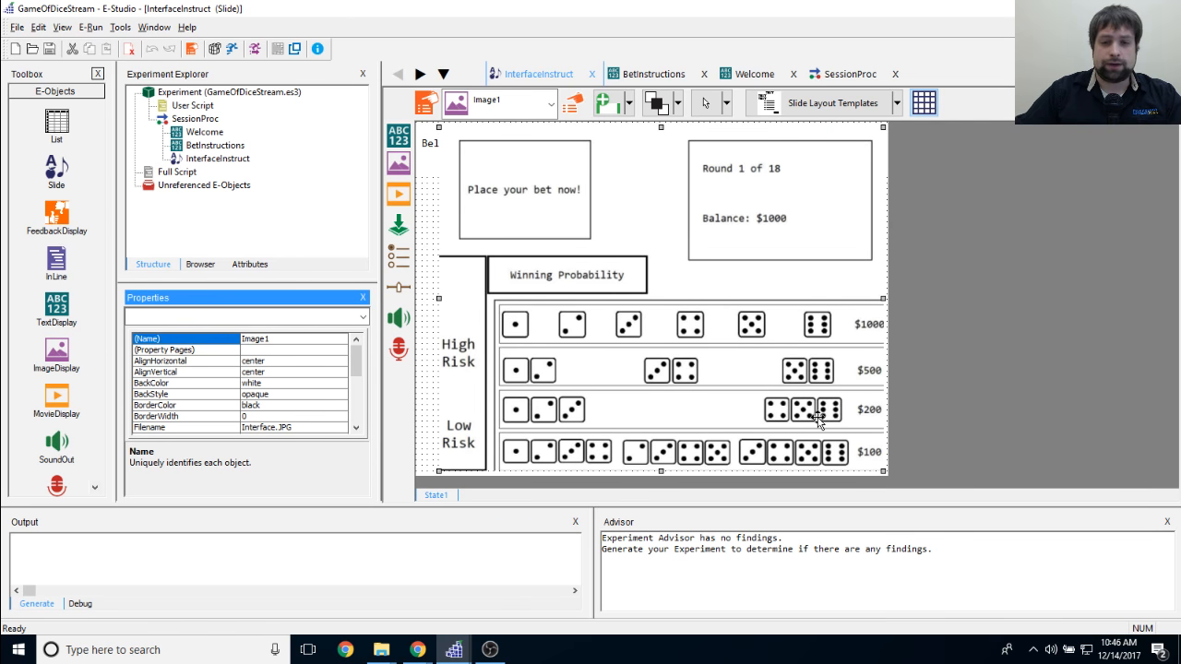
{"action": "left_click_drag", "start_coordinate": [439, 128], "coordinate": [657, 298]}
{"action": "left_click_drag", "start_coordinate": [805, 385], "coordinate": [680, 267]}
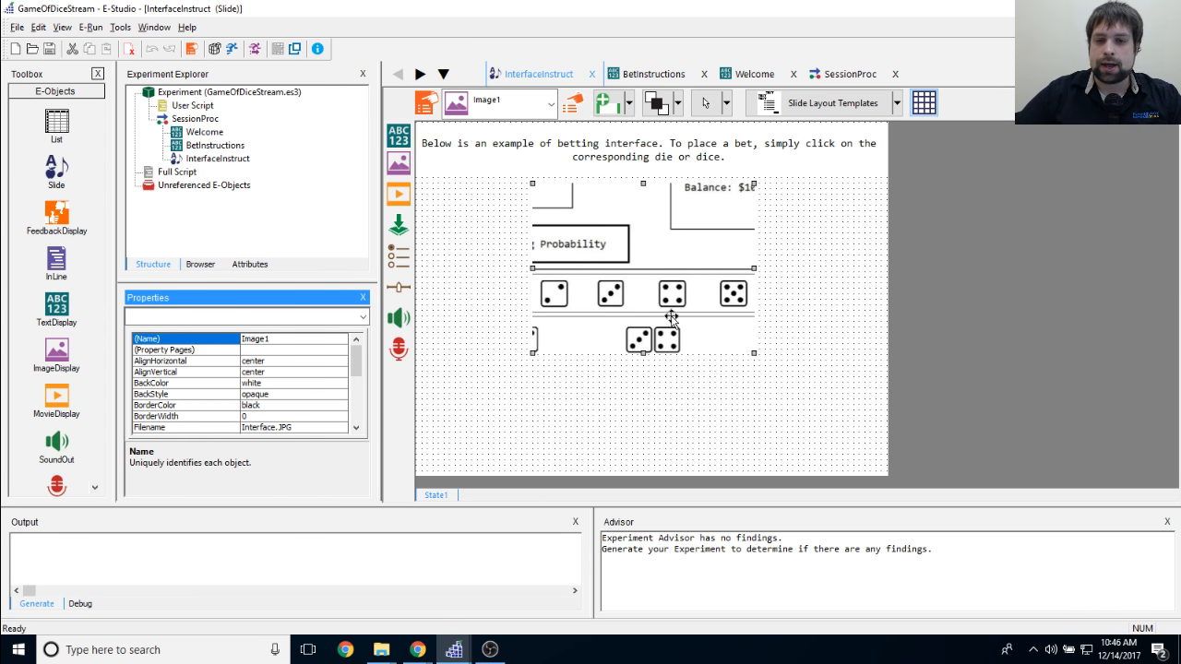
{"action": "left_click_drag", "start_coordinate": [754, 352], "coordinate": [790, 372]}
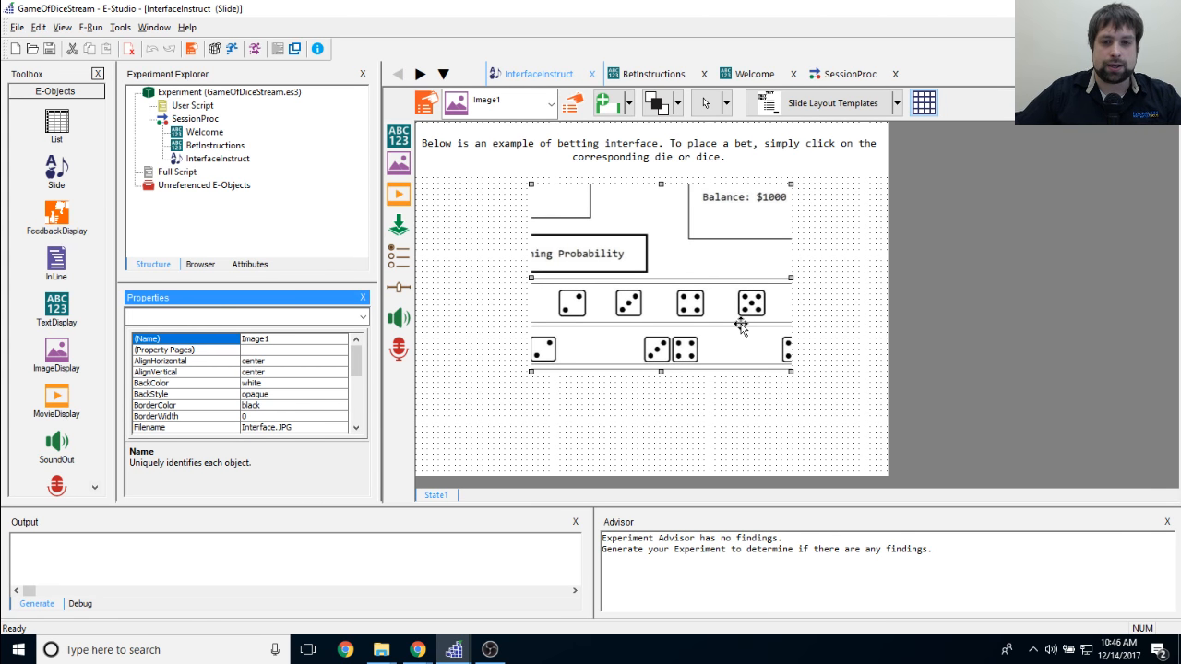
{"action": "left_click_drag", "start_coordinate": [732, 323], "coordinate": [722, 322]}
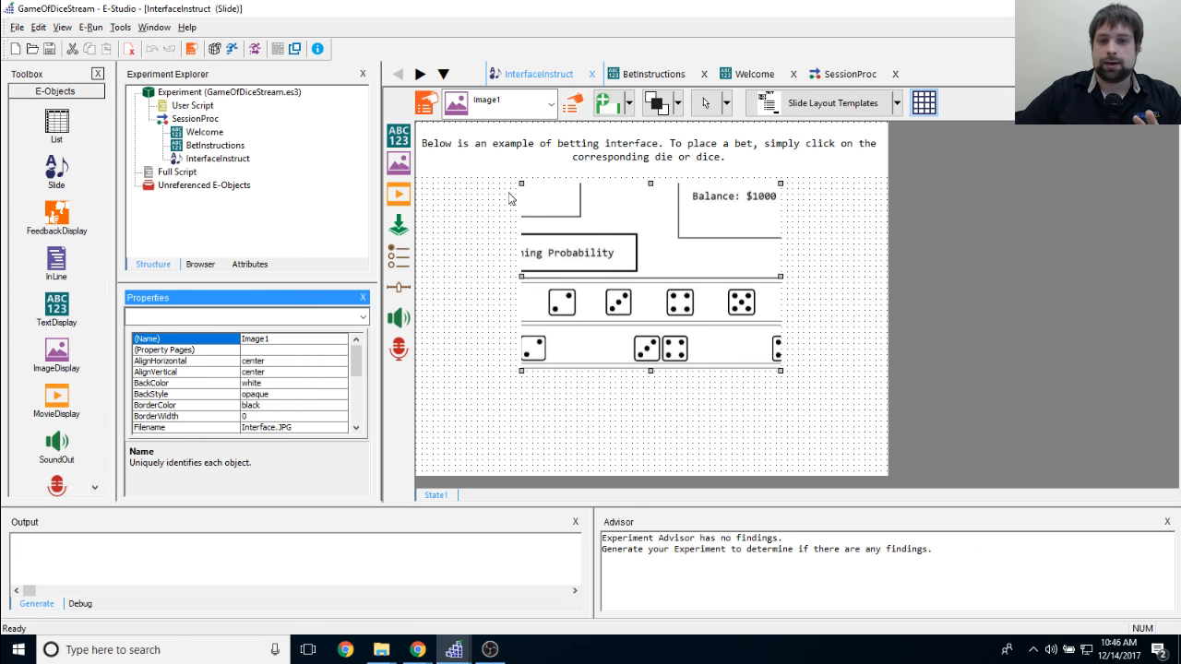
Step: Set the interface image's Stretch property to Yes so the whole picture fits its frame, and deselect the image
{"action": "left_click", "coordinate": [572, 103]}
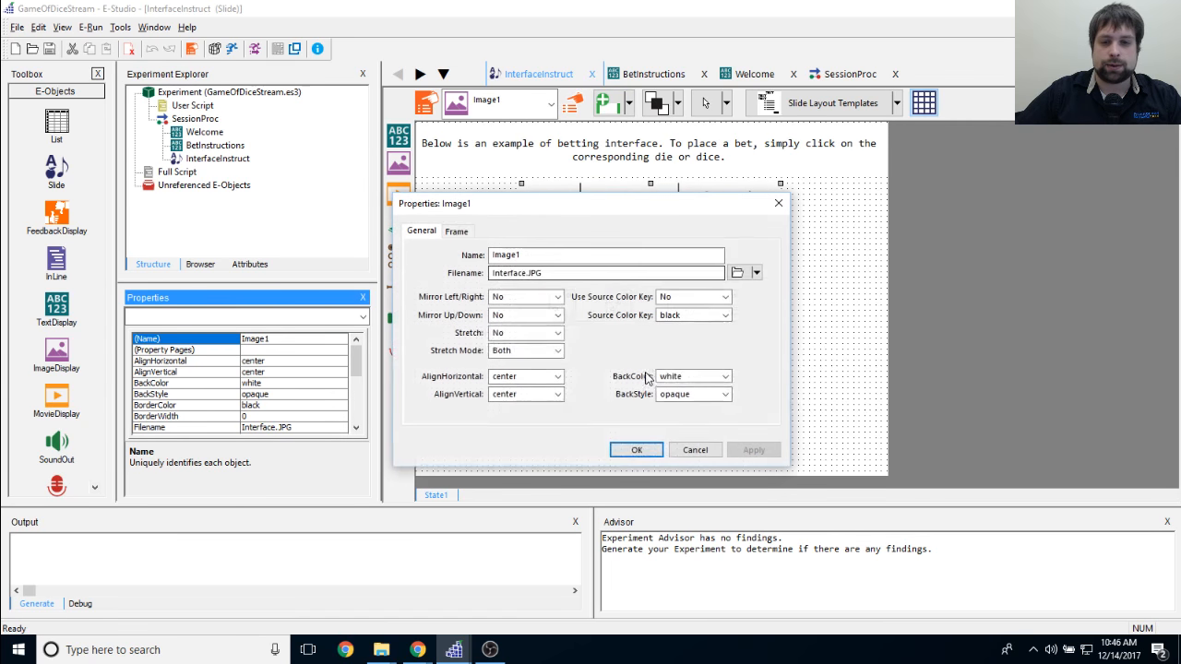
{"action": "left_click", "coordinate": [557, 333]}
{"action": "left_click", "coordinate": [502, 346]}
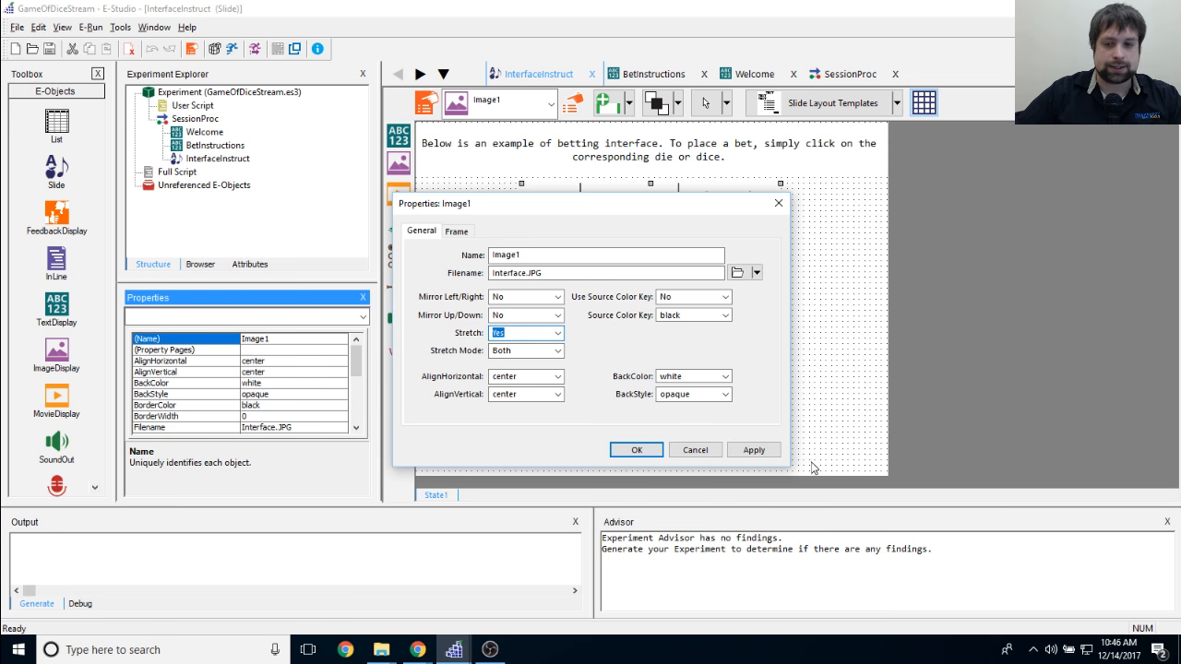
{"action": "left_click", "coordinate": [767, 452]}
{"action": "left_click_drag", "start_coordinate": [591, 205], "coordinate": [951, 351]}
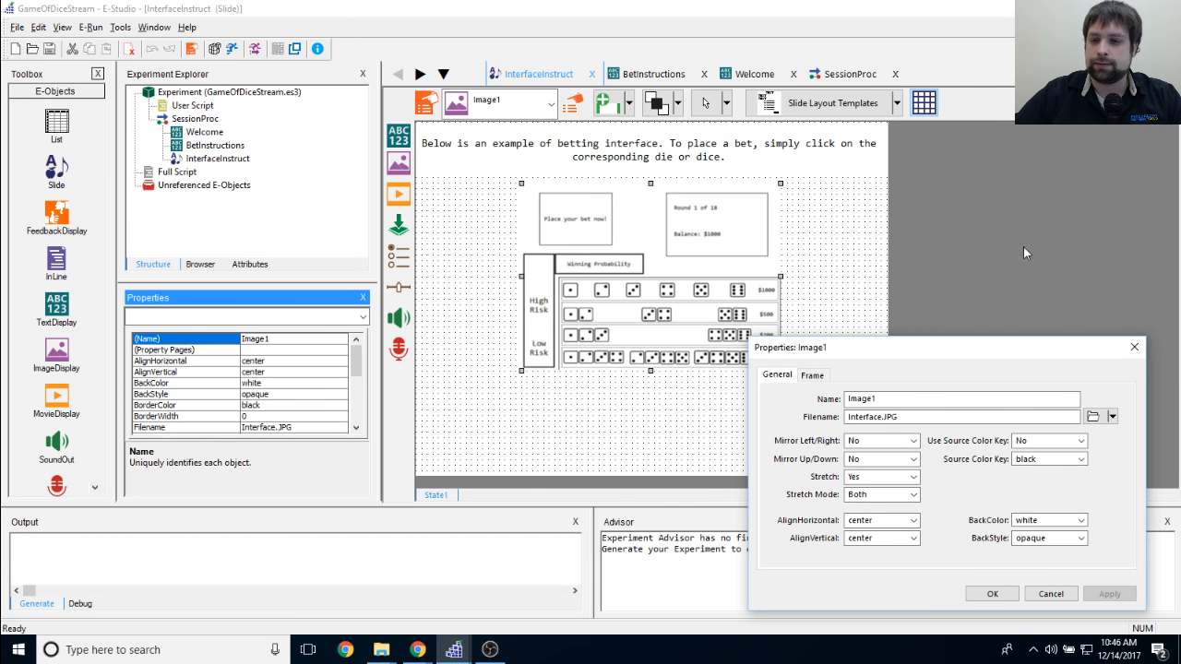
{"action": "left_click_drag", "start_coordinate": [913, 347], "coordinate": [945, 181]}
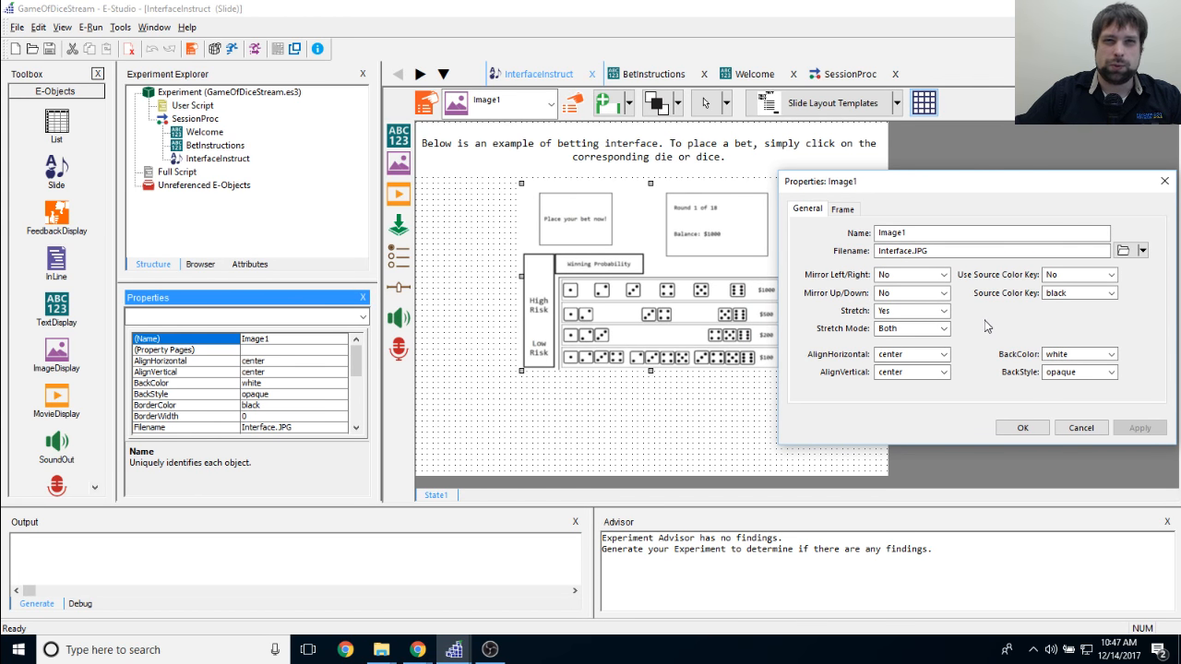
{"action": "left_click_drag", "start_coordinate": [995, 178], "coordinate": [876, 184]}
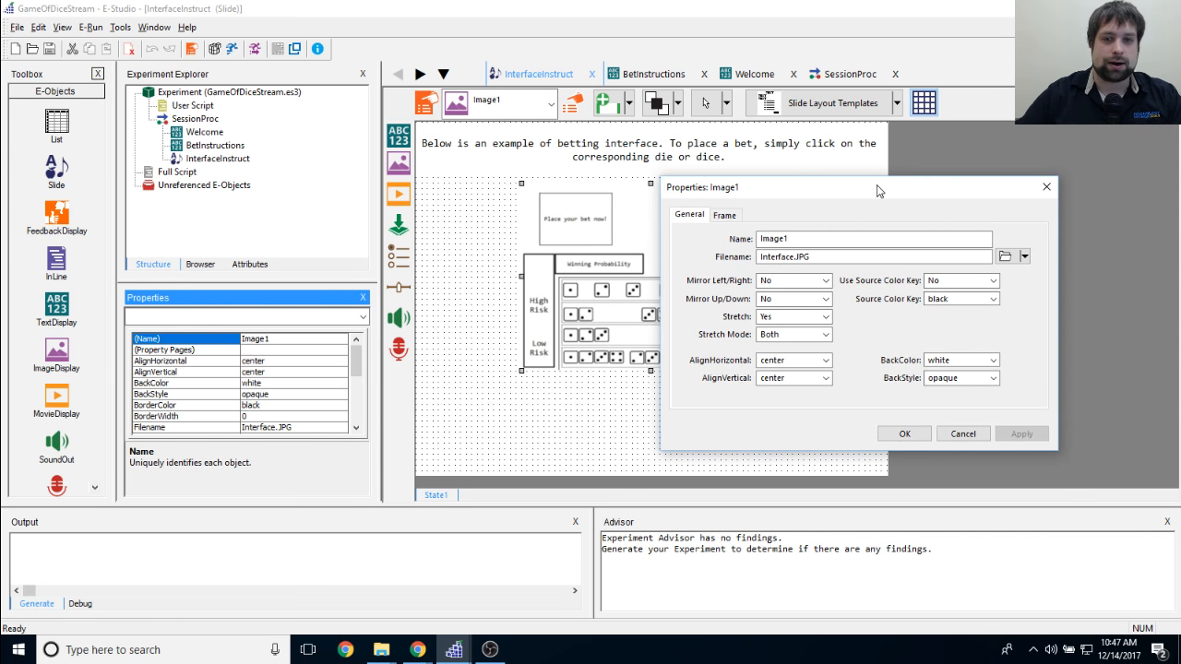
{"action": "left_click_drag", "start_coordinate": [878, 191], "coordinate": [897, 158]}
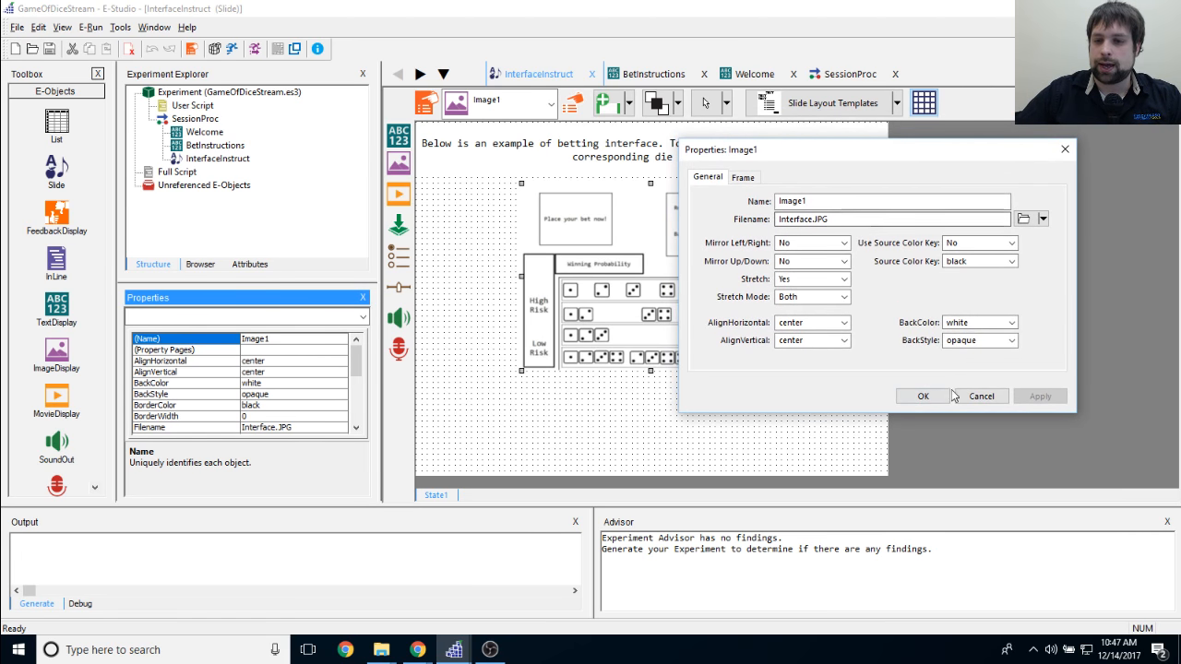
{"action": "left_click", "coordinate": [922, 397]}
{"action": "left_click", "coordinate": [738, 417]}
{"action": "left_click", "coordinate": [619, 244]}
{"action": "left_click", "coordinate": [634, 435]}
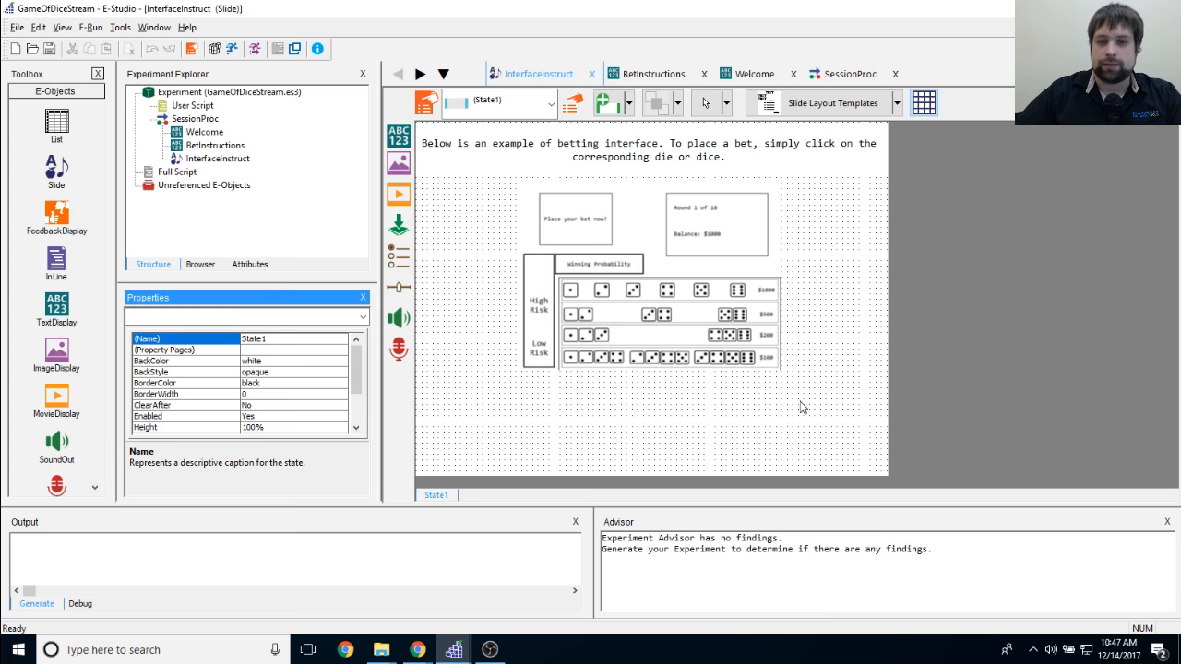
Step: Add a second text object to the slide and shape it into a wide, short box directly beneath the interface image
{"action": "left_click", "coordinate": [403, 134]}
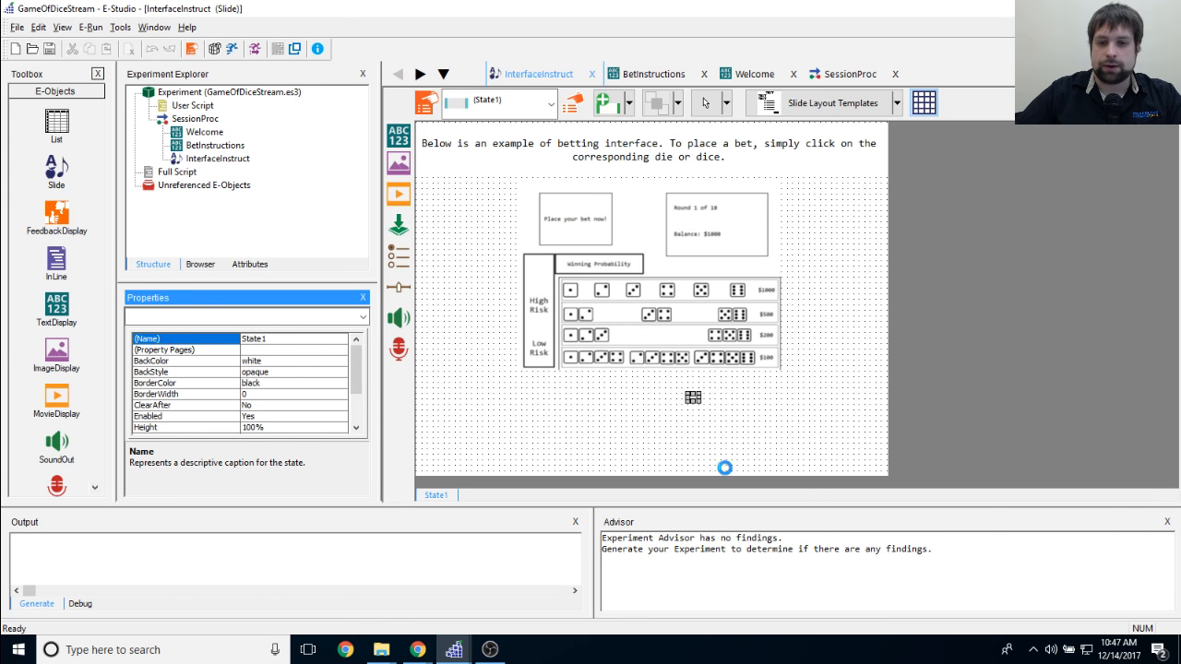
{"action": "left_click", "coordinate": [693, 398]}
{"action": "left_click_drag", "start_coordinate": [716, 410], "coordinate": [680, 356]}
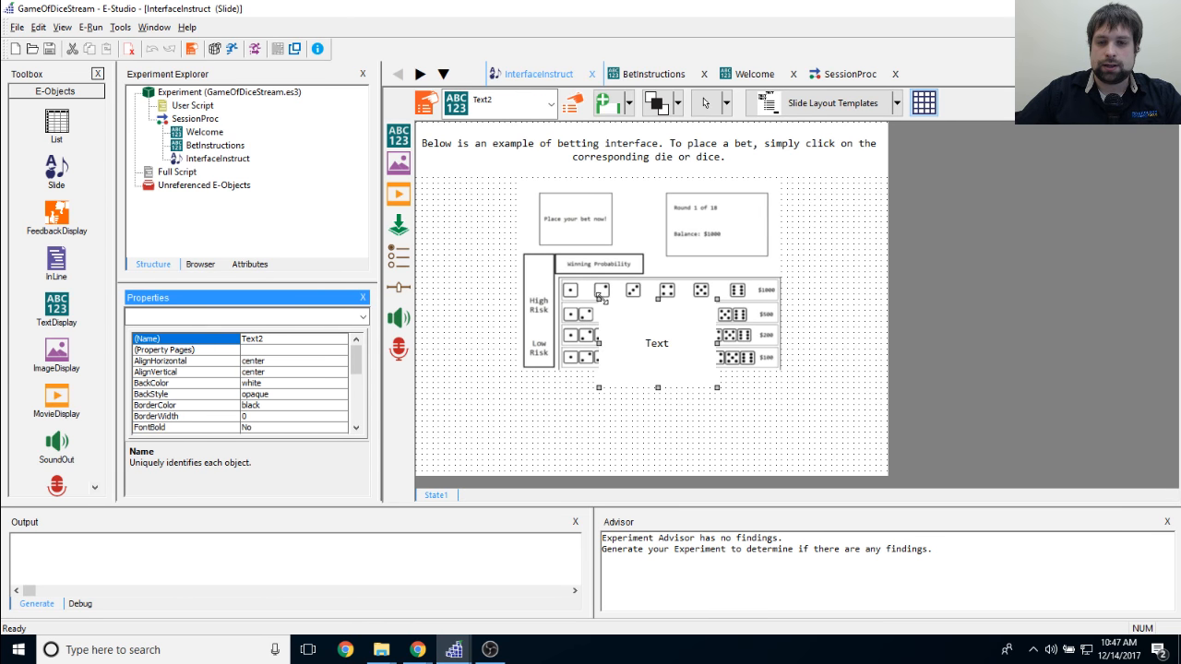
{"action": "left_click_drag", "start_coordinate": [542, 319], "coordinate": [473, 365]}
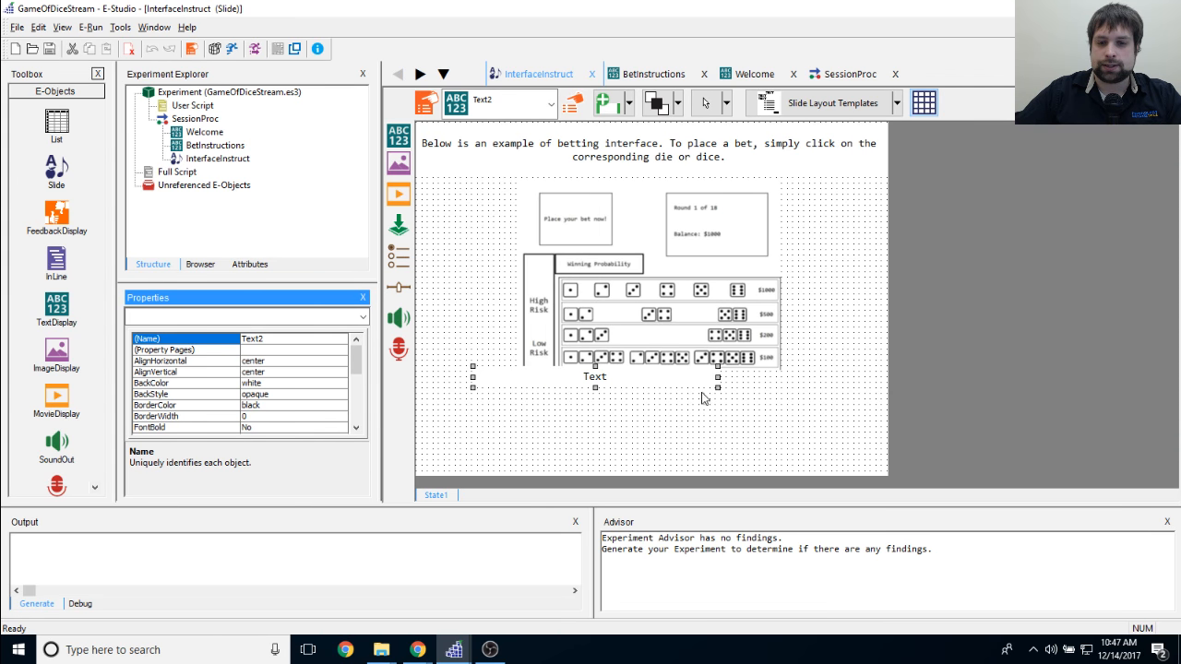
{"action": "left_click_drag", "start_coordinate": [753, 398], "coordinate": [831, 428]}
Step: Replace the lower text box's placeholder with "Remember, all bets are final, so choose carefully."
{"action": "double_click", "coordinate": [643, 395]}
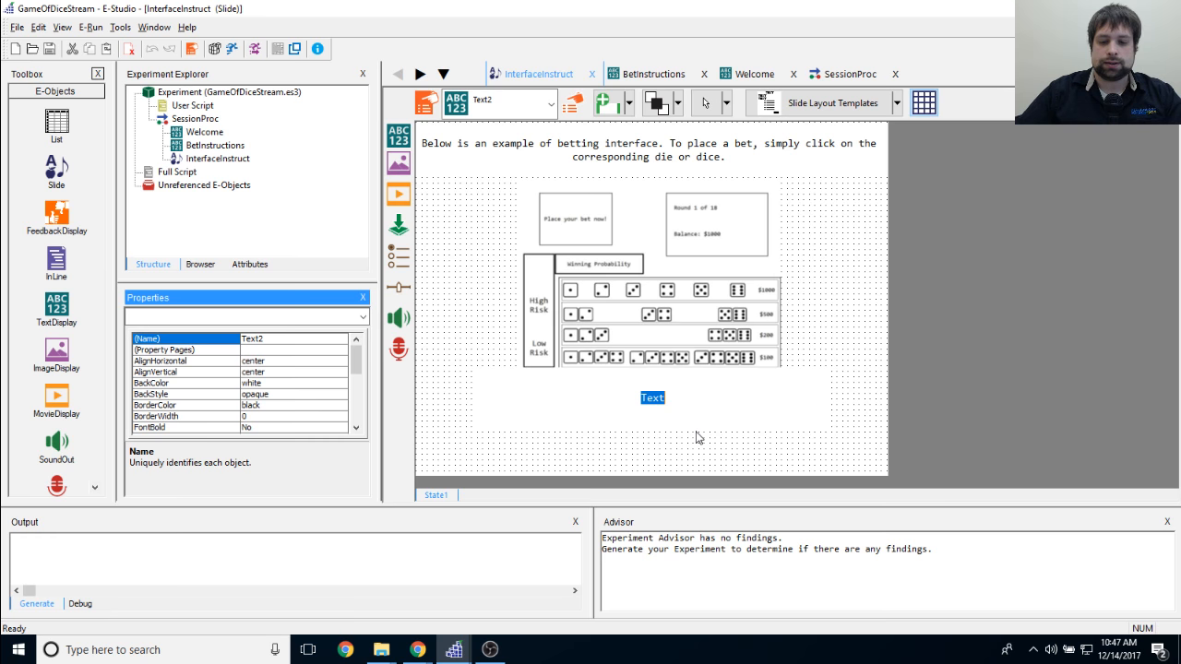
{"action": "type", "text": "Remember, "}
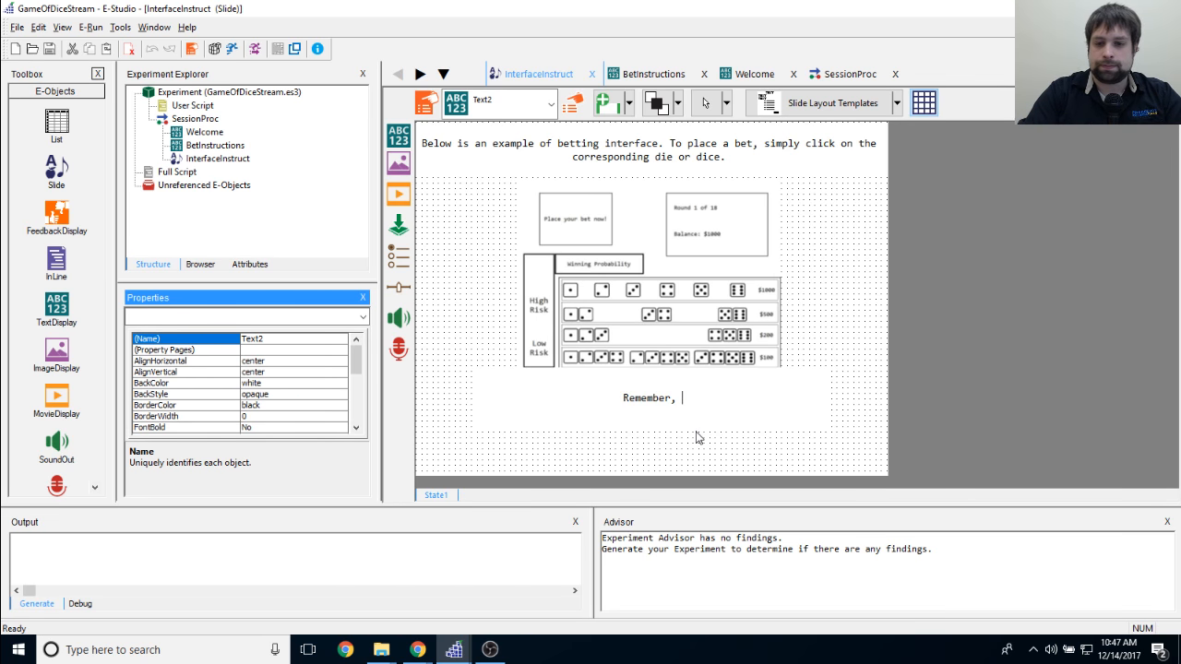
{"action": "type", "text": "all bets"}
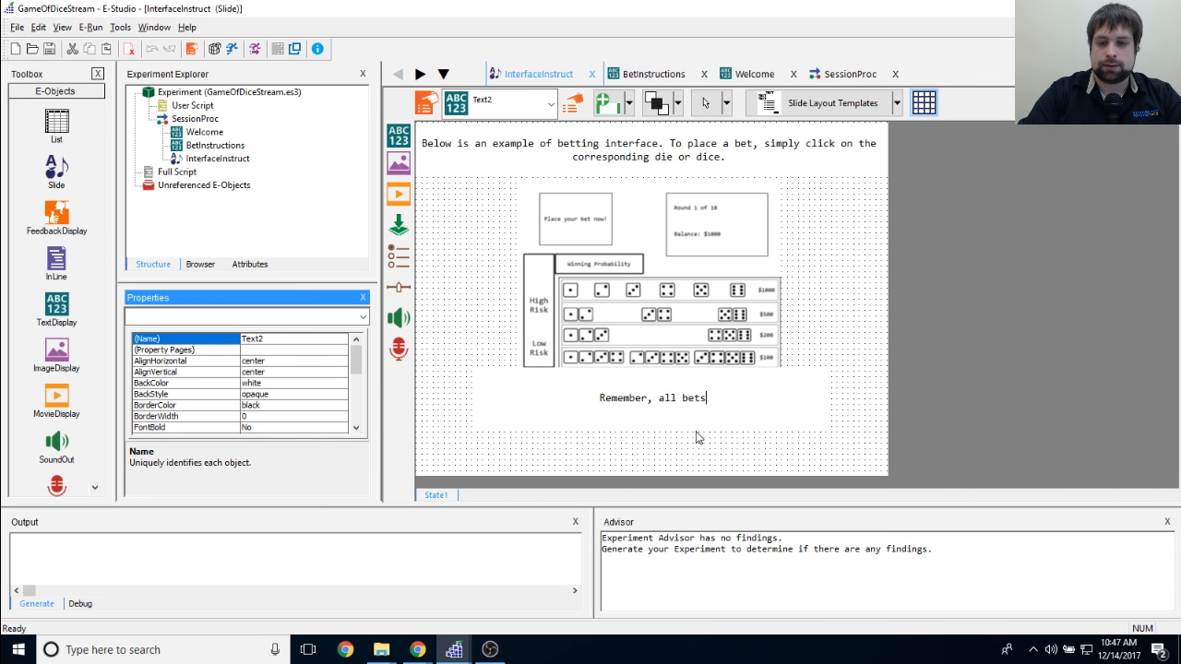
{"action": "key", "text": "BackSpace"}
{"action": "key", "text": "BackSpace"}
{"action": "key", "text": "BackSpace"}
{"action": "key", "text": "BackSpace"}
{"action": "key", "text": "BackSpace"}
{"action": "key", "text": "BackSpace"}
{"action": "key", "text": "BackSpace"}
{"action": "key", "text": "BackSpace"}
{"action": "key", "text": "BackSpace"}
{"action": "key", "text": "BackSpace"}
{"action": "key", "text": "BackSpace"}
{"action": "key", "text": "BackSpace"}
{"action": "key", "text": "BackSpace"}
{"action": "key", "text": "BackSpace"}
{"action": "key", "text": "BackSpace"}
{"action": "key", "text": "BackSpace"}
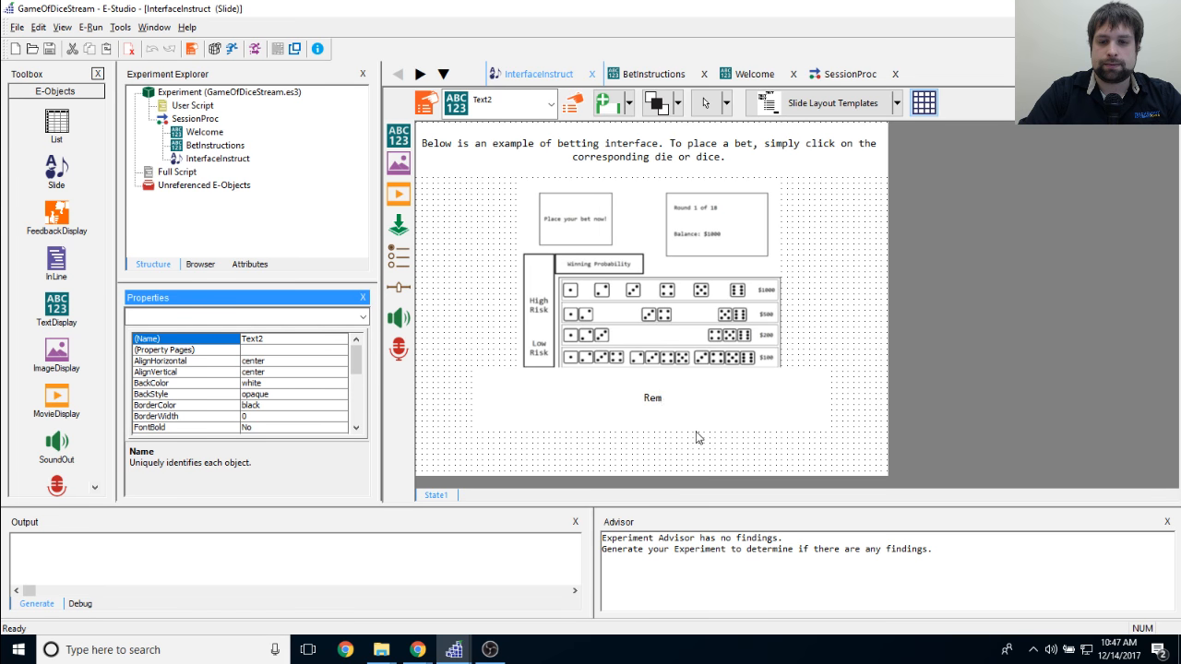
{"action": "type", "text": "ember, all bets "}
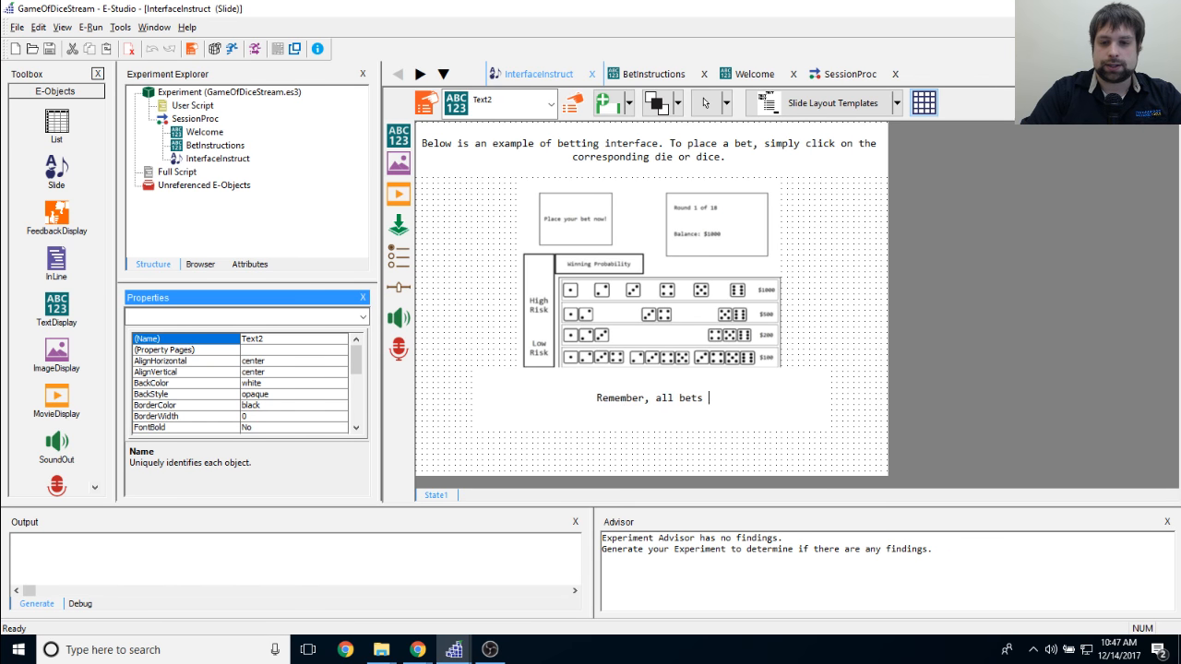
{"action": "type", "text": "are final, "}
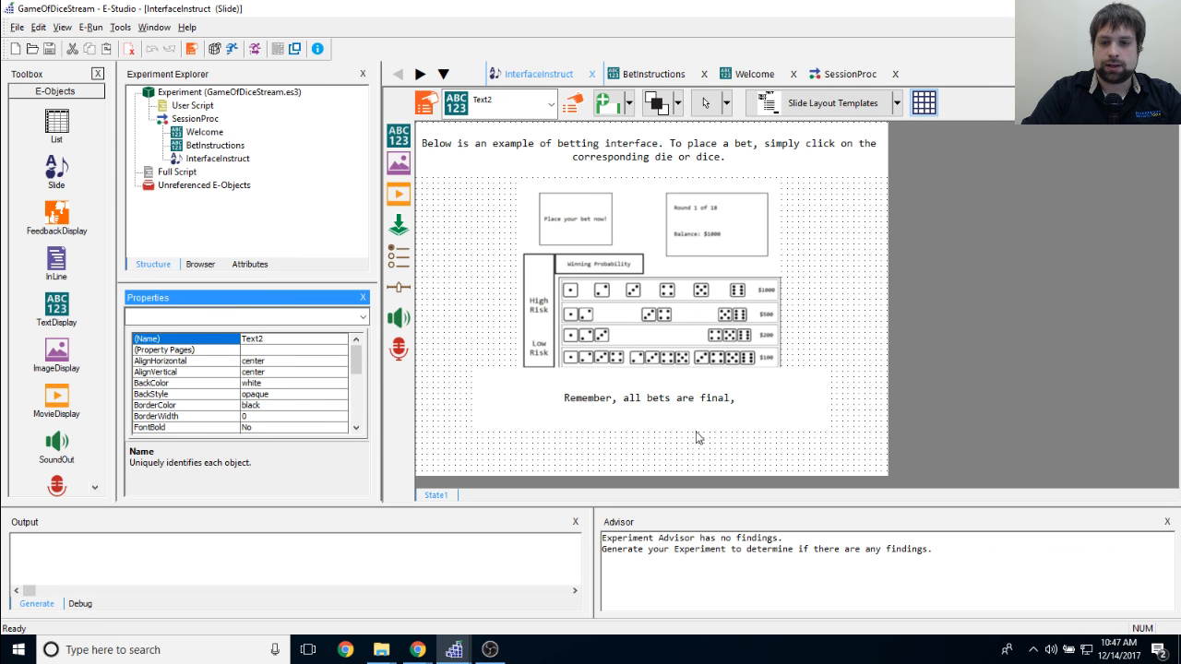
{"action": "type", "text": "so choos"}
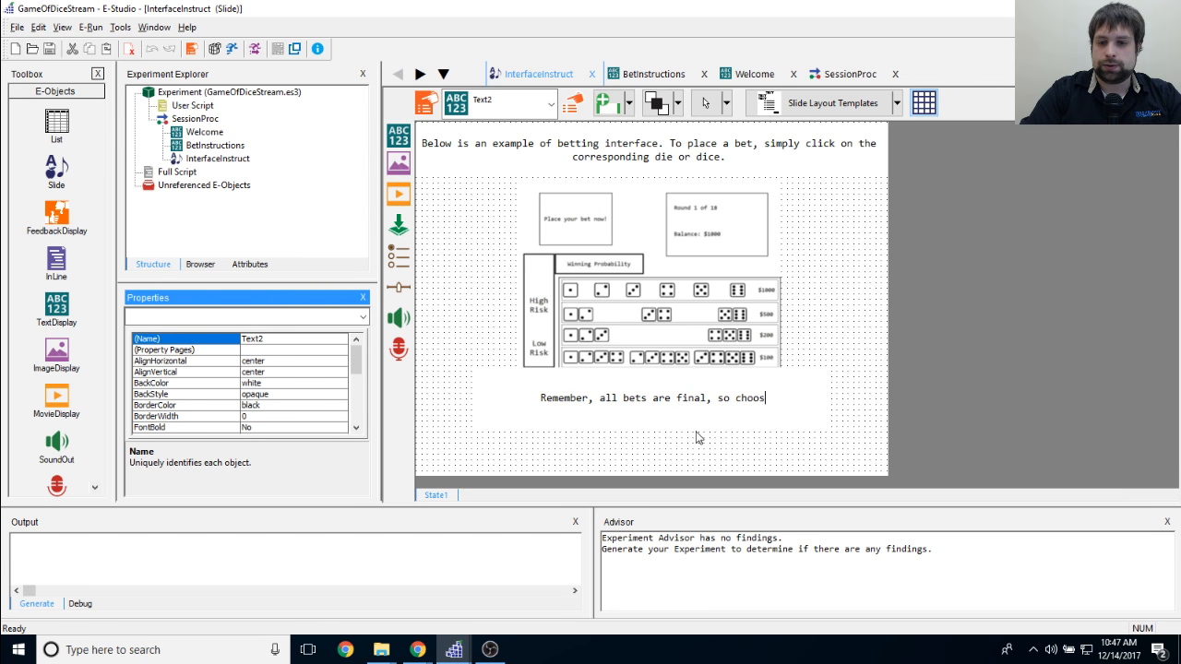
{"action": "type", "text": "e carefull"}
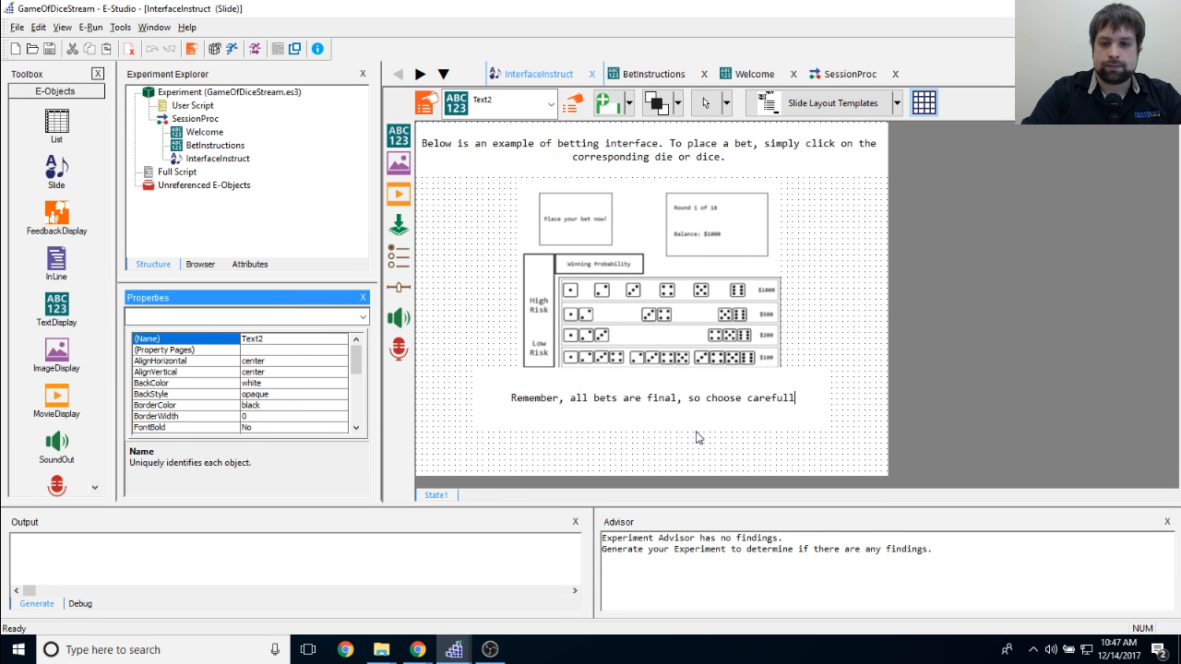
{"action": "type", "text": "y."}
{"action": "key", "text": "BackSpace"}
Step: Add "Press NEXT to begin" below the reminder sentence, separated by a blank line, and finish editing the text
{"action": "key", "text": "Return"}
{"action": "key", "text": "Return"}
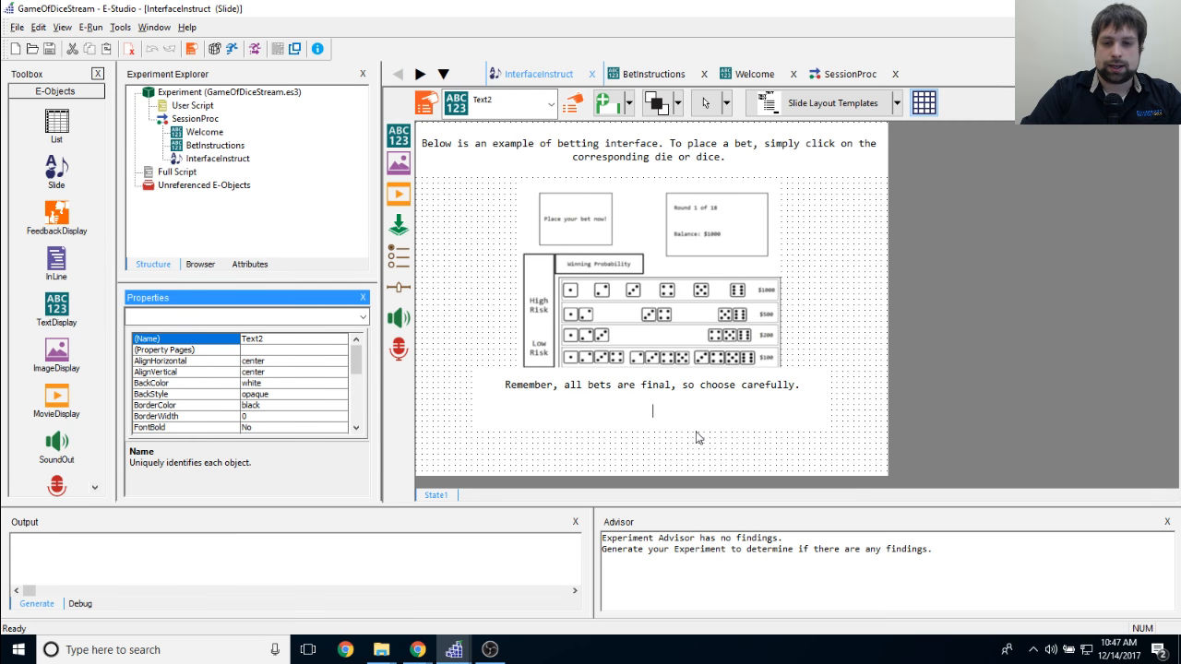
{"action": "type", "text": "Press NE"}
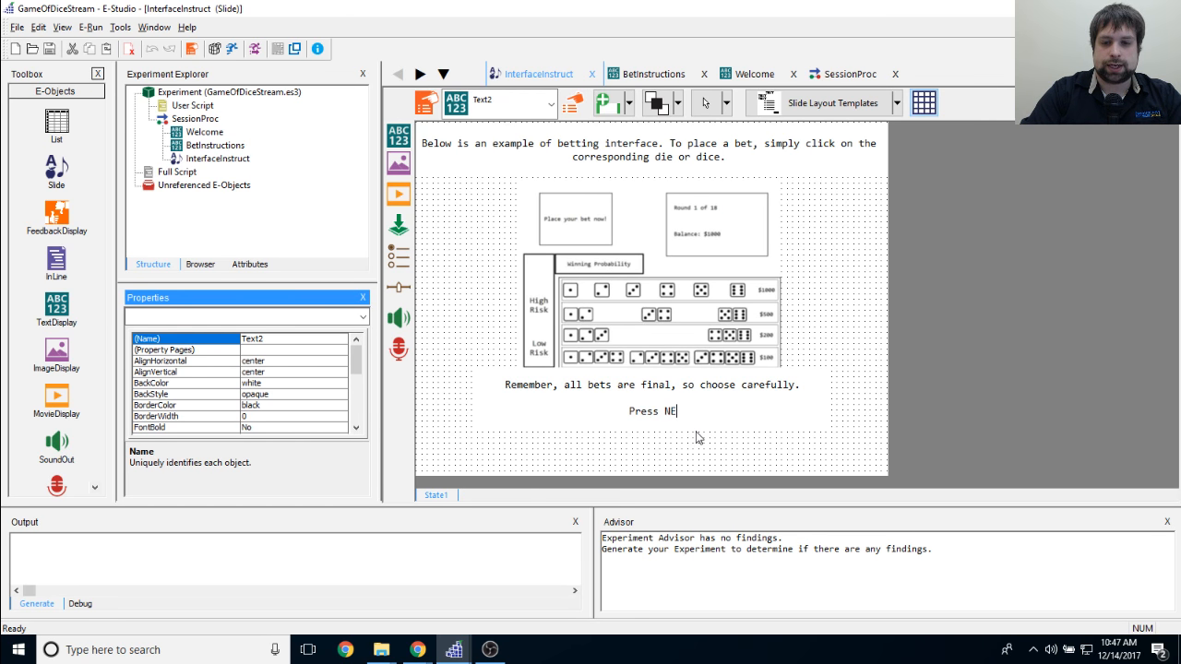
{"action": "type", "text": "XT to bein"}
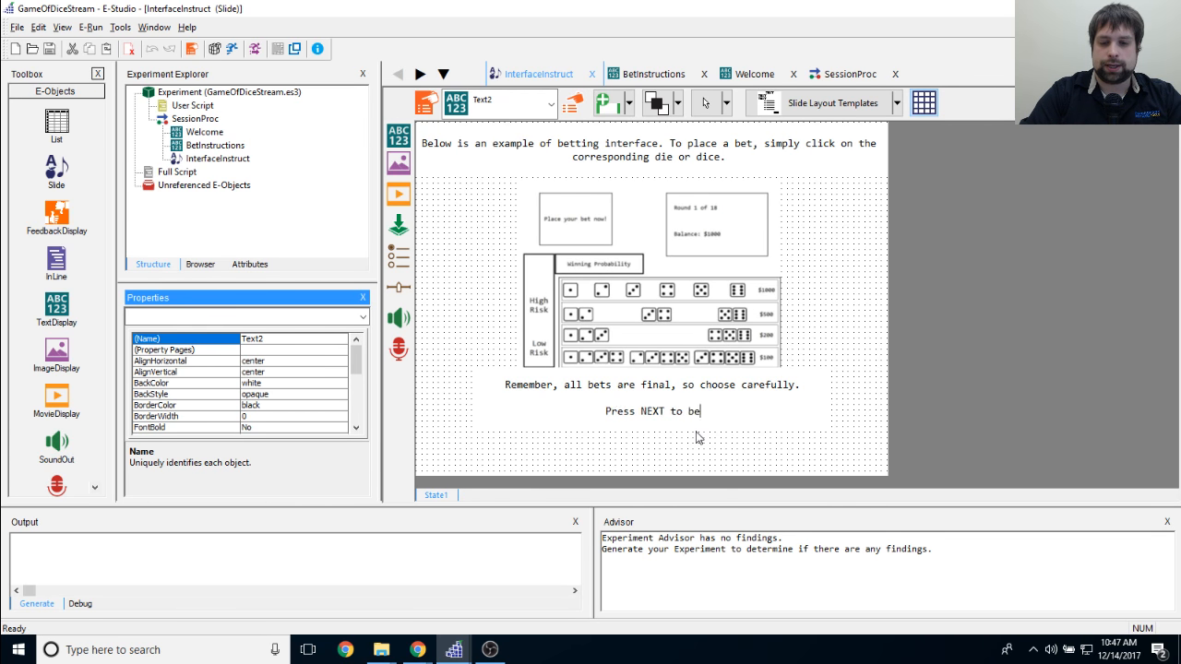
{"action": "key", "text": "BackSpace"}
{"action": "key", "text": "BackSpace"}
{"action": "type", "text": "gin"}
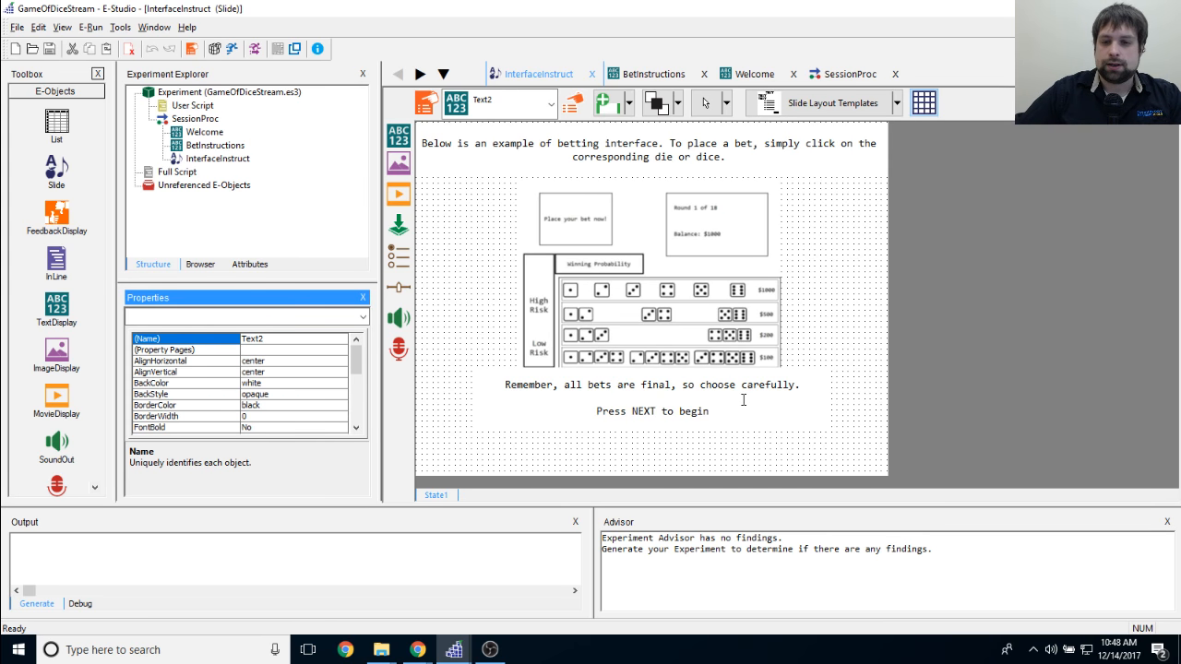
{"action": "key", "text": "BackSpace"}
{"action": "key", "text": "Escape"}
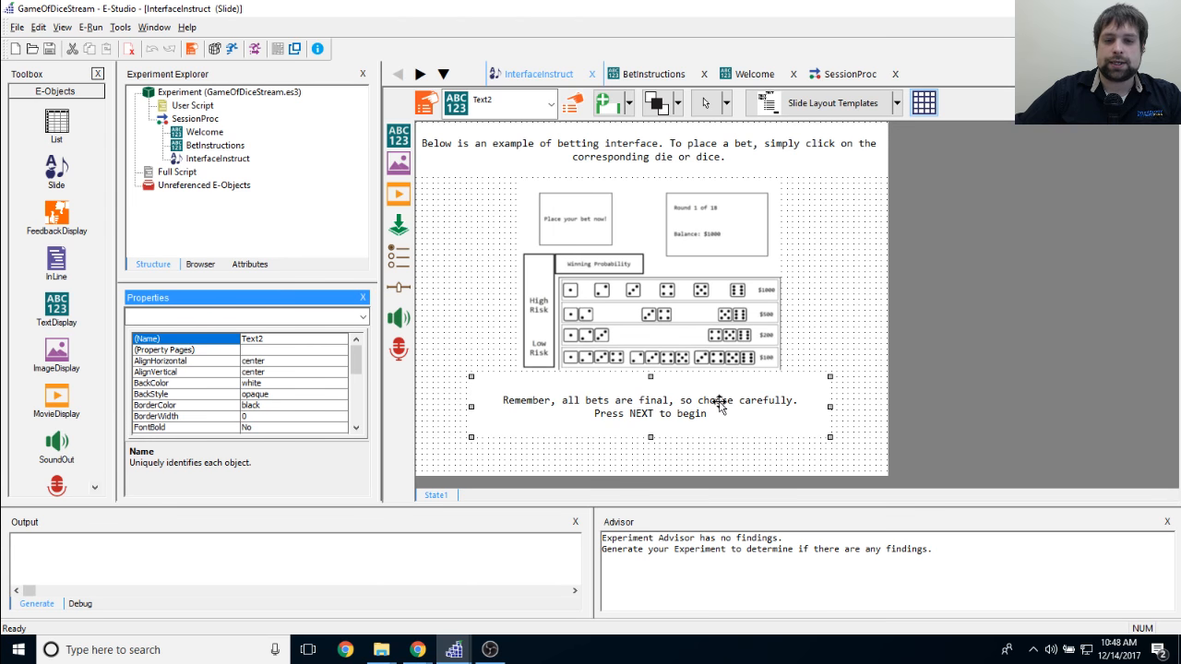
Step: Insert an extra blank line between the reminder sentence and "Press NEXT to begin" and deselect the text object
{"action": "left_click", "coordinate": [844, 340]}
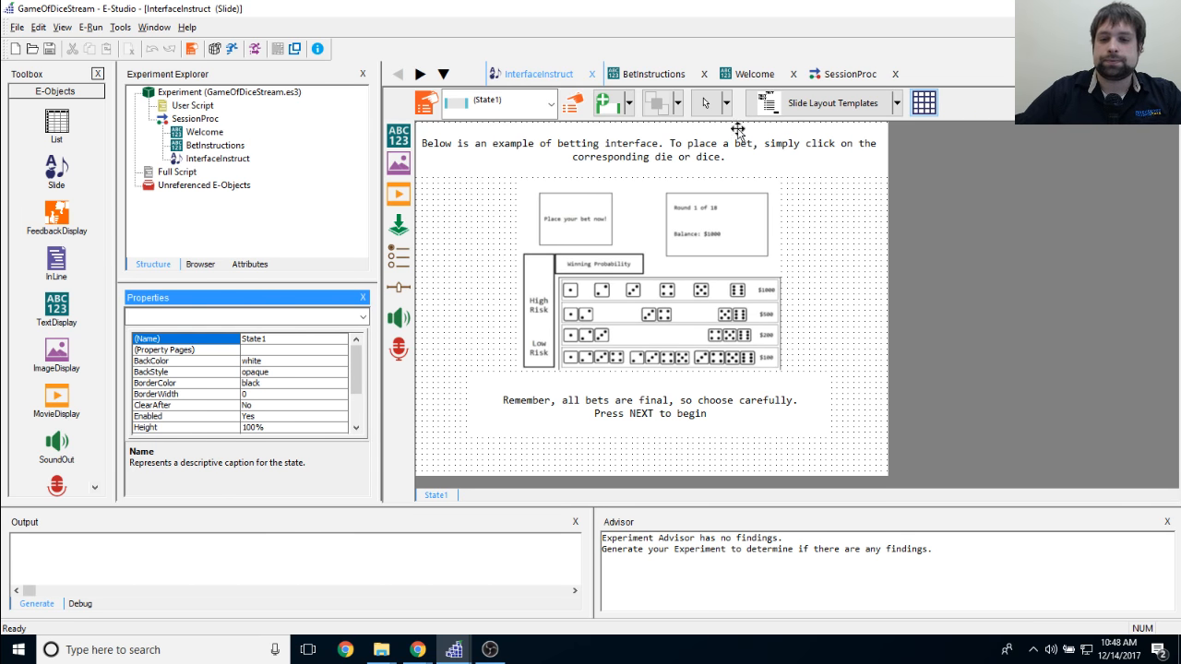
{"action": "left_click", "coordinate": [738, 397]}
{"action": "left_click", "coordinate": [739, 406]}
{"action": "left_click", "coordinate": [689, 406]}
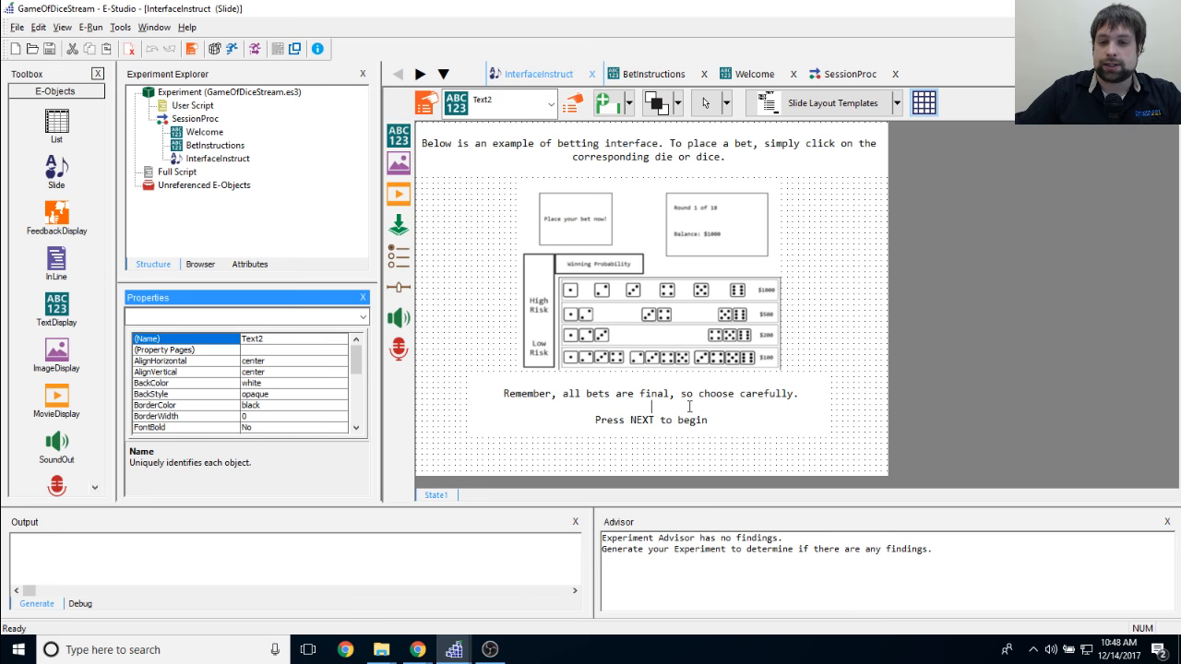
{"action": "key", "text": "Return"}
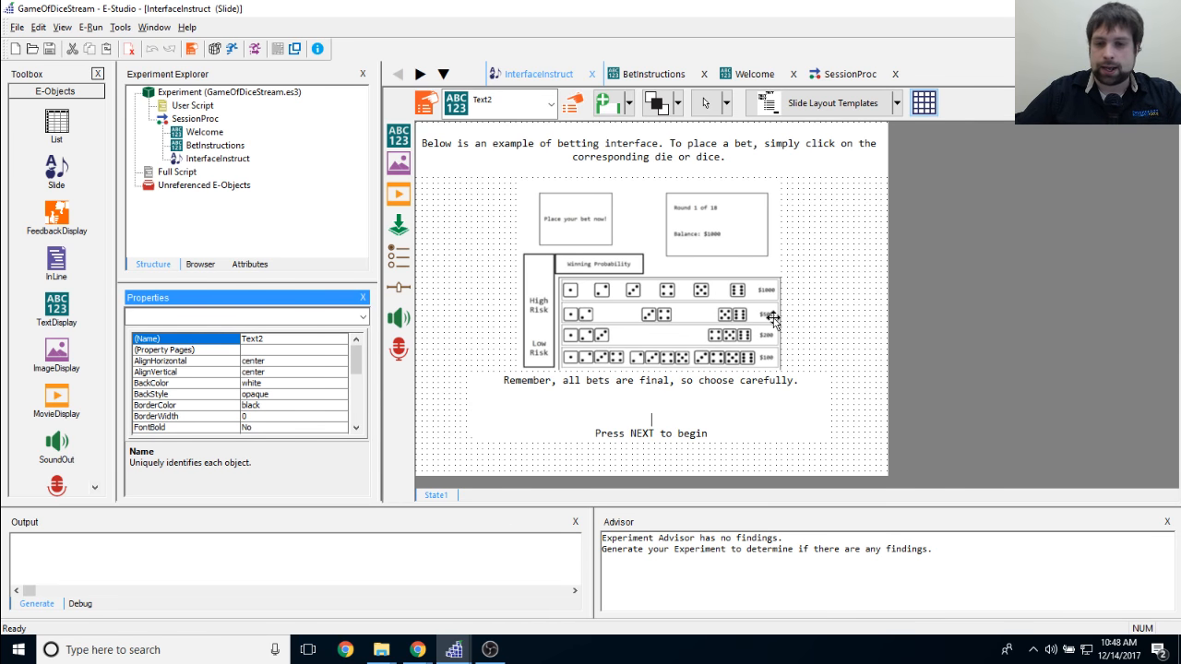
{"action": "left_click", "coordinate": [810, 329]}
{"action": "double_click", "coordinate": [707, 406]}
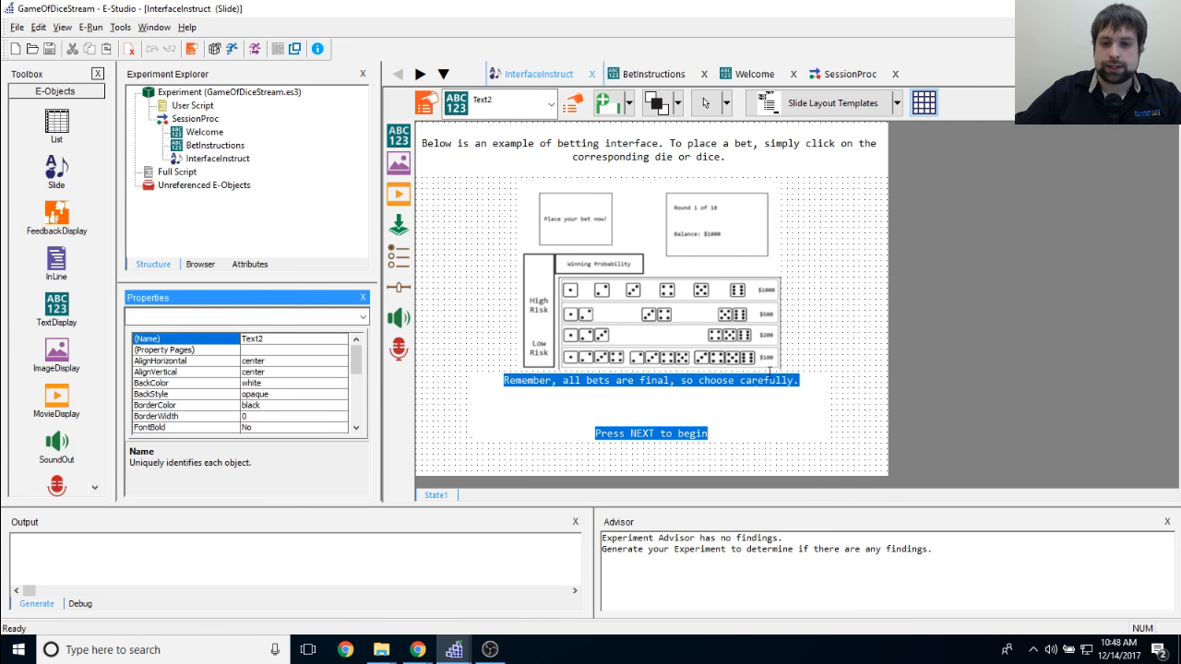
{"action": "left_click", "coordinate": [817, 329]}
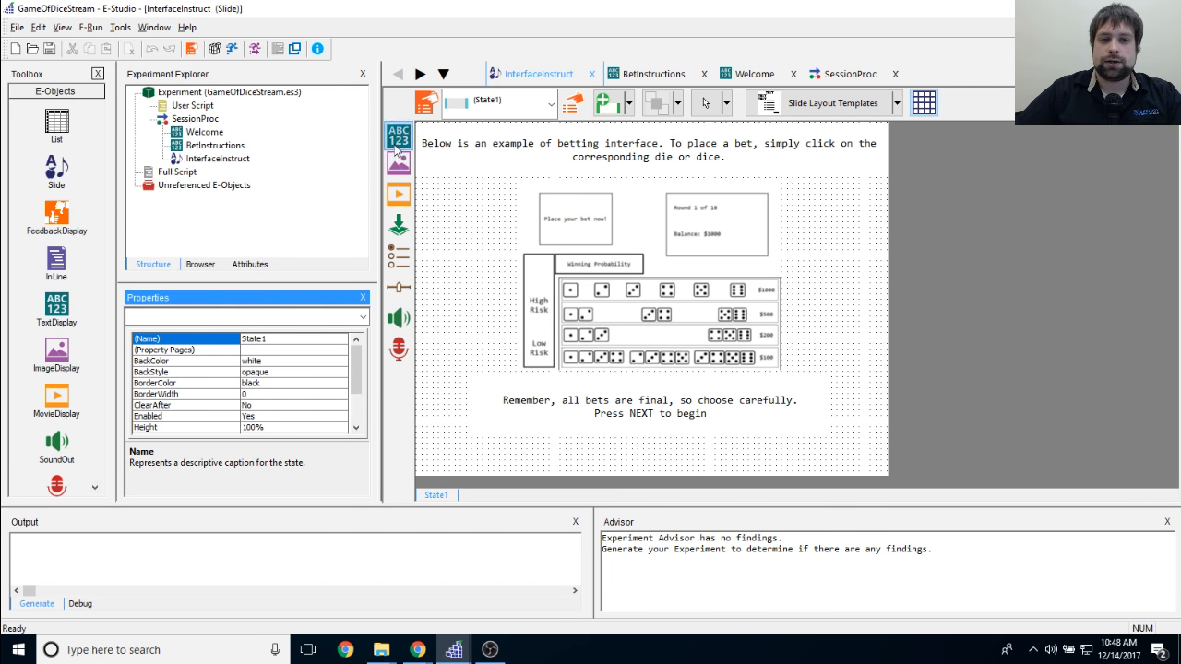
Step: Add a button object near the slide's lower-right corner, centred at about 93% X and 93% Y
{"action": "left_click", "coordinate": [401, 228]}
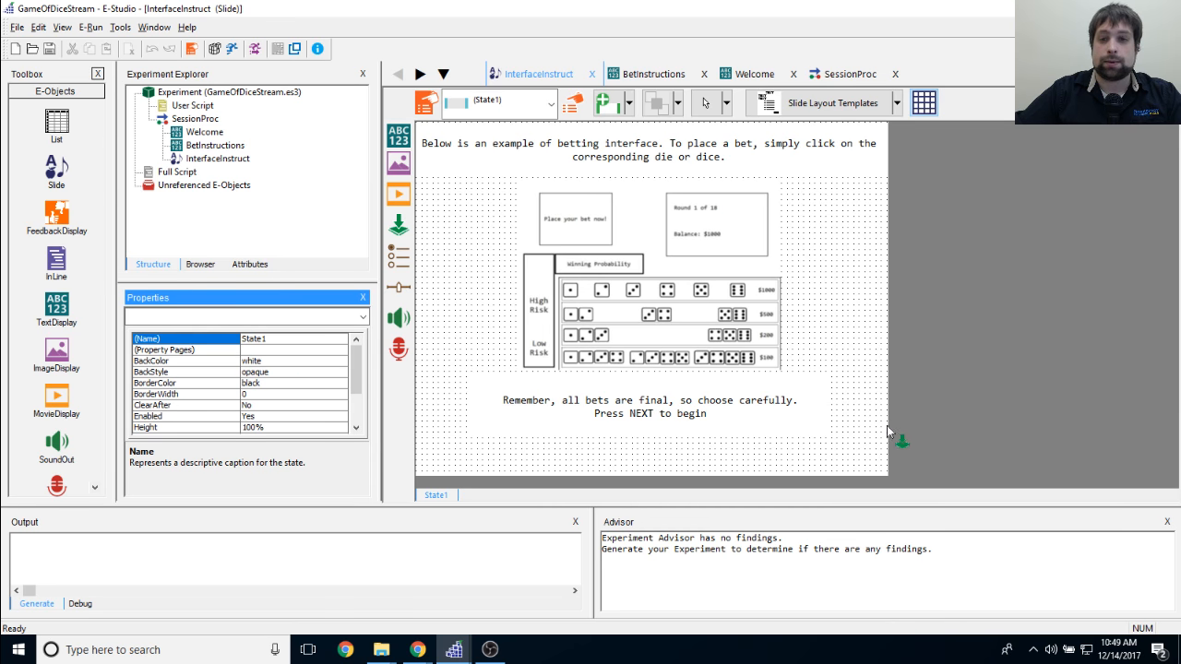
{"action": "left_click", "coordinate": [850, 443]}
{"action": "left_click_drag", "start_coordinate": [852, 444], "coordinate": [858, 450]}
{"action": "left_click", "coordinate": [870, 400]}
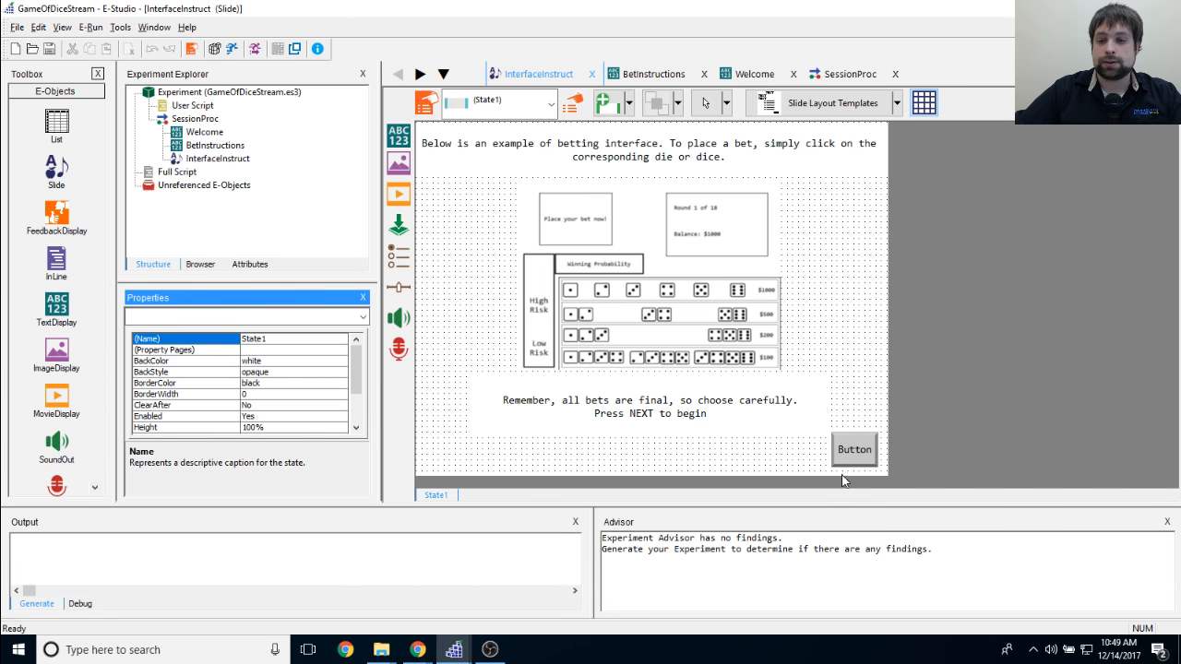
Step: Set the new button's theme text to "Next" in its sub-object properties and apply the change
{"action": "left_click", "coordinate": [860, 454]}
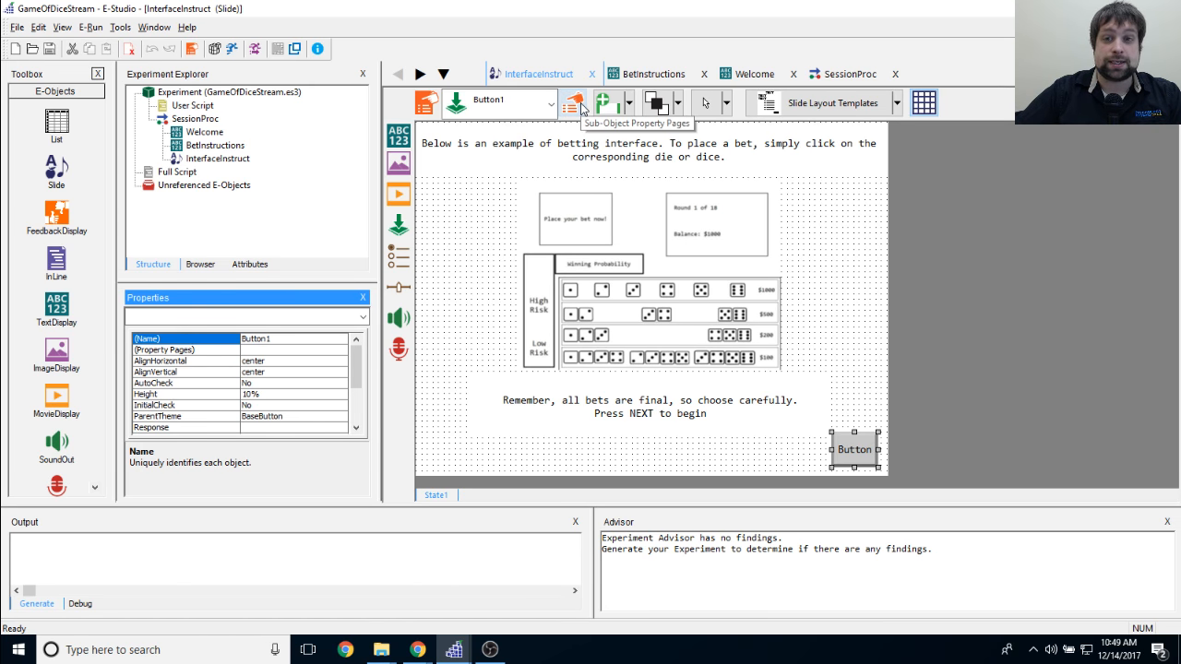
{"action": "left_click", "coordinate": [579, 106]}
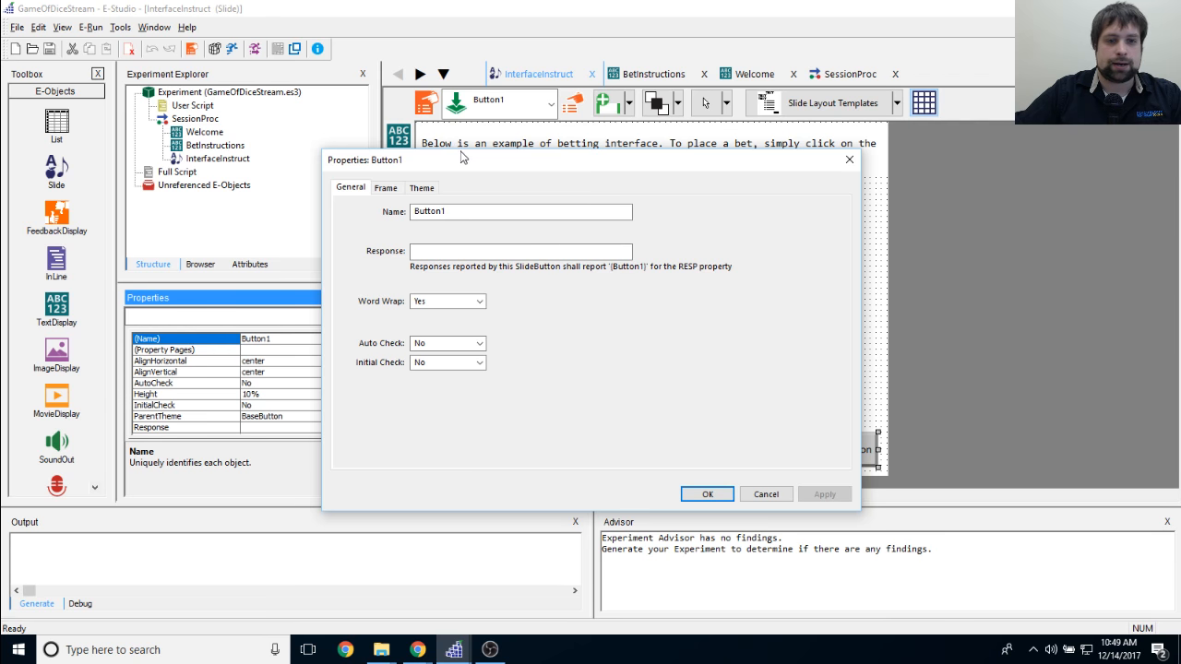
{"action": "left_click_drag", "start_coordinate": [462, 158], "coordinate": [523, 156]}
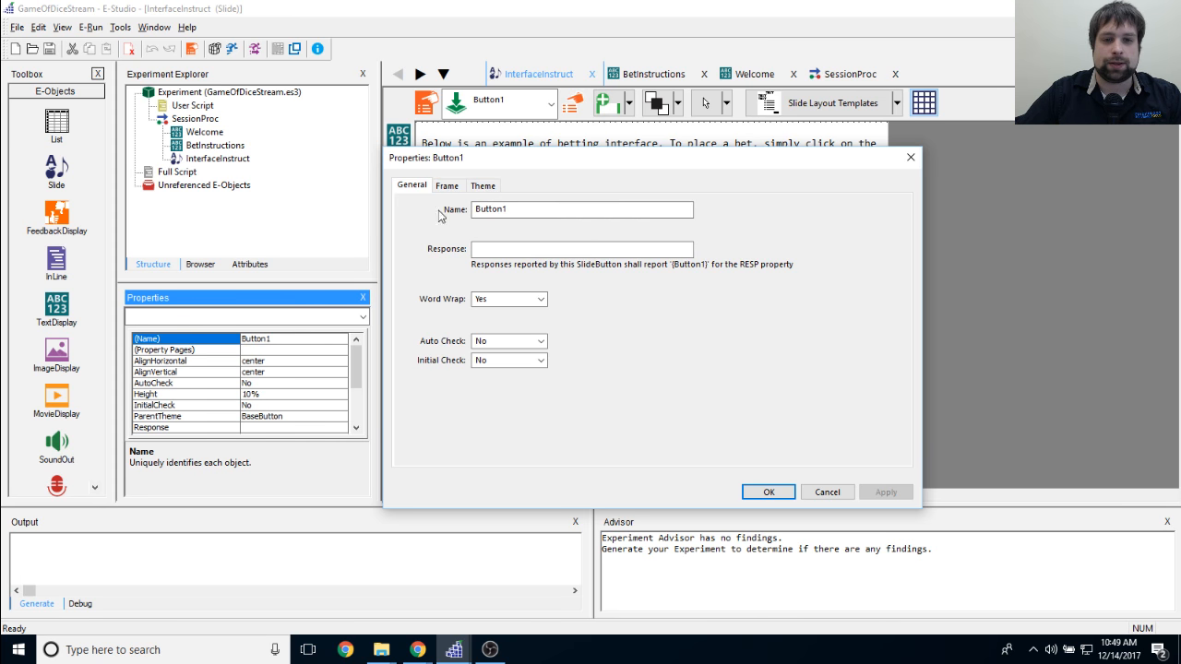
{"action": "left_click", "coordinate": [516, 210]}
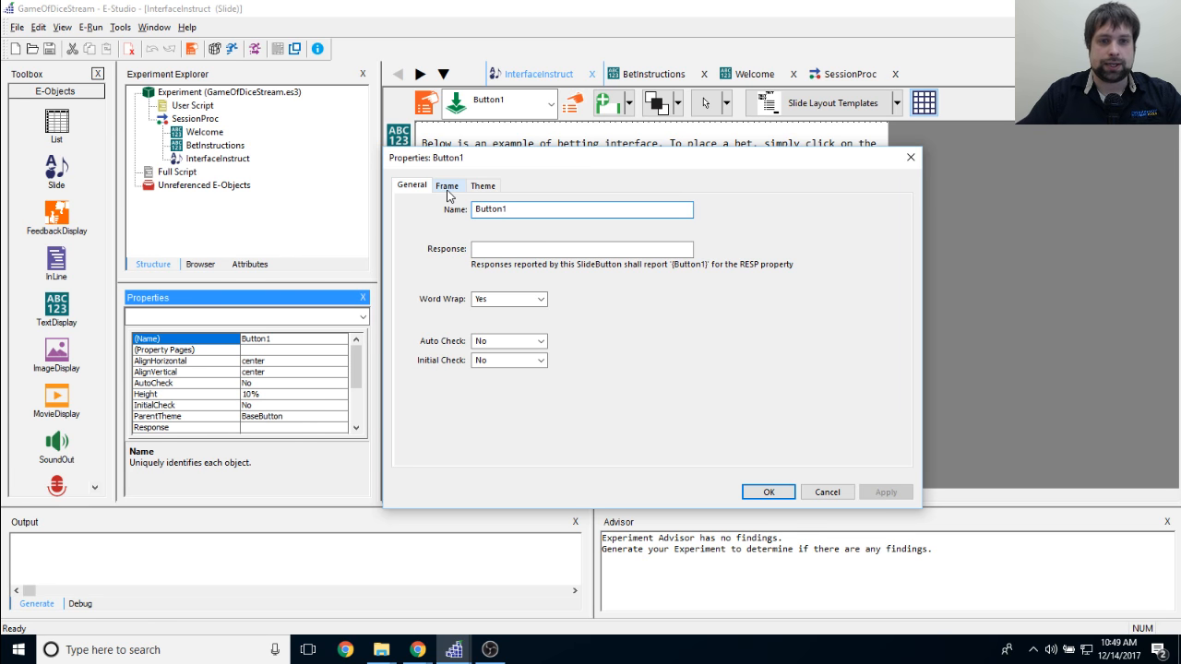
{"action": "key", "text": "Tab"}
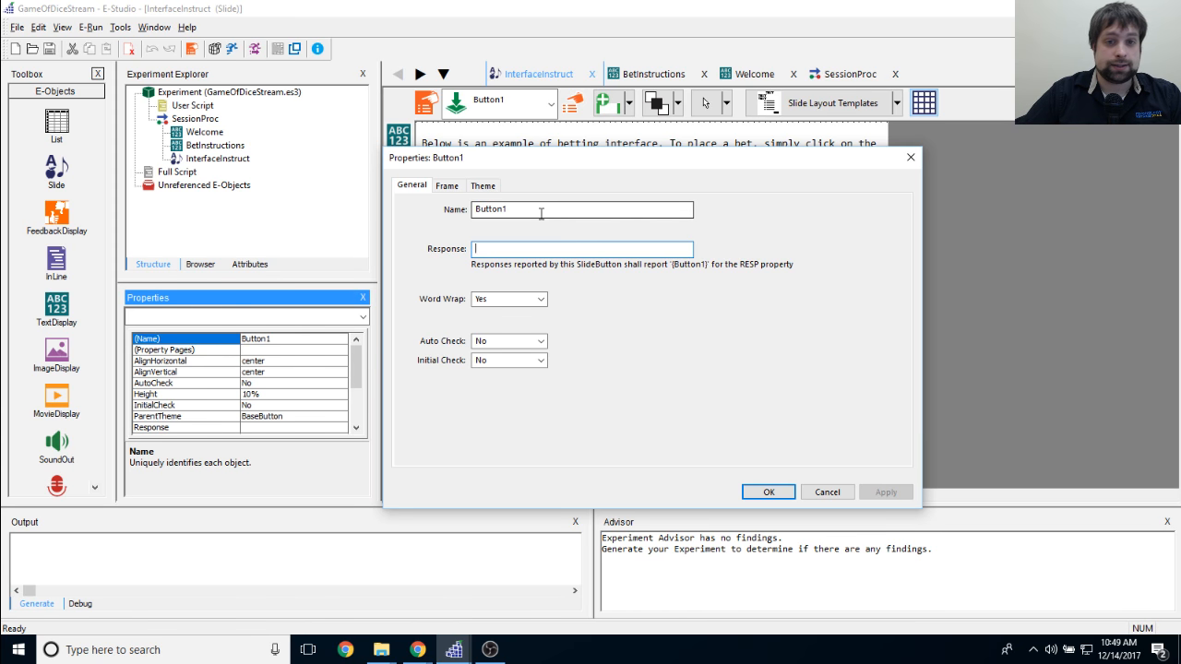
{"action": "left_click", "coordinate": [448, 187]}
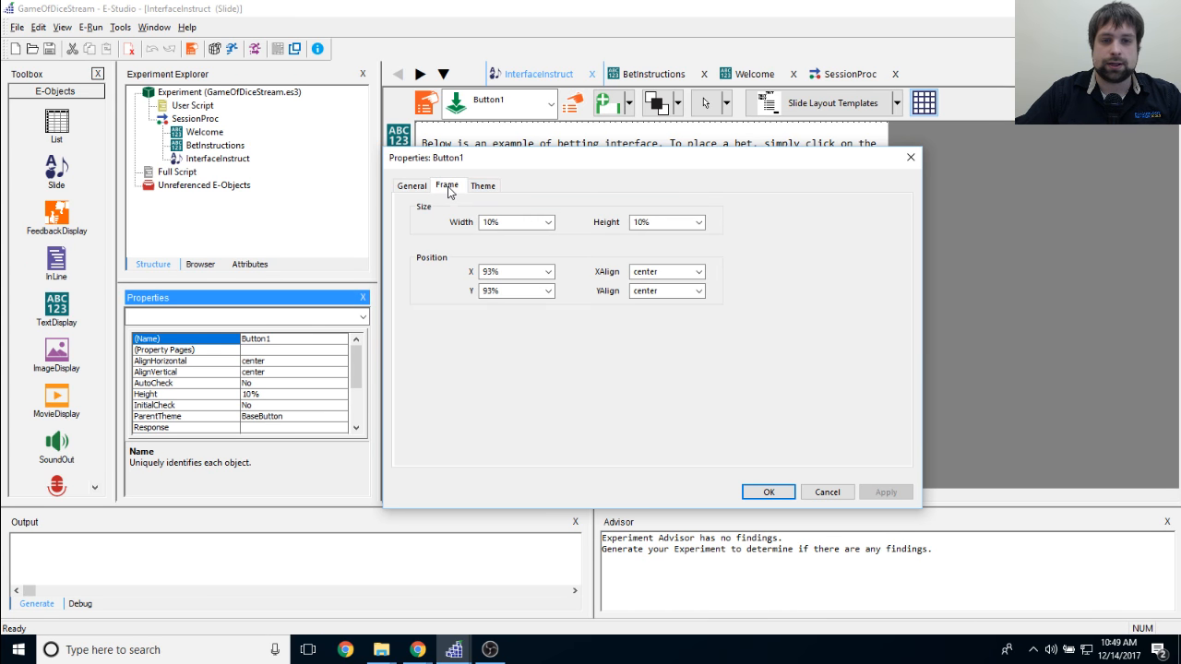
{"action": "left_click", "coordinate": [489, 186]}
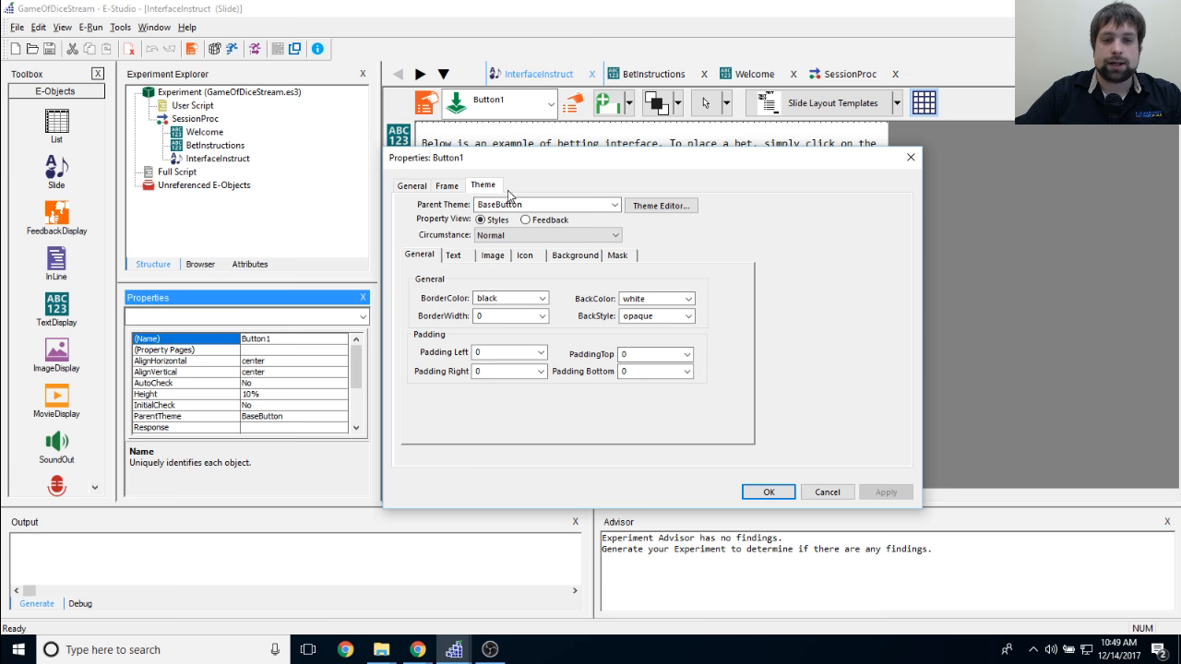
{"action": "left_click", "coordinate": [452, 256]}
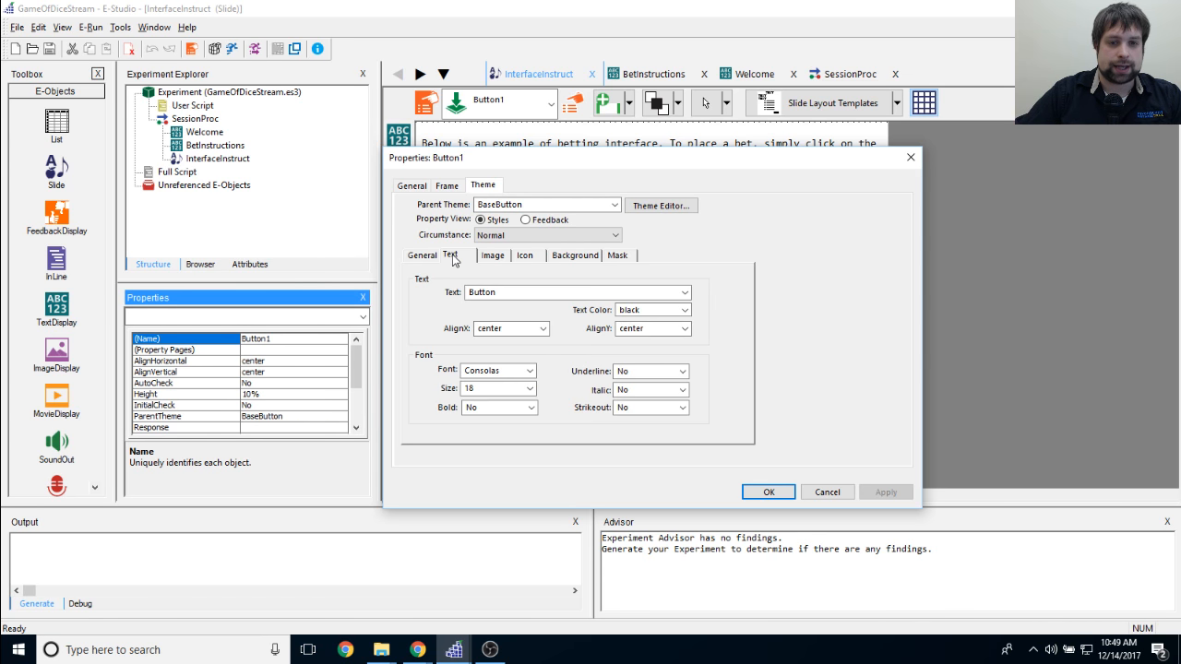
{"action": "double_click", "coordinate": [517, 292]}
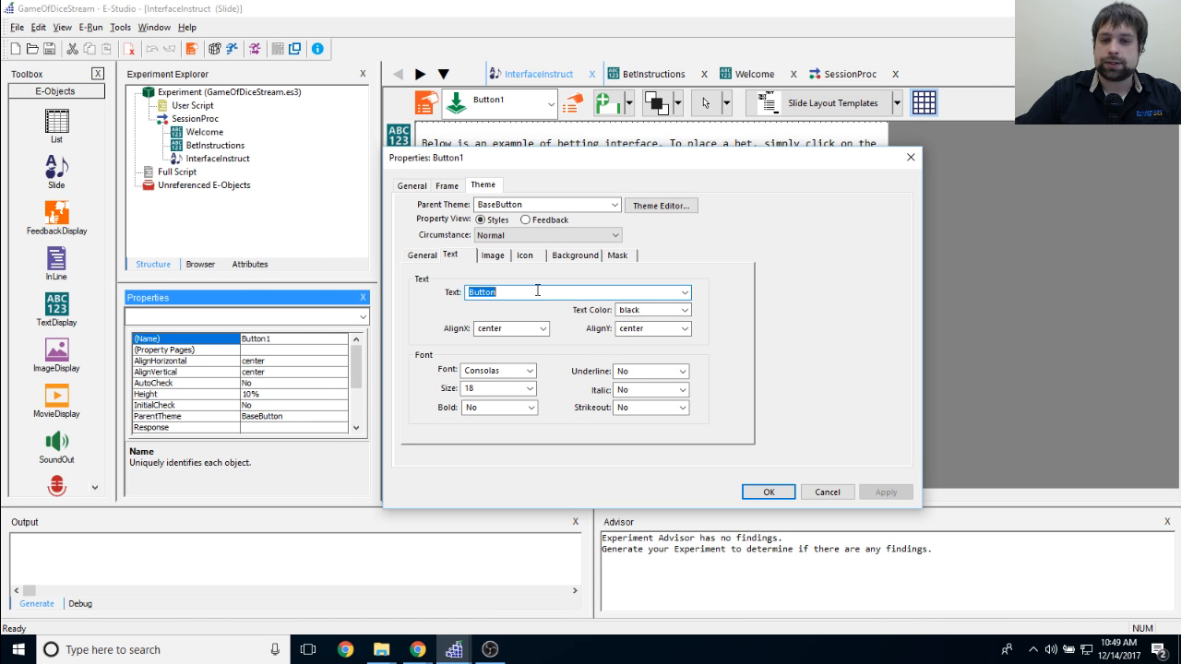
{"action": "type", "text": "Next"}
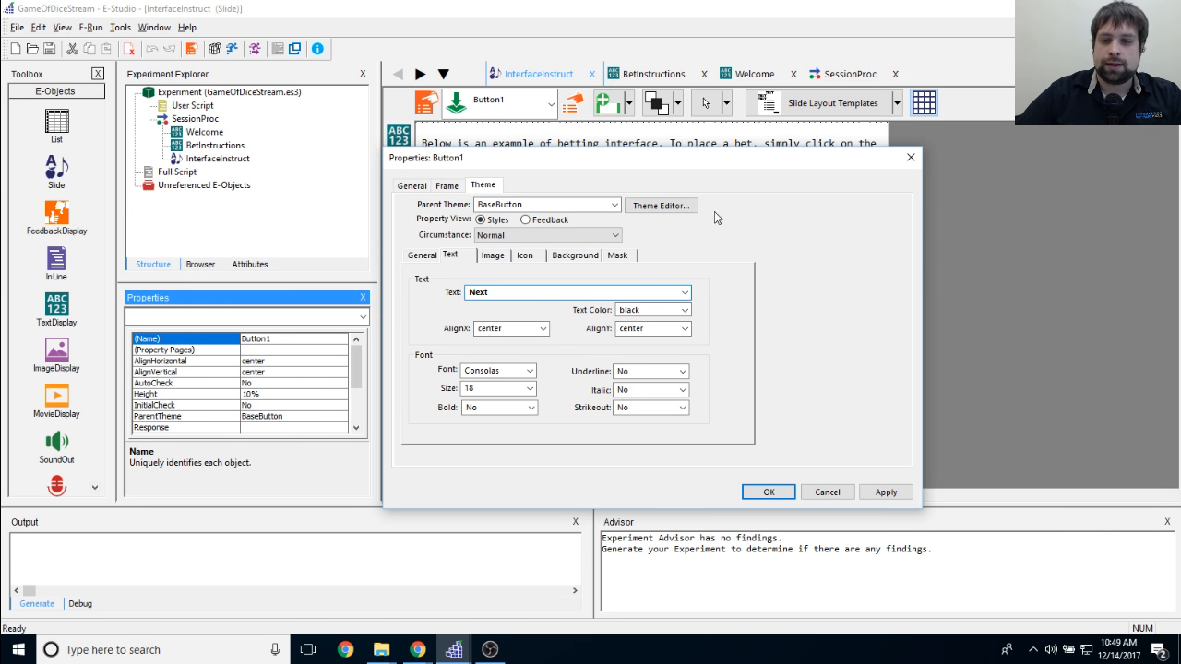
{"action": "left_click", "coordinate": [884, 492]}
{"action": "left_click", "coordinate": [767, 492]}
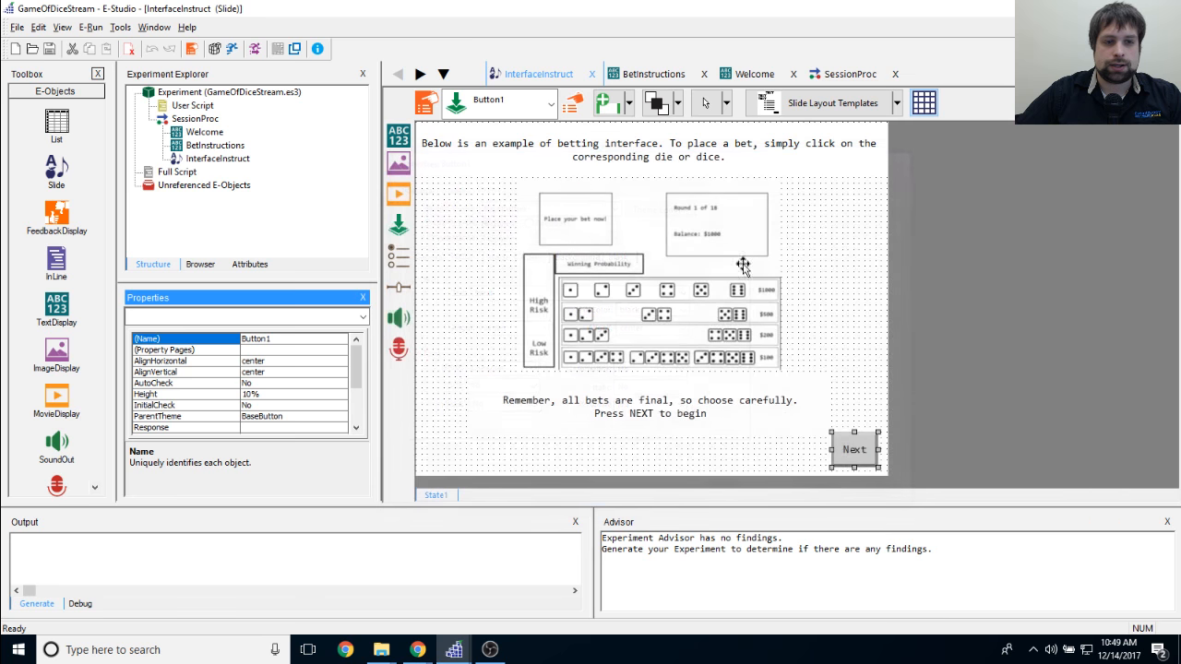
{"action": "left_click", "coordinate": [770, 461]}
{"action": "left_click", "coordinate": [850, 452]}
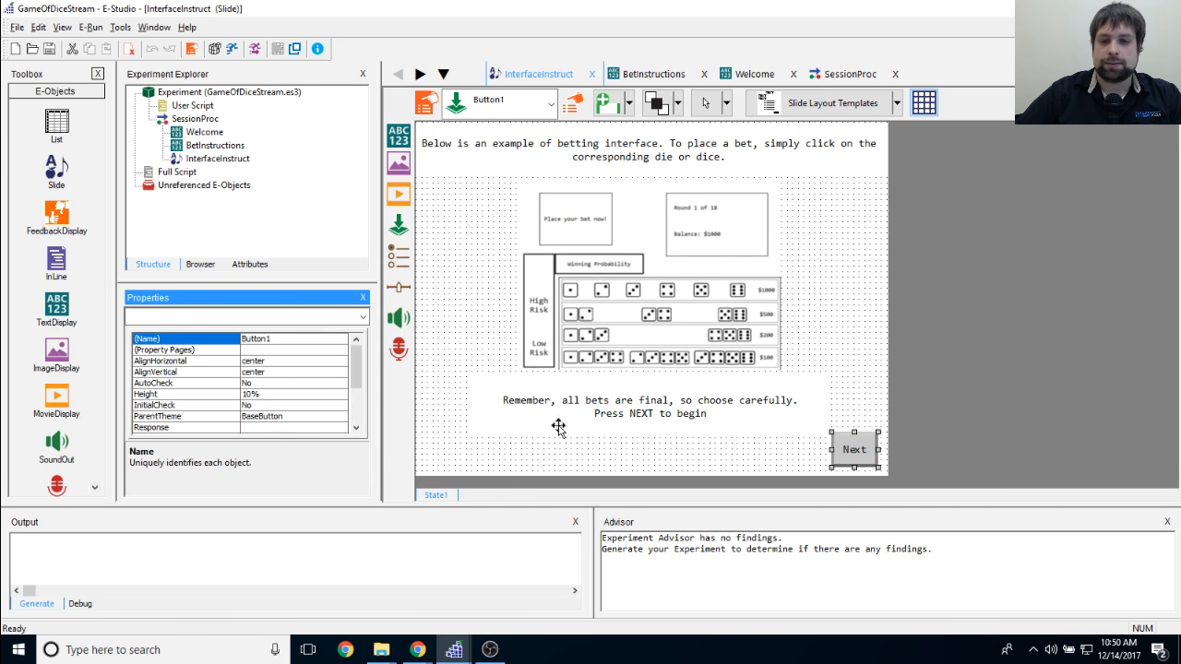
{"action": "left_click", "coordinate": [650, 406]}
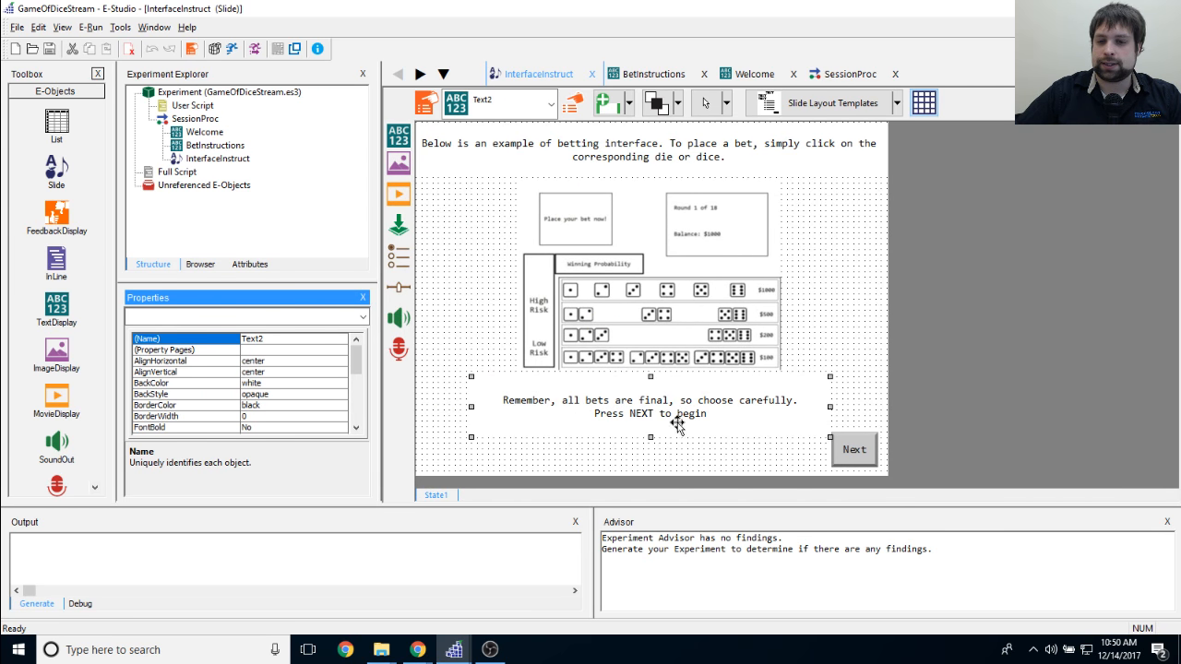
{"action": "left_click", "coordinate": [628, 446]}
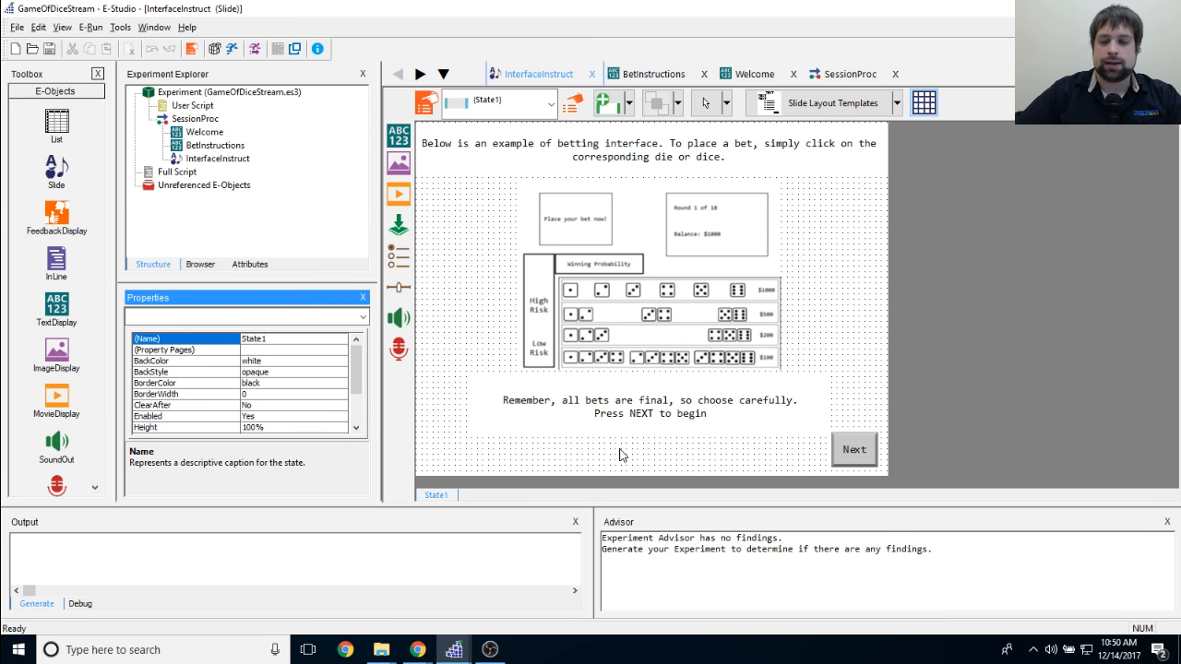
Step: Set the InterfaceInstruct slide's duration to (infinite) and its data logging to Standard
{"action": "left_click", "coordinate": [428, 100]}
{"action": "left_click", "coordinate": [601, 199]}
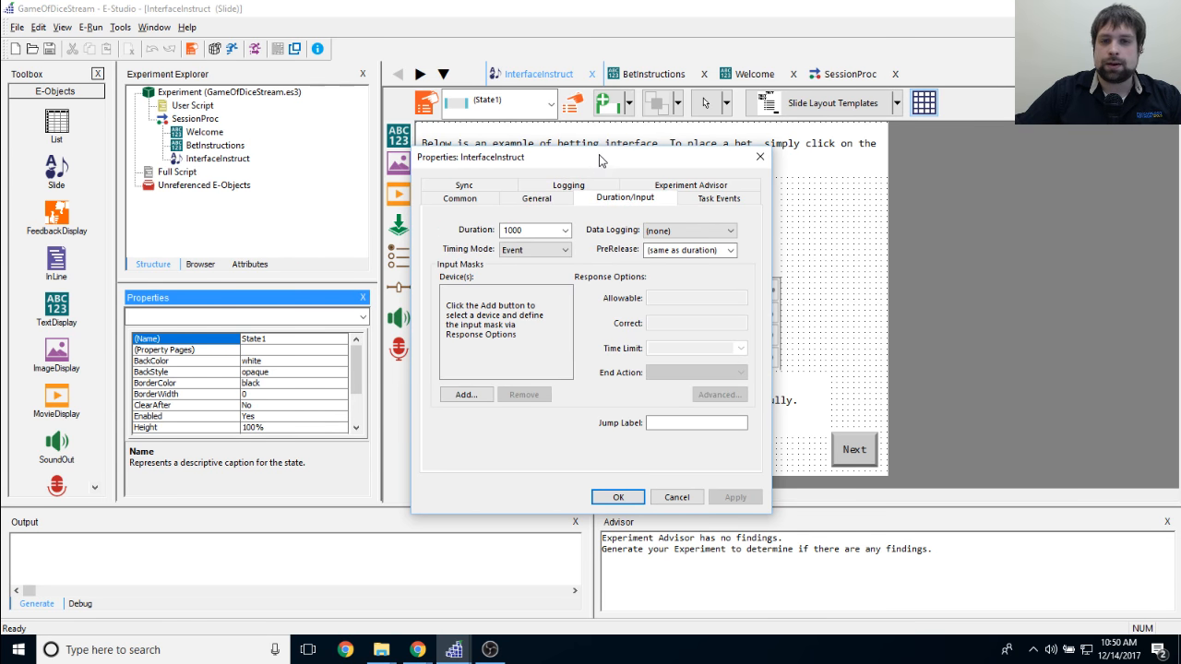
{"action": "left_click_drag", "start_coordinate": [600, 162], "coordinate": [612, 151]}
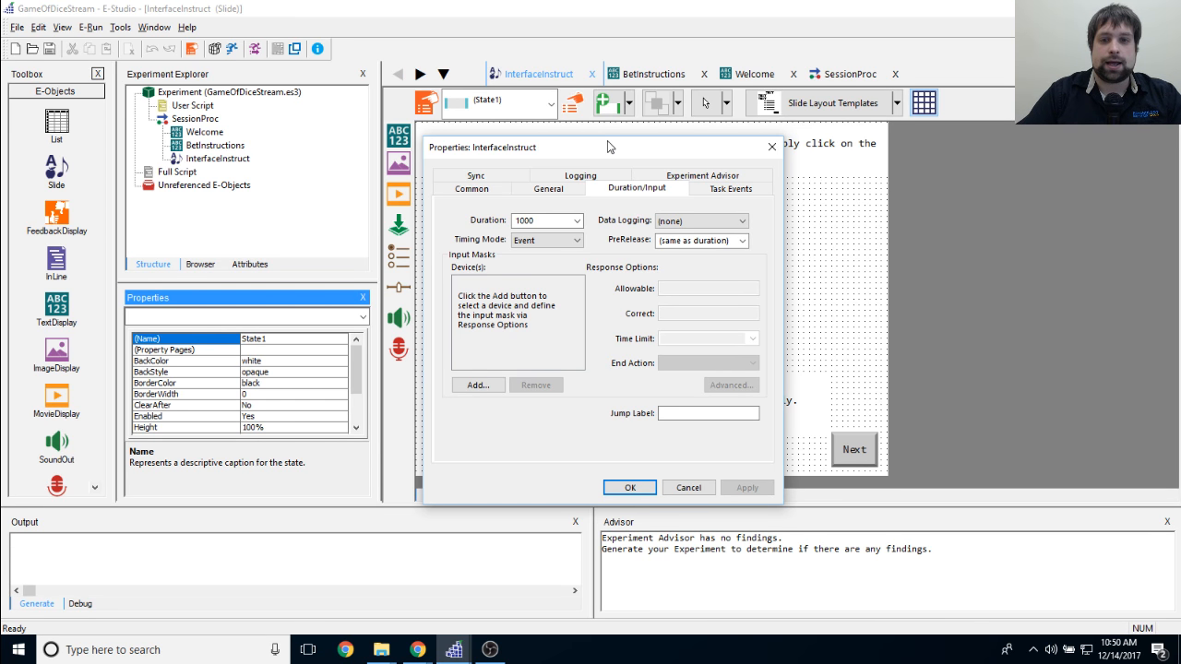
{"action": "left_click_drag", "start_coordinate": [608, 147], "coordinate": [616, 124]}
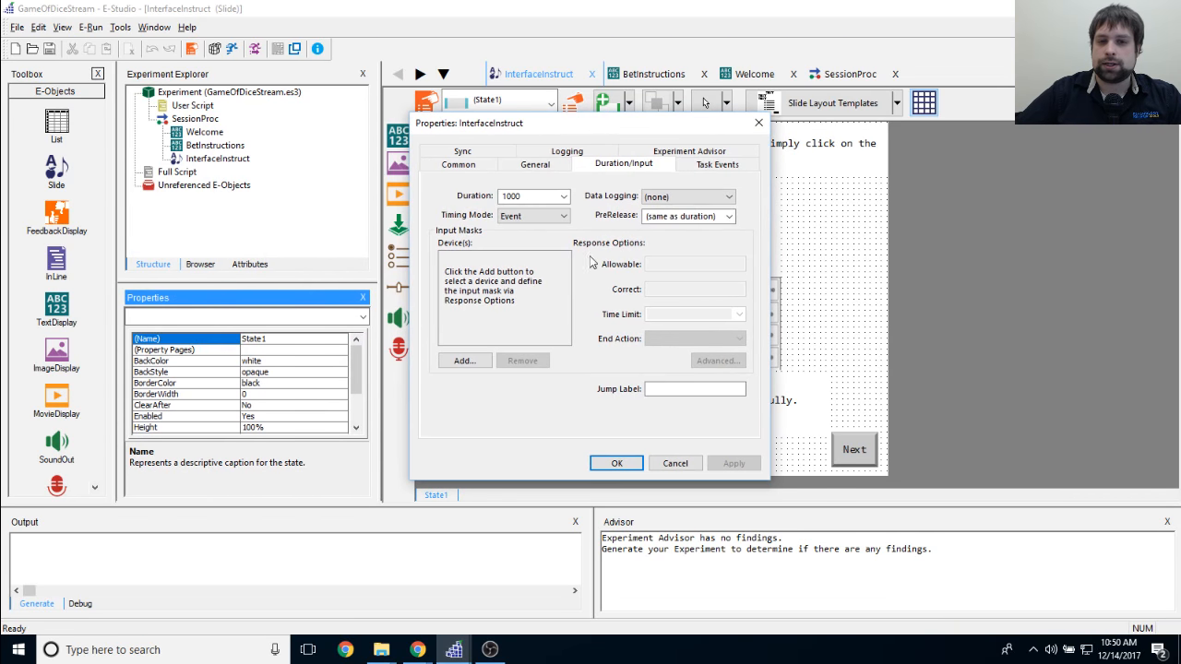
{"action": "left_click", "coordinate": [563, 197]}
{"action": "left_click", "coordinate": [535, 207]}
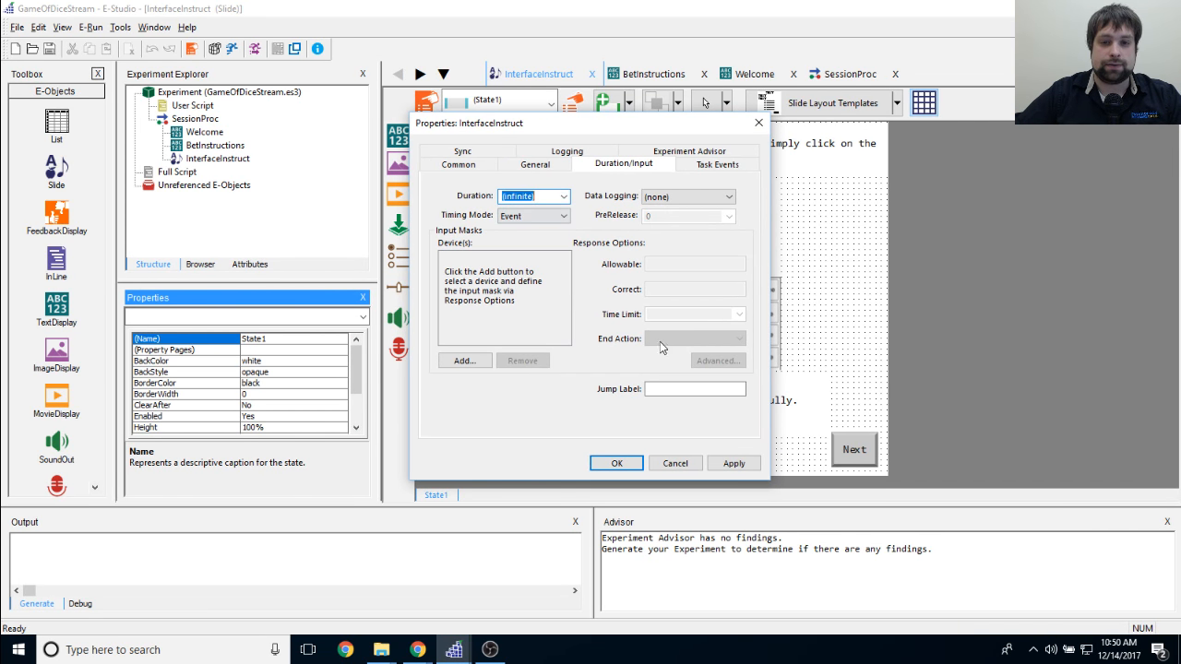
{"action": "left_click", "coordinate": [688, 196]}
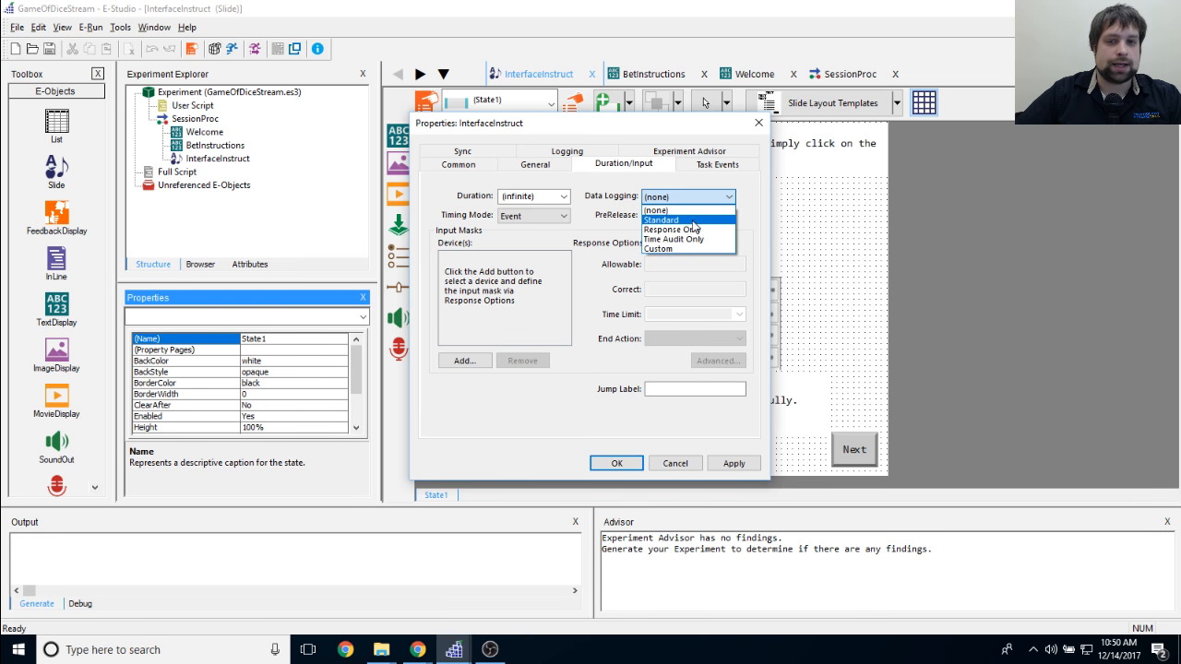
{"action": "left_click", "coordinate": [693, 222]}
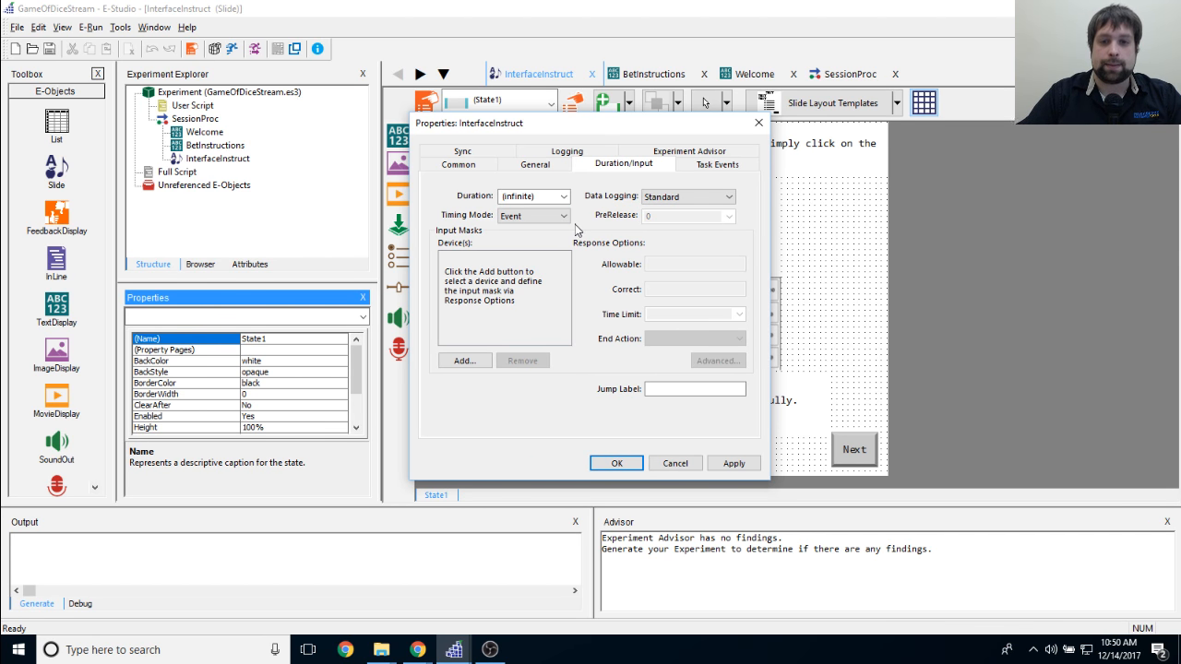
Step: Add a Button input device to the InterfaceInstruct slide, keep its allowable responses at {*}, and apply the properties
{"action": "left_click", "coordinate": [464, 361]}
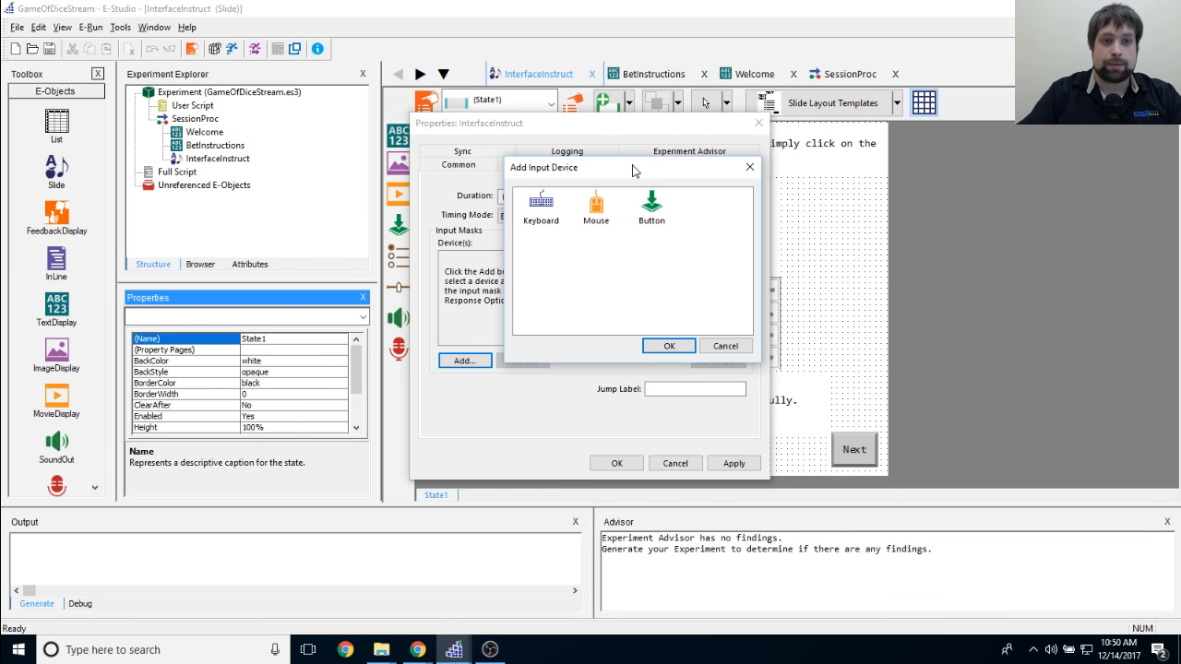
{"action": "double_click", "coordinate": [652, 209]}
{"action": "left_click", "coordinate": [483, 260]}
{"action": "left_click", "coordinate": [528, 315]}
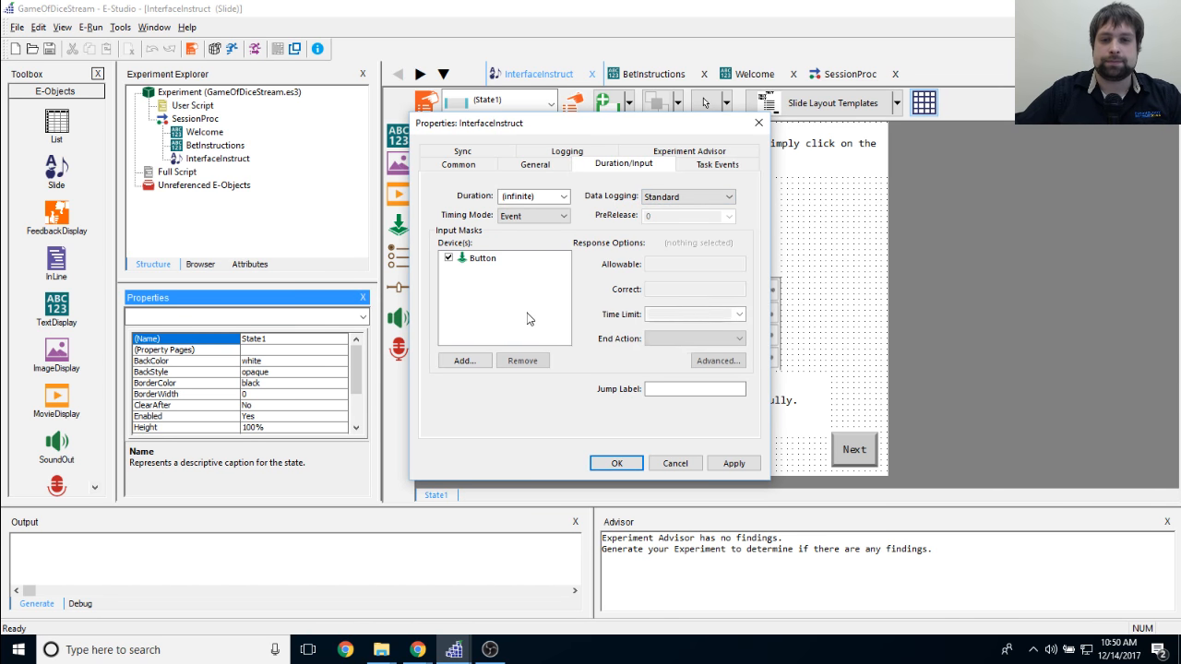
{"action": "left_click", "coordinate": [495, 262]}
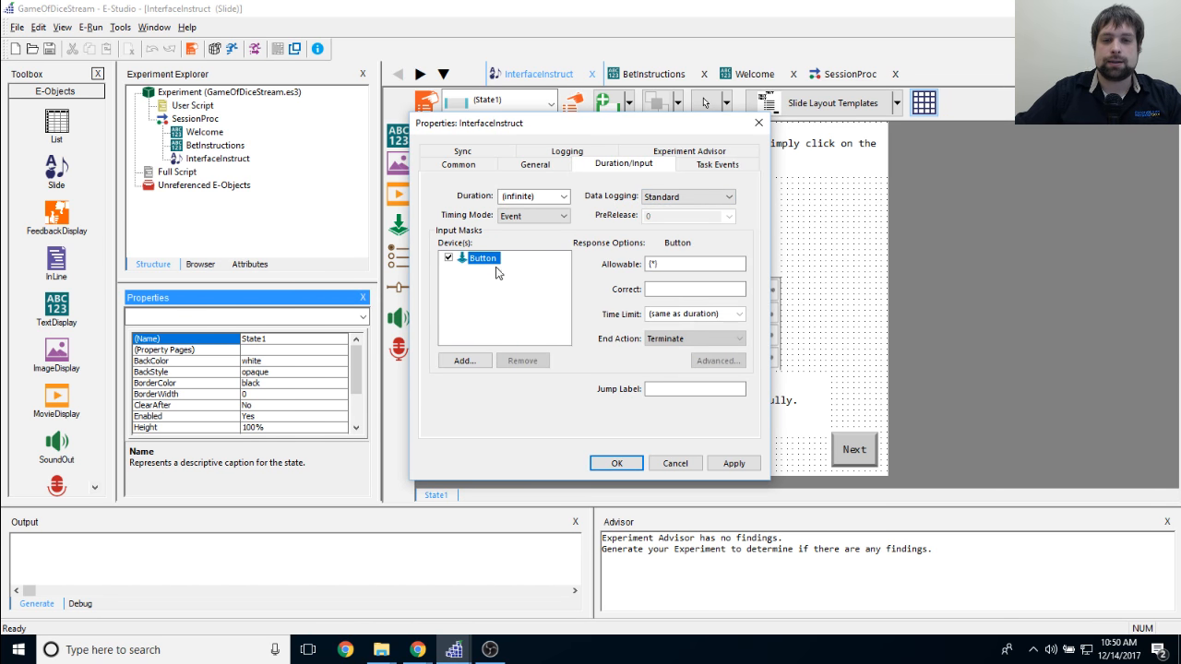
{"action": "left_click", "coordinate": [672, 265]}
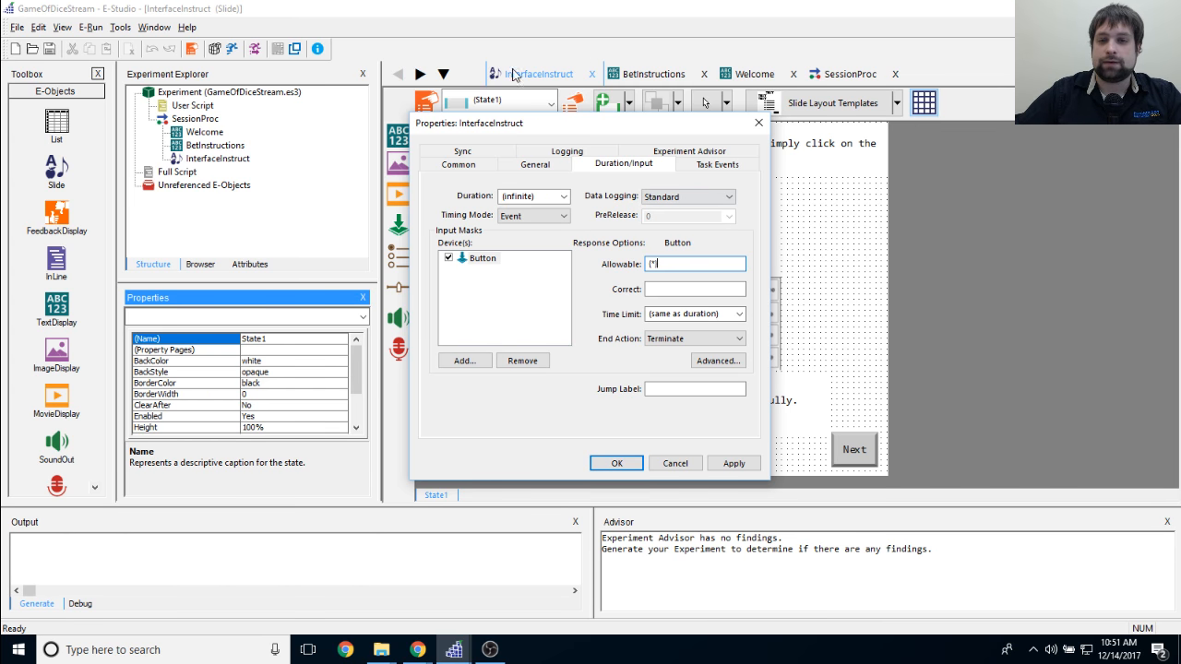
{"action": "left_click_drag", "start_coordinate": [626, 122], "coordinate": [705, 144]}
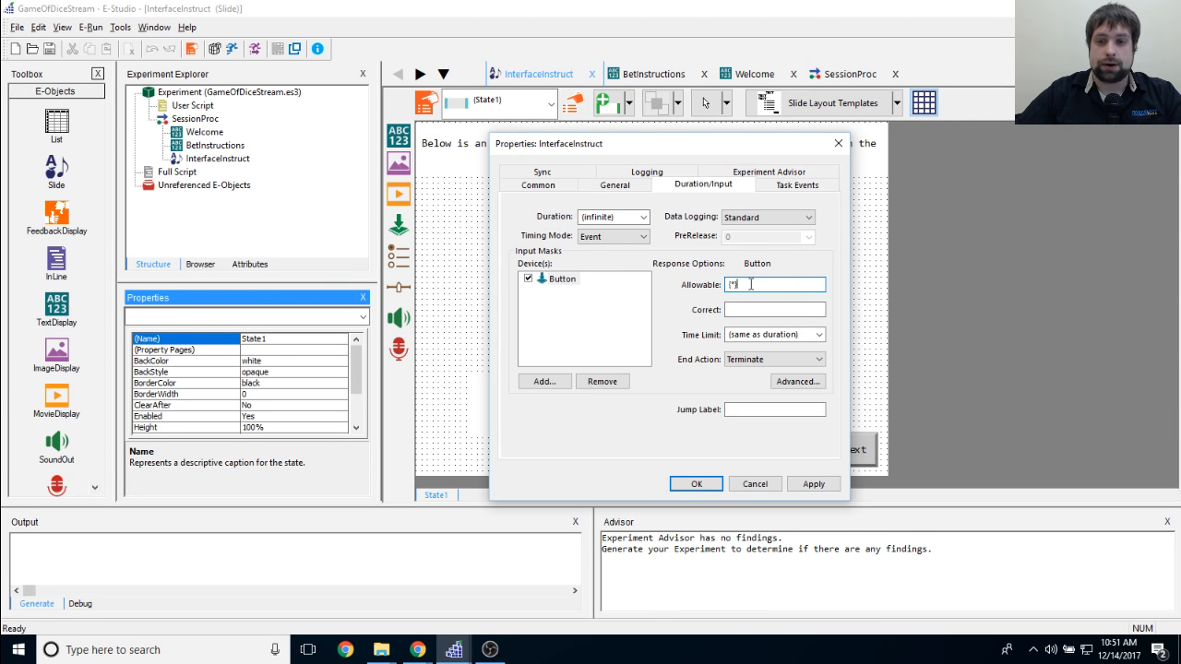
{"action": "left_click_drag", "start_coordinate": [710, 143], "coordinate": [629, 99]}
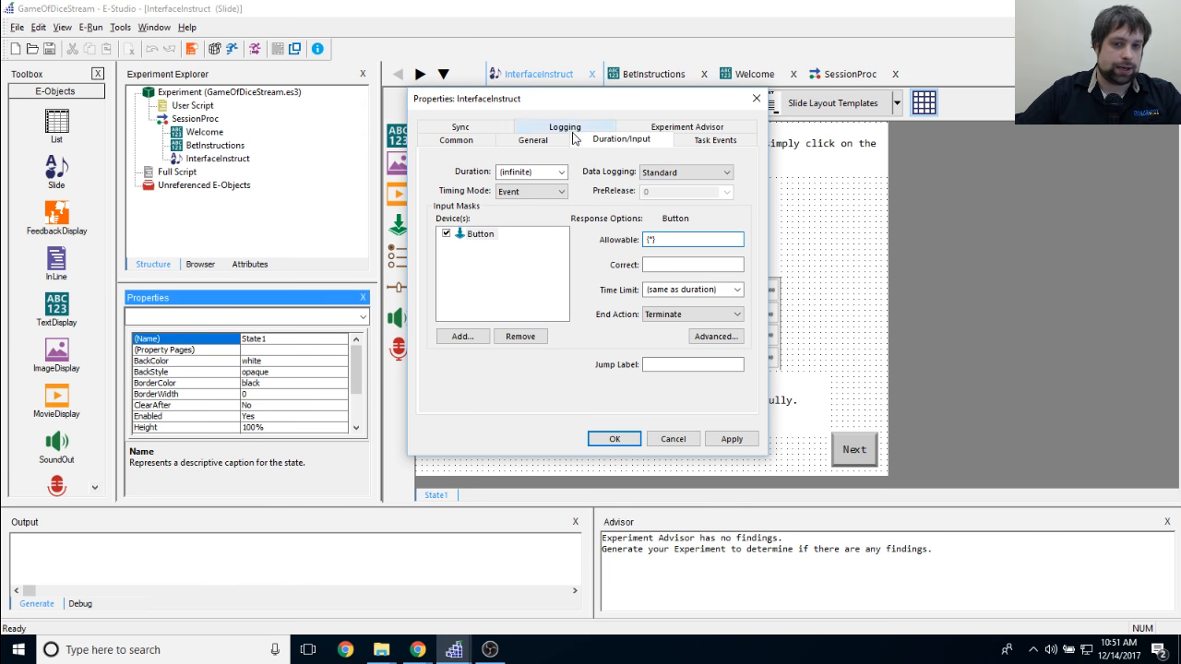
{"action": "left_click", "coordinate": [730, 439]}
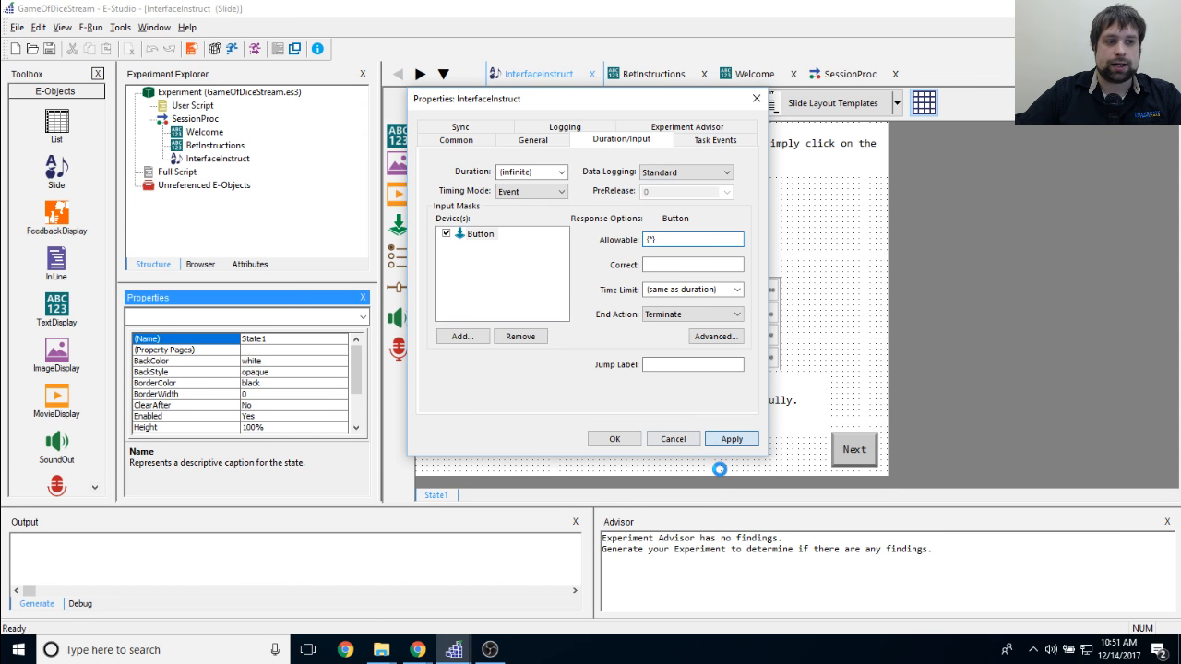
{"action": "left_click", "coordinate": [613, 440]}
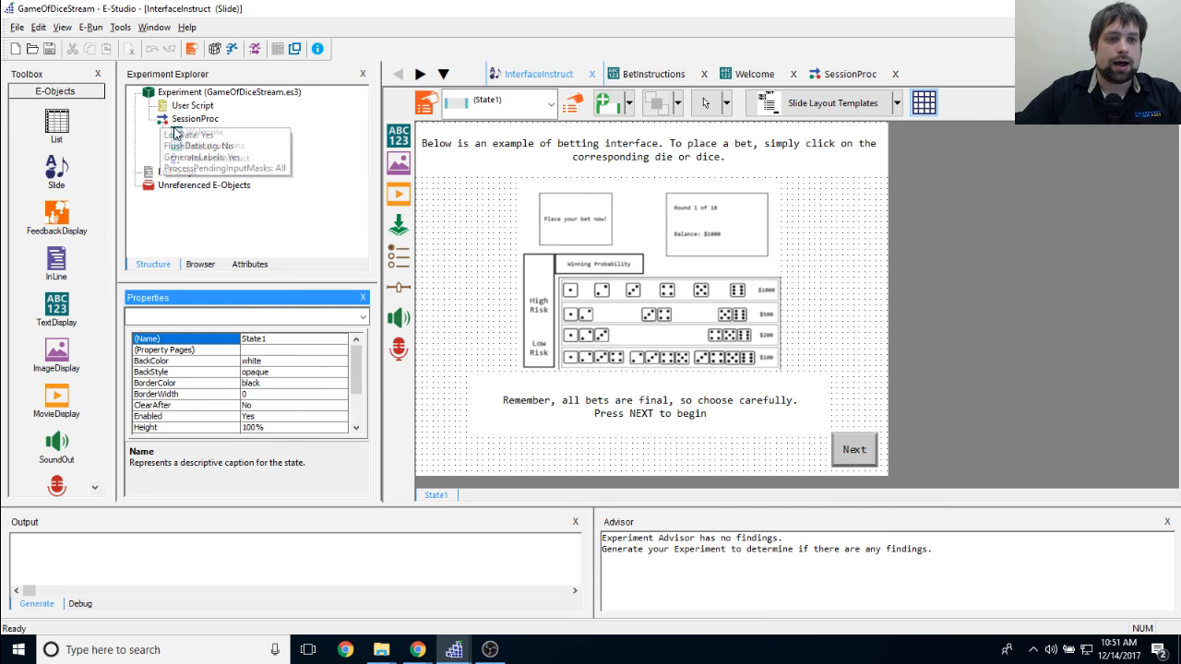
Step: Close all open object windows and open the SessionProc procedure
{"action": "left_click", "coordinate": [154, 28]}
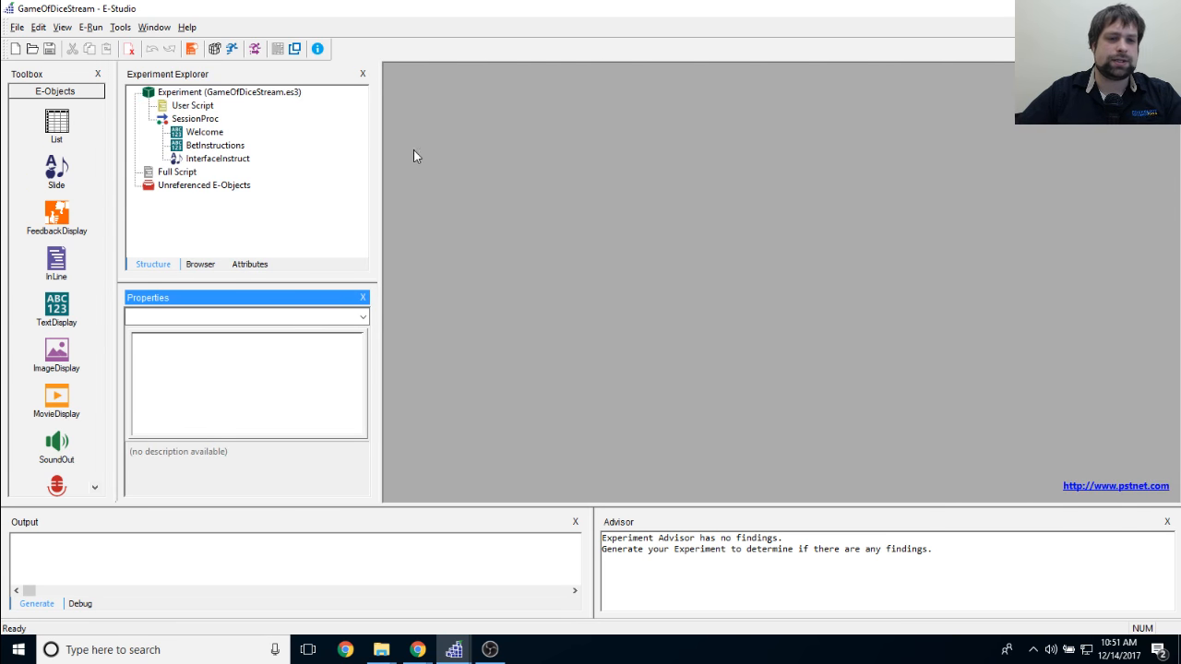
{"action": "double_click", "coordinate": [190, 120]}
{"action": "left_click", "coordinate": [740, 297]}
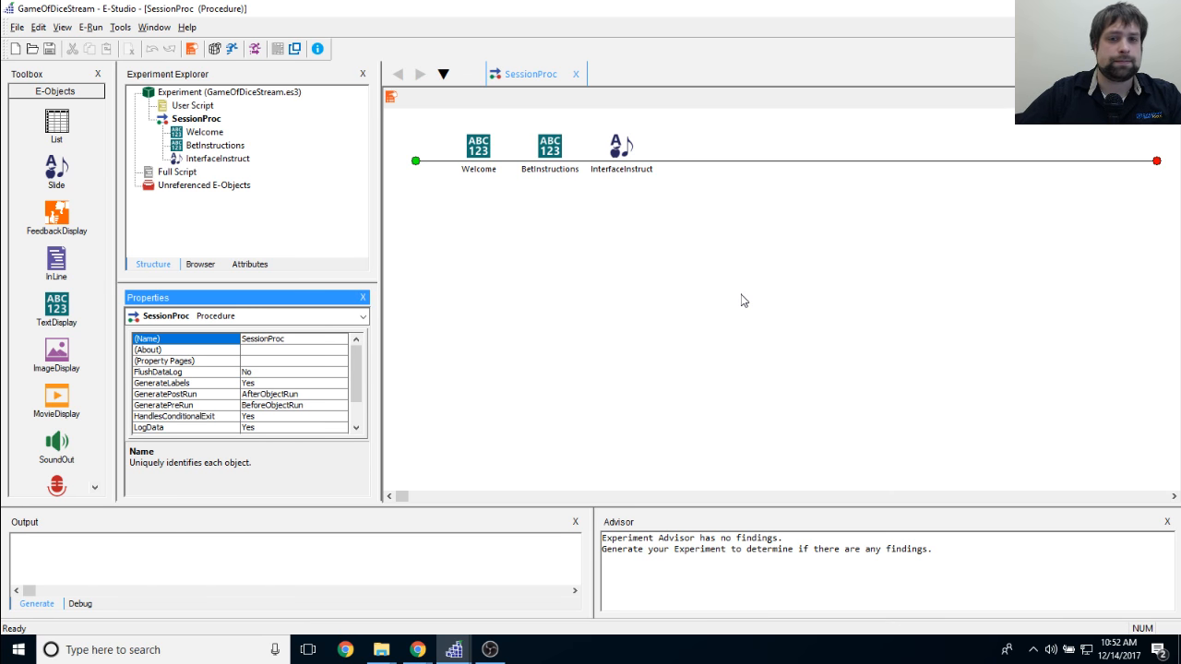
Step: Add a List object after InterfaceInstruct on the SessionProc timeline, rename it BlockList and open it
{"action": "left_click_drag", "start_coordinate": [57, 121], "coordinate": [747, 262]}
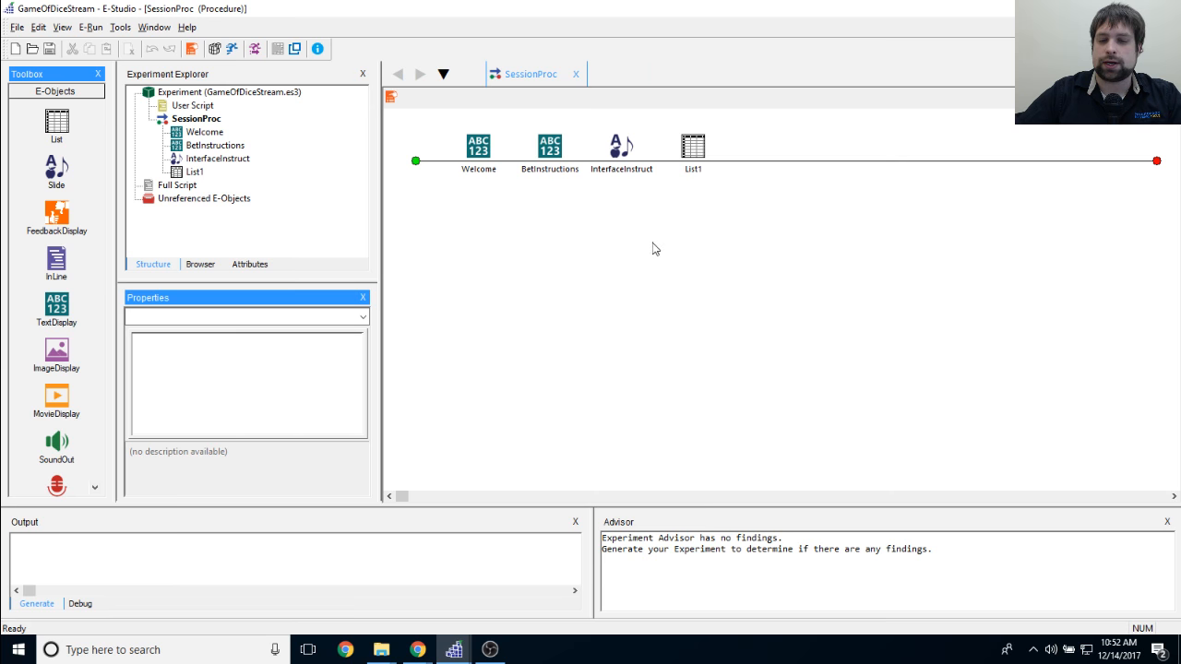
{"action": "left_click", "coordinate": [716, 157]}
{"action": "right_click", "coordinate": [703, 150]}
{"action": "left_click", "coordinate": [735, 208]}
{"action": "type", "text": "B"}
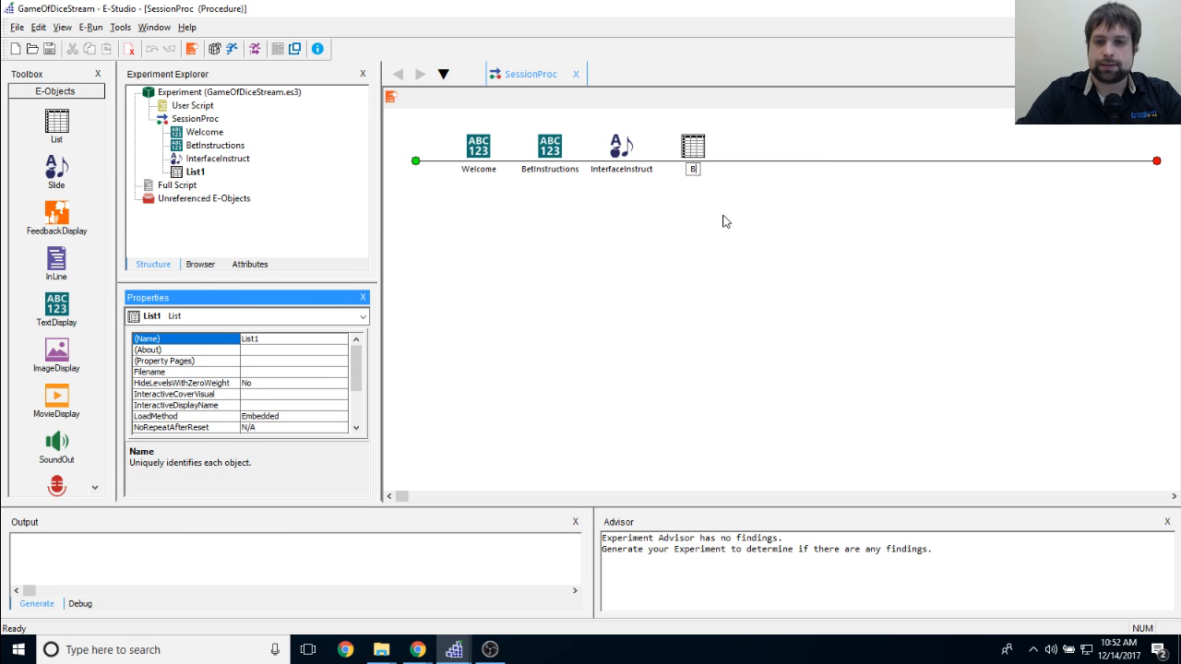
{"action": "type", "text": "lockList"}
{"action": "key", "text": "Return"}
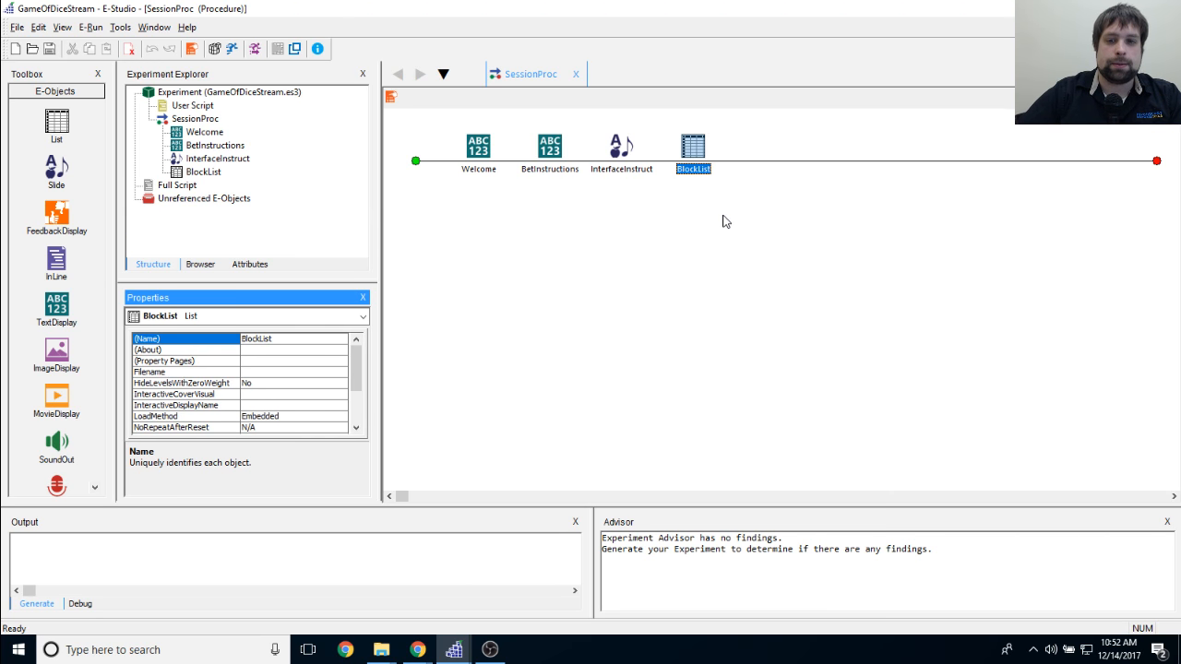
{"action": "double_click", "coordinate": [694, 150]}
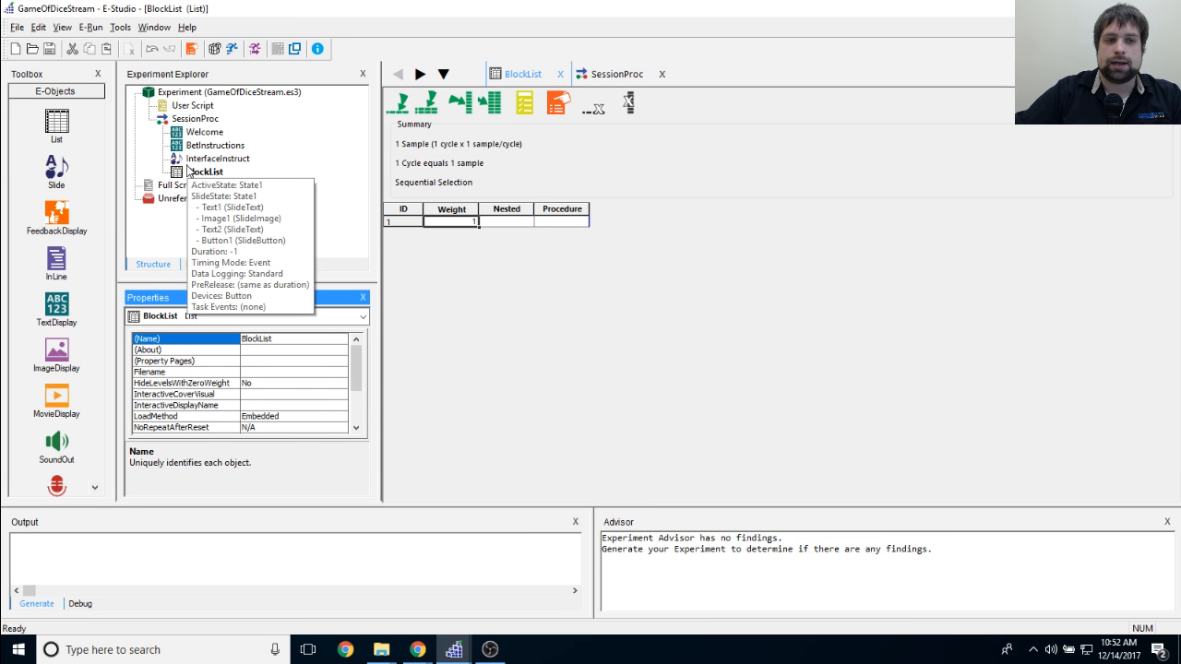
Step: Examine the Session, Block and Trial log level names in the experiment's data file properties
{"action": "double_click", "coordinate": [212, 92]}
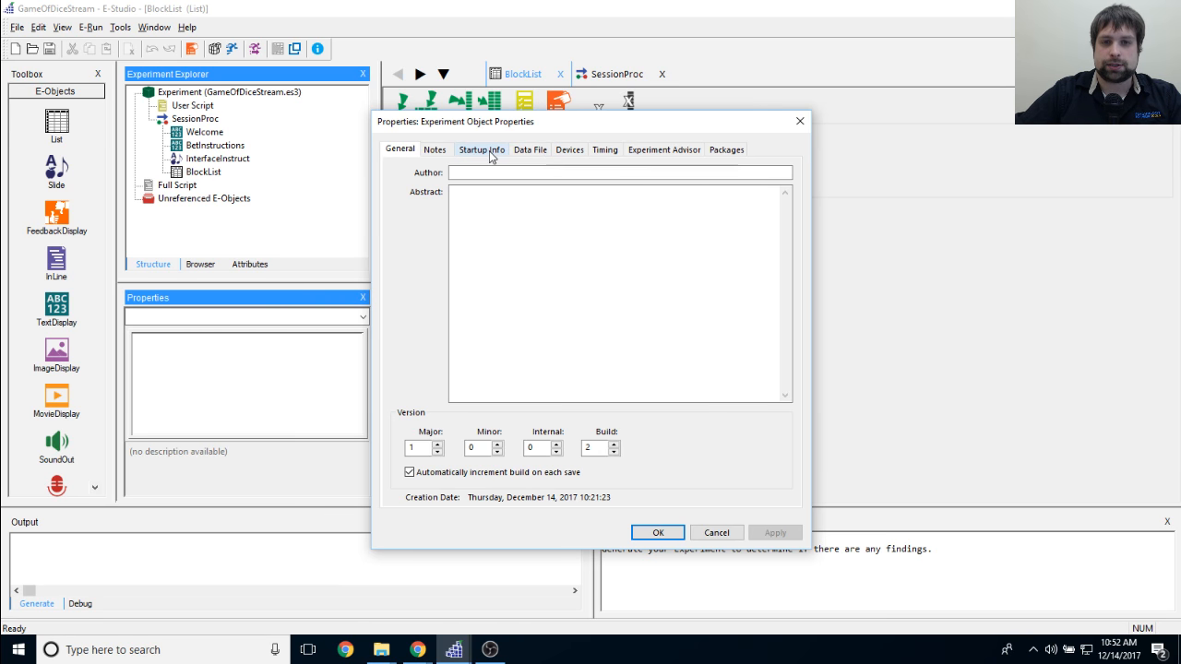
{"action": "left_click", "coordinate": [531, 150]}
{"action": "left_click", "coordinate": [414, 265]}
{"action": "left_click", "coordinate": [425, 275]}
{"action": "left_click", "coordinate": [442, 284]}
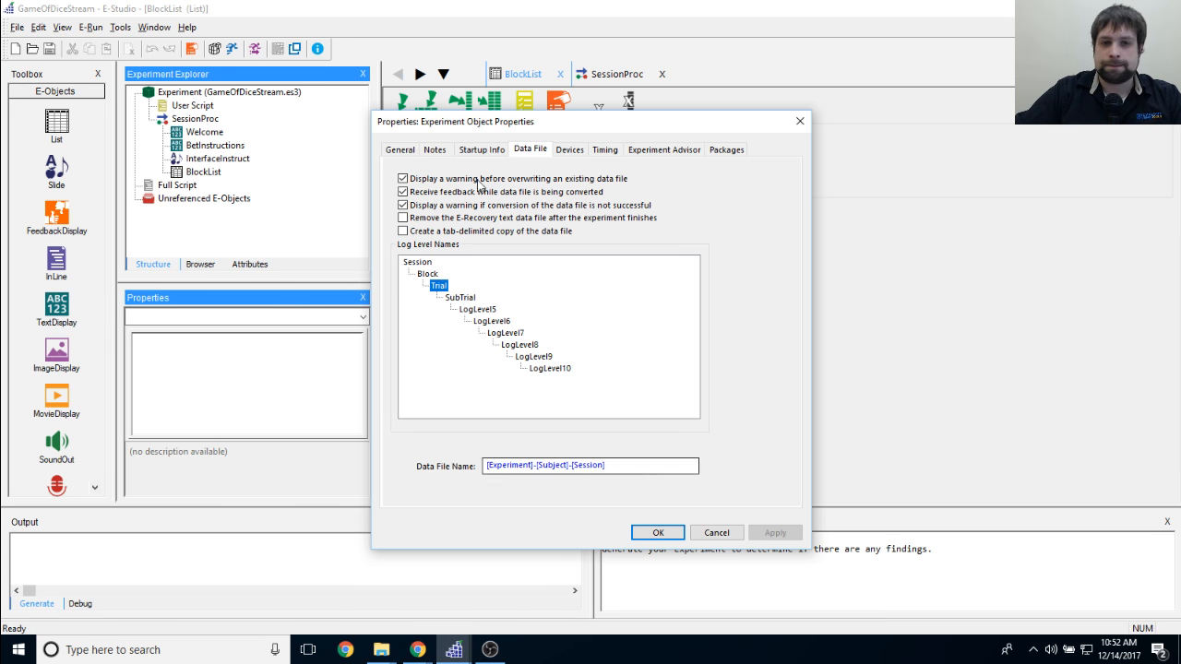
{"action": "left_click", "coordinate": [658, 532]}
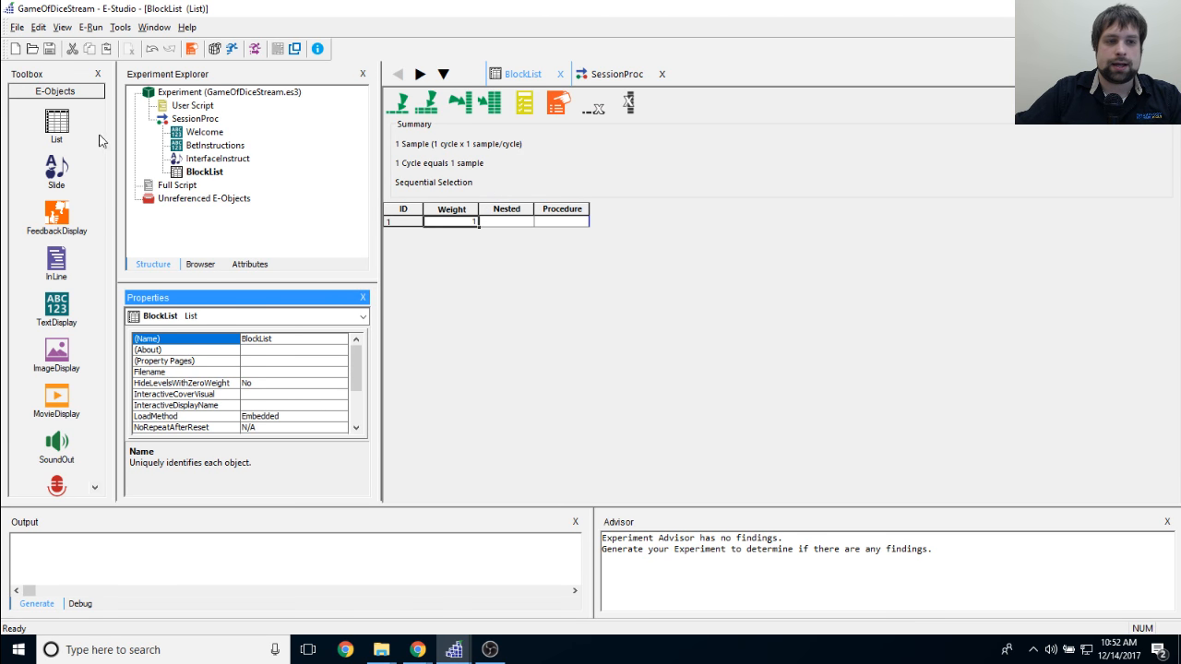
Step: Assign a new procedure named BlockProc to BlockList's first level, create it, and make it the default for new levels
{"action": "left_click", "coordinate": [549, 222]}
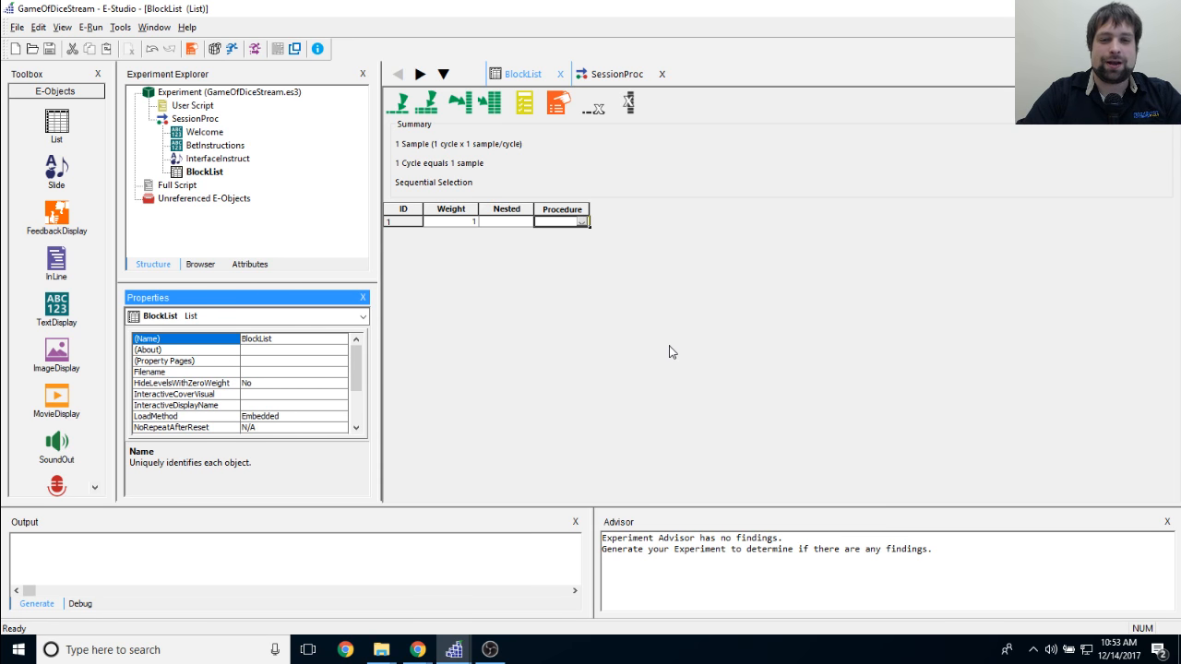
{"action": "type", "text": "BlockProc"}
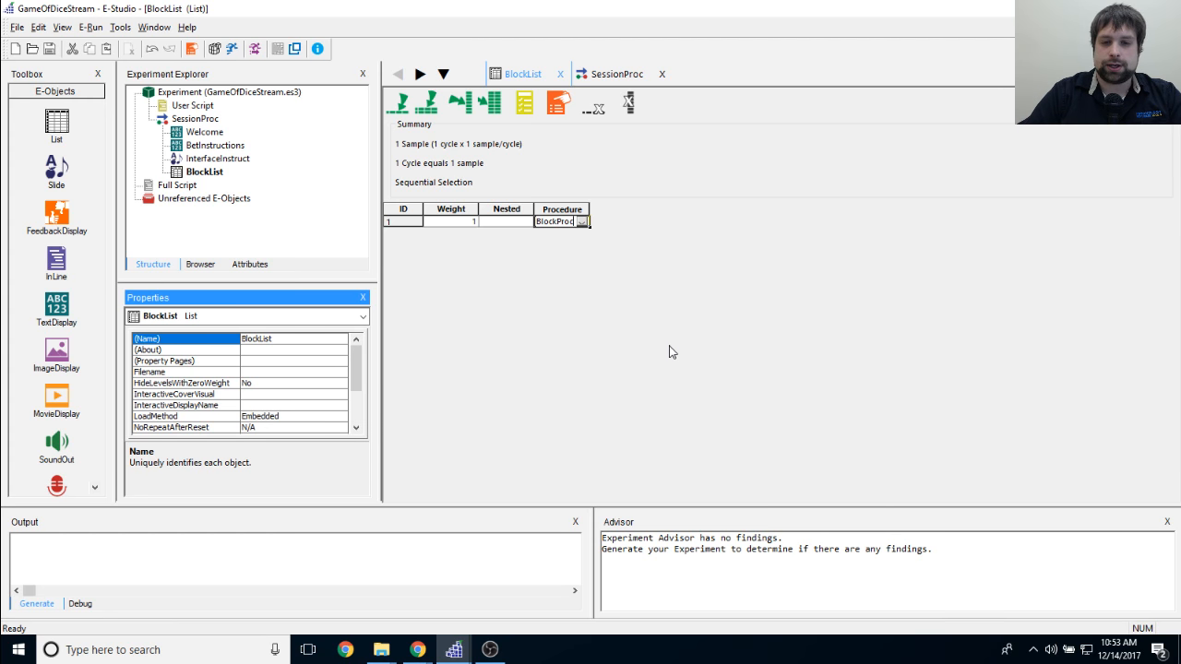
{"action": "key", "text": "Return"}
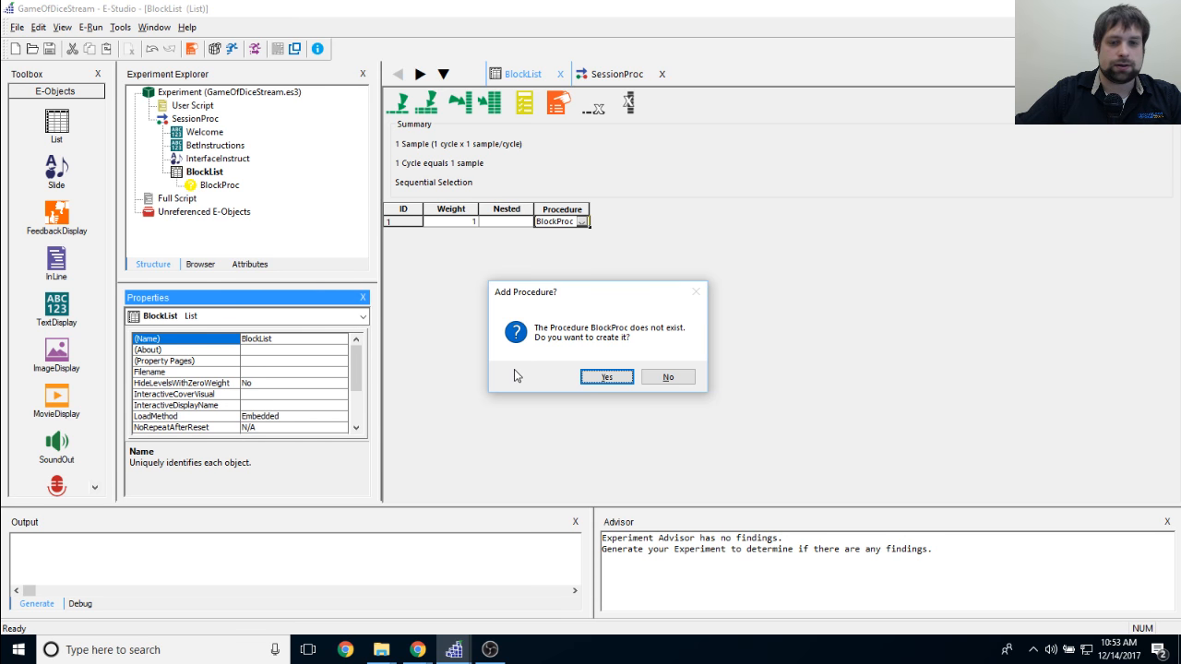
{"action": "left_click", "coordinate": [607, 377]}
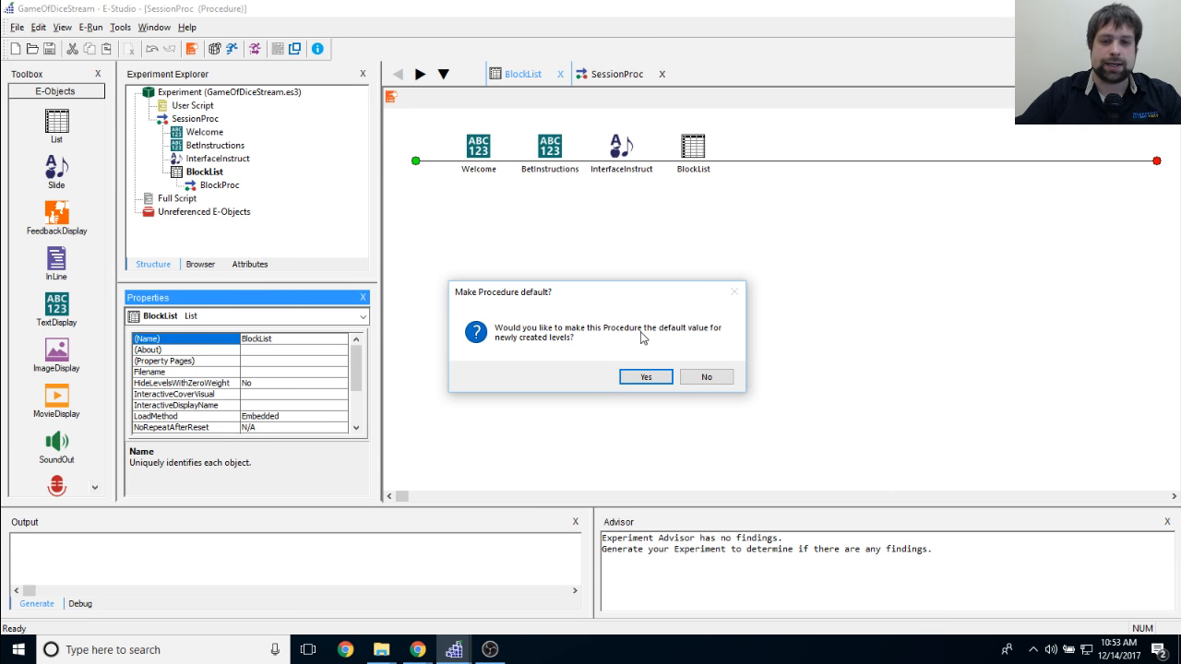
{"action": "left_click", "coordinate": [646, 376]}
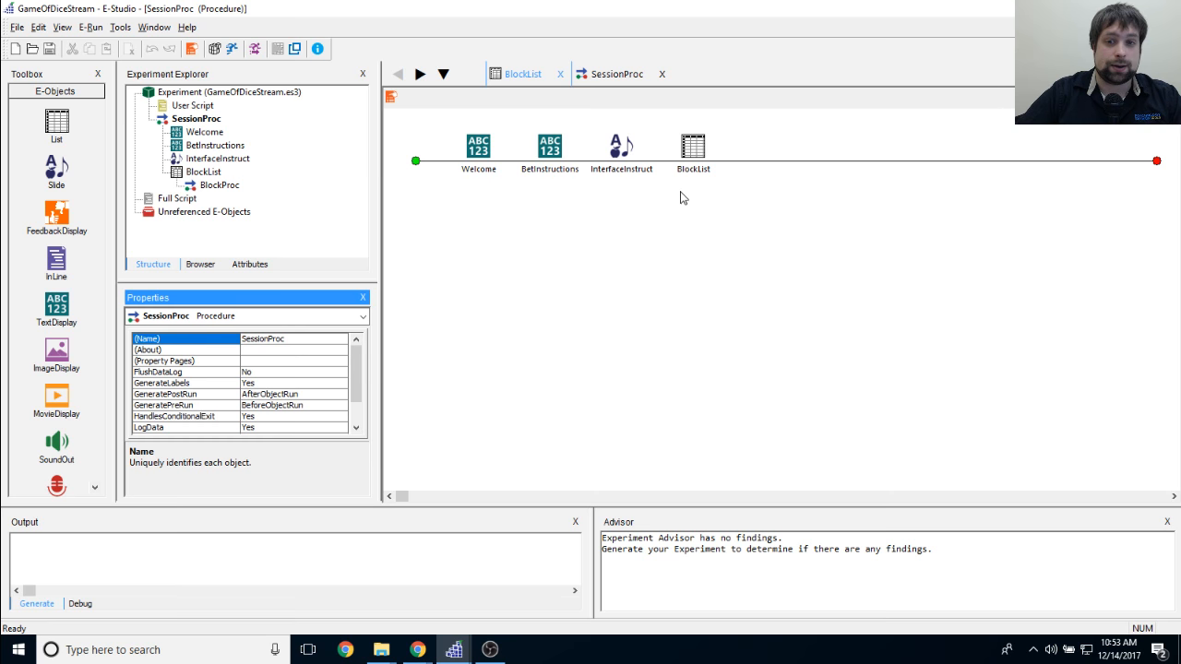
Step: Close all open object windows and open the BlockProc procedure
{"action": "left_click", "coordinate": [154, 28]}
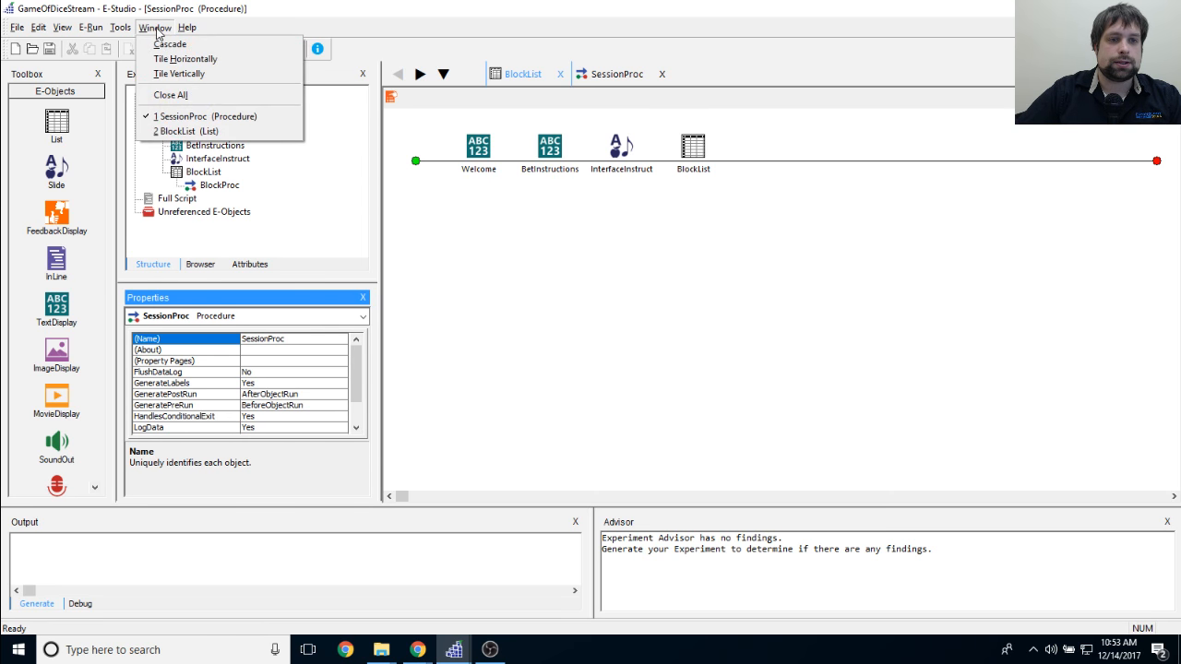
{"action": "left_click", "coordinate": [170, 94]}
{"action": "left_click", "coordinate": [207, 187]}
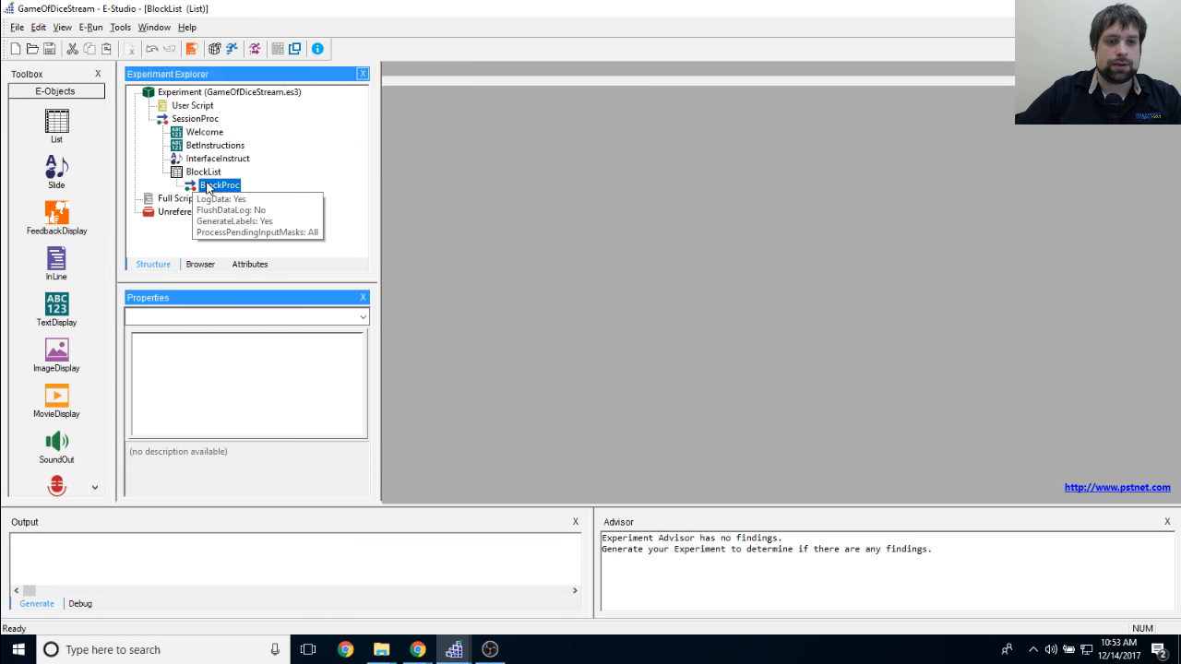
{"action": "double_click", "coordinate": [208, 187]}
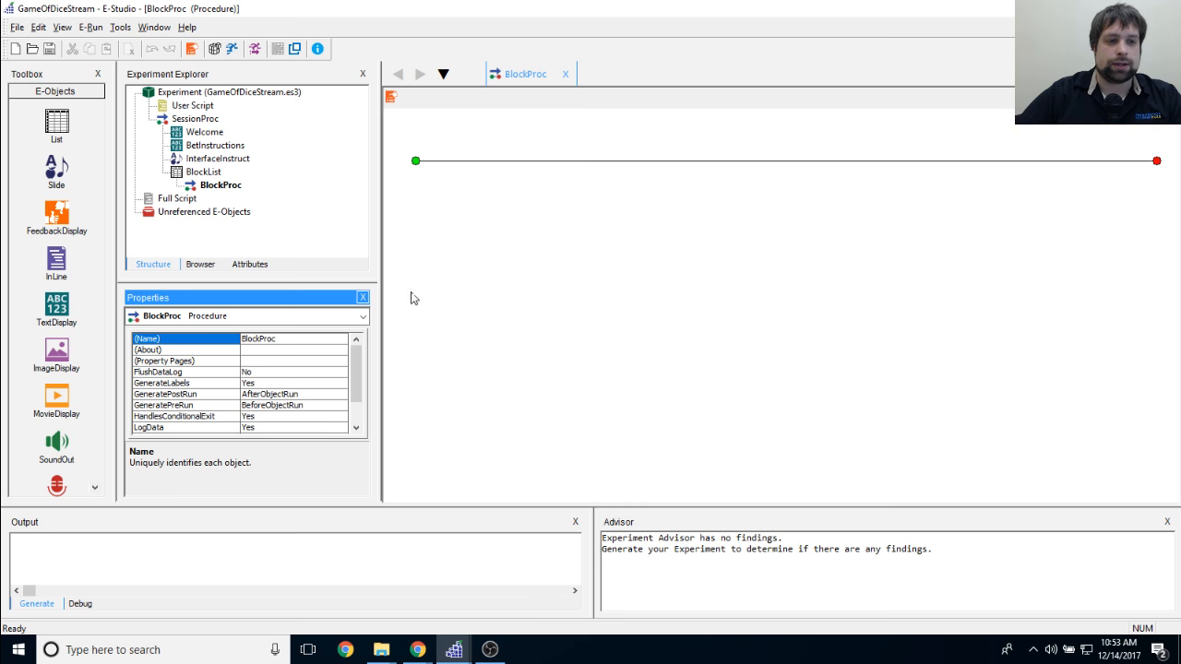
Step: Add a List object to the BlockProc timeline and rename it TrialList
{"action": "left_click_drag", "start_coordinate": [57, 122], "coordinate": [683, 305]}
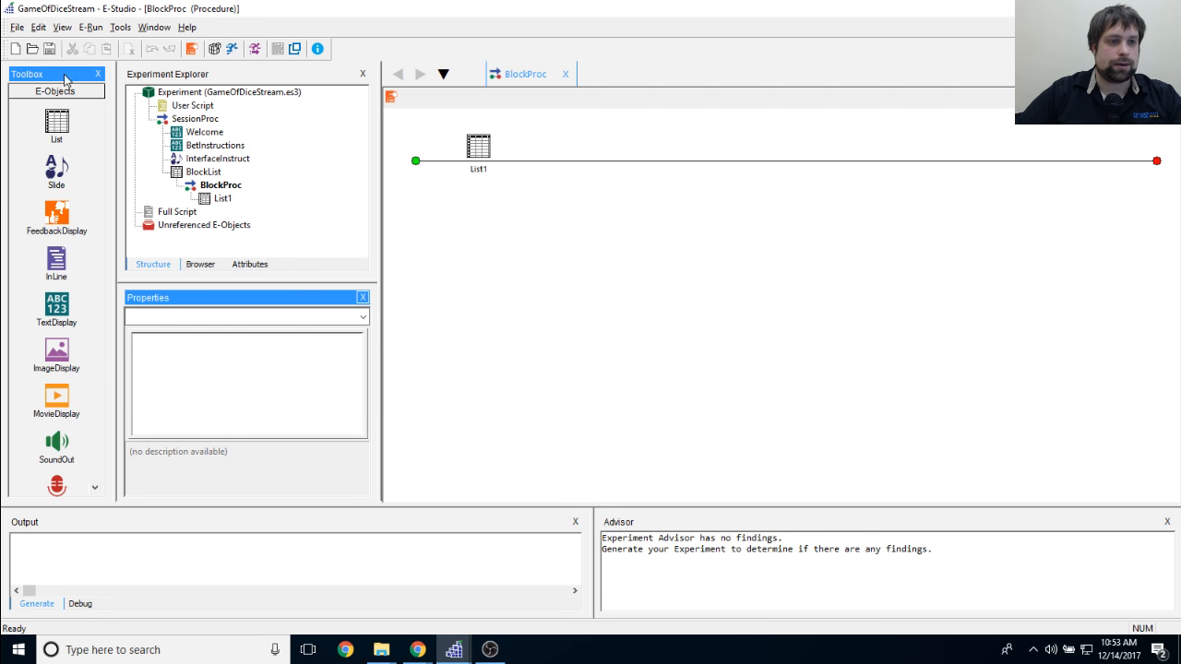
{"action": "right_click", "coordinate": [477, 147]}
{"action": "left_click", "coordinate": [540, 214]}
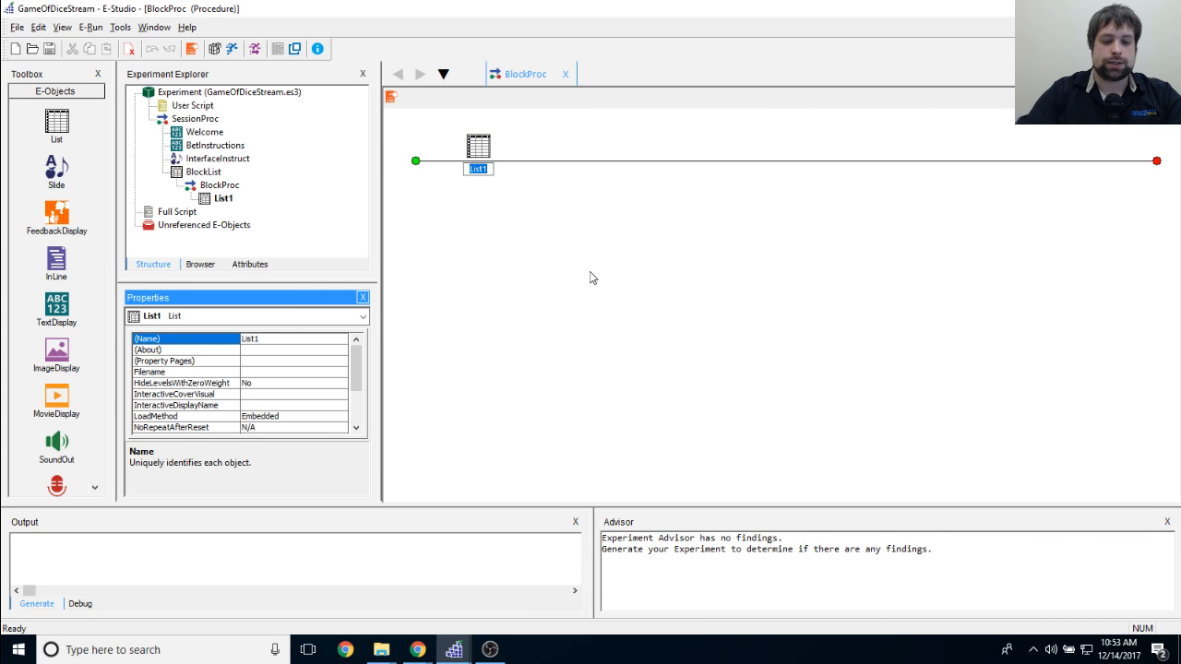
{"action": "type", "text": "Trial"}
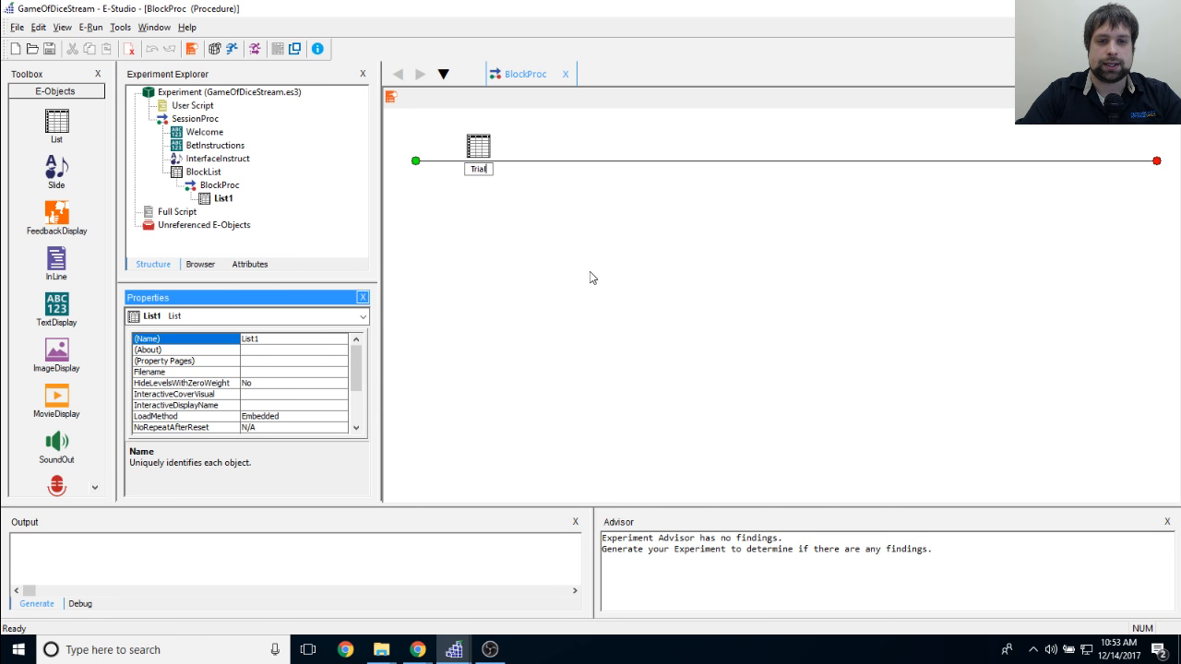
{"action": "type", "text": "List"}
{"action": "key", "text": "Return"}
{"action": "left_click", "coordinate": [591, 277]}
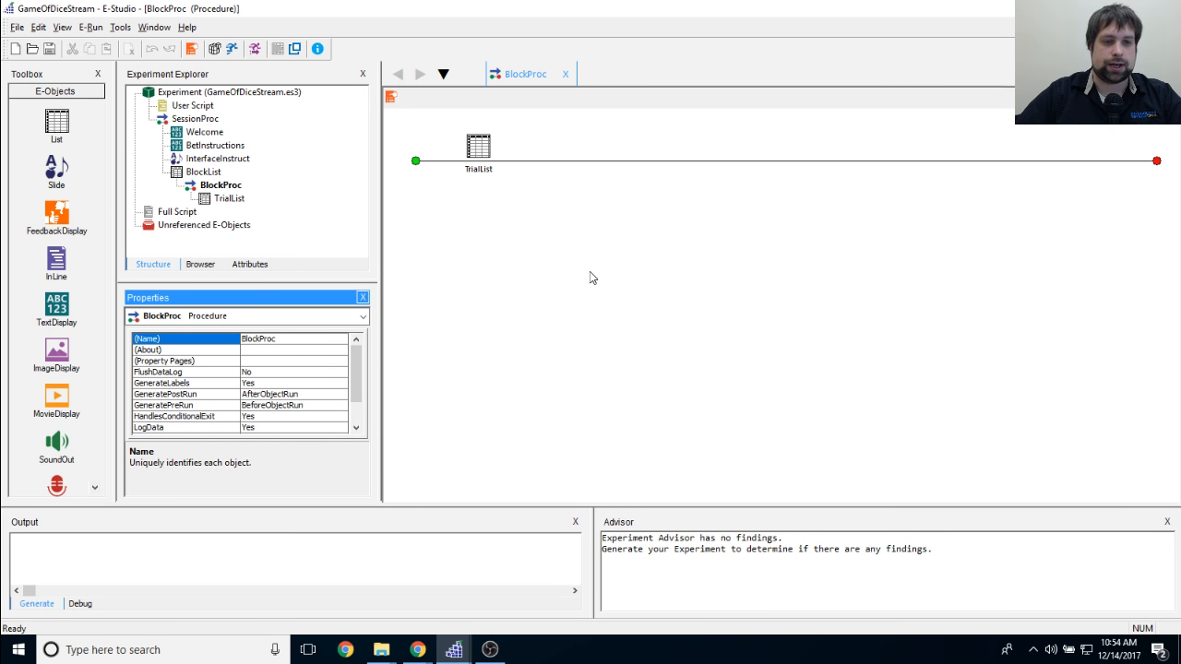
Step: Open TrialList, assign a new procedure named TrialProc to its first level, create it, and make it the default for new levels
{"action": "double_click", "coordinate": [477, 150]}
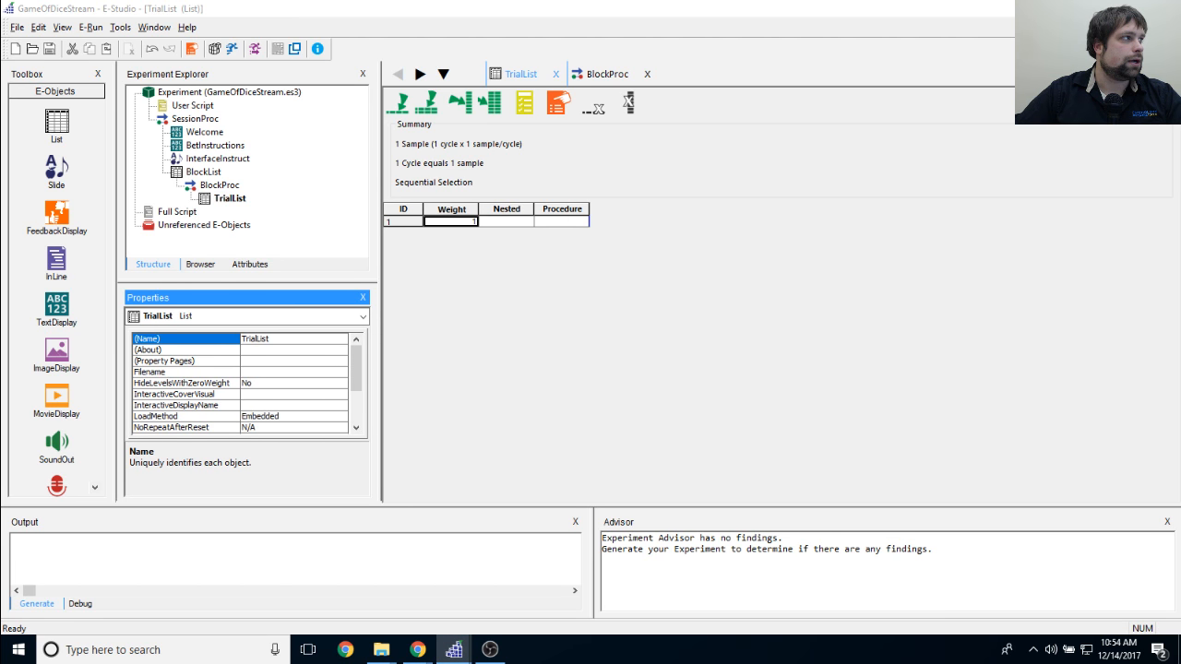
{"action": "left_click", "coordinate": [627, 336]}
{"action": "left_click", "coordinate": [559, 223]}
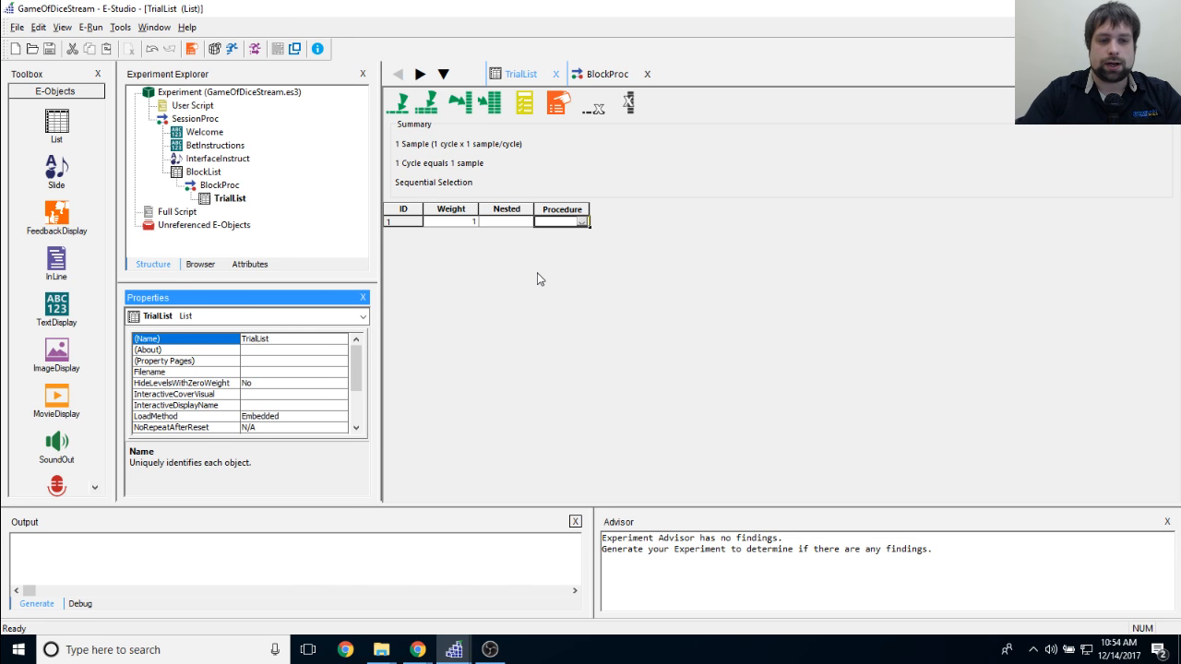
{"action": "type", "text": "TrialProc"}
{"action": "key", "text": "Return"}
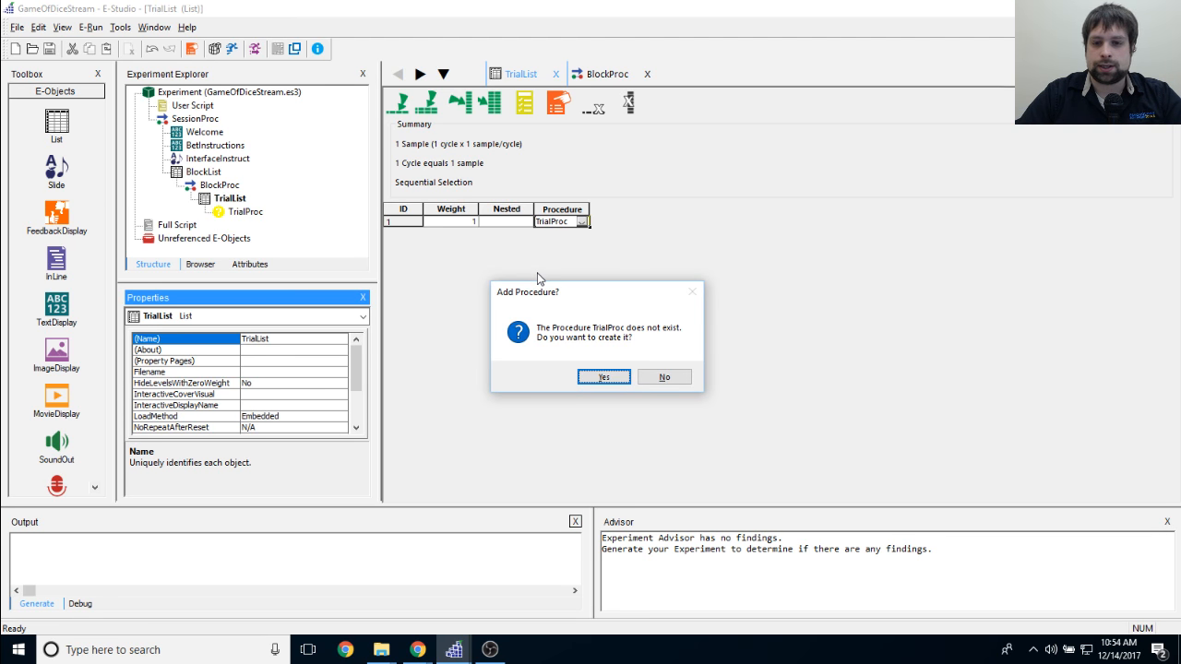
{"action": "key", "text": "Return"}
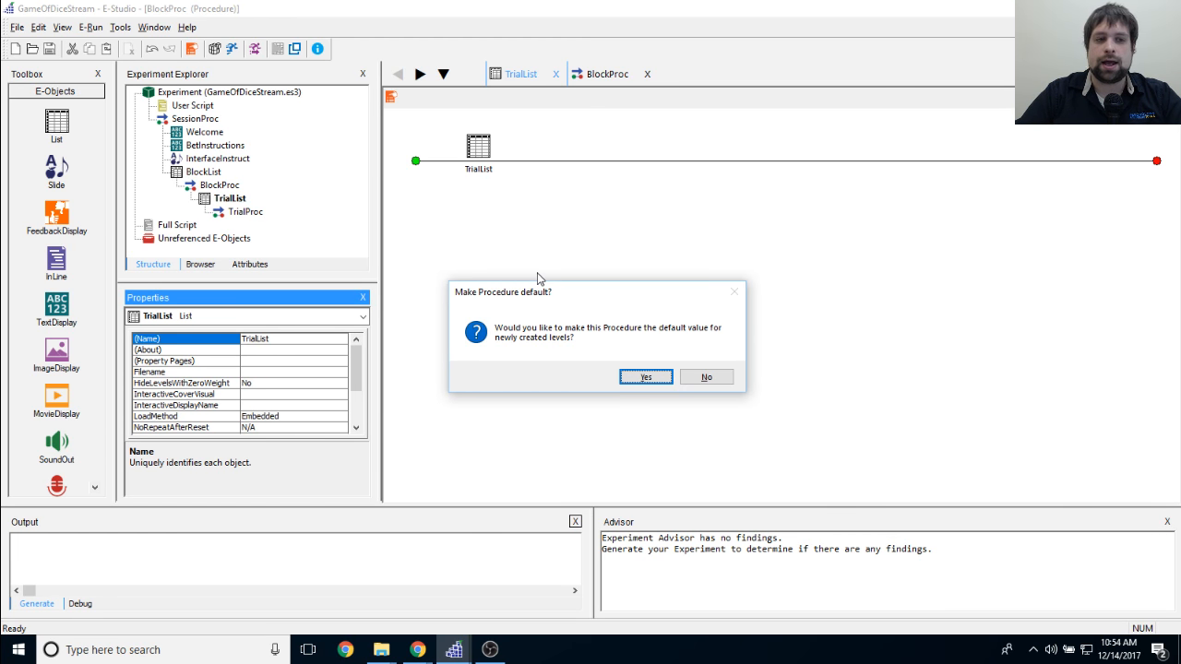
{"action": "key", "text": "Return"}
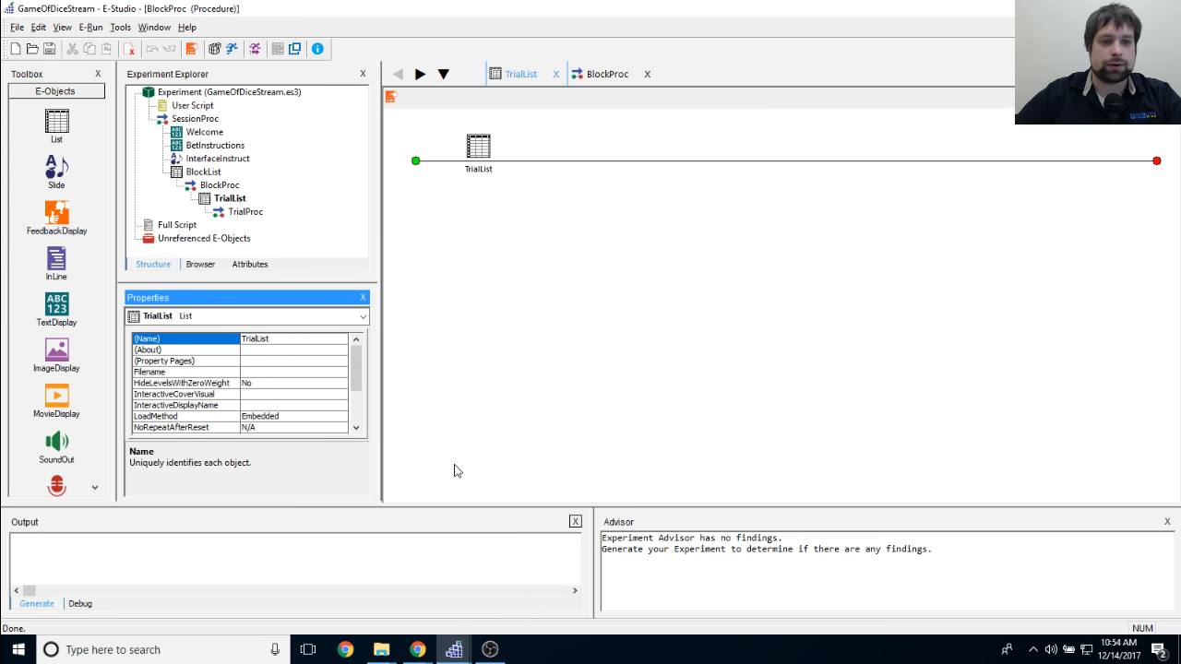
Step: Add an attribute named RollMovie to TrialList, keeping the default value
{"action": "double_click", "coordinate": [242, 200]}
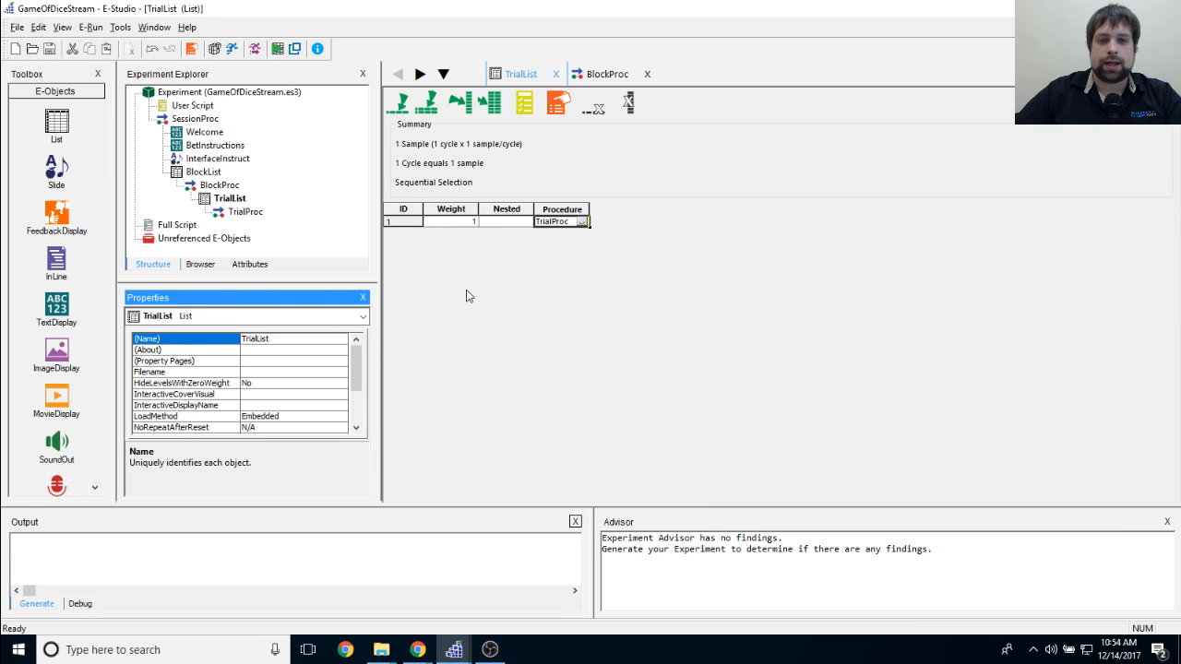
{"action": "left_click", "coordinate": [458, 103]}
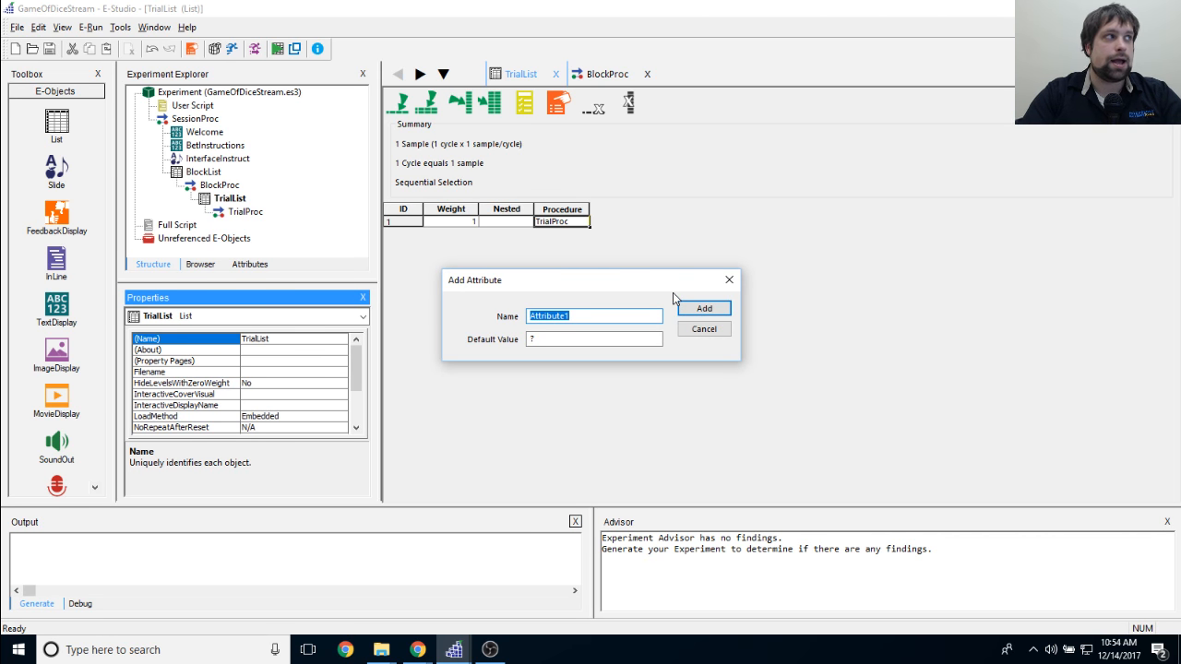
{"action": "type", "text": "RollMovie"}
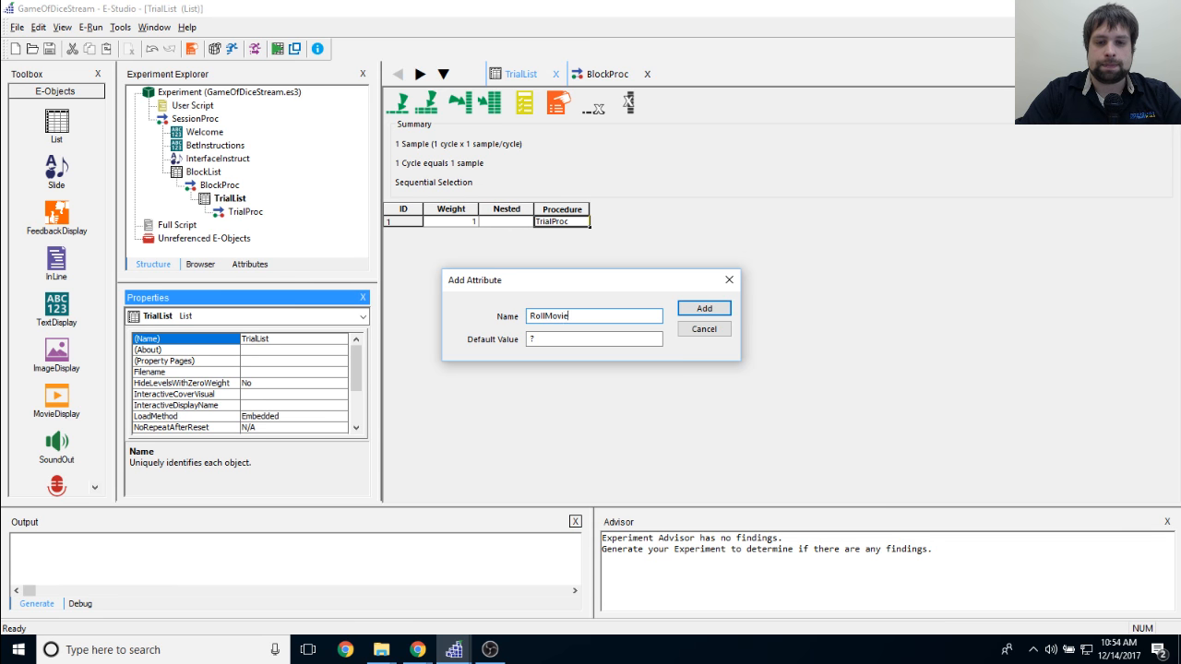
{"action": "key", "text": "Return"}
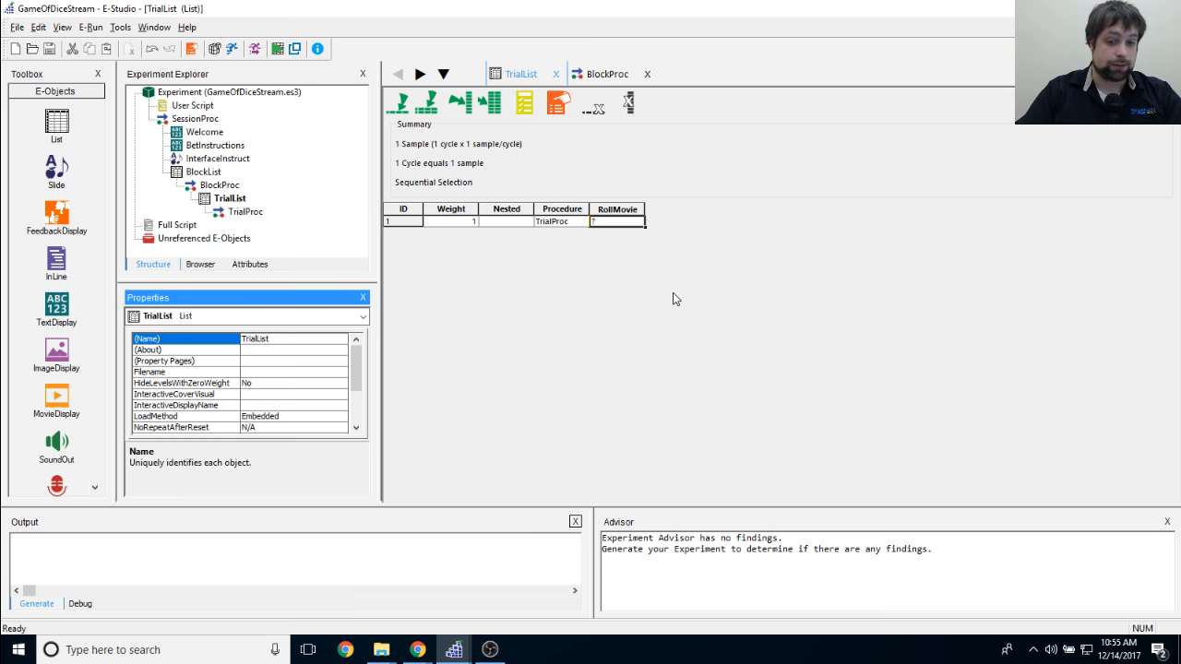
Step: Check the movie file names in the DiceMovie folder and set the first level's RollMovie value to One
{"action": "mouse_move", "coordinate": [388, 646]}
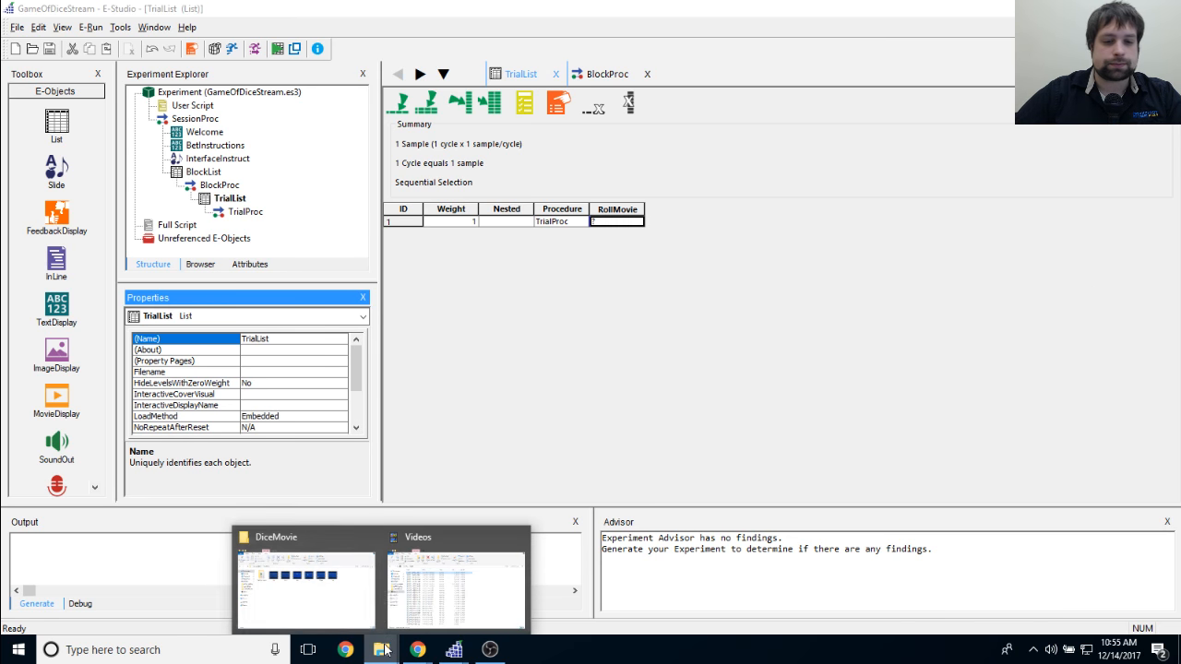
{"action": "left_click", "coordinate": [420, 564]}
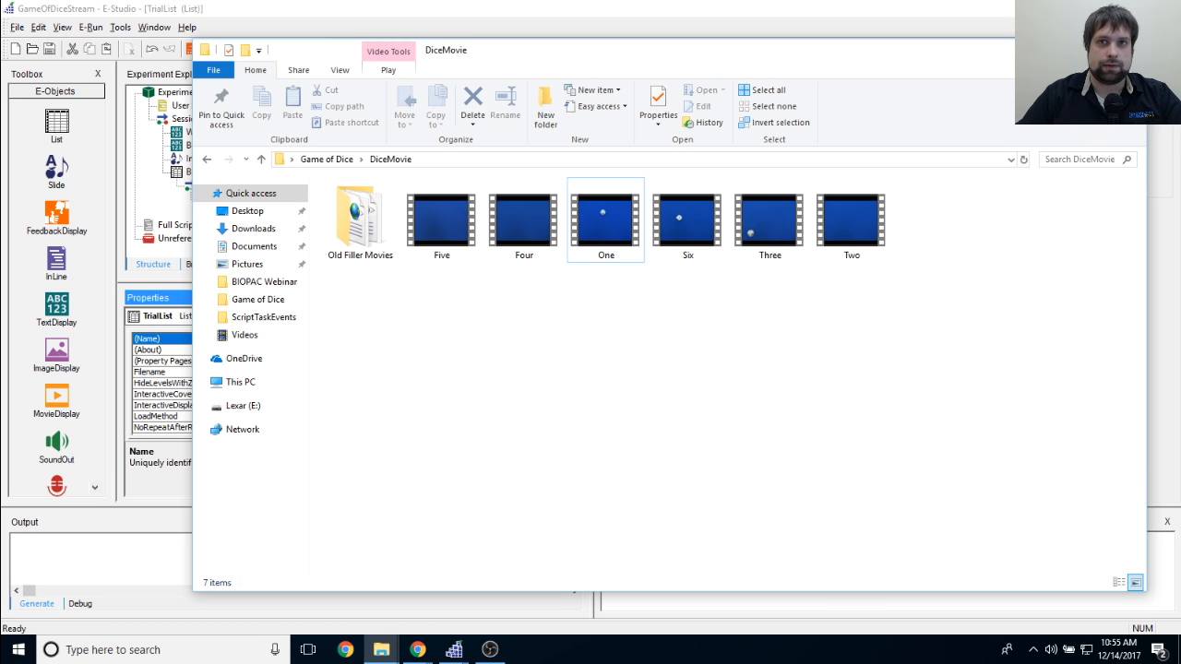
{"action": "left_click", "coordinate": [1059, 50]}
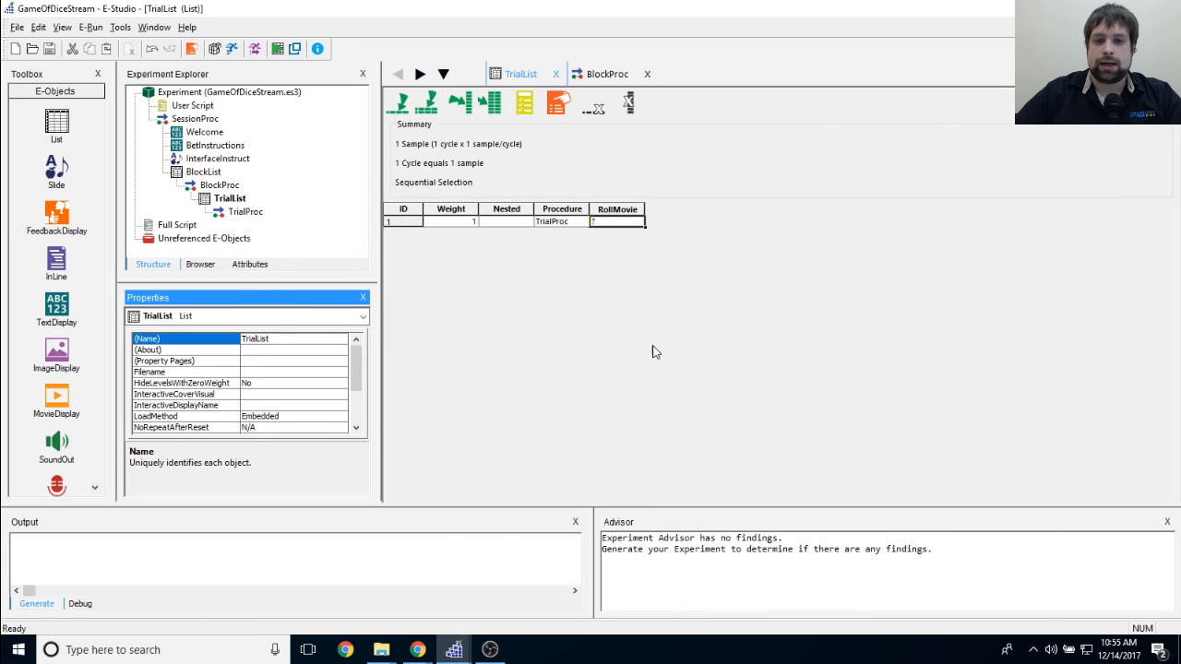
{"action": "double_click", "coordinate": [601, 222]}
{"action": "left_click_drag", "start_coordinate": [598, 221], "coordinate": [522, 226]}
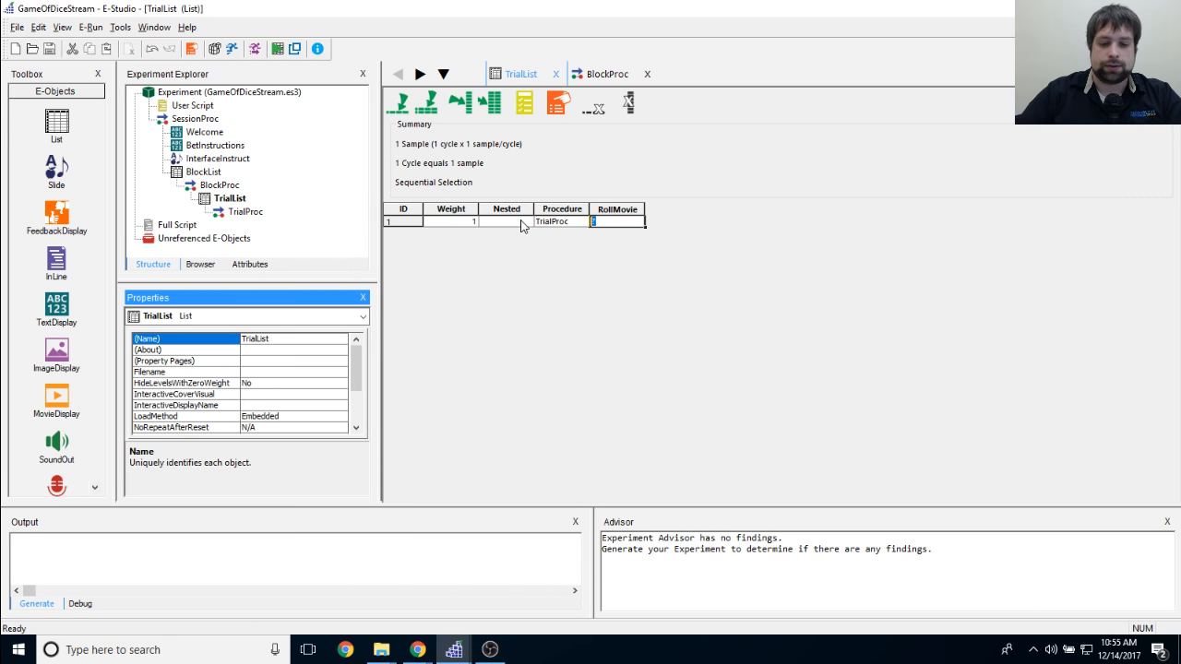
{"action": "type", "text": "One"}
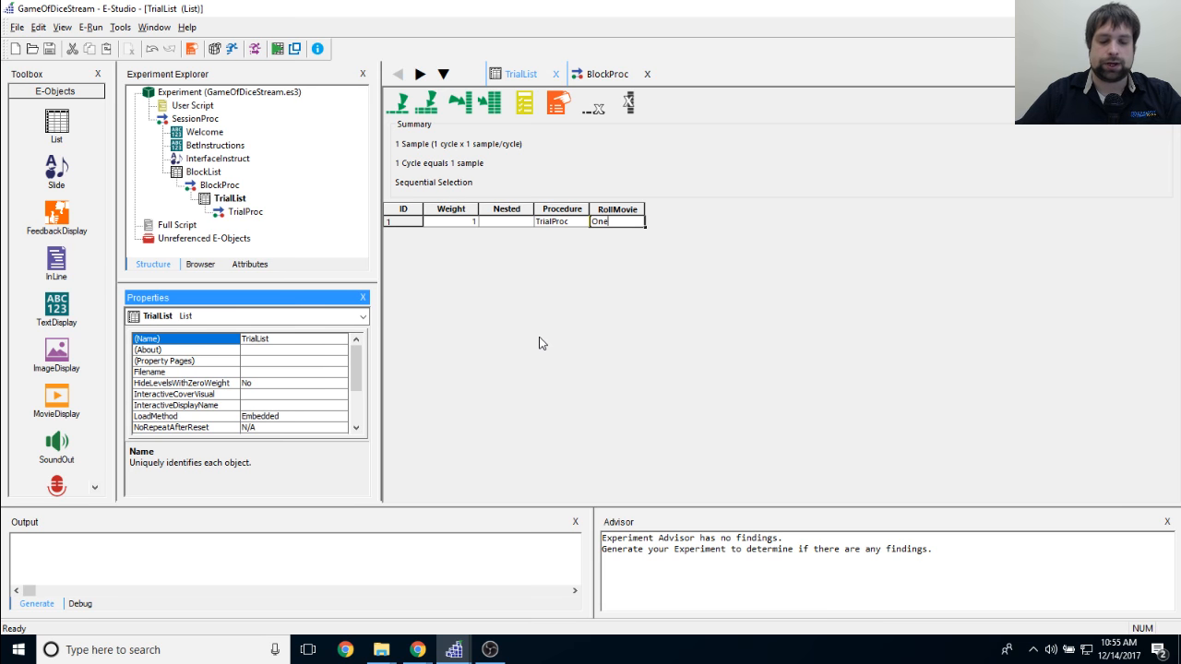
Step: Add five more levels to TrialList
{"action": "left_click", "coordinate": [430, 103]}
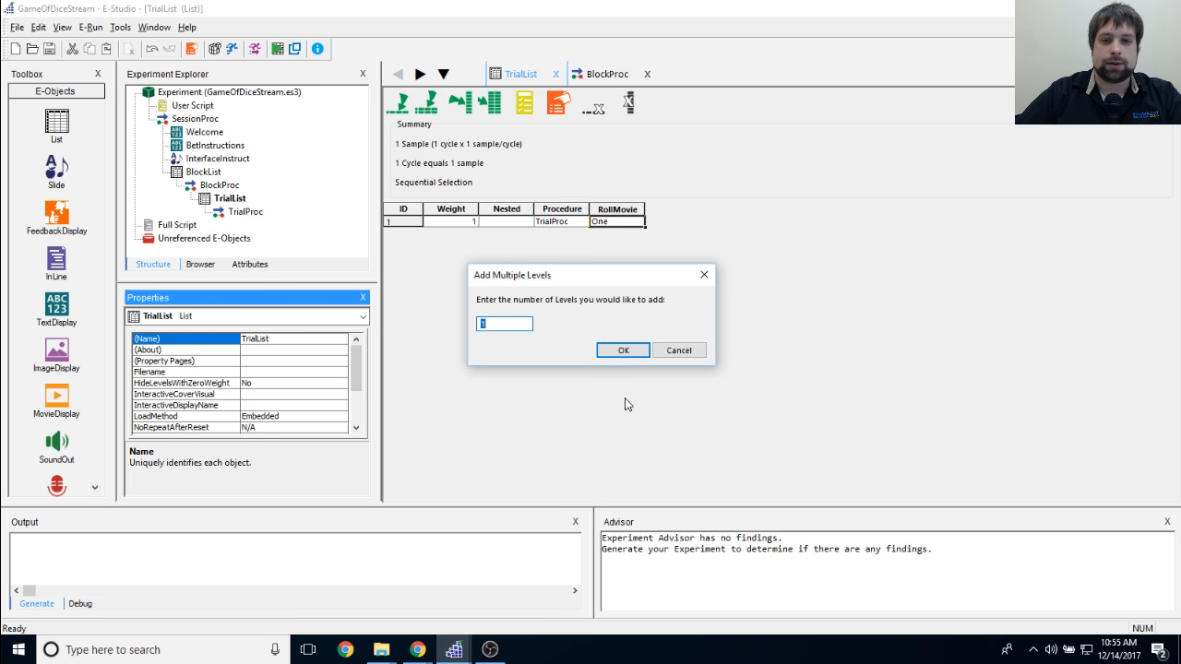
{"action": "type", "text": "5"}
{"action": "key", "text": "Return"}
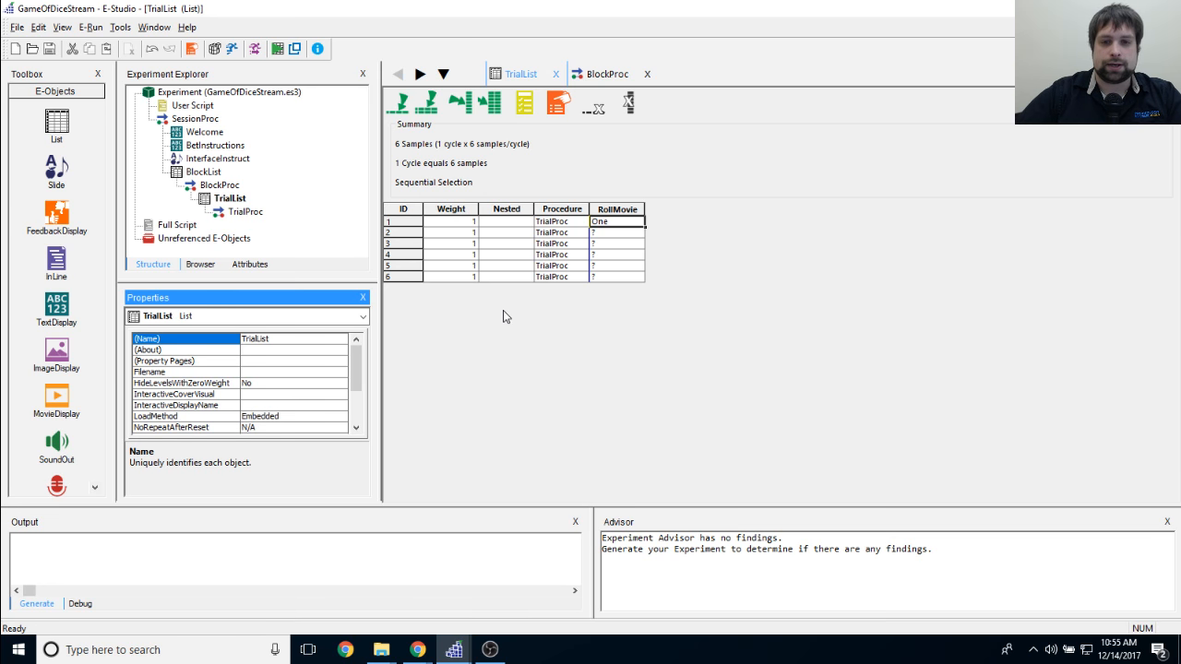
Step: Fill the RollMovie values of levels 2 to 6 with Two, Three, Four, Five and Six
{"action": "left_click", "coordinate": [625, 234]}
{"action": "type", "text": "Two"}
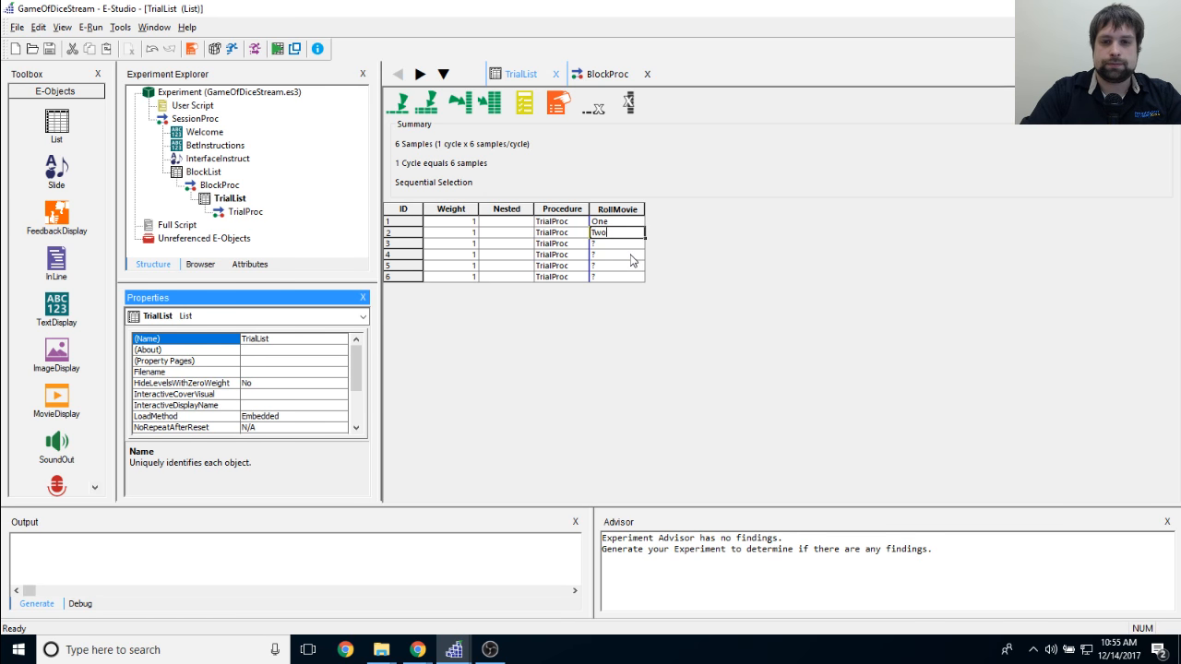
{"action": "key", "text": "Return"}
{"action": "type", "text": "Three"}
{"action": "key", "text": "Return"}
{"action": "type", "text": "Four"}
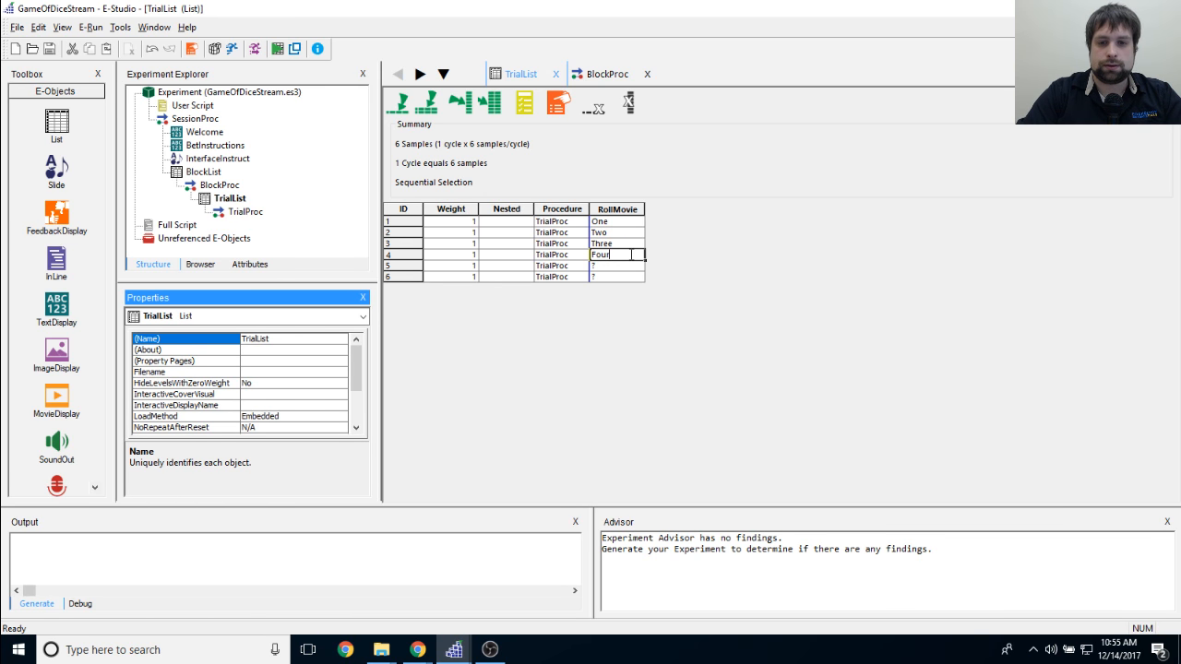
{"action": "key", "text": "Return"}
{"action": "type", "text": "Five"}
{"action": "key", "text": "Return"}
{"action": "type", "text": "Six"}
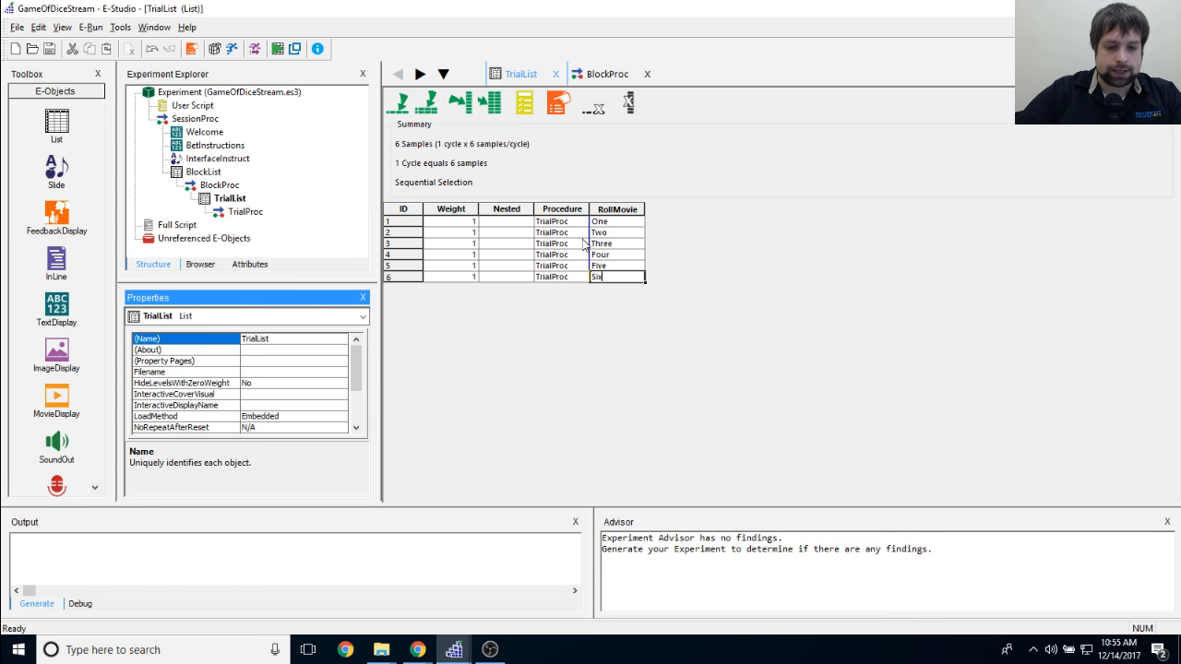
Step: Check where the DiceMovie folder sits relative to the experiment file and examine the file extension of the Five movie in its properties
{"action": "left_click", "coordinate": [381, 650]}
{"action": "left_click", "coordinate": [304, 585]}
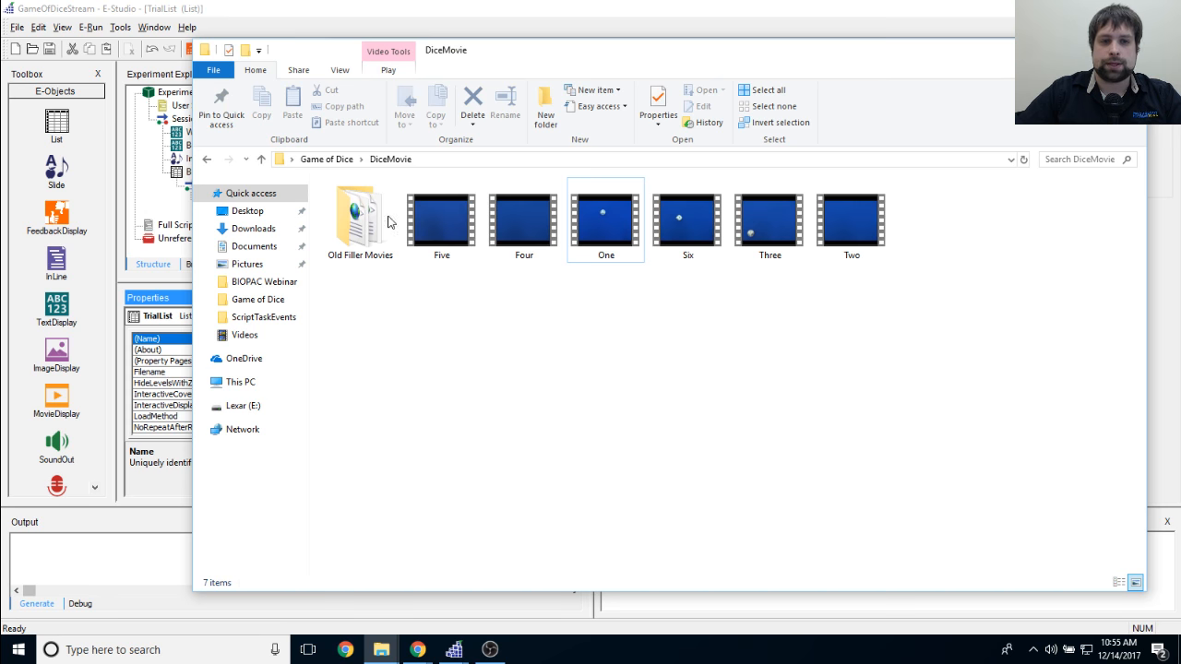
{"action": "left_click", "coordinate": [347, 162]}
{"action": "left_click", "coordinate": [381, 266]}
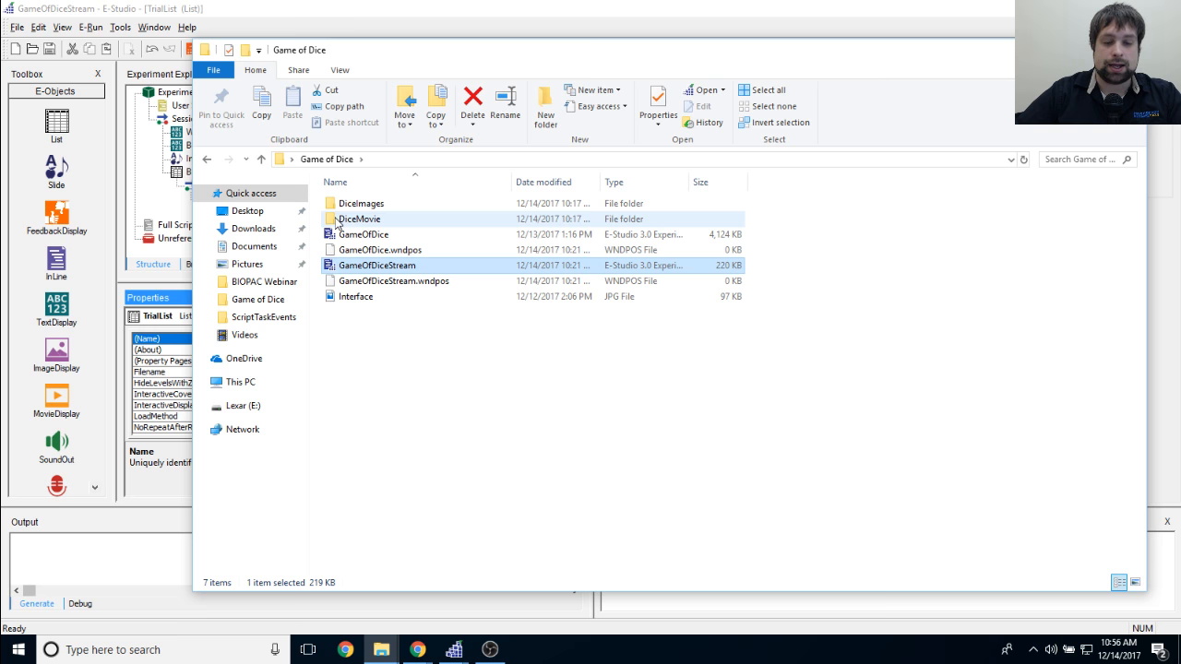
{"action": "double_click", "coordinate": [355, 219]}
{"action": "left_click", "coordinate": [431, 213]}
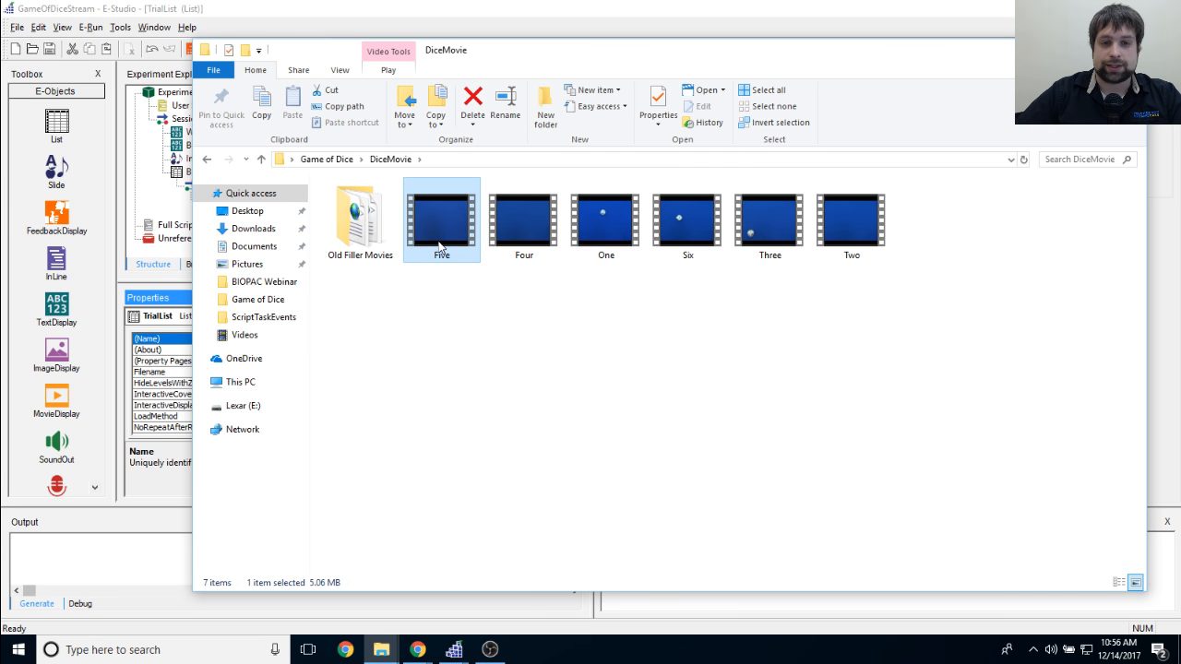
{"action": "right_click", "coordinate": [437, 244]}
{"action": "left_click", "coordinate": [523, 516]}
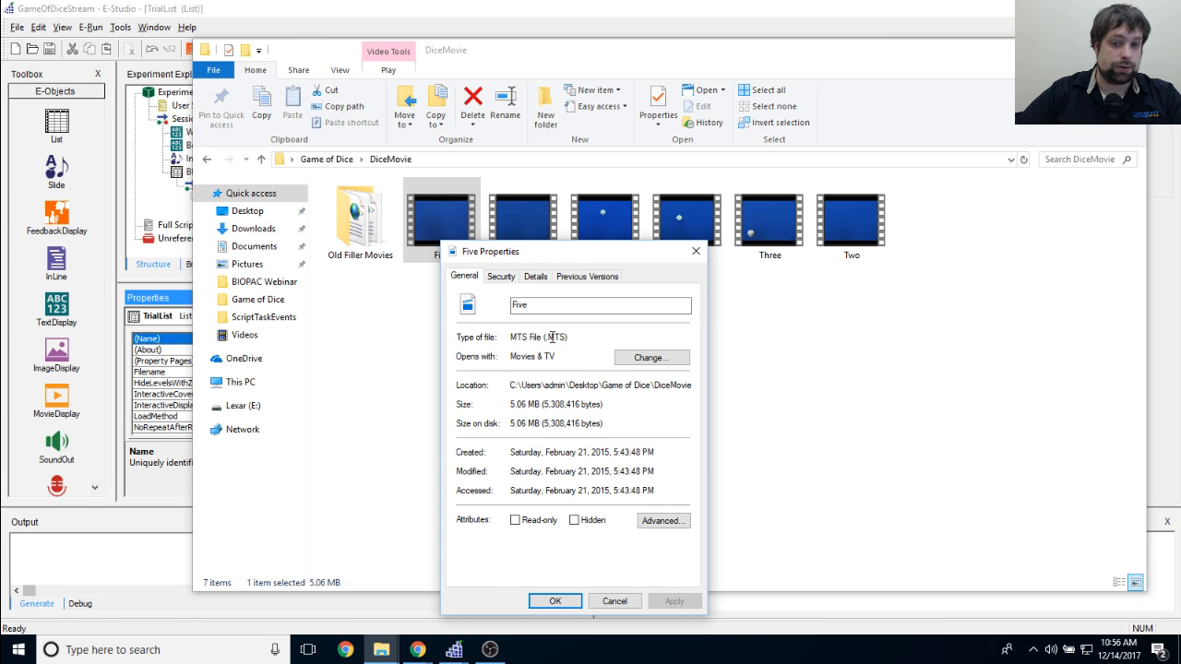
{"action": "left_click_drag", "start_coordinate": [549, 337], "coordinate": [566, 334]}
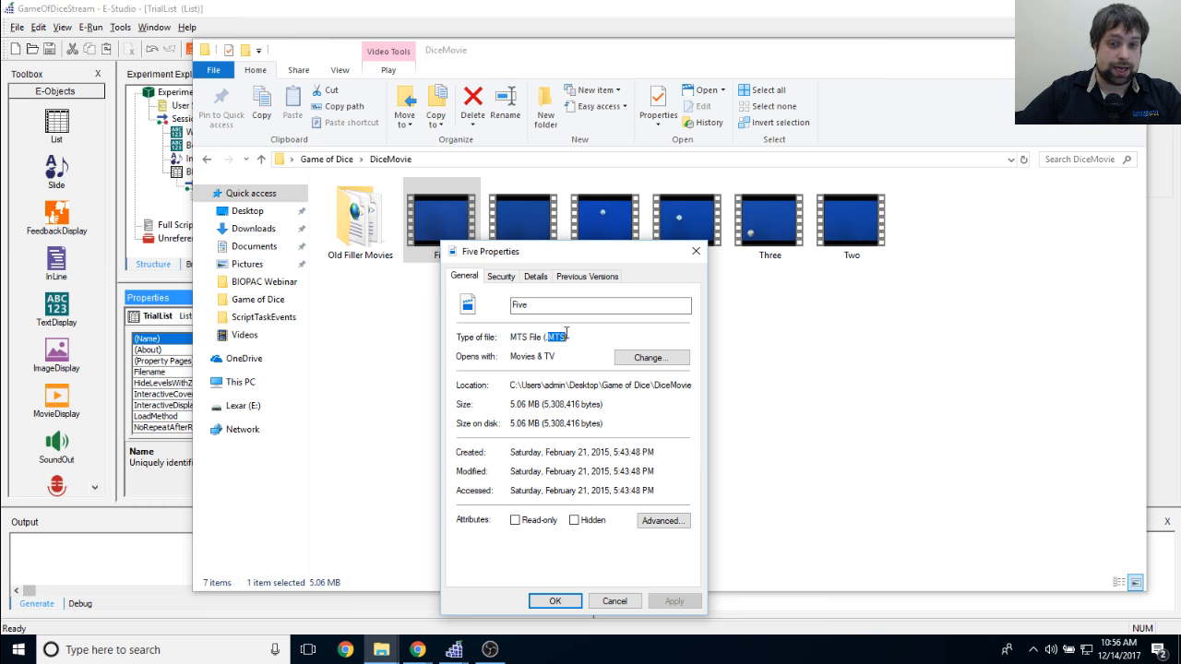
{"action": "left_click", "coordinate": [568, 334]}
{"action": "left_click", "coordinate": [554, 601]}
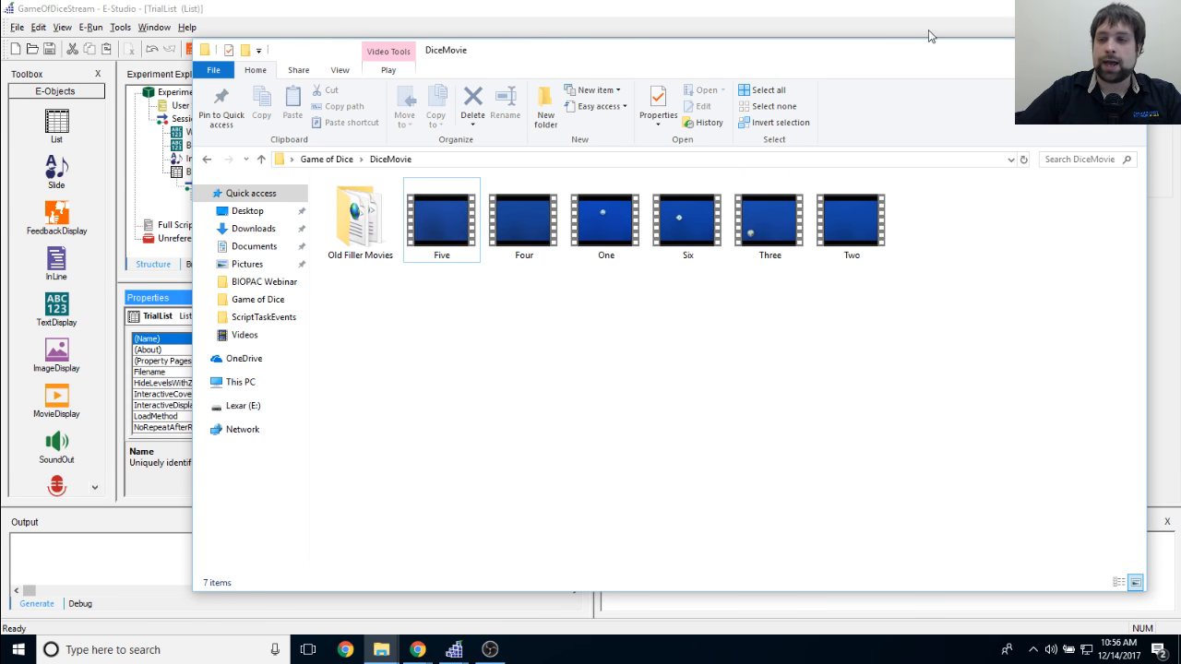
{"action": "left_click", "coordinate": [1062, 47]}
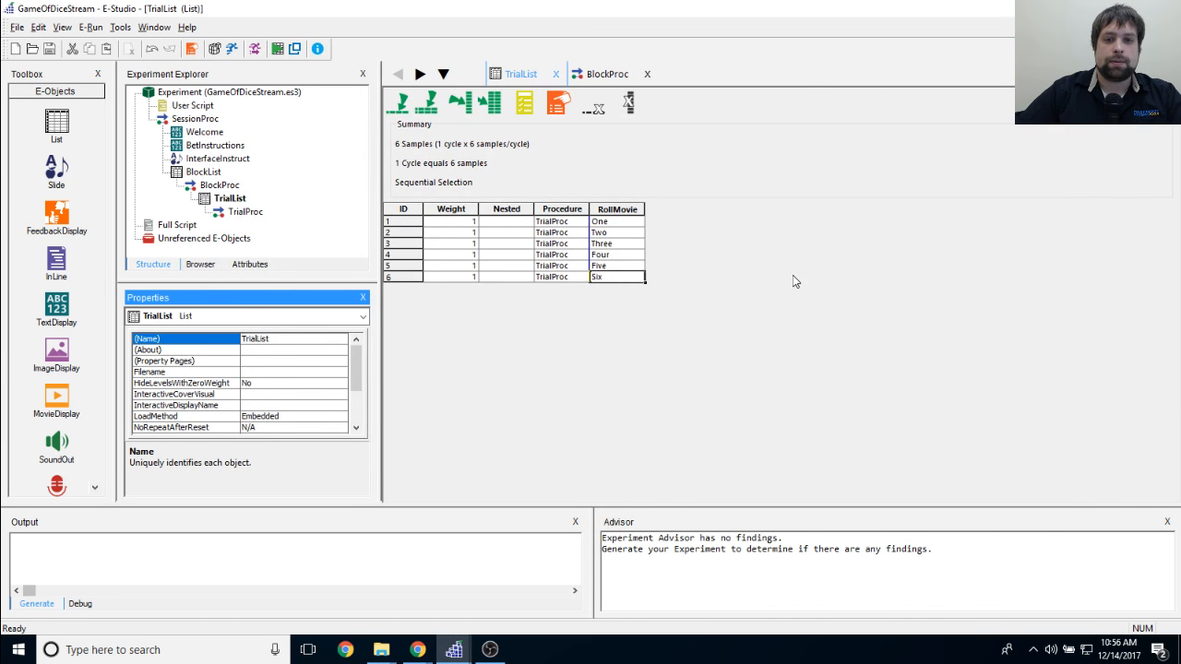
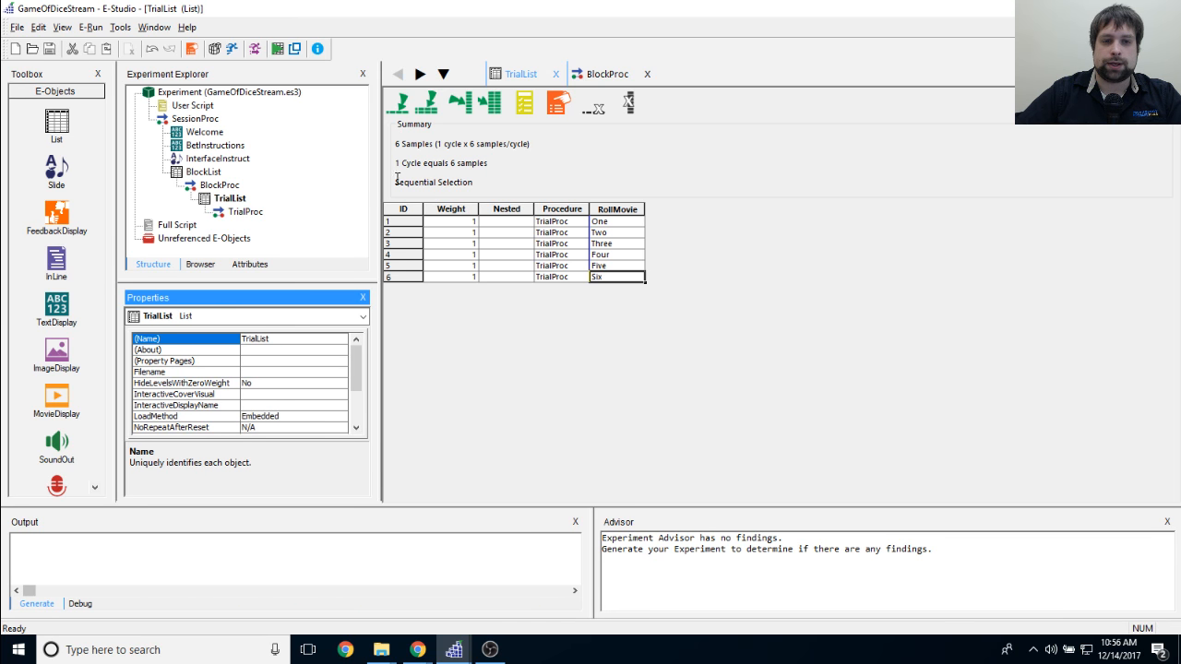
Step: Open TrialList's properties and set its selection order to Random with Replacement
{"action": "left_click_drag", "start_coordinate": [397, 182], "coordinate": [696, 182]}
{"action": "left_click", "coordinate": [565, 172]}
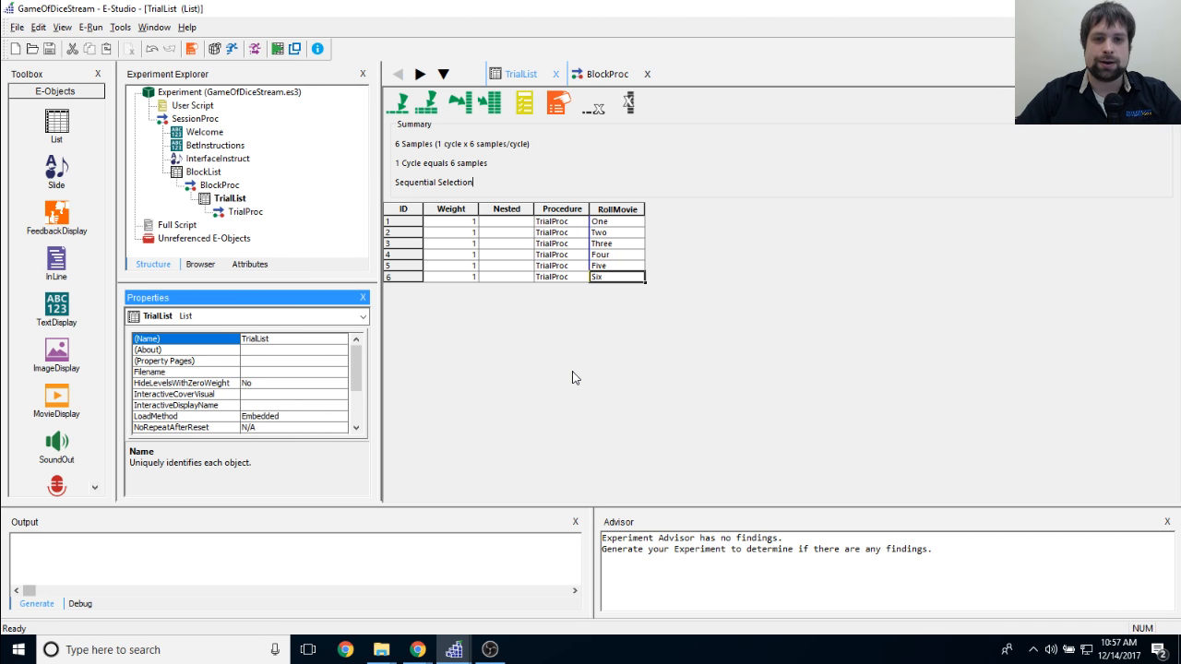
{"action": "left_click", "coordinate": [557, 107]}
{"action": "left_click_drag", "start_coordinate": [569, 163], "coordinate": [771, 132]}
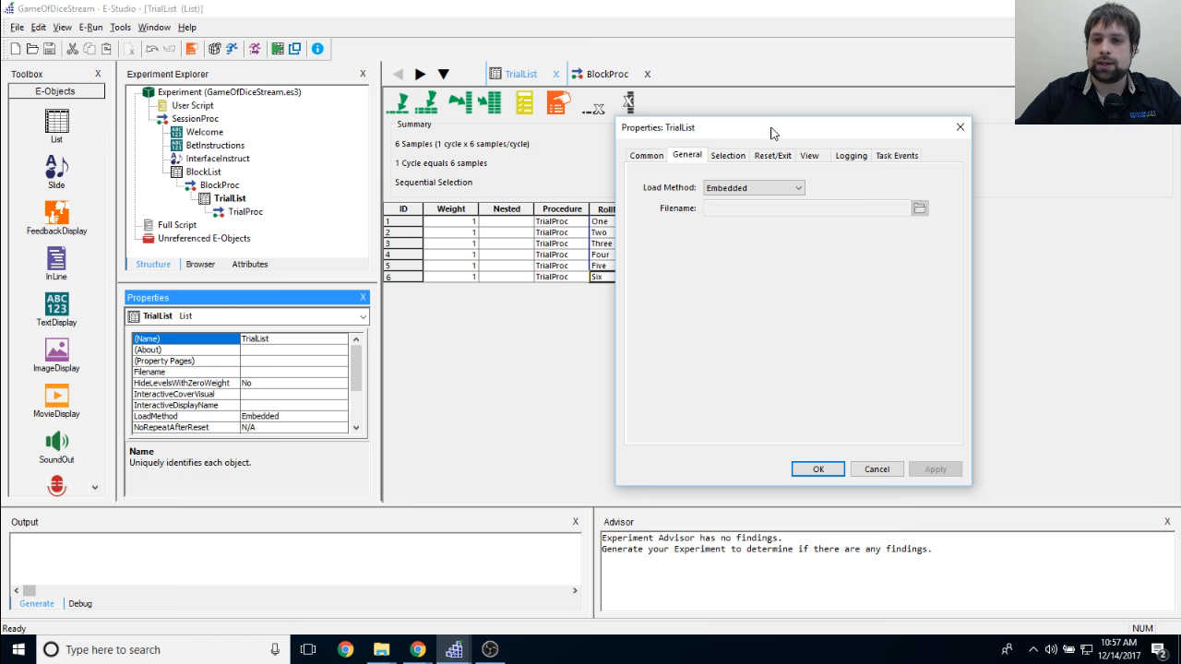
{"action": "left_click", "coordinate": [728, 155]}
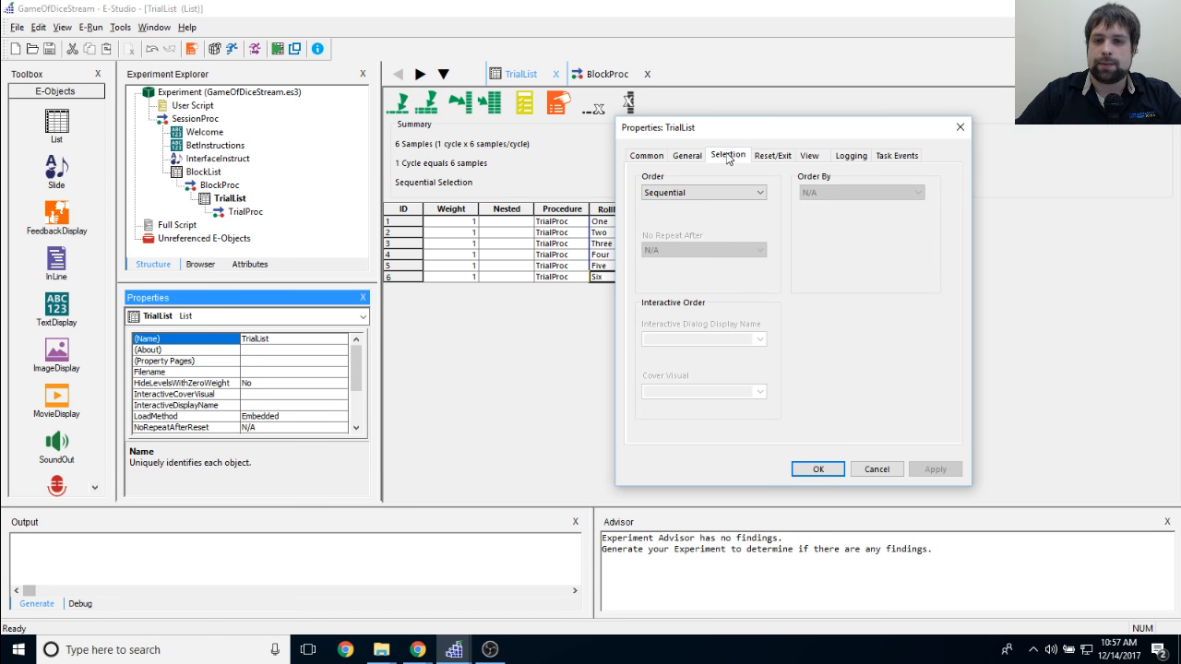
{"action": "left_click", "coordinate": [657, 196]}
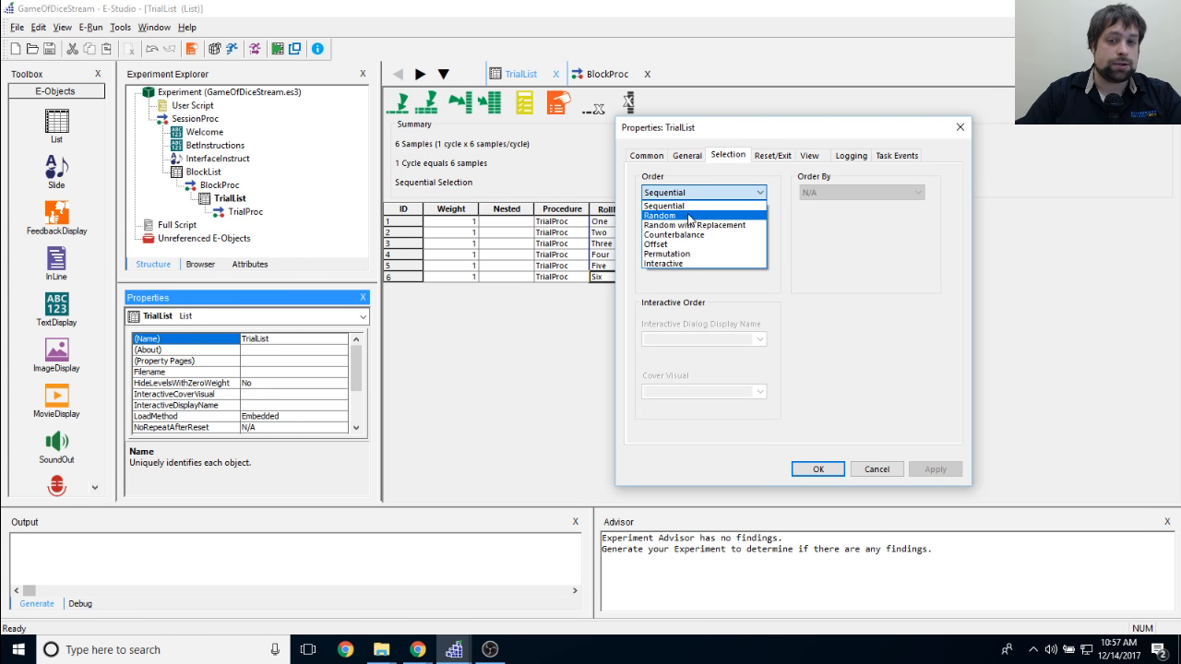
{"action": "left_click", "coordinate": [763, 226]}
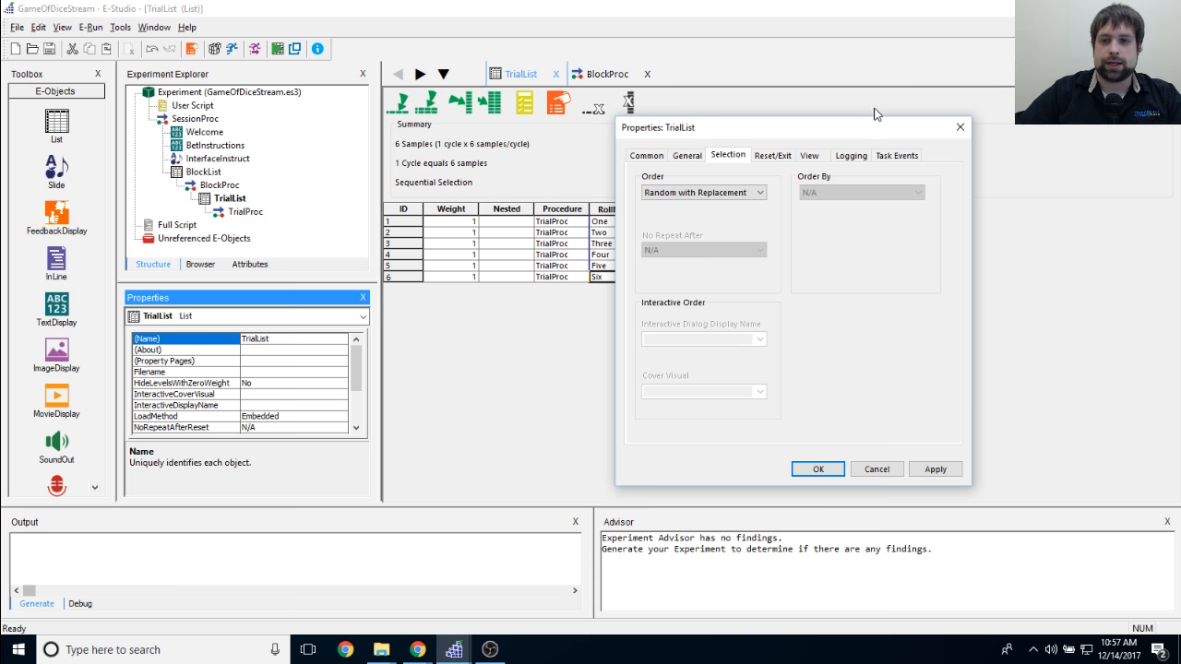
Step: Switch TrialList's selection order to Random and back to Random with Replacement
{"action": "left_click_drag", "start_coordinate": [815, 126], "coordinate": [895, 127]}
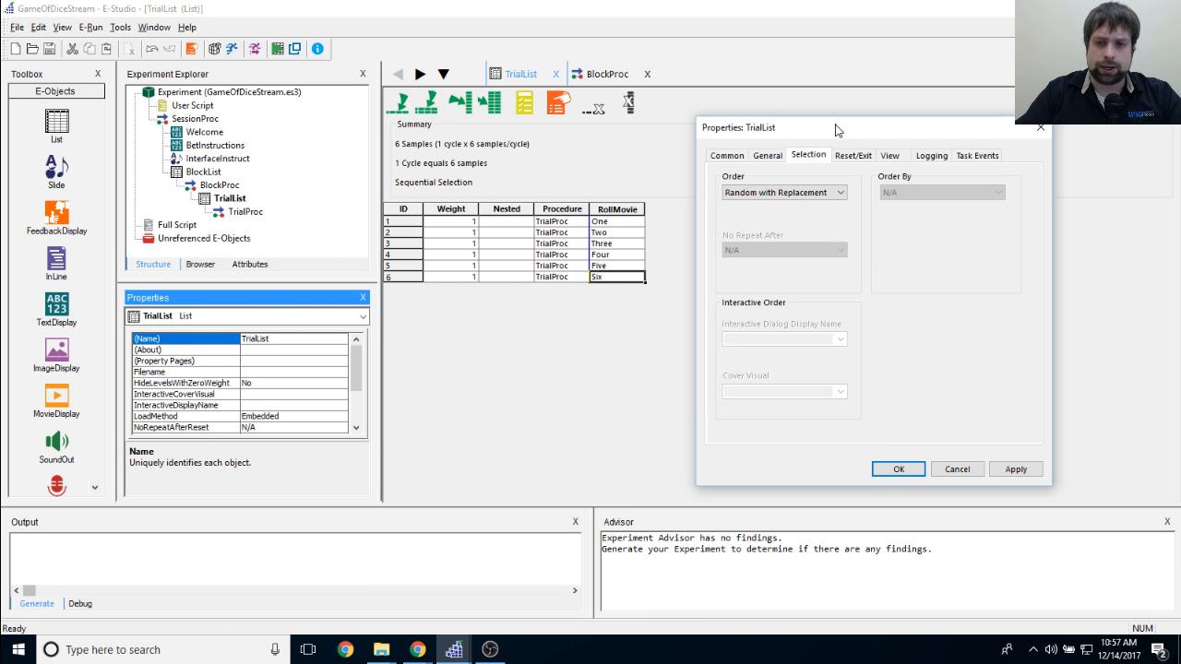
{"action": "left_click", "coordinate": [825, 192]}
{"action": "left_click", "coordinate": [819, 220]}
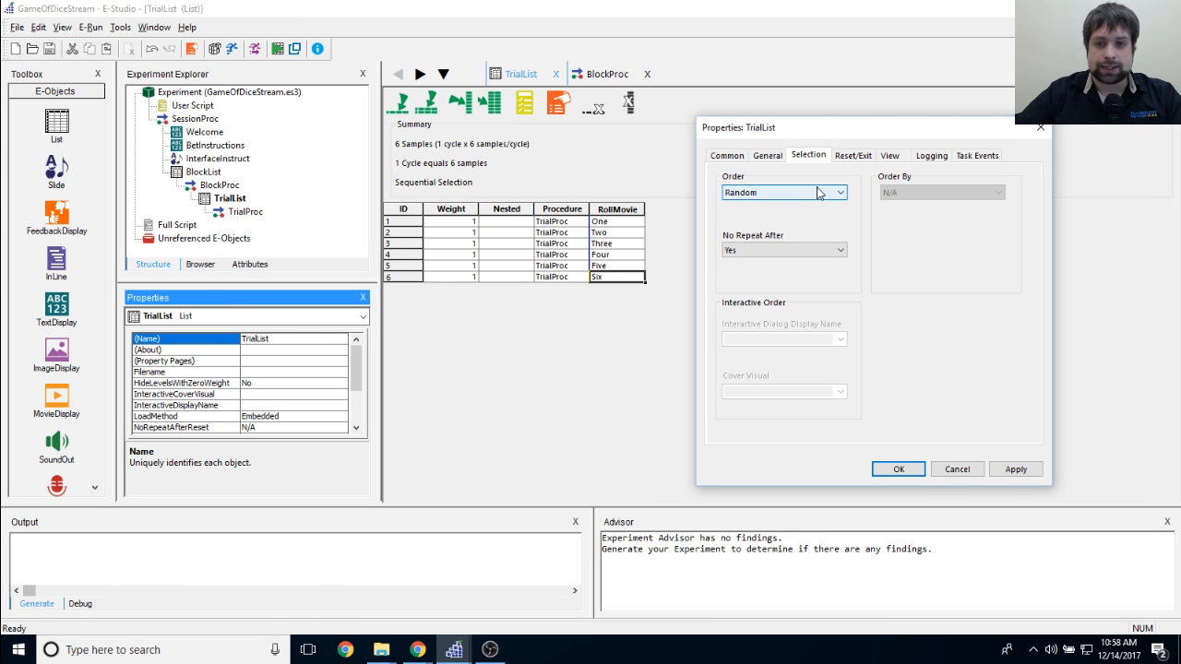
{"action": "left_click", "coordinate": [816, 192]}
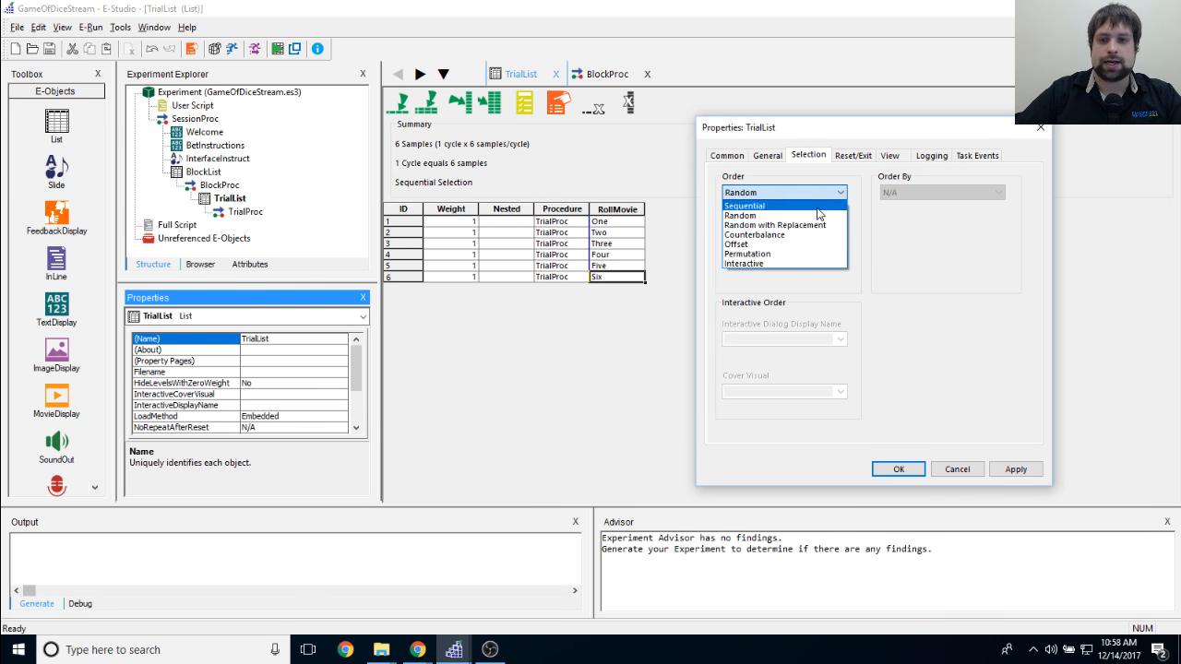
{"action": "left_click", "coordinate": [812, 226]}
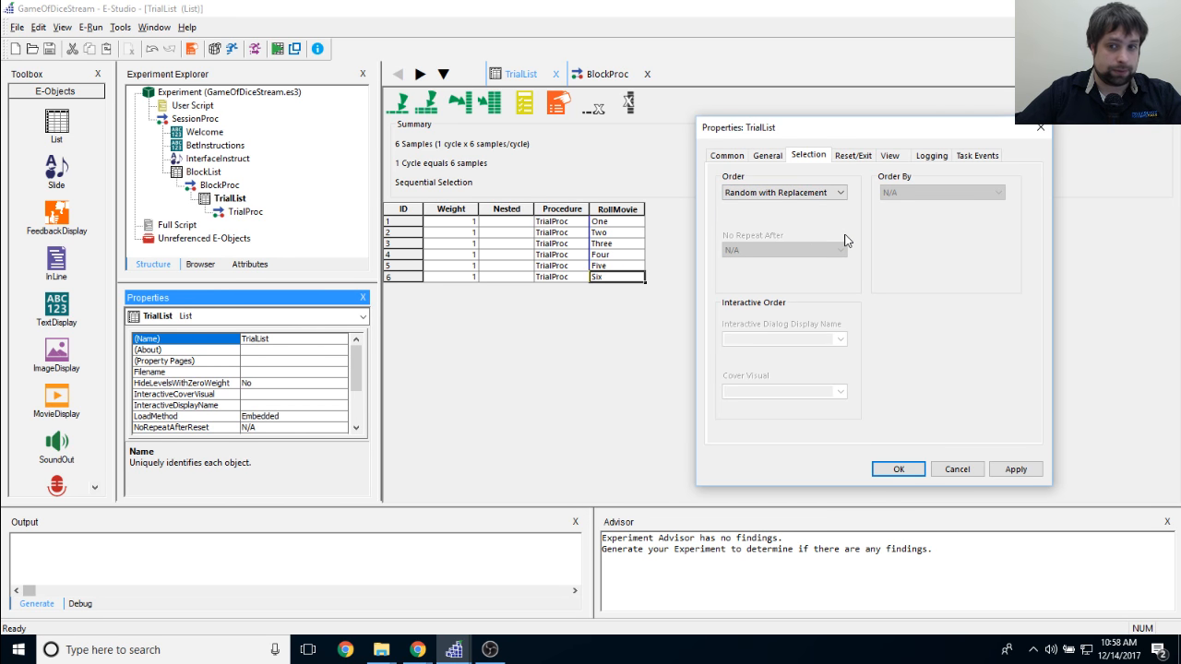
Step: Set TrialList to exit after 3 cycles and apply its reset and exit settings
{"action": "left_click_drag", "start_coordinate": [853, 136], "coordinate": [792, 63]}
{"action": "left_click", "coordinate": [786, 85]}
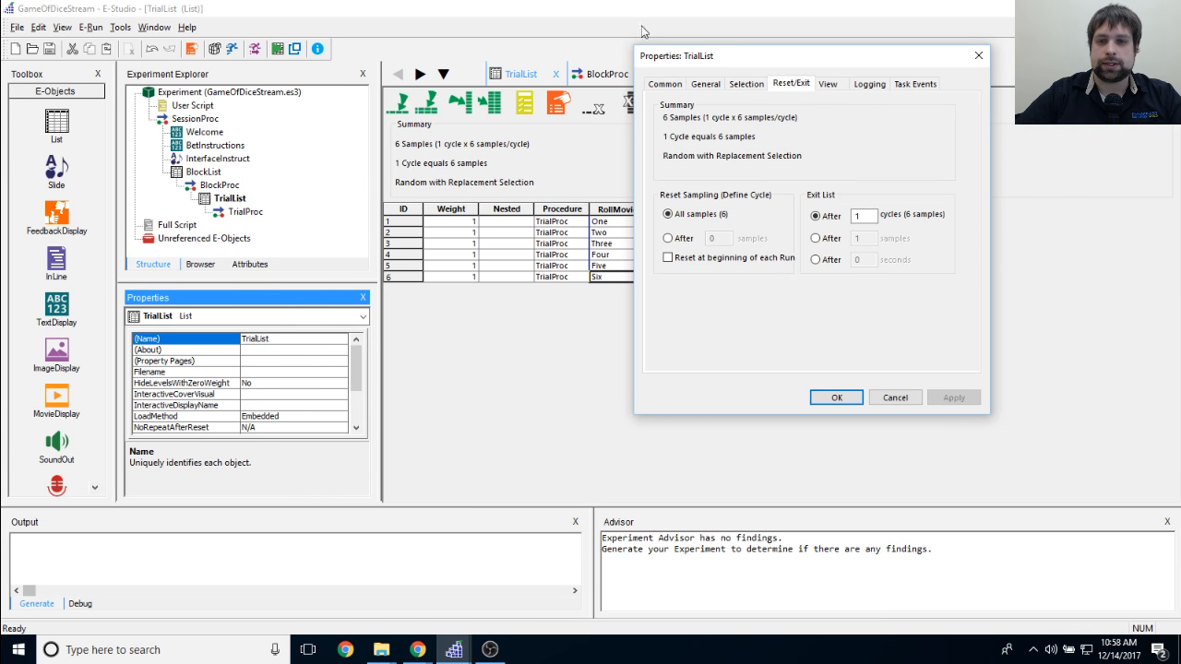
{"action": "left_click_drag", "start_coordinate": [872, 87], "coordinate": [885, 84]}
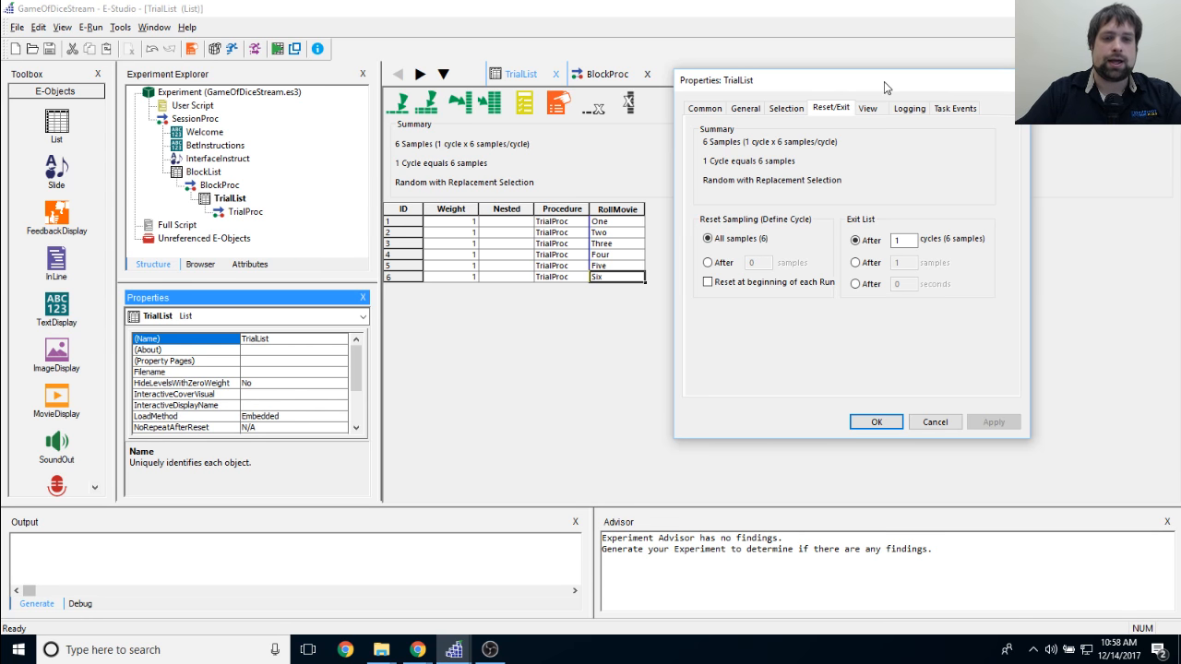
{"action": "left_click", "coordinate": [382, 647]}
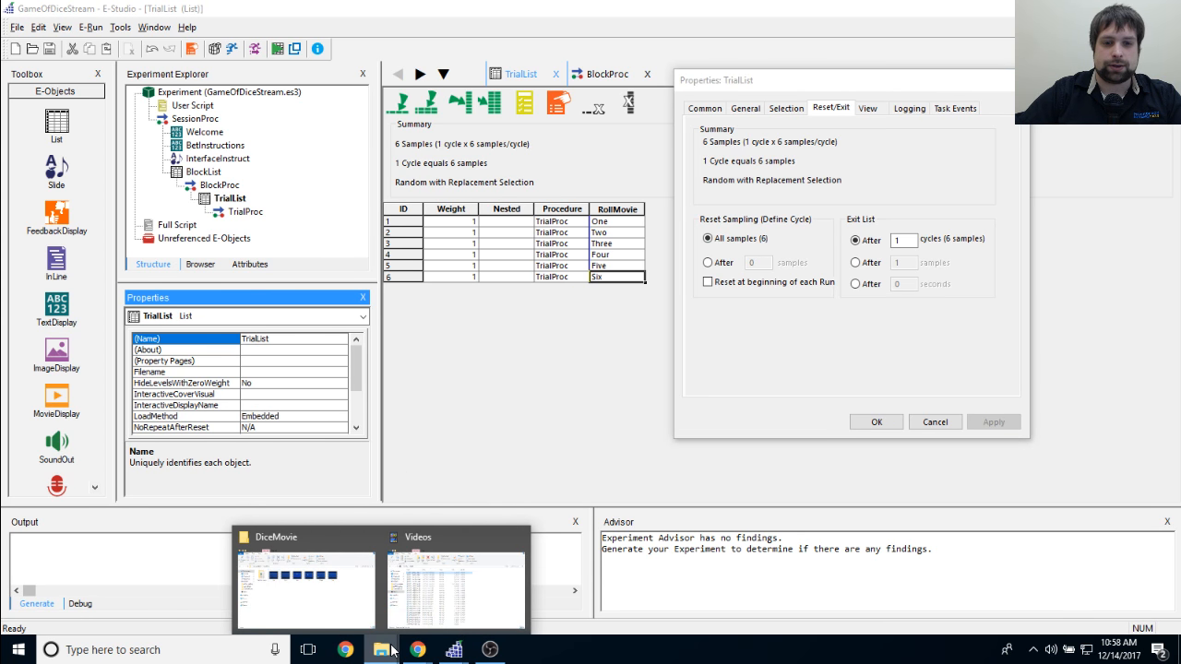
{"action": "left_click", "coordinate": [841, 89]}
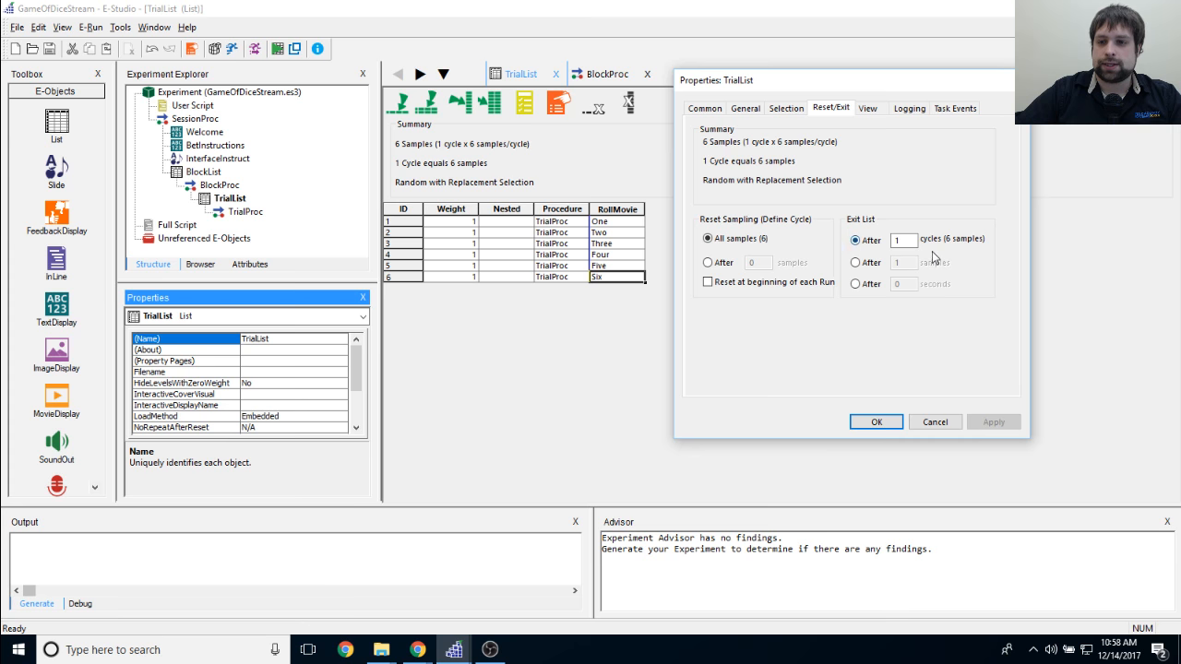
{"action": "left_click_drag", "start_coordinate": [908, 241], "coordinate": [817, 243]}
{"action": "type", "text": "3"}
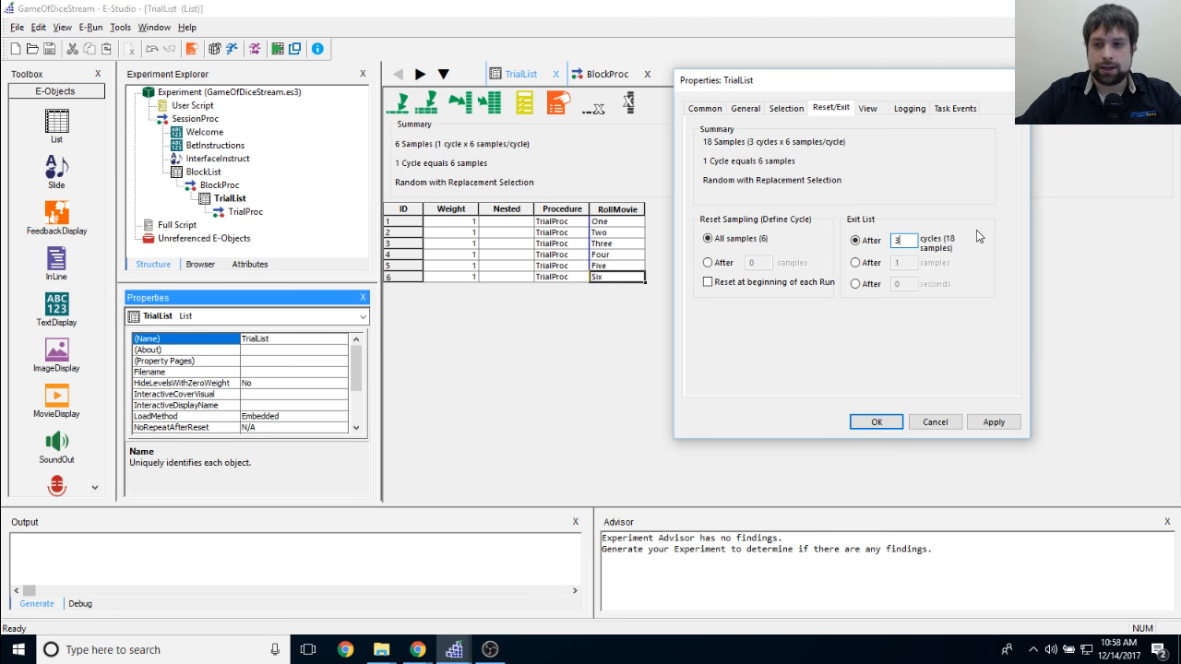
{"action": "left_click", "coordinate": [989, 423]}
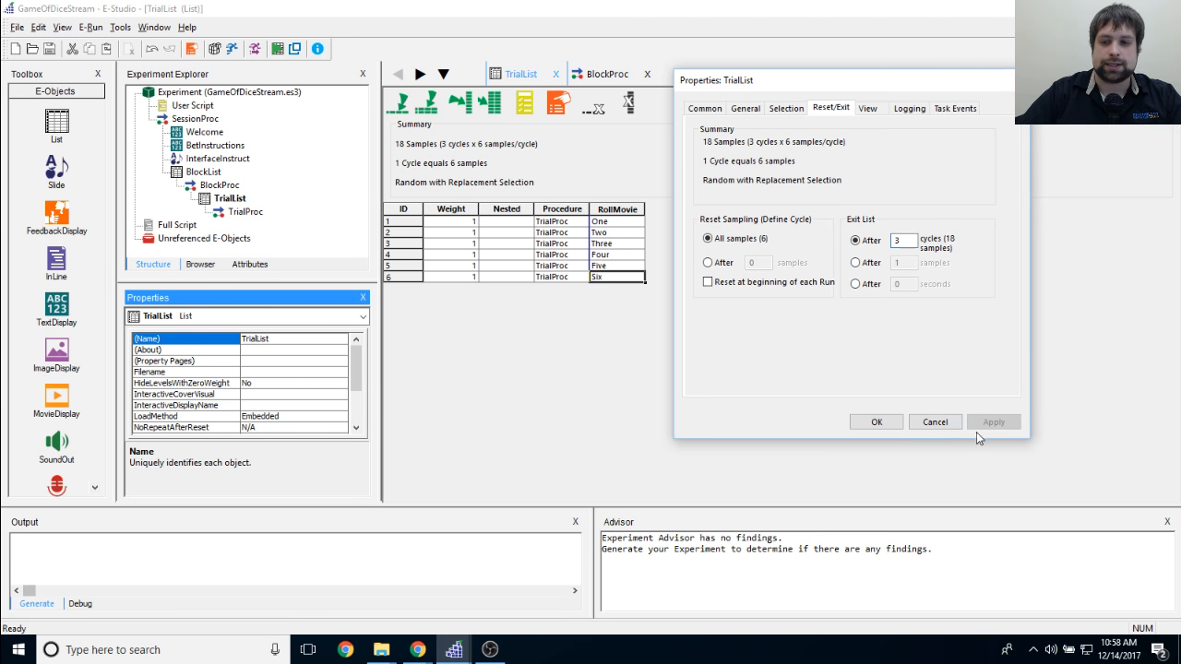
{"action": "left_click", "coordinate": [877, 423]}
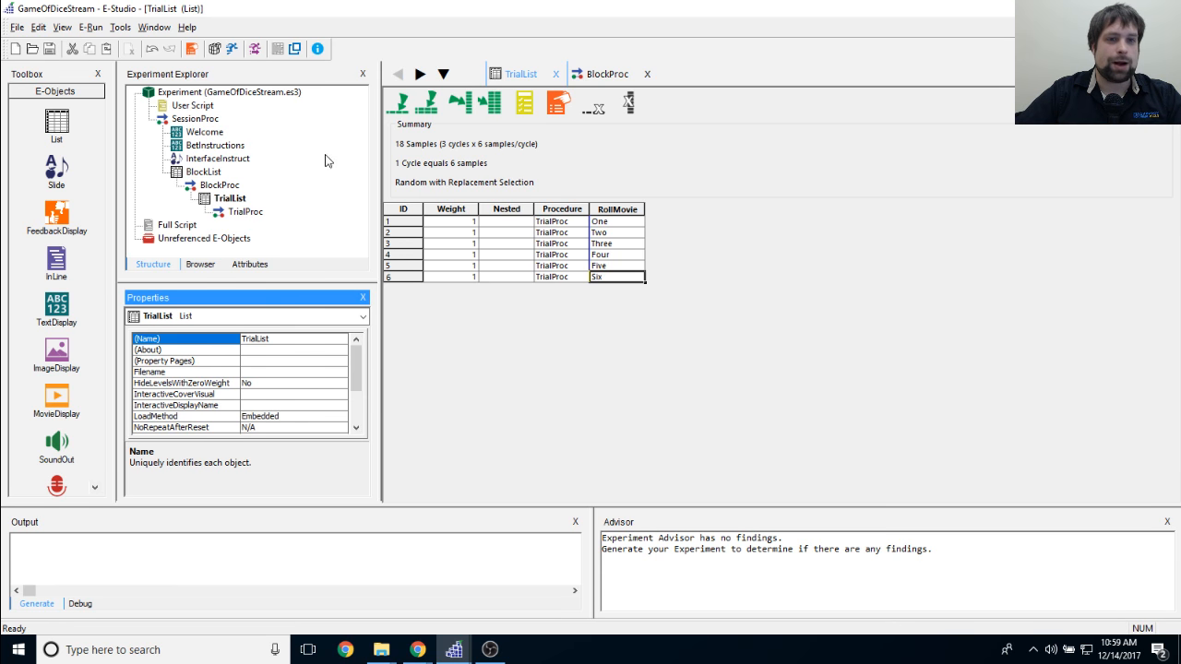
Step: Close all open object windows and review the example betting interface on the InterfaceInstruct slide
{"action": "left_click", "coordinate": [154, 26]}
{"action": "left_click", "coordinate": [176, 93]}
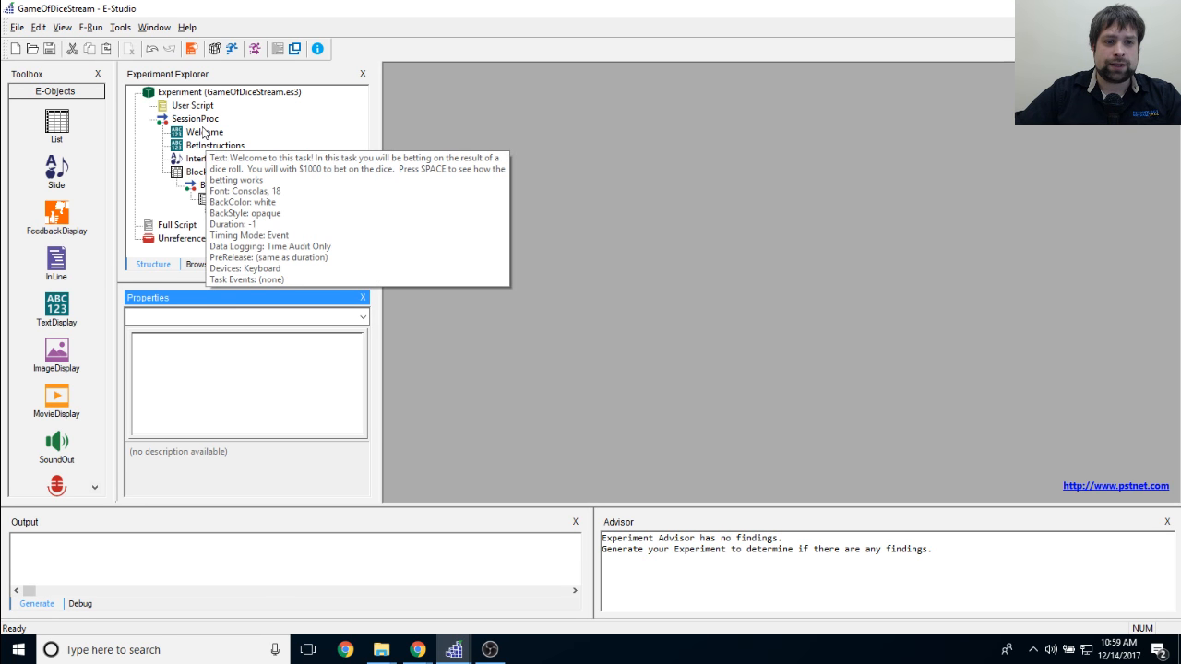
{"action": "double_click", "coordinate": [213, 160]}
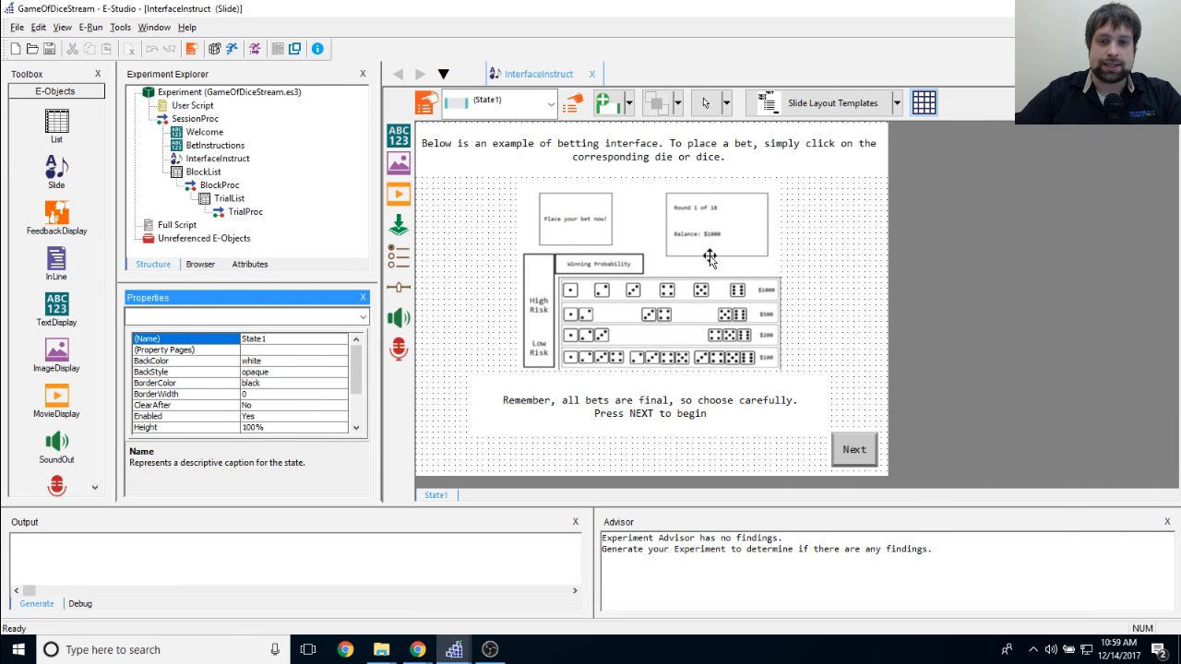
{"action": "left_click", "coordinate": [636, 231]}
{"action": "left_click", "coordinate": [836, 270]}
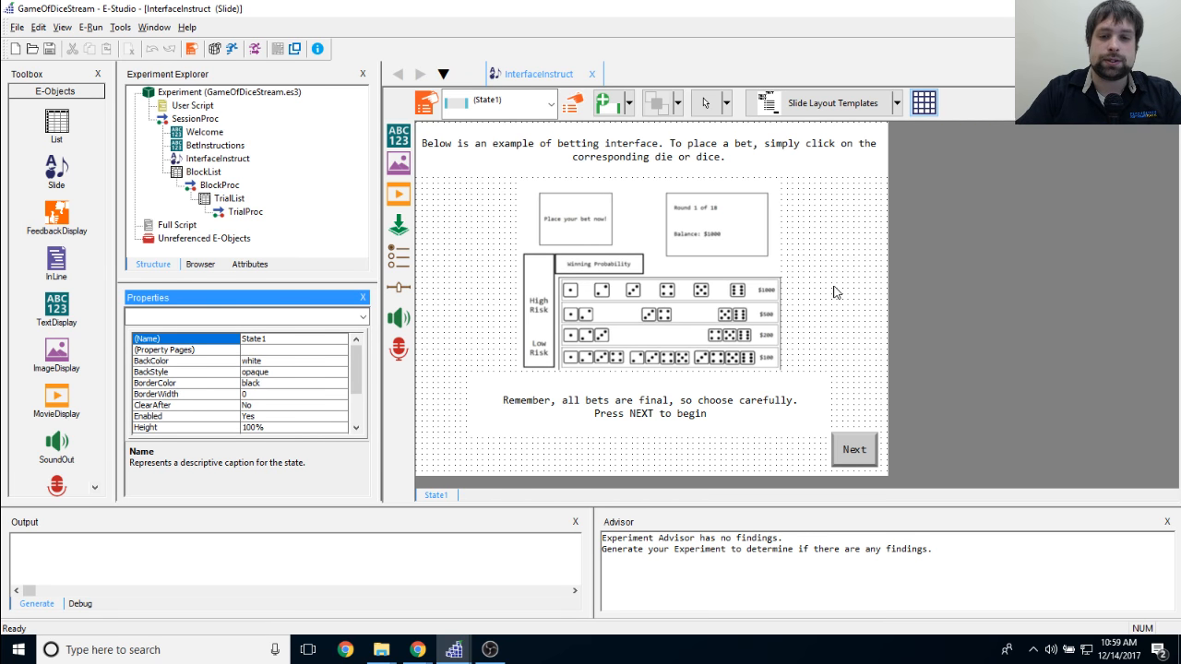
Step: Add a Slide object to the TrialProc timeline and open its name for editing
{"action": "double_click", "coordinate": [251, 212]}
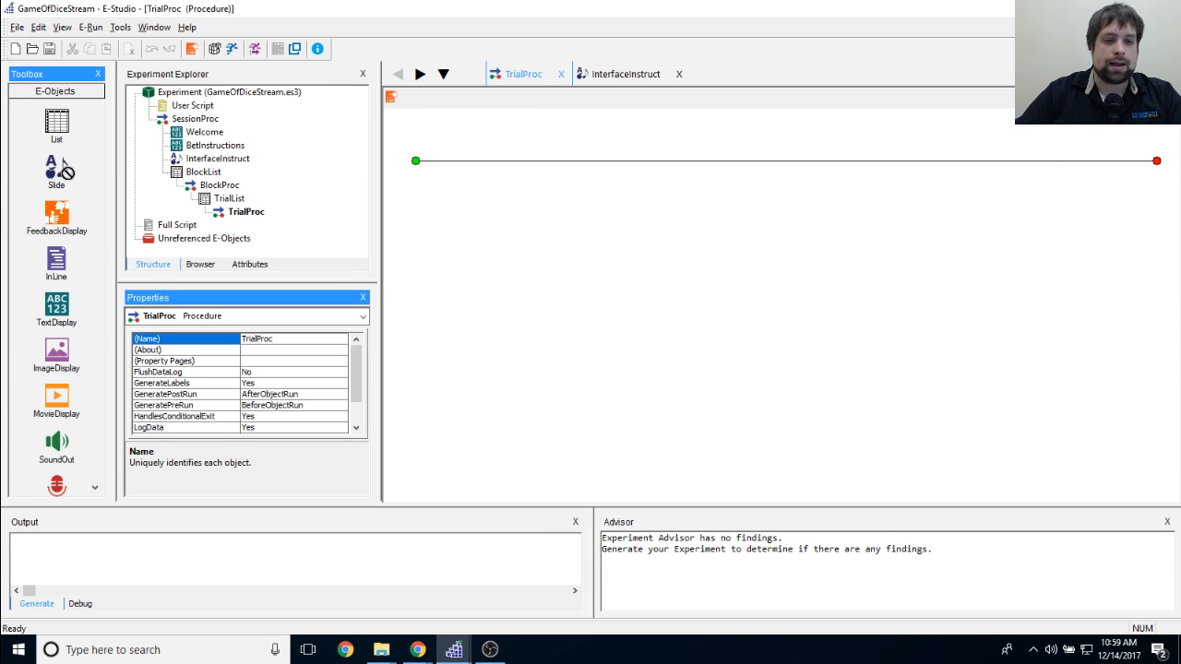
{"action": "left_click_drag", "start_coordinate": [56, 171], "coordinate": [651, 297]}
{"action": "left_click", "coordinate": [483, 166]}
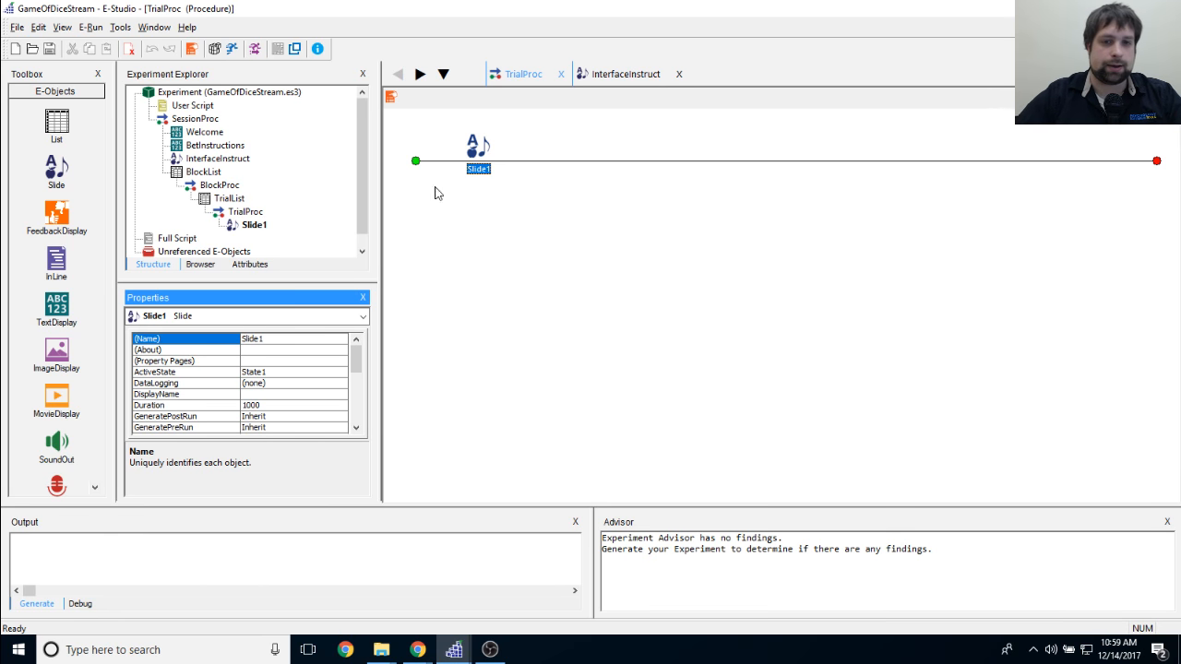
{"action": "right_click", "coordinate": [474, 150]}
{"action": "left_click", "coordinate": [540, 210]}
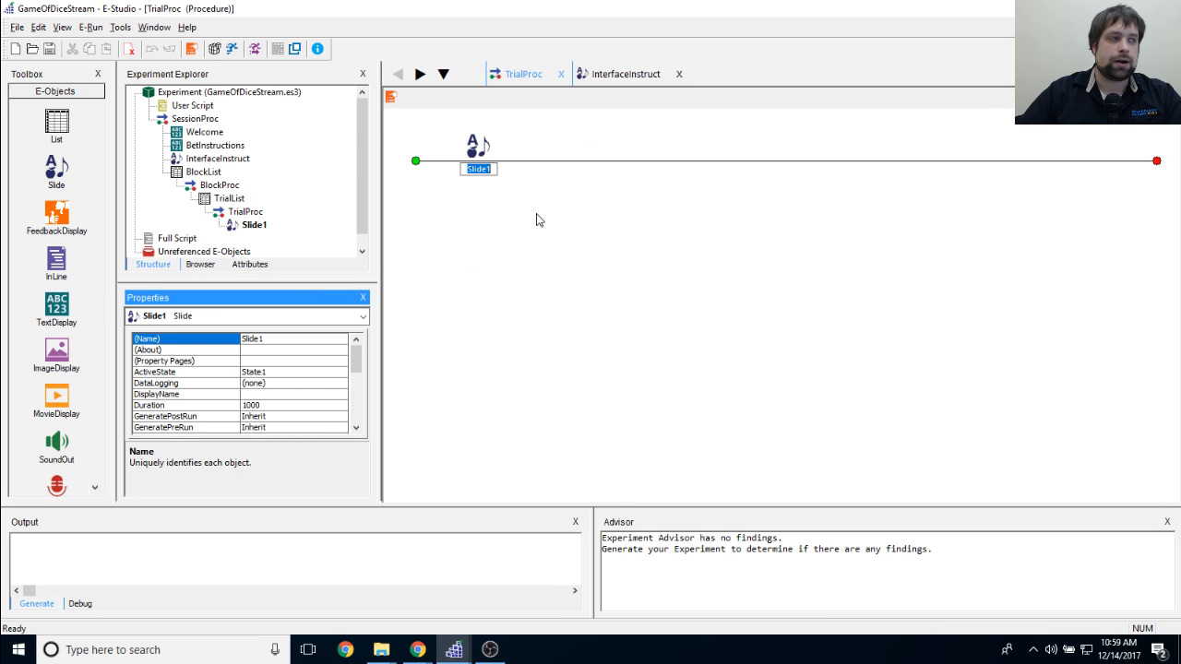
Step: Name the new slide in TrialProc PlaceBet
{"action": "type", "text": "PlaceBet"}
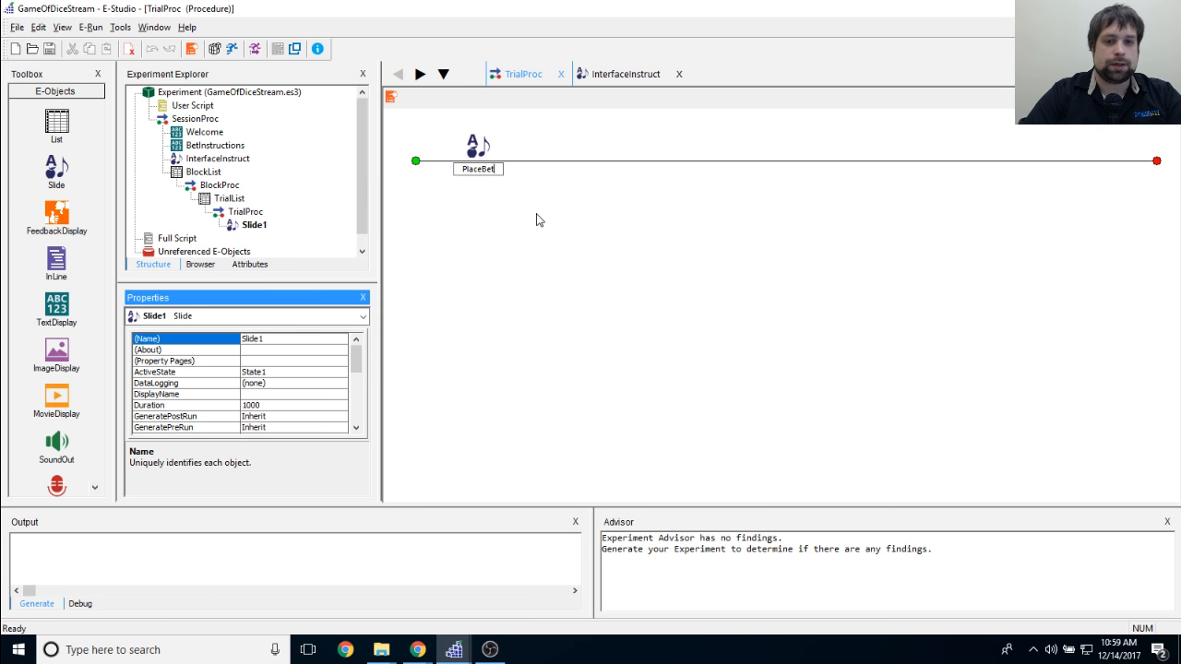
{"action": "key", "text": "Return"}
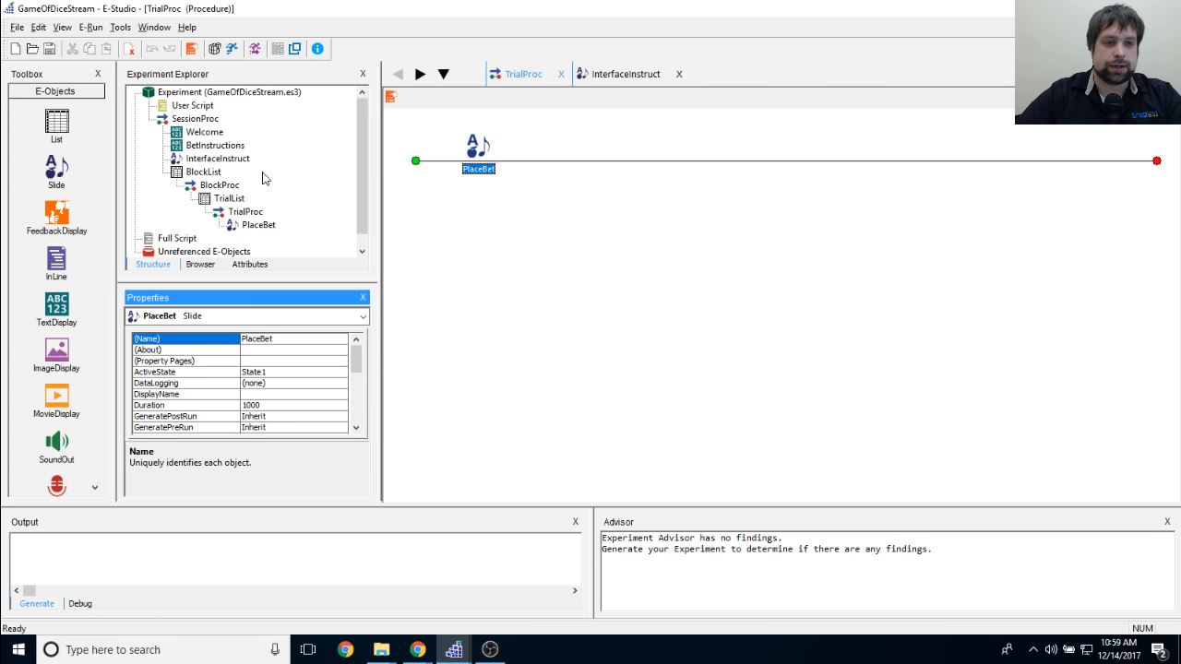
Step: Review the example betting interface image on the InterfaceInstruct slide, and open the empty PlaceBet slide for editing
{"action": "double_click", "coordinate": [218, 158]}
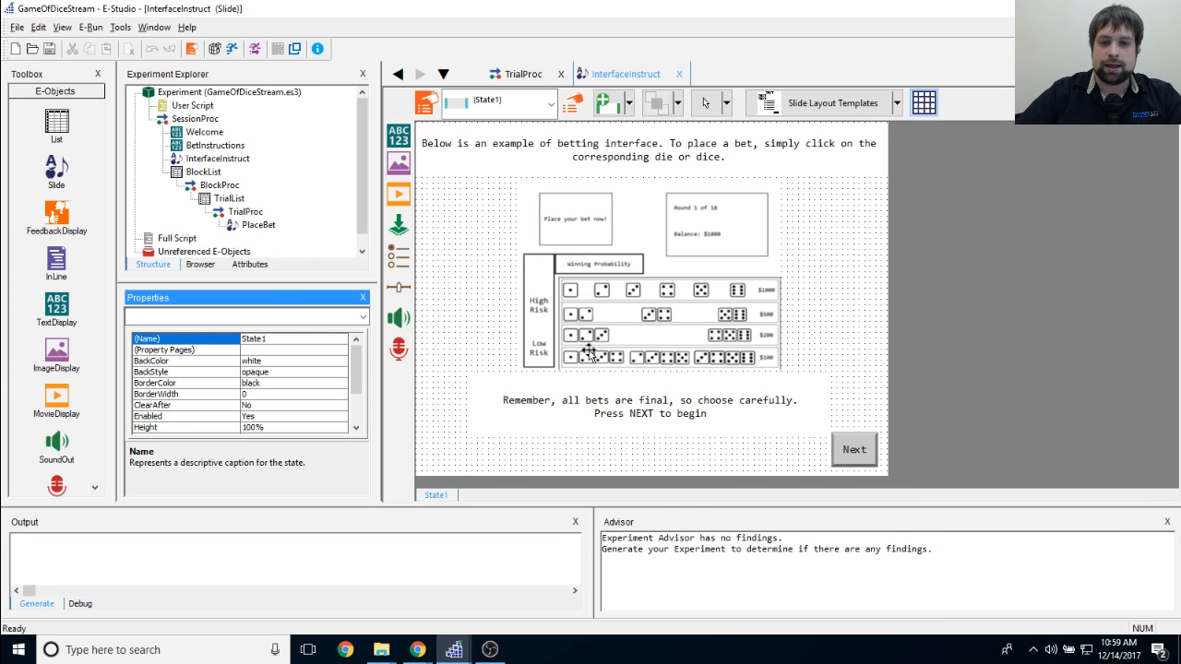
{"action": "left_click", "coordinate": [647, 260]}
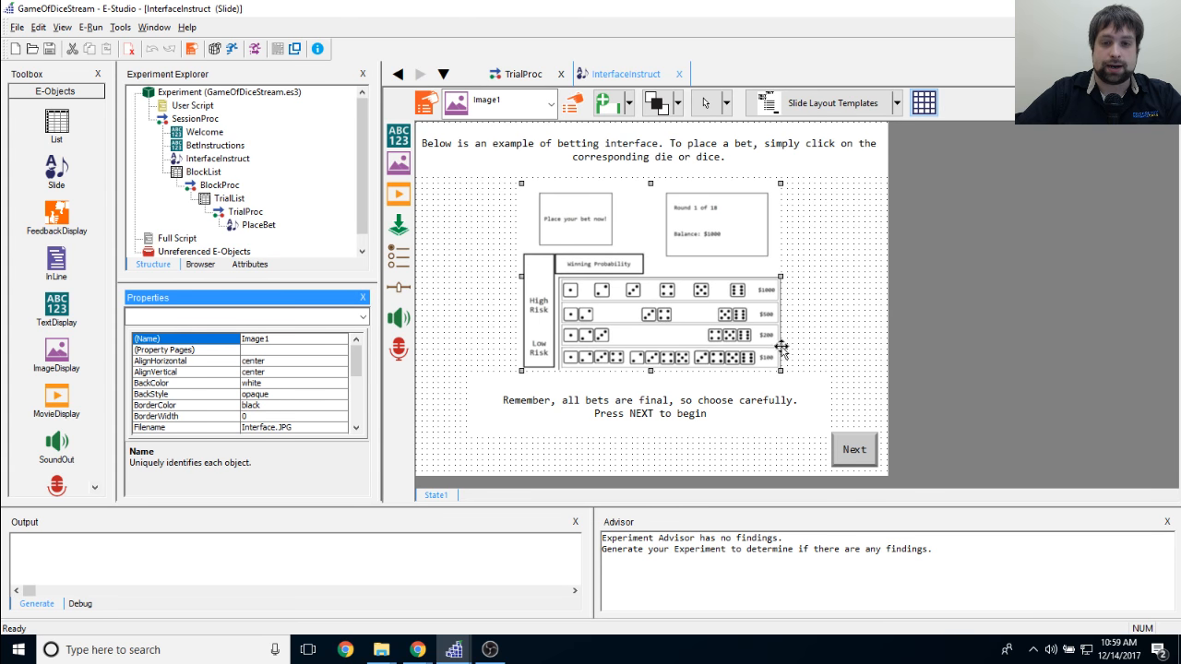
{"action": "left_click", "coordinate": [836, 272]}
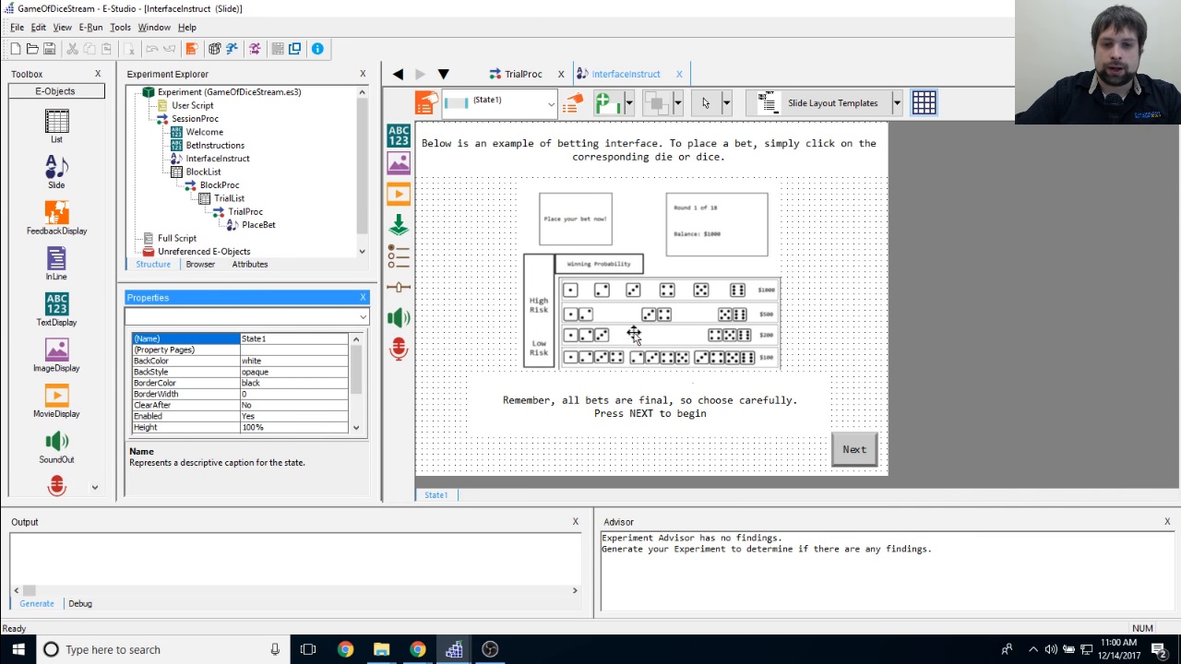
{"action": "double_click", "coordinate": [259, 226]}
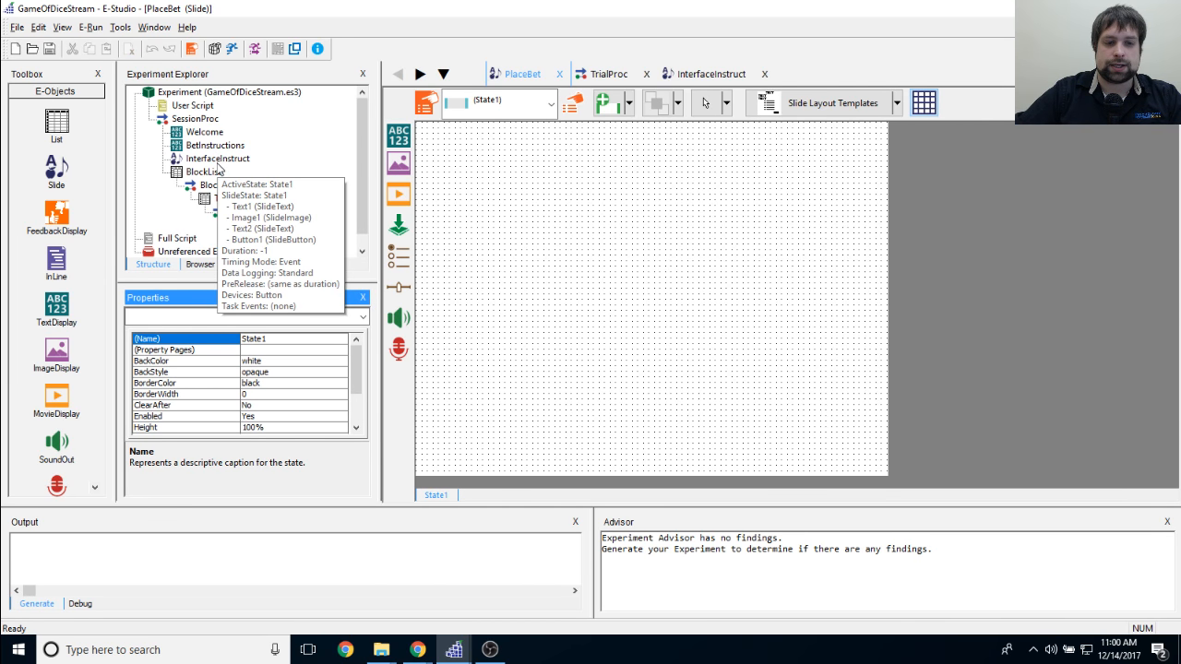
Step: Open Interface.JPG from the Game of Dice folder, examine the betting interface layout, and return to the PlaceBet slide in E-Studio
{"action": "mouse_move", "coordinate": [383, 653]}
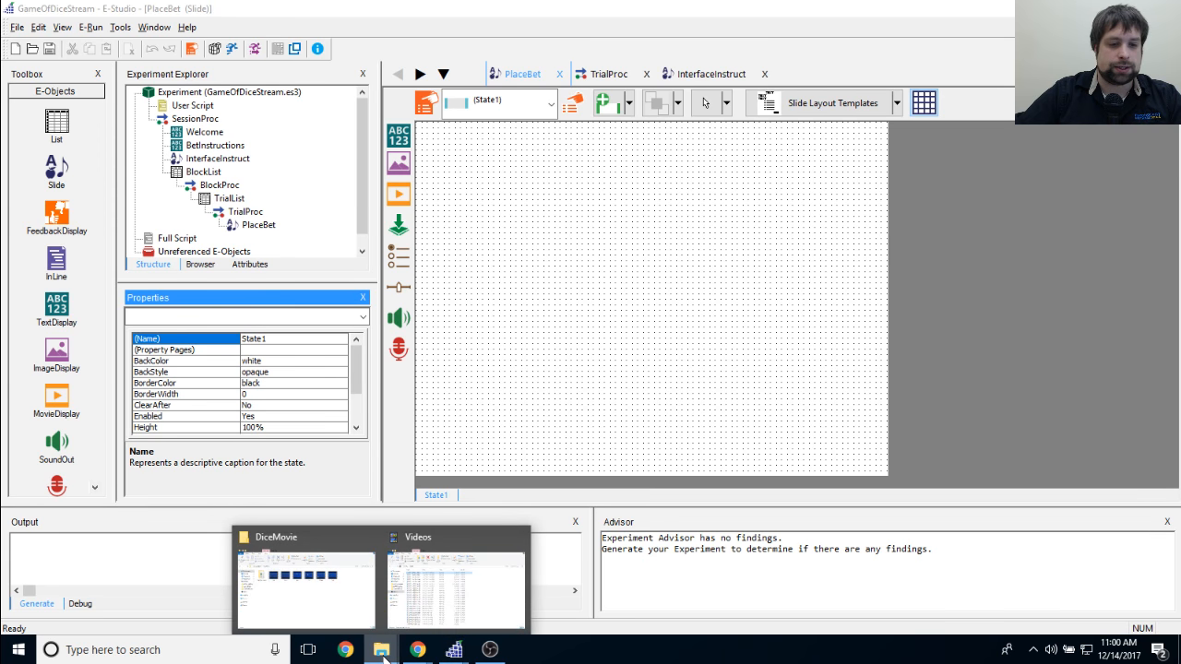
{"action": "left_click", "coordinate": [331, 599]}
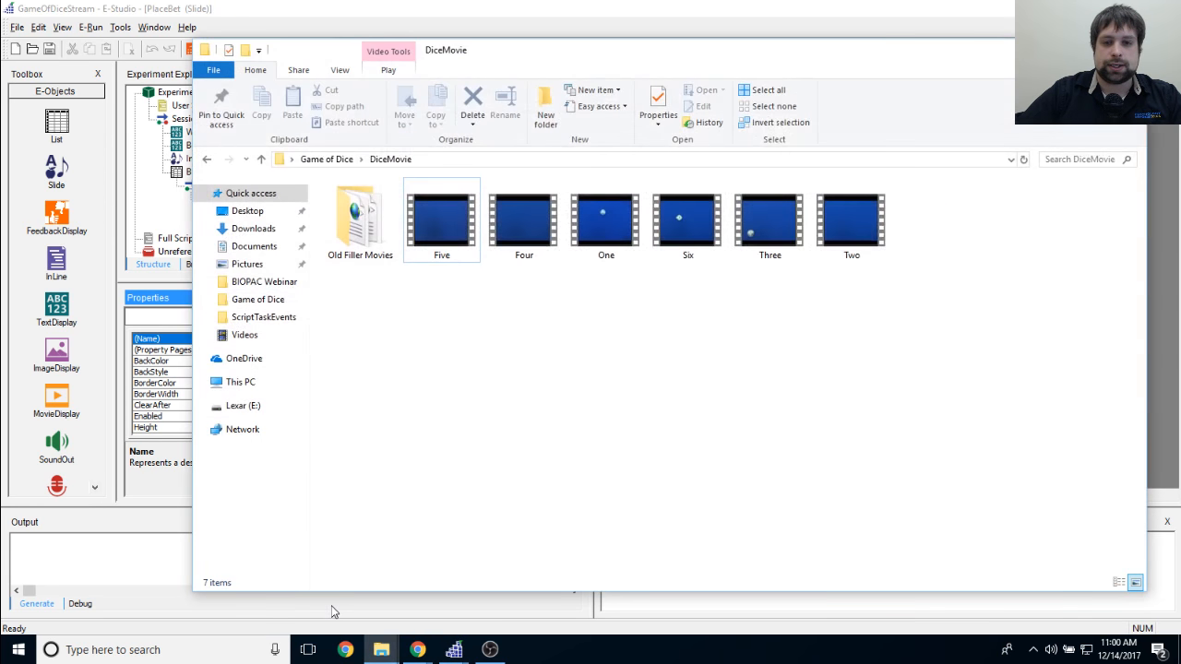
{"action": "left_click", "coordinate": [328, 161]}
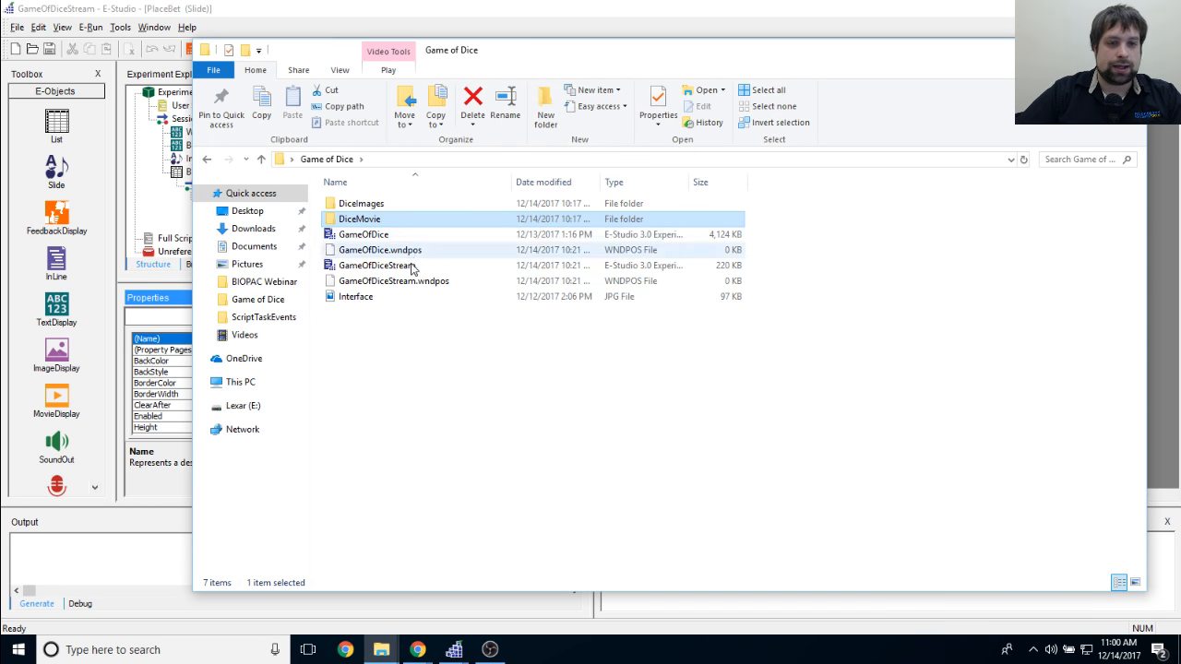
{"action": "left_click", "coordinate": [383, 303]}
{"action": "double_click", "coordinate": [382, 303]}
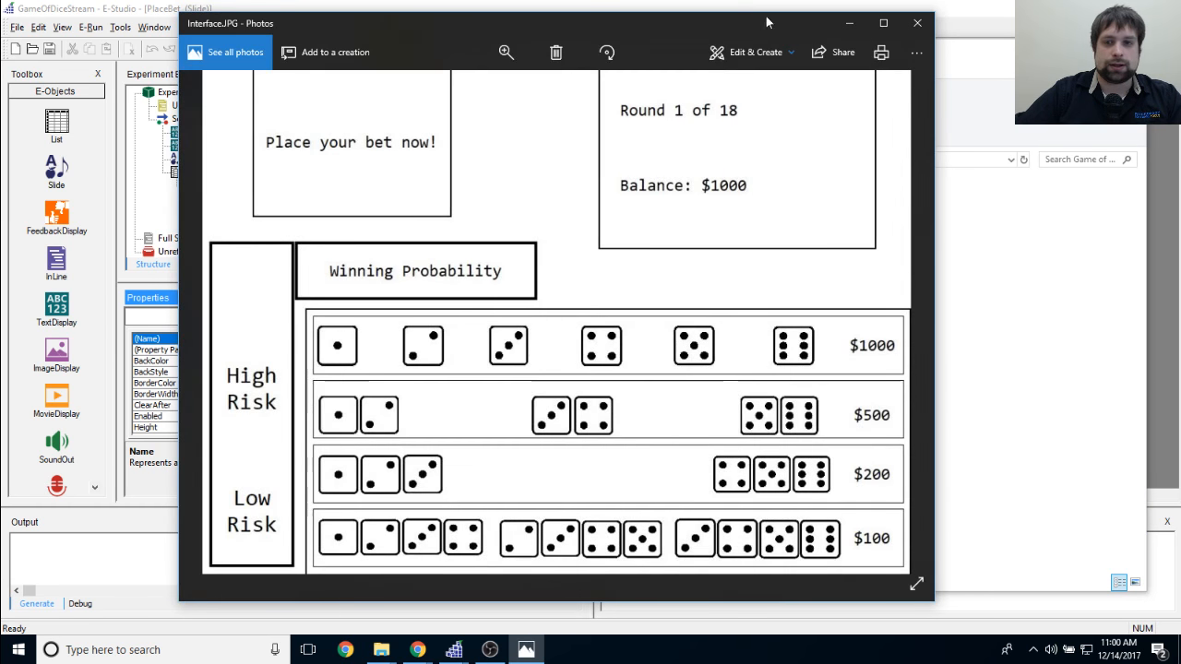
{"action": "left_click_drag", "start_coordinate": [750, 24], "coordinate": [719, 19]}
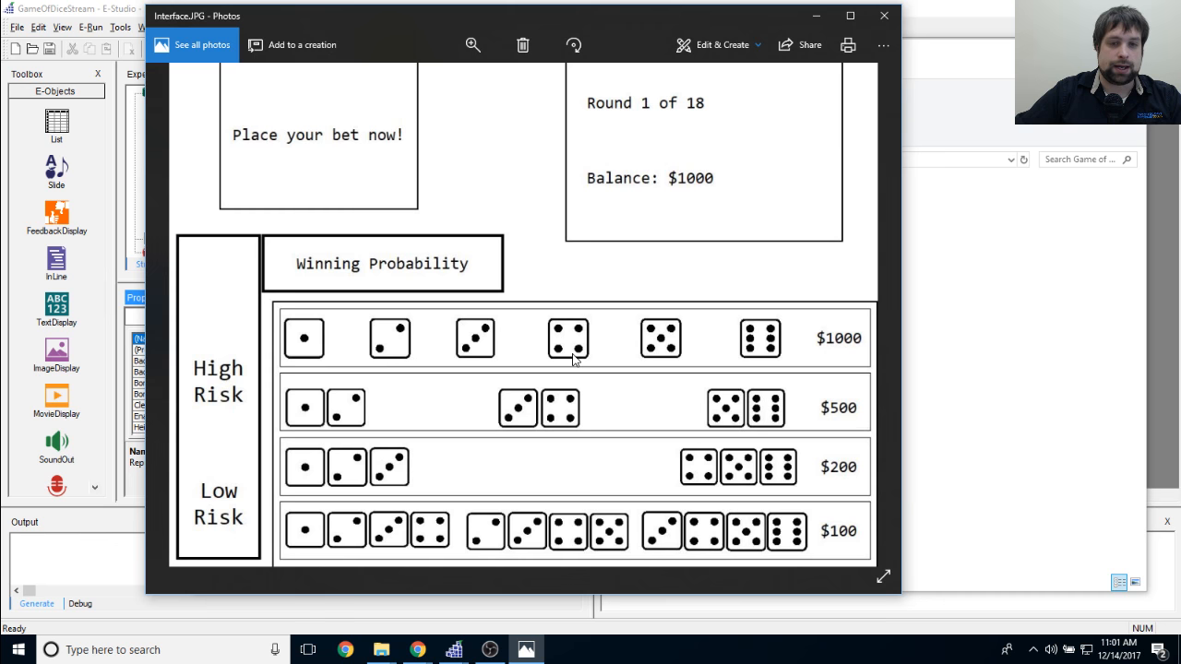
{"action": "left_click", "coordinate": [816, 16]}
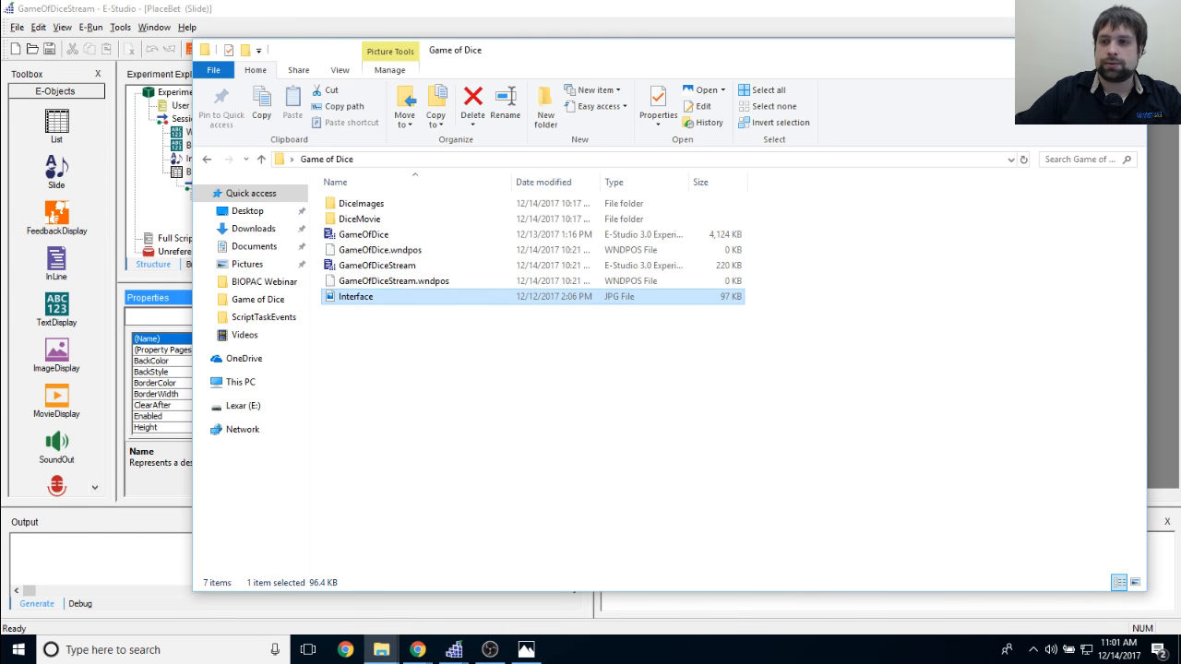
{"action": "left_click", "coordinate": [1062, 49]}
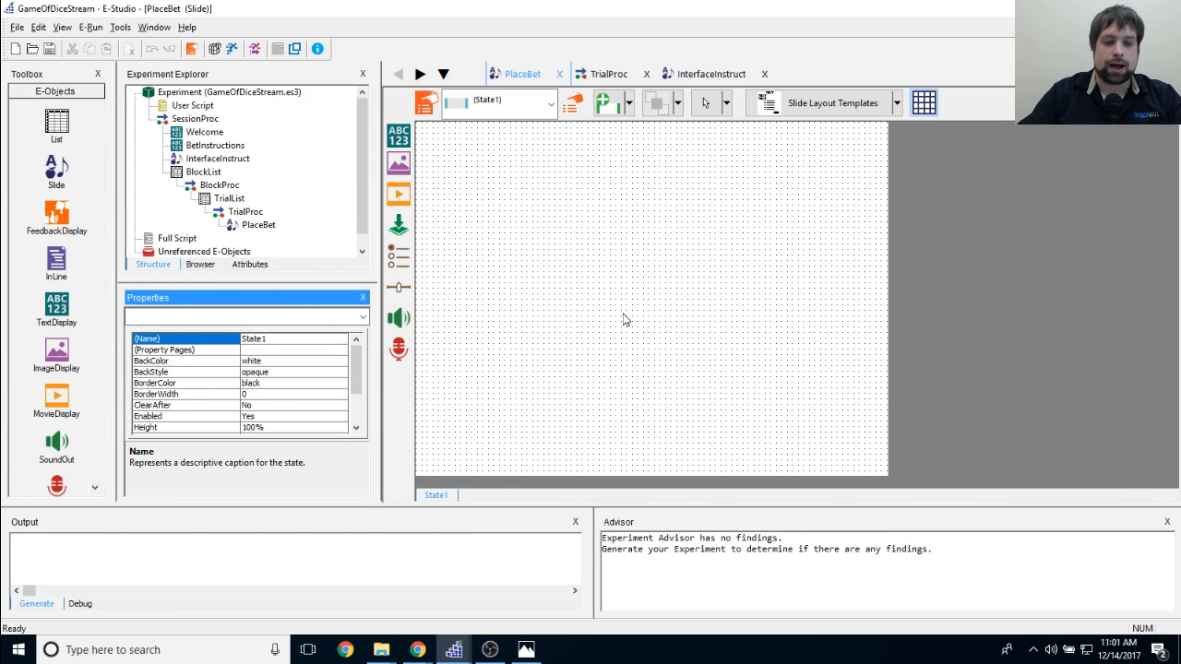
Step: Add a text object and an image object that partly overlap in the lower part of the PlaceBet slide
{"action": "mouse_move", "coordinate": [423, 653]}
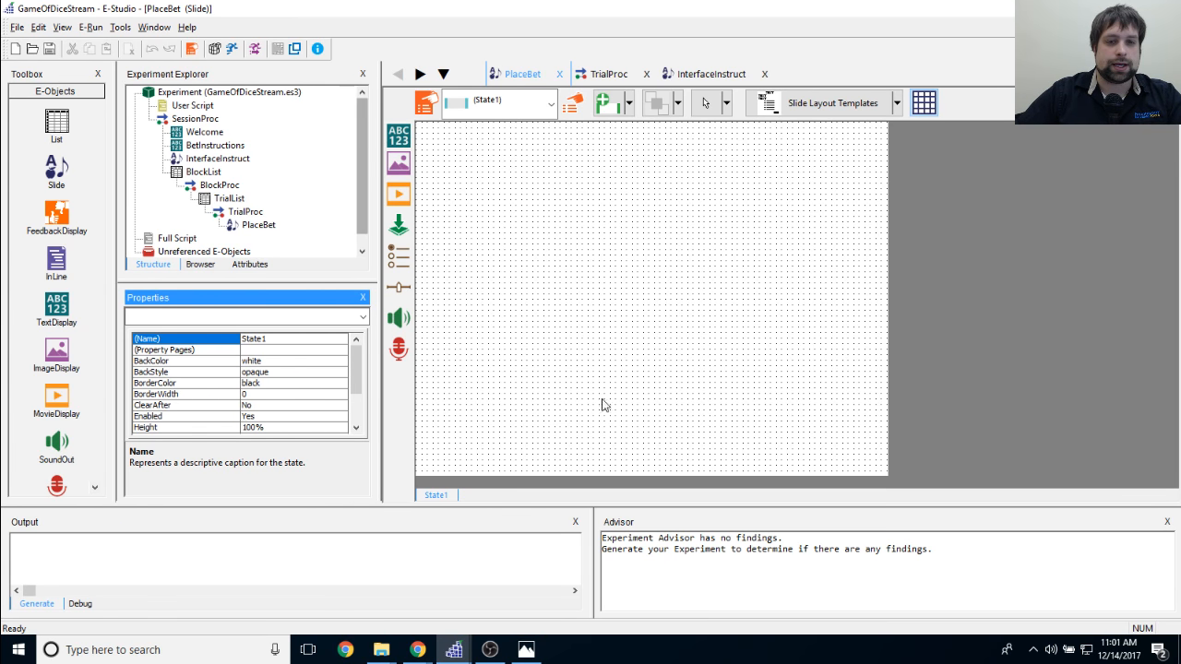
{"action": "left_click_drag", "start_coordinate": [399, 136], "coordinate": [690, 358]}
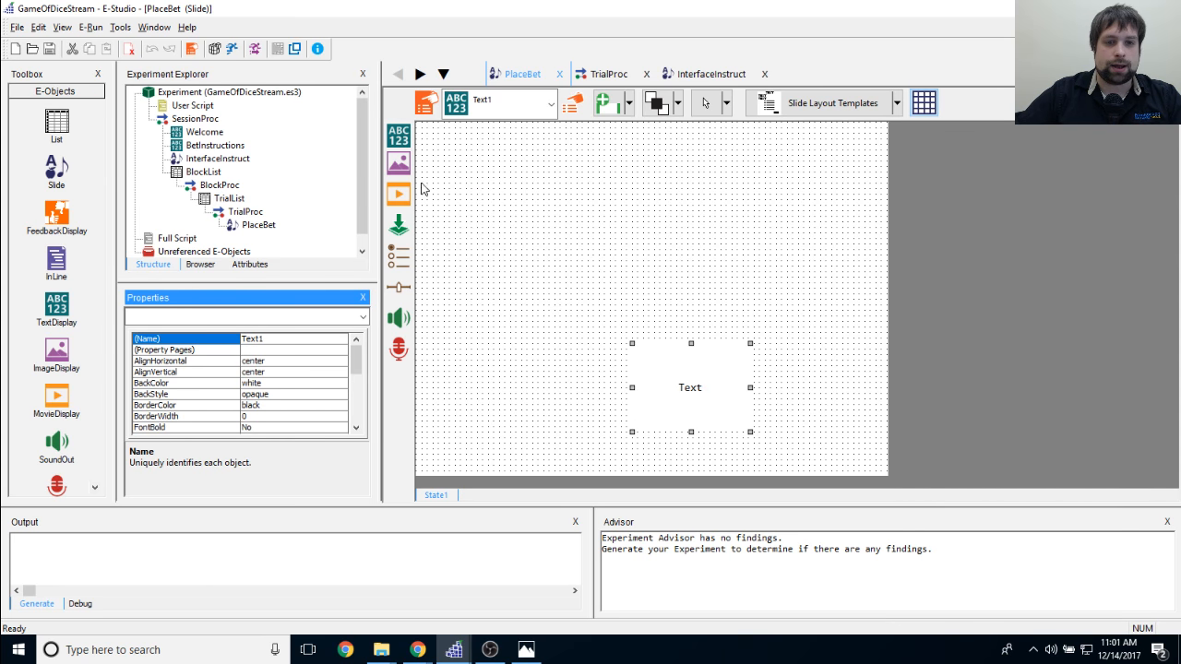
{"action": "left_click_drag", "start_coordinate": [399, 163], "coordinate": [738, 397]}
Step: Send the image object to the back so that it lies behind the overlapping text object
{"action": "right_click", "coordinate": [737, 355]}
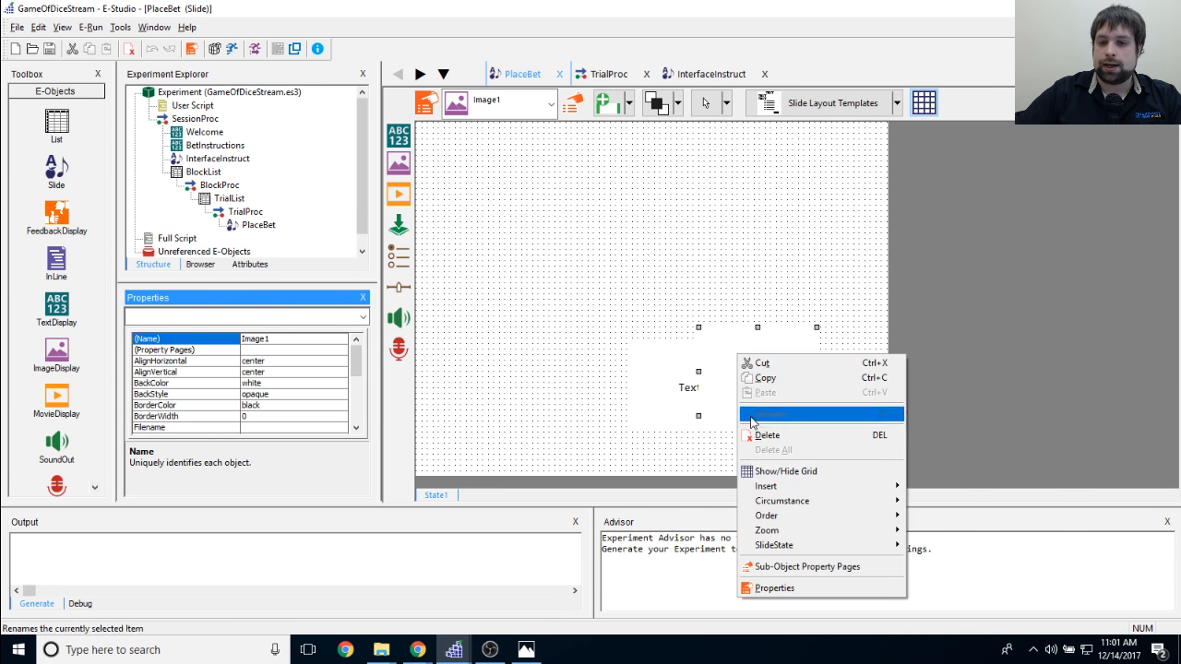
{"action": "mouse_move", "coordinate": [789, 519]}
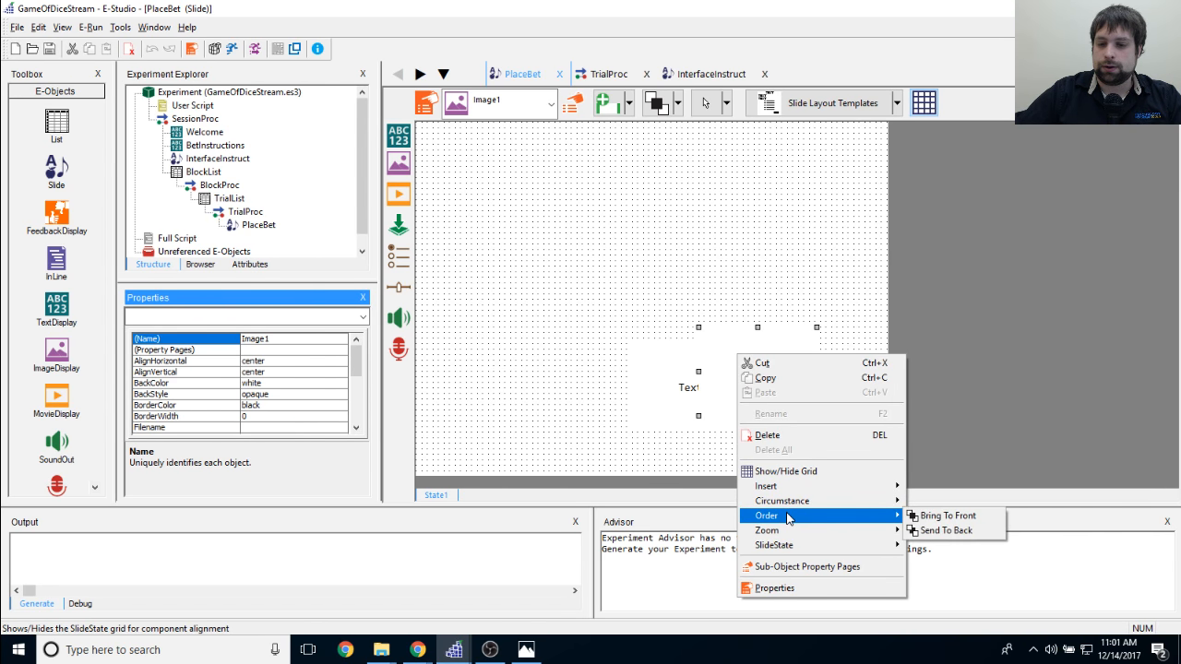
{"action": "left_click", "coordinate": [825, 345]}
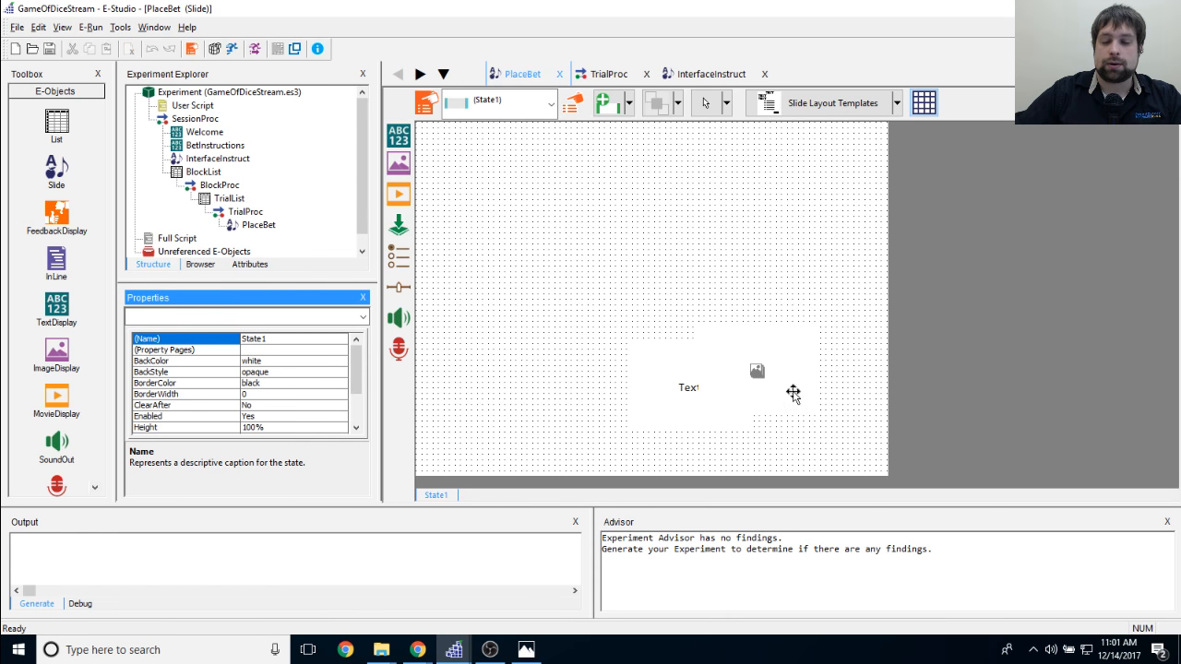
{"action": "left_click", "coordinate": [764, 392]}
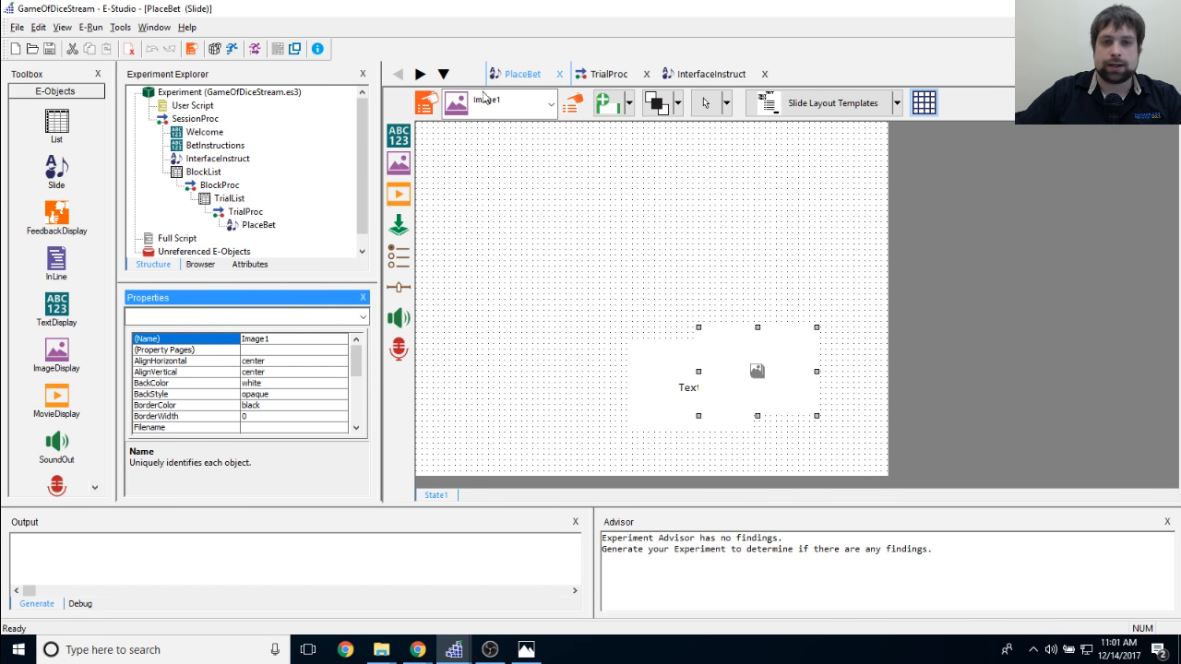
{"action": "right_click", "coordinate": [765, 361]}
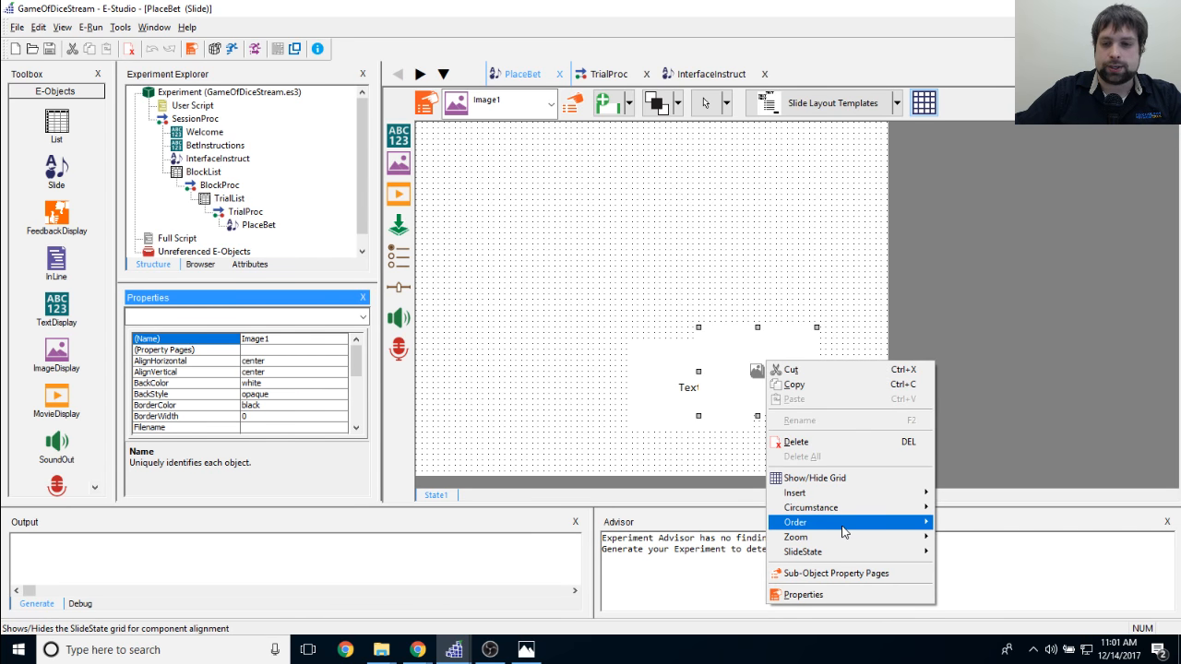
{"action": "mouse_move", "coordinate": [846, 525]}
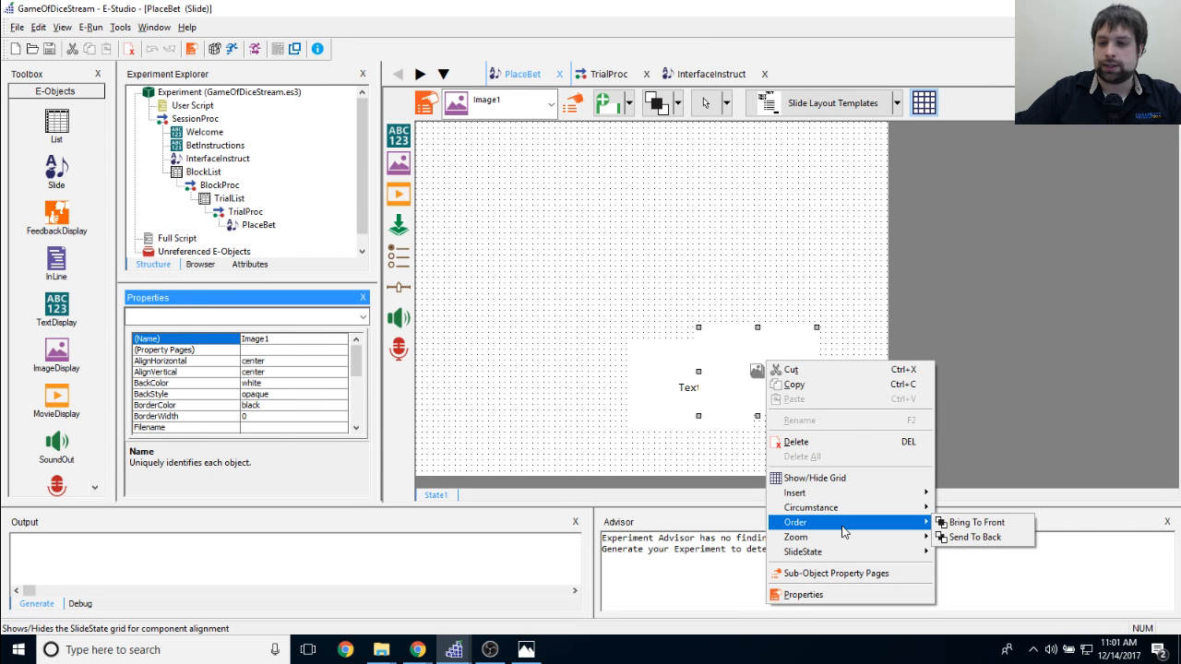
{"action": "left_click", "coordinate": [1015, 539]}
Step: Shift the text and image objects slightly on the slide while keeping them overlapping to check their layering
{"action": "left_click", "coordinate": [694, 406]}
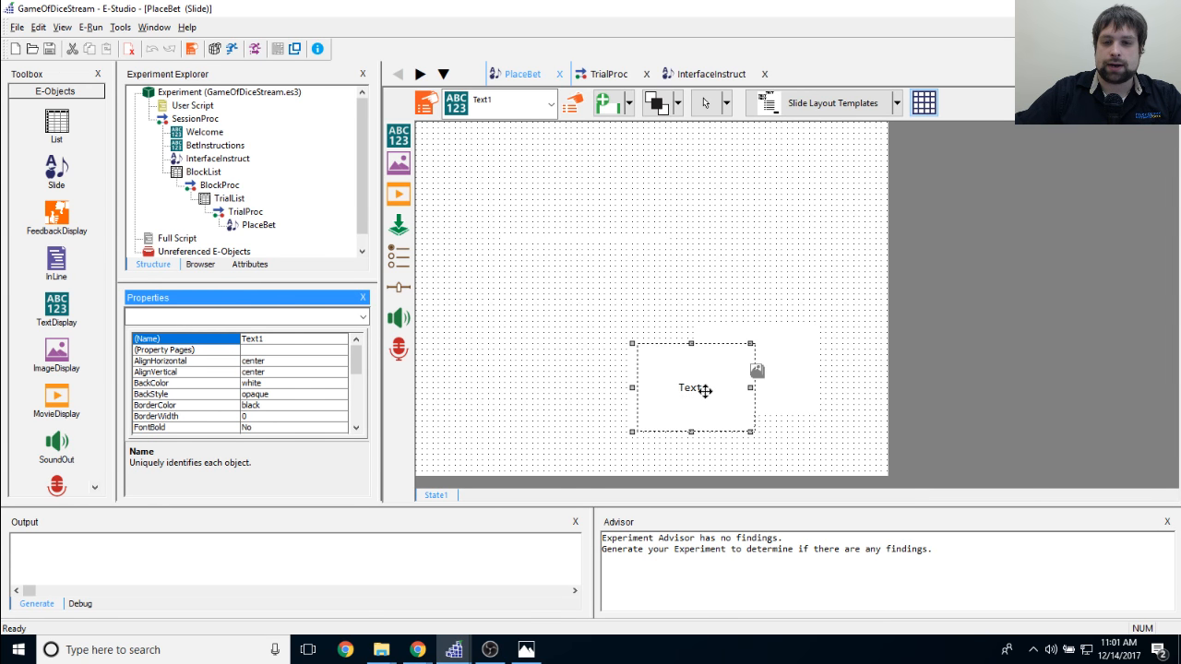
{"action": "mouse_move", "coordinate": [704, 391]}
{"action": "left_mouse_down"}
{"action": "mouse_move", "coordinate": [728, 397]}
{"action": "mouse_move", "coordinate": [706, 406]}
{"action": "mouse_move", "coordinate": [648, 390]}
{"action": "mouse_move", "coordinate": [691, 408]}
{"action": "left_mouse_up"}
{"action": "left_click", "coordinate": [791, 372]}
{"action": "mouse_move", "coordinate": [813, 367]}
{"action": "left_mouse_down"}
{"action": "mouse_move", "coordinate": [842, 366]}
{"action": "mouse_move", "coordinate": [805, 365]}
{"action": "left_mouse_up"}
{"action": "left_click", "coordinate": [697, 384]}
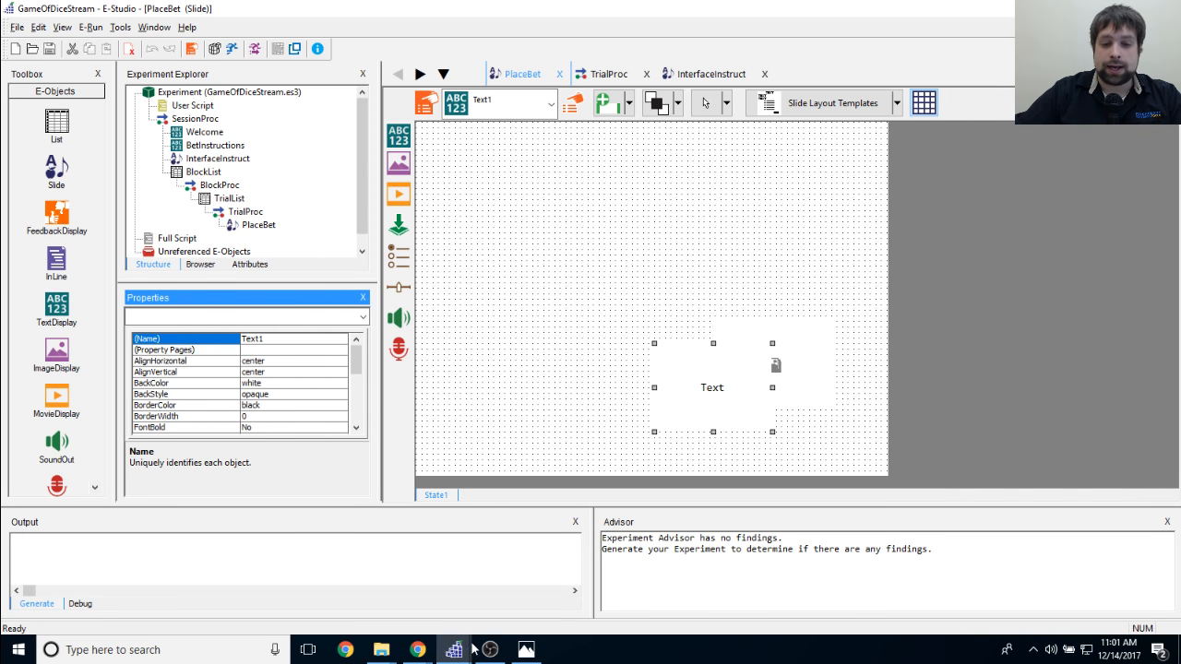
Step: Recheck the layout in Interface.JPG and delete the trial text and image objects from the PlaceBet slide
{"action": "left_click", "coordinate": [525, 651]}
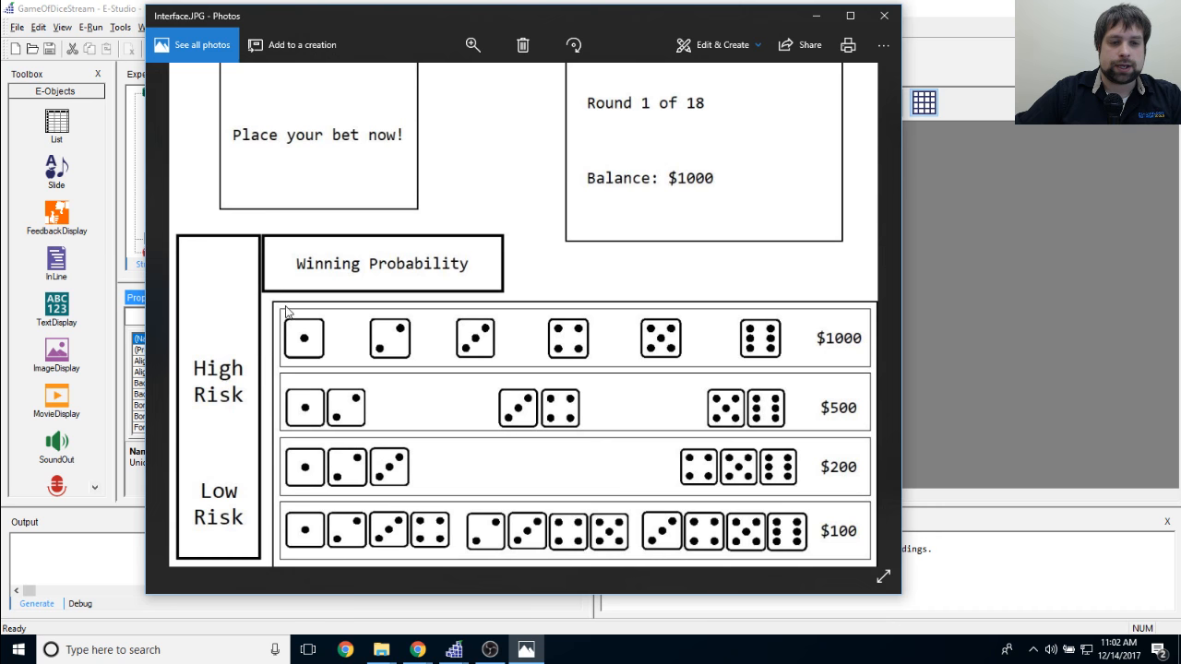
{"action": "left_click", "coordinate": [815, 16]}
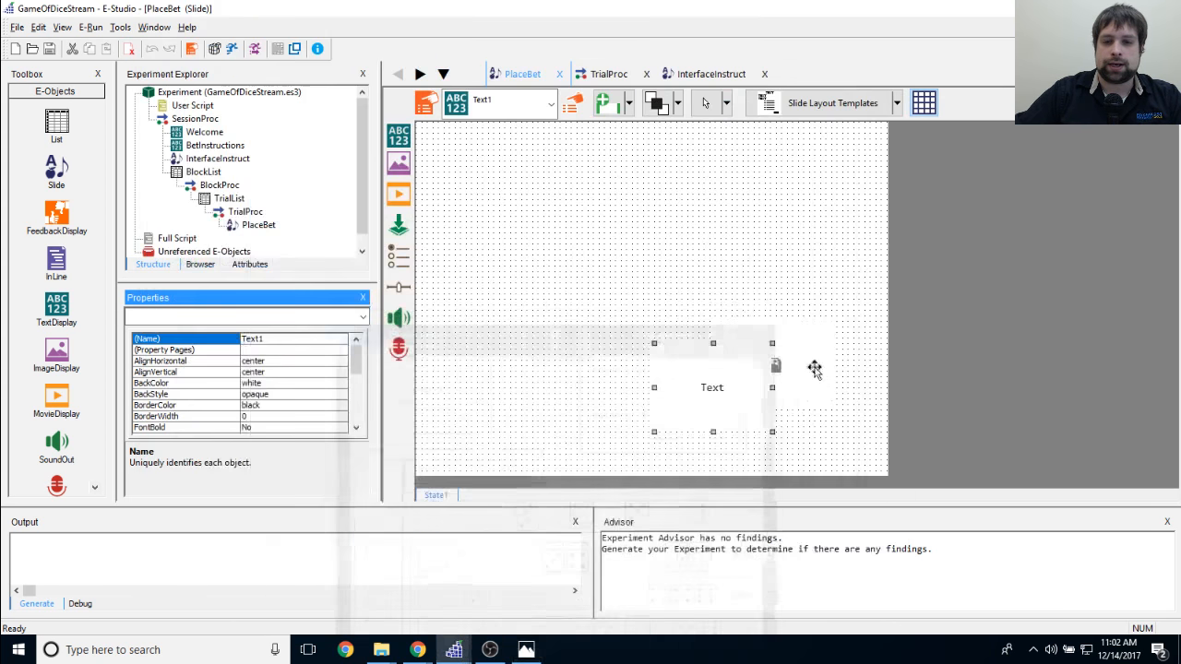
{"action": "key", "text": "Delete"}
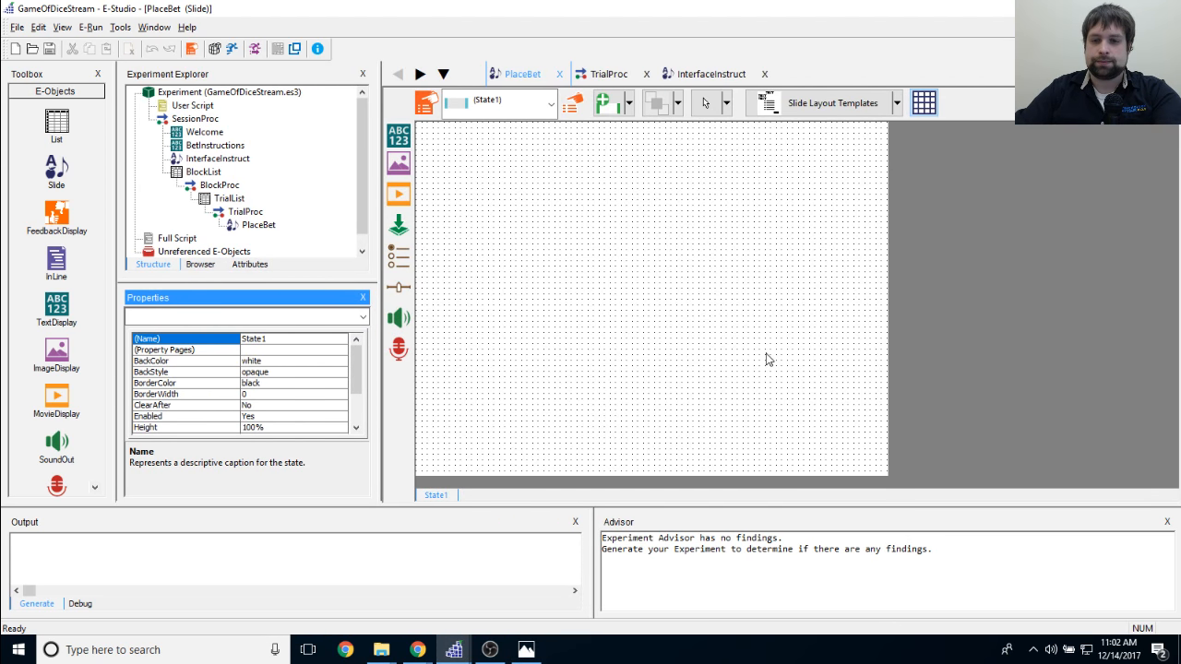
Step: Add a text object to the PlaceBet slide and enlarge it to cover most of the slide's lower-right area
{"action": "left_click", "coordinate": [398, 136]}
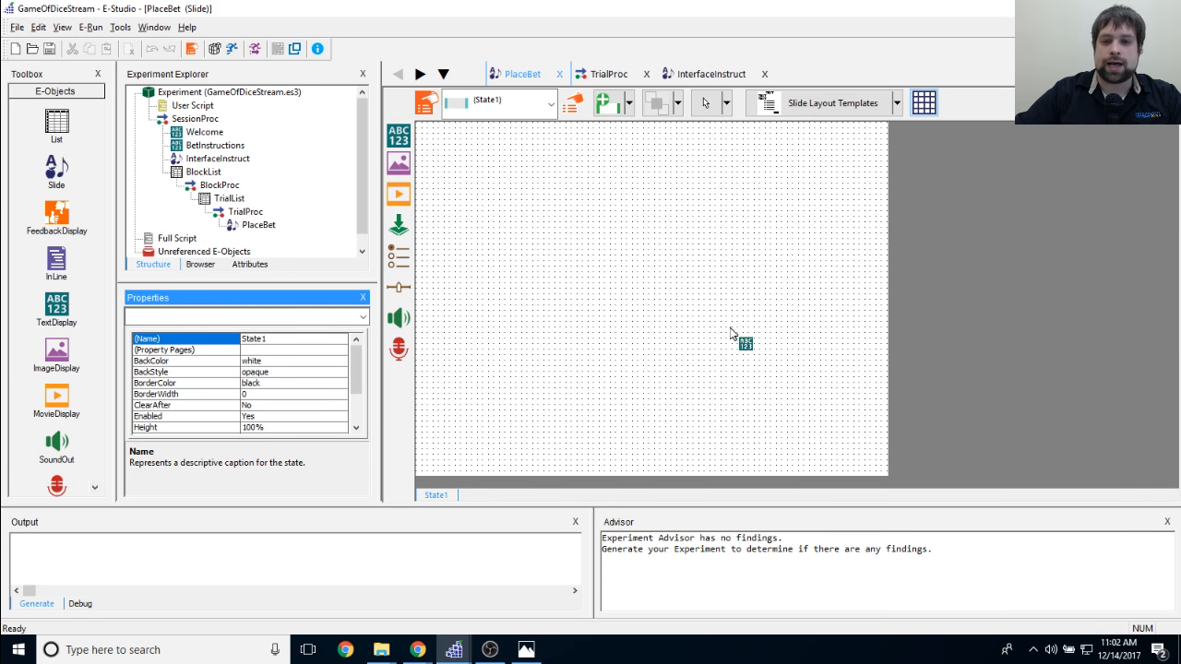
{"action": "left_click", "coordinate": [658, 356]}
{"action": "left_click_drag", "start_coordinate": [710, 389], "coordinate": [883, 467]}
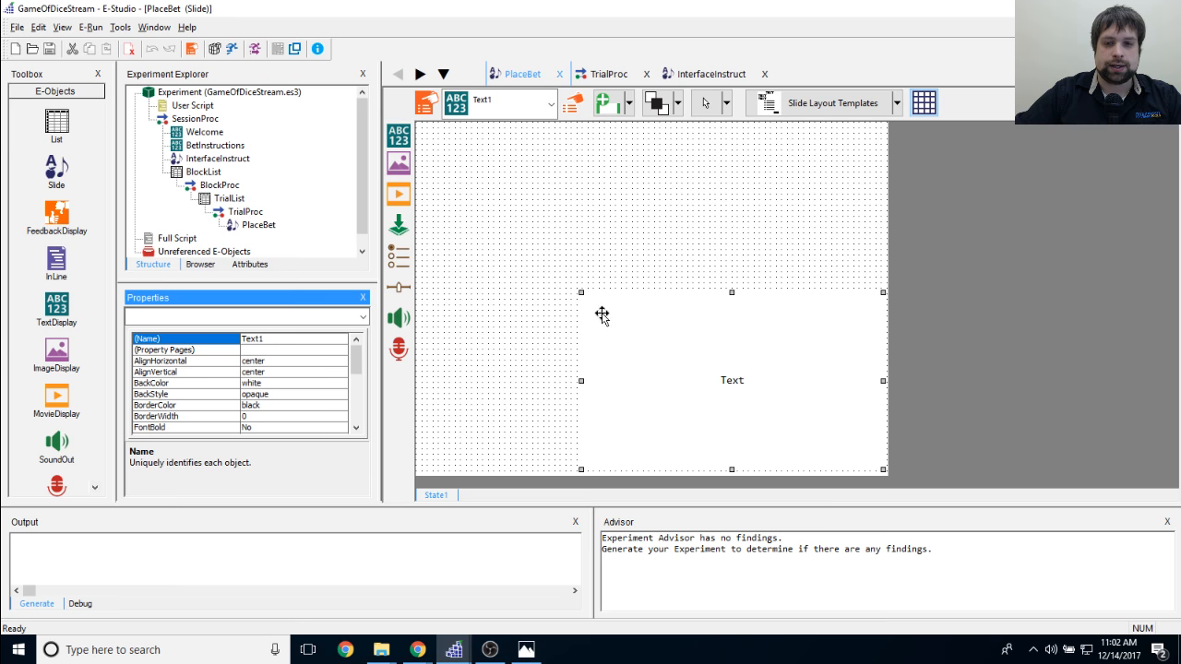
{"action": "left_click_drag", "start_coordinate": [509, 286], "coordinate": [507, 286]}
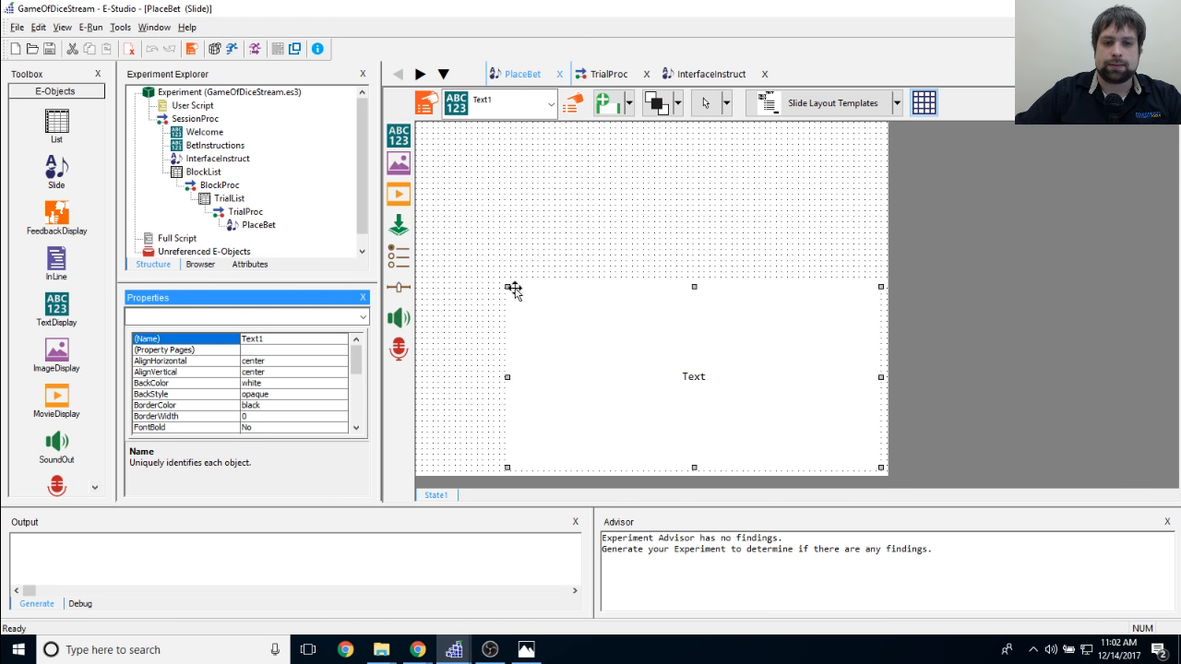
Step: Align the enlarged text object with the lower-right corner of the slide
{"action": "left_click_drag", "start_coordinate": [692, 361], "coordinate": [692, 361]}
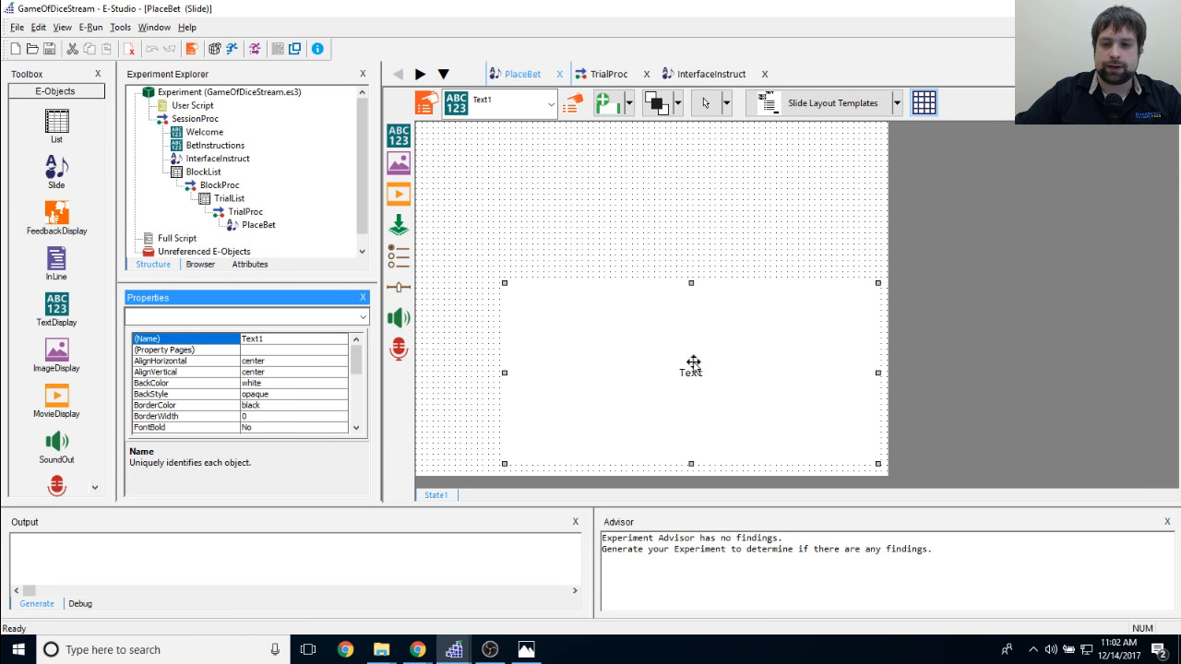
{"action": "left_click", "coordinate": [768, 265]}
{"action": "left_click", "coordinate": [737, 337]}
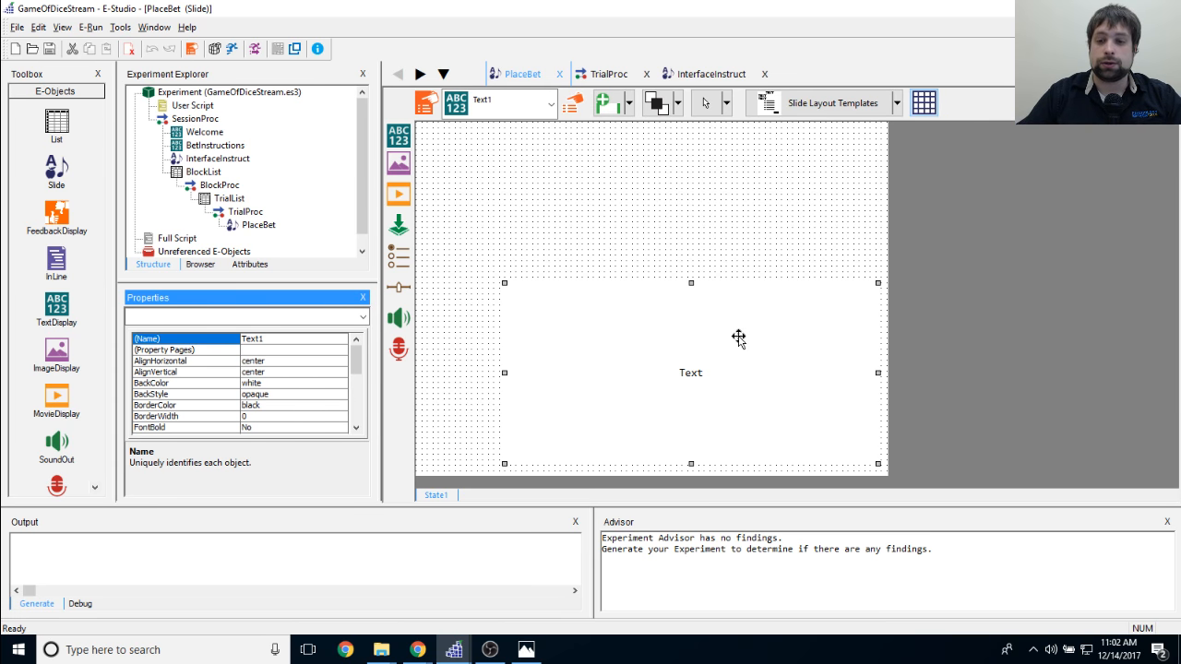
{"action": "left_click_drag", "start_coordinate": [704, 350], "coordinate": [707, 356]}
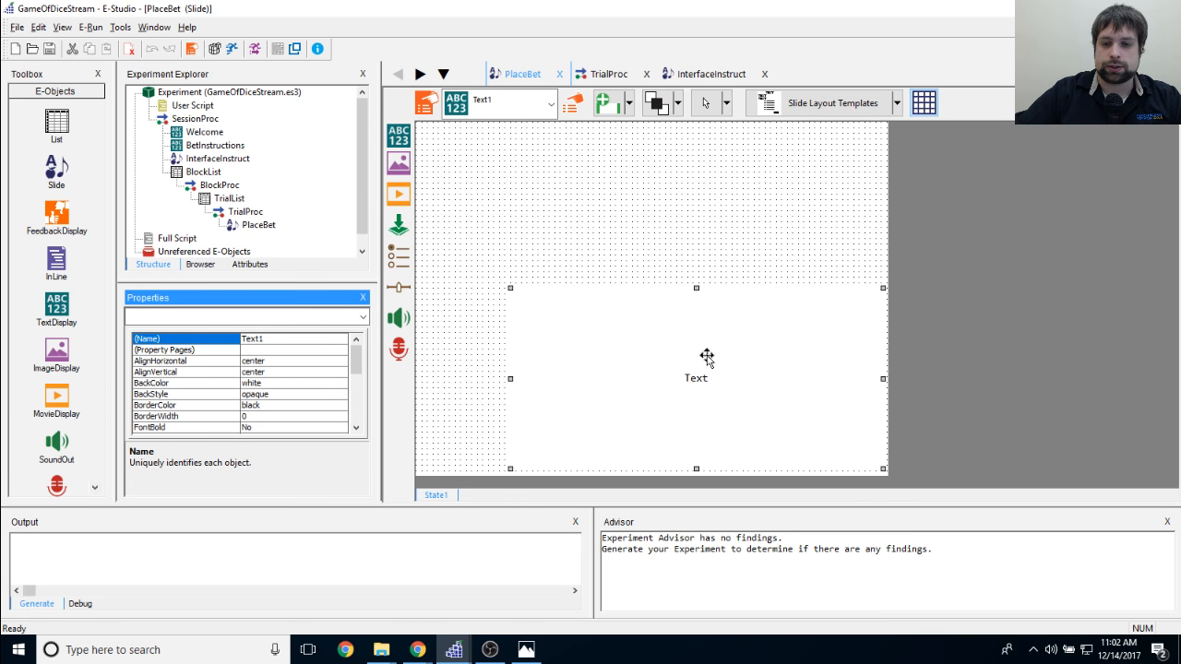
{"action": "left_click", "coordinate": [749, 242]}
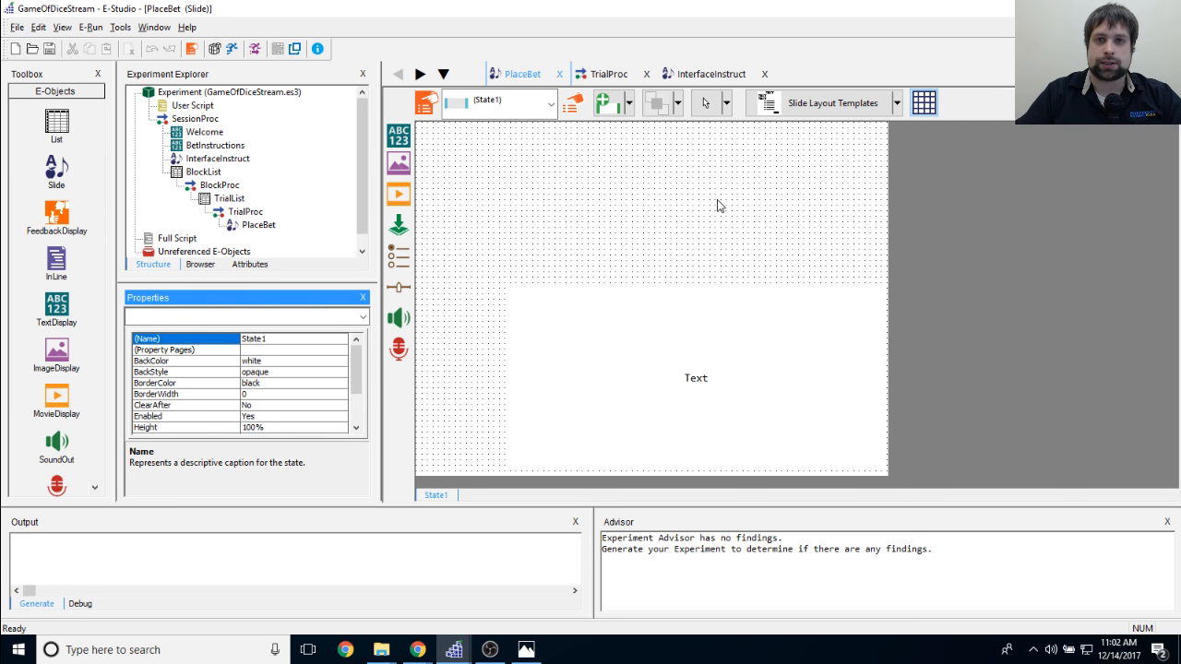
Step: Compare the placed text area with the betting table layout in Interface.JPG, and return to the PlaceBet slide
{"action": "left_click", "coordinate": [526, 649]}
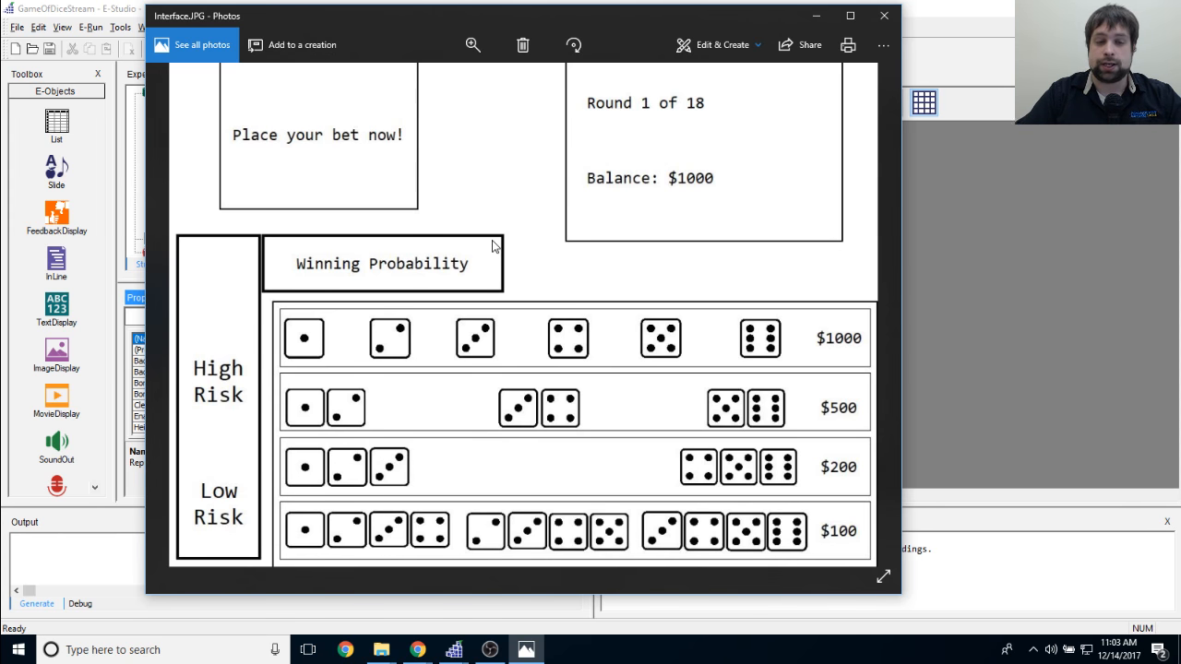
{"action": "left_click", "coordinate": [816, 16]}
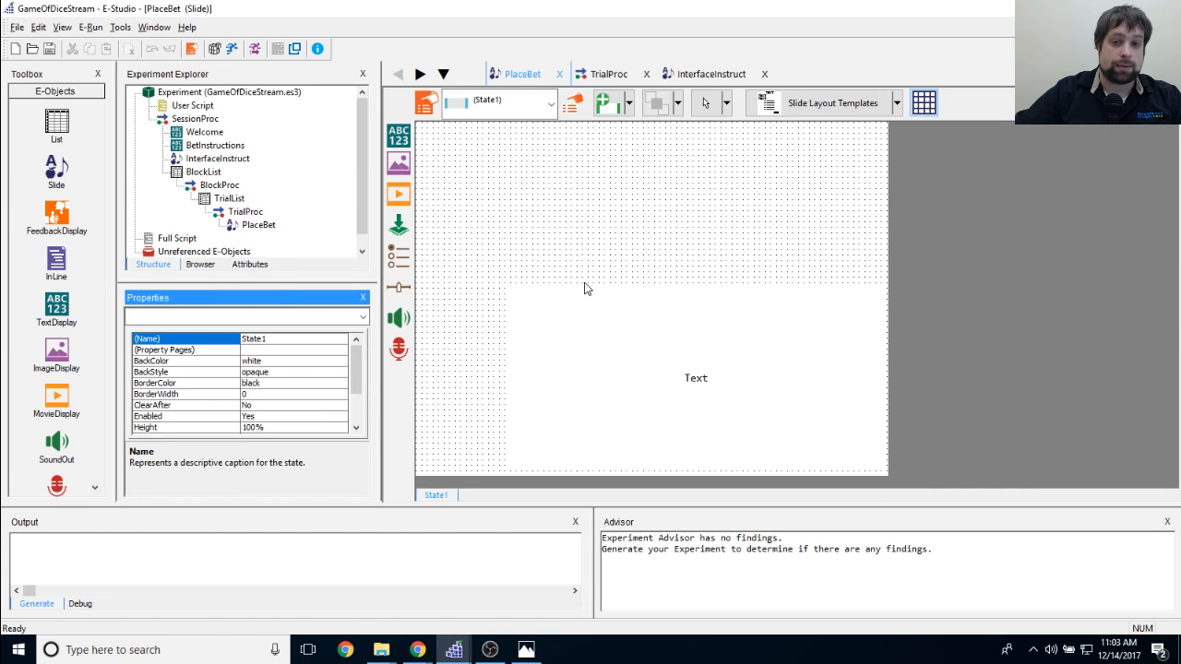
Step: Remove the placeholder text from the large text object in the slide's lower-right area
{"action": "double_click", "coordinate": [708, 376]}
{"action": "left_click", "coordinate": [557, 210]}
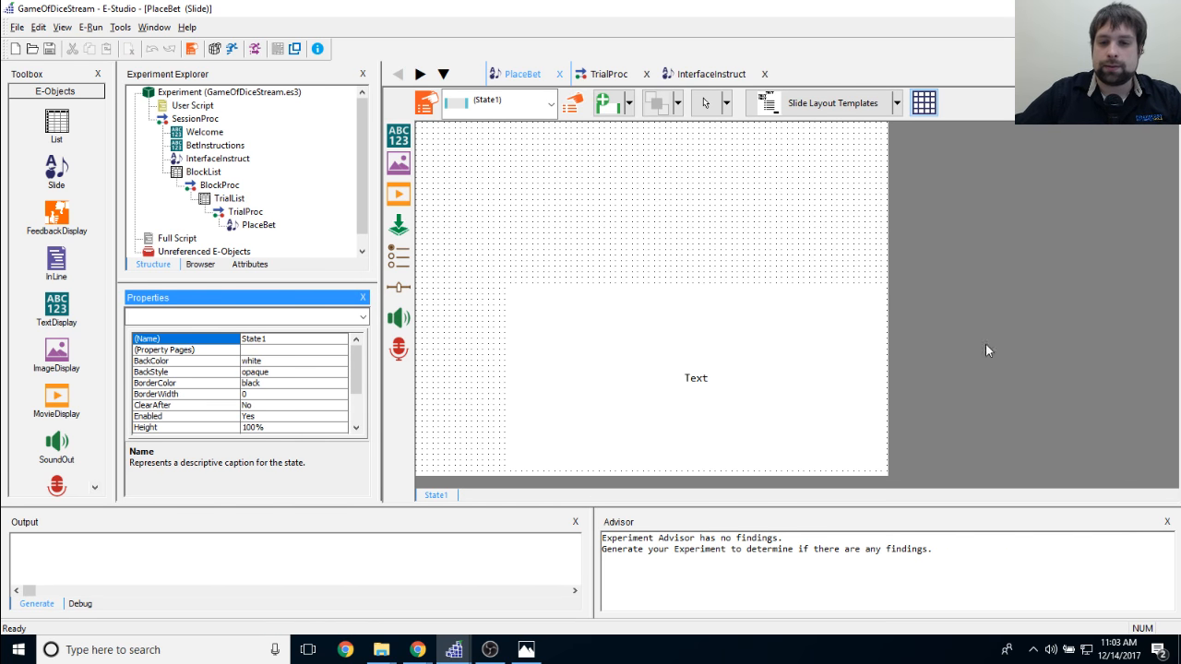
{"action": "double_click", "coordinate": [746, 398]}
{"action": "key", "text": "BackSpace"}
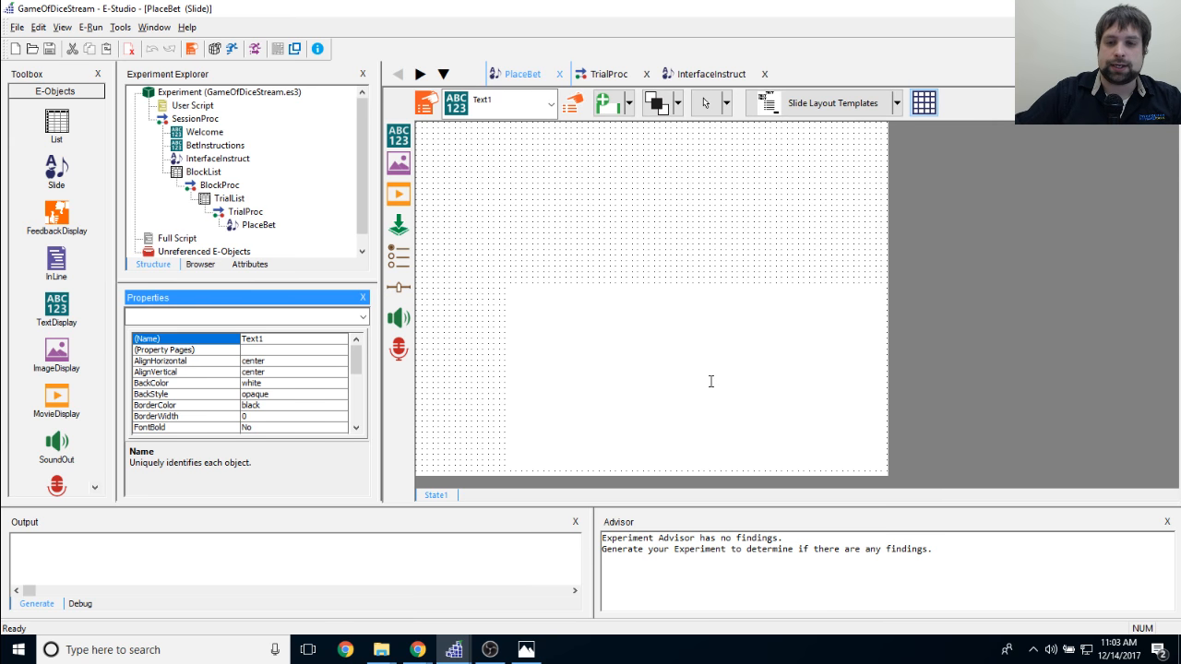
{"action": "left_click", "coordinate": [694, 276]}
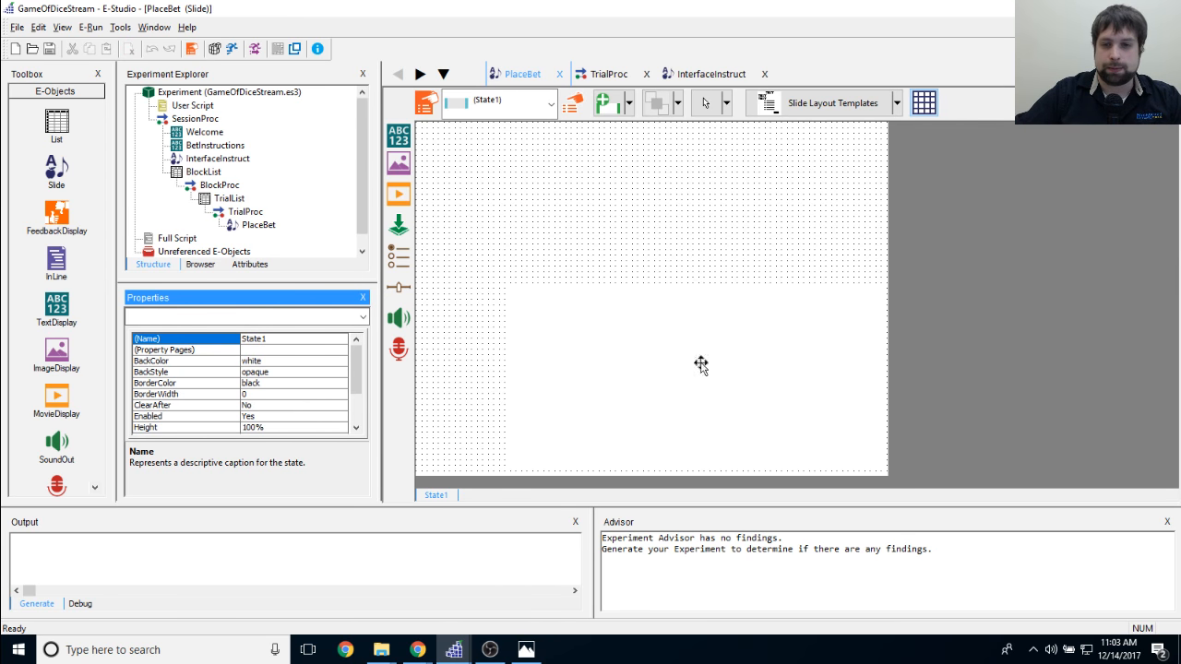
Step: Set the border width of the large text object to 2, keeping the border color black
{"action": "left_click", "coordinate": [601, 349]}
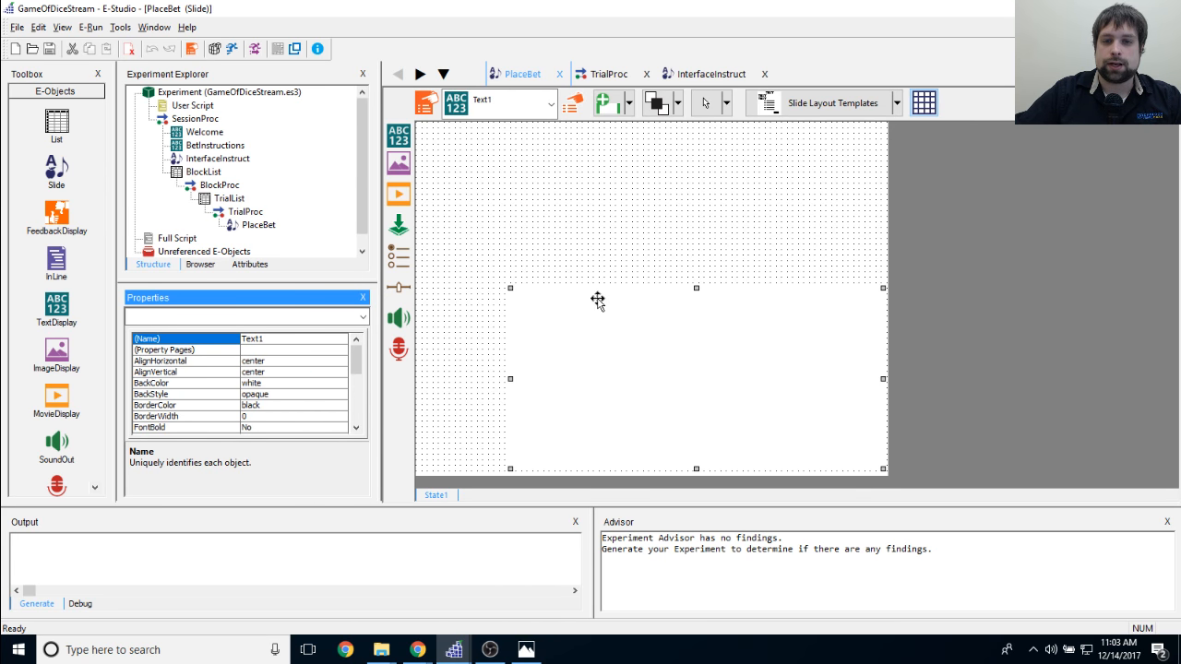
{"action": "left_click", "coordinate": [573, 103]}
{"action": "left_click_drag", "start_coordinate": [552, 201], "coordinate": [652, 134]}
{"action": "left_click", "coordinate": [491, 179]}
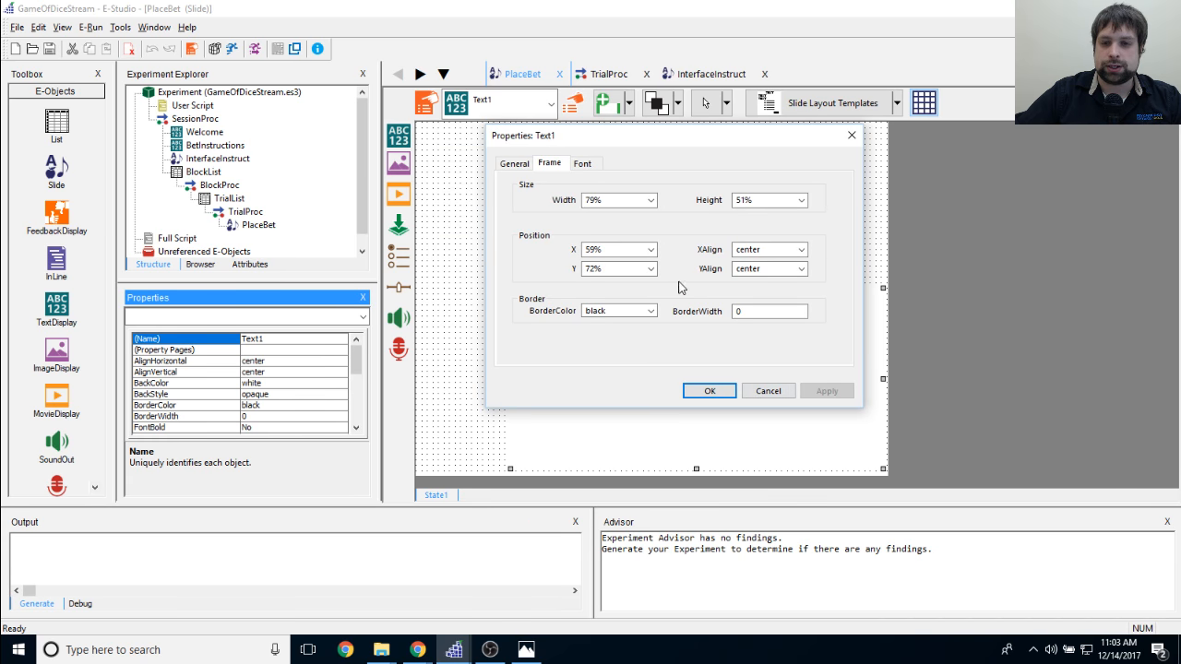
{"action": "double_click", "coordinate": [747, 314]}
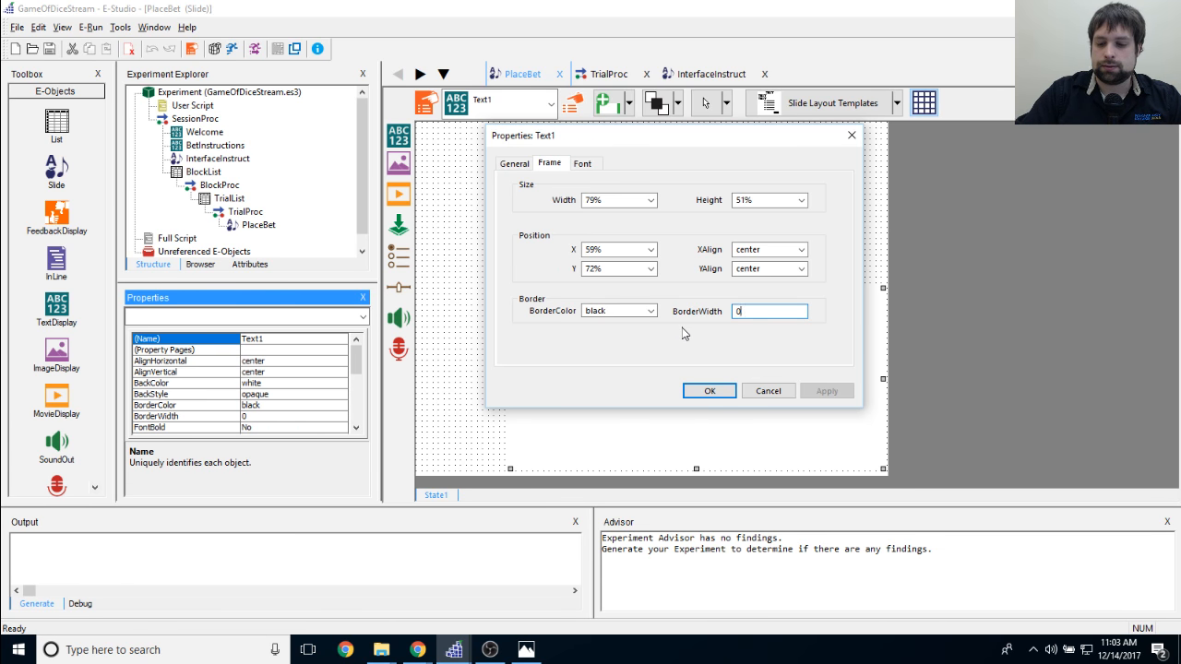
{"action": "key", "text": "BackSpace"}
{"action": "left_click", "coordinate": [818, 394]}
{"action": "left_click", "coordinate": [713, 392]}
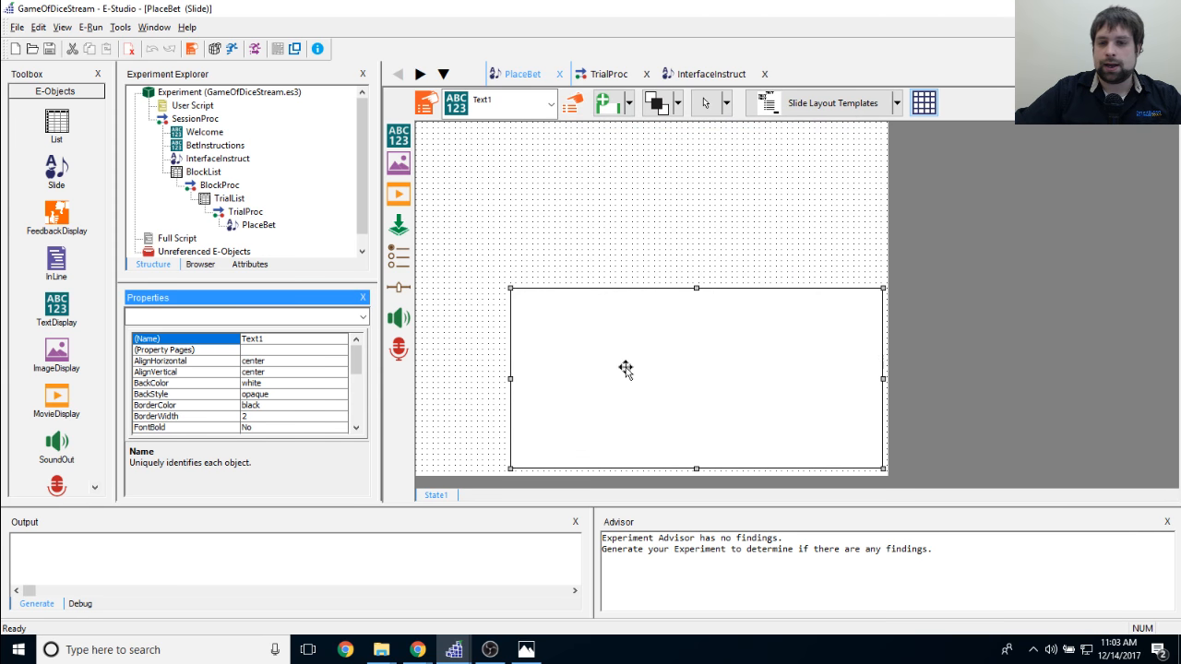
{"action": "left_click", "coordinate": [772, 244]}
{"action": "left_click", "coordinate": [729, 338]}
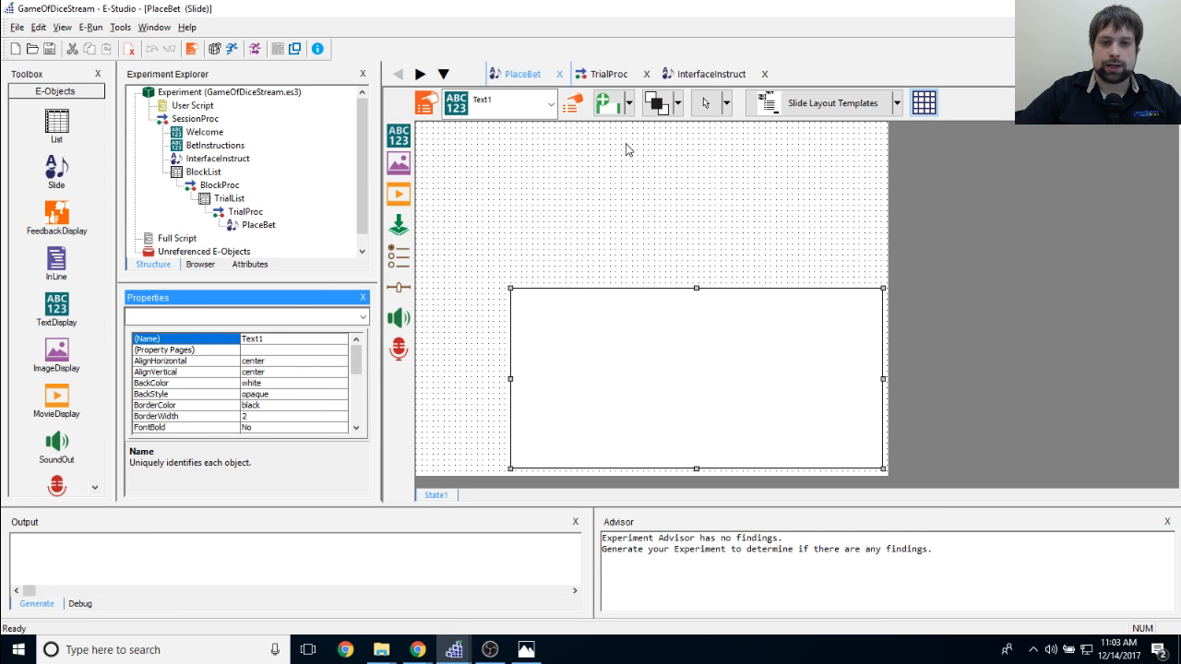
Step: Check the bet rows in Interface.JPG, and add a second text object overlapping the upper edge of the bordered frame
{"action": "left_click", "coordinate": [526, 650]}
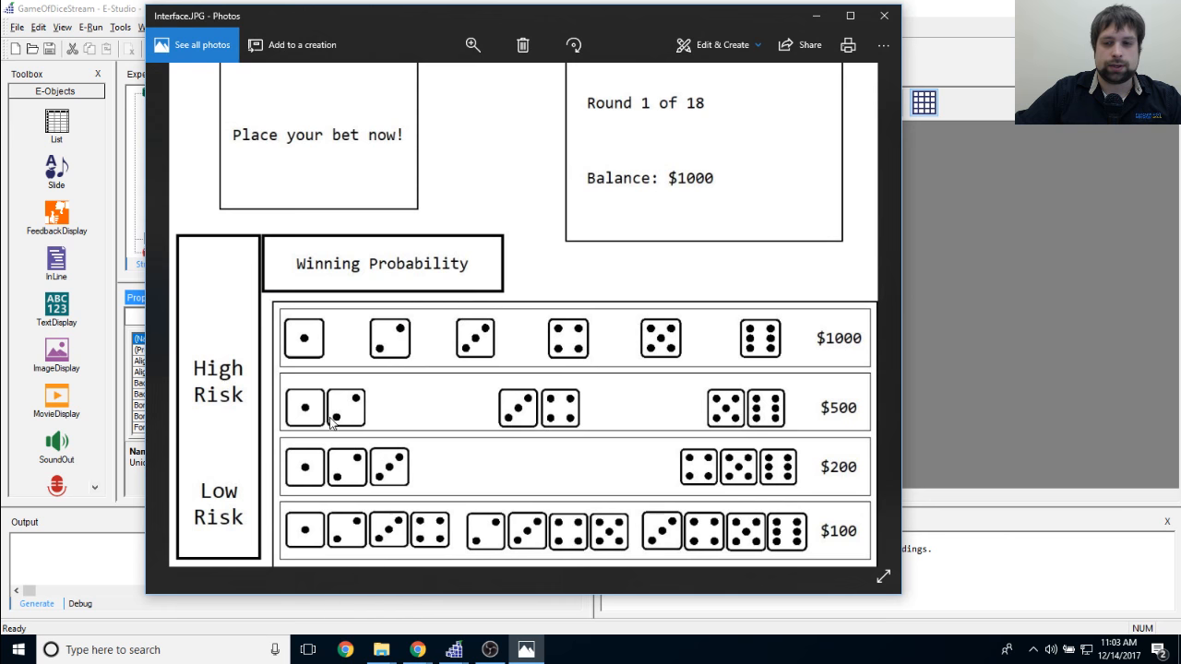
{"action": "left_click", "coordinate": [810, 20]}
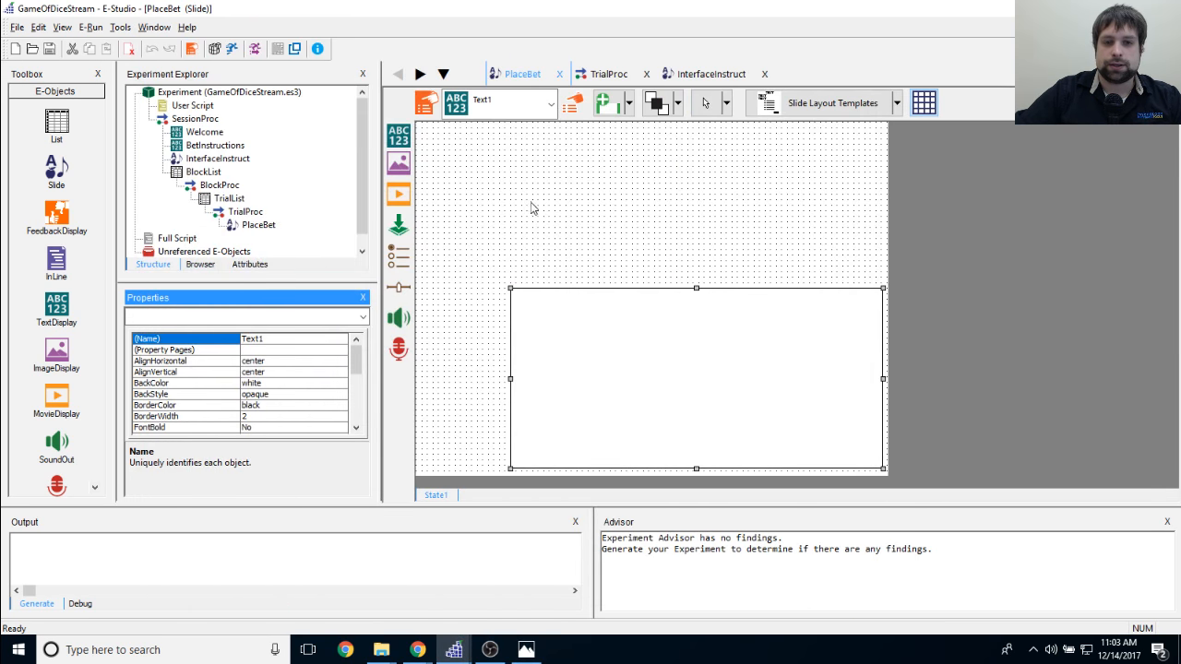
{"action": "left_click", "coordinate": [399, 136]}
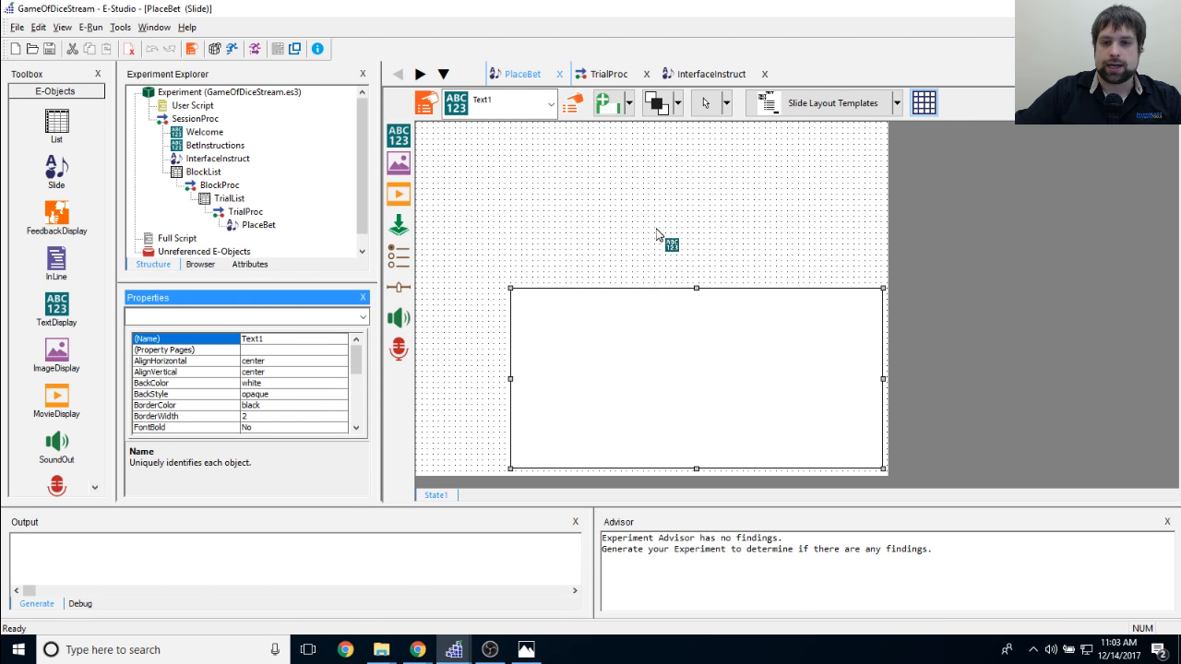
{"action": "left_click", "coordinate": [657, 231]}
{"action": "left_click_drag", "start_coordinate": [680, 213], "coordinate": [681, 234]}
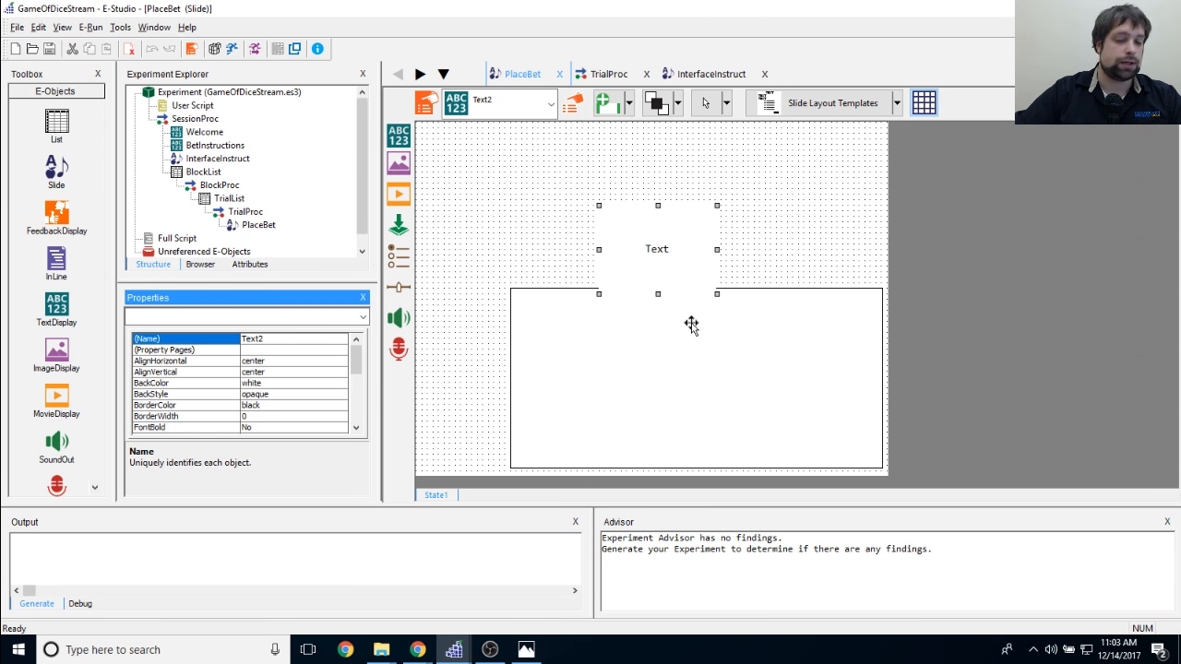
{"action": "left_click_drag", "start_coordinate": [674, 237], "coordinate": [679, 297]}
Step: Give the new text object a border width of 2
{"action": "right_click", "coordinate": [684, 293]}
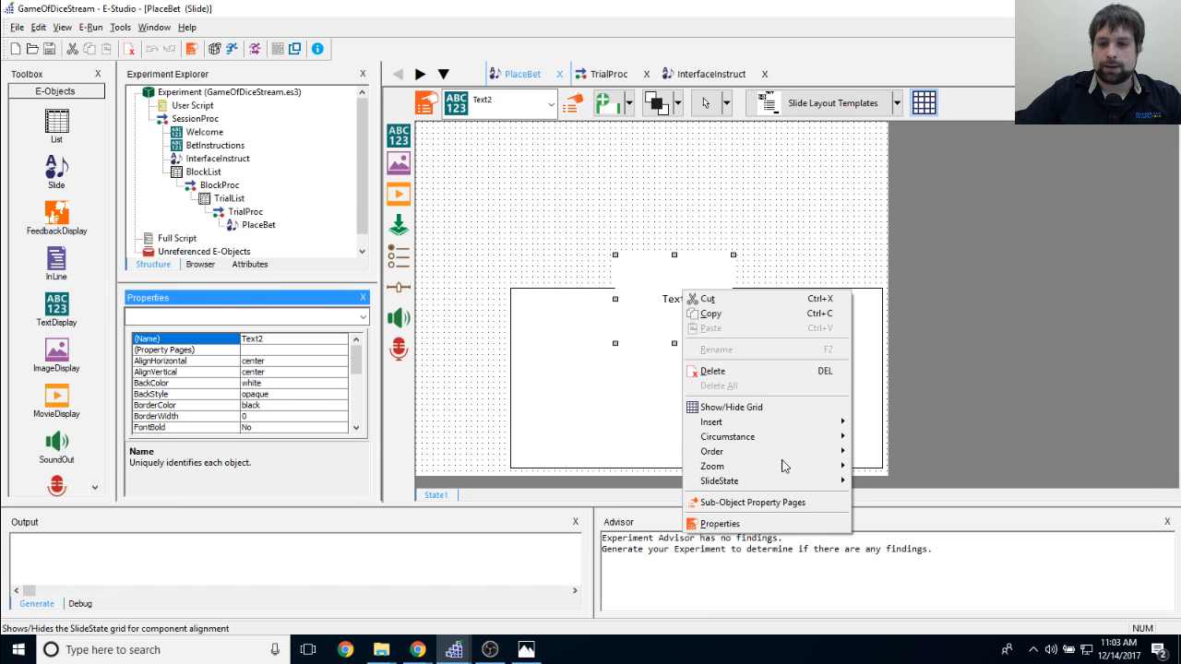
{"action": "left_click", "coordinate": [714, 219]}
{"action": "left_click", "coordinate": [663, 298]}
{"action": "left_click", "coordinate": [570, 107]}
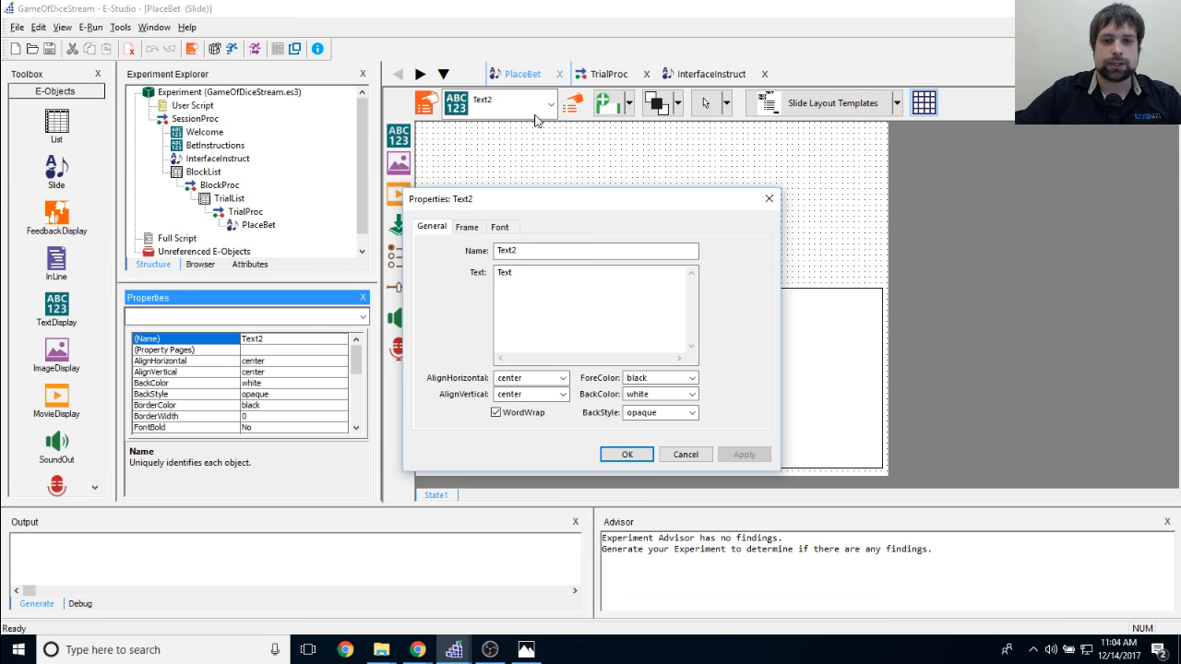
{"action": "left_click", "coordinate": [467, 227]}
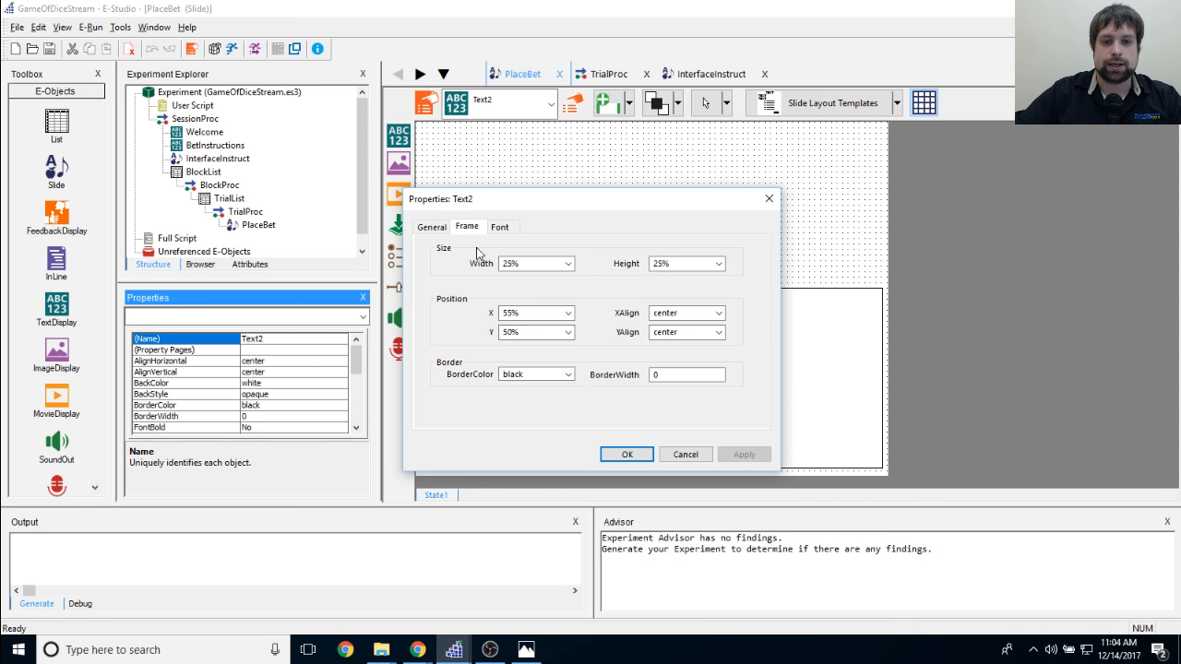
{"action": "double_click", "coordinate": [659, 374]}
{"action": "type", "text": "2"}
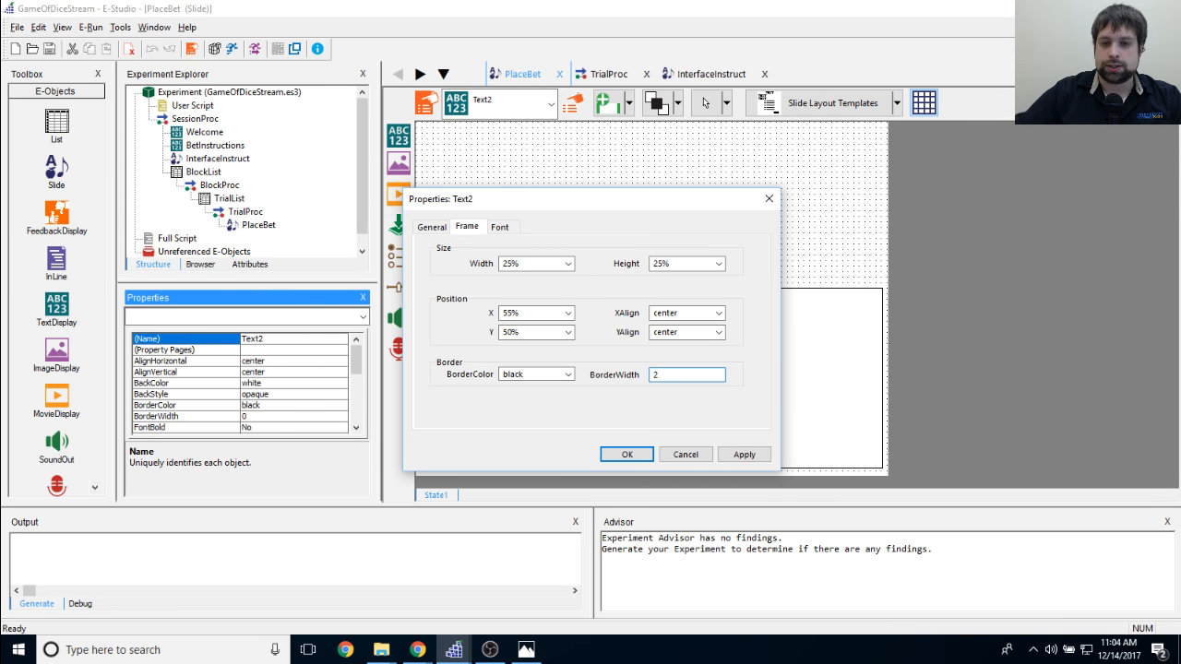
{"action": "left_click", "coordinate": [627, 454]}
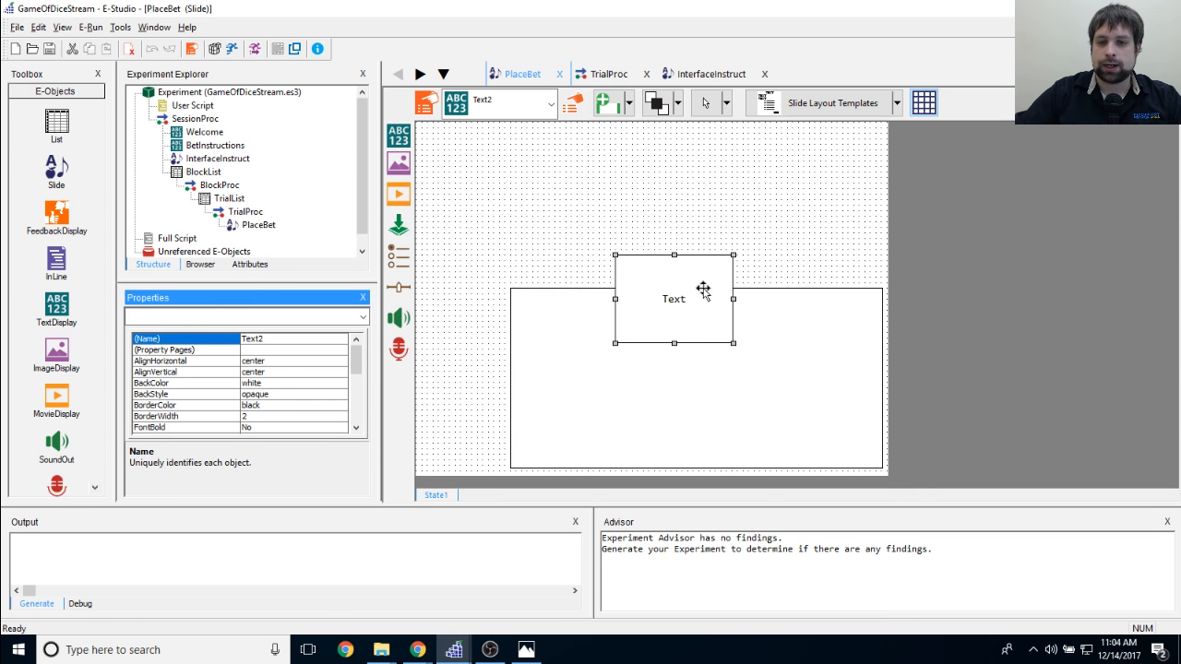
Step: Reshape the new text object into a row about 77% wide and 13% high along the frame's inner upper edge
{"action": "left_click_drag", "start_coordinate": [706, 293], "coordinate": [615, 334]}
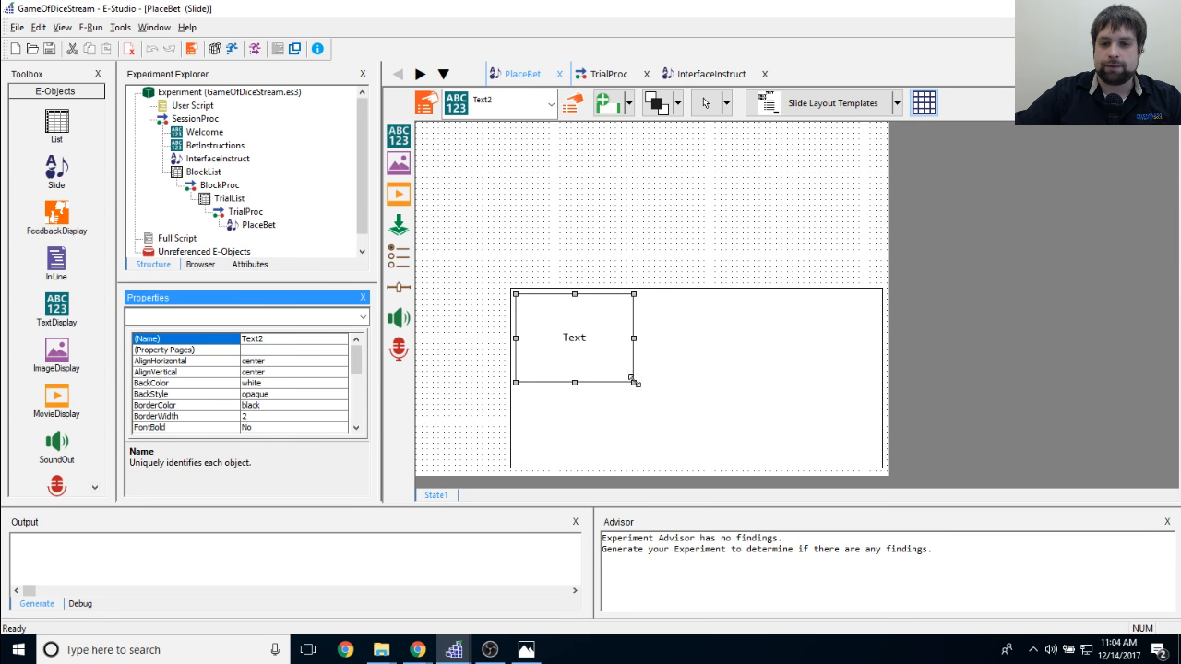
{"action": "left_click_drag", "start_coordinate": [849, 380], "coordinate": [881, 382]}
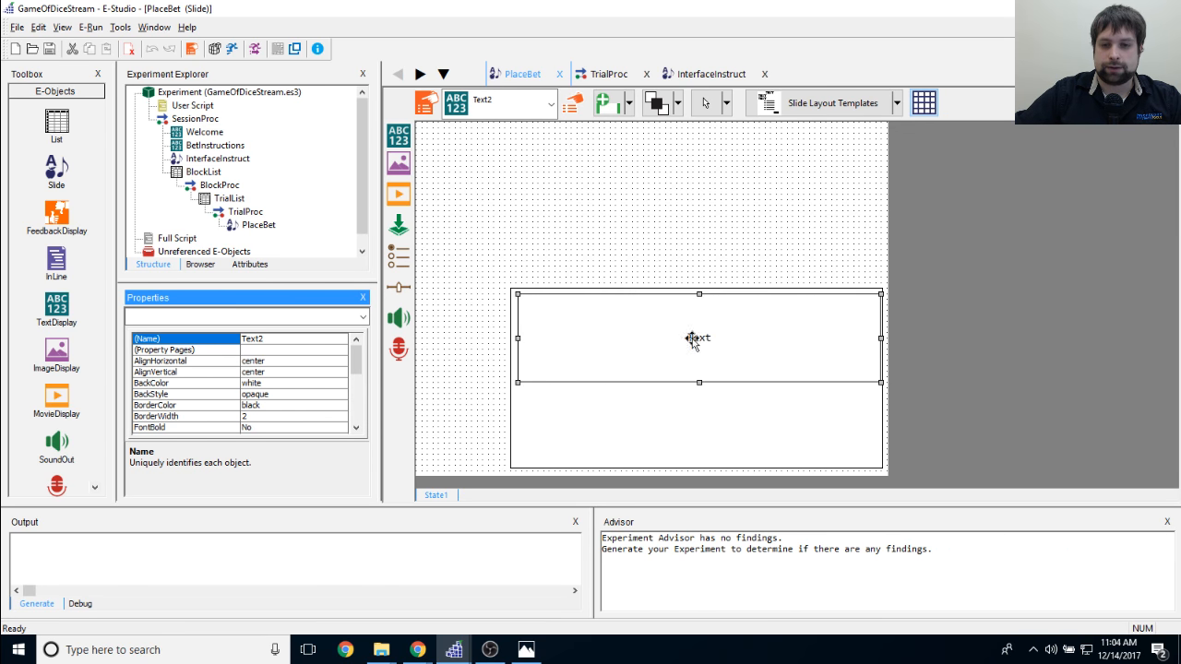
{"action": "left_click_drag", "start_coordinate": [699, 383], "coordinate": [706, 334]}
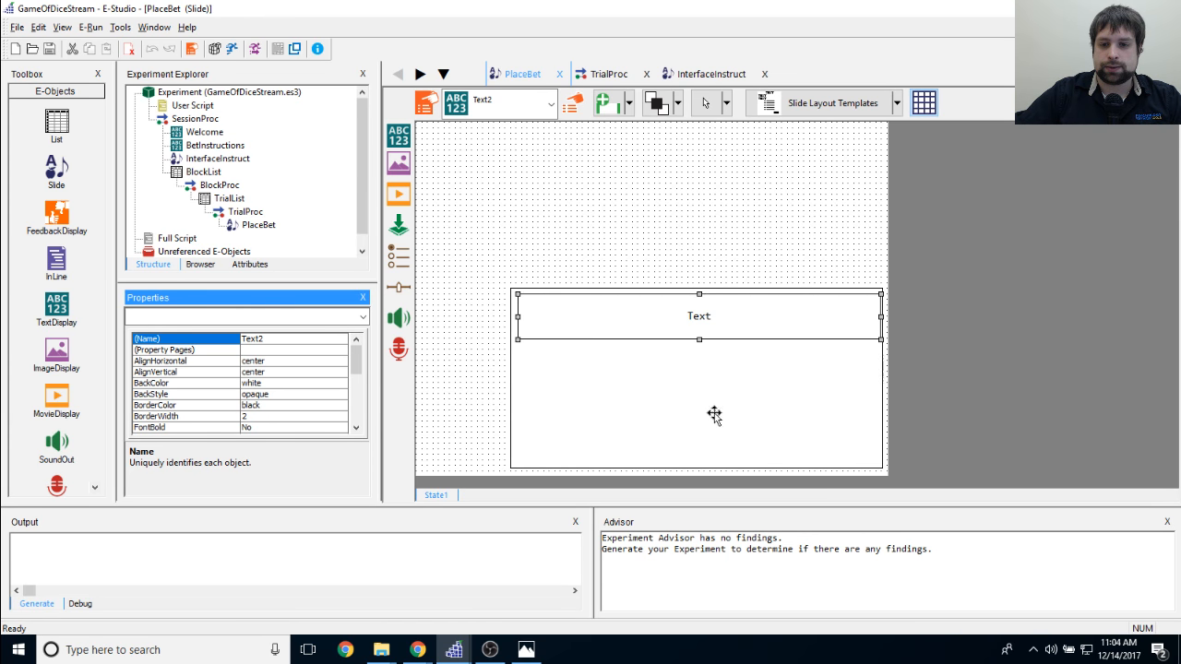
Step: Clear the row's placeholder text and nudge the row slightly left to center it inside the frame
{"action": "double_click", "coordinate": [717, 316]}
{"action": "key", "text": "Delete"}
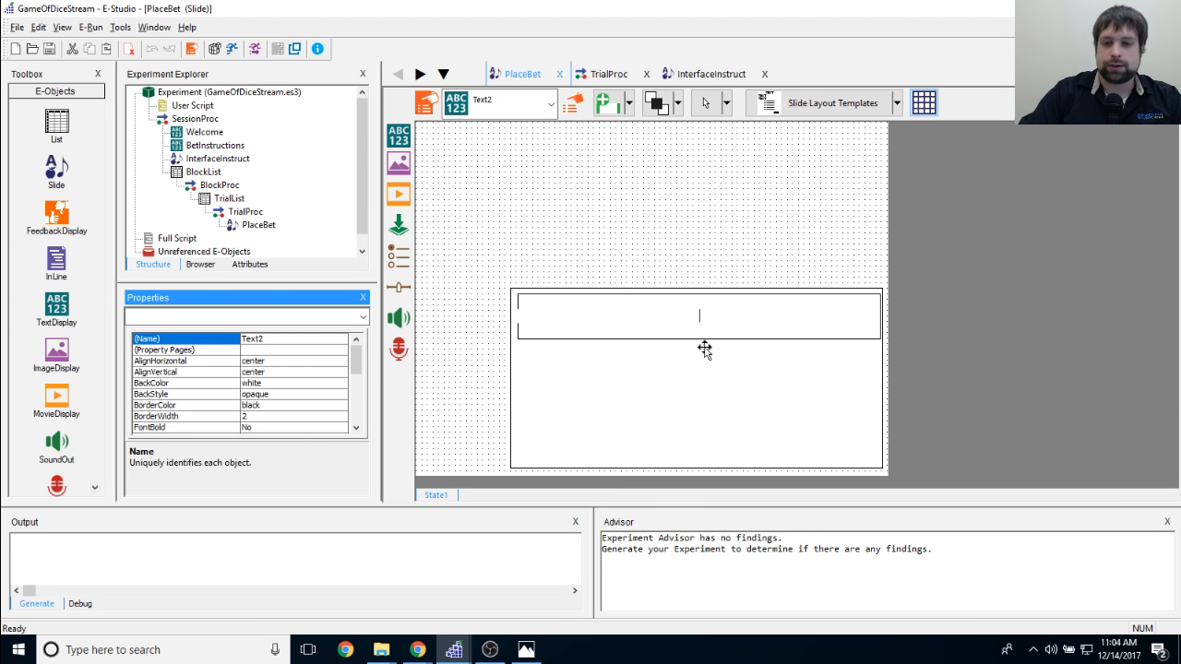
{"action": "left_click", "coordinate": [688, 268]}
{"action": "left_click", "coordinate": [650, 317]}
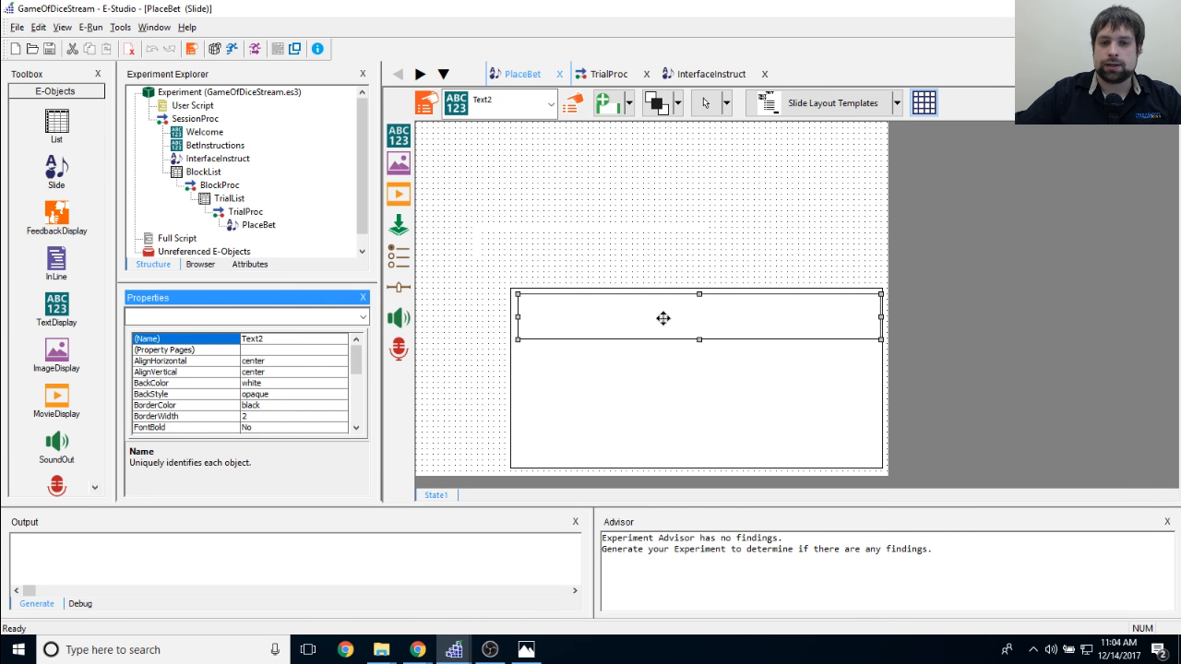
{"action": "left_click", "coordinate": [667, 360]}
{"action": "left_click", "coordinate": [668, 325]}
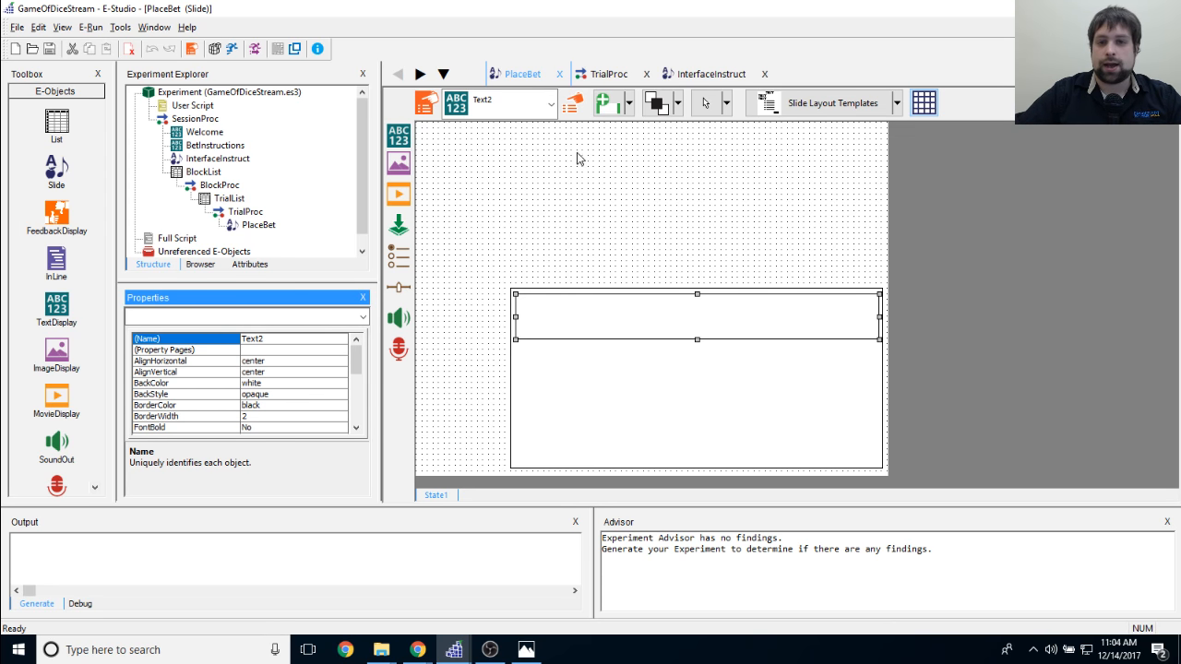
Step: Review the row's size, position and border settings in its frame properties without changing them
{"action": "left_click", "coordinate": [572, 104]}
{"action": "left_click", "coordinate": [471, 228]}
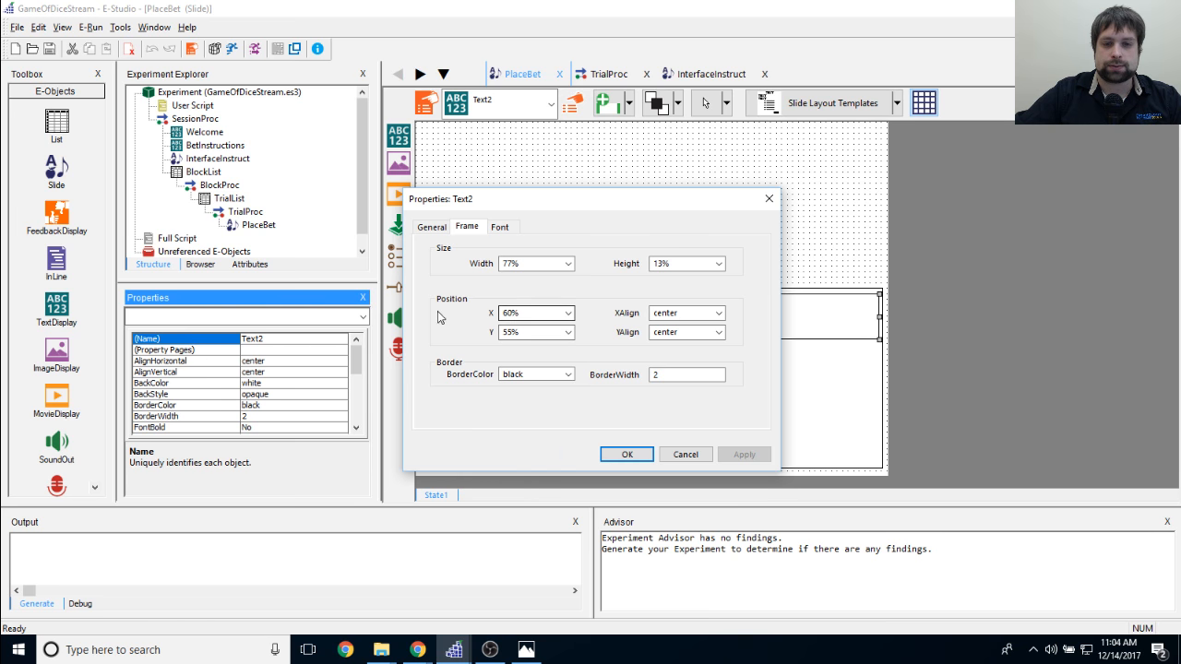
{"action": "left_click", "coordinate": [769, 198]}
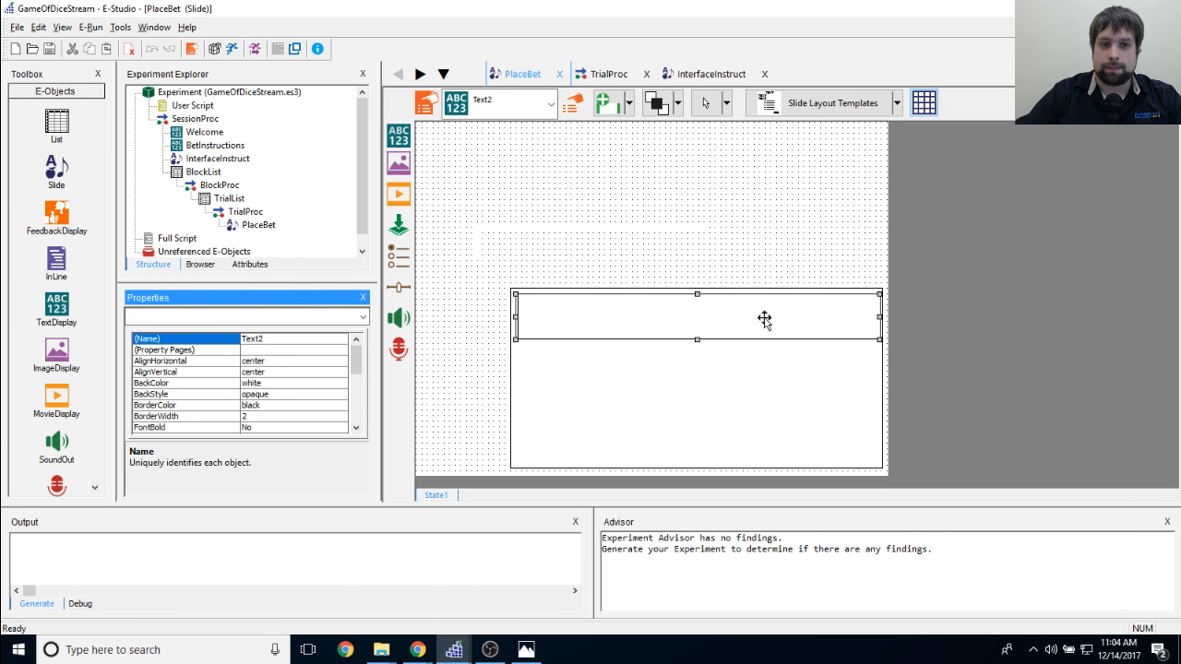
Step: Duplicate the empty bordered row three times and stack the copies beneath the first row
{"action": "left_click_drag", "start_coordinate": [697, 308], "coordinate": [693, 359]}
{"action": "left_click", "coordinate": [692, 425]}
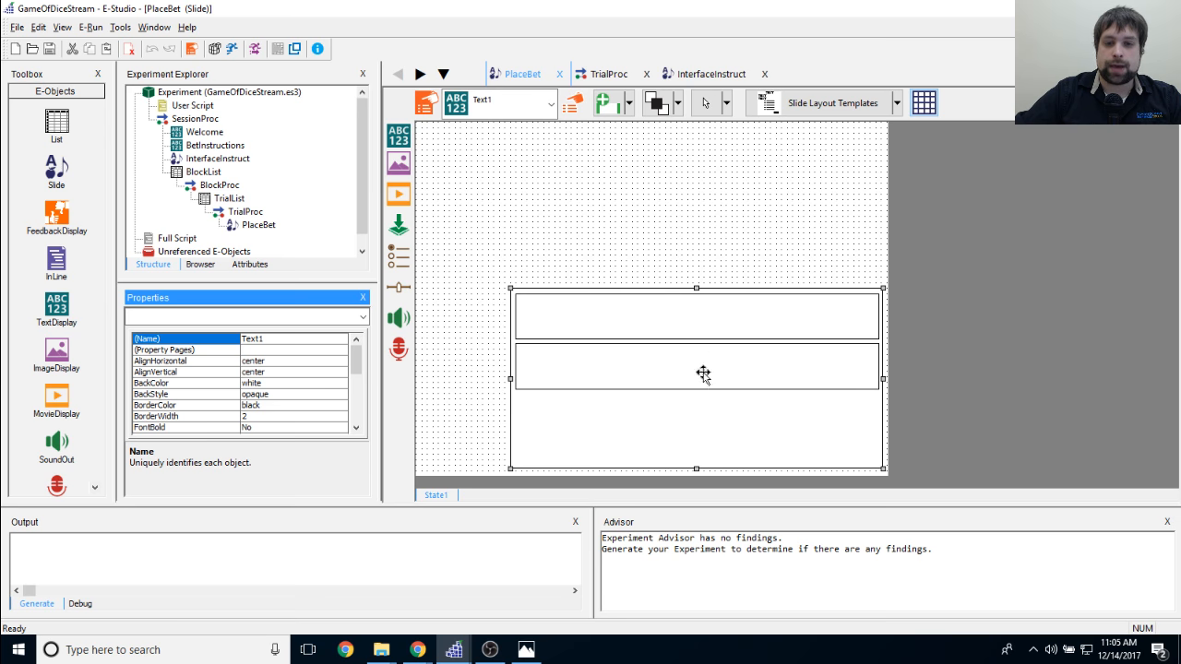
{"action": "left_click", "coordinate": [709, 318]}
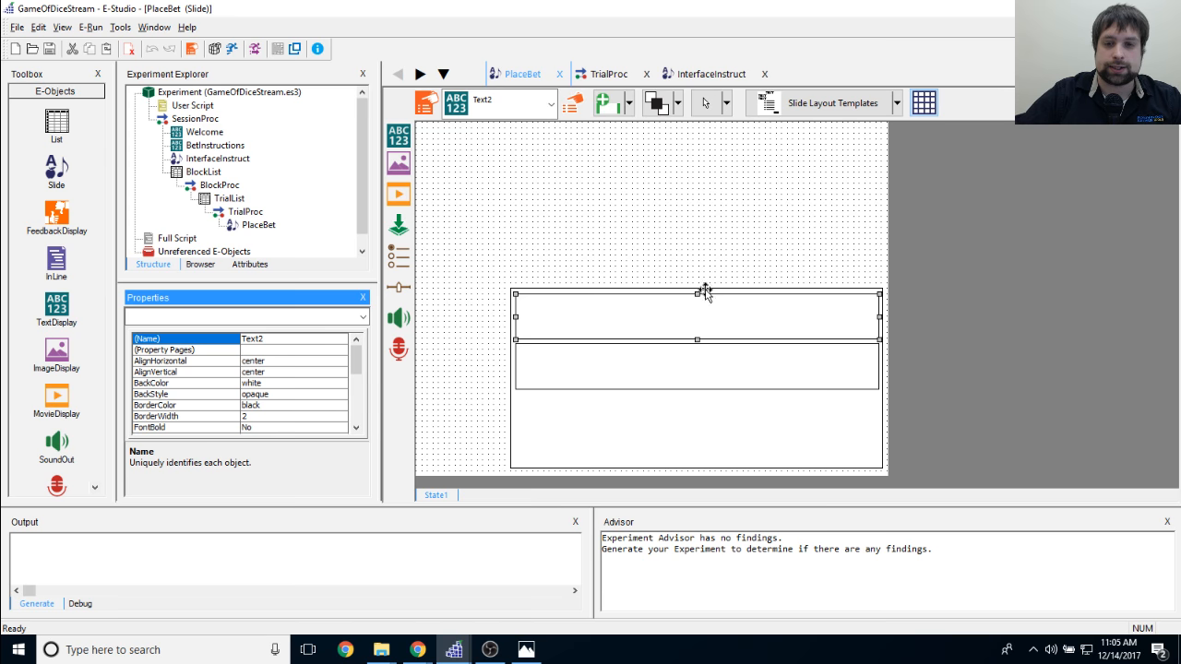
{"action": "left_click", "coordinate": [693, 365]}
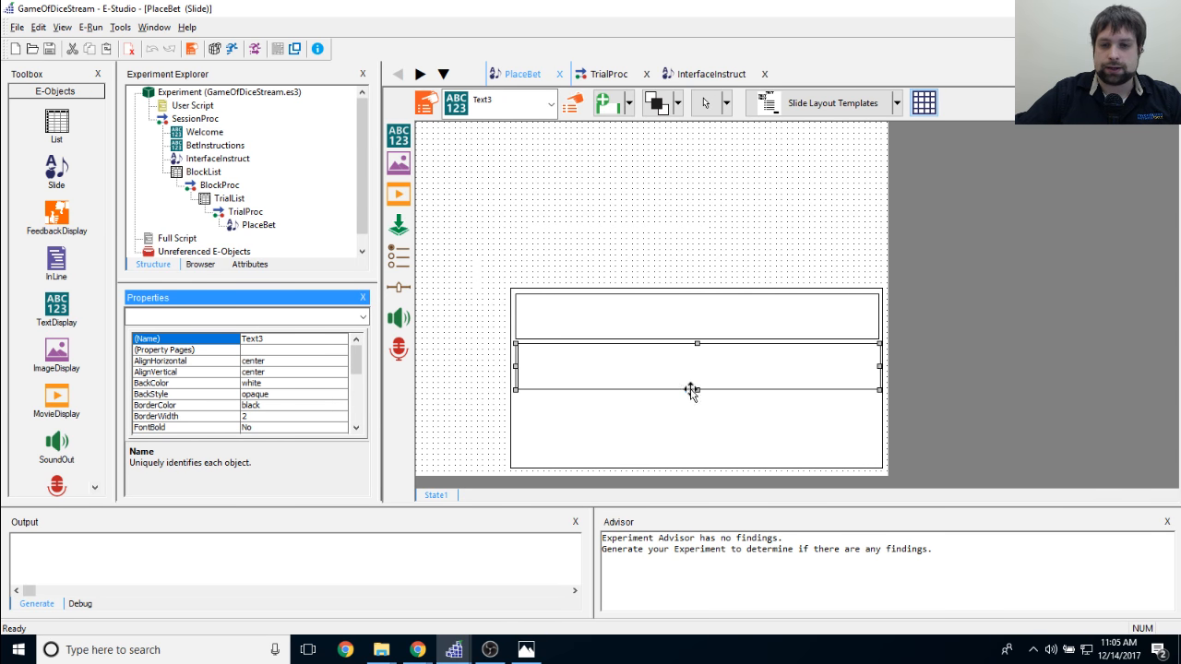
{"action": "key", "text": "ctrl+v"}
{"action": "left_click_drag", "start_coordinate": [692, 372], "coordinate": [688, 416]}
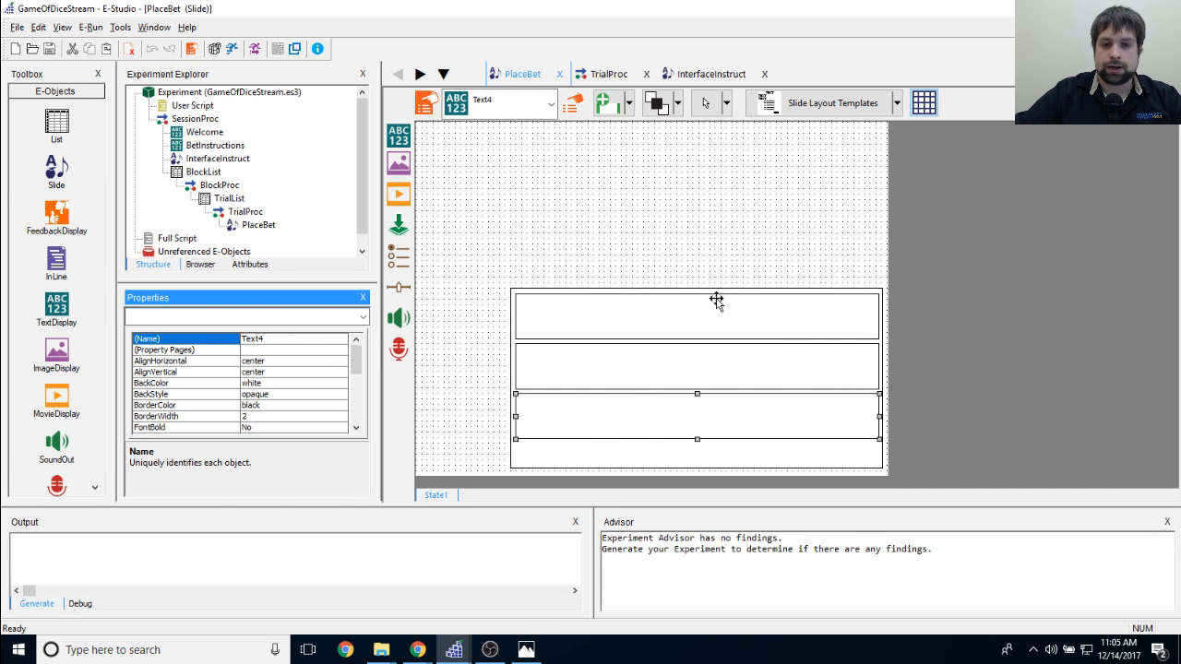
{"action": "key", "text": "ctrl+v"}
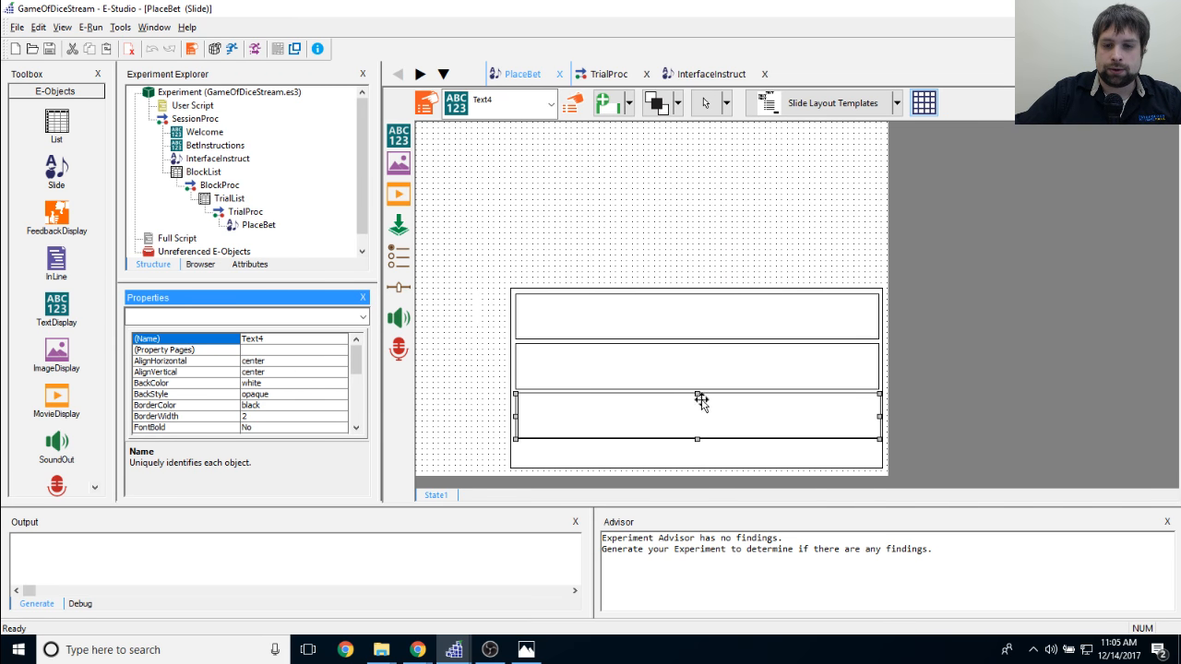
{"action": "left_click_drag", "start_coordinate": [691, 417], "coordinate": [695, 456]}
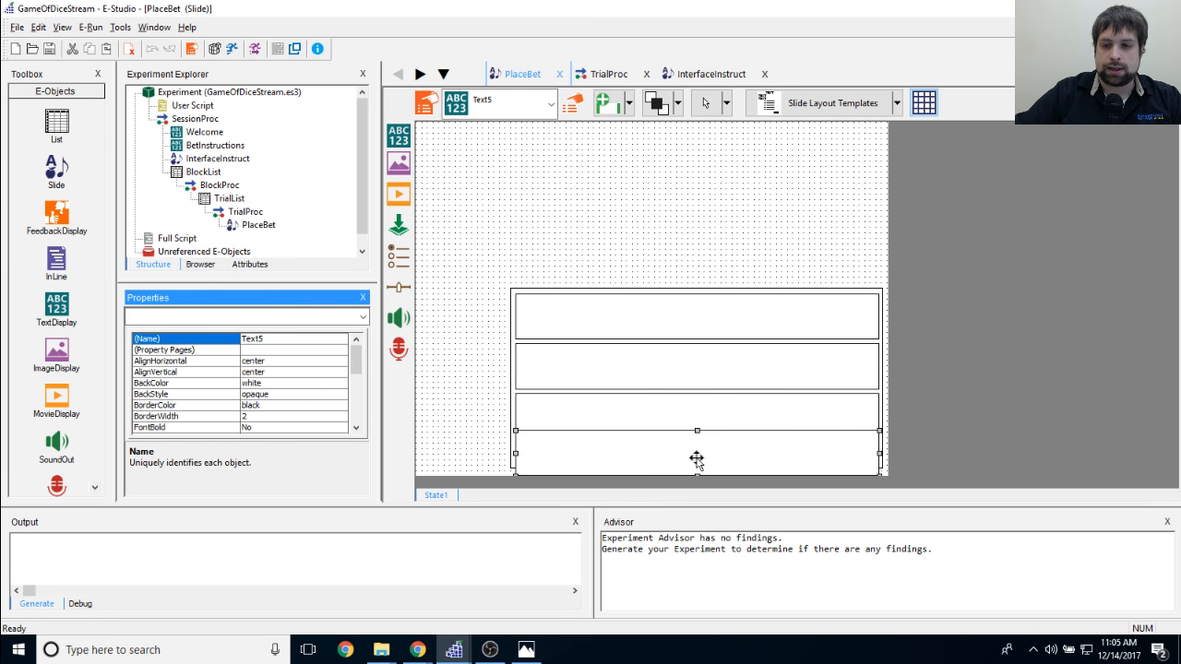
Step: Enlarge the outer frame upward and to the left, and shift the four rows up with even gaps to fit inside it
{"action": "left_click", "coordinate": [512, 290]}
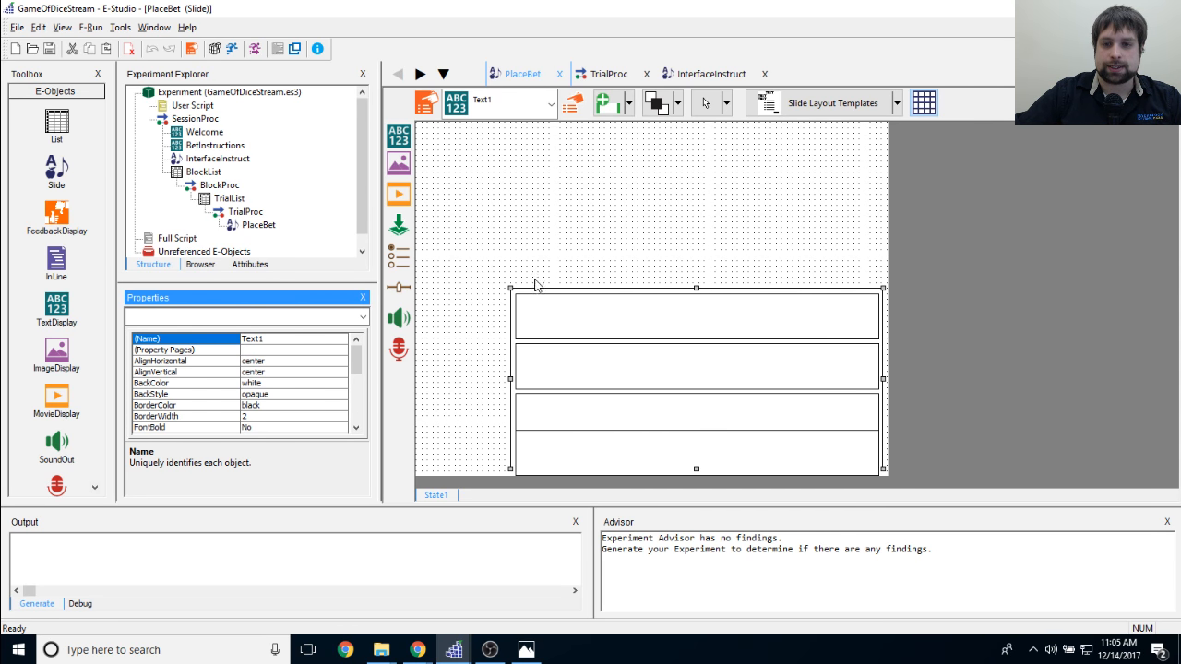
{"action": "left_click_drag", "start_coordinate": [645, 305], "coordinate": [641, 295]}
{"action": "left_click_drag", "start_coordinate": [648, 361], "coordinate": [646, 347]}
{"action": "left_click_drag", "start_coordinate": [664, 404], "coordinate": [659, 388]}
{"action": "left_click_drag", "start_coordinate": [693, 452], "coordinate": [687, 449]}
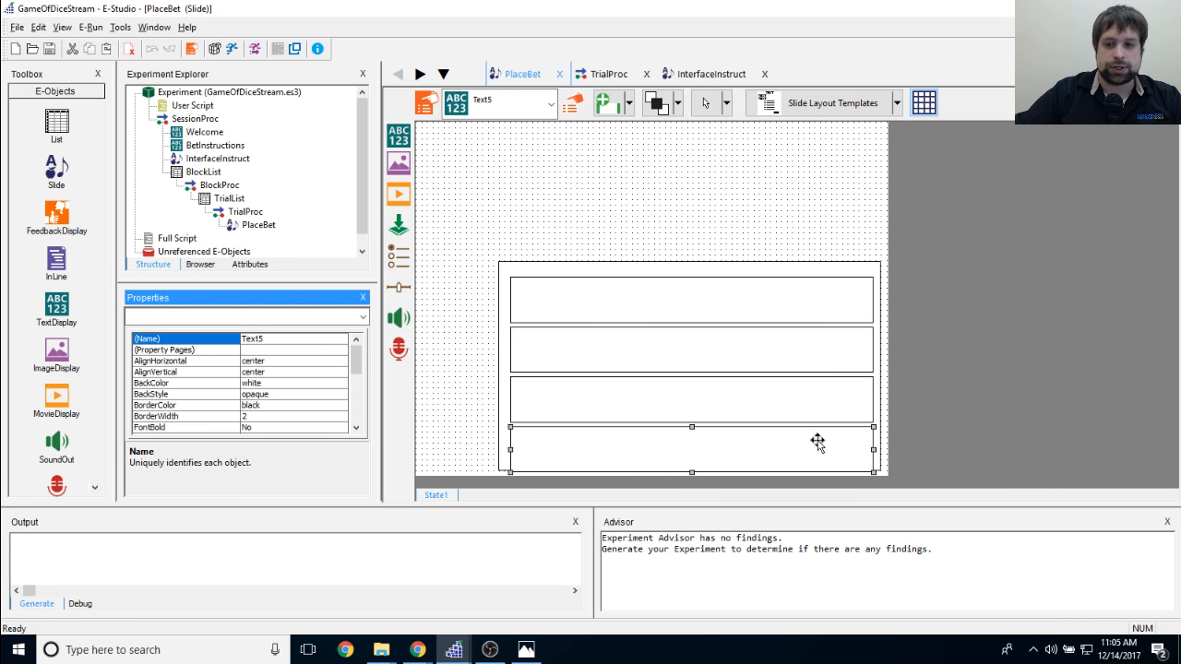
{"action": "left_click", "coordinate": [711, 266]}
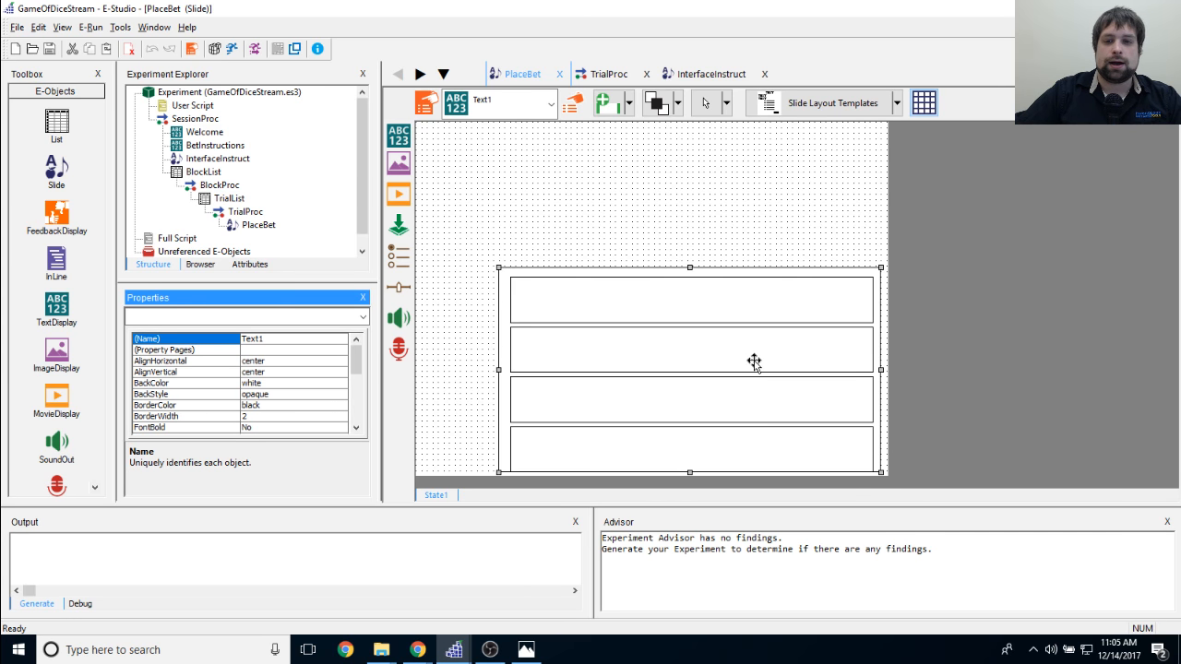
{"action": "left_click", "coordinate": [778, 231]}
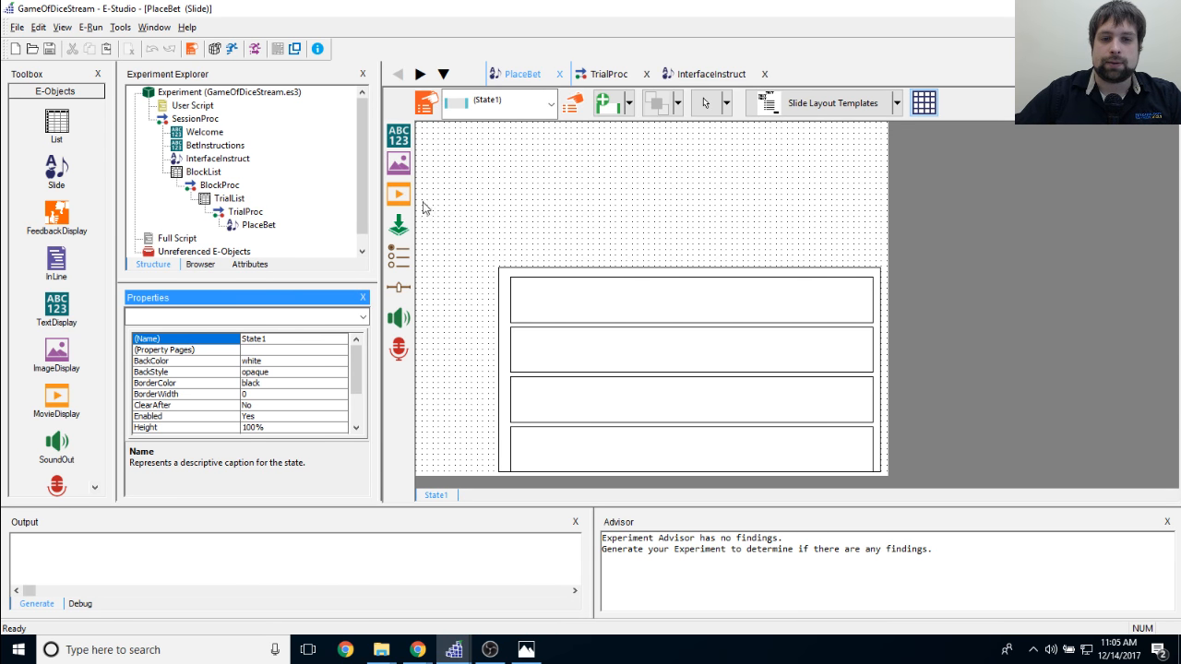
Step: Place a small button at the left end of the first row and check the layout against Interface.JPG
{"action": "left_click", "coordinate": [720, 302]}
{"action": "left_click", "coordinate": [679, 221]}
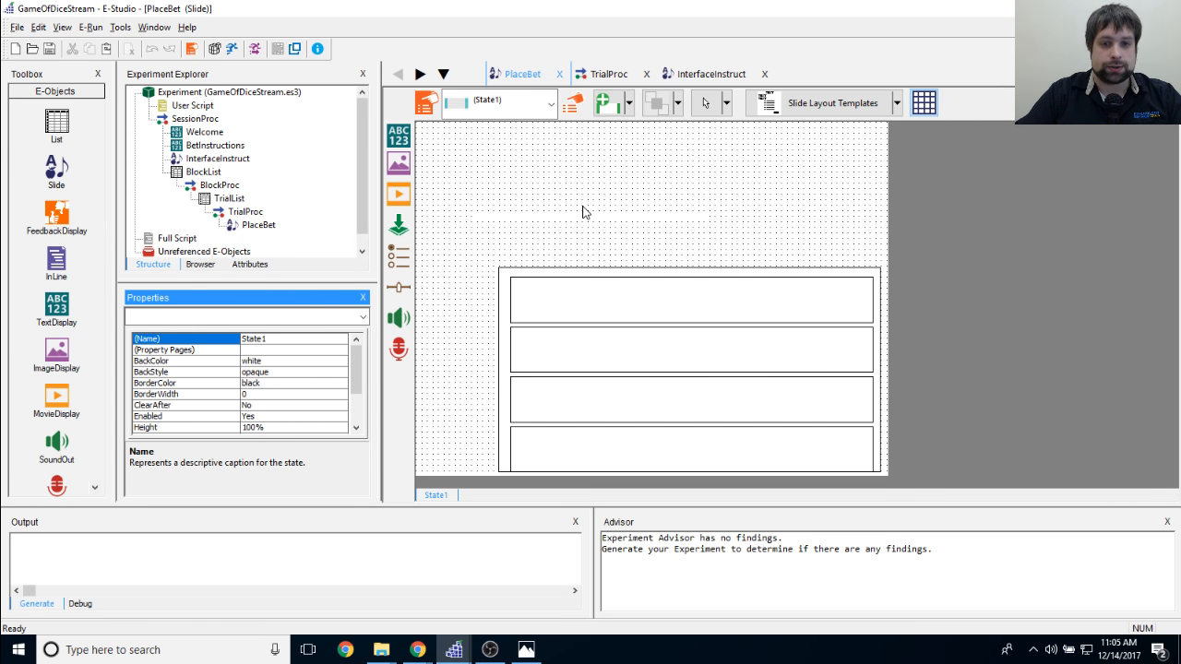
{"action": "left_click", "coordinate": [397, 133]}
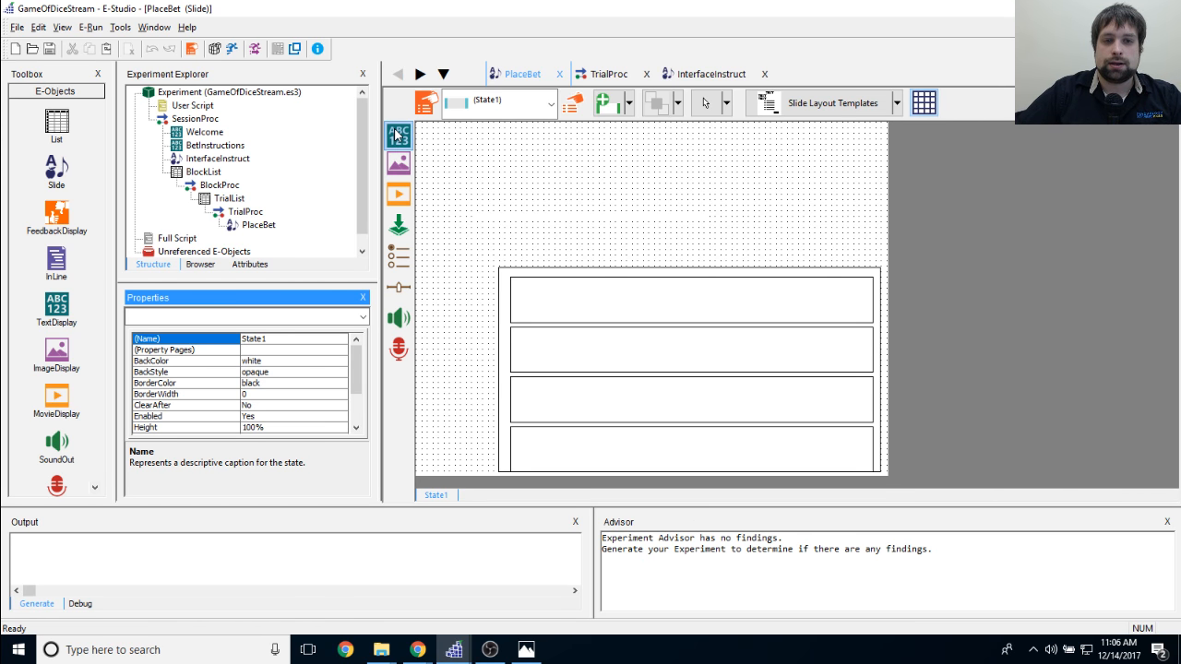
{"action": "left_click", "coordinate": [397, 226]}
{"action": "left_click", "coordinate": [523, 286]}
{"action": "left_click_drag", "start_coordinate": [566, 318], "coordinate": [559, 314]}
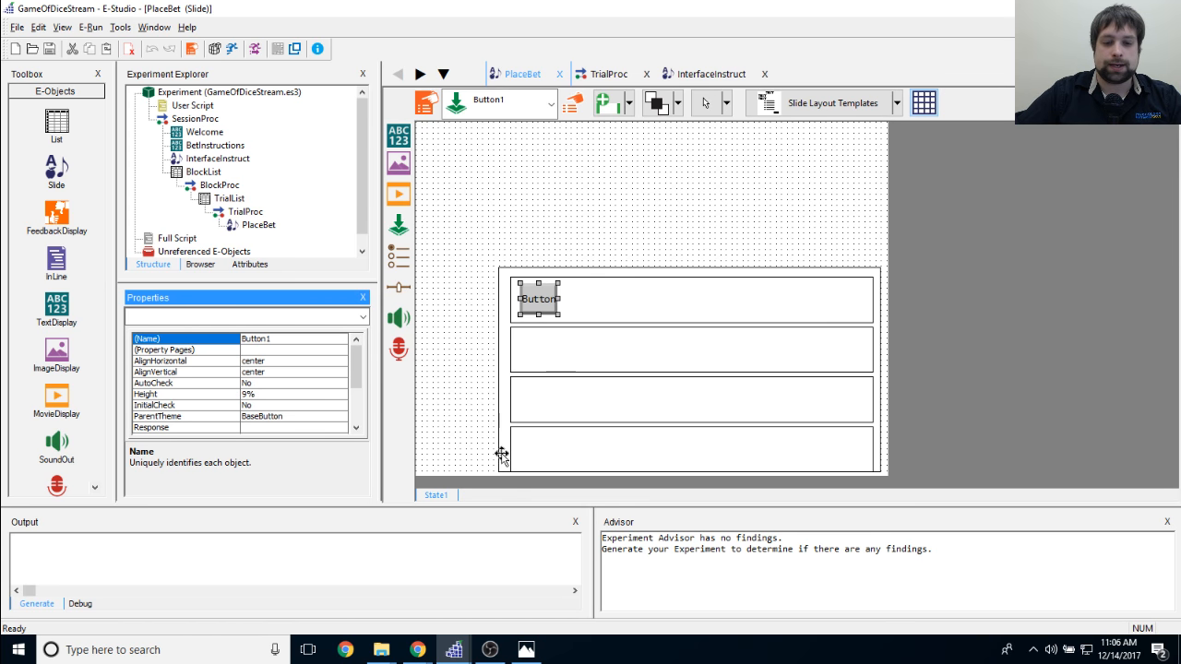
{"action": "left_click", "coordinate": [526, 650]}
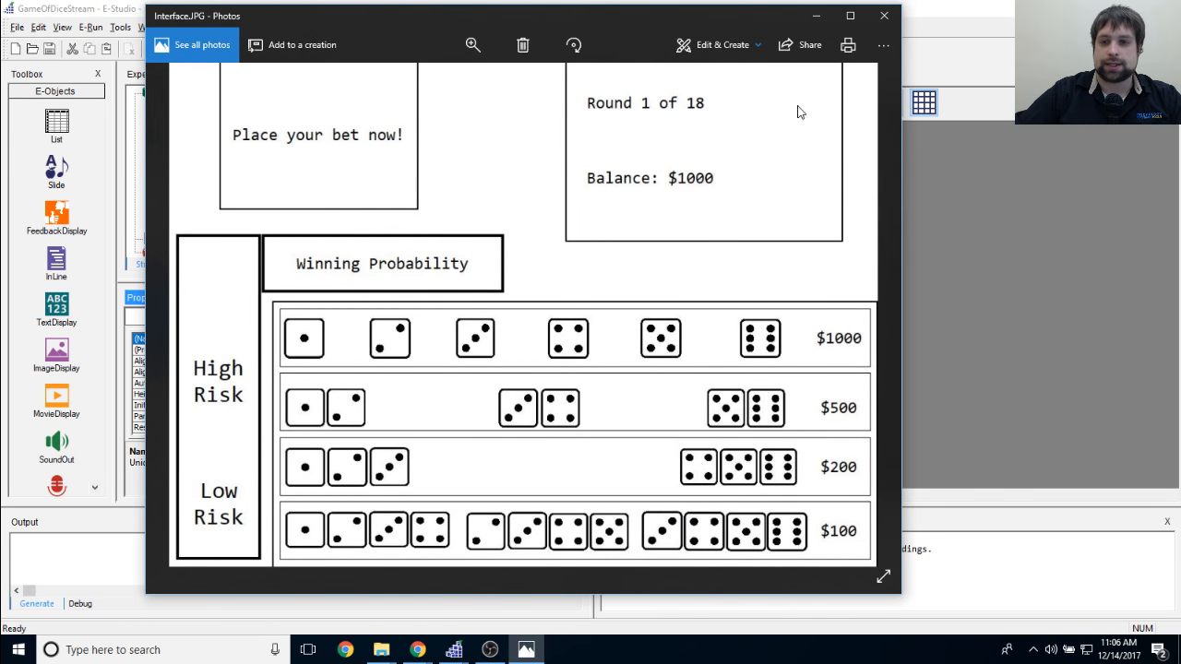
{"action": "left_click", "coordinate": [815, 15]}
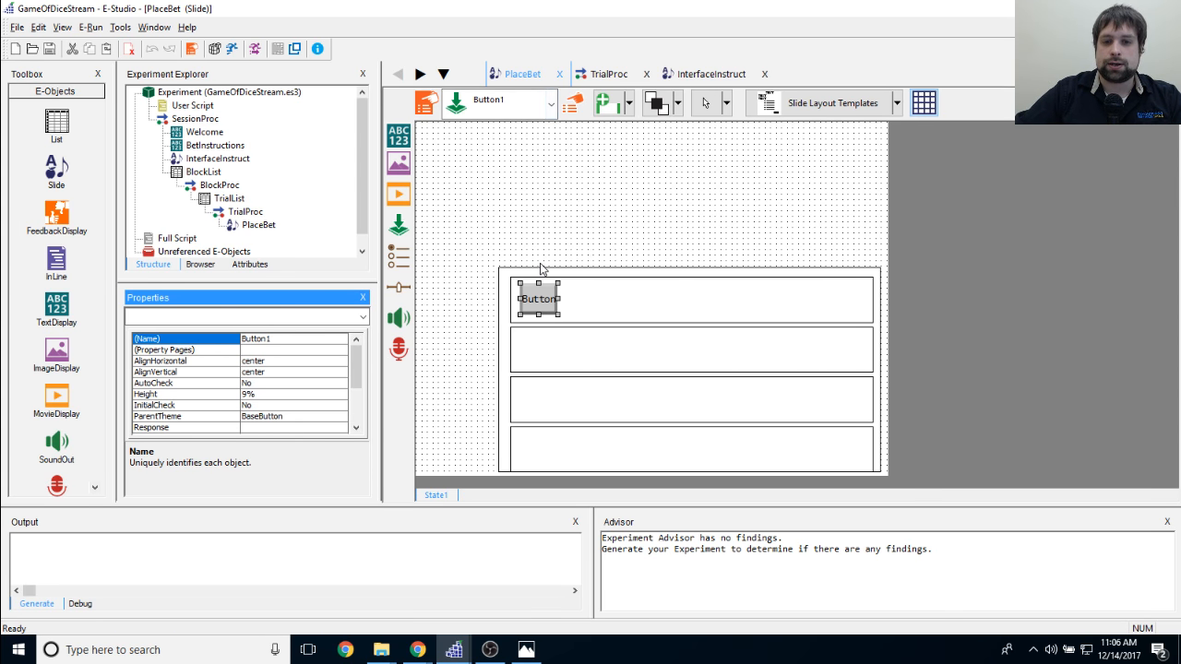
Step: Clear the placeholder text in the new button's theme settings and apply the change
{"action": "left_click", "coordinate": [572, 103]}
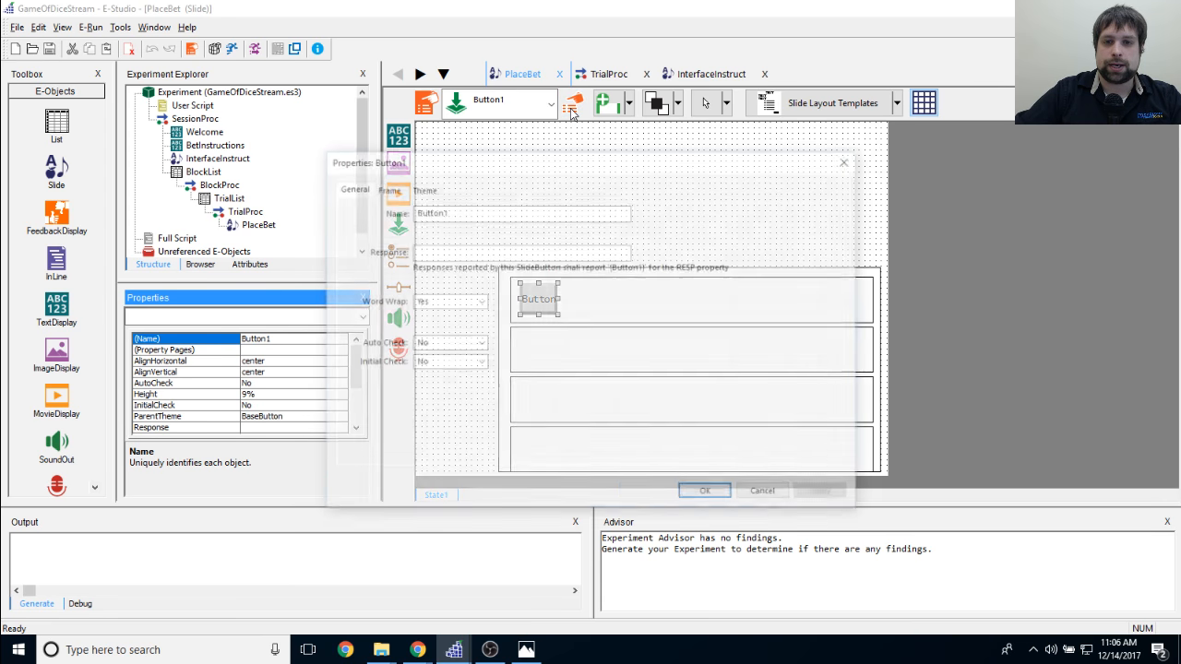
{"action": "left_click_drag", "start_coordinate": [494, 164], "coordinate": [593, 170]}
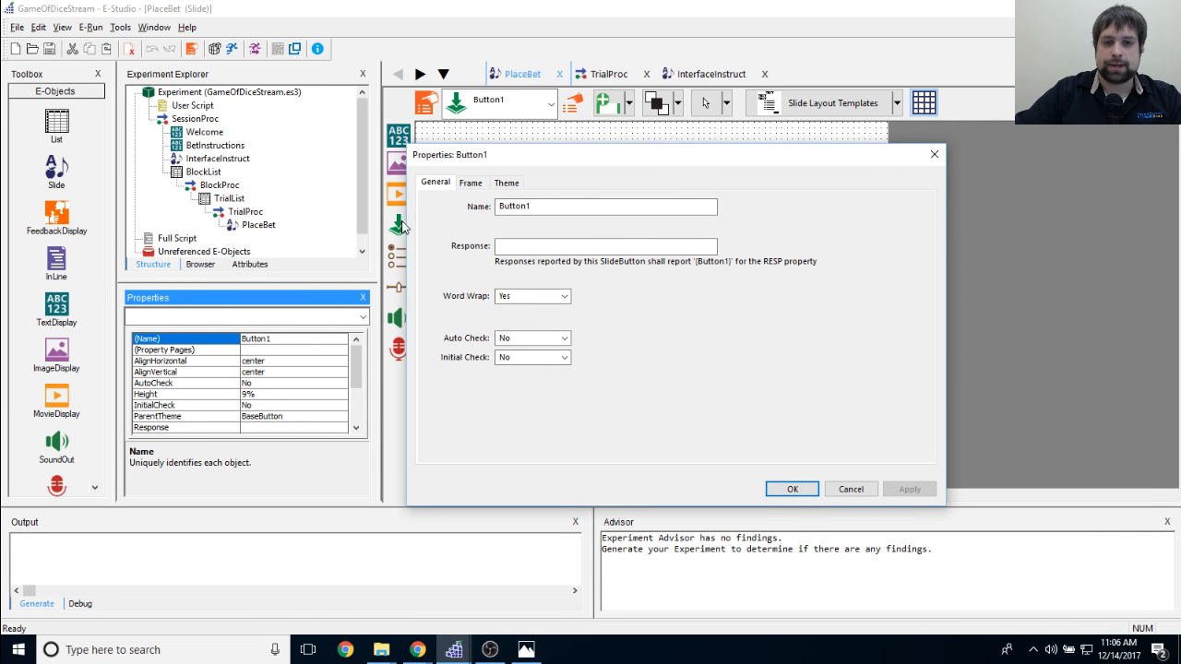
{"action": "left_click", "coordinate": [507, 182]}
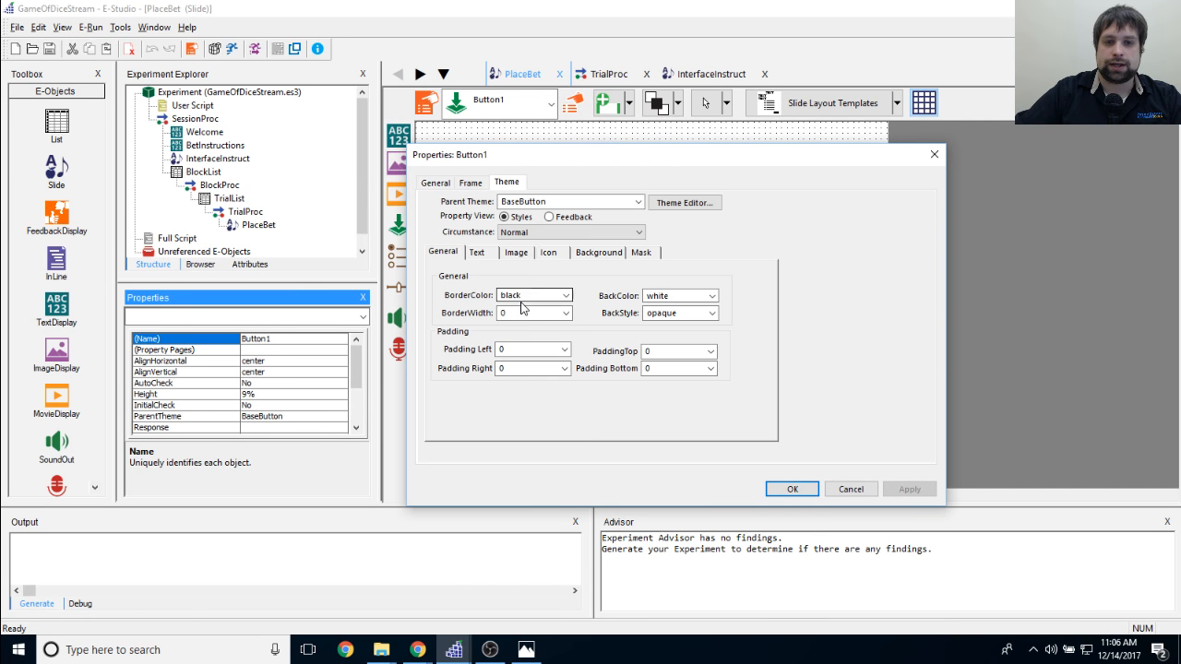
{"action": "left_click", "coordinate": [434, 184]}
{"action": "left_click", "coordinate": [507, 183]}
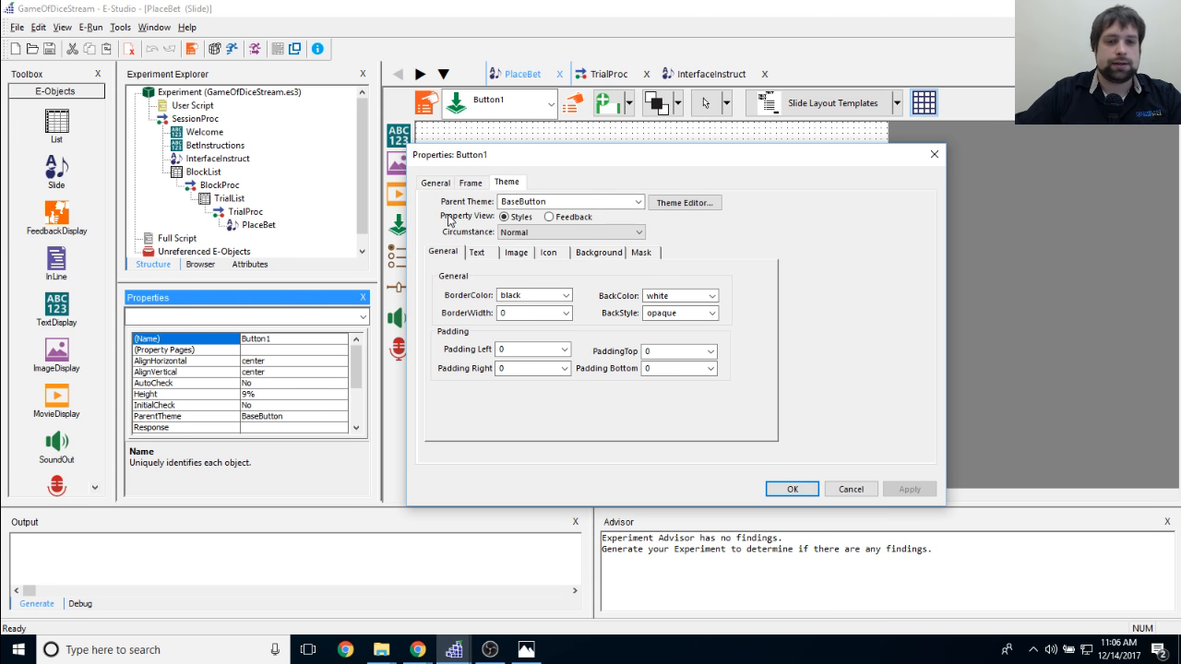
{"action": "left_click", "coordinate": [476, 254]}
{"action": "double_click", "coordinate": [505, 290]}
{"action": "key", "text": "BackSpace"}
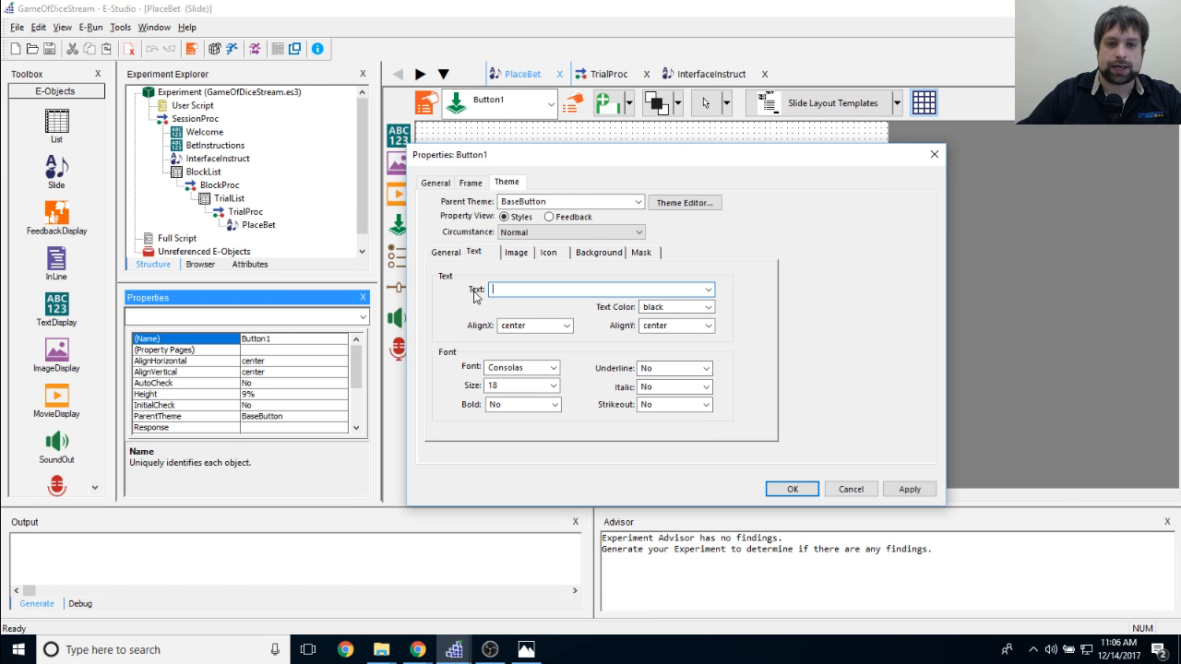
{"action": "left_click", "coordinate": [908, 490]}
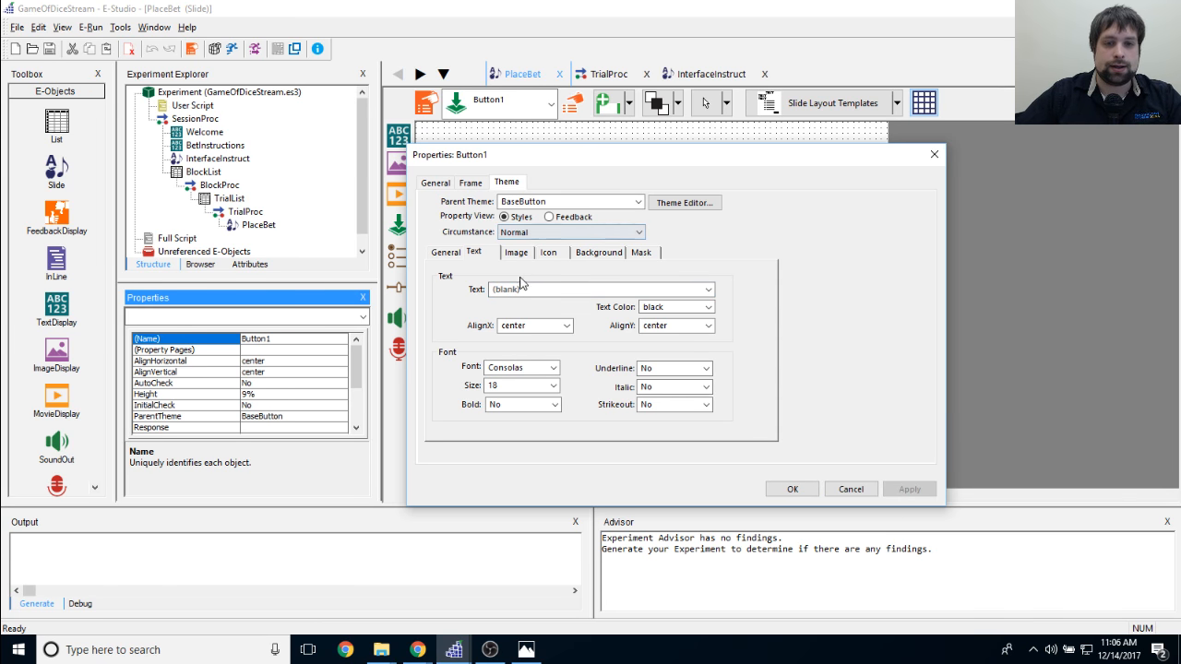
Step: Remove the background image file from the button's theme so its gray fill is gone
{"action": "left_click", "coordinate": [605, 252]}
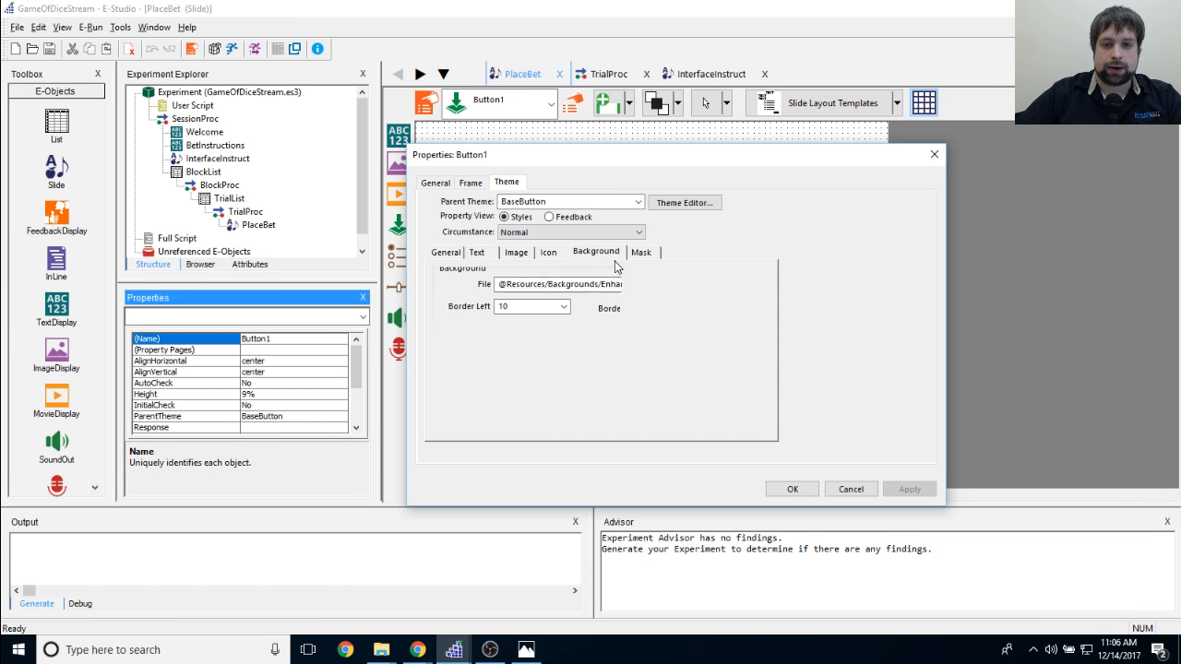
{"action": "left_click_drag", "start_coordinate": [569, 163], "coordinate": [710, 169]}
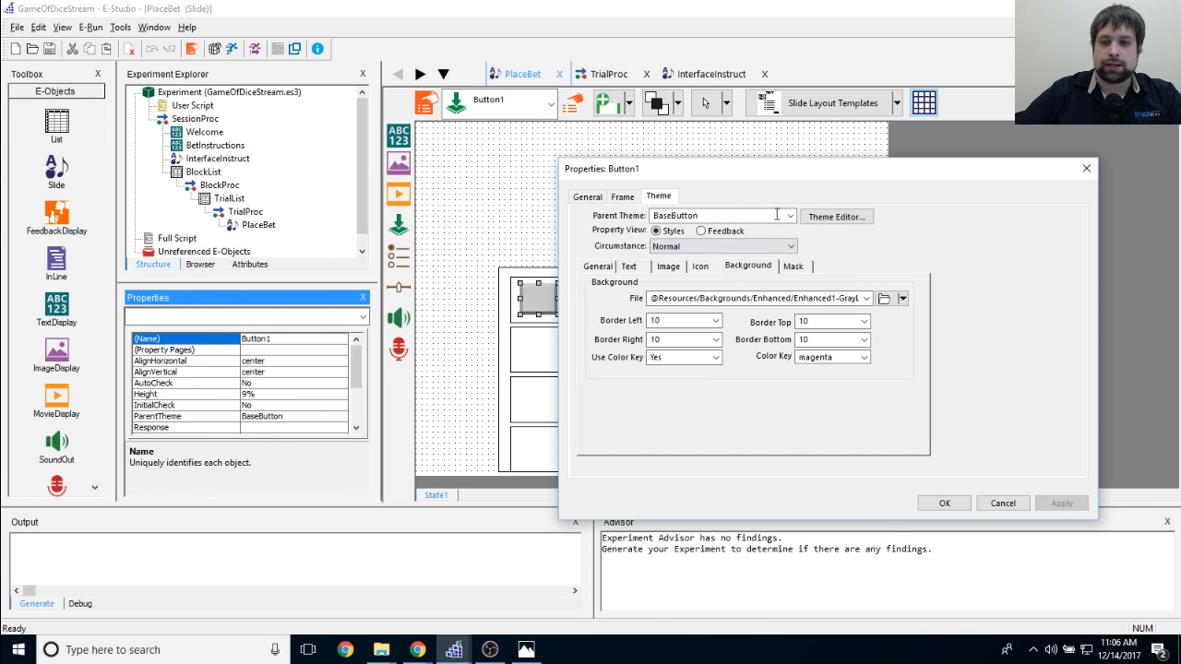
{"action": "double_click", "coordinate": [850, 297]}
{"action": "left_click", "coordinate": [850, 297]}
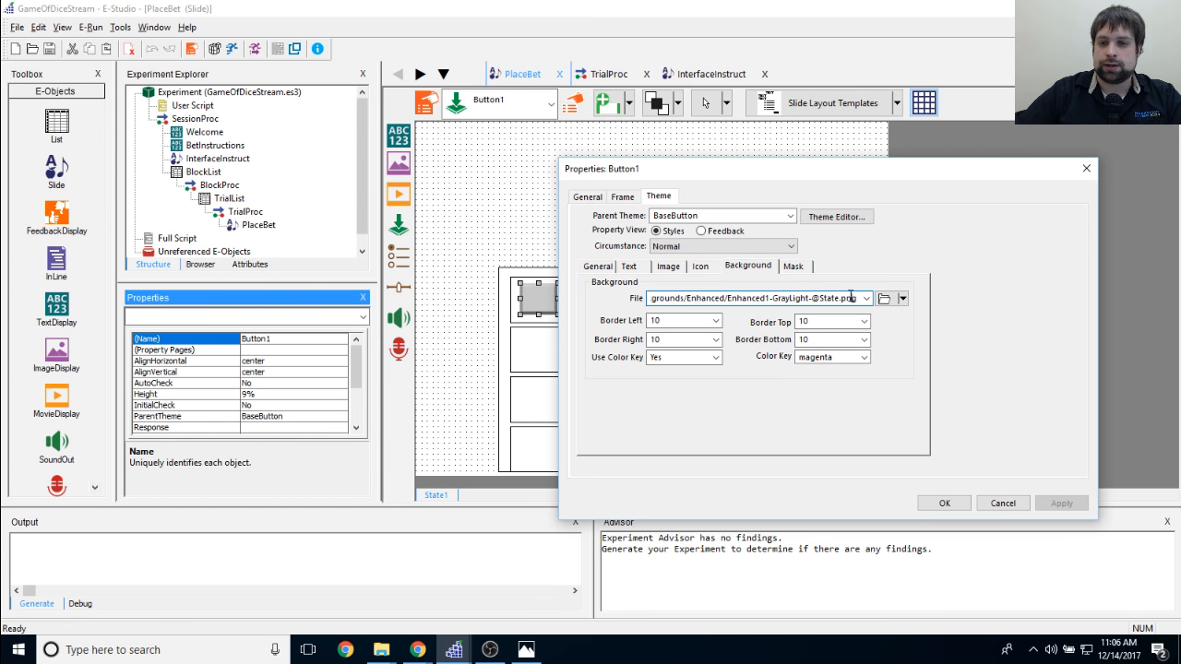
{"action": "left_click_drag", "start_coordinate": [850, 297], "coordinate": [505, 296]}
{"action": "key", "text": "Delete"}
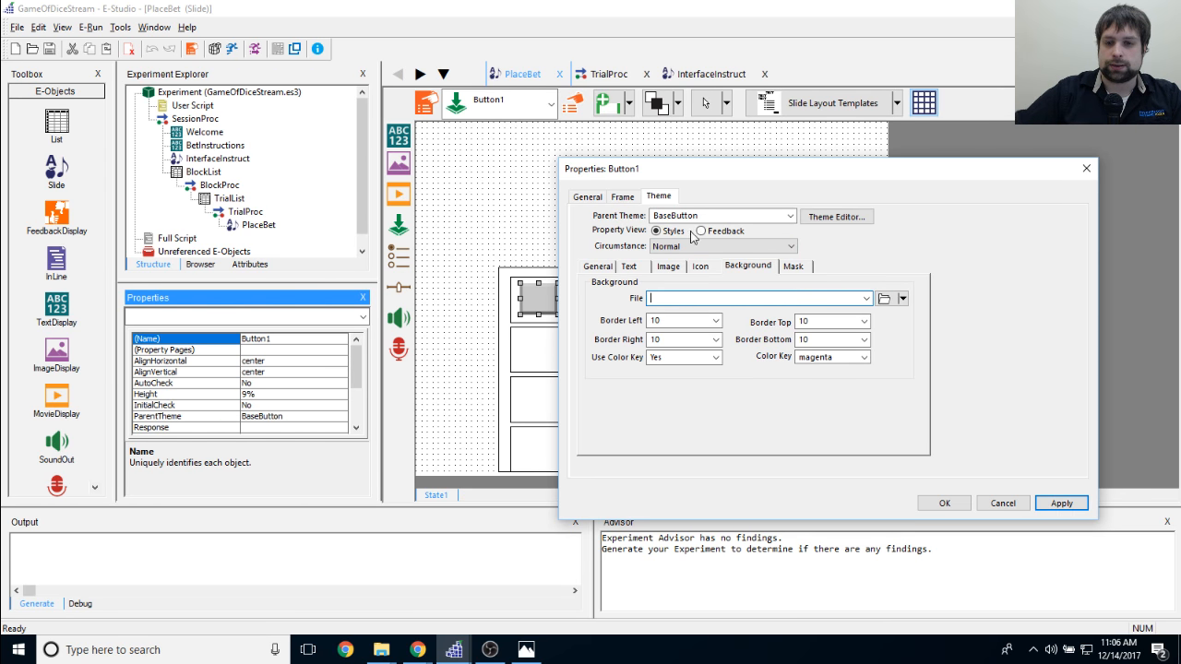
{"action": "left_click", "coordinate": [1061, 503]}
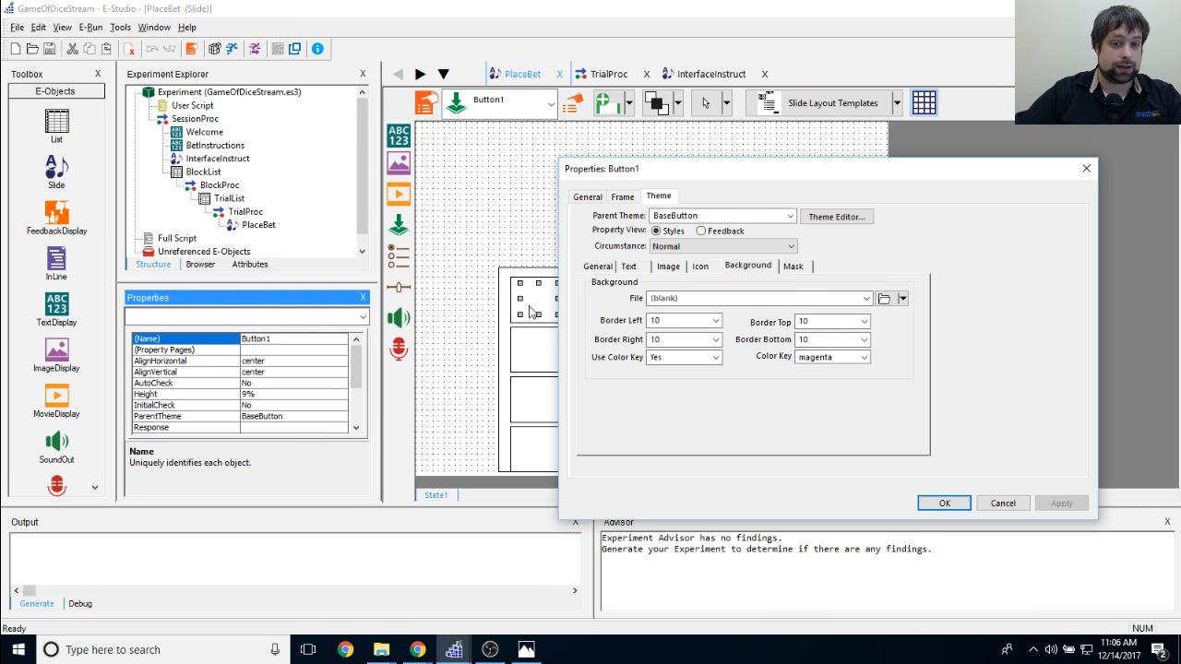
Step: Set the button's image file to DiceImages/One.jpg and apply the change
{"action": "left_click_drag", "start_coordinate": [773, 183], "coordinate": [730, 168]}
{"action": "left_click", "coordinate": [633, 254]}
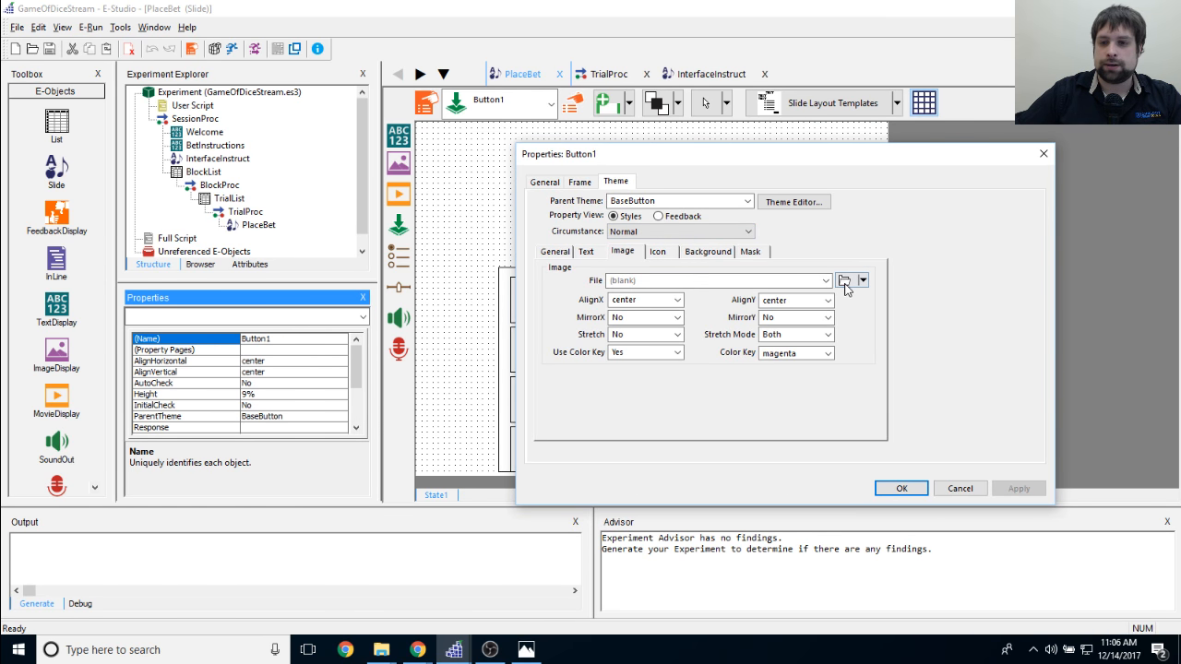
{"action": "left_click", "coordinate": [845, 281]}
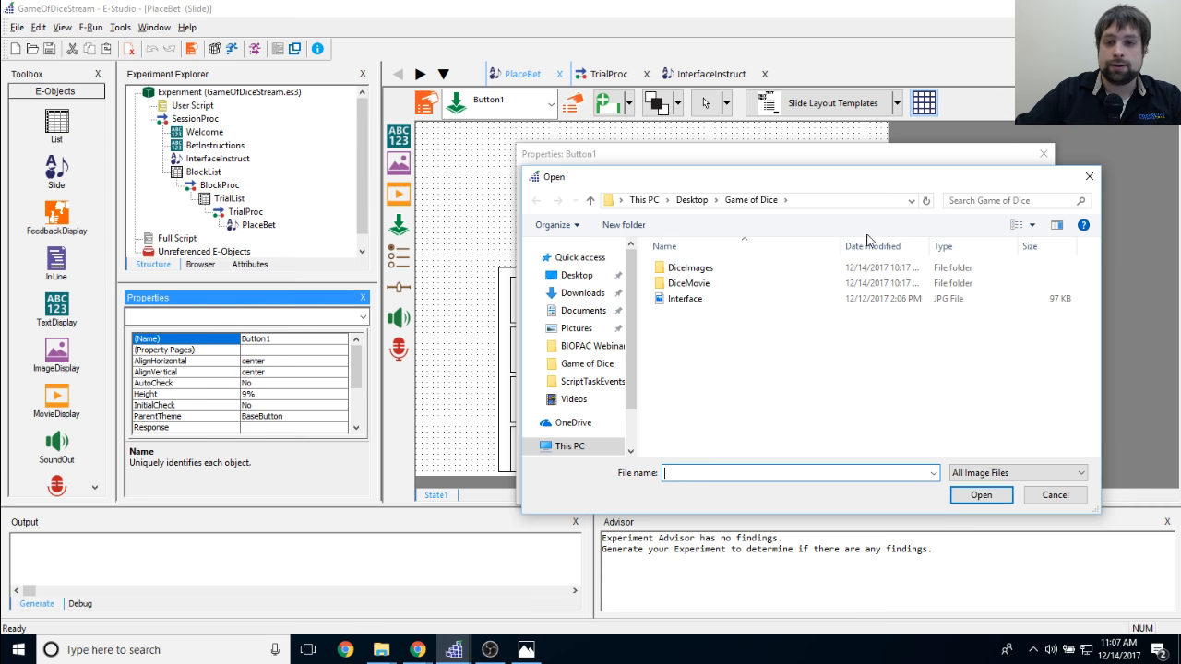
{"action": "double_click", "coordinate": [726, 270]}
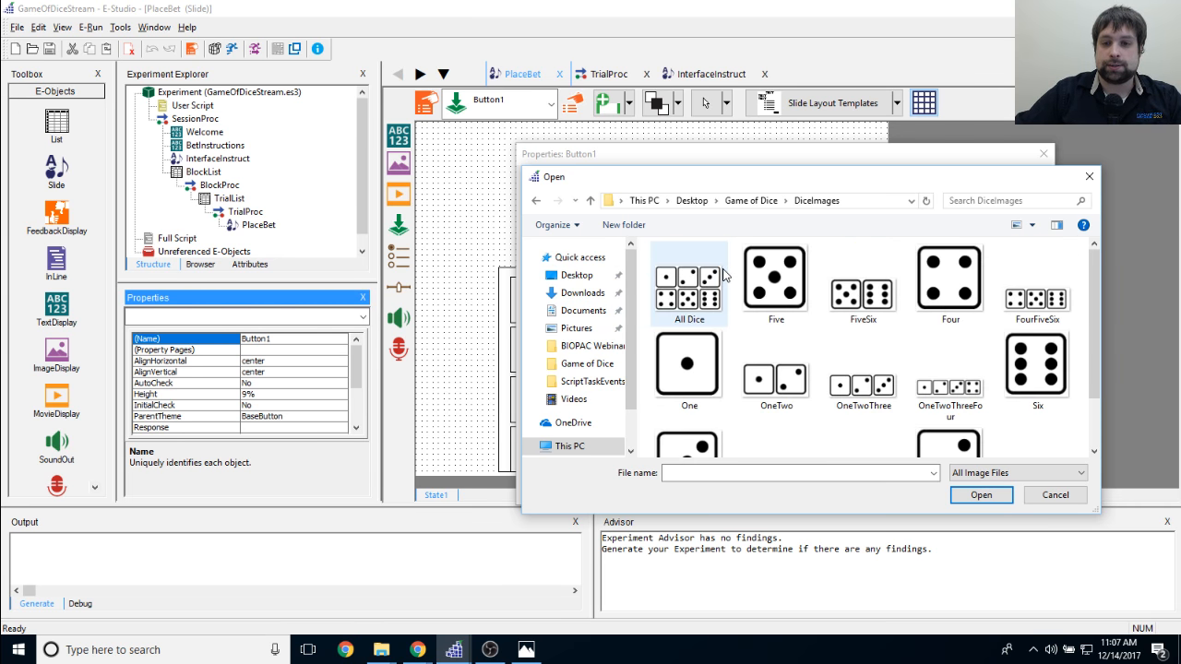
{"action": "double_click", "coordinate": [690, 367]}
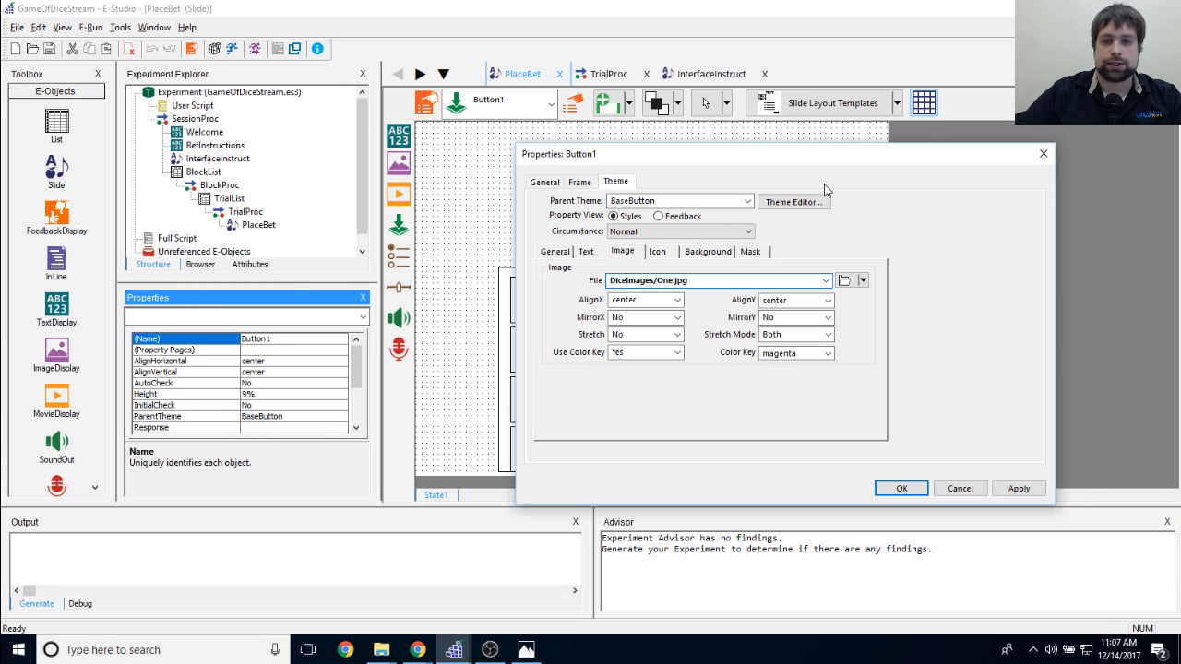
{"action": "left_click", "coordinate": [1020, 489]}
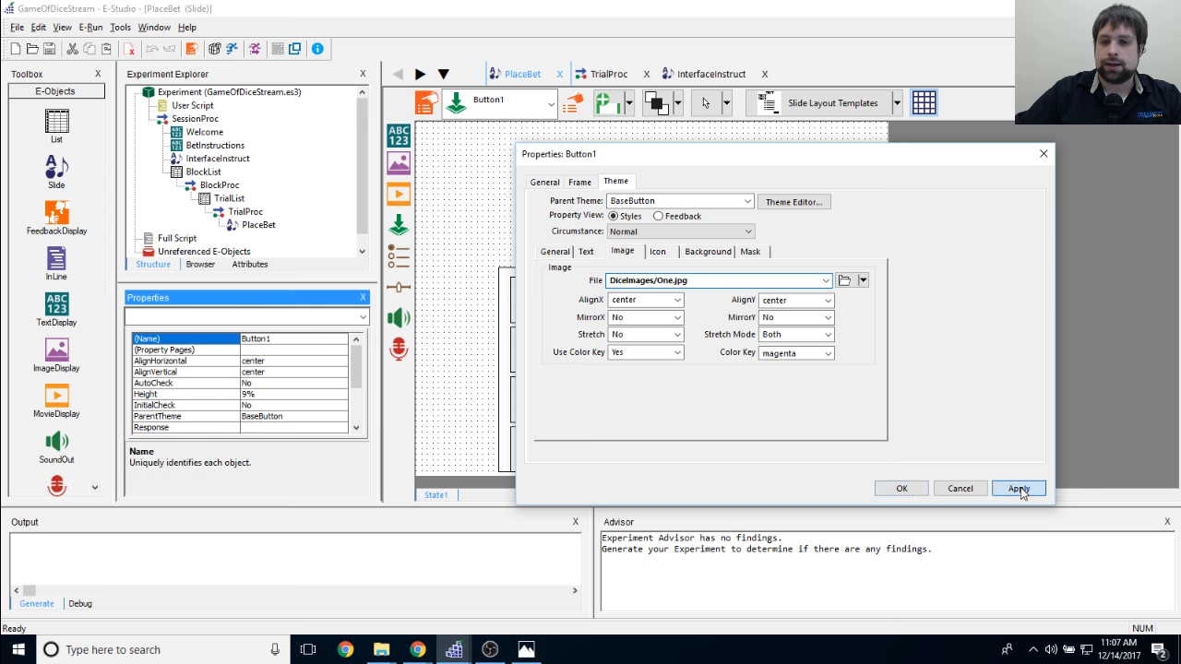
{"action": "left_click", "coordinate": [902, 488]}
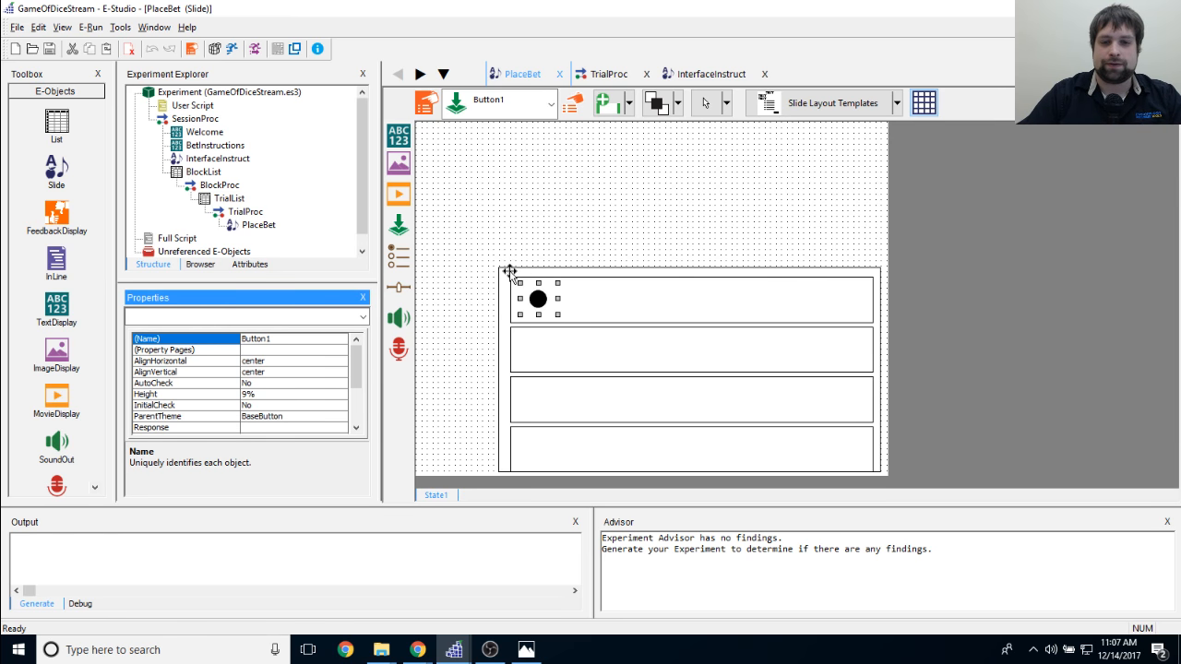
Step: Set the button image's Stretch option to Yes so the whole die face fits the button
{"action": "left_click", "coordinate": [578, 109]}
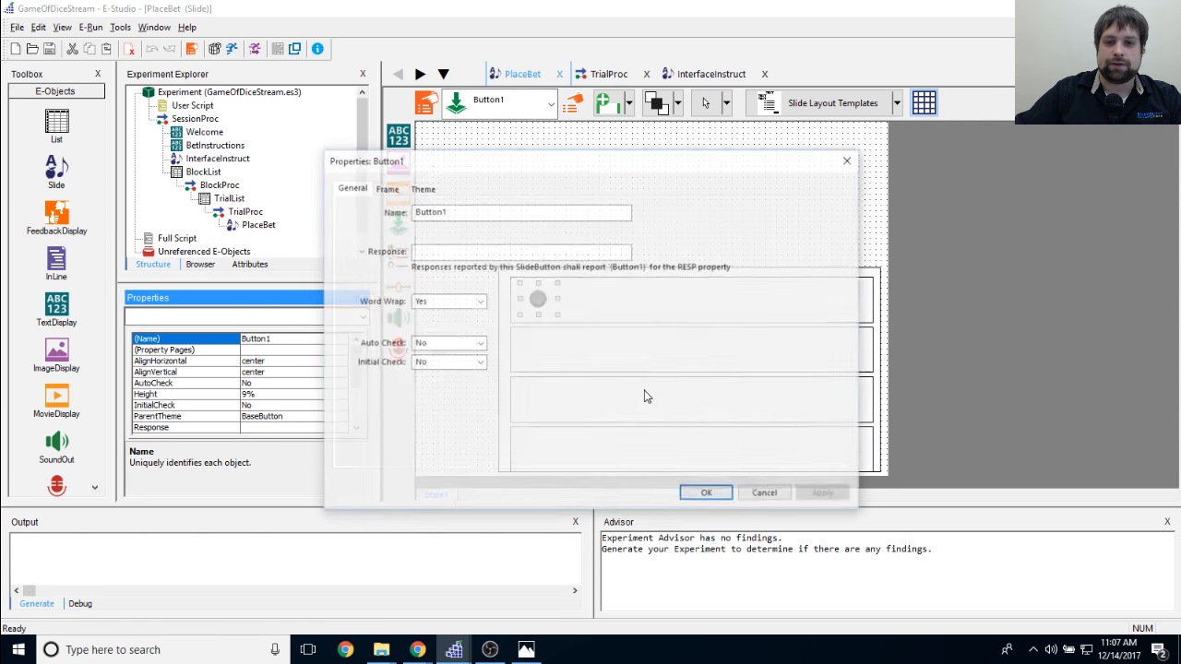
{"action": "left_click", "coordinate": [422, 189]}
{"action": "left_click_drag", "start_coordinate": [608, 164], "coordinate": [701, 140]}
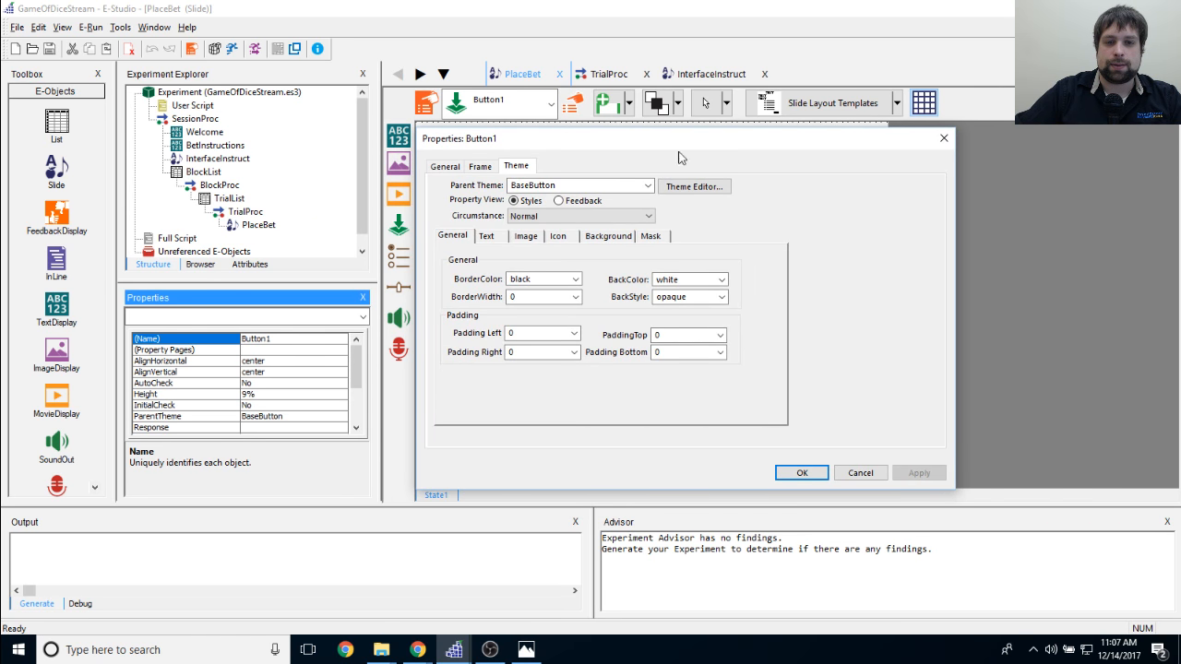
{"action": "left_click", "coordinate": [524, 236]}
{"action": "left_click", "coordinate": [578, 318]}
{"action": "left_click", "coordinate": [574, 338]}
{"action": "left_click", "coordinate": [577, 318]}
{"action": "left_click", "coordinate": [540, 341]}
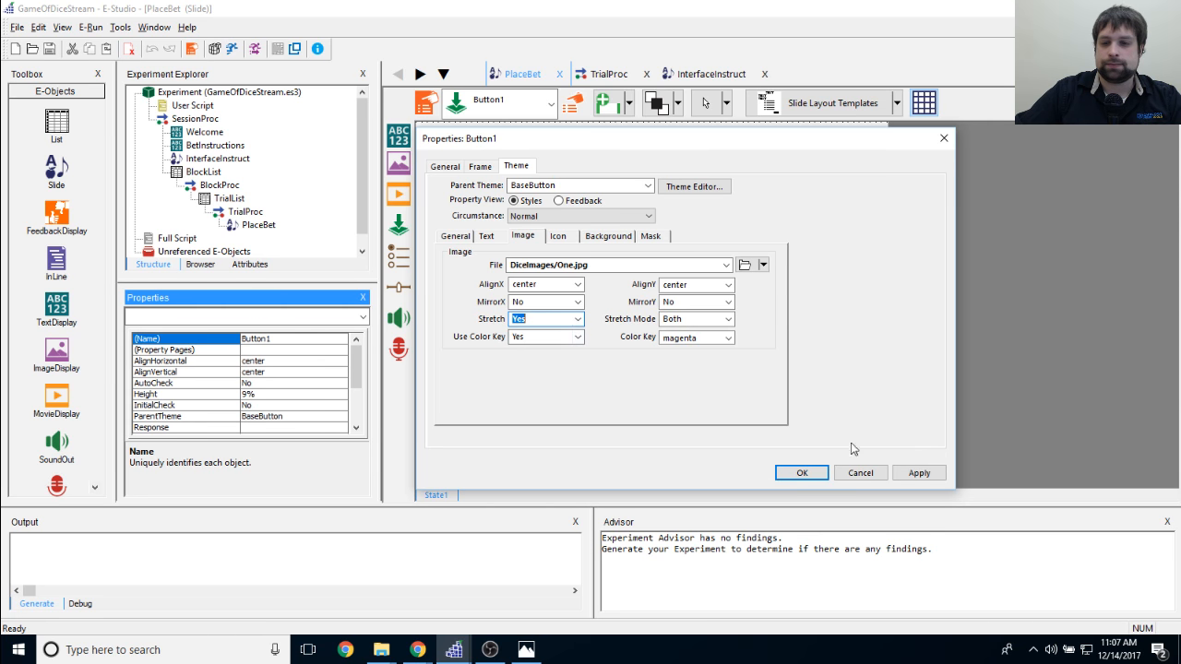
{"action": "left_click", "coordinate": [913, 472]}
{"action": "left_click", "coordinate": [802, 472]}
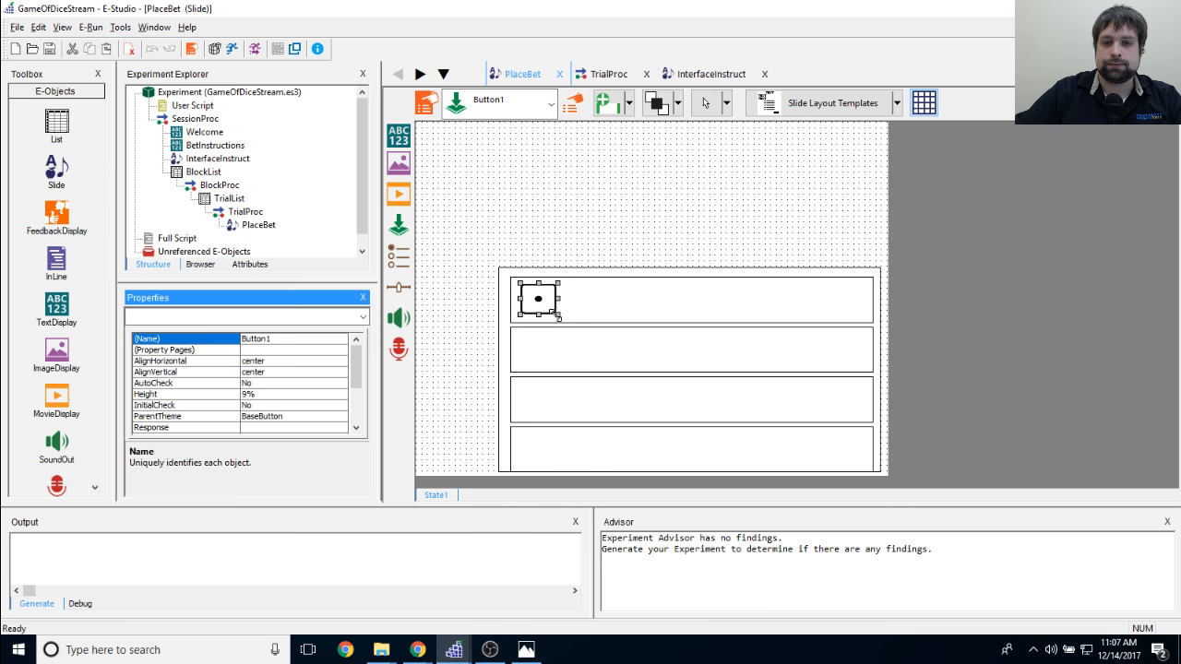
Step: Shrink the die button to 8% height and move it closer to the first row's left edge
{"action": "left_click_drag", "start_coordinate": [554, 314], "coordinate": [533, 305]}
{"action": "left_click", "coordinate": [565, 314]}
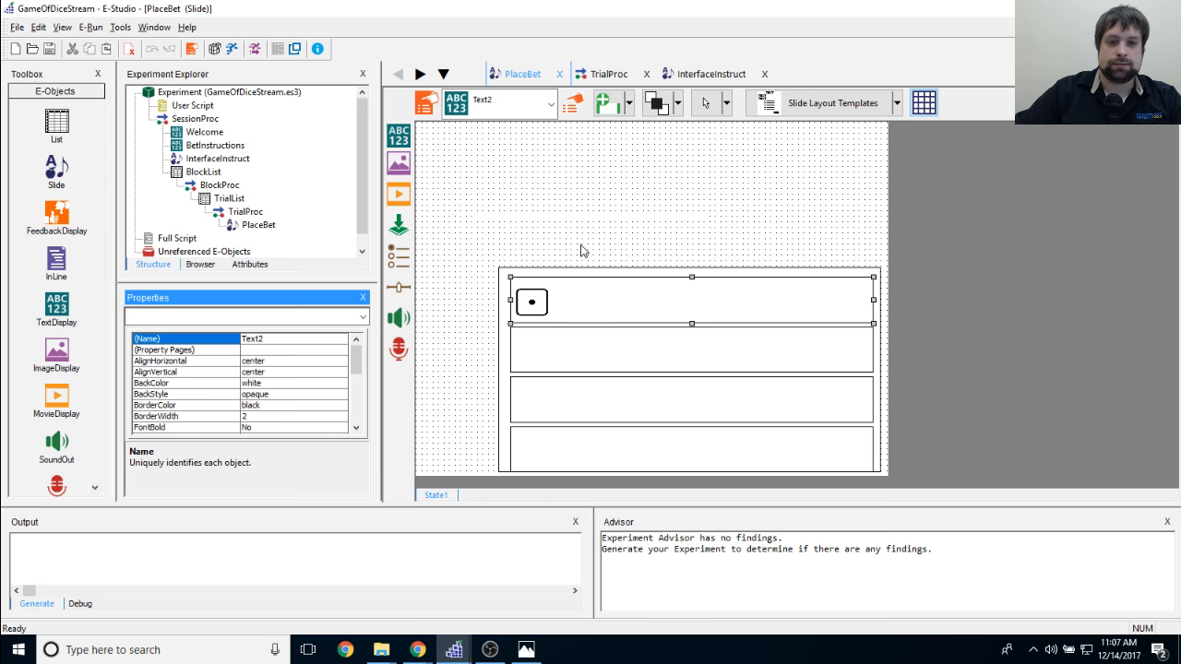
{"action": "left_click", "coordinate": [535, 305]}
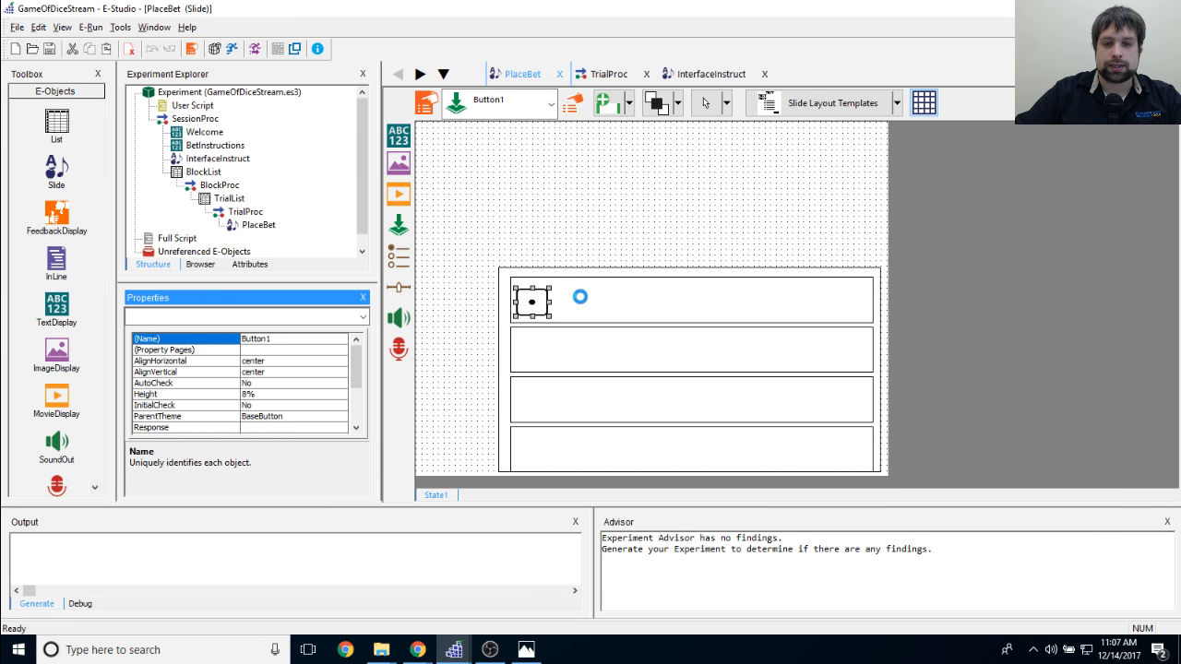
Step: Duplicate the die button five times and place the copies side by side along the first row
{"action": "left_click_drag", "start_coordinate": [535, 307], "coordinate": [611, 304], "text": "ctrl"}
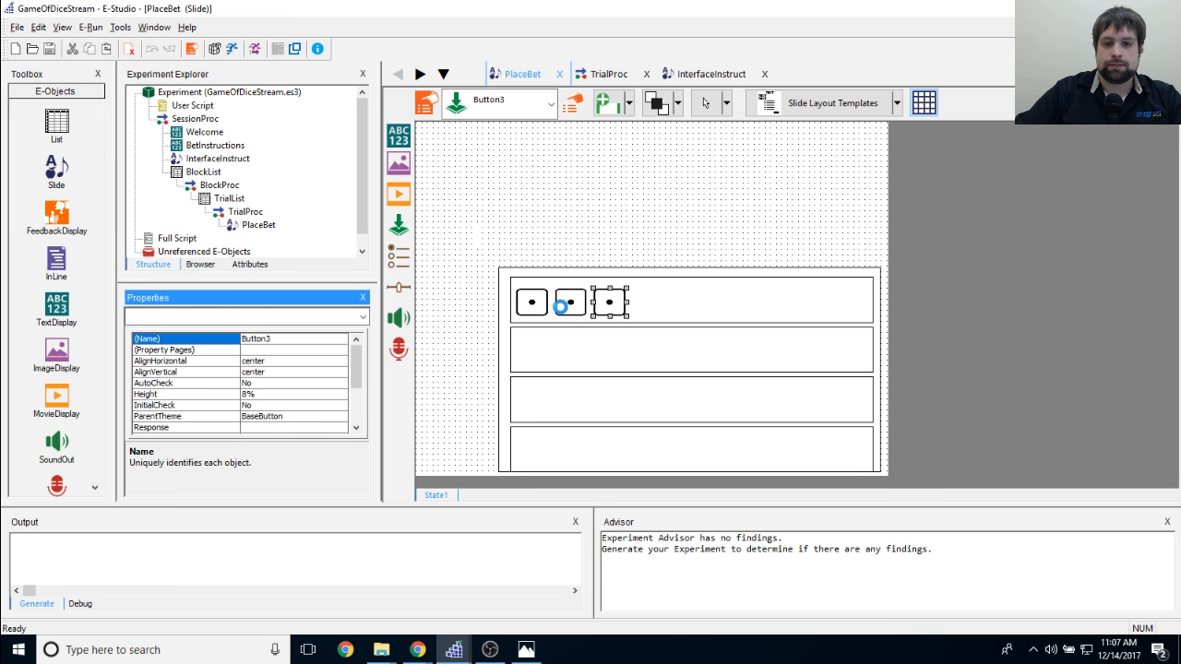
{"action": "left_click_drag", "start_coordinate": [535, 306], "coordinate": [653, 301], "text": "ctrl"}
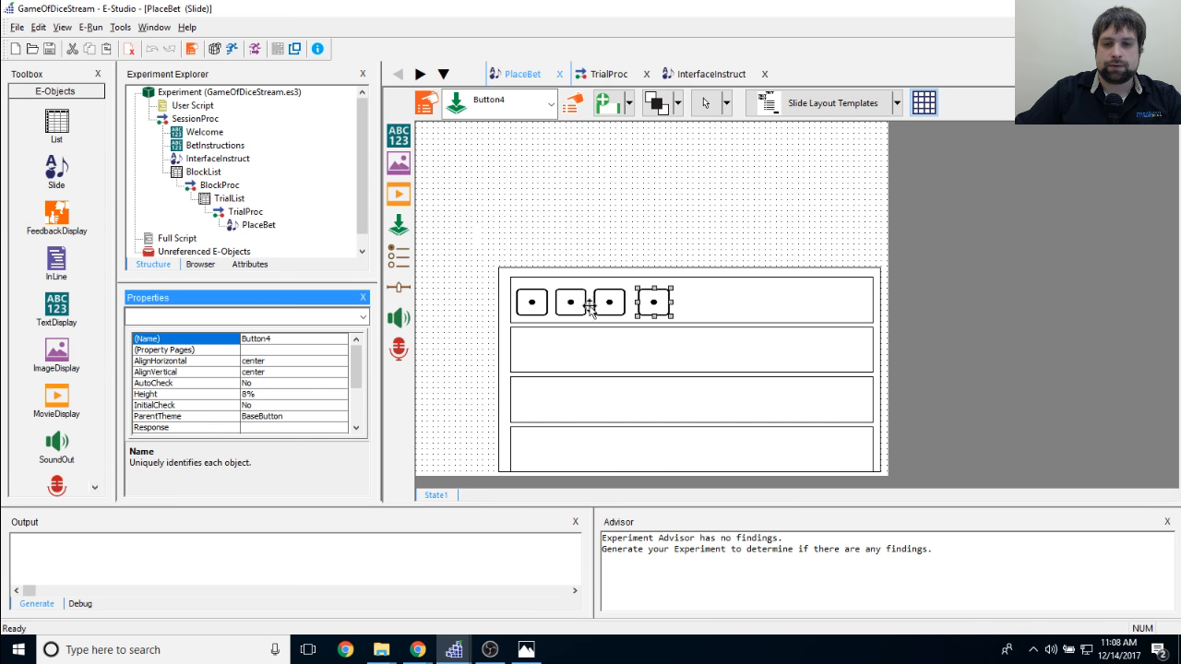
{"action": "left_click_drag", "start_coordinate": [535, 303], "coordinate": [693, 304], "text": "ctrl"}
{"action": "left_click_drag", "start_coordinate": [540, 310], "coordinate": [790, 304], "text": "ctrl"}
Step: Reposition the copied die buttons with roughly even gaps across the first row, leaving room for the bet amount
{"action": "left_click", "coordinate": [696, 302]}
{"action": "left_click_drag", "start_coordinate": [698, 301], "coordinate": [736, 303]}
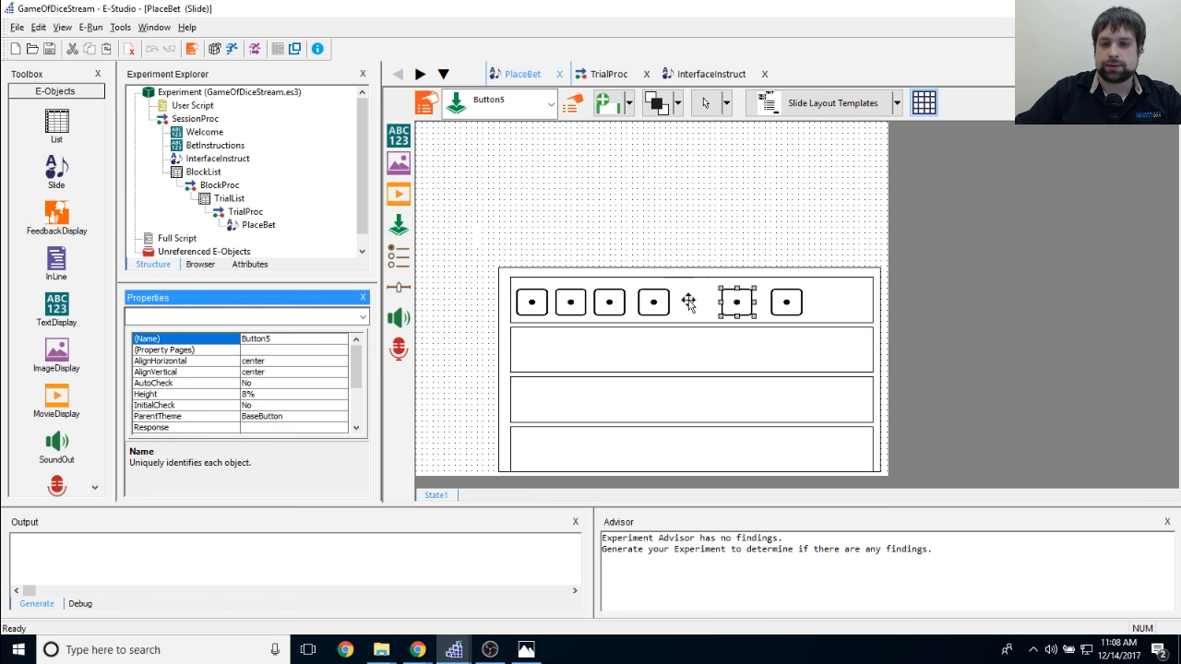
{"action": "left_click_drag", "start_coordinate": [653, 302], "coordinate": [572, 304]}
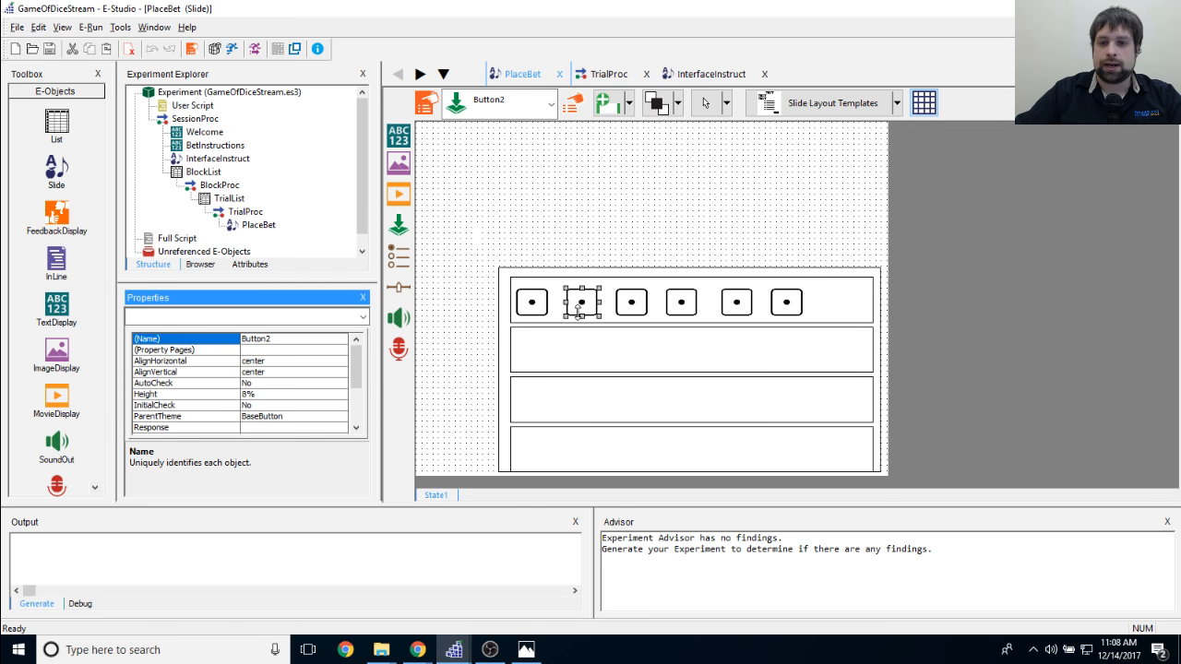
Step: Change the second die button's image file to Two from the DiceImages folder
{"action": "left_click", "coordinate": [572, 102]}
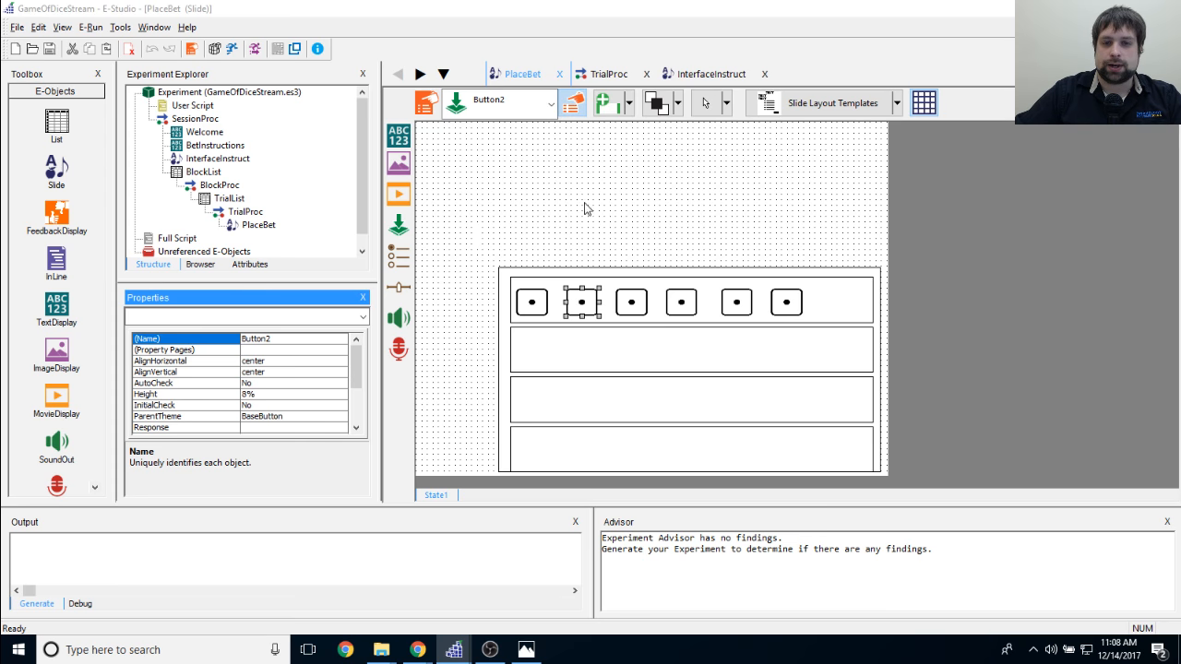
{"action": "left_click", "coordinate": [421, 187]}
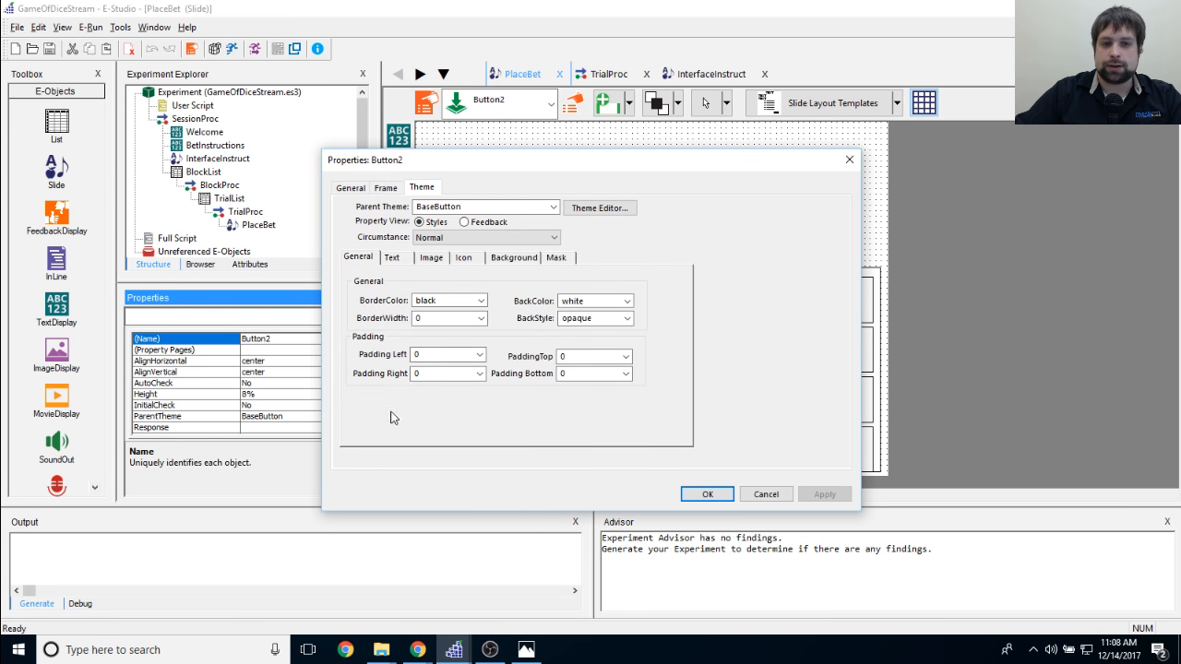
{"action": "left_click", "coordinate": [432, 258]}
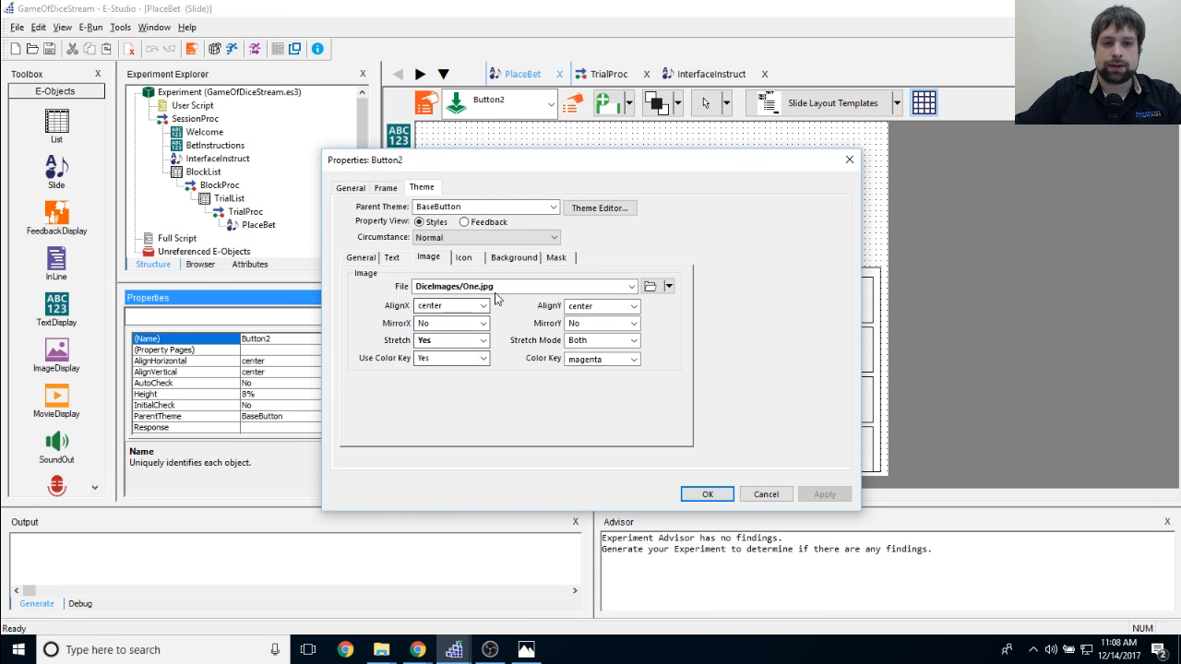
{"action": "left_click", "coordinate": [649, 286]}
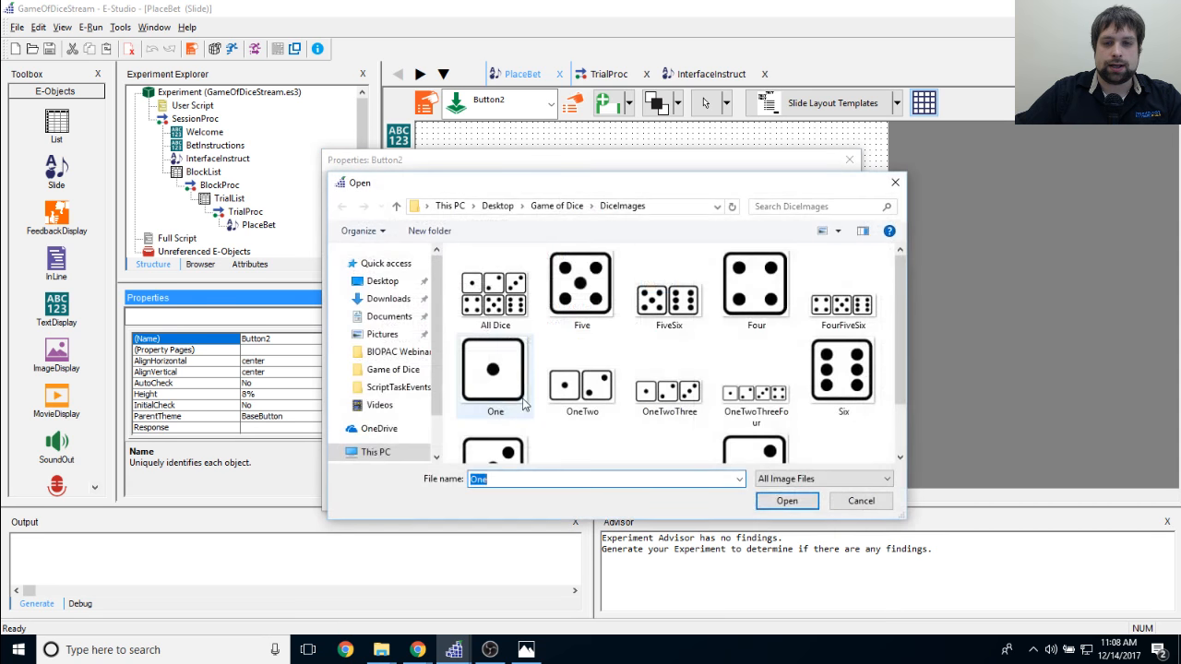
{"action": "scroll", "coordinate": [599, 434], "scroll_direction": "down", "scroll_amount": 1}
{"action": "left_click", "coordinate": [755, 417]}
{"action": "left_click", "coordinate": [787, 501]}
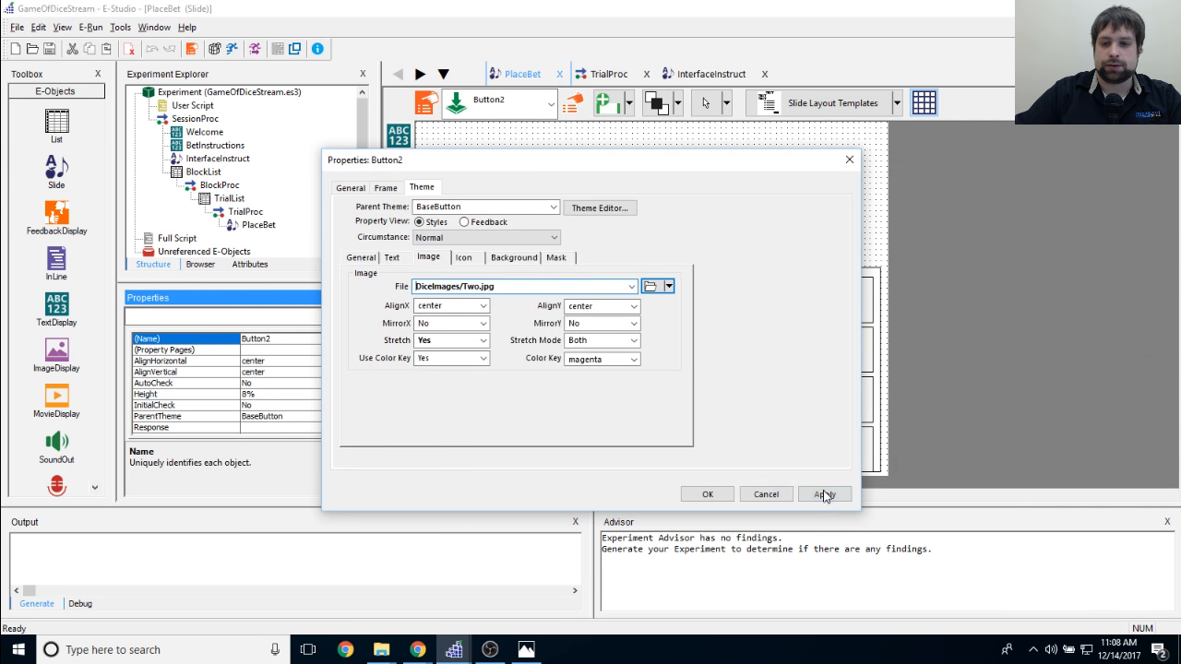
{"action": "left_click", "coordinate": [706, 493]}
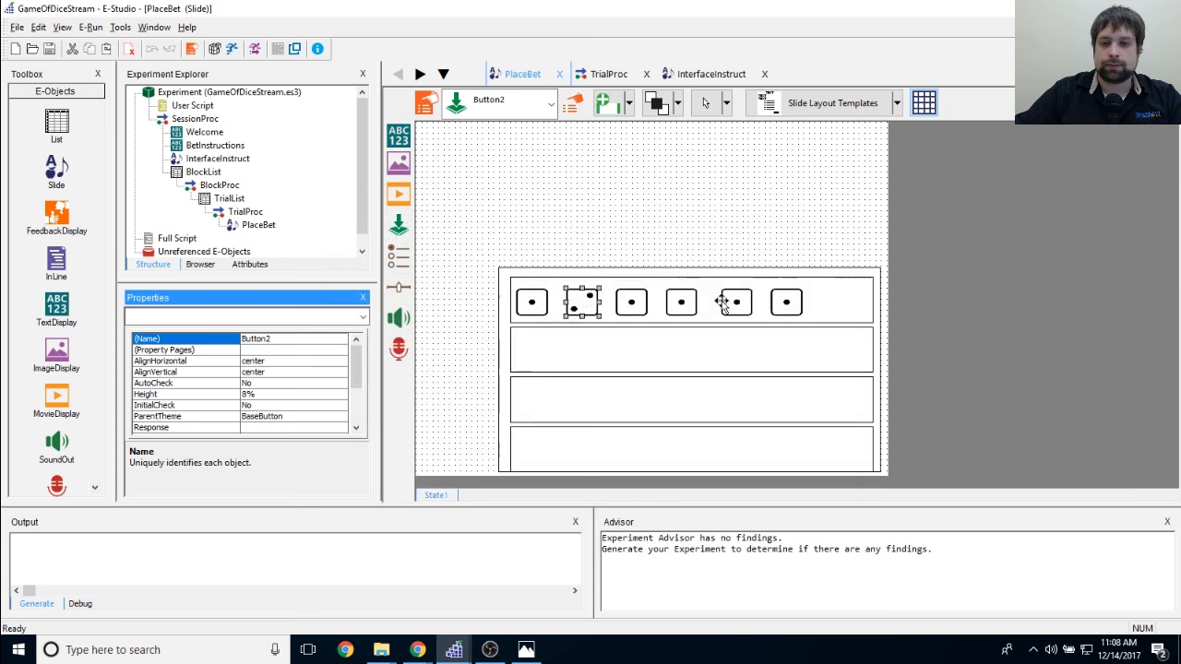
Step: Change the third die button's image file to Three from the DiceImages folder
{"action": "left_click", "coordinate": [632, 302]}
{"action": "left_click", "coordinate": [572, 103]}
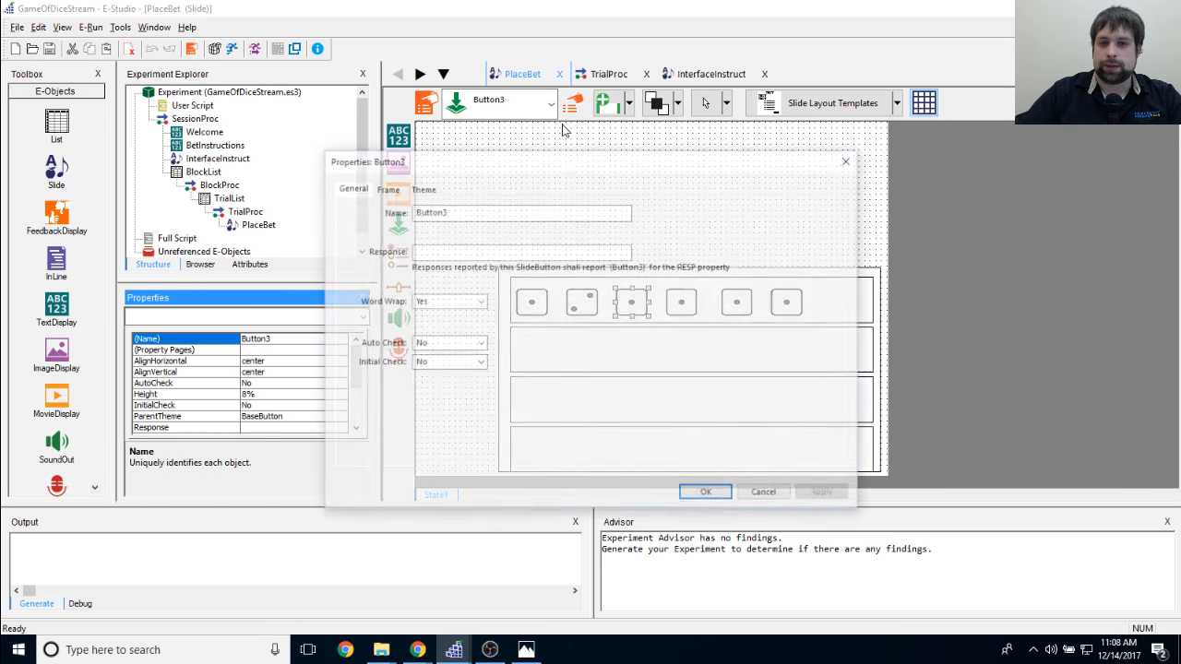
{"action": "left_click", "coordinate": [421, 188]}
{"action": "left_click", "coordinate": [432, 257]}
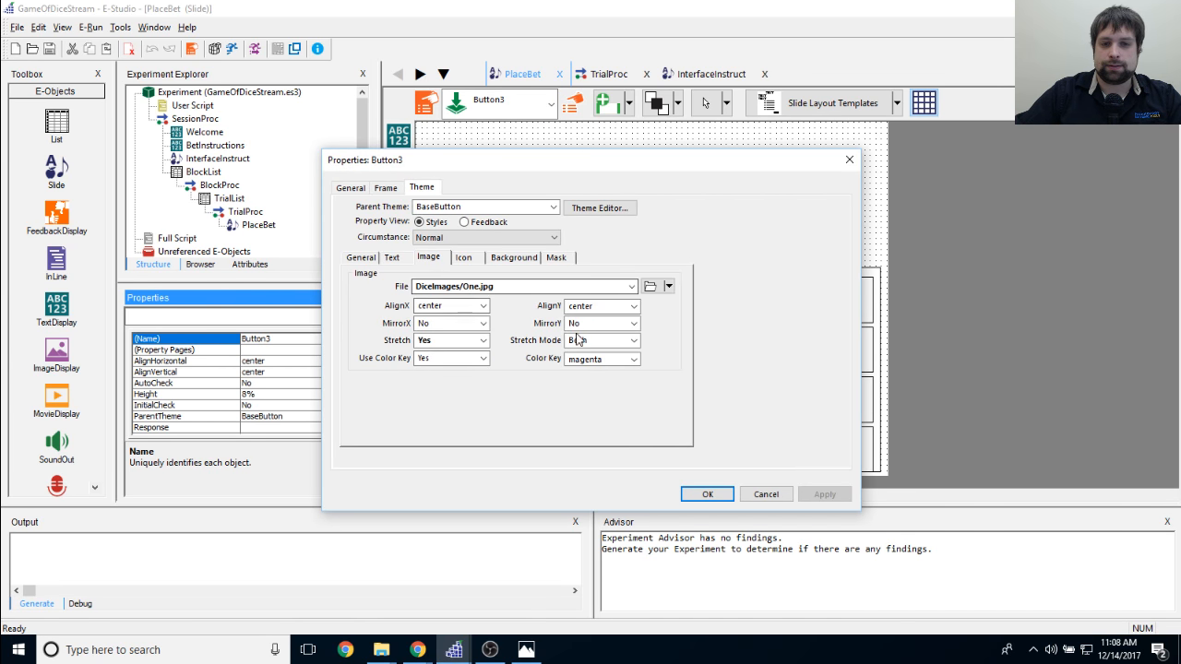
{"action": "left_click", "coordinate": [591, 286]}
{"action": "scroll", "coordinate": [813, 376], "scroll_direction": "down", "scroll_amount": 2}
{"action": "double_click", "coordinate": [492, 406]}
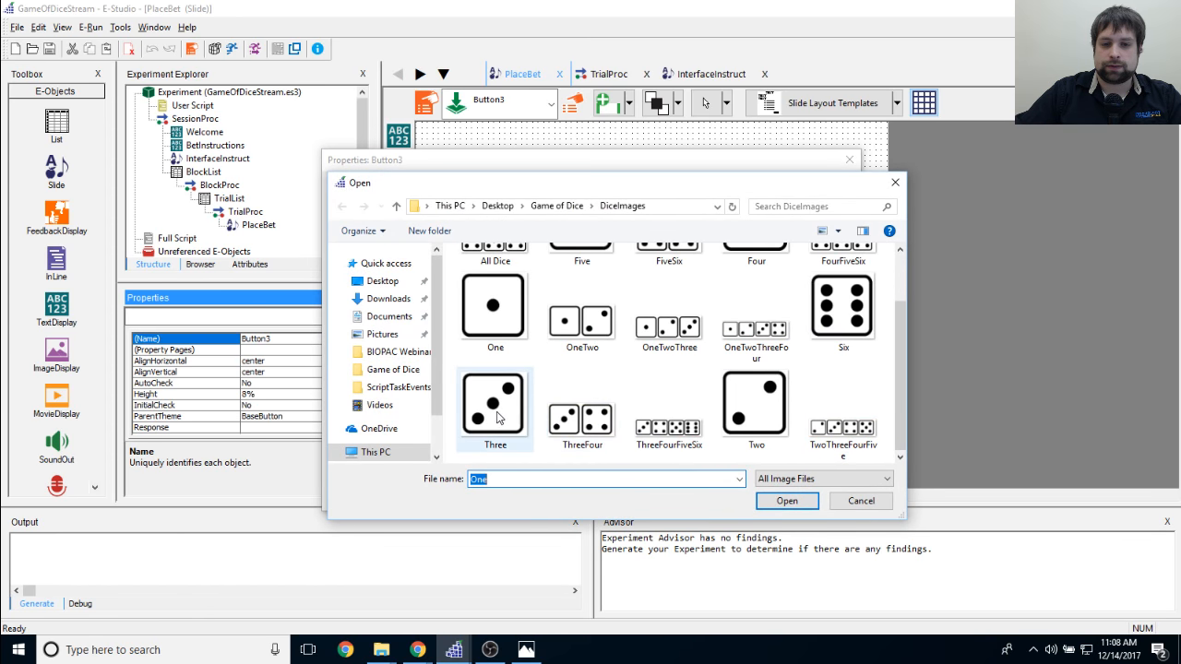
{"action": "left_click", "coordinate": [825, 496]}
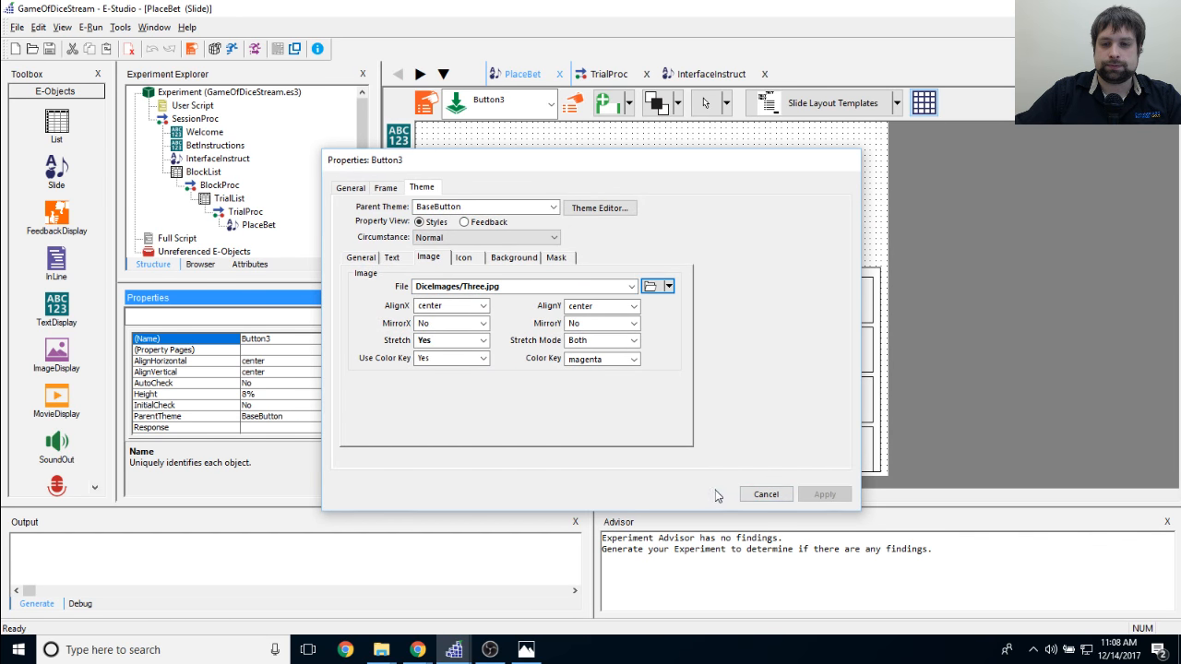
{"action": "left_click", "coordinate": [708, 495]}
Step: Change the fourth die button's image file to Four from the DiceImages folder
{"action": "left_click", "coordinate": [681, 304]}
{"action": "left_click", "coordinate": [570, 108]}
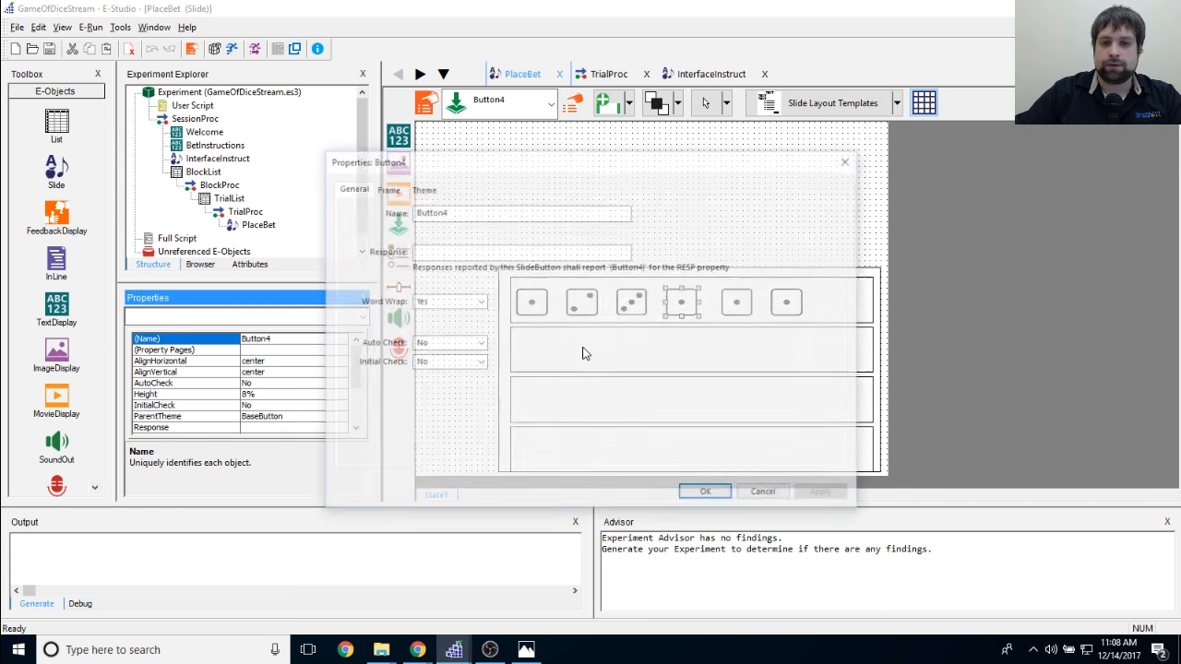
{"action": "left_click", "coordinate": [412, 190]}
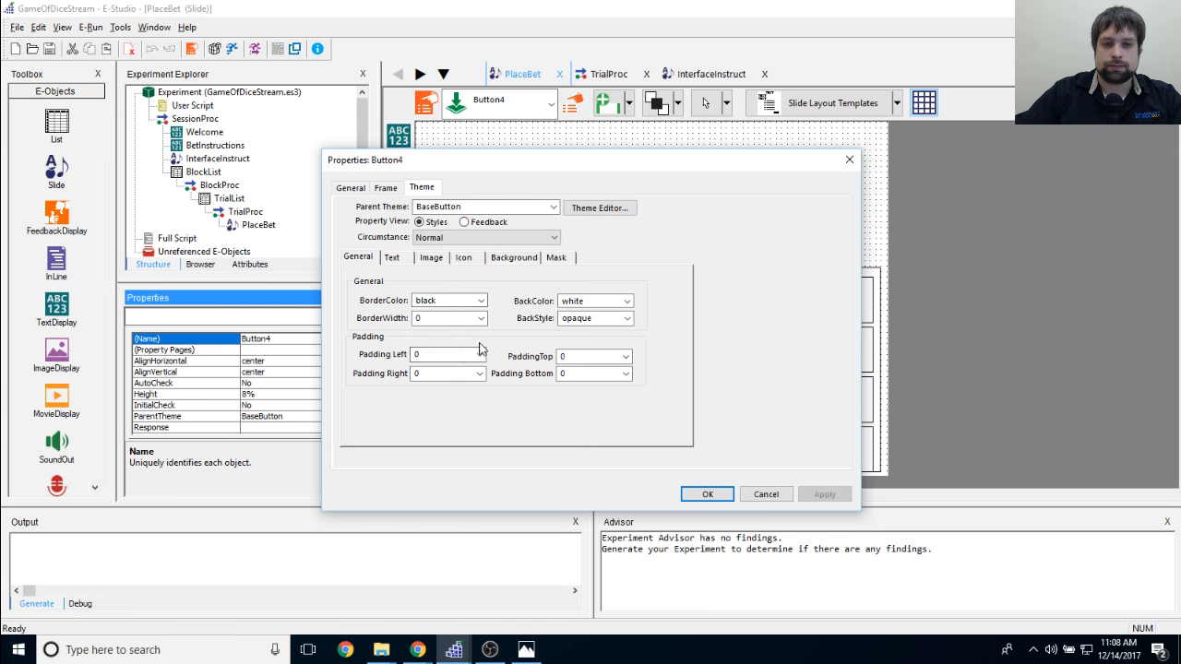
{"action": "left_click", "coordinate": [439, 259]}
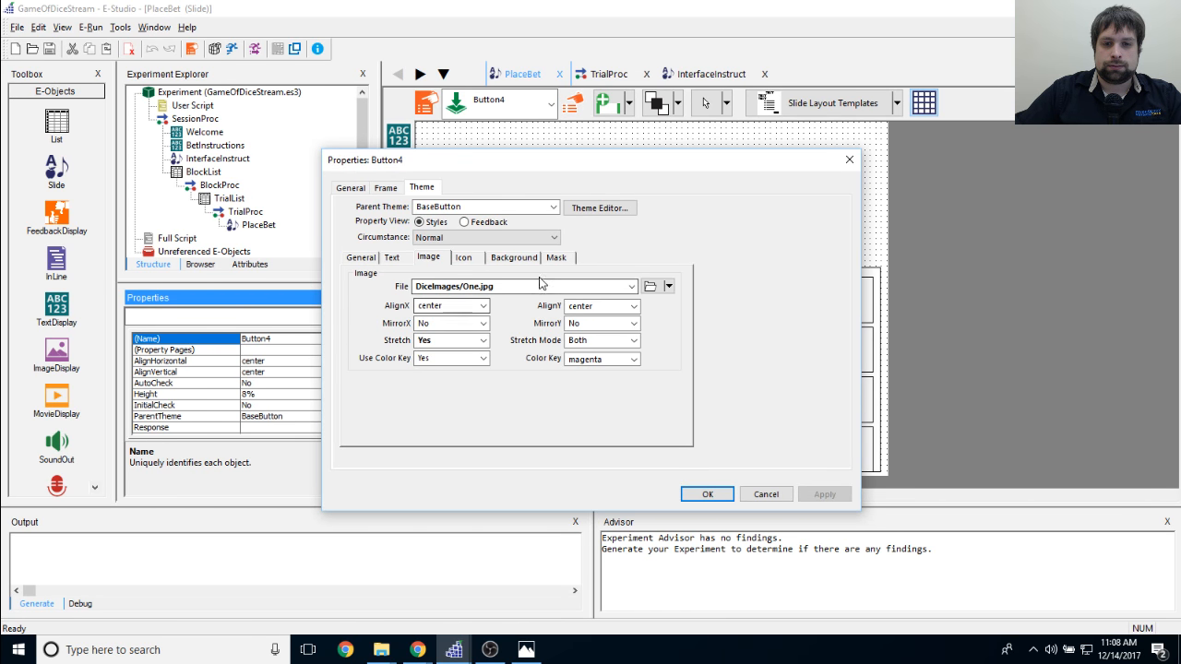
{"action": "left_click", "coordinate": [723, 282]}
{"action": "double_click", "coordinate": [756, 284]}
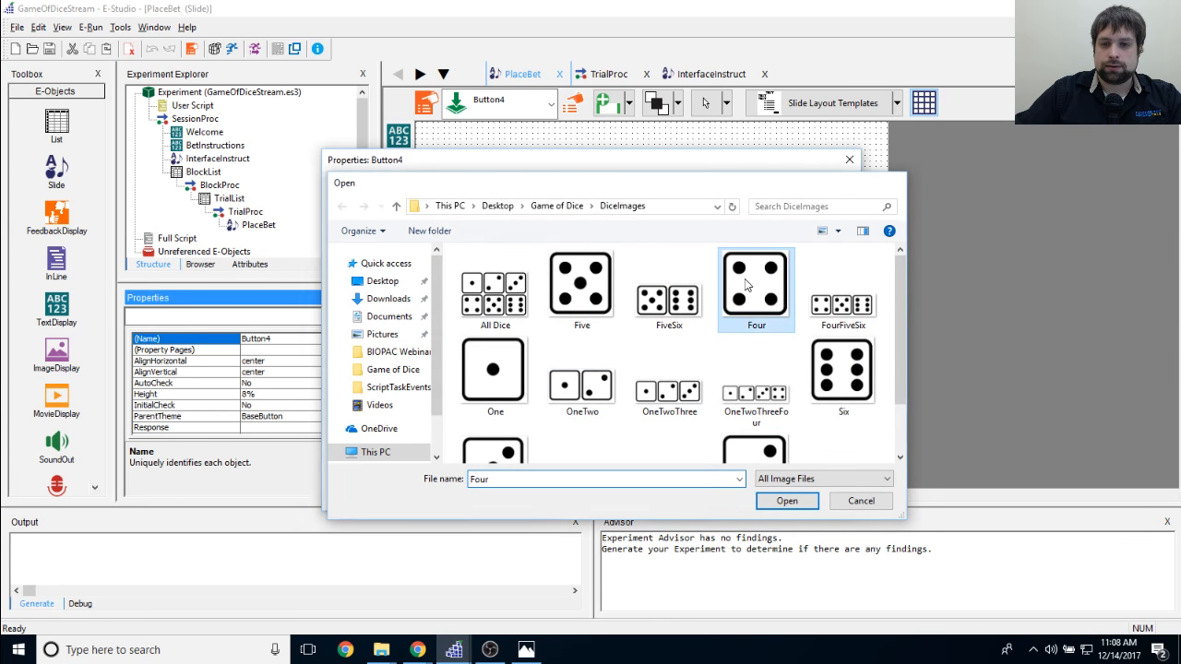
{"action": "left_click", "coordinate": [711, 498]}
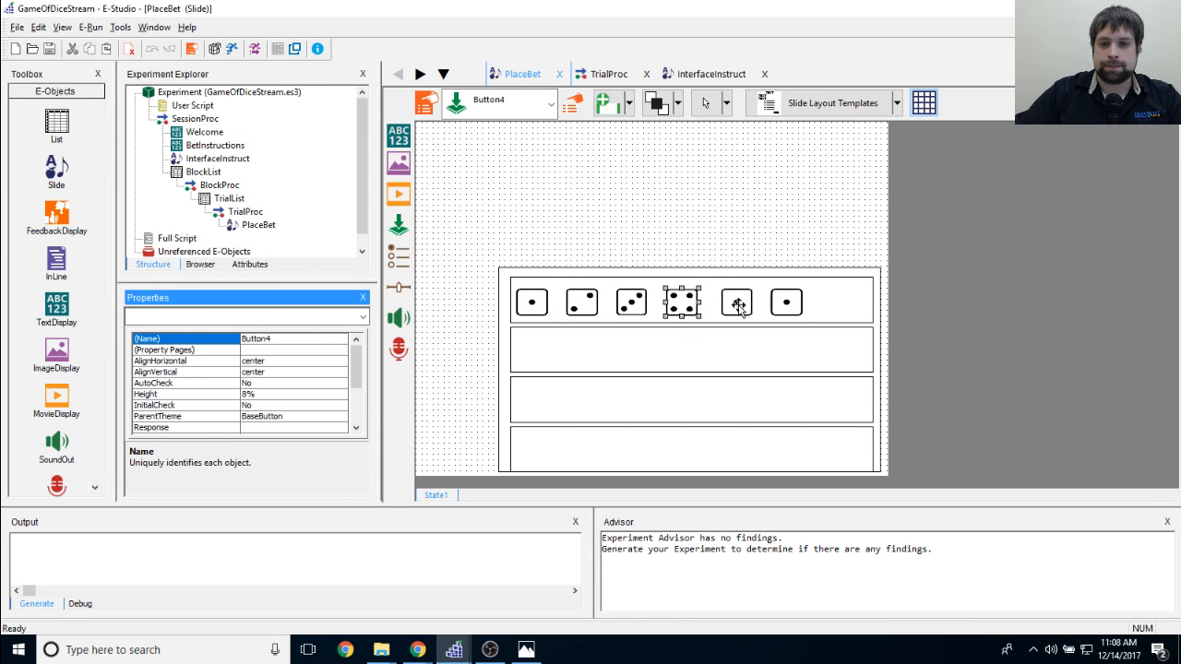
Step: Change the fifth die button's image file to Five from the DiceImages folder
{"action": "left_click", "coordinate": [736, 301]}
{"action": "left_click", "coordinate": [573, 102]}
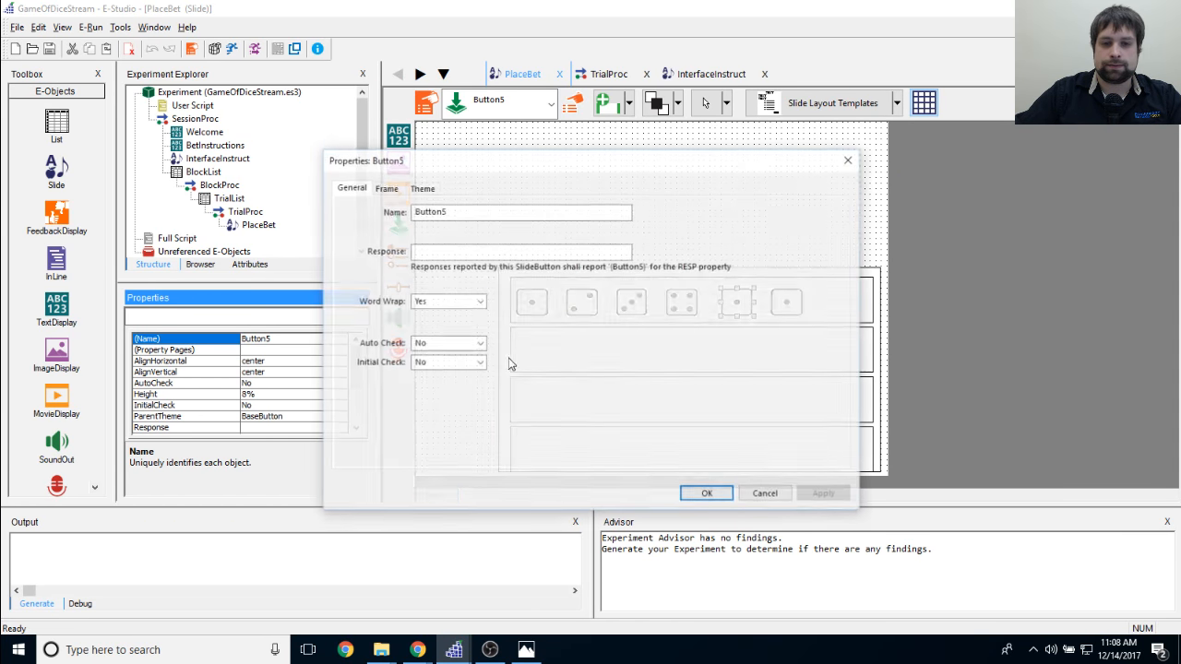
{"action": "left_click", "coordinate": [423, 189]}
{"action": "left_click", "coordinate": [434, 259]}
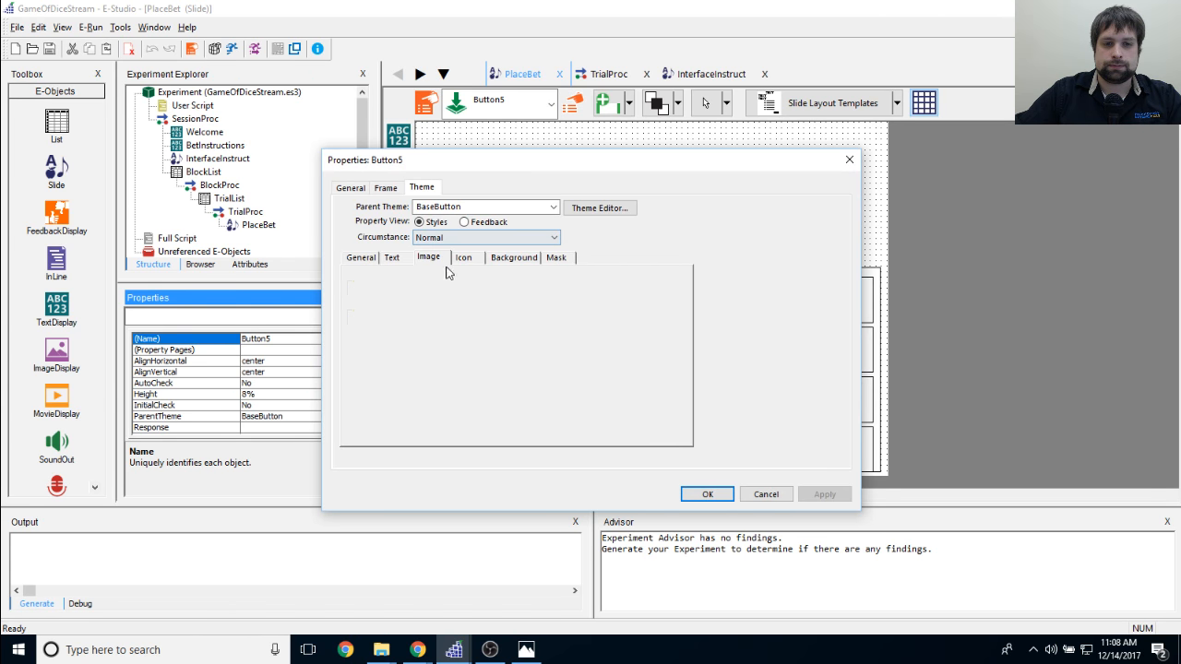
{"action": "left_click", "coordinate": [643, 282]}
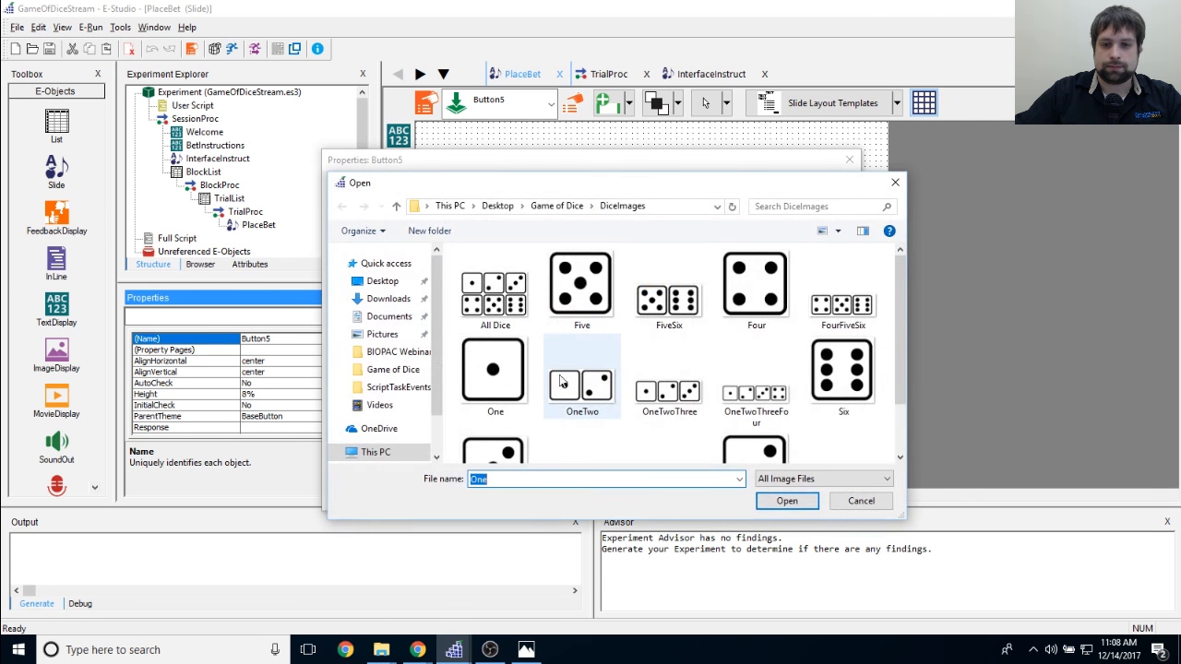
{"action": "double_click", "coordinate": [582, 286]}
{"action": "left_click", "coordinate": [825, 494]}
Step: Change the sixth die button's image file to Six from the DiceImages folder
{"action": "left_click", "coordinate": [799, 306]}
{"action": "left_click", "coordinate": [573, 103]}
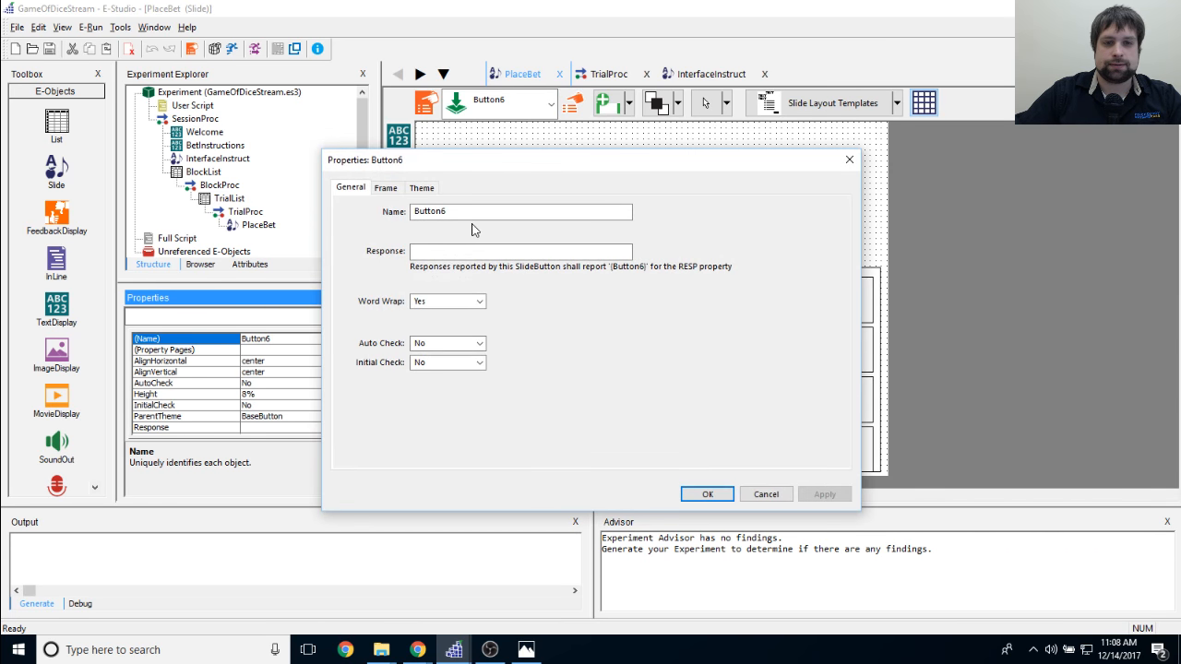
{"action": "left_click", "coordinate": [422, 187]}
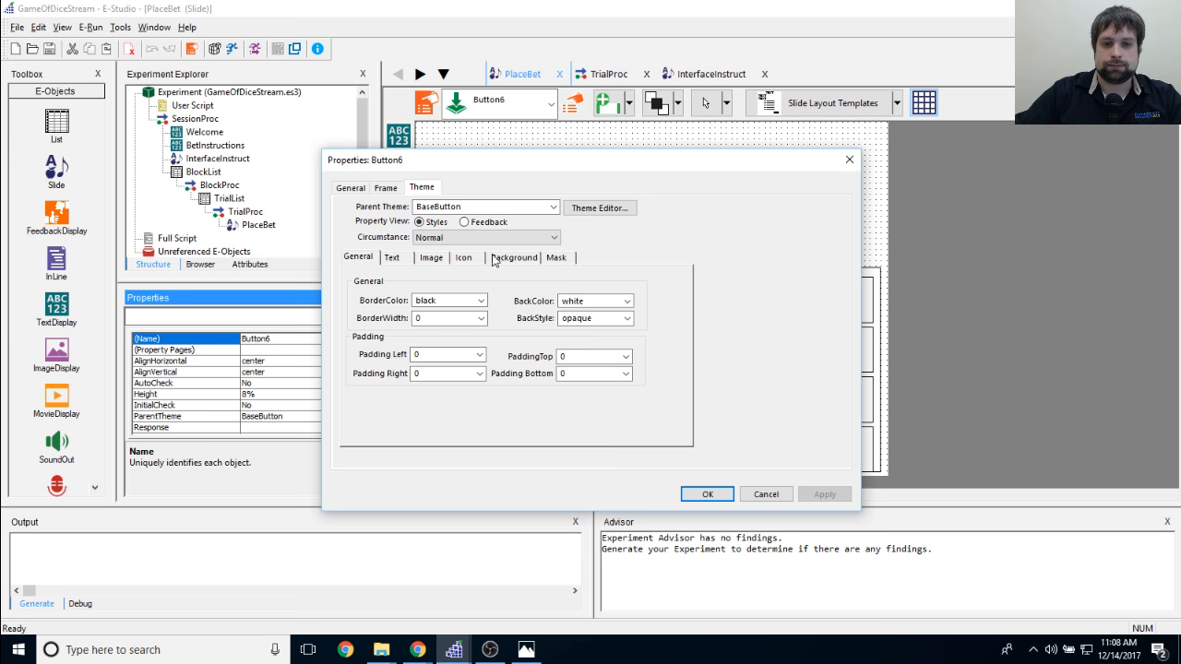
{"action": "left_click", "coordinate": [434, 259]}
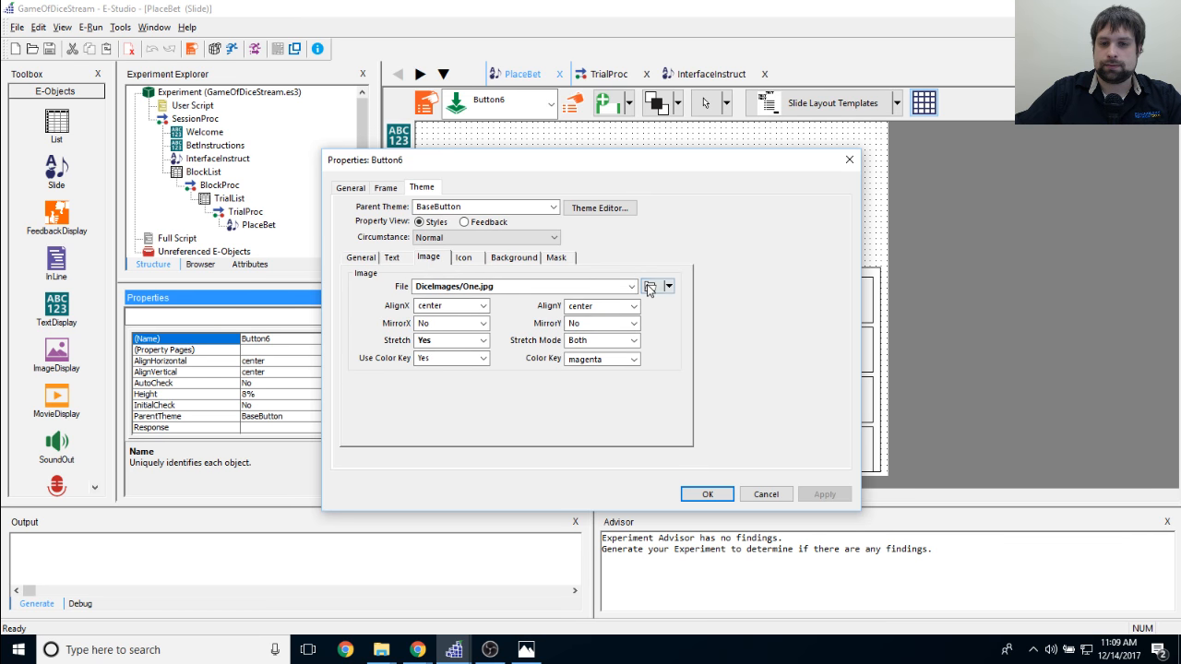
{"action": "left_click", "coordinate": [655, 283]}
{"action": "double_click", "coordinate": [812, 377]}
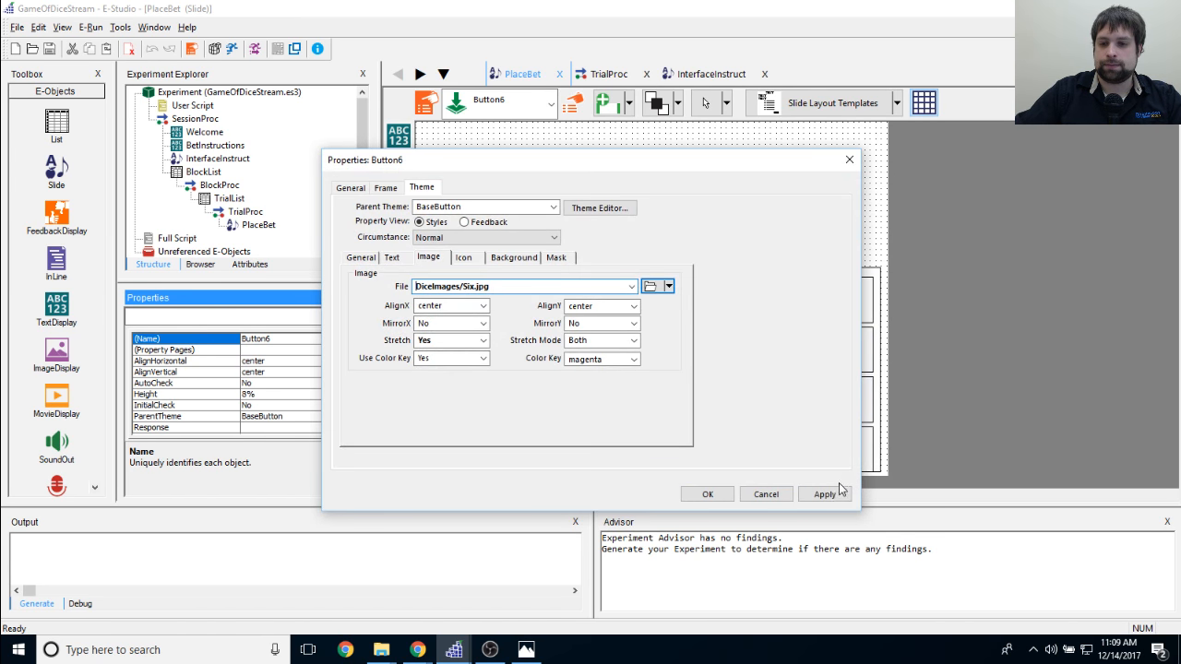
{"action": "left_click", "coordinate": [835, 491]}
{"action": "left_click", "coordinate": [702, 491]}
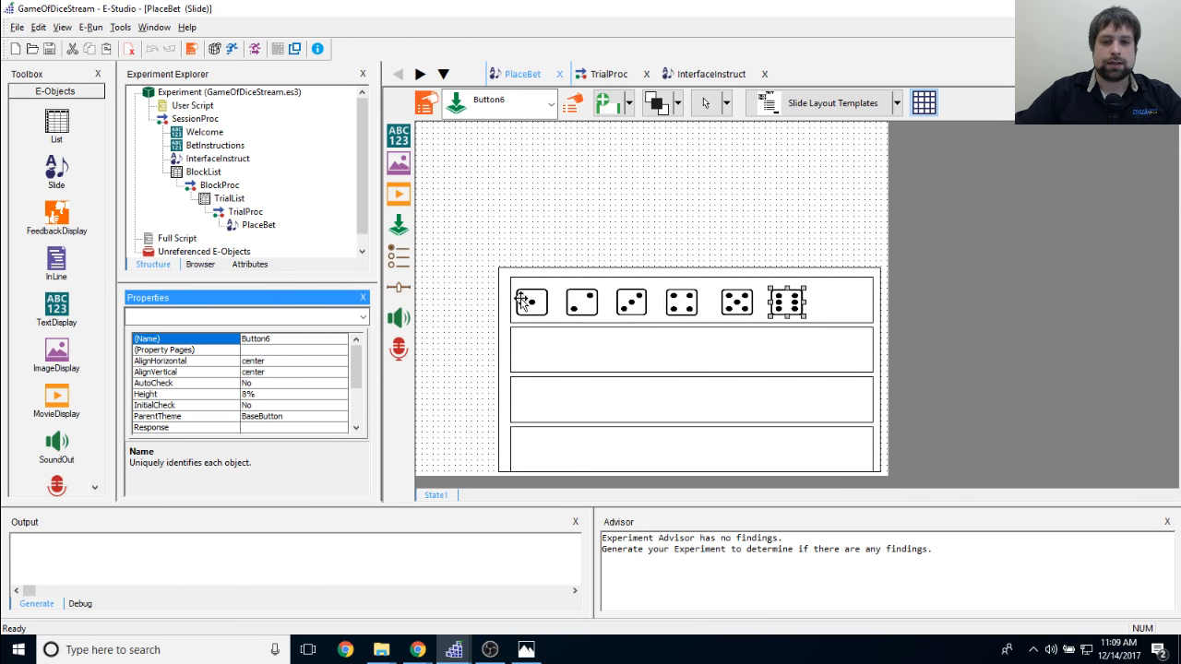
Step: Add a text object, shrink it to a small box and place it after the sixth die in the first row
{"action": "left_click", "coordinate": [818, 293]}
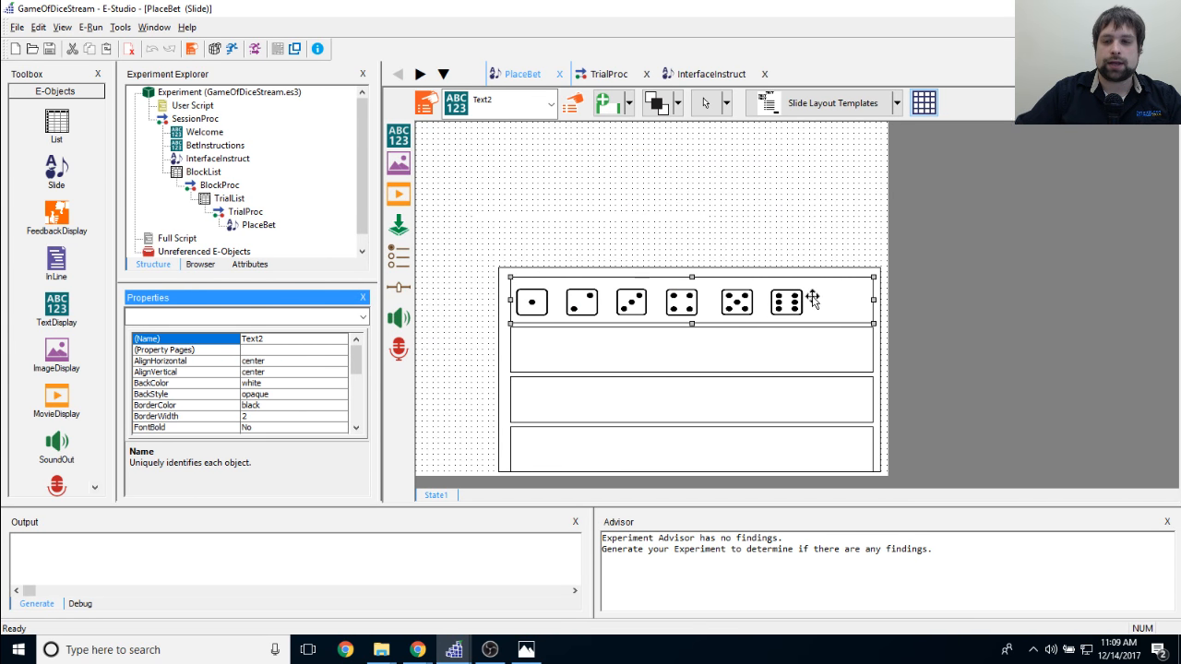
{"action": "left_click", "coordinate": [400, 137]}
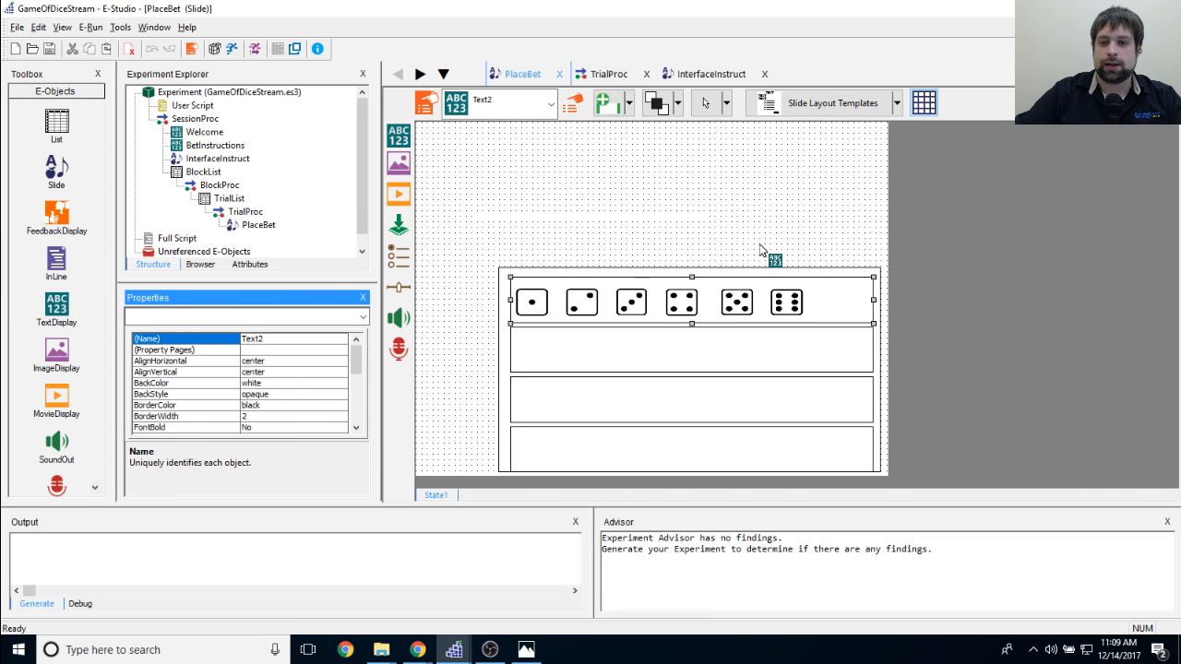
{"action": "left_click", "coordinate": [833, 298]}
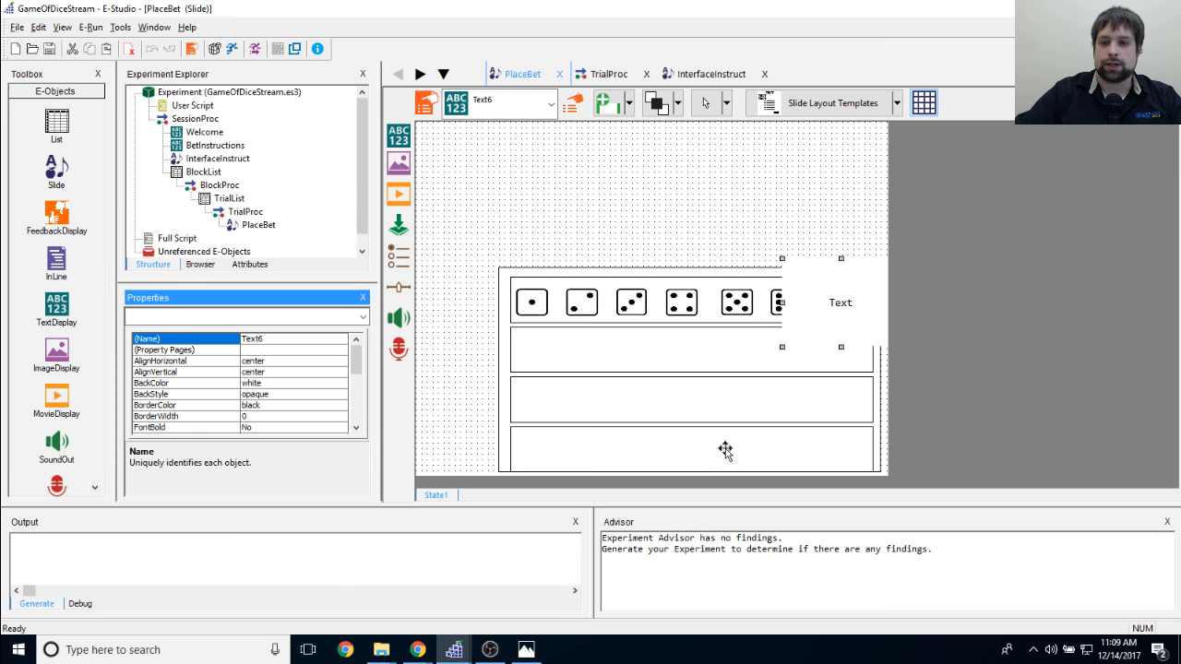
{"action": "left_click_drag", "start_coordinate": [849, 341], "coordinate": [738, 279]}
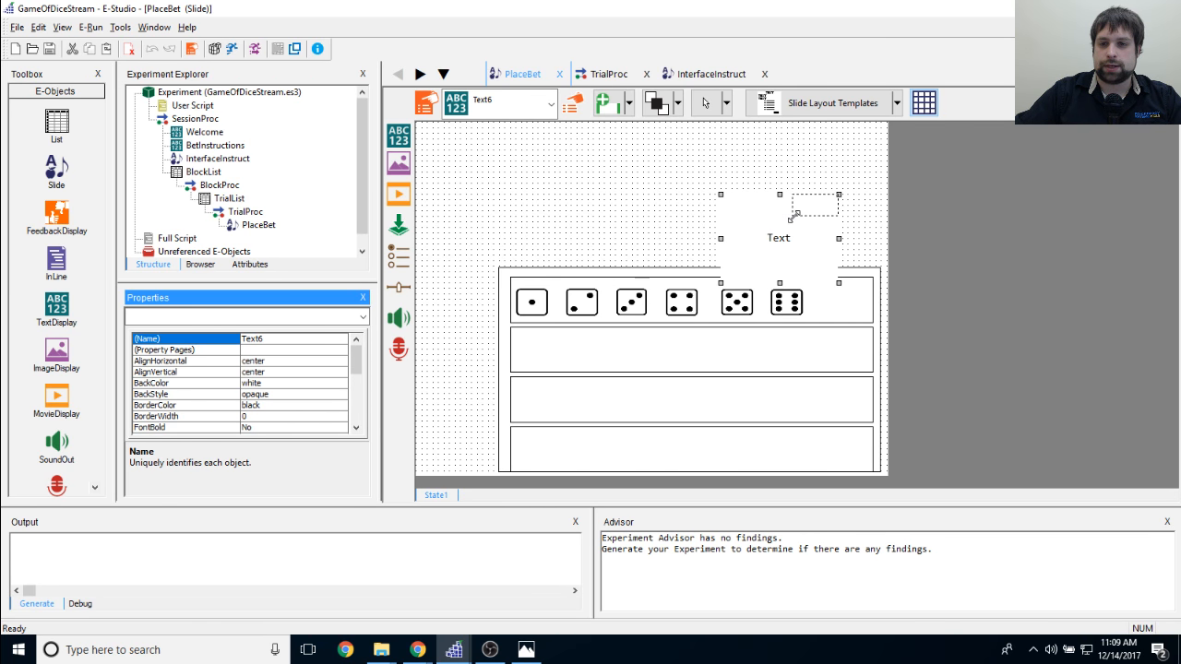
{"action": "left_click_drag", "start_coordinate": [796, 213], "coordinate": [844, 298]}
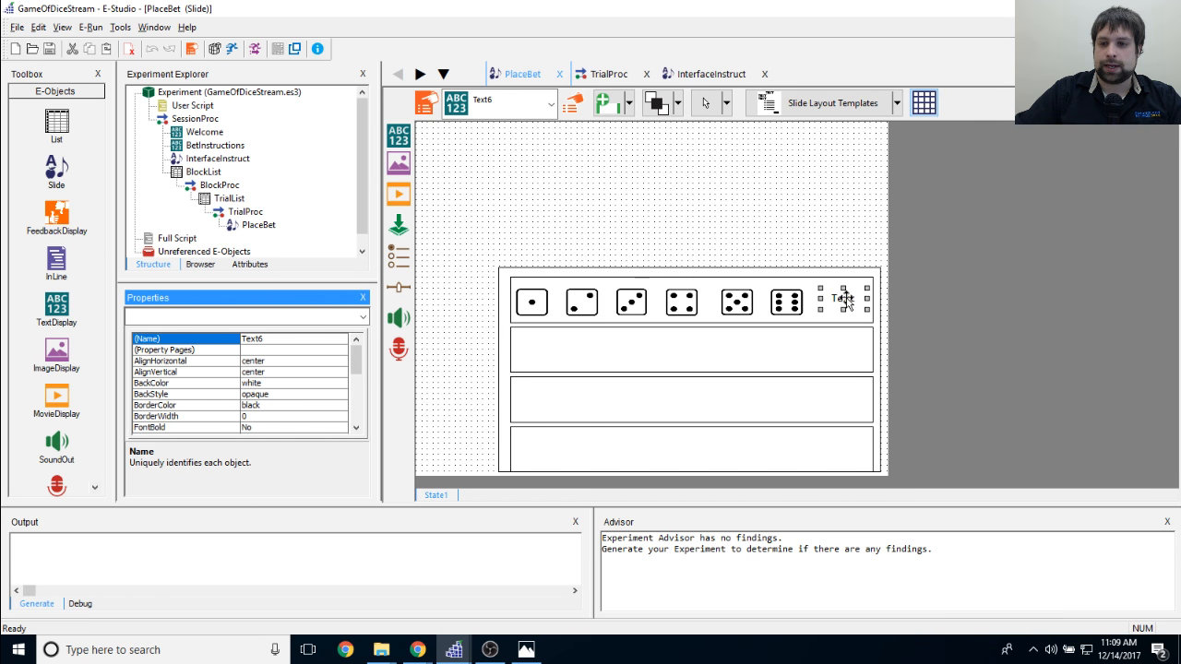
Step: Set the small text box's content to $1000 and shift it slightly down in line with the dice
{"action": "double_click", "coordinate": [844, 300]}
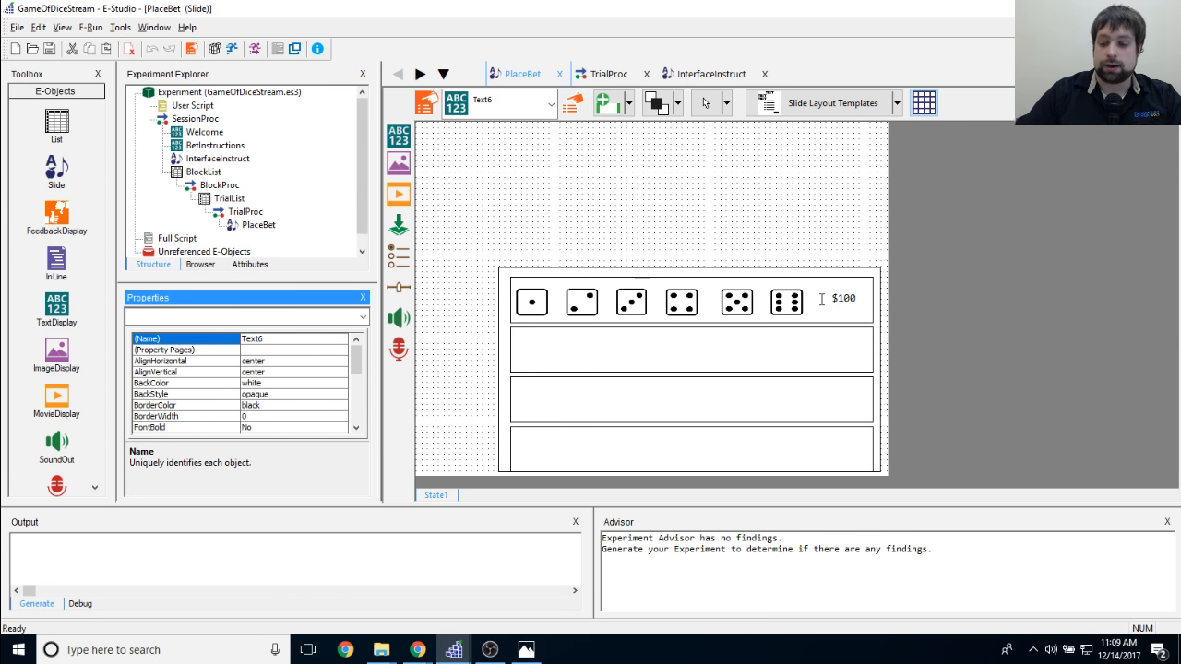
{"action": "left_click", "coordinate": [843, 256]}
{"action": "left_click", "coordinate": [844, 297]}
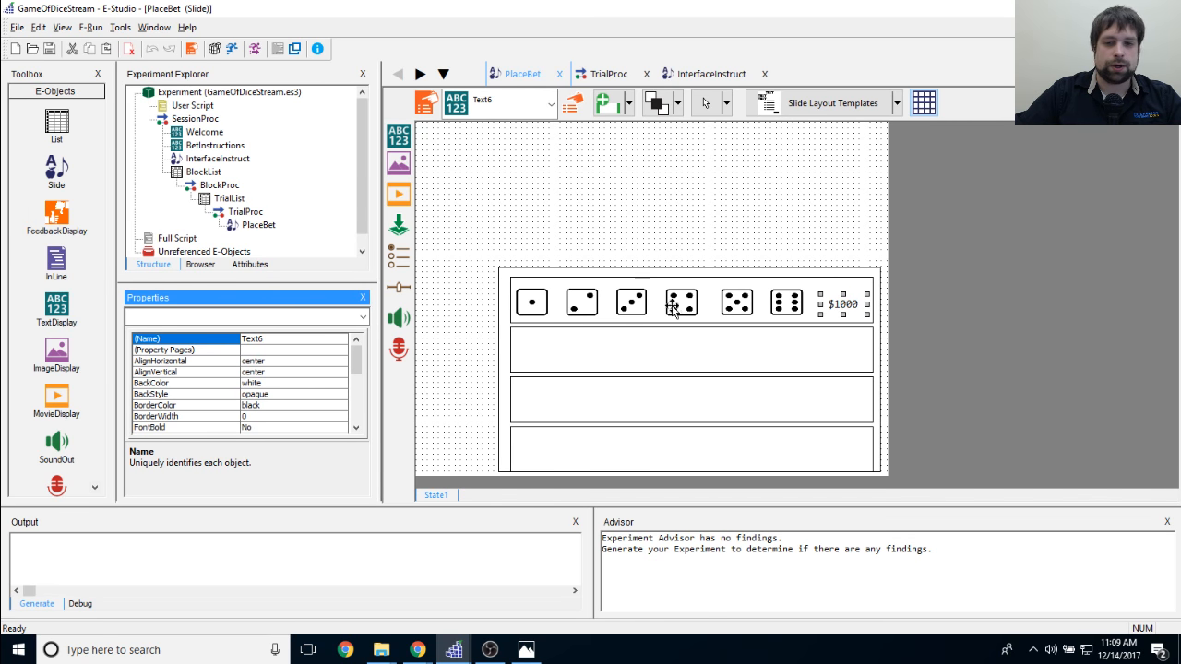
{"action": "left_click", "coordinate": [847, 267]}
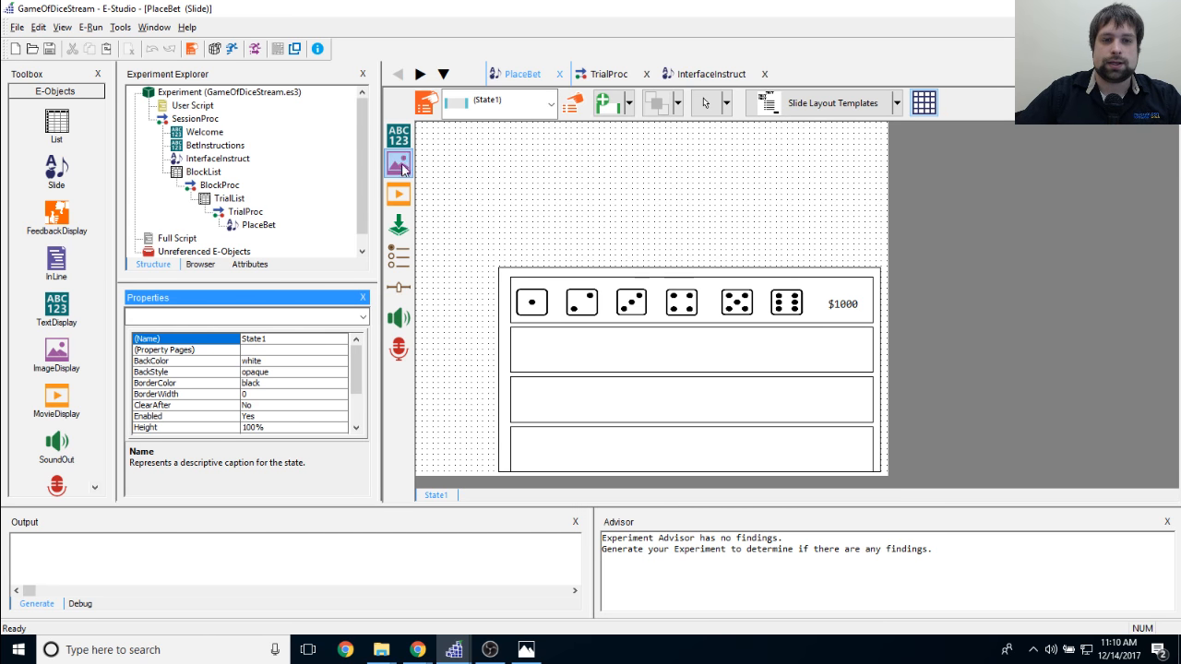
Step: Add a new button at the left end of the table's second row
{"action": "left_click", "coordinate": [398, 224]}
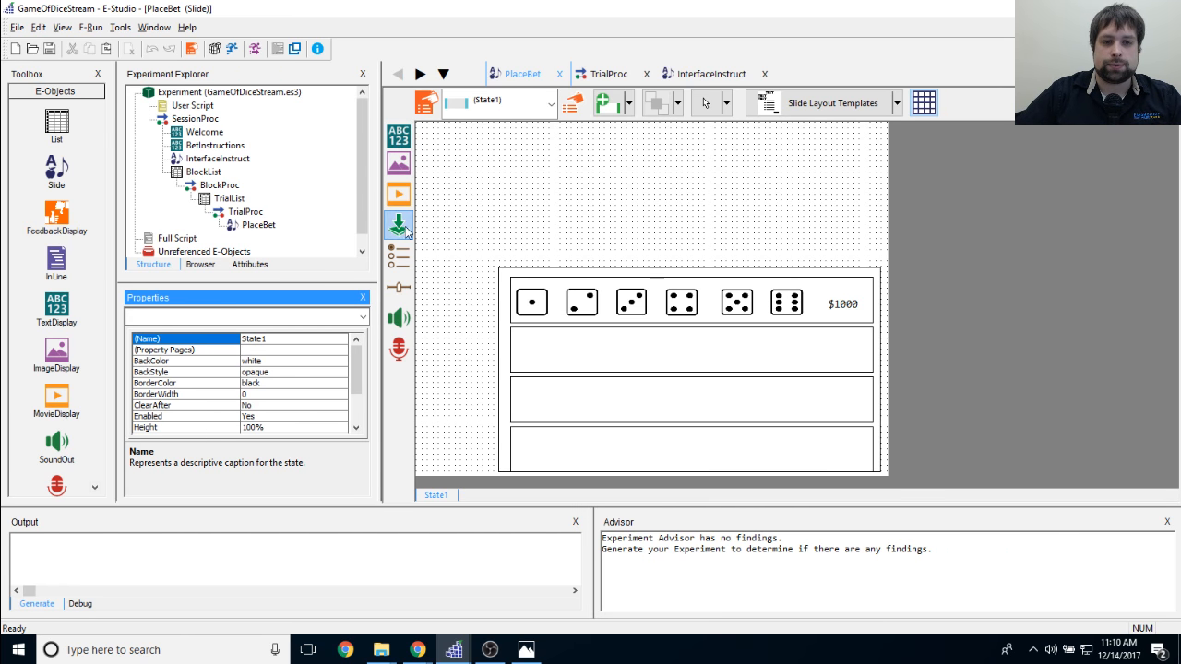
{"action": "left_click", "coordinate": [544, 350]}
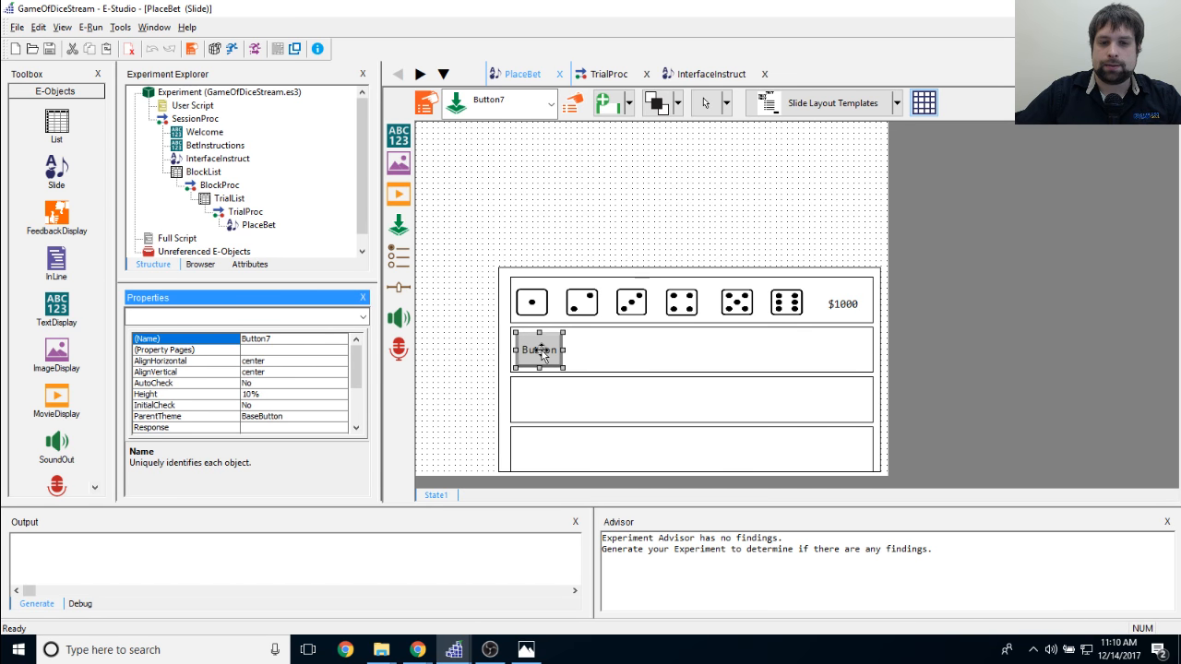
Step: Look through the Game of Dice project's DiceImages folder in File Explorer for the OneTwo image, and return to the PlaceBet slide
{"action": "left_click", "coordinate": [532, 304]}
{"action": "left_click", "coordinate": [572, 107]}
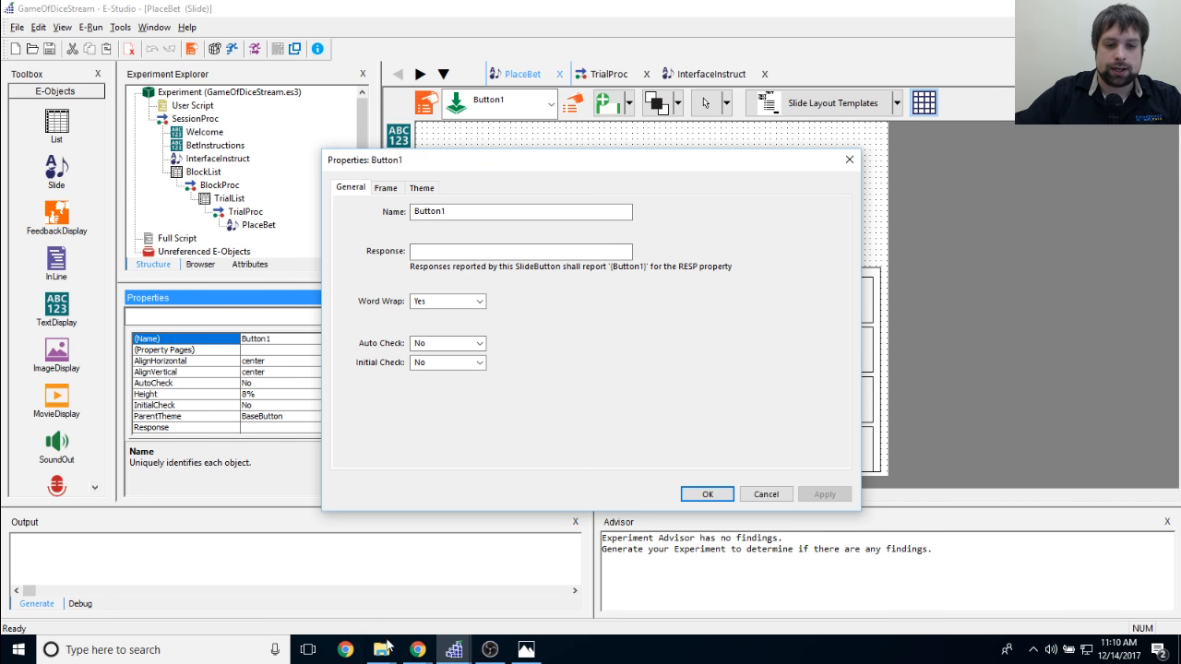
{"action": "mouse_move", "coordinate": [381, 650]}
{"action": "left_click", "coordinate": [447, 581]}
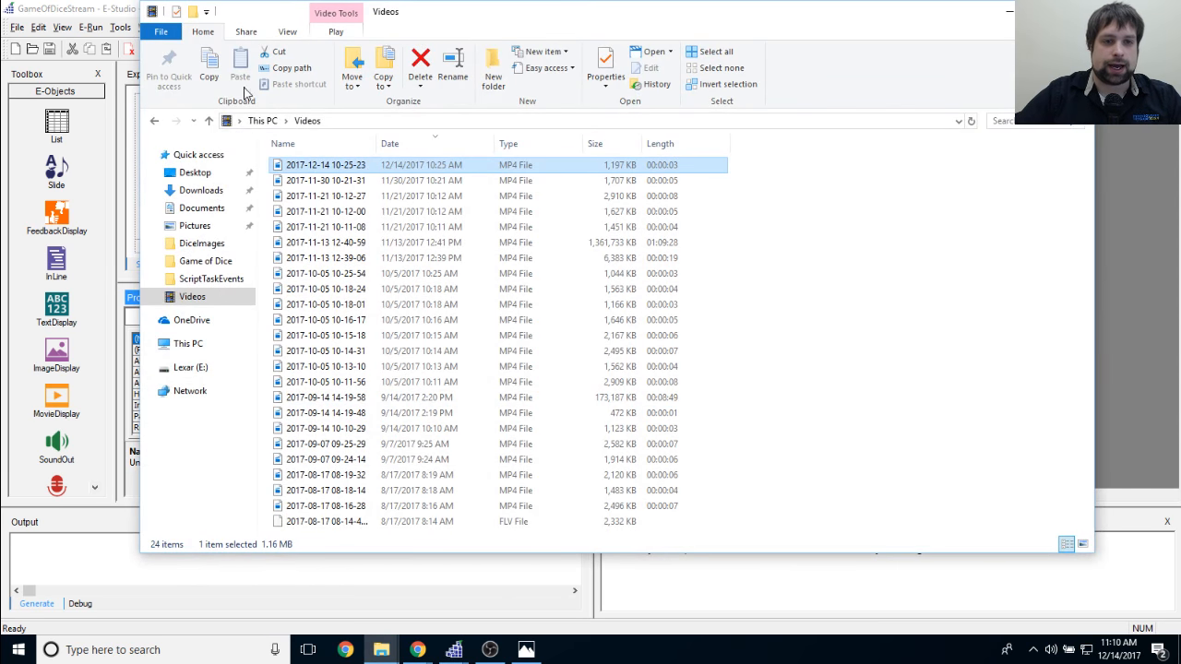
{"action": "left_click", "coordinate": [1009, 6]}
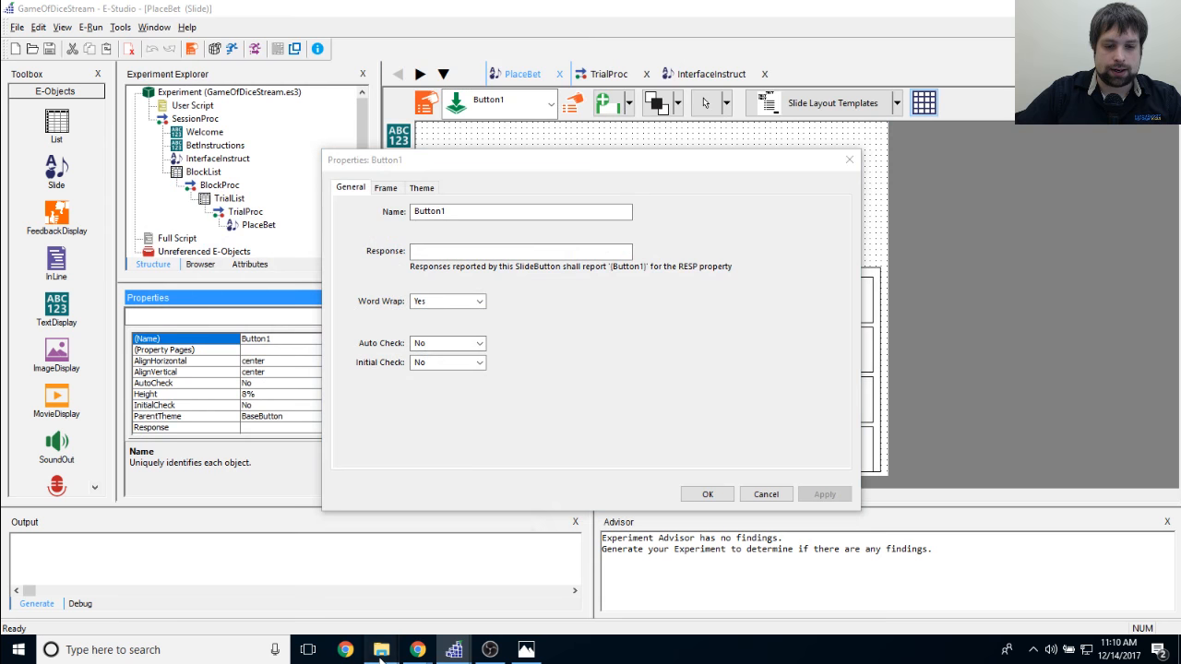
{"action": "mouse_move", "coordinate": [381, 650]}
{"action": "left_click", "coordinate": [313, 605]}
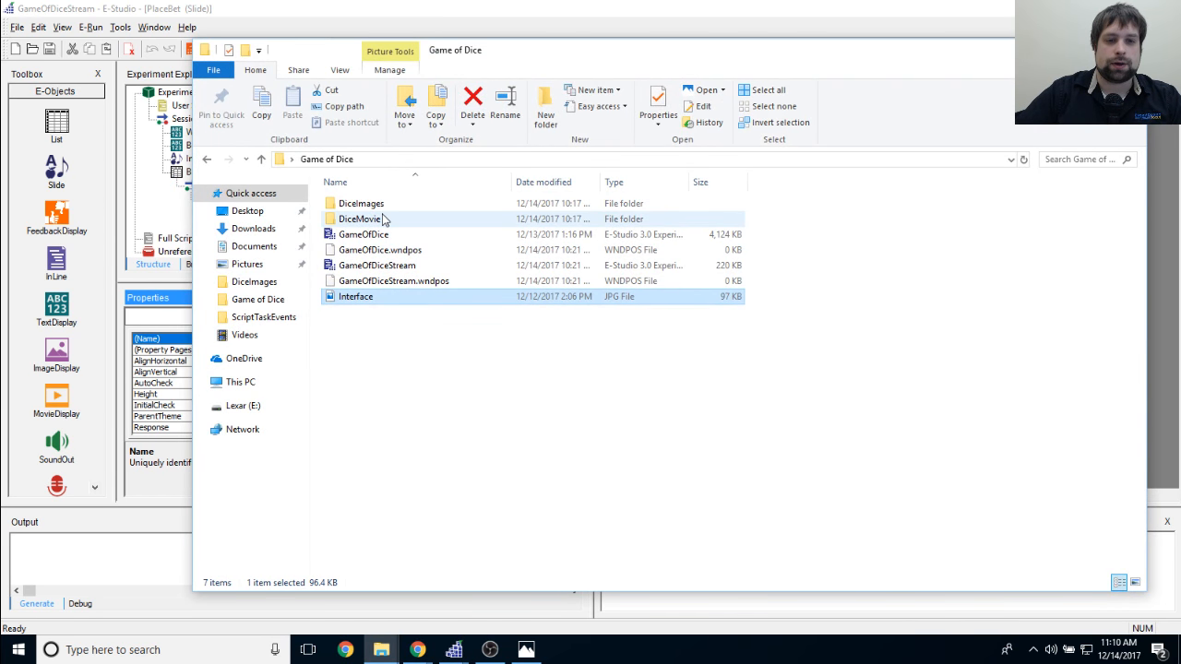
{"action": "double_click", "coordinate": [380, 203]}
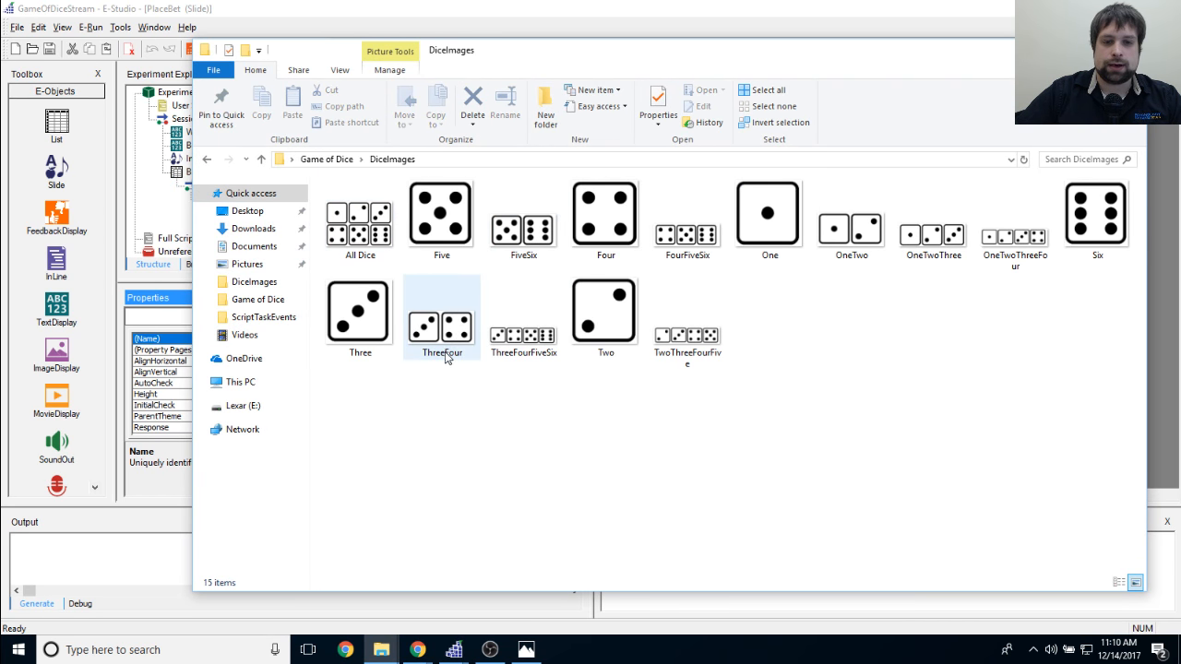
{"action": "left_click", "coordinate": [842, 227]}
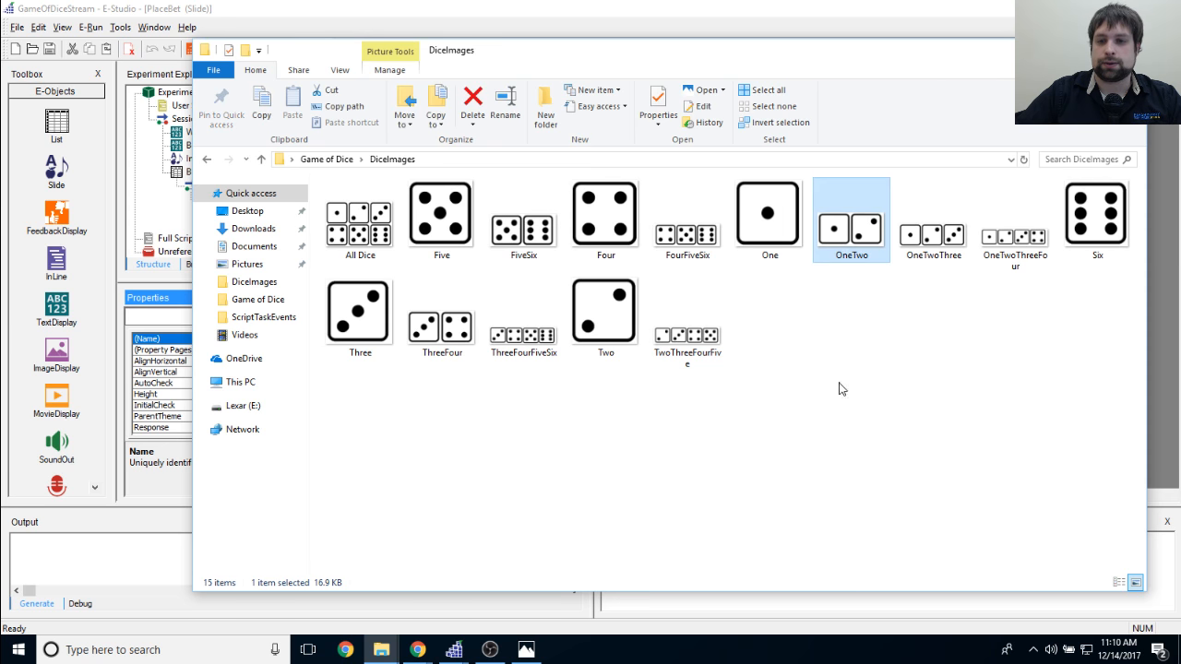
{"action": "left_click", "coordinate": [1062, 48]}
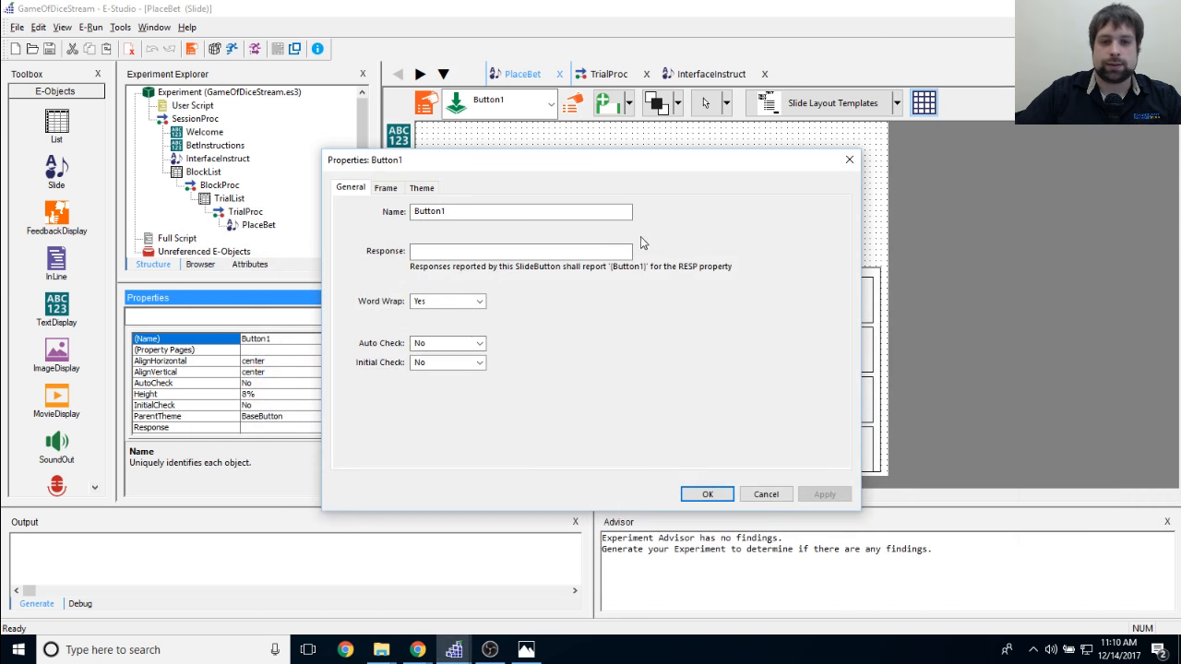
{"action": "left_click_drag", "start_coordinate": [523, 165], "coordinate": [538, 170]}
{"action": "left_click", "coordinate": [862, 167]}
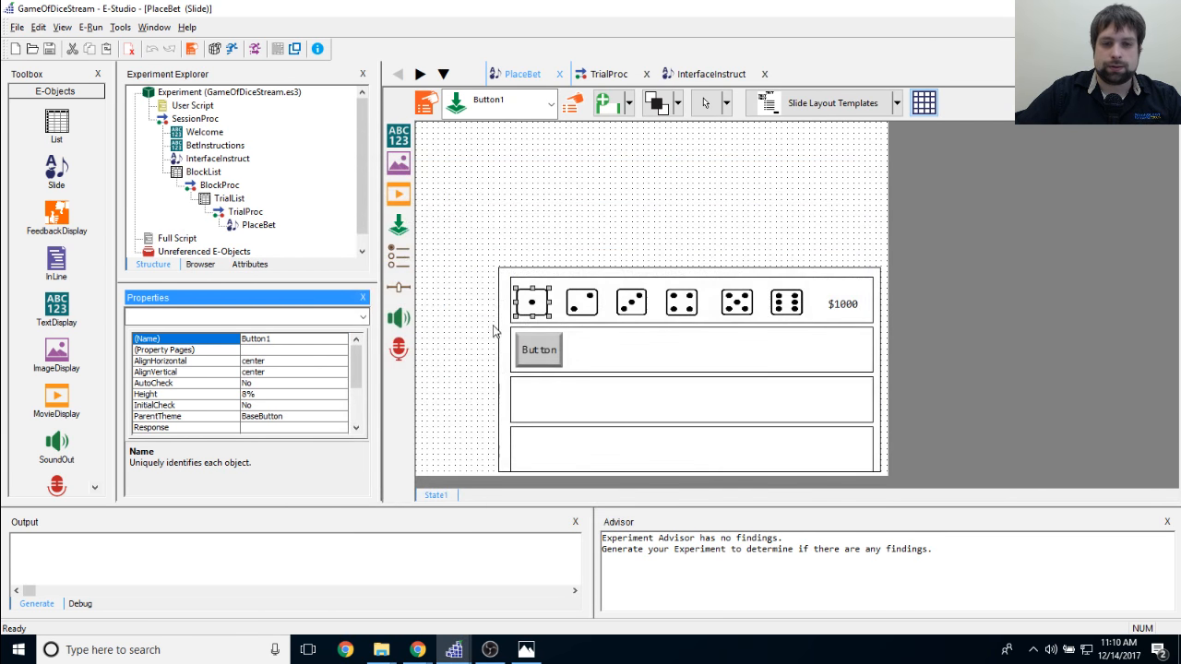
Step: Check the frame width and height of the one-dot die button in the table's first row
{"action": "left_click", "coordinate": [572, 103]}
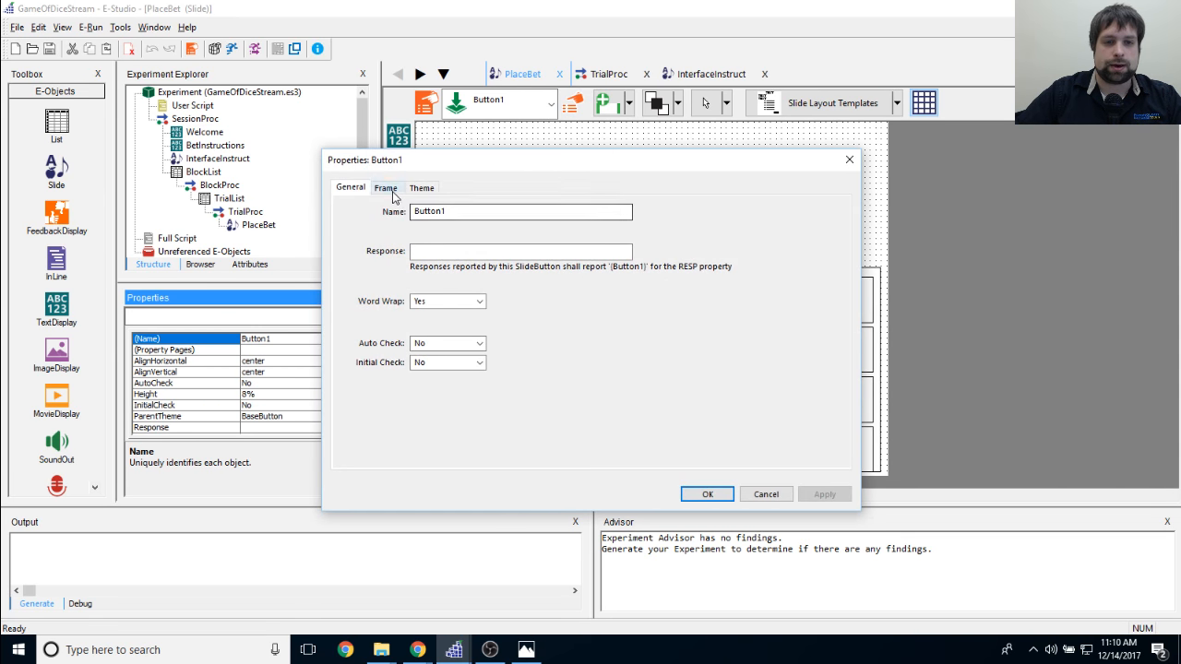
{"action": "left_click", "coordinate": [392, 189]}
{"action": "double_click", "coordinate": [425, 224]}
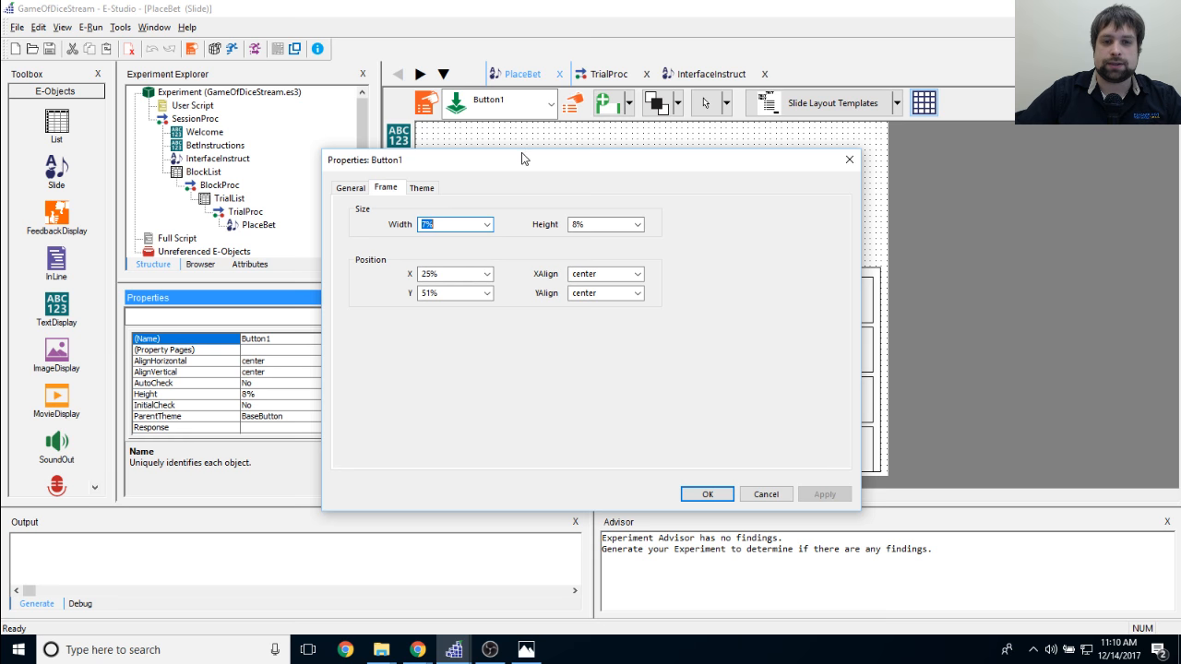
{"action": "left_click_drag", "start_coordinate": [522, 159], "coordinate": [746, 170]}
{"action": "left_click", "coordinate": [1073, 172]}
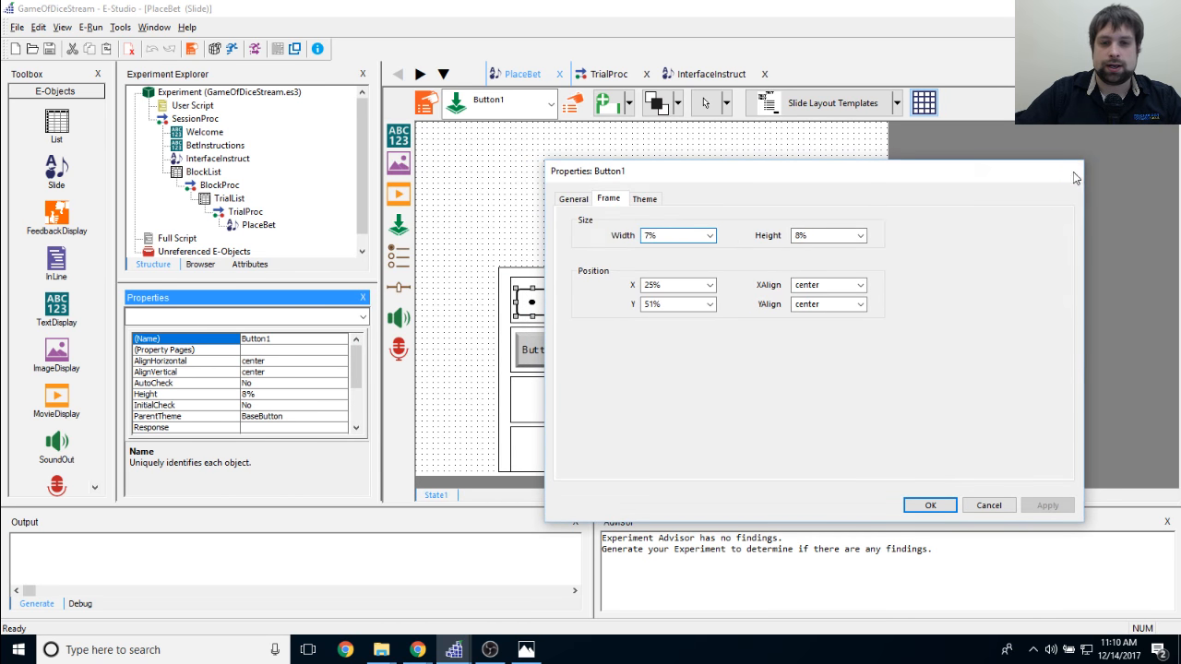
Step: Set the frame width of the second row's new button to 14% and apply it
{"action": "left_click", "coordinate": [549, 350]}
{"action": "left_click", "coordinate": [573, 104]}
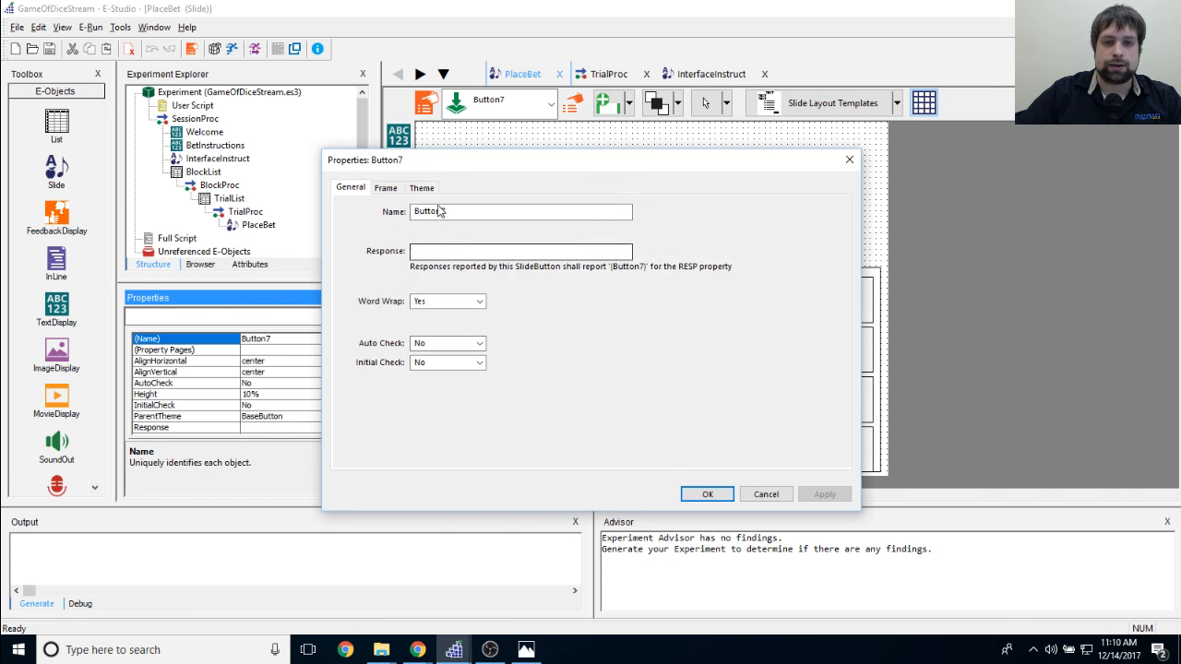
{"action": "left_click", "coordinate": [385, 188]}
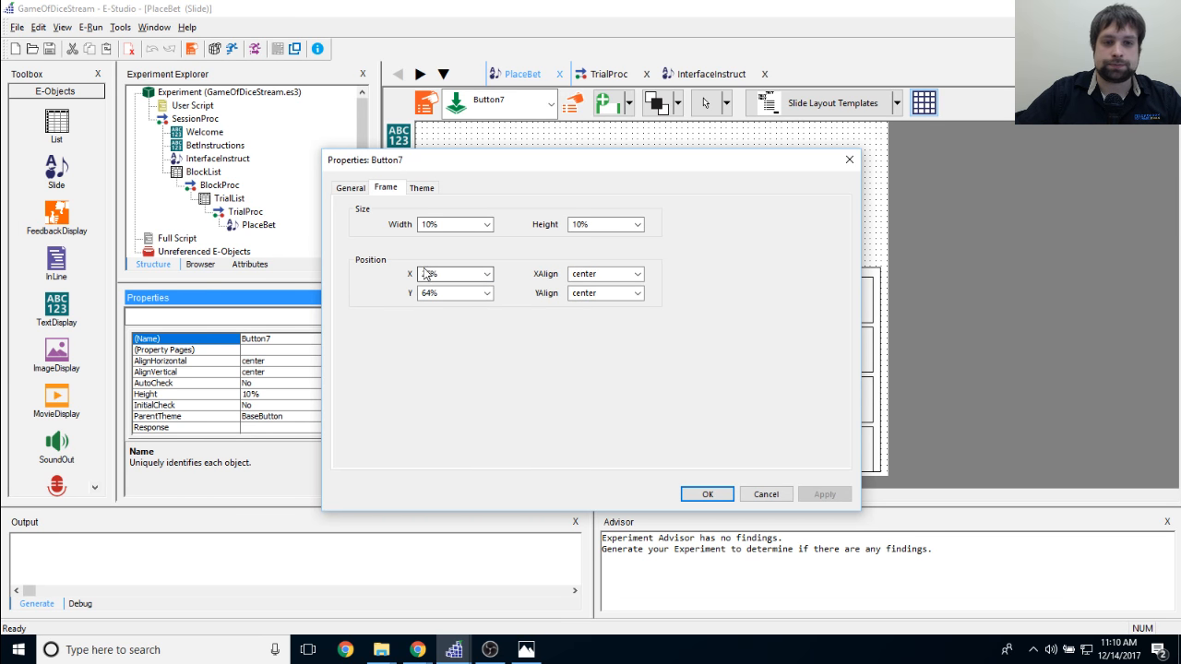
{"action": "left_click", "coordinate": [432, 225]}
{"action": "key", "text": "BackSpace"}
{"action": "type", "text": "4"}
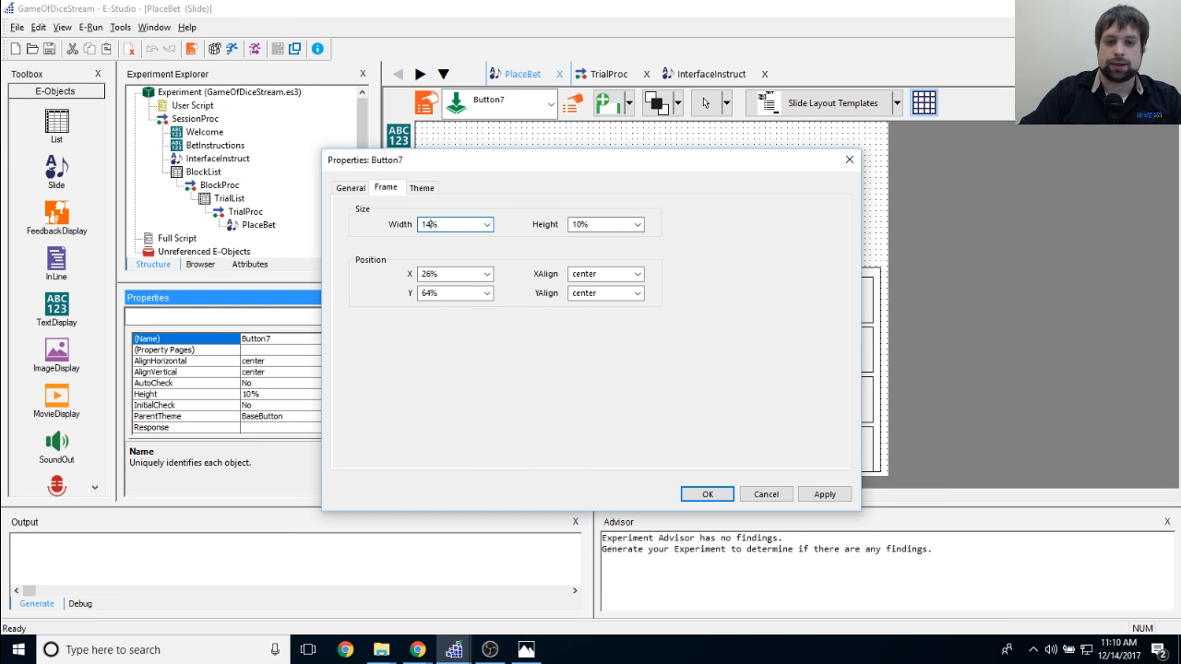
{"action": "left_click", "coordinate": [825, 496]}
{"action": "left_click_drag", "start_coordinate": [609, 167], "coordinate": [662, 165]}
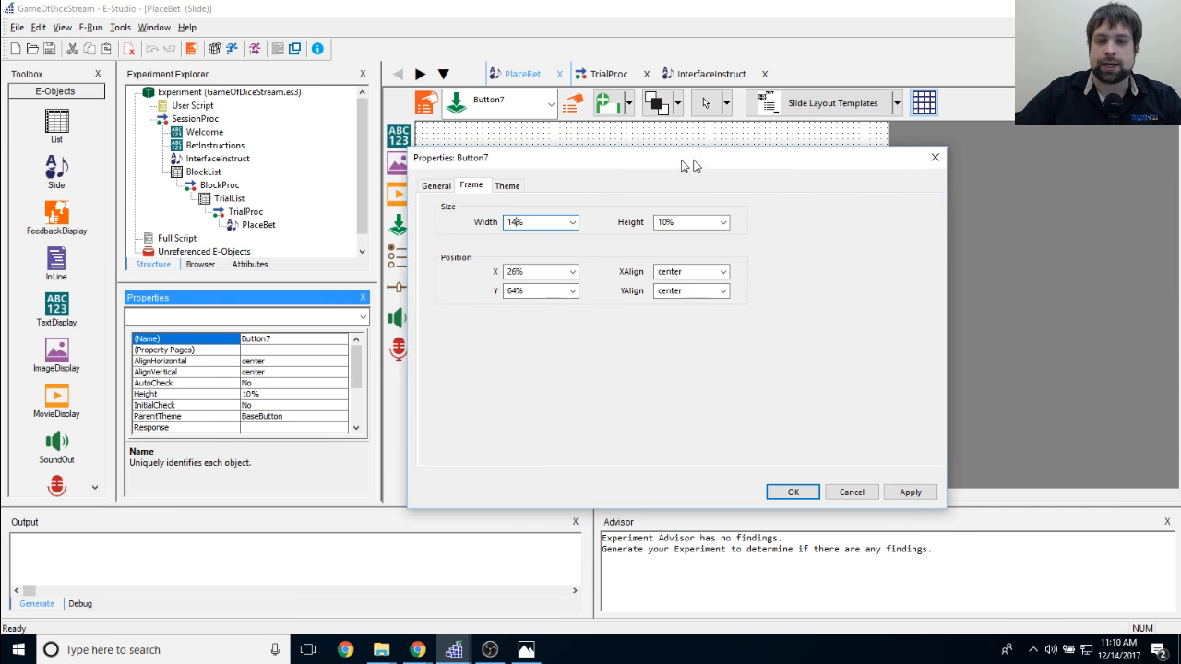
{"action": "left_click", "coordinate": [874, 493]}
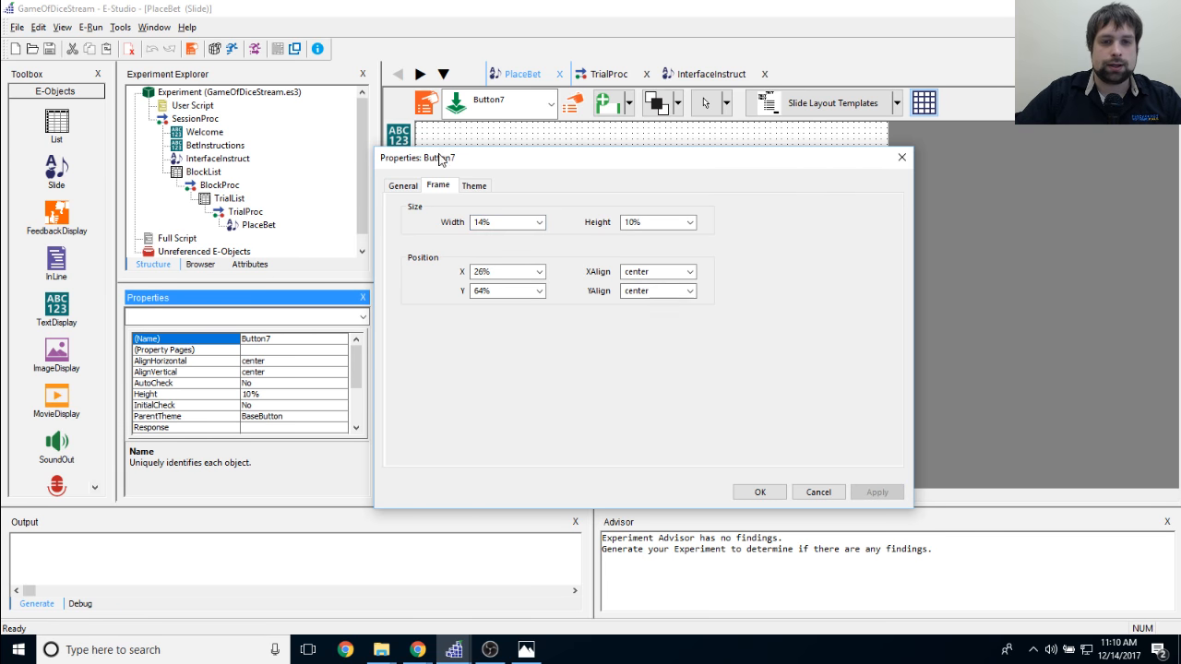
Step: Clear the default caption text in the second-row button's theme
{"action": "left_click", "coordinate": [474, 185]}
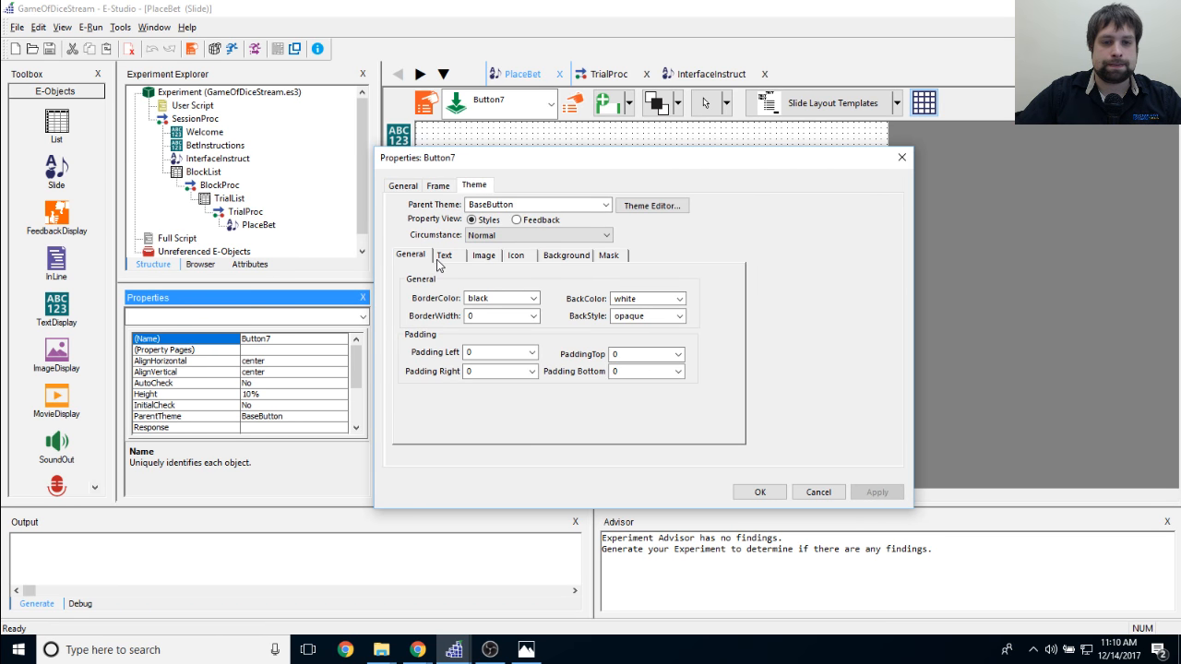
{"action": "left_click", "coordinate": [443, 257]}
{"action": "left_click_drag", "start_coordinate": [508, 291], "coordinate": [347, 289]}
{"action": "key", "text": "BackSpace"}
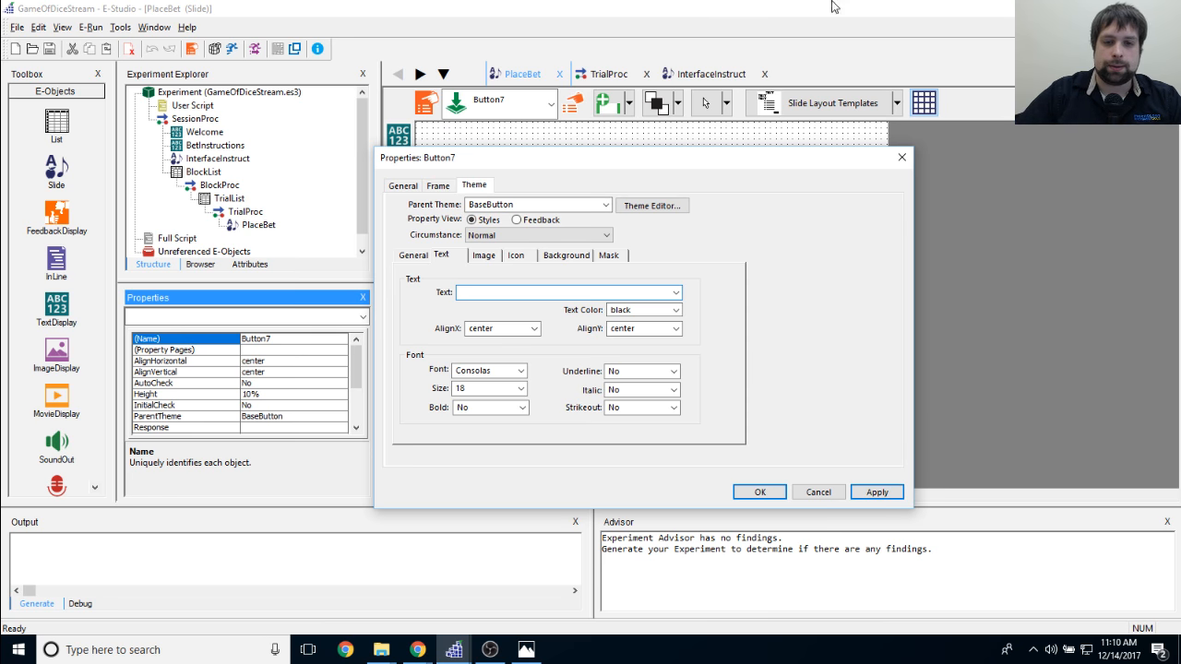
Step: Remove the gray background image file from the second-row button's theme and apply the change
{"action": "left_click_drag", "start_coordinate": [659, 159], "coordinate": [648, 136]}
{"action": "left_click", "coordinate": [554, 234]}
{"action": "left_click_drag", "start_coordinate": [663, 265], "coordinate": [623, 265]}
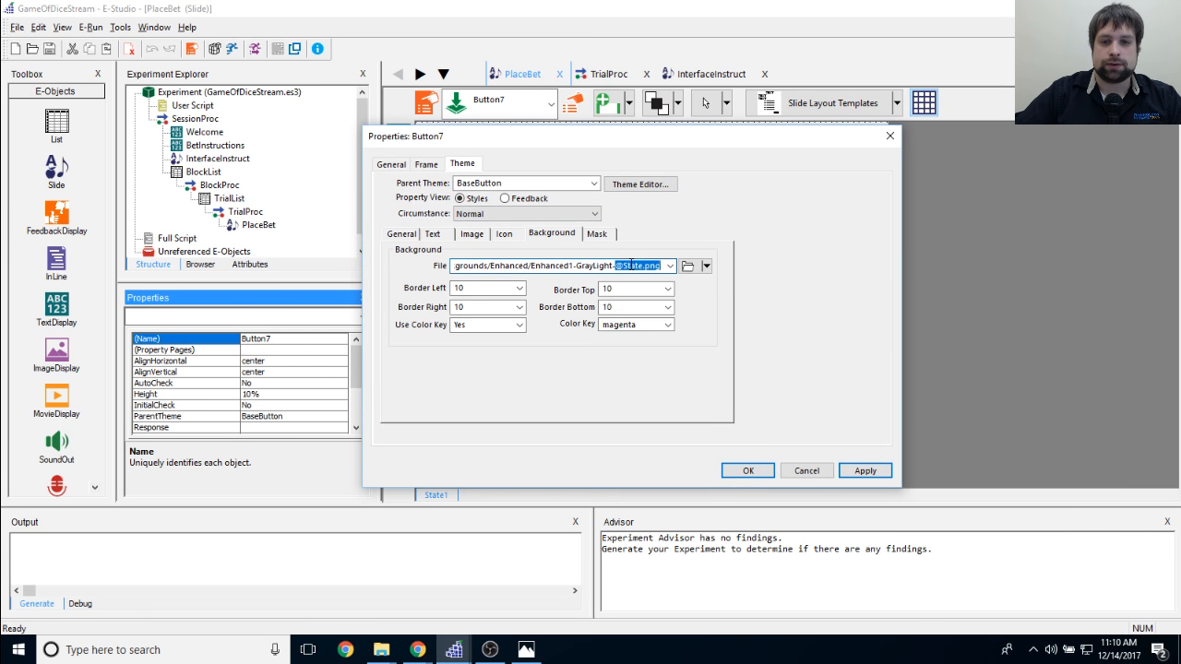
{"action": "left_click", "coordinate": [630, 265]}
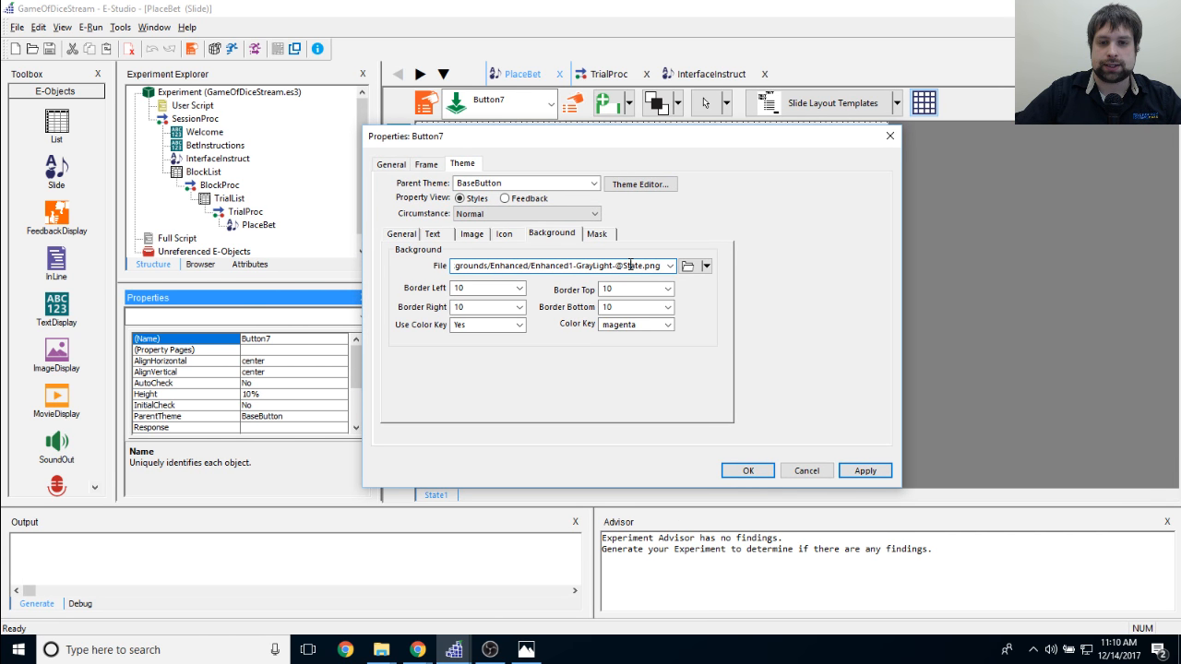
{"action": "double_click", "coordinate": [630, 265]}
{"action": "key", "text": "BackSpace"}
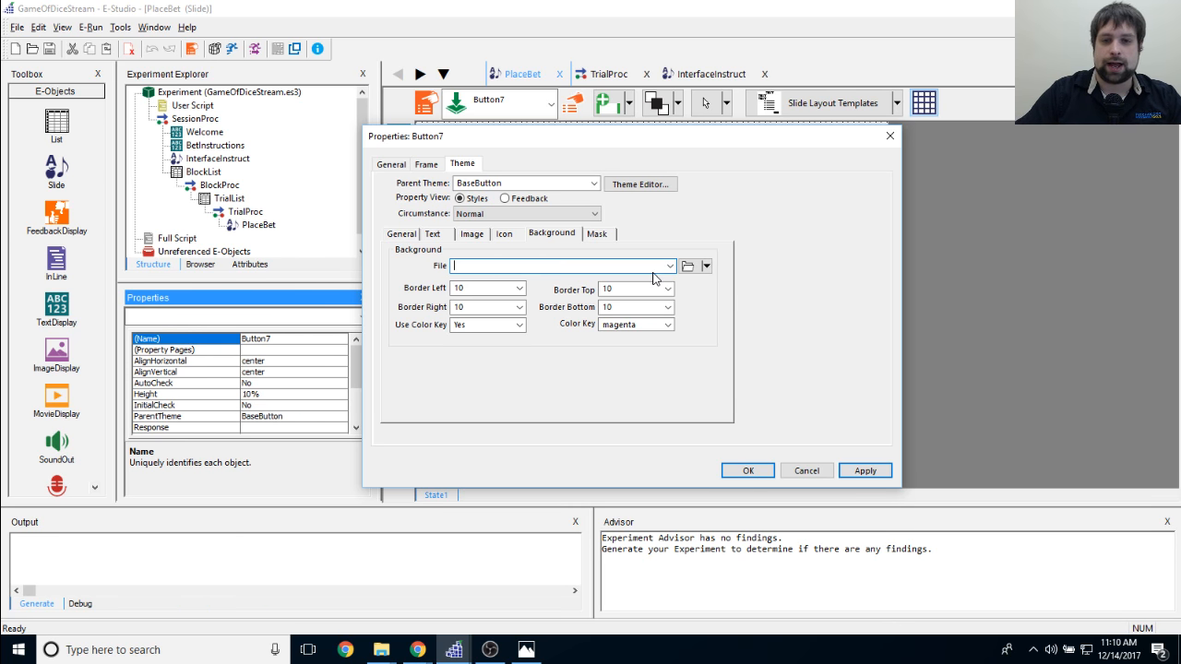
{"action": "left_click", "coordinate": [869, 475]}
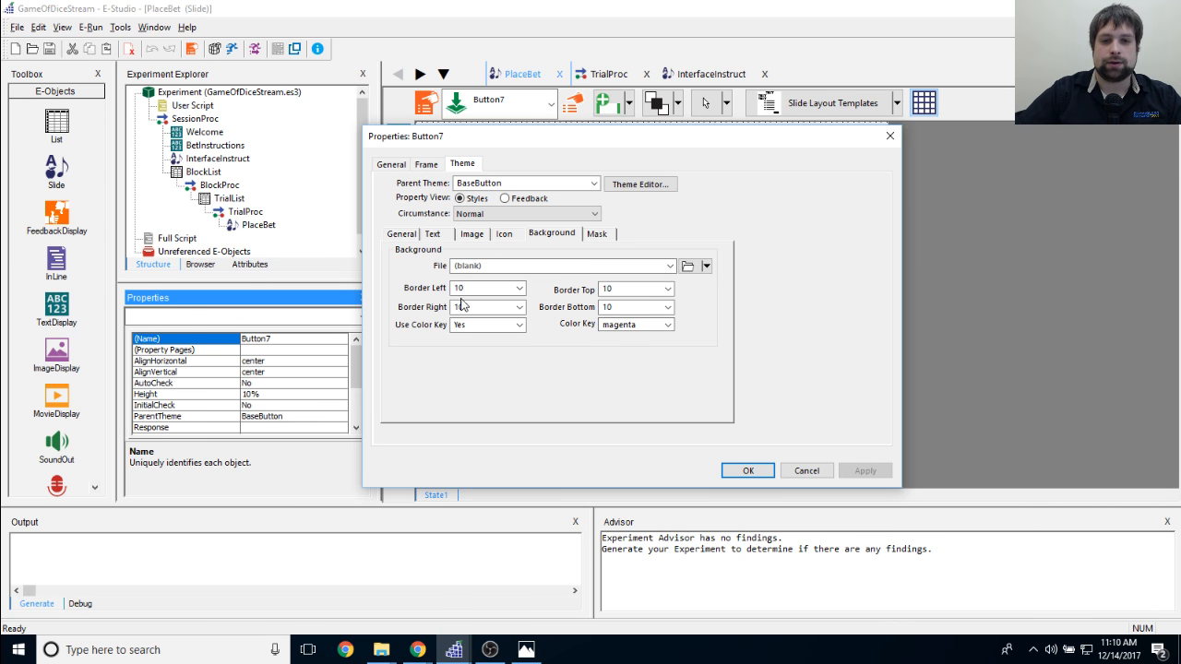
Step: Assign OneTwo.JPG from the DiceImages folder as the second-row button's image and accept the properties
{"action": "left_click", "coordinate": [471, 234]}
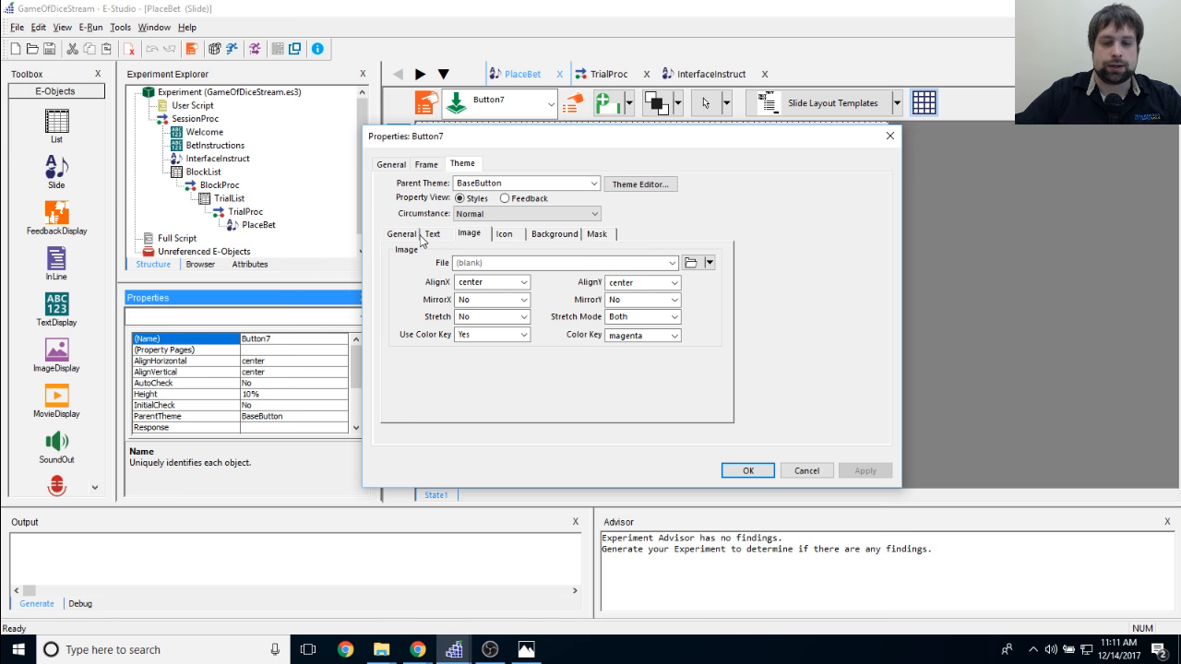
{"action": "left_click", "coordinate": [691, 262]}
{"action": "double_click", "coordinate": [539, 257]}
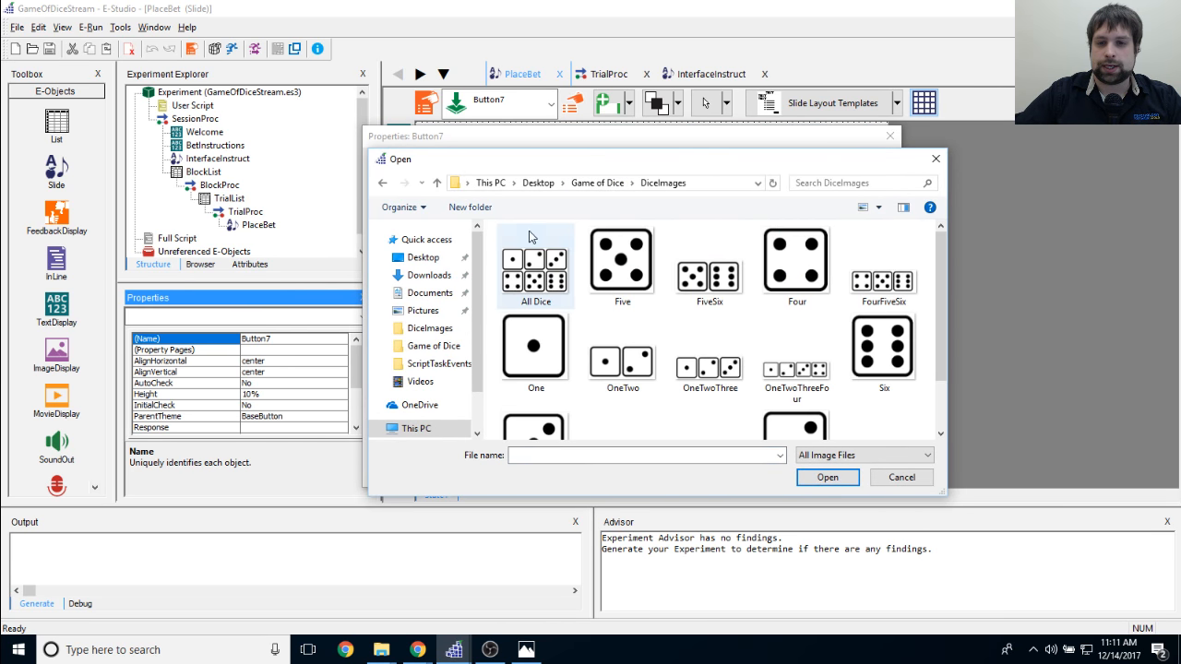
{"action": "left_click", "coordinate": [620, 358]}
{"action": "double_click", "coordinate": [620, 358]}
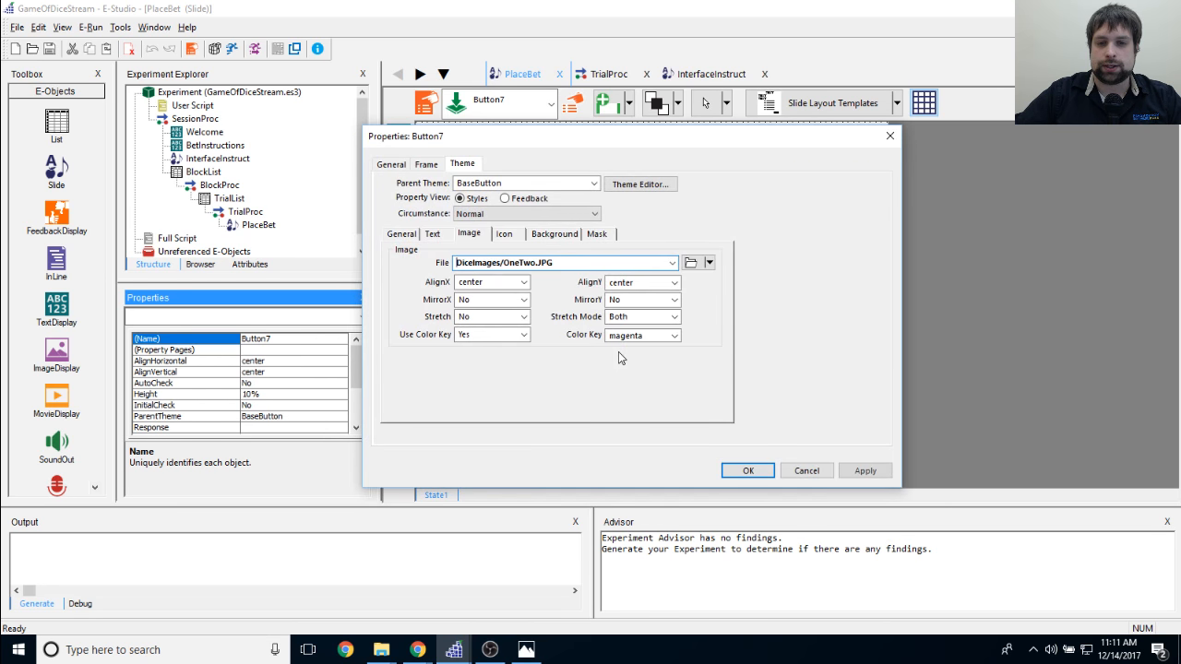
{"action": "left_click", "coordinate": [747, 471]}
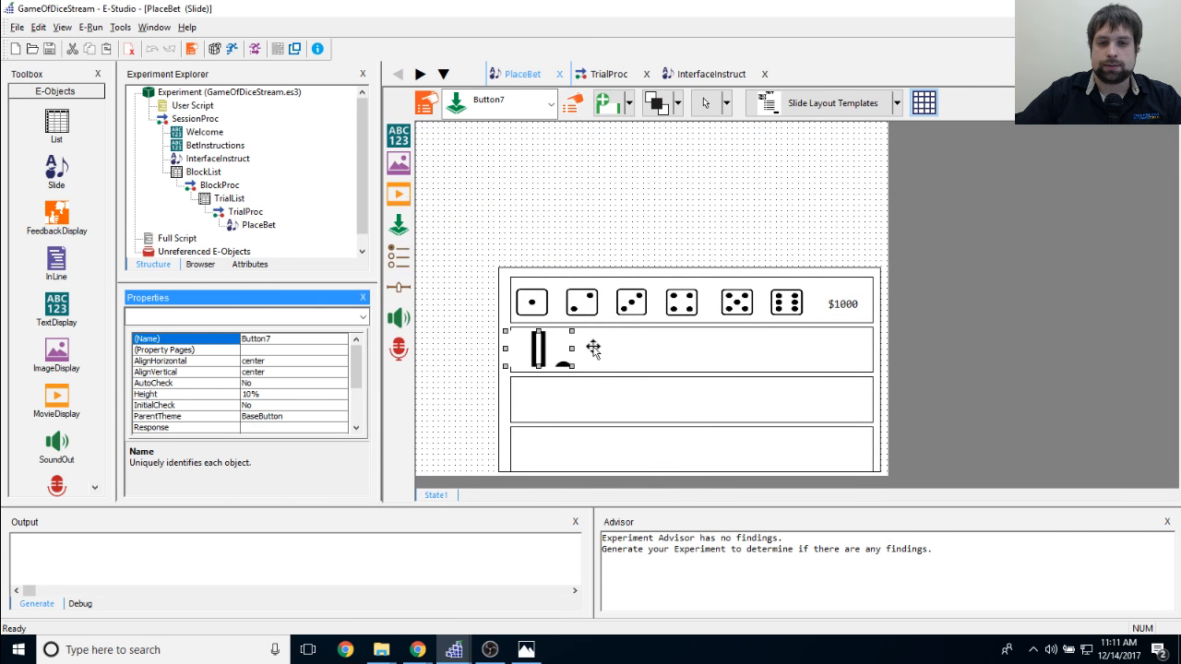
Step: Set the second-row button's image Stretch to Yes and shift the button slightly right so it sits inside the row's border
{"action": "left_click", "coordinate": [573, 103]}
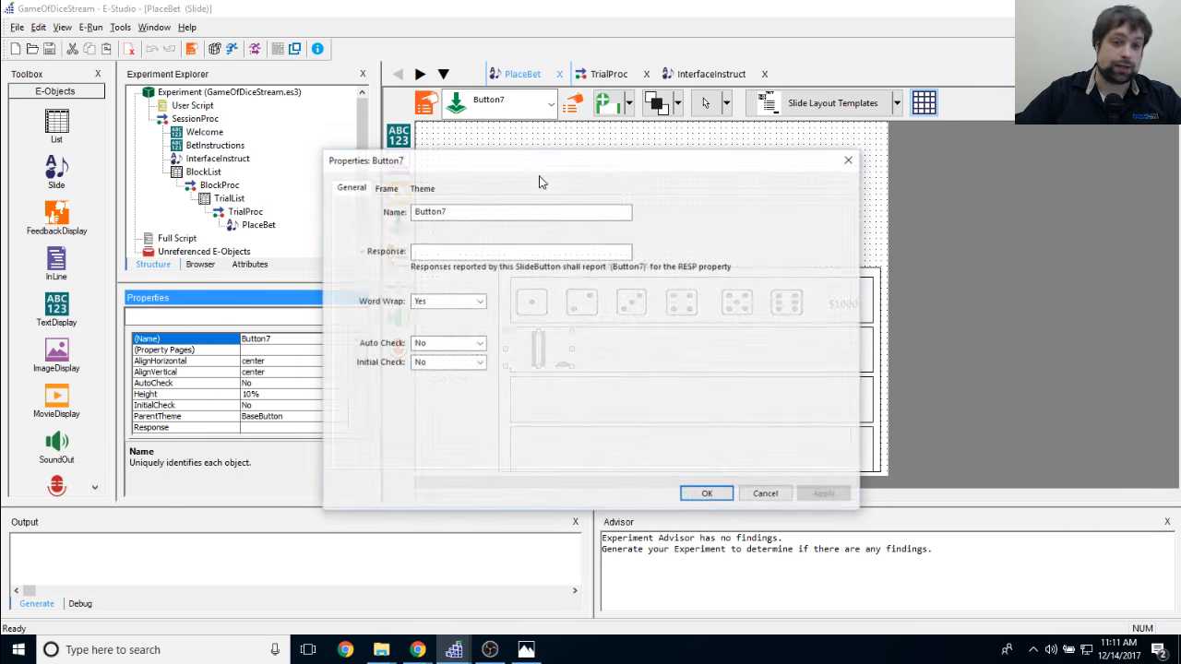
{"action": "key", "text": "ctrl+Tab"}
{"action": "left_click", "coordinate": [421, 188]}
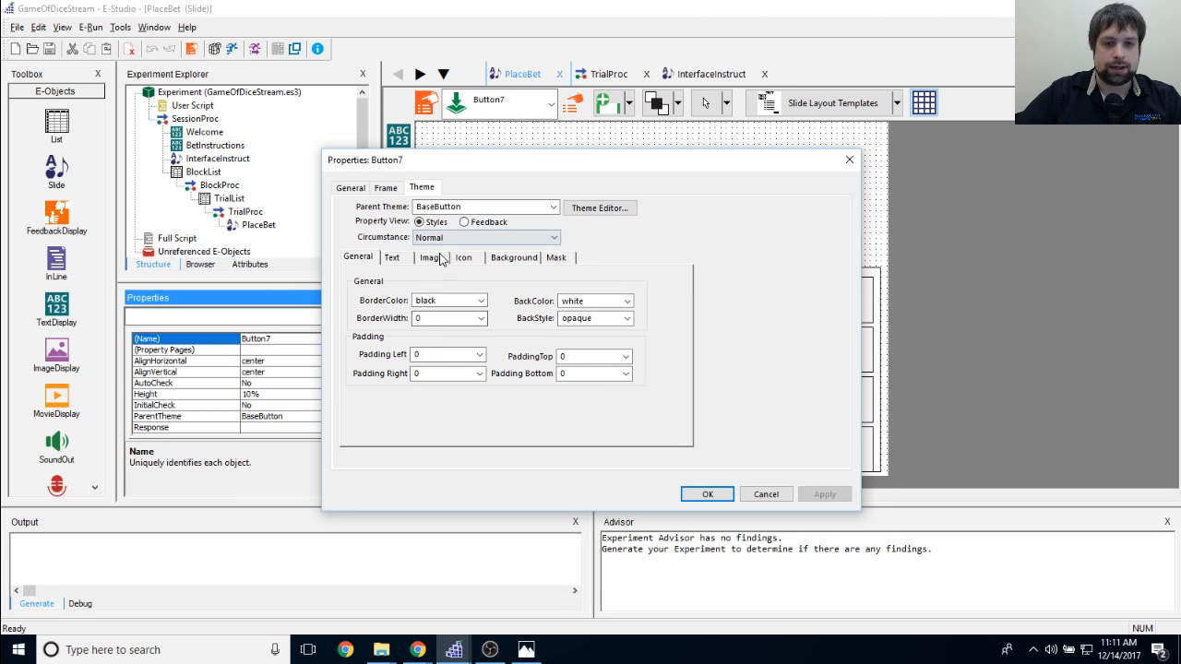
{"action": "left_click", "coordinate": [428, 258]}
{"action": "left_click", "coordinate": [482, 340]}
{"action": "left_click", "coordinate": [475, 363]}
{"action": "left_click", "coordinate": [482, 340]}
{"action": "left_click", "coordinate": [478, 367]}
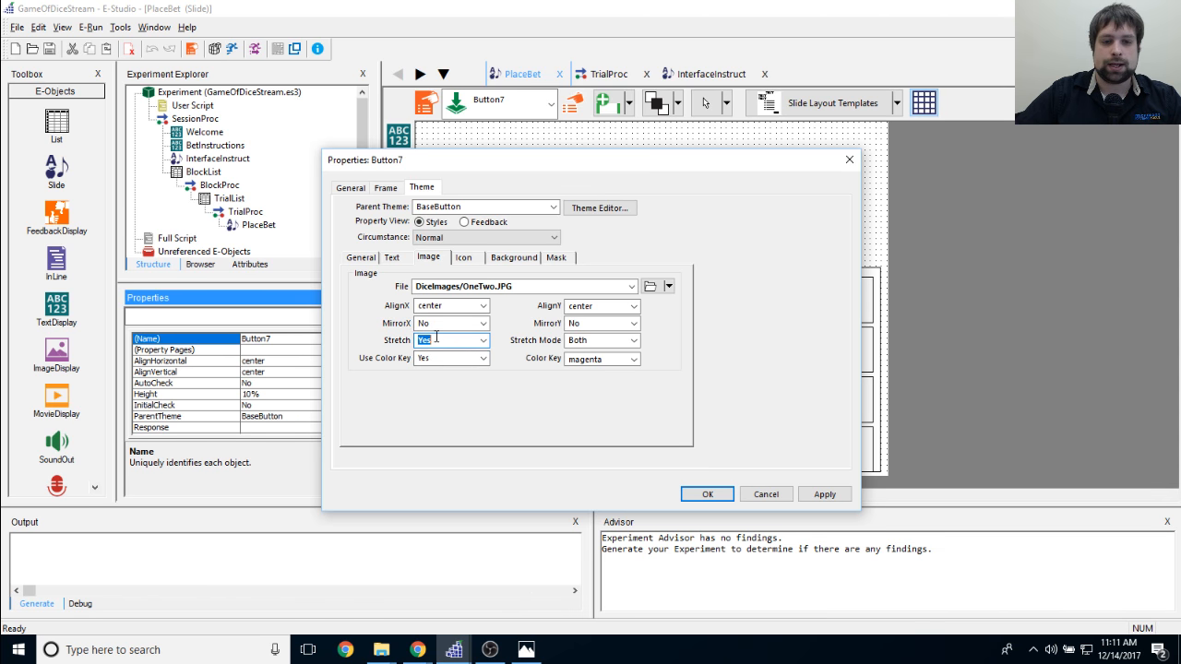
{"action": "left_click", "coordinate": [484, 341]}
{"action": "left_click", "coordinate": [473, 356]}
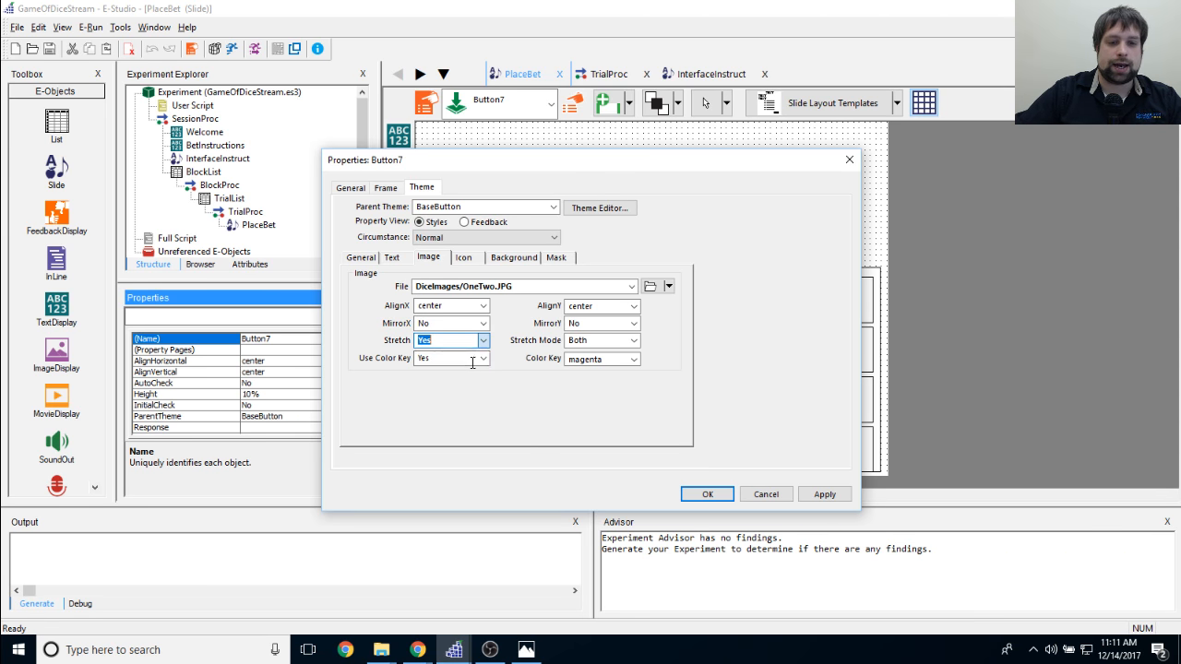
{"action": "left_click", "coordinate": [460, 337]}
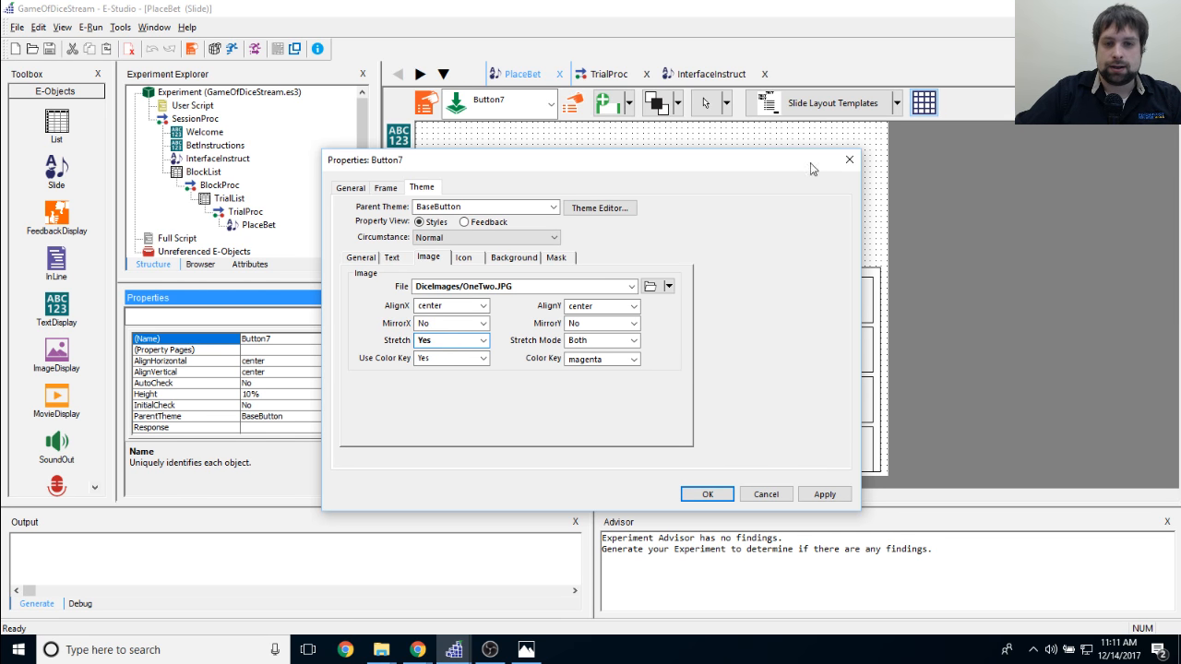
{"action": "left_click", "coordinate": [459, 205]}
{"action": "left_click", "coordinate": [499, 204]}
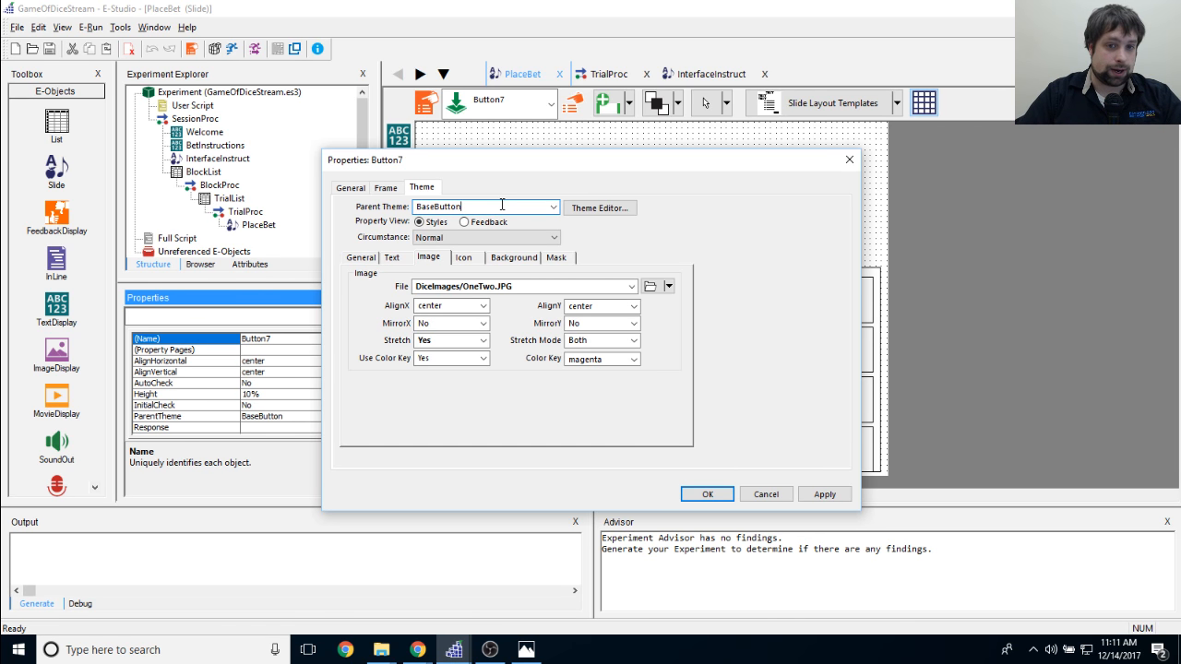
{"action": "left_click", "coordinate": [825, 494]}
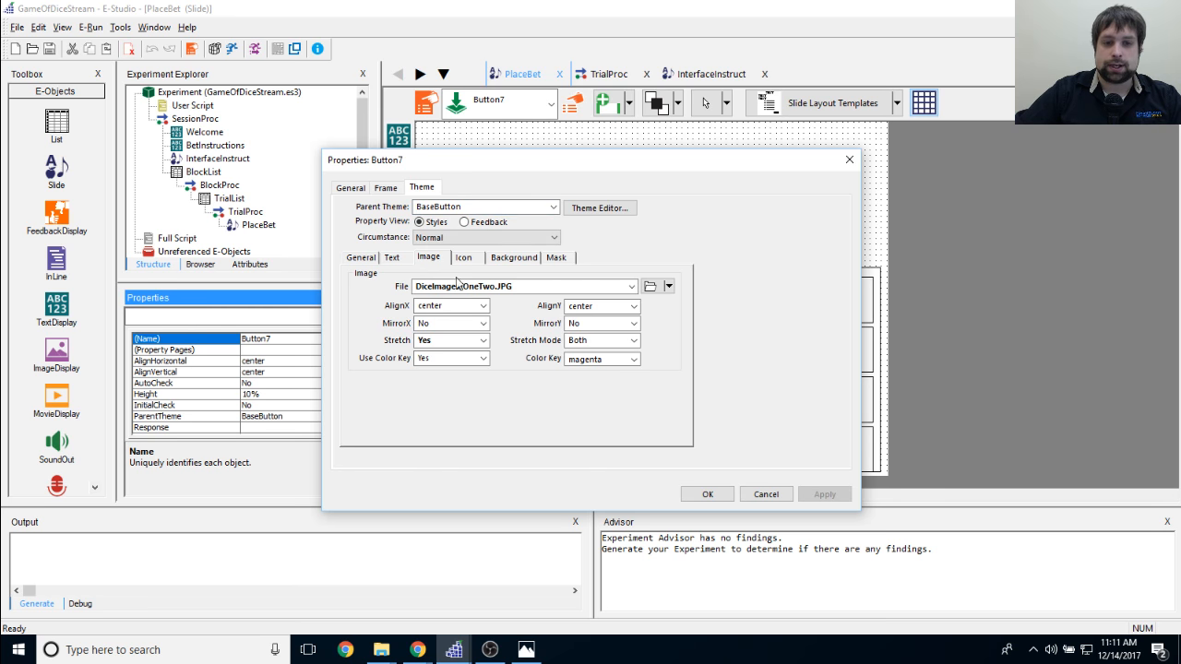
{"action": "left_click", "coordinate": [707, 493]}
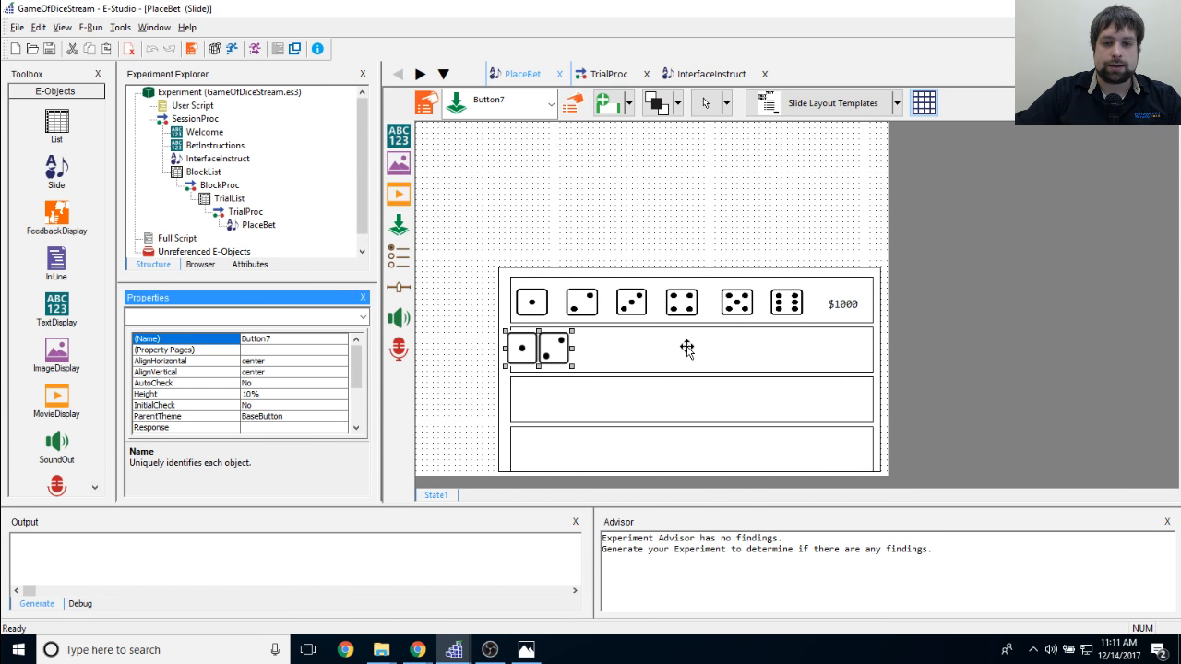
{"action": "left_click_drag", "start_coordinate": [539, 348], "coordinate": [547, 348]}
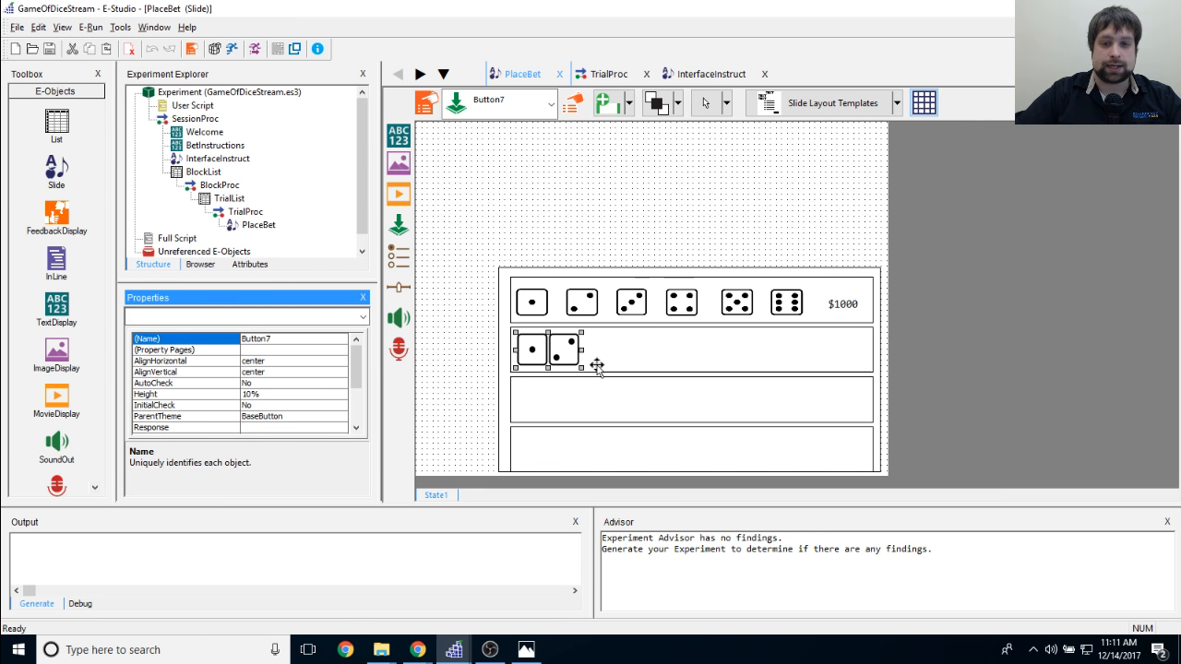
Step: Reduce the OneTwo button's height to 8% and check the frame size of the first-row one-dot button for comparison
{"action": "left_click_drag", "start_coordinate": [584, 329], "coordinate": [584, 336]}
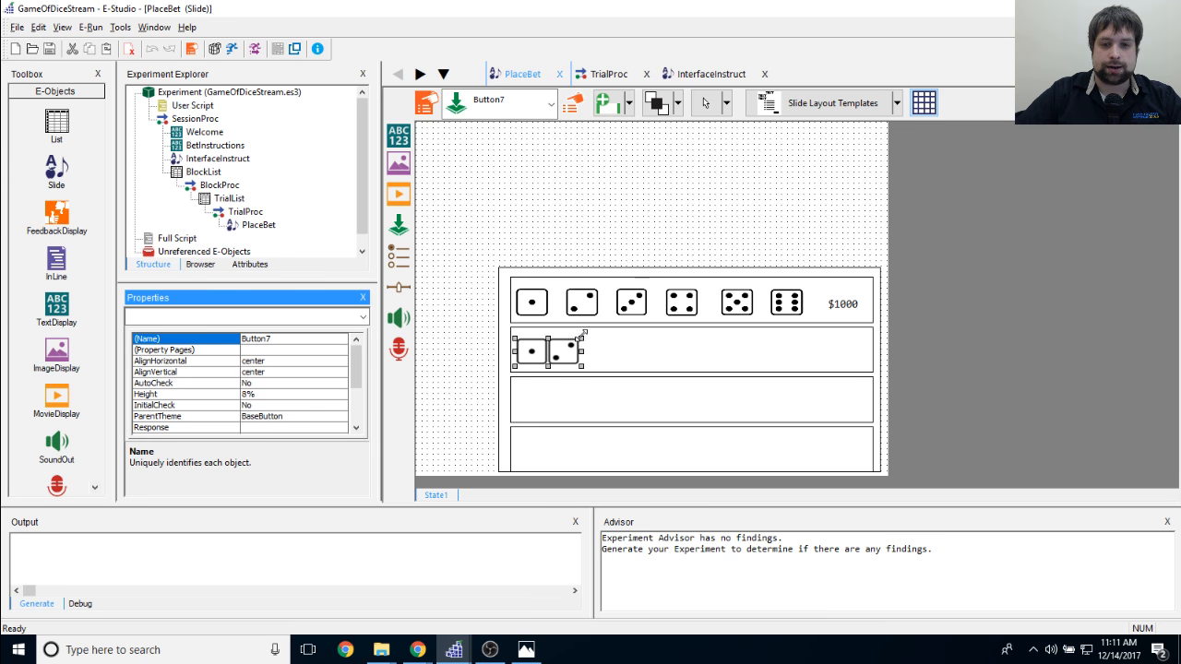
{"action": "left_click", "coordinate": [534, 304]}
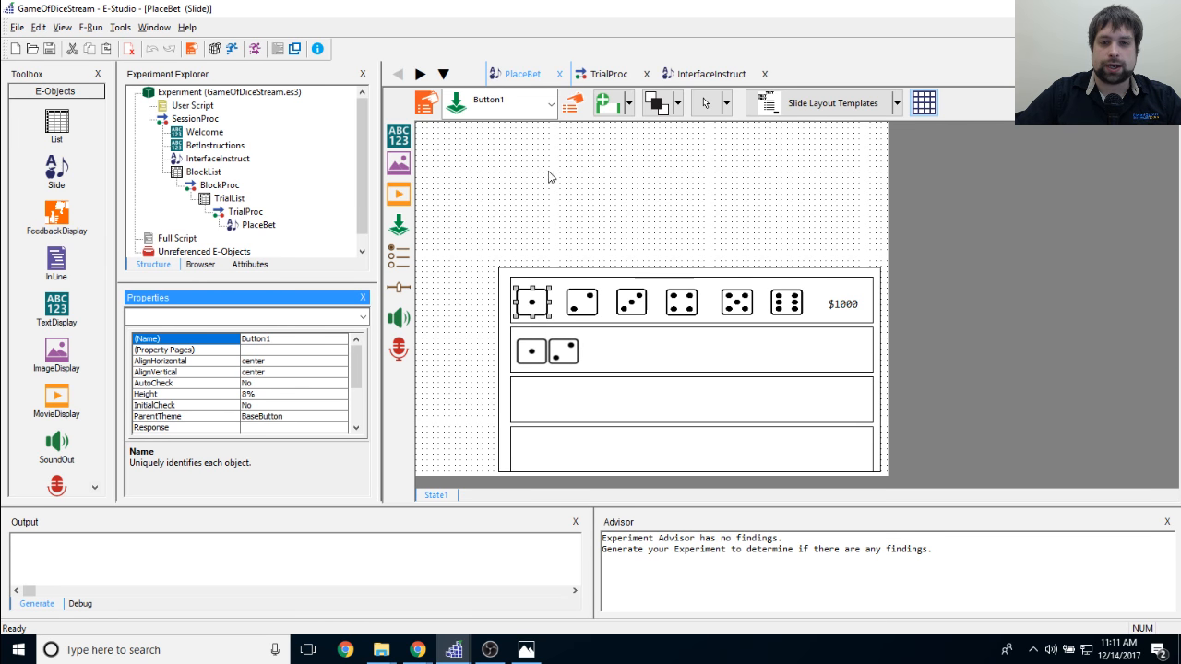
{"action": "left_click", "coordinate": [573, 103]}
{"action": "left_click", "coordinate": [388, 187]}
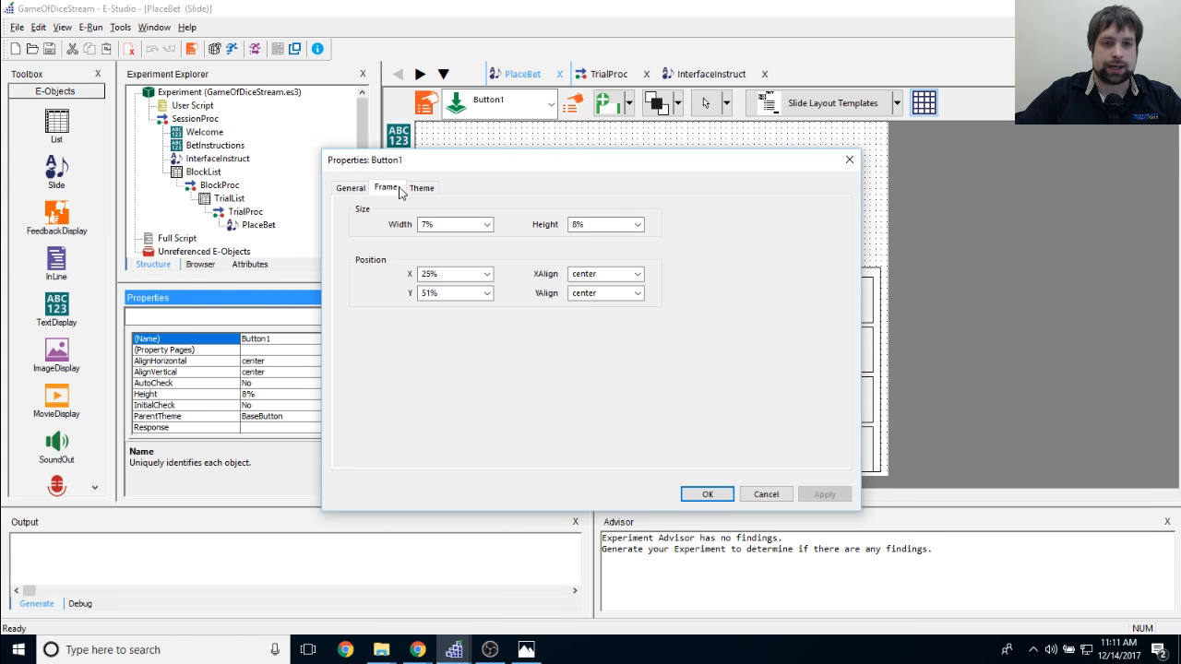
{"action": "left_click", "coordinate": [850, 159]}
Step: Examine the frame width, height and position of the second-row OneTwo button
{"action": "left_click", "coordinate": [534, 340]}
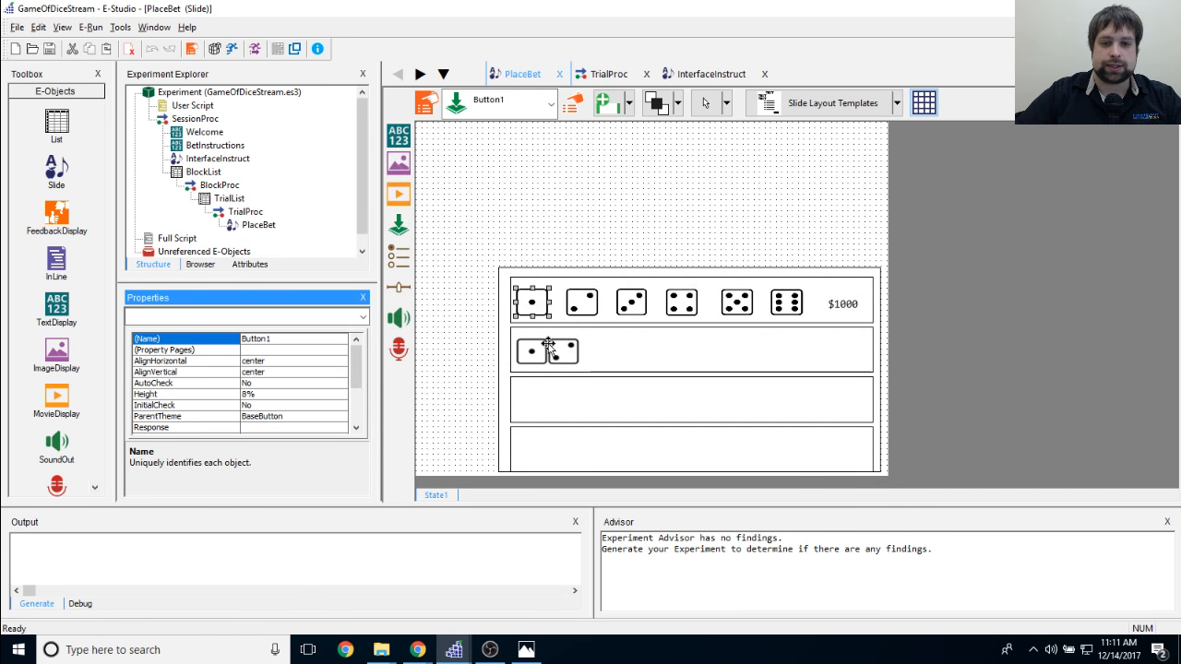
{"action": "left_click", "coordinate": [573, 102]}
{"action": "left_click", "coordinate": [385, 187]}
{"action": "left_click", "coordinate": [415, 188]}
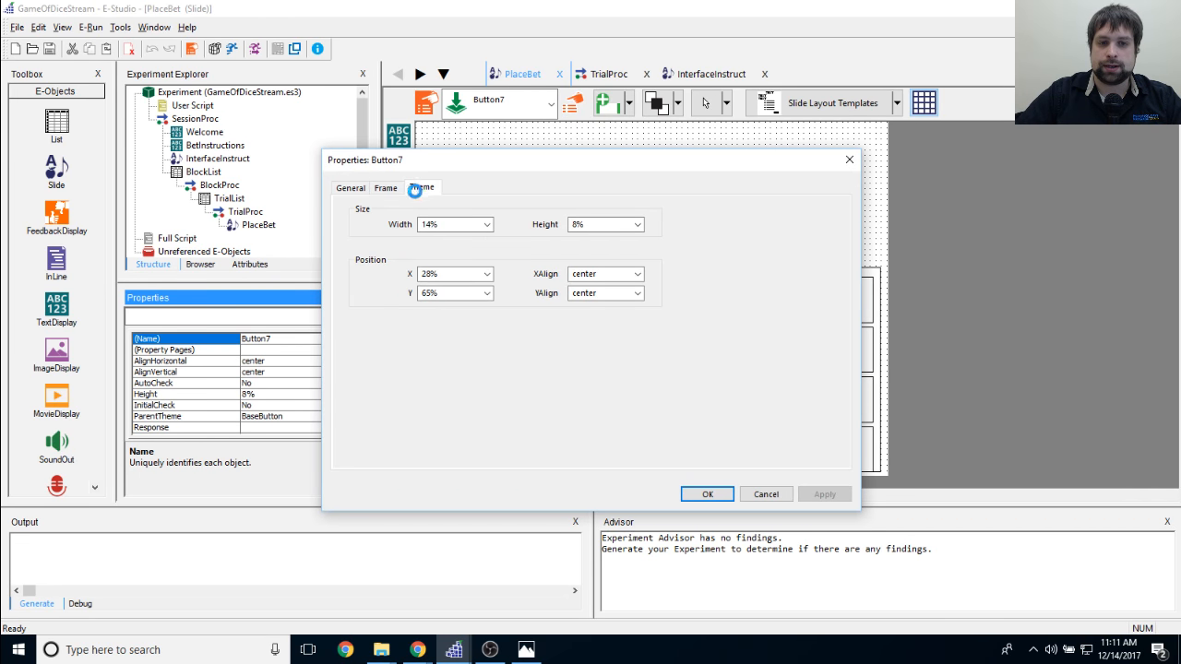
{"action": "left_click", "coordinate": [395, 189]}
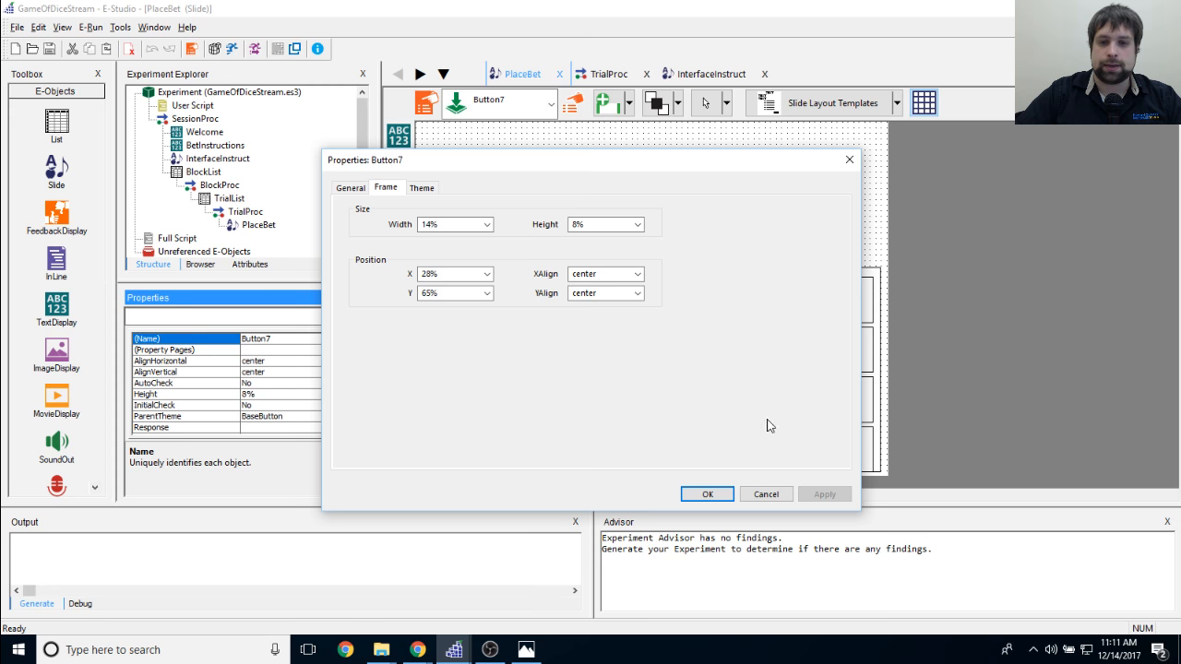
{"action": "left_click", "coordinate": [708, 494]}
{"action": "left_click", "coordinate": [616, 368]}
{"action": "left_click", "coordinate": [577, 363]}
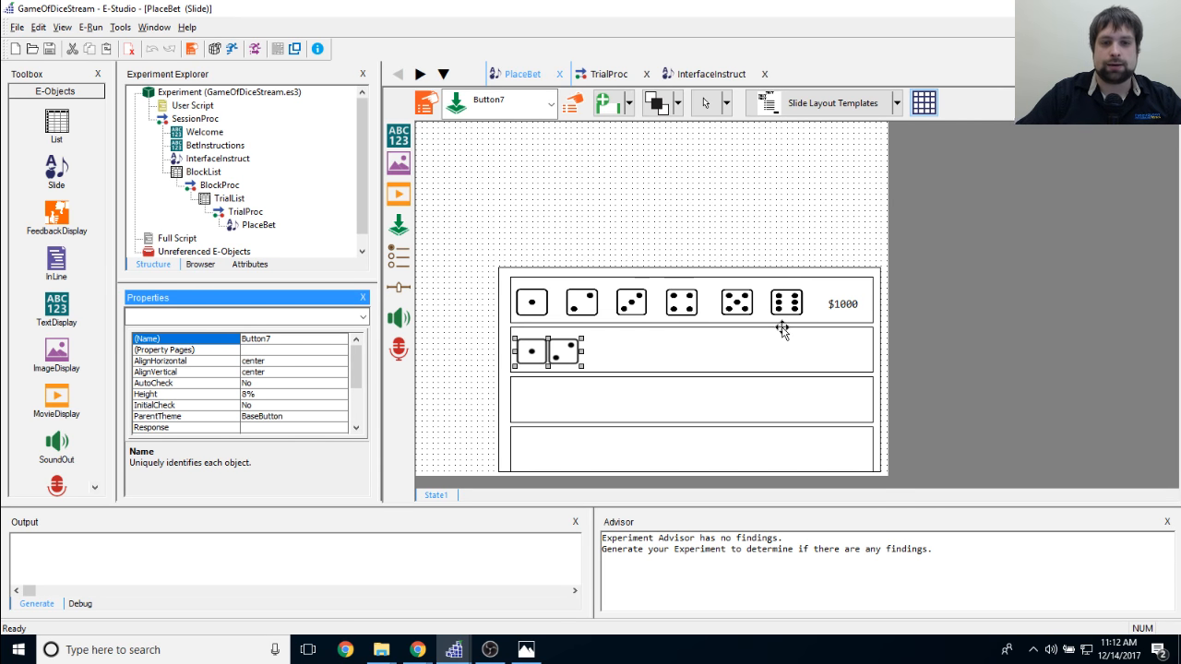
Step: Set the Response of the first-row one-dot die button to One and accept its properties
{"action": "left_click", "coordinate": [532, 308]}
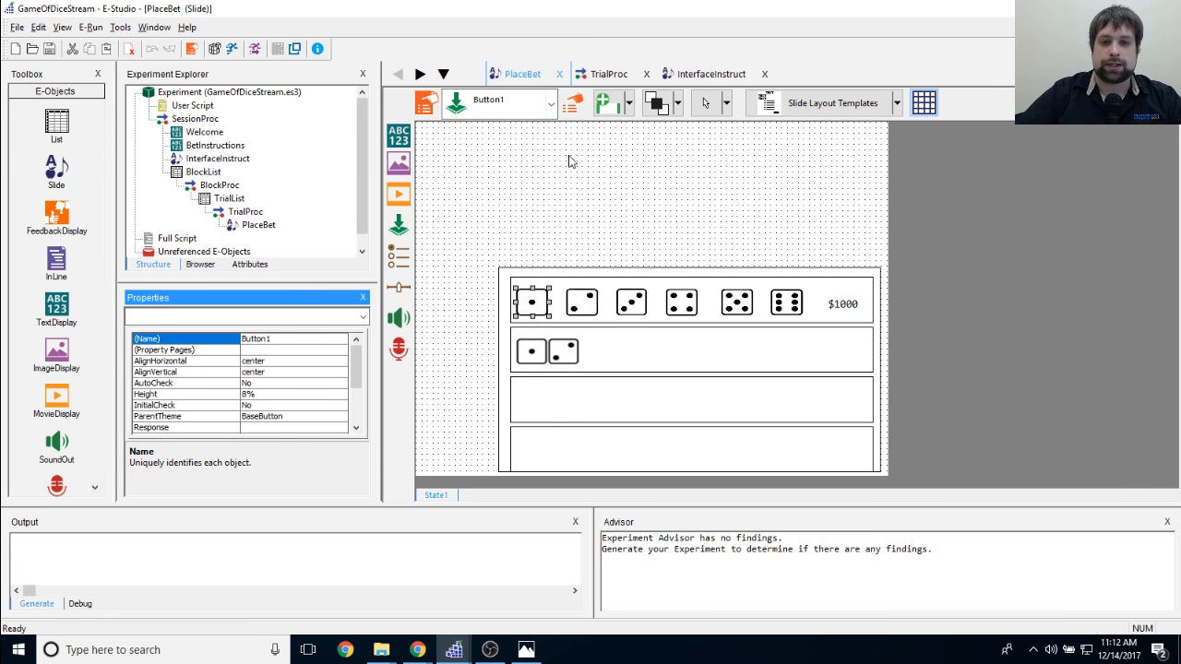
{"action": "left_click", "coordinate": [572, 102]}
{"action": "left_click_drag", "start_coordinate": [467, 166], "coordinate": [663, 148]}
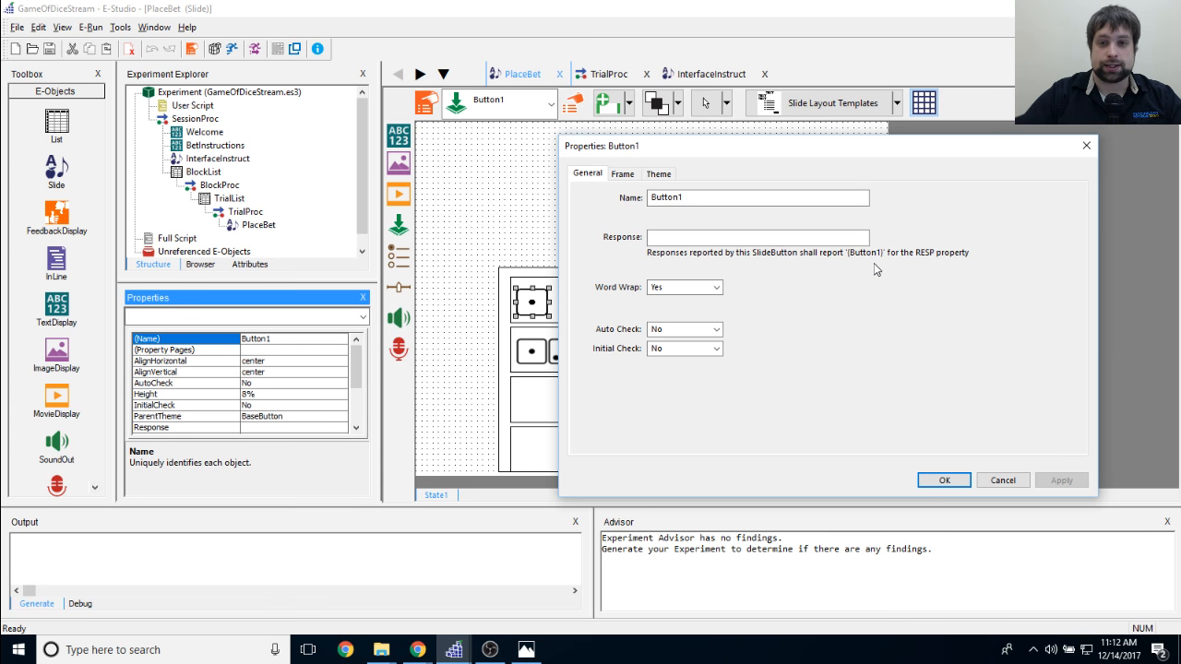
{"action": "left_click", "coordinate": [701, 240]}
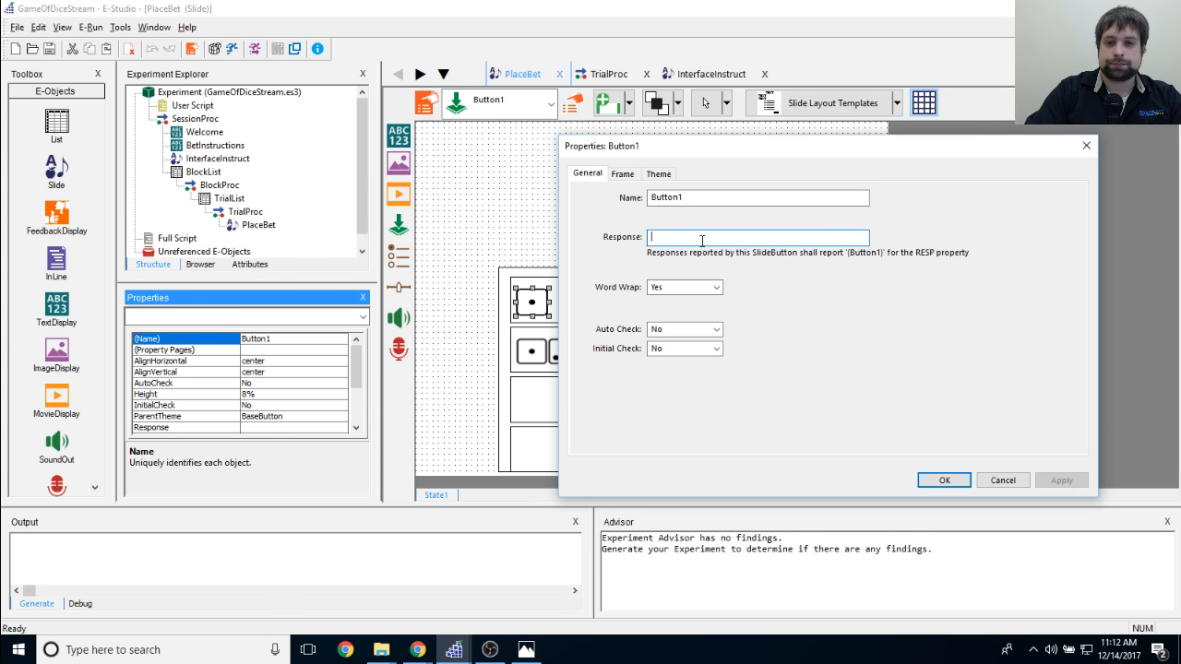
{"action": "type", "text": "One"}
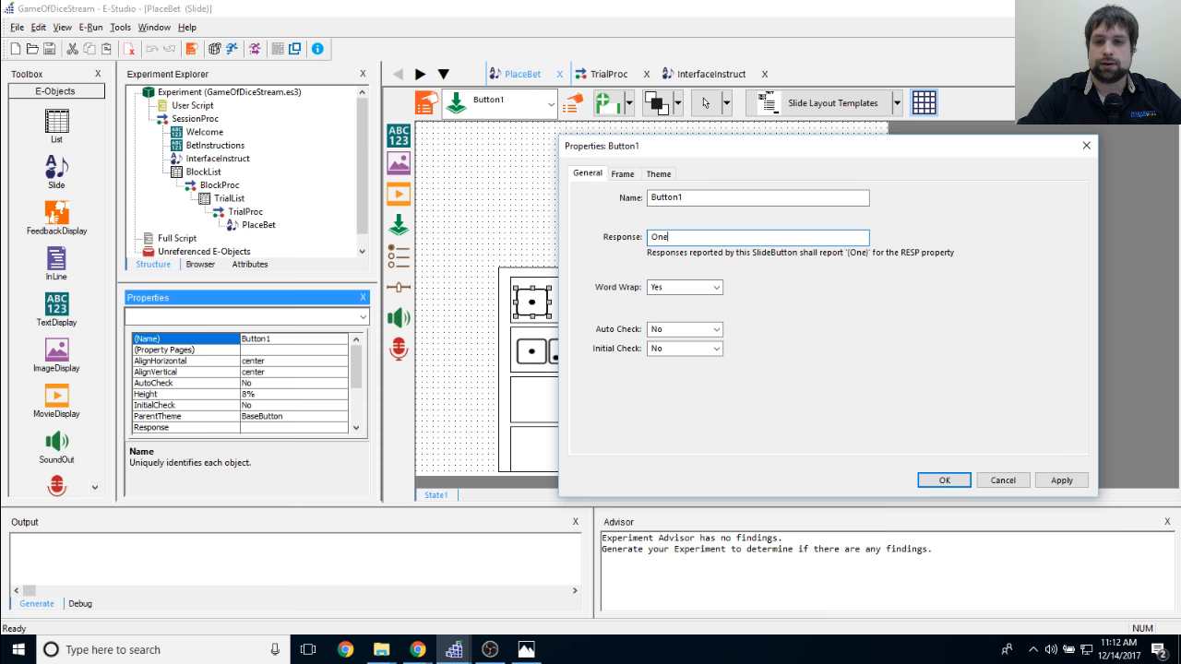
{"action": "left_click", "coordinate": [1061, 480]}
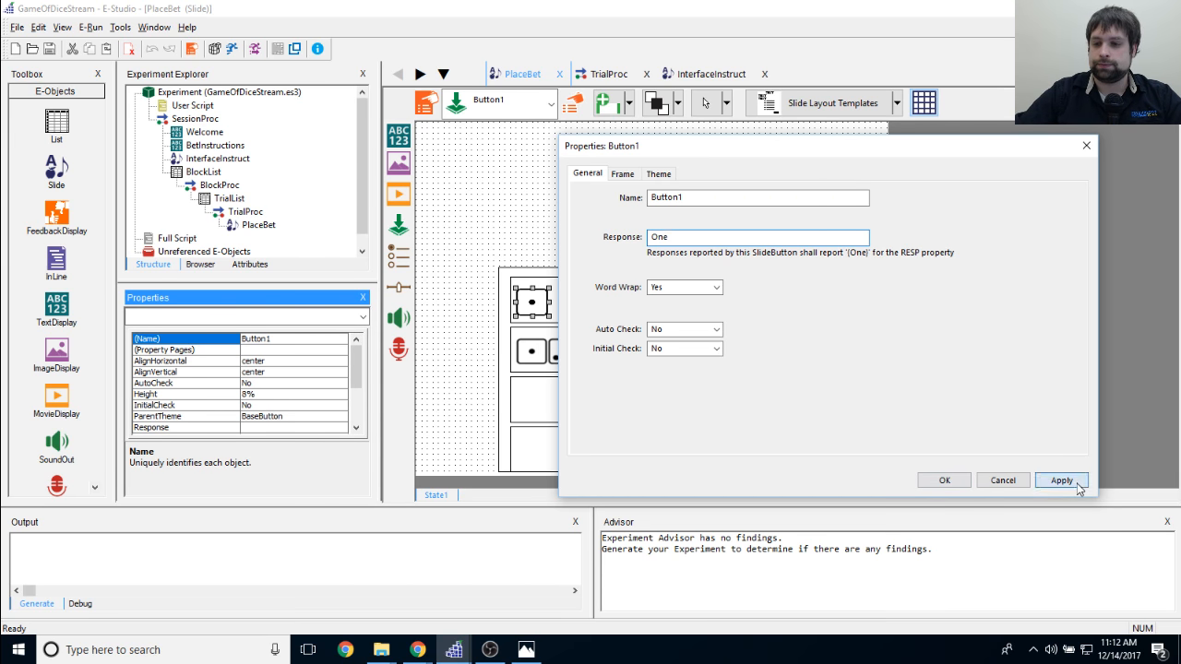
{"action": "left_click", "coordinate": [941, 480]}
Step: Set the Response of the first-row two-dot die button to Two and accept its properties
{"action": "left_click", "coordinate": [574, 101]}
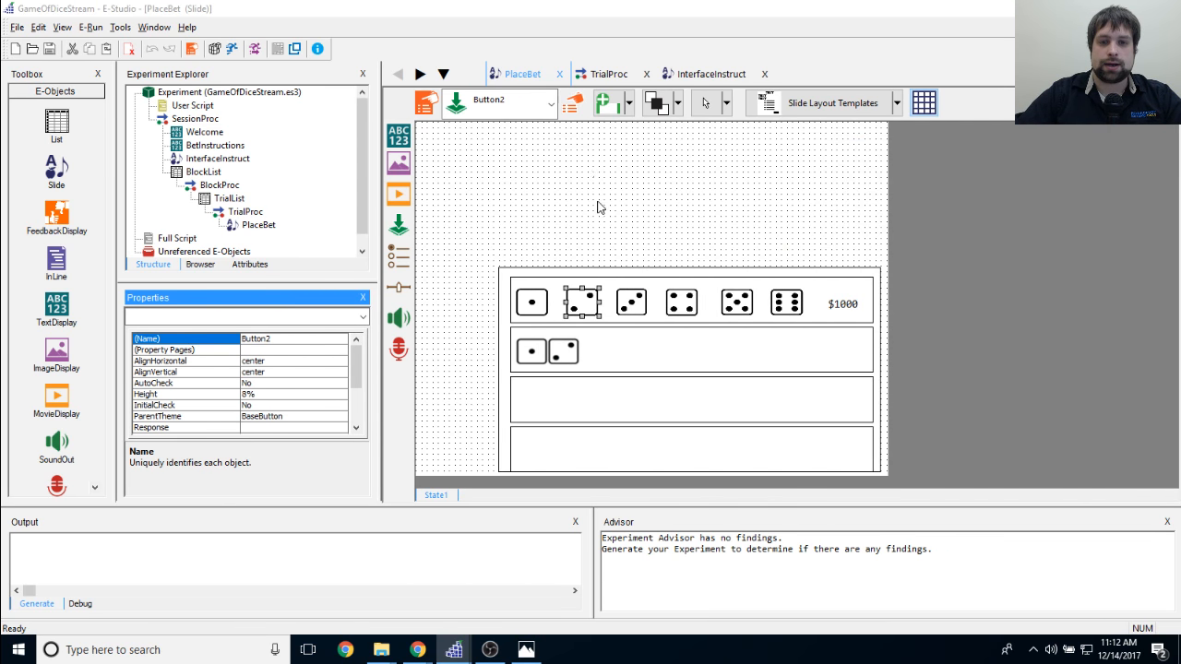
{"action": "left_click", "coordinate": [453, 251]}
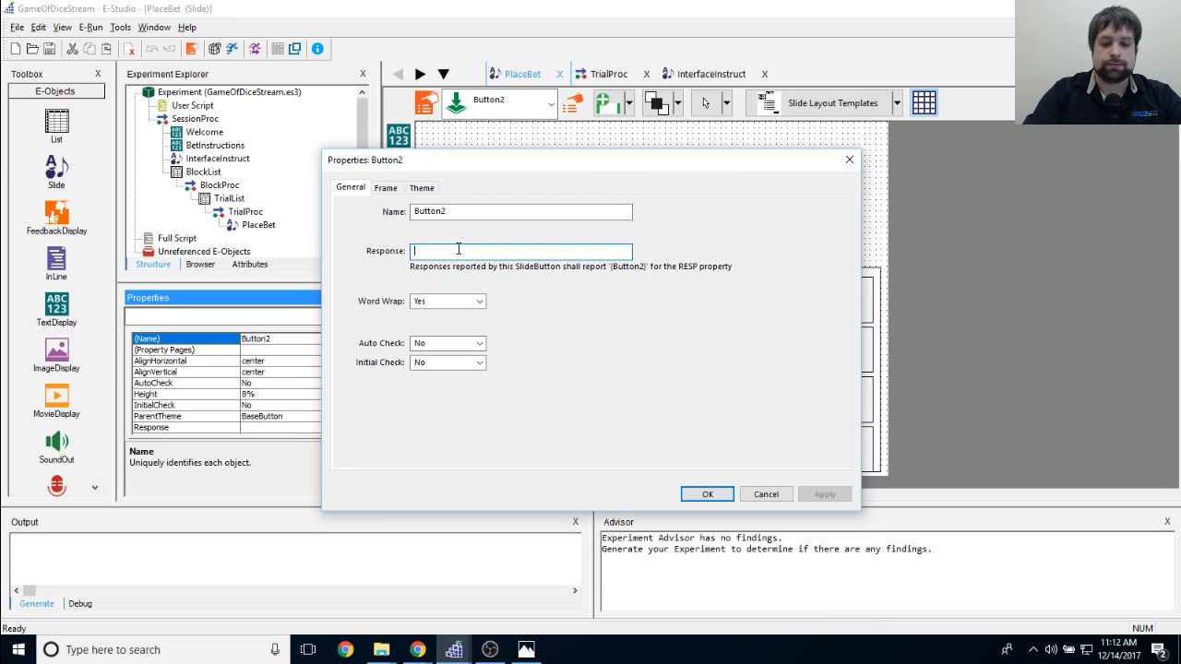
{"action": "type", "text": "Two"}
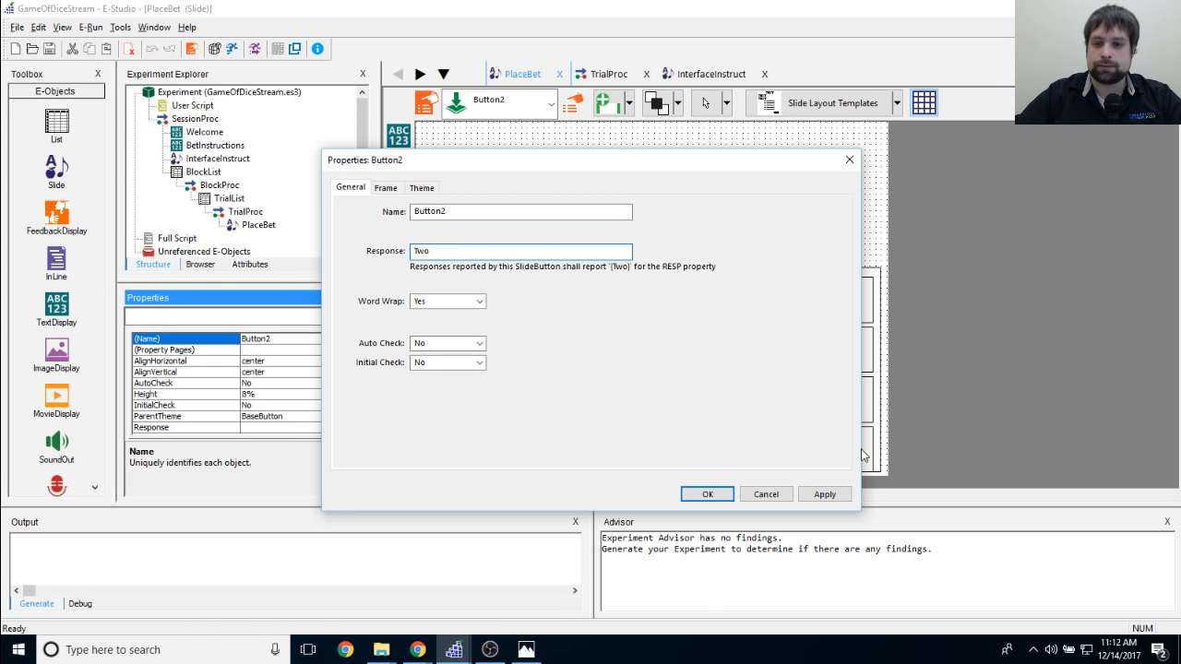
{"action": "left_click", "coordinate": [824, 494]}
{"action": "left_click", "coordinate": [715, 494]}
Step: Set the Response of the first-row three-dot die button to Three and accept its properties
{"action": "left_click", "coordinate": [633, 300]}
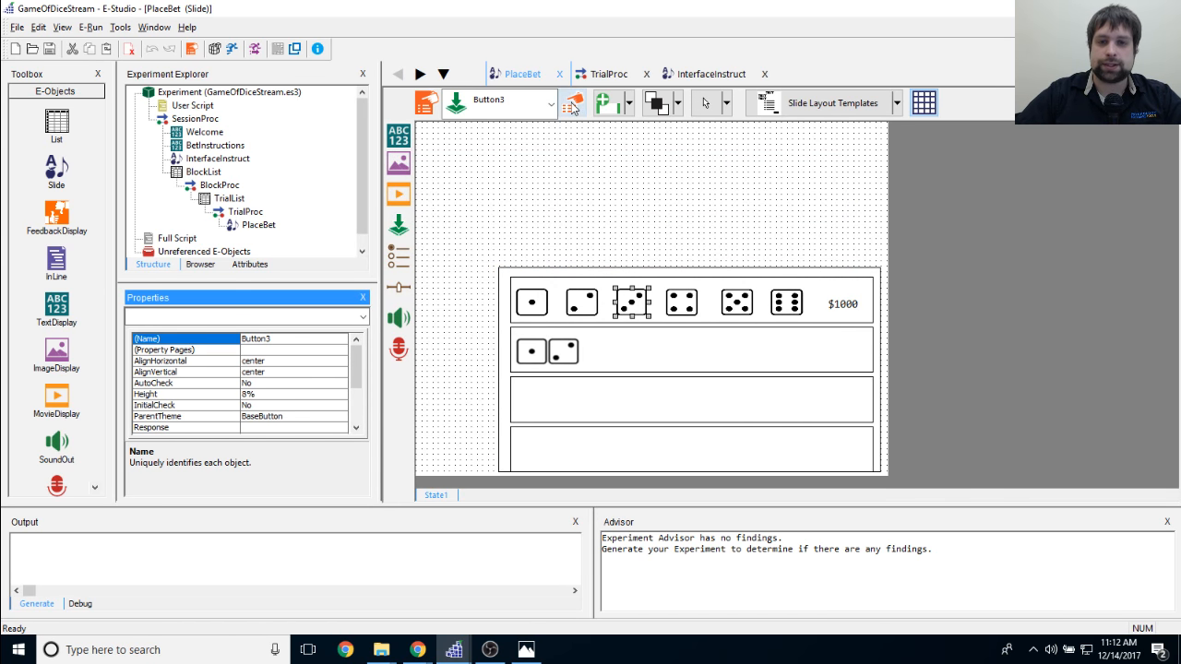
{"action": "left_click", "coordinate": [573, 102]}
{"action": "left_click", "coordinate": [444, 251]}
{"action": "type", "text": "Three"}
{"action": "left_click", "coordinate": [825, 494]}
{"action": "left_click", "coordinate": [707, 494]}
Step: Set the Response of the first-row four-dot die button to Four and accept its properties
{"action": "left_click", "coordinate": [682, 303]}
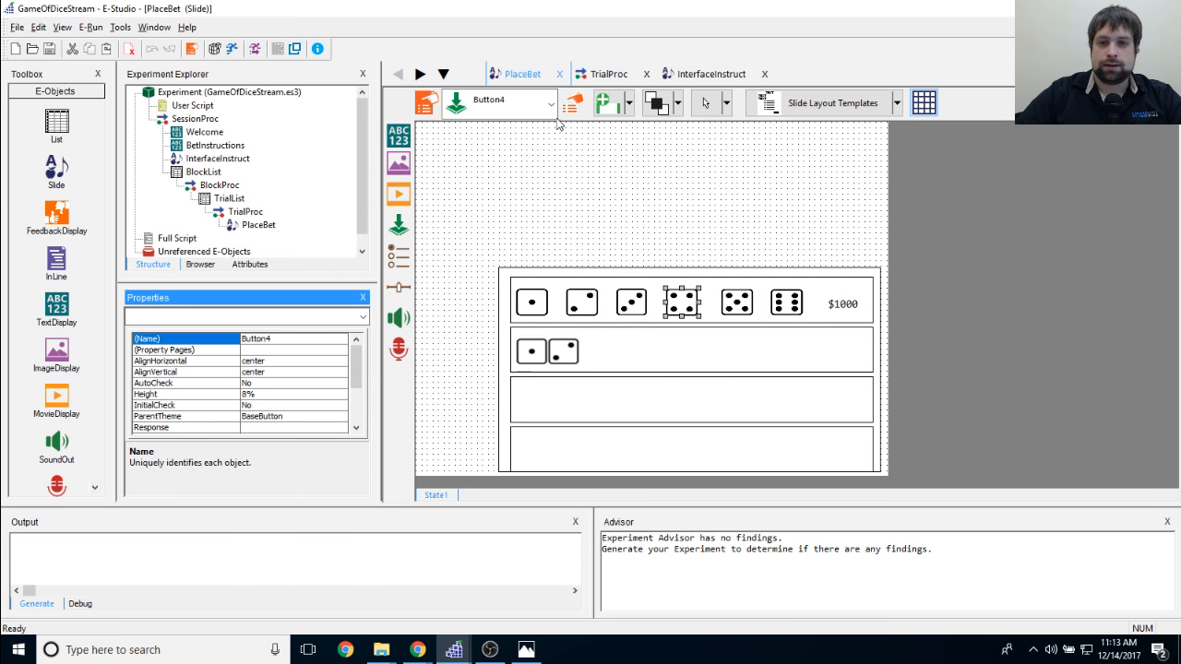
{"action": "left_click", "coordinate": [574, 102]}
{"action": "left_click", "coordinate": [441, 252]}
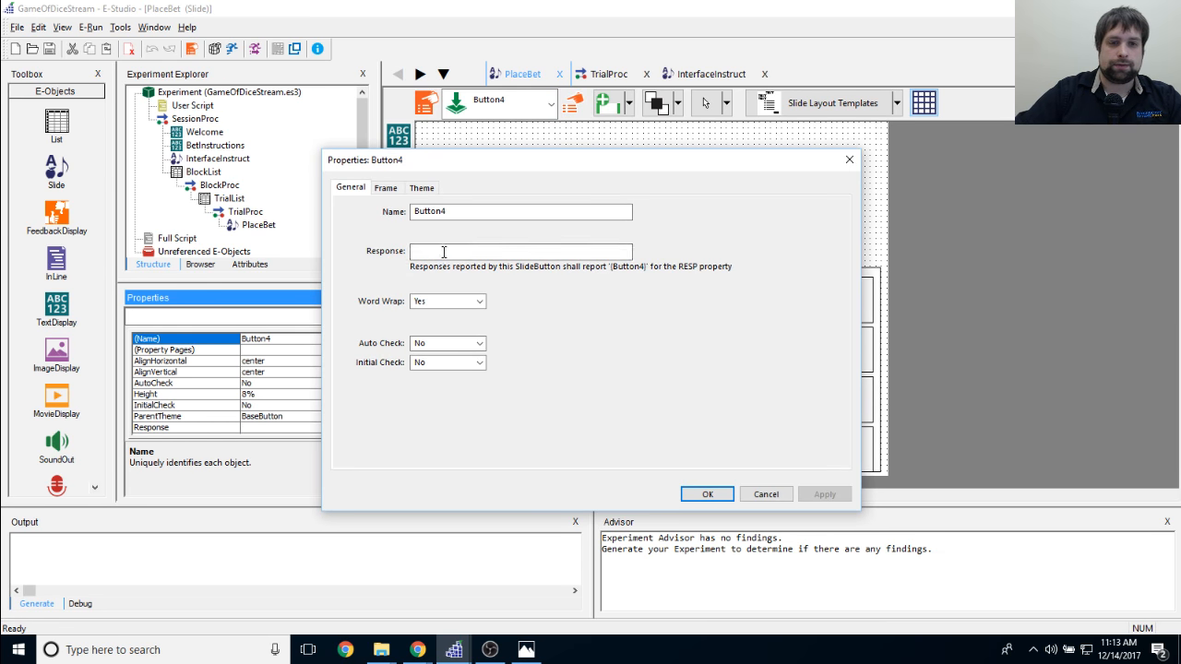
{"action": "type", "text": "Four"}
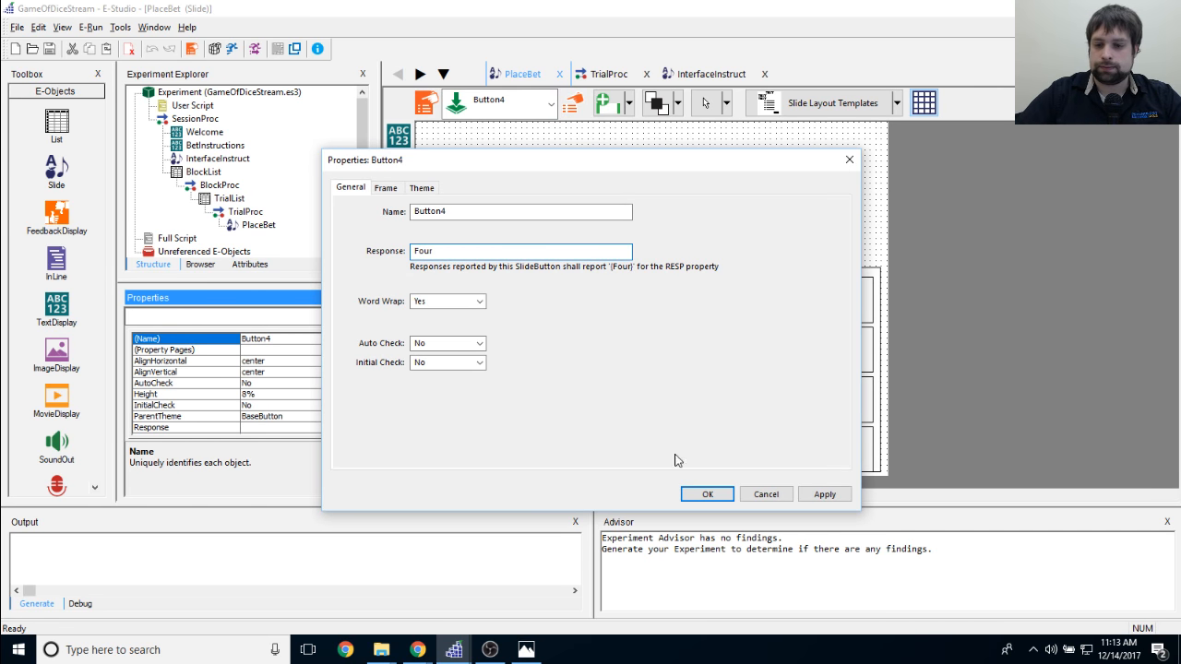
{"action": "left_click", "coordinate": [825, 494]}
{"action": "left_click", "coordinate": [707, 493]}
Step: Set the Response of the first-row five-dot die button to Five and accept its properties
{"action": "left_click", "coordinate": [736, 302]}
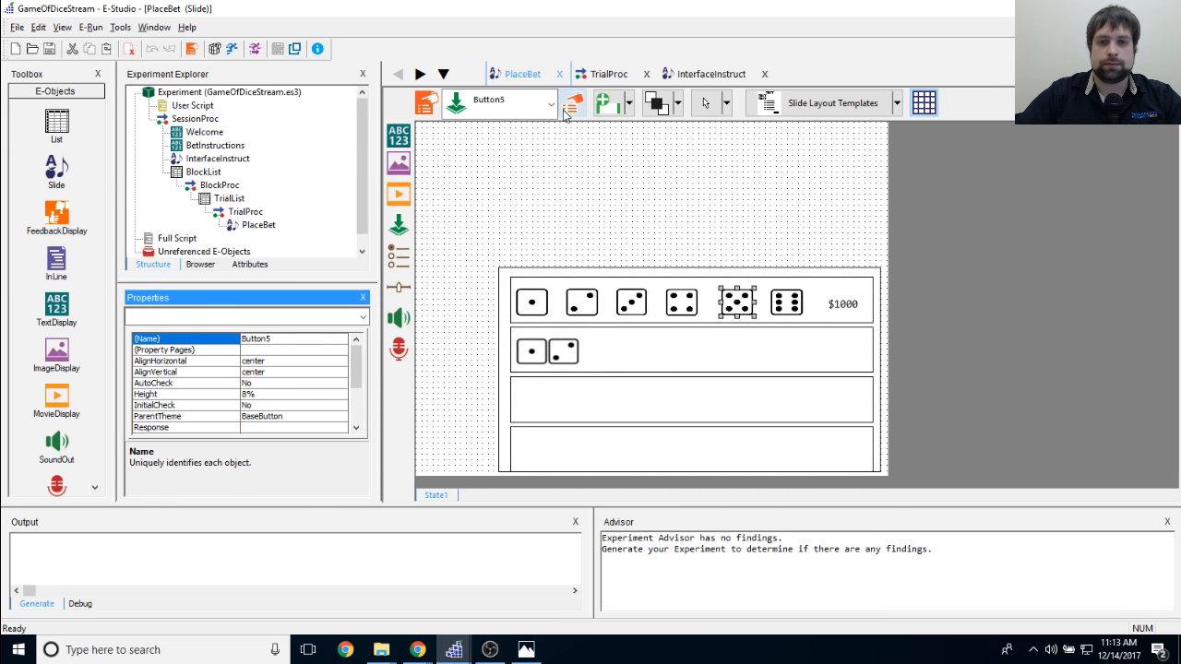
{"action": "left_click", "coordinate": [572, 104]}
{"action": "left_click", "coordinate": [438, 250]}
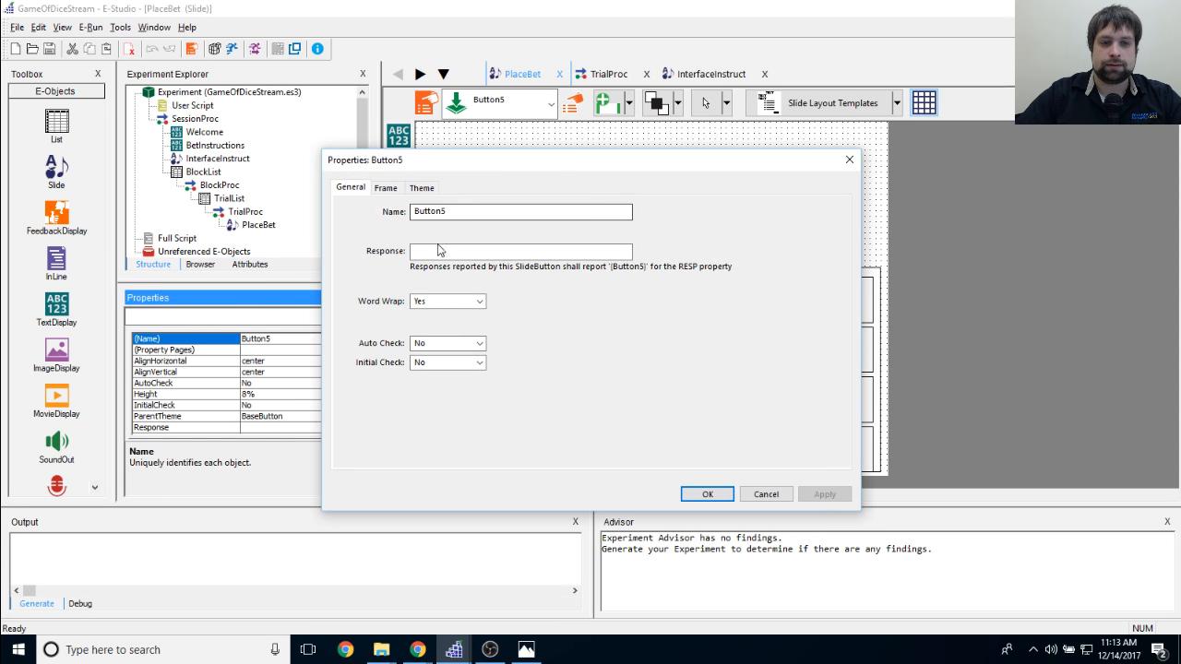
{"action": "type", "text": "Five"}
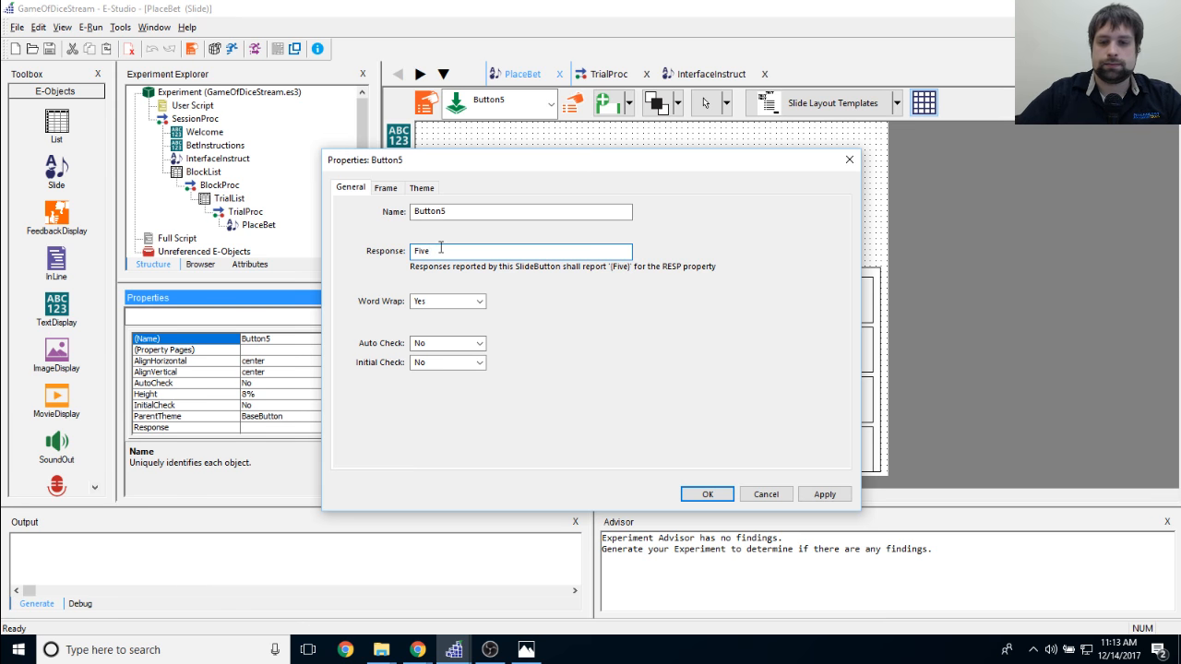
{"action": "left_click", "coordinate": [835, 499]}
{"action": "left_click", "coordinate": [718, 494]}
Step: Set the Response of the first-row six-dot die button to Six and accept its properties
{"action": "left_click", "coordinate": [792, 306]}
{"action": "left_click", "coordinate": [572, 103]}
{"action": "left_click", "coordinate": [450, 250]}
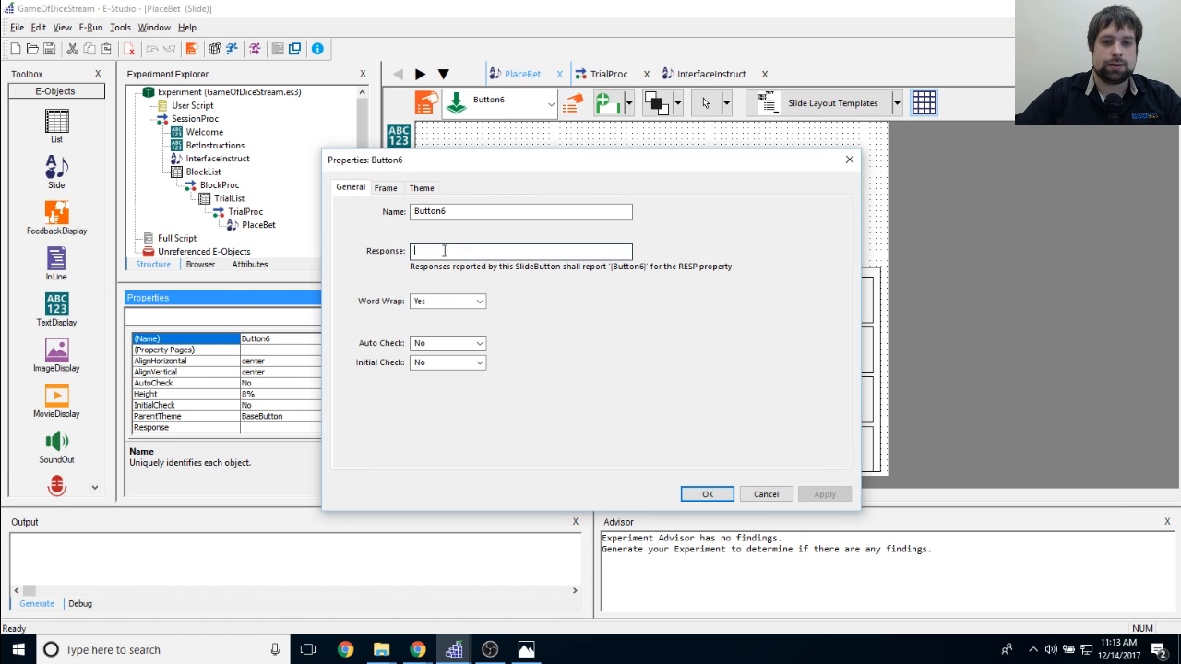
{"action": "type", "text": "Six"}
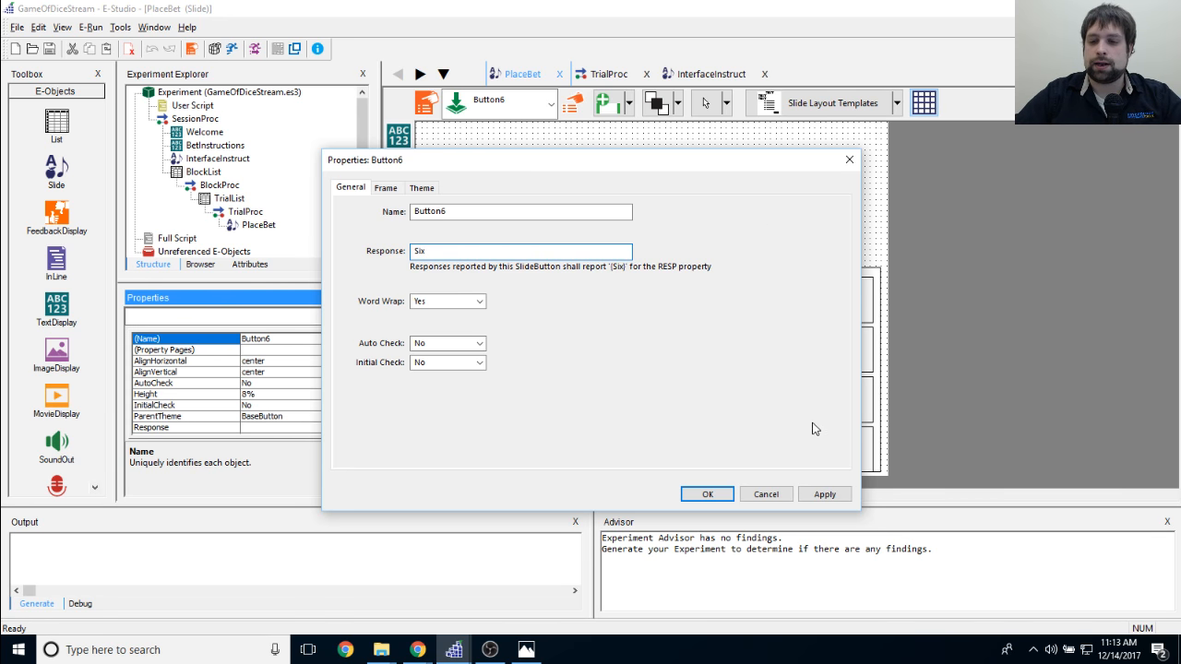
{"action": "left_click", "coordinate": [825, 495]}
{"action": "left_click", "coordinate": [708, 495]}
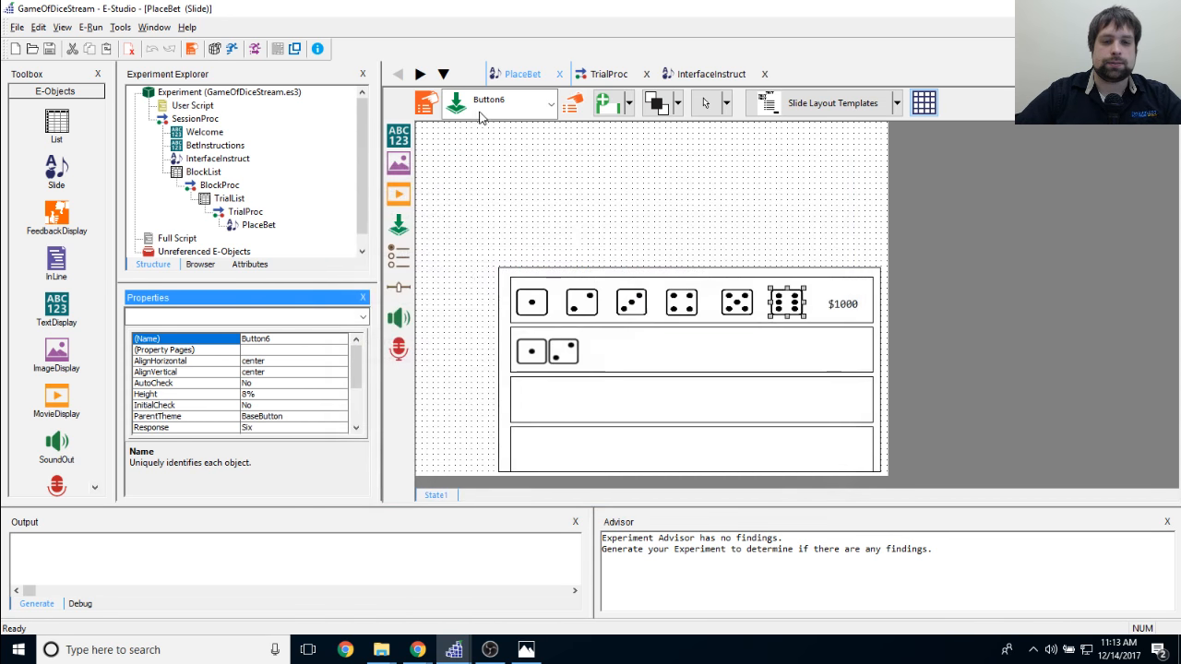
Step: Set the Response of the second-row one-and-two dice button to OneTwo and accept its properties
{"action": "left_click", "coordinate": [564, 357]}
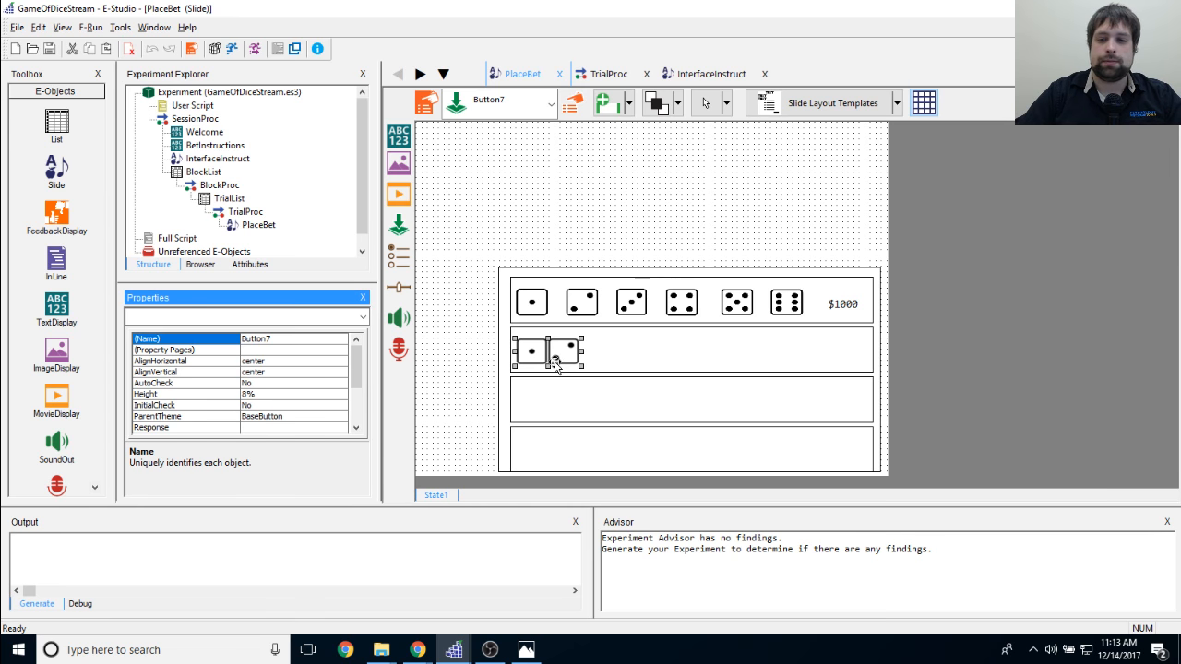
{"action": "double_click", "coordinate": [555, 362]}
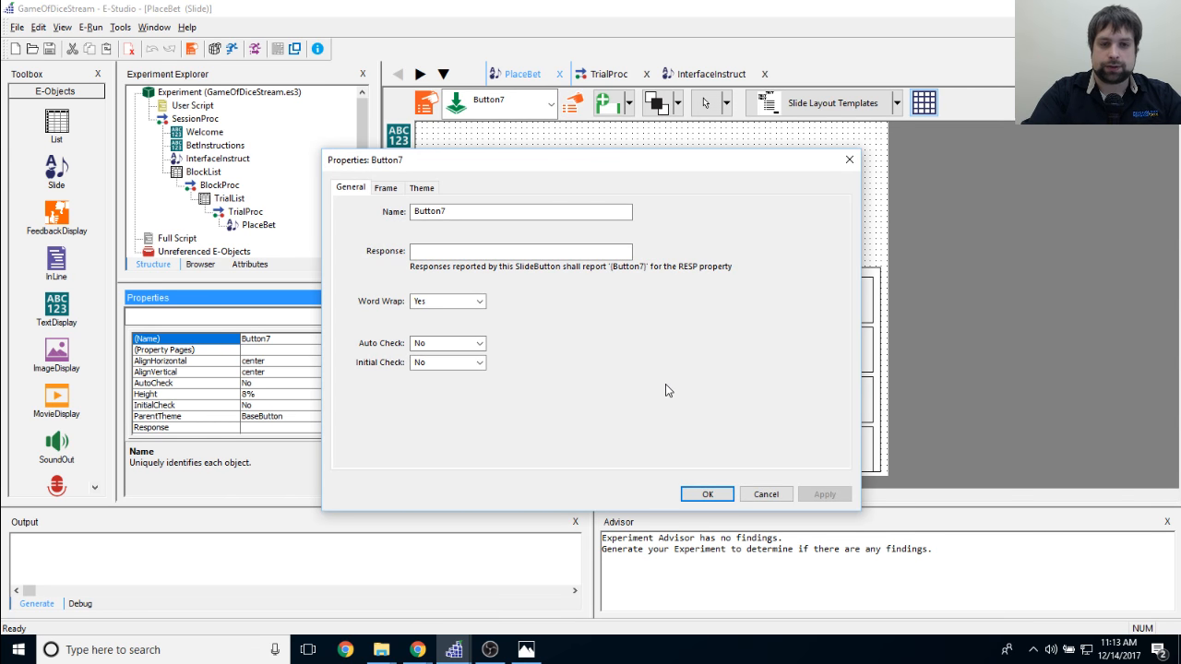
{"action": "left_click_drag", "start_coordinate": [502, 162], "coordinate": [801, 300]}
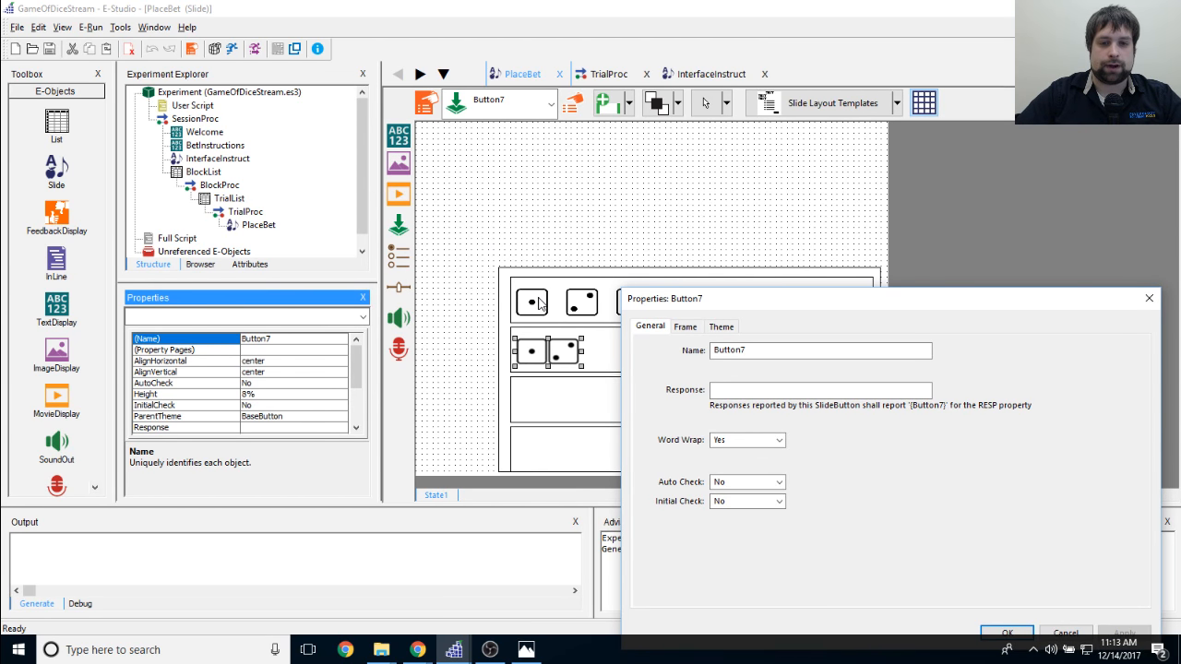
{"action": "left_click_drag", "start_coordinate": [817, 307], "coordinate": [812, 222]}
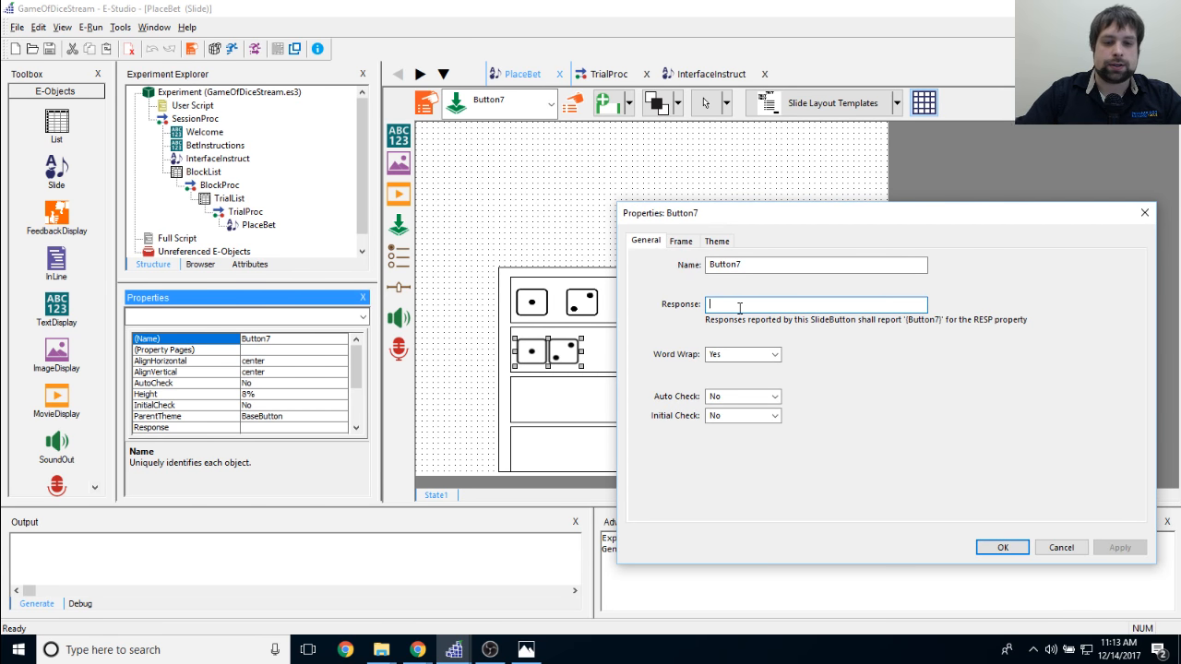
{"action": "left_click", "coordinate": [739, 308]}
{"action": "type", "text": "OneTwo"}
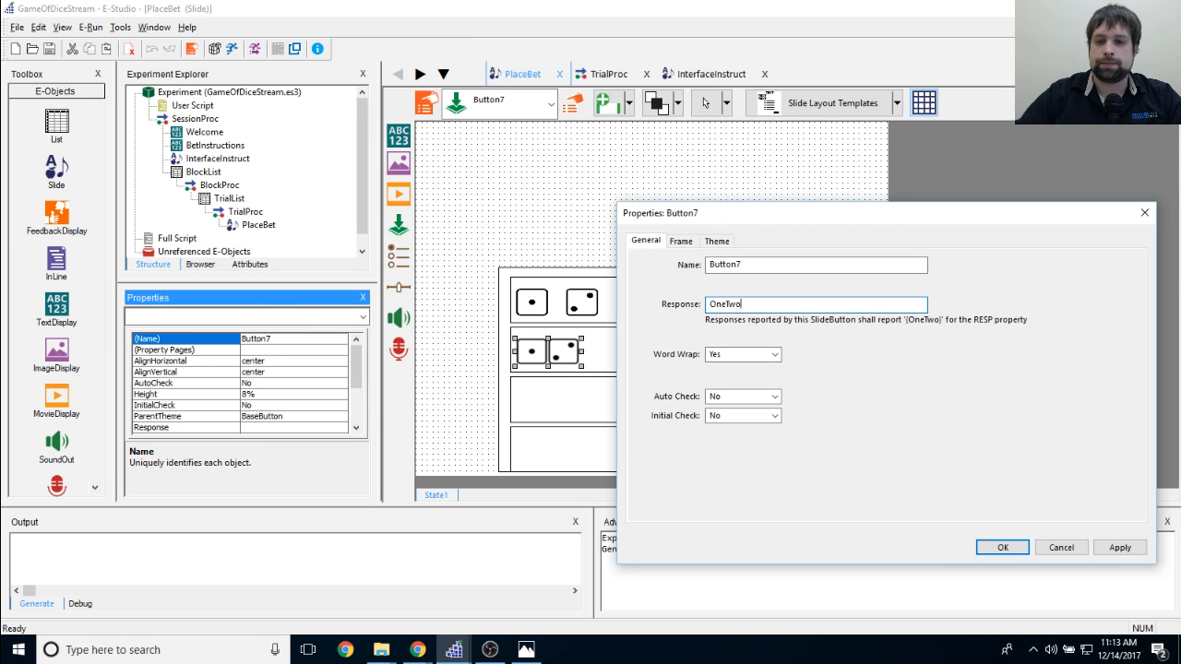
{"action": "left_click", "coordinate": [1120, 548]}
{"action": "left_click", "coordinate": [1004, 548]}
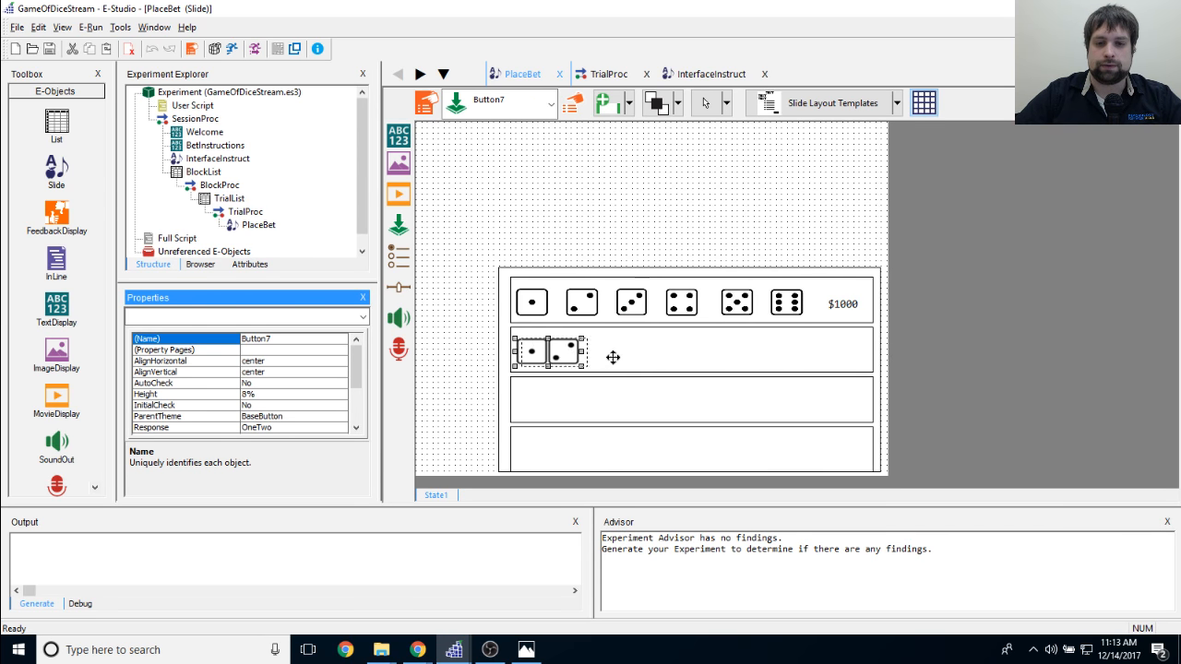
Step: Duplicate the second-row OneTwo button and place the copy to its right within the same row
{"action": "left_click", "coordinate": [570, 358]}
{"action": "key", "text": "ctrl+c"}
{"action": "key", "text": "ctrl+v"}
{"action": "left_click_drag", "start_coordinate": [561, 351], "coordinate": [634, 352]}
Step: Set the Response of the copied second-row button to ThreeFour and accept its properties
{"action": "double_click", "coordinate": [611, 365]}
{"action": "key", "text": "Tab"}
{"action": "key", "text": "Tab"}
{"action": "type", "text": "ThreeFour"}
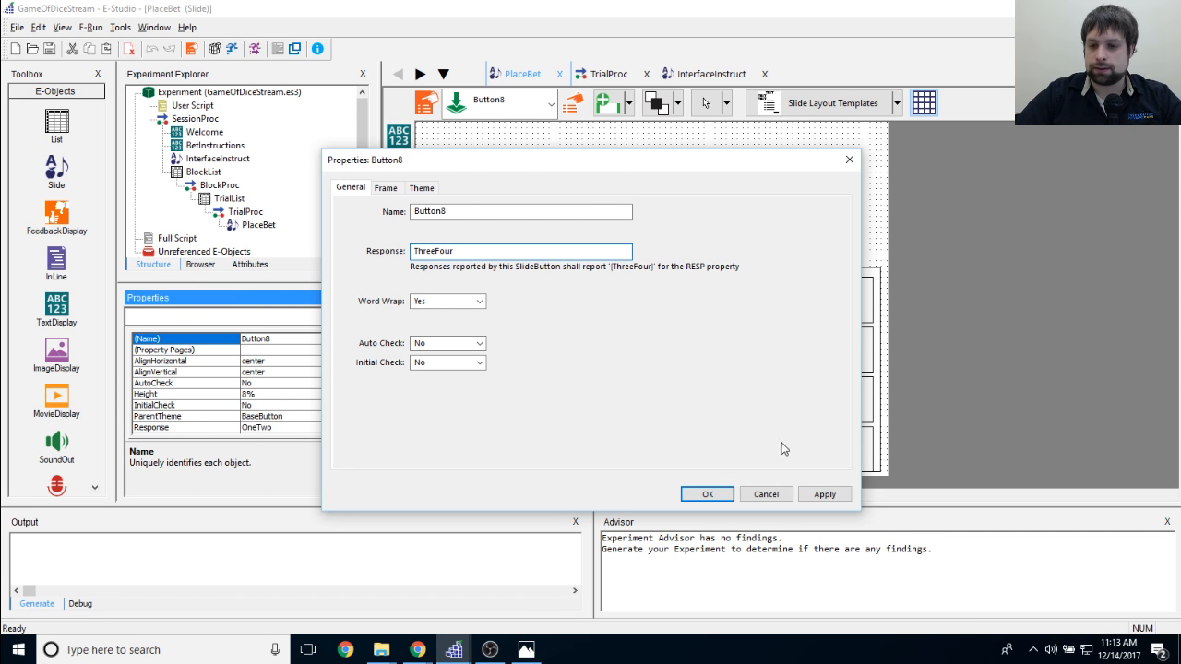
{"action": "left_click", "coordinate": [824, 494]}
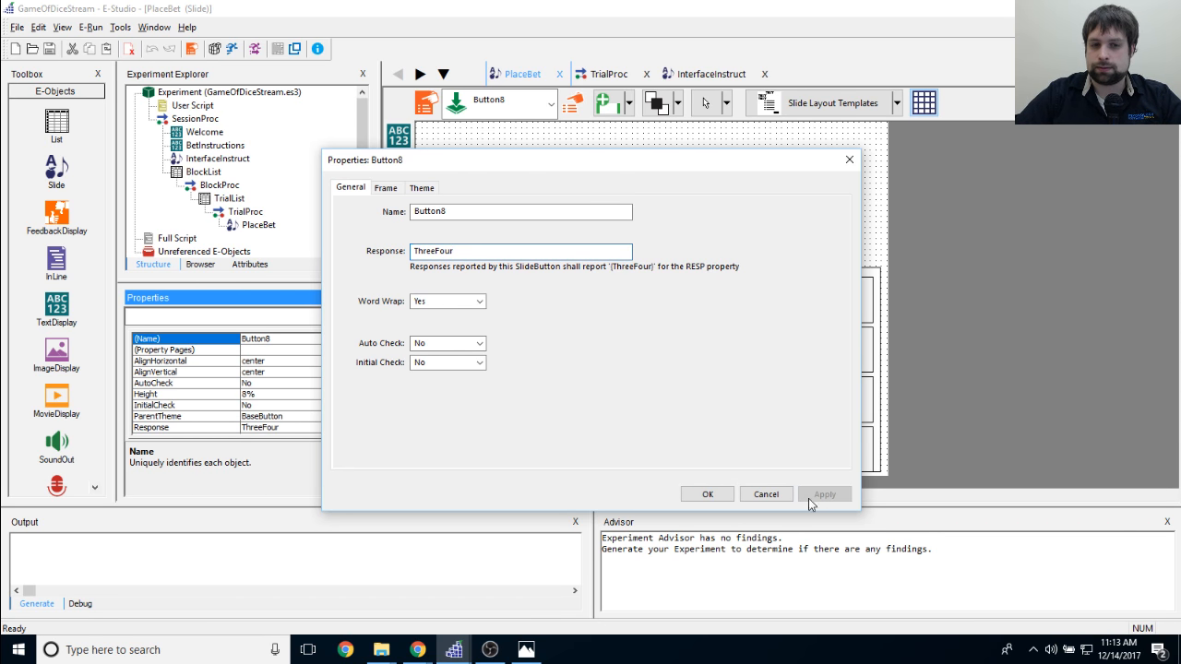
{"action": "left_click", "coordinate": [707, 494]}
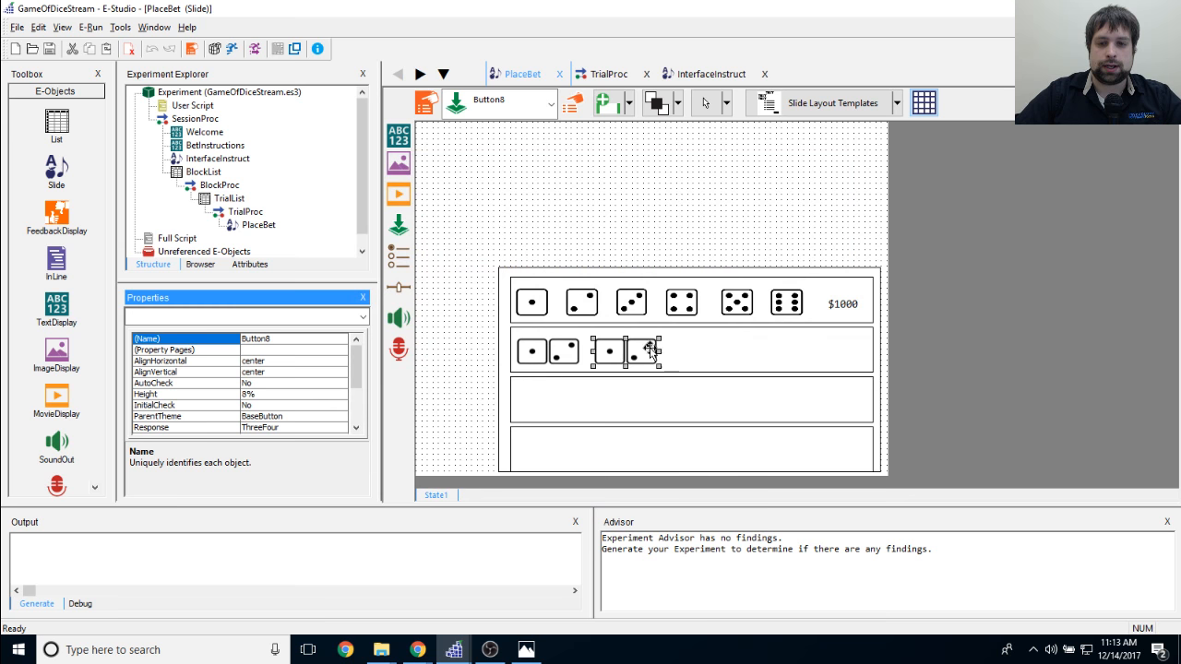
Step: Set the copied second-row button's image to ThreeFour.JPG and move the button to the middle of its row
{"action": "left_click", "coordinate": [572, 102]}
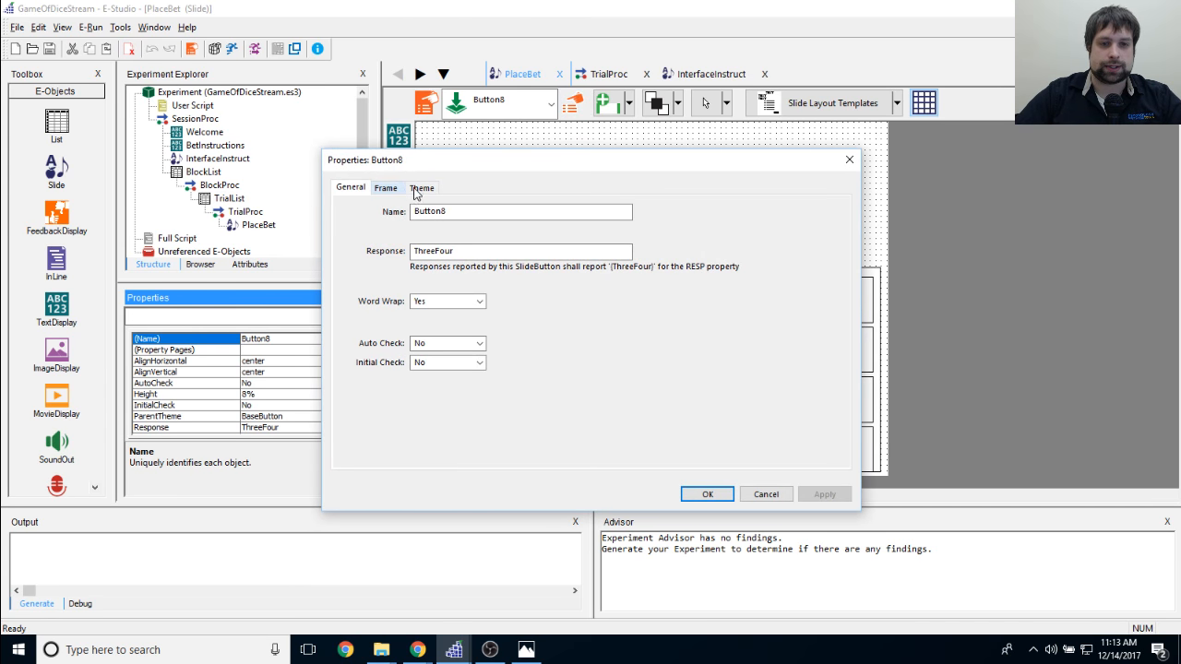
{"action": "left_click", "coordinate": [417, 188]}
{"action": "left_click", "coordinate": [431, 258]}
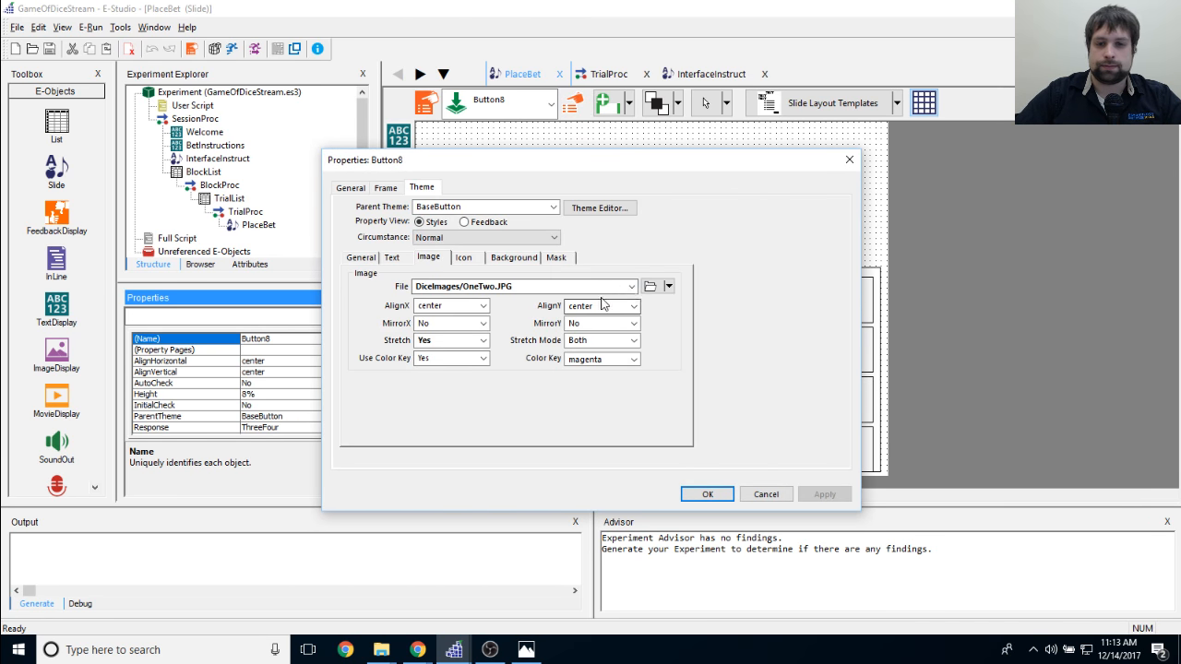
{"action": "left_click", "coordinate": [593, 283]}
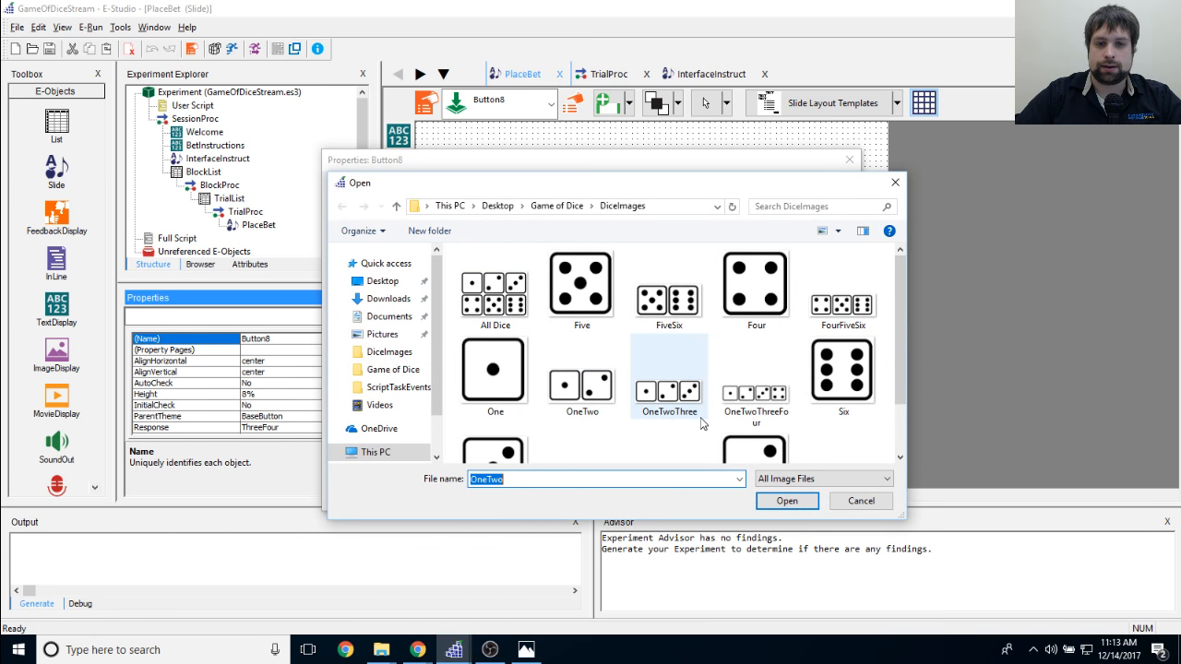
{"action": "scroll", "coordinate": [700, 417], "scroll_direction": "down", "scroll_amount": 1}
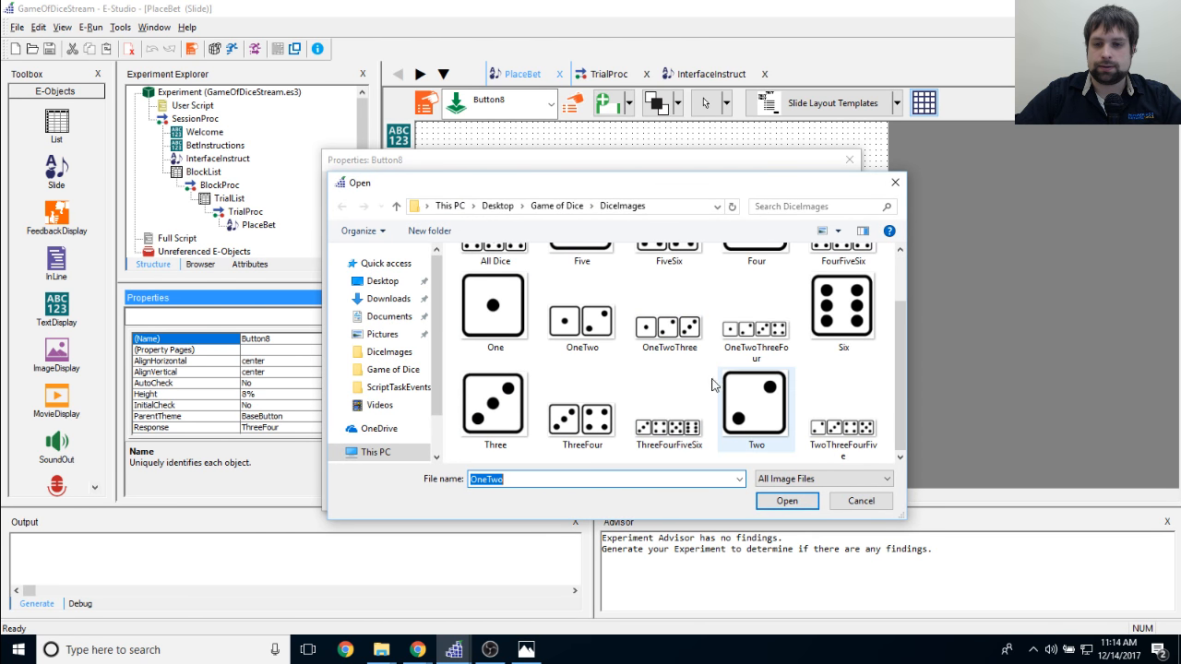
{"action": "double_click", "coordinate": [582, 419]}
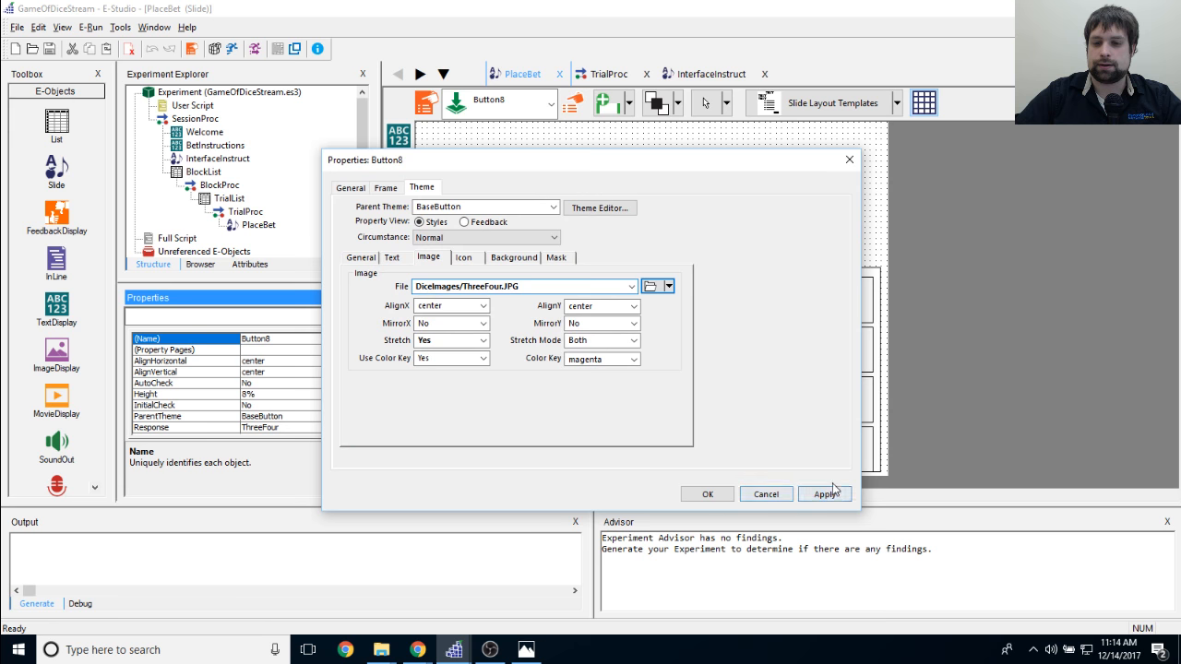
{"action": "left_click", "coordinate": [723, 499]}
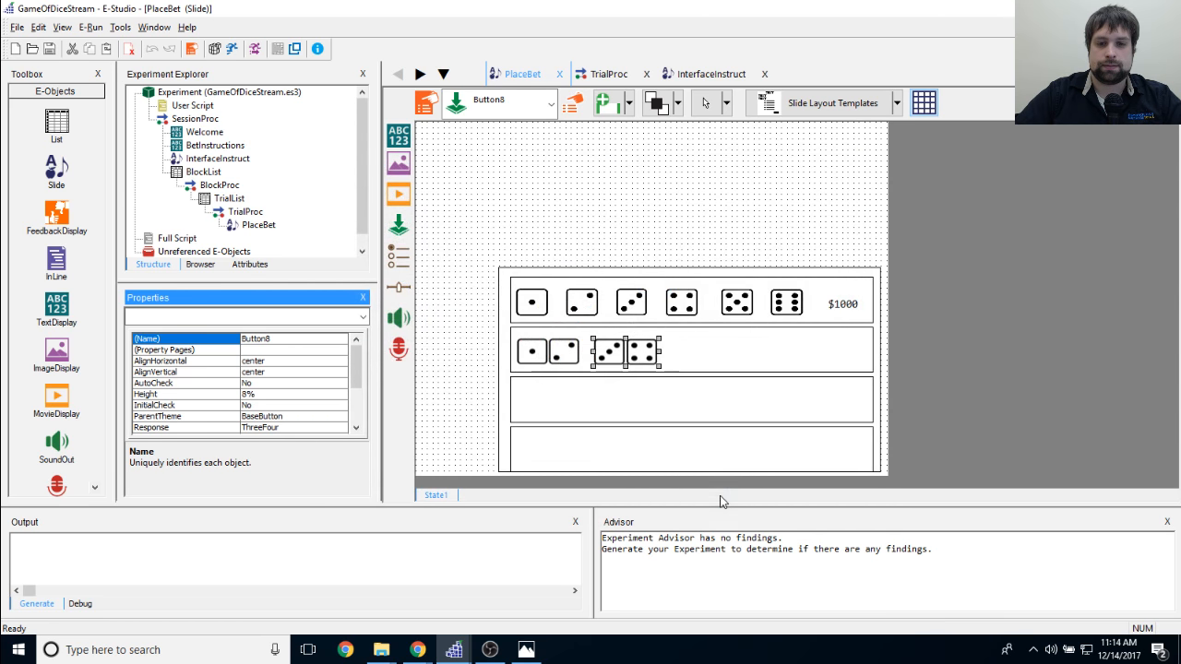
{"action": "left_click", "coordinate": [859, 374]}
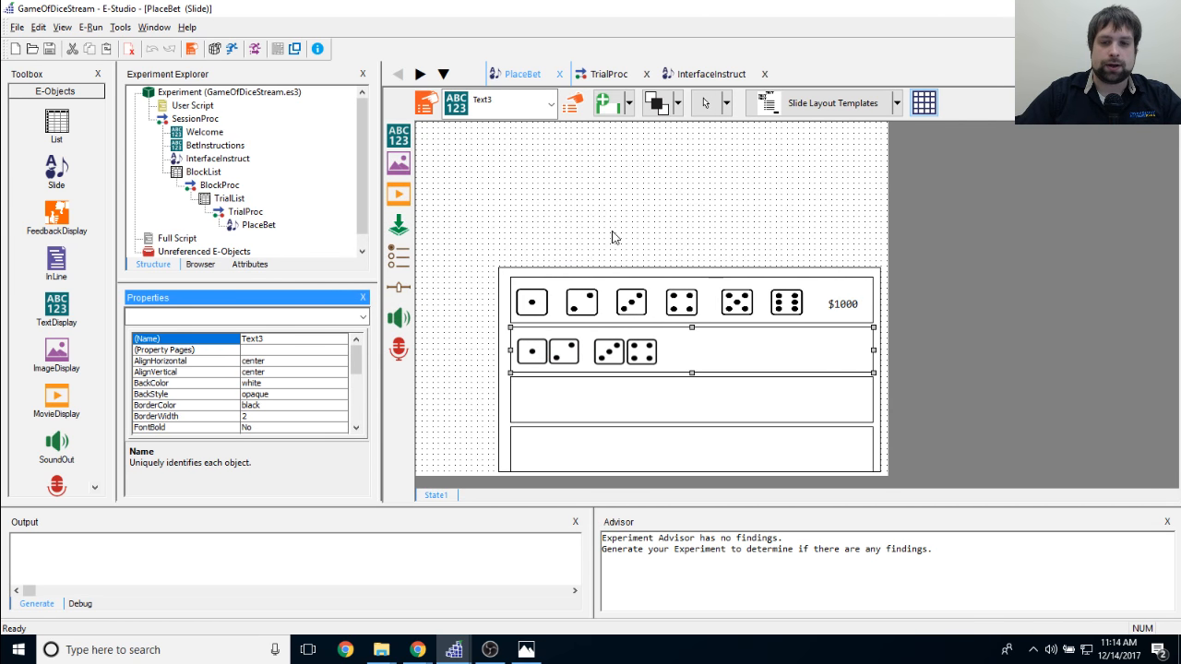
{"action": "left_click_drag", "start_coordinate": [643, 349], "coordinate": [695, 348]}
Step: Copy the $1000 bet label into the second row, change the copy's text to $500 and align it within the row
{"action": "left_click", "coordinate": [847, 308]}
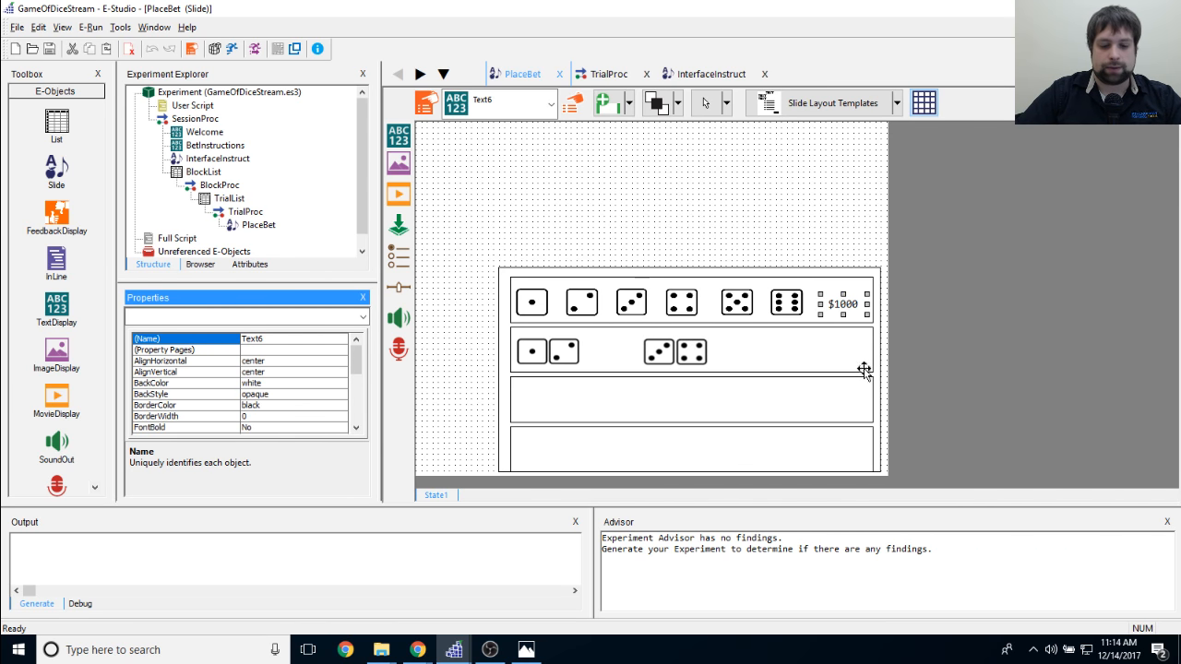
{"action": "left_click", "coordinate": [853, 353]}
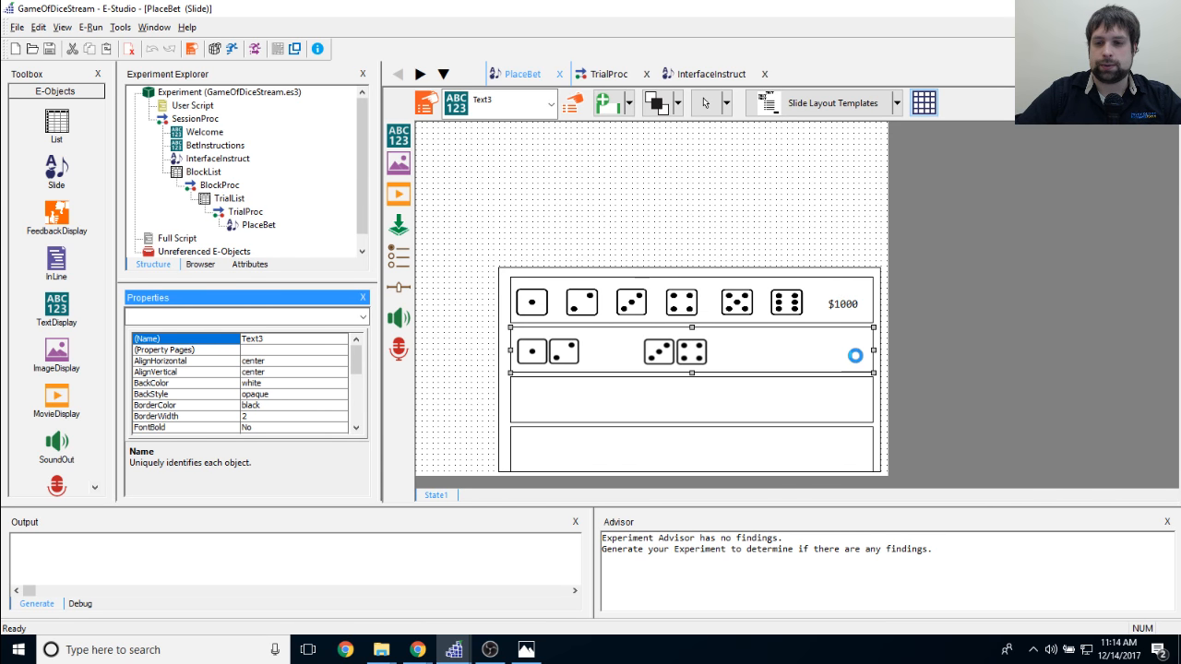
{"action": "left_click_drag", "start_coordinate": [847, 308], "coordinate": [846, 352]}
{"action": "left_click", "coordinate": [846, 351]}
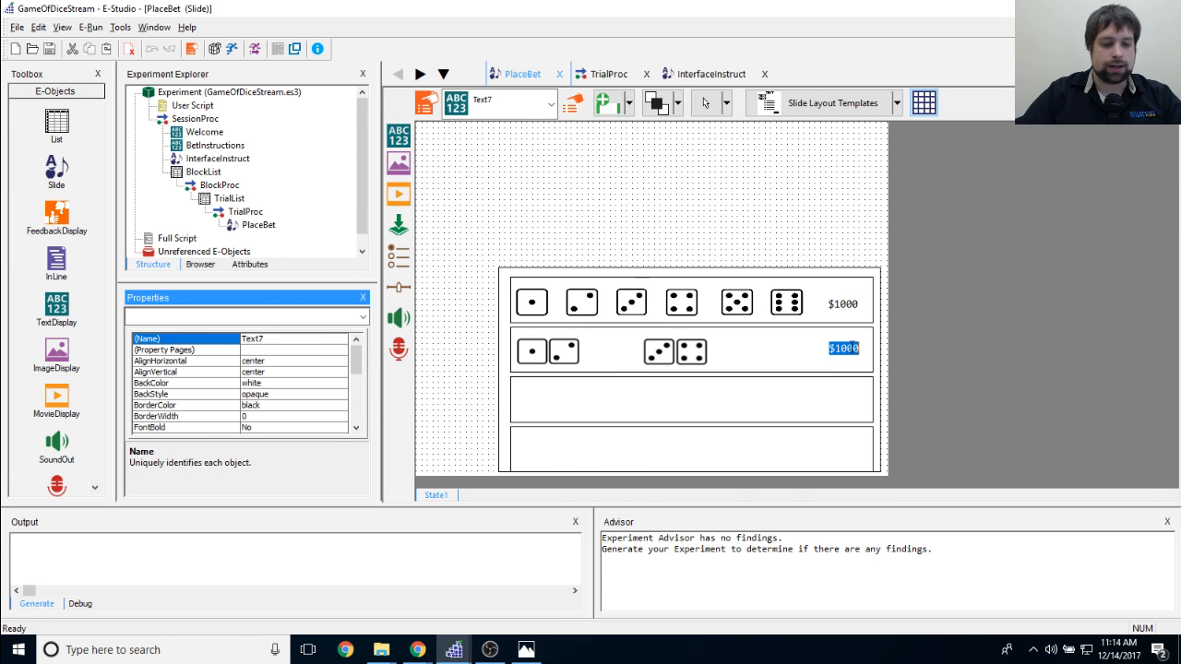
{"action": "type", "text": "$50"}
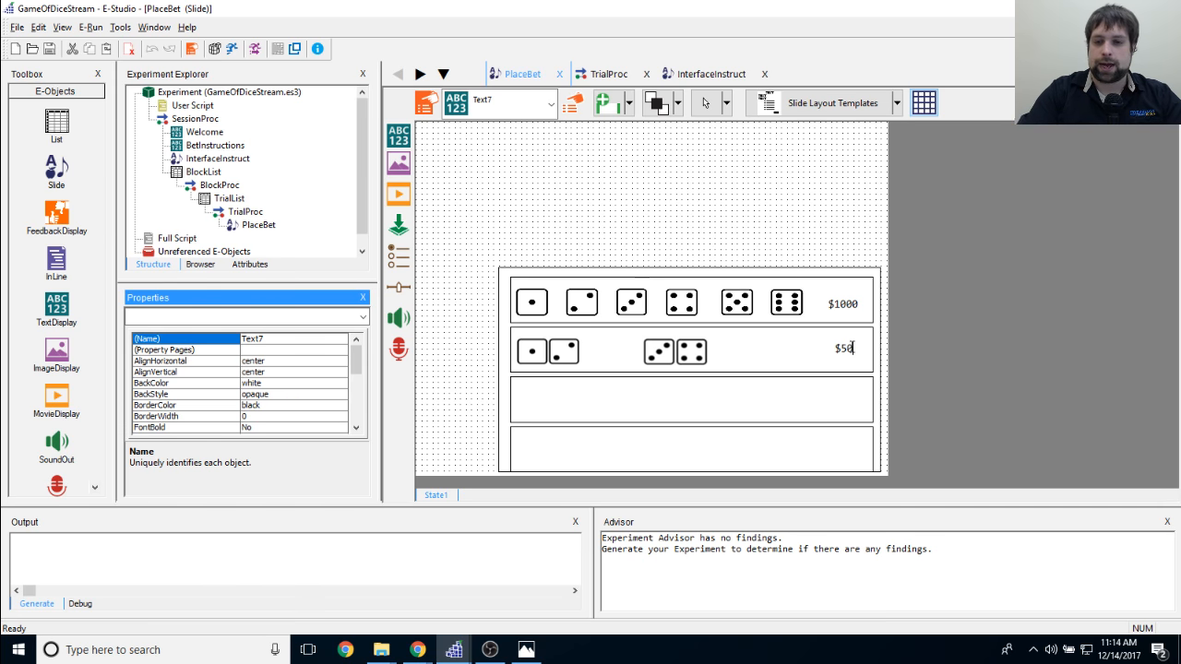
{"action": "type", "text": "0"}
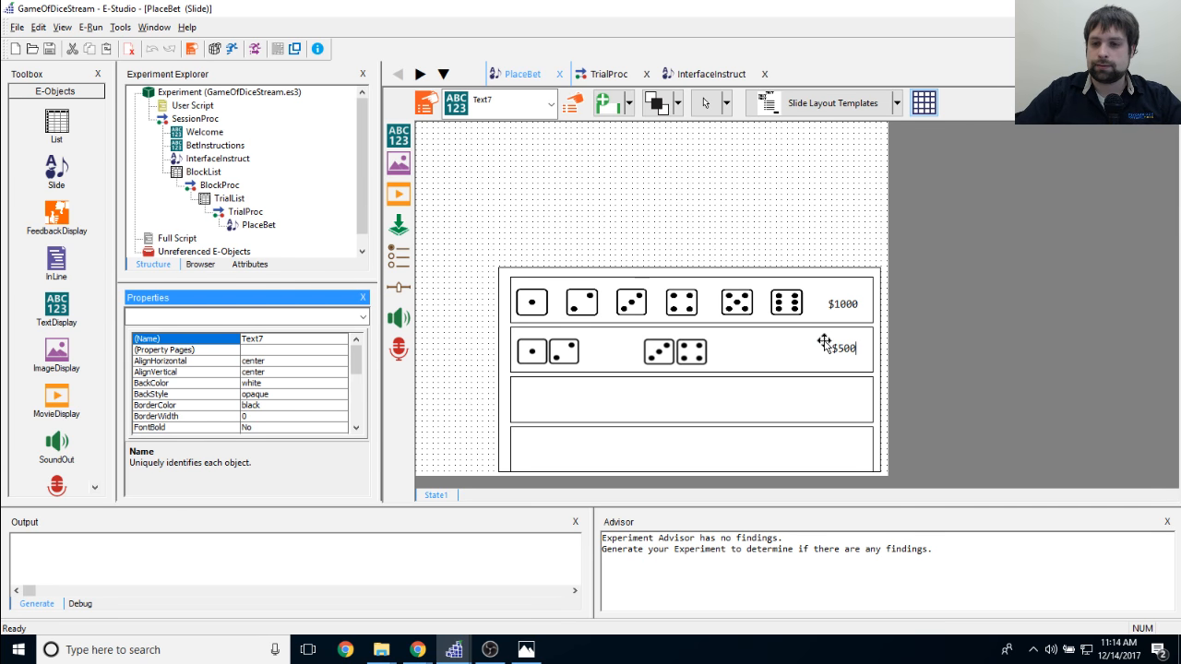
{"action": "left_click", "coordinate": [825, 343]}
{"action": "left_click_drag", "start_coordinate": [854, 349], "coordinate": [855, 353]}
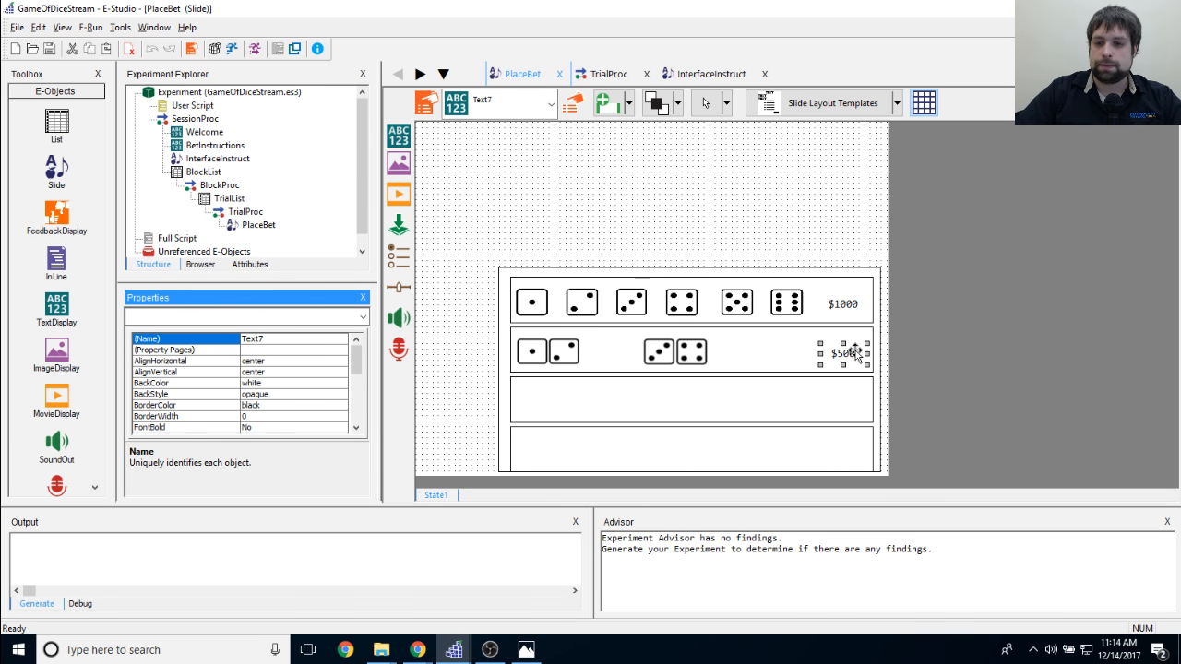
{"action": "left_click", "coordinate": [838, 248]}
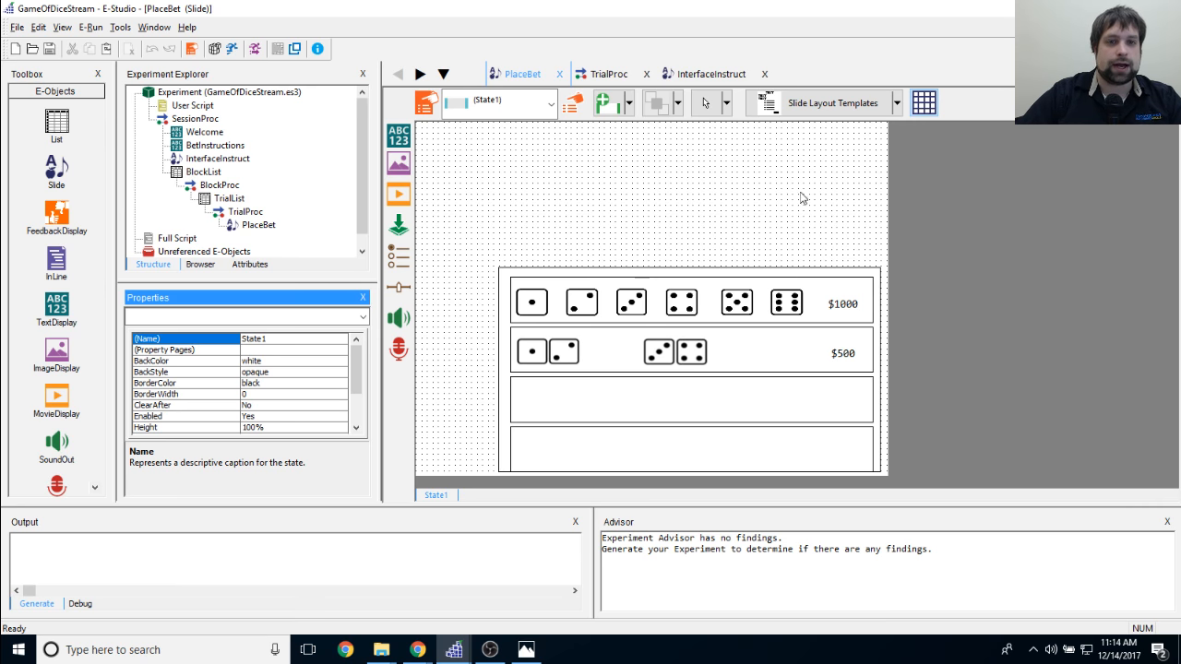
Step: Delete all dice buttons, bet labels and row frames from the PlaceBet slide
{"action": "left_click", "coordinate": [257, 225]}
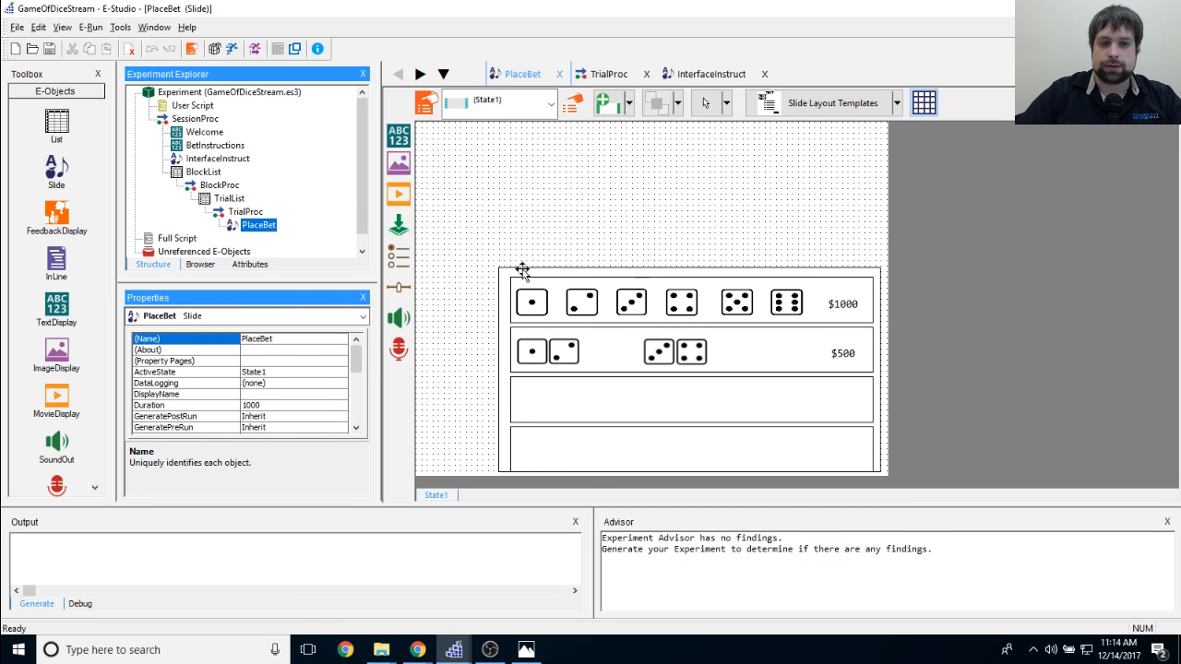
{"action": "left_click_drag", "start_coordinate": [495, 262], "coordinate": [912, 476]}
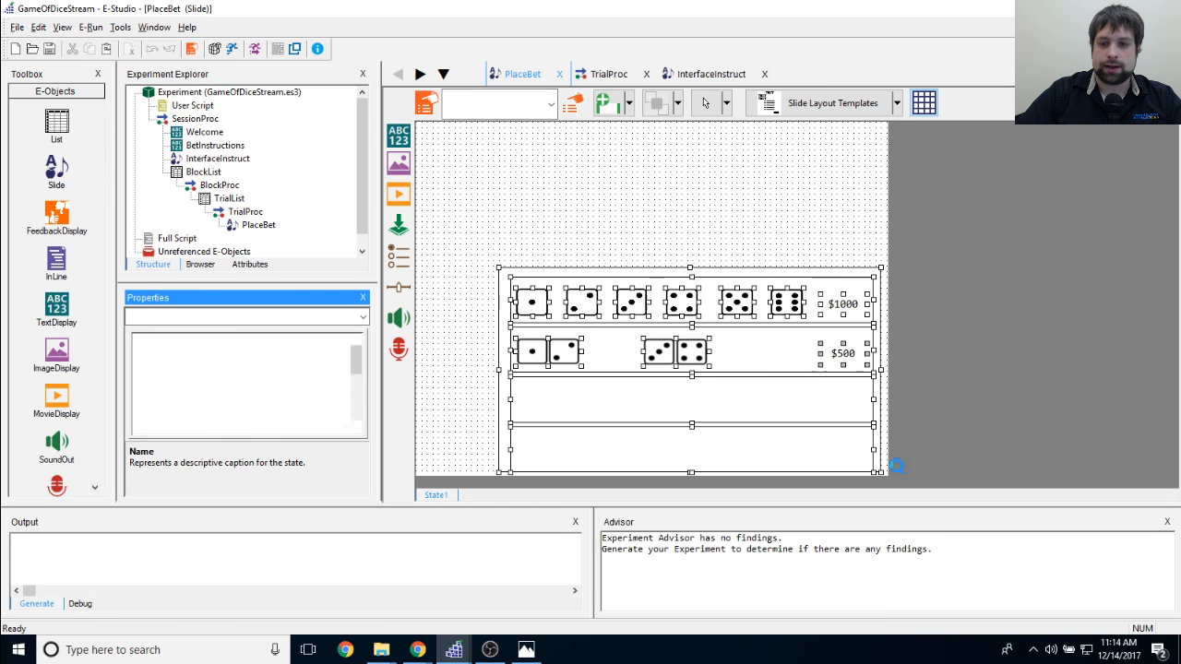
{"action": "key", "text": "Delete"}
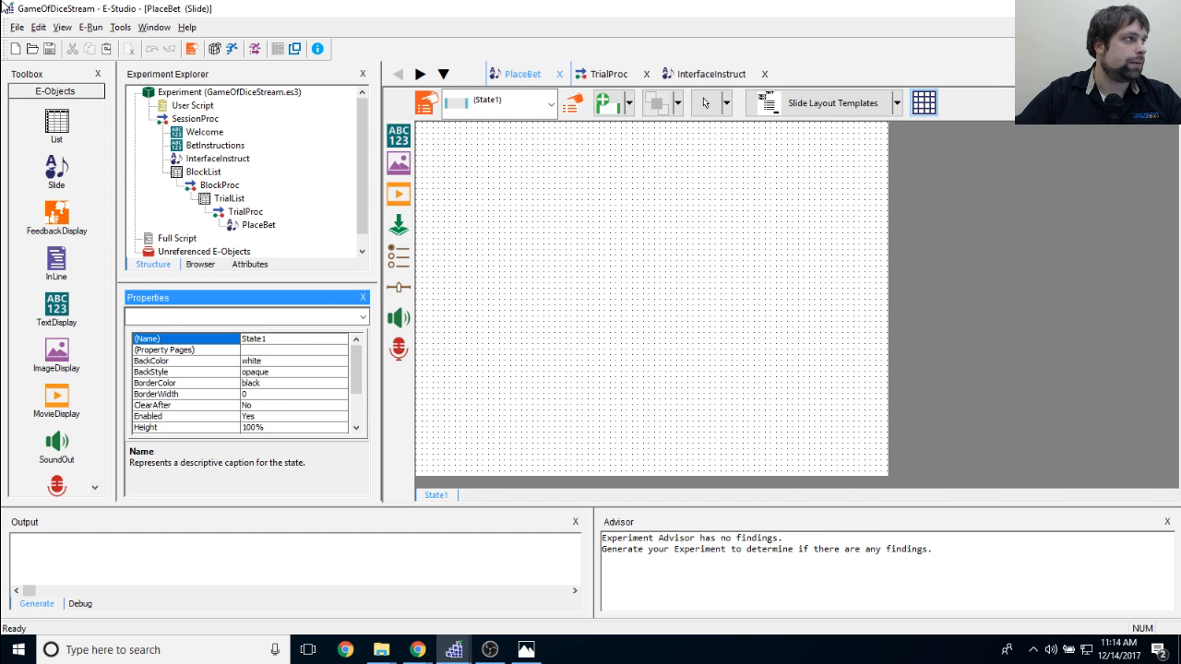
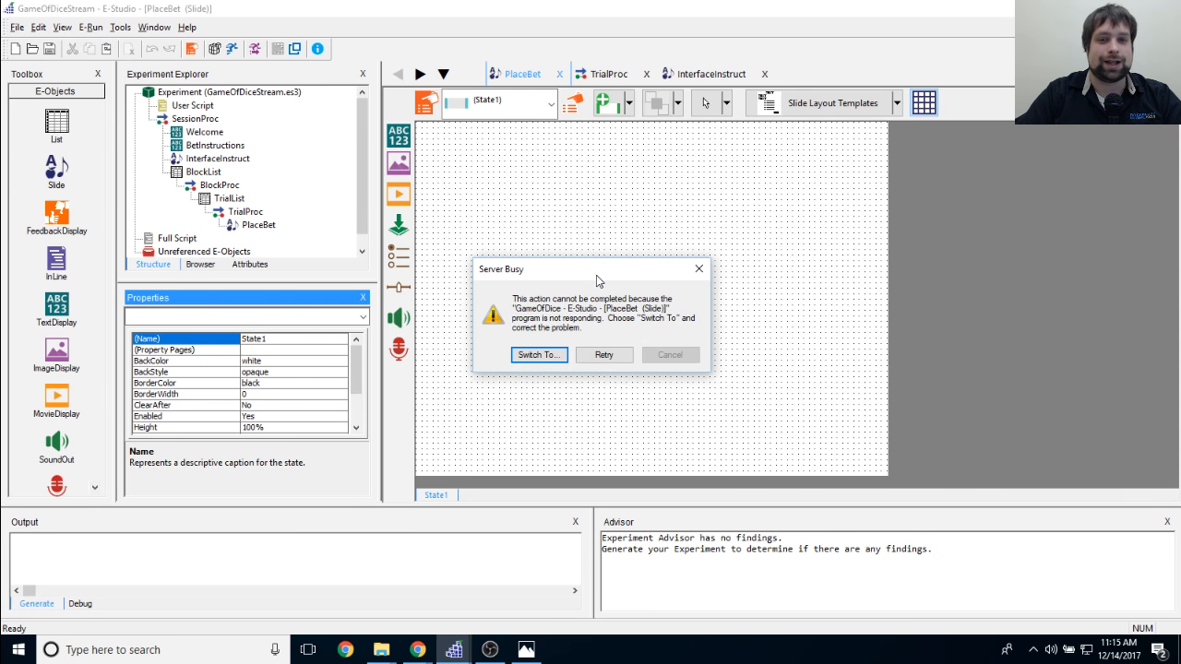
Step: Clear the Server Busy message about the unresponsive GameOfDice program by retrying the blocked action
{"action": "left_click", "coordinate": [601, 354]}
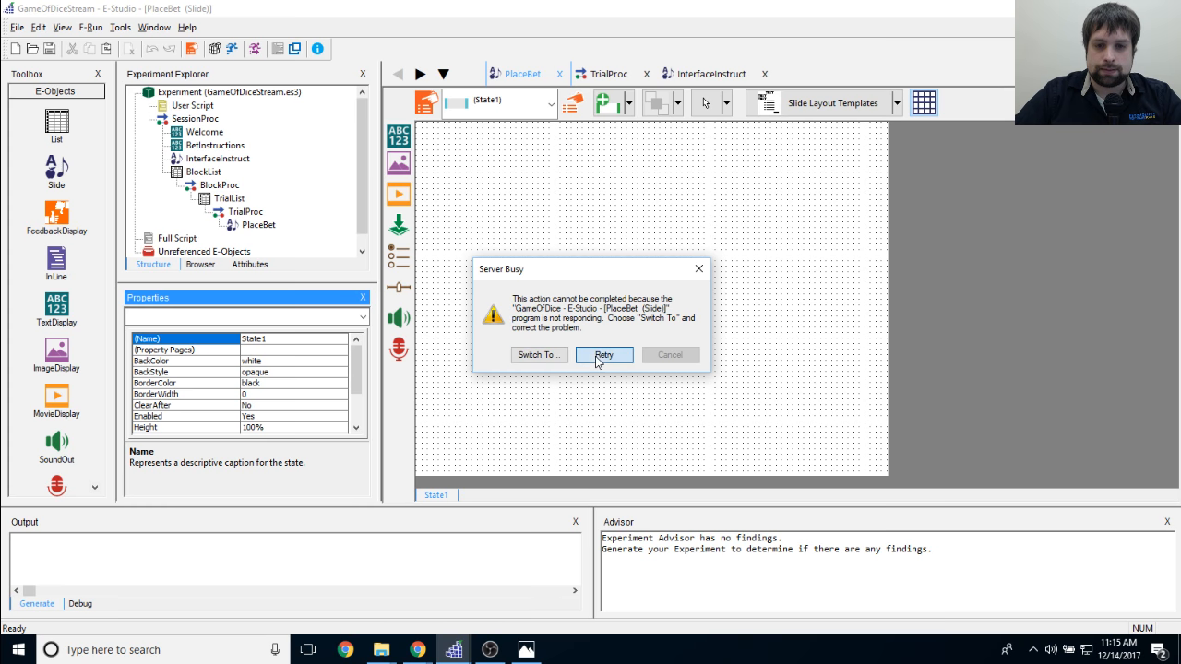
{"action": "left_click", "coordinate": [525, 357]}
{"action": "left_click", "coordinate": [527, 358]}
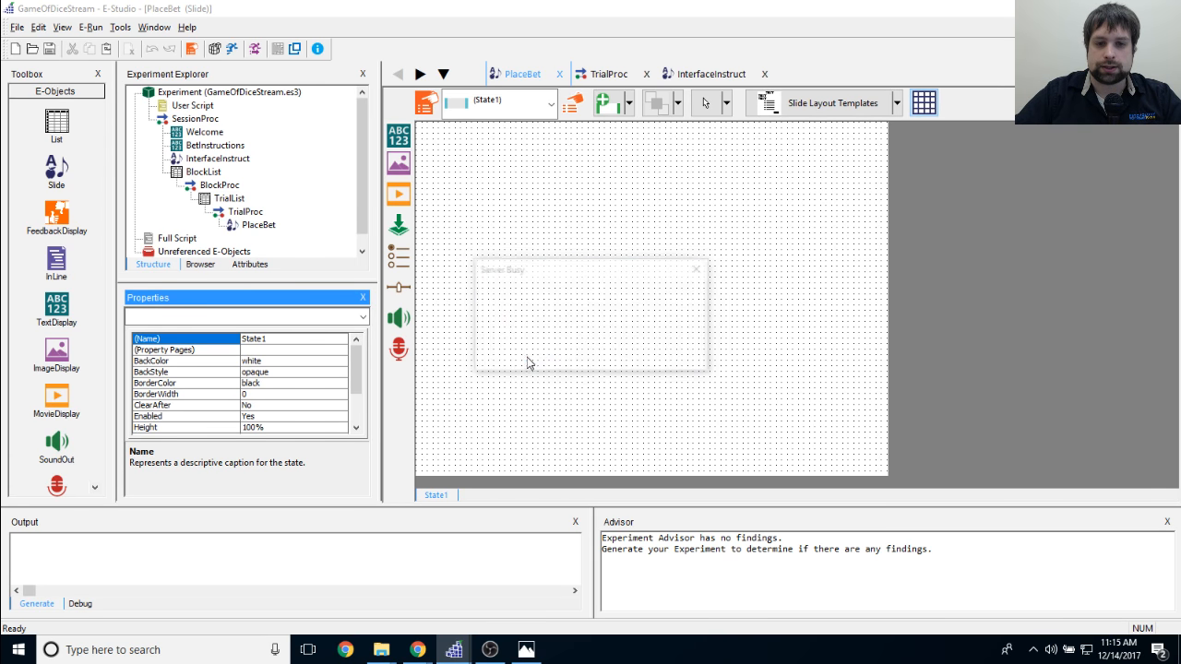
{"action": "left_click", "coordinate": [532, 359]}
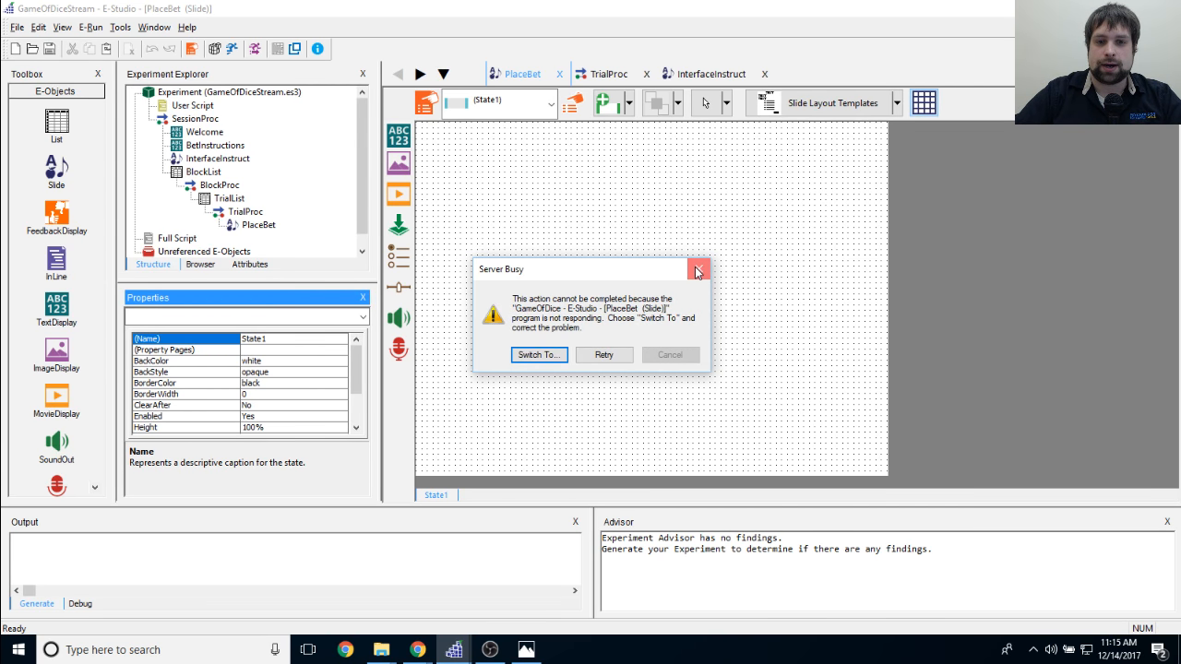
{"action": "left_click", "coordinate": [552, 360]}
{"action": "left_click", "coordinate": [553, 361]}
{"action": "left_click", "coordinate": [618, 360]}
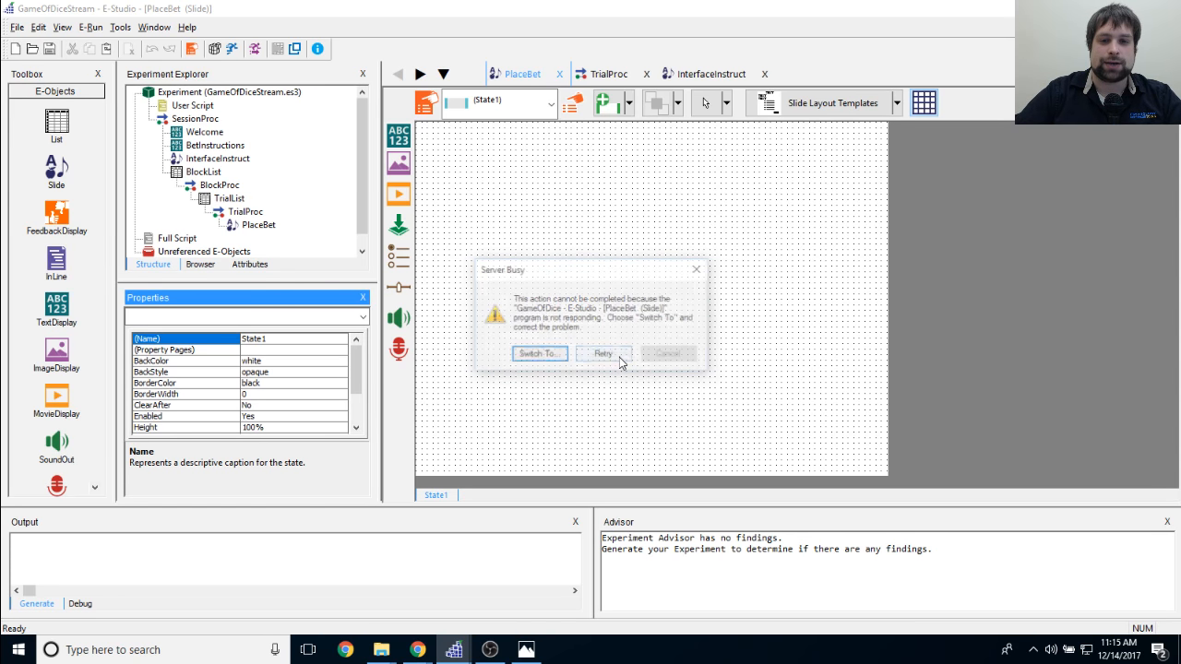
{"action": "left_click", "coordinate": [619, 360]}
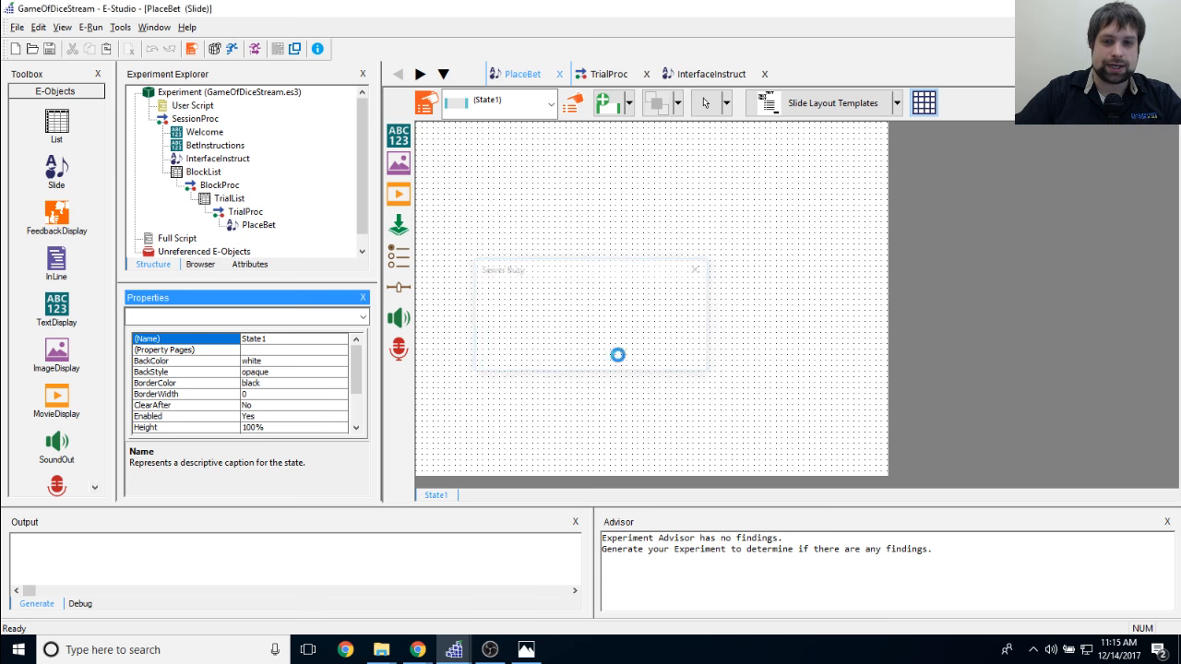
{"action": "left_click", "coordinate": [698, 269]}
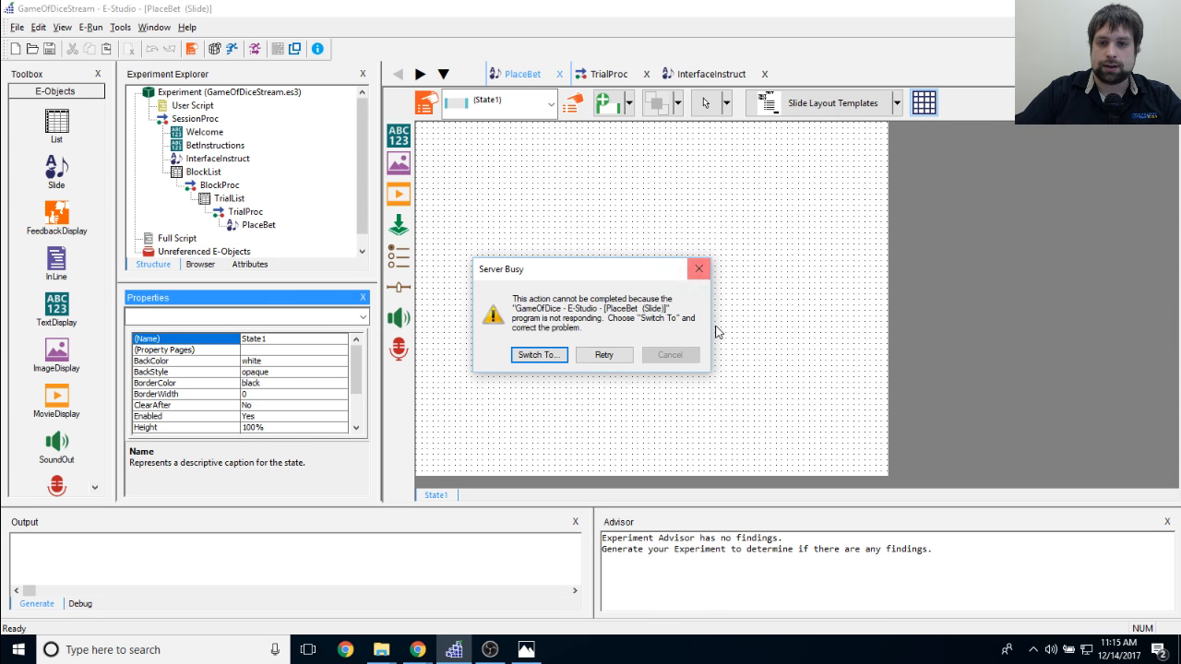
{"action": "left_click", "coordinate": [591, 356]}
Step: Switch to File Explorer and open the GameOfDice experiment from the Game of Dice folder
{"action": "mouse_move", "coordinate": [381, 650]}
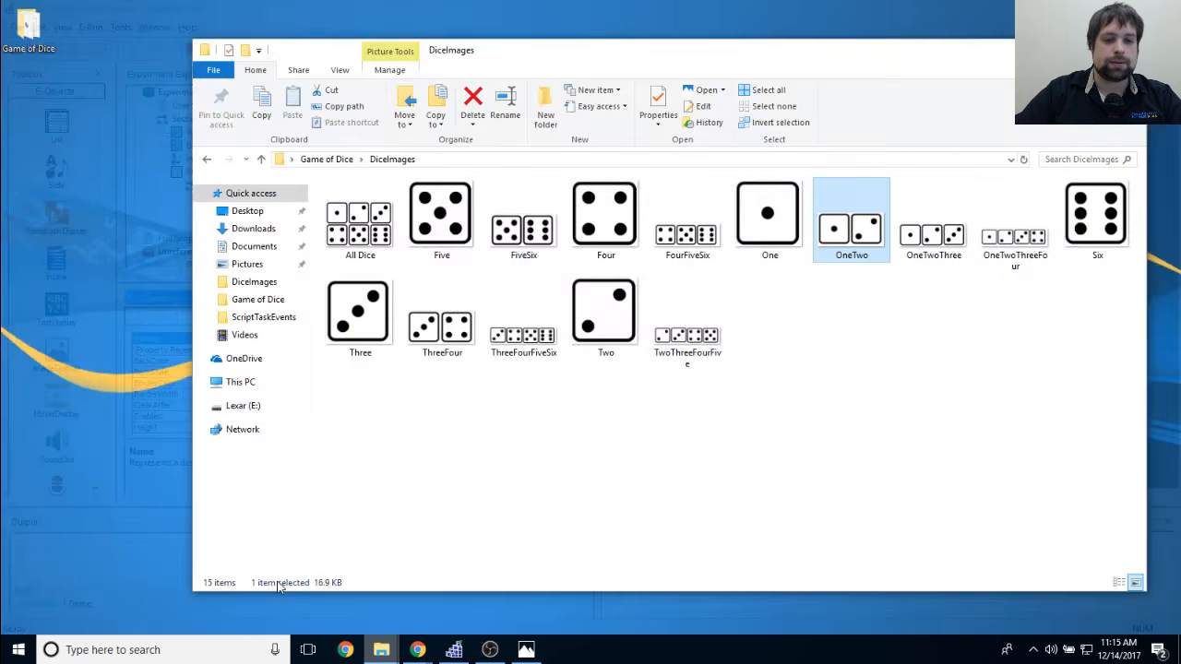
{"action": "left_click", "coordinate": [272, 591]}
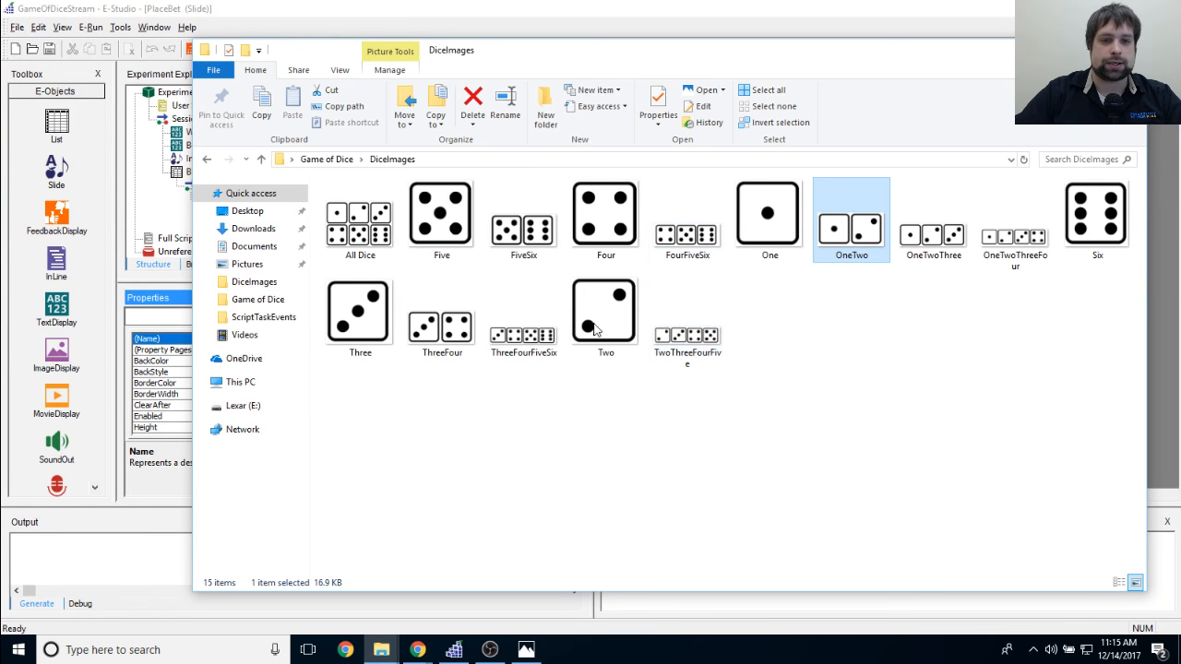
{"action": "left_click", "coordinate": [340, 163]}
{"action": "left_click", "coordinate": [426, 334]}
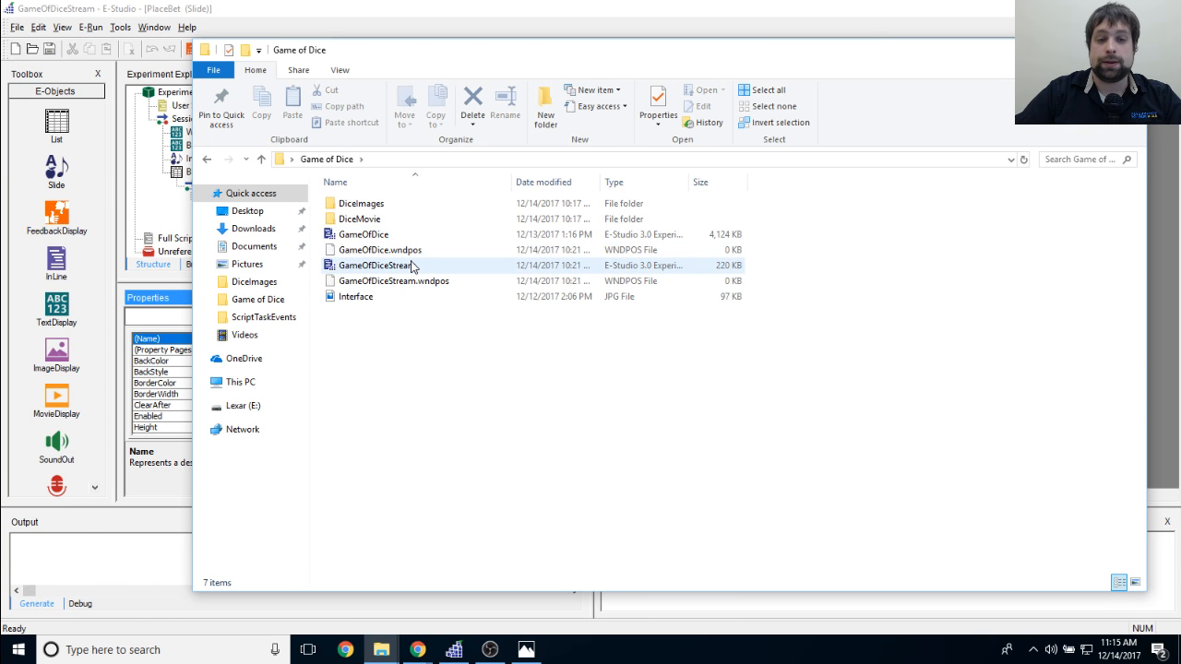
{"action": "left_click", "coordinate": [444, 237]}
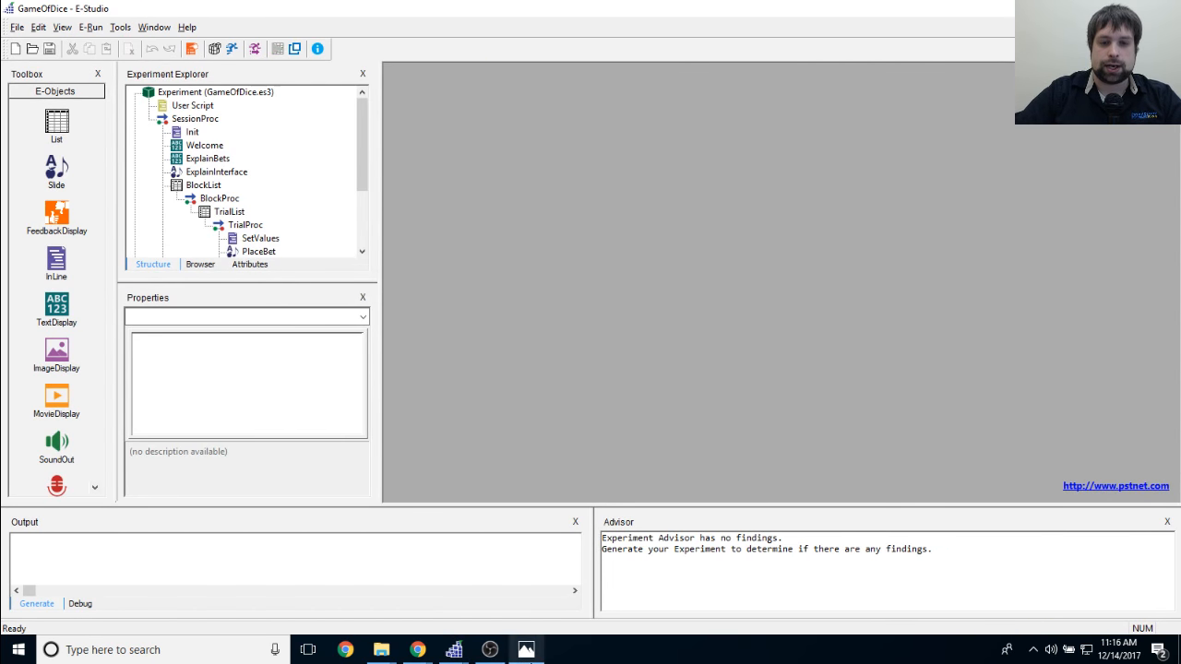
Step: View the Interface.JPG reference layout in Photos and return to the PlaceBet slide of GameOfDiceStream
{"action": "left_click", "coordinate": [526, 650]}
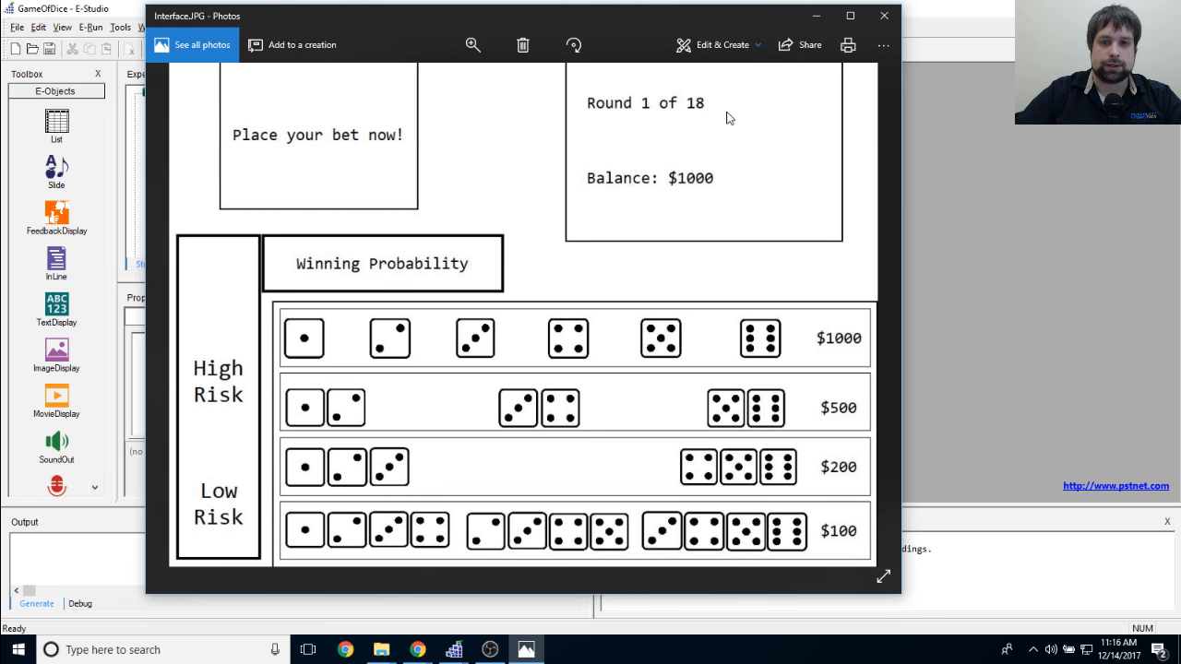
{"action": "left_click", "coordinate": [812, 18]}
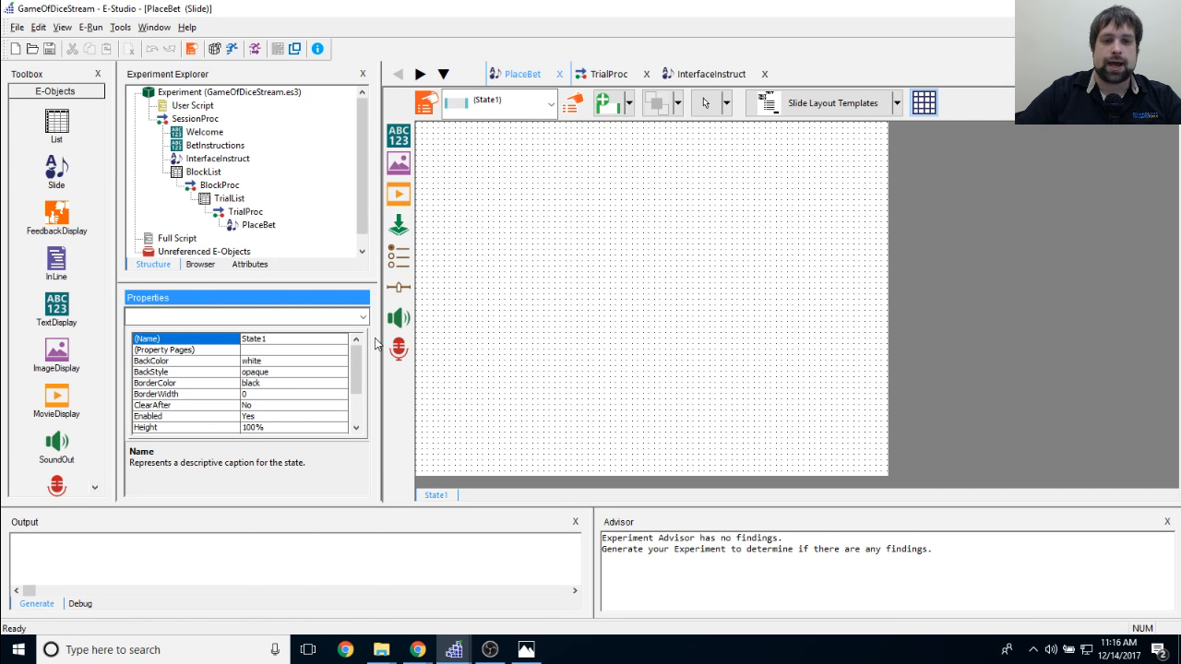
{"action": "left_click", "coordinate": [622, 279]}
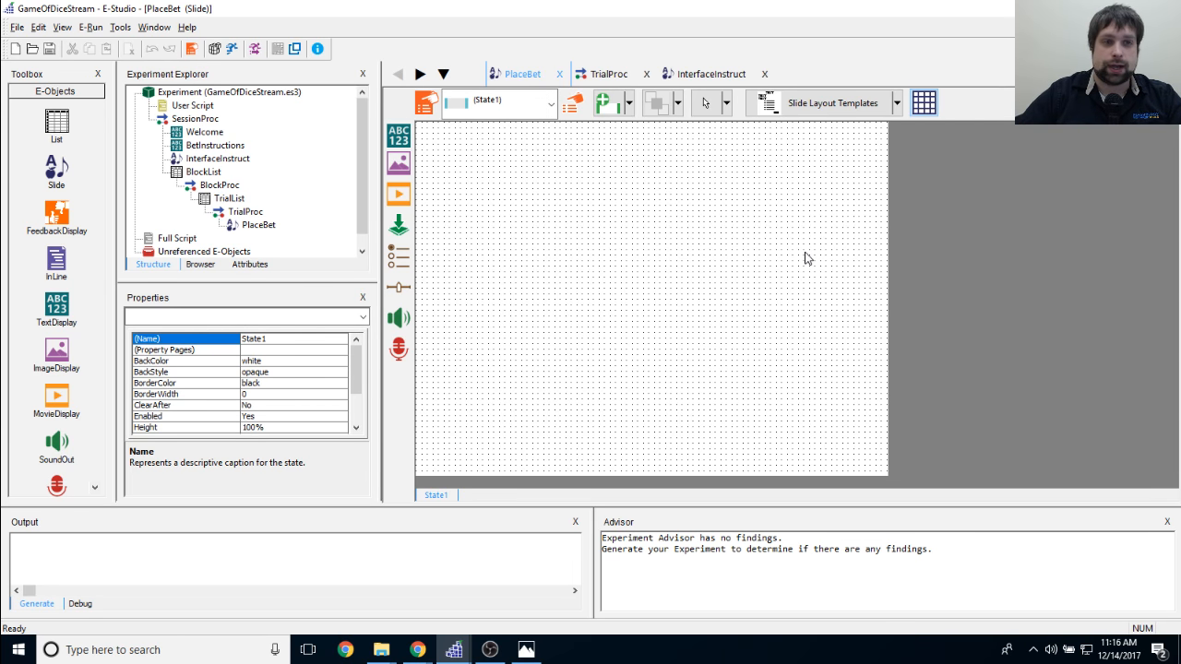
Step: Declare the global variable nResult As Long in the User Script
{"action": "left_click", "coordinate": [199, 106]}
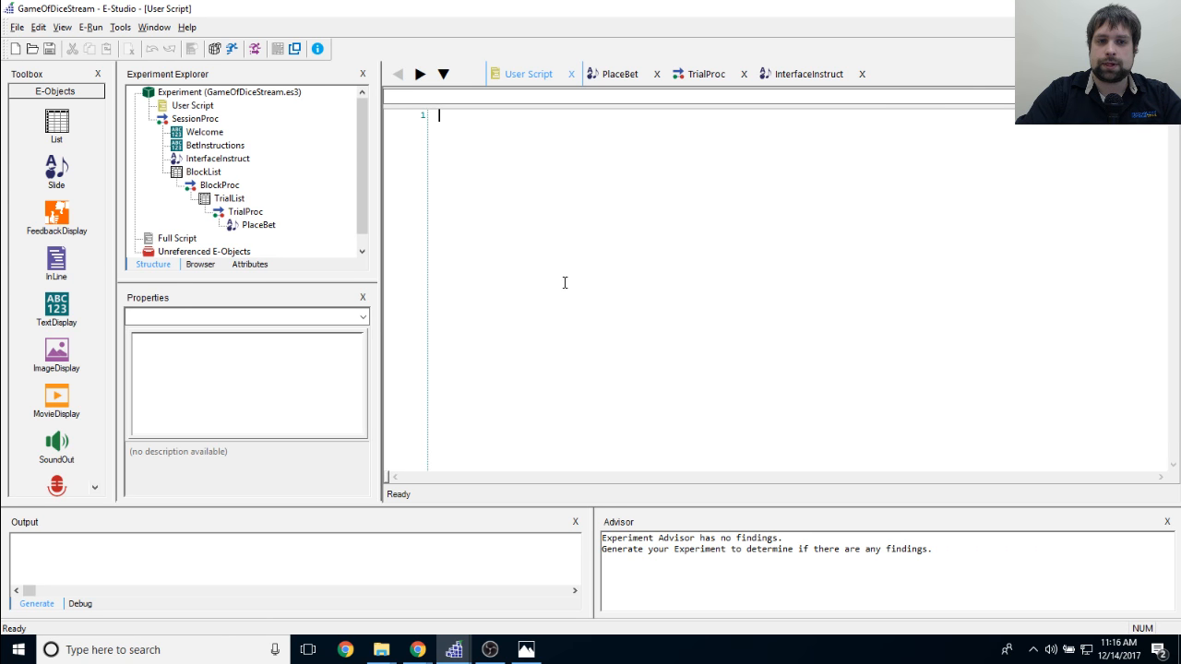
{"action": "type", "text": "Dim"}
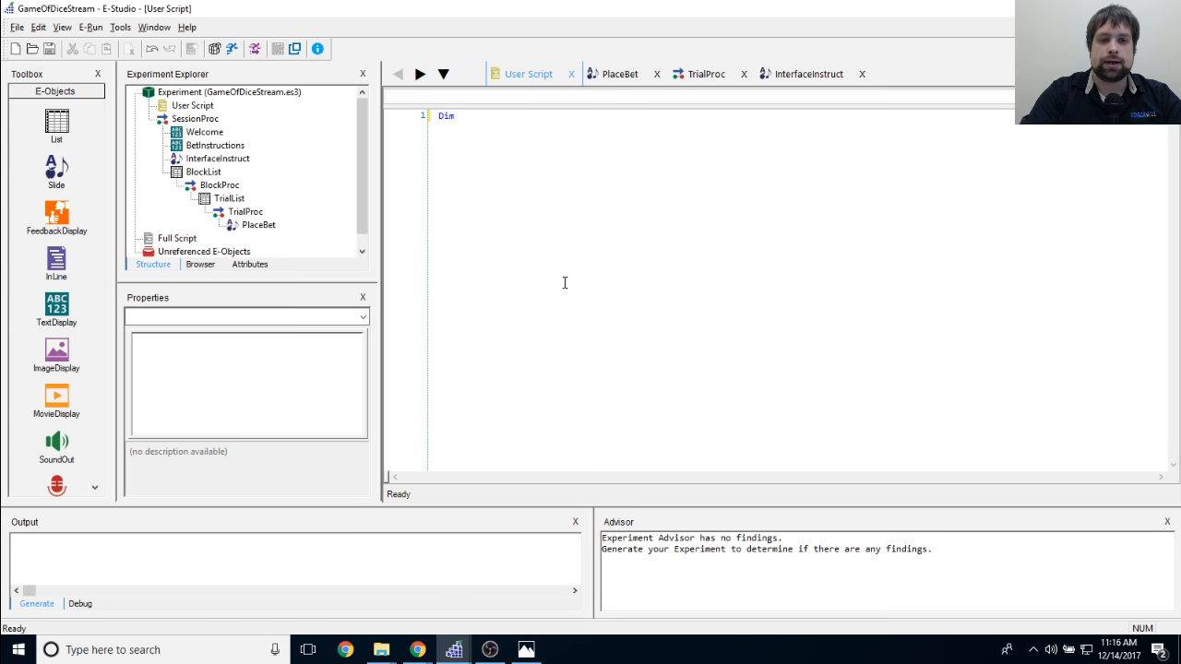
{"action": "type", "text": " n"}
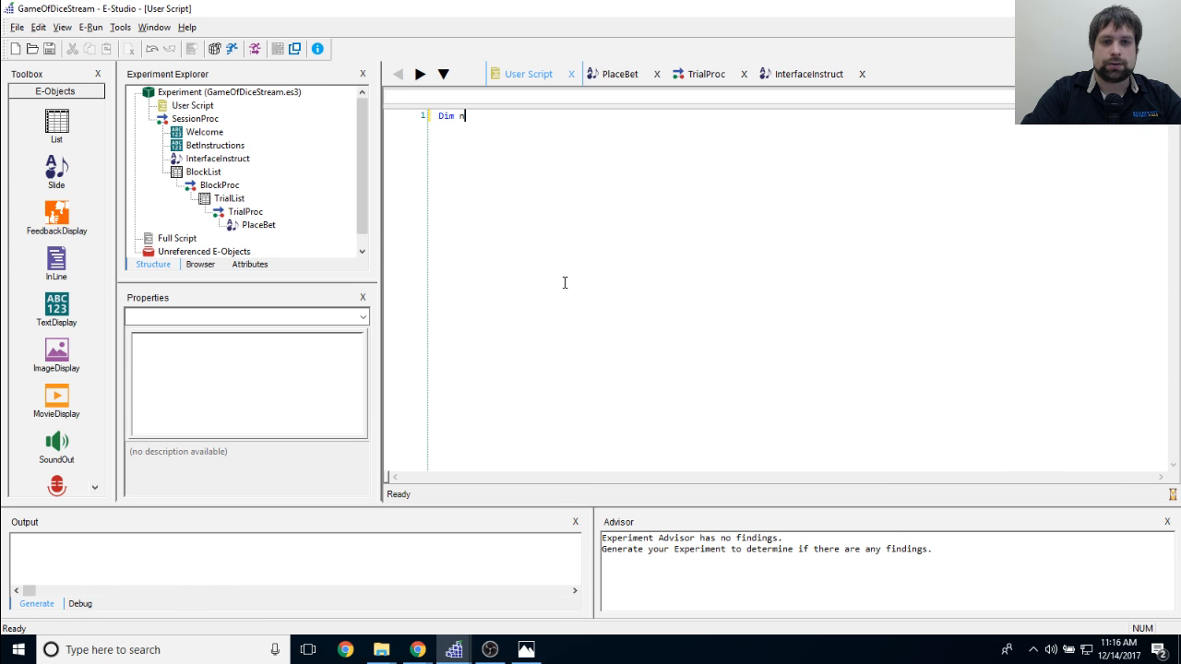
{"action": "type", "text": "Result as long"}
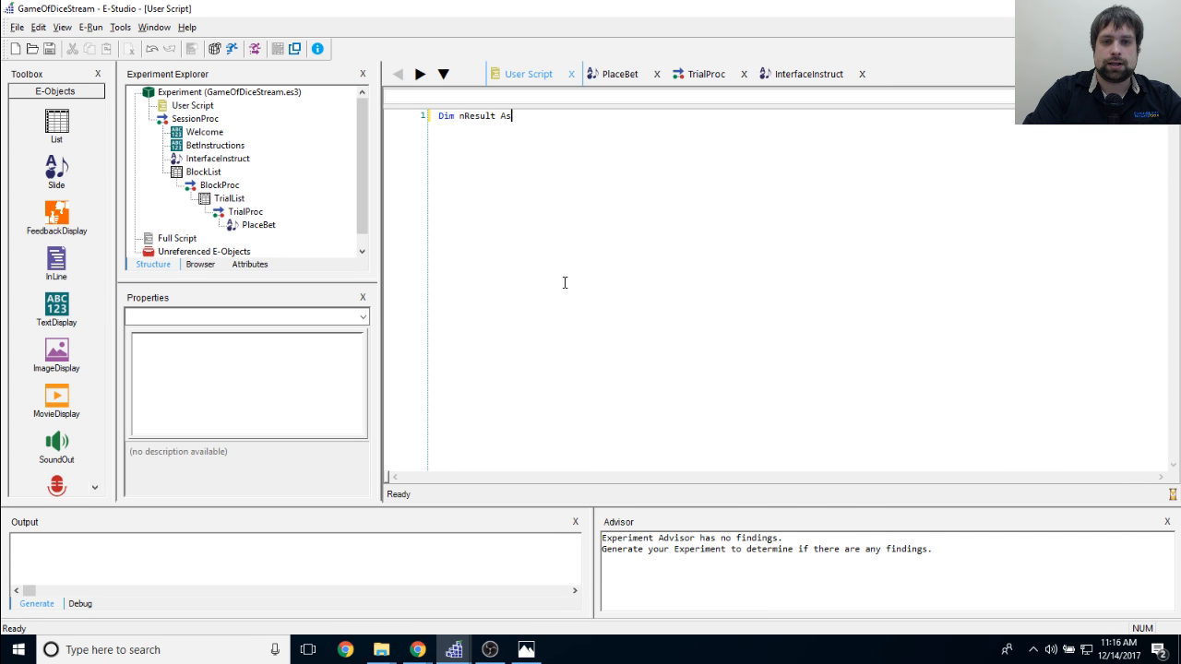
{"action": "key", "text": "Return"}
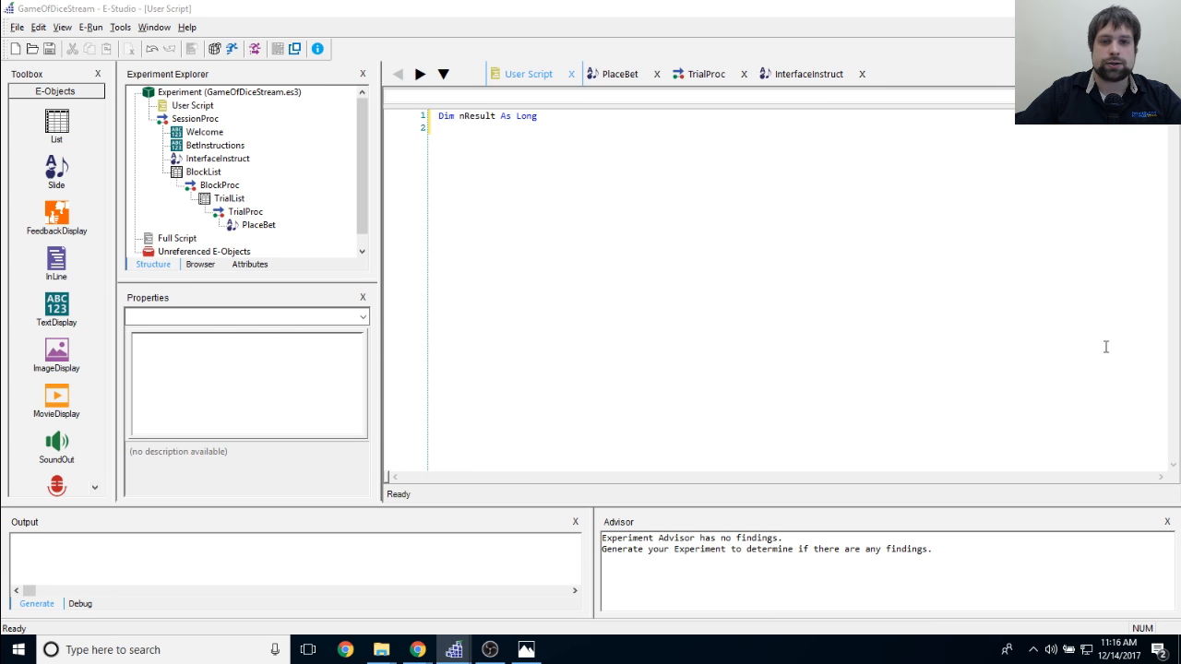
Step: Declare a second global variable, TrialCounter As Long, on the line below nResult
{"action": "left_click", "coordinate": [609, 118]}
{"action": "key", "text": "Return"}
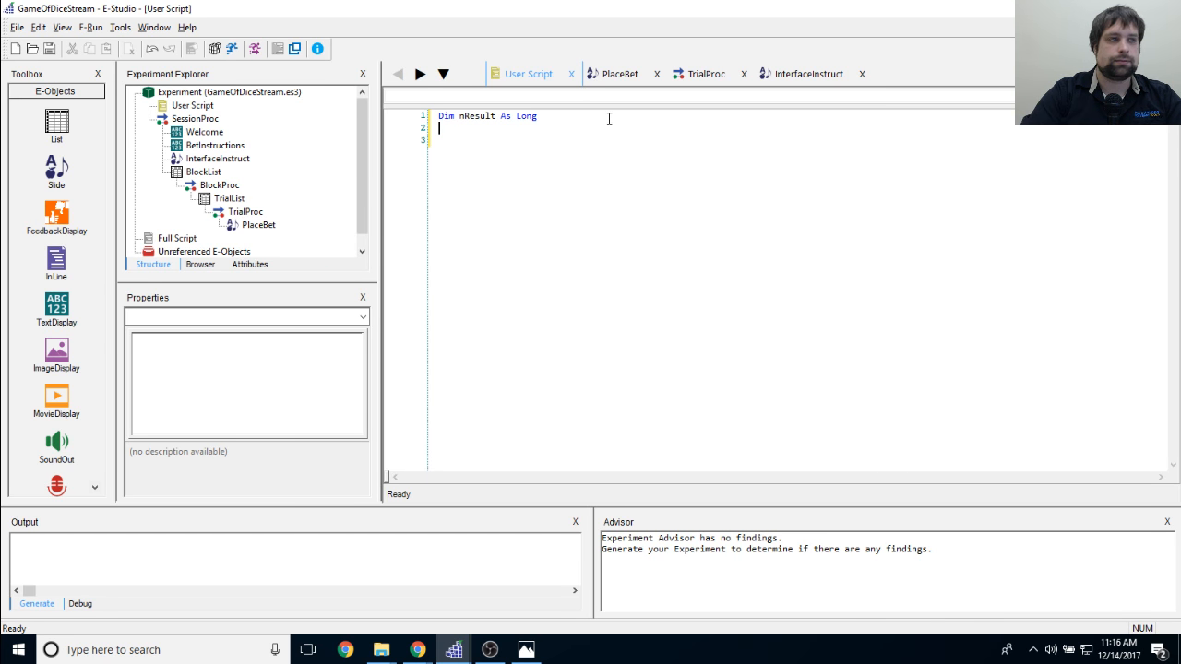
{"action": "type", "text": "Dim"}
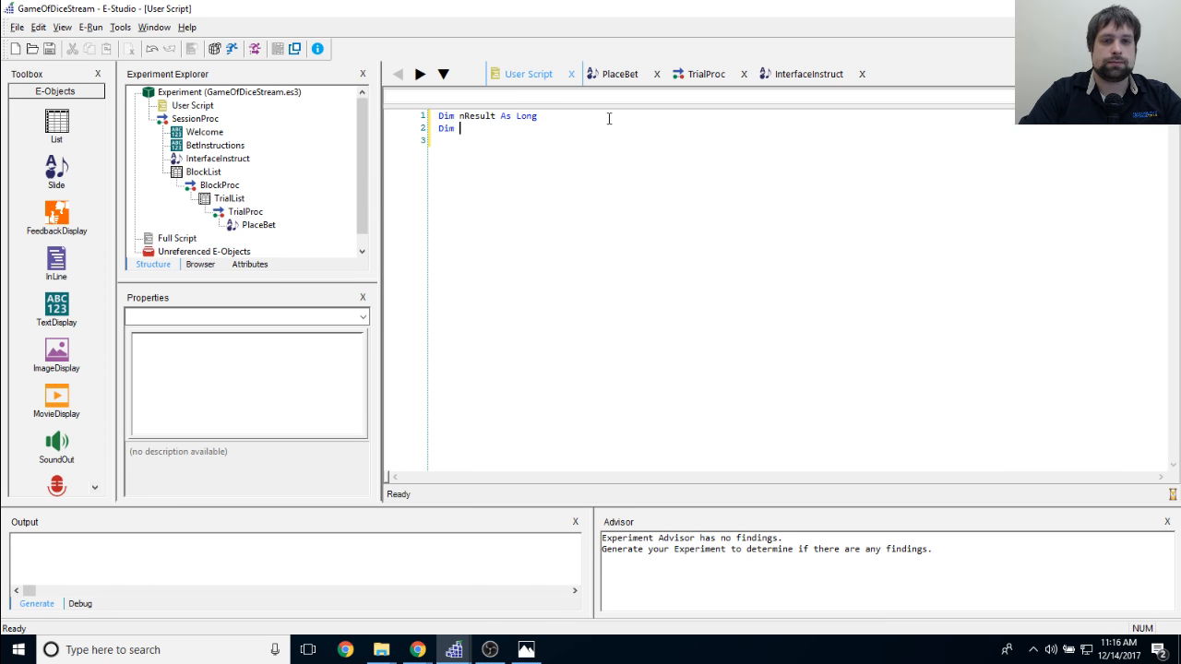
{"action": "type", "text": " TrialCounter A"}
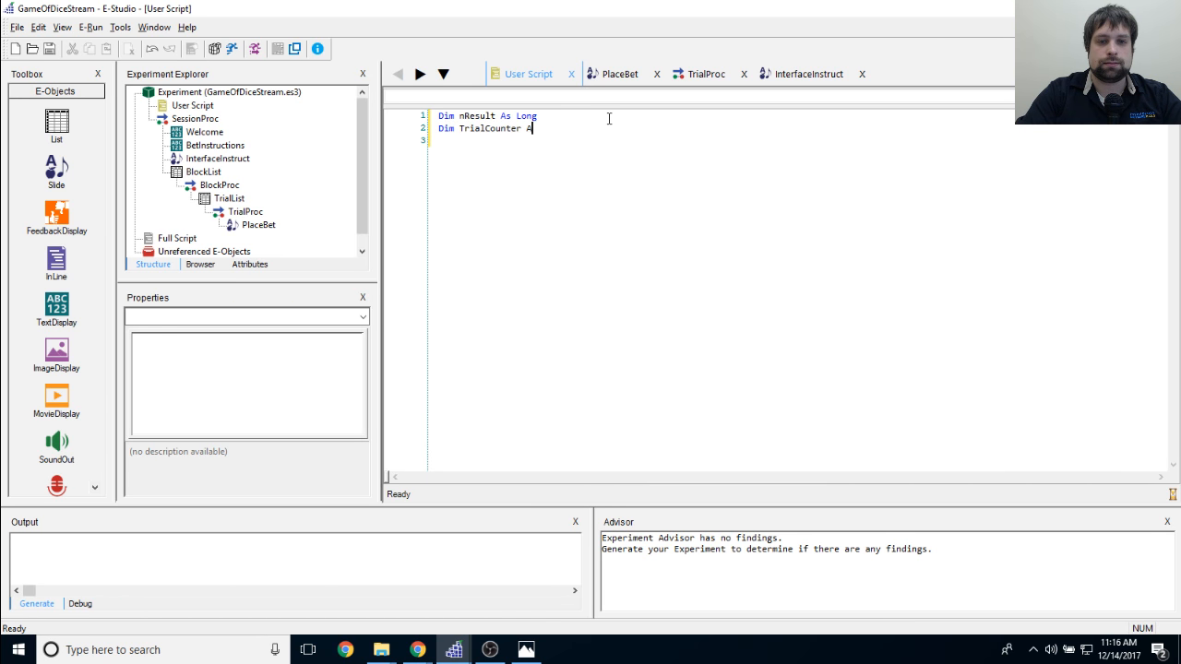
{"action": "type", "text": "s Long"}
{"action": "key", "text": "Return"}
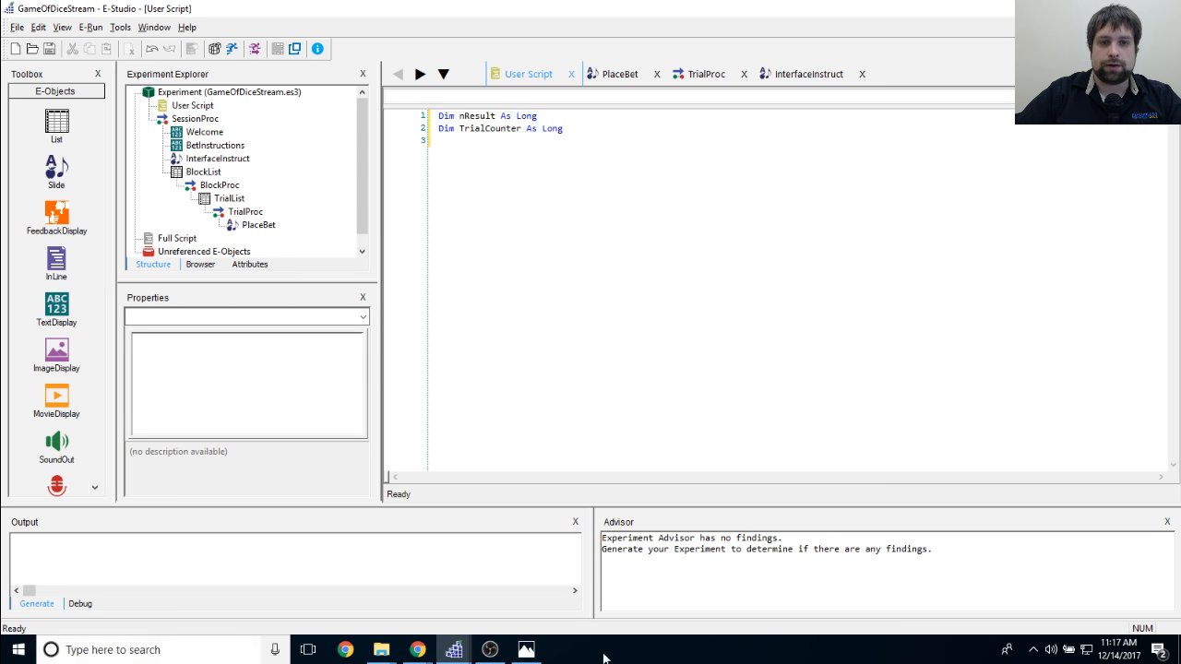
Step: Rename the nResult variable in its declaration to nBalance
{"action": "double_click", "coordinate": [494, 116]}
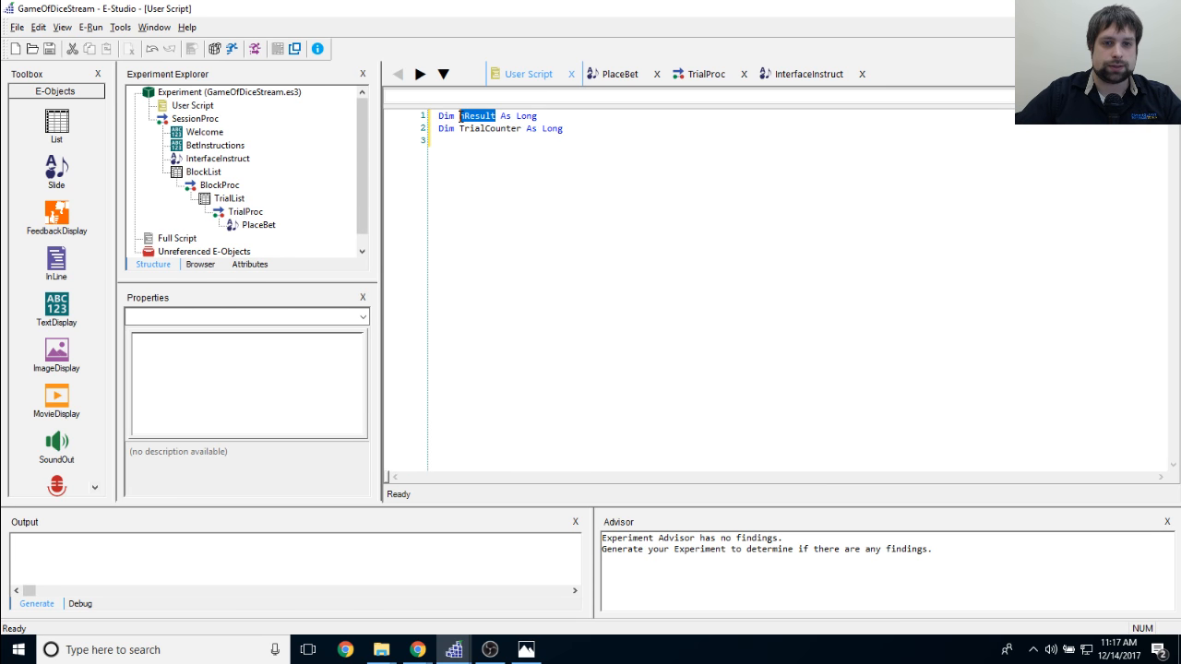
{"action": "key", "text": "BackSpace"}
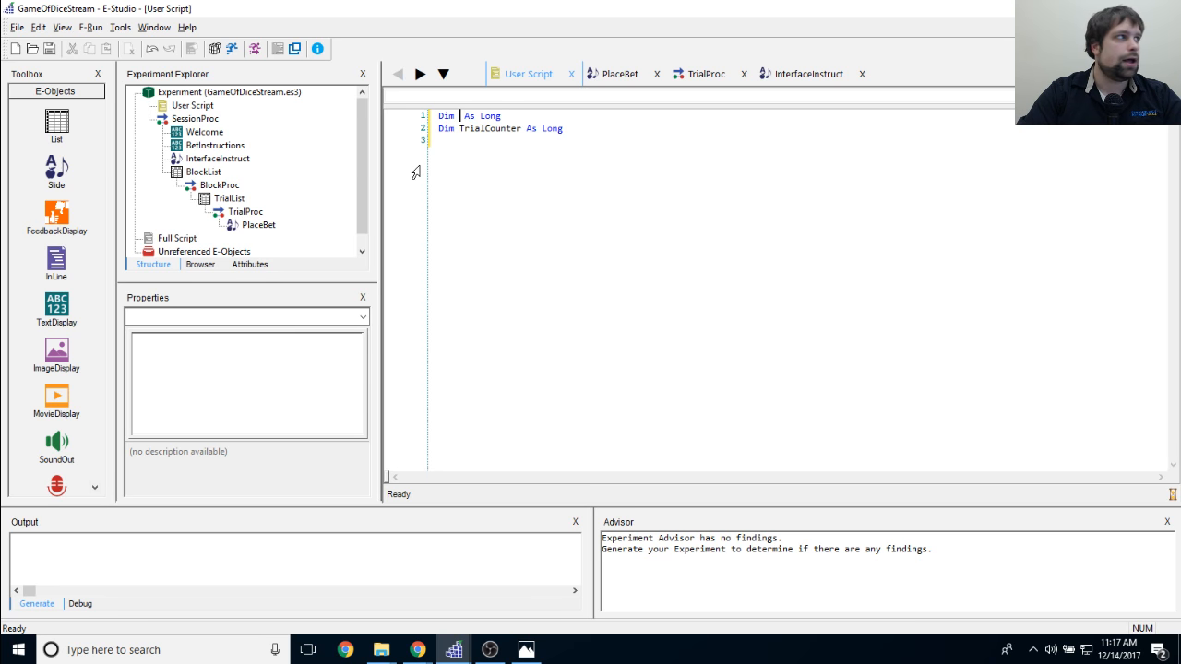
{"action": "type", "text": "nBalance"}
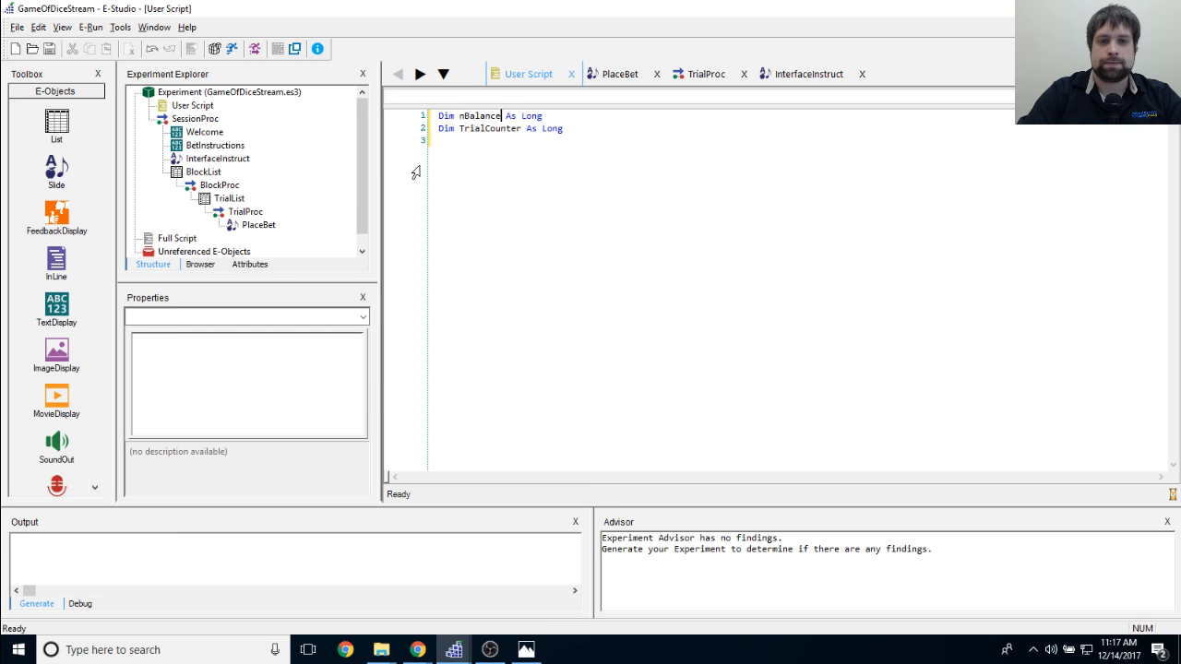
Step: Check the starting money stated in the Welcome text and return to the User Script
{"action": "double_click", "coordinate": [190, 135]}
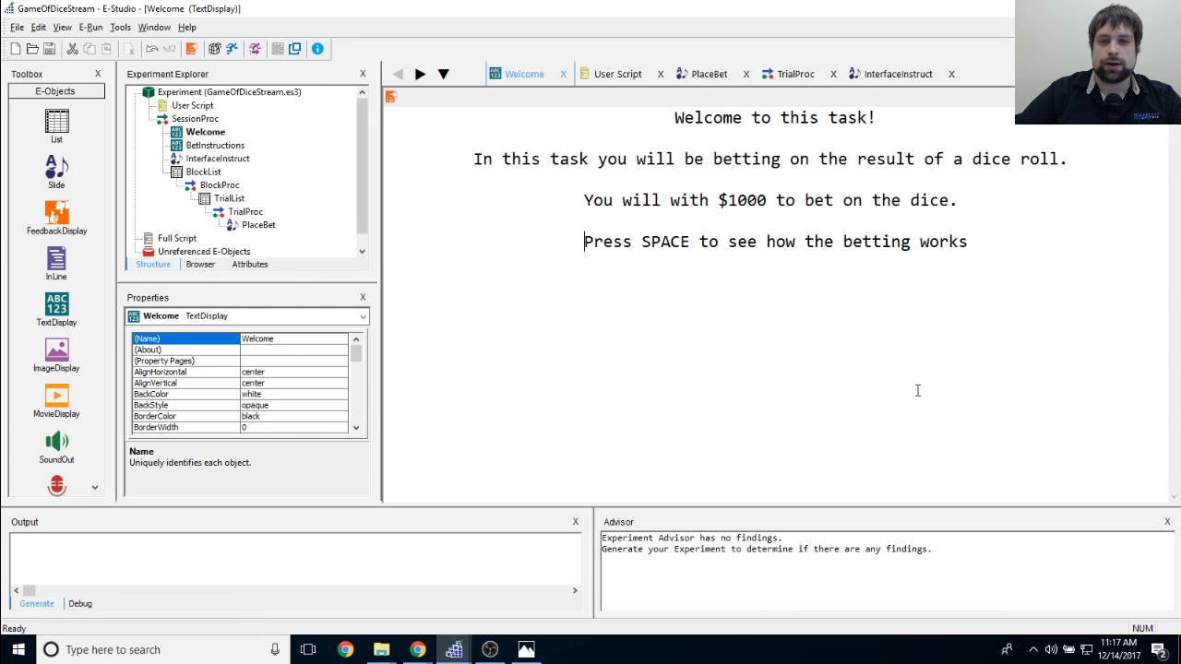
{"action": "triple_click", "coordinate": [572, 189]}
{"action": "left_click", "coordinate": [962, 303]}
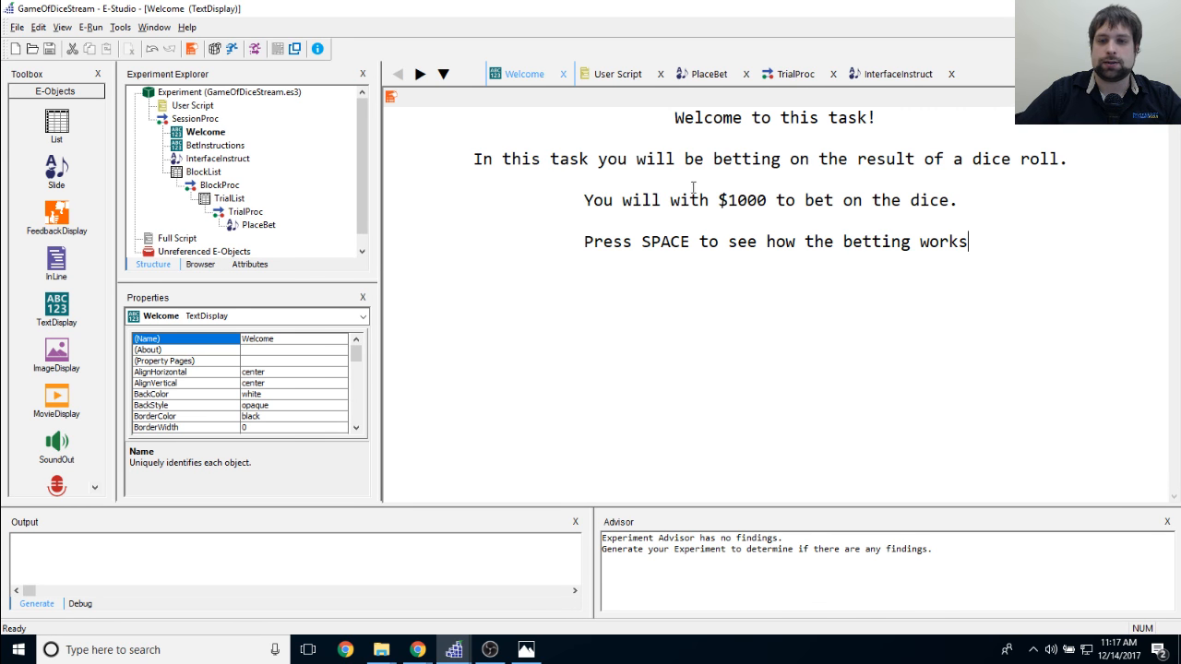
{"action": "left_click_drag", "start_coordinate": [709, 200], "coordinate": [893, 200]}
{"action": "left_click", "coordinate": [950, 242]}
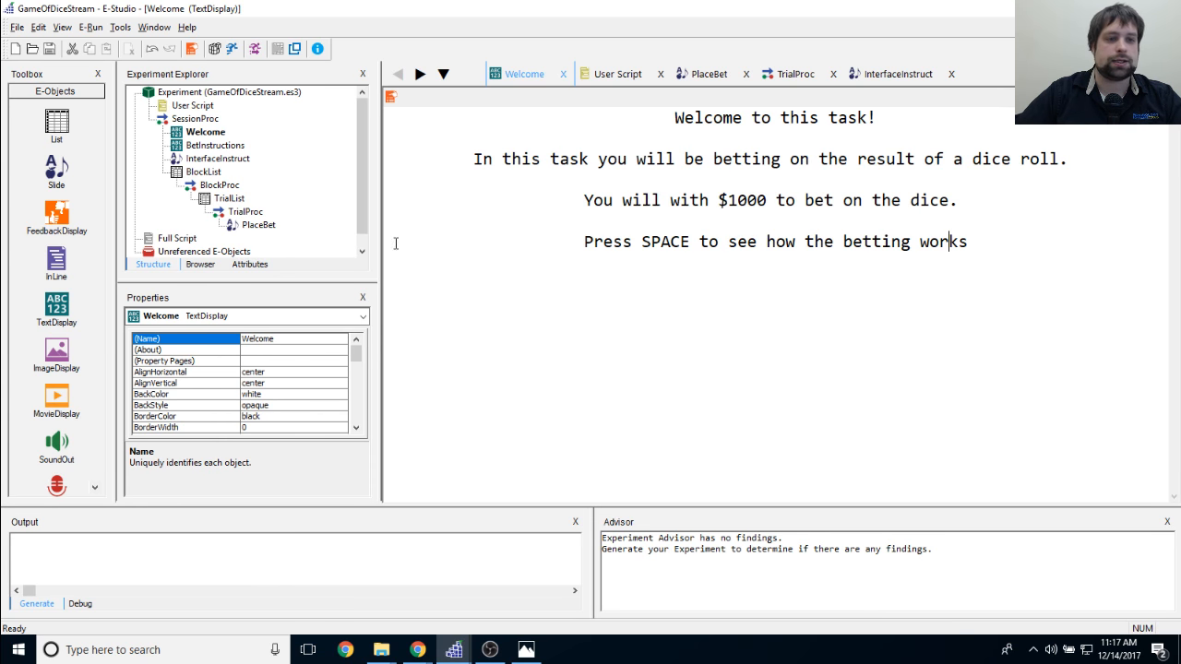
{"action": "double_click", "coordinate": [192, 105]}
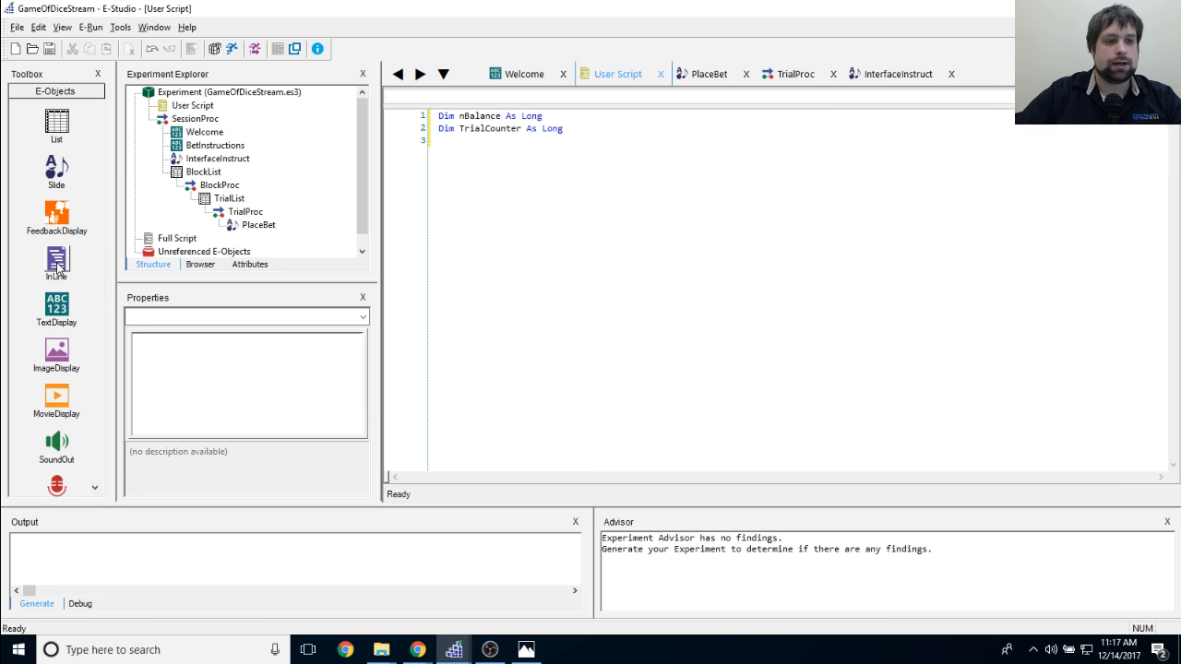
Step: Add an InLine object before Welcome in SessionProc and rename it Init
{"action": "left_click_drag", "start_coordinate": [57, 263], "coordinate": [304, 129]}
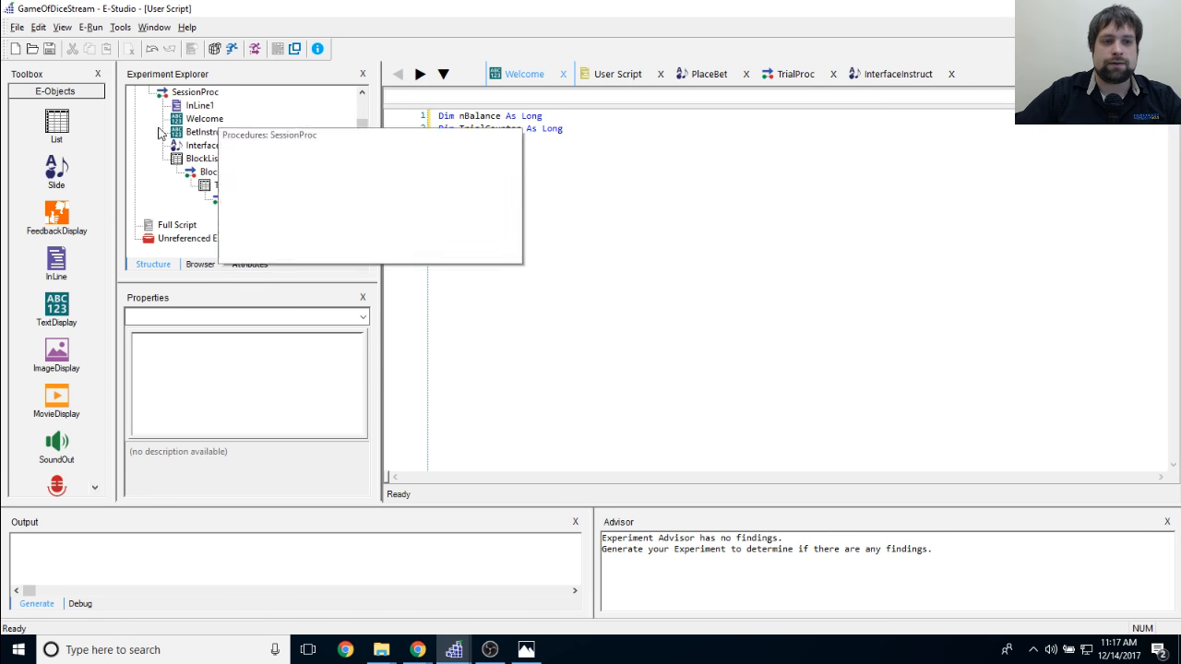
{"action": "left_click", "coordinate": [192, 105]}
{"action": "right_click", "coordinate": [192, 105]}
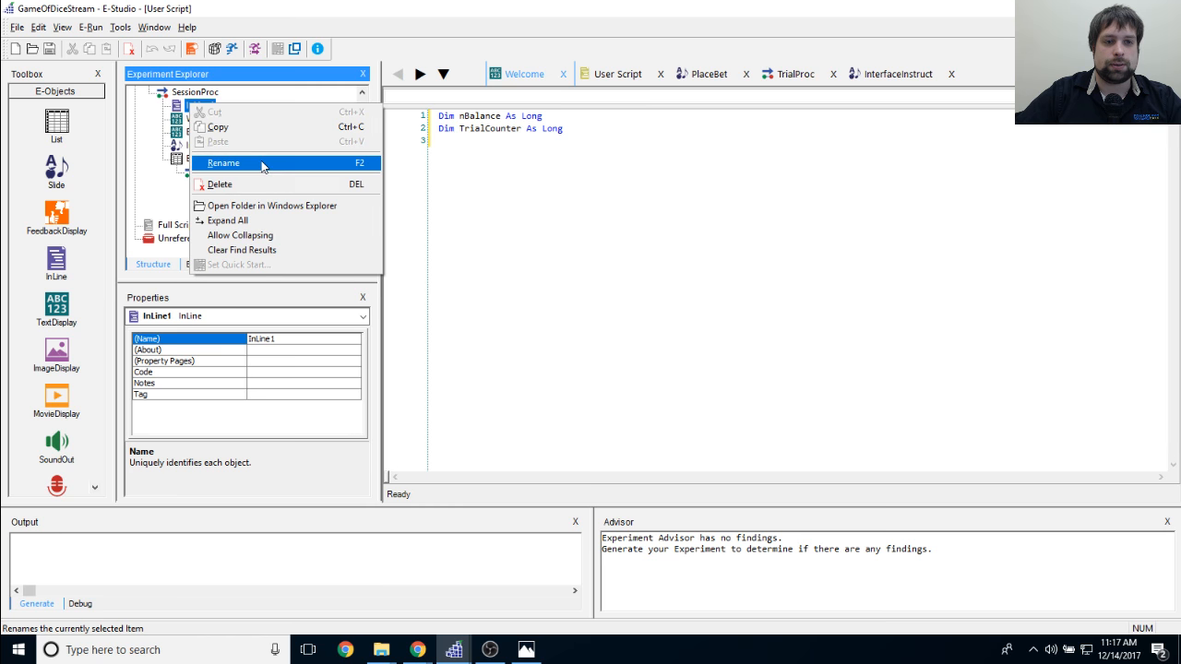
{"action": "left_click", "coordinate": [263, 165]}
{"action": "type", "text": "Init"}
{"action": "key", "text": "Return"}
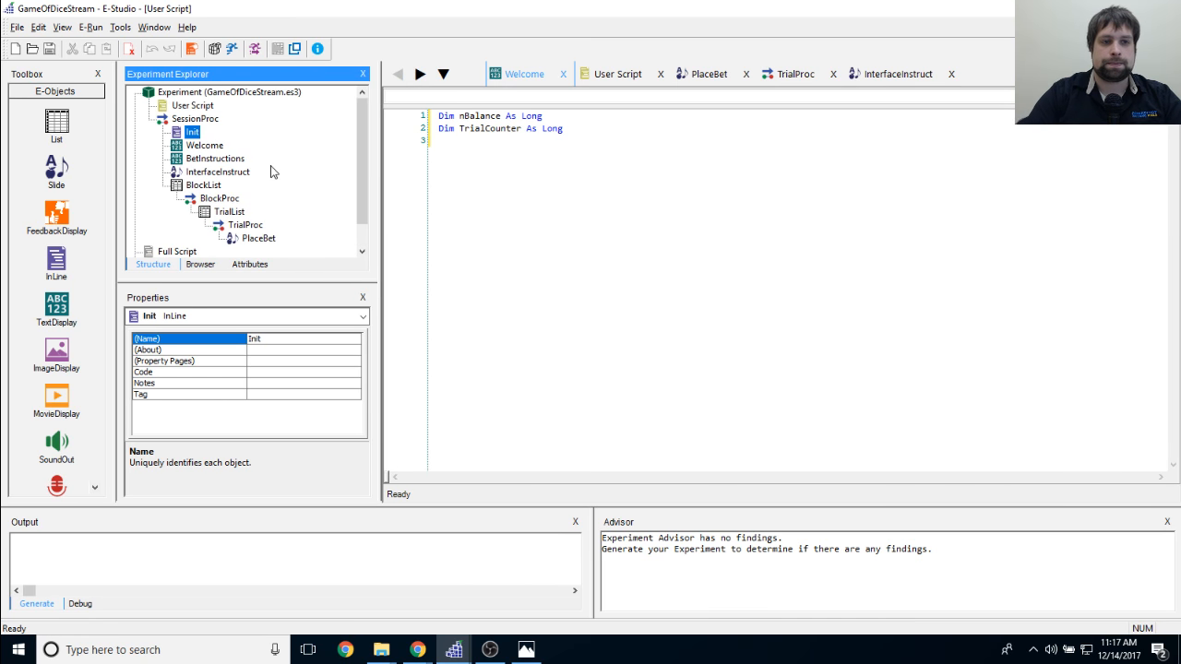
Step: Open the Init script, check the variable declarations in the User Script, and return to Init
{"action": "double_click", "coordinate": [192, 133]}
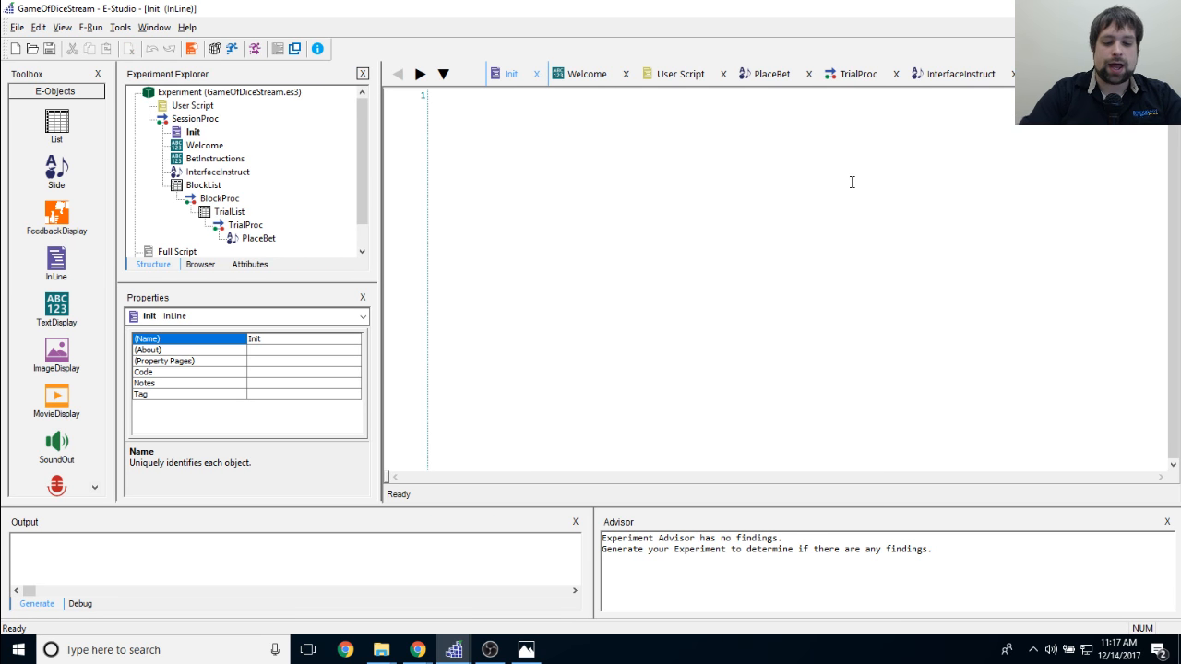
{"action": "double_click", "coordinate": [192, 105]}
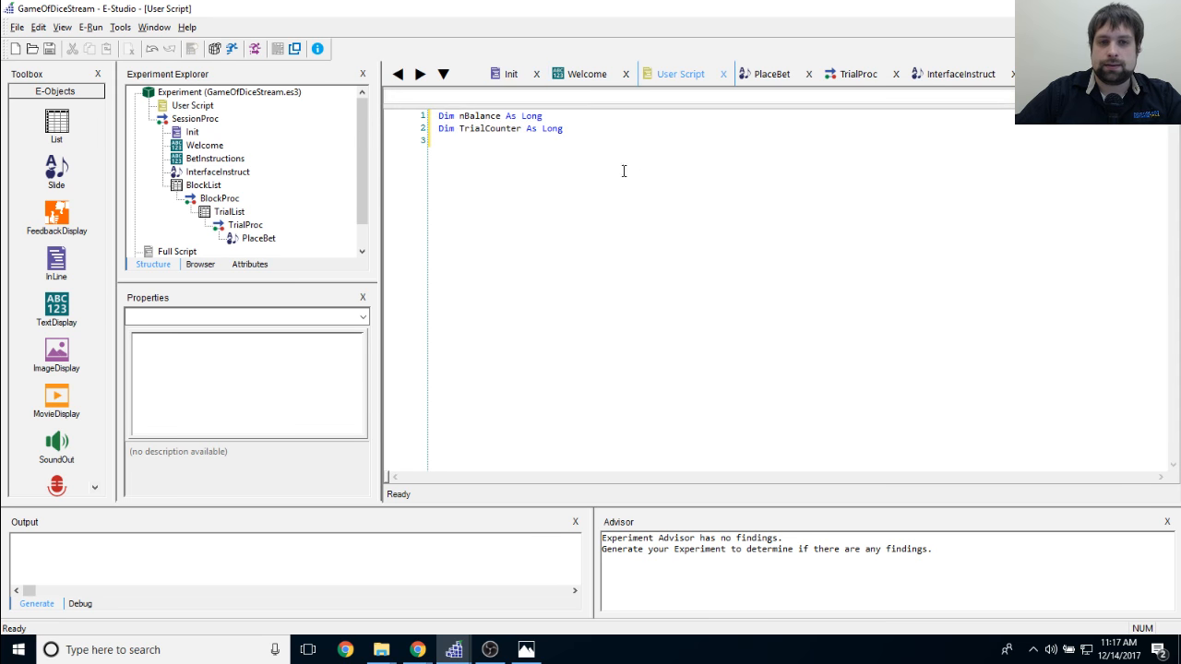
{"action": "left_click", "coordinate": [191, 134]}
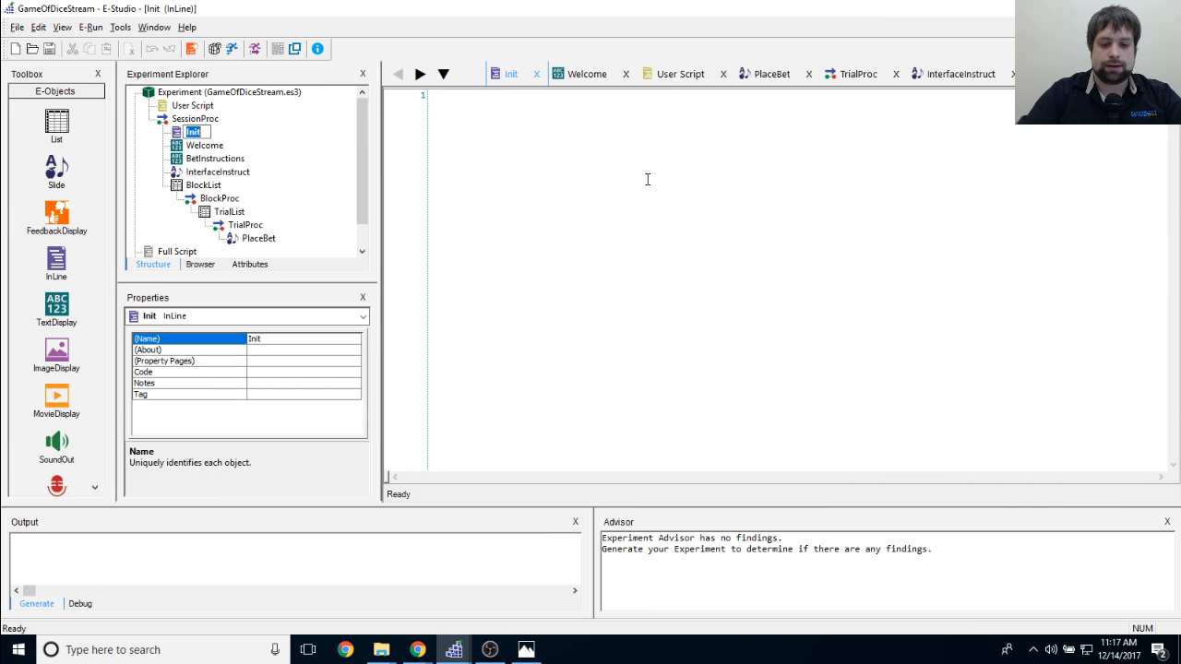
{"action": "type", "text": "nB"}
{"action": "key", "text": "BackSpace"}
{"action": "key", "text": "BackSpace"}
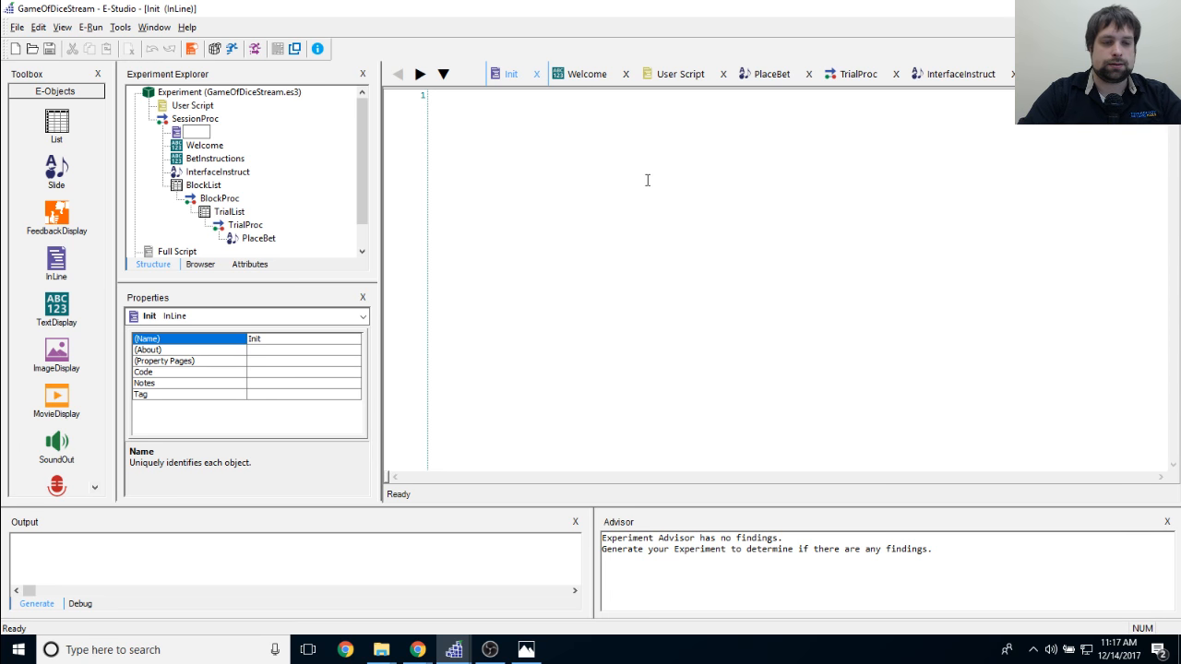
{"action": "key", "text": "Escape"}
Step: Initialize the balance in the Init script with nBalance = 1000
{"action": "left_click", "coordinate": [676, 137]}
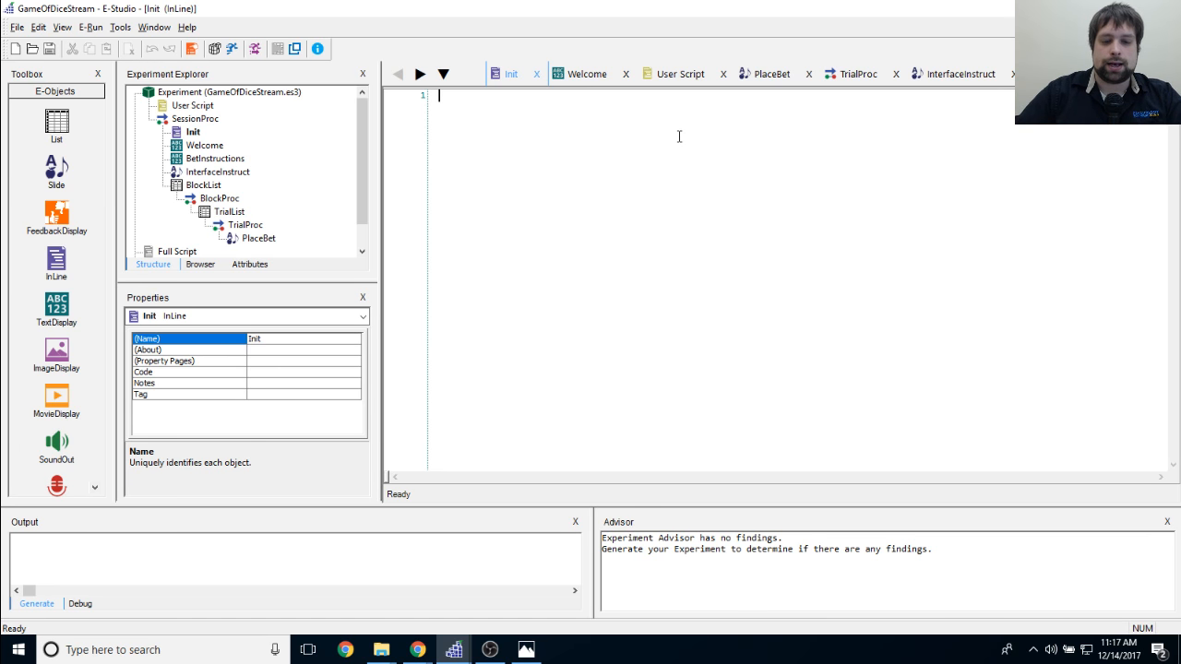
{"action": "type", "text": "nBalance "}
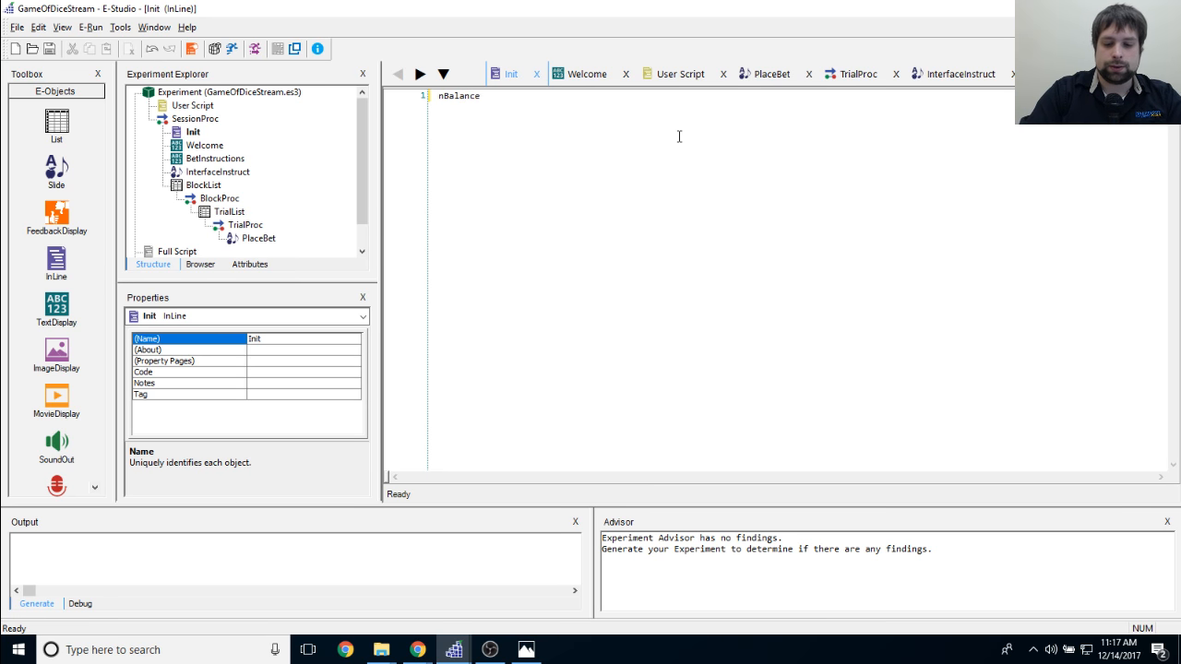
{"action": "type", "text": "= 1000"}
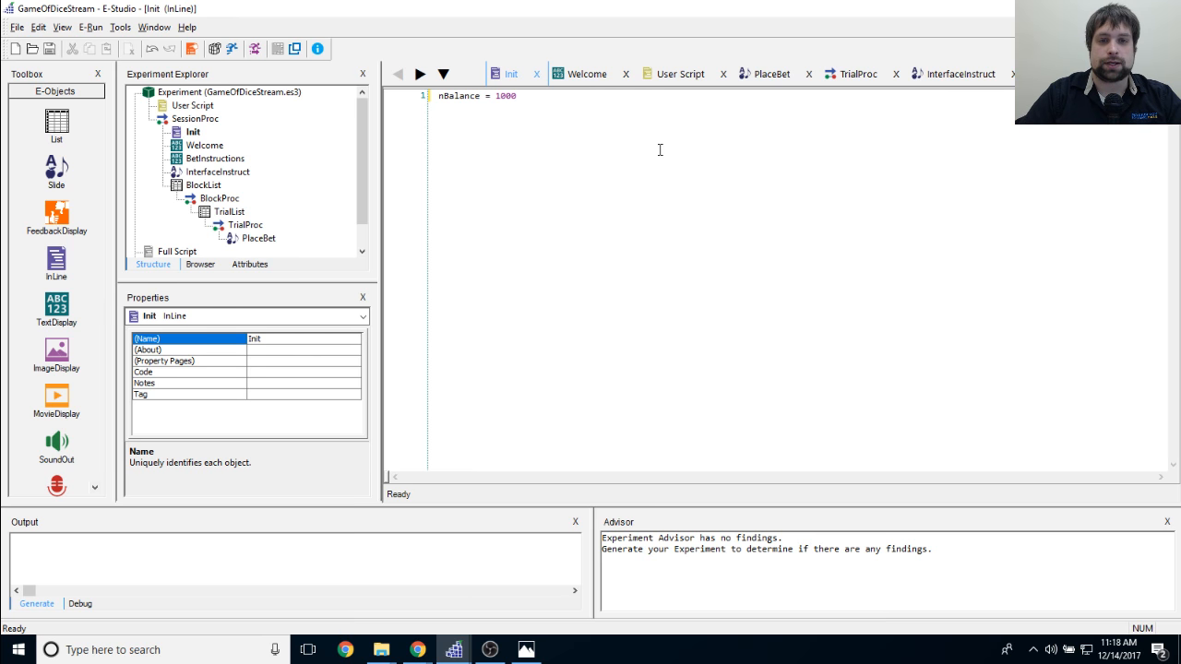
Step: Try nBalance values of 500 and 5000 in the Init script, and set it back to 1000
{"action": "key", "text": "ctrl+shift+Left"}
{"action": "type", "text": "500"}
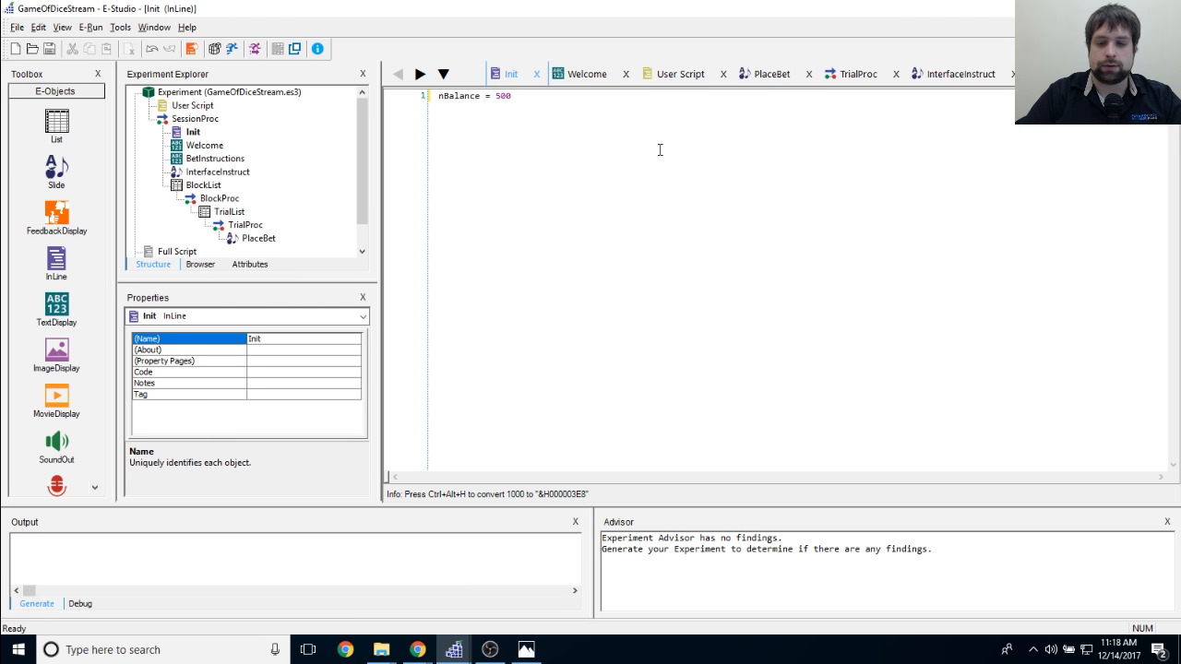
{"action": "key", "text": "ctrl+shift+Left"}
{"action": "type", "text": "5000"}
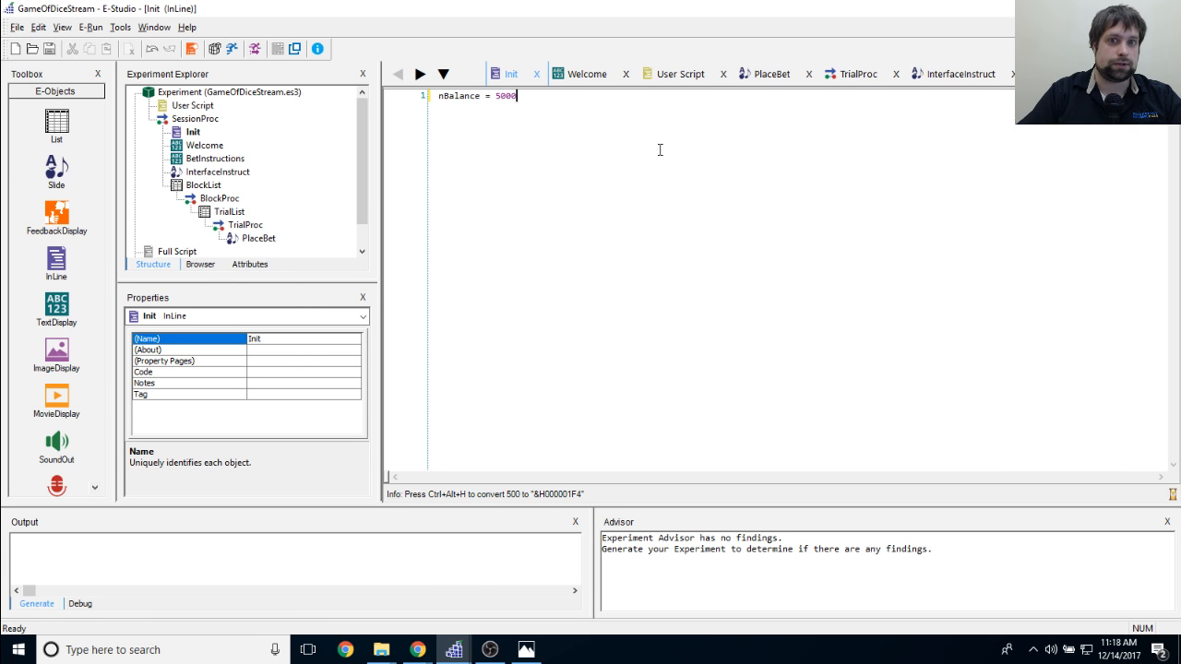
{"action": "key", "text": "ctrl+shift+Left"}
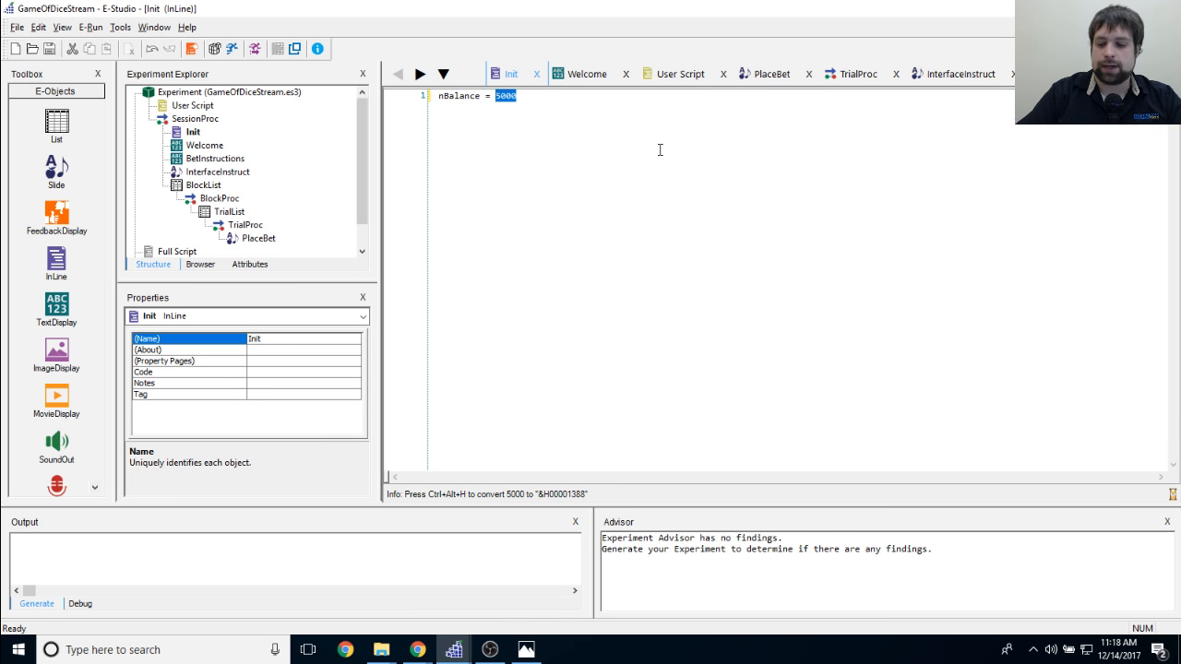
{"action": "type", "text": "1000"}
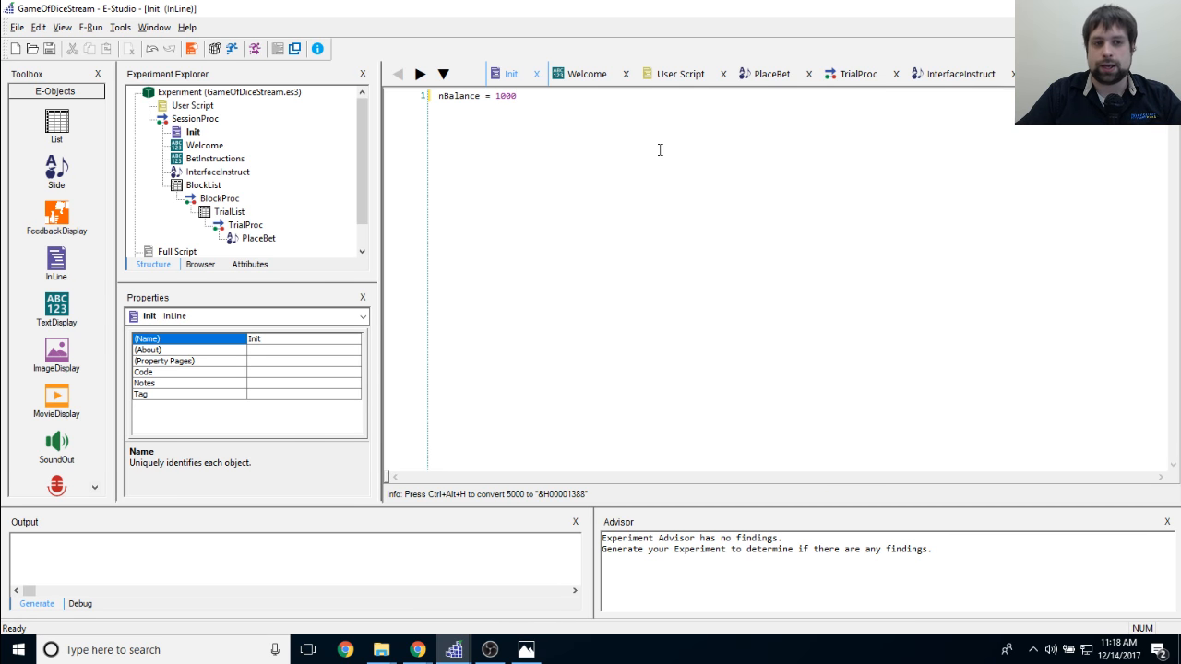
Step: Open the PlaceBet slide, view the Interface.JPG reference layout in Photos, and return to the slide
{"action": "left_click", "coordinate": [329, 122]}
{"action": "left_click_drag", "start_coordinate": [361, 111], "coordinate": [358, 124]}
{"action": "left_click", "coordinate": [259, 211]}
{"action": "double_click", "coordinate": [259, 212]}
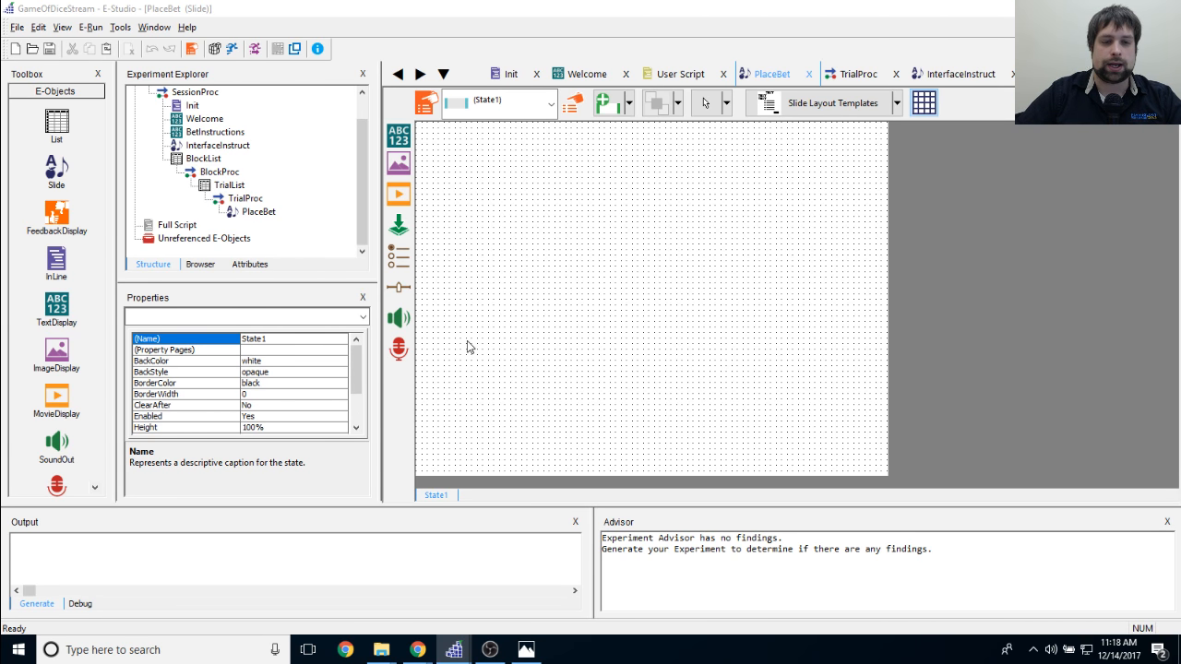
{"action": "left_click", "coordinate": [526, 650]}
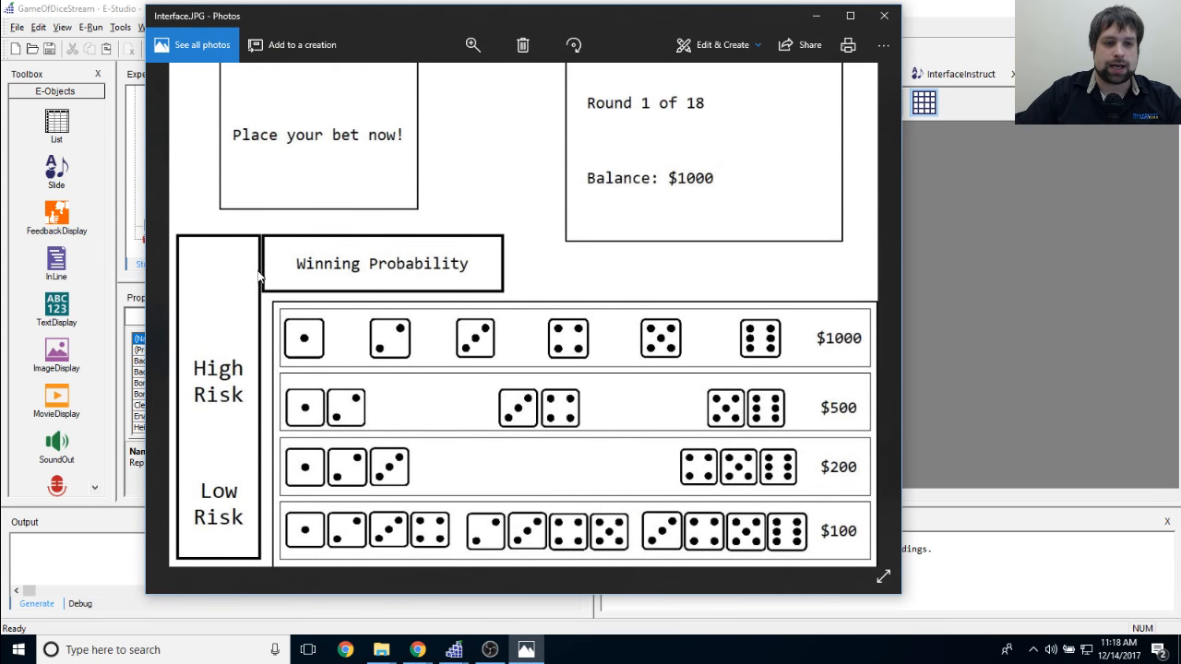
{"action": "left_click", "coordinate": [809, 20]}
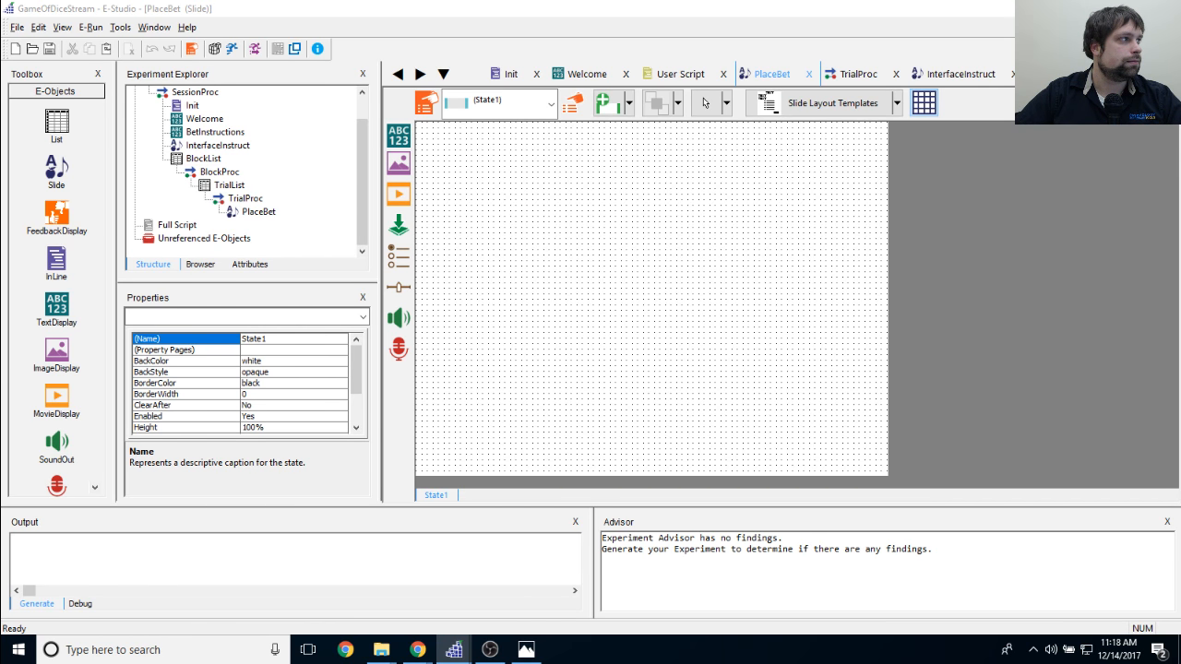
Step: Copy the finished PlaceBet slide from the other GameOfDice experiment to after PlaceBet in TrialProc, auto-numbering objects with conflicting names
{"action": "left_click_drag", "start_coordinate": [96, 489], "coordinate": [286, 221]}
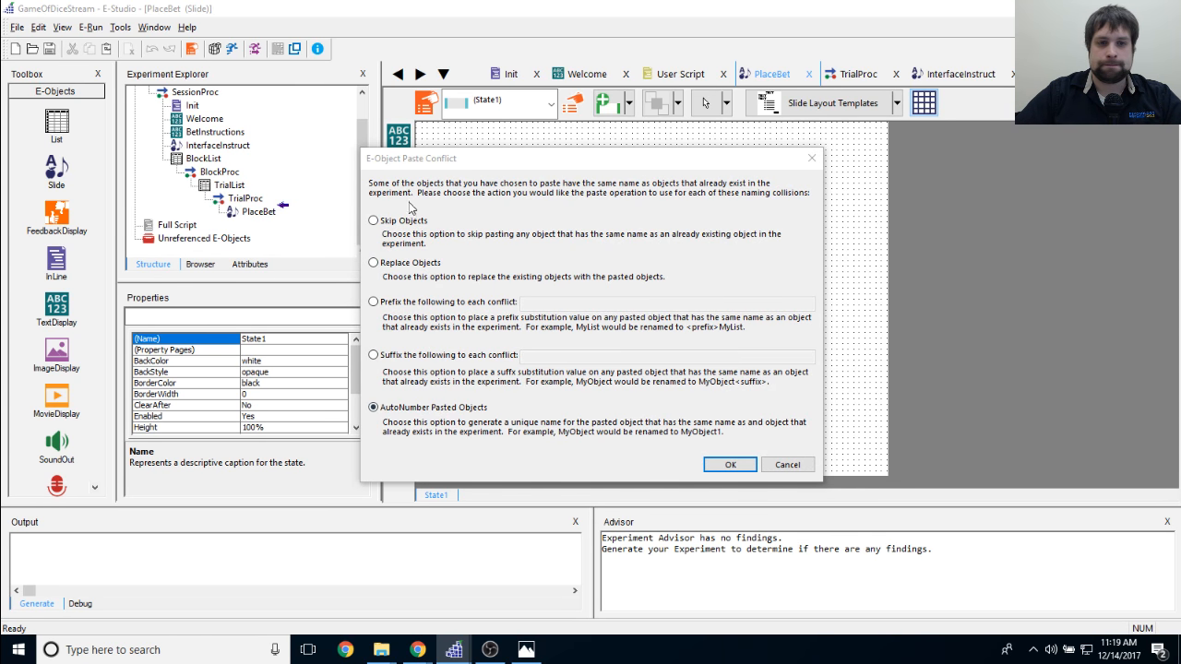
{"action": "left_click", "coordinate": [728, 464]}
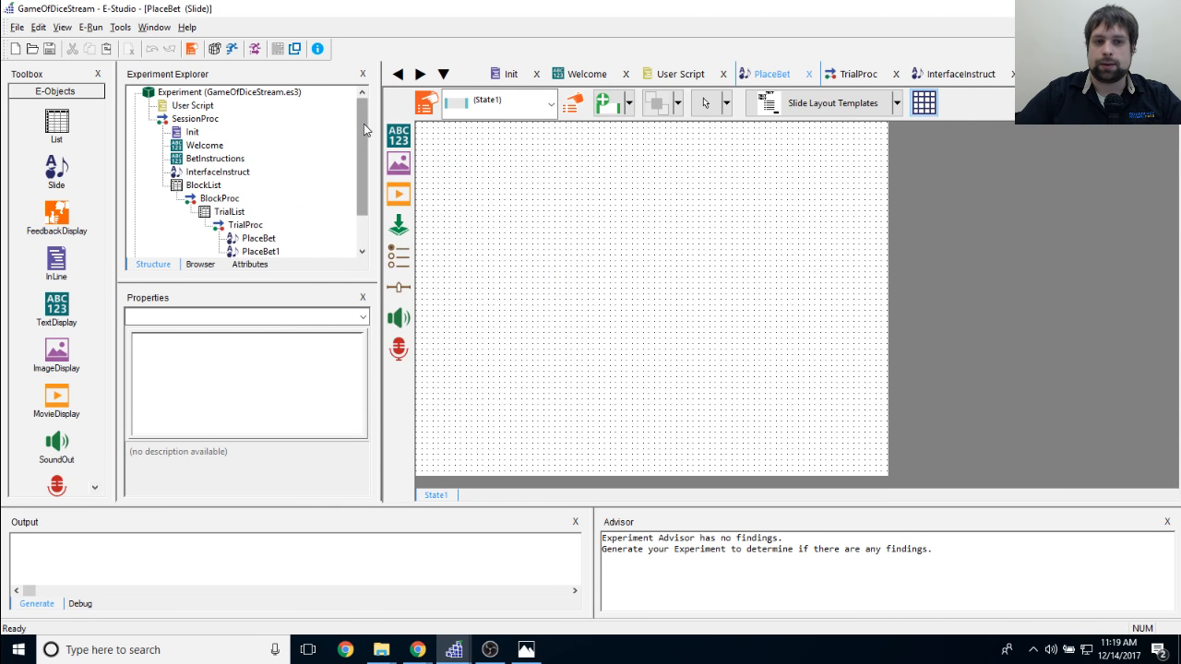
Step: Delete the empty PlaceBet slide from TrialProc and remove it permanently from Unreferenced E-Objects
{"action": "left_click_drag", "start_coordinate": [363, 123], "coordinate": [301, 213]}
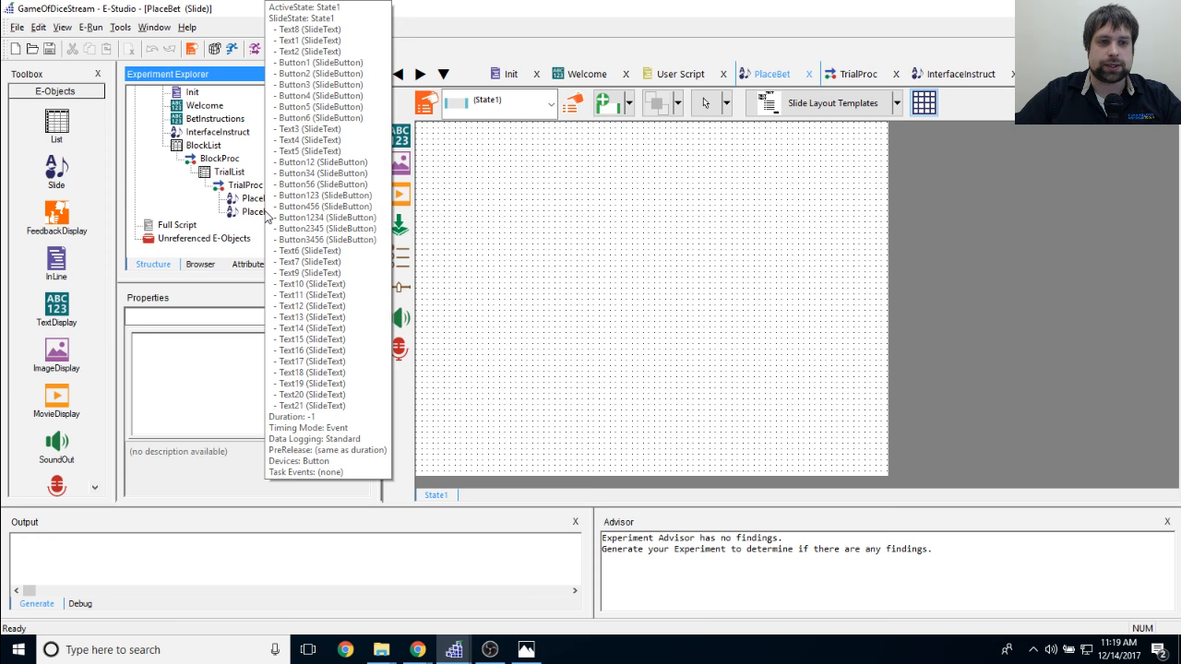
{"action": "left_click", "coordinate": [259, 199]}
{"action": "key", "text": "Delete"}
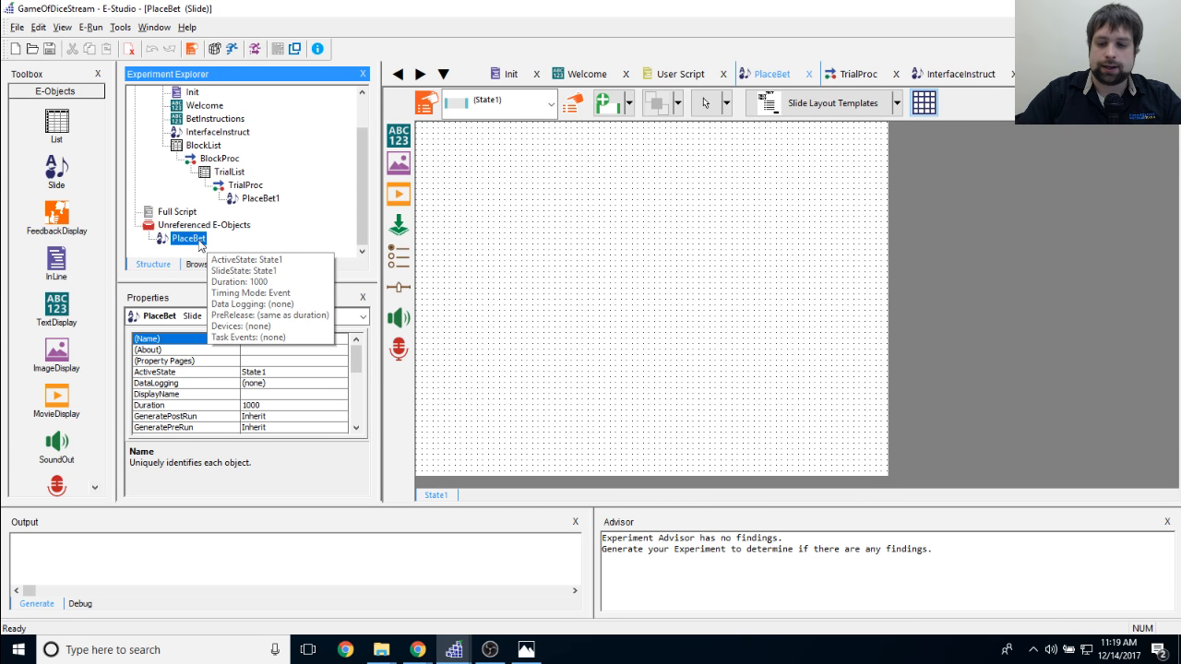
{"action": "key", "text": "Delete"}
{"action": "left_click", "coordinate": [647, 359]}
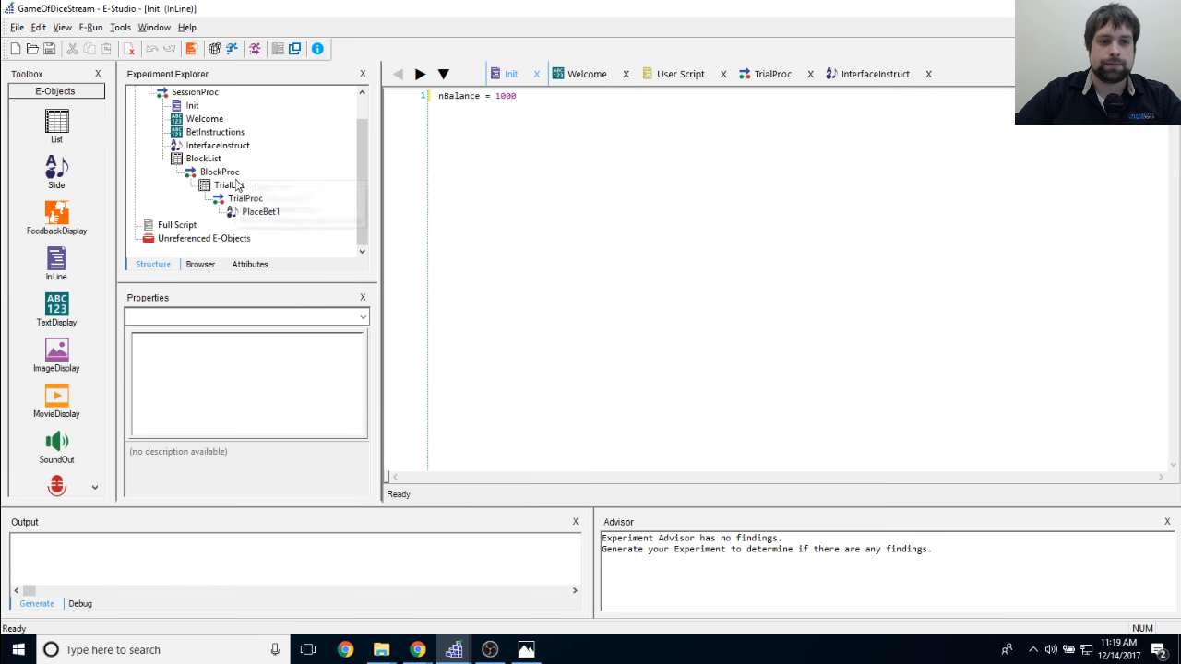
Step: Open the PlaceBet1 slide and examine the Response and theme image file of Button123, the one-two-three dice button
{"action": "left_click", "coordinate": [259, 211]}
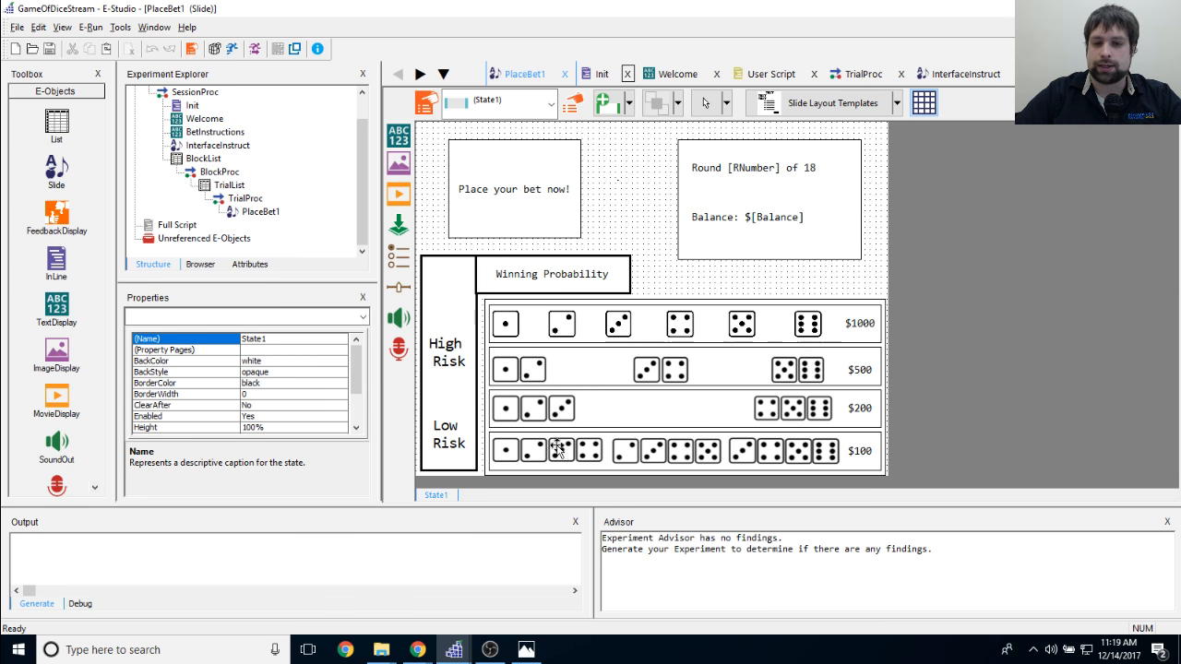
{"action": "left_click", "coordinate": [557, 412]}
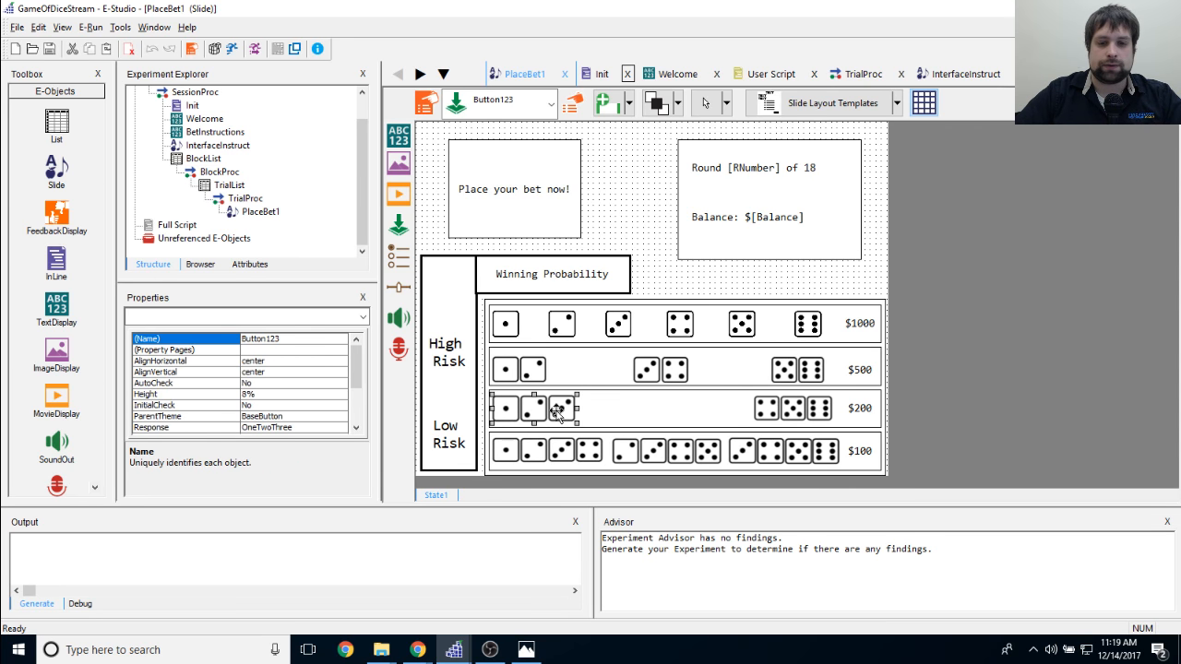
{"action": "left_click", "coordinate": [572, 103]}
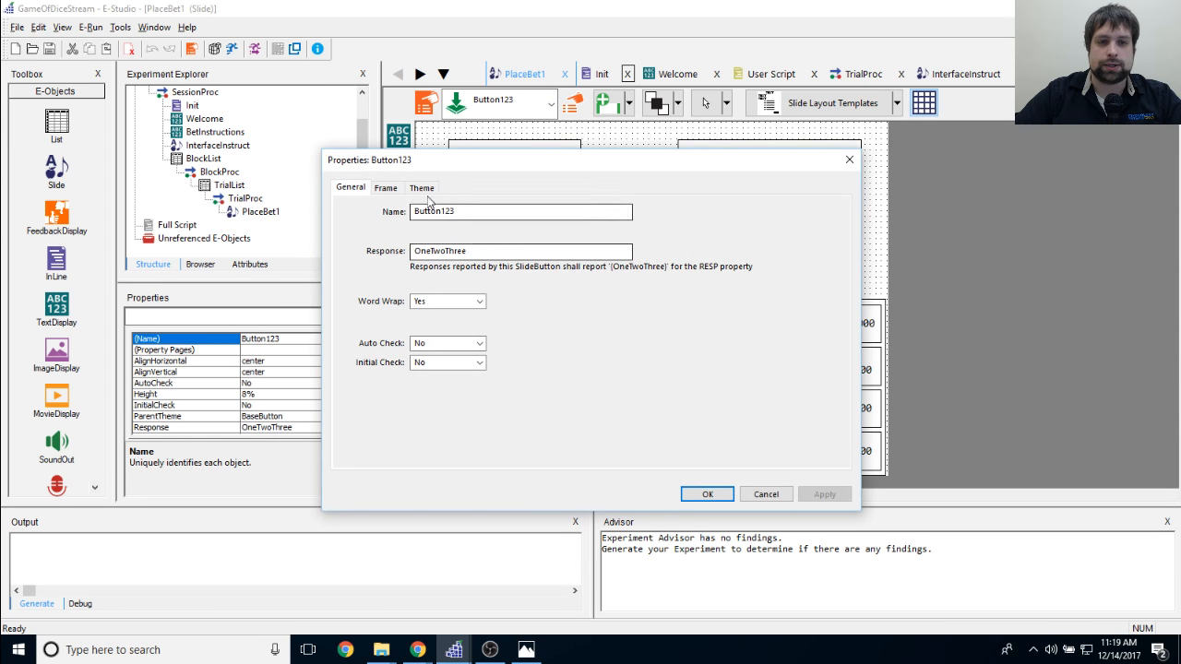
{"action": "left_click", "coordinate": [386, 189]}
{"action": "left_click", "coordinate": [420, 189]}
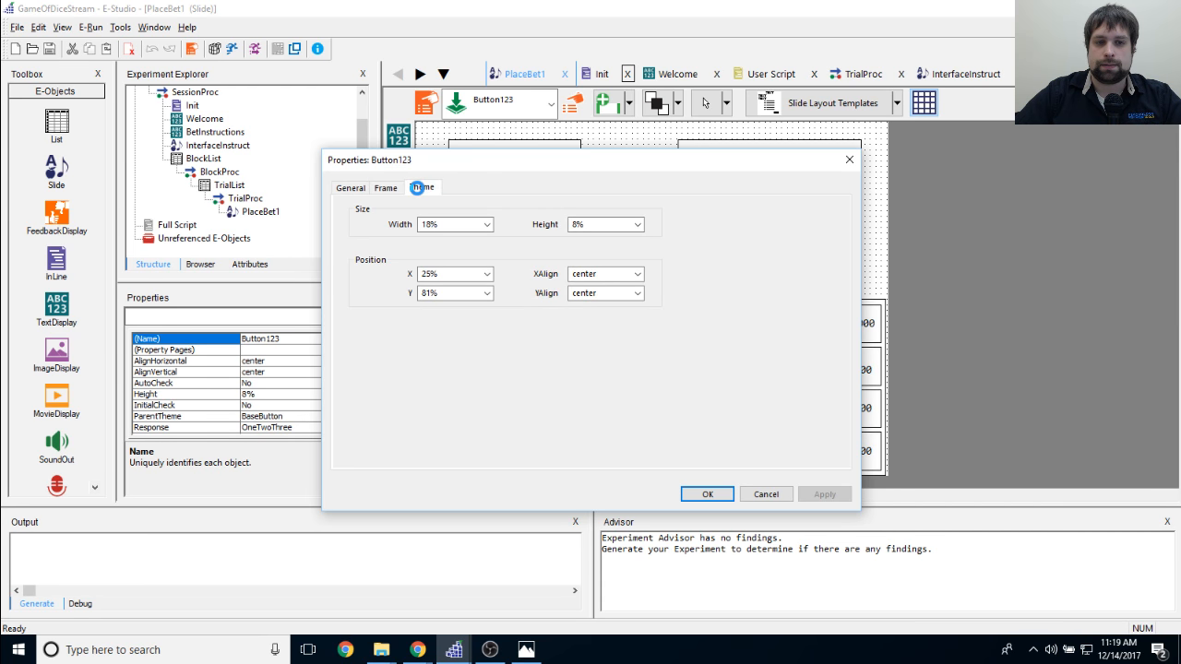
{"action": "left_click", "coordinate": [429, 258]}
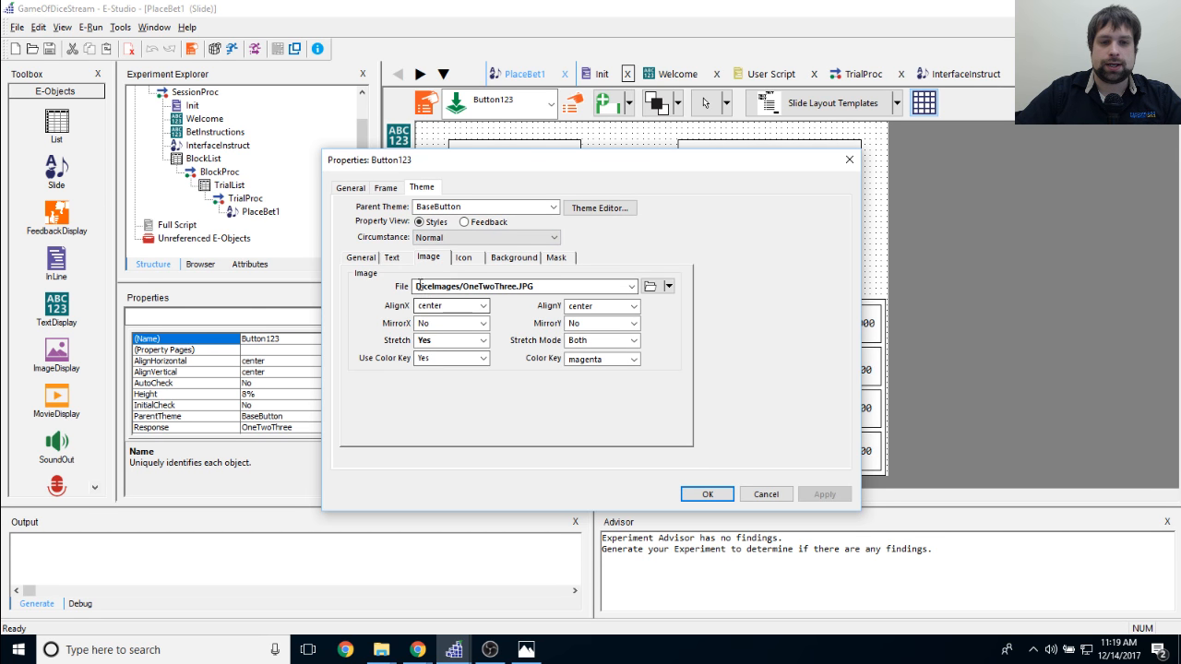
{"action": "left_click", "coordinate": [368, 258]}
{"action": "left_click", "coordinate": [351, 187]}
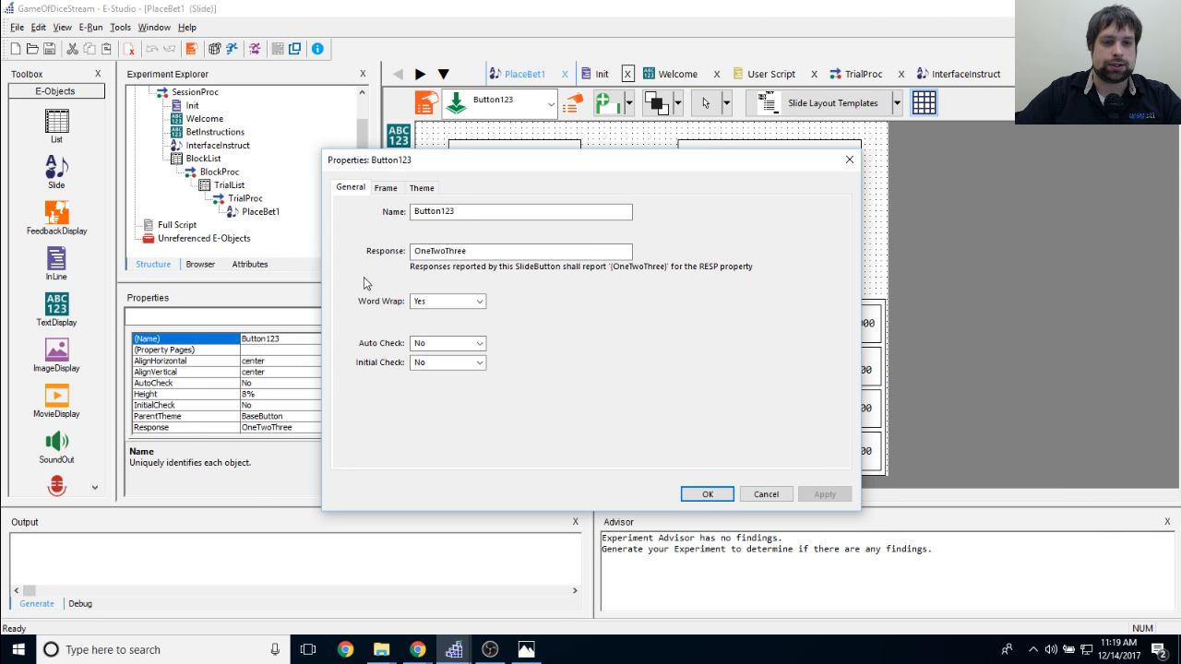
{"action": "double_click", "coordinate": [548, 252]}
{"action": "left_click", "coordinate": [548, 252]}
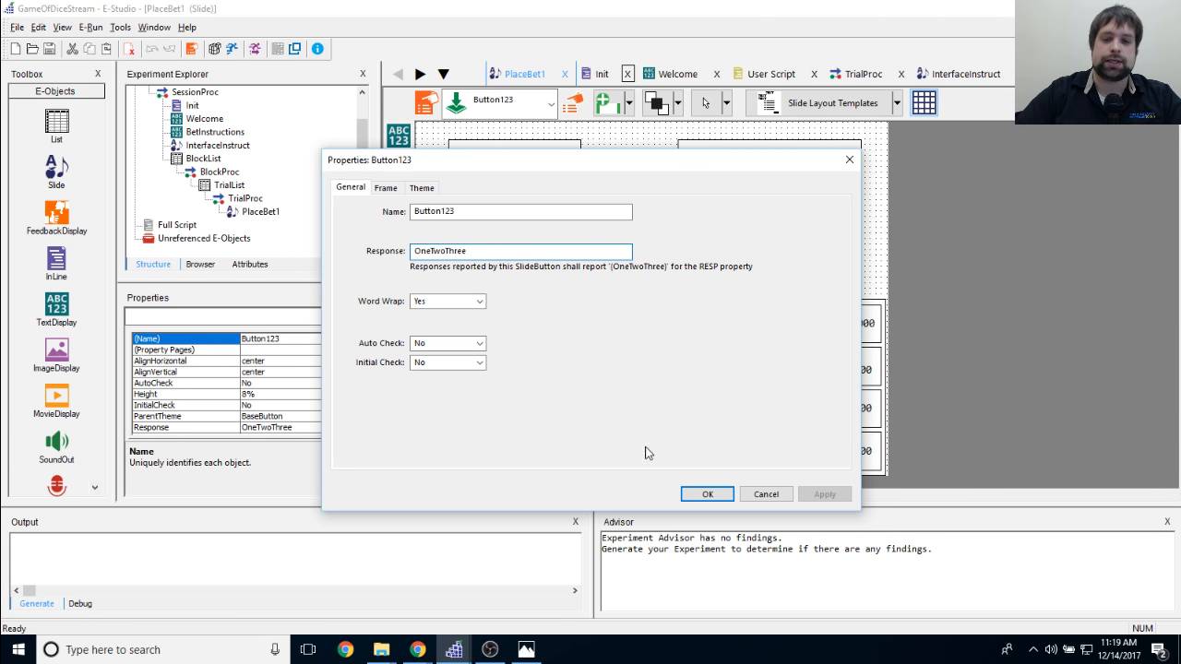
{"action": "left_click", "coordinate": [707, 494]}
Step: Examine the Response and theme image file of Button1234, the one-two-three-four dice button
{"action": "left_click", "coordinate": [505, 328]}
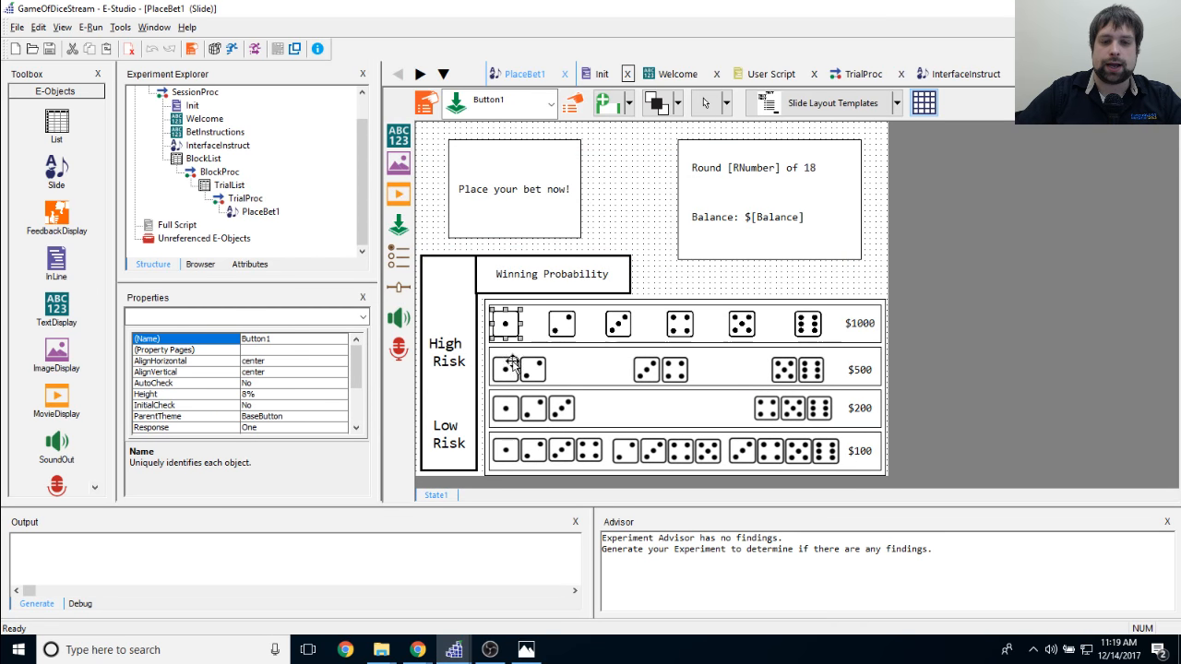
{"action": "left_click", "coordinate": [527, 450]}
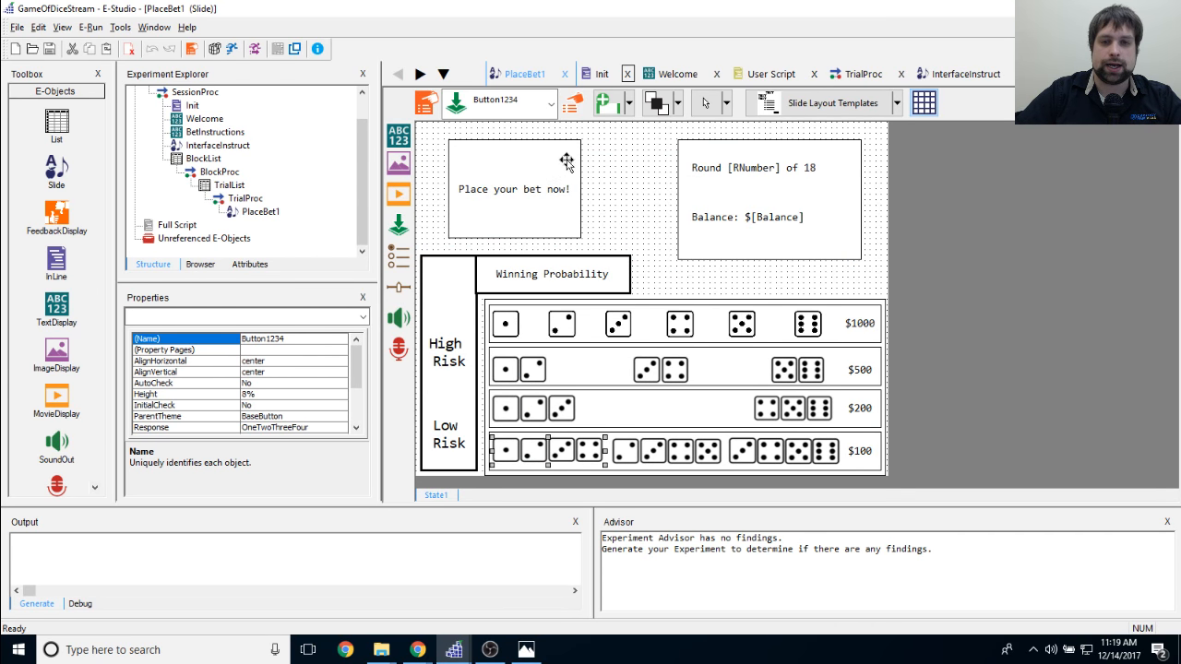
{"action": "left_click", "coordinate": [572, 103]}
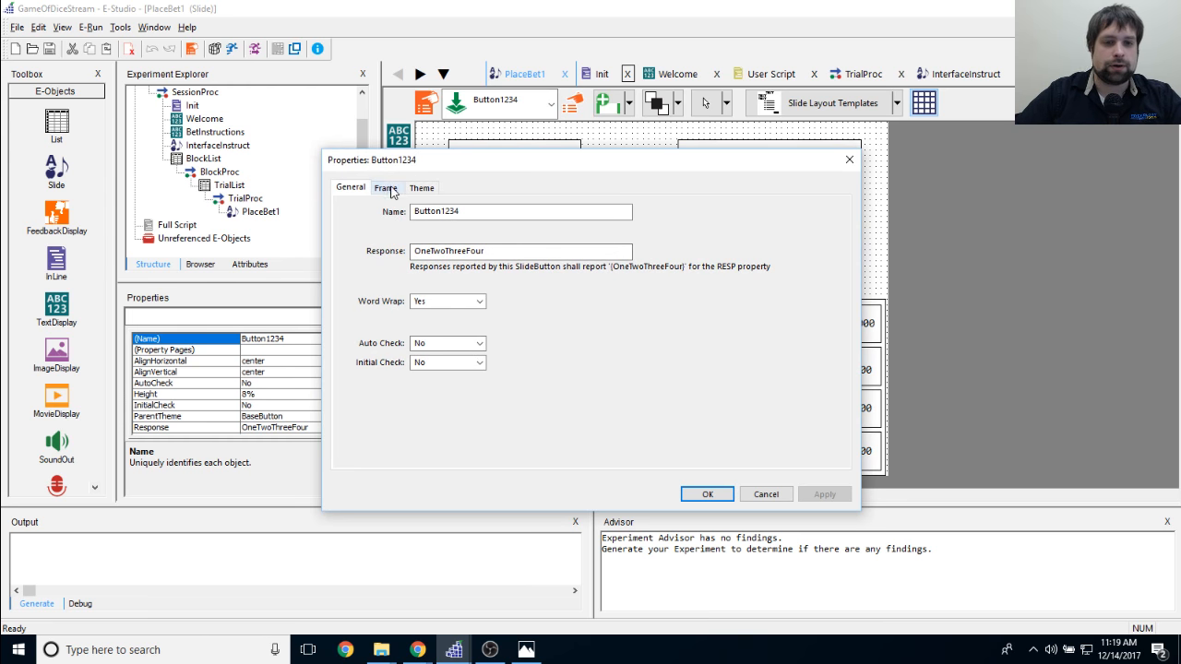
{"action": "left_click_drag", "start_coordinate": [415, 252], "coordinate": [535, 255]}
{"action": "left_click", "coordinate": [529, 251]}
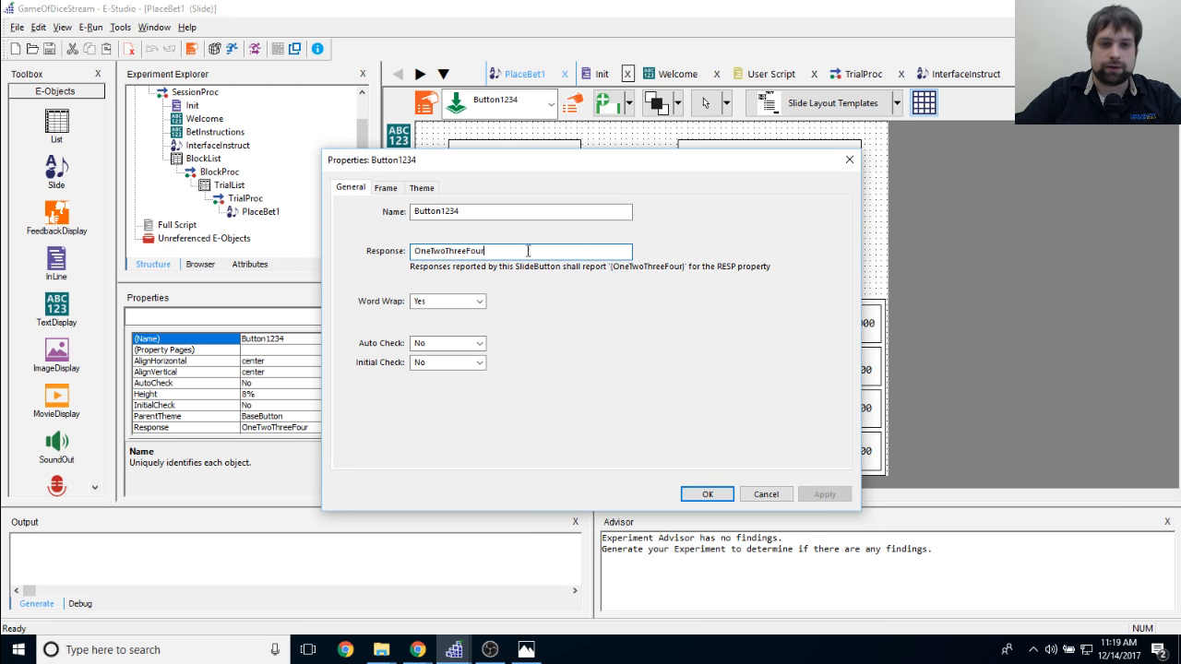
{"action": "left_click", "coordinate": [415, 187]}
{"action": "left_click", "coordinate": [428, 257]}
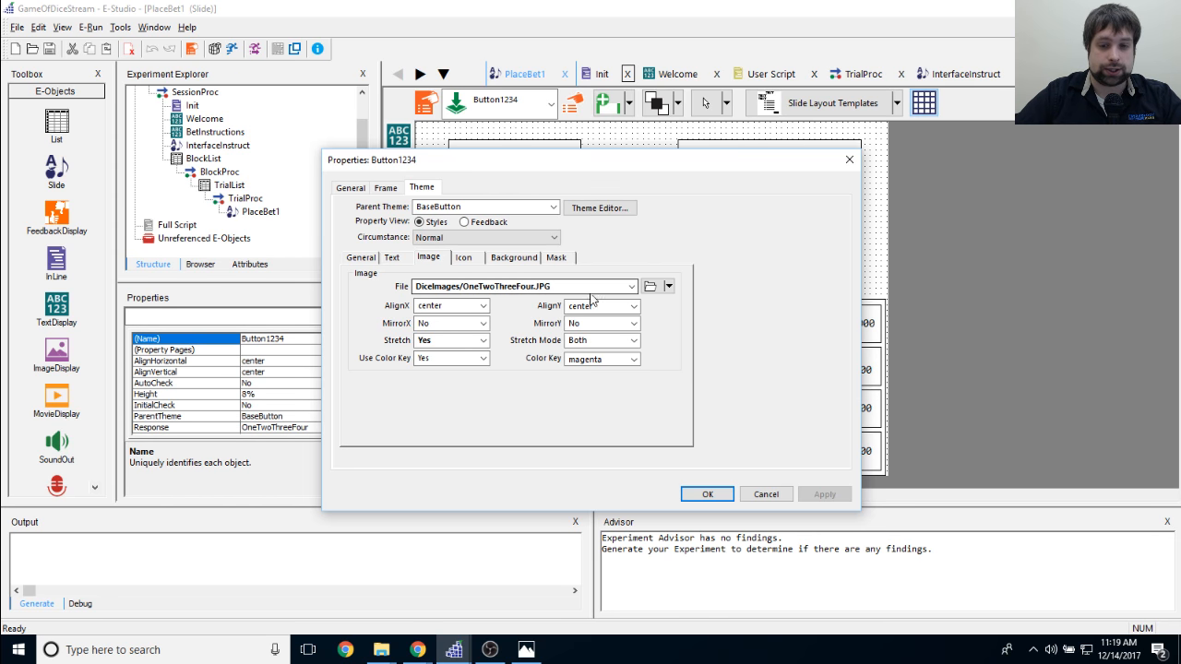
{"action": "left_click", "coordinate": [708, 493]}
{"action": "left_click", "coordinate": [711, 315]}
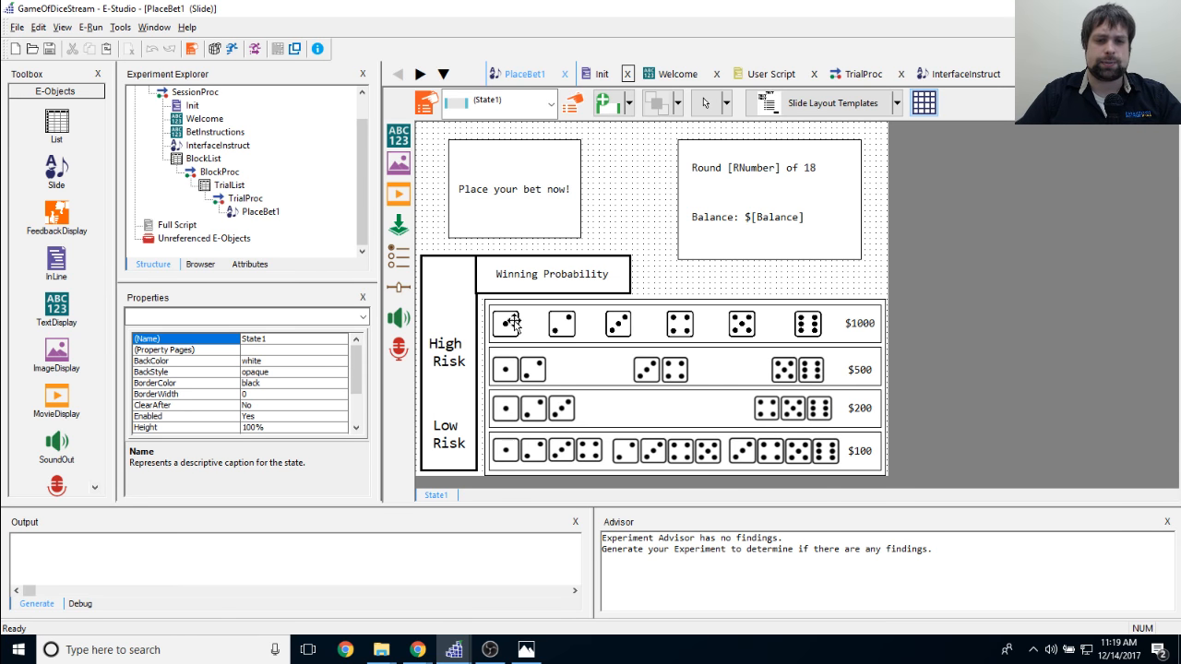
Step: Examine the High Risk/Low Risk and Winning Probability text boxes on the slide
{"action": "left_click", "coordinate": [535, 269]}
{"action": "left_click", "coordinate": [466, 280]}
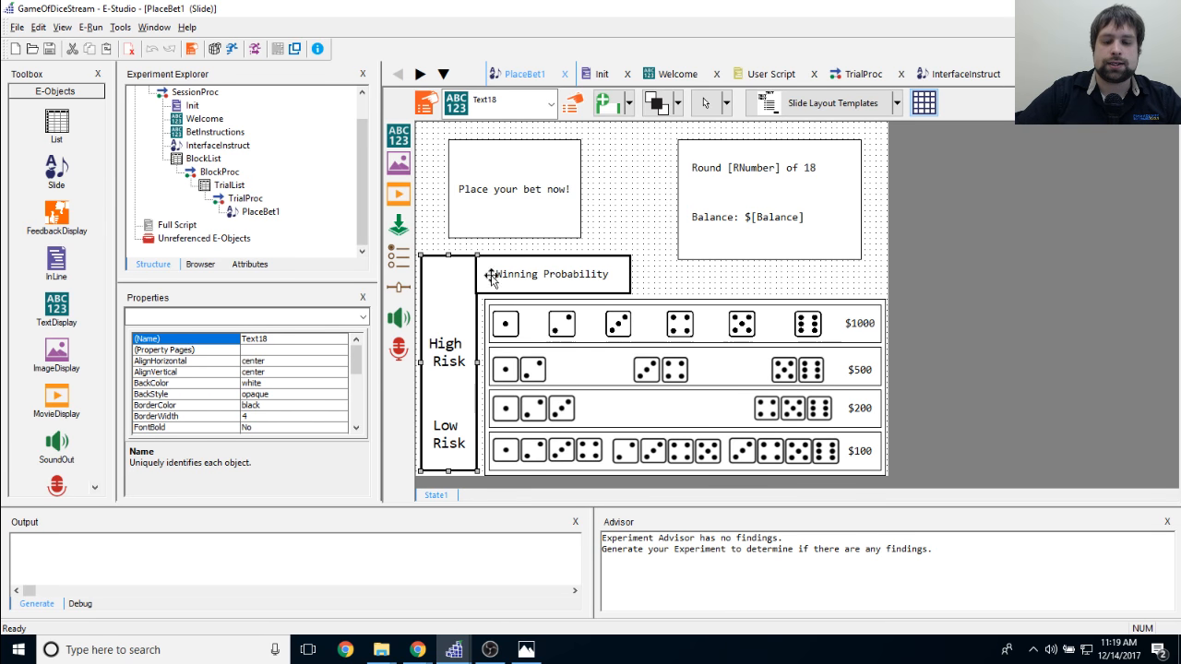
{"action": "left_click", "coordinate": [558, 264]}
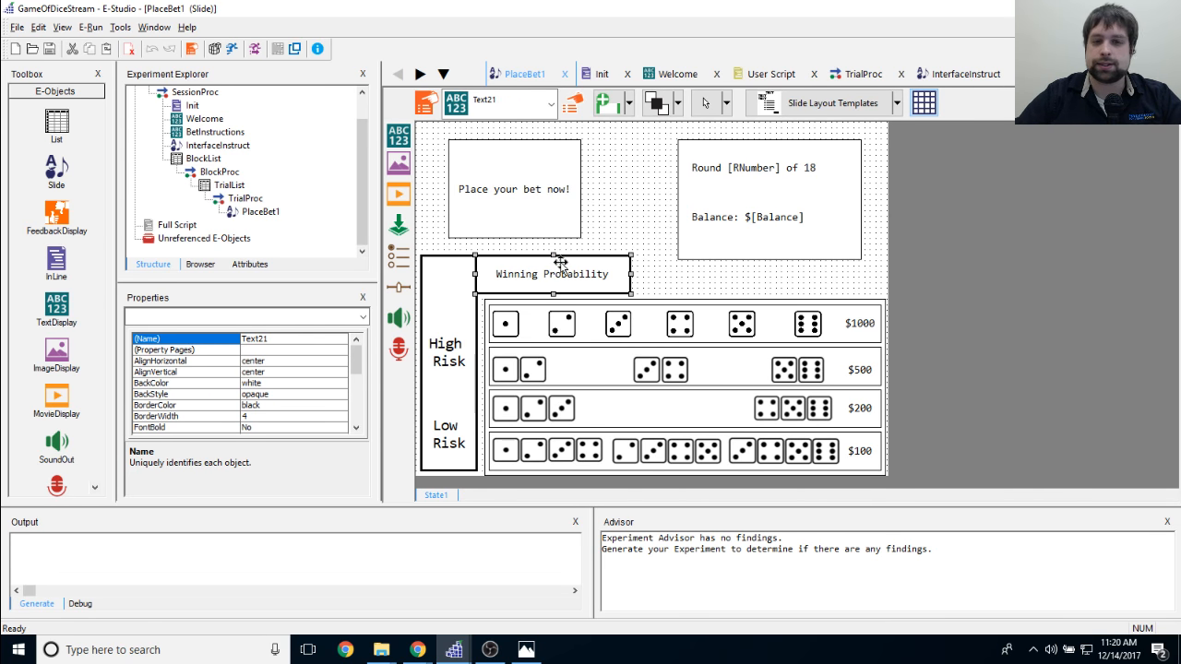
{"action": "double_click", "coordinate": [535, 274]}
{"action": "left_click", "coordinate": [495, 273]}
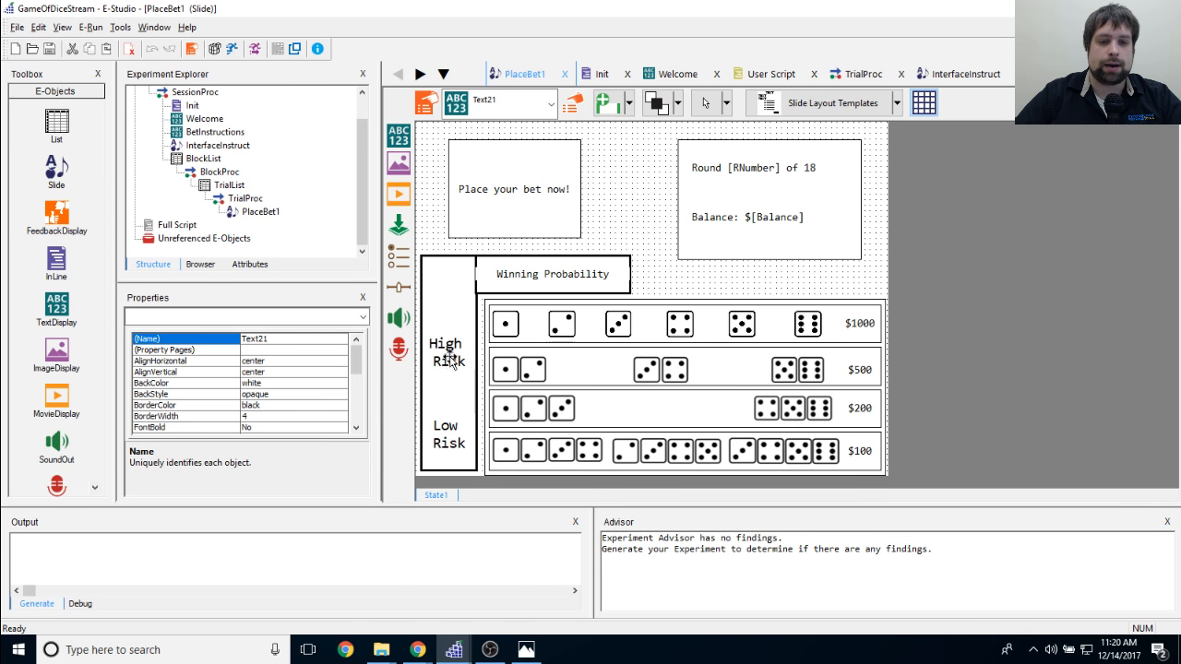
Step: Try a border width of 2 on the Winning Probability text box
{"action": "left_click", "coordinate": [625, 243]}
{"action": "left_click", "coordinate": [572, 283]}
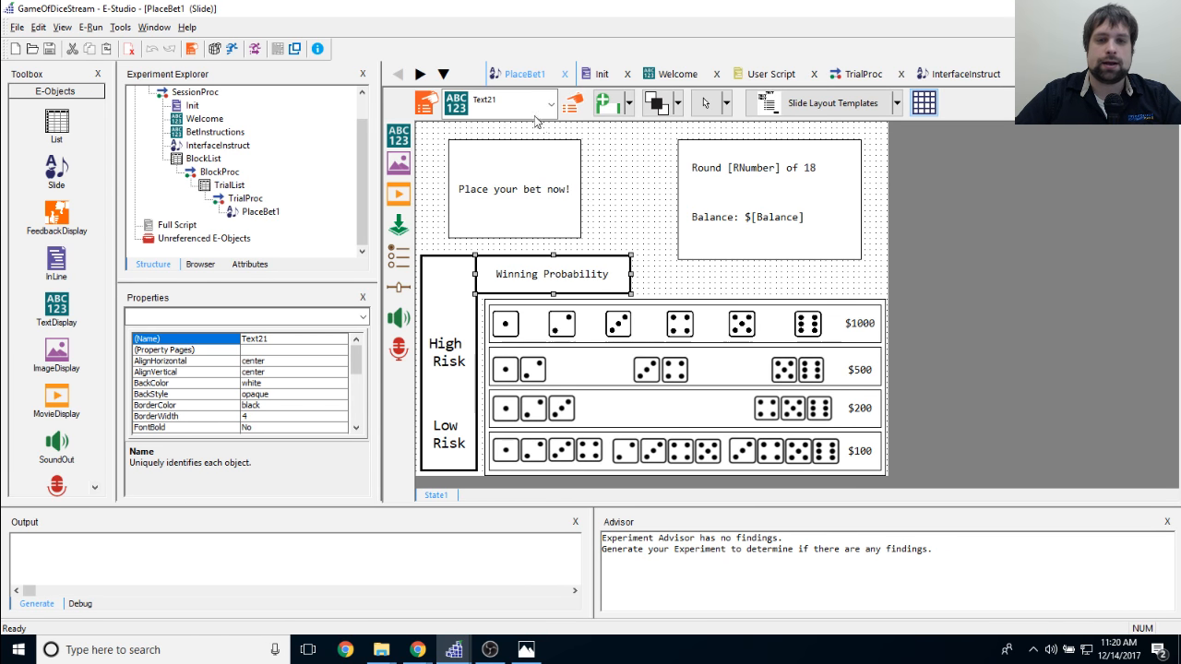
{"action": "left_click", "coordinate": [569, 102]}
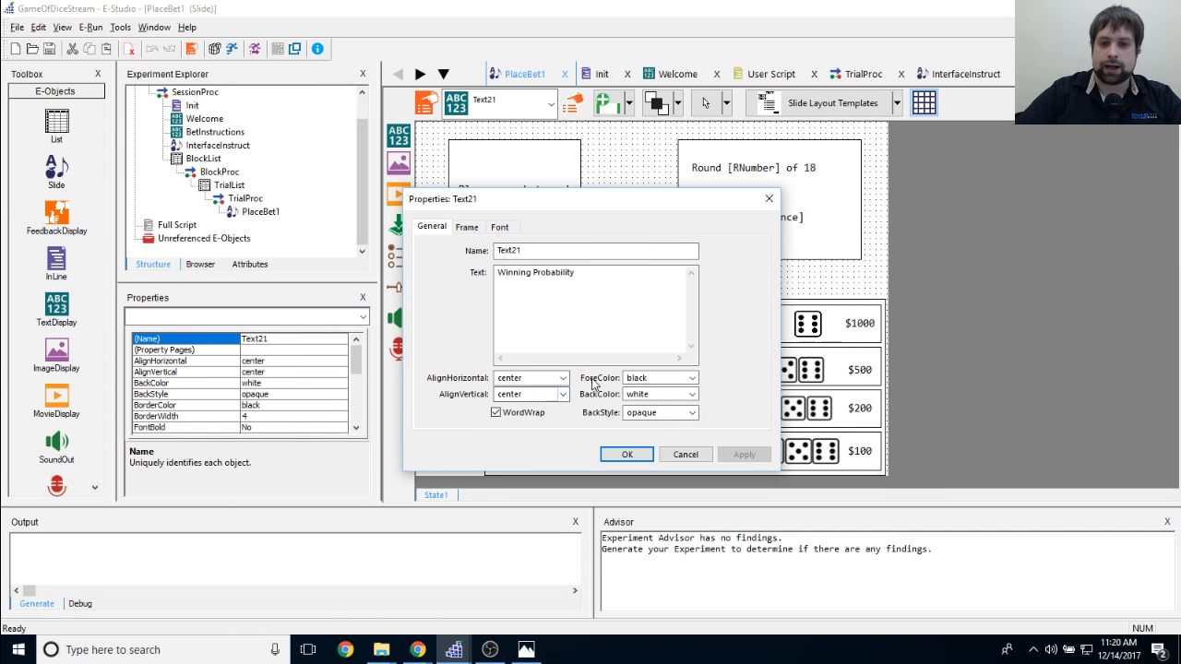
{"action": "left_click", "coordinate": [466, 228]}
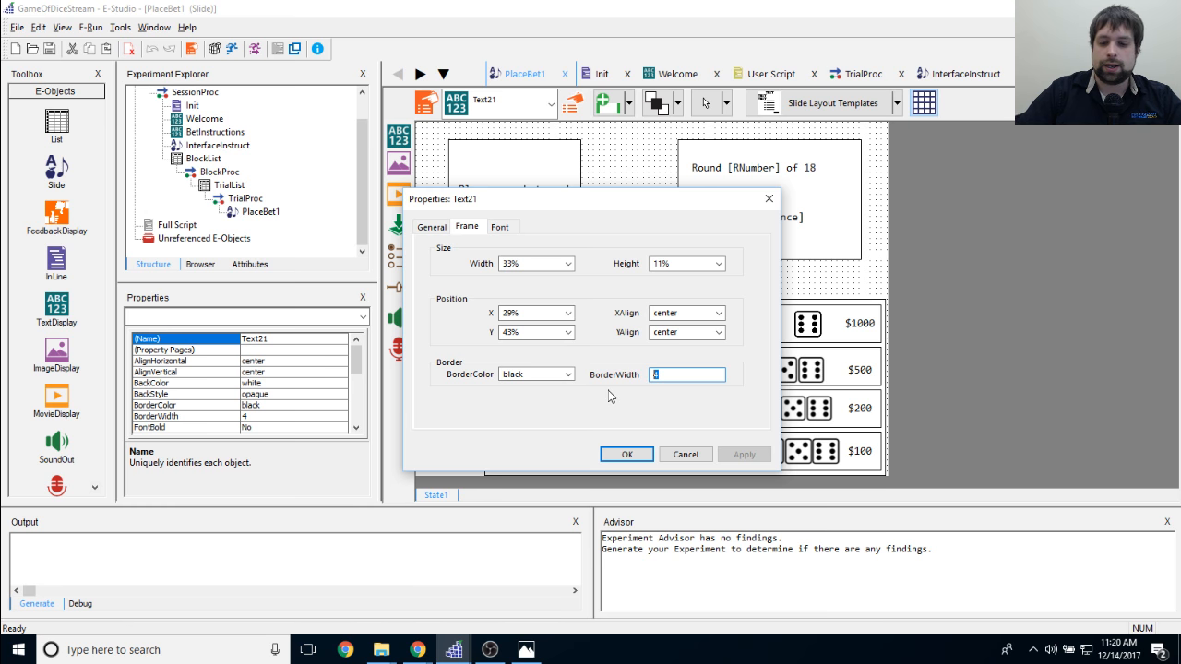
{"action": "key", "text": "BackSpace"}
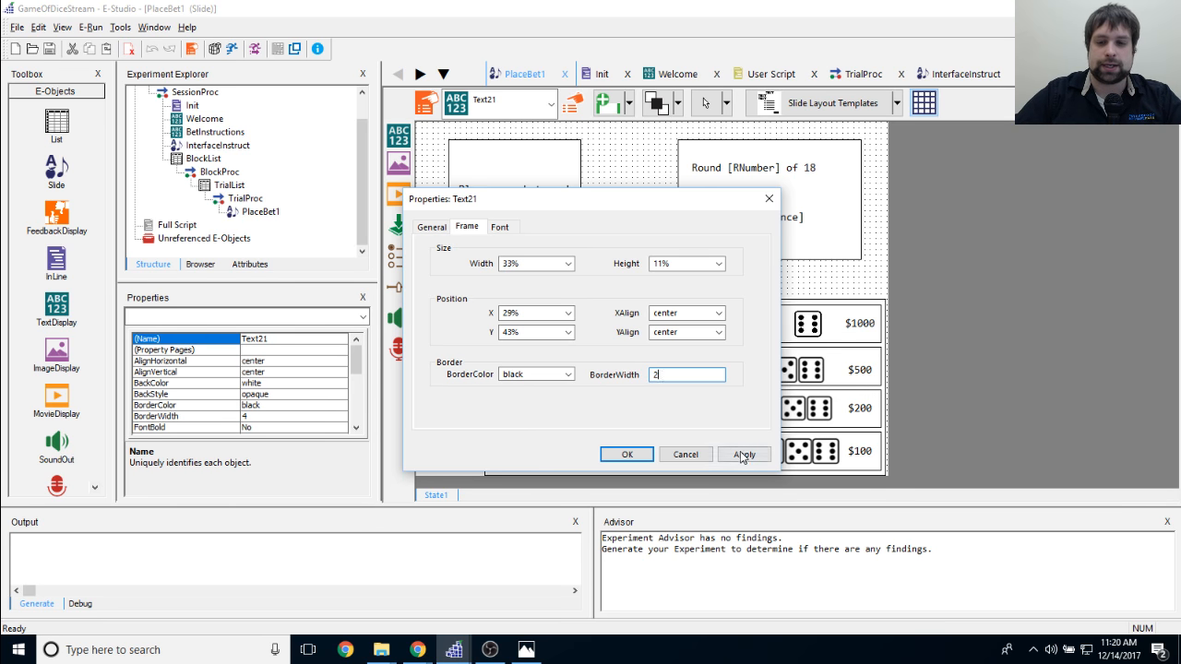
{"action": "left_click", "coordinate": [627, 454]}
Step: Restore the Winning Probability text box's border width to 4
{"action": "left_click", "coordinate": [449, 312]}
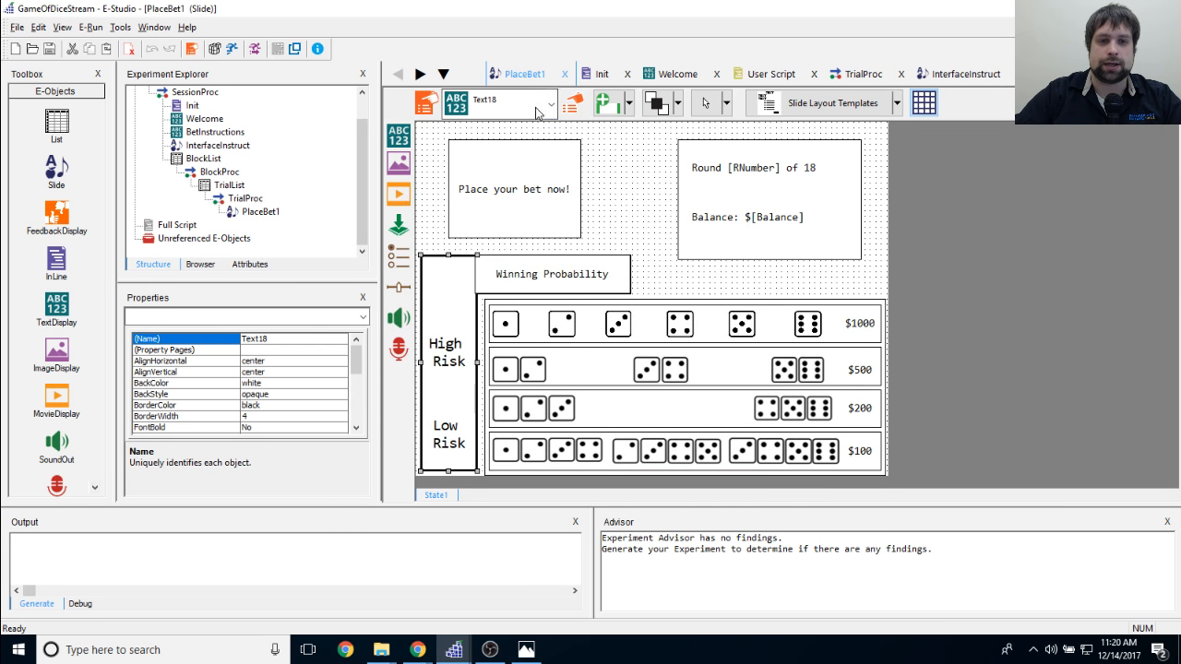
{"action": "left_click", "coordinate": [572, 103]}
{"action": "left_click", "coordinate": [768, 198]}
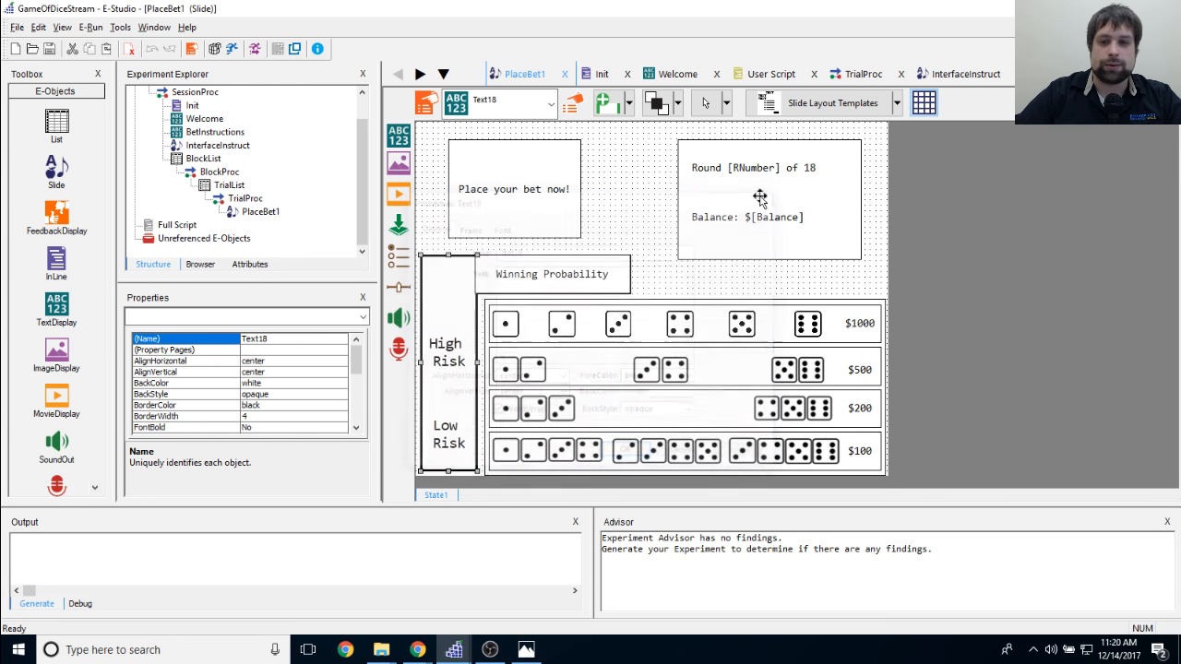
{"action": "left_click", "coordinate": [503, 271]}
{"action": "left_click", "coordinate": [572, 102]}
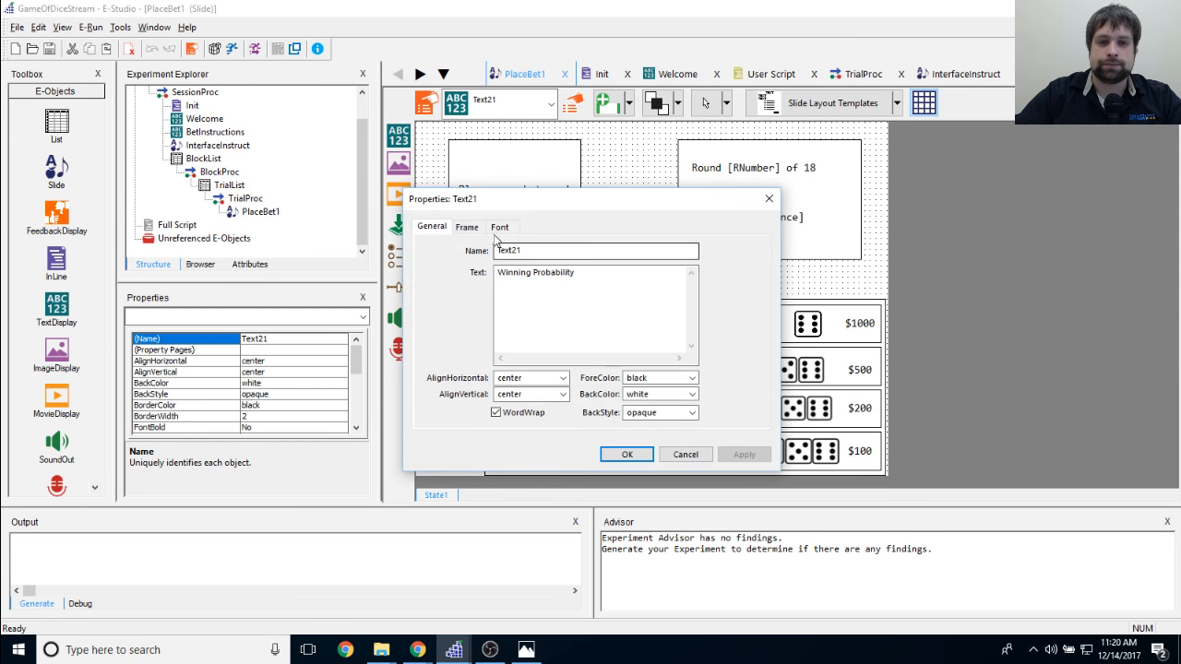
{"action": "left_click", "coordinate": [467, 226]}
{"action": "double_click", "coordinate": [687, 374]}
{"action": "key", "text": "BackSpace"}
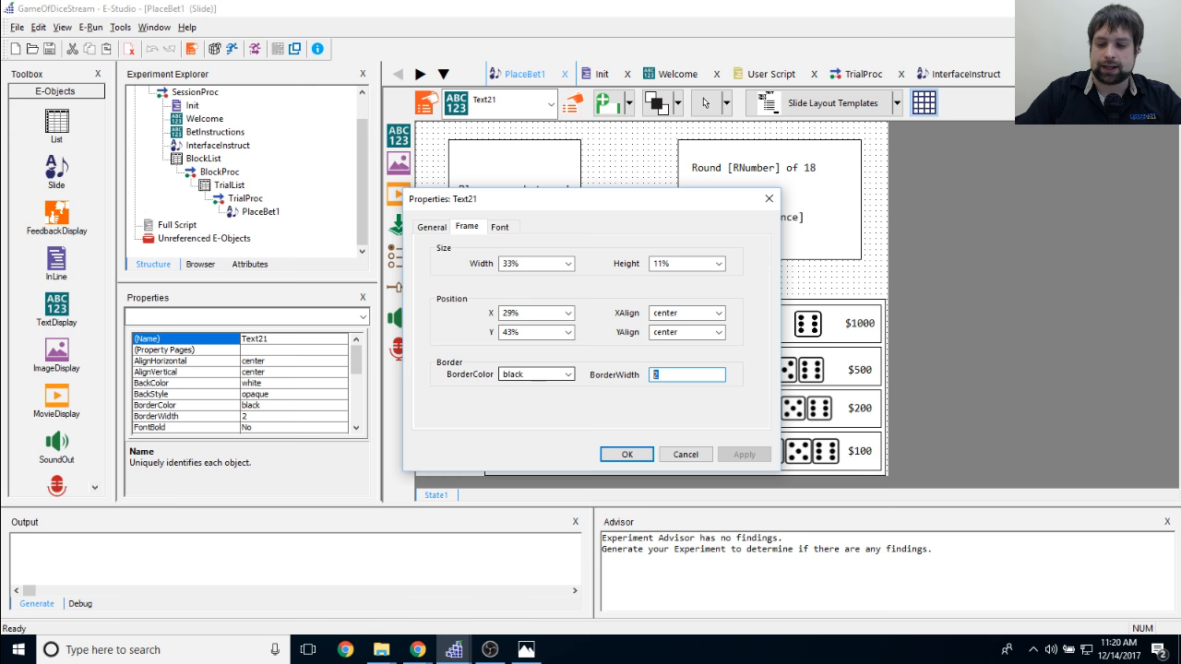
{"action": "type", "text": "4"}
{"action": "left_click", "coordinate": [741, 454]}
{"action": "left_click", "coordinate": [686, 454]}
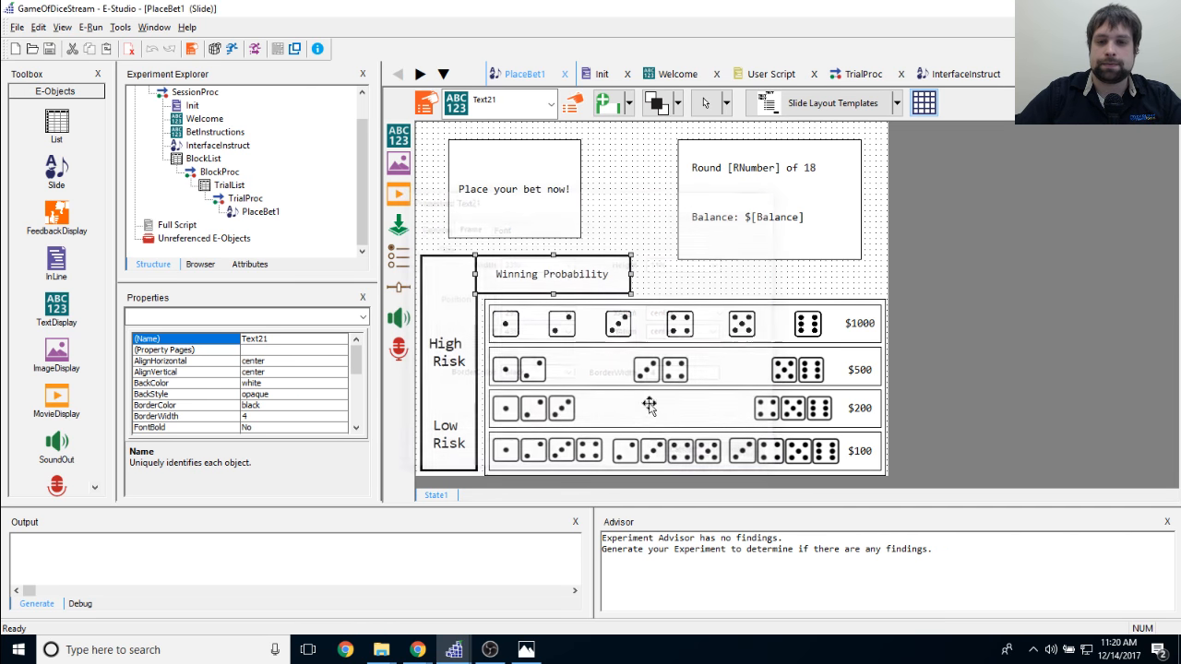
Step: Examine the bet prompt and the text objects that use the [RNumber] and [Balance] attributes
{"action": "left_click", "coordinate": [650, 214]}
{"action": "left_click", "coordinate": [474, 174]}
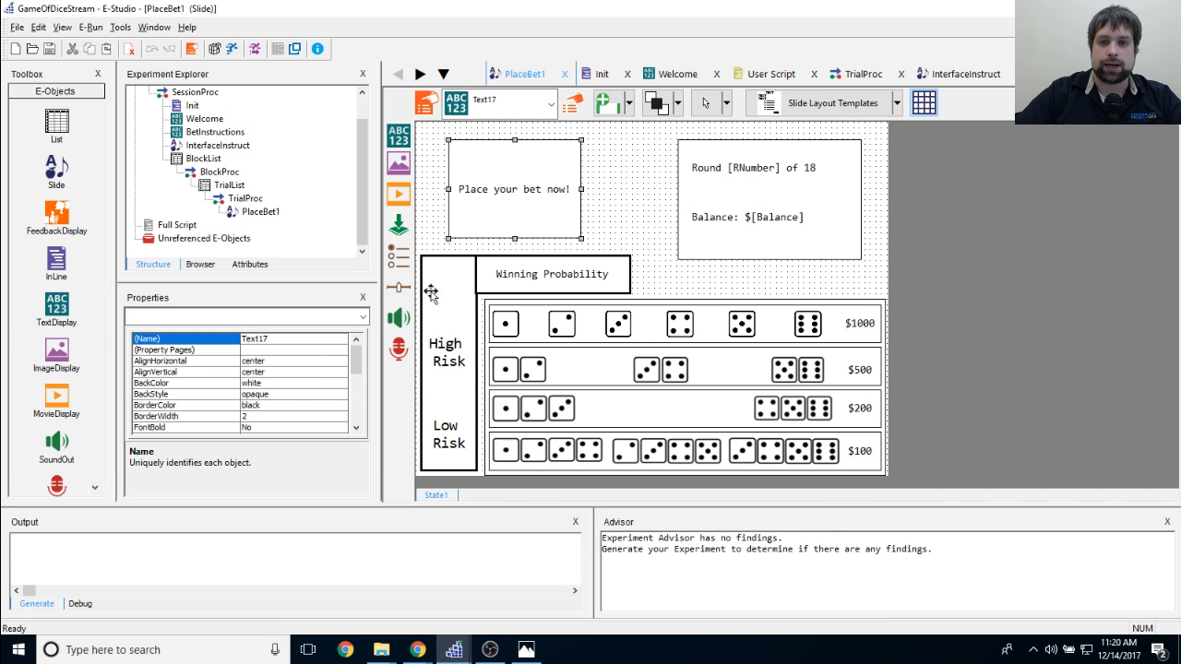
{"action": "left_click", "coordinate": [791, 180]}
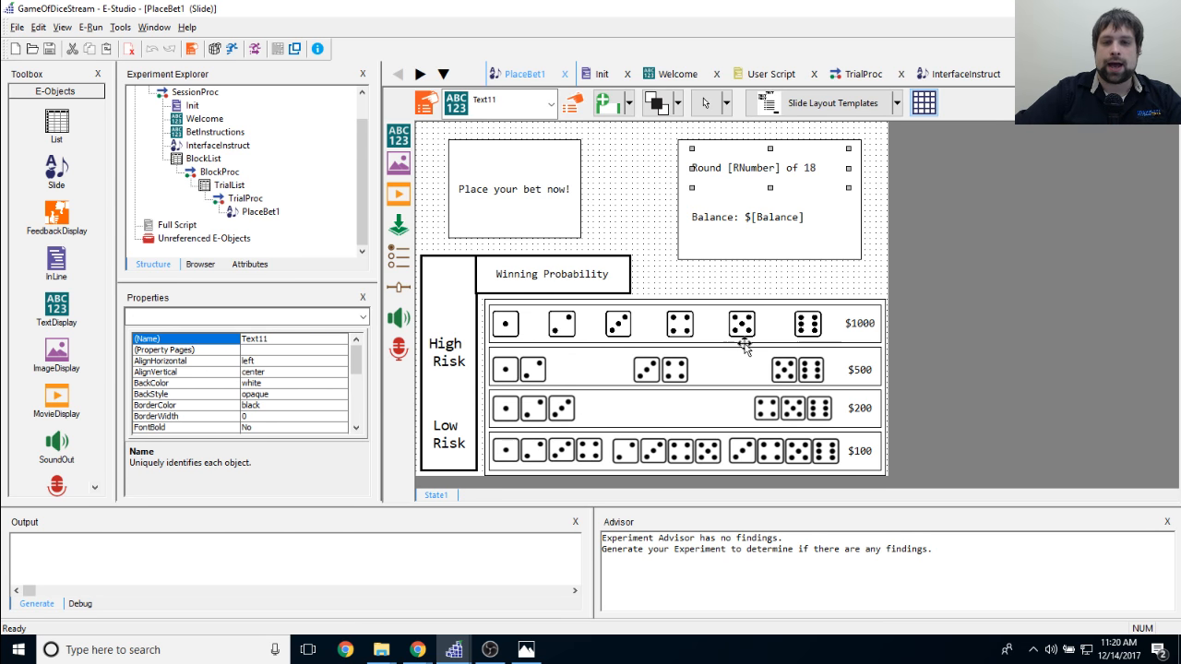
{"action": "left_click", "coordinate": [777, 231]}
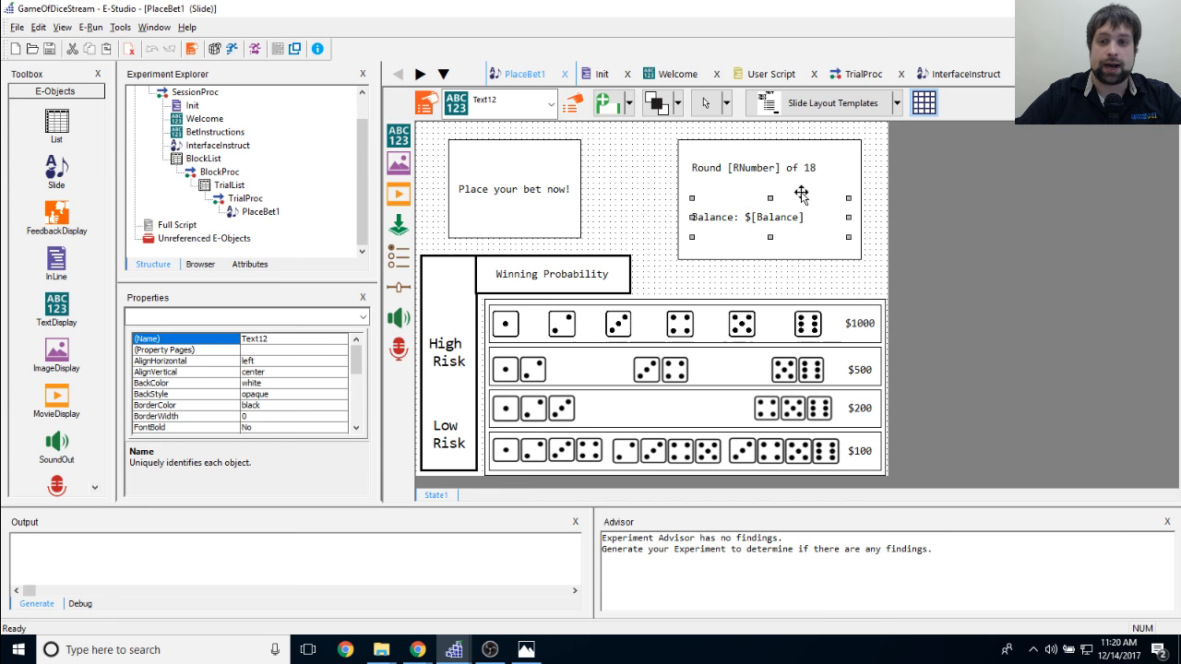
{"action": "left_click", "coordinate": [698, 176]}
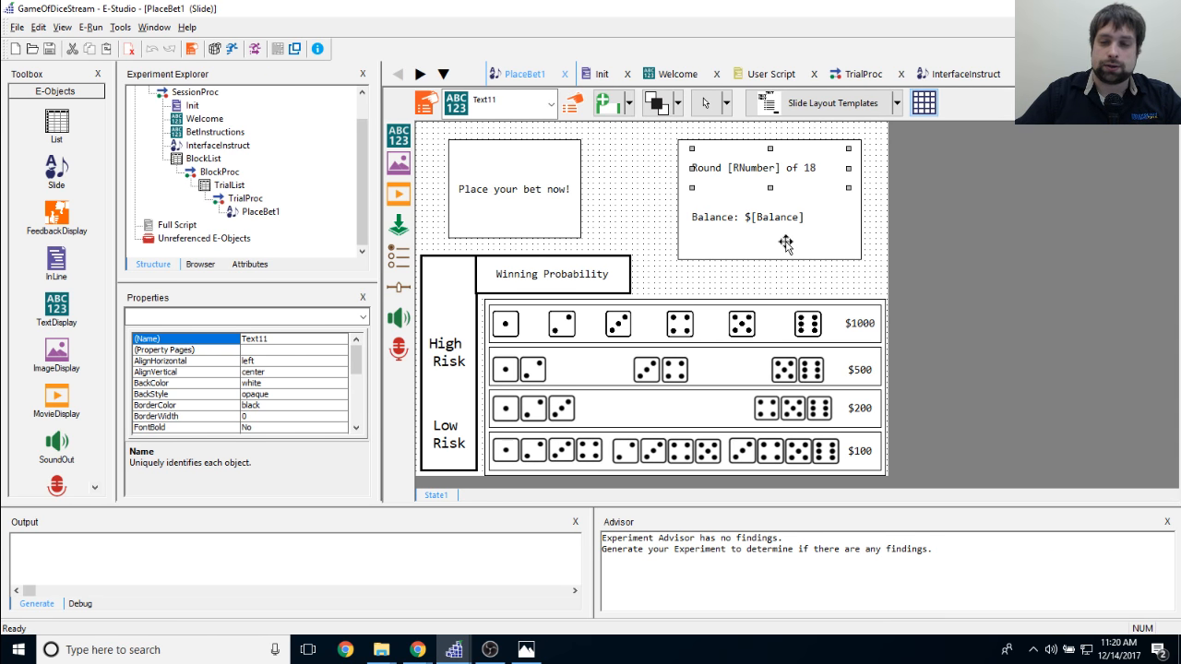
{"action": "left_click", "coordinate": [729, 222]}
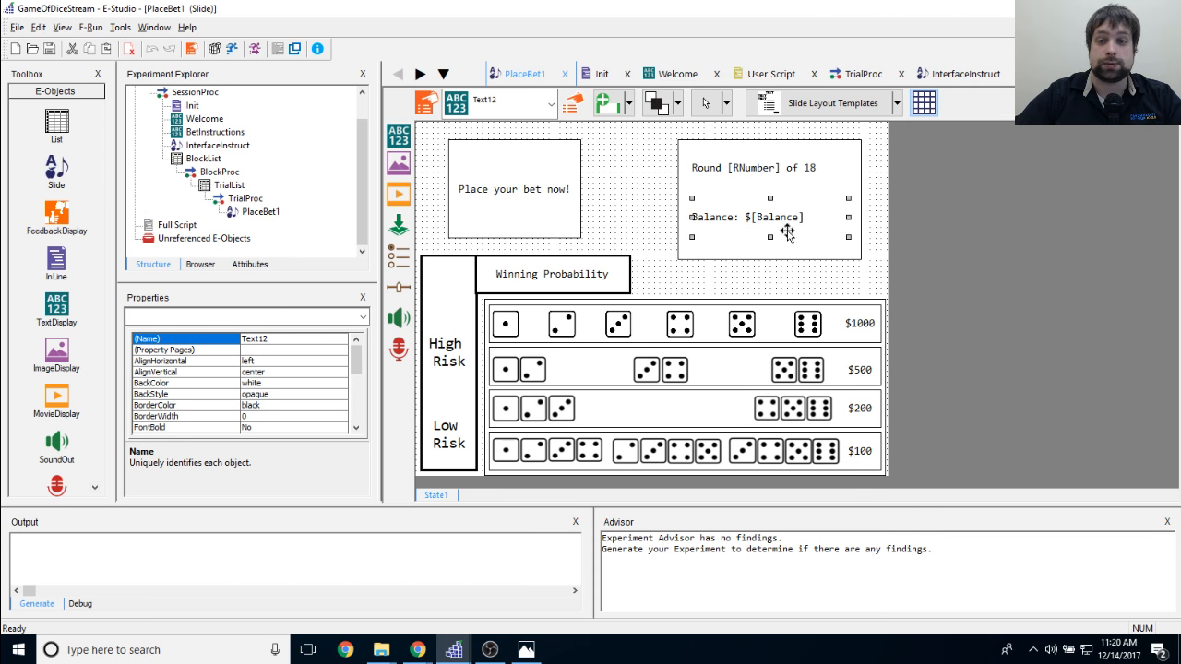
{"action": "left_click", "coordinate": [632, 181]}
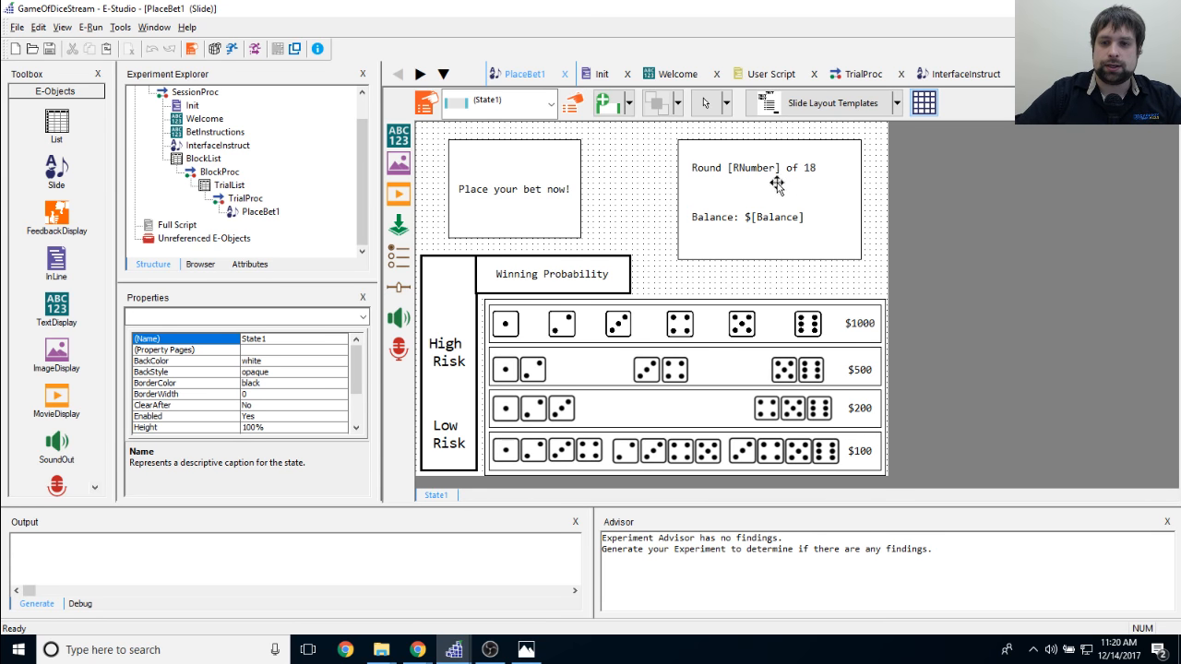
{"action": "left_click", "coordinate": [749, 172]}
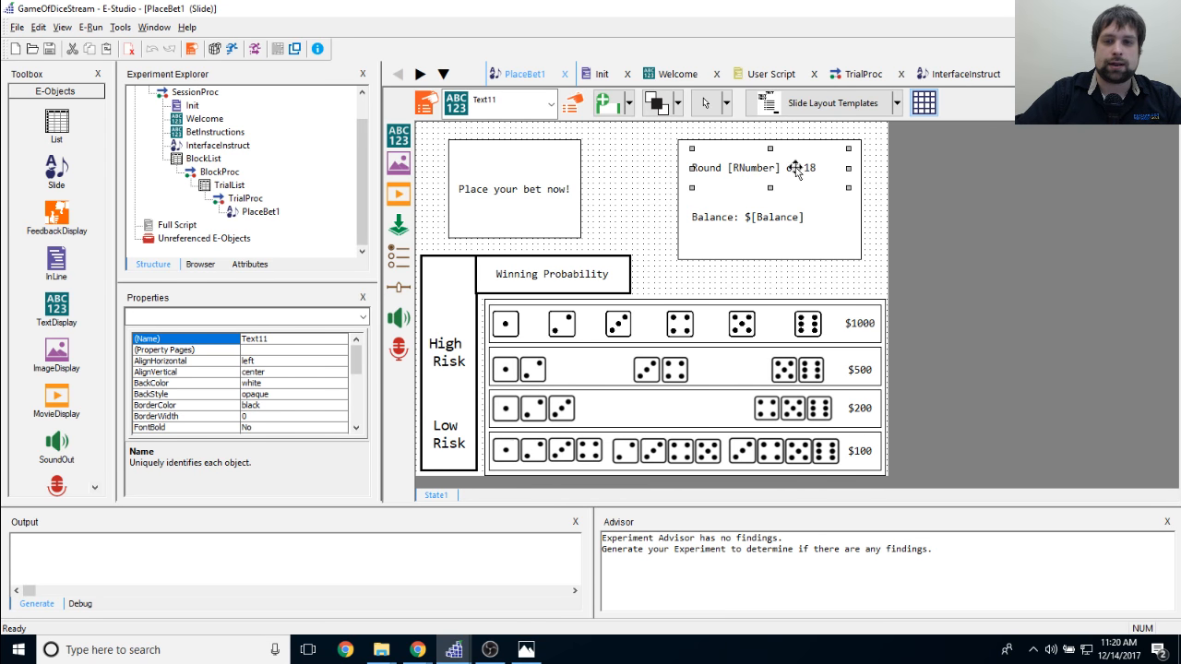
Step: Check the [Balance] text object on the slide and locate SessionProc and PlaceBet1 in the experiment structure
{"action": "left_click", "coordinate": [758, 220]}
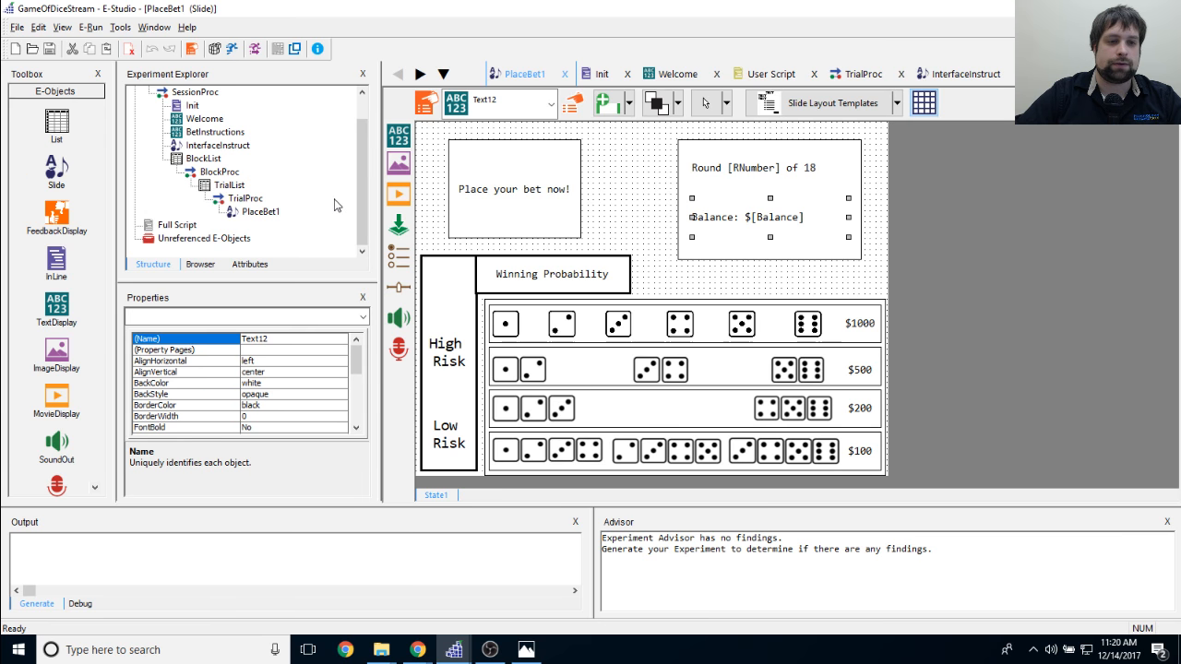
{"action": "left_click", "coordinate": [191, 92]}
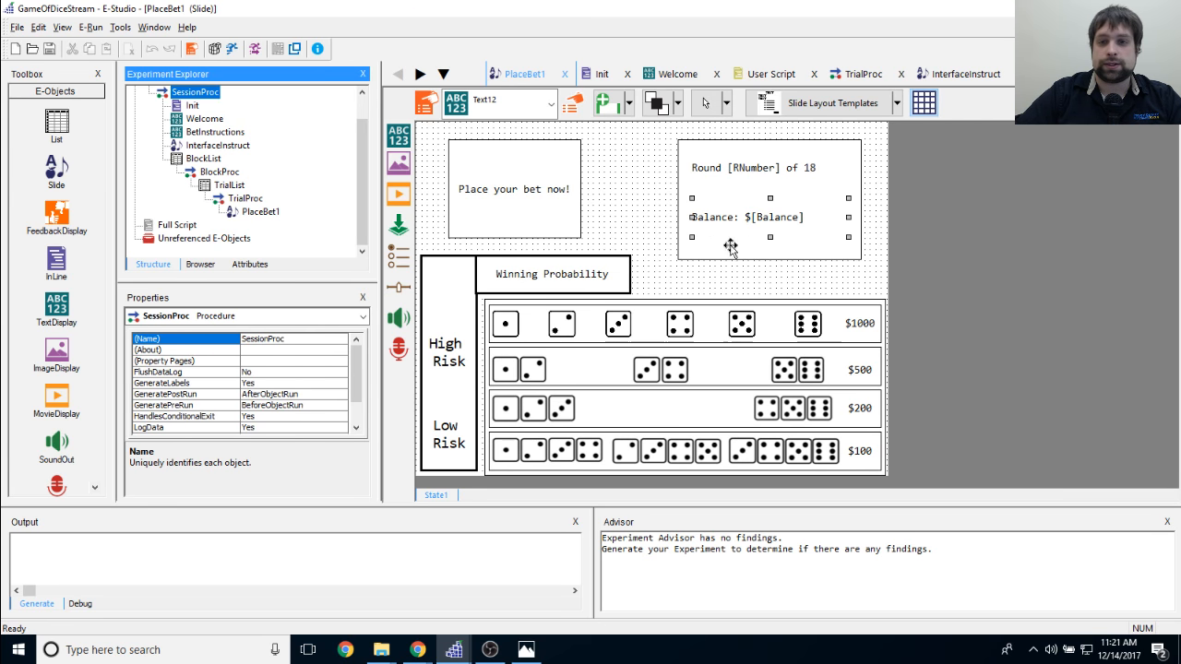
{"action": "left_click", "coordinate": [249, 212]}
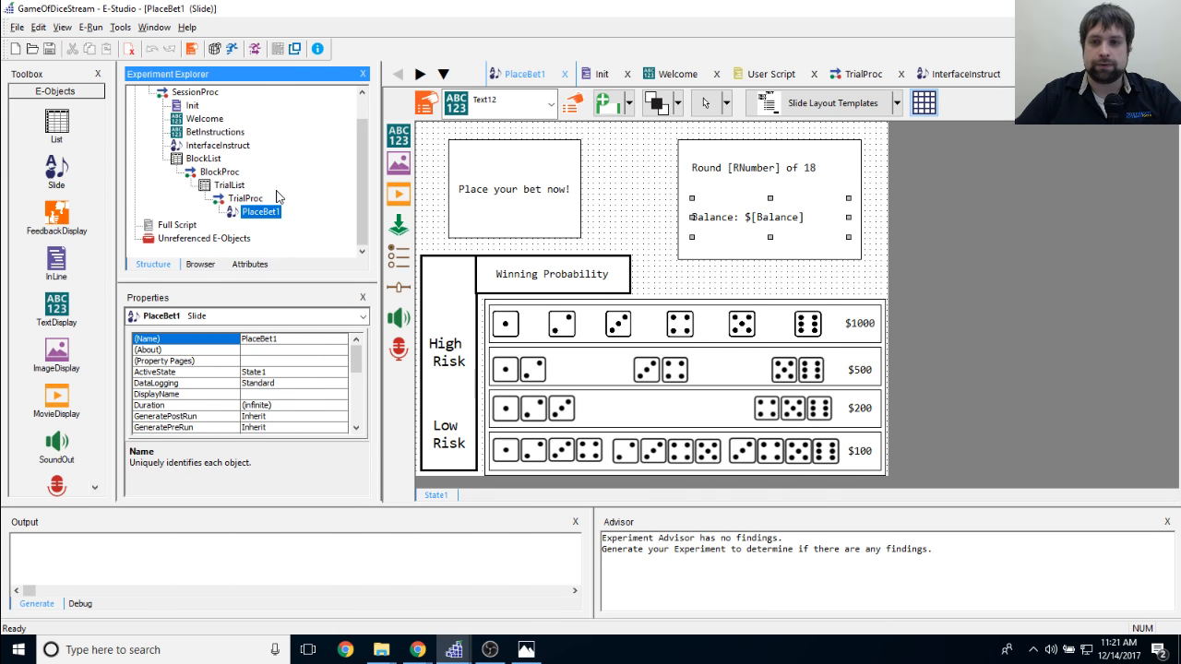
Step: Add an InLine object to TrialProc directly before the PlaceBet1 slide and name it SetValues
{"action": "left_click_drag", "start_coordinate": [57, 259], "coordinate": [330, 207]}
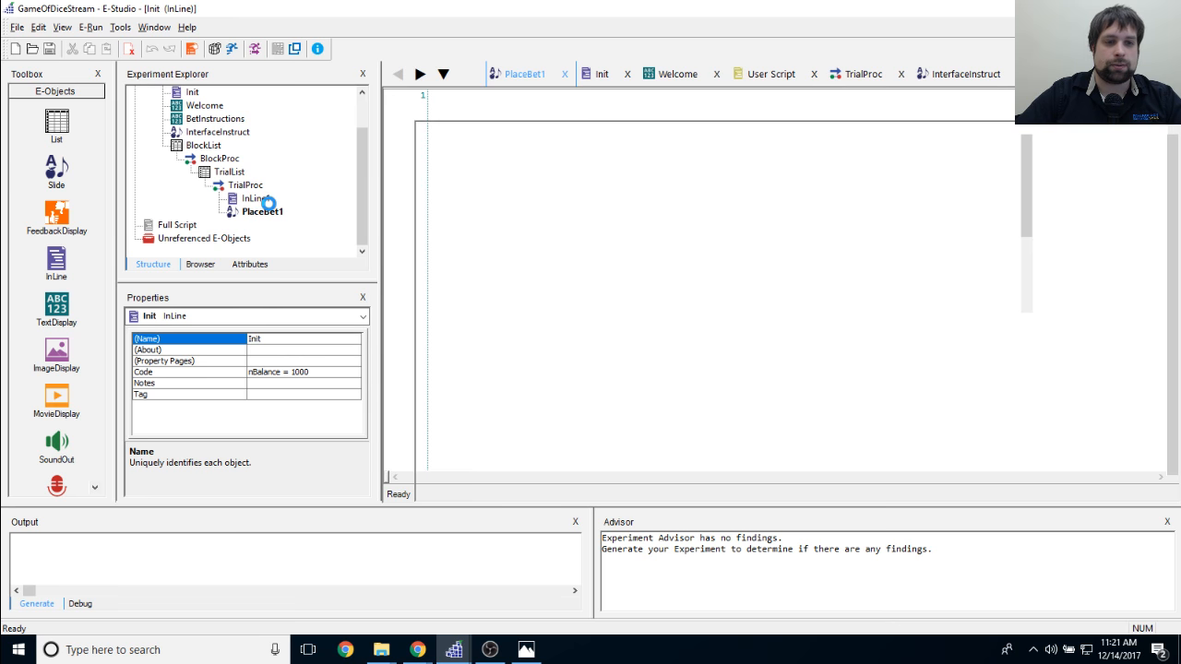
{"action": "right_click", "coordinate": [262, 201]}
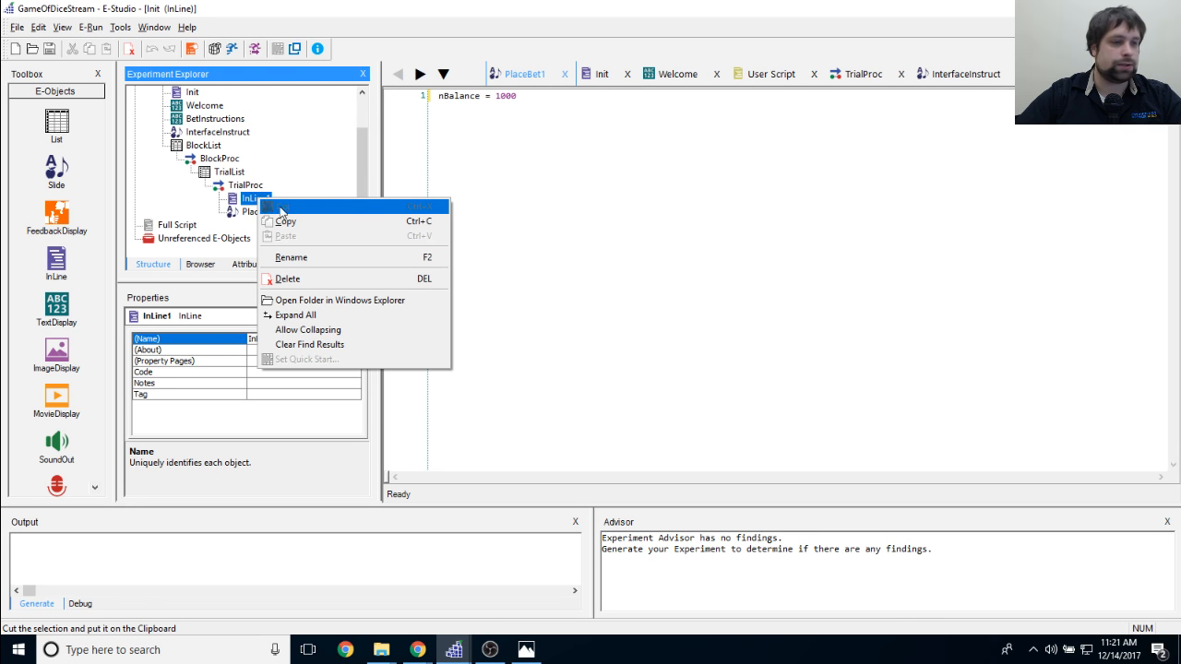
{"action": "left_click", "coordinate": [334, 258]}
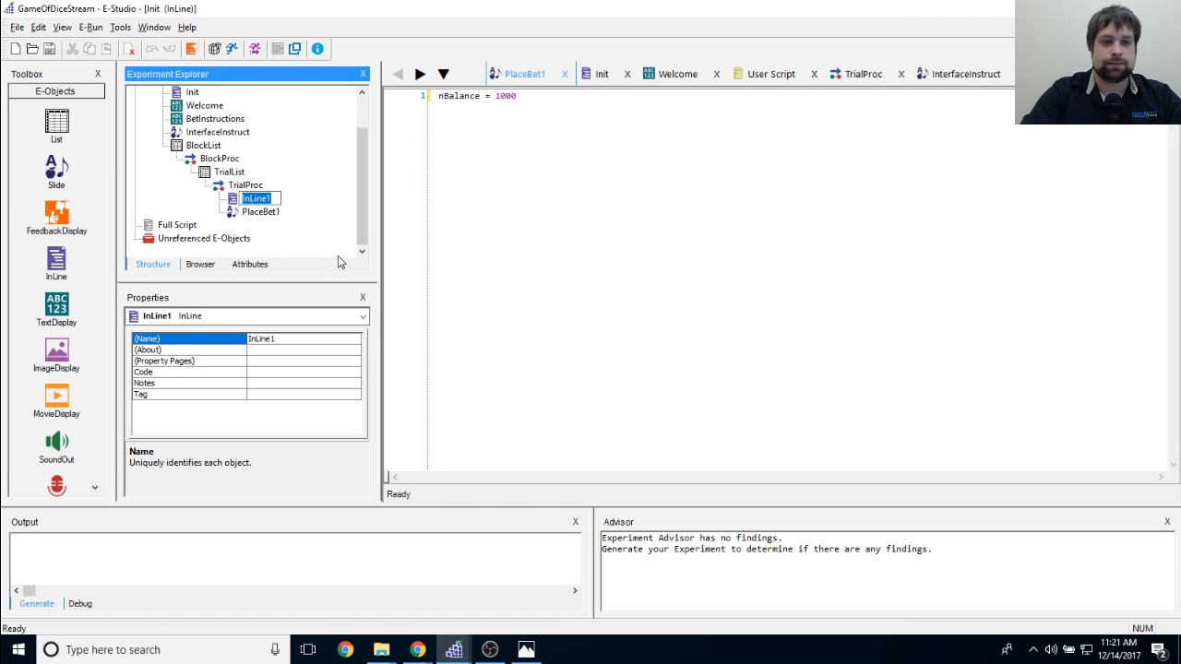
{"action": "type", "text": "SetValues"}
{"action": "key", "text": "Return"}
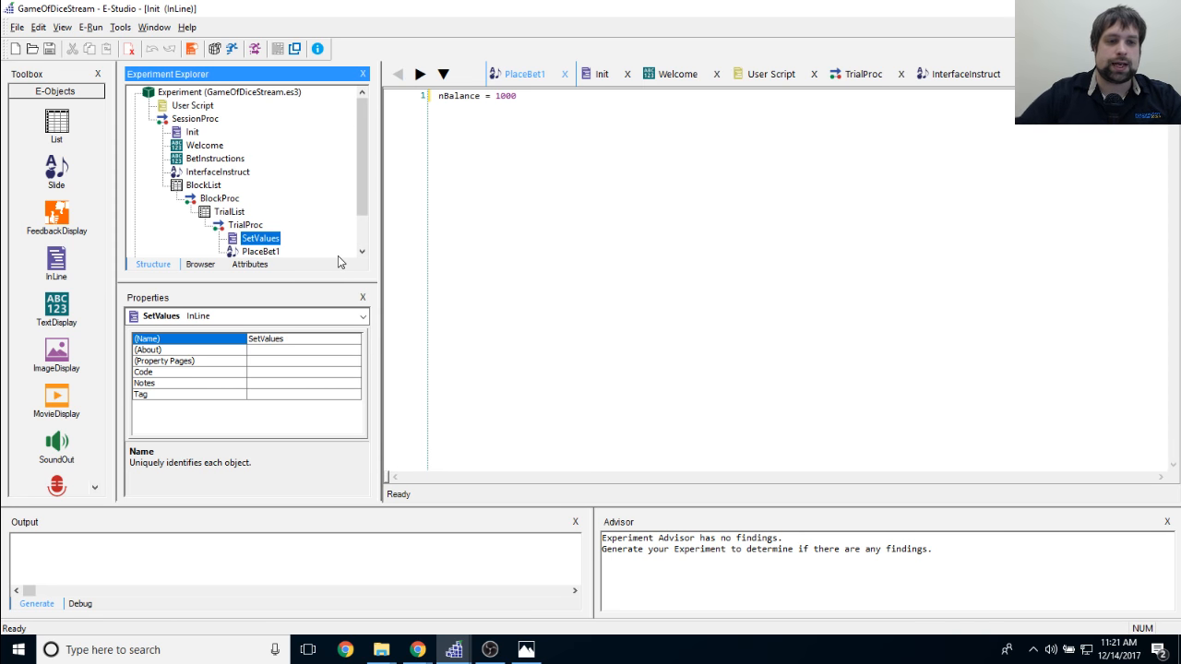
Step: Review the [RNumber] round text object on the PlaceBet1 slide and open the SetValues script for editing
{"action": "double_click", "coordinate": [261, 251]}
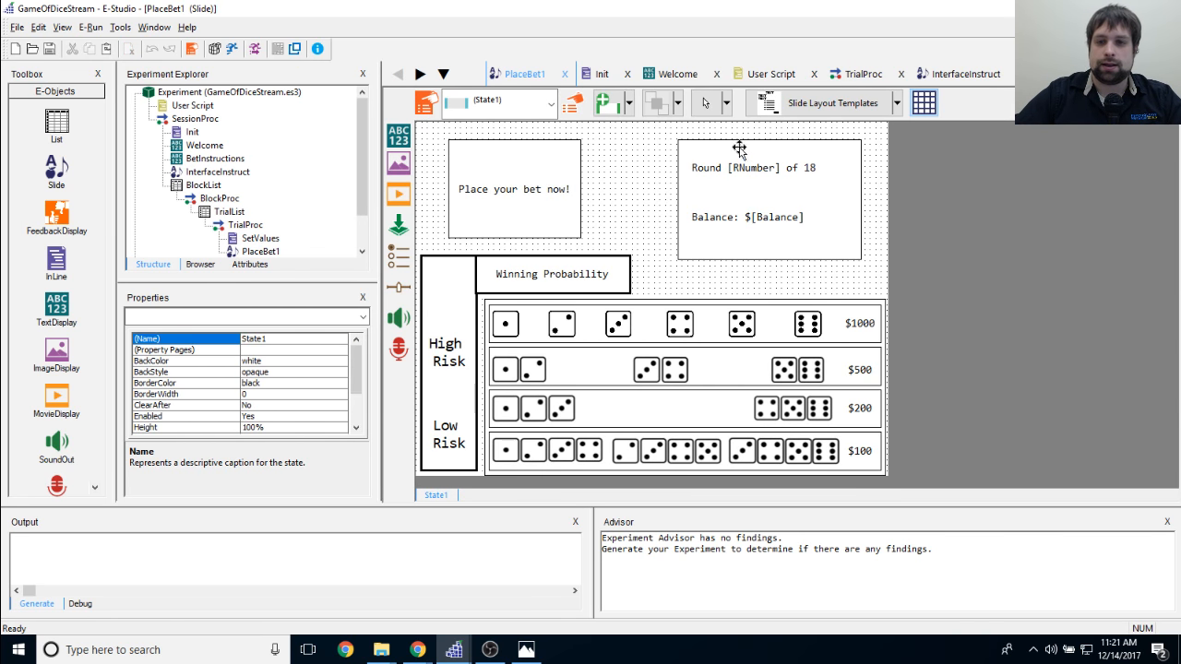
{"action": "left_click", "coordinate": [741, 172]}
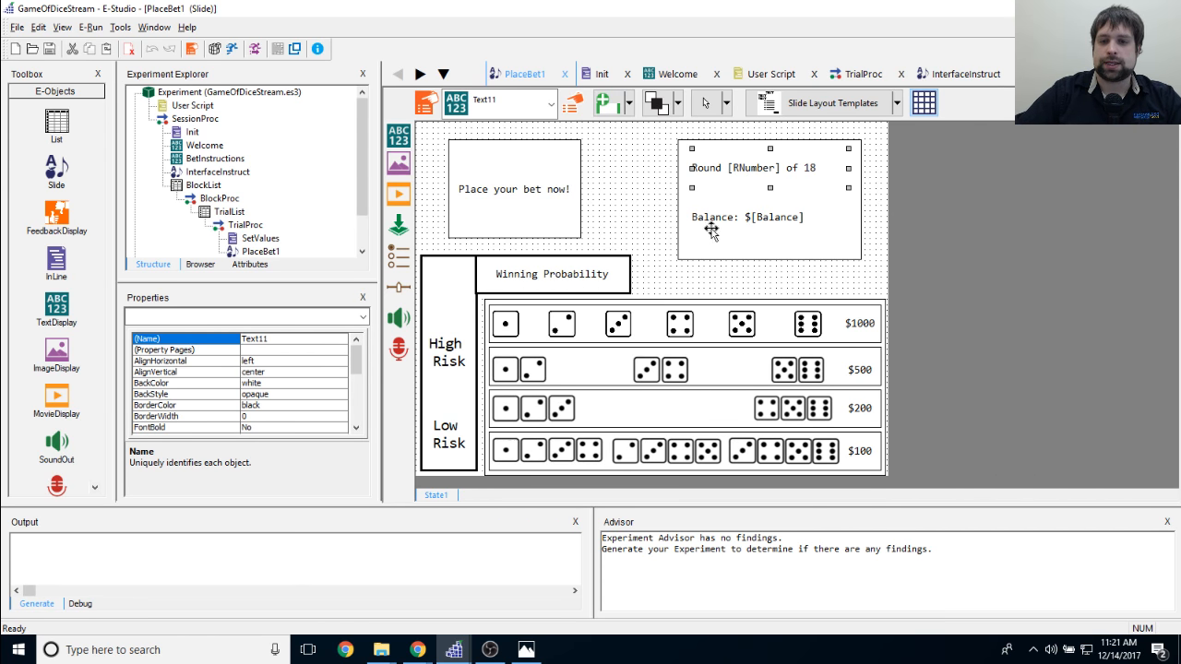
{"action": "left_click", "coordinate": [308, 244]}
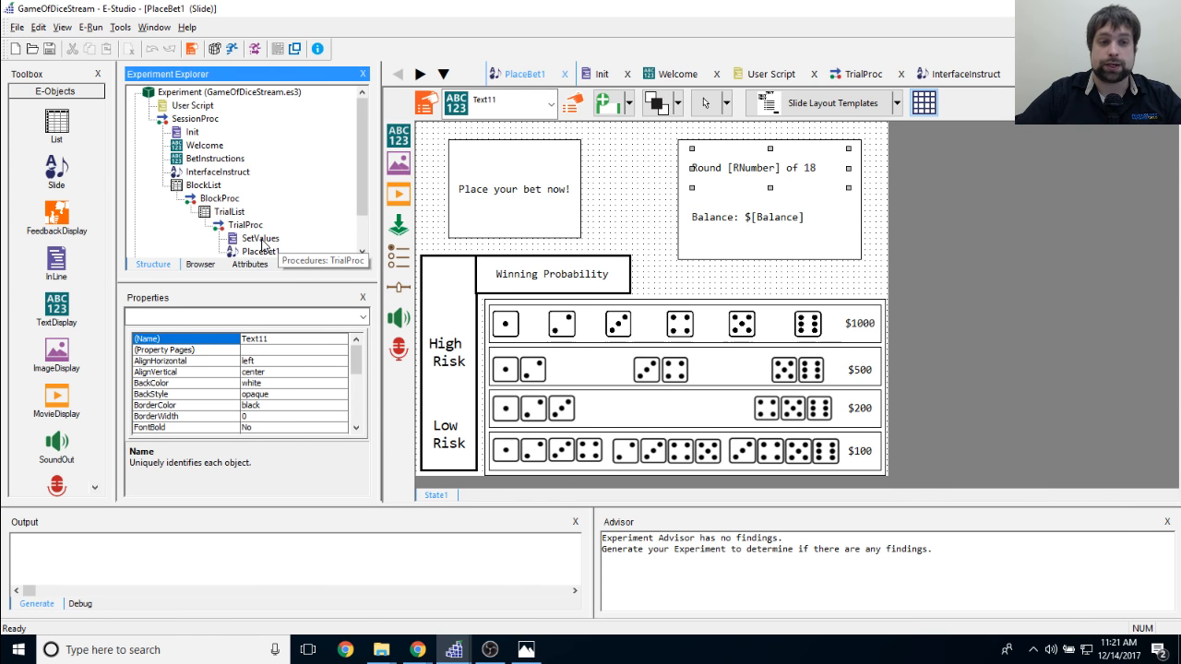
{"action": "double_click", "coordinate": [260, 238]}
{"action": "left_click", "coordinate": [613, 190]}
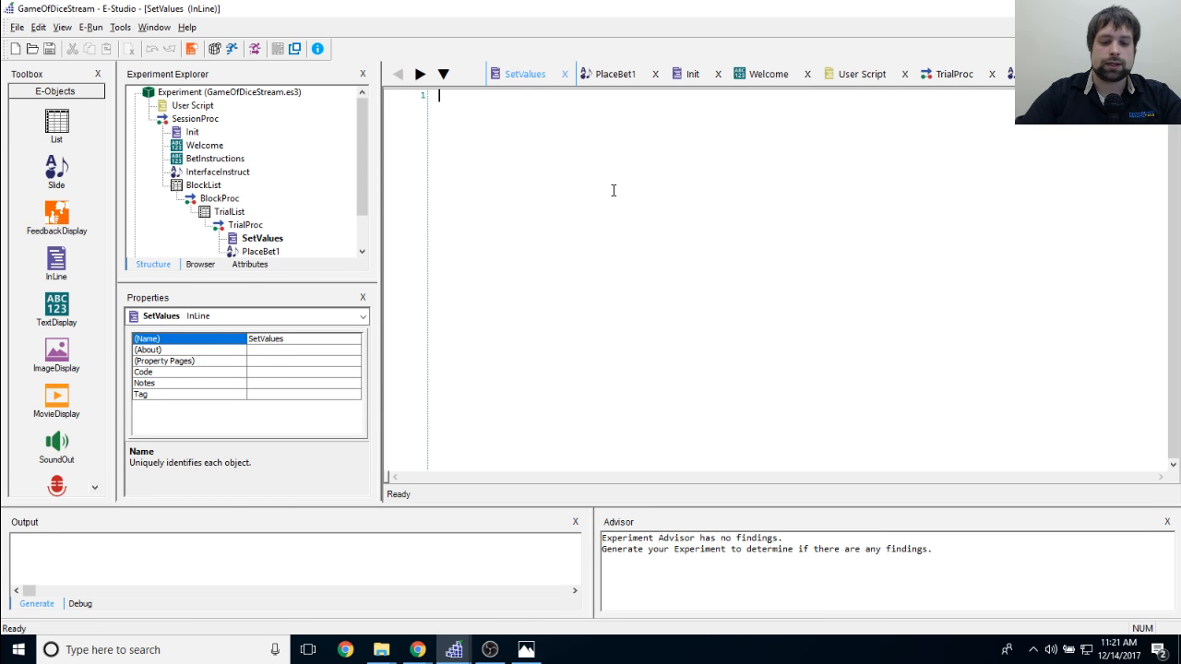
Step: Check the variable declarations in the User Script and add the line TrialCounter = TrialCounter + 1 to the SetValues inline
{"action": "left_click", "coordinate": [850, 76]}
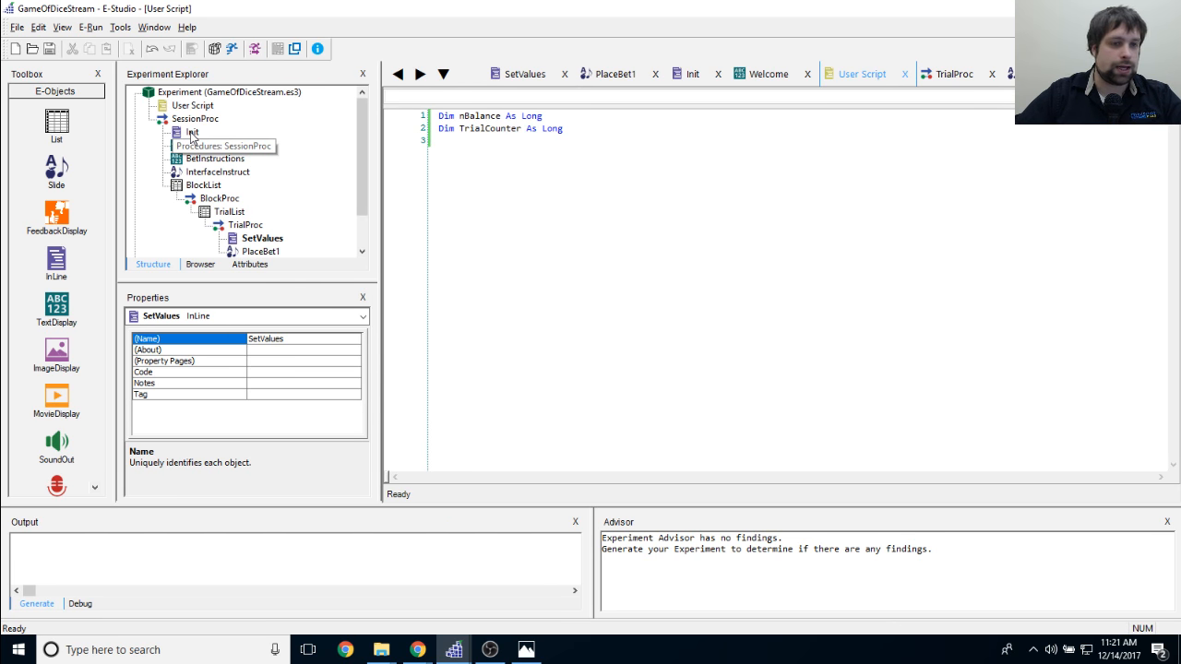
{"action": "left_click", "coordinate": [732, 196]}
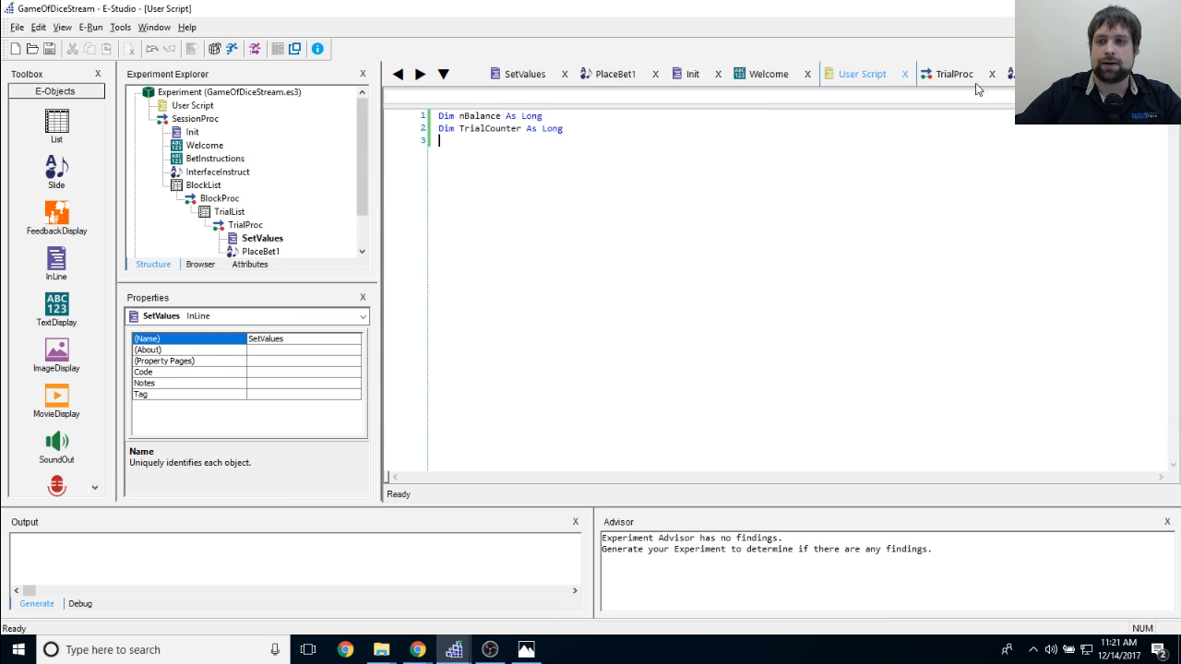
{"action": "left_click", "coordinate": [499, 73]}
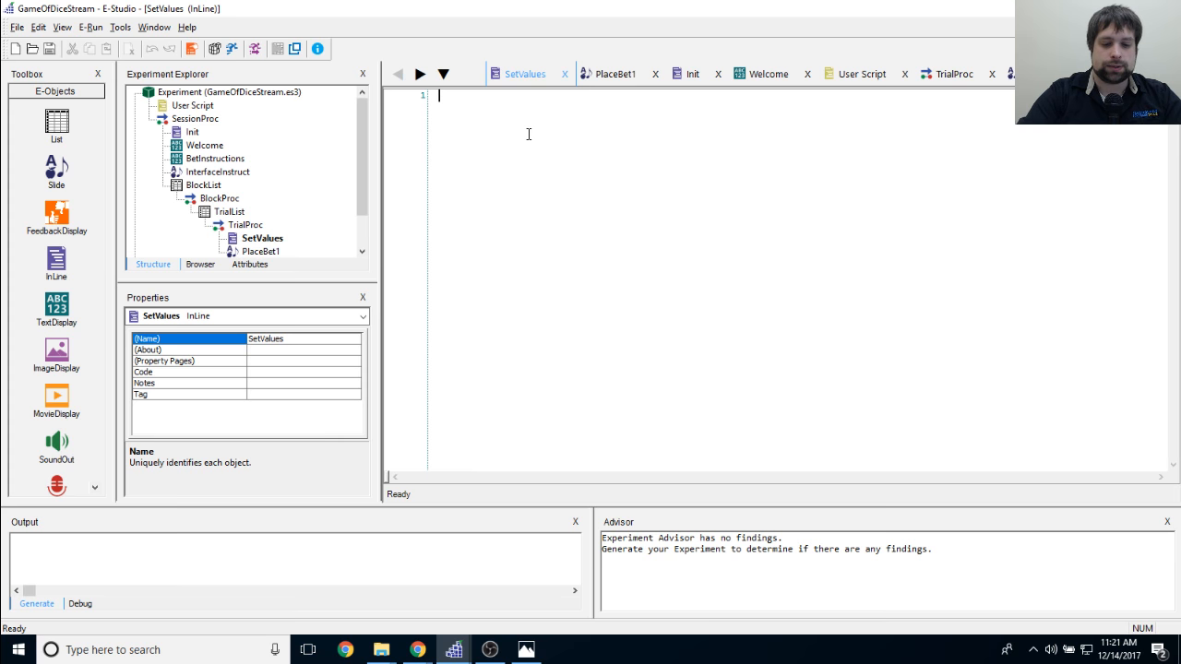
{"action": "type", "text": "TrialCounter "}
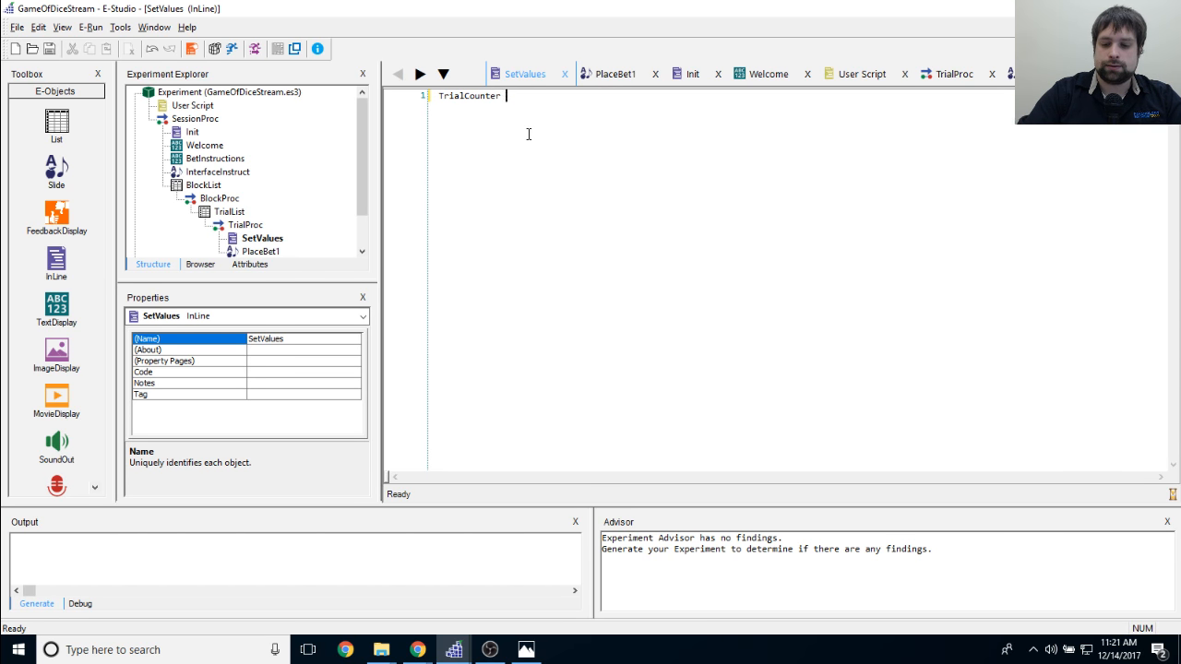
{"action": "type", "text": "= TrialC"}
{"action": "type", "text": "ounte"}
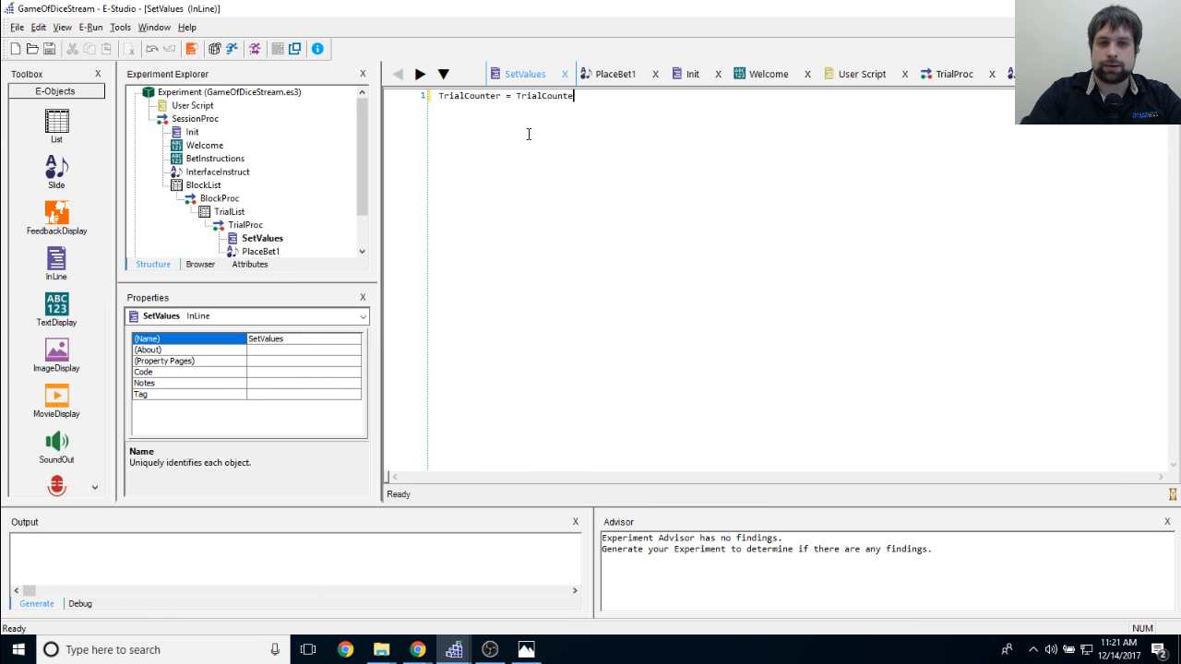
{"action": "type", "text": "r +1"}
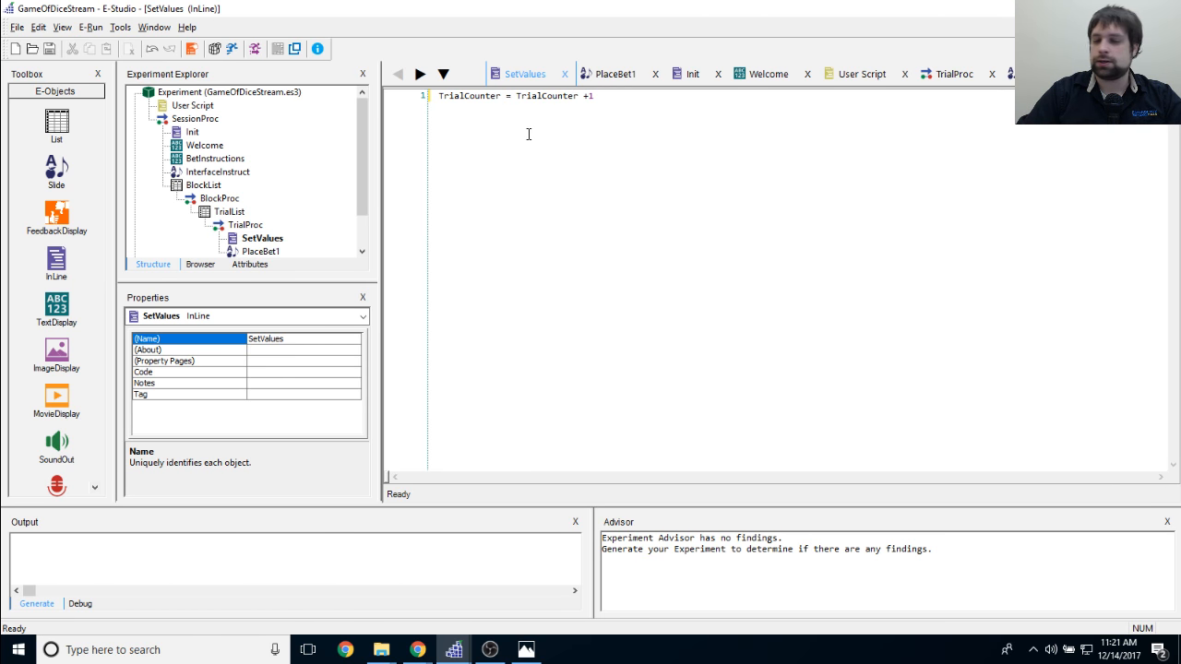
{"action": "key", "text": "Left"}
{"action": "key", "text": "Right"}
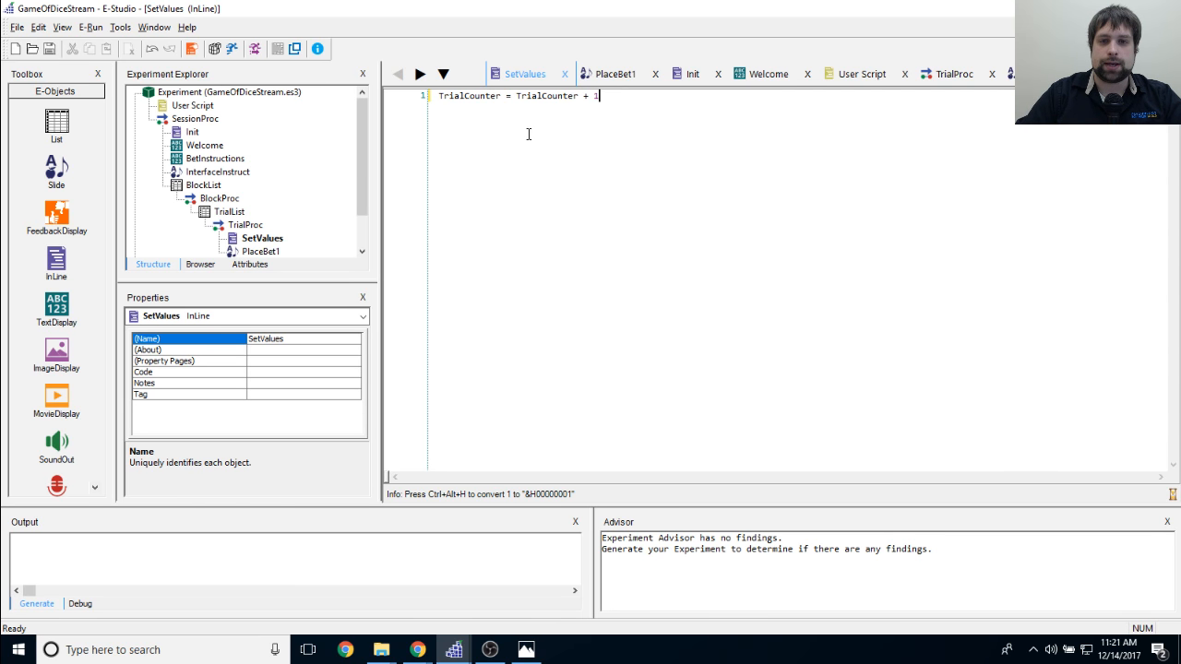
{"action": "key", "text": "Return"}
{"action": "key", "text": "Return"}
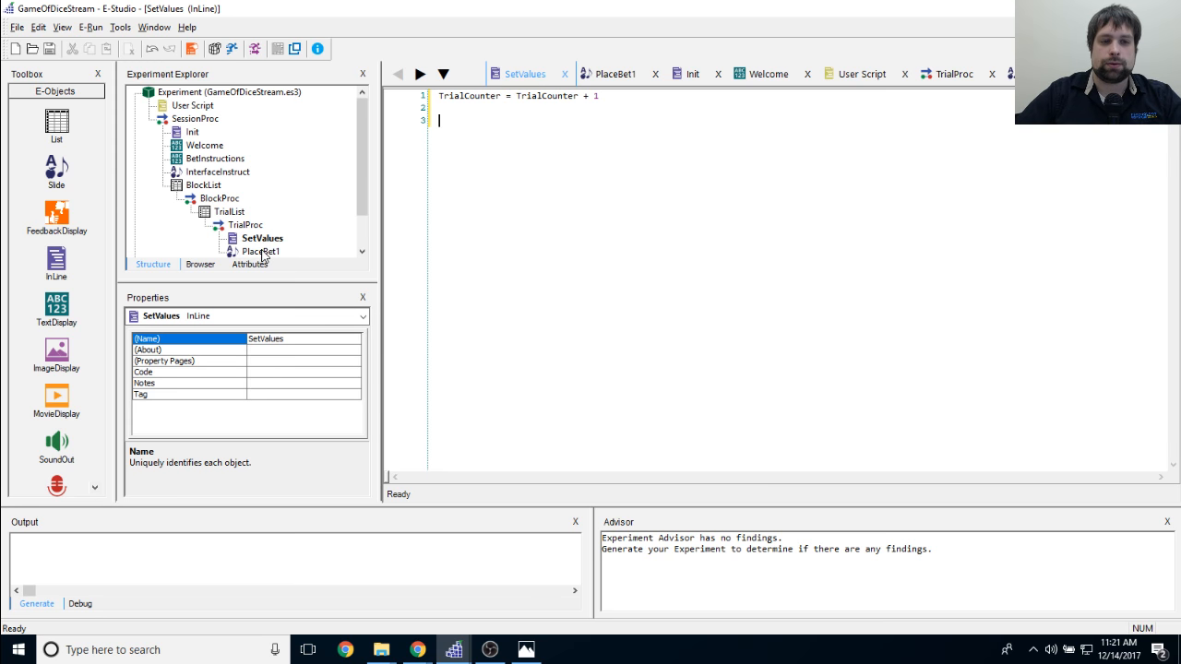
Step: Examine the [RNumber] attribute reference in the round text of the PlaceBet1 slide
{"action": "double_click", "coordinate": [261, 252]}
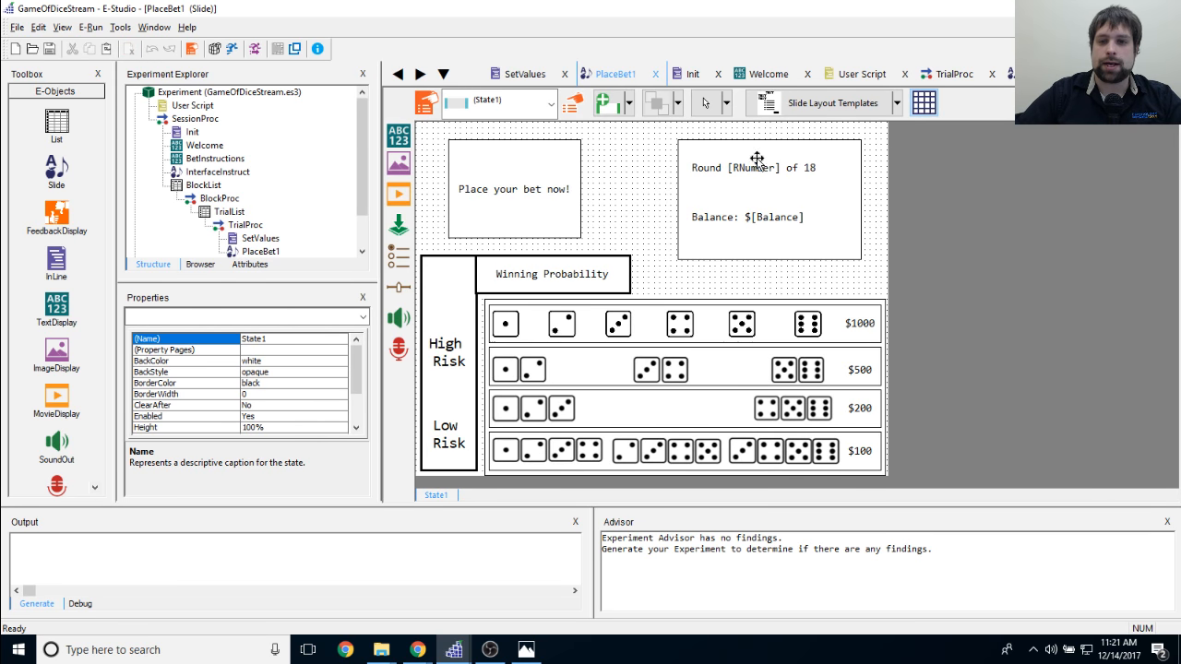
{"action": "double_click", "coordinate": [754, 167]}
{"action": "left_click", "coordinate": [738, 167]}
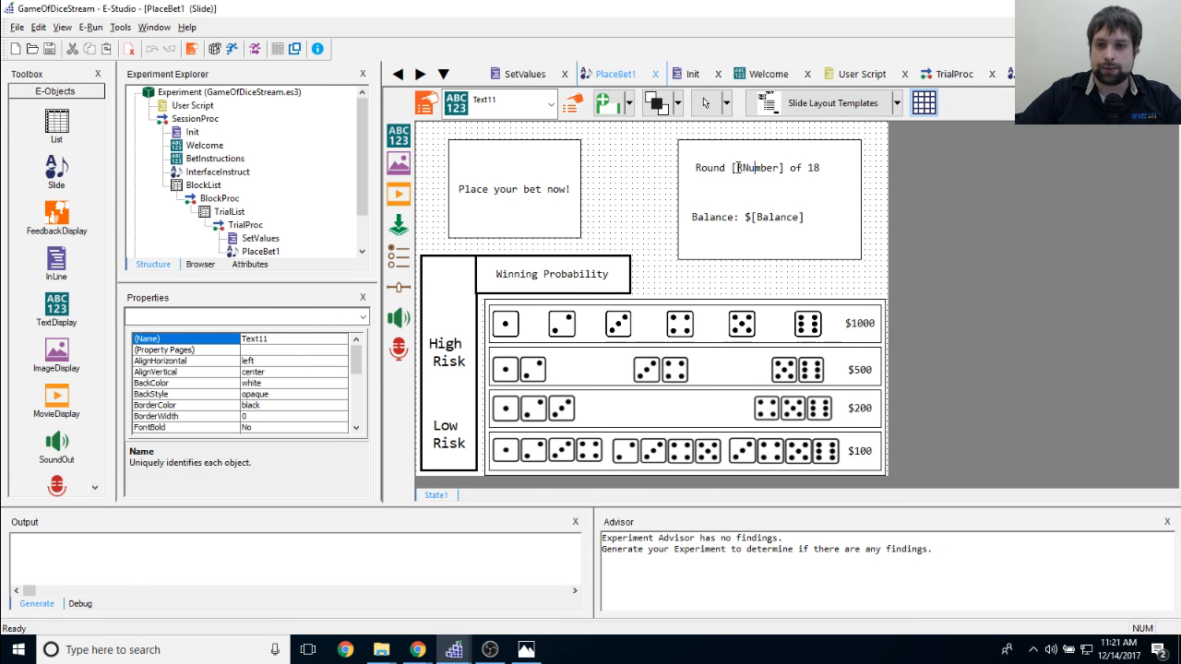
{"action": "mouse_move", "coordinate": [737, 168]}
{"action": "left_mouse_down"}
{"action": "mouse_move", "coordinate": [767, 168]}
{"action": "mouse_move", "coordinate": [732, 168]}
{"action": "left_mouse_up"}
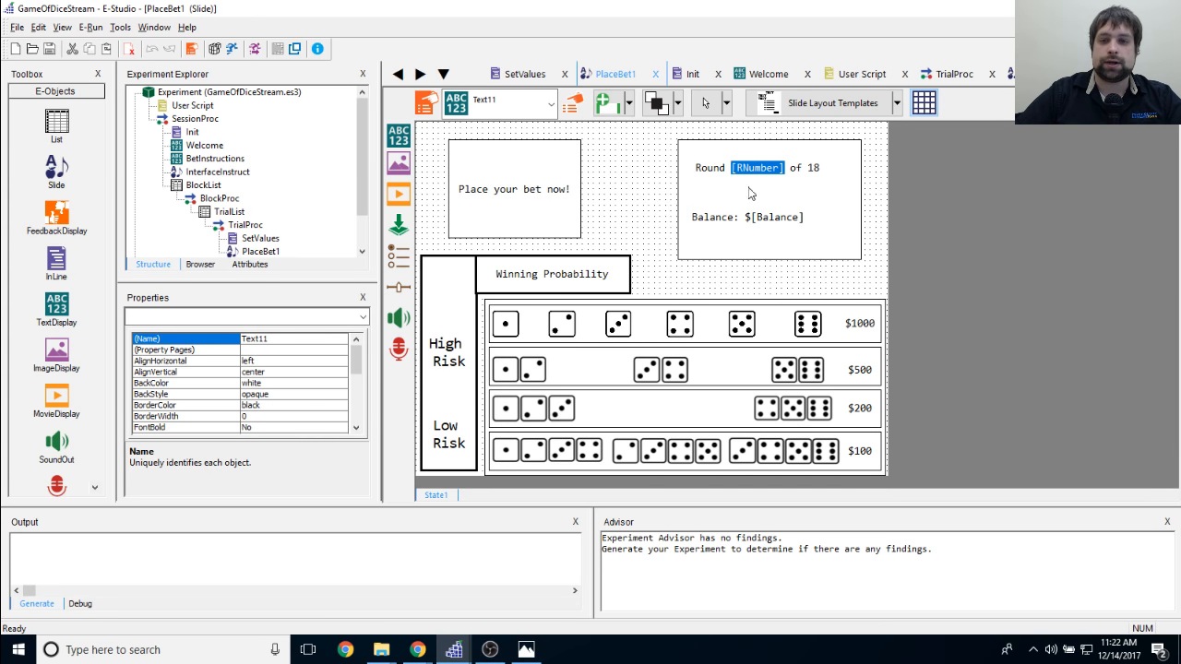
{"action": "left_click", "coordinate": [749, 190]}
Step: Begin a c.SetAttrib call below the counter increment in the SetValues inline
{"action": "left_click", "coordinate": [542, 76]}
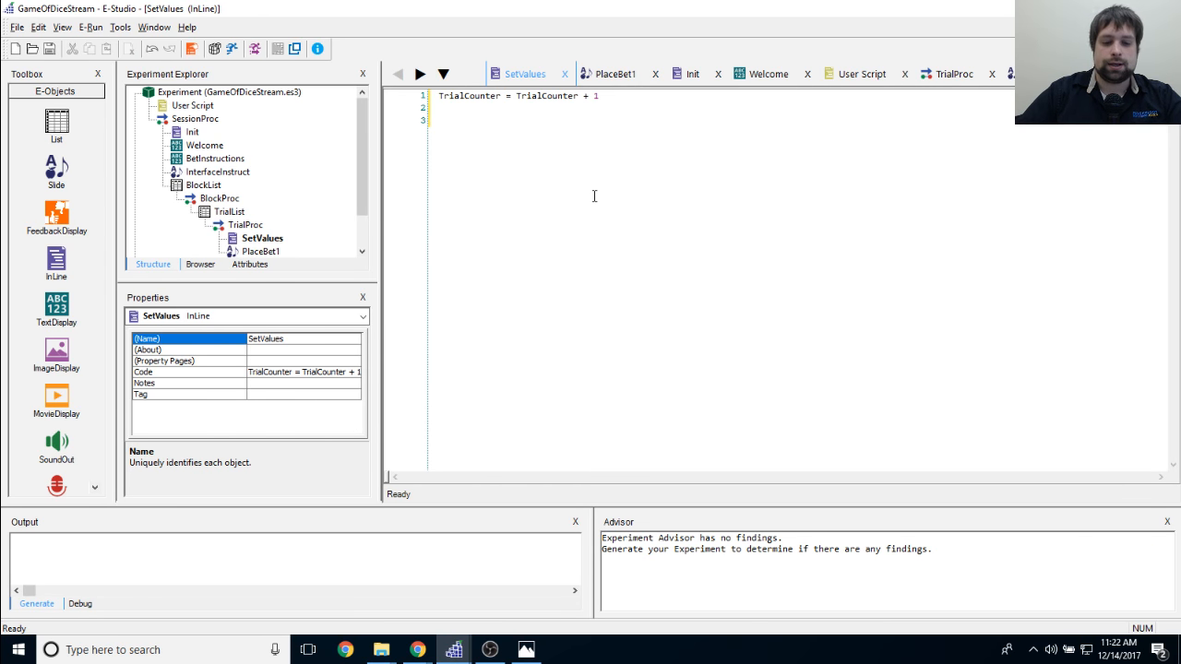
{"action": "type", "text": "c.SetAttrib"}
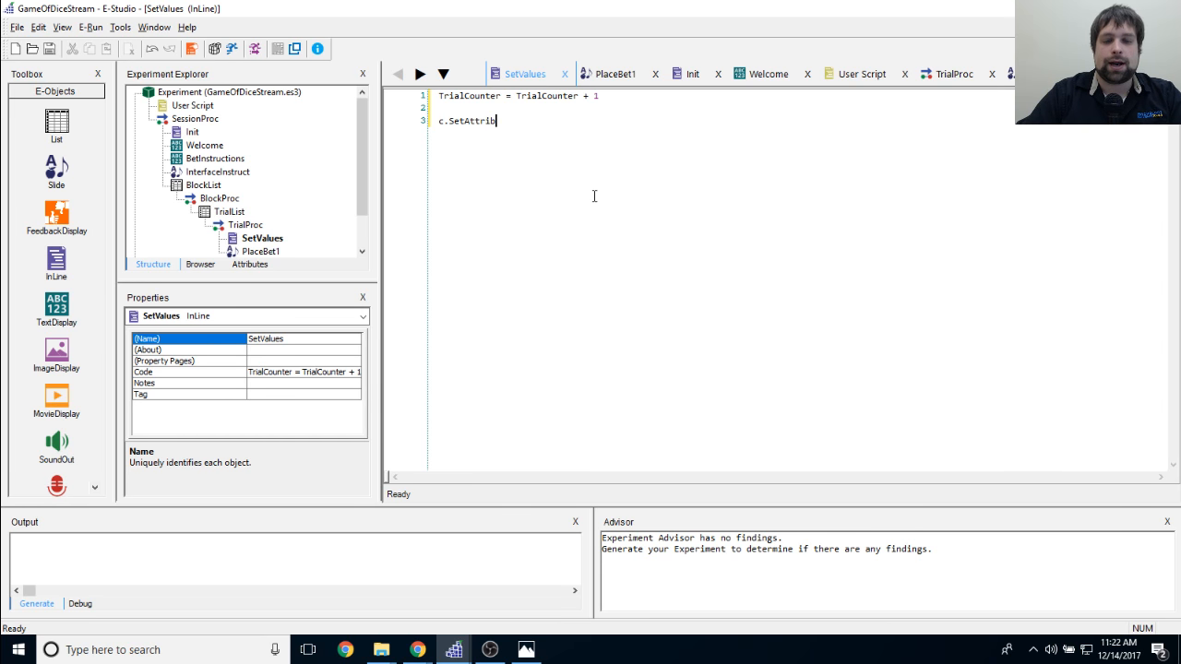
{"action": "type", "text": "("}
{"action": "key", "text": "BackSpace"}
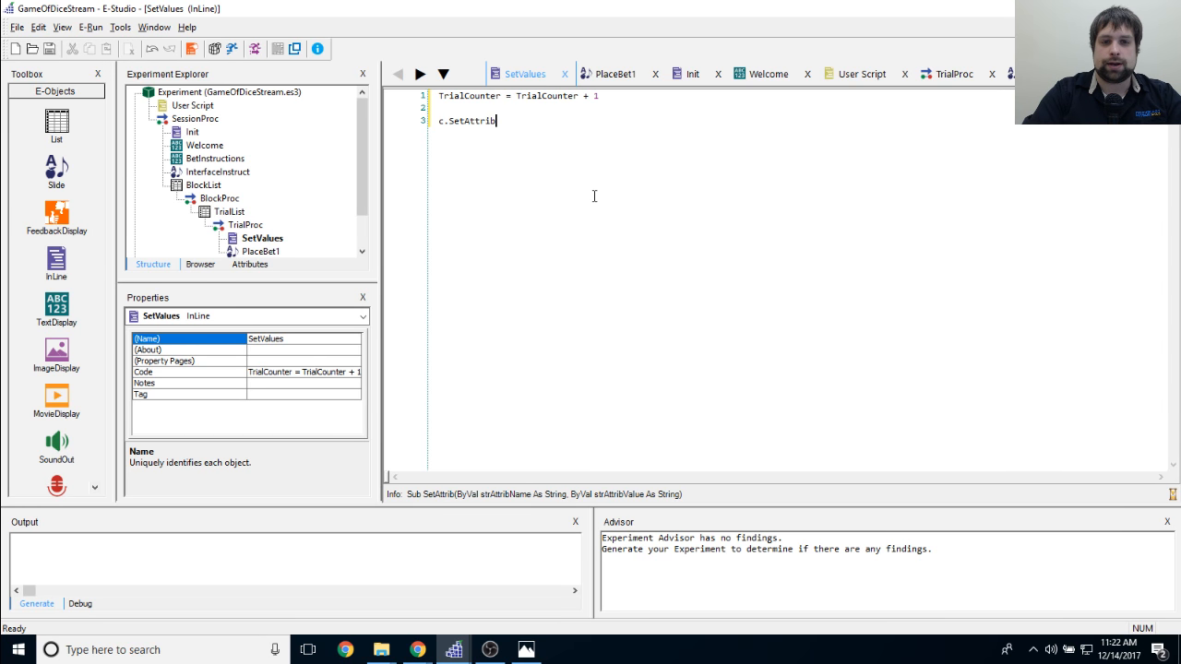
{"action": "key", "text": "Return"}
{"action": "key", "text": "Return"}
{"action": "type", "text": "c."}
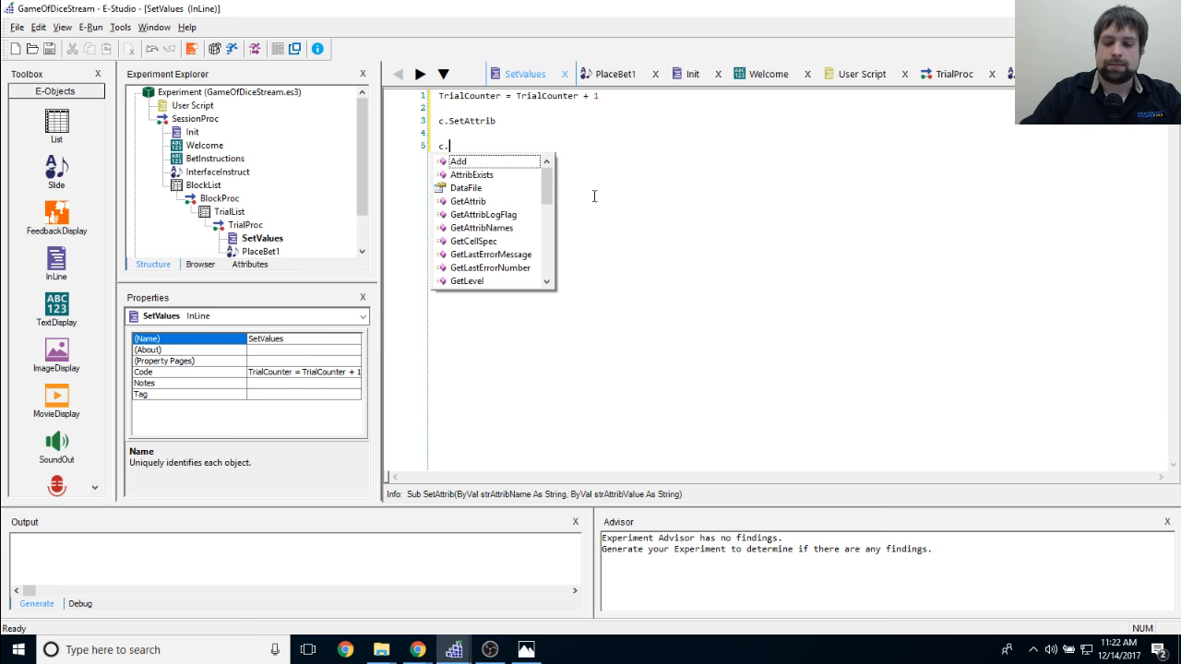
{"action": "key", "text": "Down"}
{"action": "key", "text": "Down"}
{"action": "key", "text": "Down"}
{"action": "key", "text": "Down"}
{"action": "key", "text": "Down"}
{"action": "key", "text": "Down"}
{"action": "key", "text": "Down"}
{"action": "key", "text": "Down"}
{"action": "key", "text": "Down"}
{"action": "key", "text": "Down"}
{"action": "key", "text": "Down"}
{"action": "key", "text": "Down"}
{"action": "key", "text": "Down"}
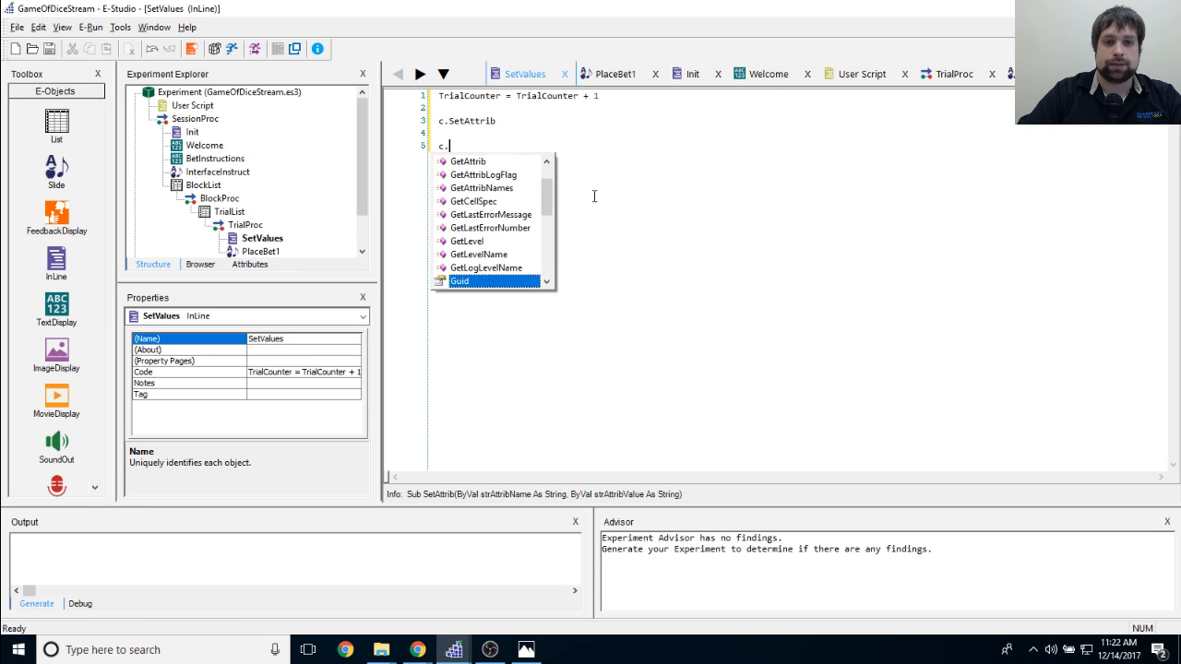
{"action": "key", "text": "Down"}
{"action": "key", "text": "Down"}
{"action": "key", "text": "Down"}
{"action": "key", "text": "Down"}
{"action": "key", "text": "Down"}
{"action": "key", "text": "Down"}
{"action": "key", "text": "Down"}
{"action": "key", "text": "Down"}
{"action": "key", "text": "Down"}
{"action": "key", "text": "Down"}
{"action": "key", "text": "Down"}
{"action": "key", "text": "Down"}
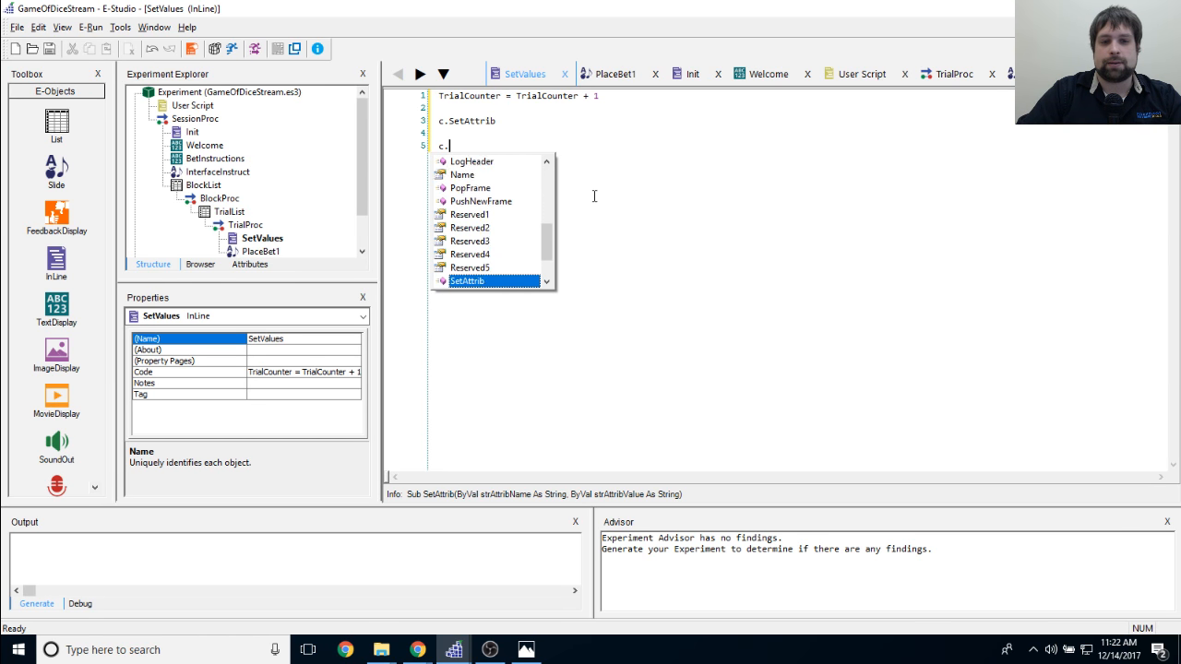
{"action": "key", "text": "Down"}
{"action": "key", "text": "Down"}
{"action": "key", "text": "Down"}
{"action": "key", "text": "Down"}
{"action": "key", "text": "Up"}
{"action": "key", "text": "Up"}
{"action": "key", "text": "Up"}
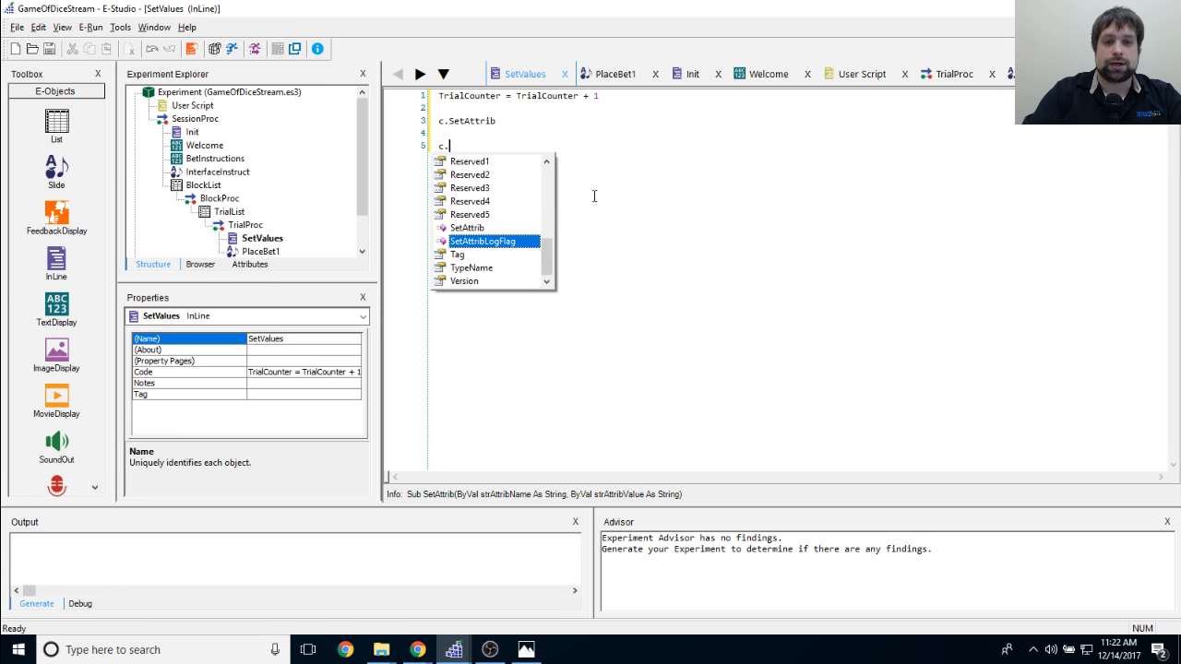
{"action": "type", "text": "set"}
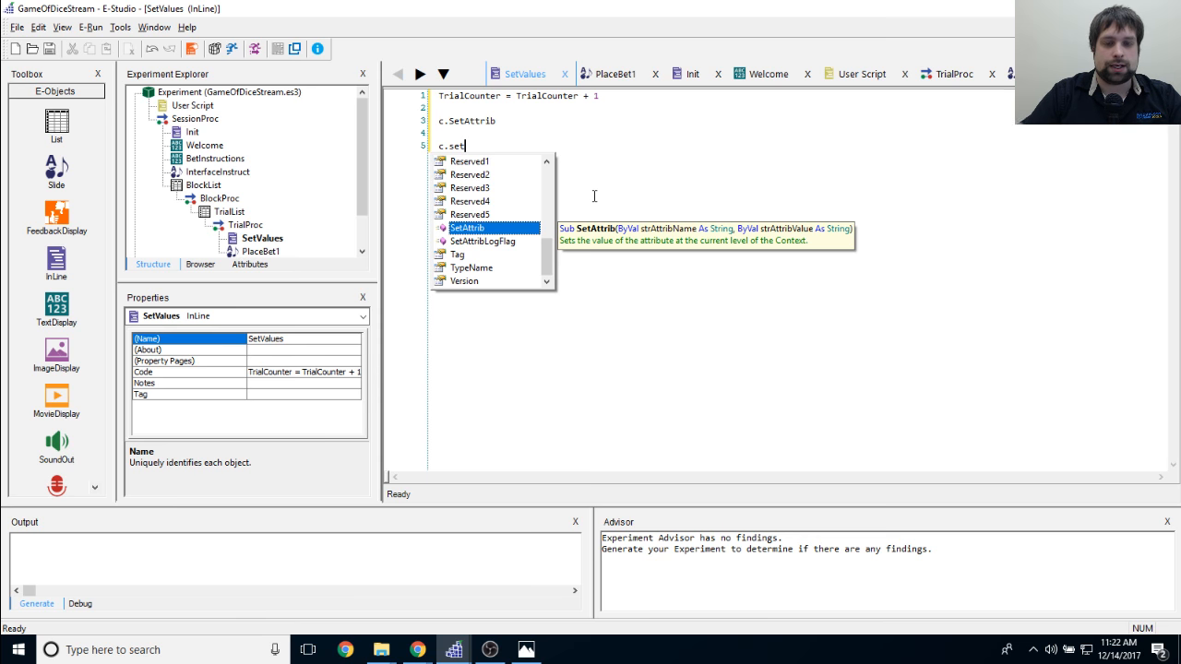
{"action": "key", "text": "Tab"}
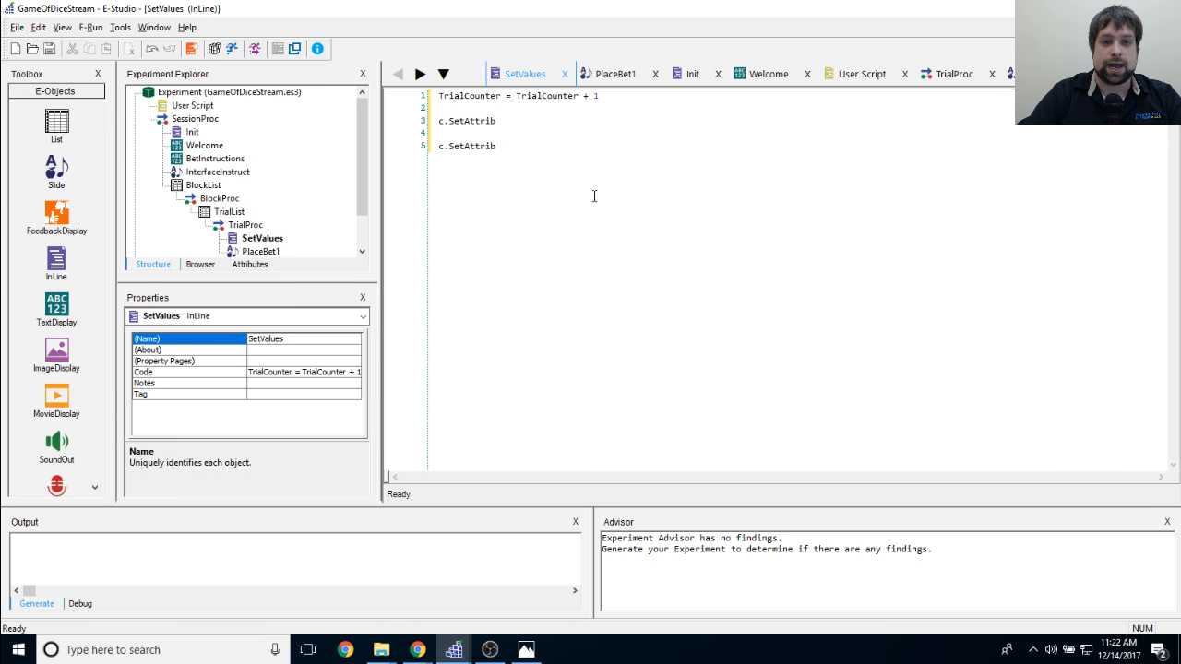
{"action": "key", "text": "shift+Home"}
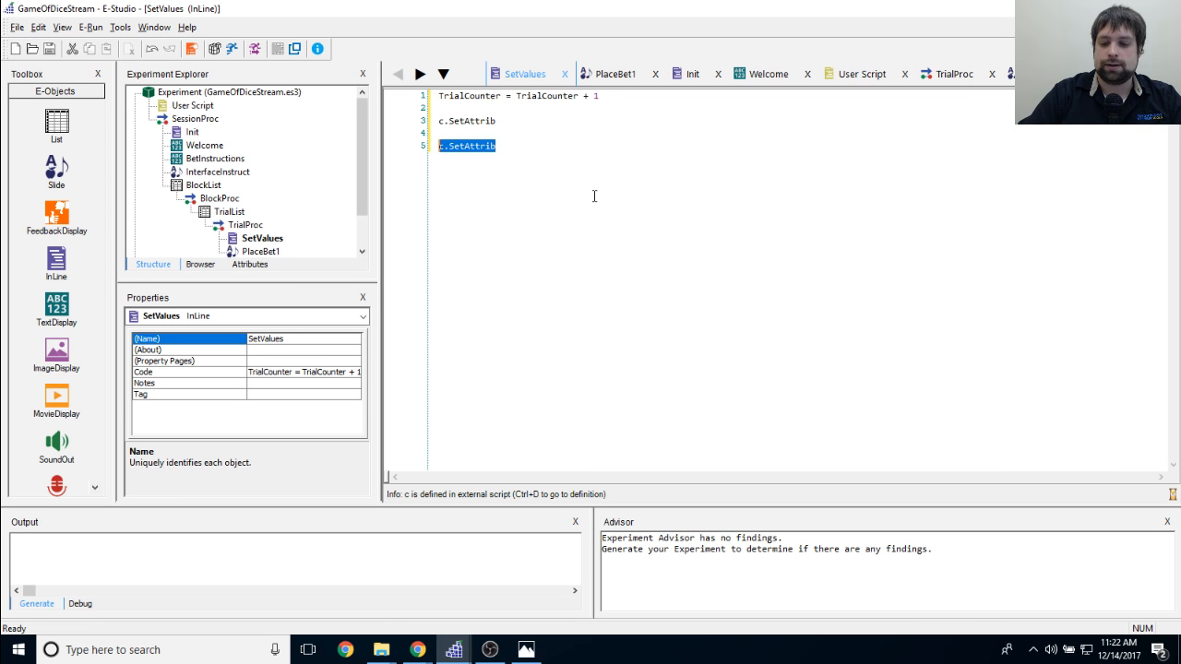
{"action": "key", "text": "BackSpace"}
{"action": "key", "text": "BackSpace"}
{"action": "key", "text": "BackSpace"}
Step: Complete the c.SetAttrib call with the attribute name "RNumber" and the value TrialCounter
{"action": "type", "text": "\""}
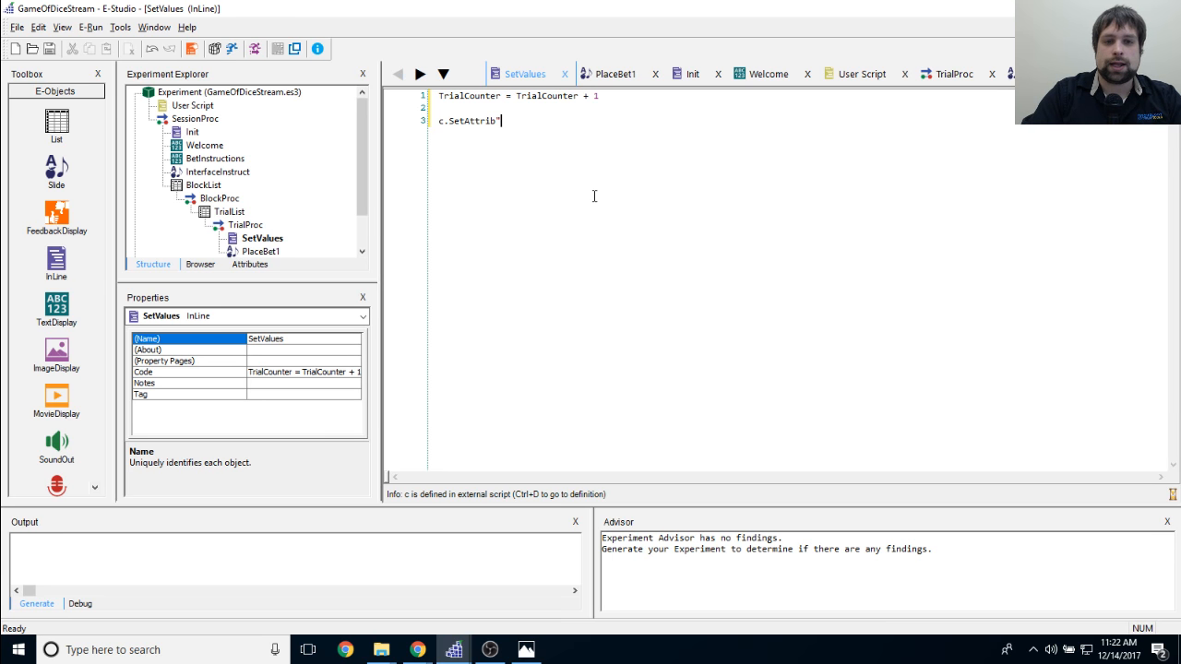
{"action": "key", "text": "BackSpace"}
{"action": "type", "text": "\""}
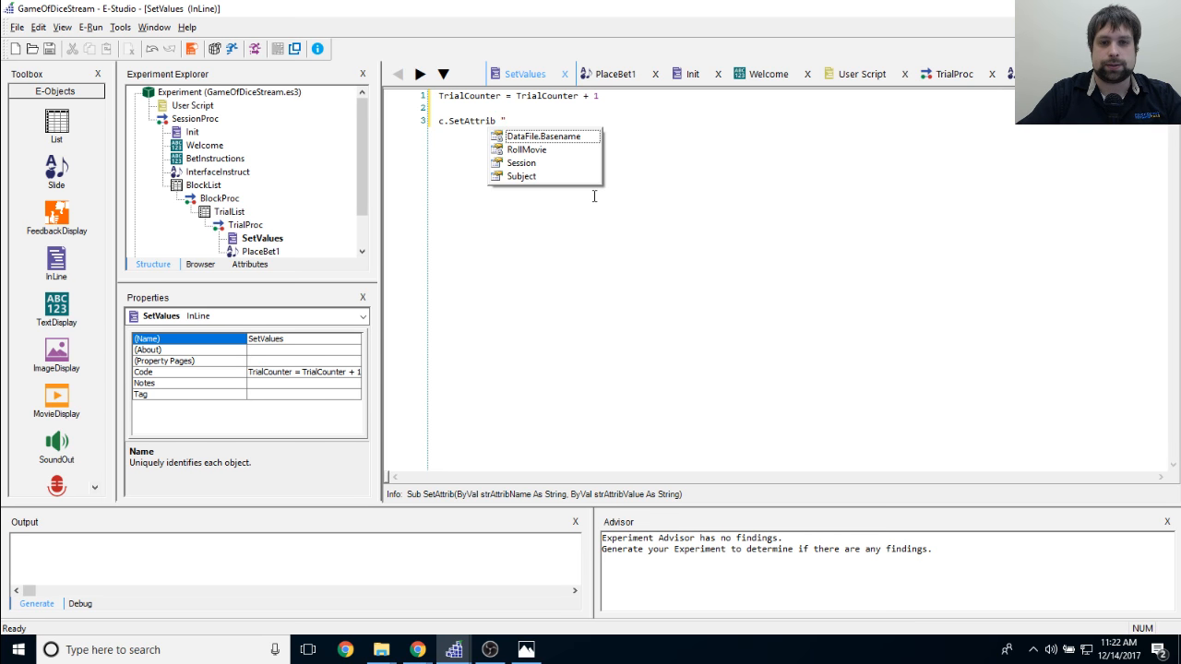
{"action": "key", "text": "Down"}
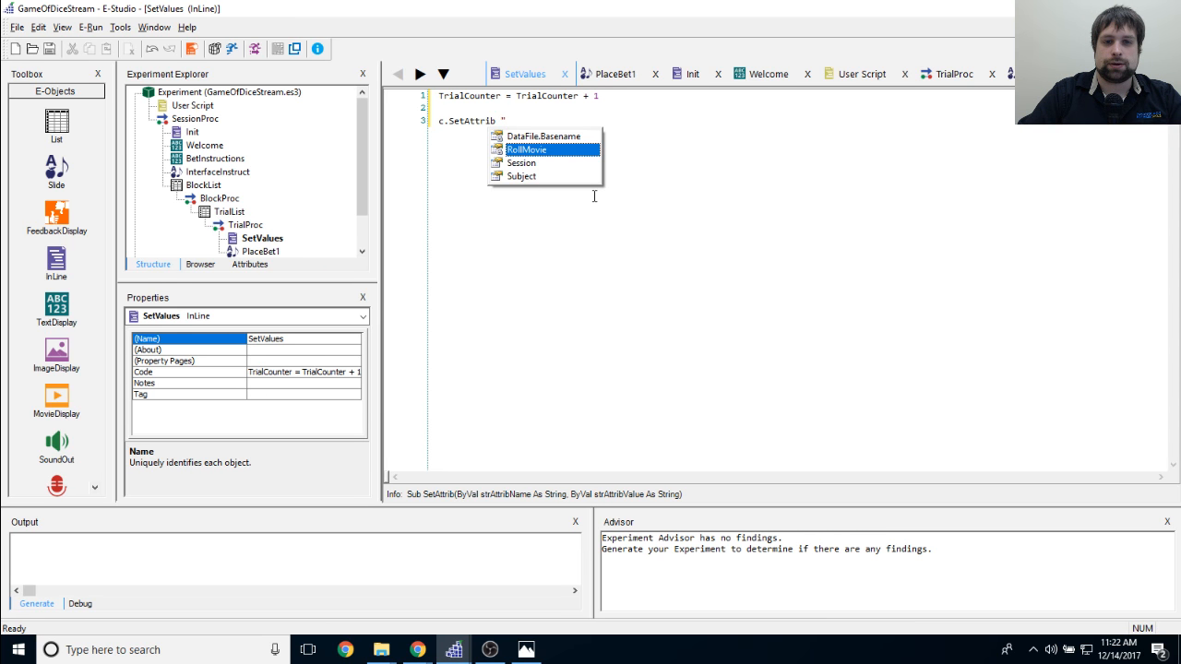
{"action": "key", "text": "Down"}
{"action": "key", "text": "Down"}
{"action": "key", "text": "Up"}
{"action": "key", "text": "Up"}
{"action": "key", "text": "Up"}
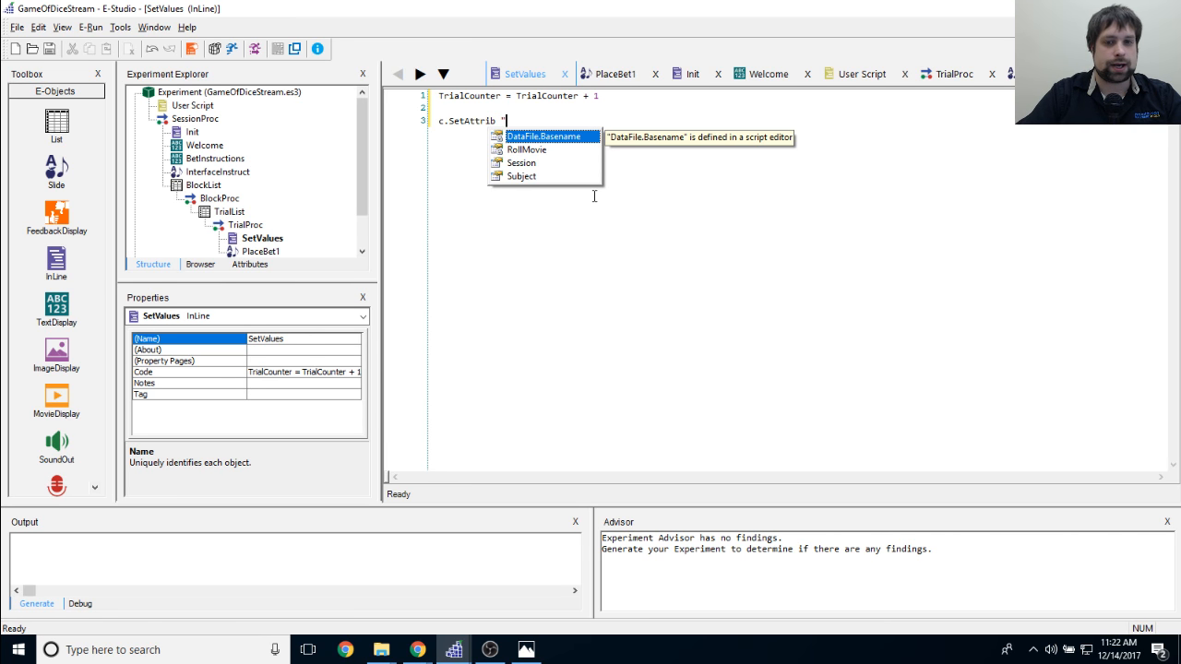
{"action": "key", "text": "Down"}
{"action": "type", "text": "RNumber"}
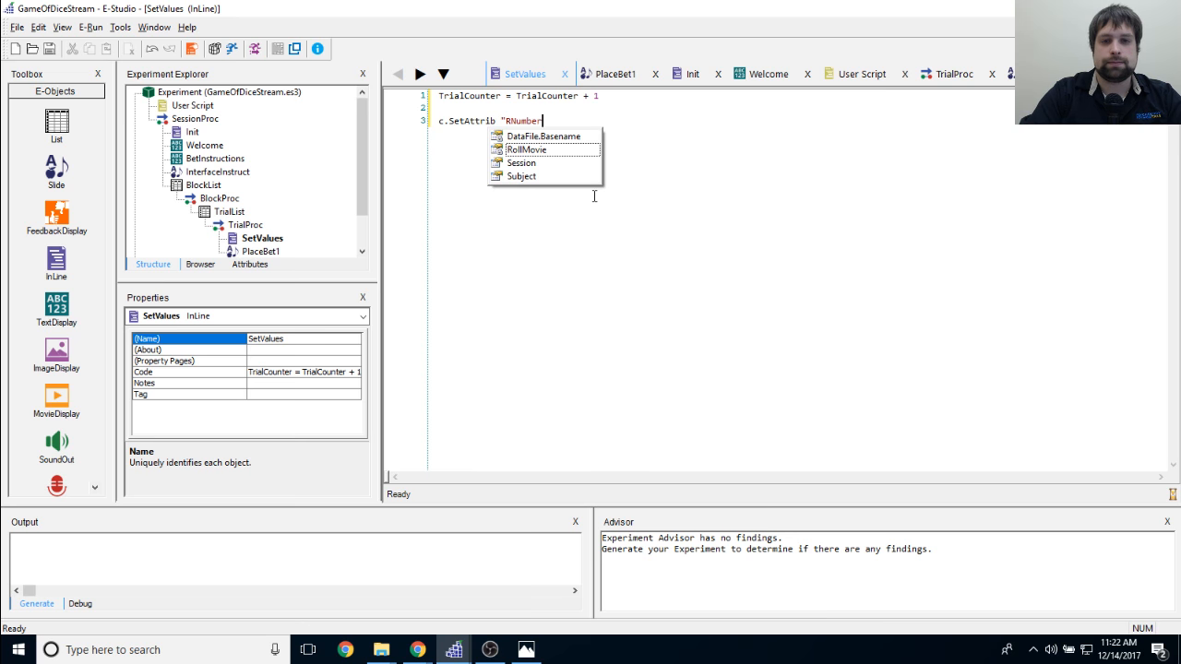
{"action": "type", "text": "\","}
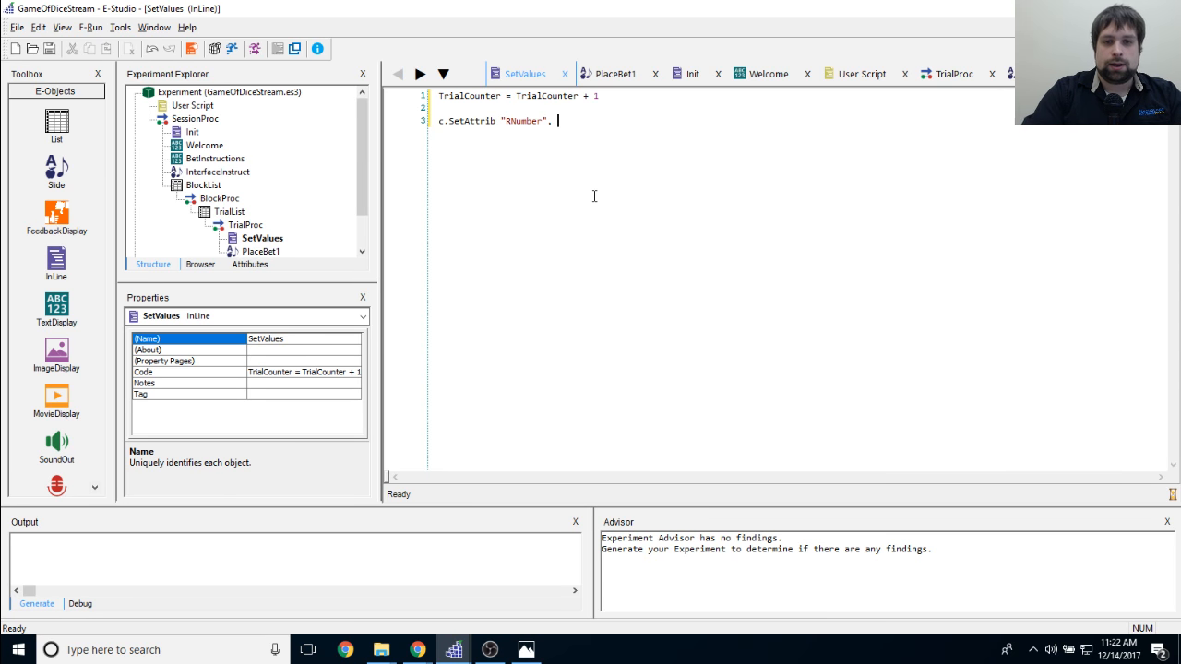
{"action": "type", "text": " Tri"}
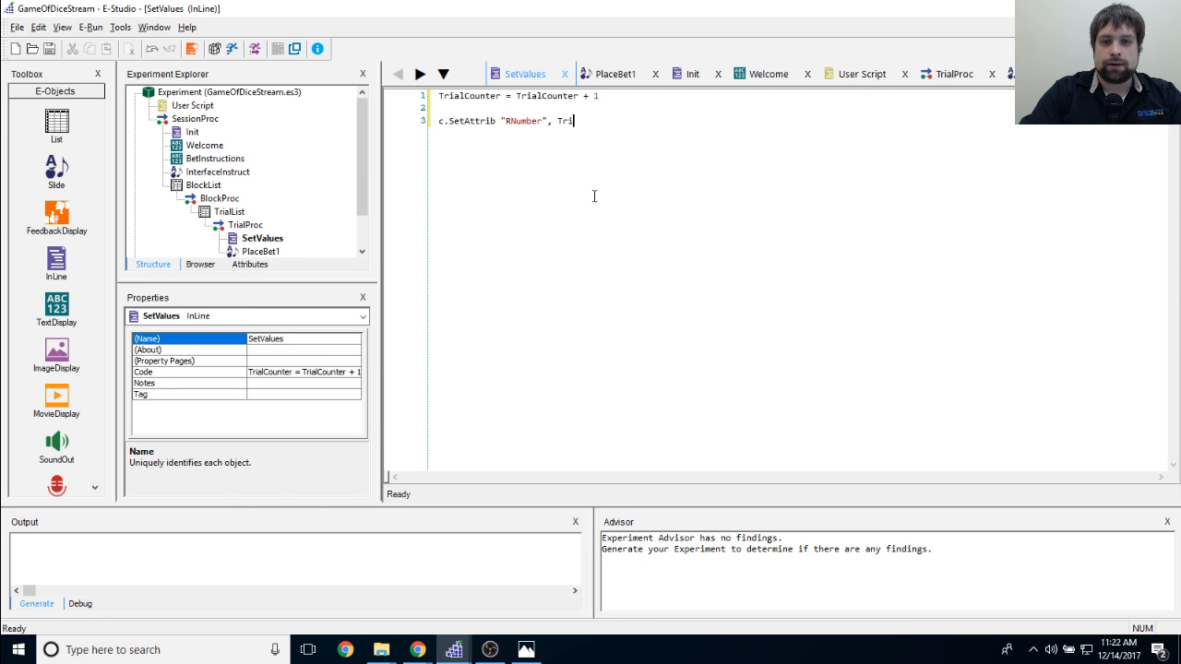
{"action": "type", "text": "alCounter"}
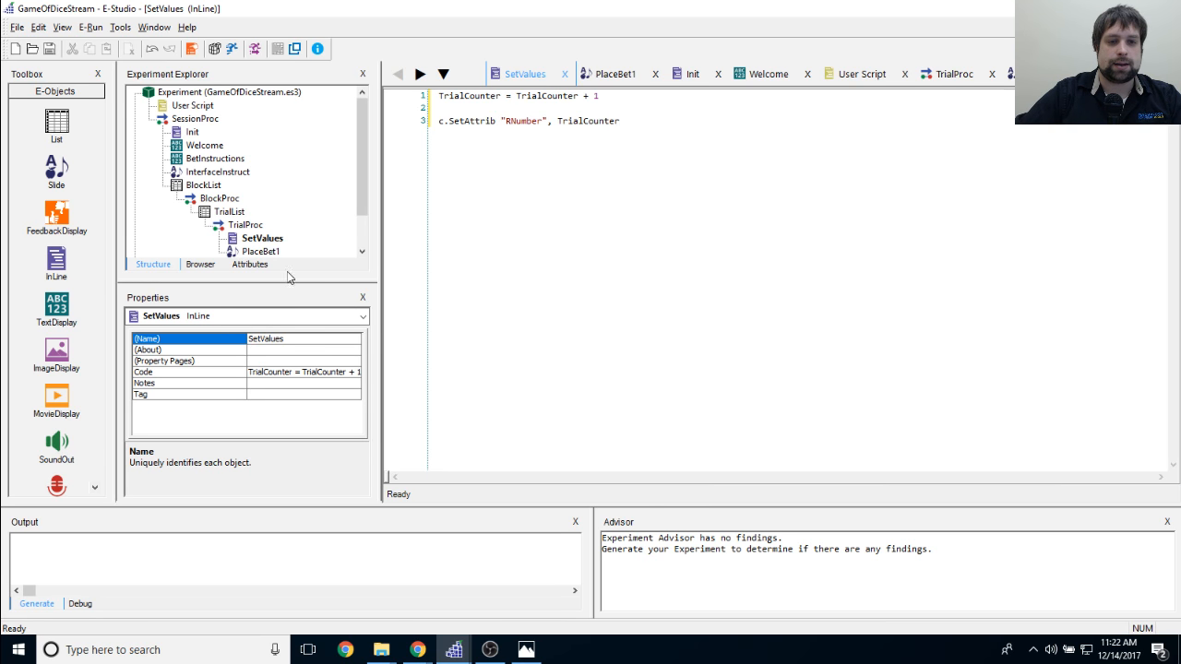
{"action": "left_click_drag", "start_coordinate": [645, 126], "coordinate": [557, 120]}
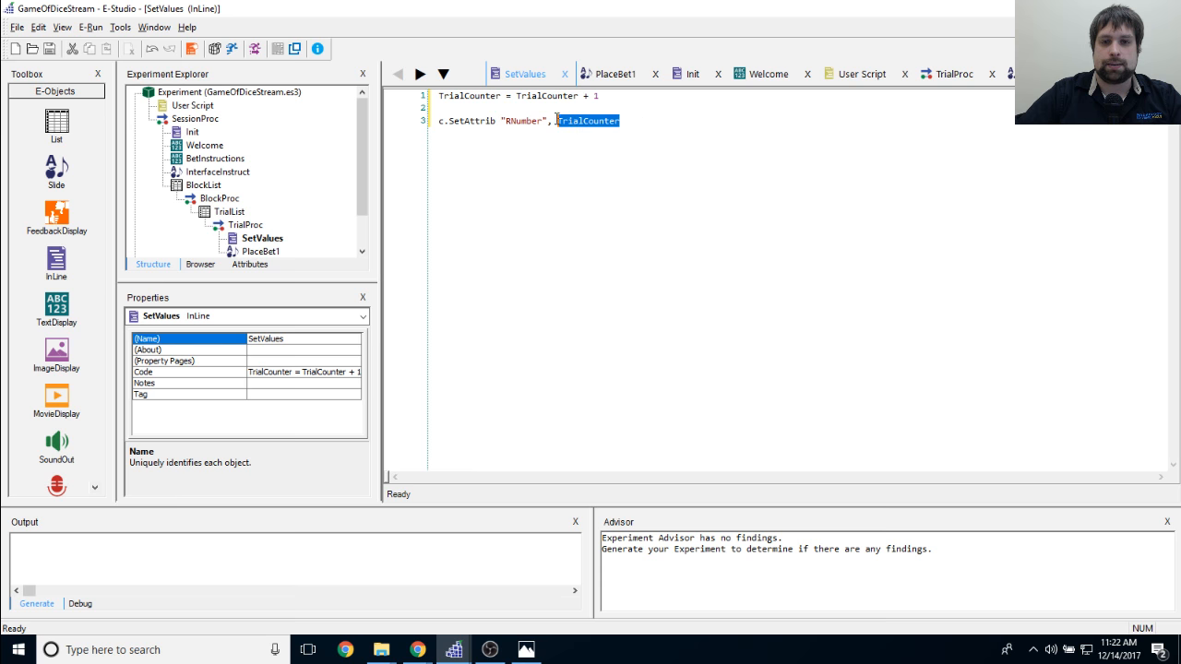
{"action": "left_click", "coordinate": [650, 159]}
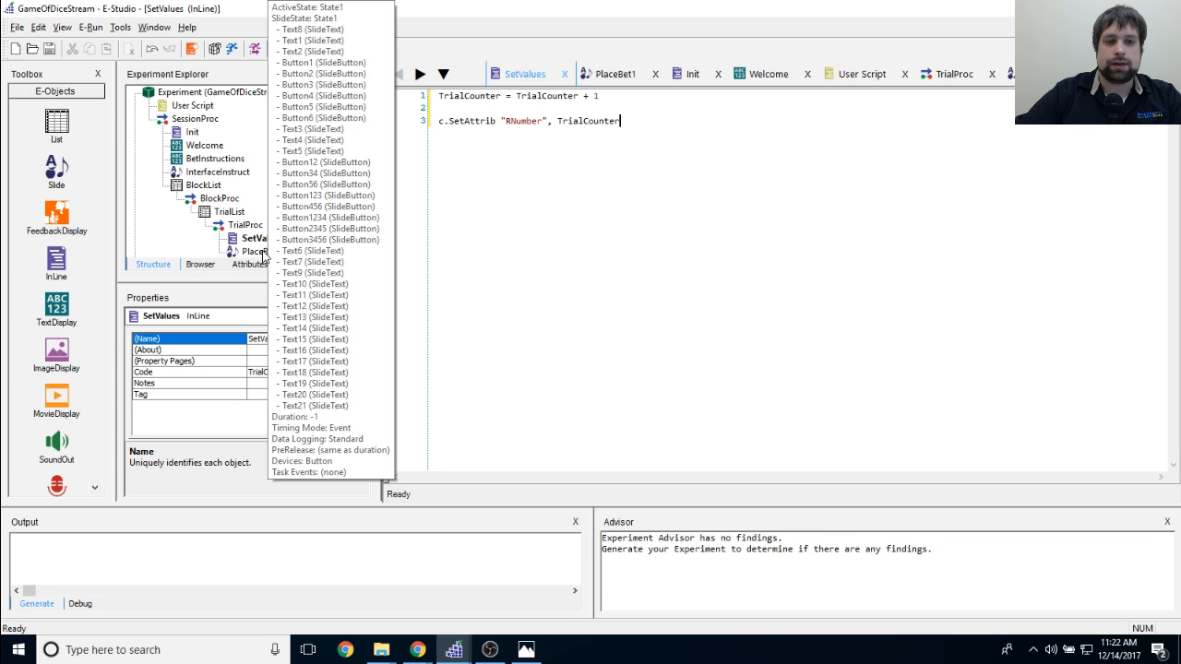
Step: Check the [Balance] attribute reference in the balance text of the PlaceBet1 slide and return to the SetValues inline
{"action": "double_click", "coordinate": [263, 251]}
{"action": "left_click", "coordinate": [752, 219]}
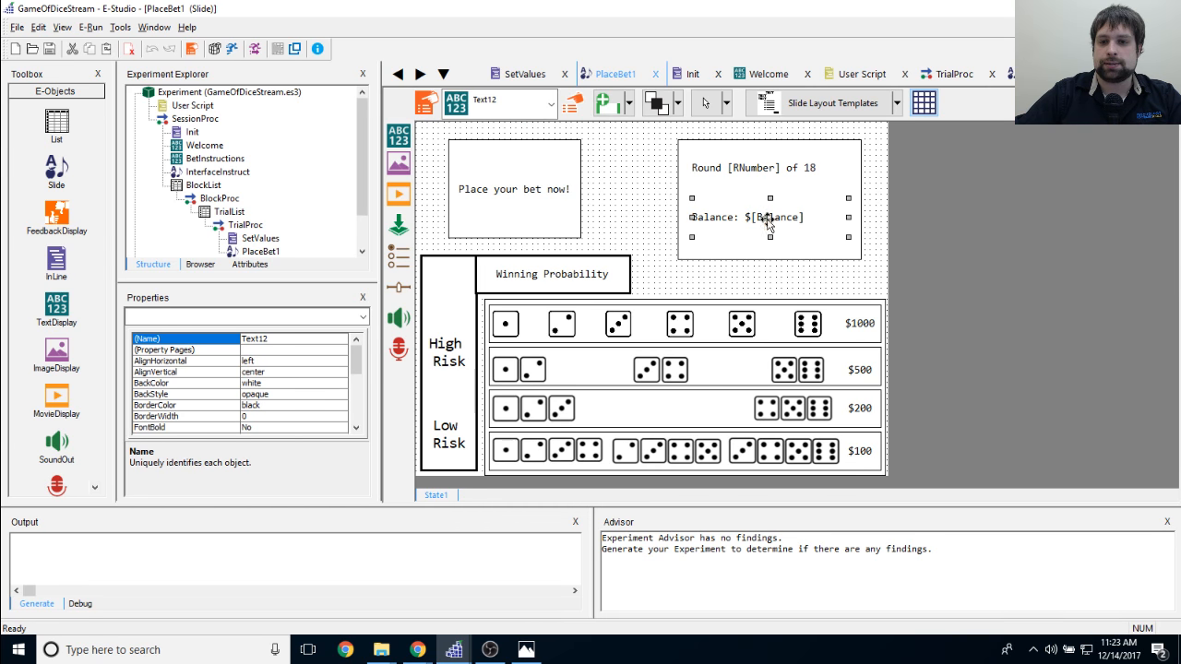
{"action": "double_click", "coordinate": [249, 238]}
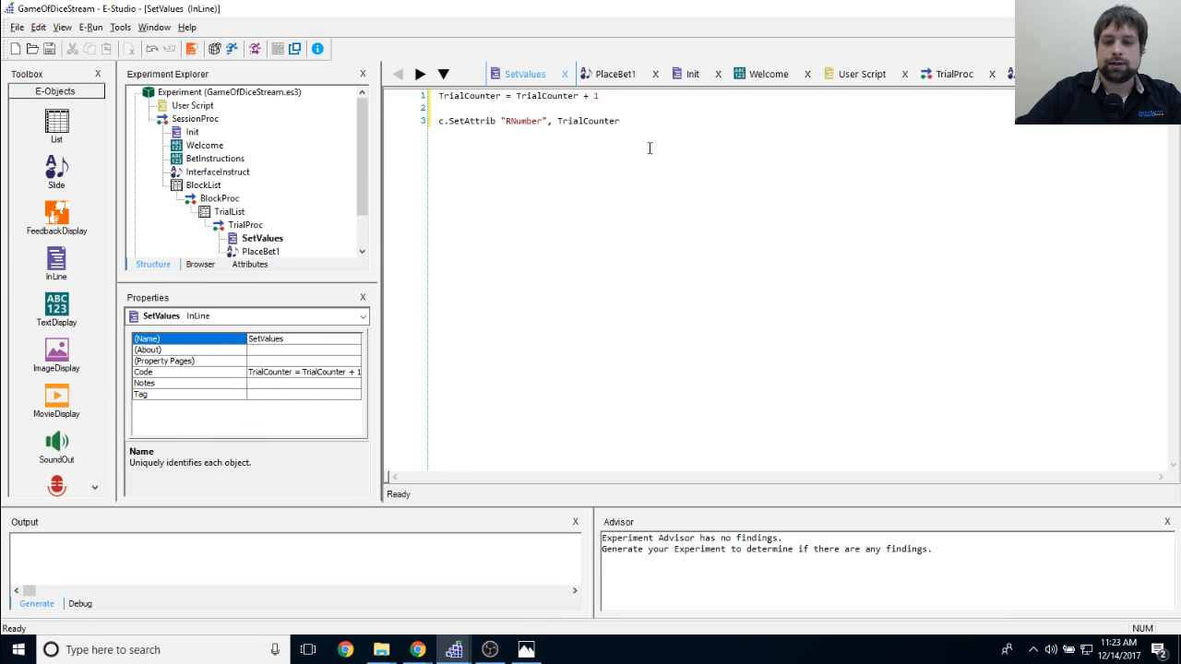
Step: Begin a second c.SetAttrib call on line 5 of the SetValues inline, leaving a blank line below the RNumber call
{"action": "key", "text": "Return"}
{"action": "key", "text": "Return"}
{"action": "type", "text": "c.St"}
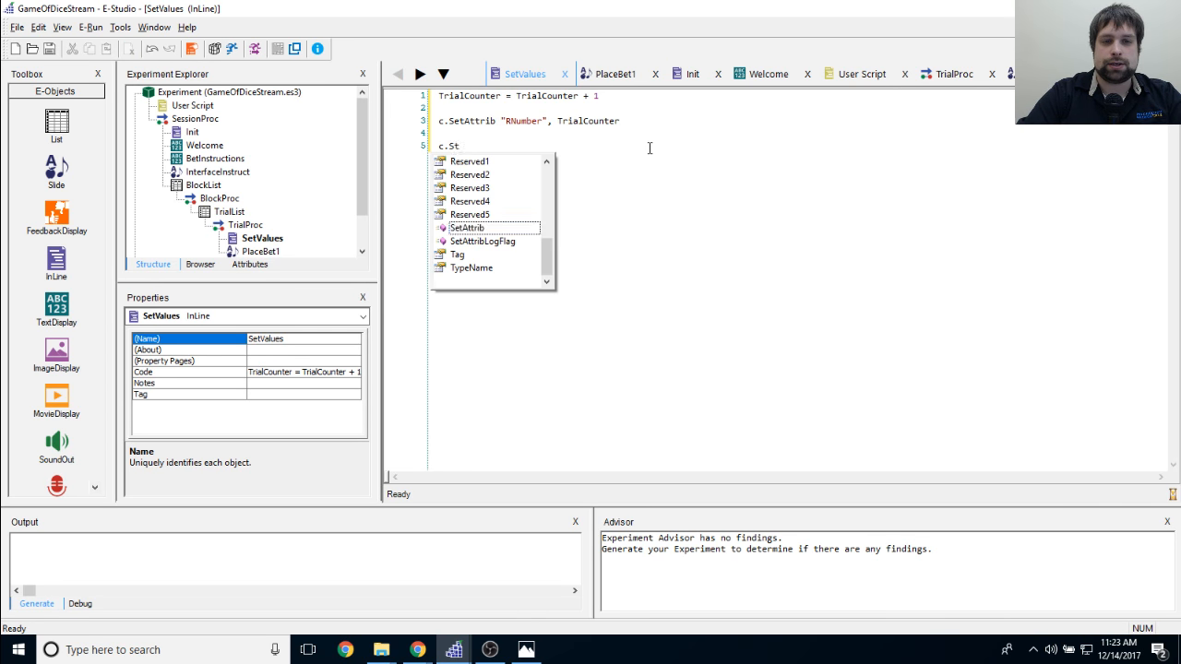
{"action": "key", "text": "Return"}
{"action": "key", "text": "BackSpace"}
{"action": "type", "text": "et"}
{"action": "key", "text": "BackSpace"}
{"action": "key", "text": "BackSpace"}
{"action": "key", "text": "BackSpace"}
{"action": "type", "text": "etAttrib"}
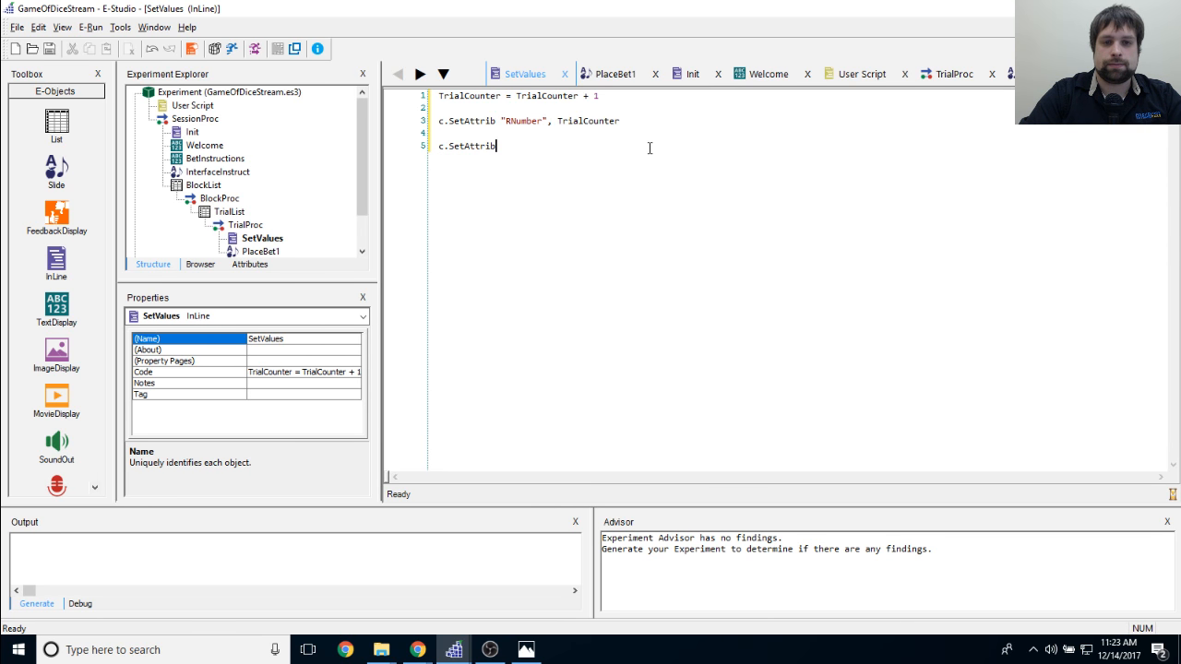
Step: Give the second c.SetAttrib call the attribute name "Balance" and the value nBalance
{"action": "type", "text": " \"B"}
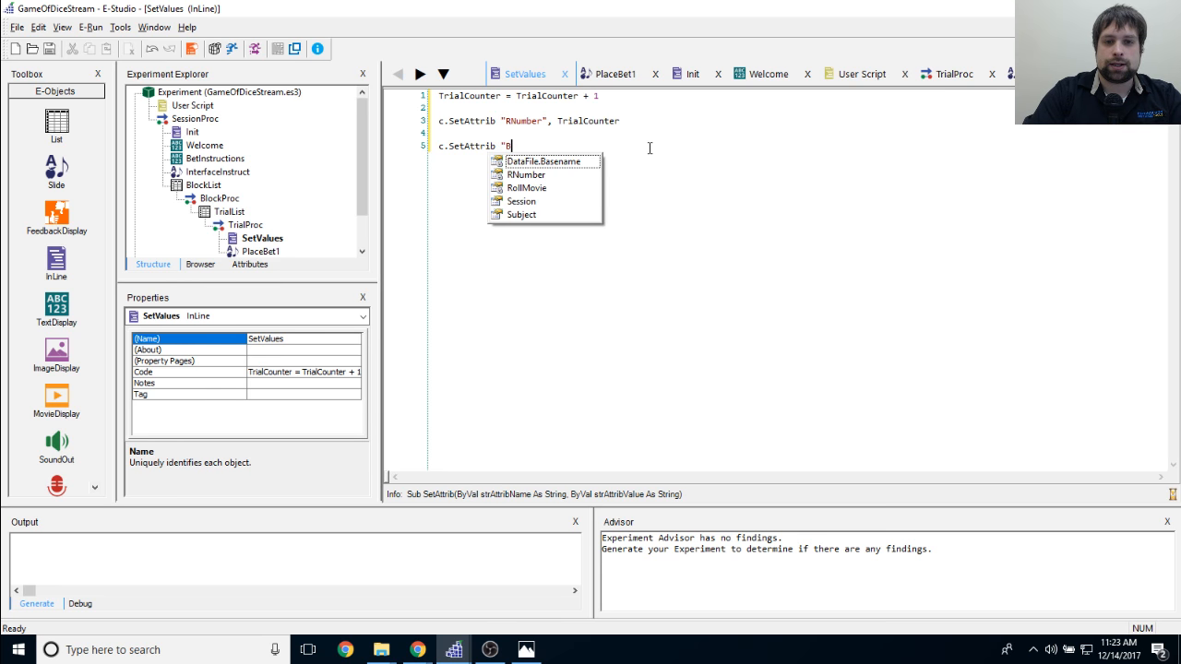
{"action": "type", "text": "alance\""}
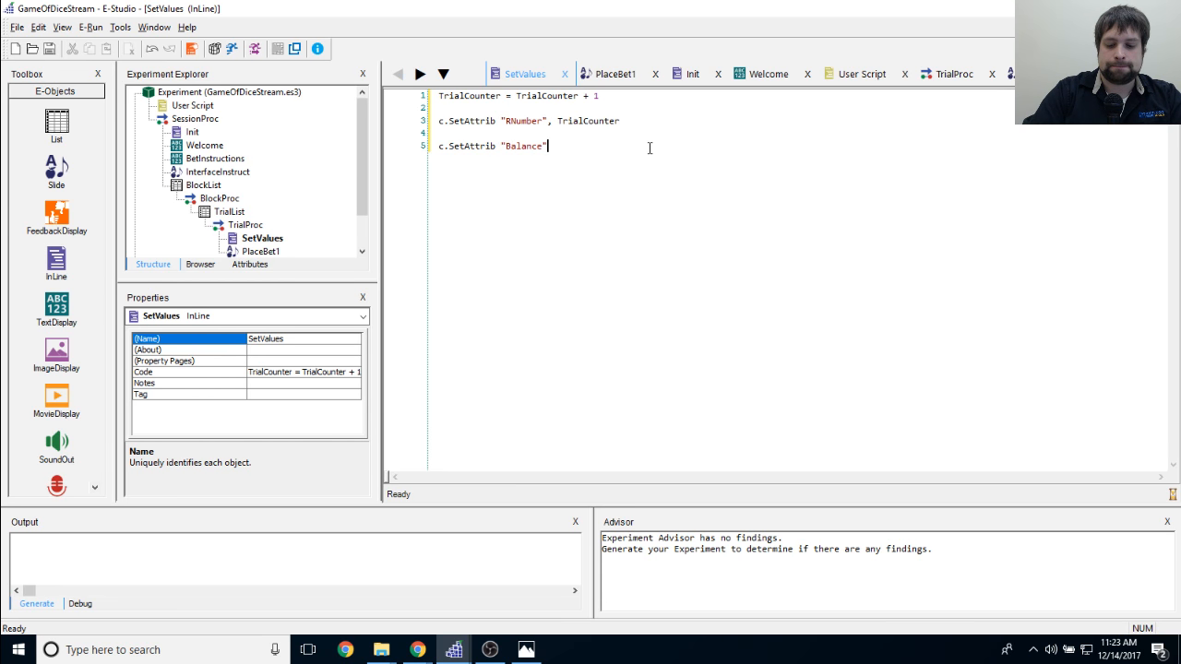
{"action": "type", "text": ", "}
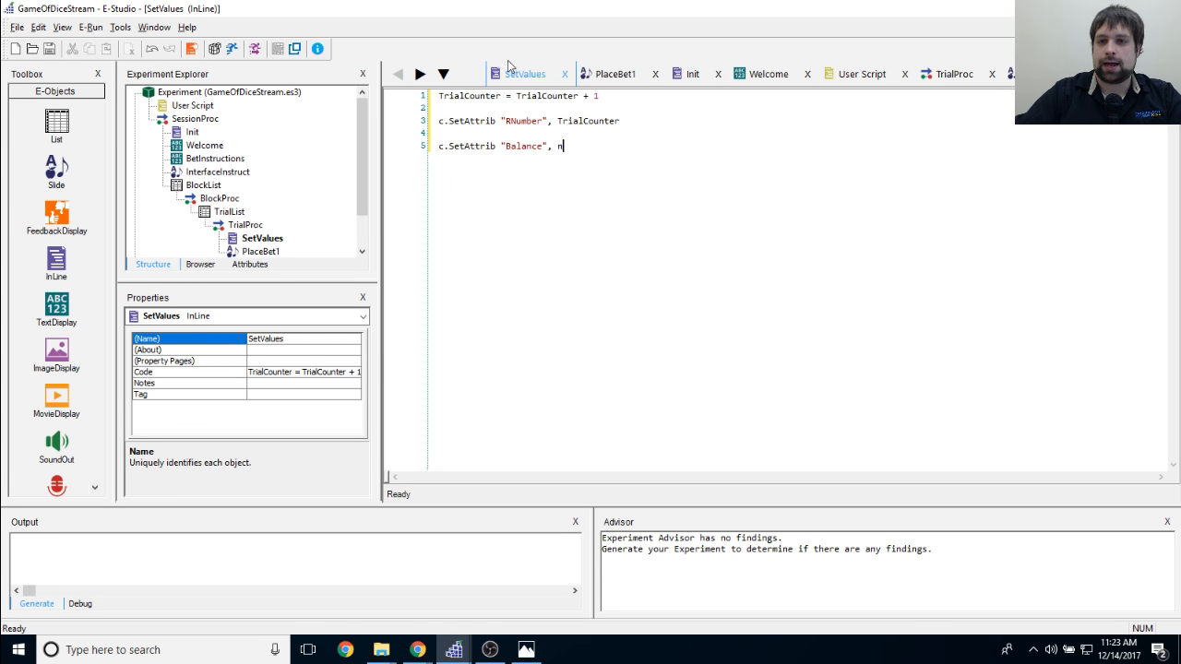
{"action": "type", "text": "n"}
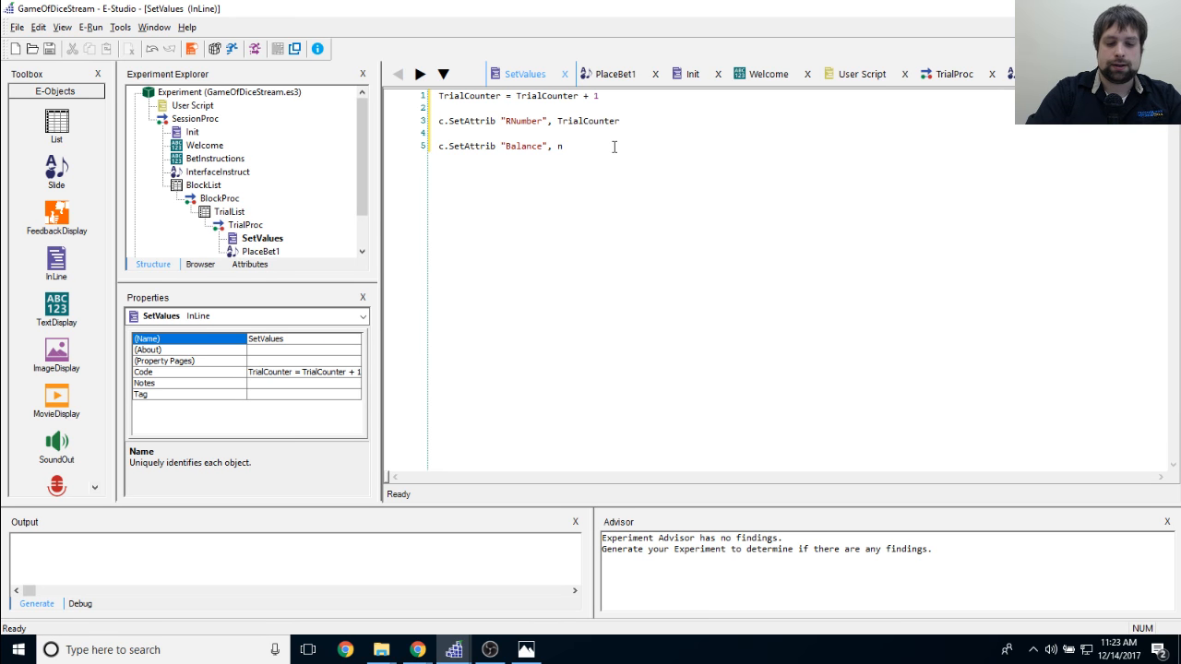
{"action": "type", "text": "Balance"}
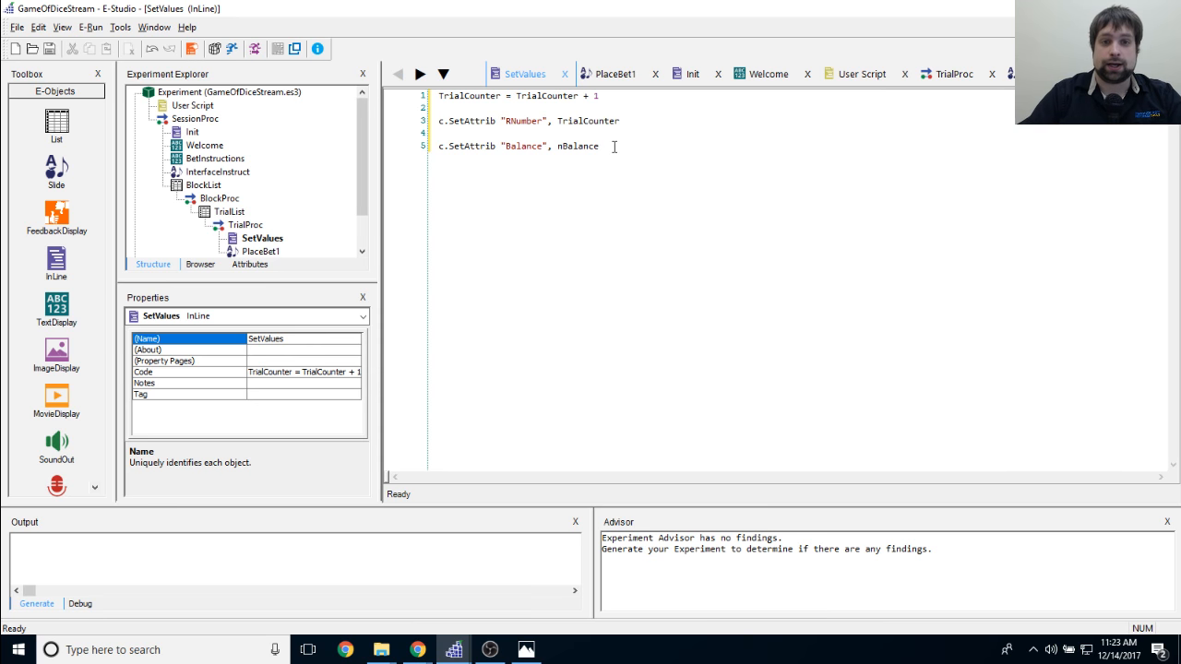
Step: Review the nBalance assignment in the Init inline and its use in the Balance call of the SetValues inline
{"action": "left_click", "coordinate": [417, 121]}
{"action": "left_click", "coordinate": [417, 96]}
{"action": "left_click", "coordinate": [669, 173]}
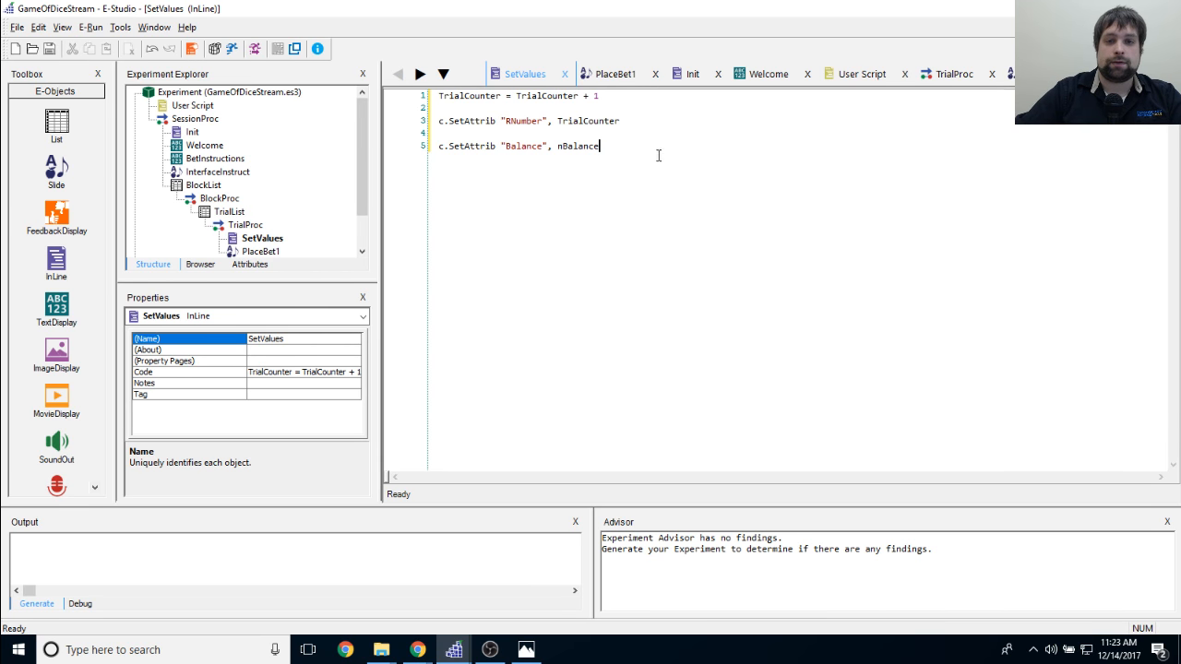
{"action": "double_click", "coordinate": [192, 131]}
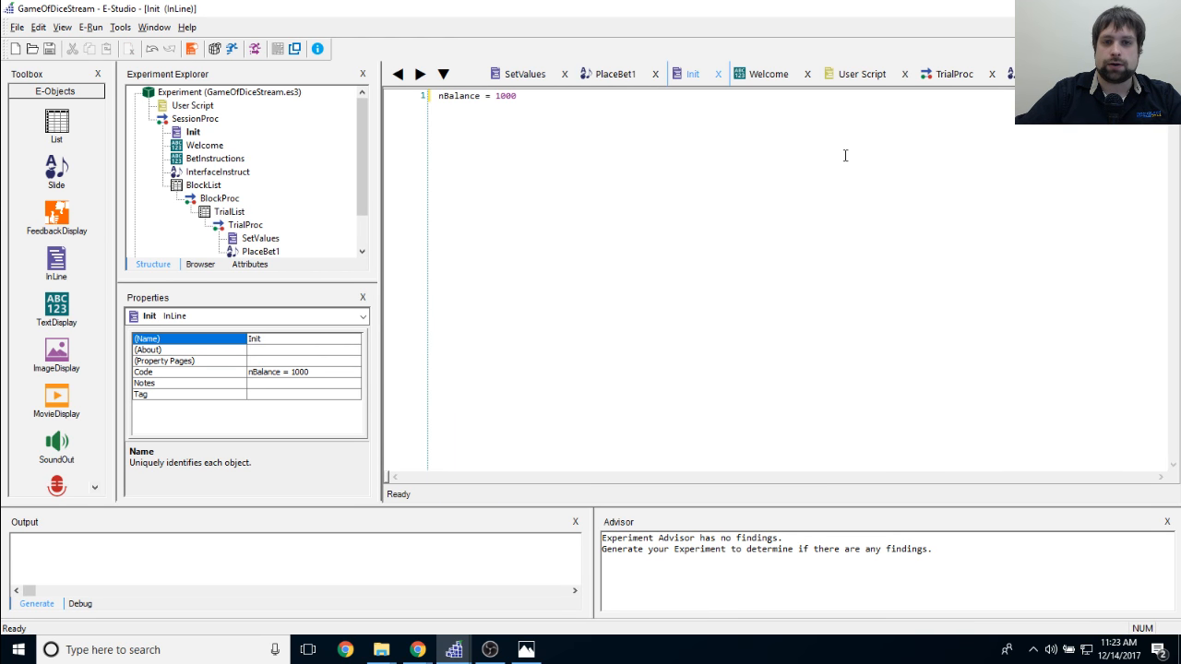
{"action": "double_click", "coordinate": [260, 238]}
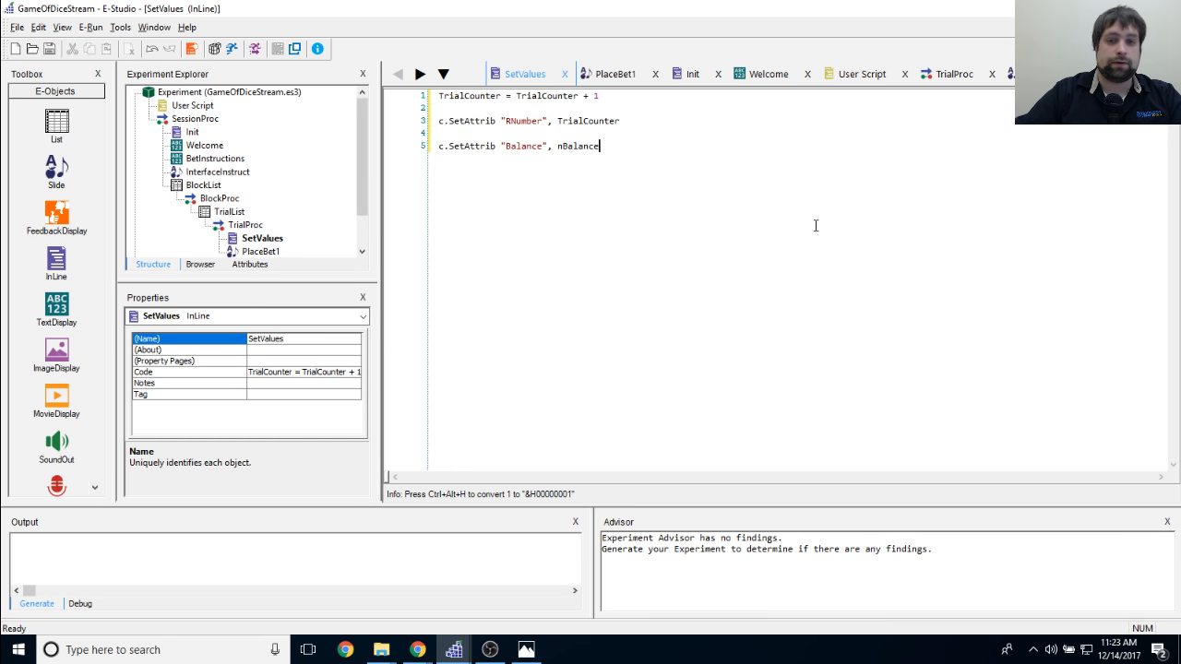
{"action": "triple_click", "coordinate": [598, 147]}
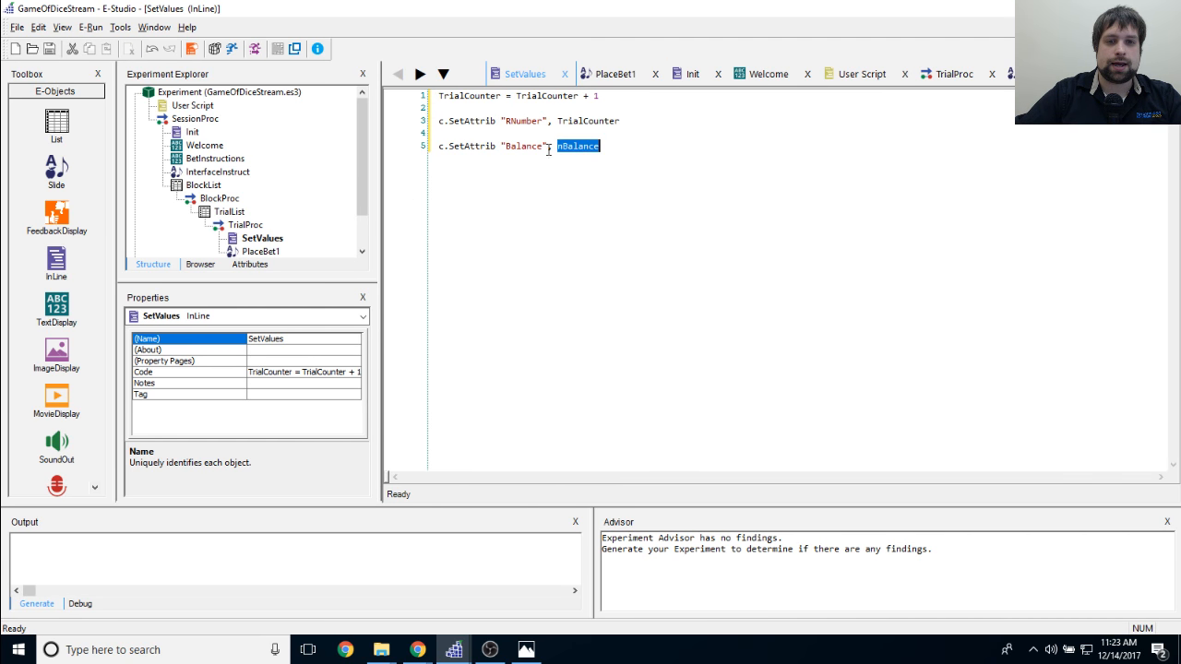
{"action": "left_click", "coordinate": [612, 163]}
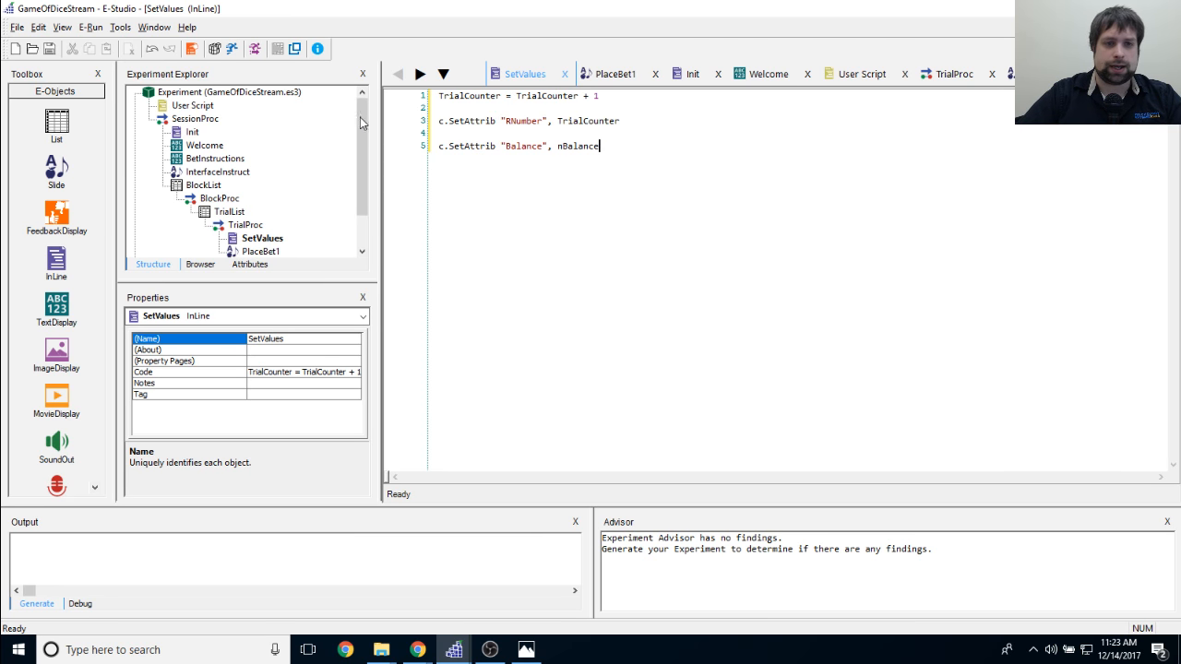
Step: Open the PlaceBet1 slide from the TrialProc procedure and display its duration and input properties
{"action": "left_click_drag", "start_coordinate": [363, 116], "coordinate": [367, 146]}
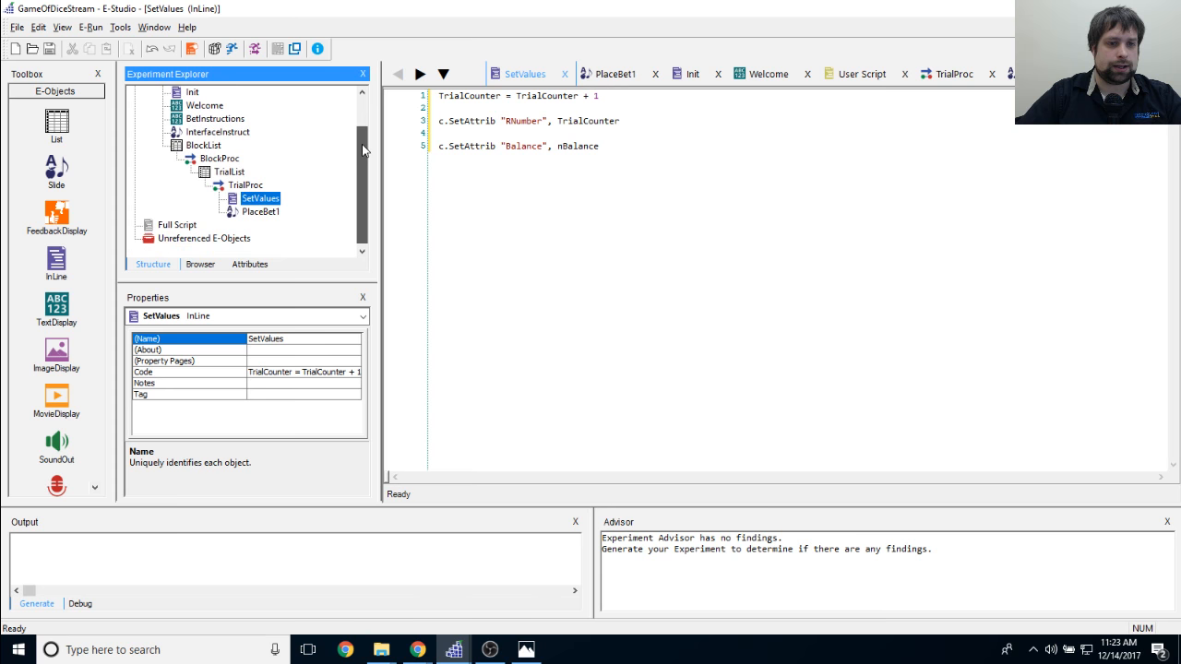
{"action": "double_click", "coordinate": [245, 185]}
{"action": "left_click", "coordinate": [468, 164]}
{"action": "left_click", "coordinate": [546, 135]}
{"action": "double_click", "coordinate": [560, 171]}
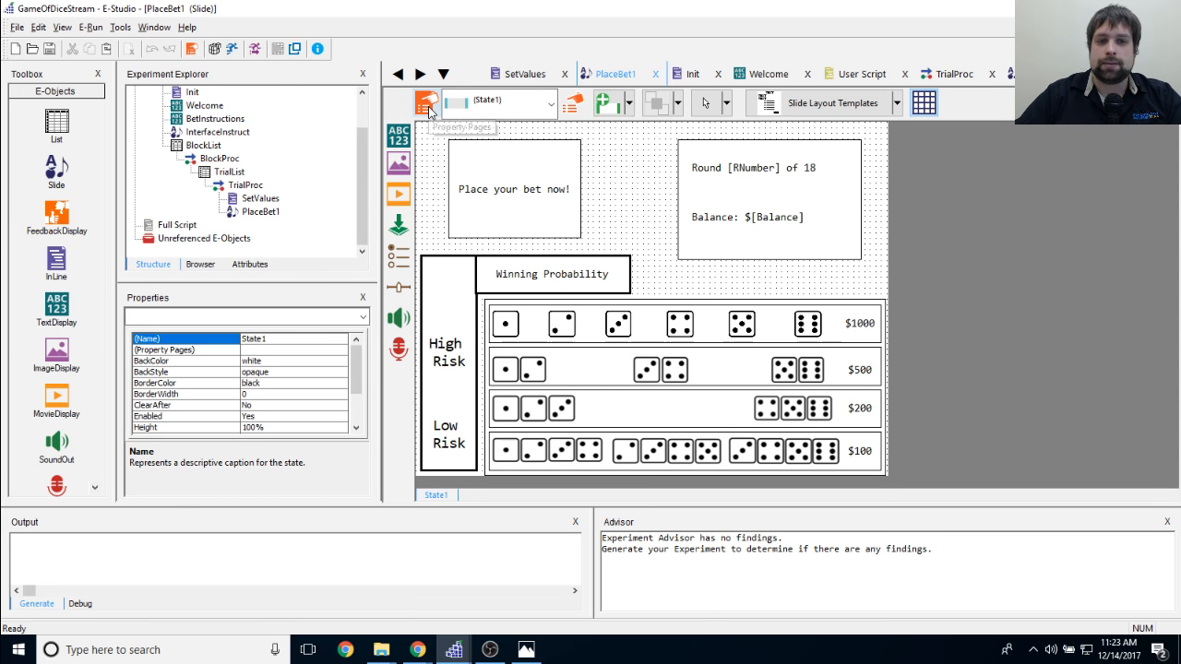
{"action": "left_click", "coordinate": [429, 106]}
{"action": "left_click", "coordinate": [624, 198]}
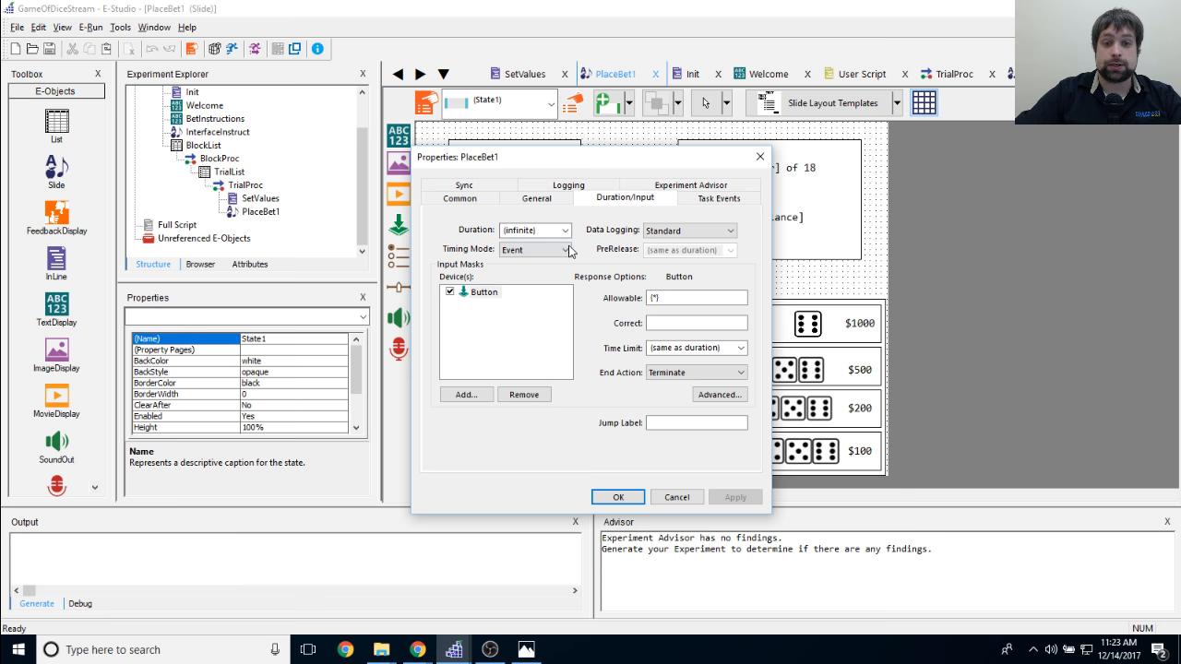
Step: Examine the Button input mask's allowable responses and advanced settings for PlaceBet1, and close its properties
{"action": "left_click", "coordinate": [418, 650]}
{"action": "left_click", "coordinate": [479, 591]}
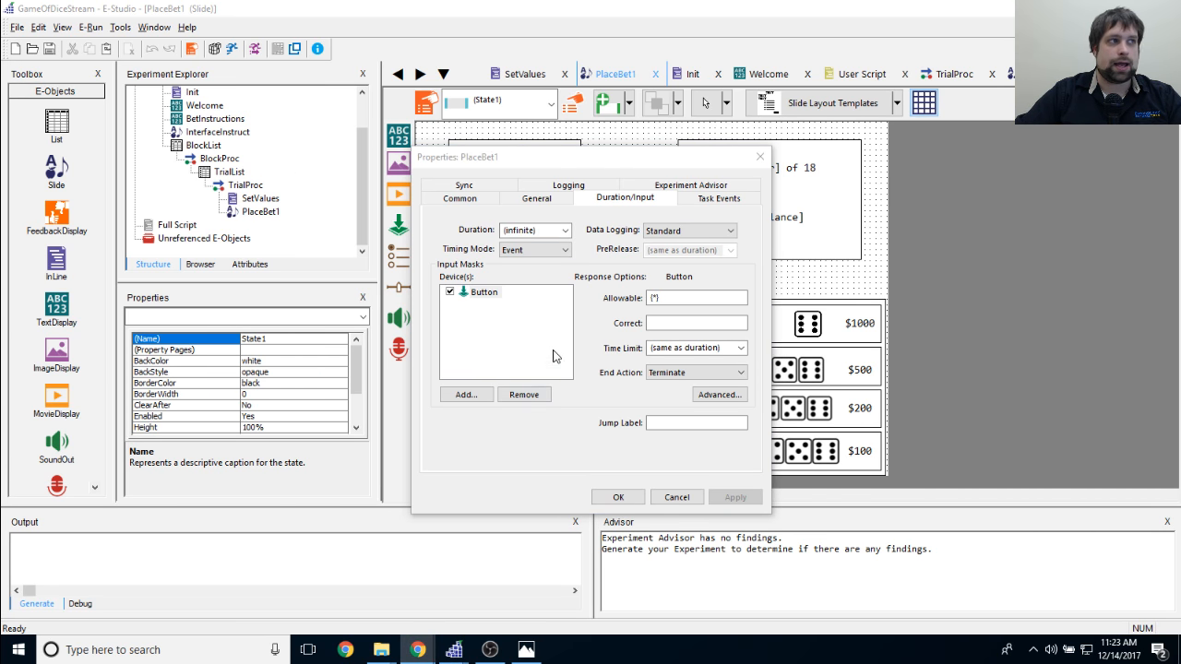
{"action": "left_click", "coordinate": [486, 293]}
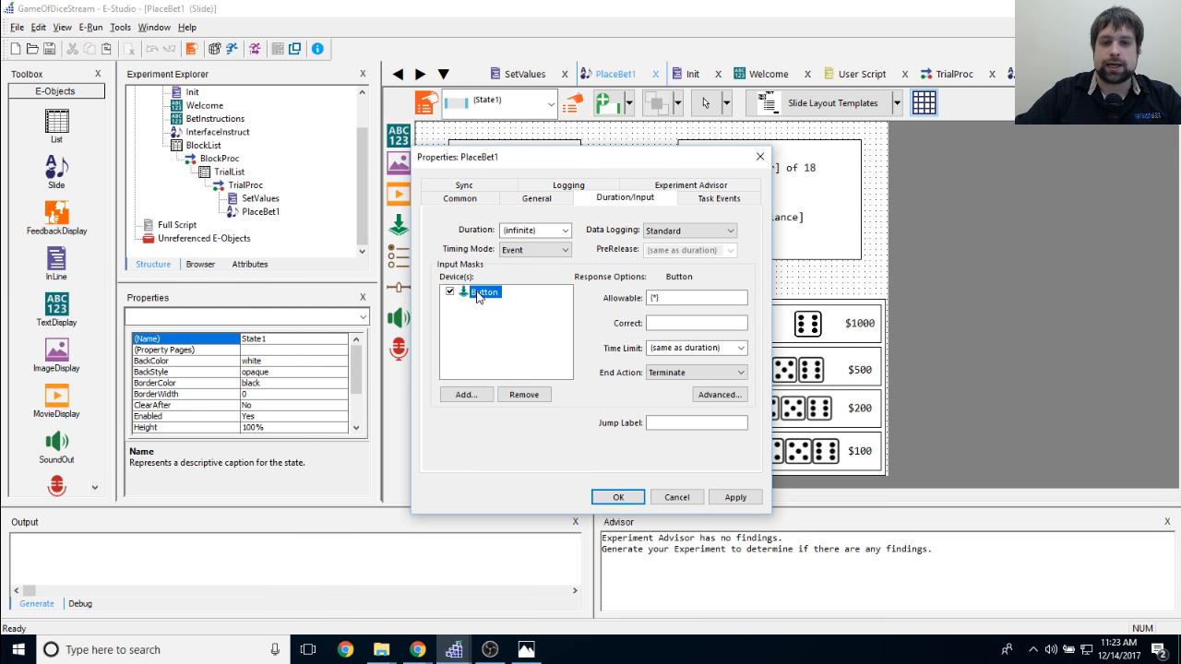
{"action": "left_click", "coordinate": [687, 298]}
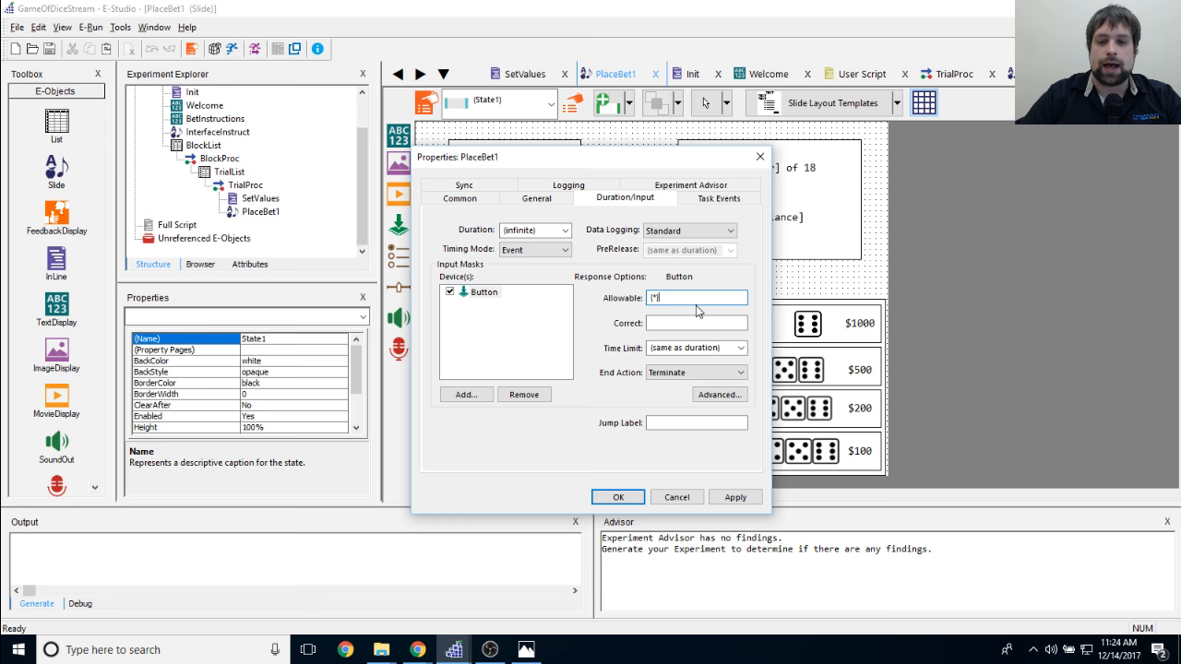
{"action": "left_click", "coordinate": [720, 395]}
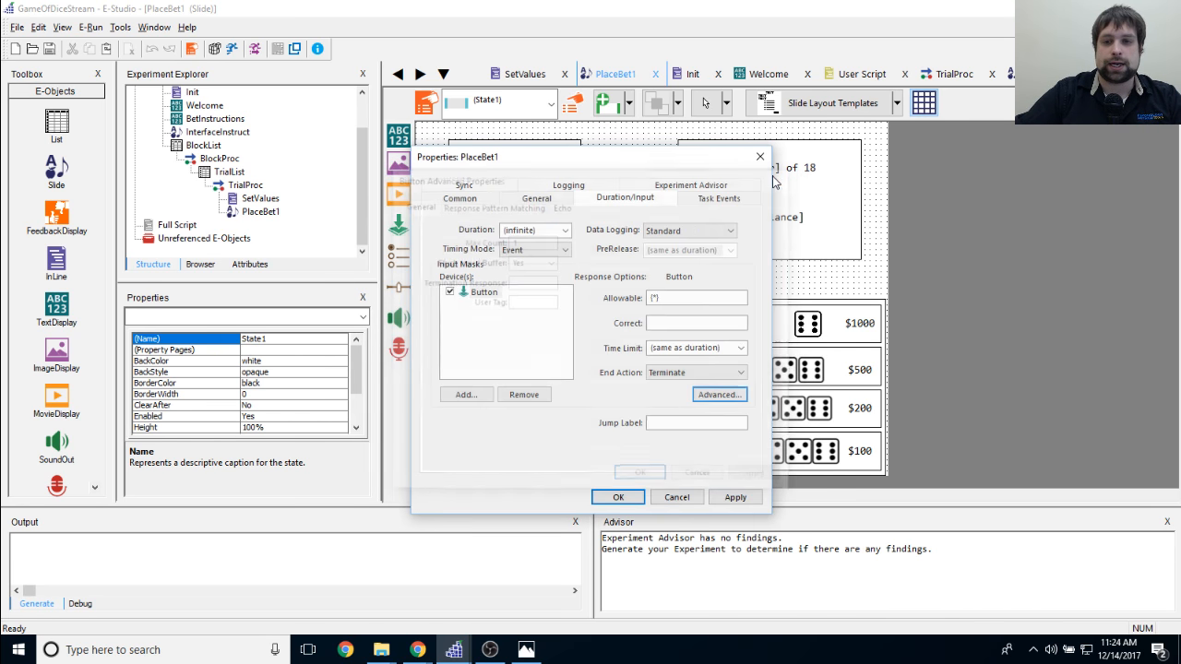
{"action": "left_click", "coordinate": [784, 176]}
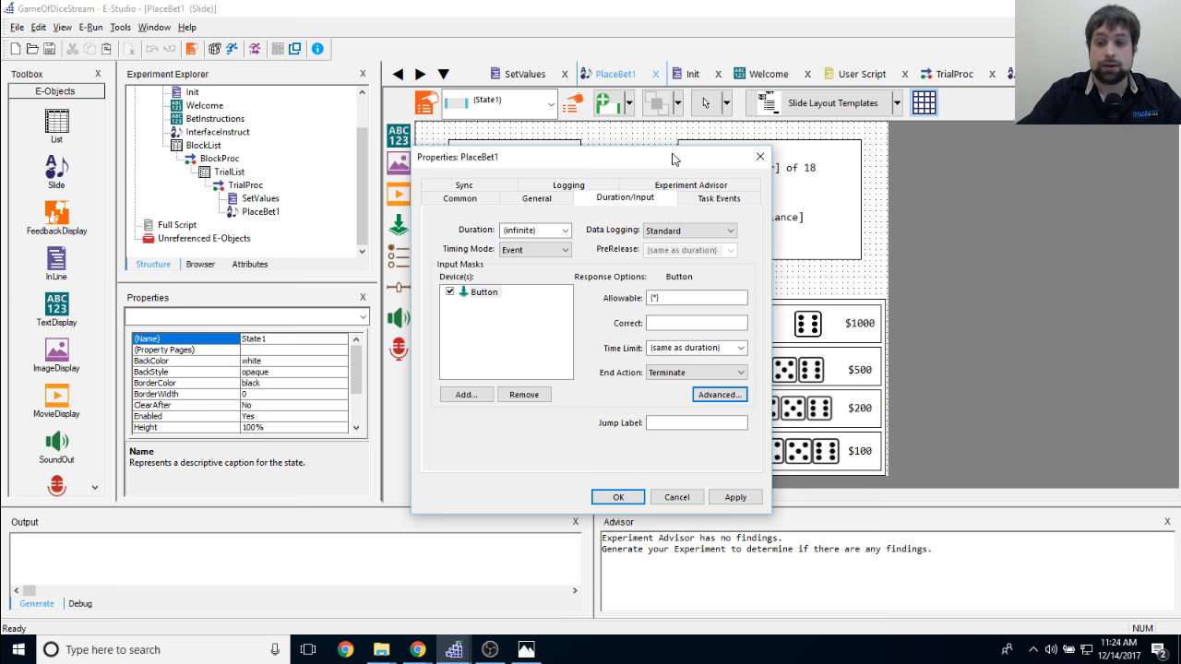
{"action": "left_click", "coordinate": [760, 157]}
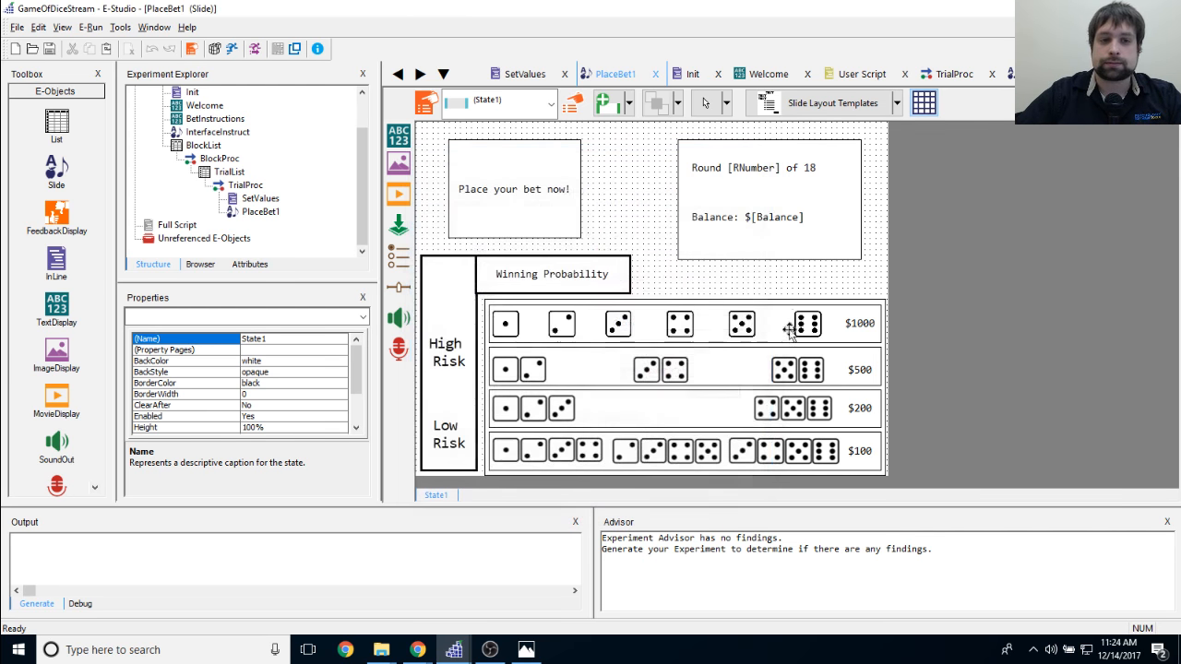
Step: Add an InLine object after PlaceBet1 at the end of the TrialProc procedure
{"action": "double_click", "coordinate": [247, 187]}
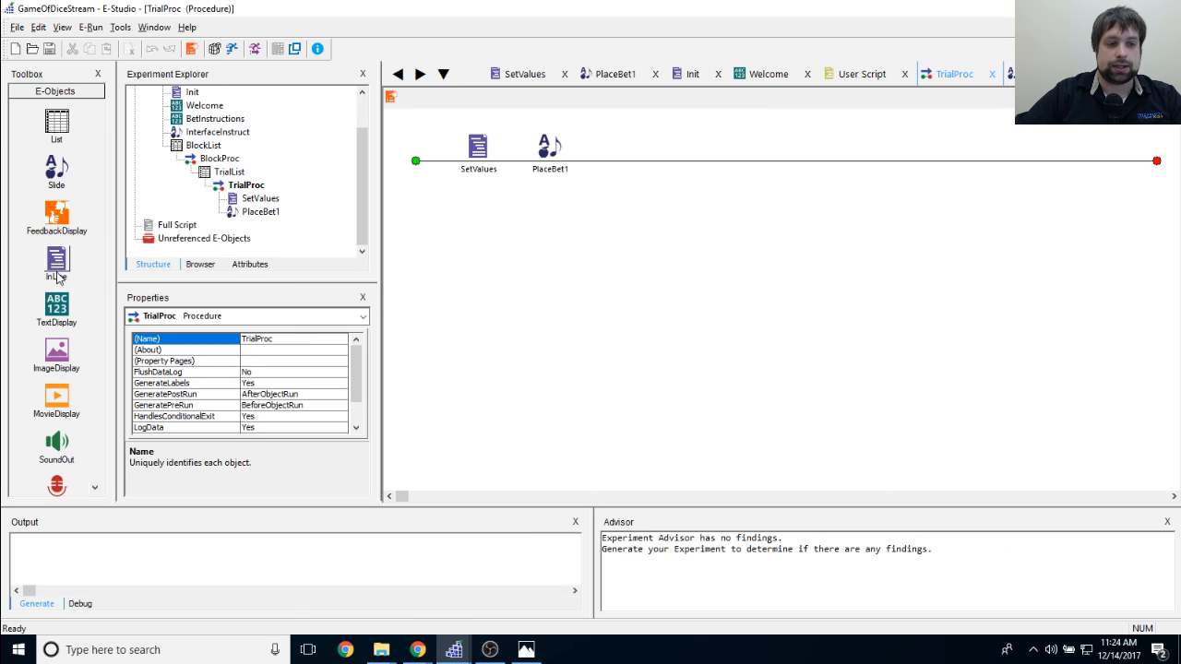
{"action": "left_click_drag", "start_coordinate": [56, 265], "coordinate": [855, 262]}
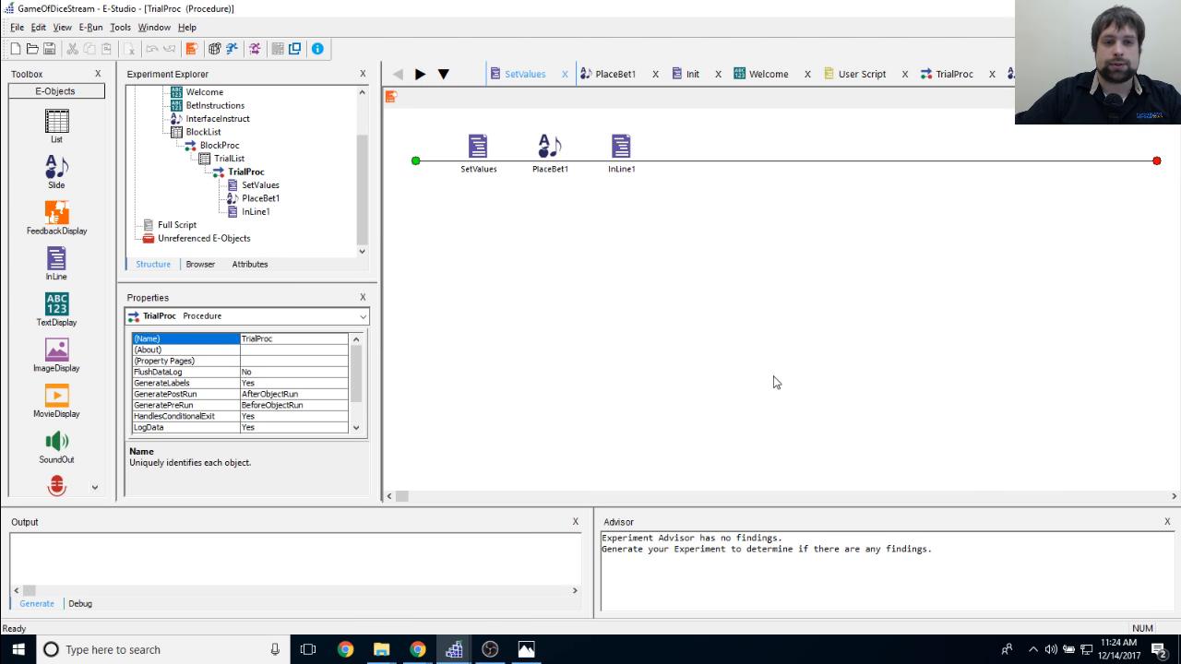
{"action": "right_click", "coordinate": [625, 159]}
Step: Rename the PlaceBet1 slide in the TrialProc procedure as PlaceBet
{"action": "left_click", "coordinate": [557, 172]}
{"action": "left_click", "coordinate": [557, 172]}
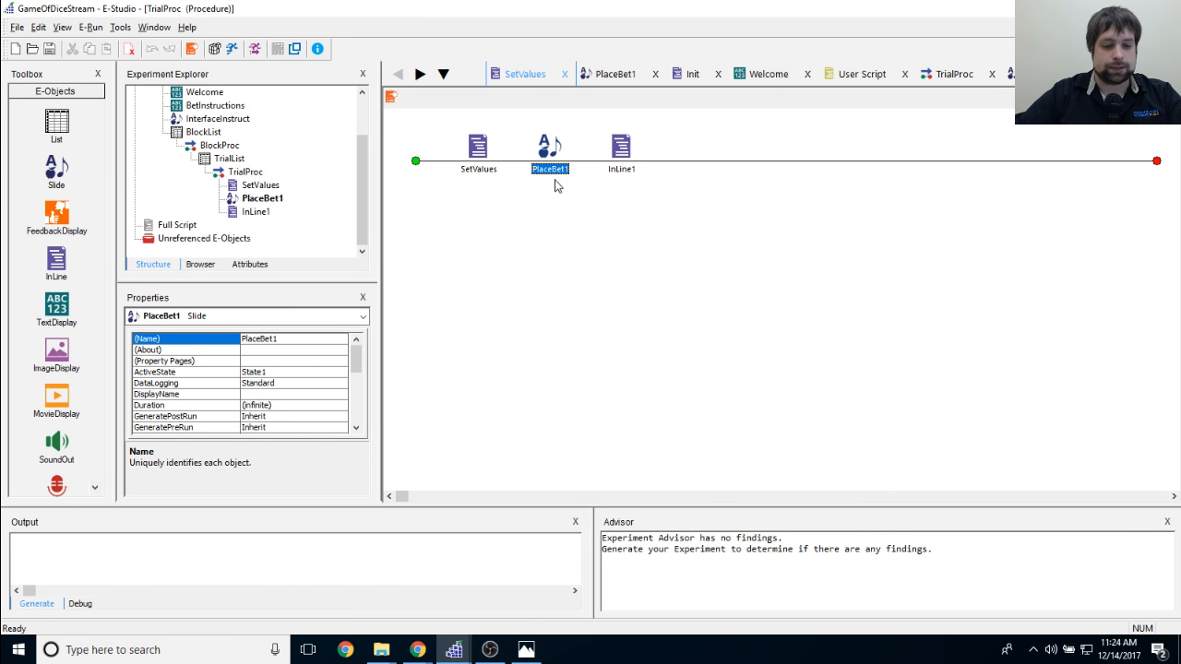
{"action": "right_click", "coordinate": [556, 170]}
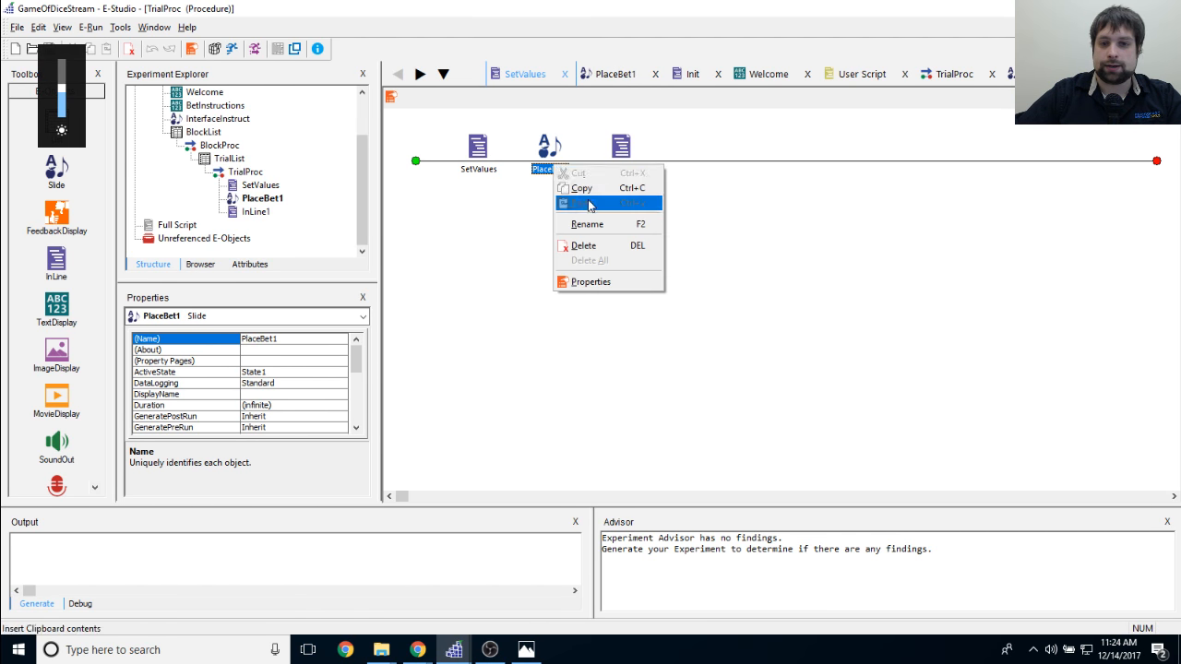
{"action": "left_click", "coordinate": [577, 227]}
{"action": "left_click", "coordinate": [569, 167]}
{"action": "key", "text": "BackSpace"}
{"action": "key", "text": "Return"}
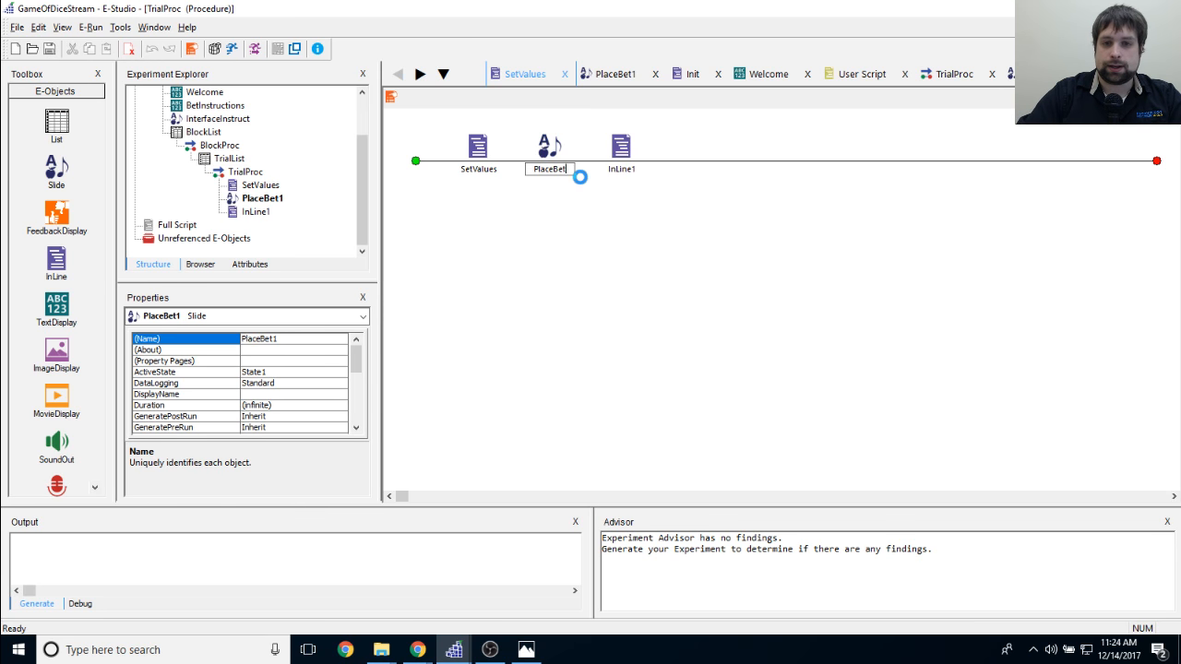
{"action": "left_click", "coordinate": [621, 242]}
Step: Paste the copied Select Case PlaceBet.RESP script into the InLine1 object and return to its first line
{"action": "double_click", "coordinate": [624, 150]}
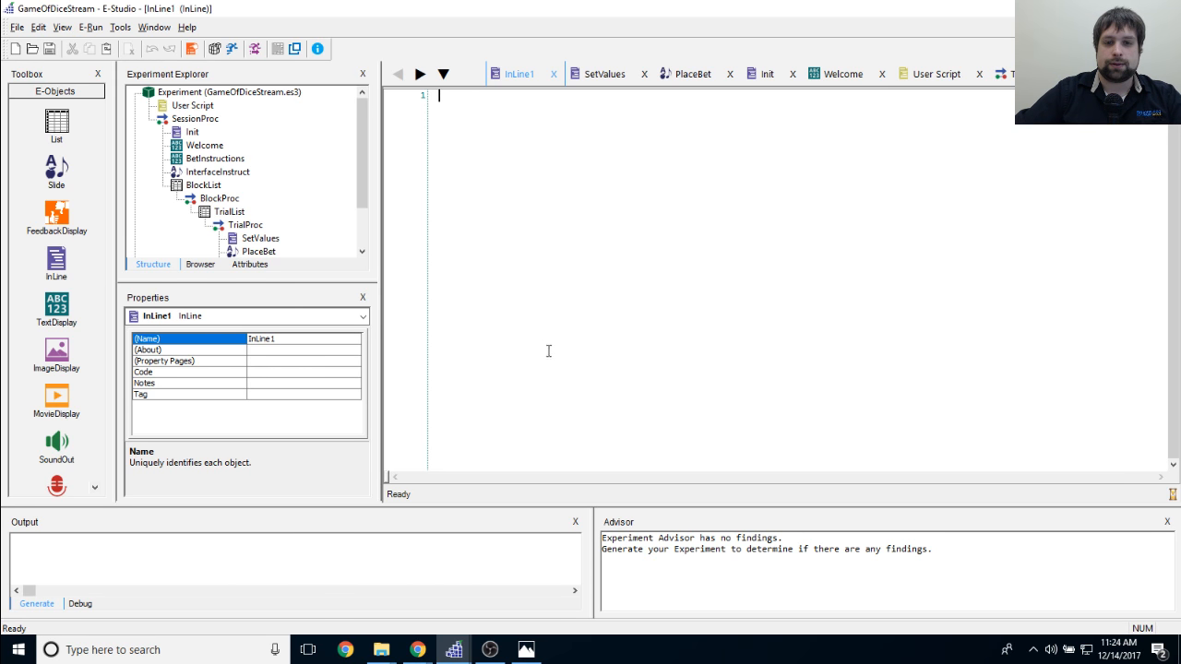
{"action": "key", "text": "ctrl+v"}
{"action": "scroll", "coordinate": [818, 192], "scroll_direction": "up", "scroll_amount": 15}
{"action": "scroll", "coordinate": [818, 192], "scroll_direction": "up", "scroll_amount": 20}
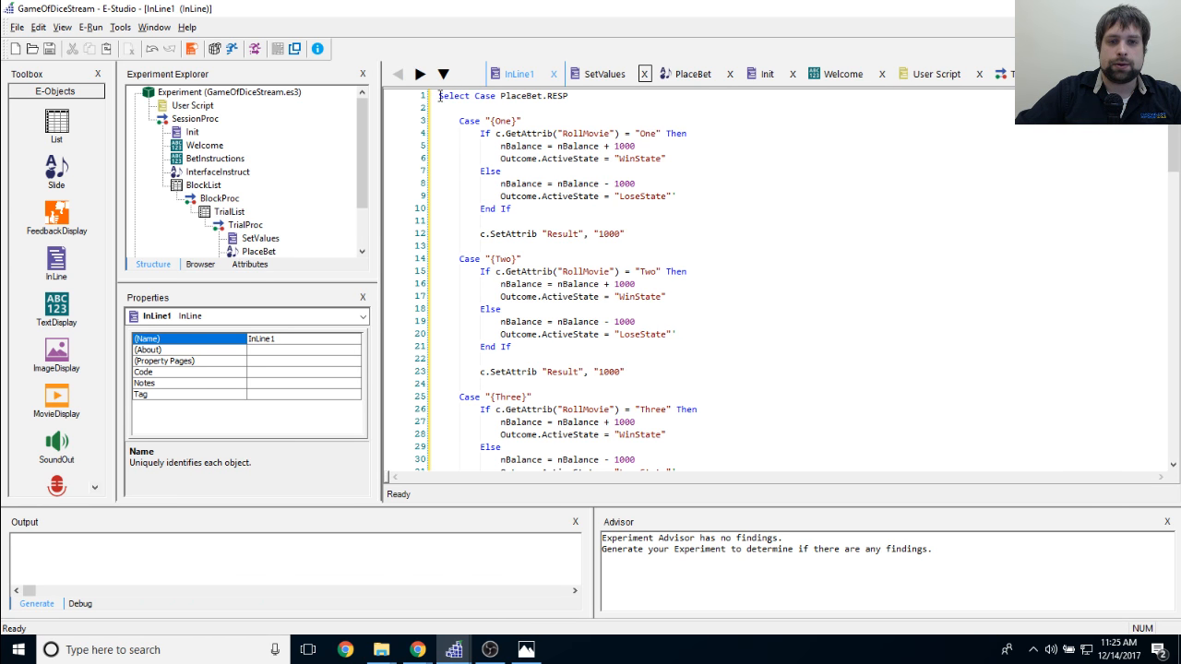
Step: Examine the PlaceBet.RESP expression and the Case "{One}" line of InLine1 against the bet options on the PlaceBet slide
{"action": "left_click_drag", "start_coordinate": [501, 96], "coordinate": [636, 98]}
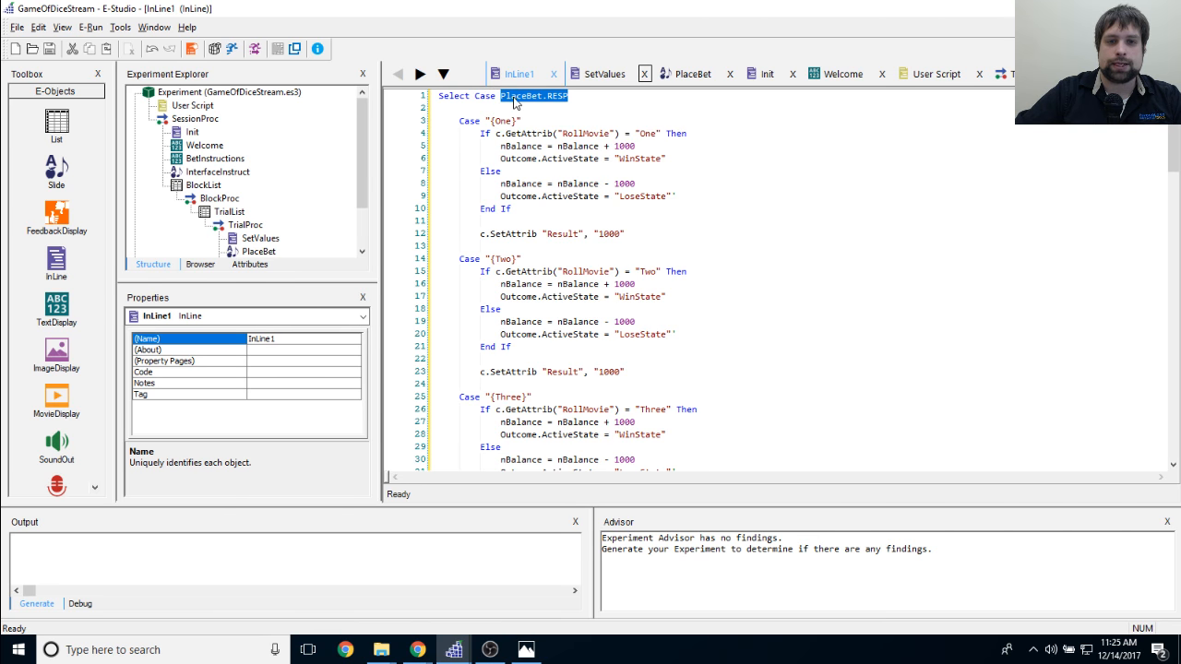
{"action": "left_click", "coordinate": [885, 173]}
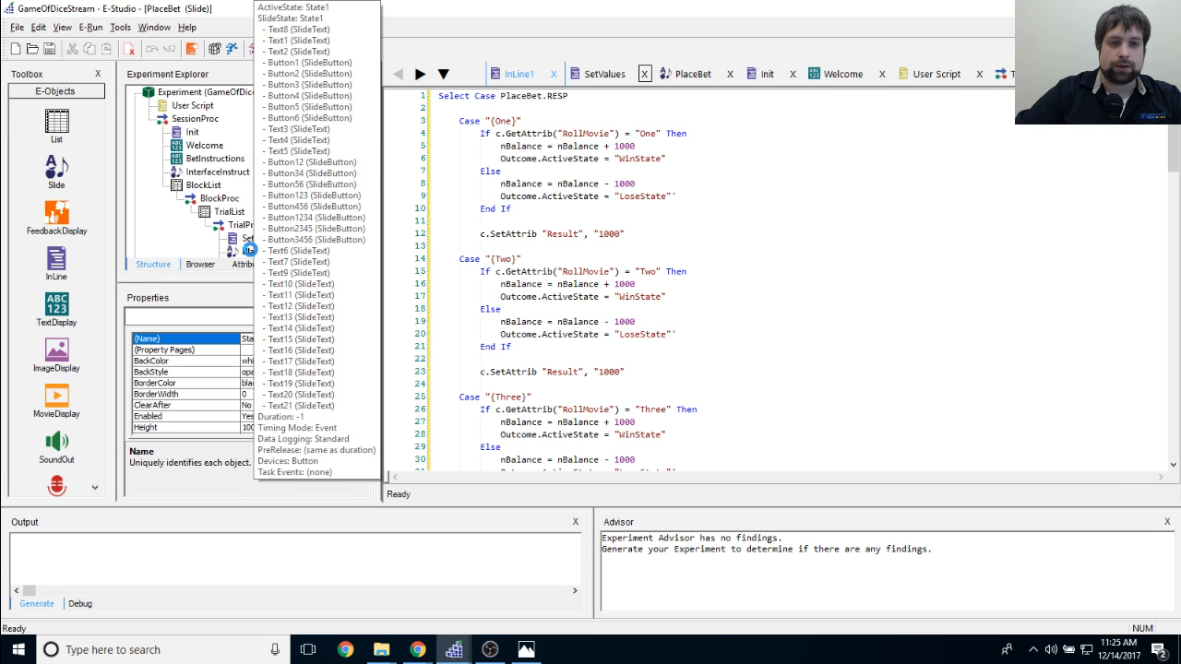
{"action": "double_click", "coordinate": [259, 251]}
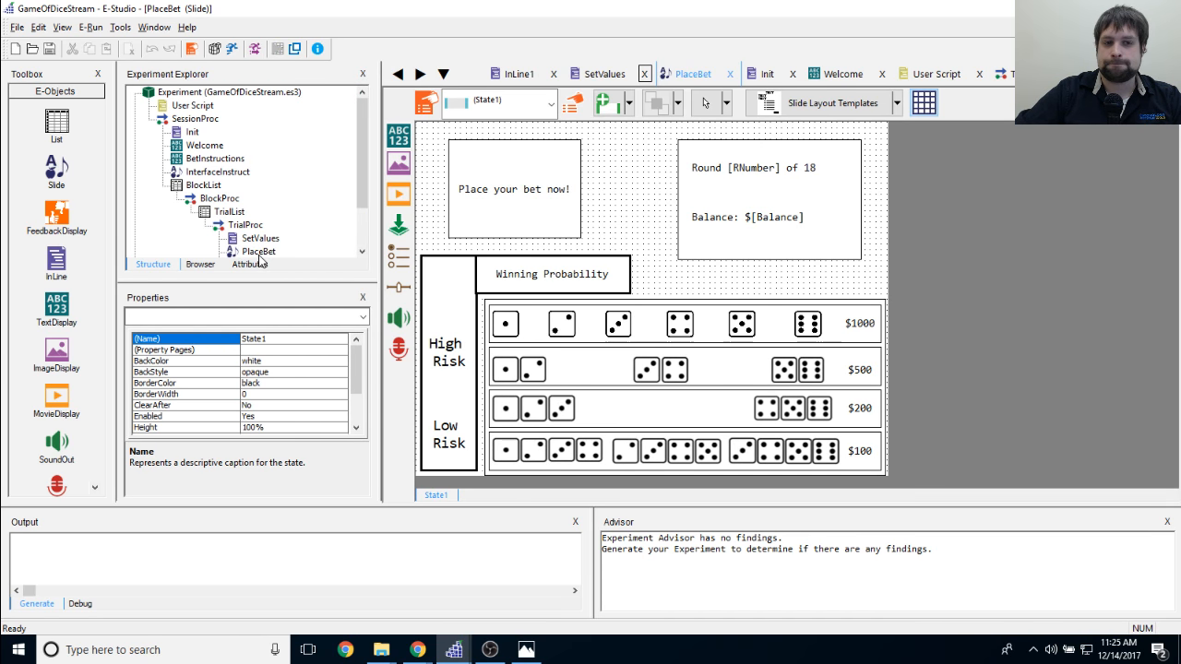
{"action": "scroll", "coordinate": [258, 231], "scroll_direction": "down", "scroll_amount": 2}
{"action": "double_click", "coordinate": [256, 211]}
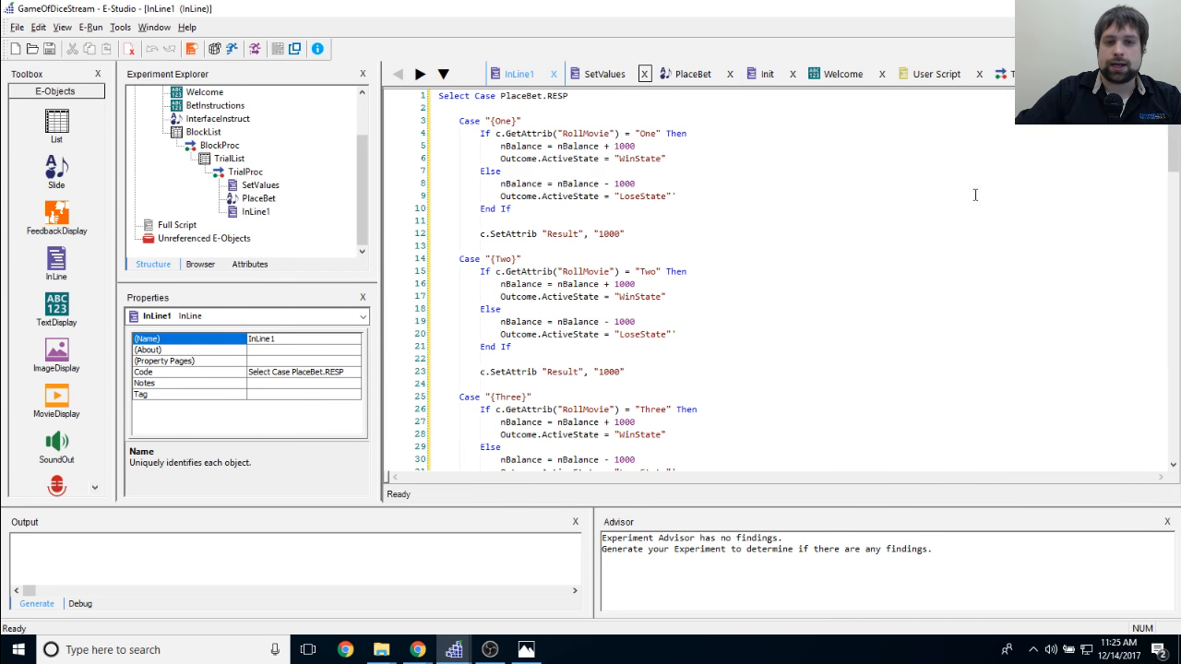
{"action": "double_click", "coordinate": [469, 121]}
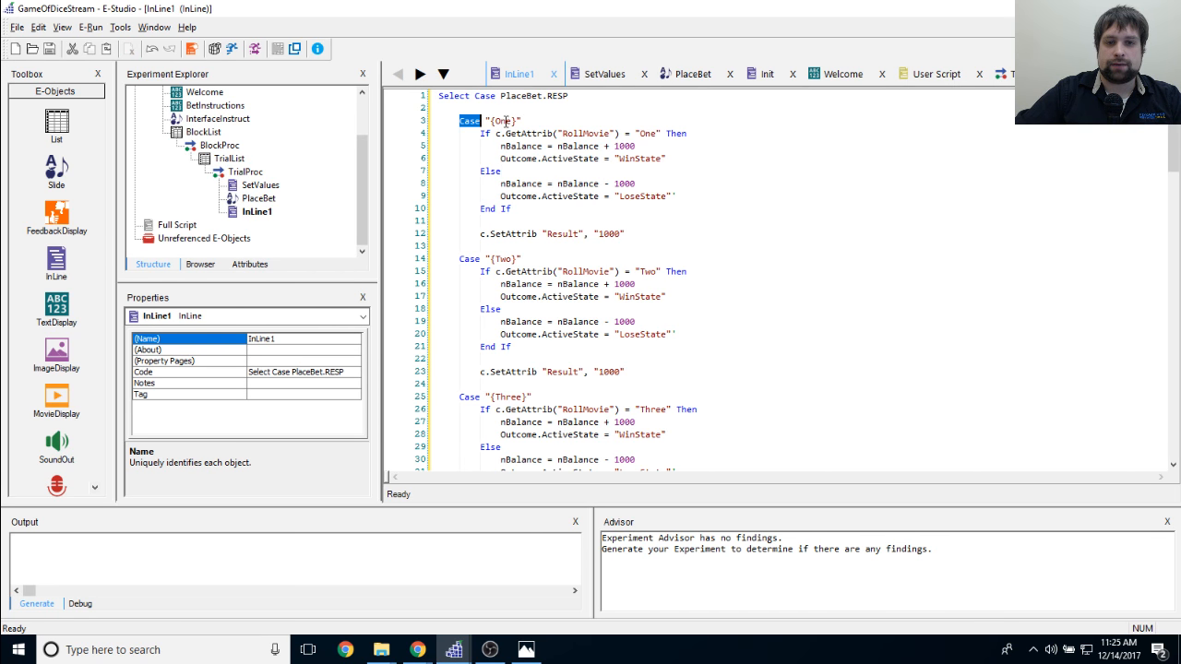
Step: Examine the single-number Case blocks of the InLine1 script, from Case "{One}" through Case "{Six}"
{"action": "left_click", "coordinate": [506, 121]}
{"action": "left_click", "coordinate": [443, 258]}
{"action": "scroll", "coordinate": [453, 261], "scroll_direction": "down", "scroll_amount": 3}
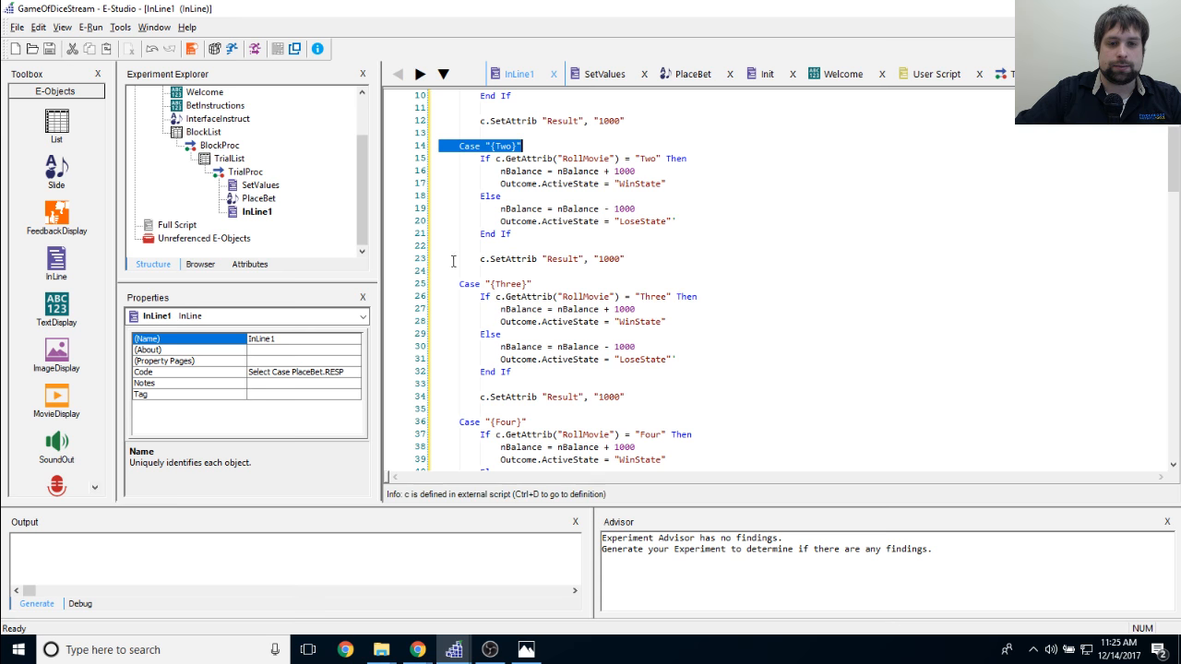
{"action": "left_click_drag", "start_coordinate": [441, 283], "coordinate": [689, 296]}
{"action": "scroll", "coordinate": [688, 295], "scroll_direction": "down", "scroll_amount": 1}
{"action": "scroll", "coordinate": [688, 295], "scroll_direction": "up", "scroll_amount": 4}
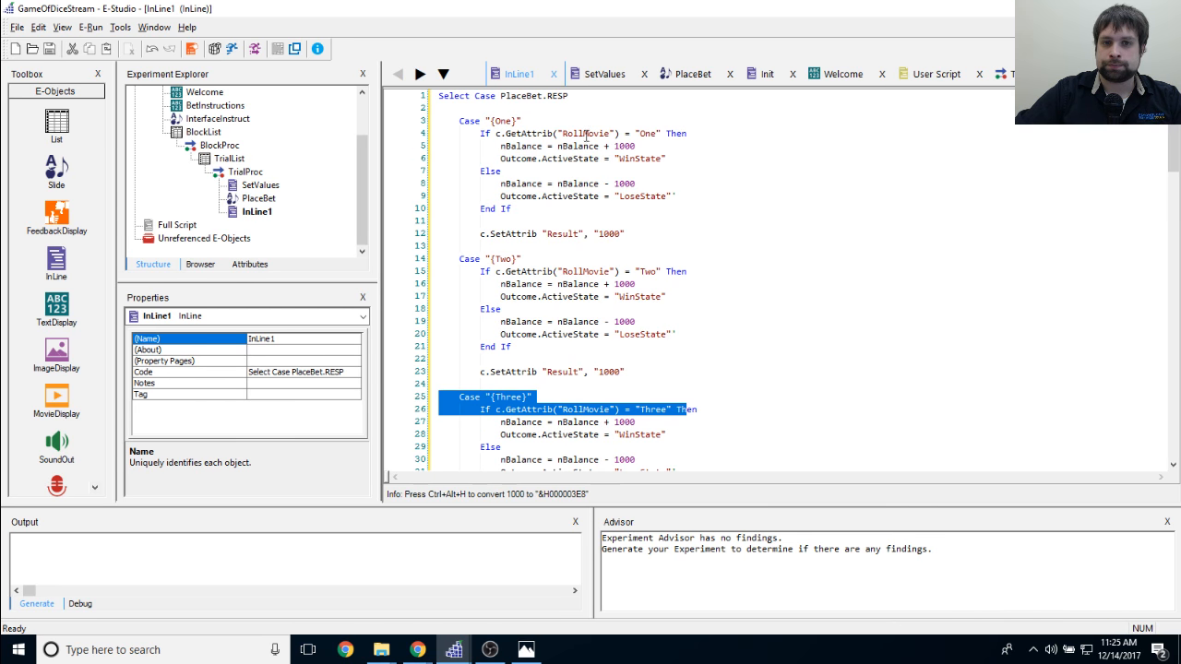
{"action": "left_click", "coordinate": [559, 121]}
{"action": "scroll", "coordinate": [524, 245], "scroll_direction": "down", "scroll_amount": 3}
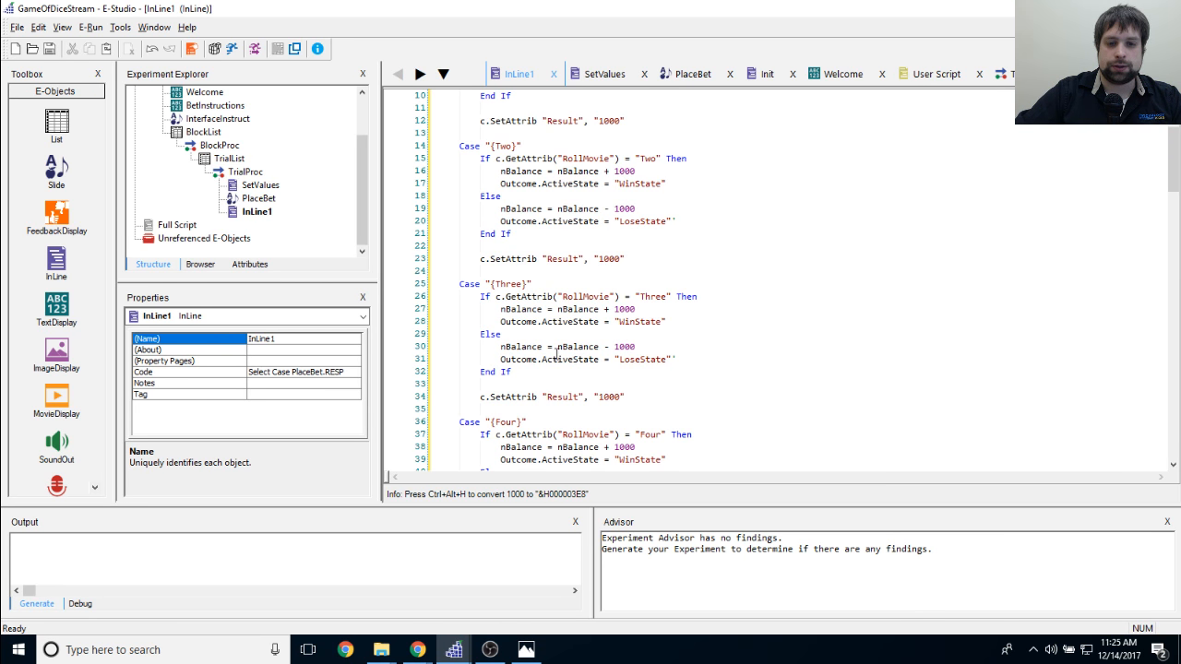
{"action": "scroll", "coordinate": [556, 354], "scroll_direction": "down", "scroll_amount": 6}
{"action": "scroll", "coordinate": [554, 397], "scroll_direction": "down", "scroll_amount": 5}
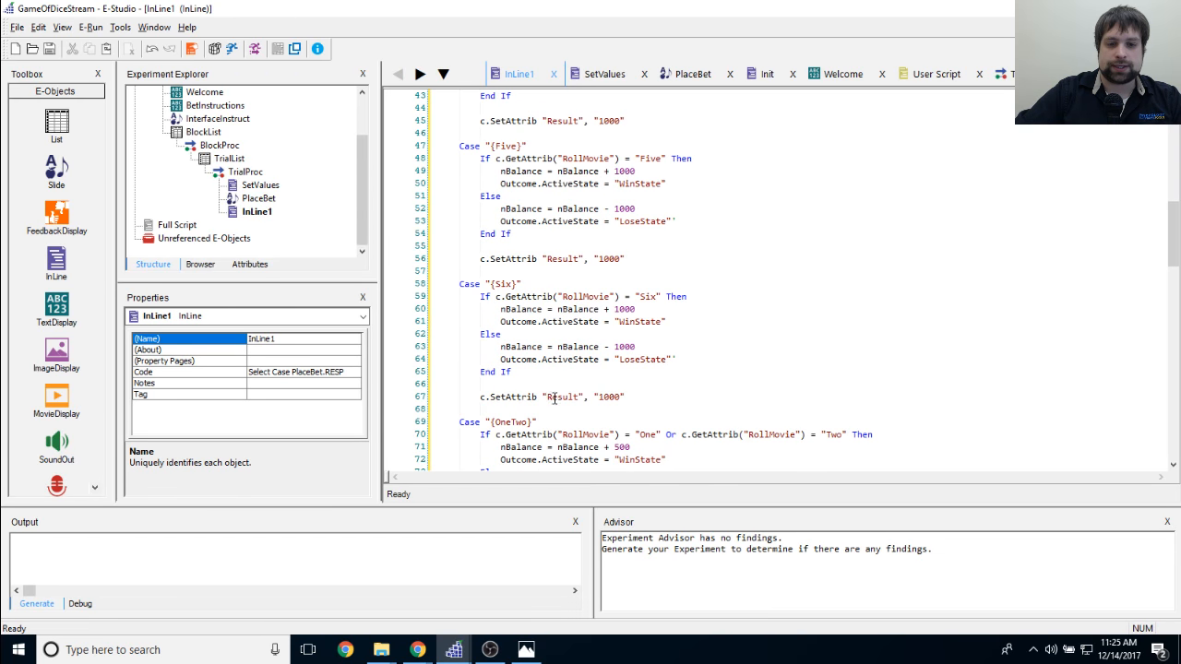
Step: Compare the braced Case strings "{Six}" and "{Five}" in InLine1 with the Response property of Button1 on the PlaceBet slide
{"action": "double_click", "coordinate": [259, 199]}
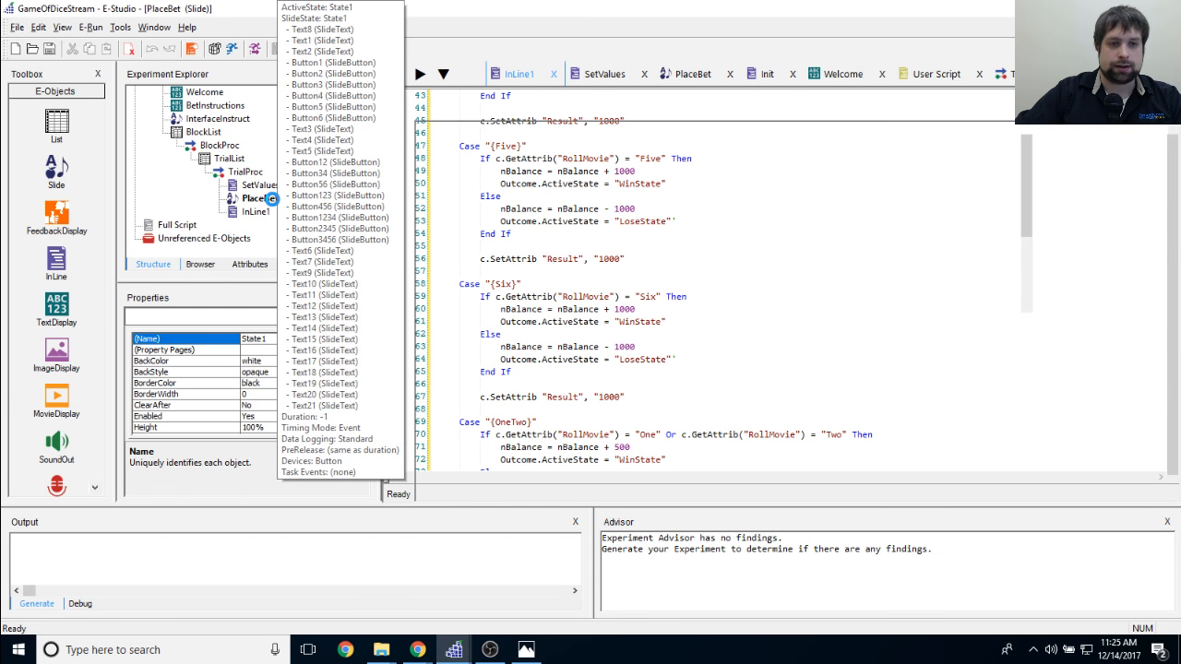
{"action": "left_click", "coordinate": [258, 211]}
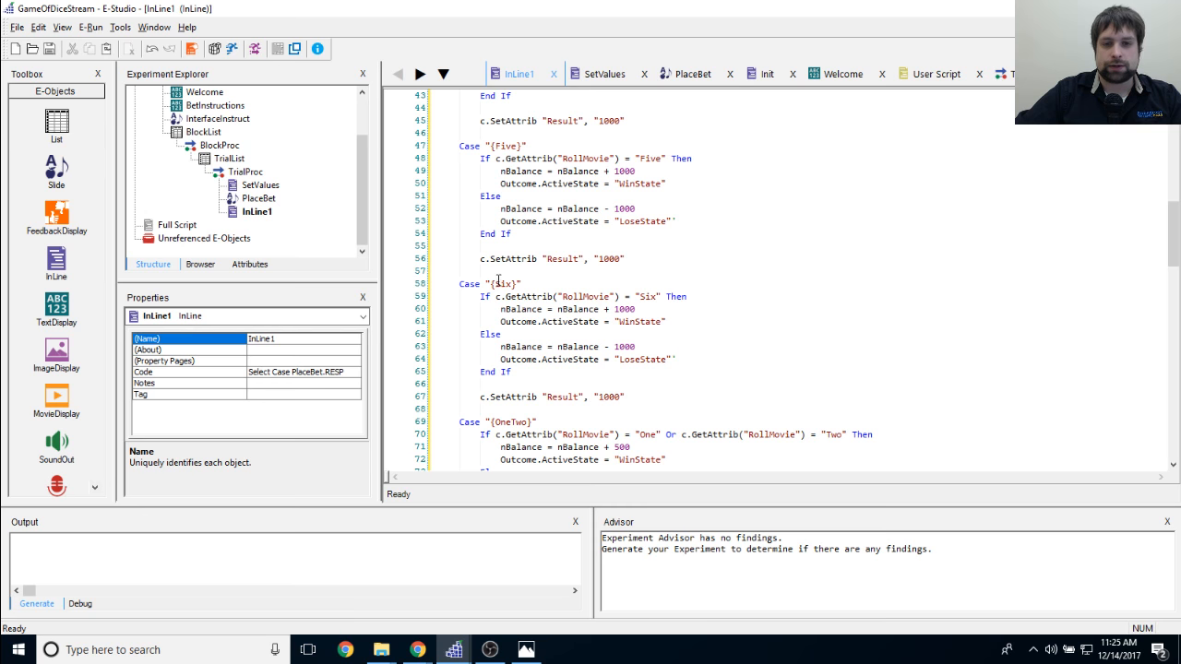
{"action": "left_click_drag", "start_coordinate": [486, 283], "coordinate": [522, 281]}
{"action": "left_click", "coordinate": [522, 283]}
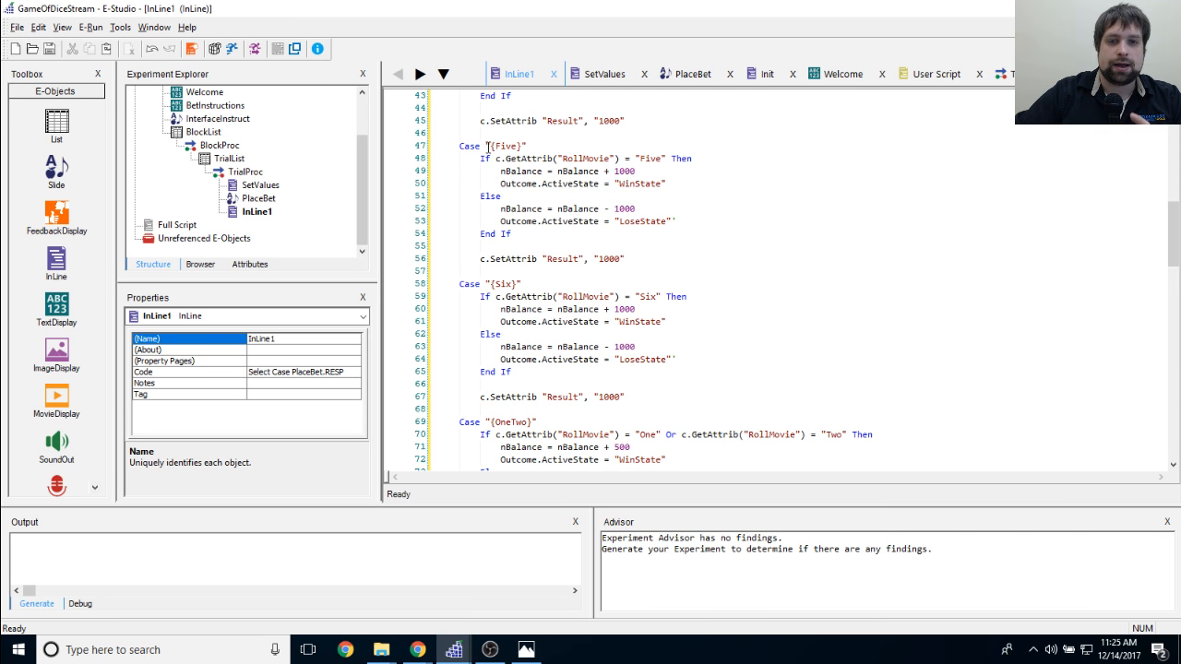
{"action": "left_click_drag", "start_coordinate": [489, 145], "coordinate": [531, 147]}
{"action": "left_click", "coordinate": [530, 146]}
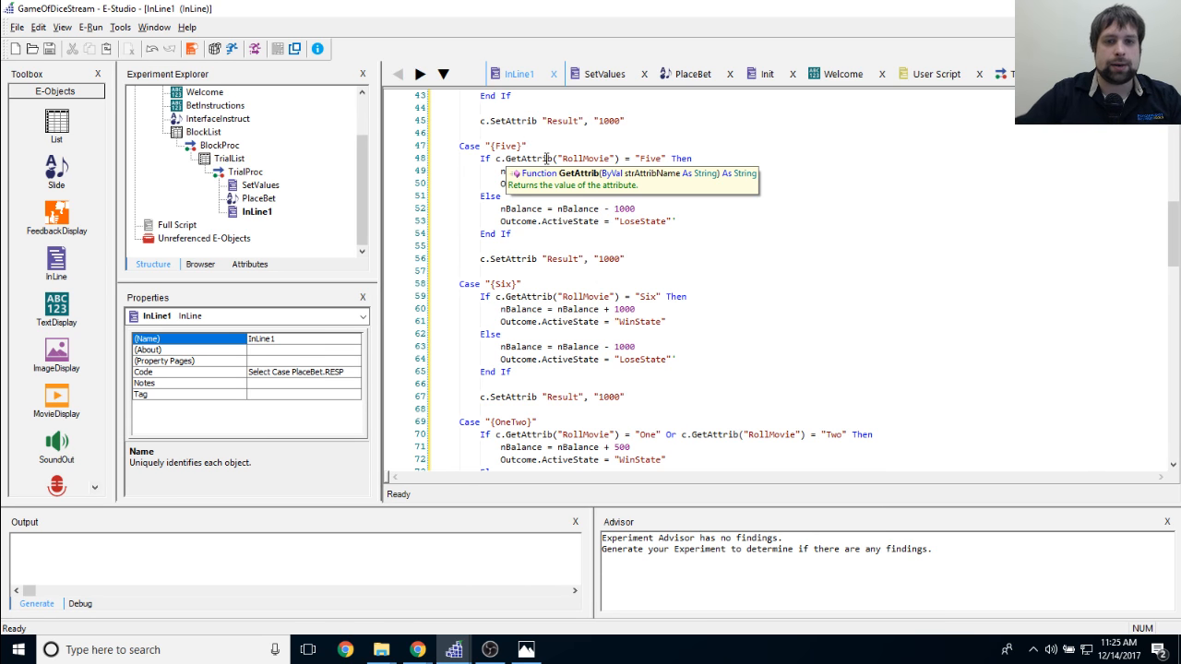
{"action": "double_click", "coordinate": [267, 199]}
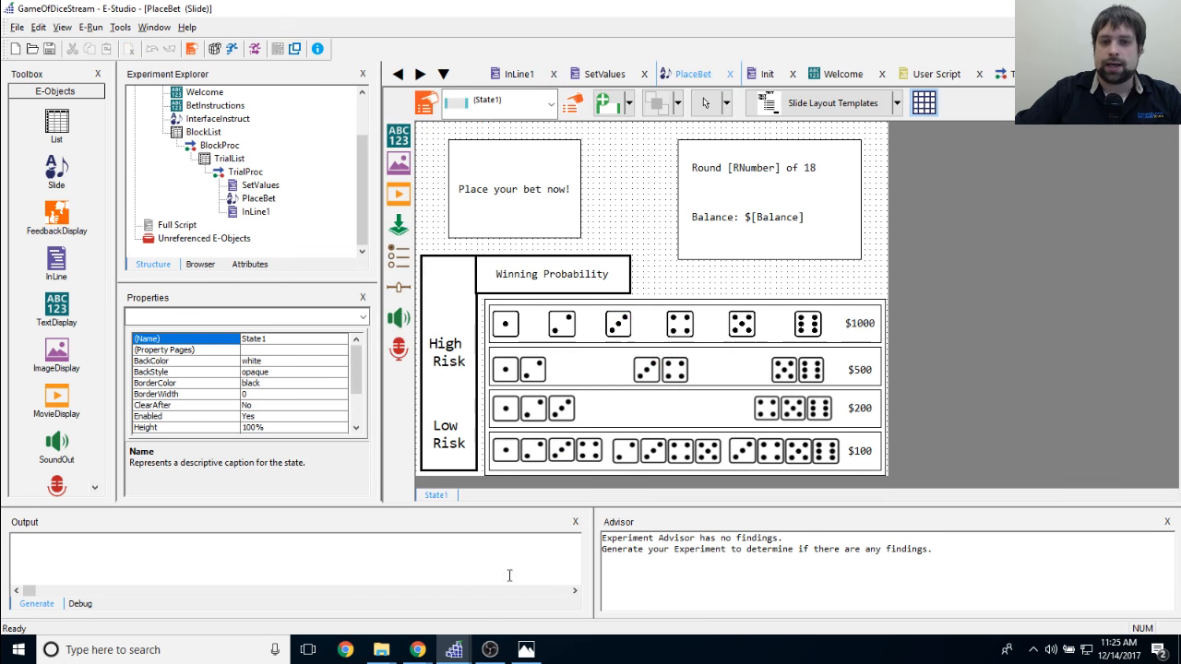
{"action": "left_click", "coordinate": [498, 325]}
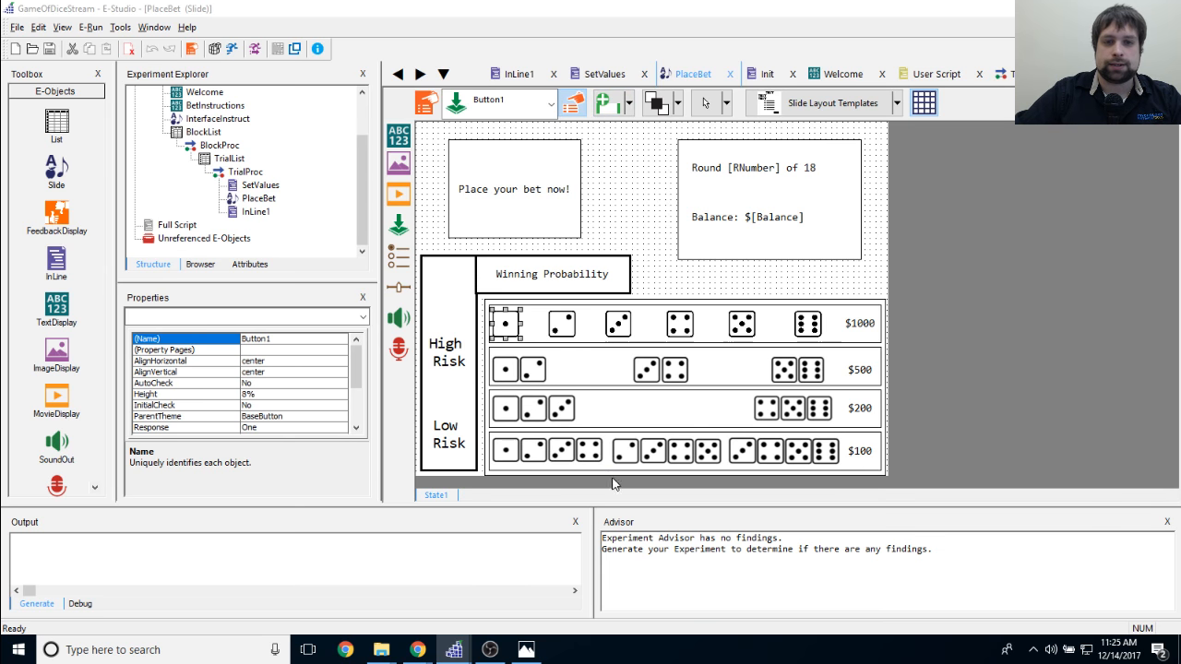
{"action": "left_click", "coordinate": [574, 103]}
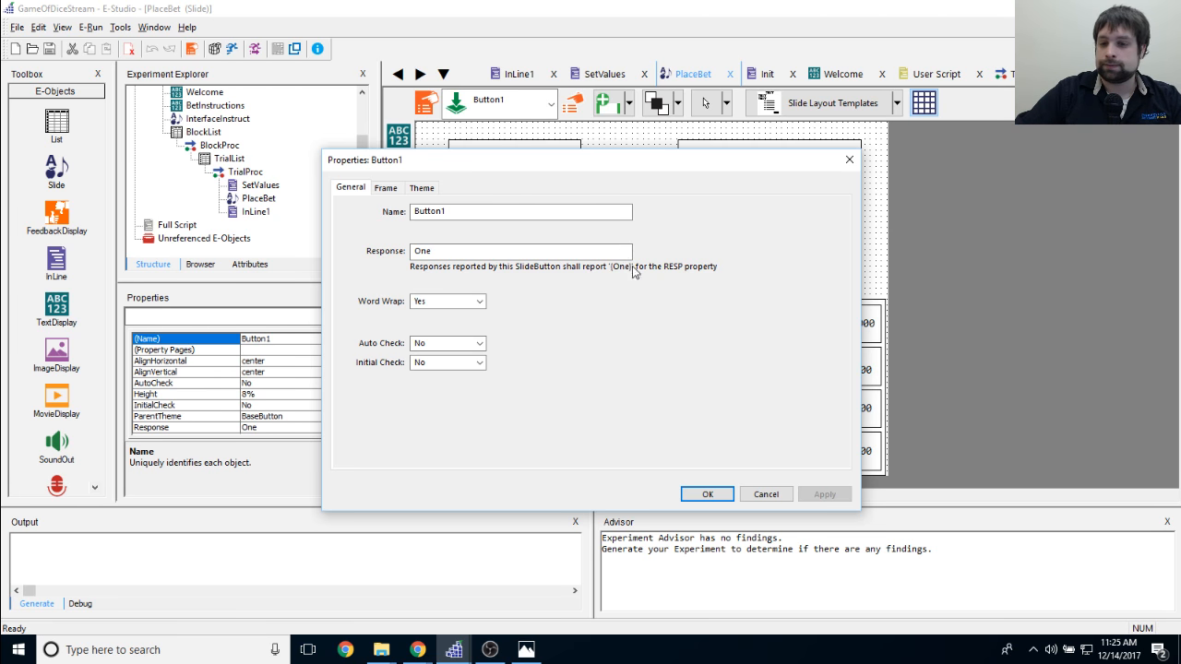
{"action": "left_click", "coordinate": [707, 494]}
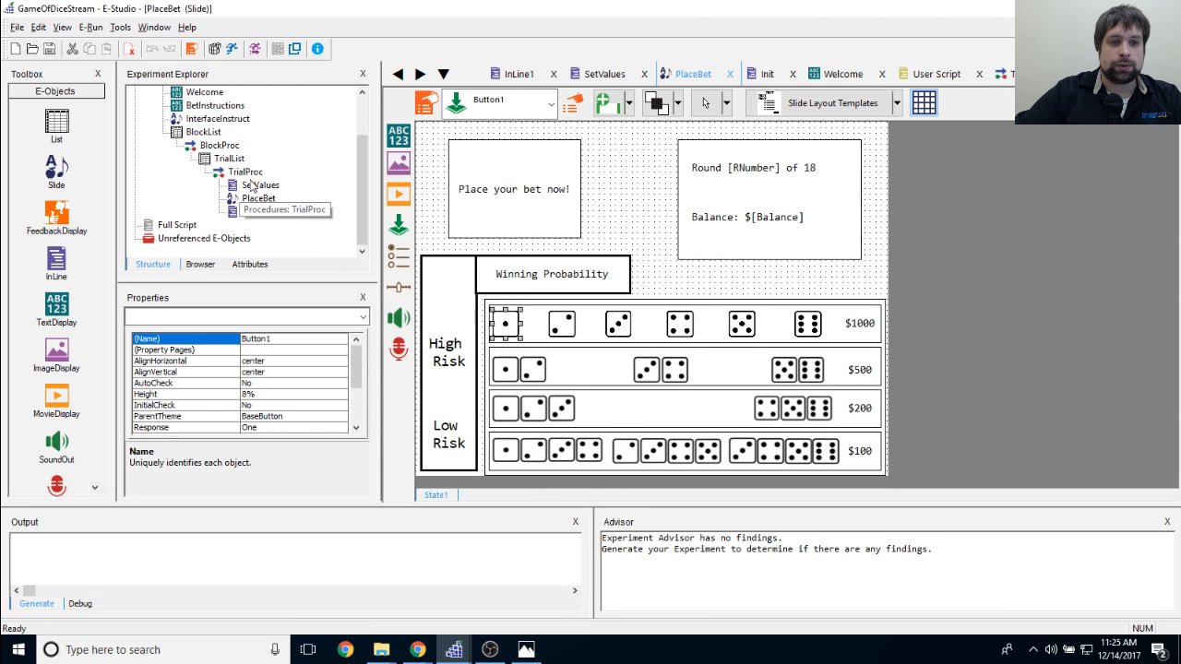
Step: Reopen InLine1 and review its Case lines from "{One}" down to the two-number bet "{OneTwo}"
{"action": "double_click", "coordinate": [255, 211]}
{"action": "scroll", "coordinate": [733, 175], "scroll_direction": "up", "scroll_amount": 10}
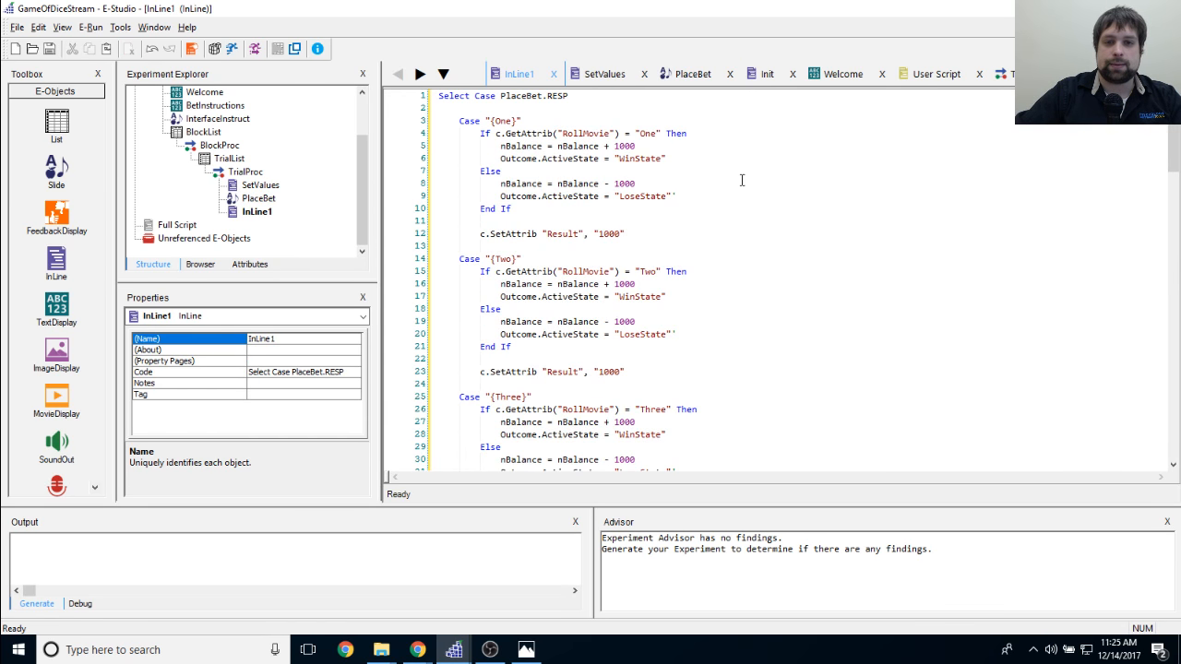
{"action": "left_click_drag", "start_coordinate": [457, 121], "coordinate": [605, 122]}
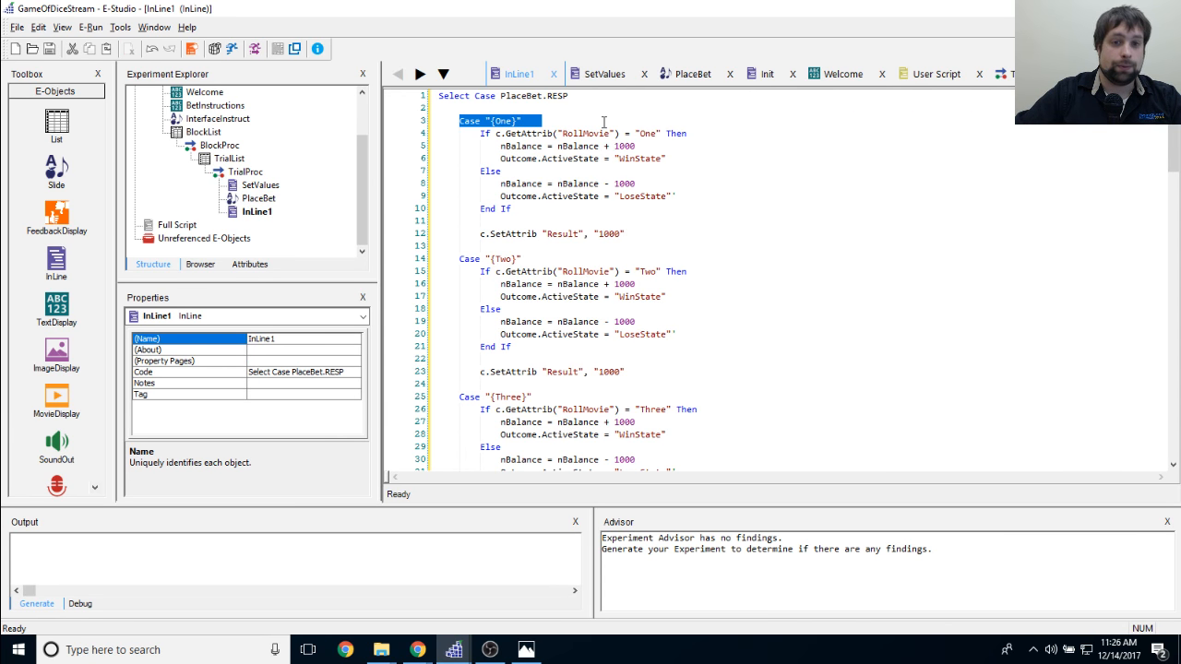
{"action": "scroll", "coordinate": [751, 221], "scroll_direction": "down", "scroll_amount": 4}
{"action": "scroll", "coordinate": [752, 216], "scroll_direction": "up", "scroll_amount": 4}
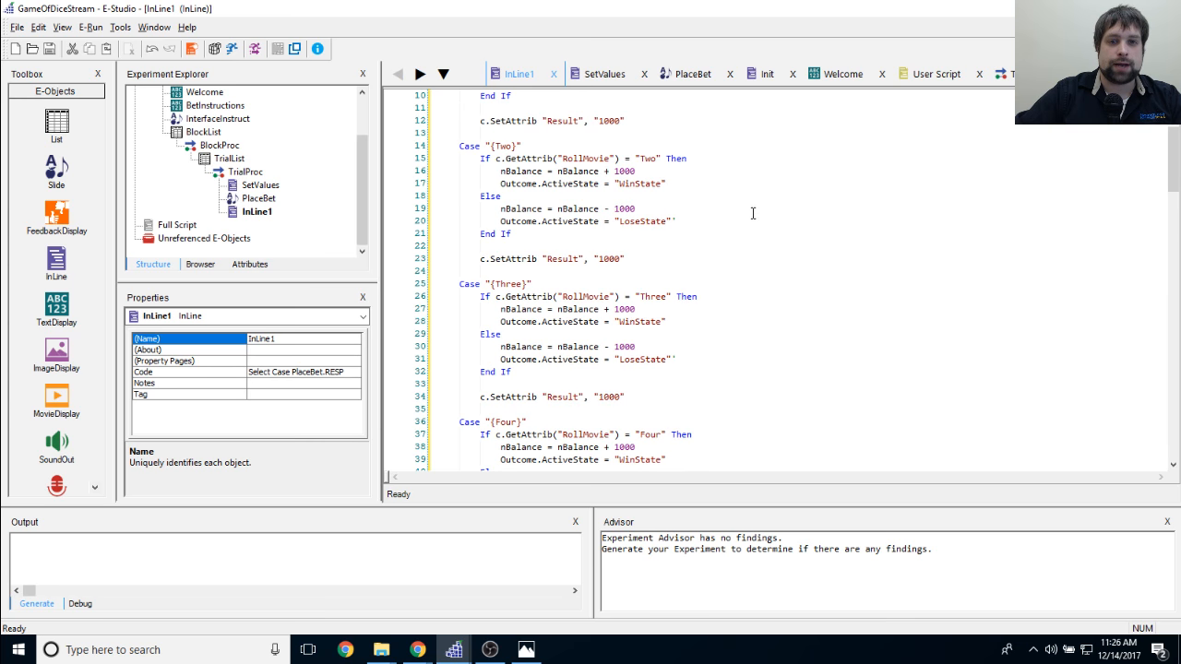
{"action": "left_click_drag", "start_coordinate": [458, 259], "coordinate": [584, 258]}
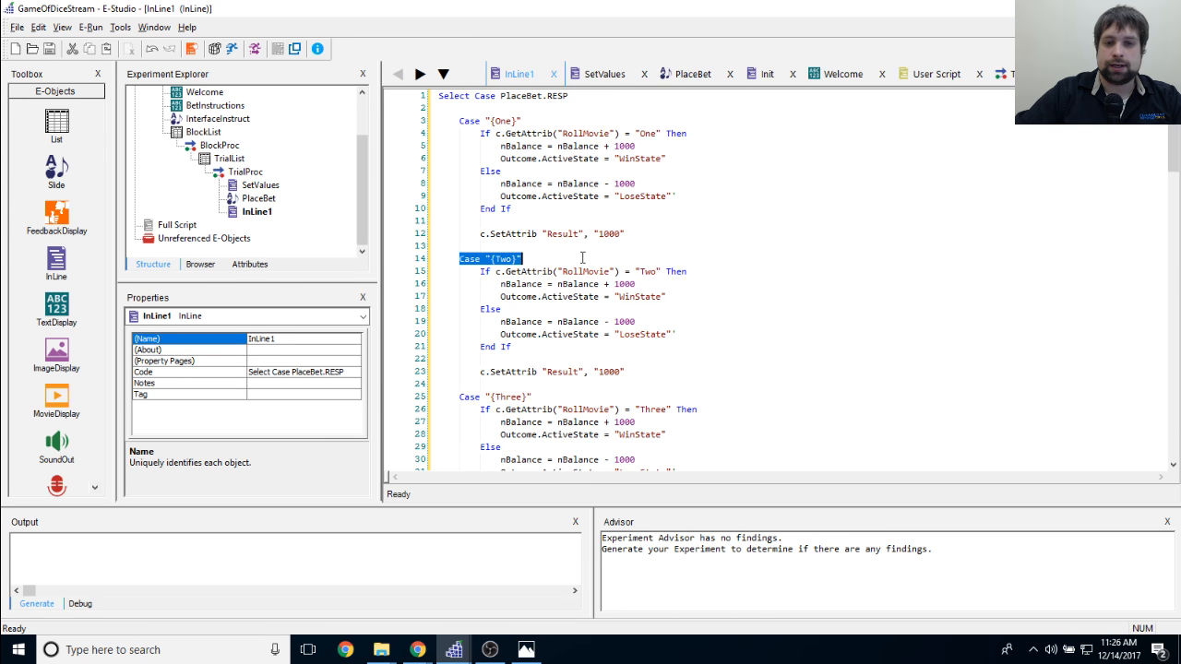
{"action": "scroll", "coordinate": [581, 258], "scroll_direction": "down", "scroll_amount": 5}
{"action": "left_click_drag", "start_coordinate": [452, 208], "coordinate": [697, 221]}
{"action": "scroll", "coordinate": [524, 279], "scroll_direction": "down", "scroll_amount": 15}
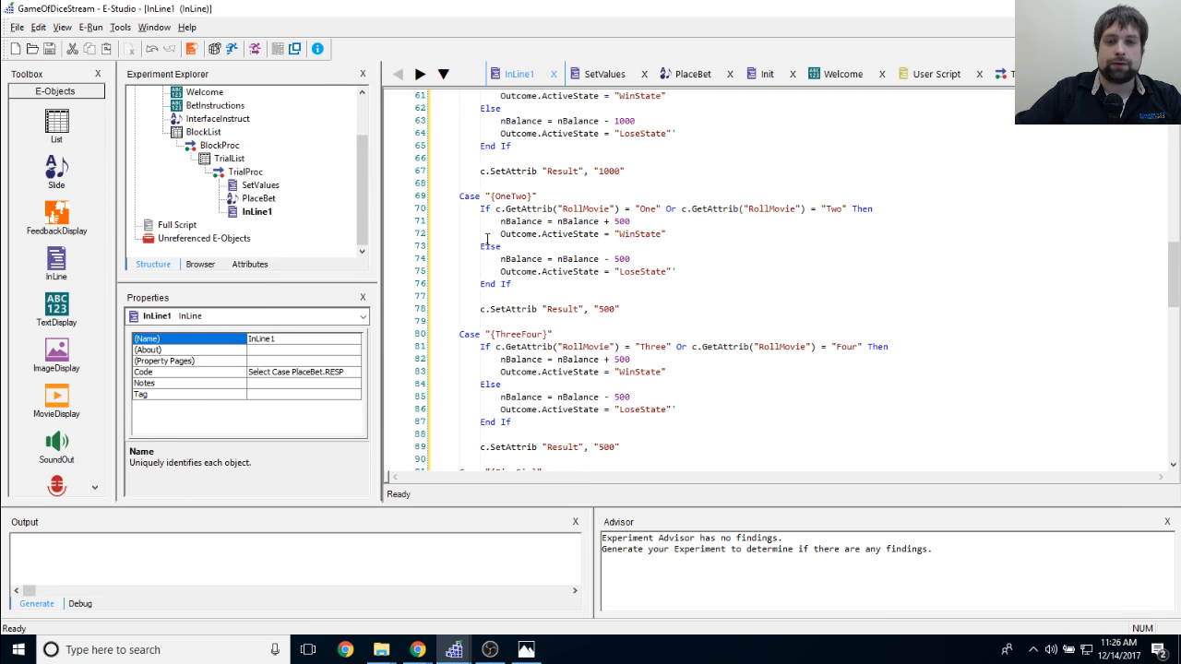
{"action": "scroll", "coordinate": [486, 232], "scroll_direction": "up", "scroll_amount": 1}
{"action": "left_click", "coordinate": [462, 233]}
{"action": "left_click_drag", "start_coordinate": [463, 233], "coordinate": [585, 233]}
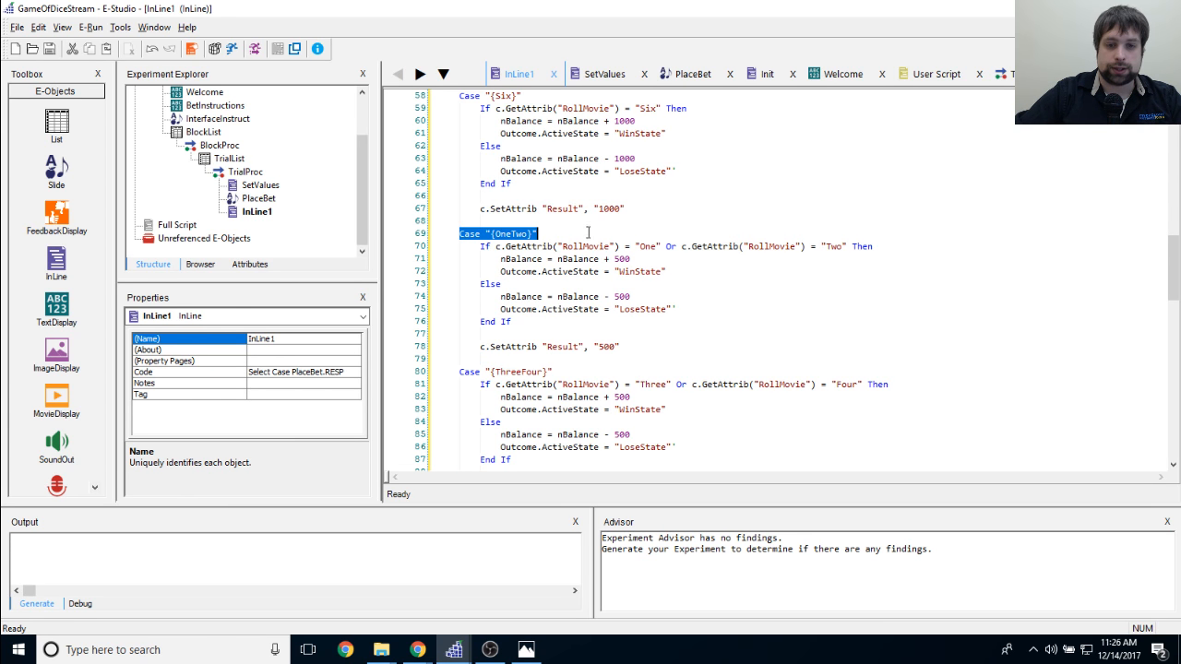
Step: Read the multi-number Case blocks of InLine1 through "{ThreeFourFiveSix}" and End Select, and return to the script's first line
{"action": "scroll", "coordinate": [555, 255], "scroll_direction": "down", "scroll_amount": 6}
{"action": "scroll", "coordinate": [503, 329], "scroll_direction": "down", "scroll_amount": 5}
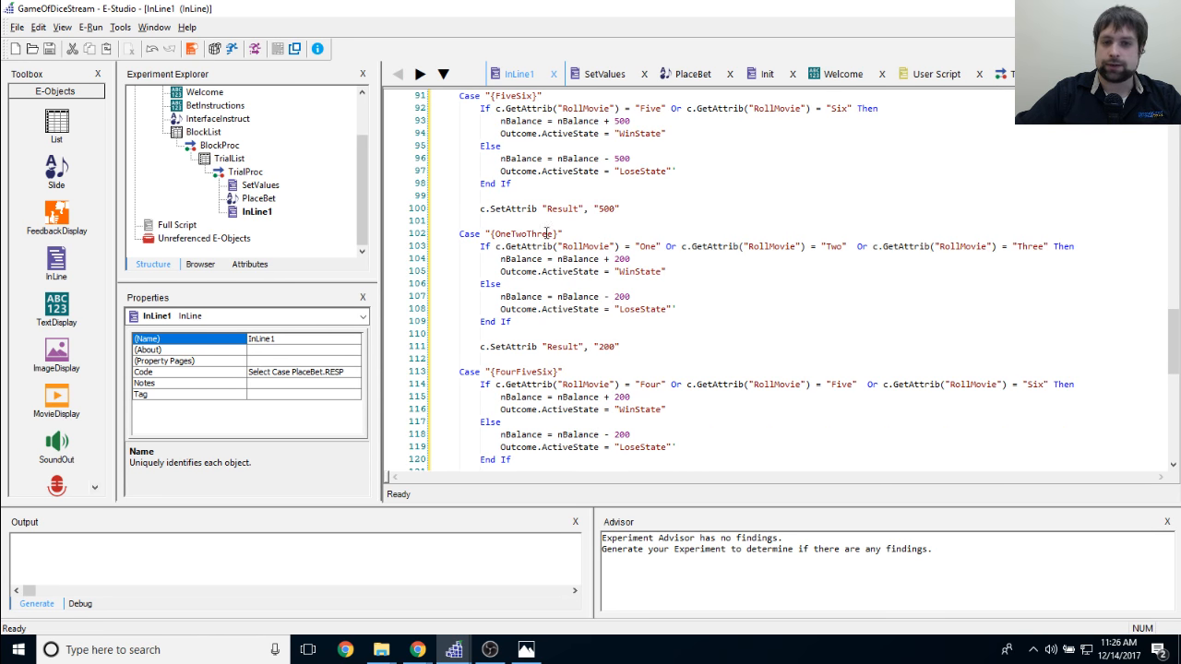
{"action": "scroll", "coordinate": [646, 377], "scroll_direction": "down", "scroll_amount": 6}
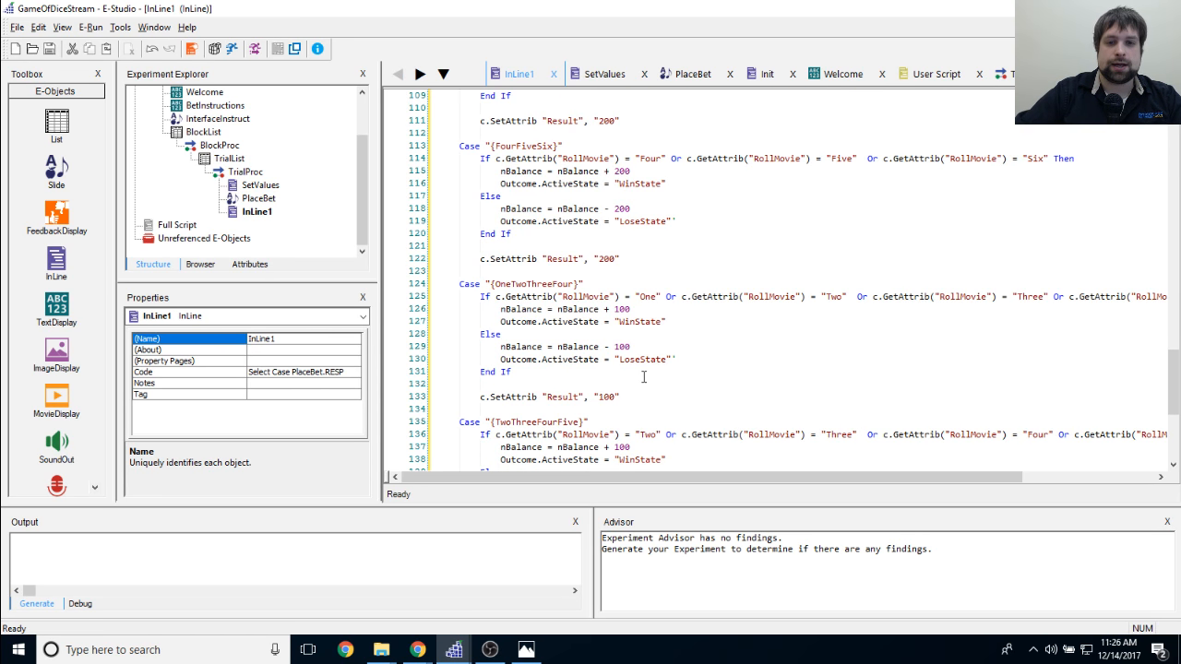
{"action": "scroll", "coordinate": [674, 295], "scroll_direction": "down", "scroll_amount": 3}
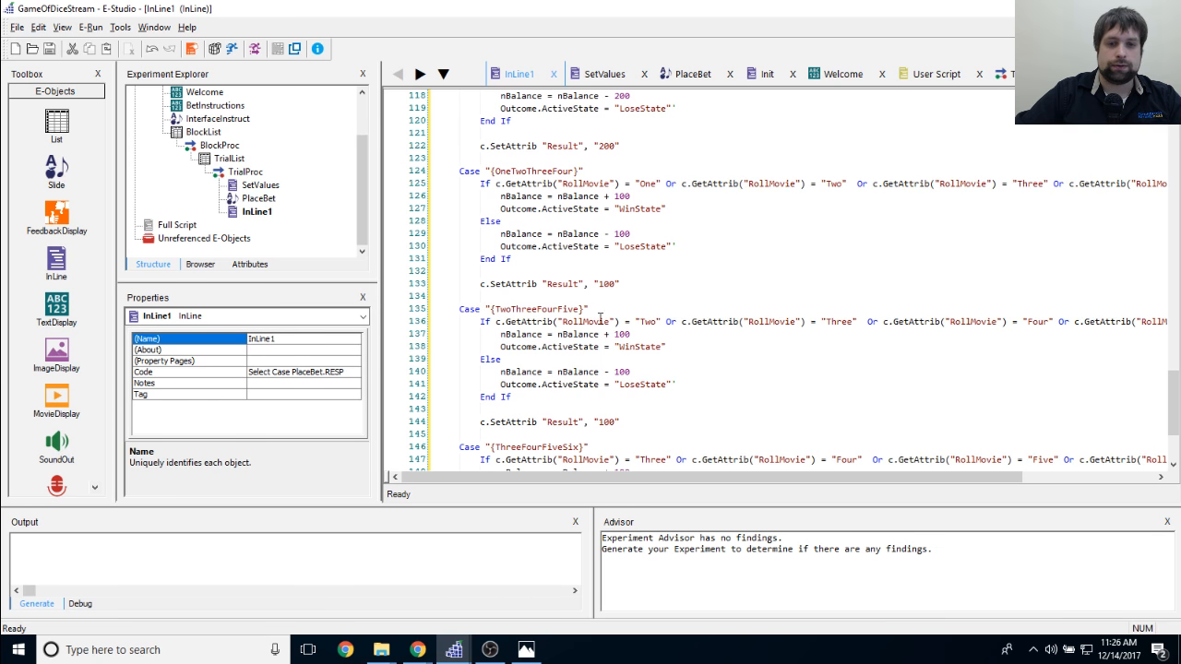
{"action": "scroll", "coordinate": [494, 317], "scroll_direction": "down", "scroll_amount": 3}
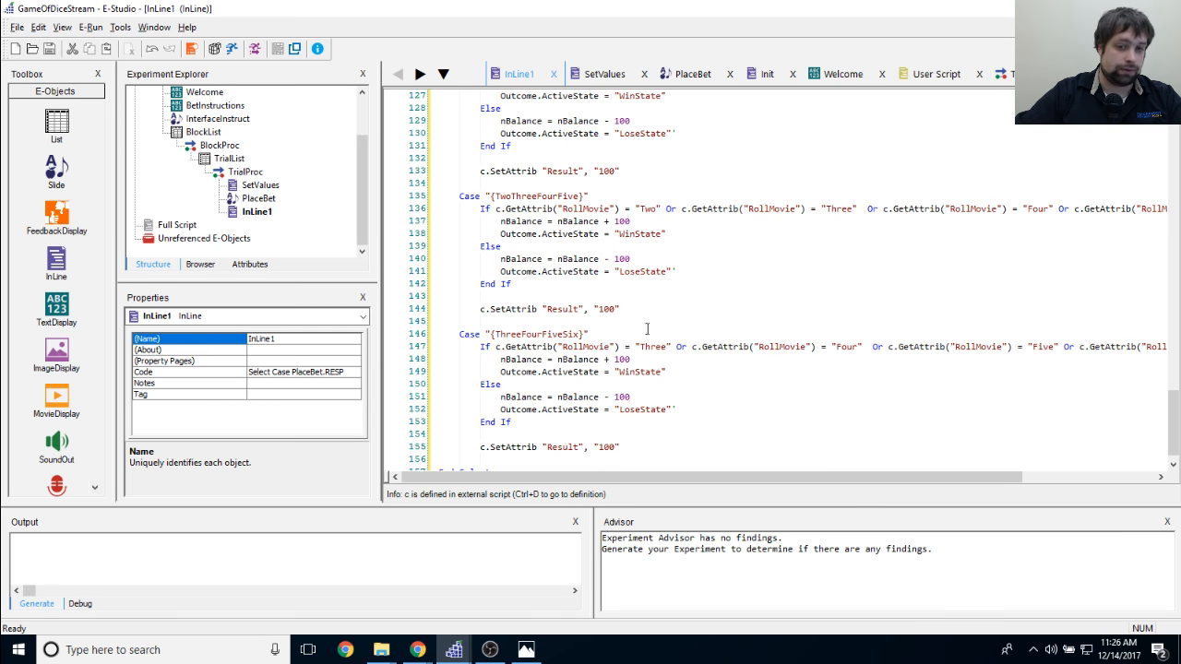
{"action": "left_click_drag", "start_coordinate": [647, 329], "coordinate": [434, 333]}
{"action": "scroll", "coordinate": [628, 347], "scroll_direction": "down", "scroll_amount": 1}
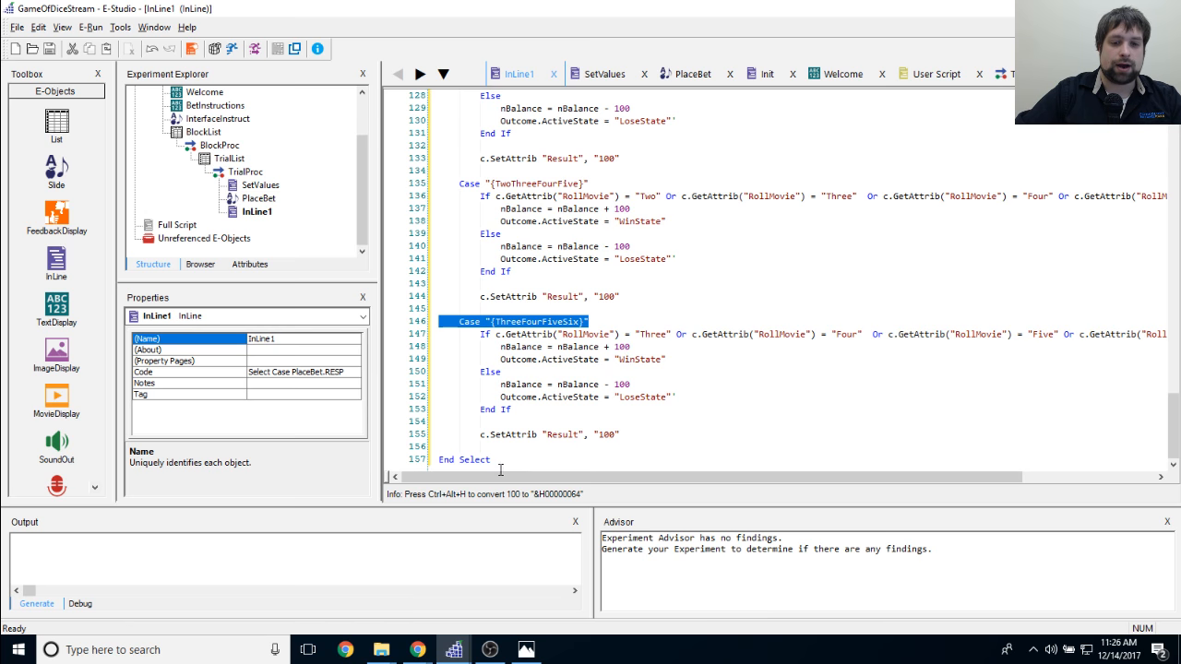
{"action": "left_click_drag", "start_coordinate": [499, 467], "coordinate": [354, 448]}
{"action": "left_click", "coordinate": [713, 309]}
{"action": "scroll", "coordinate": [719, 296], "scroll_direction": "up", "scroll_amount": 1}
{"action": "scroll", "coordinate": [718, 295], "scroll_direction": "up", "scroll_amount": 20}
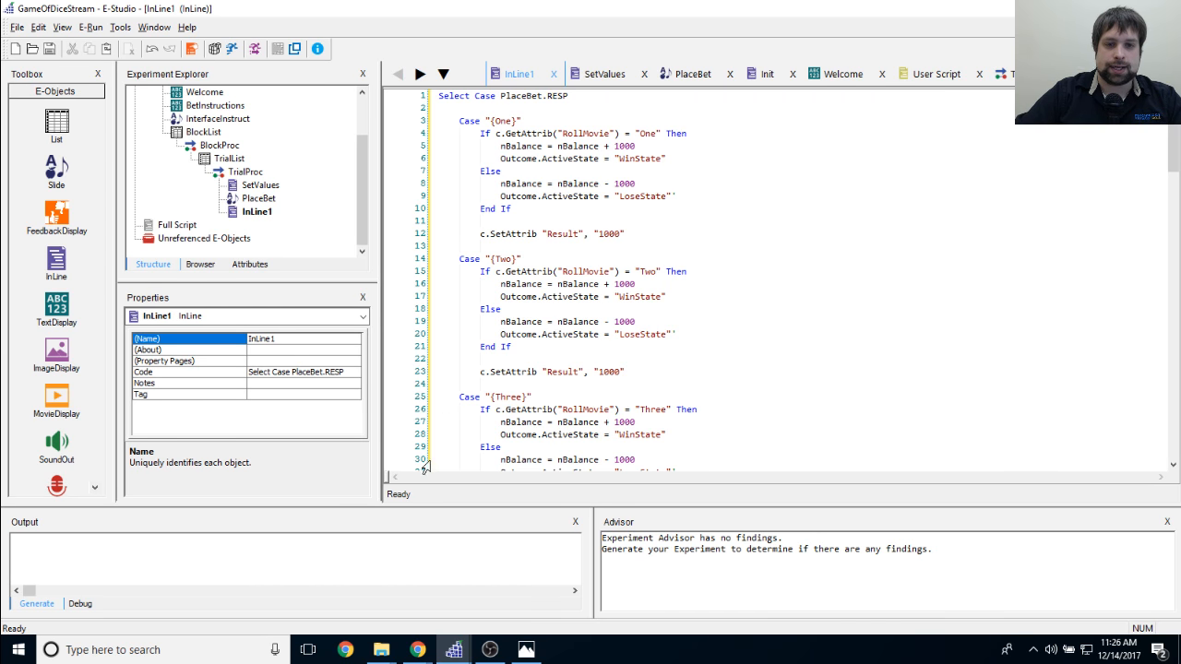
Step: Examine the Case "{One}" block of InLine1: its RollMovie condition, nBalance addition, Outcome.ActiveState assignment and Else branch
{"action": "left_click", "coordinate": [483, 371]}
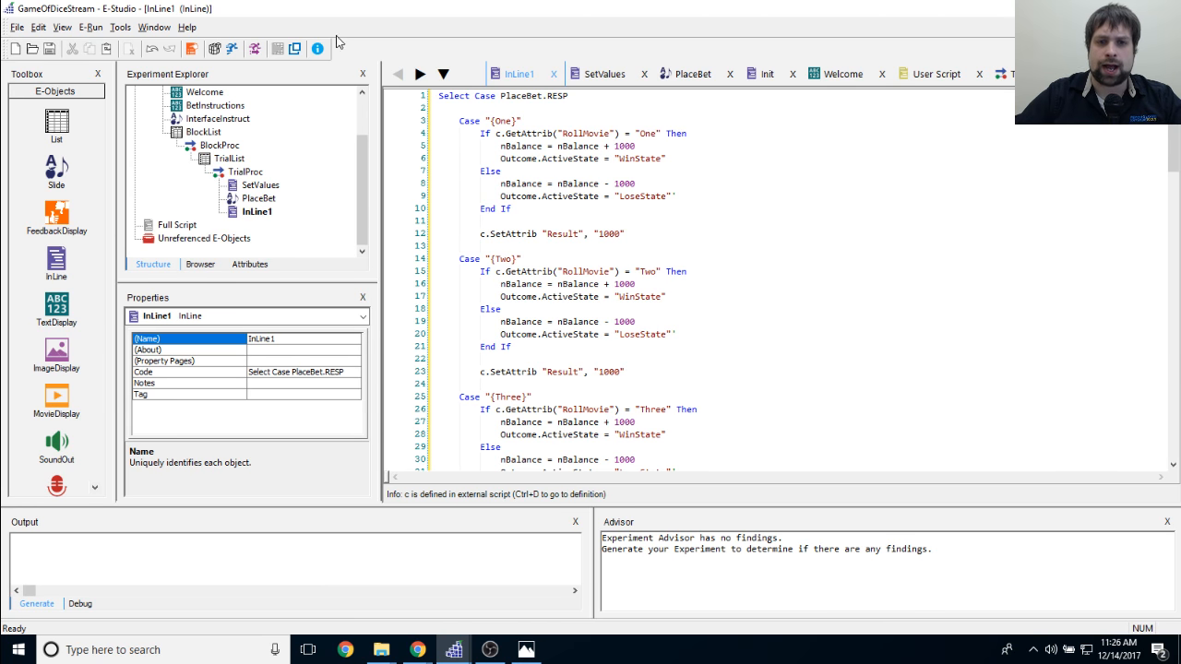
{"action": "left_click", "coordinate": [504, 338]}
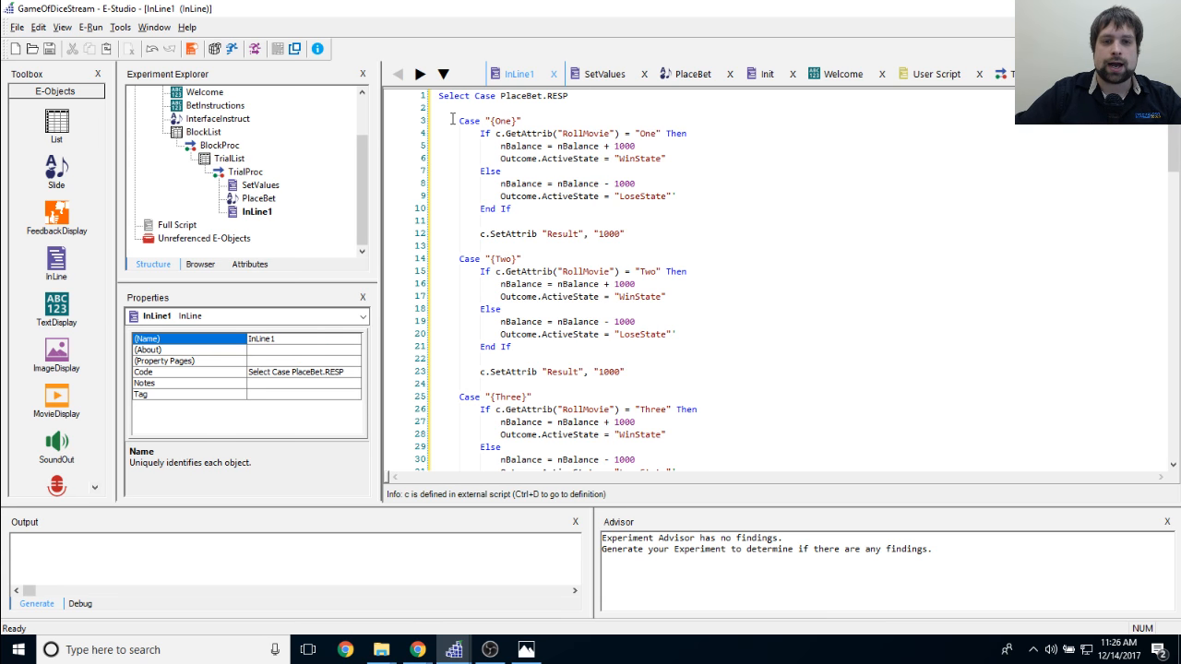
{"action": "left_click_drag", "start_coordinate": [458, 121], "coordinate": [524, 119]}
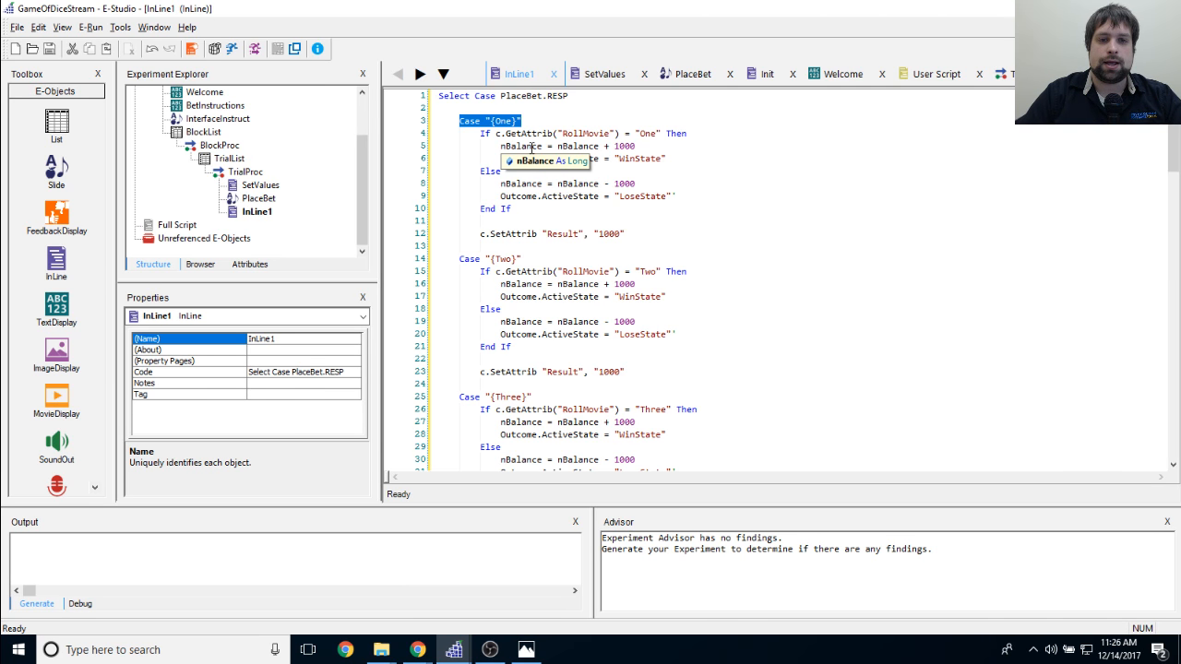
{"action": "left_click", "coordinate": [481, 134]}
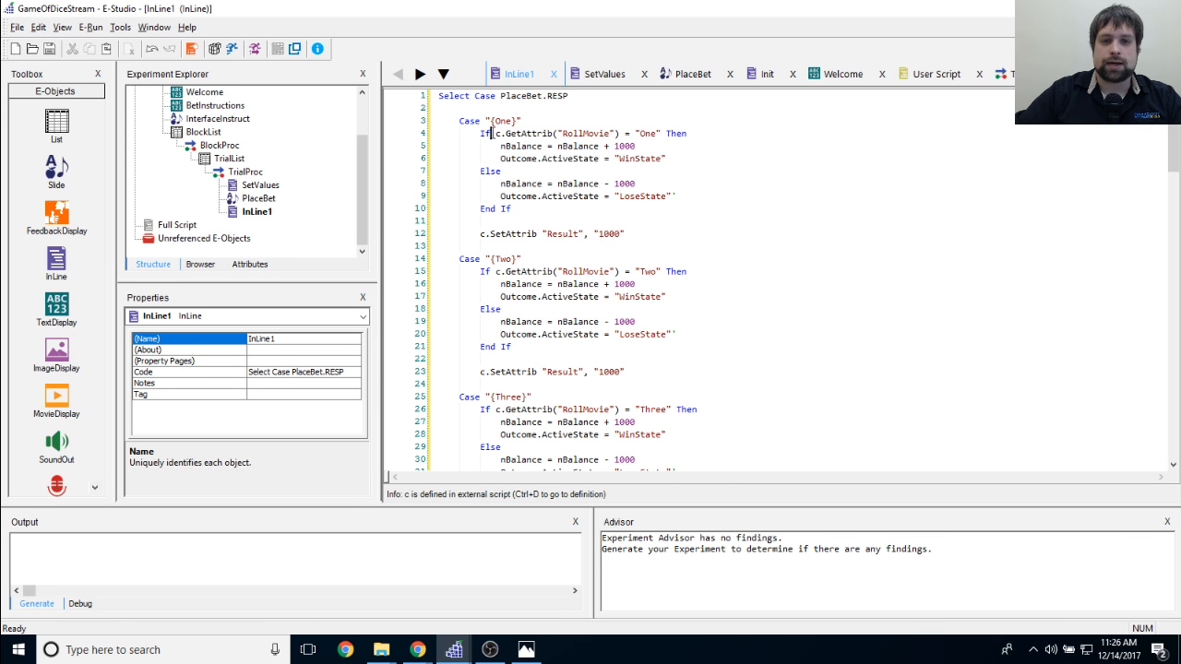
{"action": "left_click_drag", "start_coordinate": [491, 134], "coordinate": [620, 134]}
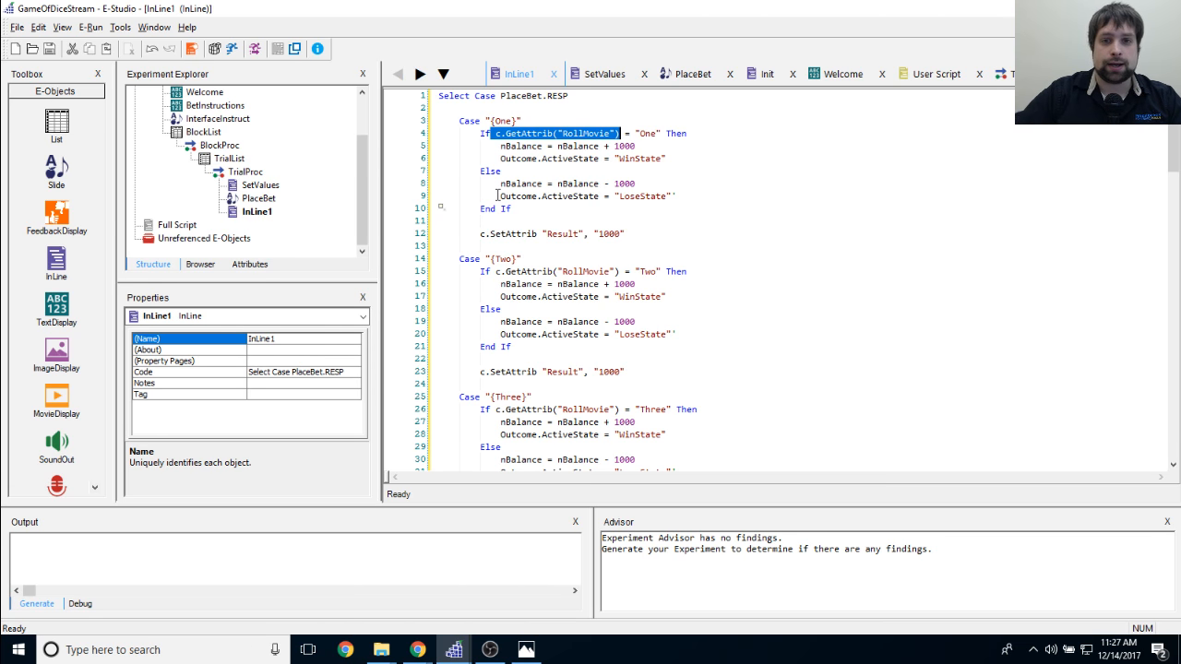
{"action": "left_click_drag", "start_coordinate": [635, 134], "coordinate": [690, 135]}
{"action": "left_click", "coordinate": [727, 138]}
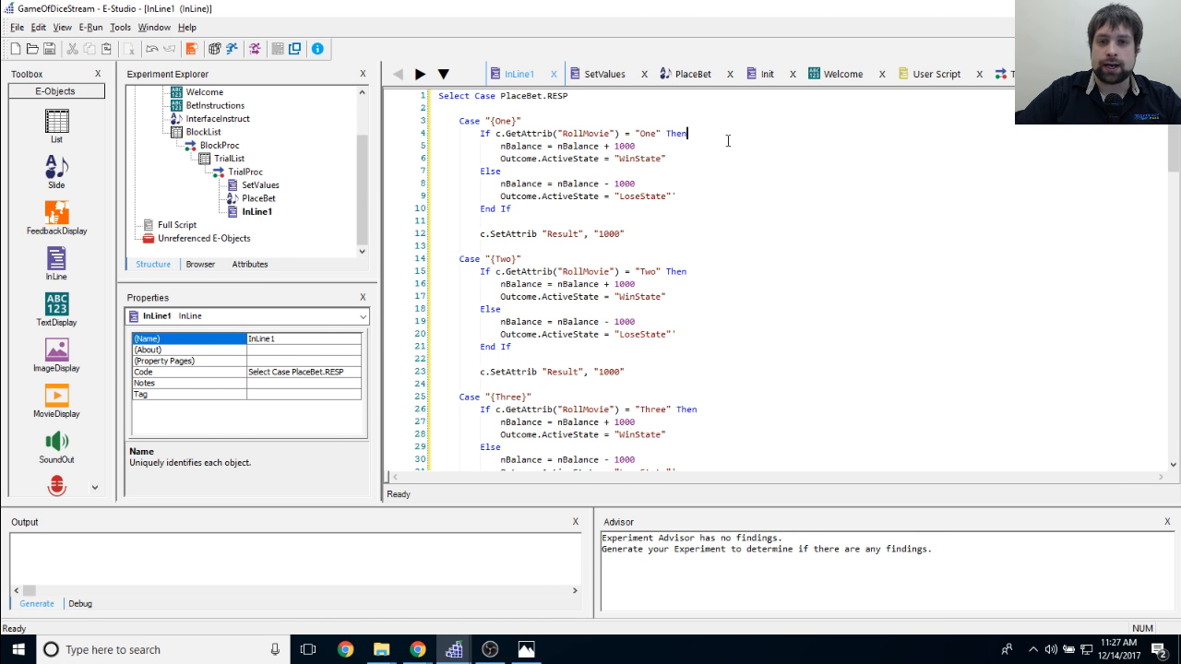
{"action": "left_click_drag", "start_coordinate": [500, 146], "coordinate": [548, 147]}
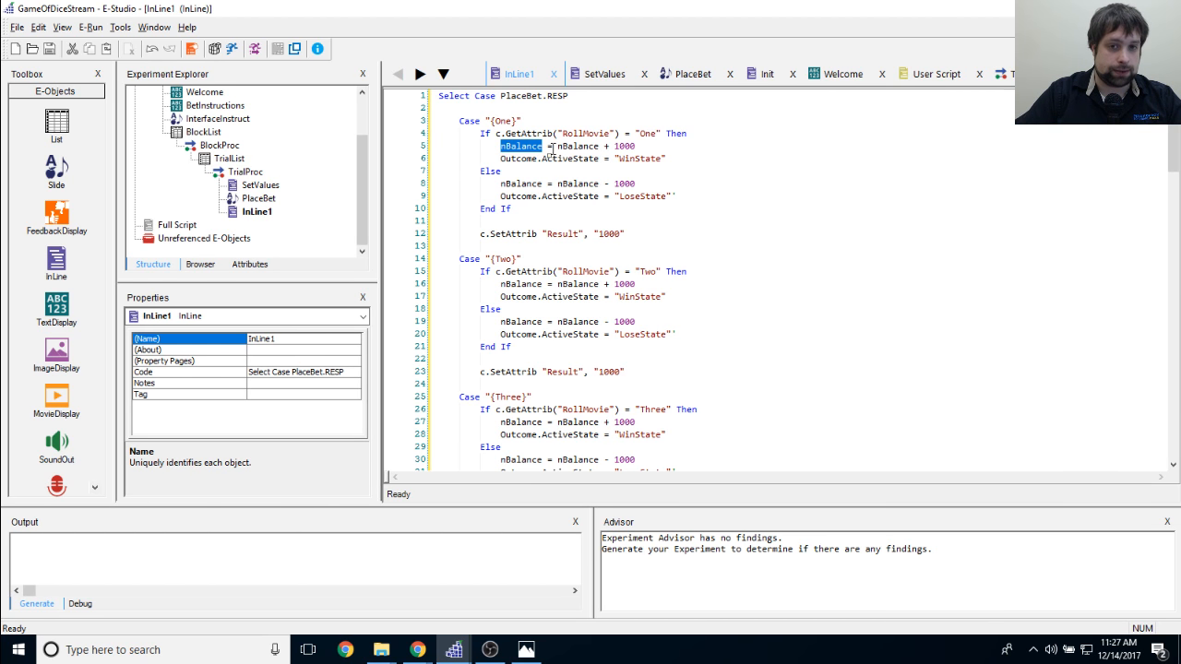
{"action": "left_click_drag", "start_coordinate": [557, 146], "coordinate": [683, 148]}
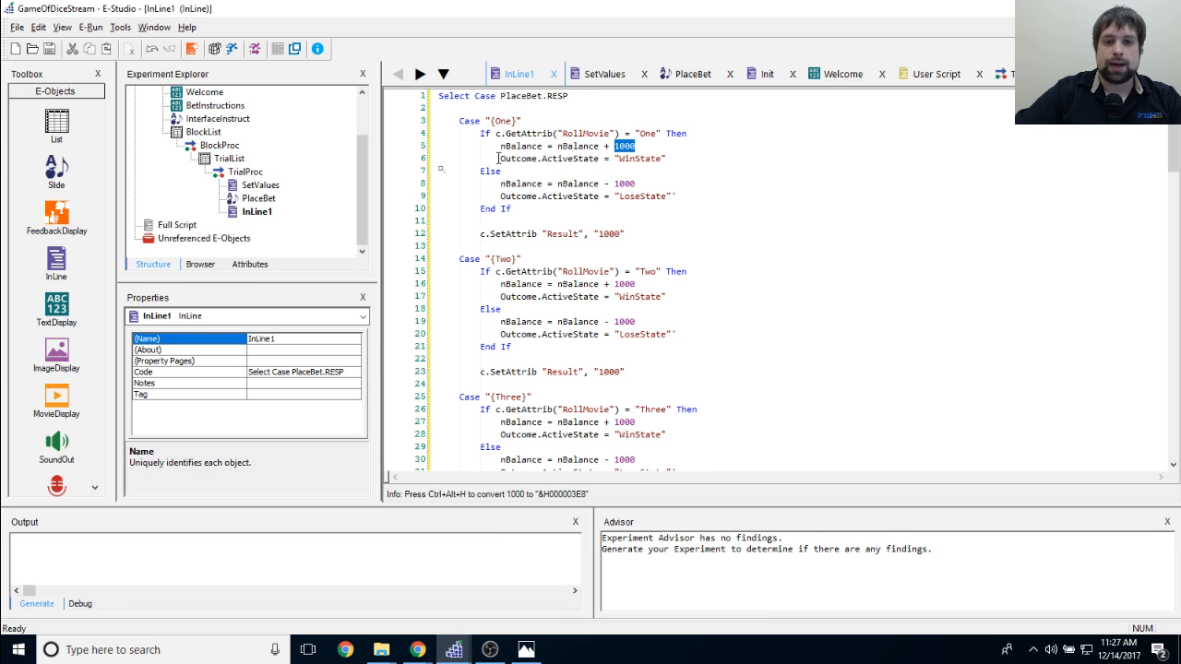
{"action": "left_click_drag", "start_coordinate": [499, 158], "coordinate": [673, 158]}
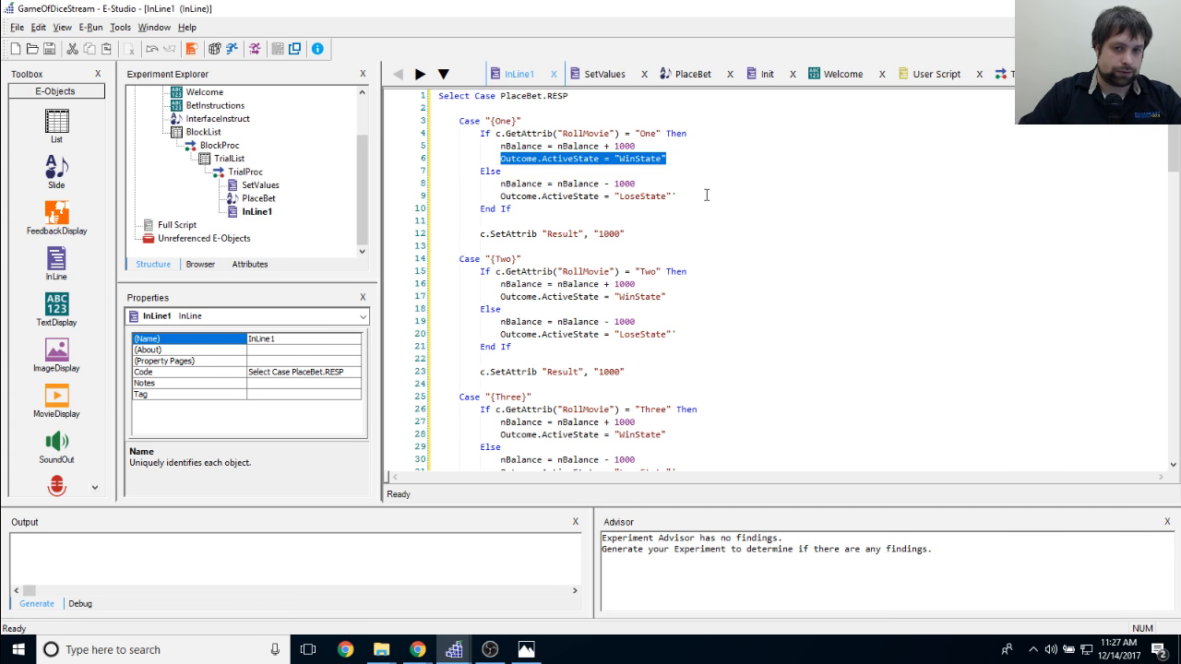
{"action": "left_click", "coordinate": [481, 135]}
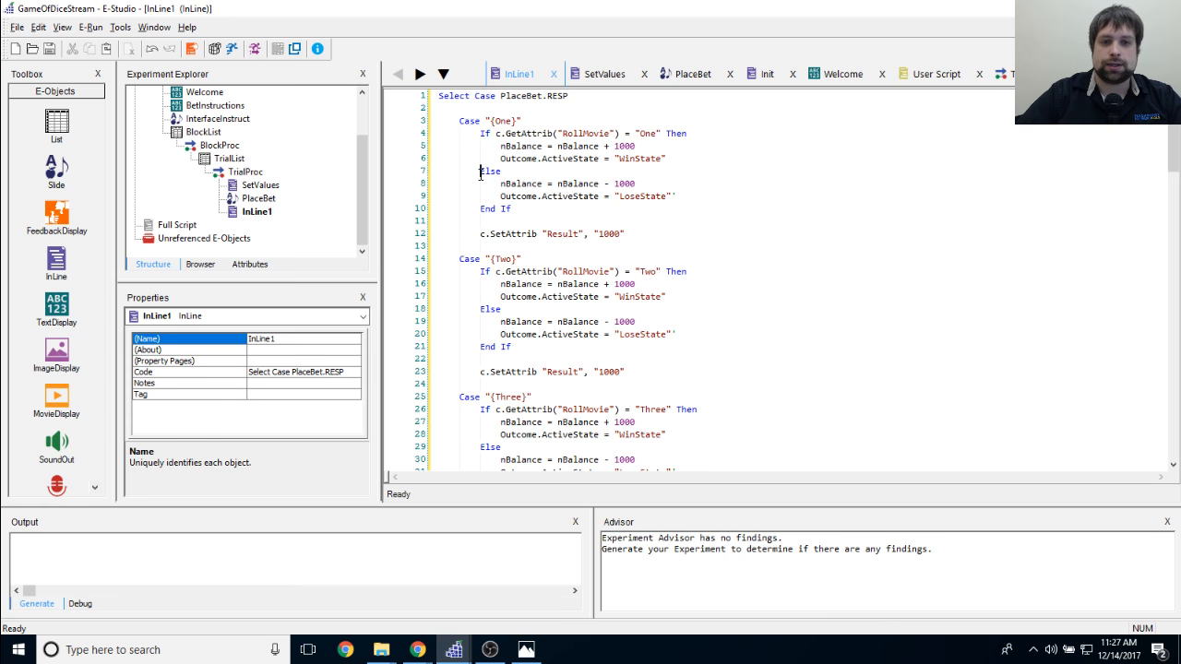
{"action": "double_click", "coordinate": [481, 172]}
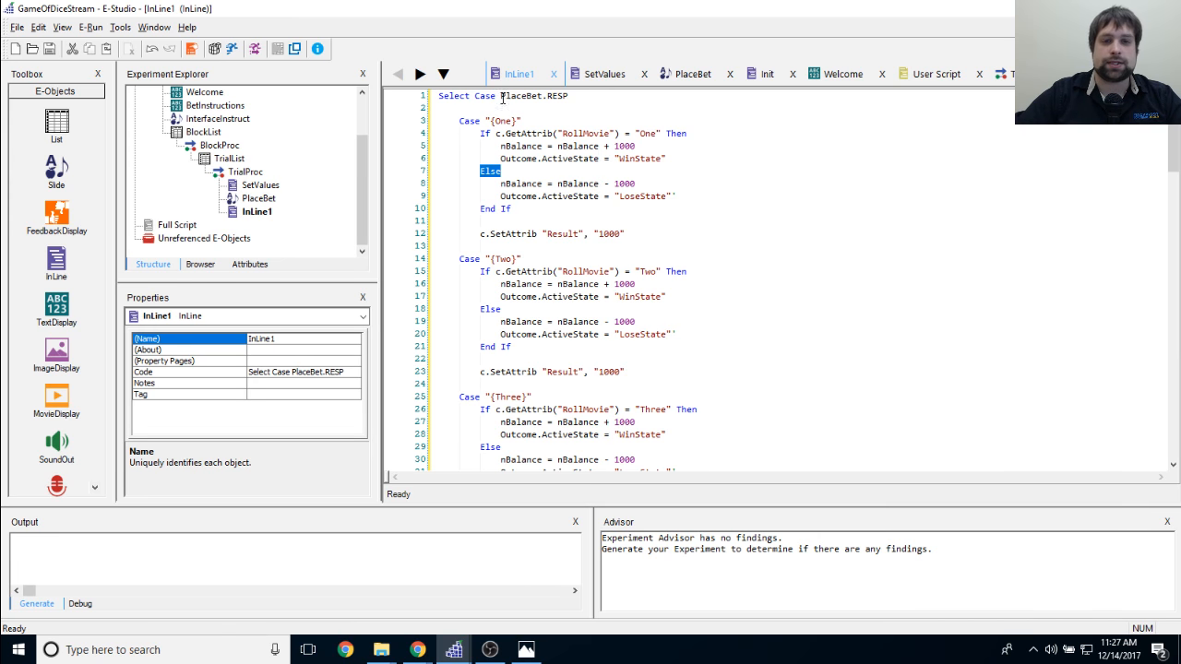
Step: Examine how the Case "{One}" block of InLine1 tests RollMovie against "One" and falls through to its Else branch
{"action": "left_click_drag", "start_coordinate": [459, 121], "coordinate": [544, 121]}
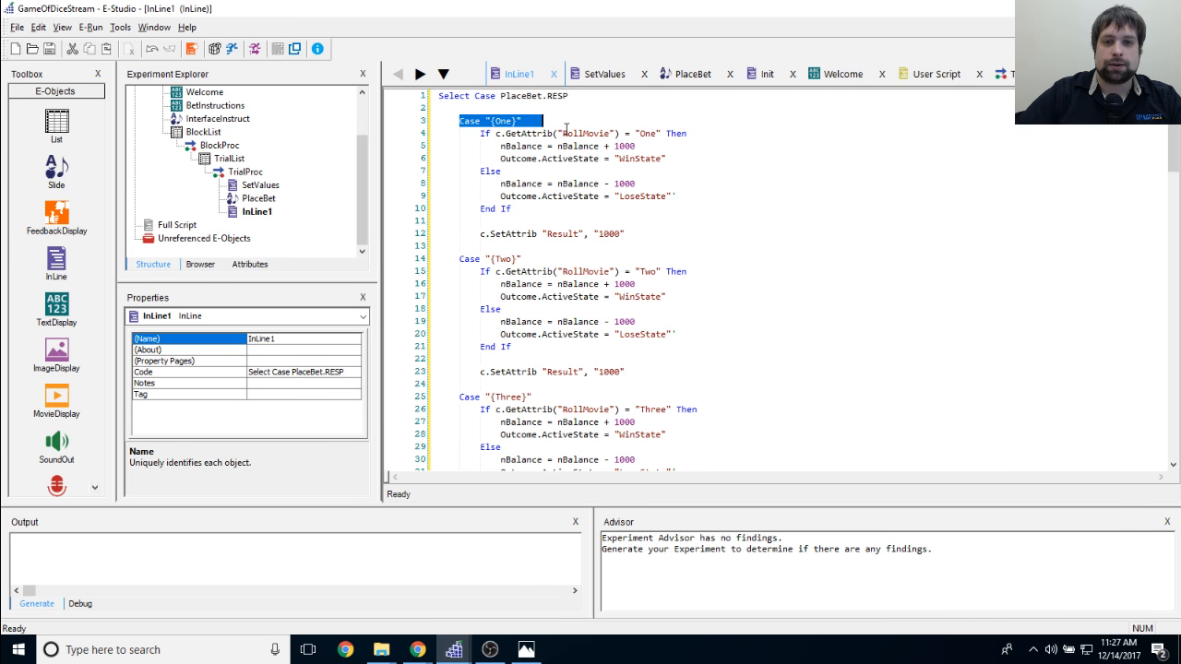
{"action": "left_click", "coordinate": [478, 118]}
{"action": "left_click_drag", "start_coordinate": [615, 136], "coordinate": [691, 137]}
{"action": "left_click", "coordinate": [695, 175]}
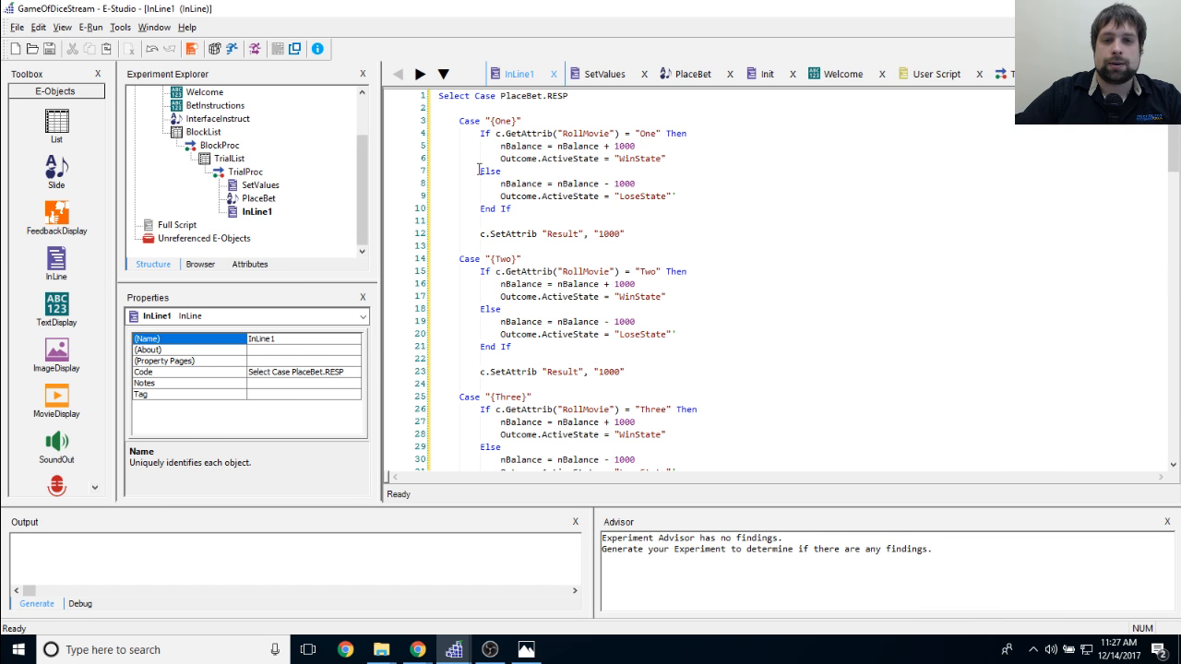
{"action": "left_click_drag", "start_coordinate": [479, 169], "coordinate": [567, 168]}
{"action": "left_click", "coordinate": [567, 169]}
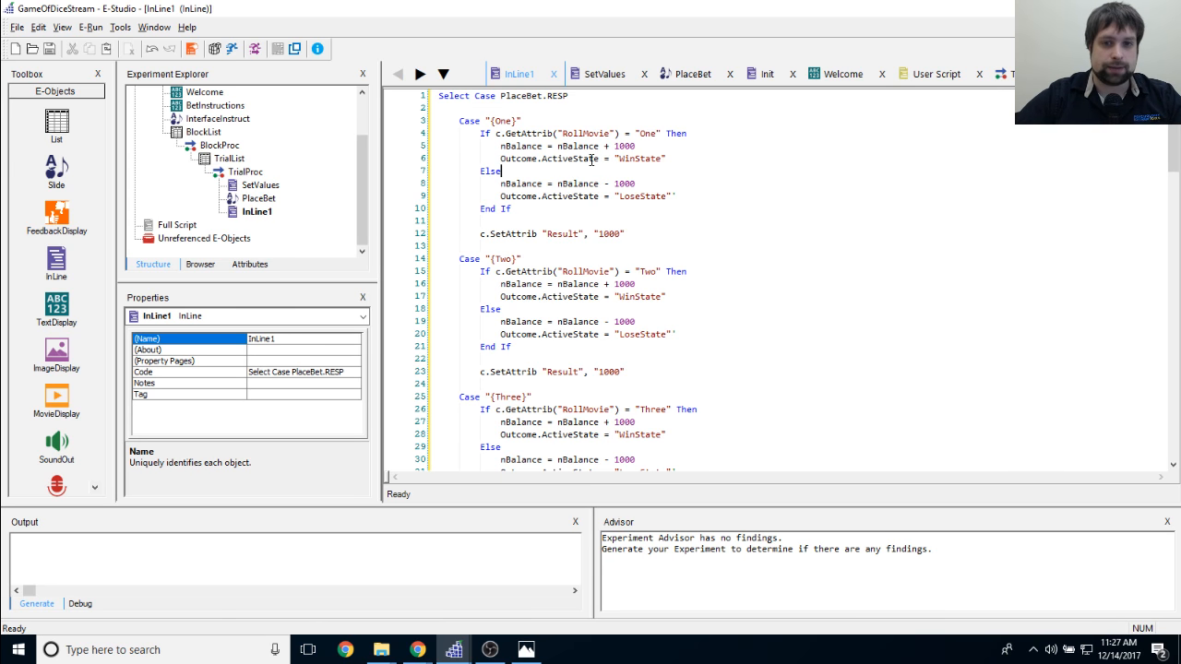
Step: Examine the losing branch of Case "{One}": the nBalance subtraction and the Outcome.ActiveState assignment to "LoseState"
{"action": "left_click_drag", "start_coordinate": [500, 184], "coordinate": [673, 185]}
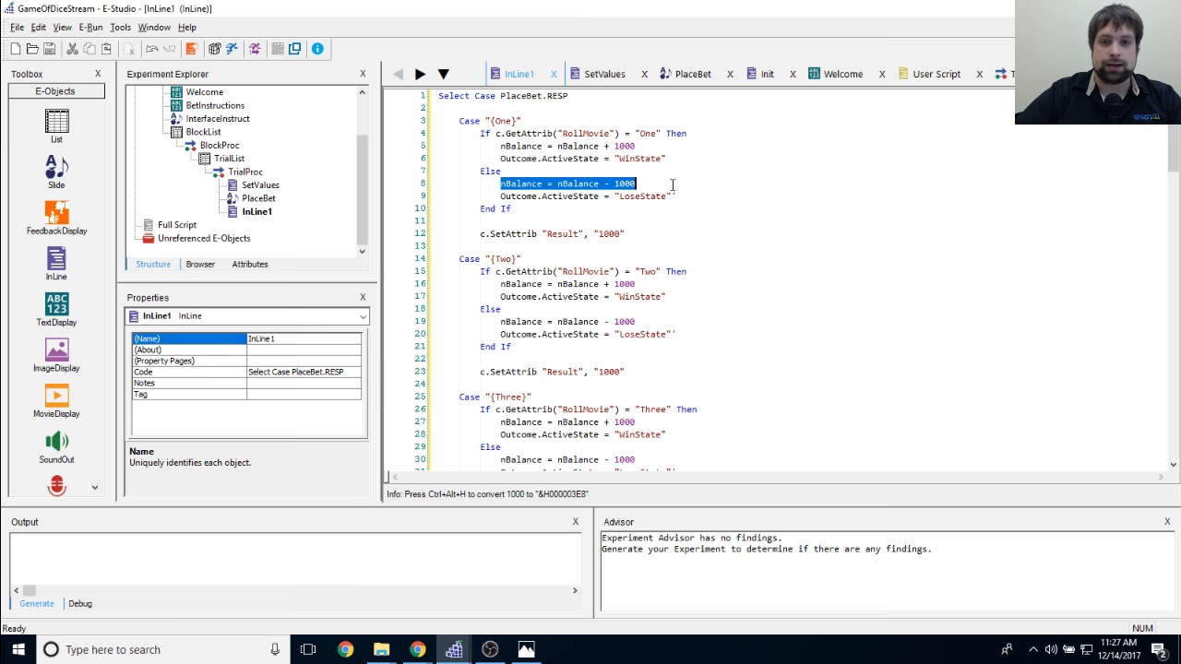
{"action": "left_click_drag", "start_coordinate": [500, 184], "coordinate": [636, 184]}
{"action": "left_click", "coordinate": [637, 185]}
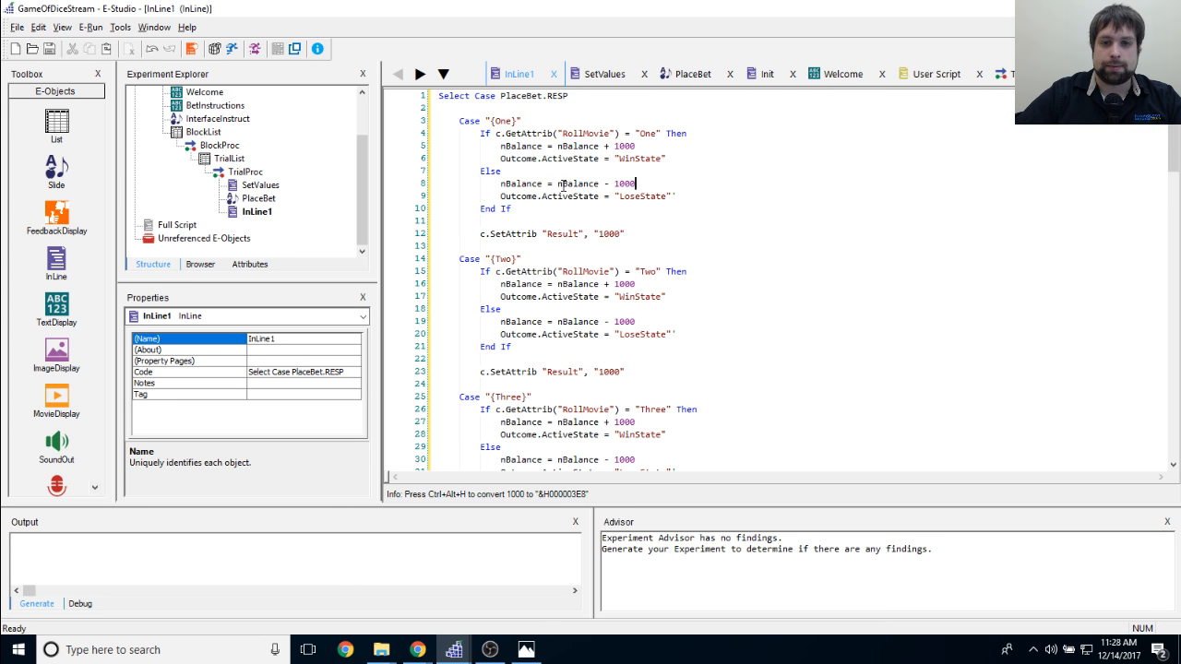
{"action": "left_click_drag", "start_coordinate": [558, 185], "coordinate": [637, 188]}
{"action": "left_click", "coordinate": [620, 183]}
{"action": "double_click", "coordinate": [619, 183]}
{"action": "left_click", "coordinate": [619, 183]}
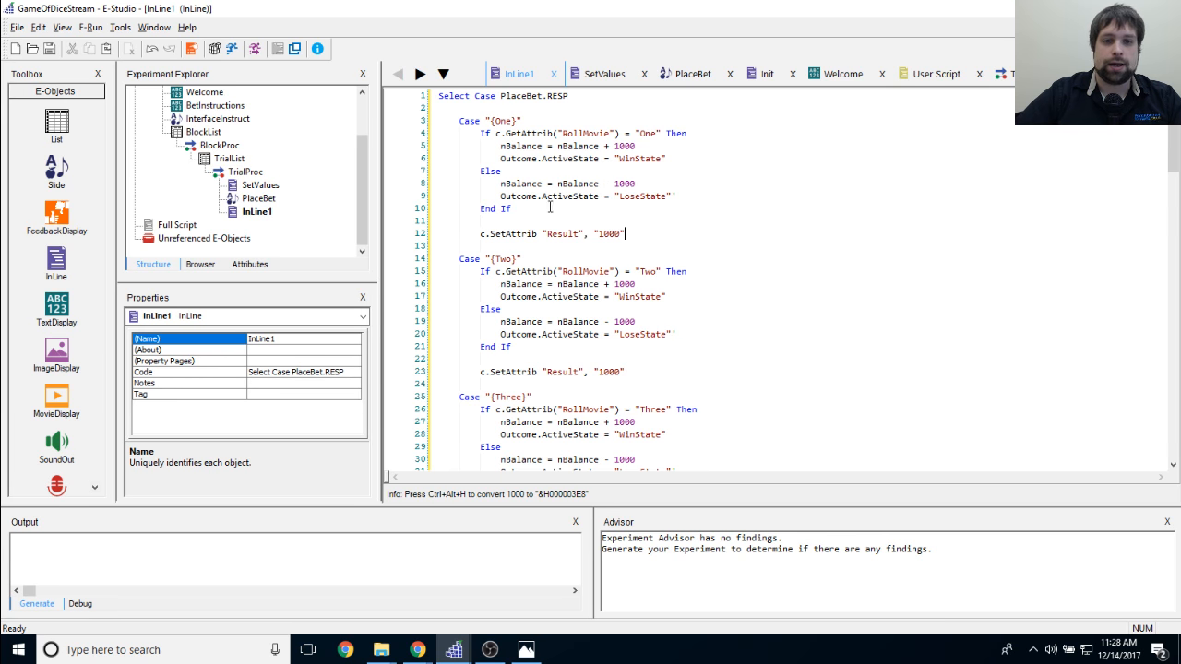
{"action": "left_click_drag", "start_coordinate": [499, 196], "coordinate": [678, 196]}
{"action": "left_click", "coordinate": [698, 217]}
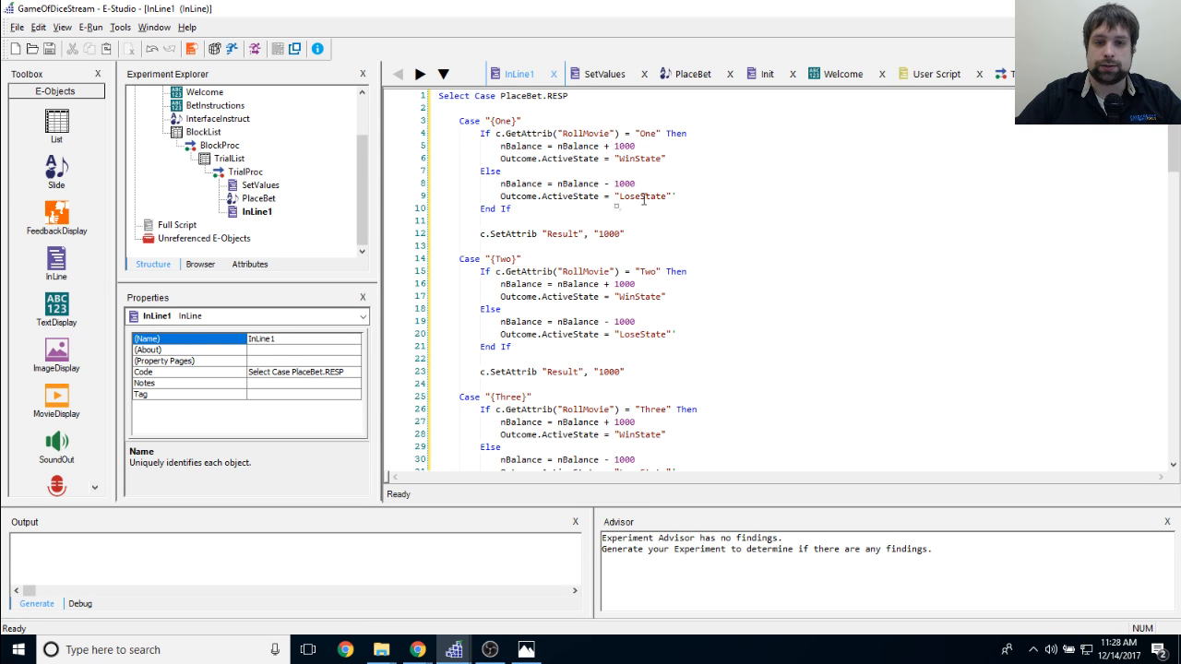
Step: Review the c.SetAttrib "Result" line that closes the Case "{One}" block
{"action": "left_click", "coordinate": [681, 227]}
{"action": "scroll", "coordinate": [681, 227], "scroll_direction": "down", "scroll_amount": 2}
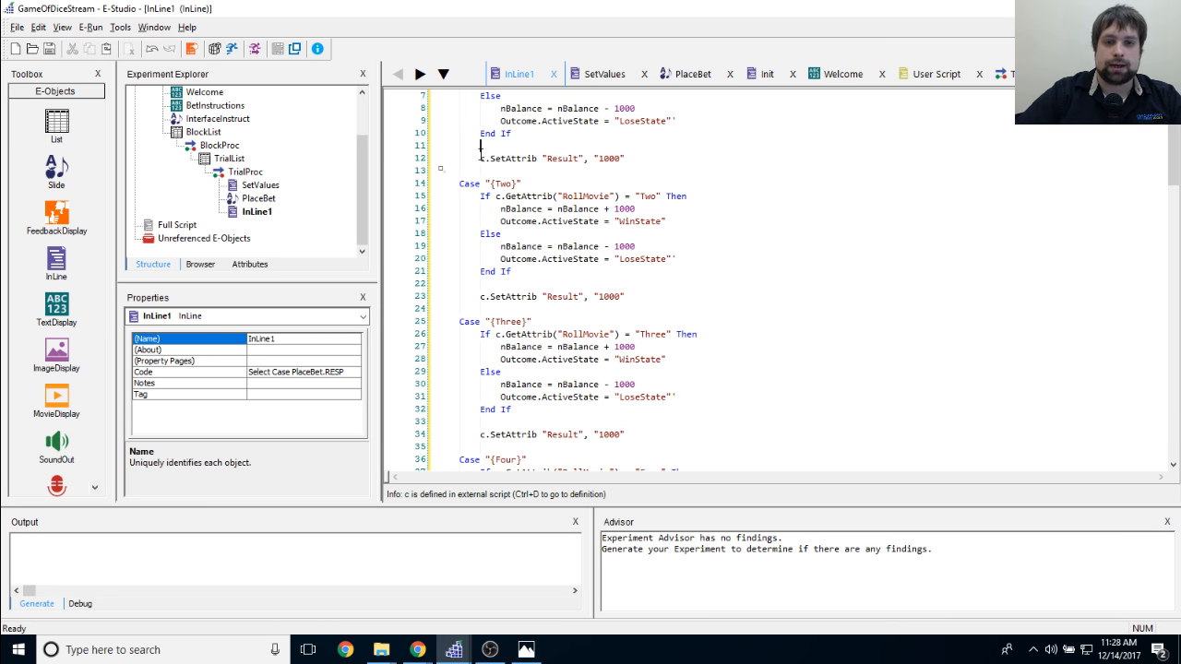
{"action": "left_click_drag", "start_coordinate": [481, 158], "coordinate": [678, 152]}
{"action": "scroll", "coordinate": [678, 153], "scroll_direction": "up", "scroll_amount": 1}
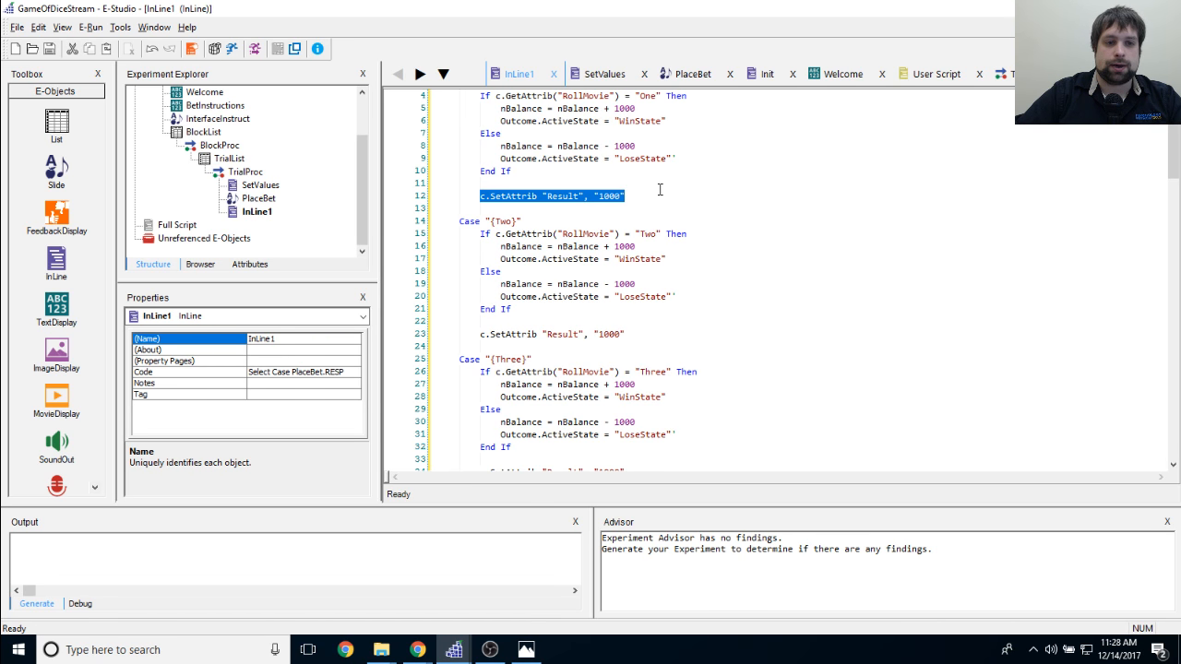
{"action": "left_click_drag", "start_coordinate": [481, 195], "coordinate": [626, 196]}
{"action": "left_click", "coordinate": [658, 202]}
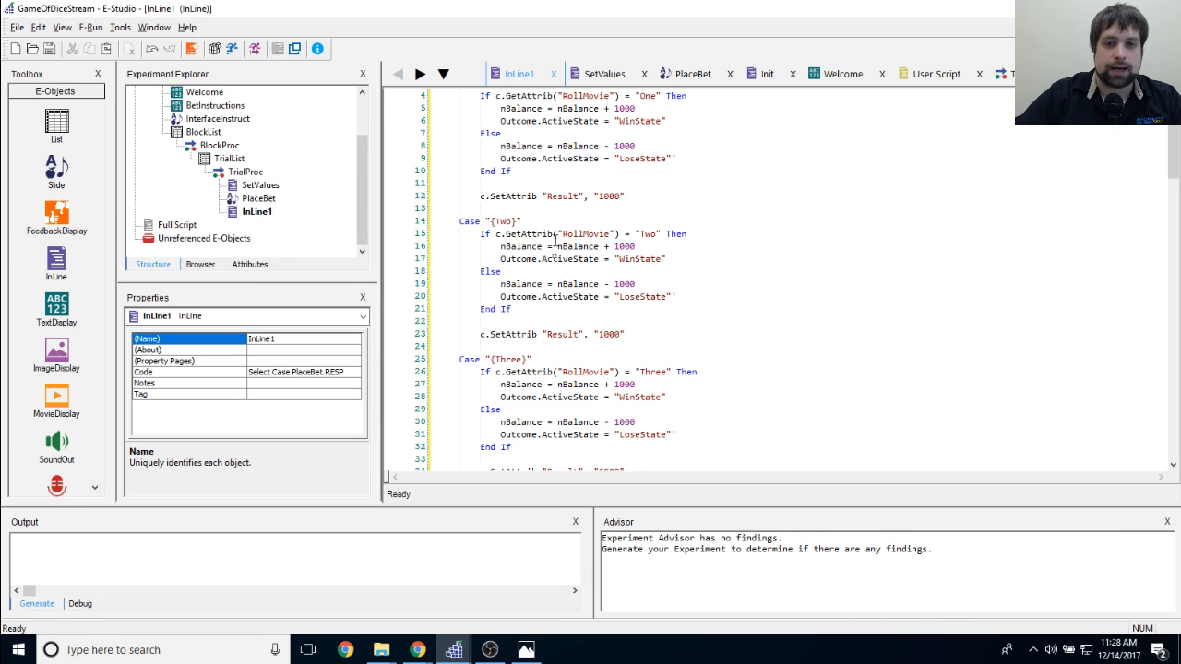
Step: Review the Case "{Two}" block's winning lines and skim the remaining single-number cases down to the multi-number bets
{"action": "scroll", "coordinate": [555, 240], "scroll_direction": "down", "scroll_amount": 3}
{"action": "scroll", "coordinate": [537, 205], "scroll_direction": "up", "scroll_amount": 1}
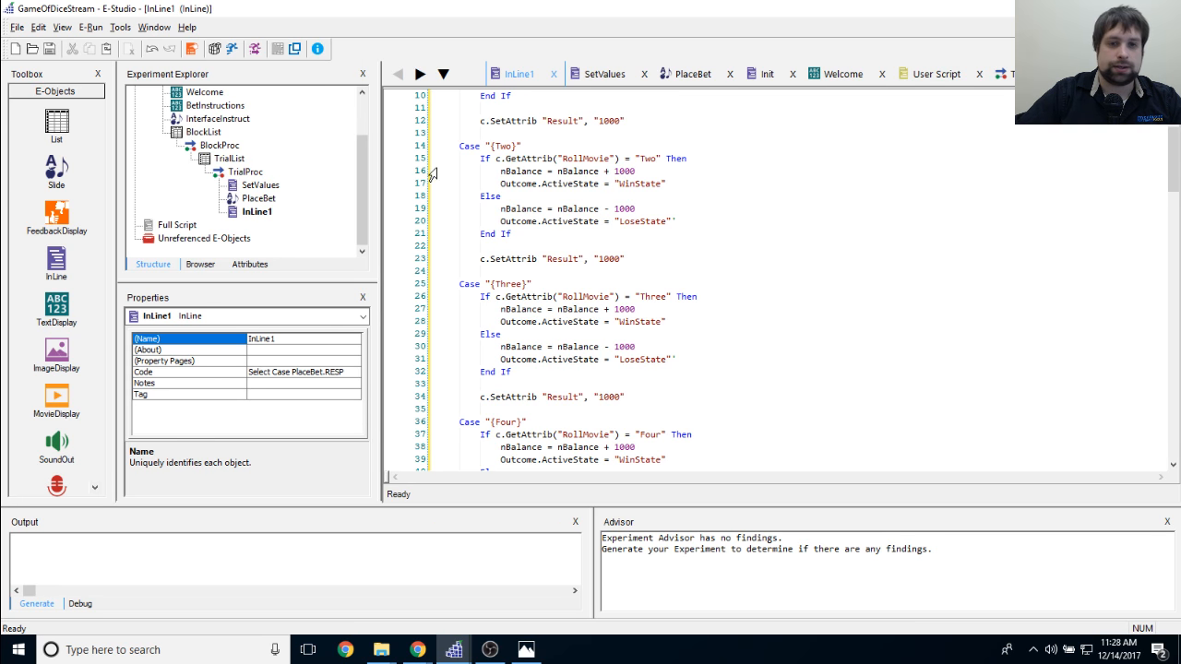
{"action": "left_click_drag", "start_coordinate": [448, 145], "coordinate": [563, 145]}
{"action": "left_click", "coordinate": [563, 191]}
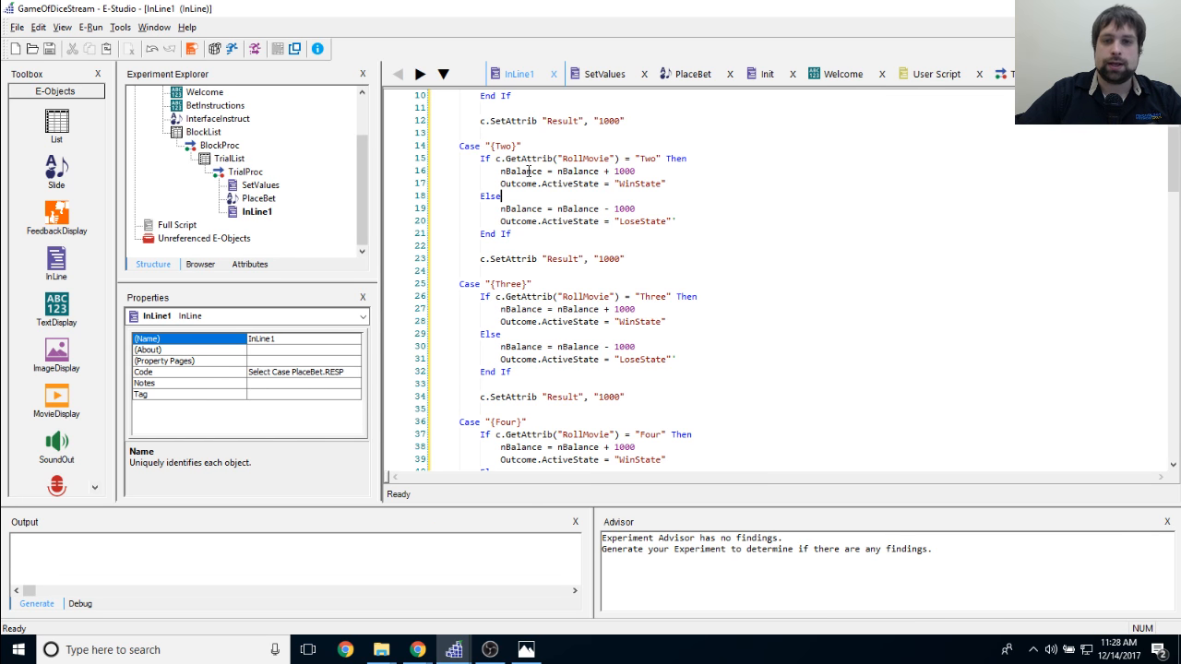
{"action": "left_click_drag", "start_coordinate": [500, 171], "coordinate": [665, 184]}
{"action": "left_click", "coordinate": [679, 191]}
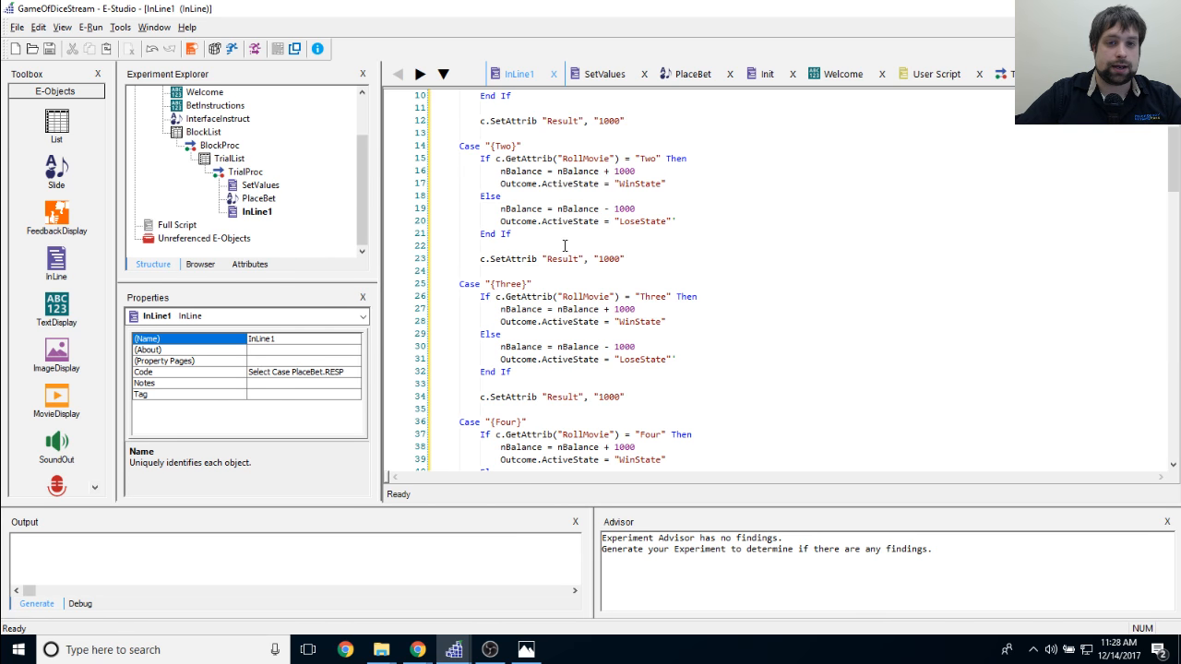
{"action": "scroll", "coordinate": [565, 244], "scroll_direction": "down", "scroll_amount": 7}
{"action": "scroll", "coordinate": [565, 245], "scroll_direction": "up", "scroll_amount": 5}
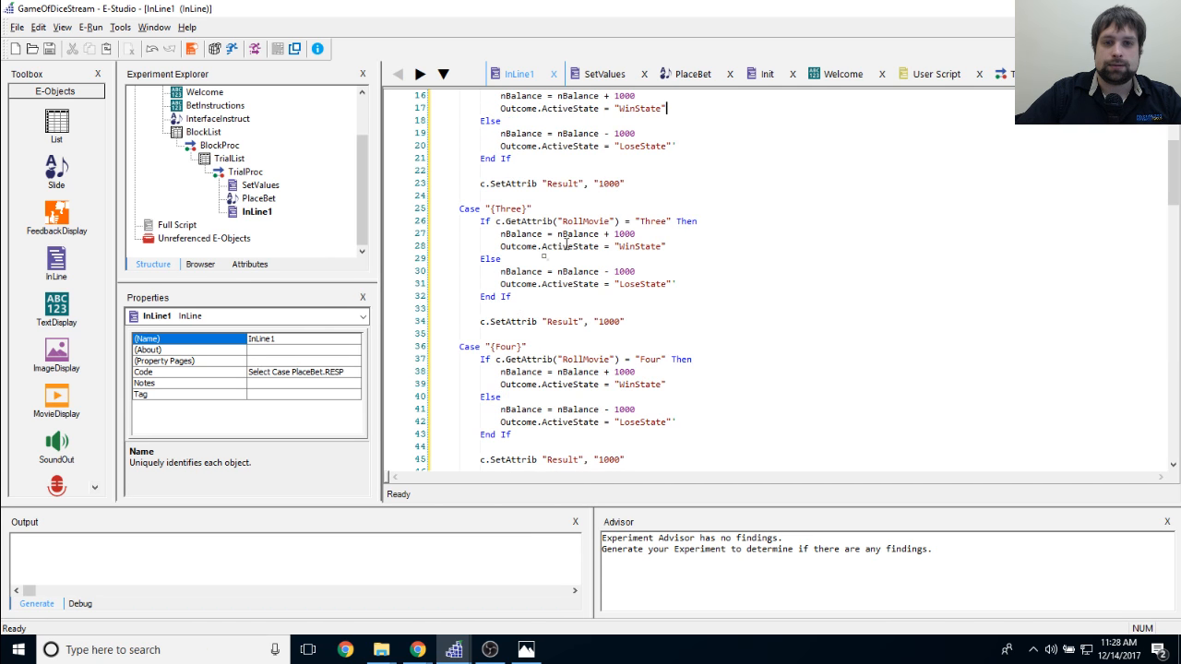
{"action": "scroll", "coordinate": [565, 245], "scroll_direction": "down", "scroll_amount": 4}
{"action": "scroll", "coordinate": [566, 244], "scroll_direction": "down", "scroll_amount": 13}
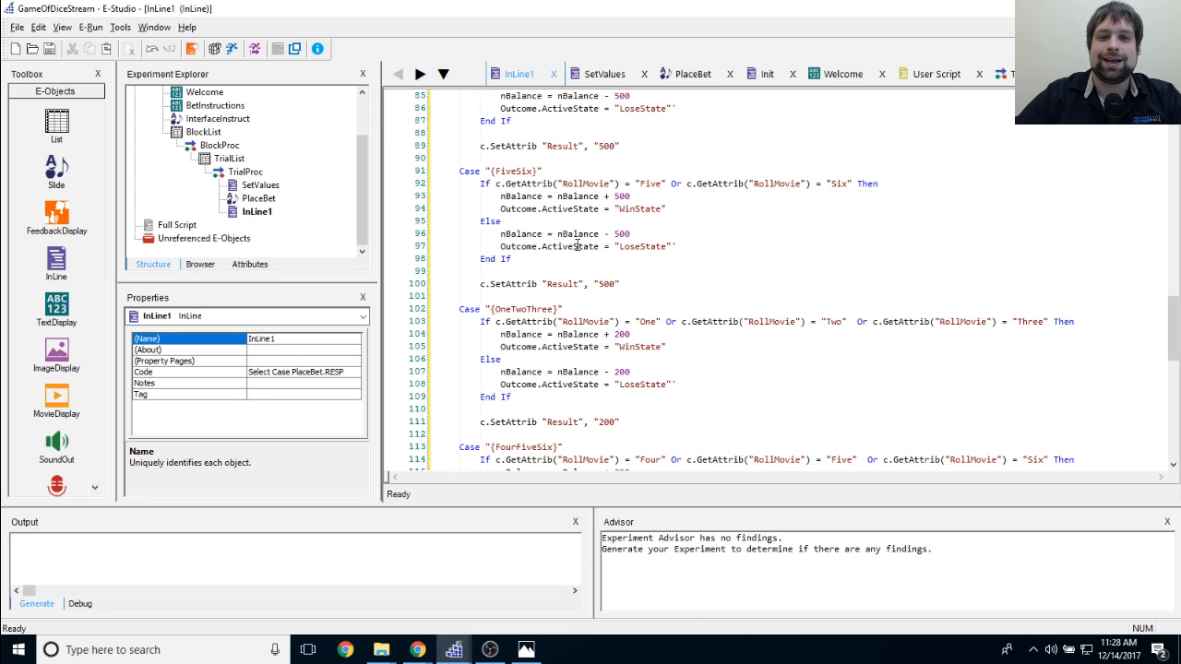
Step: Compare the single RollMovie condition in Case "{Six}" with the two conditions joined by Or in Case "{OneTwo}"
{"action": "scroll", "coordinate": [578, 244], "scroll_direction": "up", "scroll_amount": 1}
{"action": "left_click_drag", "start_coordinate": [461, 164], "coordinate": [588, 162]}
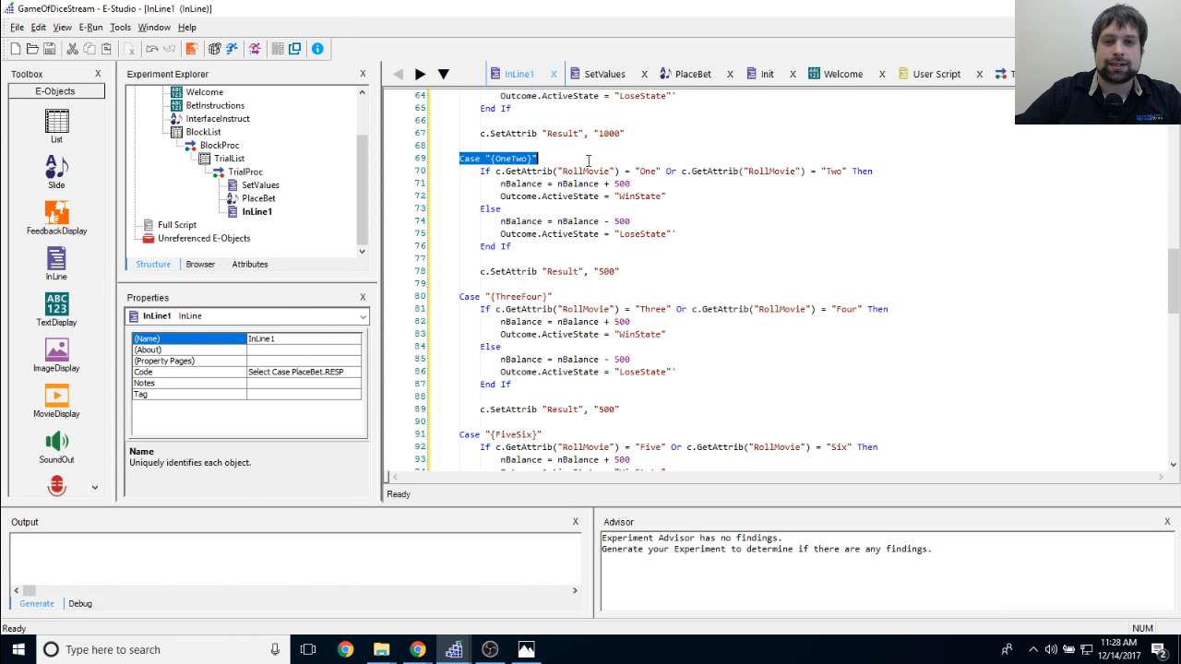
{"action": "left_click", "coordinate": [618, 219]}
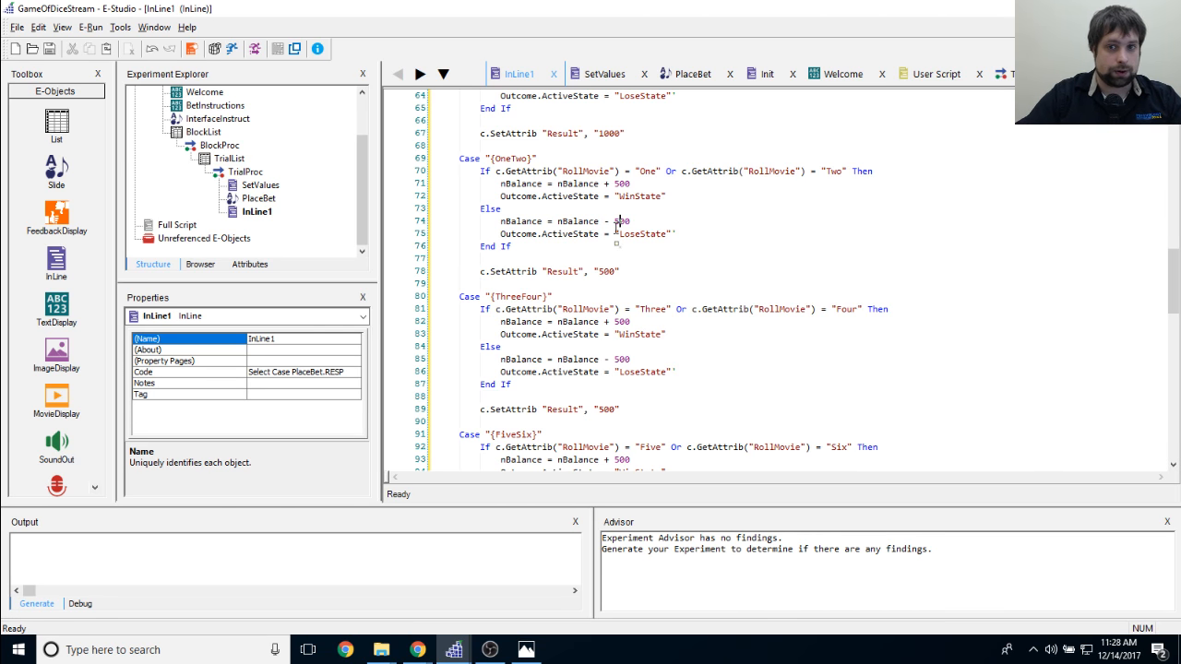
{"action": "scroll", "coordinate": [637, 184], "scroll_direction": "up", "scroll_amount": 3}
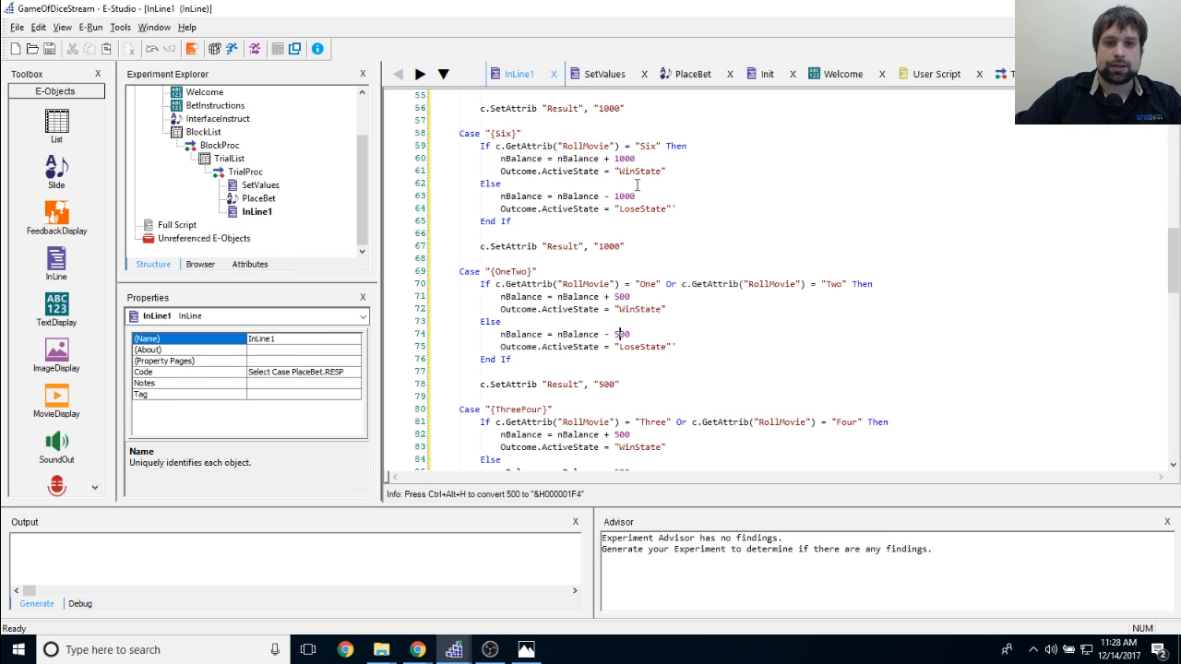
{"action": "left_click_drag", "start_coordinate": [496, 146], "coordinate": [658, 146]}
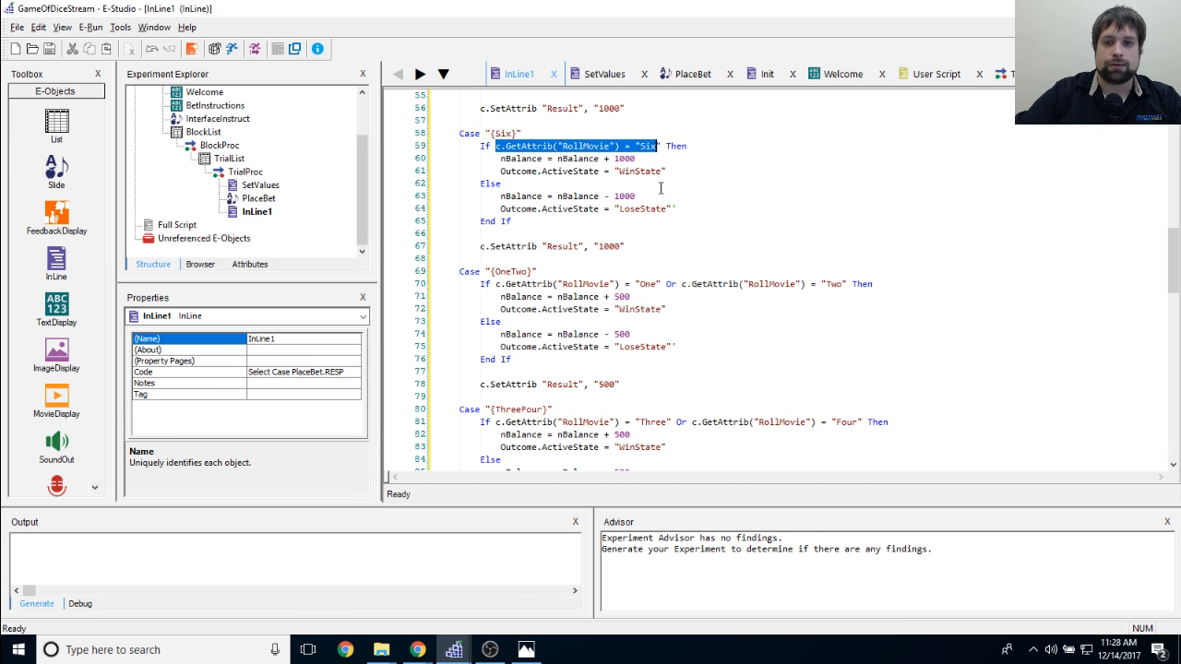
{"action": "scroll", "coordinate": [659, 221], "scroll_direction": "down", "scroll_amount": 1}
{"action": "left_click", "coordinate": [662, 200]}
{"action": "scroll", "coordinate": [641, 277], "scroll_direction": "down", "scroll_amount": 2}
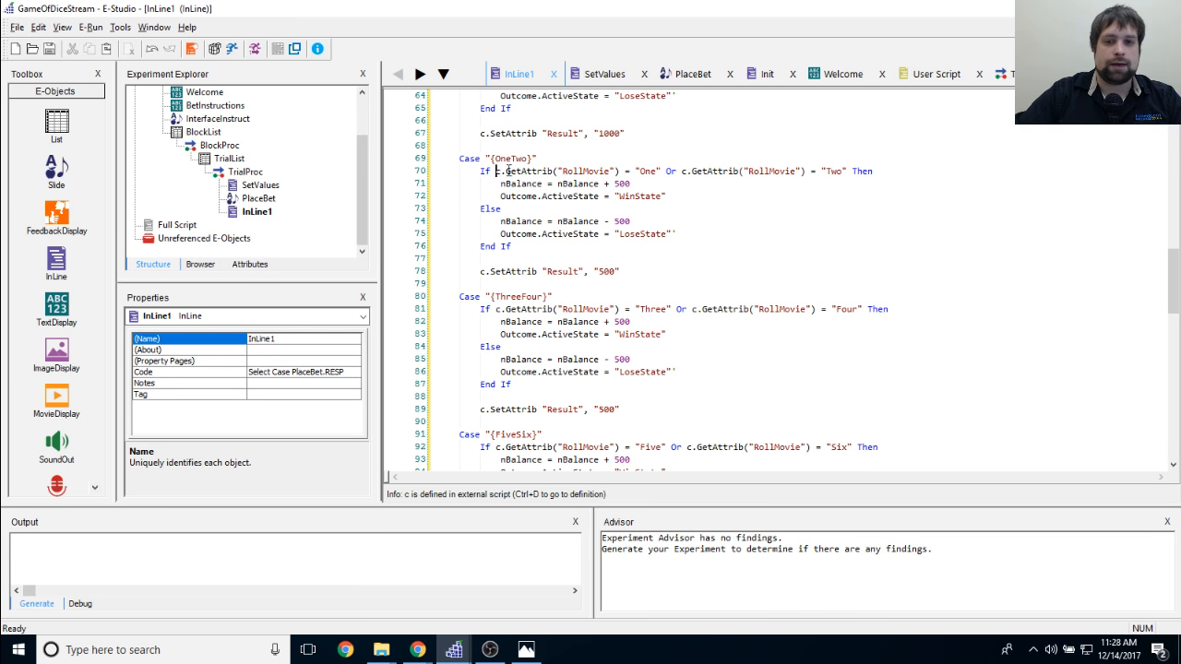
{"action": "left_click_drag", "start_coordinate": [496, 171], "coordinate": [850, 172]}
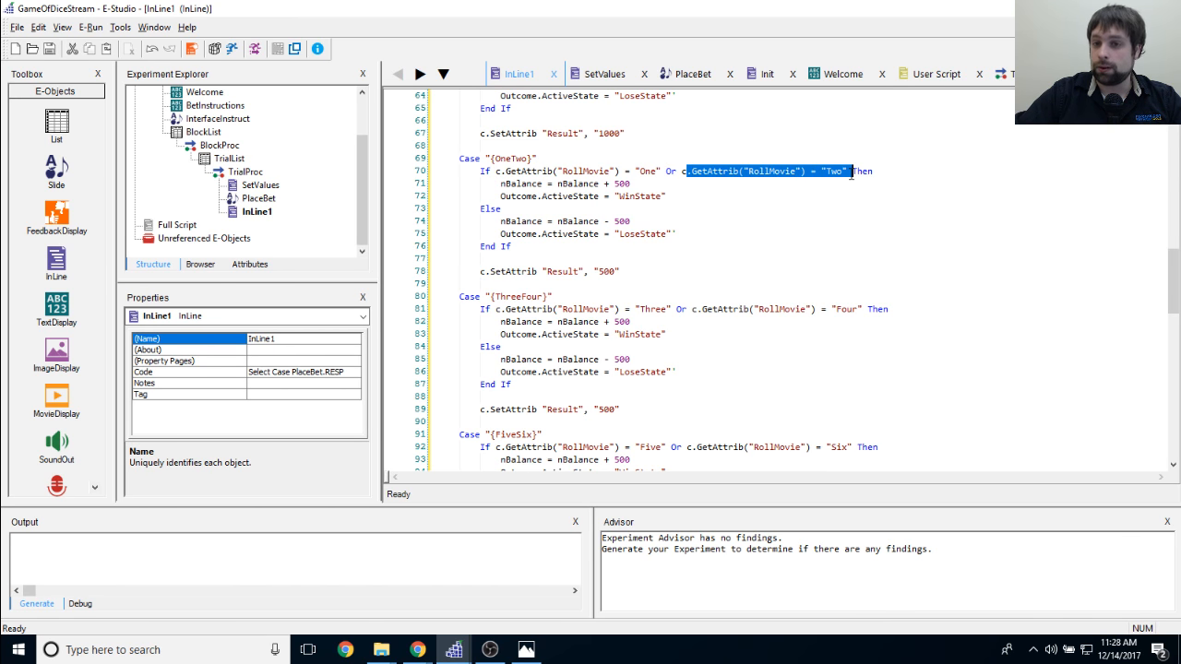
{"action": "left_click", "coordinate": [744, 221]}
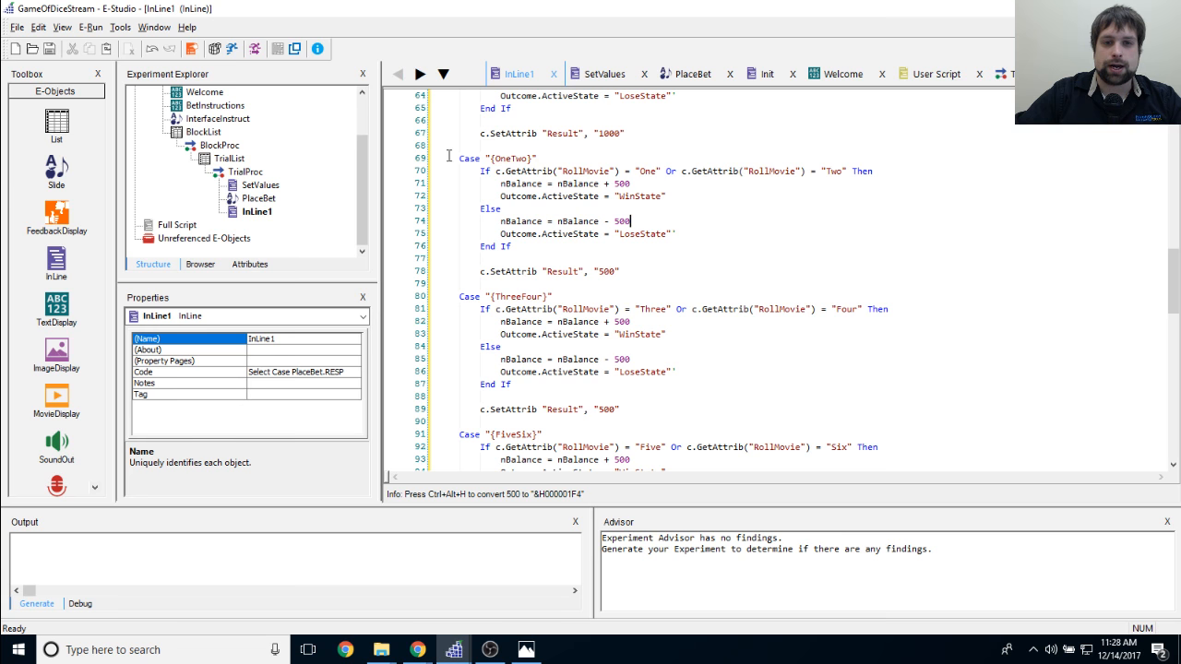
Step: Examine the Case "{OneTwo}" block's nBalance addition, "WinState" assignment and "Result" attribute value
{"action": "left_click_drag", "start_coordinate": [441, 157], "coordinate": [584, 156]}
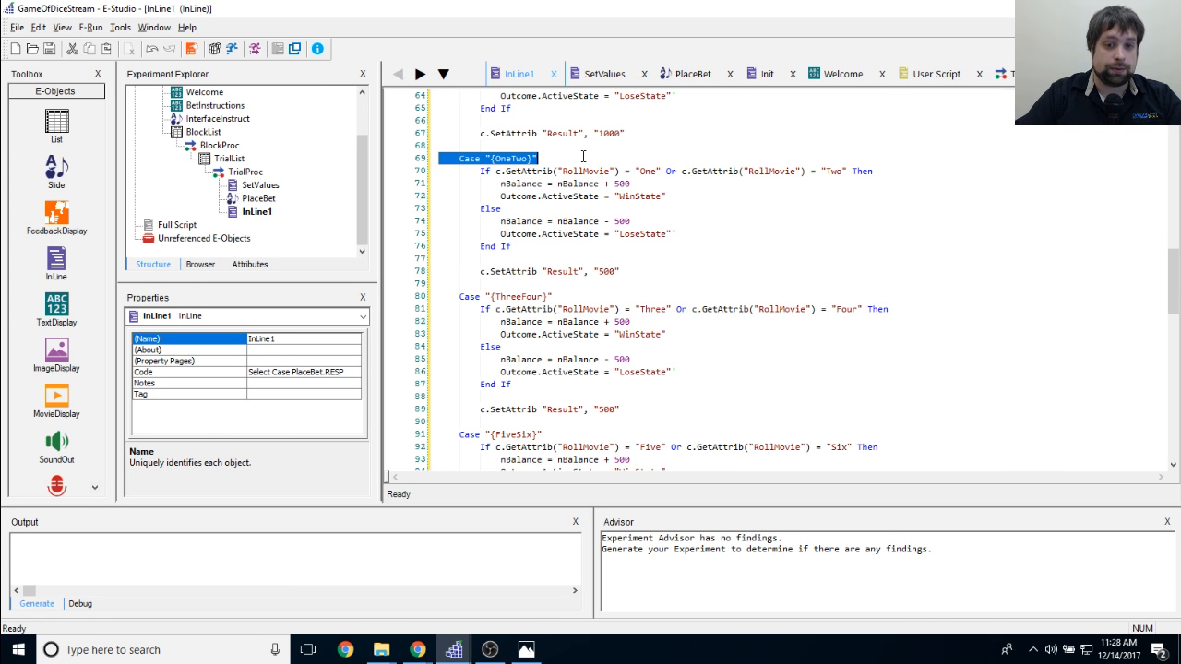
{"action": "left_click_drag", "start_coordinate": [499, 184], "coordinate": [631, 184]}
{"action": "left_click", "coordinate": [657, 188]}
{"action": "scroll", "coordinate": [627, 210], "scroll_direction": "down", "scroll_amount": 1}
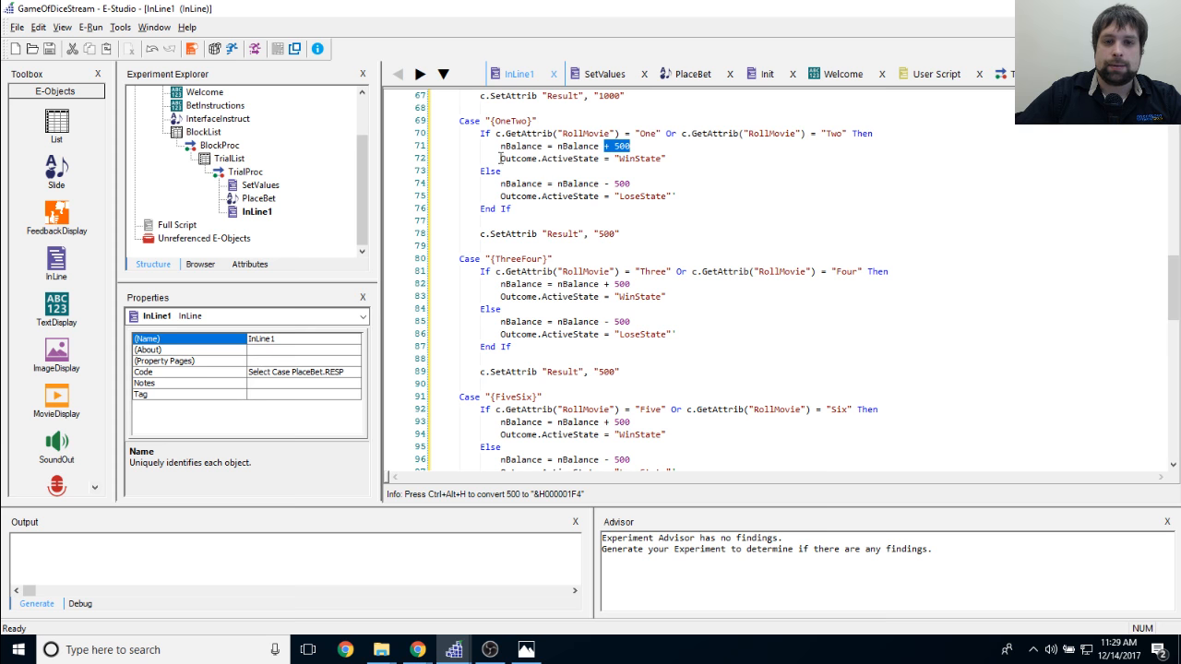
{"action": "left_click_drag", "start_coordinate": [500, 159], "coordinate": [683, 162]}
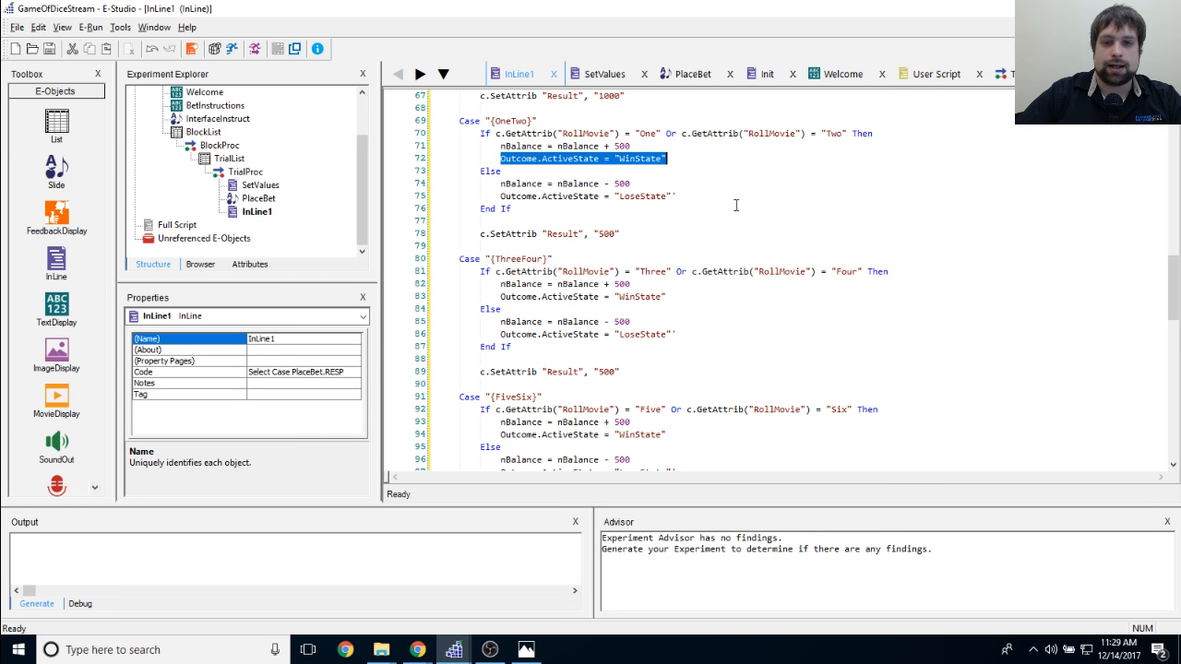
{"action": "scroll", "coordinate": [682, 199], "scroll_direction": "down", "scroll_amount": 2}
{"action": "left_click_drag", "start_coordinate": [590, 159], "coordinate": [656, 159]}
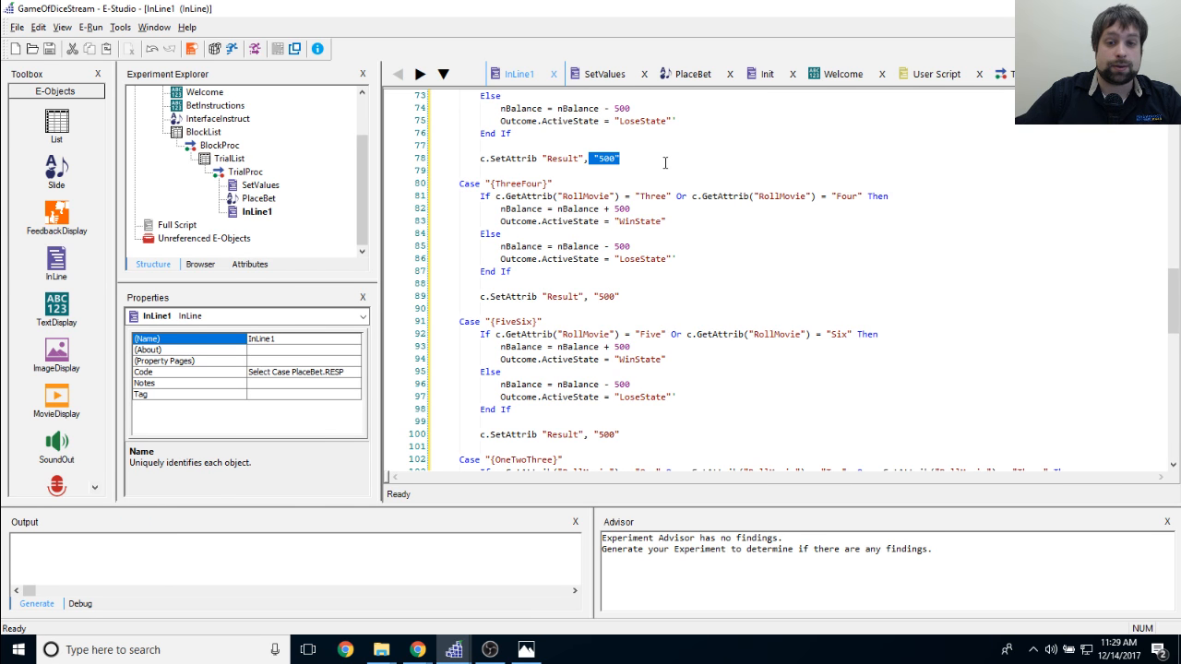
Step: Examine the three-part Or condition of Case "{OneTwoThree}" and continue through Case "{FourFiveSix}" to the four-number bets
{"action": "scroll", "coordinate": [683, 194], "scroll_direction": "down", "scroll_amount": 7}
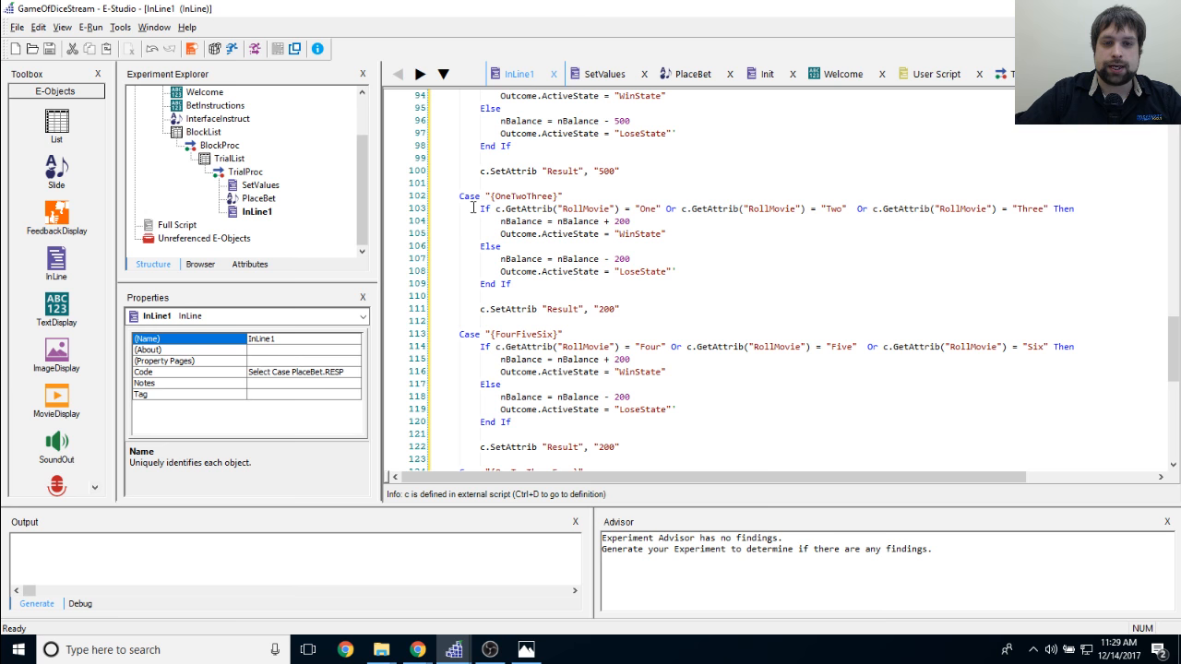
{"action": "left_click_drag", "start_coordinate": [478, 209], "coordinate": [1050, 209]}
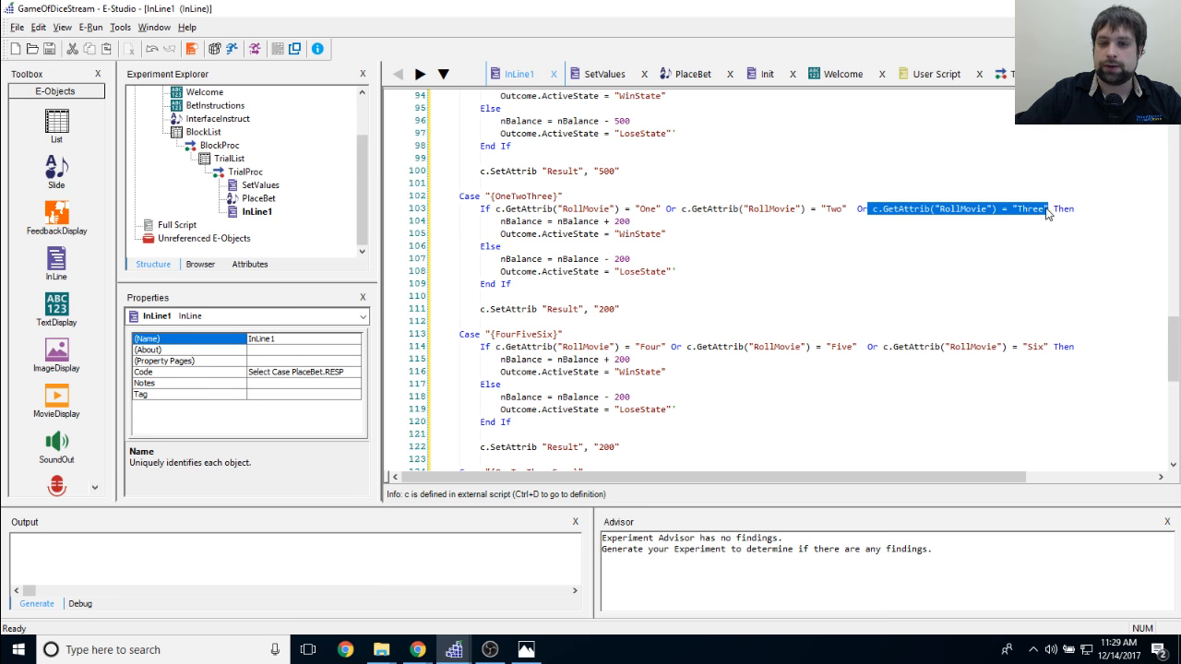
{"action": "left_click", "coordinate": [863, 220]}
{"action": "scroll", "coordinate": [832, 273], "scroll_direction": "down", "scroll_amount": 4}
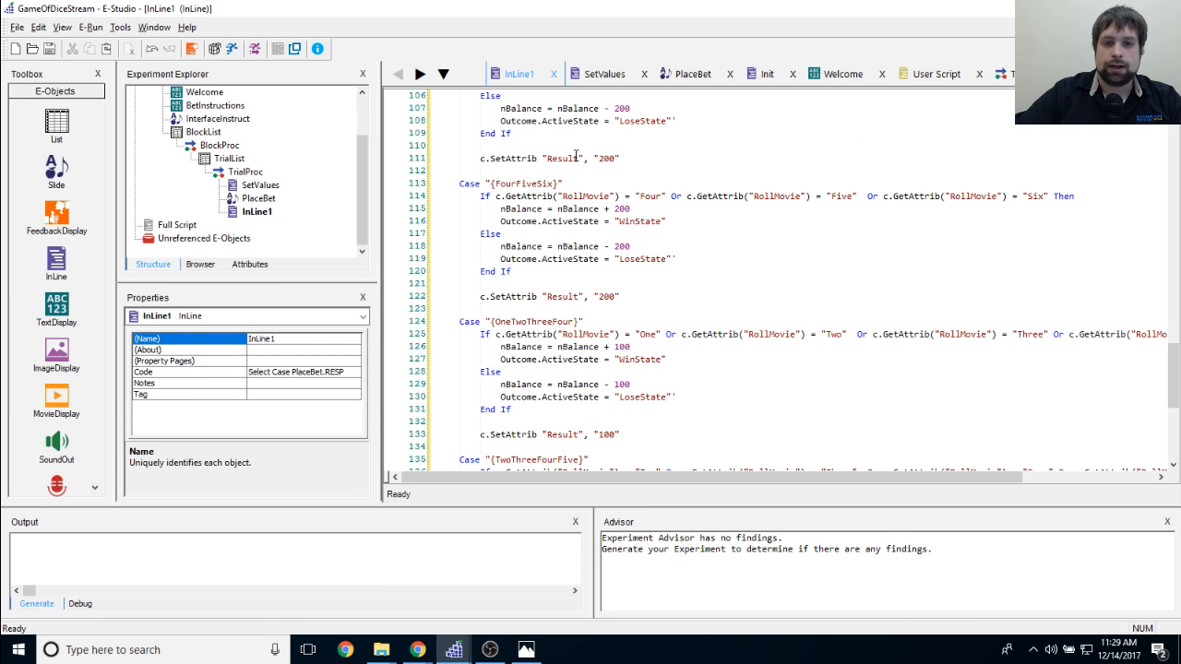
{"action": "scroll", "coordinate": [503, 203], "scroll_direction": "down", "scroll_amount": 5}
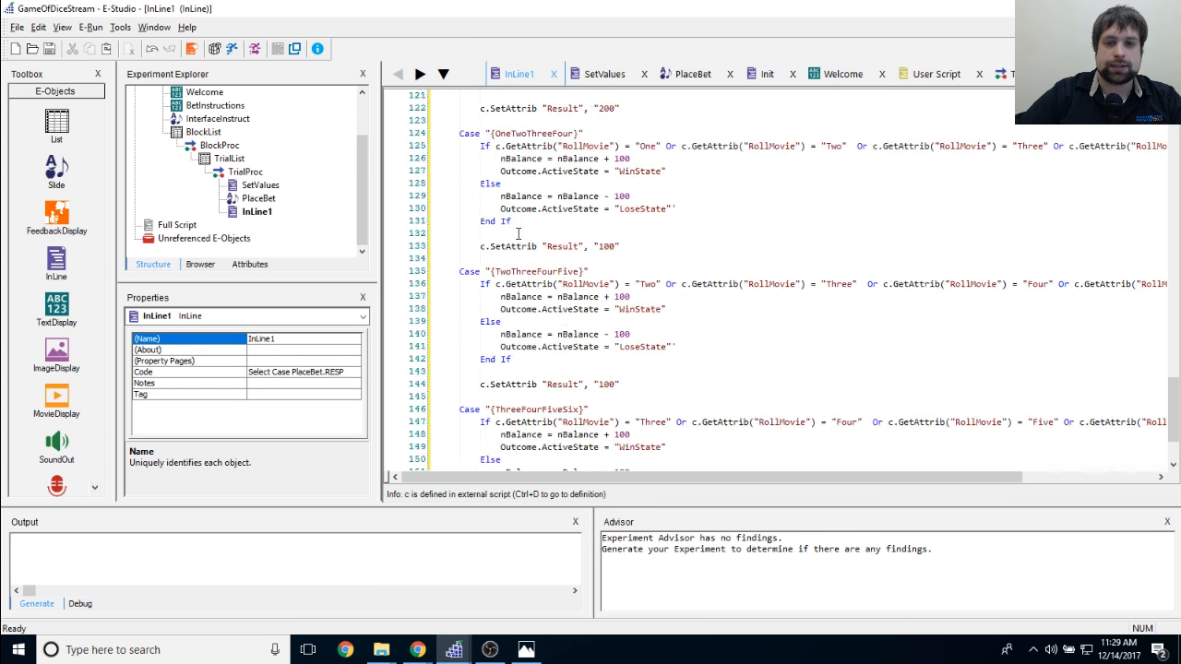
Step: Examine the Case "{OneTwoThreeFour}" block: its four-part RollMovie condition, winning nBalance and ActiveState lines, and Else branch
{"action": "left_click_drag", "start_coordinate": [471, 148], "coordinate": [1135, 147]}
{"action": "left_click", "coordinate": [835, 188]}
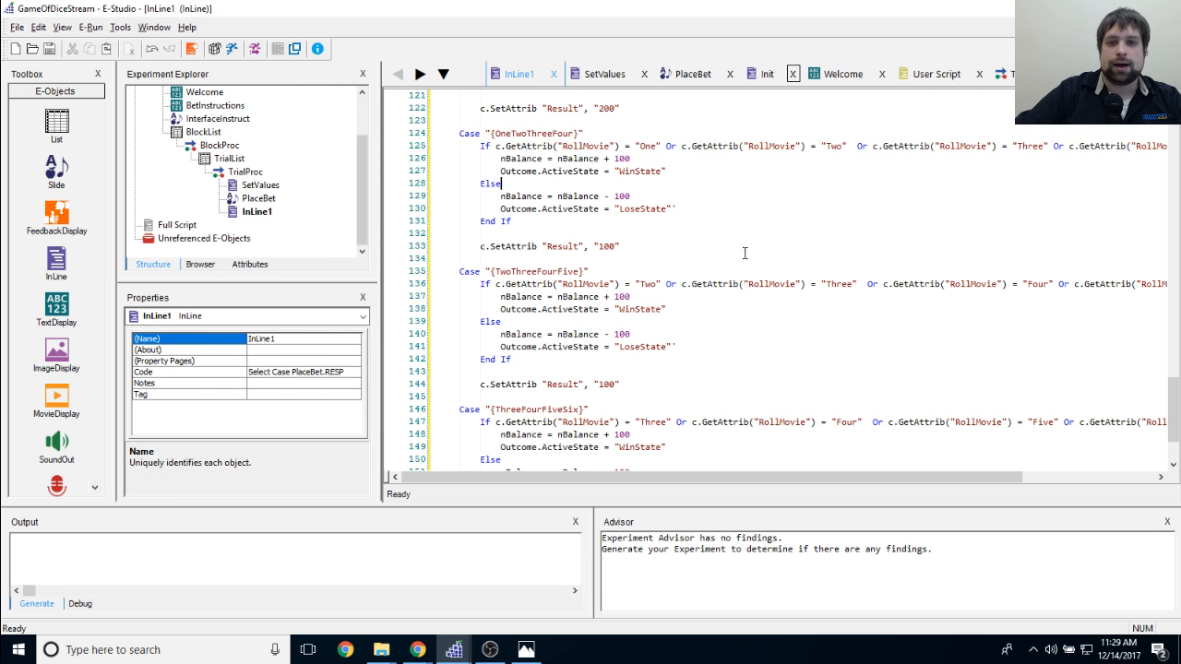
{"action": "scroll", "coordinate": [744, 253], "scroll_direction": "up", "scroll_amount": 1}
{"action": "left_click_drag", "start_coordinate": [500, 195], "coordinate": [631, 195]}
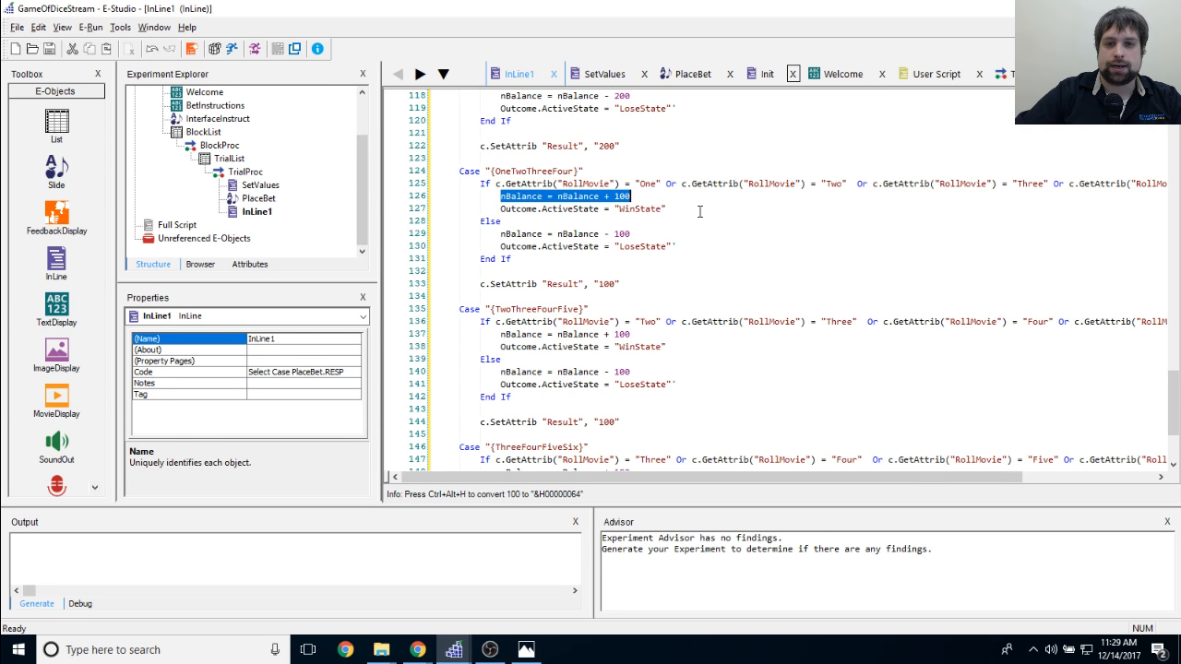
{"action": "left_click", "coordinate": [699, 212]}
{"action": "left_click_drag", "start_coordinate": [554, 196], "coordinate": [633, 195]}
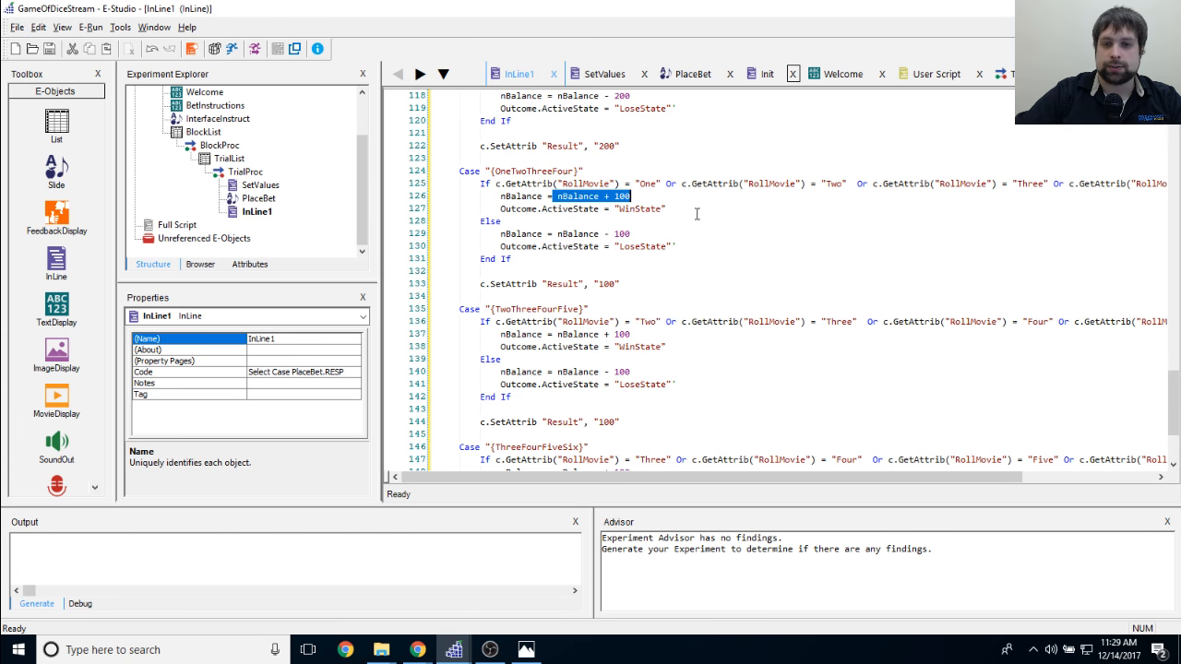
{"action": "left_click_drag", "start_coordinate": [498, 208], "coordinate": [668, 209]}
{"action": "left_click", "coordinate": [688, 249]}
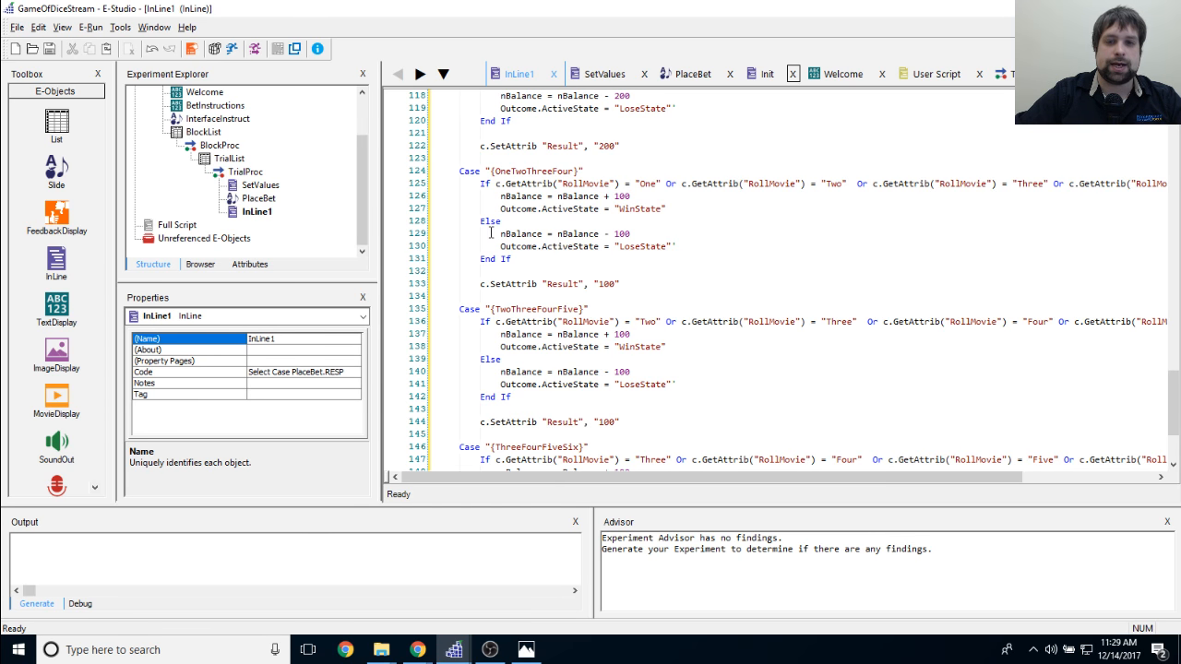
{"action": "left_click_drag", "start_coordinate": [491, 232], "coordinate": [670, 262]}
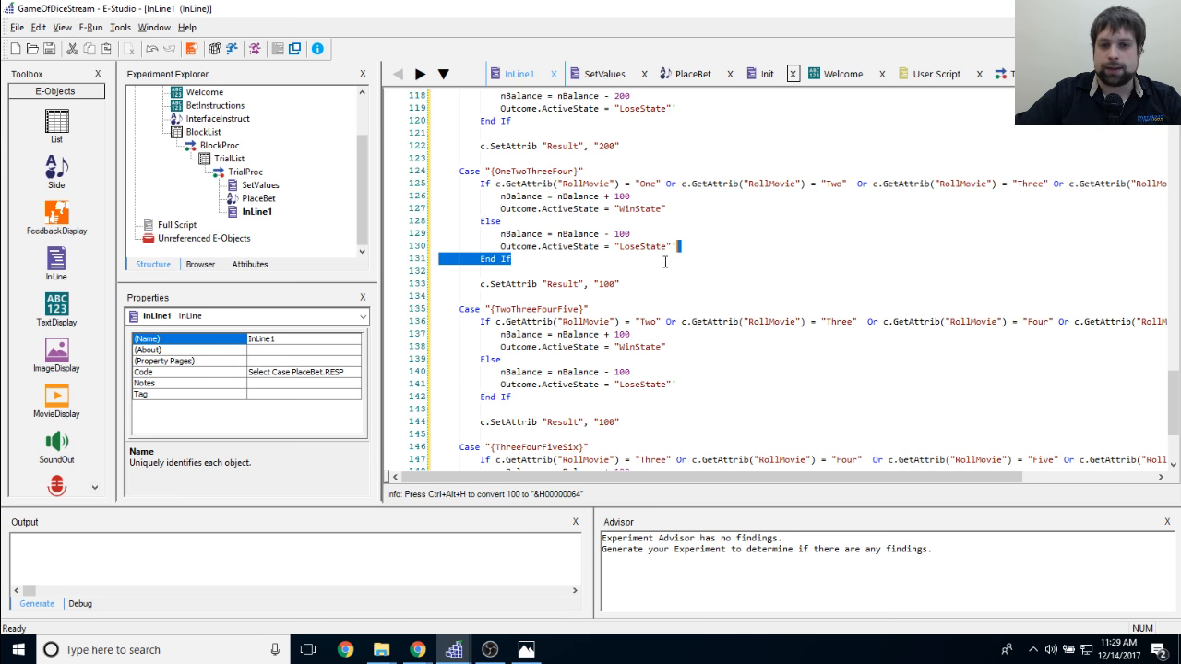
Step: Examine the rest of the Case "{OneTwoThreeFour}" block and the two remaining four-number cases down to End Select
{"action": "left_click_drag", "start_coordinate": [499, 246], "coordinate": [674, 246]}
{"action": "left_click", "coordinate": [699, 259]}
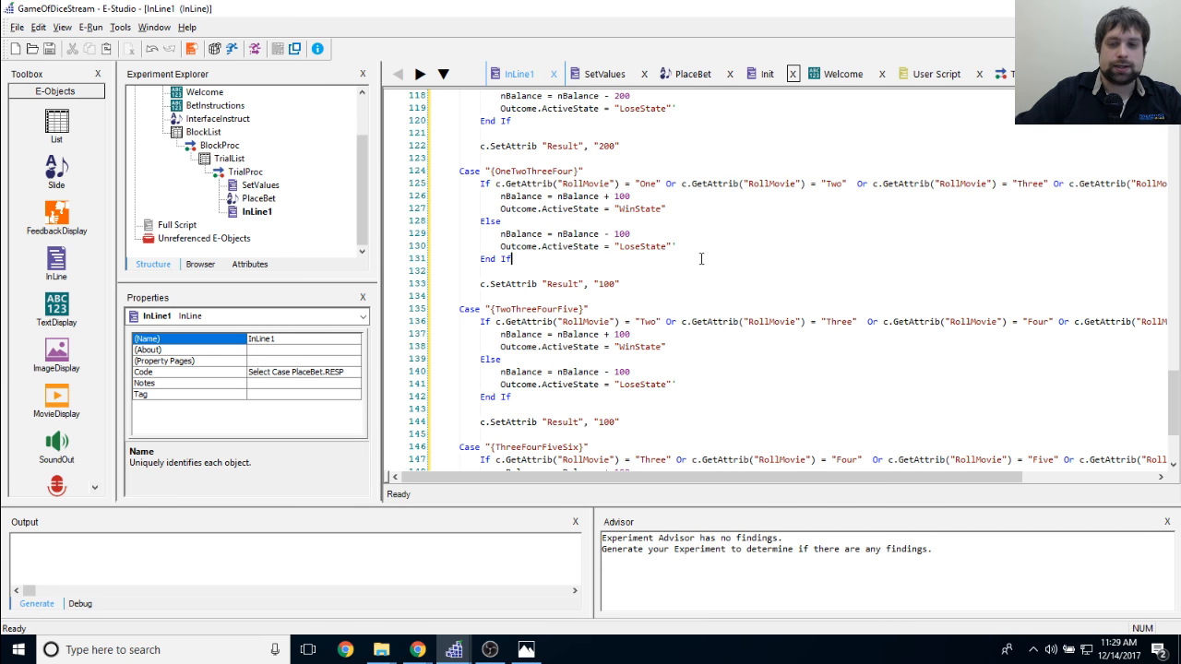
{"action": "scroll", "coordinate": [698, 258], "scroll_direction": "down", "scroll_amount": 3}
{"action": "scroll", "coordinate": [698, 258], "scroll_direction": "down", "scroll_amount": 1}
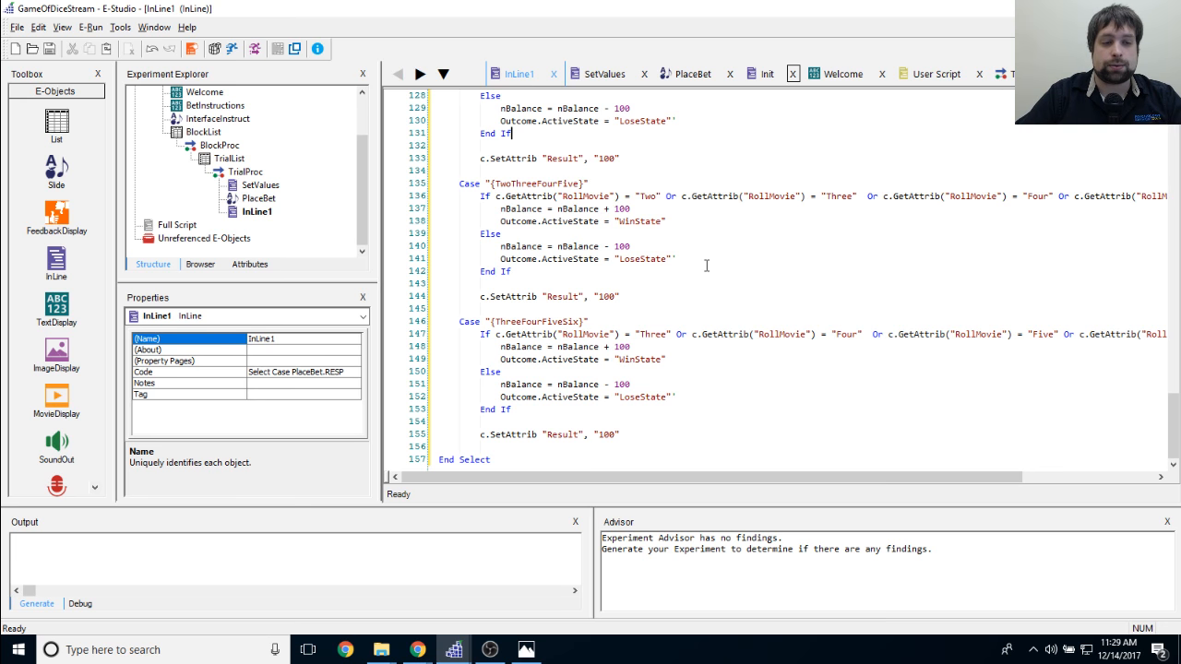
Step: Review the single-die bet button on the PlaceBet slide and the RollMovie values in TrialList
{"action": "double_click", "coordinate": [259, 198]}
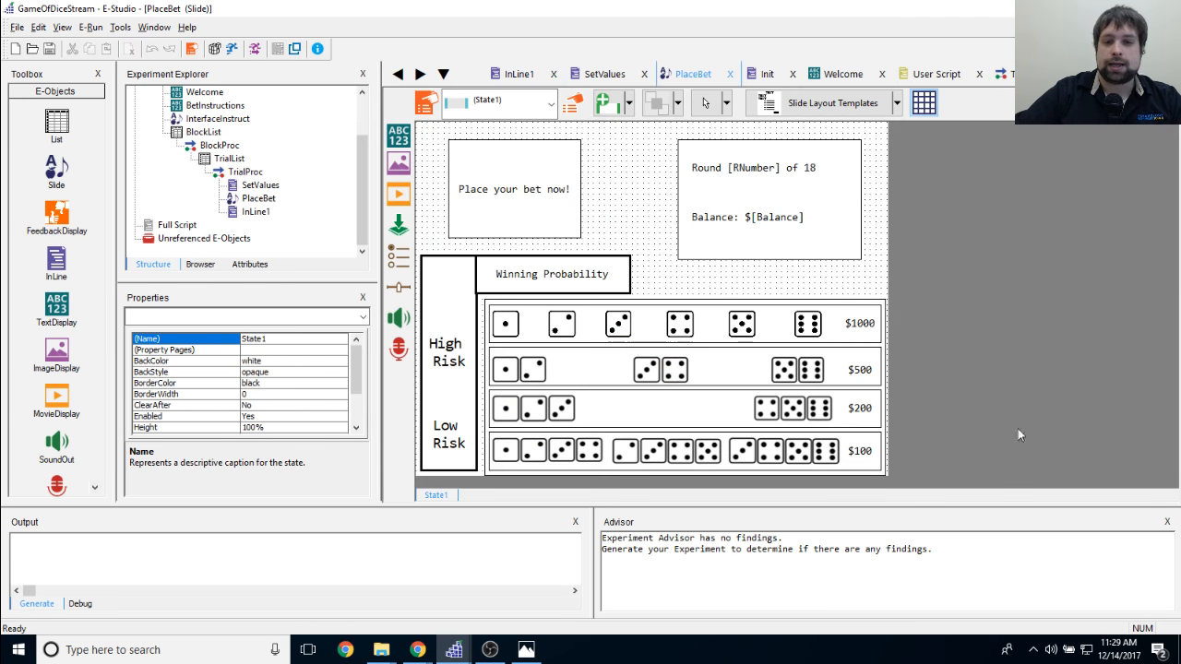
{"action": "left_click", "coordinate": [505, 323]}
{"action": "left_click", "coordinate": [300, 223]}
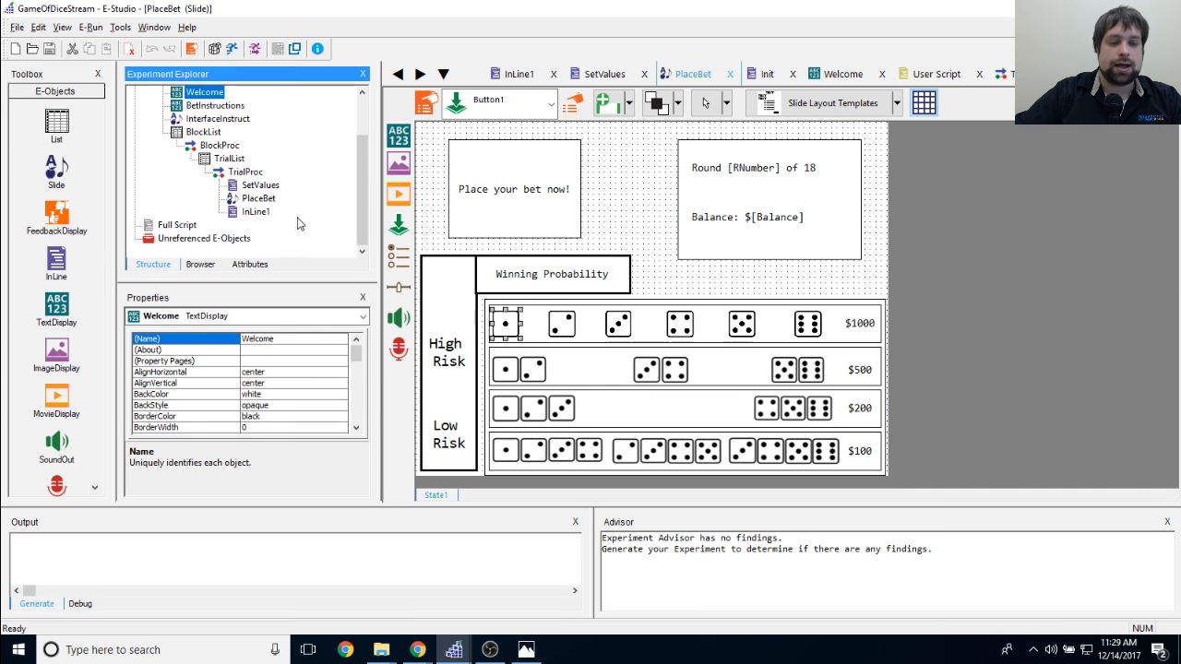
{"action": "double_click", "coordinate": [229, 158]}
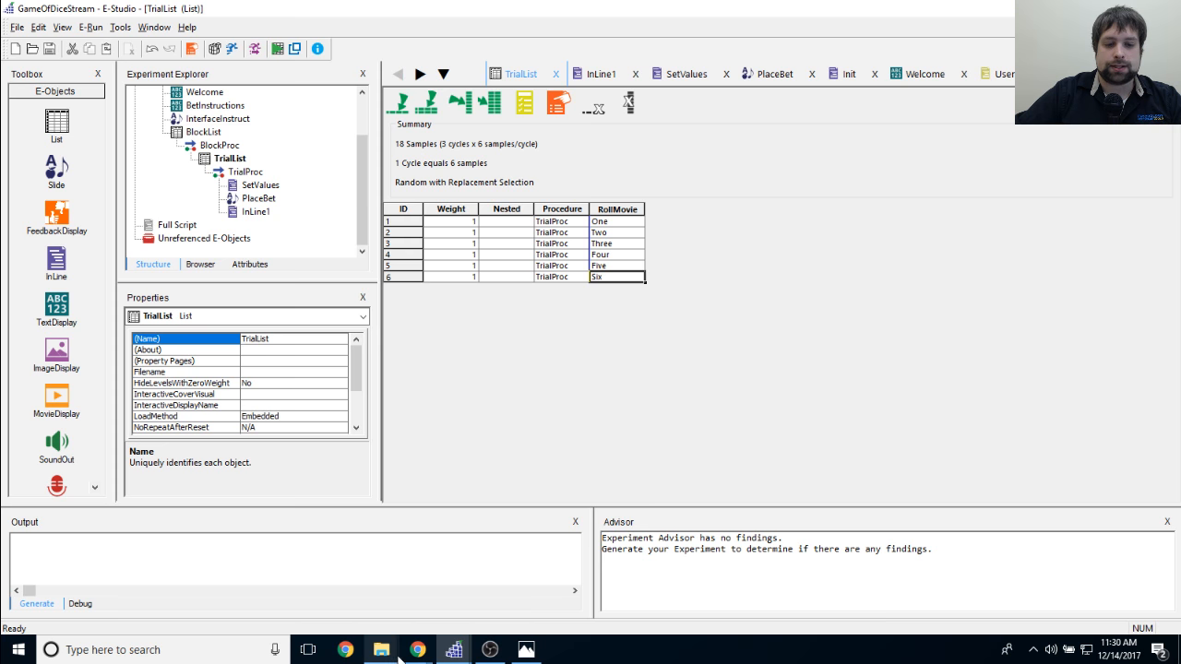
{"action": "mouse_move", "coordinate": [420, 657]}
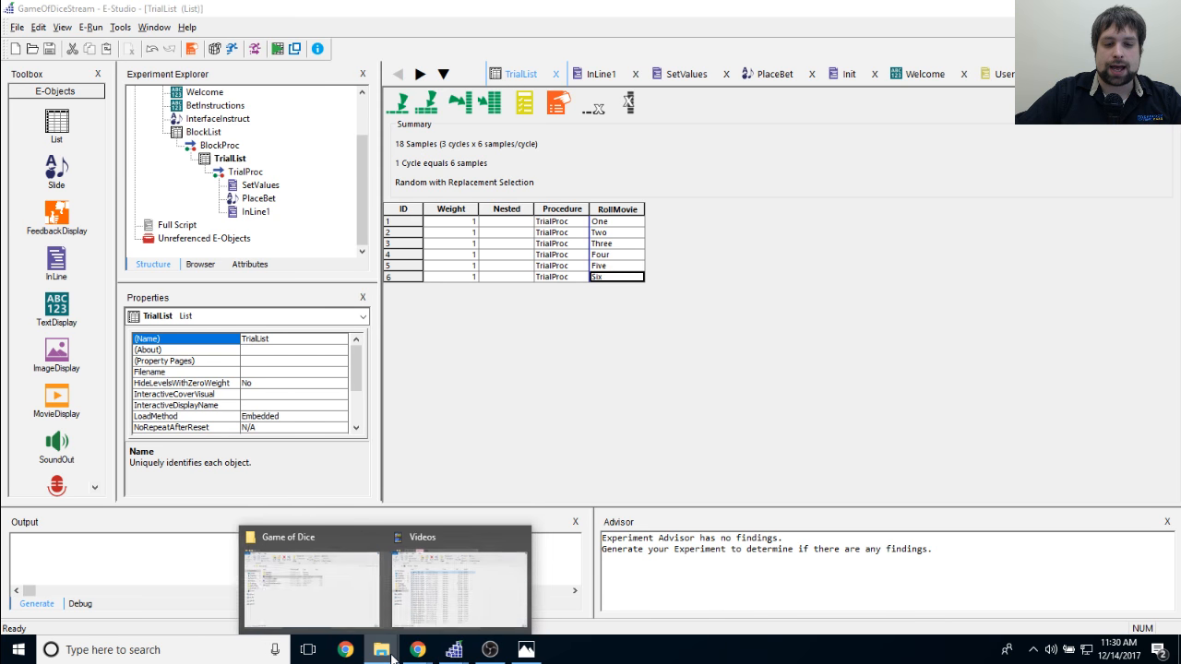
{"action": "mouse_move", "coordinate": [454, 650]}
{"action": "left_click", "coordinate": [389, 606]}
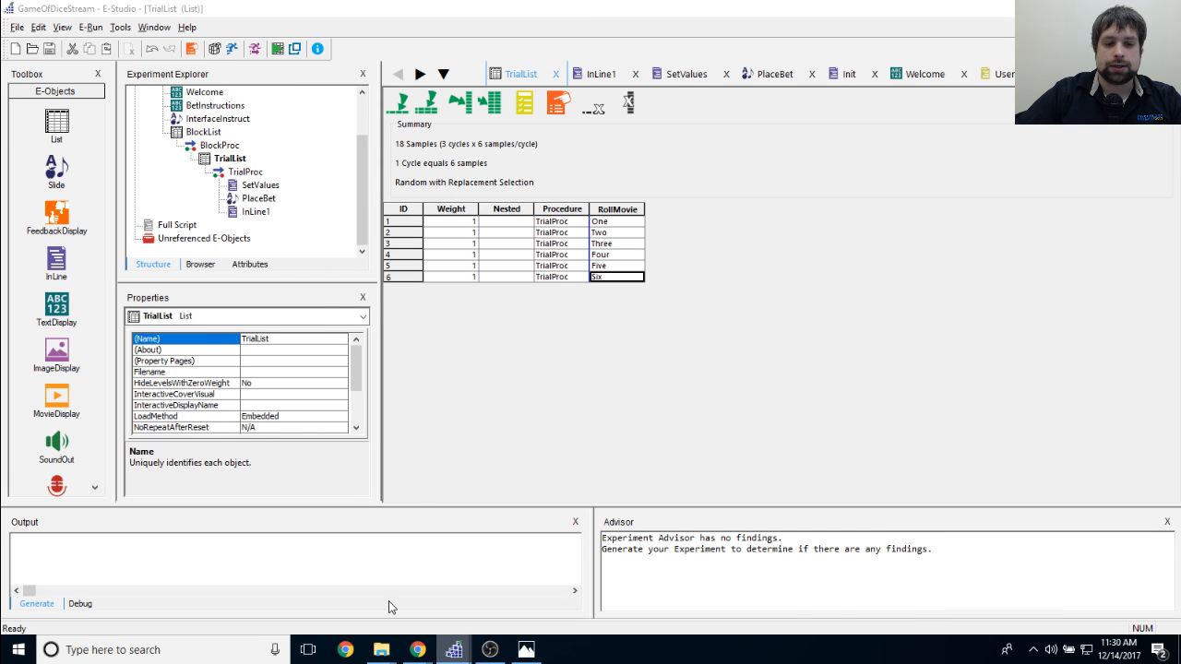
{"action": "left_click", "coordinate": [452, 650]}
{"action": "left_click", "coordinate": [527, 611]}
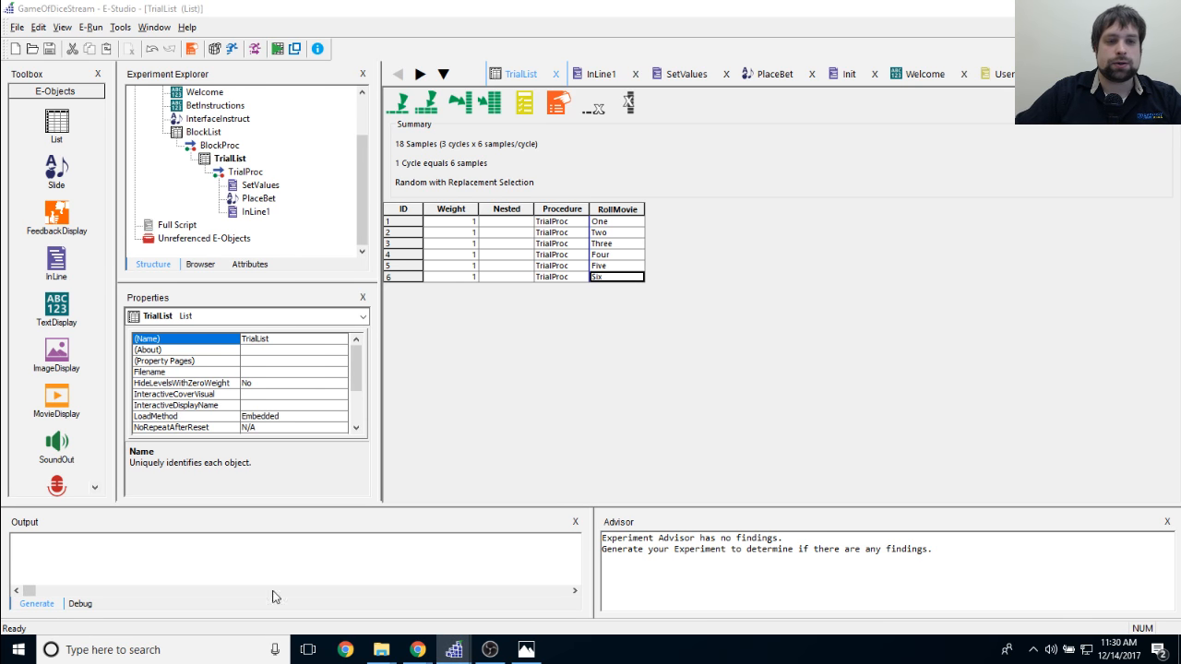
Step: Duplicate the PlaceBet slide within TrialProc and move the copy to the end of the procedure, after InLine1
{"action": "left_click", "coordinate": [263, 197]}
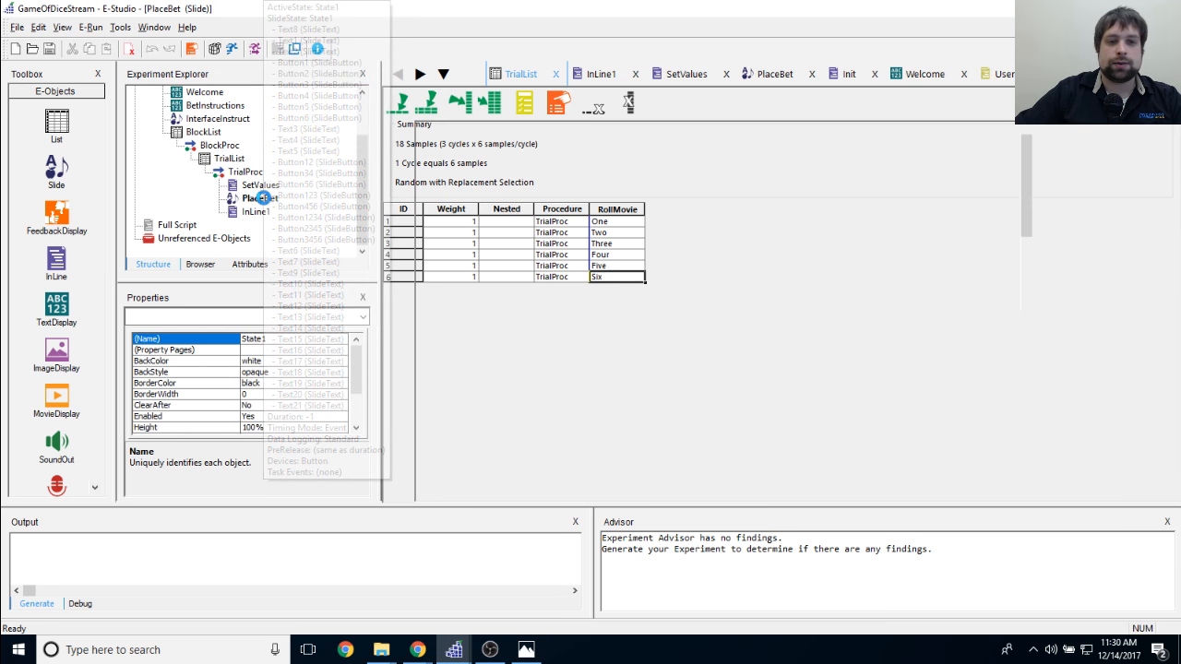
{"action": "double_click", "coordinate": [263, 198]}
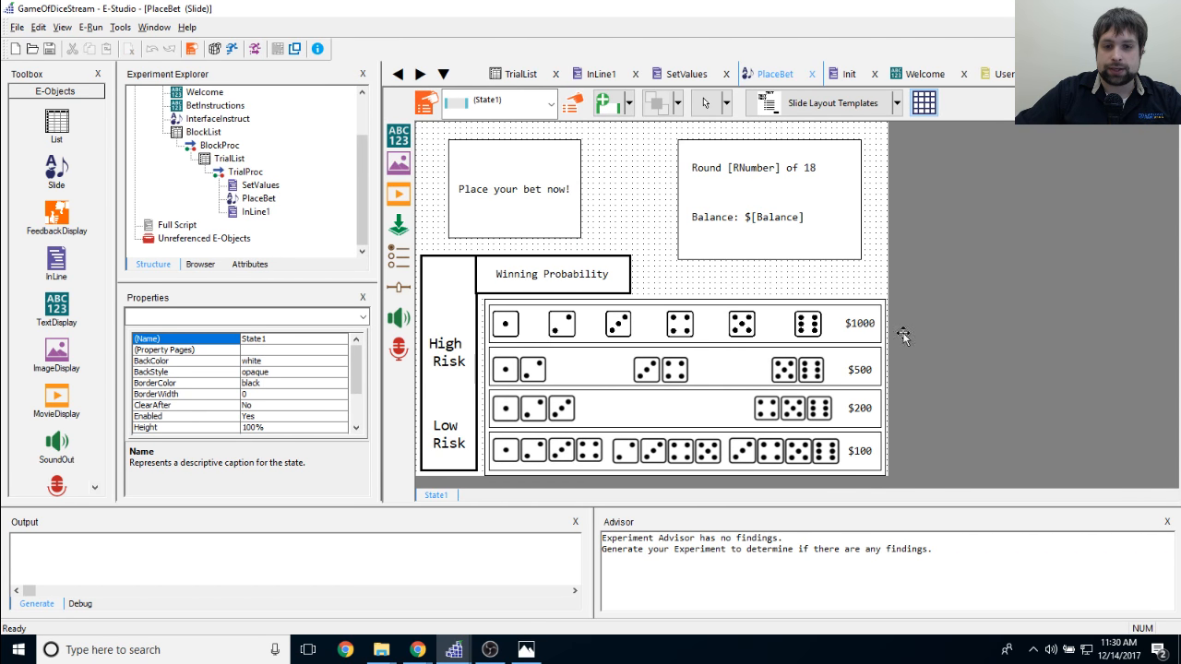
{"action": "left_click", "coordinate": [296, 219]}
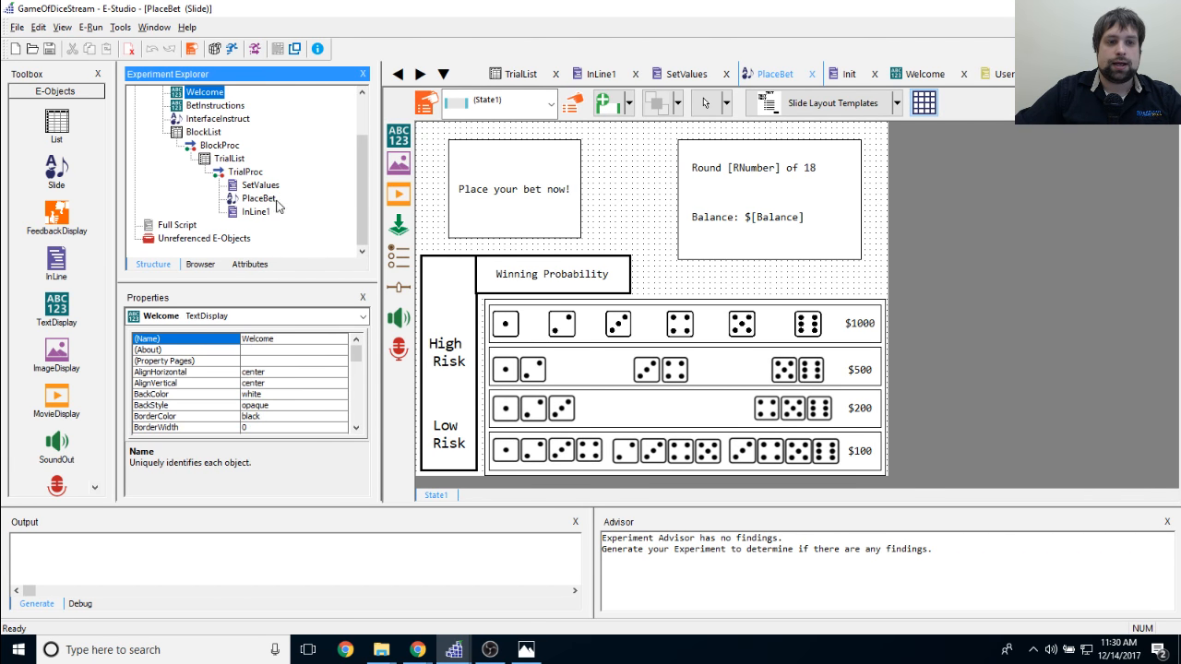
{"action": "double_click", "coordinate": [245, 173]}
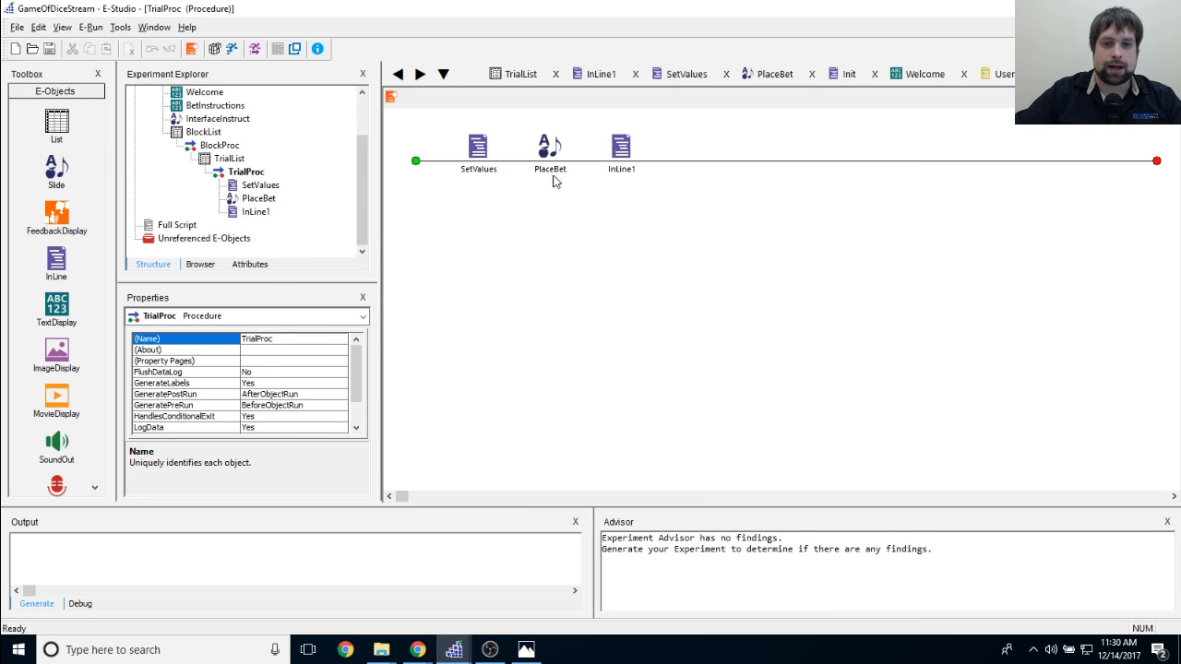
{"action": "left_click", "coordinate": [552, 169]}
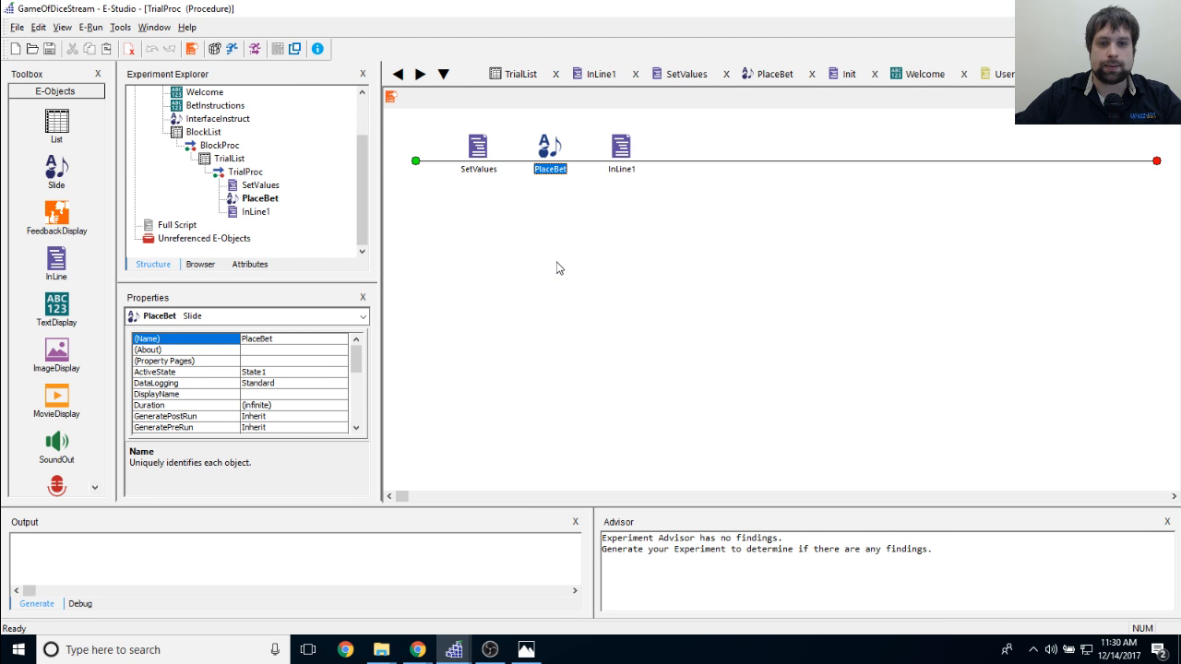
{"action": "left_click", "coordinate": [862, 262]}
{"action": "key", "text": "ctrl+v"}
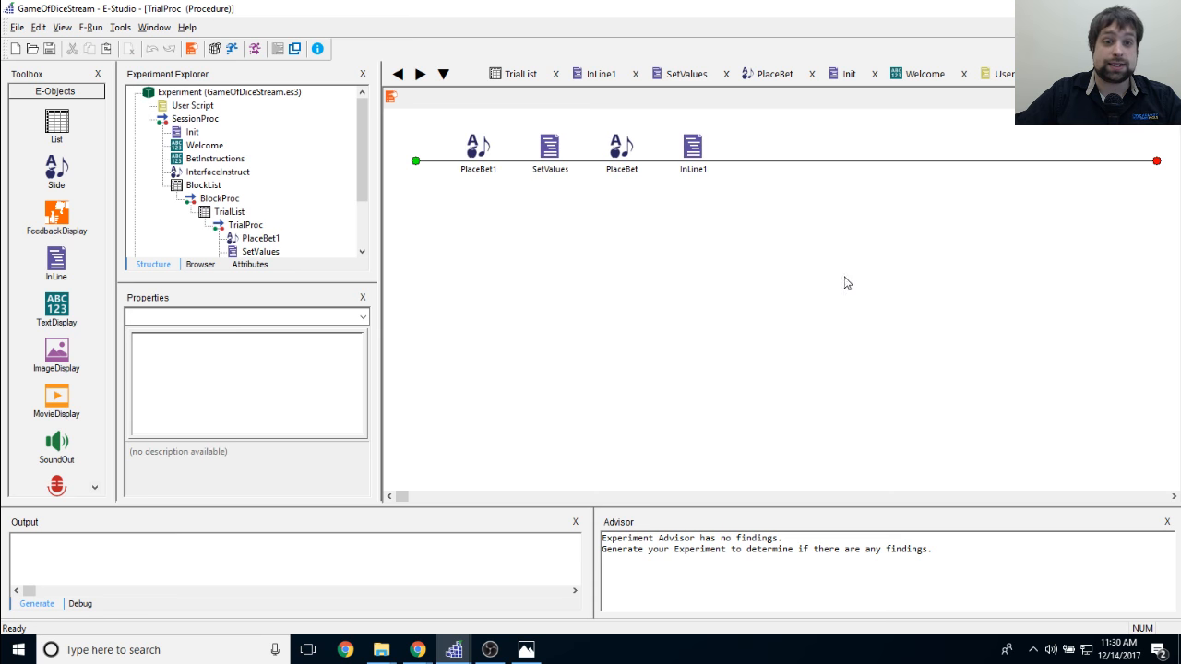
{"action": "left_click_drag", "start_coordinate": [469, 158], "coordinate": [817, 243]}
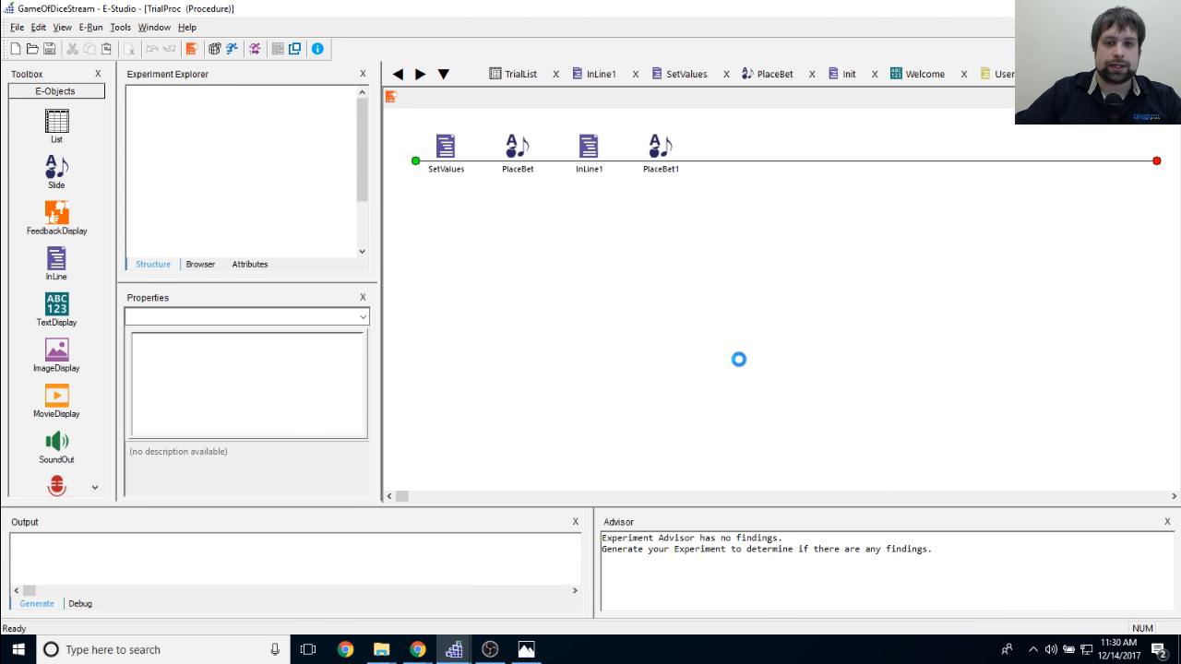
Step: Rename the copied slide at the end of TrialProc as DiceRoll and open it
{"action": "double_click", "coordinate": [551, 150]}
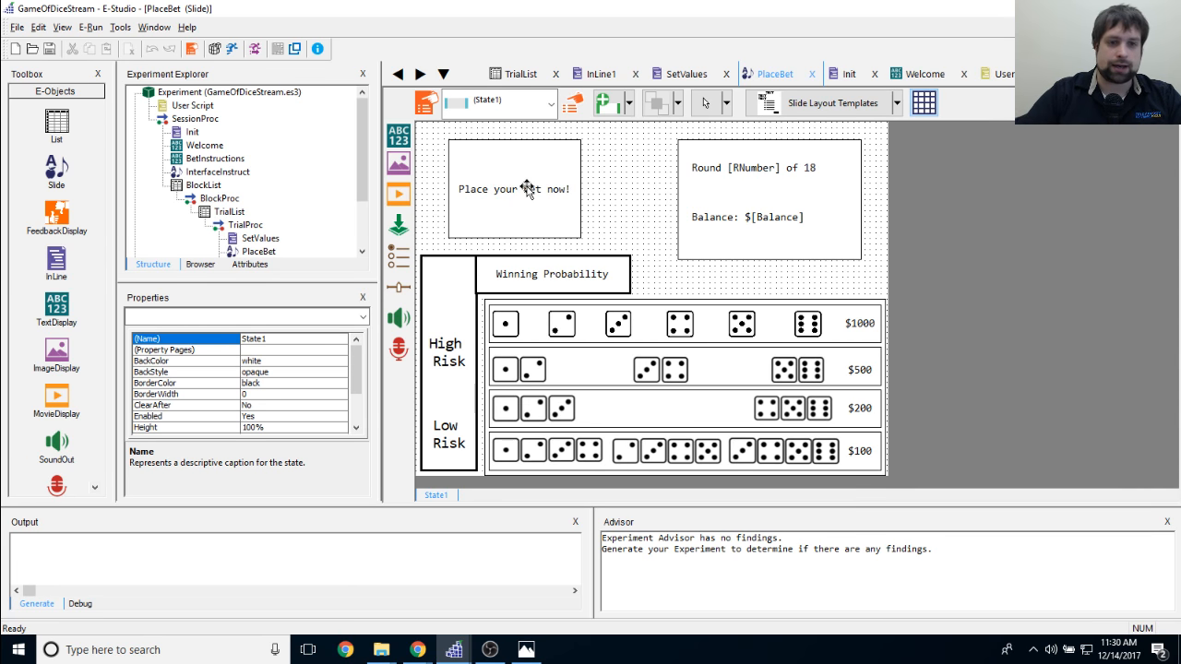
{"action": "left_click_drag", "start_coordinate": [364, 117], "coordinate": [365, 152]}
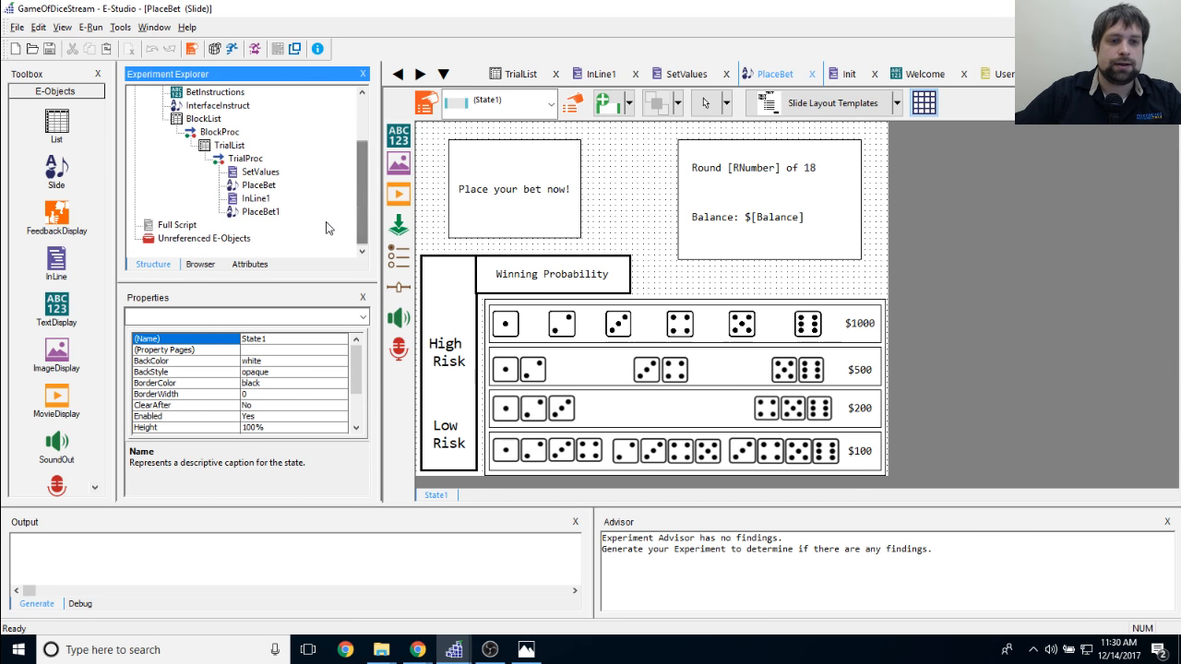
{"action": "right_click", "coordinate": [261, 211]}
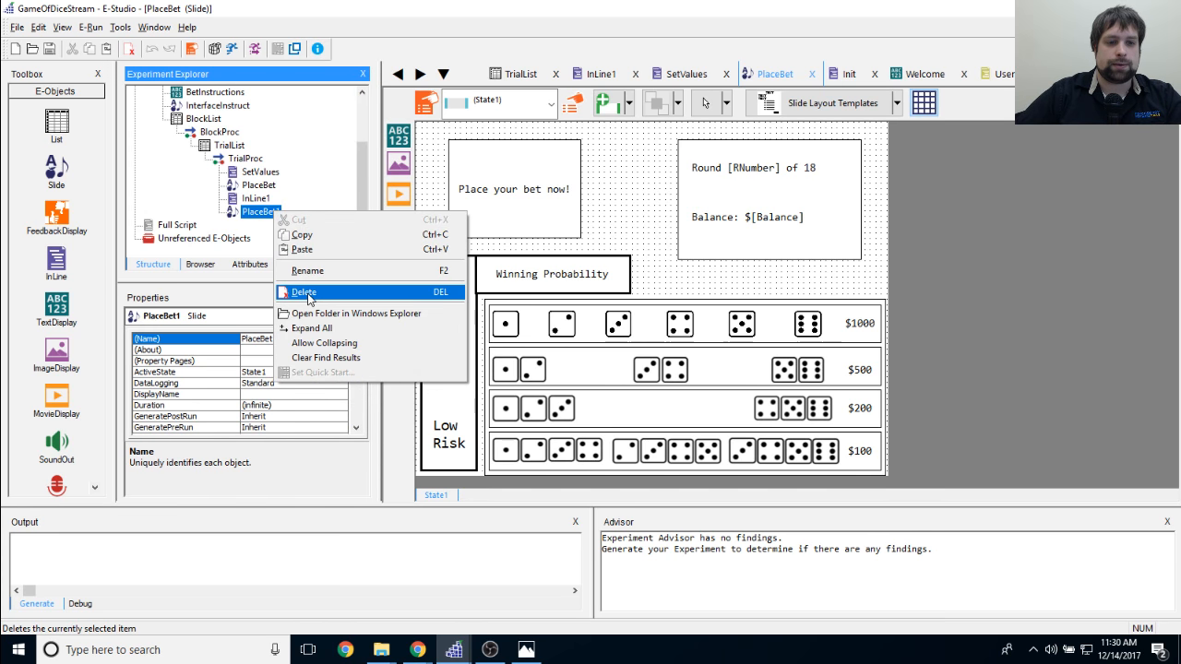
{"action": "left_click", "coordinate": [309, 272]}
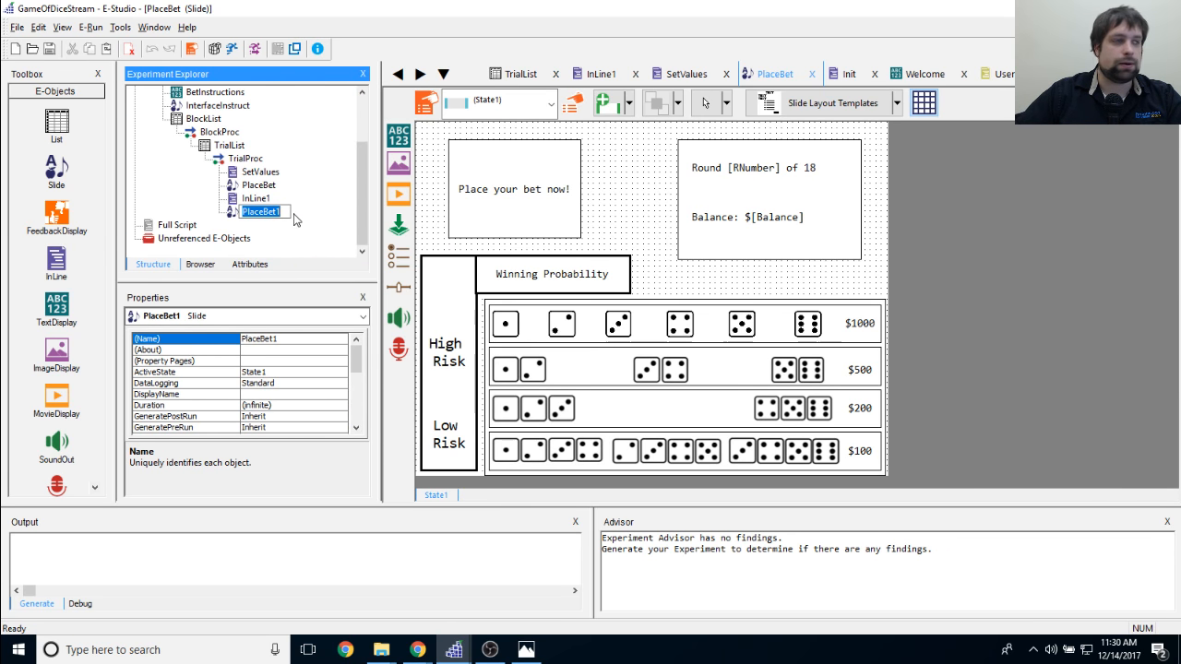
{"action": "type", "text": "DiceRoll"}
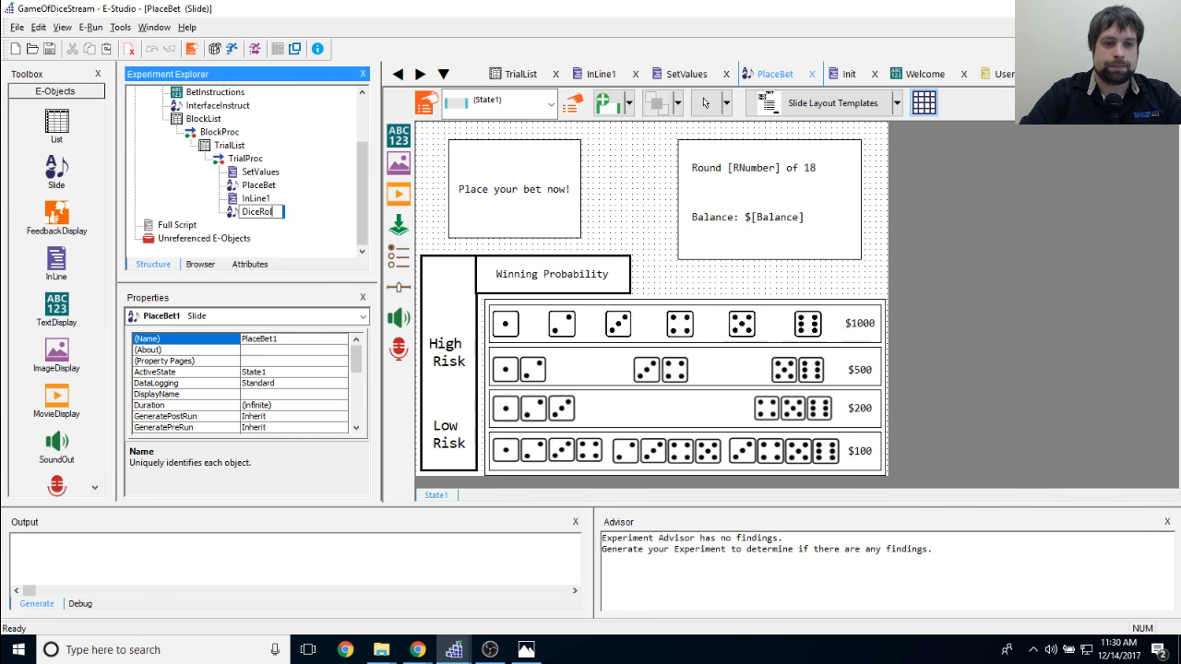
{"action": "key", "text": "Return"}
{"action": "scroll", "coordinate": [295, 220], "scroll_direction": "down", "scroll_amount": 2}
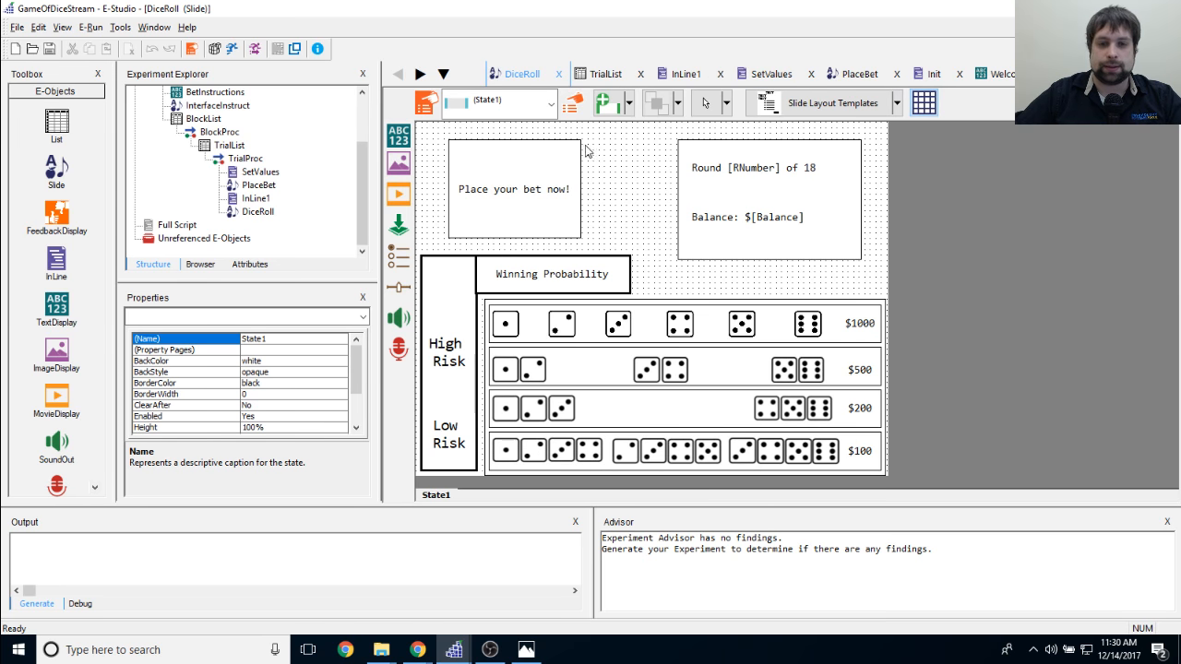
Step: Remove the Button input device from the DiceRoll slide's Duration/Input properties and apply the change
{"action": "left_click", "coordinate": [643, 166]}
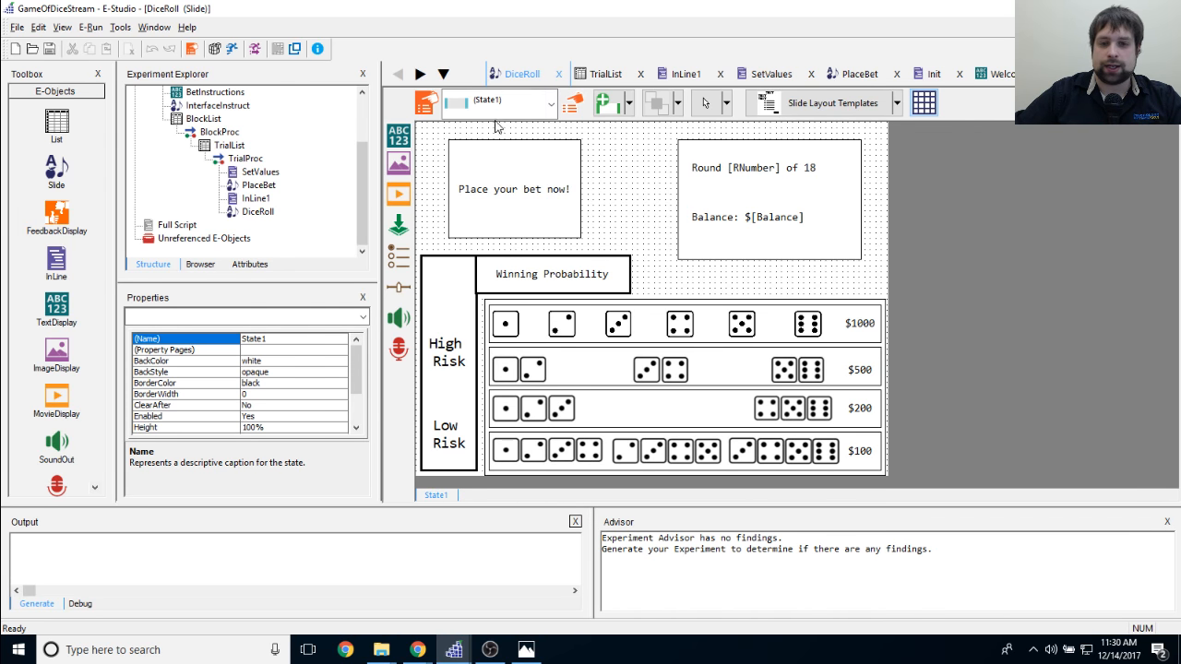
{"action": "left_click", "coordinate": [425, 102]}
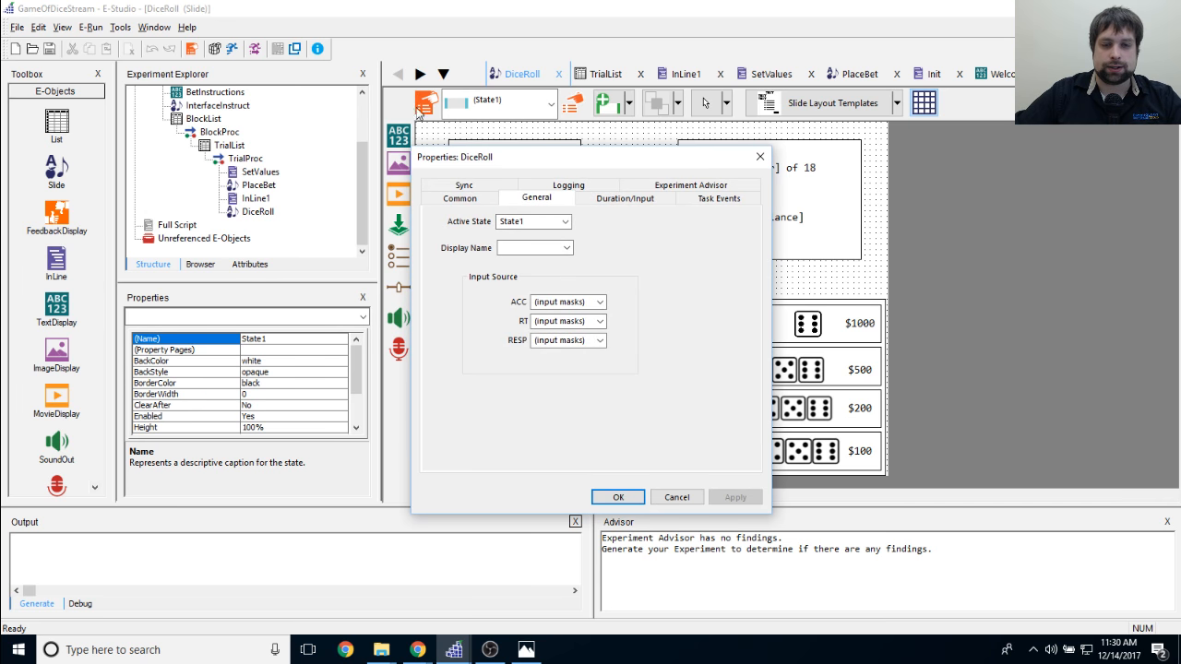
{"action": "left_click_drag", "start_coordinate": [547, 165], "coordinate": [579, 138]}
{"action": "left_click", "coordinate": [657, 172]}
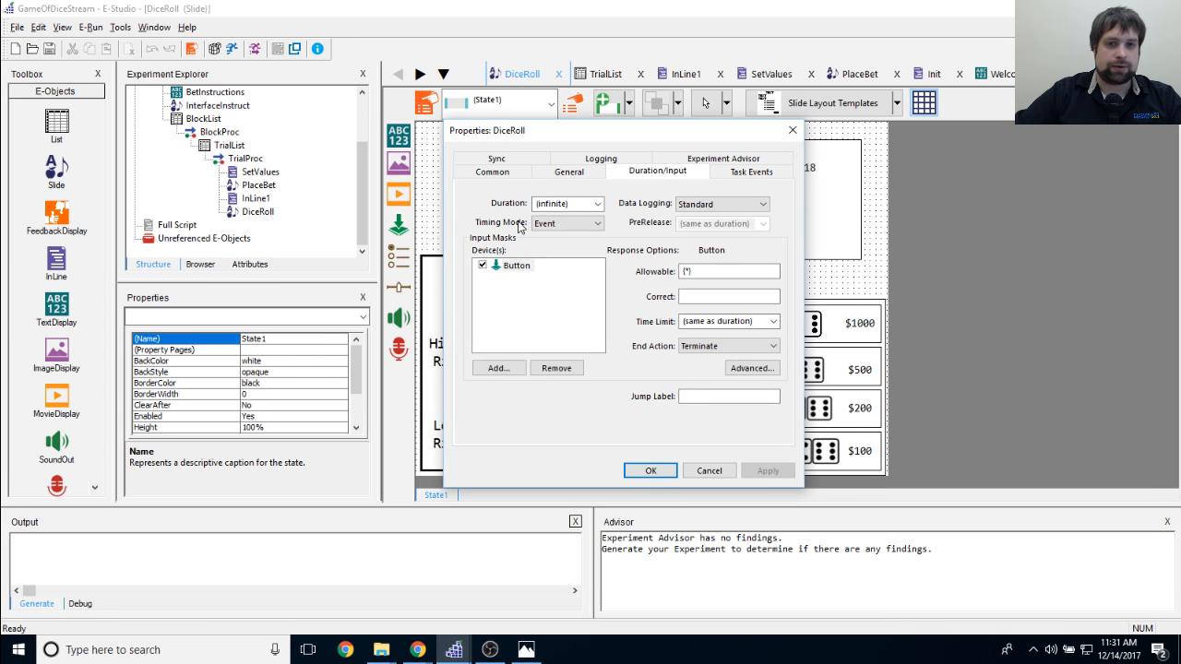
{"action": "left_click", "coordinate": [513, 267]}
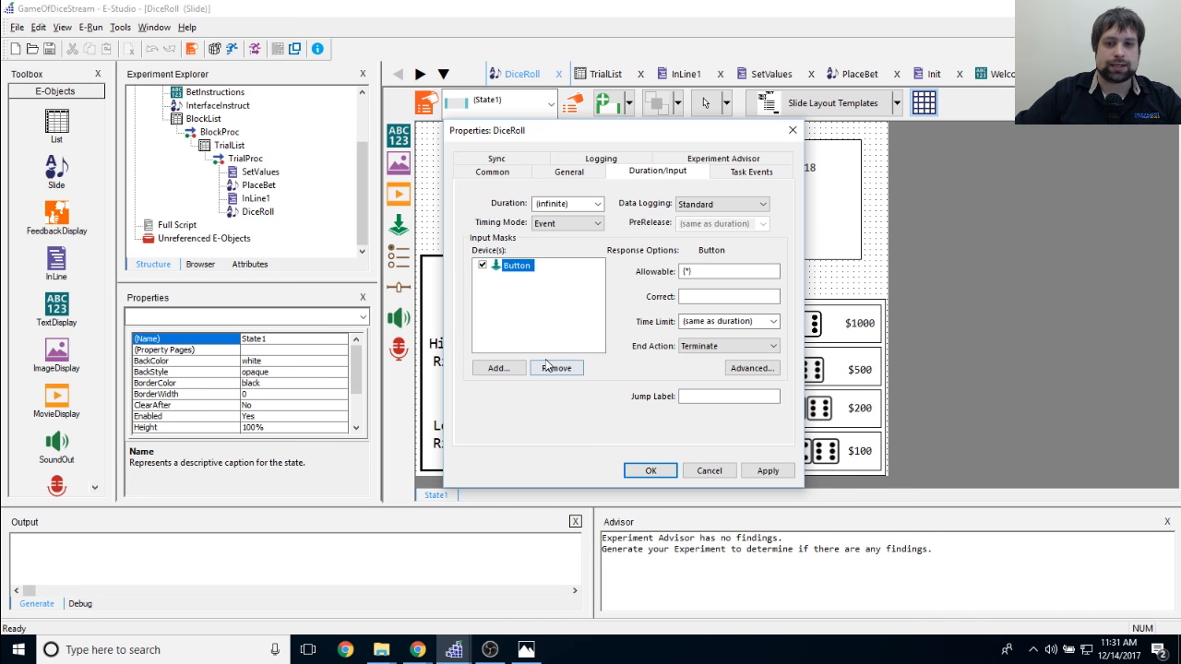
{"action": "left_click", "coordinate": [547, 367]}
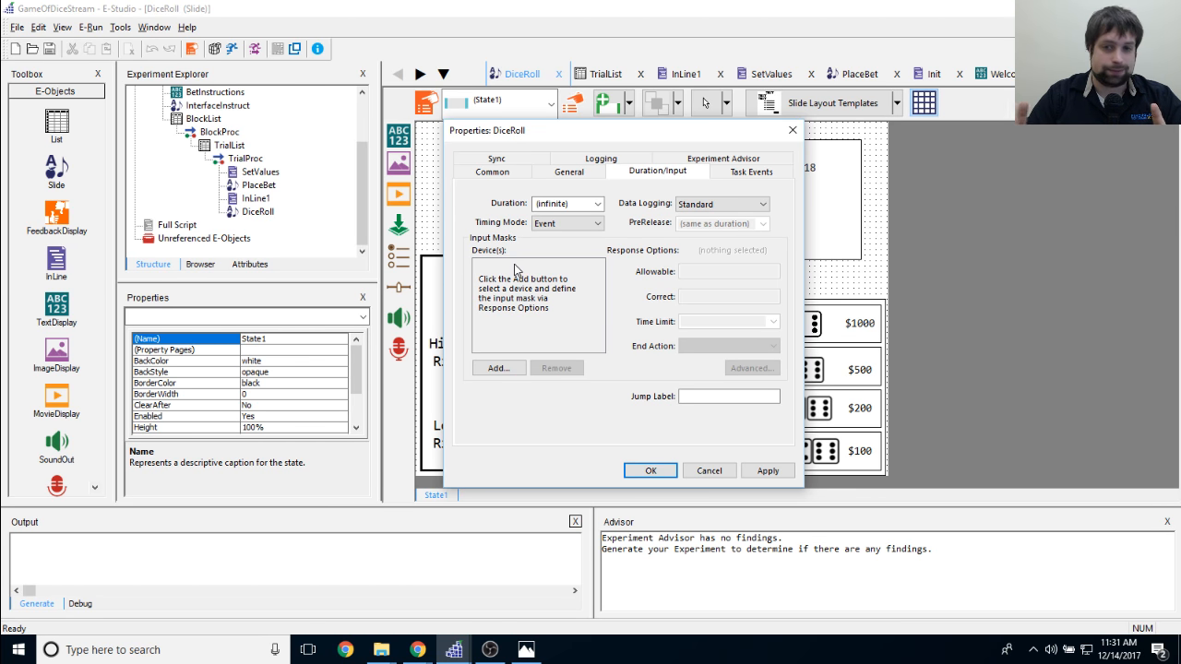
{"action": "left_click", "coordinate": [752, 472]}
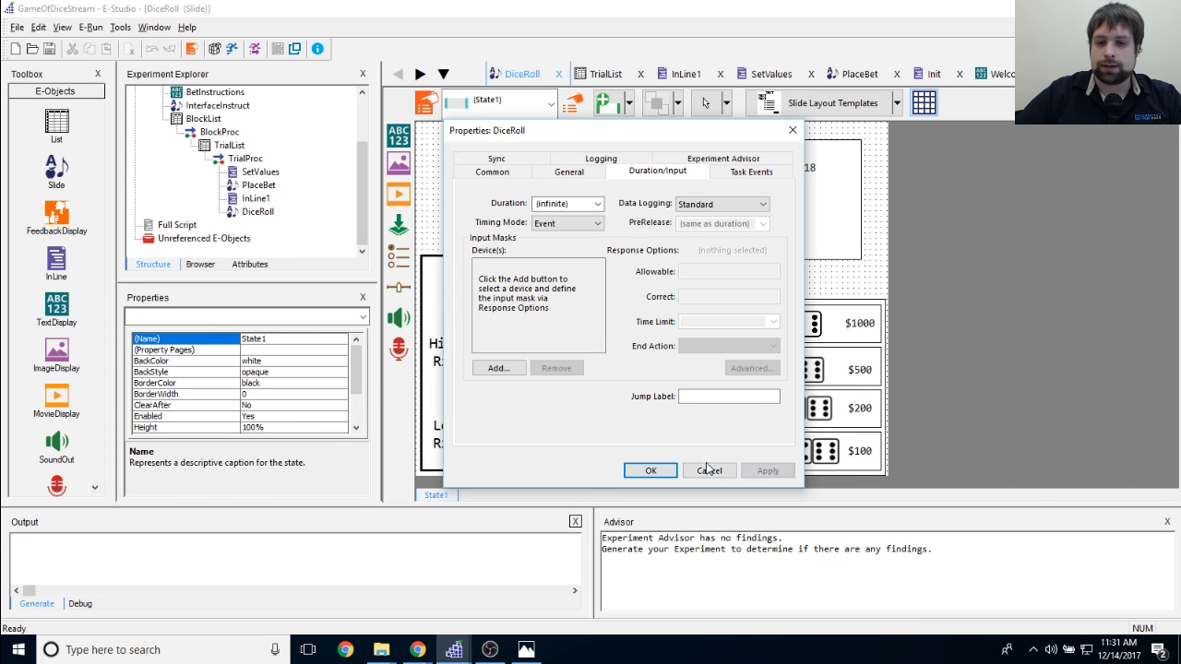
{"action": "left_click", "coordinate": [633, 469]}
Step: Replace the "Place your bet now!" text on DiceRoll with a movie sub-object sized to fill that area, and save the experiment
{"action": "left_click", "coordinate": [513, 193]}
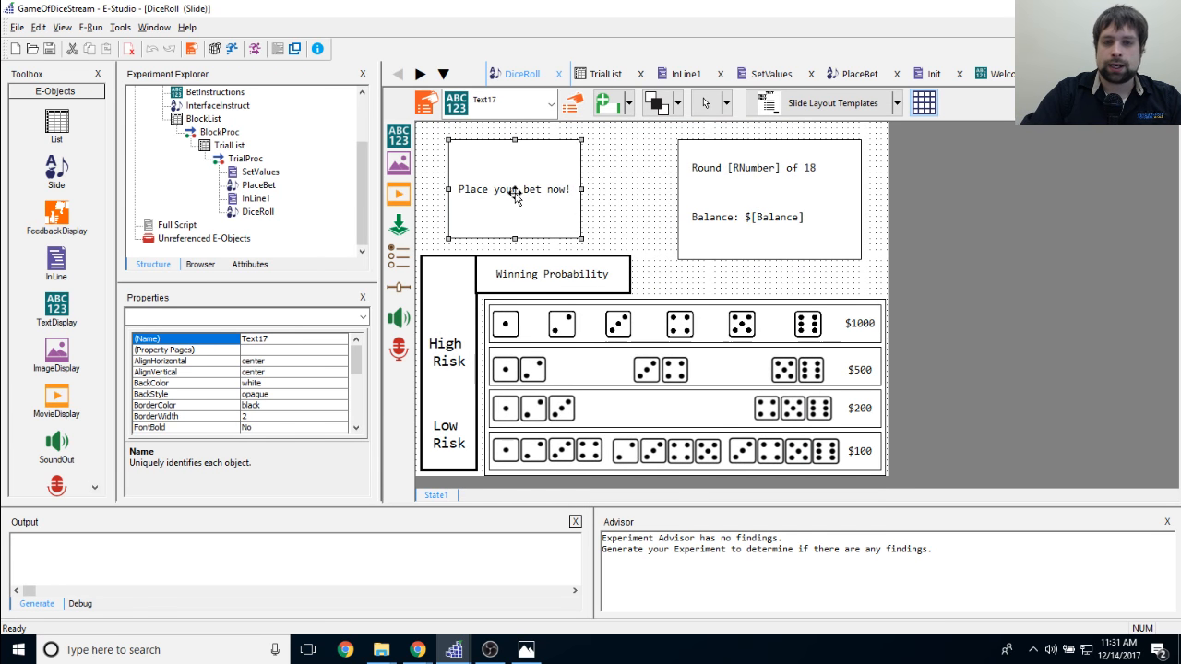
{"action": "key", "text": "Delete"}
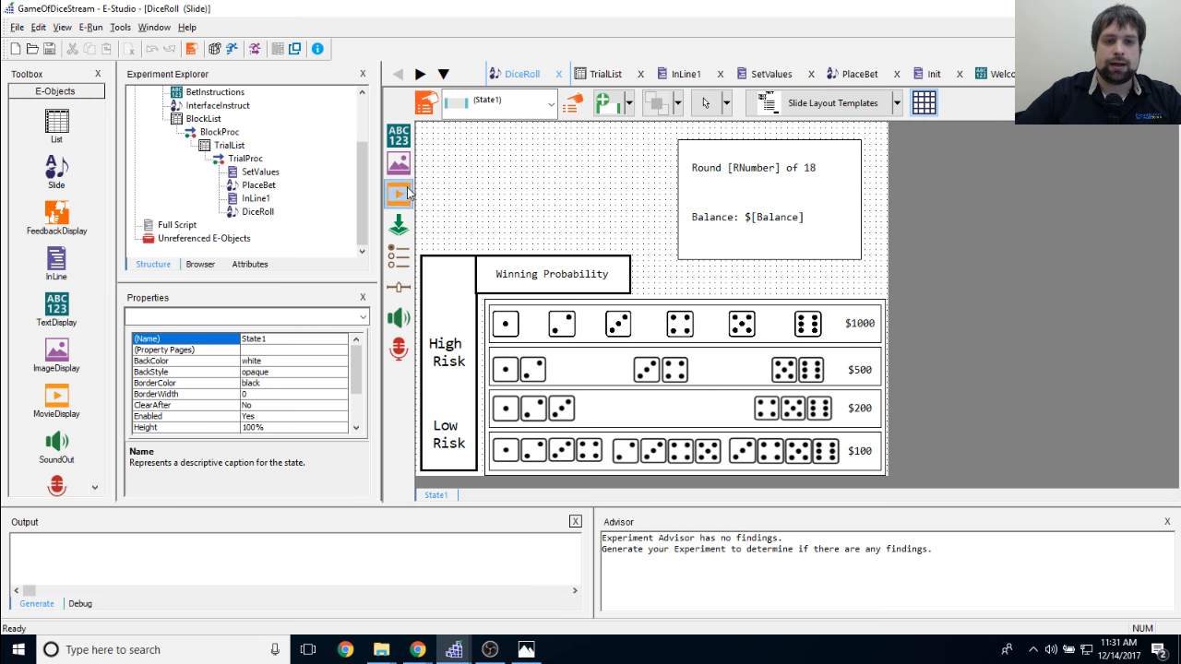
{"action": "left_click", "coordinate": [408, 193]}
{"action": "left_click", "coordinate": [503, 173]}
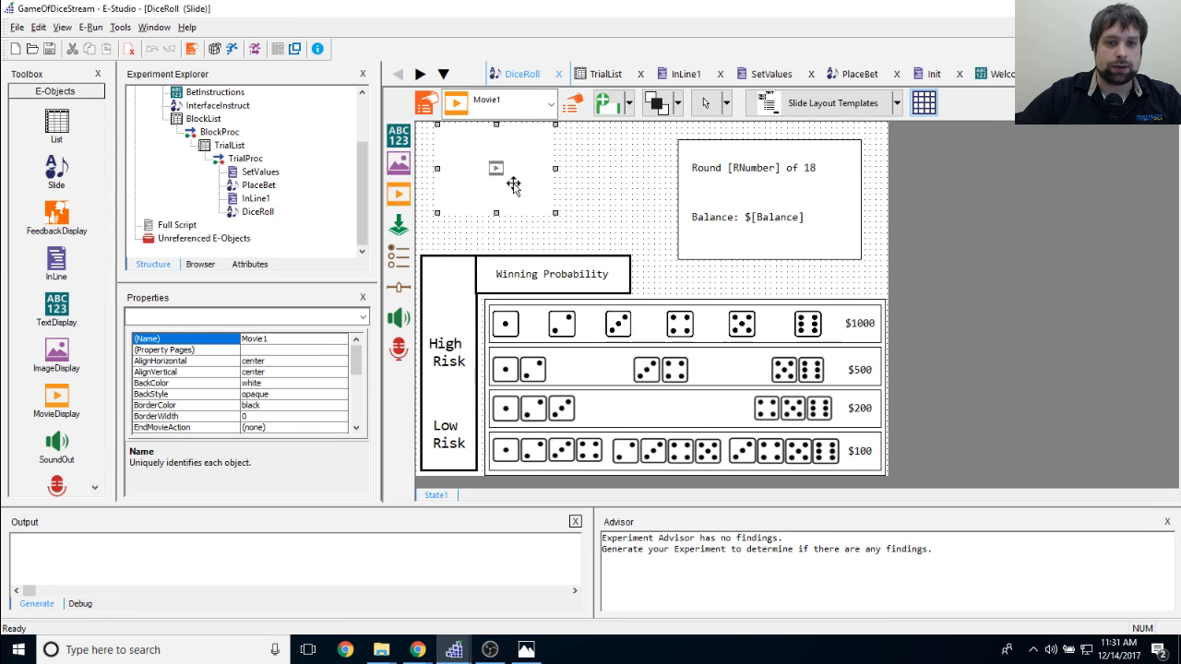
{"action": "left_click_drag", "start_coordinate": [514, 178], "coordinate": [590, 238]}
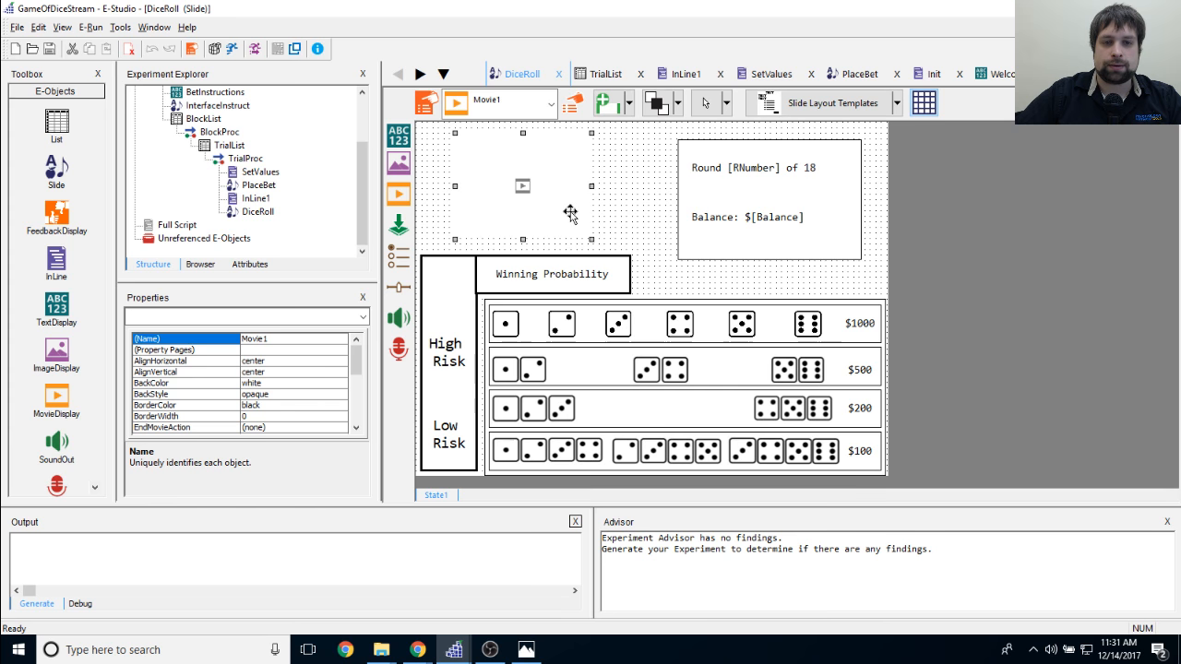
{"action": "left_click", "coordinate": [50, 49]}
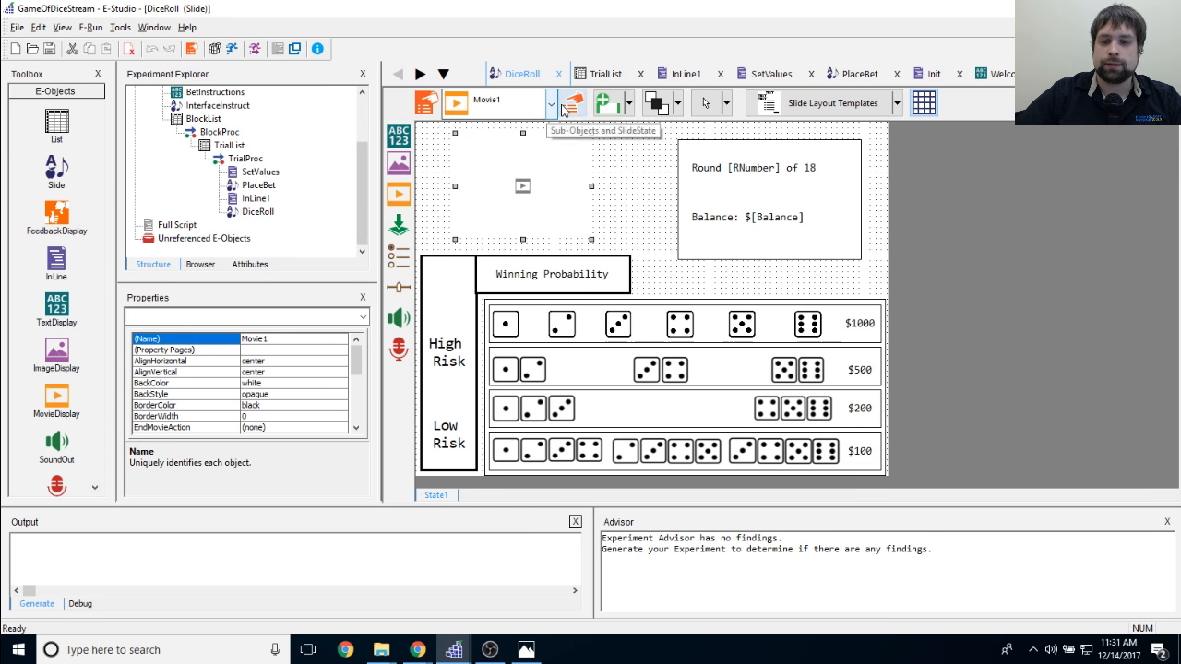
Step: Open the properties of Movie1 on the DiceRoll slide and browse the DiceMovie folder for its movie file
{"action": "double_click", "coordinate": [229, 145]}
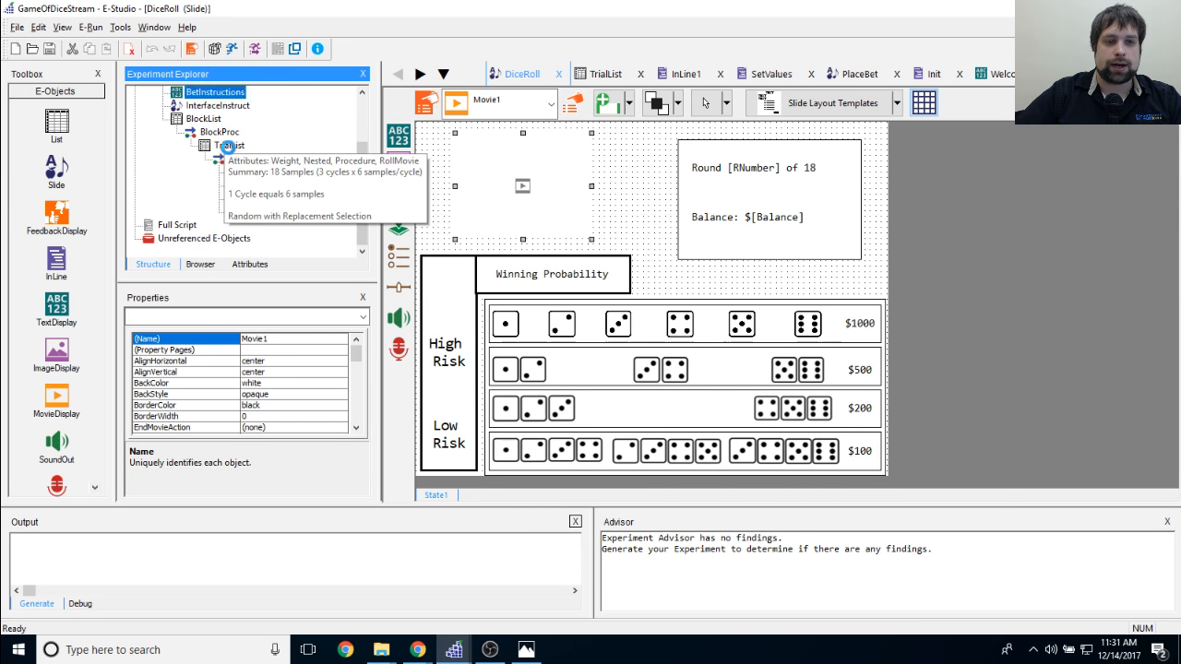
{"action": "left_click", "coordinate": [517, 74]}
{"action": "left_click", "coordinate": [572, 102]}
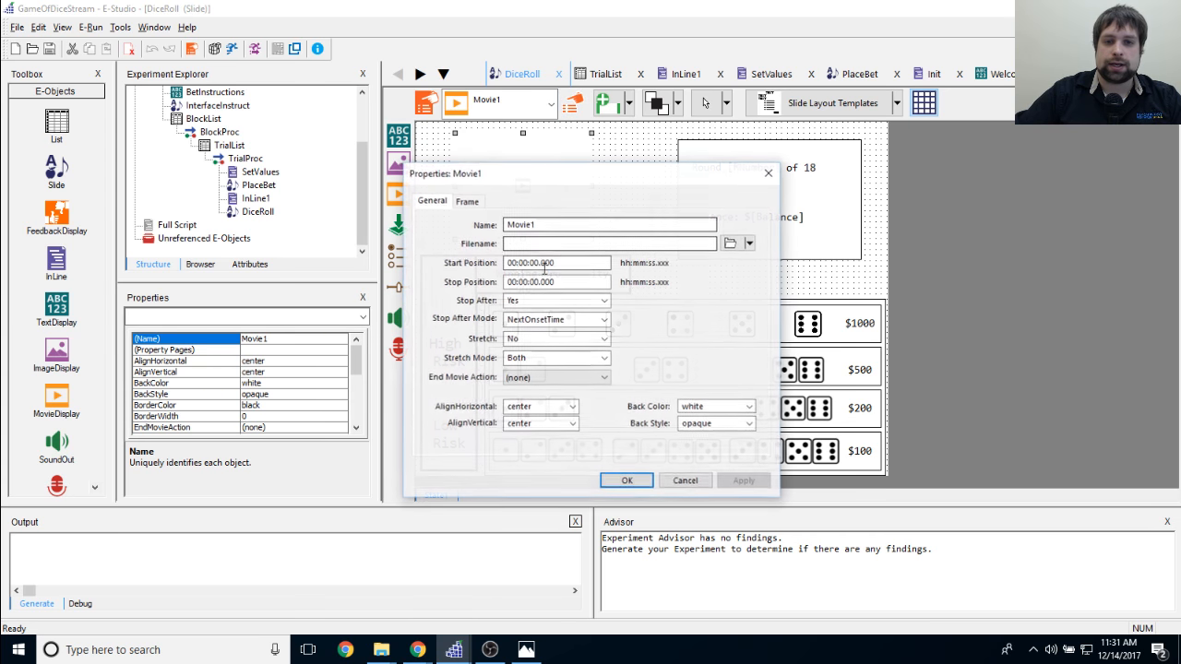
{"action": "left_click", "coordinate": [729, 243]}
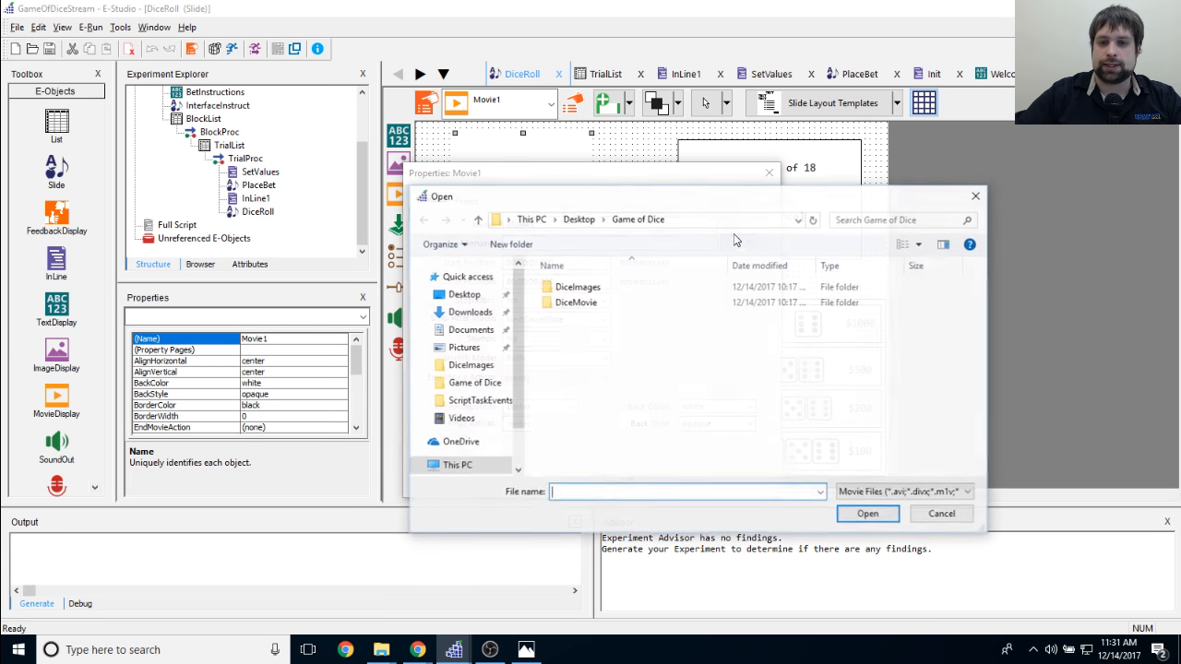
{"action": "left_click", "coordinate": [586, 305]}
{"action": "double_click", "coordinate": [587, 304]}
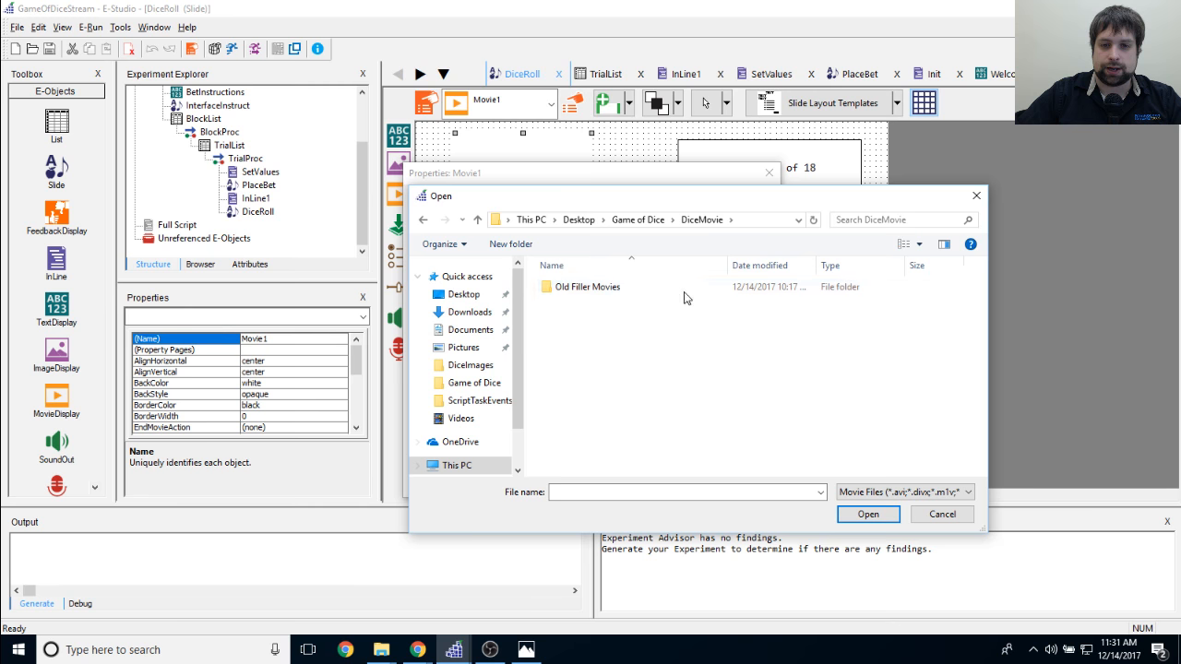
{"action": "left_click", "coordinate": [976, 196]}
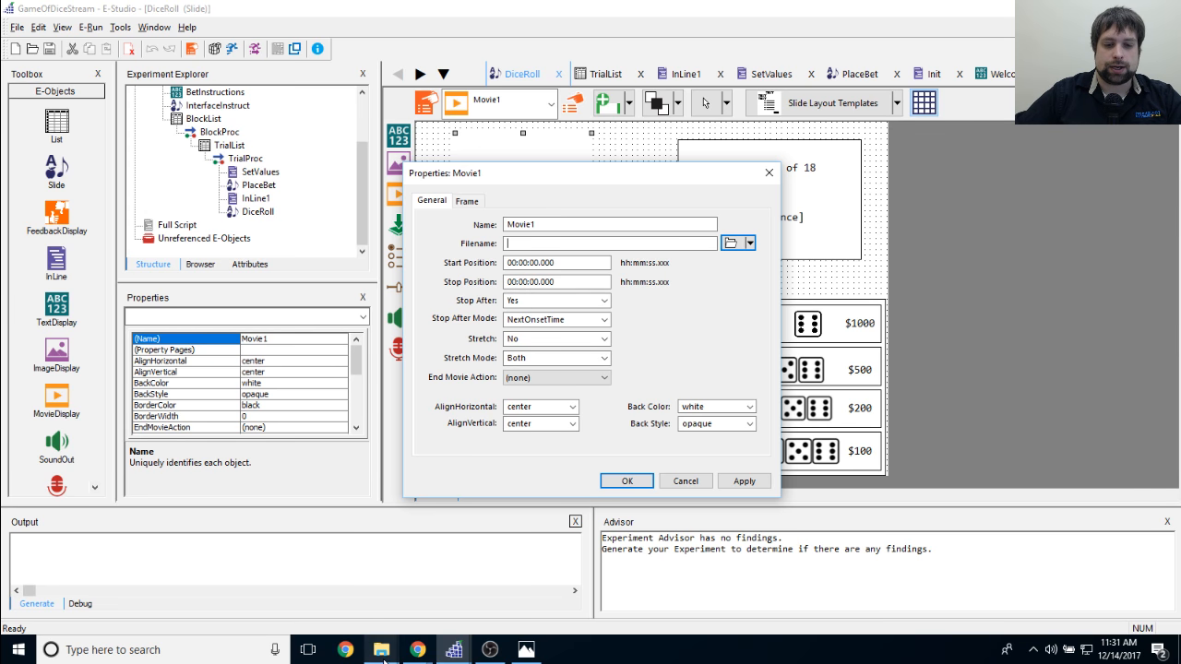
Step: Check the movie file names in the experiment's DiceMovie folder and set Movie1's filename to DiceMovies/[RollMovie]
{"action": "mouse_move", "coordinate": [381, 649]}
{"action": "left_click", "coordinate": [462, 585]}
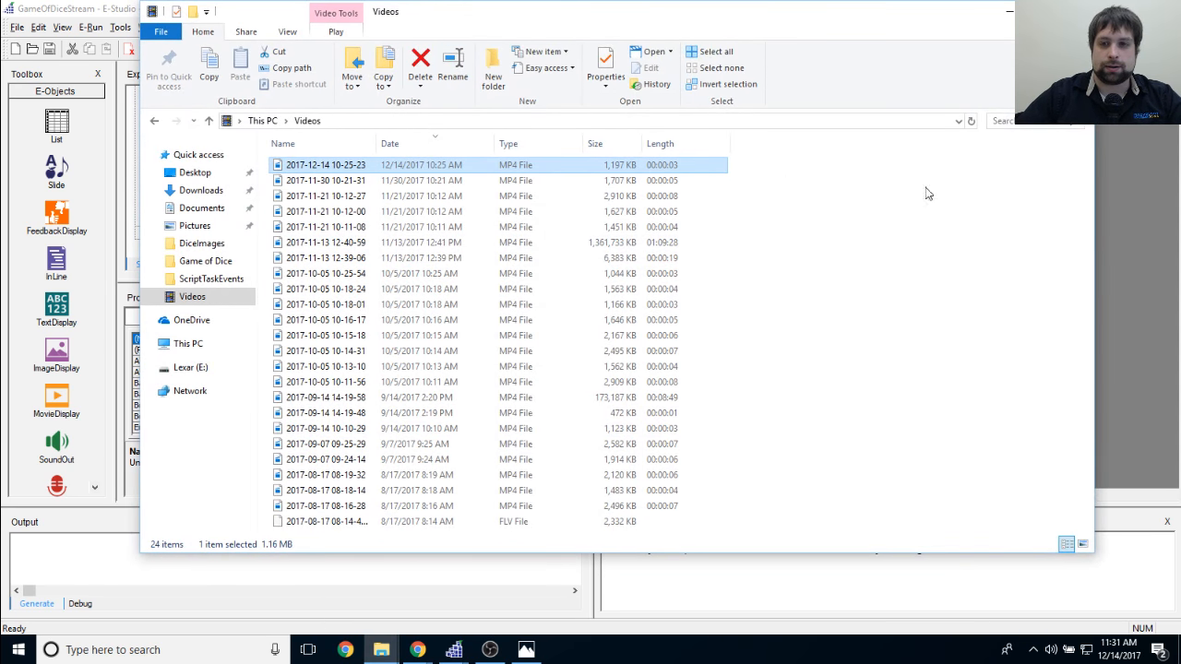
{"action": "left_click", "coordinate": [1124, 215]}
{"action": "mouse_move", "coordinate": [381, 649]}
{"action": "left_click", "coordinate": [313, 576]}
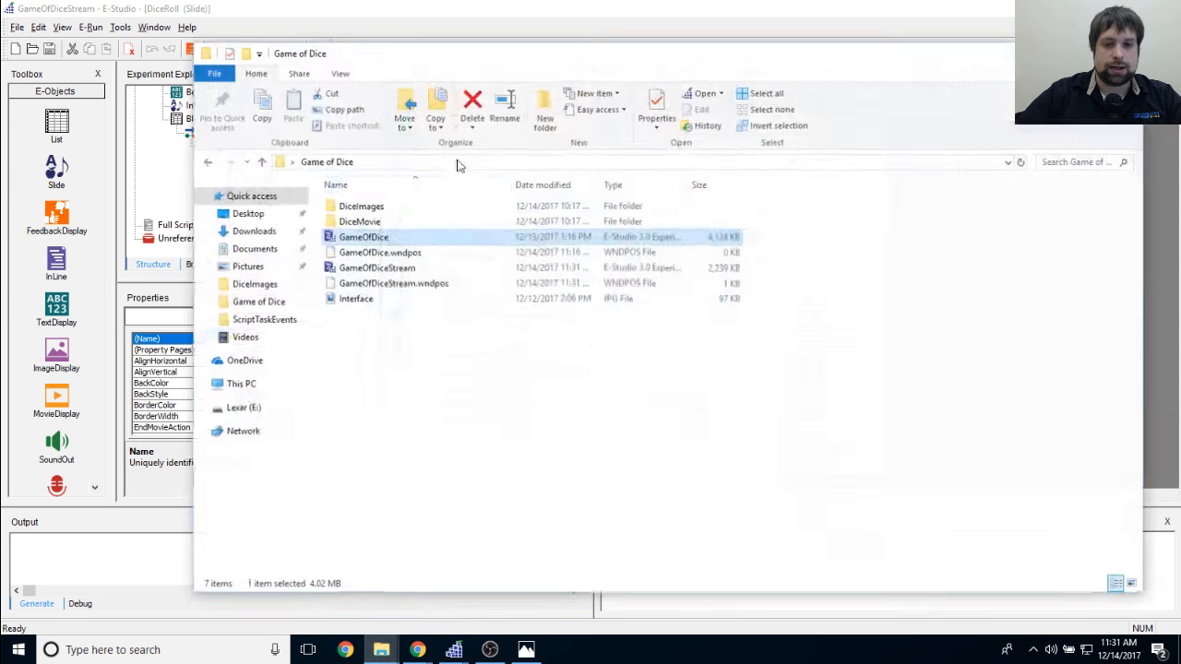
{"action": "double_click", "coordinate": [393, 218]}
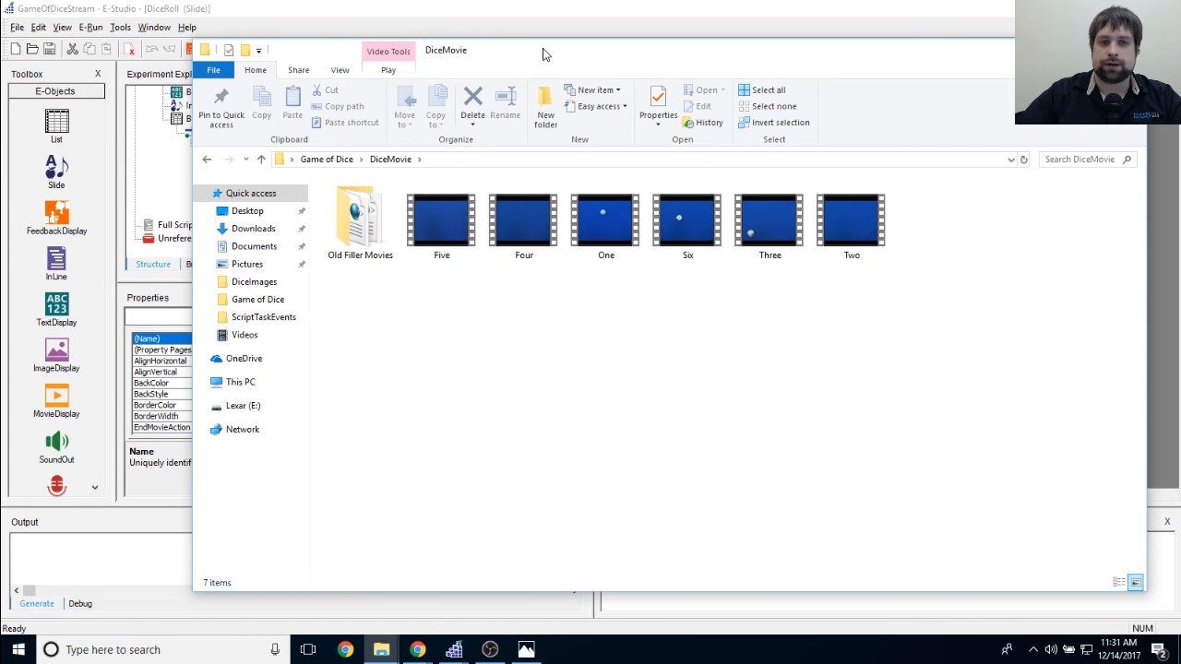
{"action": "left_click", "coordinate": [616, 37]}
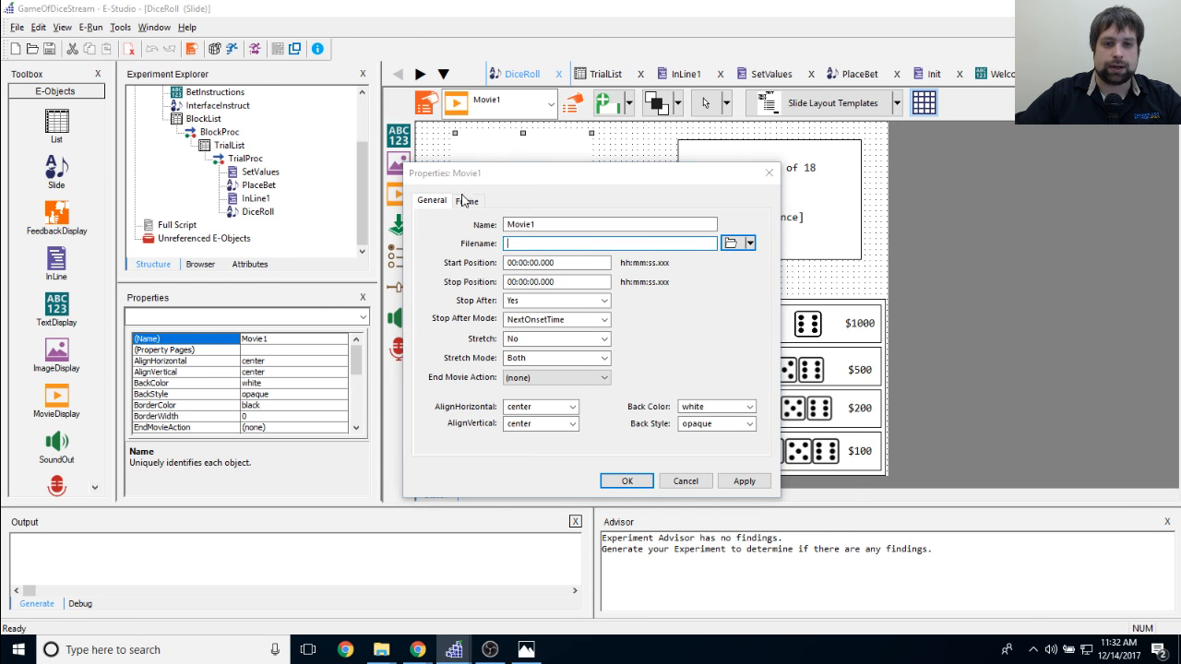
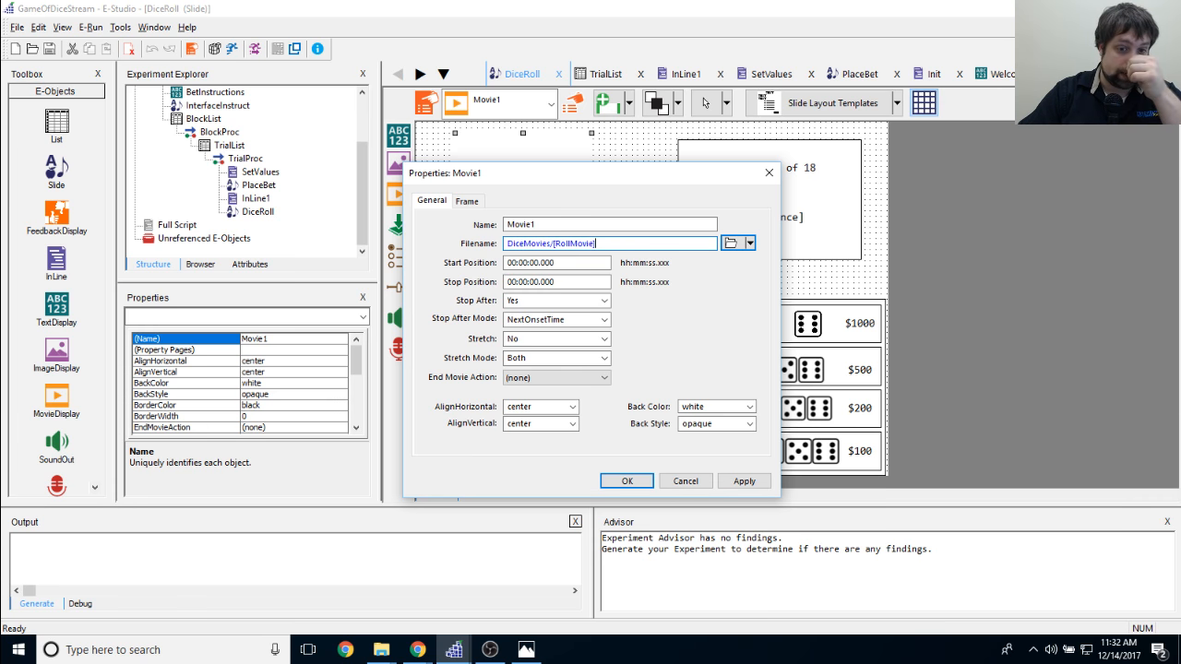
Step: Look up the file type of the Five movie in the DiceMovie folder and append .mts to Movie1's filename
{"action": "mouse_move", "coordinate": [381, 649]}
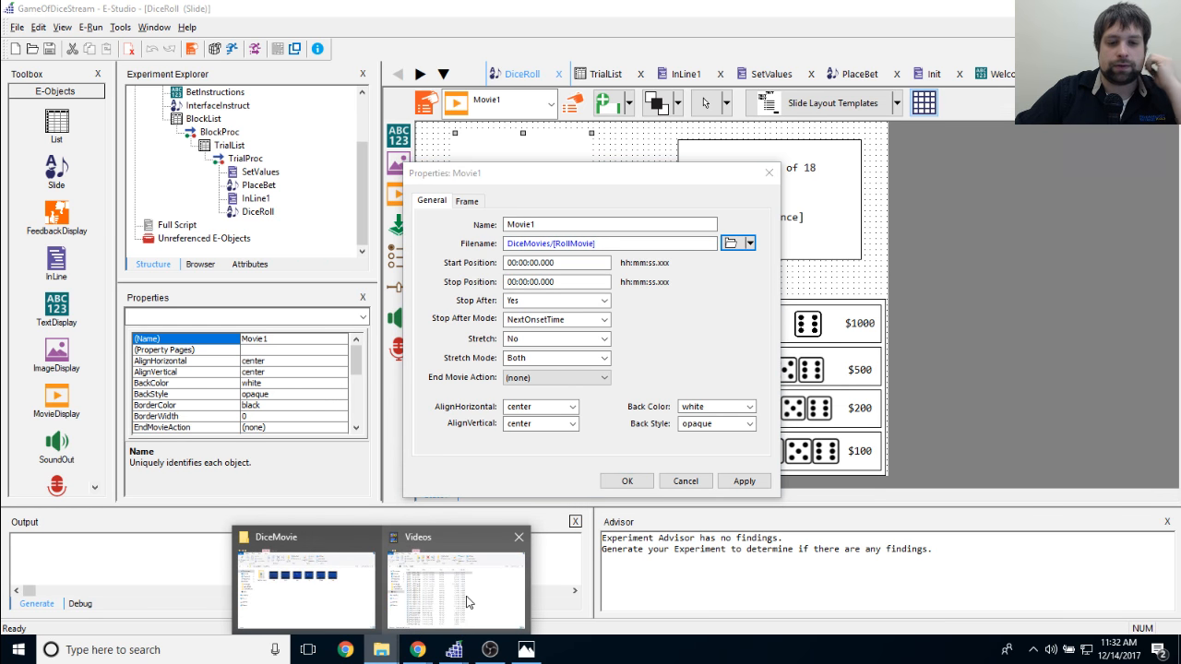
{"action": "left_click", "coordinate": [467, 601]}
{"action": "left_click", "coordinate": [305, 591]}
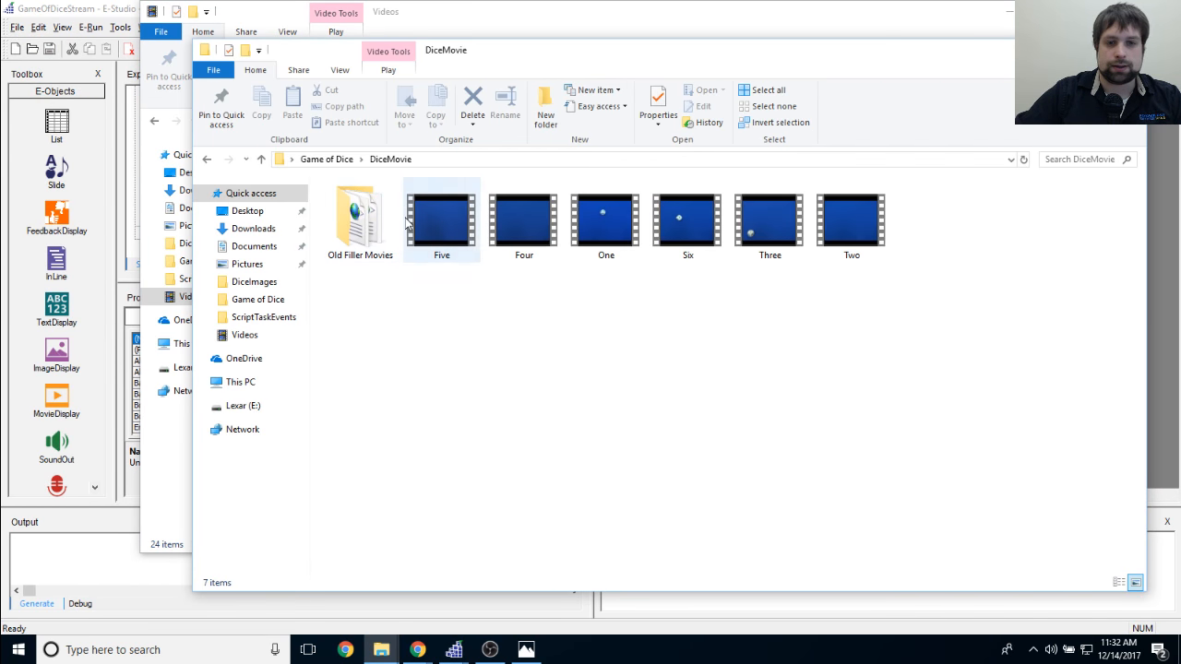
{"action": "right_click", "coordinate": [462, 240]}
{"action": "left_click", "coordinate": [528, 475]}
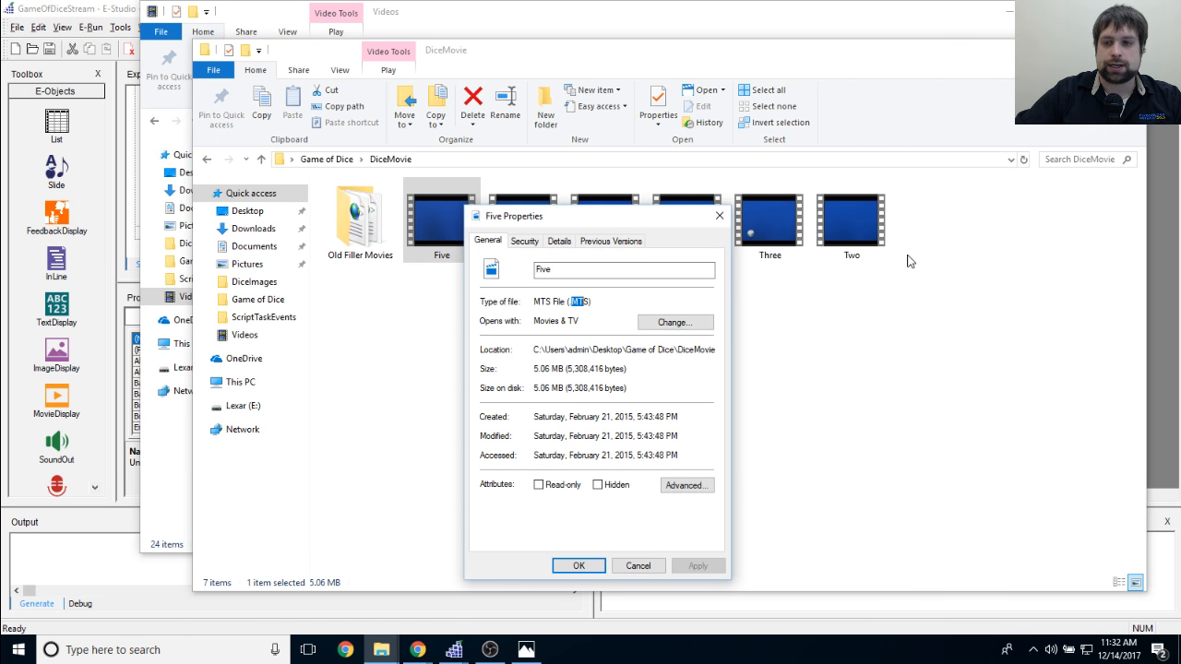
{"action": "left_click", "coordinate": [1062, 50]}
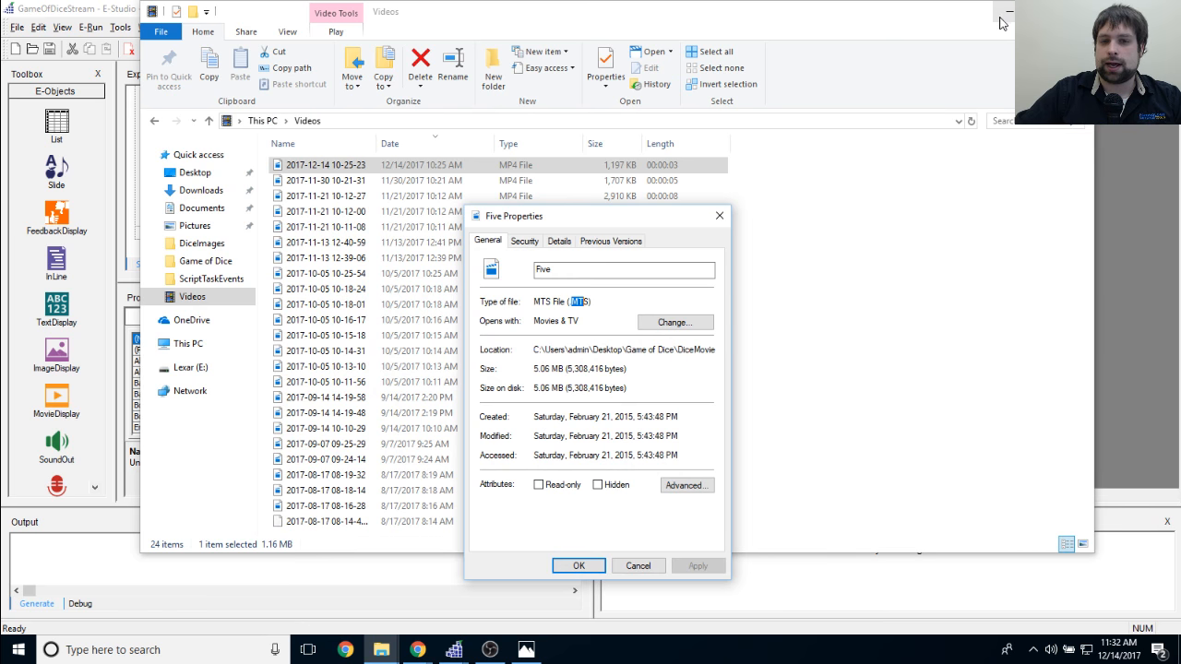
{"action": "left_click", "coordinate": [720, 216]}
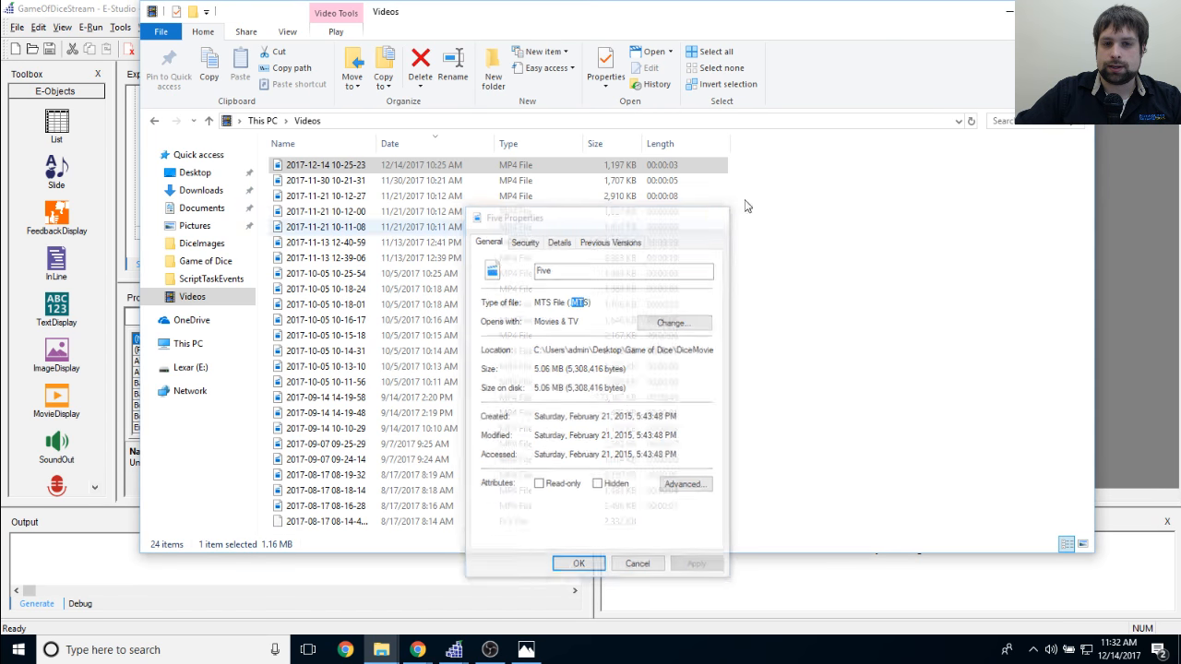
{"action": "left_click", "coordinate": [1009, 11]}
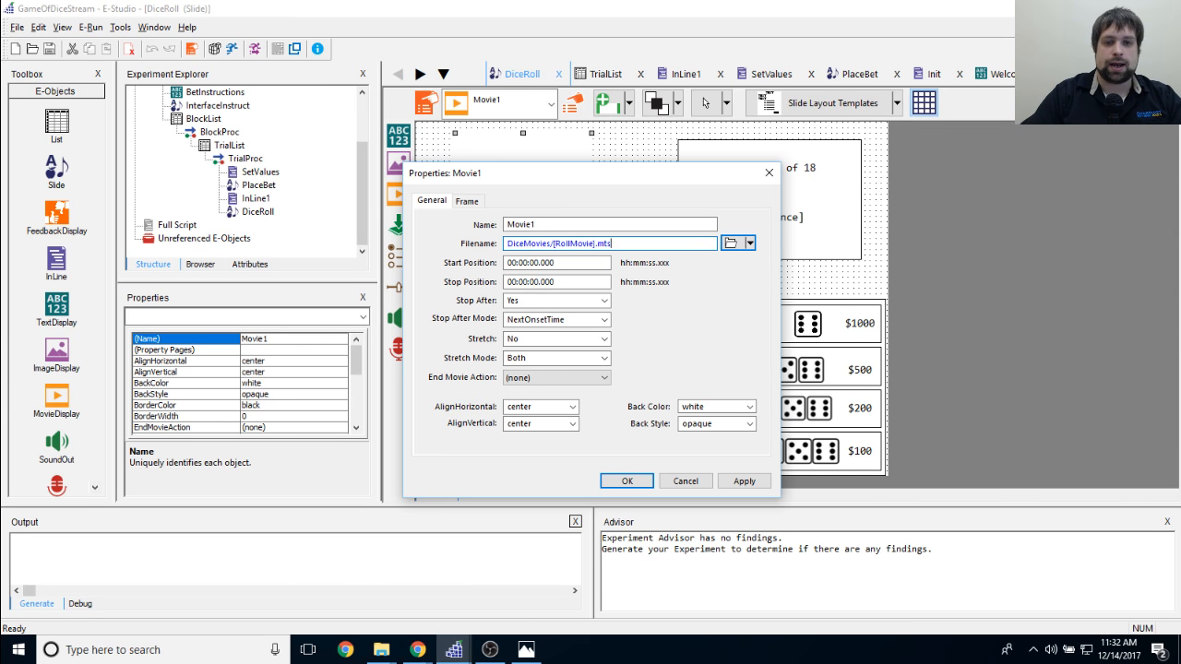
Step: Set Movie1's Stretch to Yes and its End Movie Action to Terminate, and accept the properties
{"action": "left_click", "coordinate": [605, 339]}
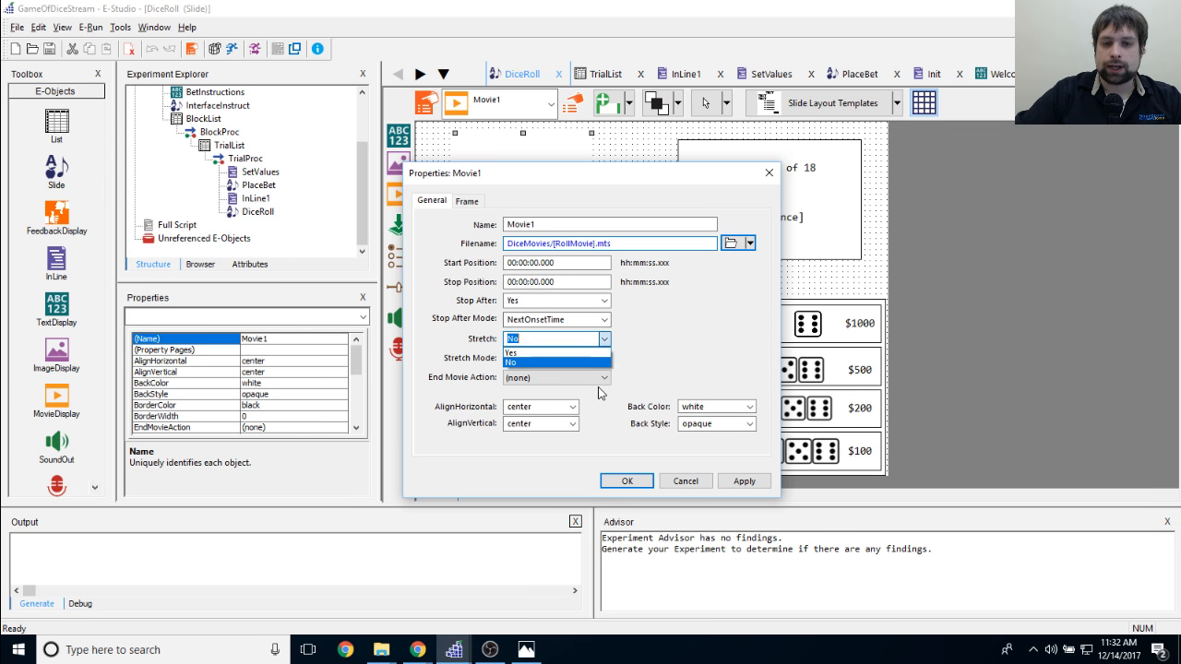
{"action": "left_click", "coordinate": [535, 365]}
{"action": "left_click", "coordinate": [744, 481]}
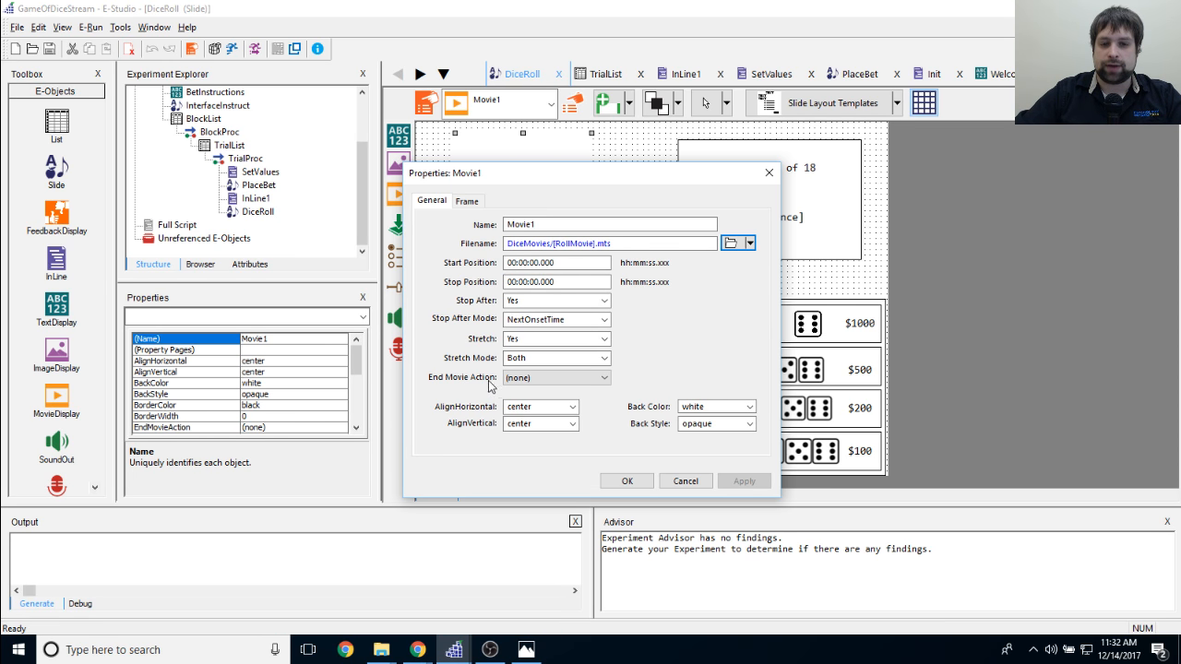
{"action": "left_click", "coordinate": [590, 380]}
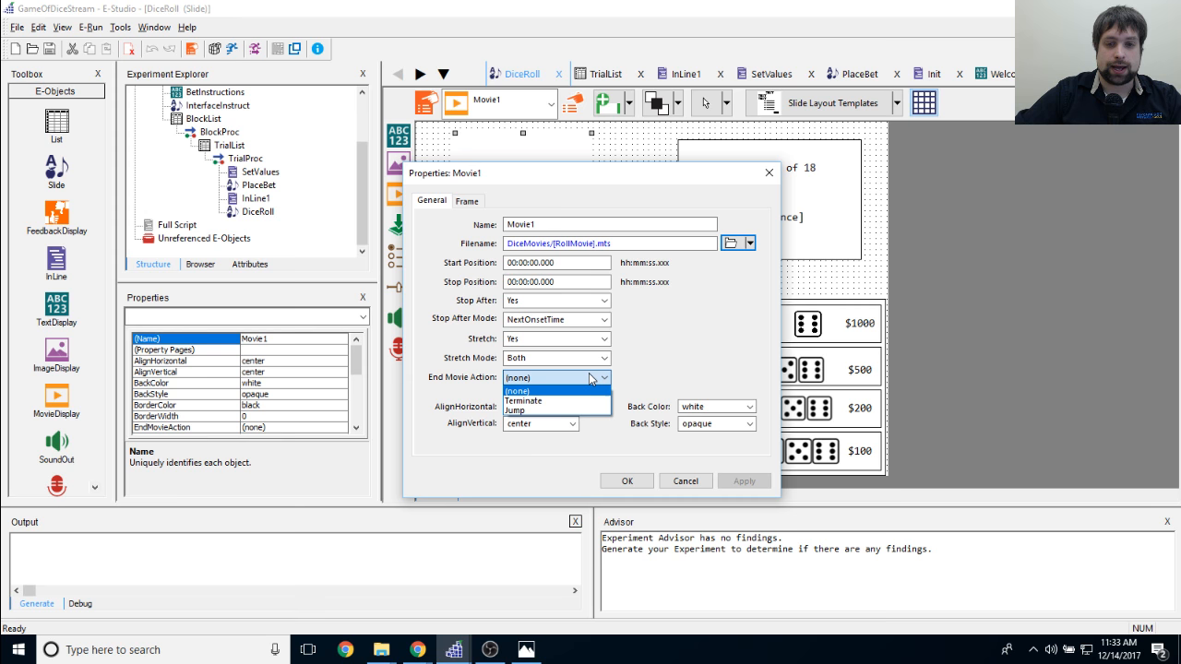
{"action": "left_click", "coordinate": [537, 402]}
{"action": "left_click", "coordinate": [743, 480]}
{"action": "left_click", "coordinate": [628, 480]}
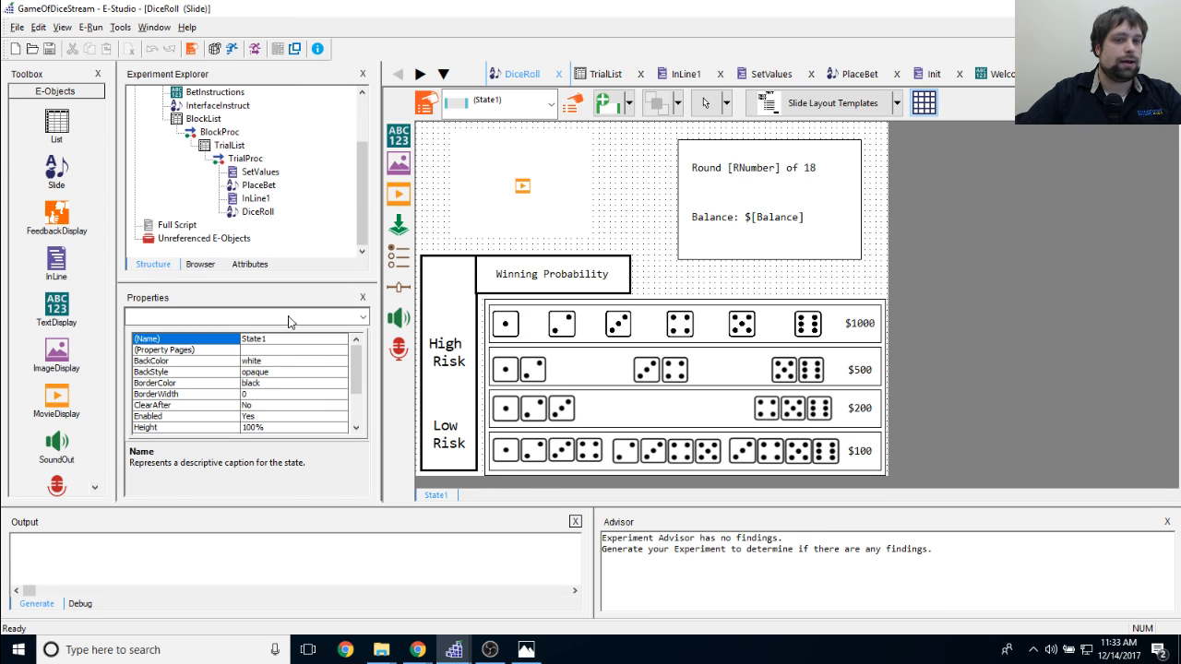
Step: Close all open object windows in the experiment workspace
{"action": "left_click", "coordinate": [250, 188]}
{"action": "left_click", "coordinate": [254, 212]}
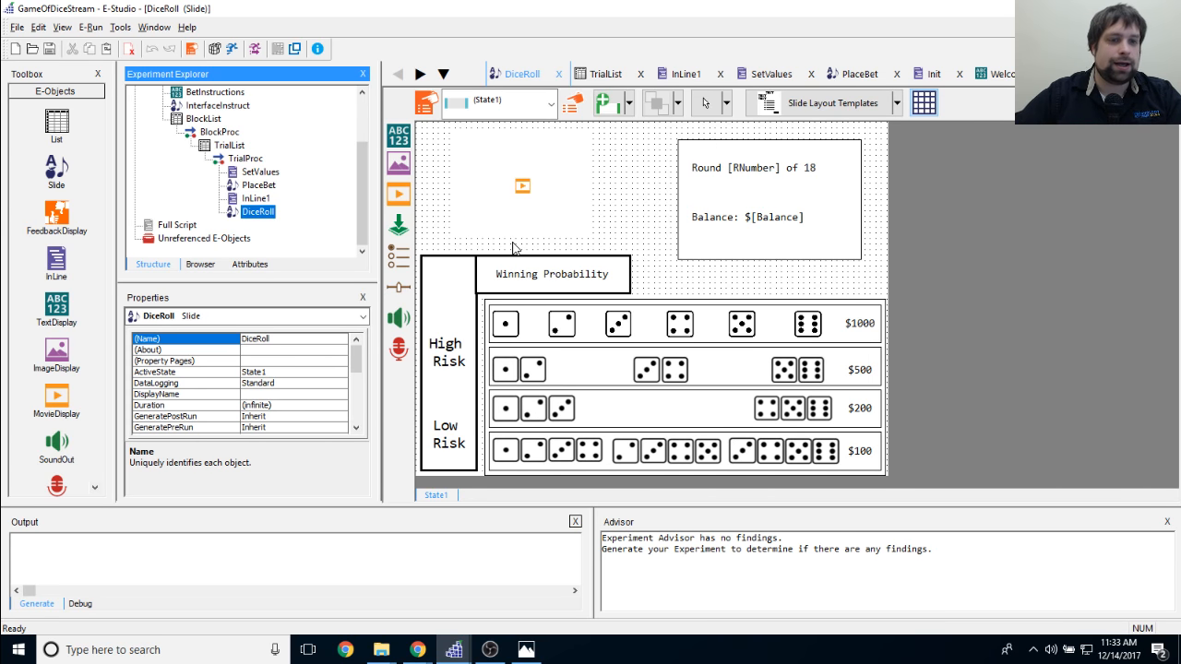
{"action": "left_click", "coordinate": [153, 28]}
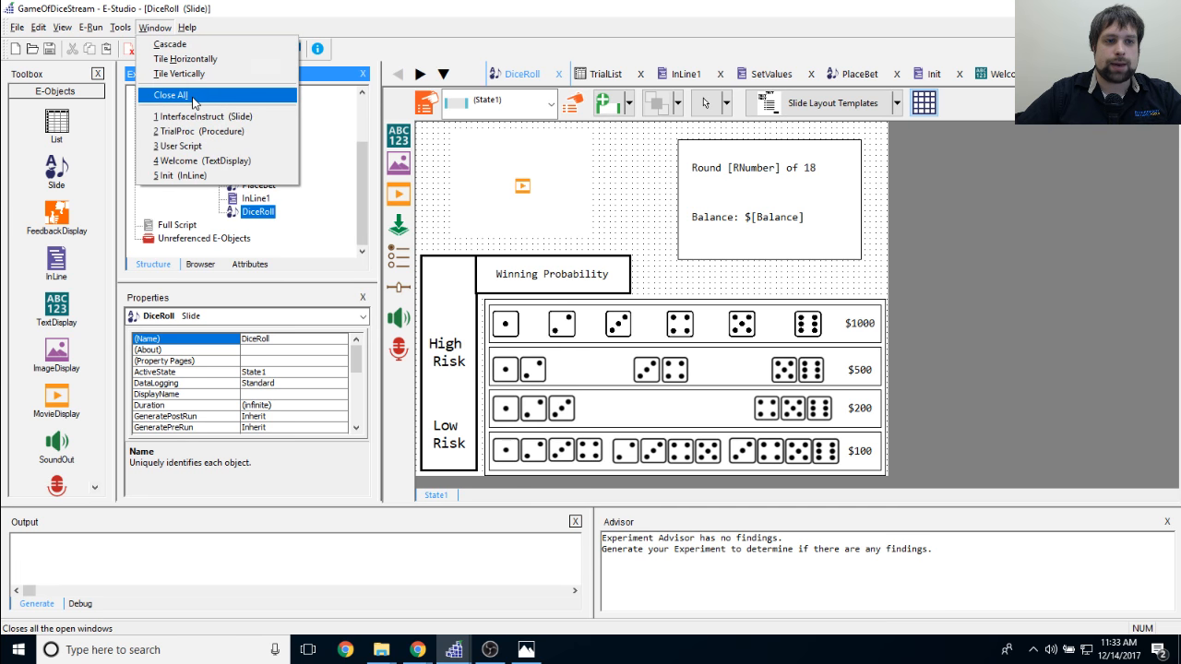
{"action": "left_click", "coordinate": [171, 47]}
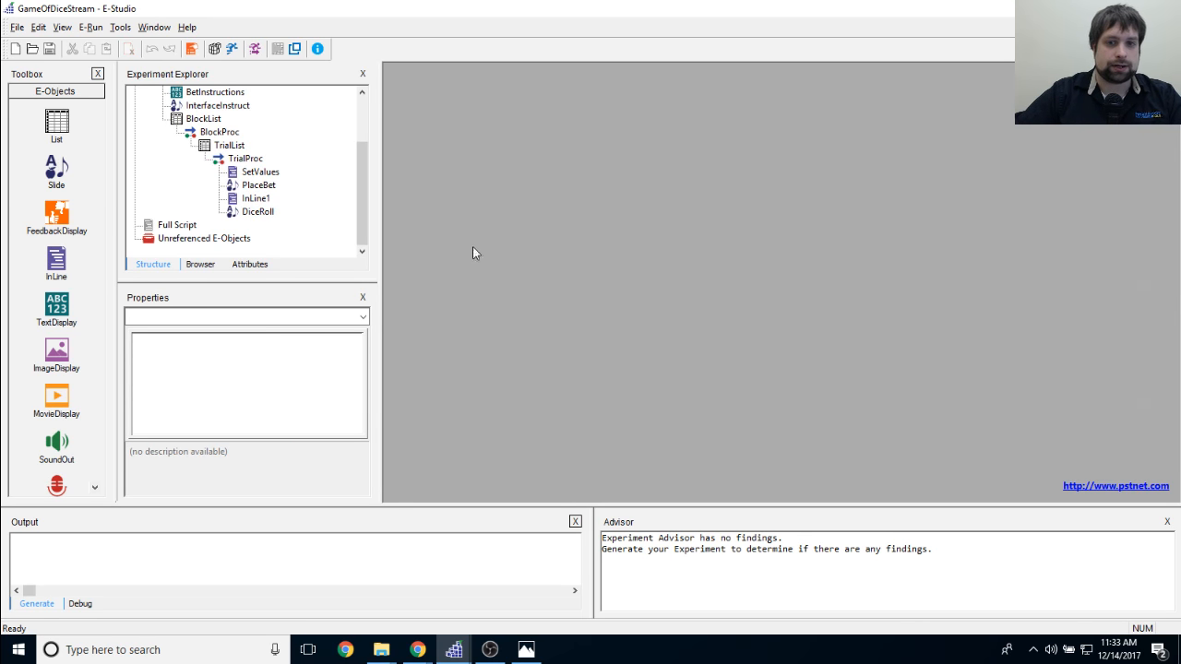
Step: Open TrialProc and add the prepared Outcome slide to the end of the procedure, after DiceRoll
{"action": "double_click", "coordinate": [245, 159]}
{"action": "left_click", "coordinate": [498, 152]}
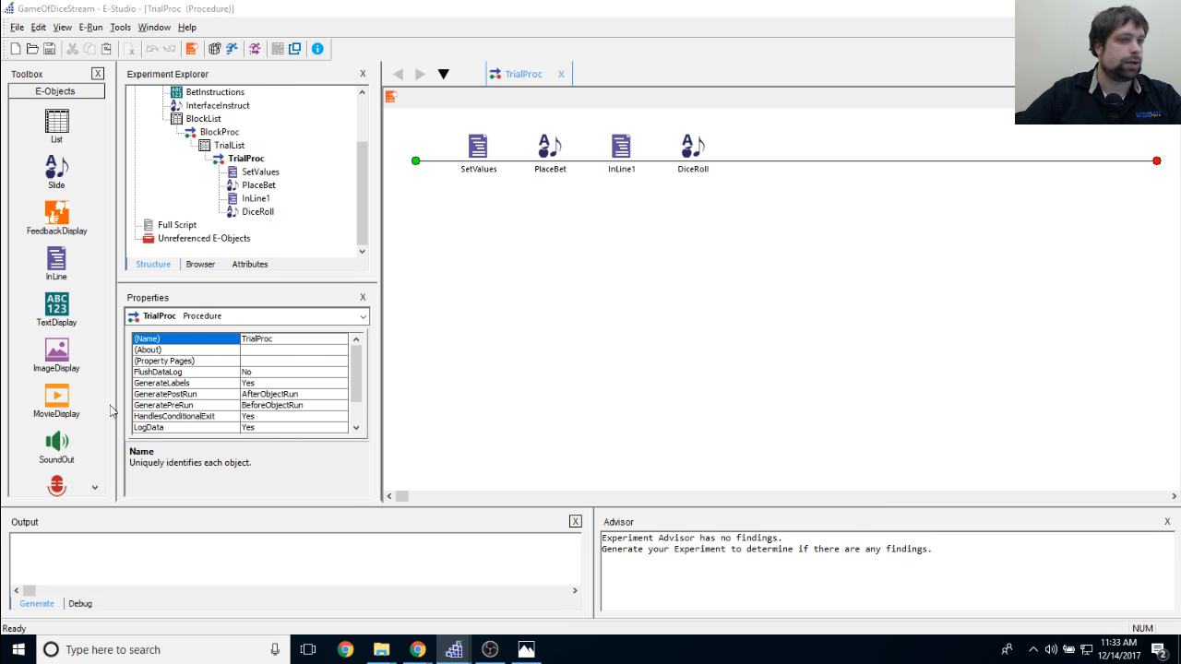
{"action": "left_click_drag", "start_coordinate": [110, 405], "coordinate": [835, 259]}
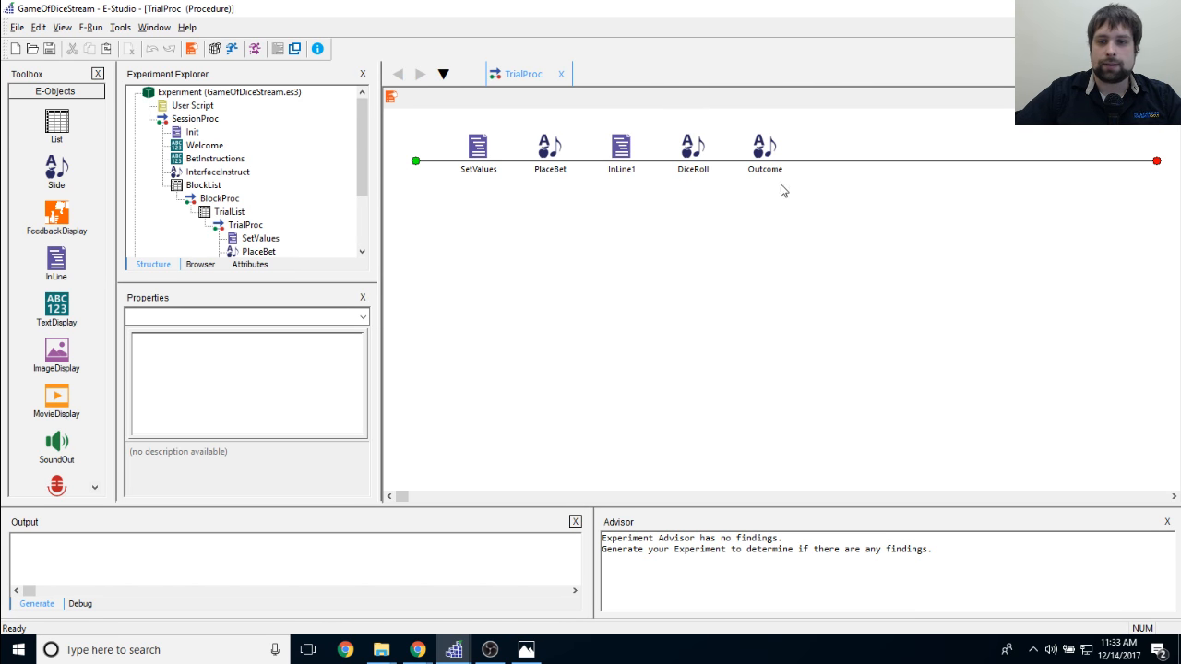
Step: Open the Outcome slide and examine the [Result] attribute reference in the WinState congratulations text
{"action": "left_click", "coordinate": [768, 155]}
{"action": "double_click", "coordinate": [765, 155]}
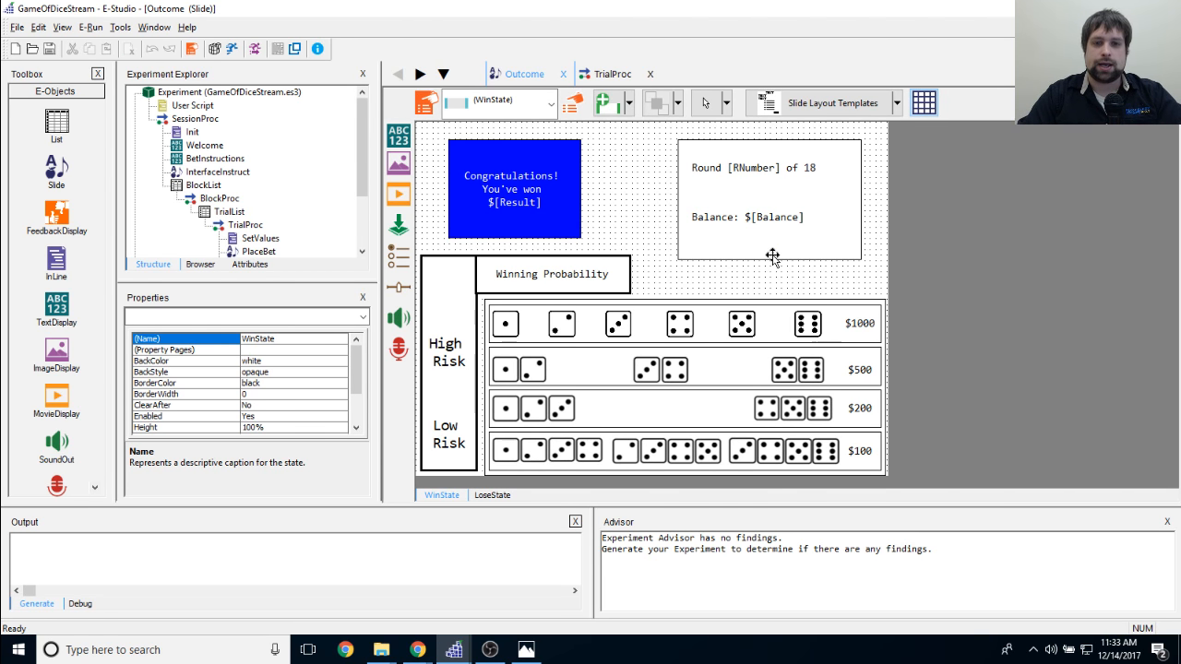
{"action": "left_click", "coordinate": [528, 210]}
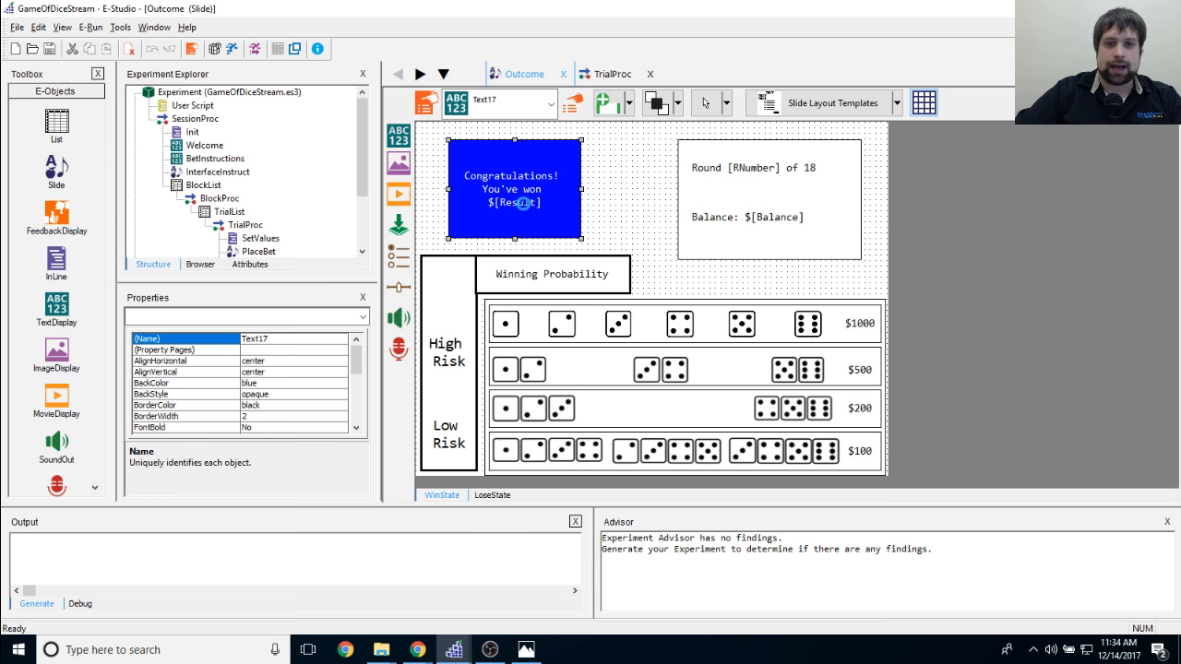
{"action": "left_click", "coordinate": [521, 203]}
{"action": "left_click_drag", "start_coordinate": [527, 175], "coordinate": [572, 176]}
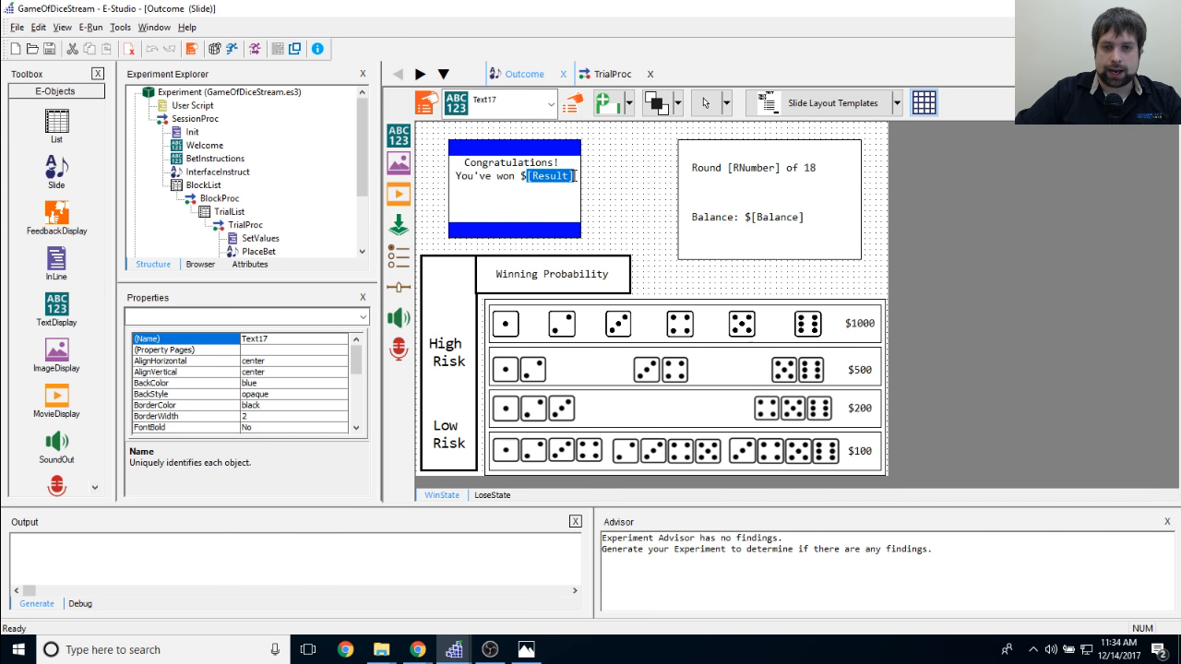
{"action": "left_click", "coordinate": [570, 185]}
{"action": "left_click", "coordinate": [635, 183]}
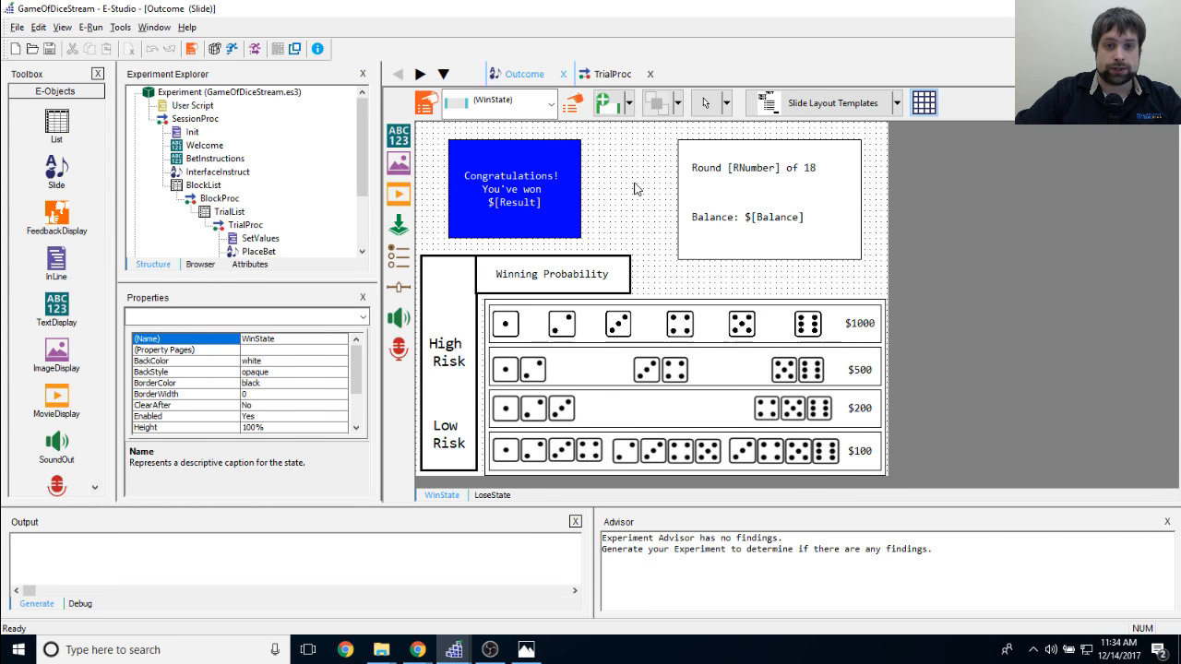
Step: Open InLine1 and review the c.SetAttrib "Result" lines in its $100 bet cases
{"action": "left_click", "coordinate": [298, 197]}
{"action": "scroll", "coordinate": [298, 195], "scroll_direction": "down", "scroll_amount": 2}
{"action": "double_click", "coordinate": [266, 186]}
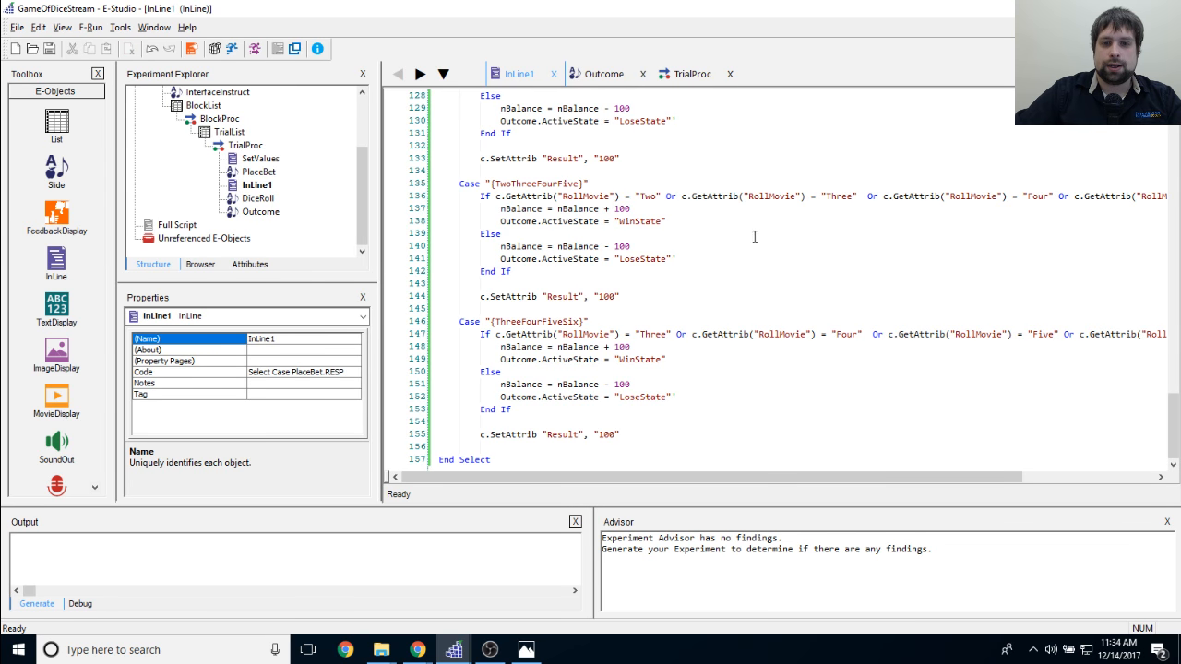
{"action": "left_click_drag", "start_coordinate": [654, 297], "coordinate": [464, 286]}
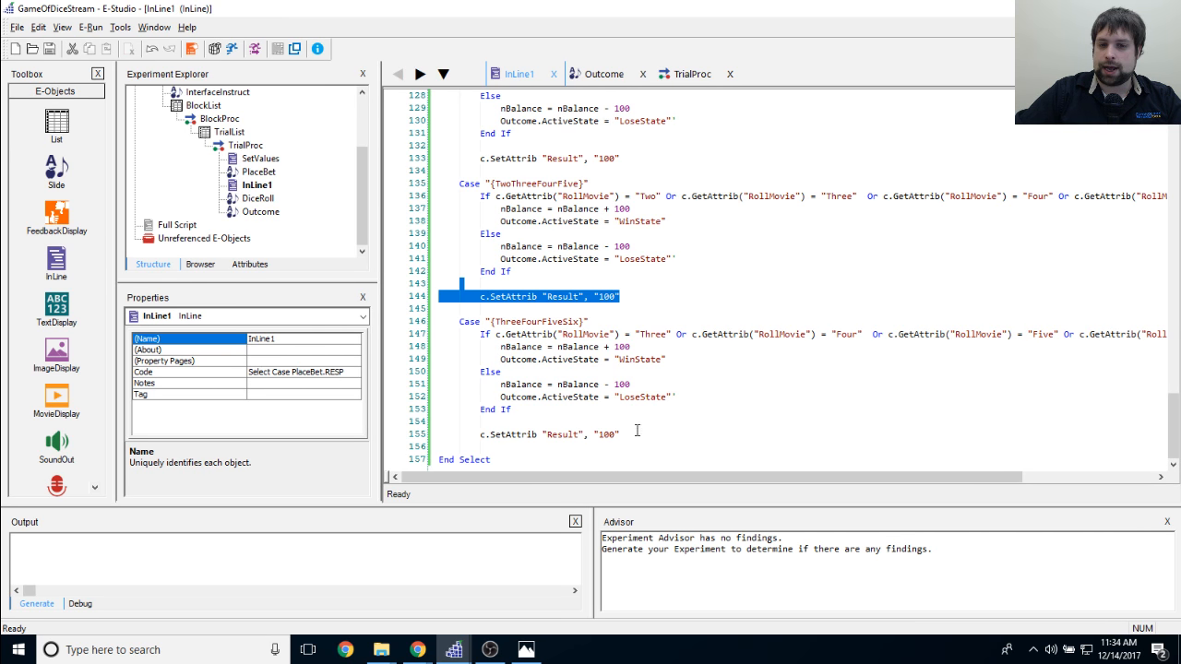
{"action": "left_click_drag", "start_coordinate": [636, 432], "coordinate": [483, 431]}
{"action": "left_click", "coordinate": [772, 409]}
{"action": "scroll", "coordinate": [772, 410], "scroll_direction": "up", "scroll_amount": 3}
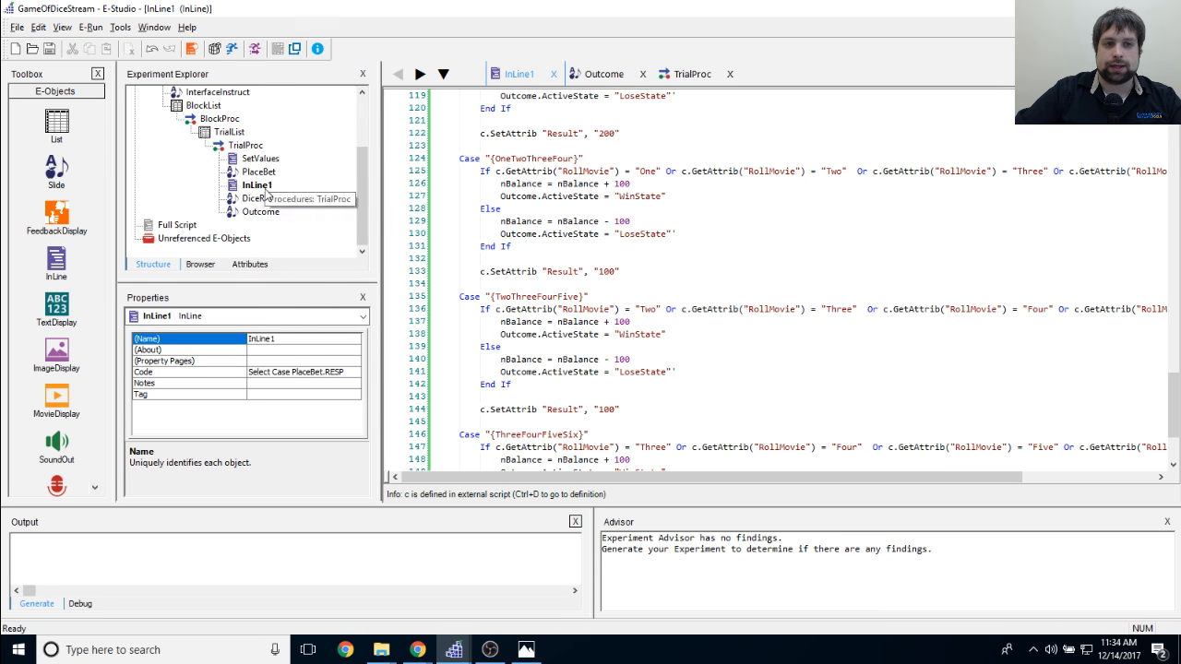
Step: Compare the bet rows on the PlaceBet slide with the final cases of the InLine1 script
{"action": "double_click", "coordinate": [261, 171]}
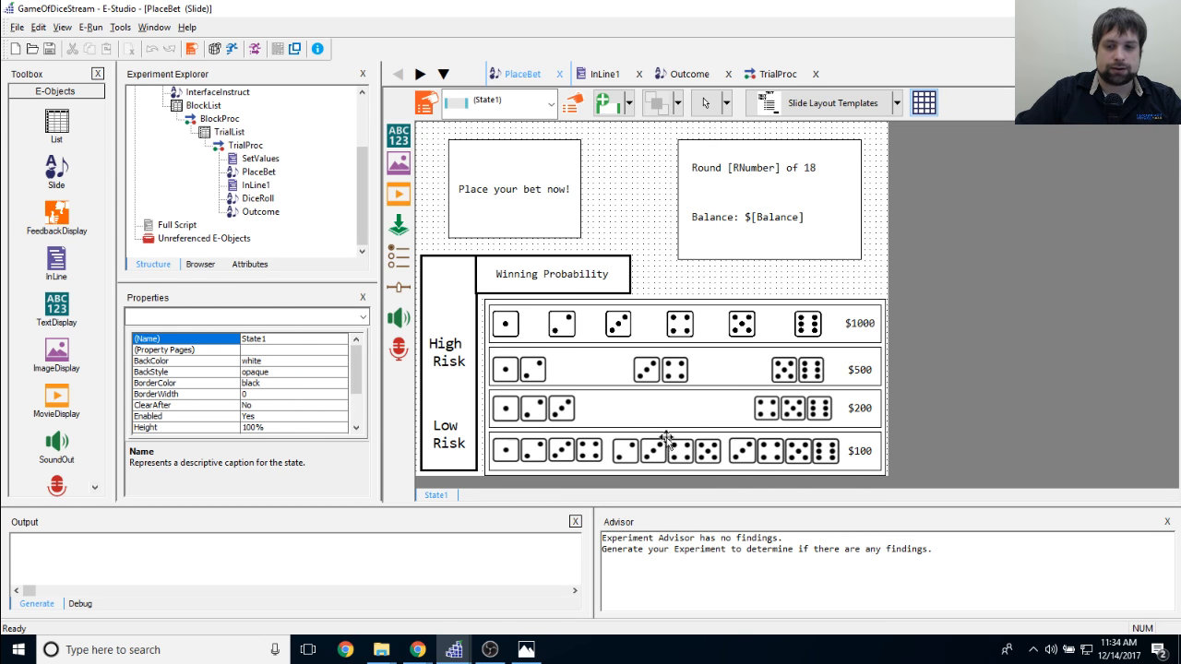
{"action": "double_click", "coordinate": [255, 184]}
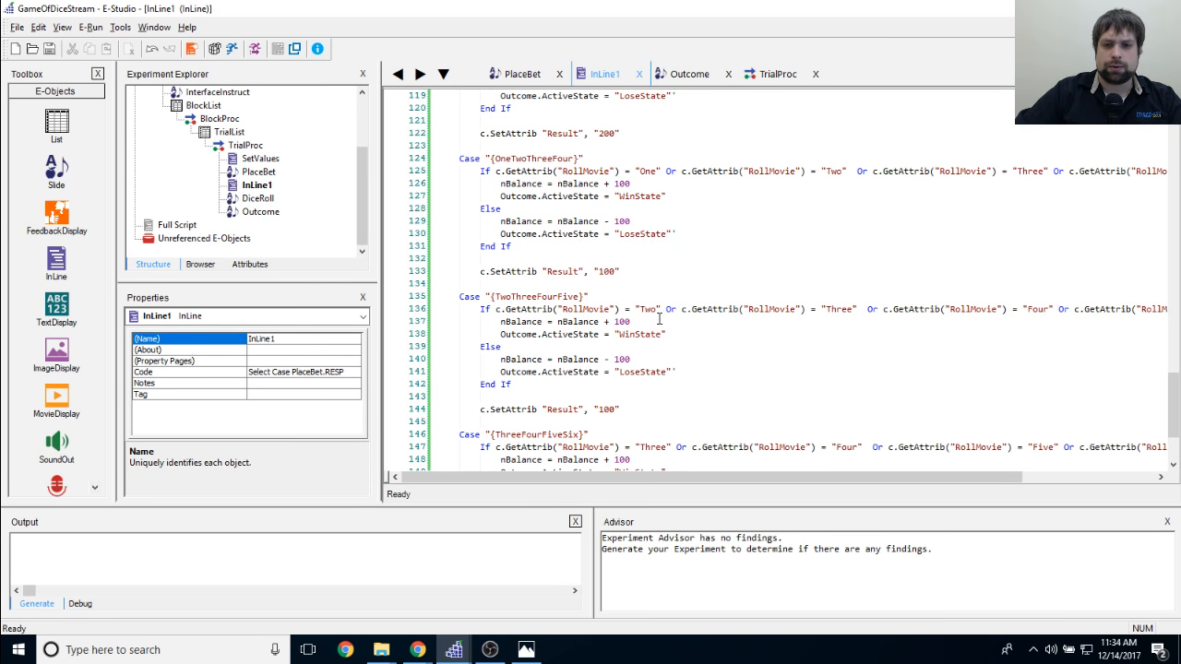
{"action": "scroll", "coordinate": [786, 444], "scroll_direction": "down", "scroll_amount": 3}
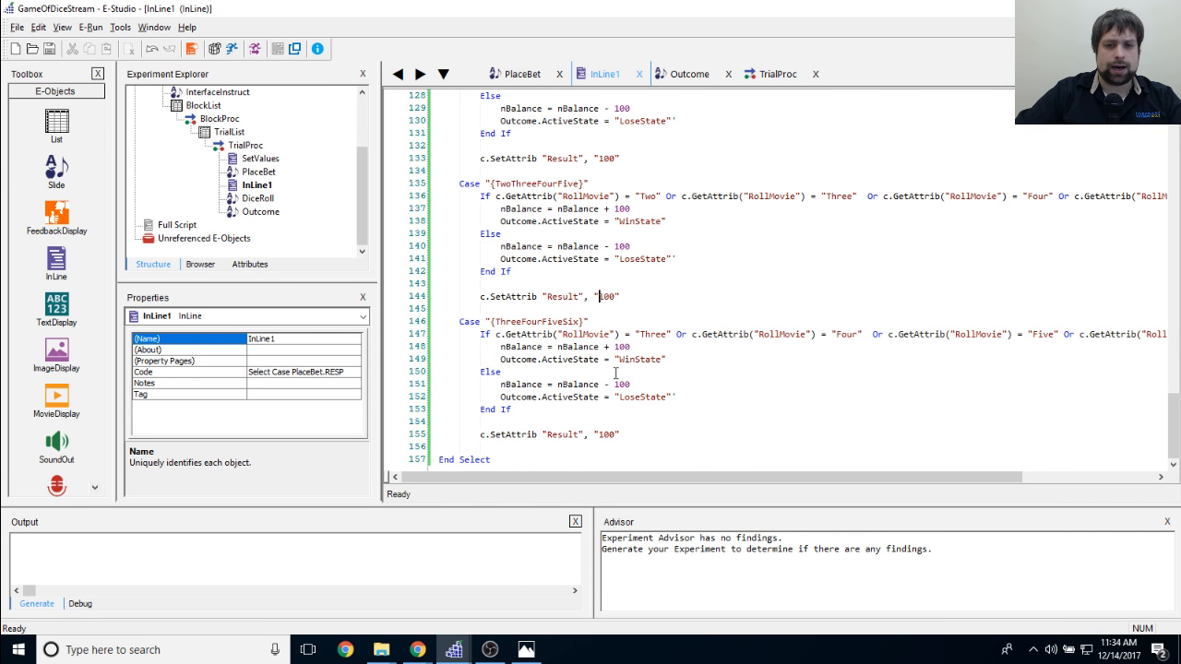
Step: Open the Outcome slide and examine the [Result] reference in the WinState and LoseState message boxes
{"action": "left_click", "coordinate": [601, 434]}
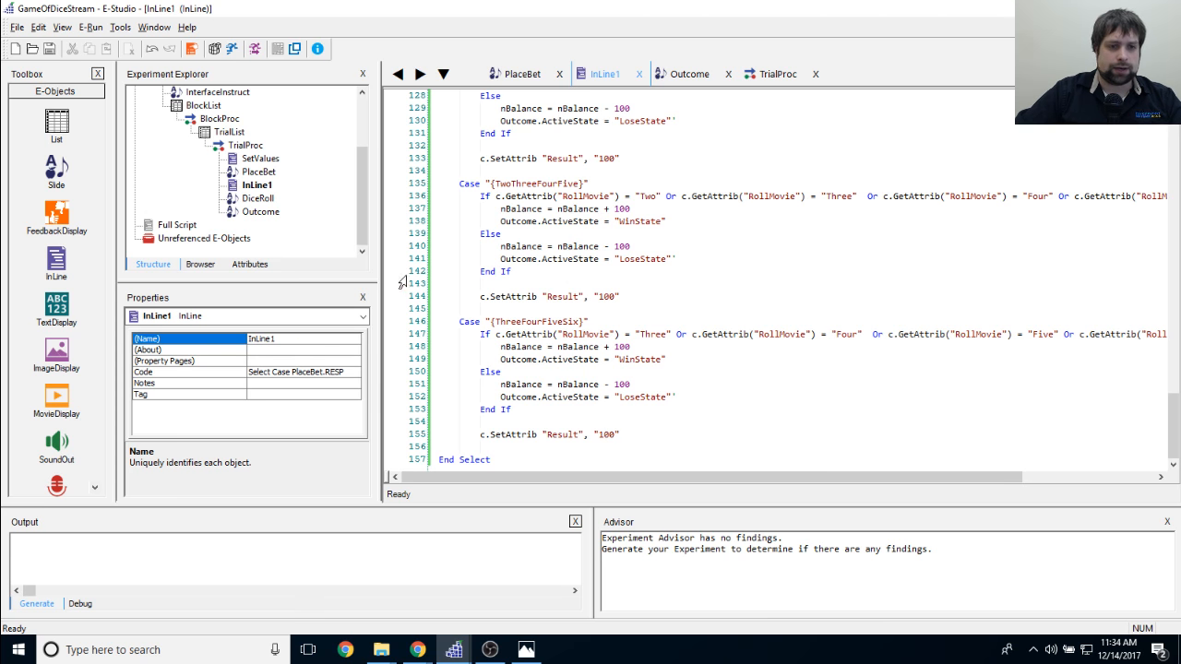
{"action": "double_click", "coordinate": [277, 215]}
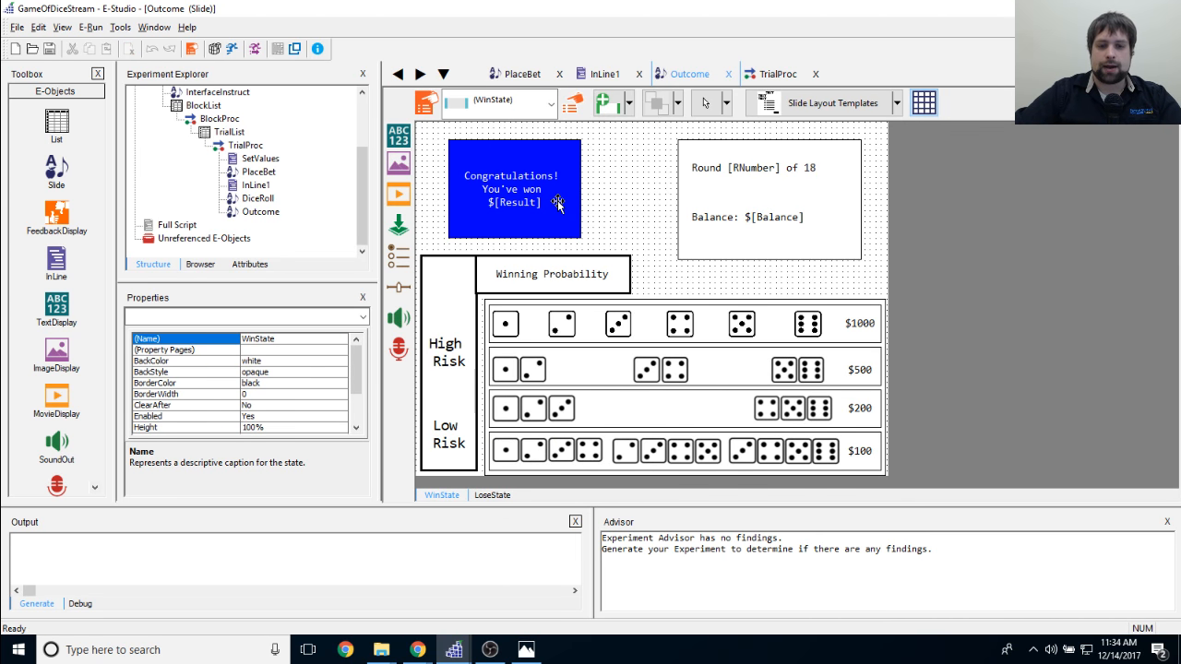
{"action": "left_click", "coordinate": [556, 203]}
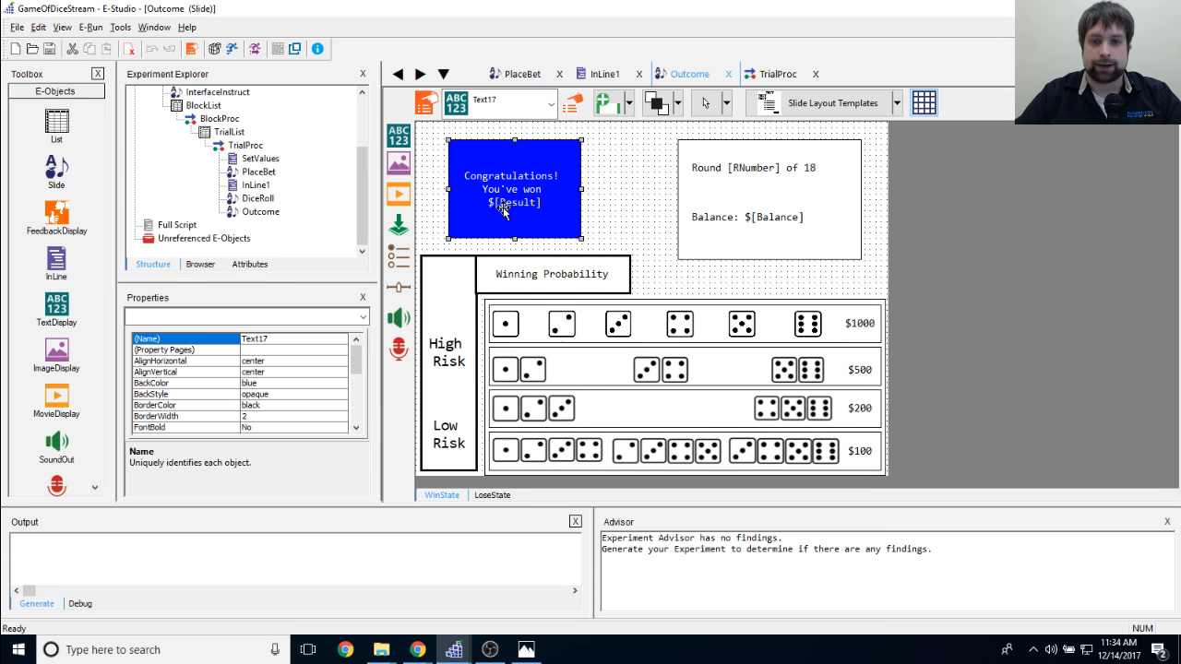
{"action": "left_click", "coordinate": [678, 125]}
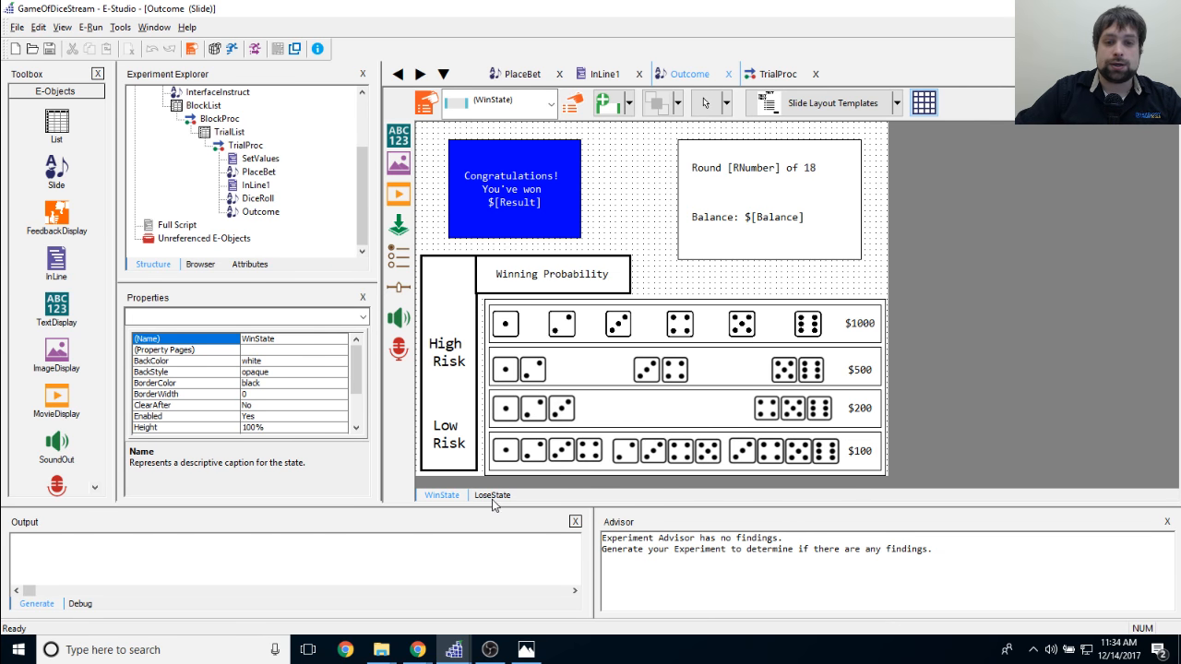
{"action": "left_click", "coordinate": [491, 497]}
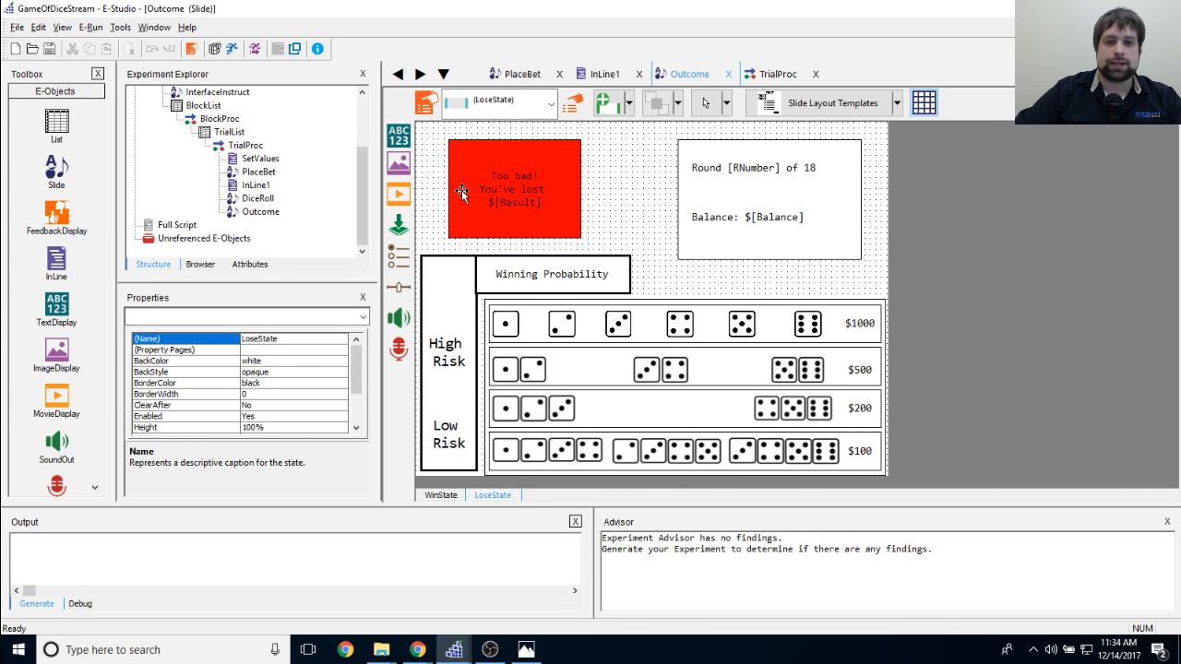
{"action": "left_click", "coordinate": [532, 201]}
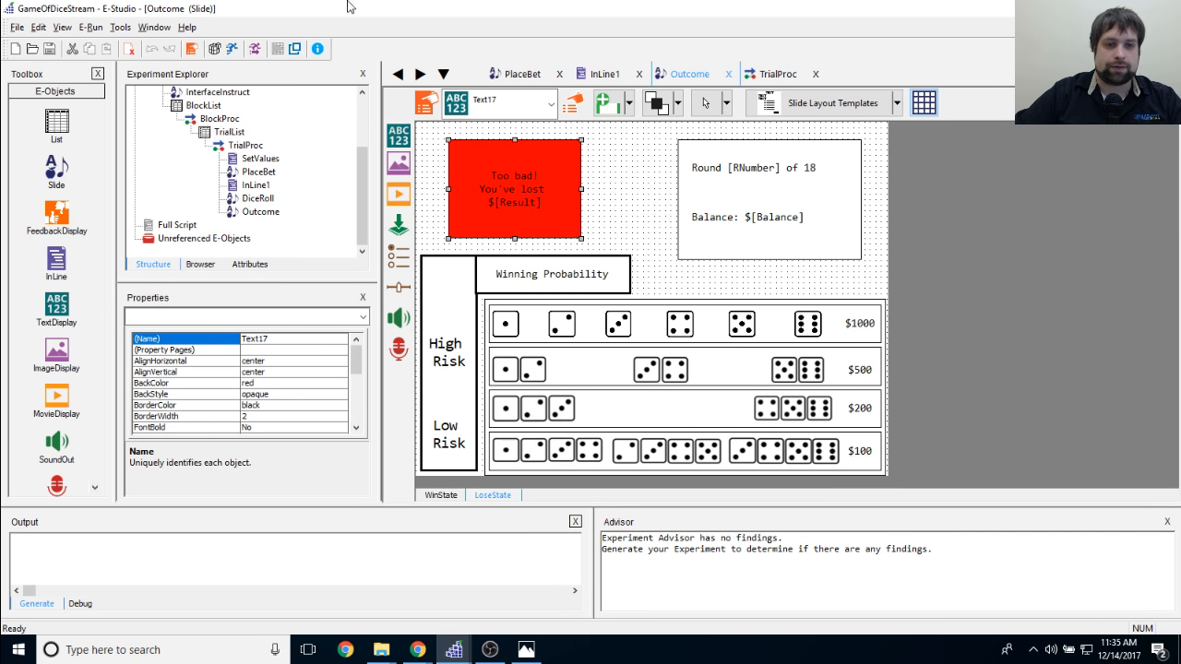
Step: Compare the Outcome slide's WinState and LoseState layouts by switching back and forth between them
{"action": "left_click", "coordinate": [452, 498]}
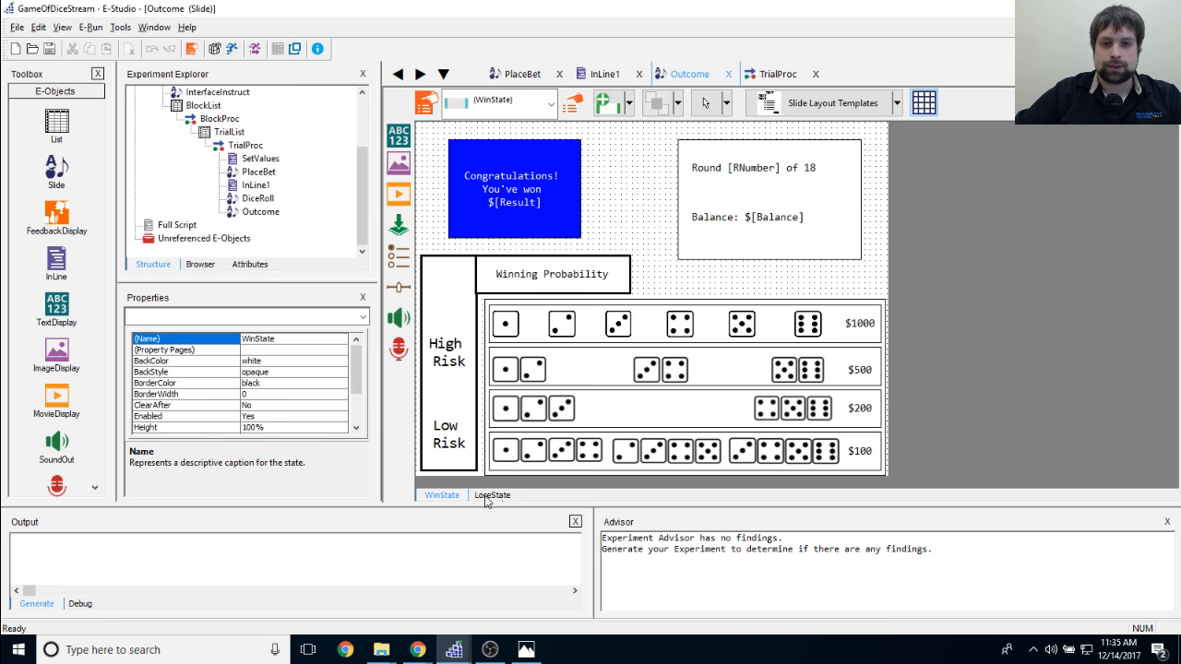
{"action": "left_click", "coordinate": [508, 496]}
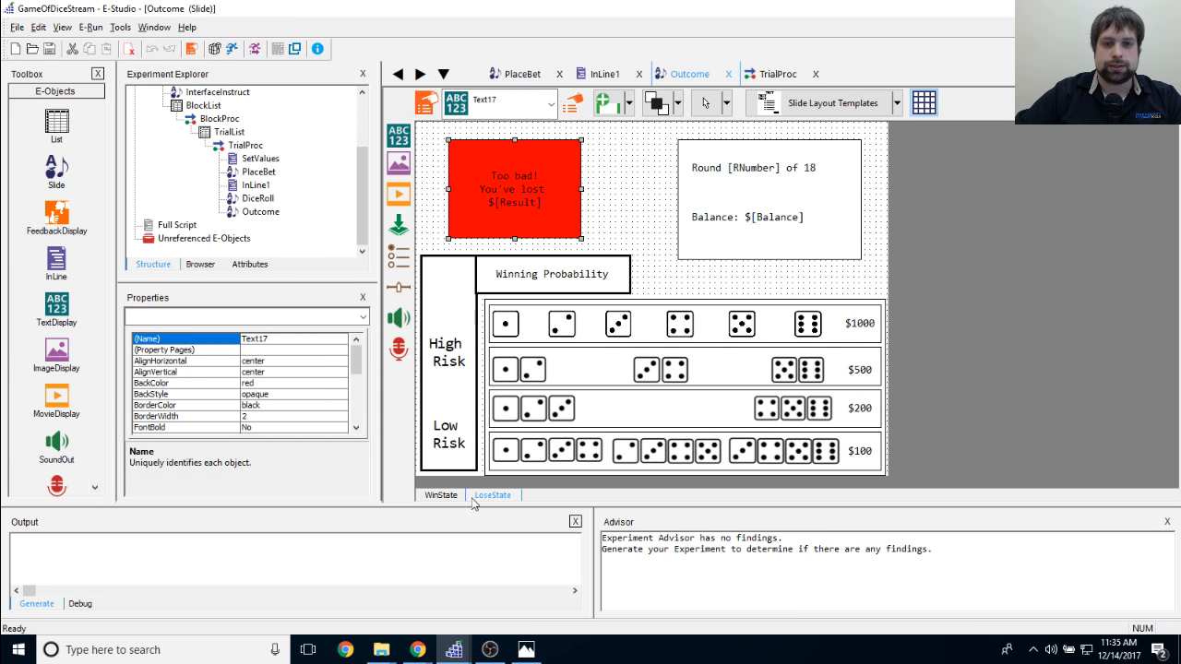
{"action": "left_click", "coordinate": [452, 496]}
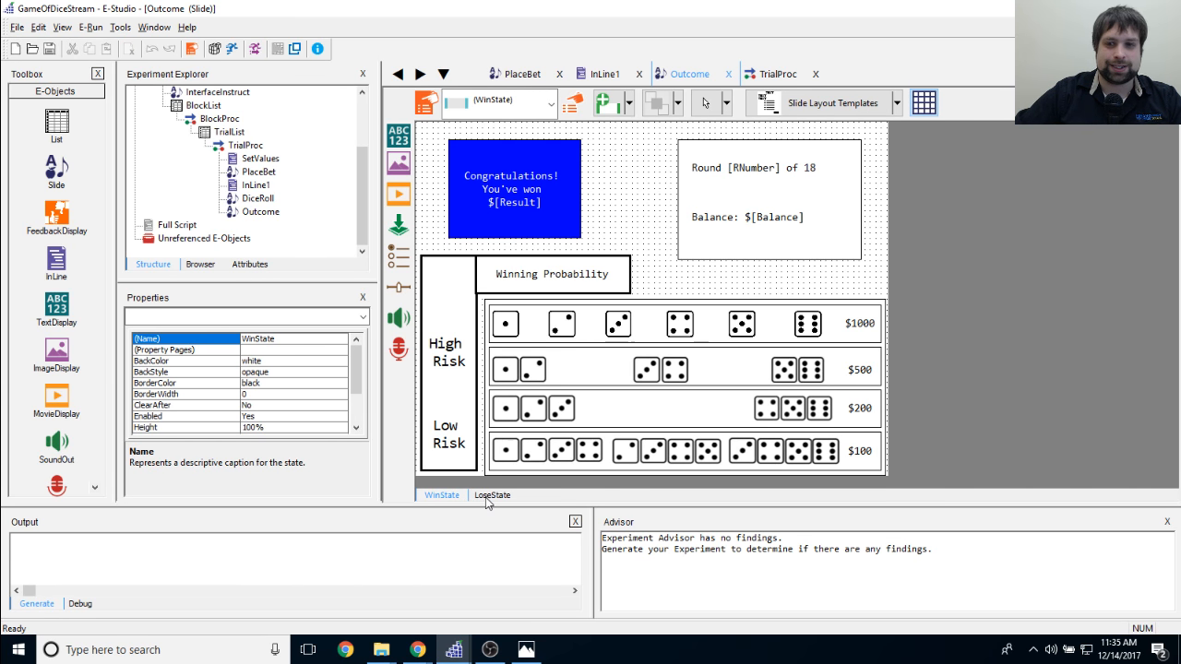
{"action": "left_click", "coordinate": [475, 497]}
{"action": "left_click", "coordinate": [452, 496]}
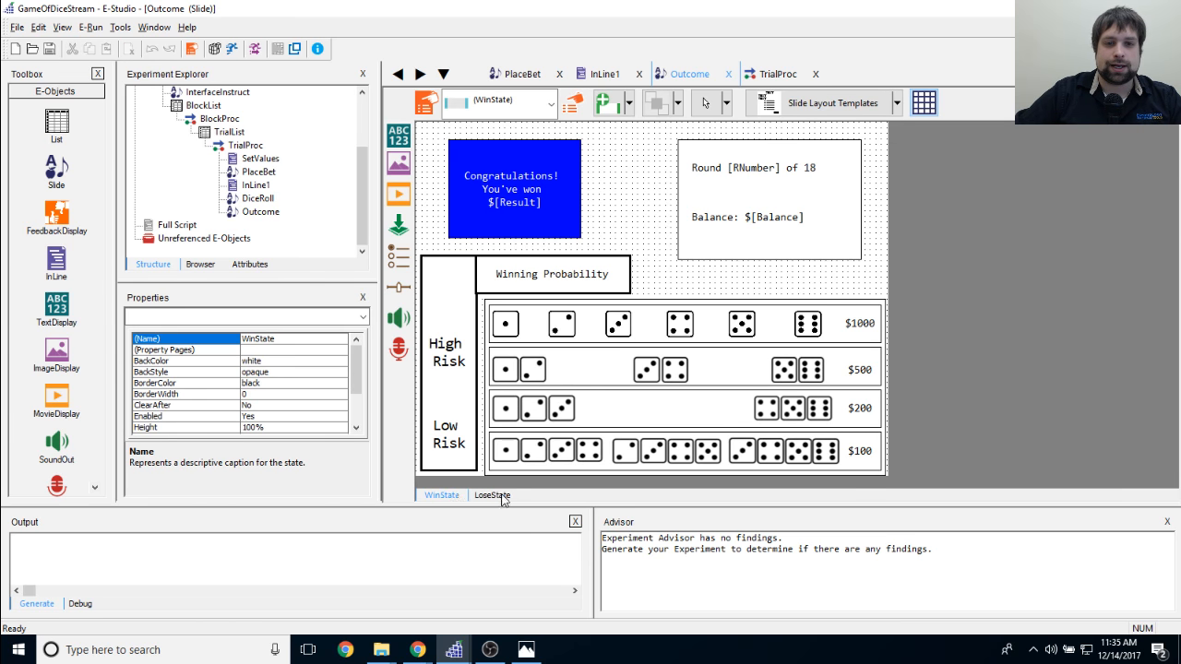
{"action": "left_click", "coordinate": [507, 496]}
{"action": "left_click", "coordinate": [456, 496]}
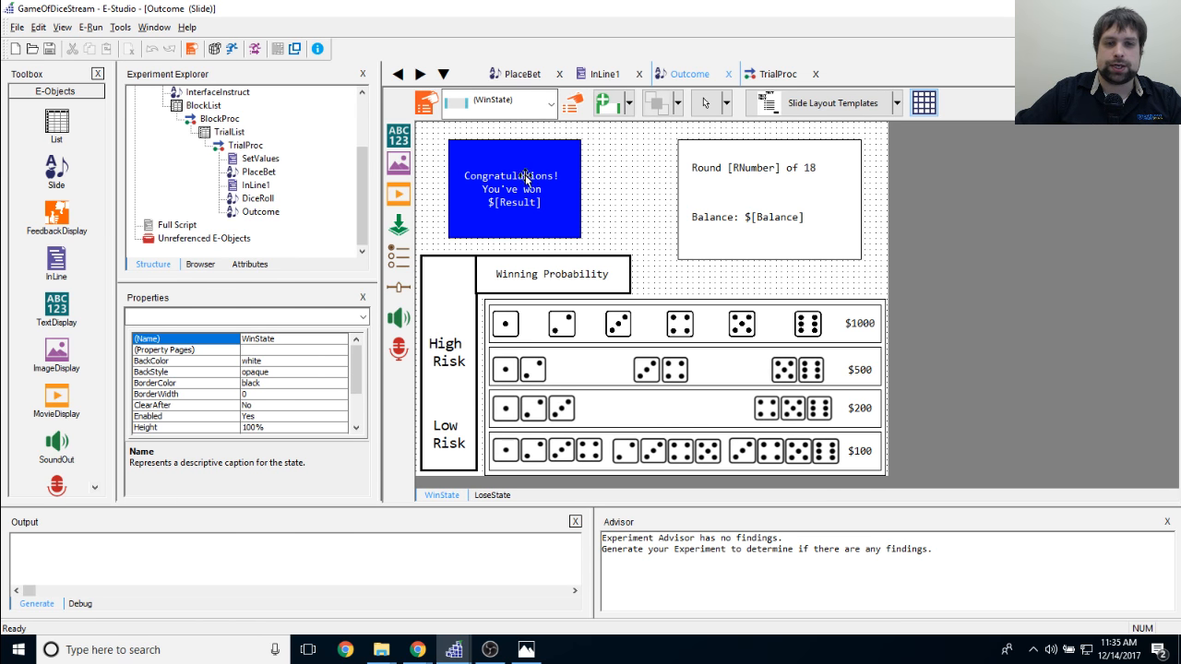
Step: Review the text and background color properties of the WinState congratulations box on the Outcome slide
{"action": "left_click", "coordinate": [509, 192]}
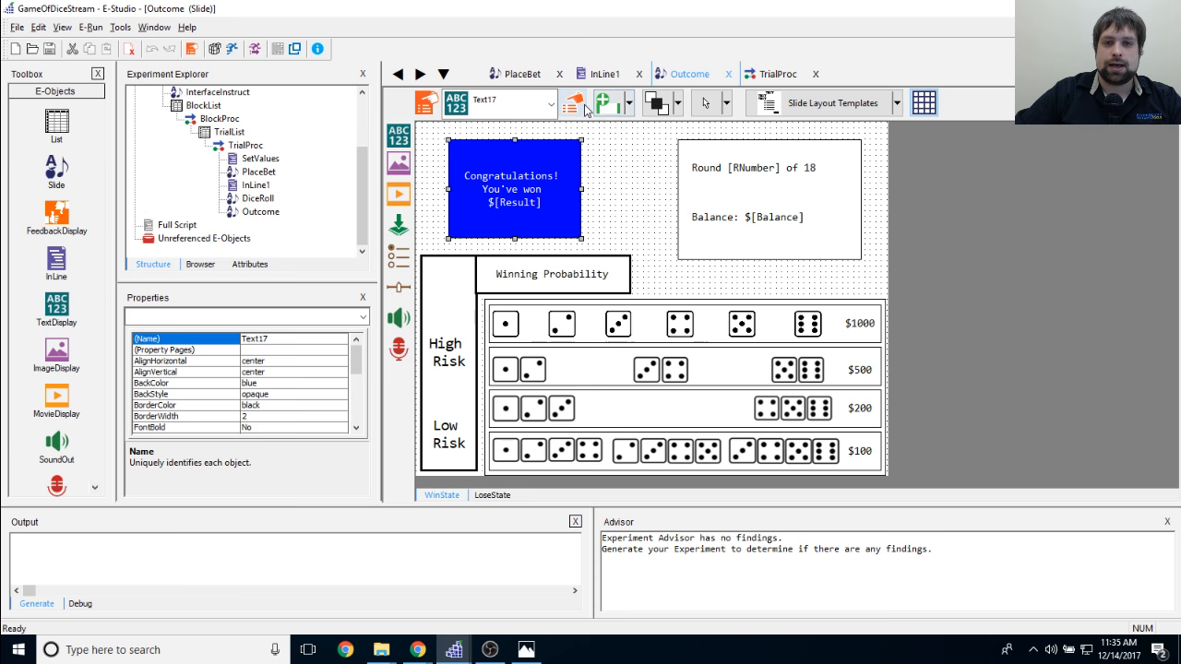
{"action": "left_click", "coordinate": [572, 104]}
{"action": "left_click_drag", "start_coordinate": [574, 208], "coordinate": [791, 142]}
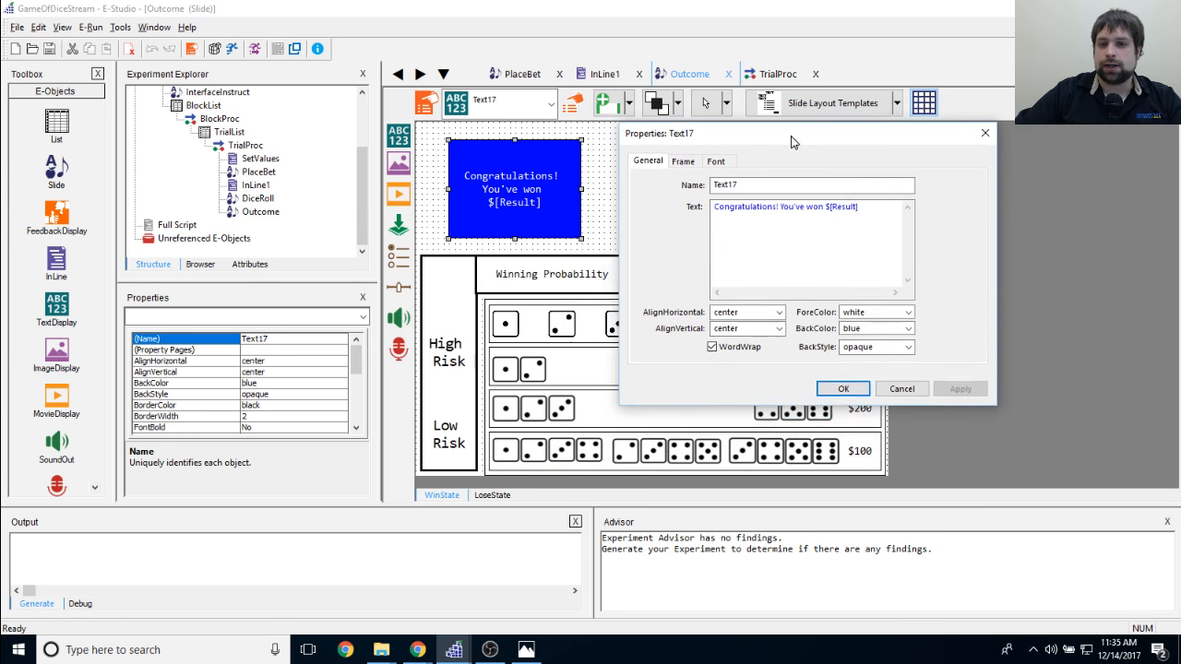
{"action": "left_click_drag", "start_coordinate": [714, 205], "coordinate": [977, 208]}
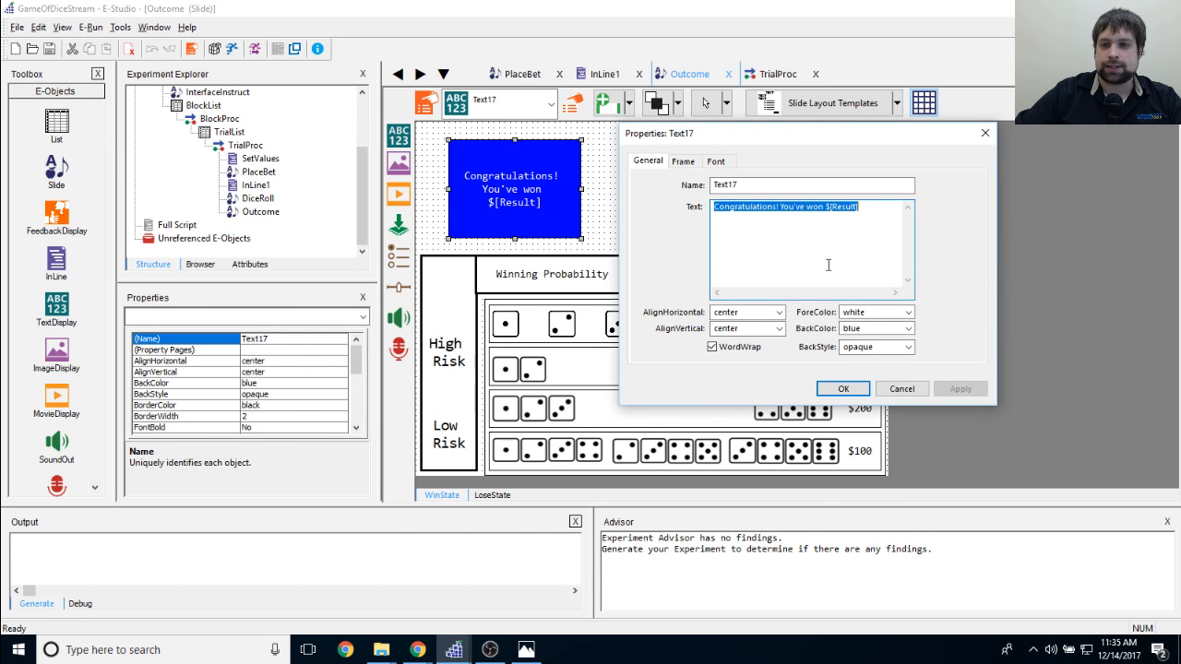
{"action": "left_click", "coordinate": [834, 256]}
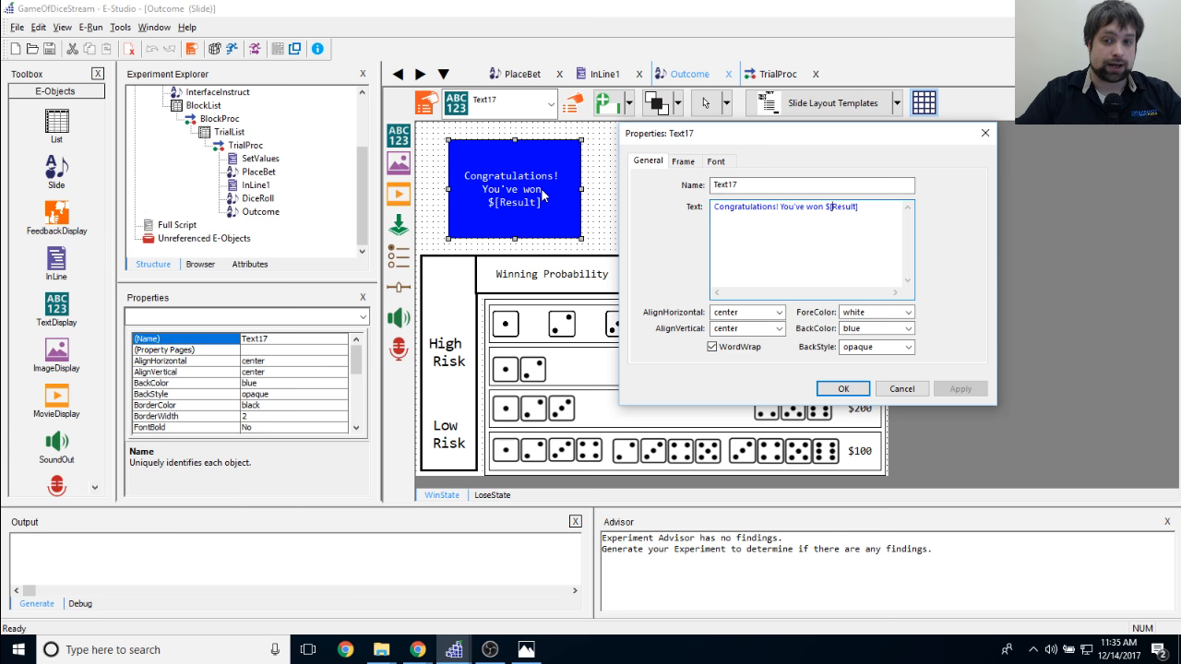
{"action": "left_click", "coordinate": [890, 328]}
{"action": "left_click", "coordinate": [889, 327]}
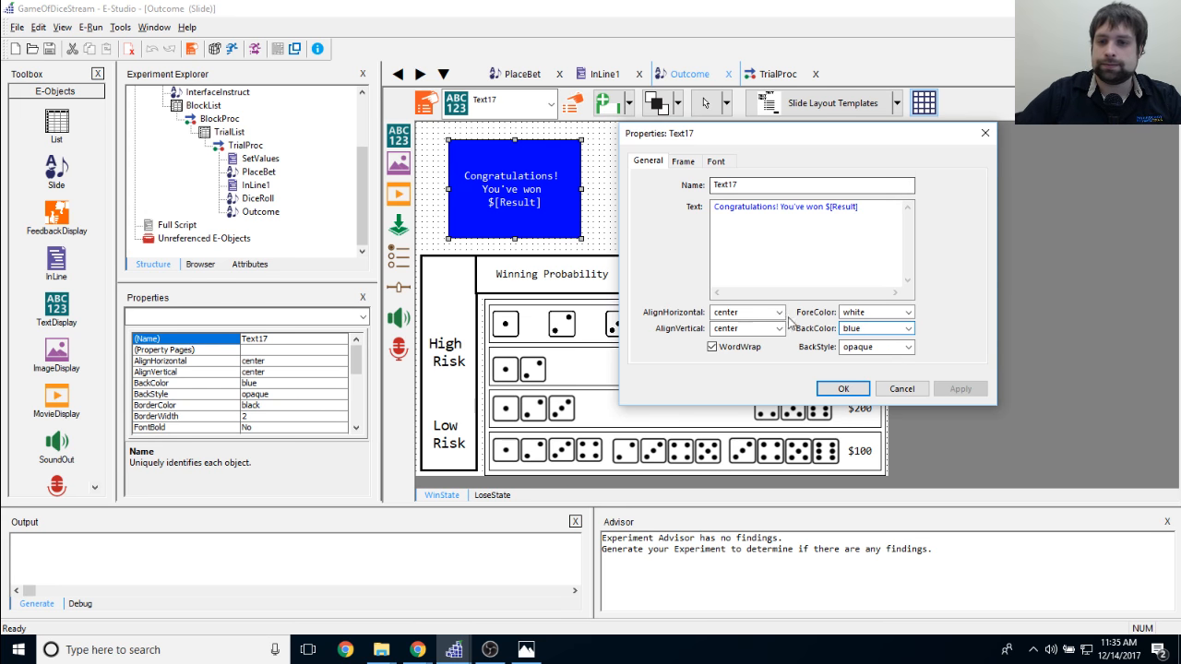
{"action": "left_click", "coordinate": [843, 388]}
Step: Review the text and color properties of the LoseState "Too bad!" box on the Outcome slide
{"action": "left_click", "coordinate": [493, 497]}
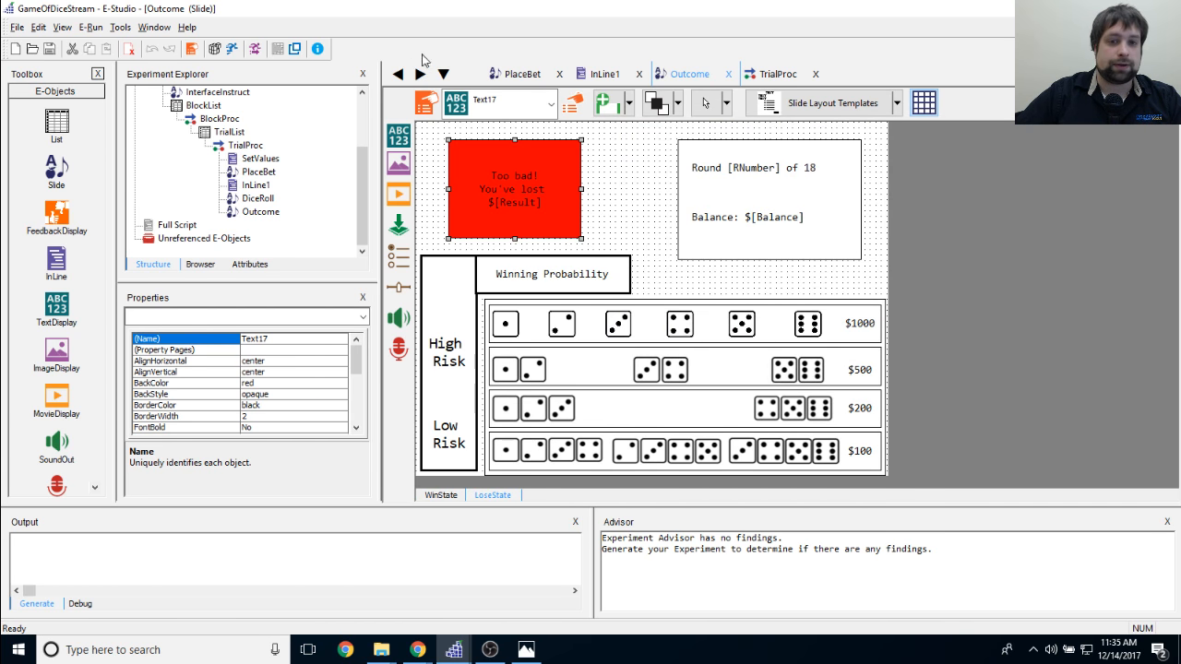
{"action": "left_click", "coordinate": [572, 102]}
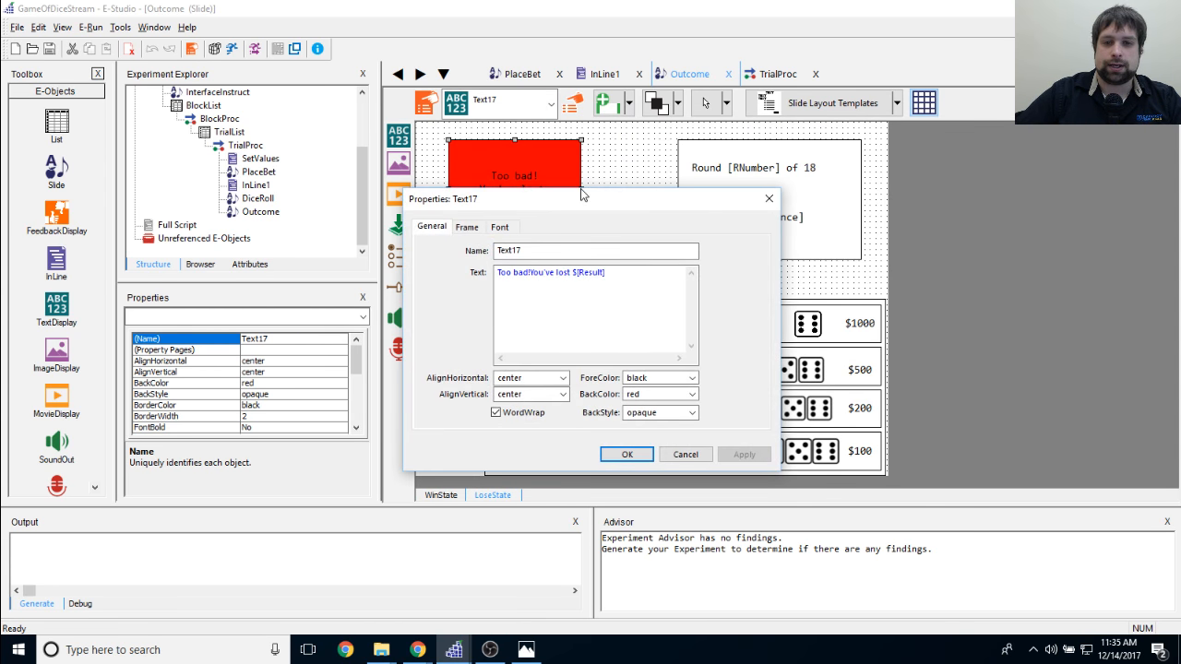
{"action": "left_click_drag", "start_coordinate": [528, 199], "coordinate": [766, 178]}
{"action": "left_click", "coordinate": [892, 356]}
{"action": "left_click", "coordinate": [895, 373]}
{"action": "left_click", "coordinate": [862, 434]}
{"action": "left_click", "coordinate": [635, 232]}
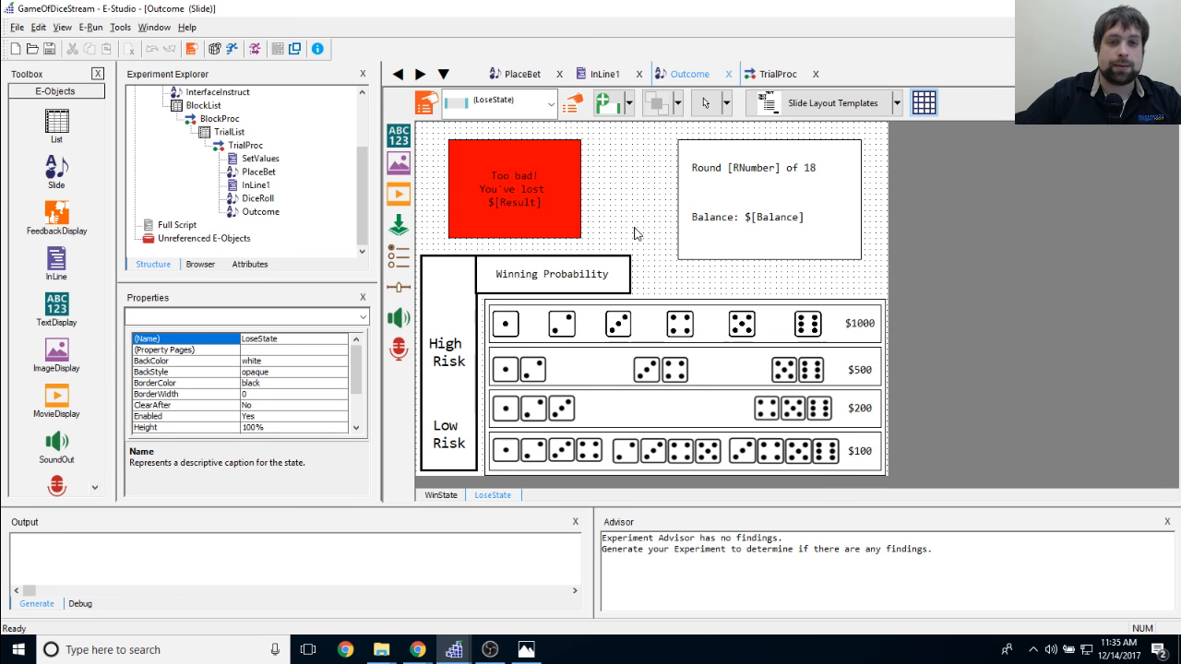
Step: Open the Outcome slide's own properties and check its duration and input settings
{"action": "left_click", "coordinate": [420, 104]}
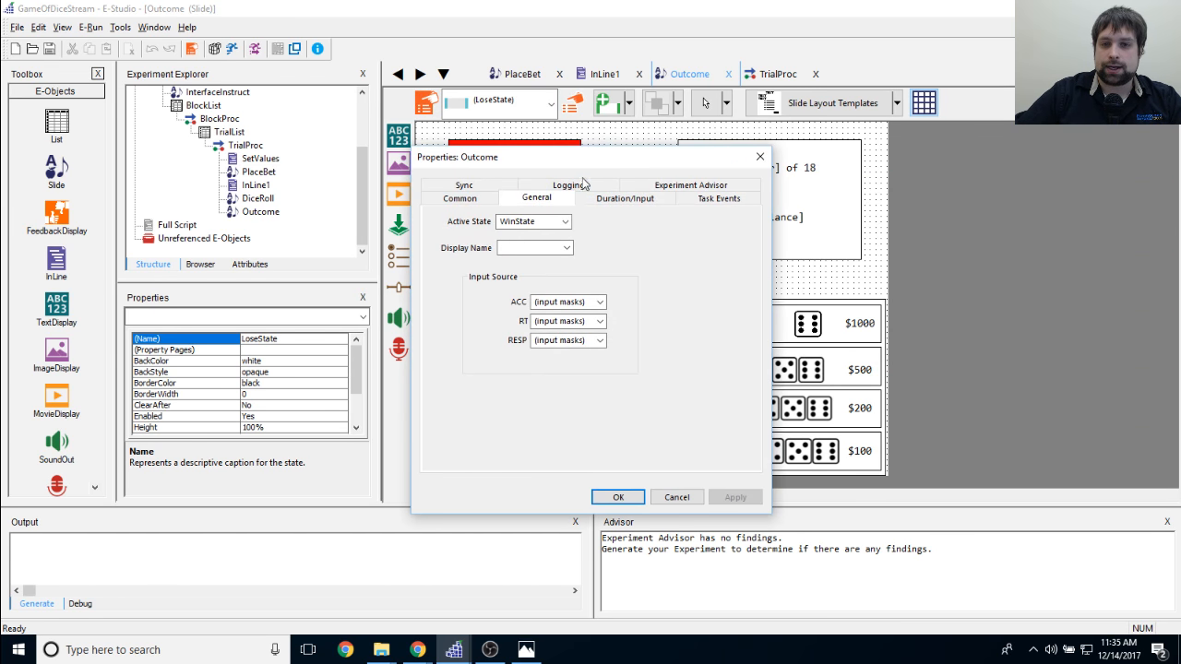
{"action": "left_click", "coordinate": [625, 198]}
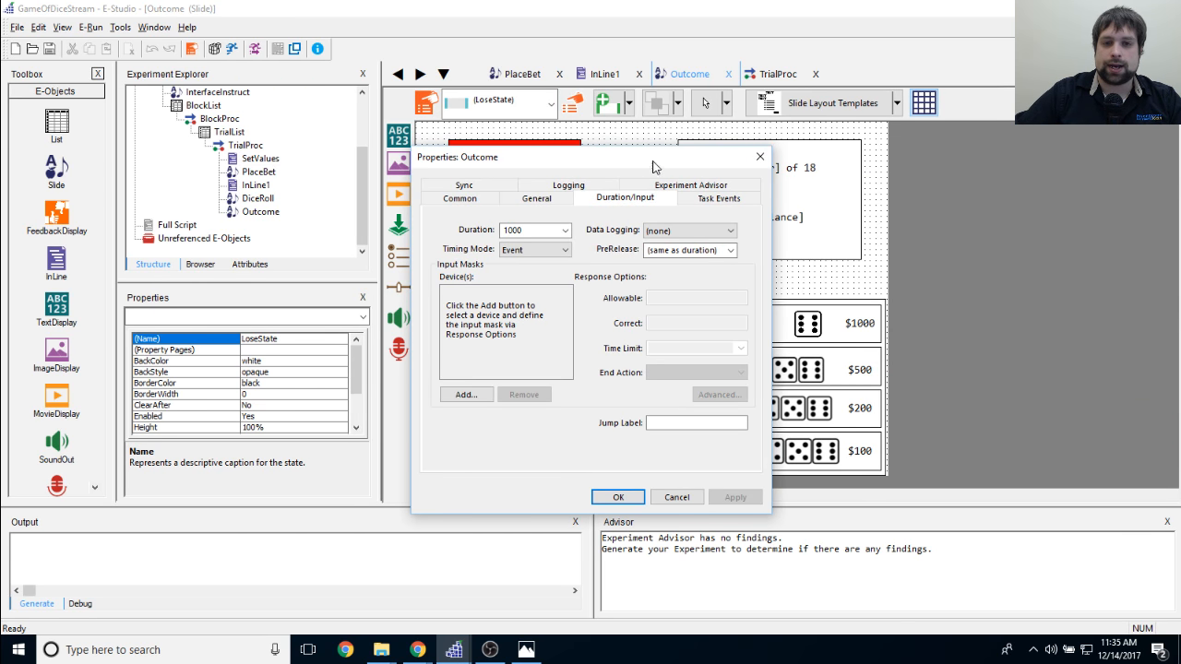
{"action": "left_click_drag", "start_coordinate": [591, 157], "coordinate": [710, 125]}
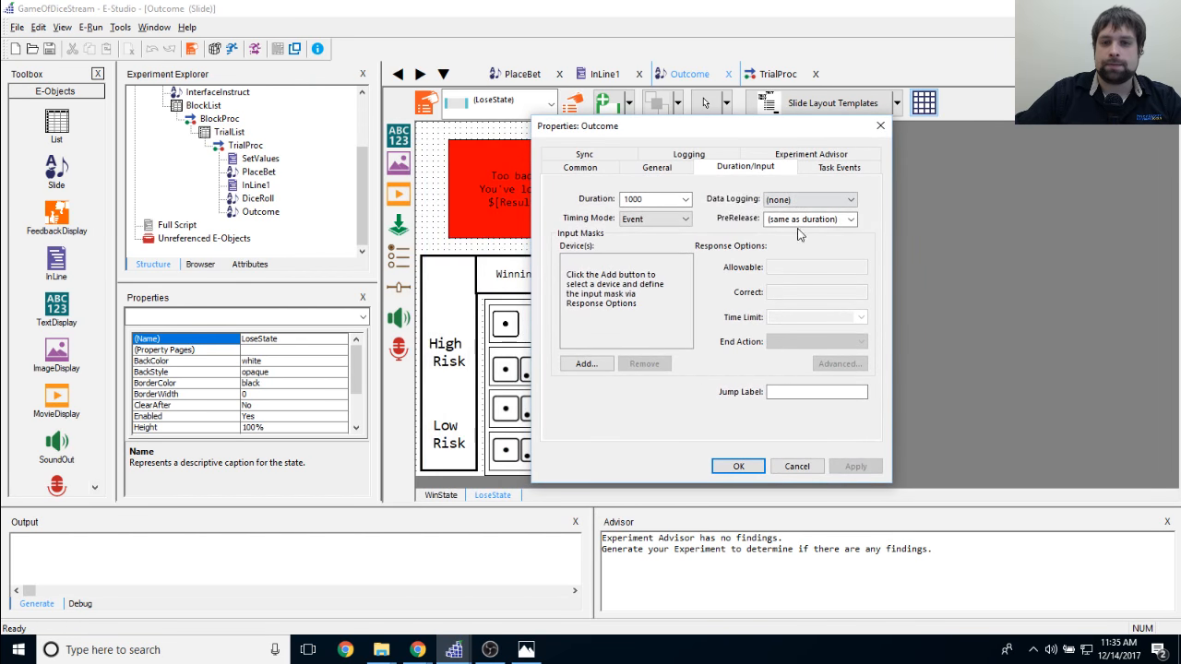
{"action": "double_click", "coordinate": [663, 200]}
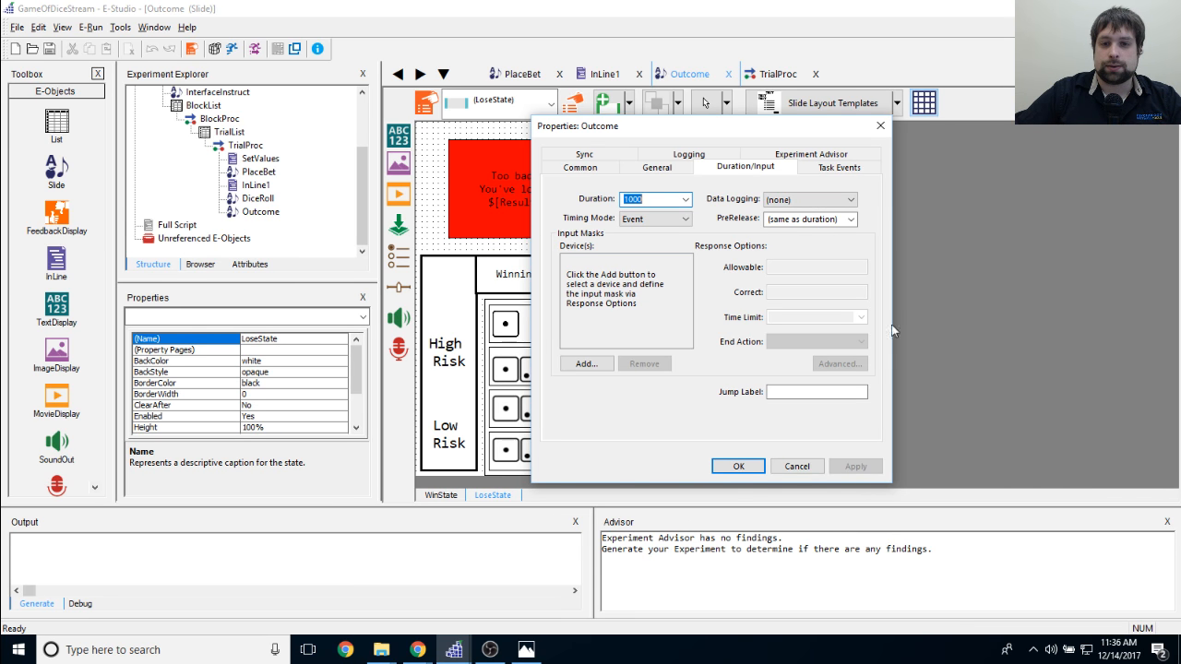
{"action": "left_click", "coordinate": [743, 468]}
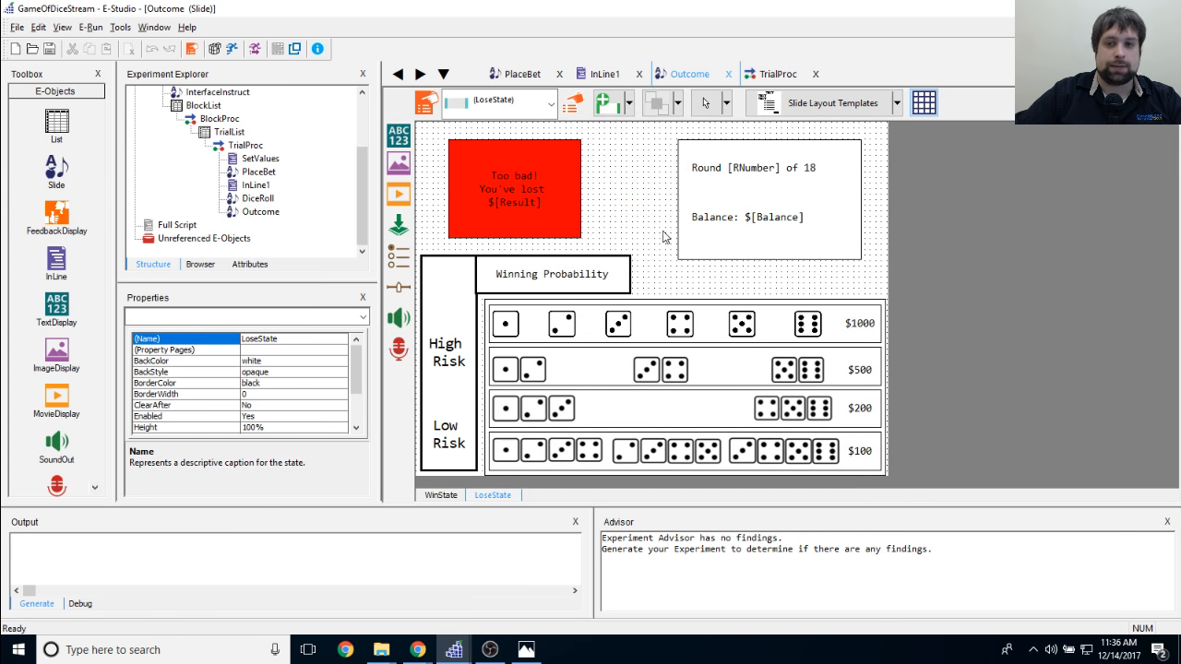
{"action": "left_click", "coordinate": [340, 200]}
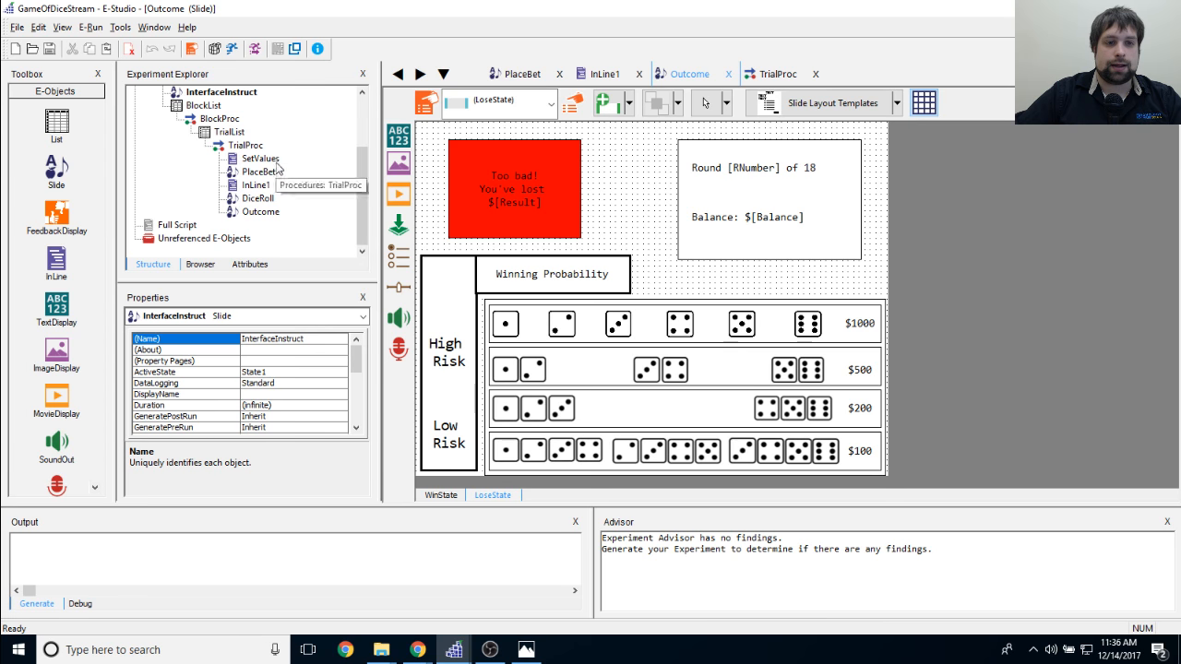
{"action": "scroll", "coordinate": [286, 190], "scroll_direction": "up", "scroll_amount": 2}
{"action": "scroll", "coordinate": [268, 193], "scroll_direction": "down", "scroll_amount": 1}
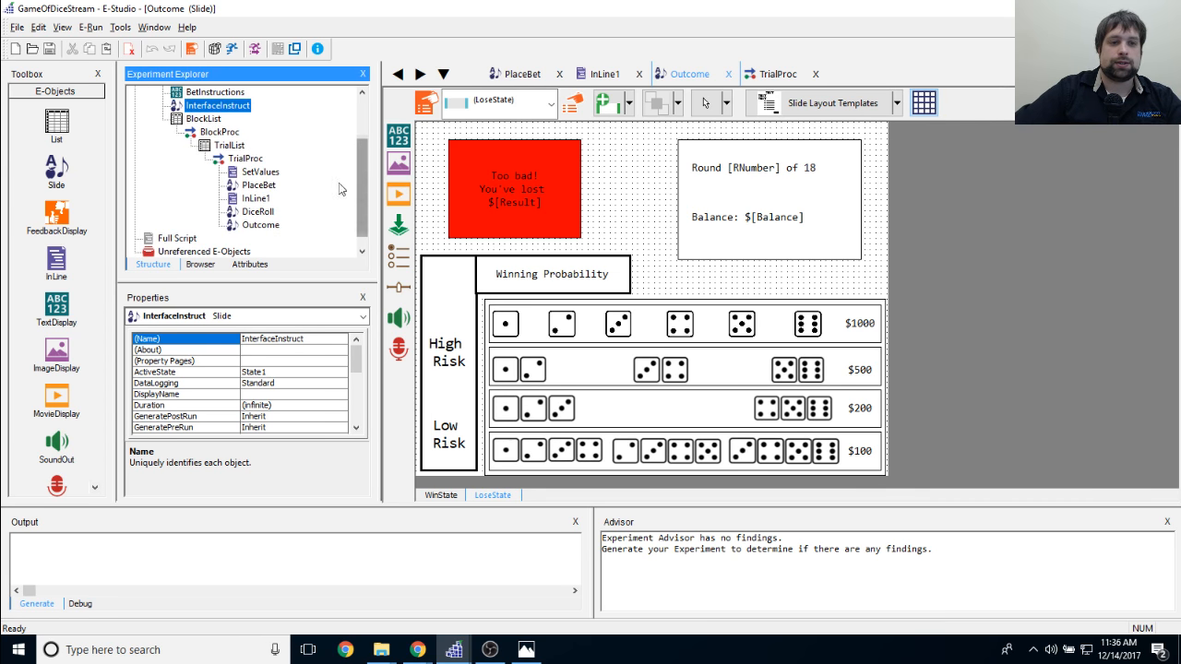
{"action": "mouse_move", "coordinate": [260, 196]}
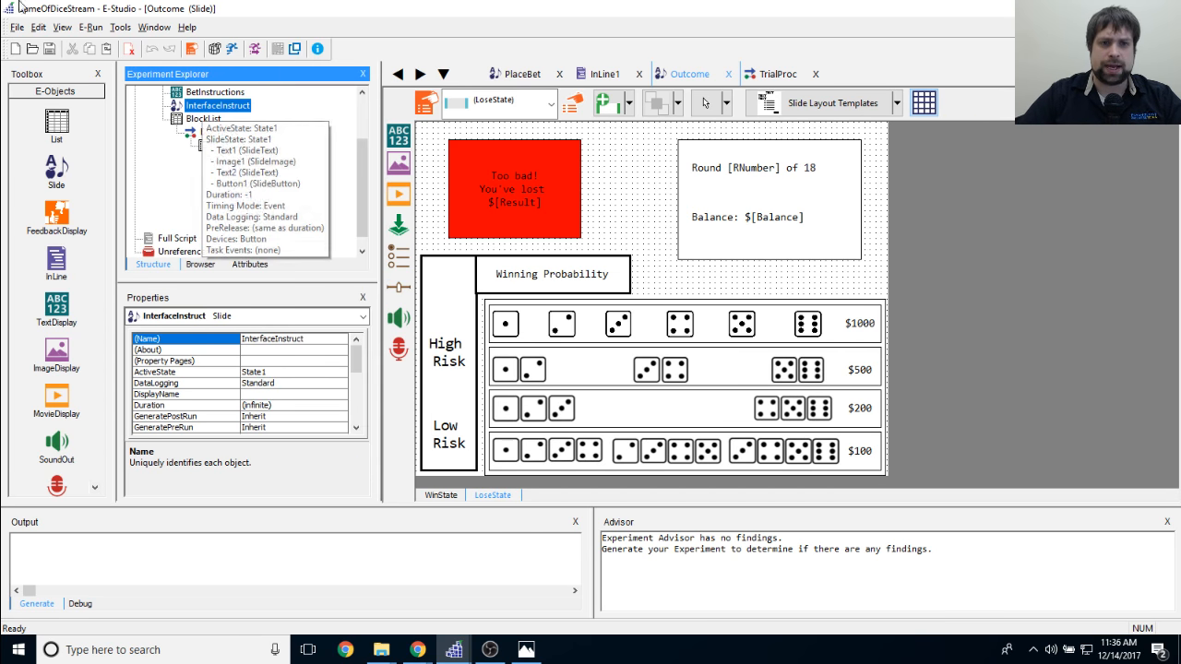
Step: Save the experiment and launch a test run from the Test Manager, entering 0 as the subject number
{"action": "key", "text": "ctrl+s"}
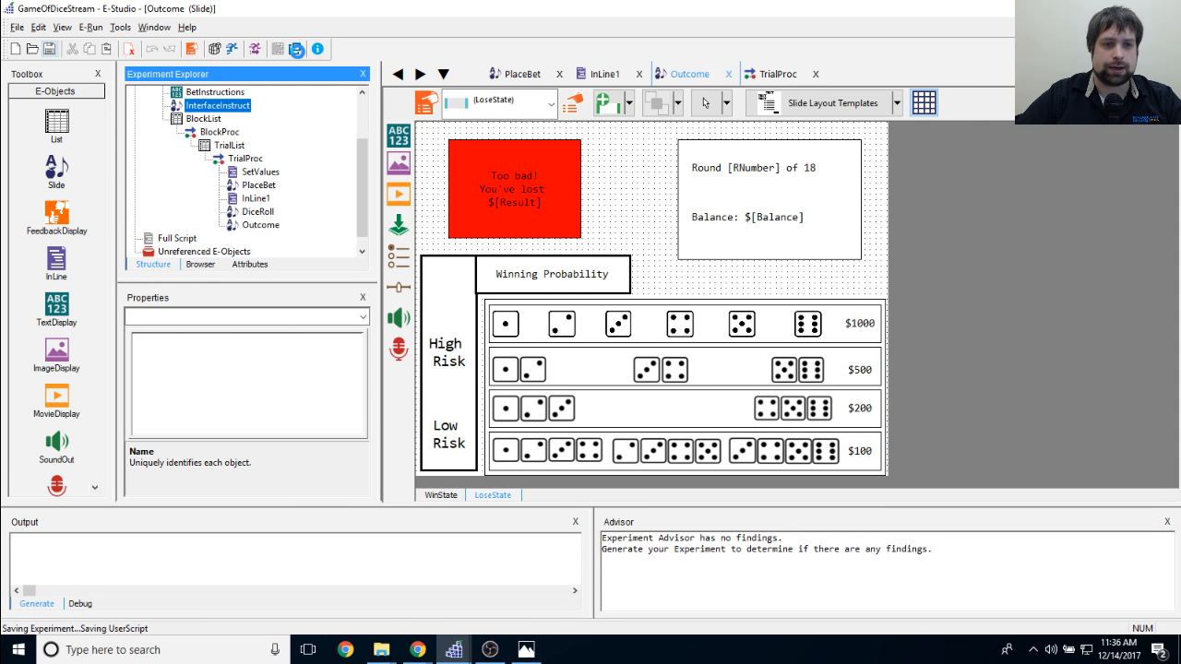
{"action": "left_click", "coordinate": [295, 49]}
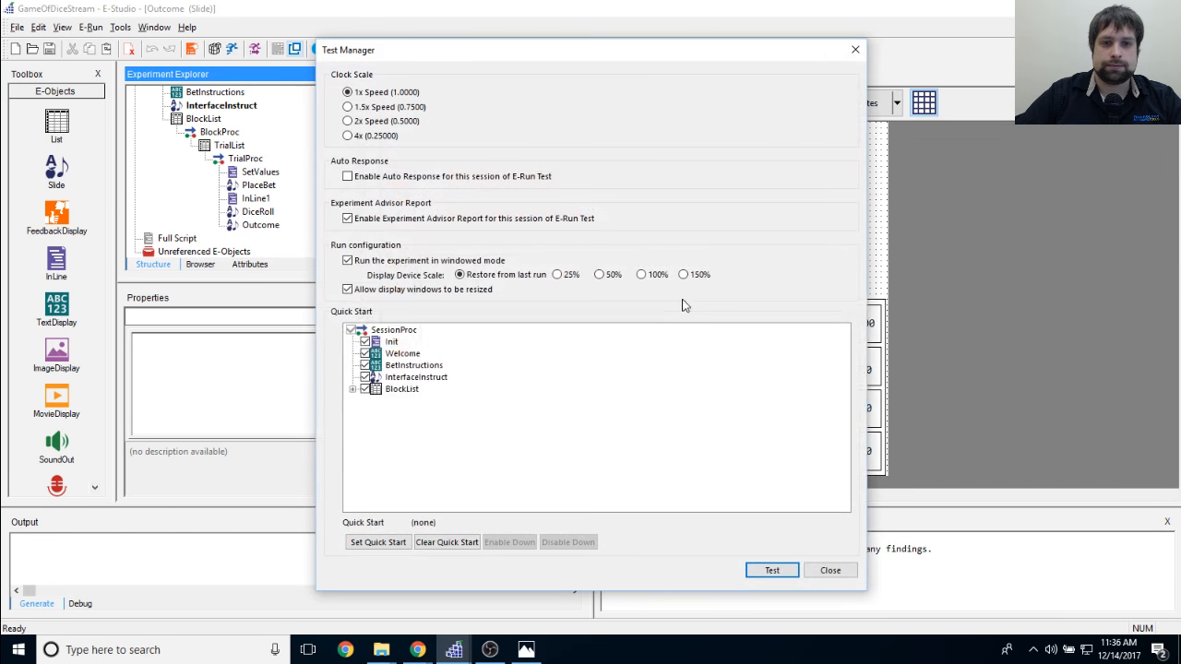
{"action": "left_click", "coordinate": [762, 573]}
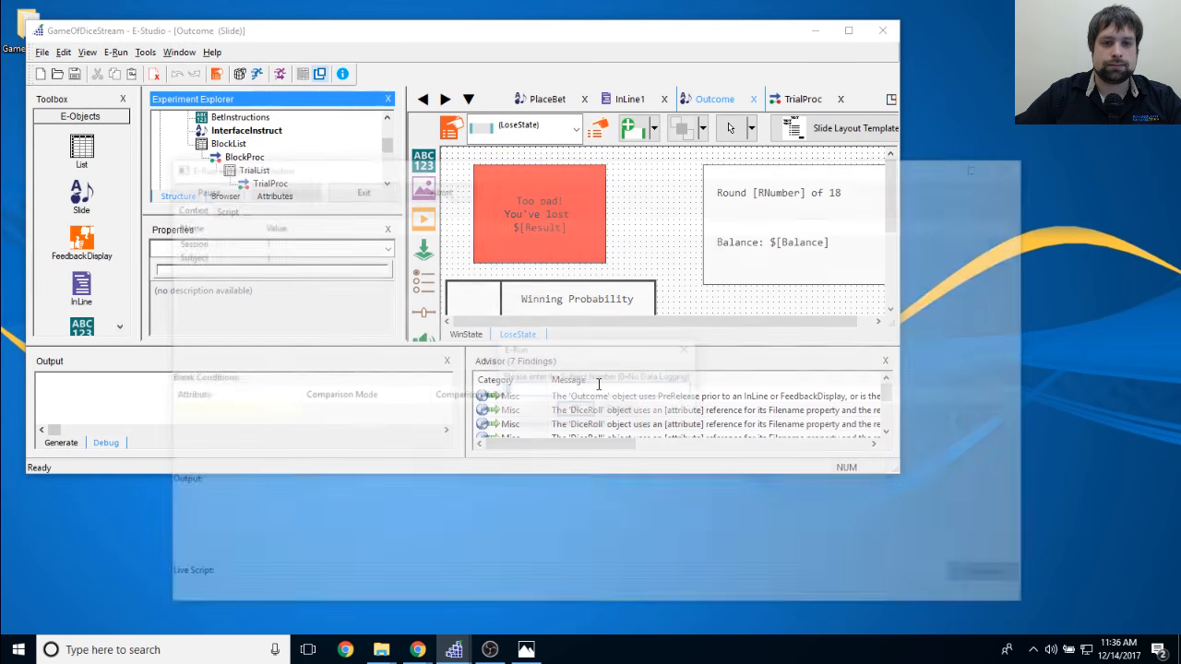
{"action": "type", "text": "1"}
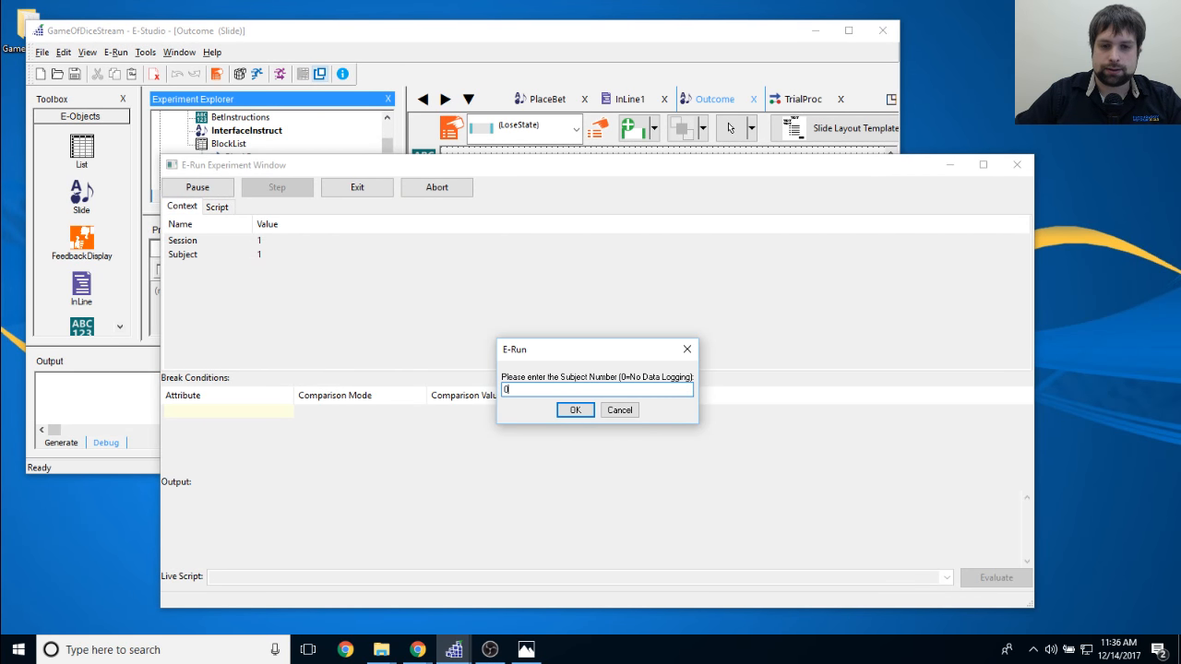
{"action": "key", "text": "Return"}
{"action": "key", "text": "Return"}
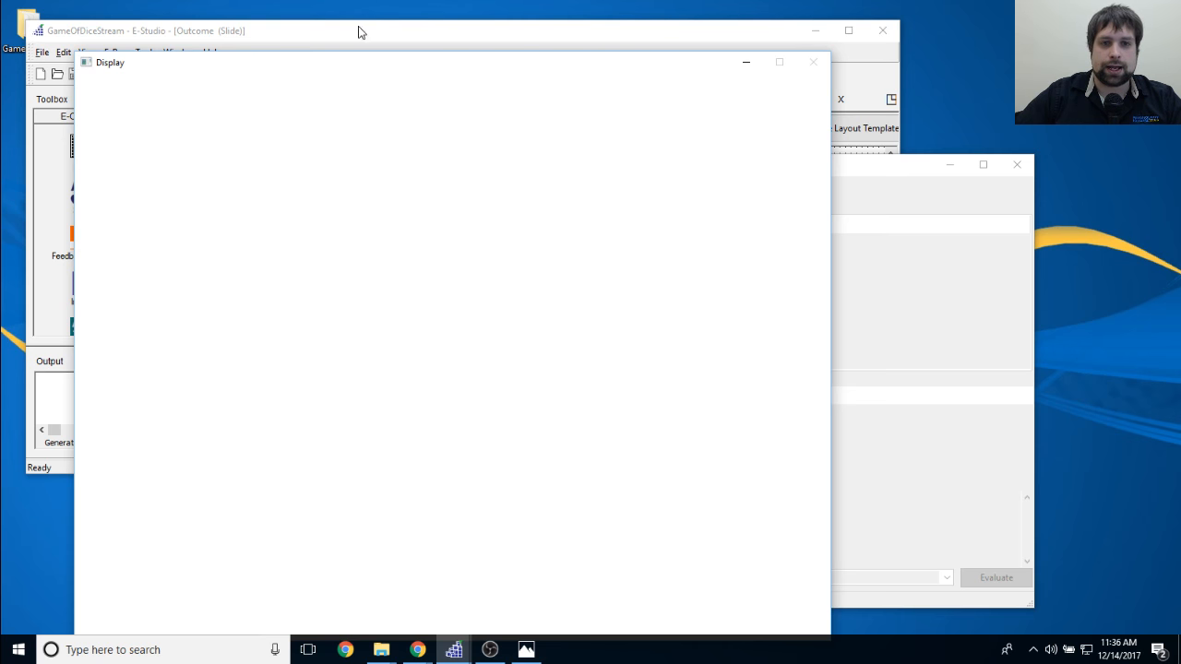
Step: Reposition the running experiment's display window and advance past the welcome and bet instructions to the betting interface example
{"action": "left_click_drag", "start_coordinate": [350, 75], "coordinate": [560, 45]}
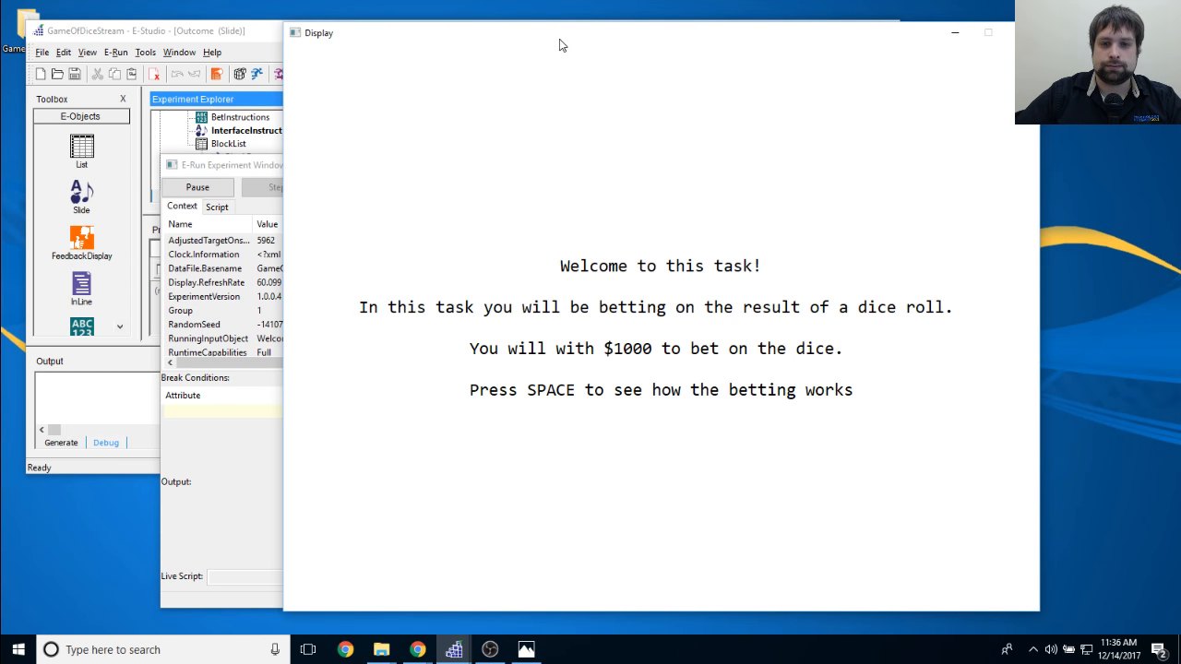
{"action": "key", "text": "space"}
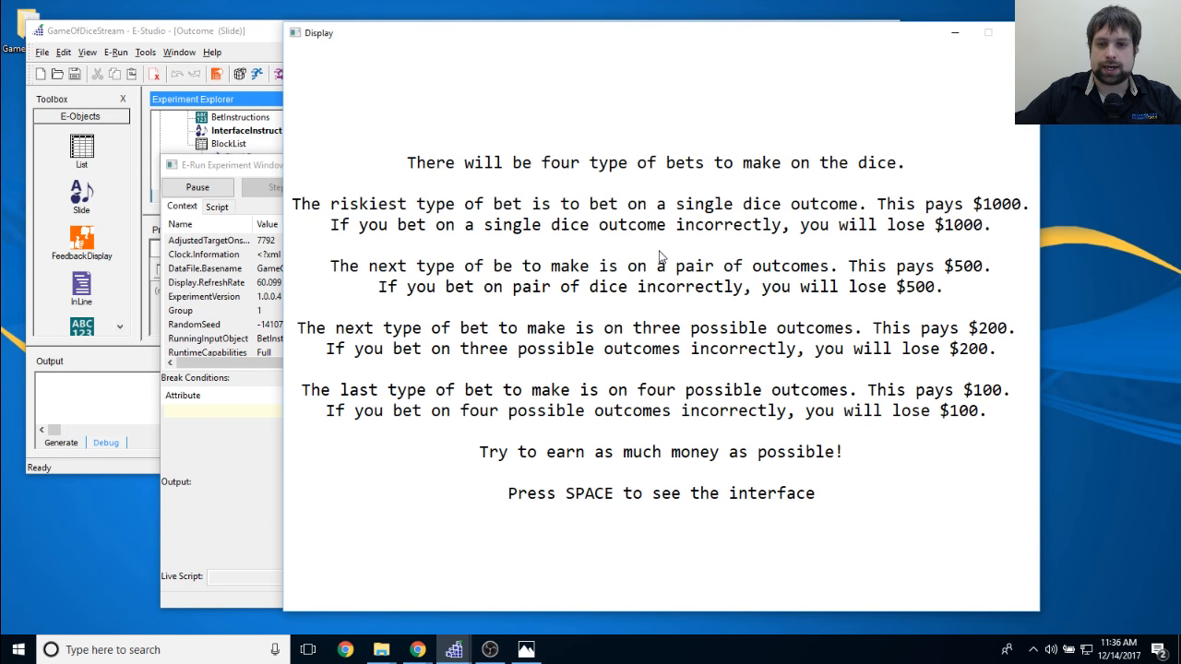
{"action": "key", "text": "space"}
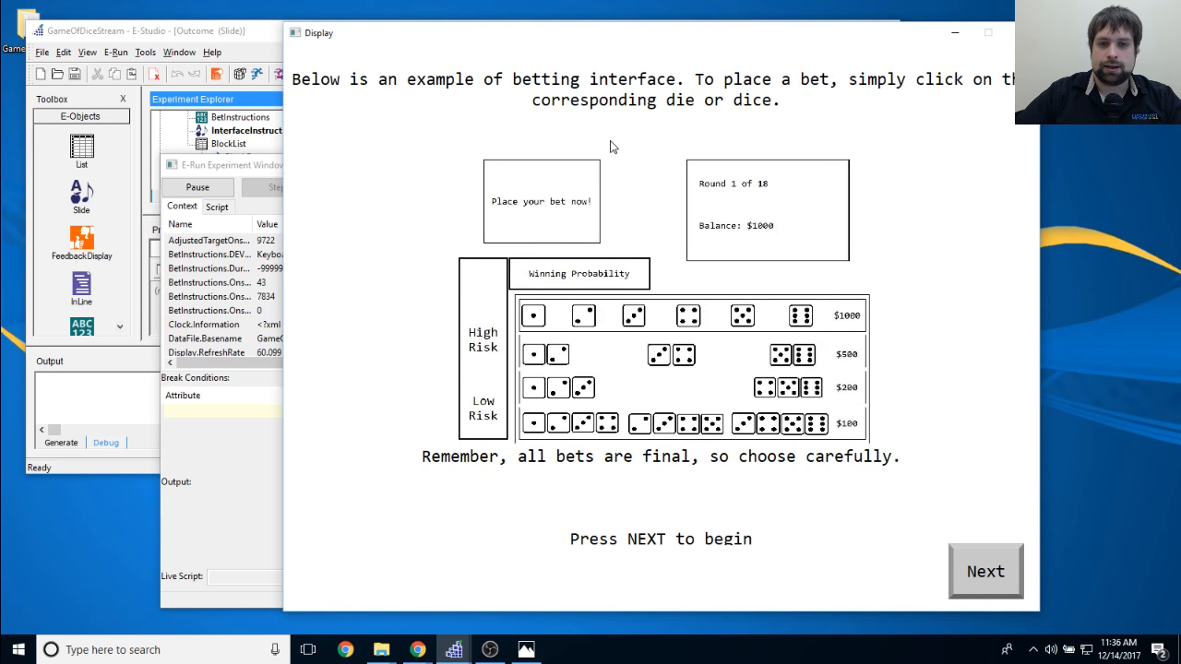
Step: Continue from the betting interface example to the first round, place a bet to test the dice roll, and dismiss the error
{"action": "left_click", "coordinate": [985, 571]}
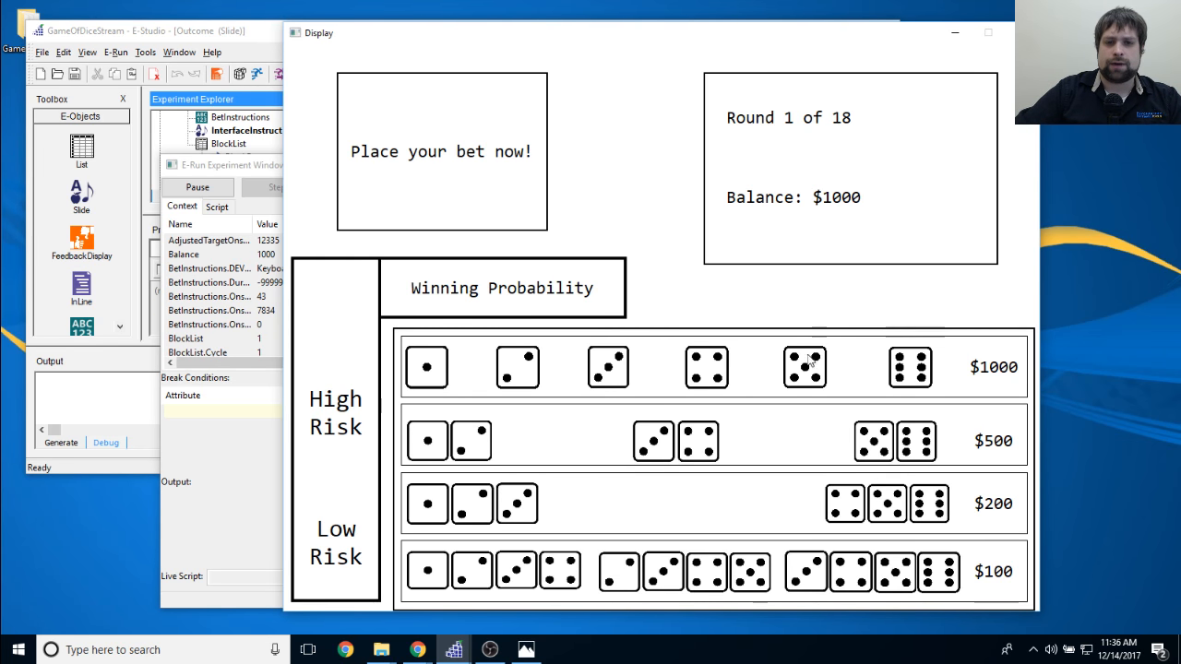
{"action": "key", "text": "ctrl+alt+shift"}
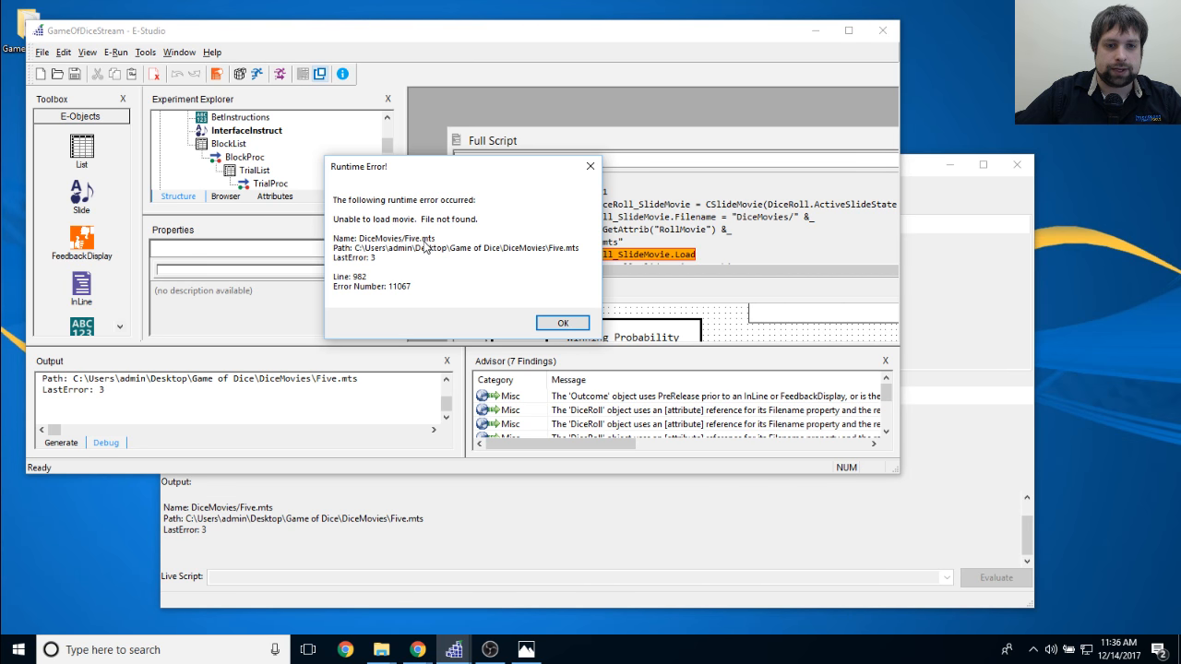
{"action": "left_click", "coordinate": [570, 324]}
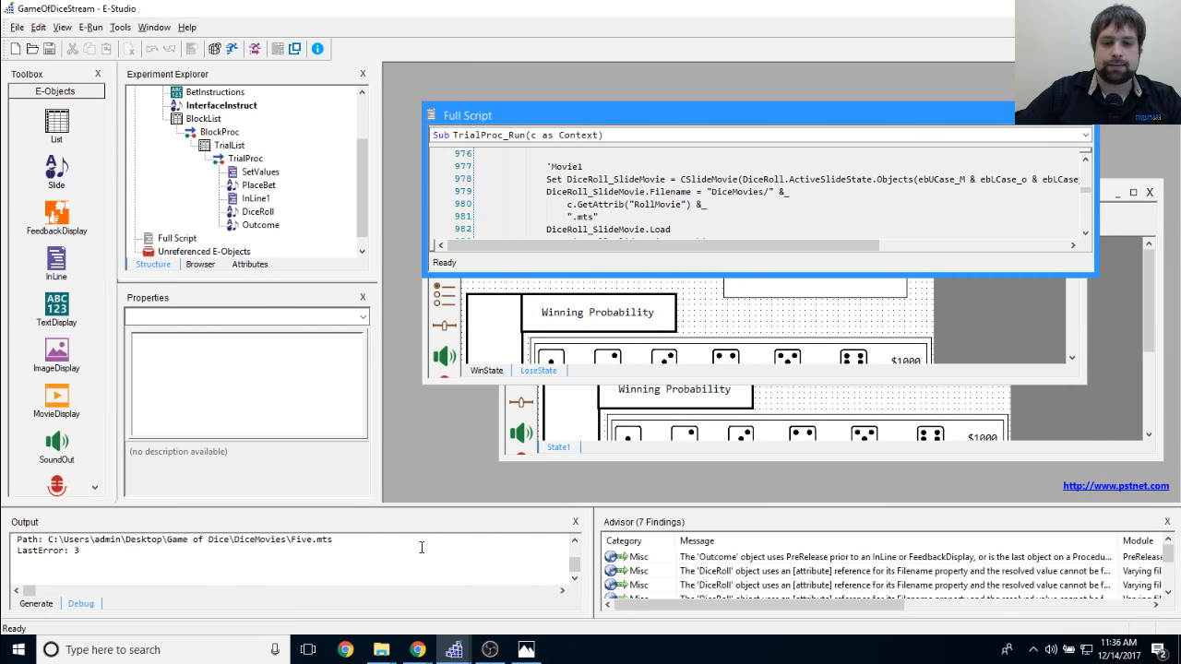
Step: Check the dice movie folder's name and its files in File Explorer, then return to E-Studio
{"action": "mouse_move", "coordinate": [381, 650]}
{"action": "left_click", "coordinate": [360, 599]}
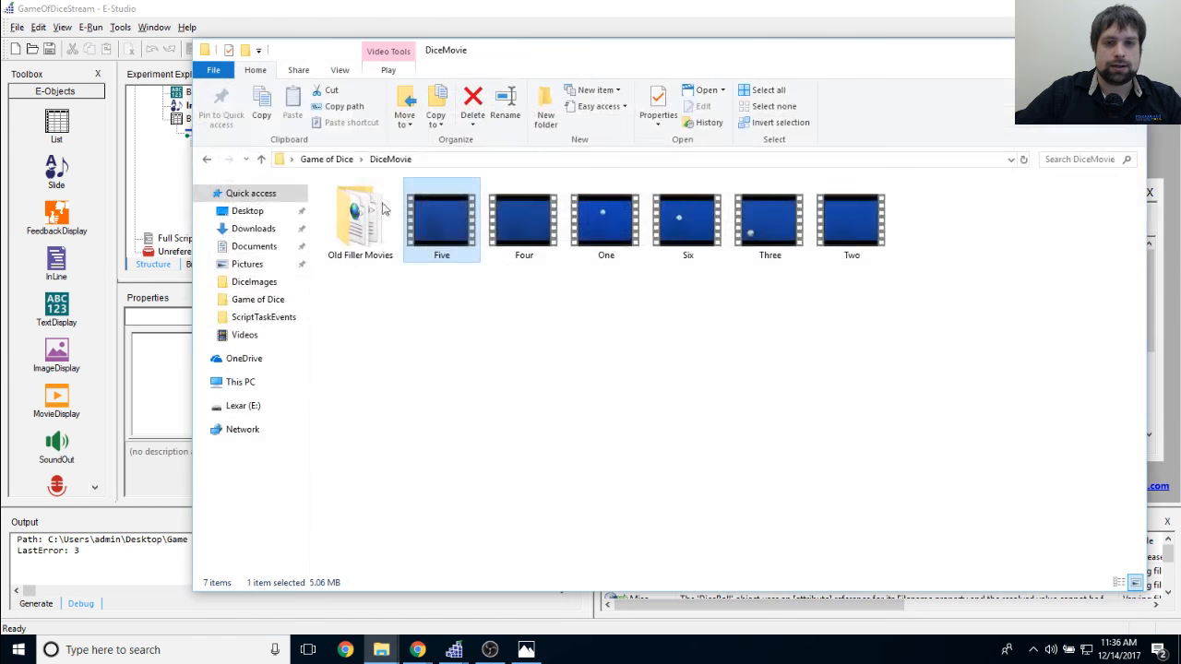
{"action": "left_click", "coordinate": [654, 358]}
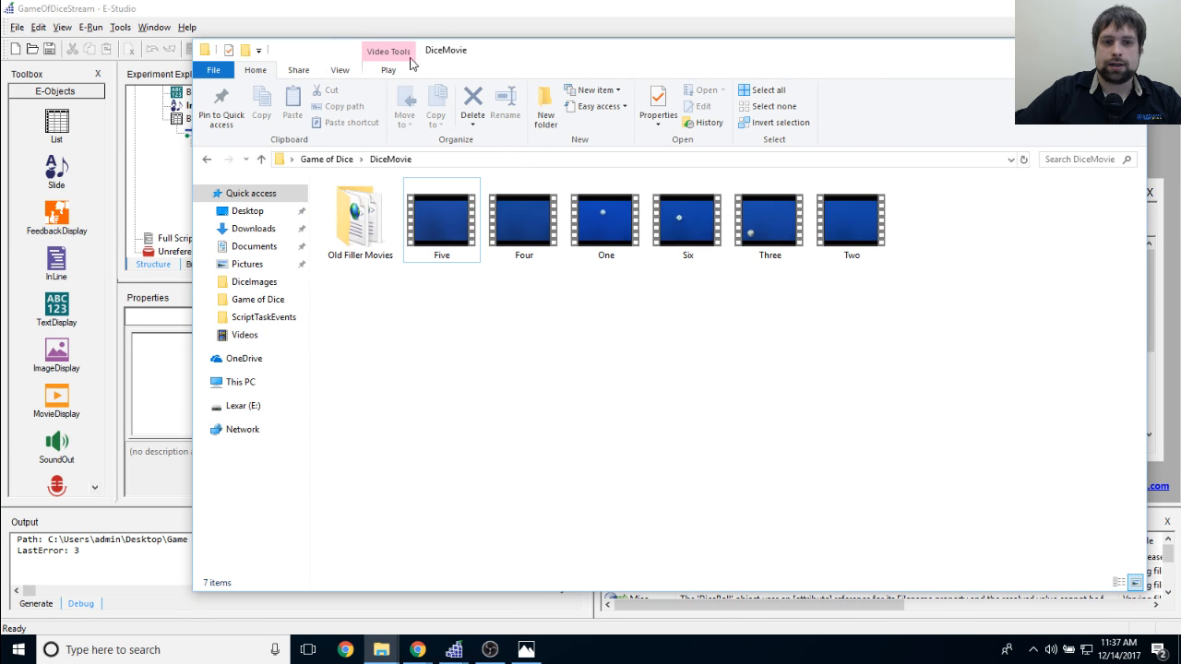
{"action": "left_click", "coordinate": [1059, 50]}
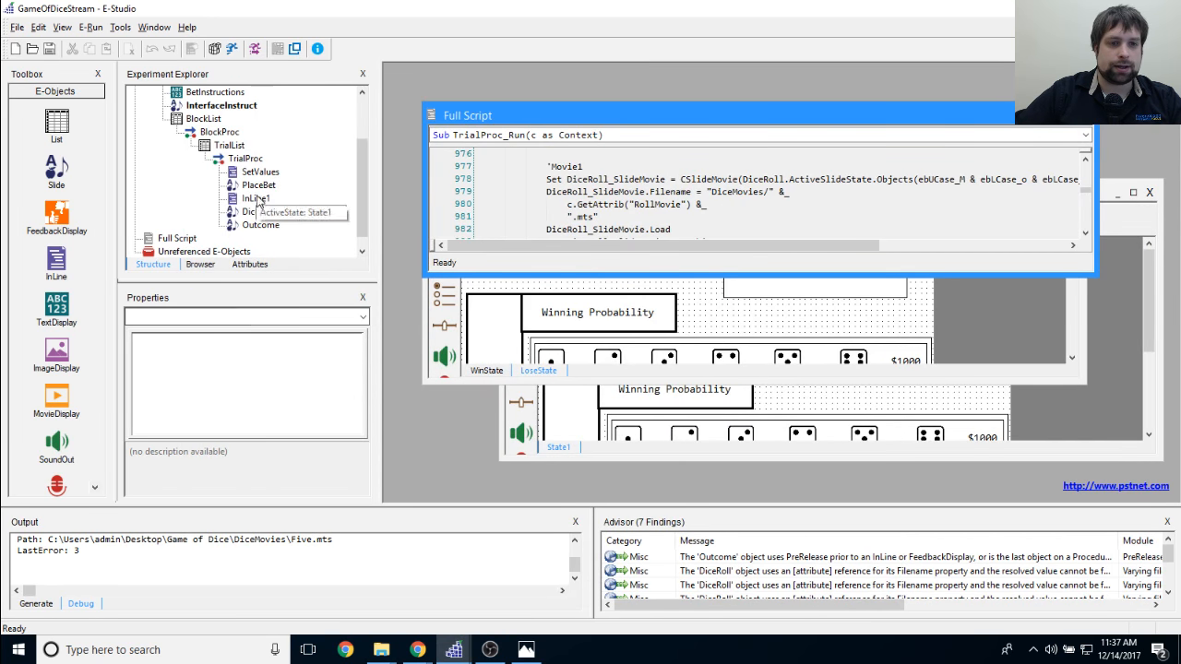
Step: Correct the folder in the DiceRoll slide's Movie1 filename so it reads DiceMovie/[RollMovie].mts
{"action": "double_click", "coordinate": [251, 211]}
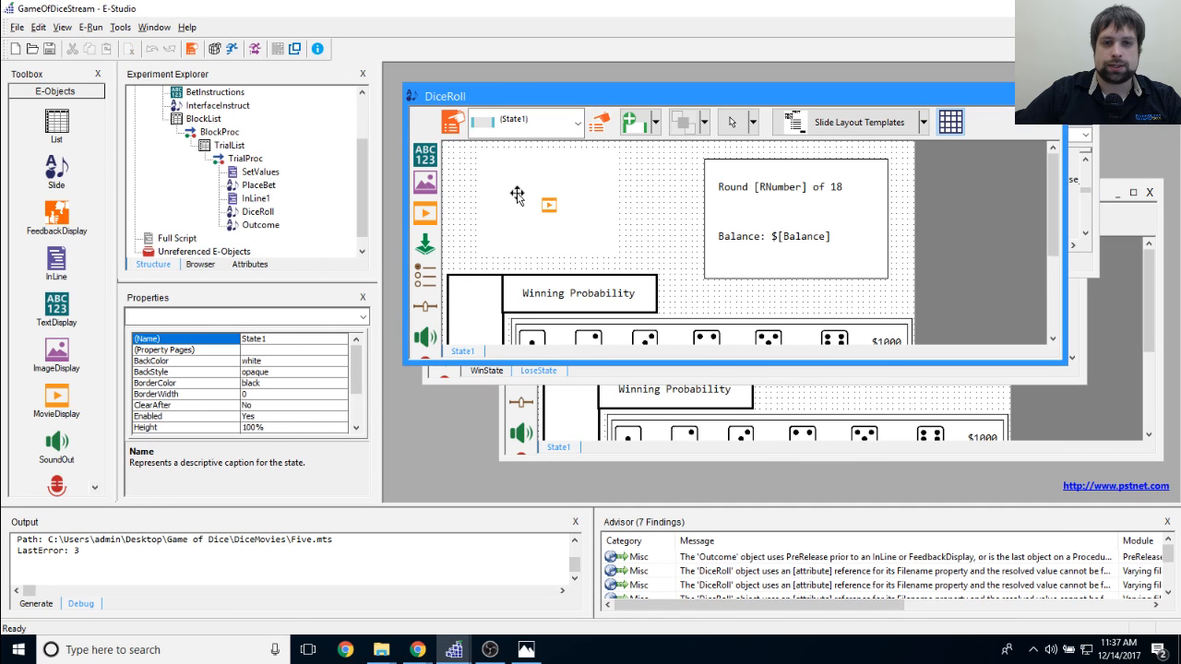
{"action": "left_click", "coordinate": [598, 129]}
{"action": "left_click", "coordinate": [547, 243]}
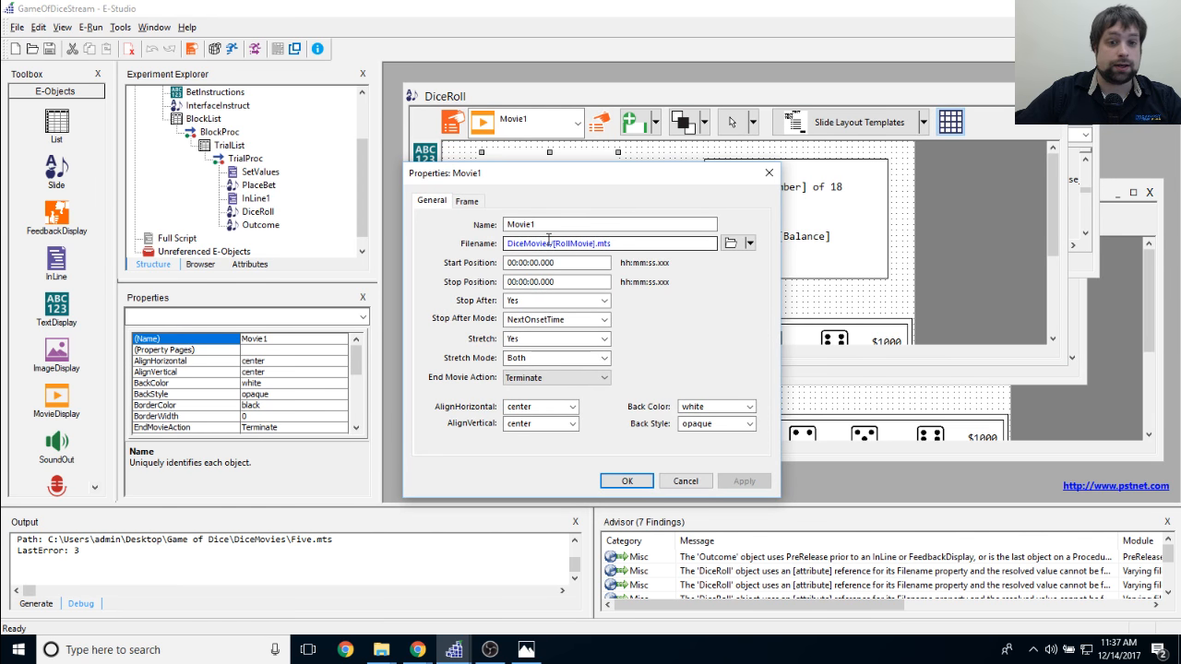
{"action": "key", "text": "Delete"}
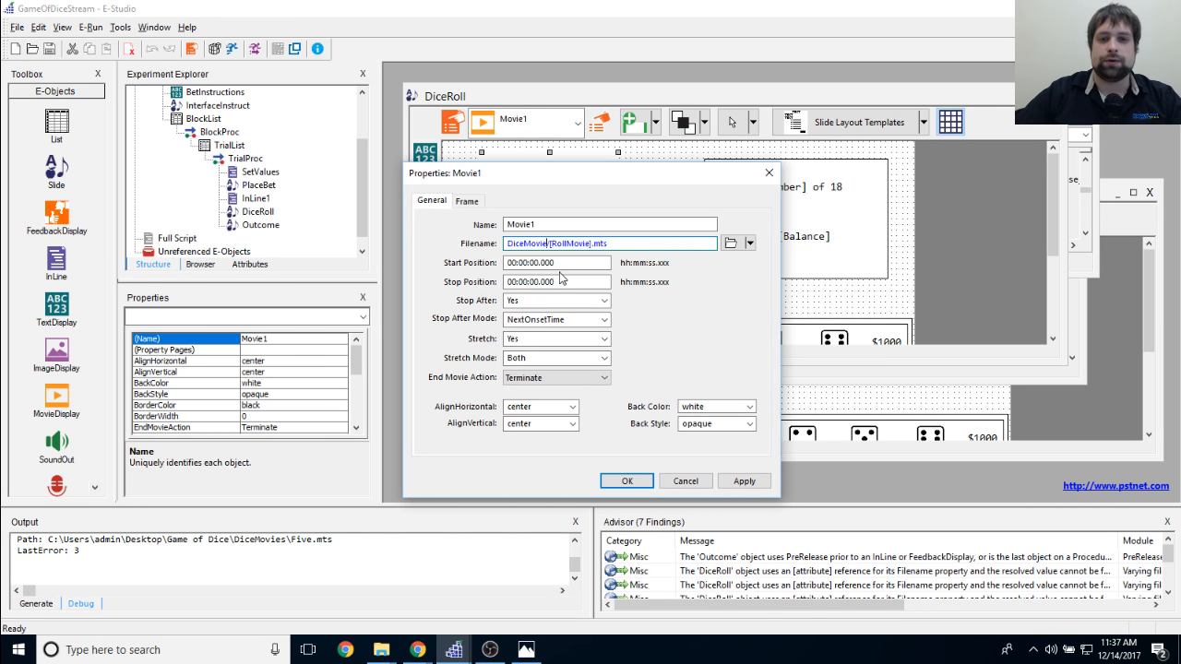
{"action": "type", "text": "/"}
{"action": "left_click", "coordinate": [745, 480]}
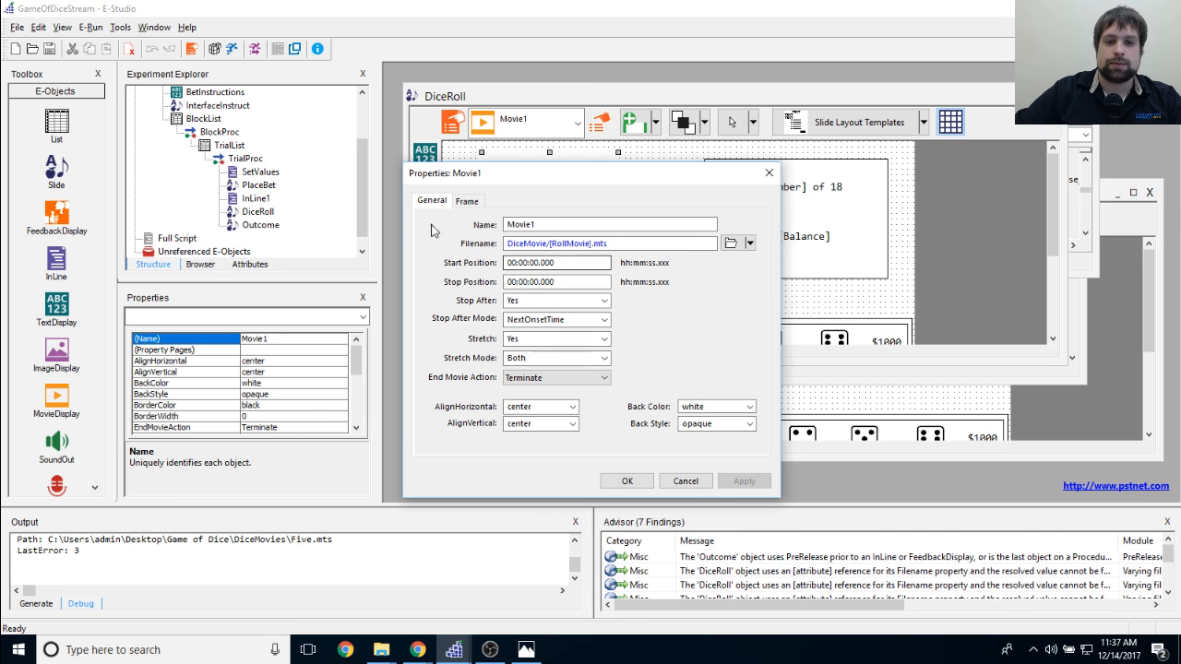
{"action": "left_click_drag", "start_coordinate": [507, 243], "coordinate": [547, 244]}
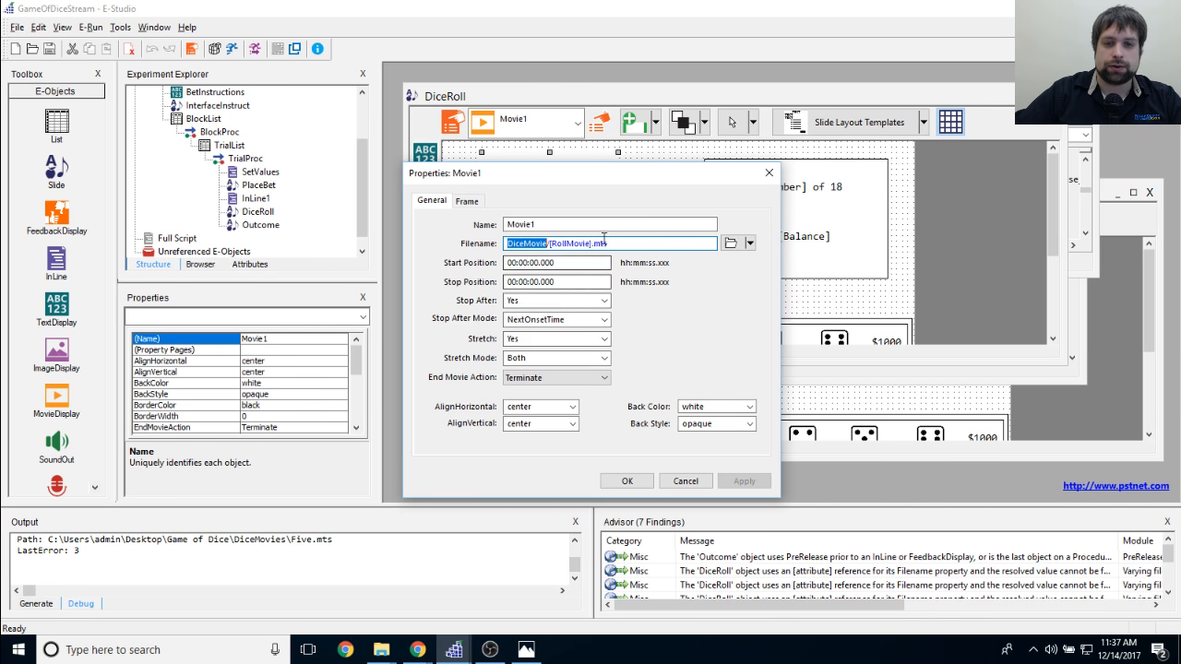
{"action": "left_click", "coordinate": [606, 242]}
{"action": "left_click", "coordinate": [632, 482]}
{"action": "left_click", "coordinate": [646, 195]}
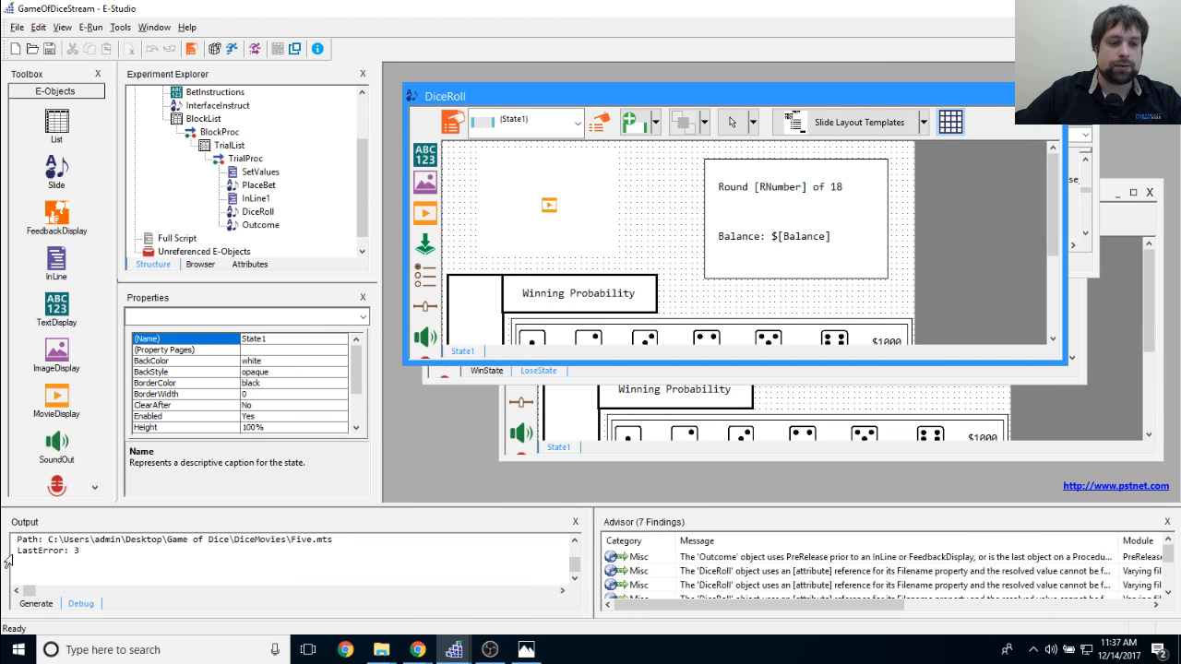
Step: Review the runtime error details for the failed movie load in the debug output
{"action": "left_click", "coordinate": [121, 559]}
{"action": "scroll", "coordinate": [121, 563], "scroll_direction": "up", "scroll_amount": 1}
{"action": "scroll", "coordinate": [121, 563], "scroll_direction": "up", "scroll_amount": 1}
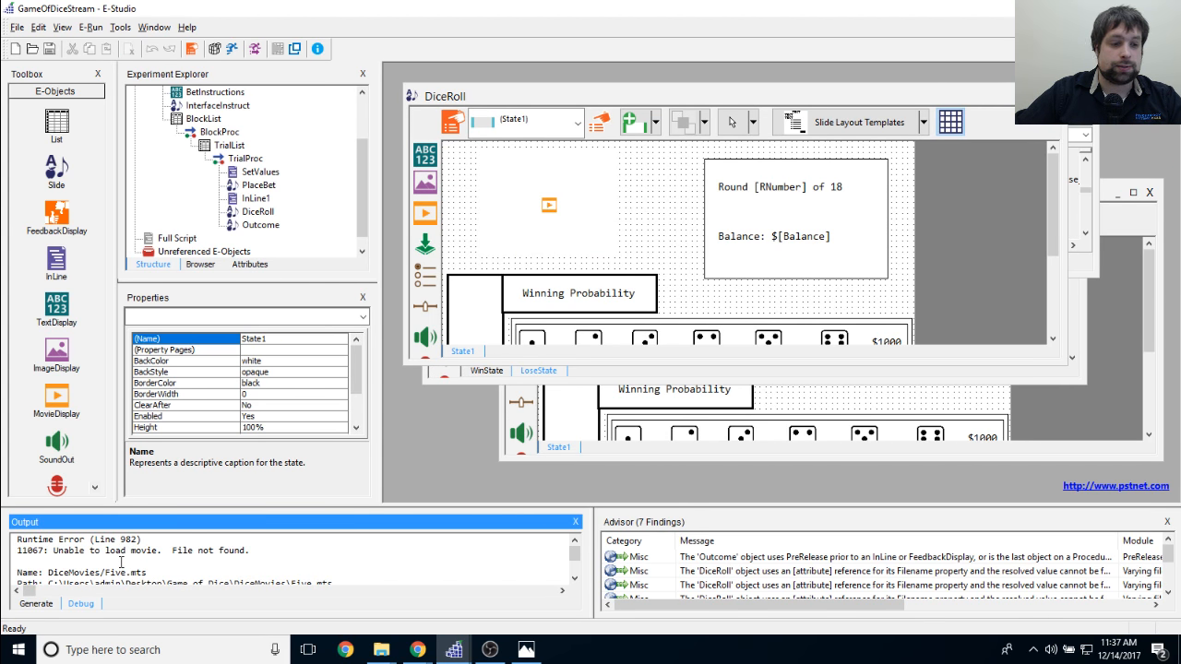
{"action": "left_click_drag", "start_coordinate": [56, 553], "coordinate": [254, 550]}
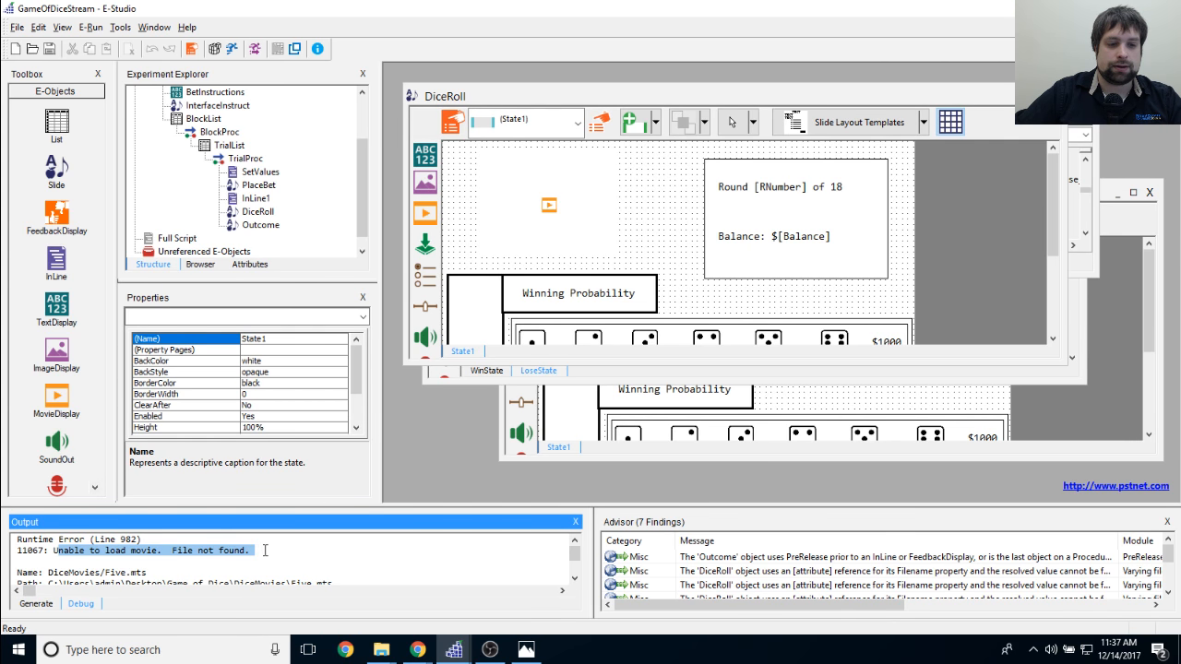
{"action": "left_click", "coordinate": [294, 551]}
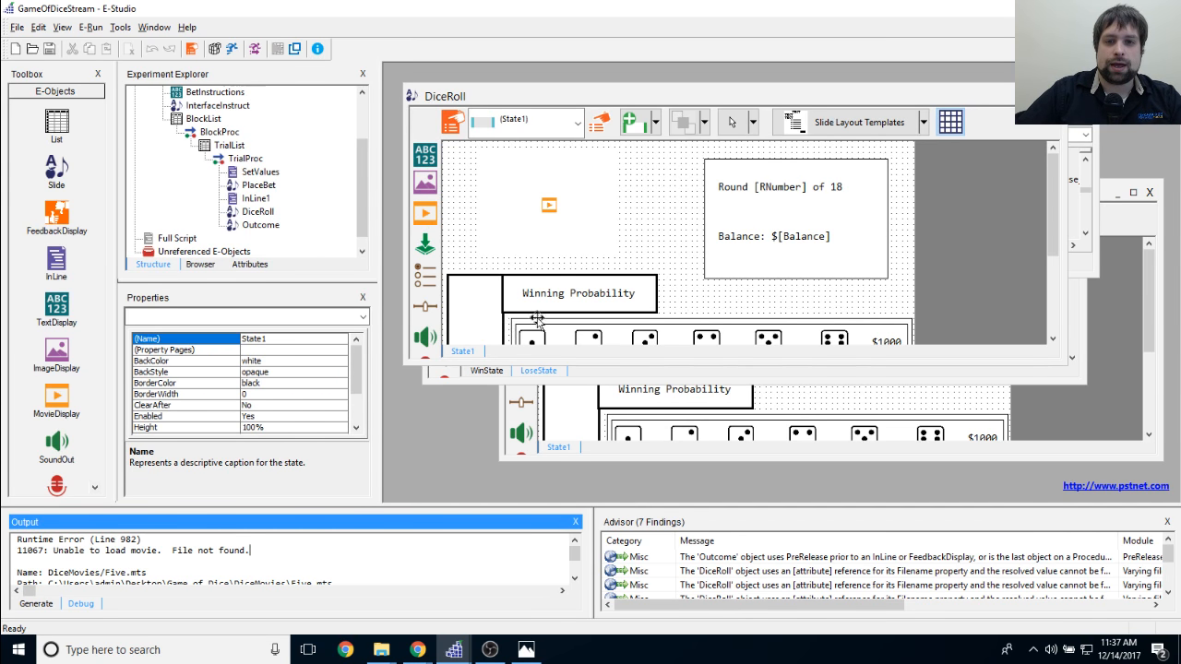
Step: Reopen the DiceRoll slide's Movie1 properties and double-check the filename path
{"action": "left_click", "coordinate": [572, 208]}
{"action": "left_click", "coordinate": [600, 122]}
{"action": "left_click_drag", "start_coordinate": [506, 242], "coordinate": [649, 256]}
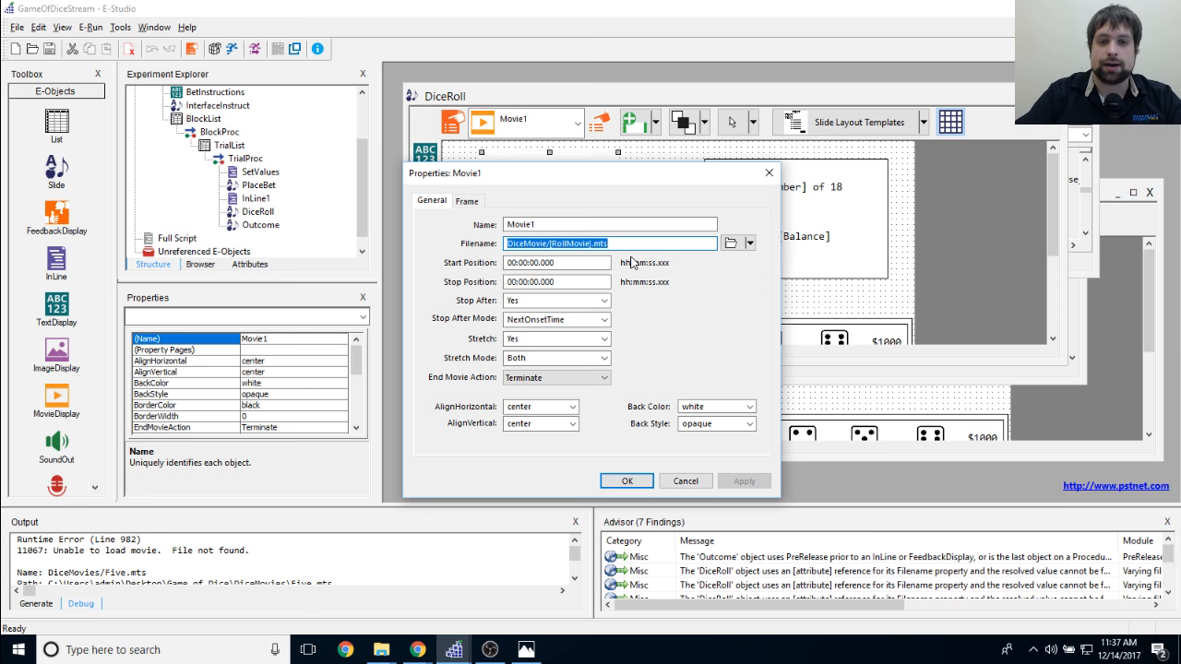
{"action": "left_click", "coordinate": [613, 244]}
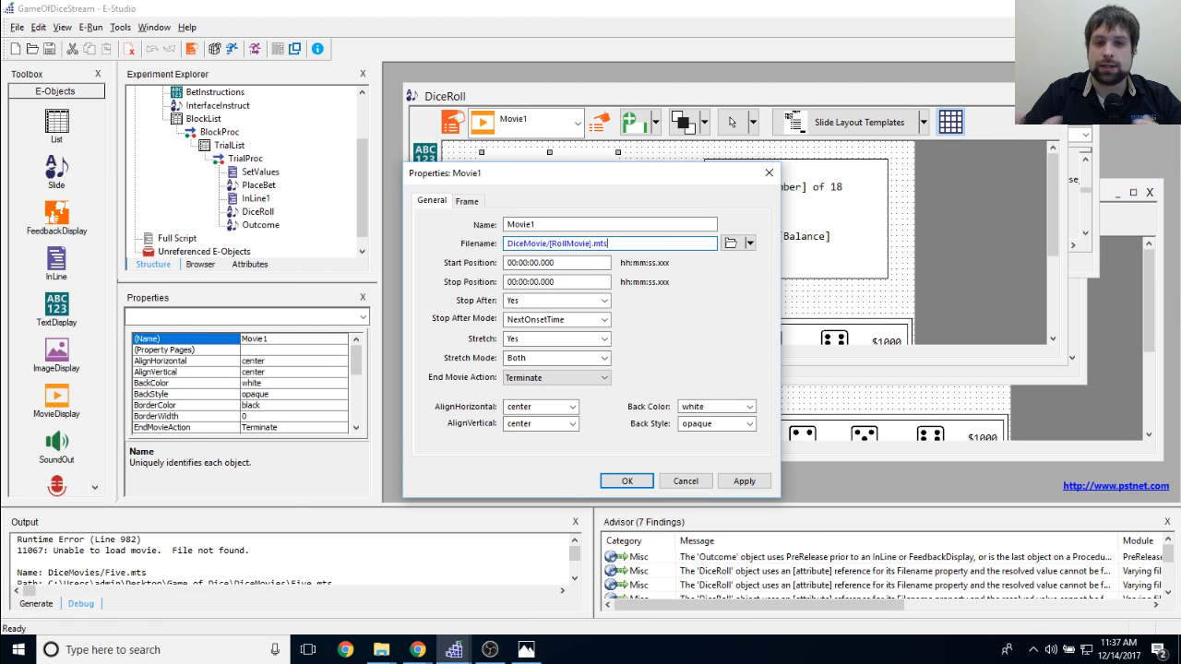
{"action": "left_click", "coordinate": [743, 481]}
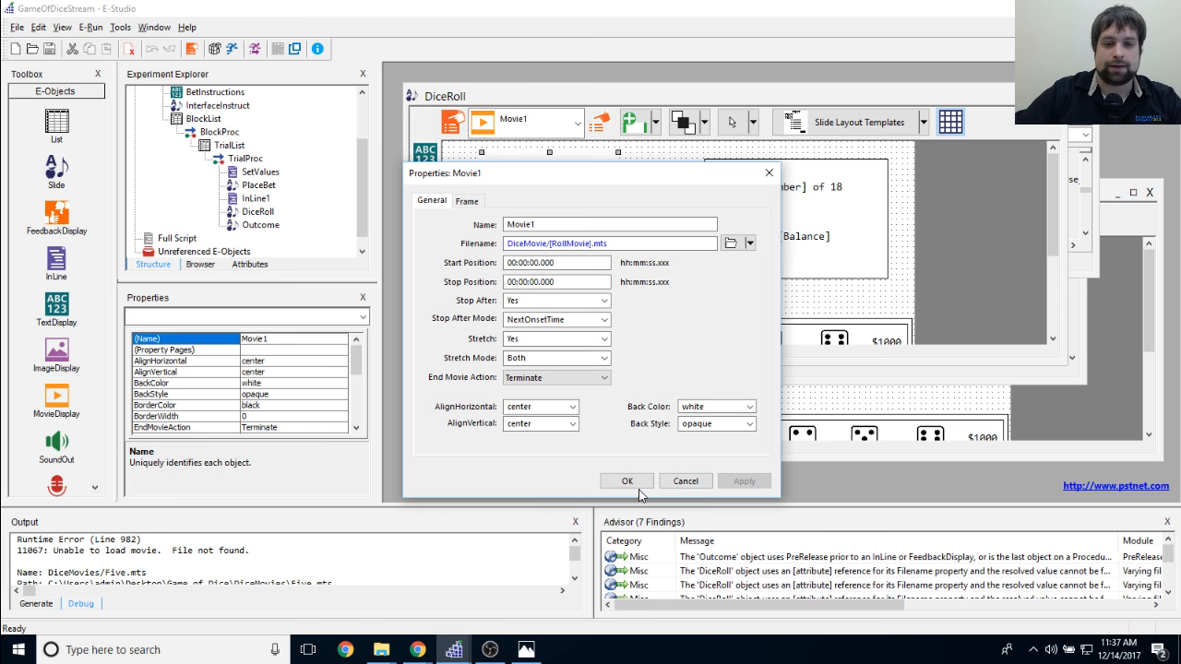
{"action": "left_click", "coordinate": [626, 481]}
Step: Launch a windowed test run with the default startup values and advance past the welcome and bet instructions
{"action": "left_click", "coordinate": [295, 48]}
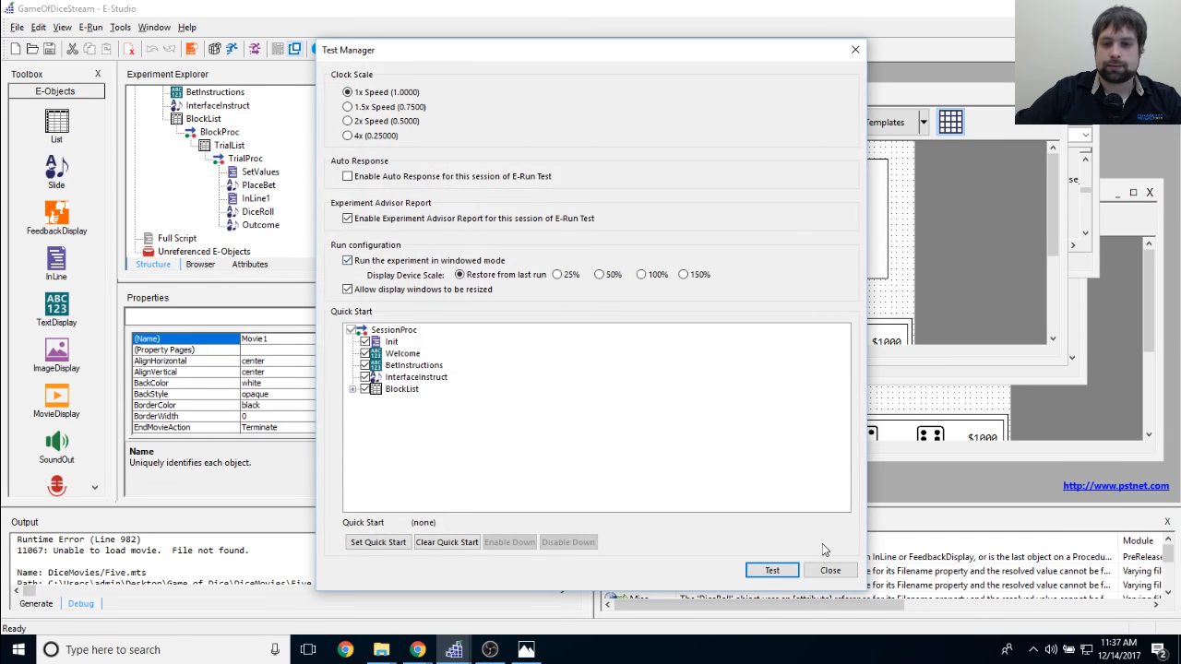
{"action": "left_click", "coordinate": [772, 571]}
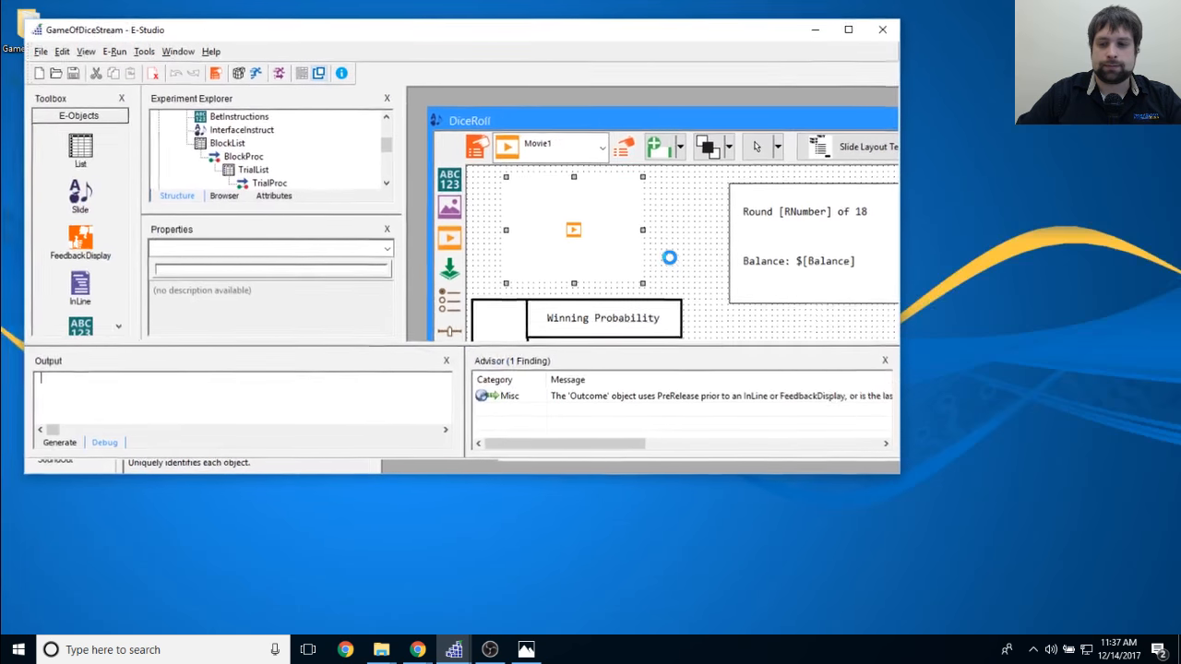
{"action": "key", "text": "Return"}
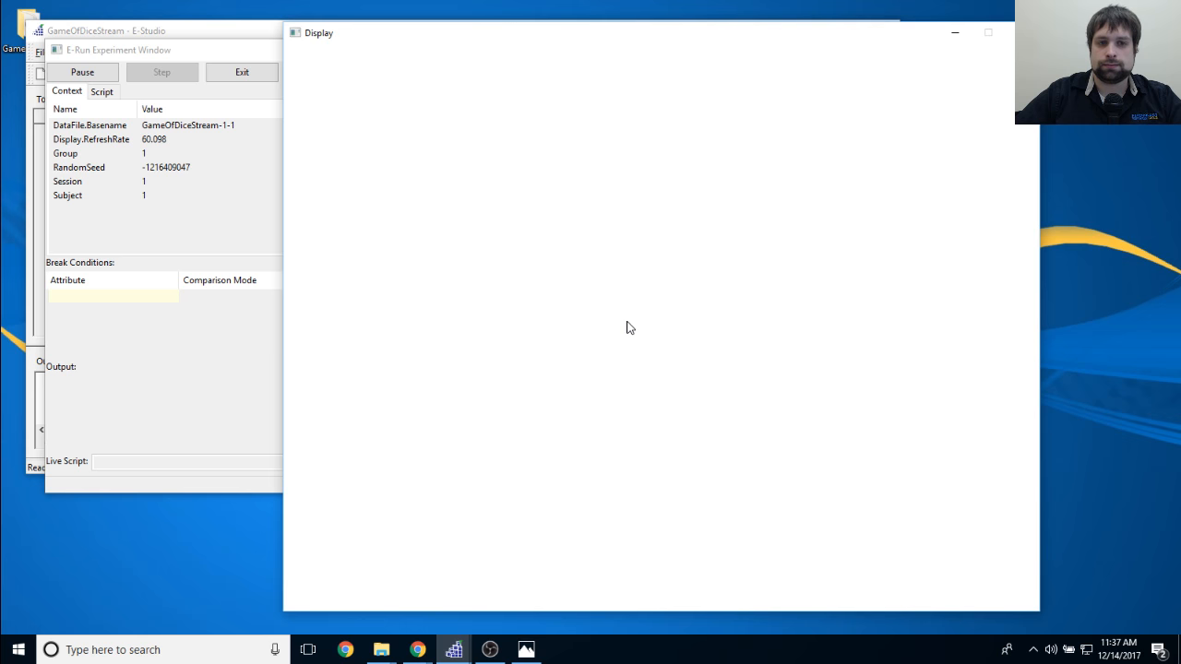
{"action": "key", "text": "space"}
{"action": "key", "text": "space"}
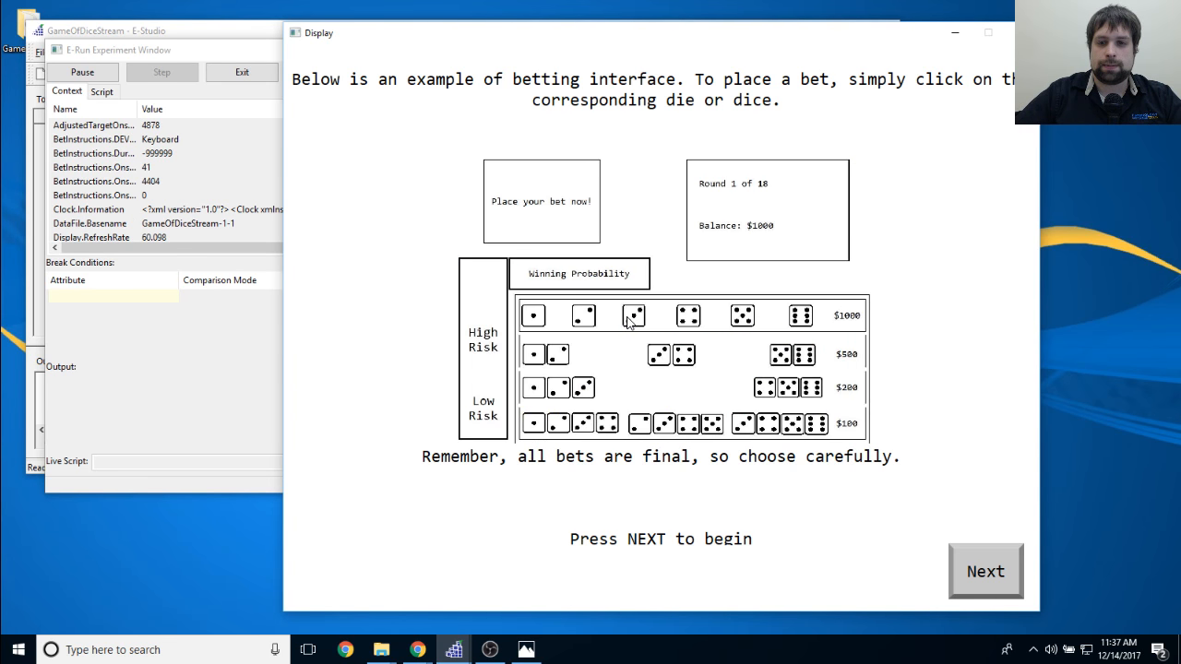
Step: Begin the betting rounds, bet $1000 on the five, and place a $100 four-dice bet in round two
{"action": "left_click", "coordinate": [1017, 576]}
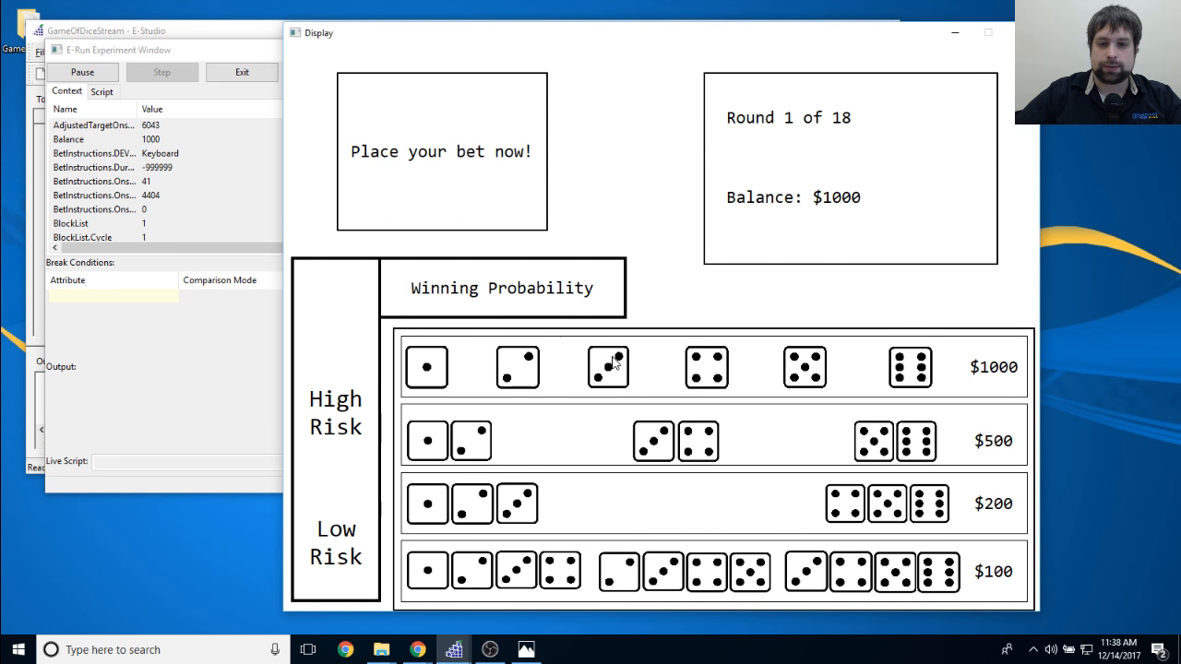
{"action": "left_click", "coordinate": [793, 372]}
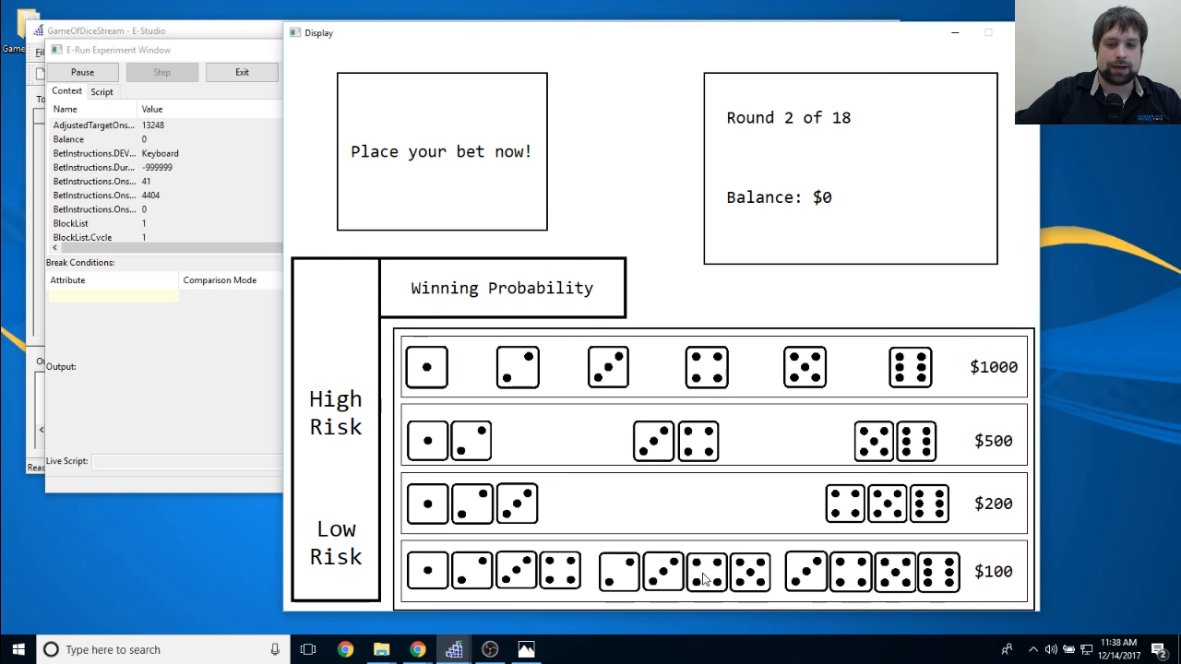
{"action": "key", "text": "space"}
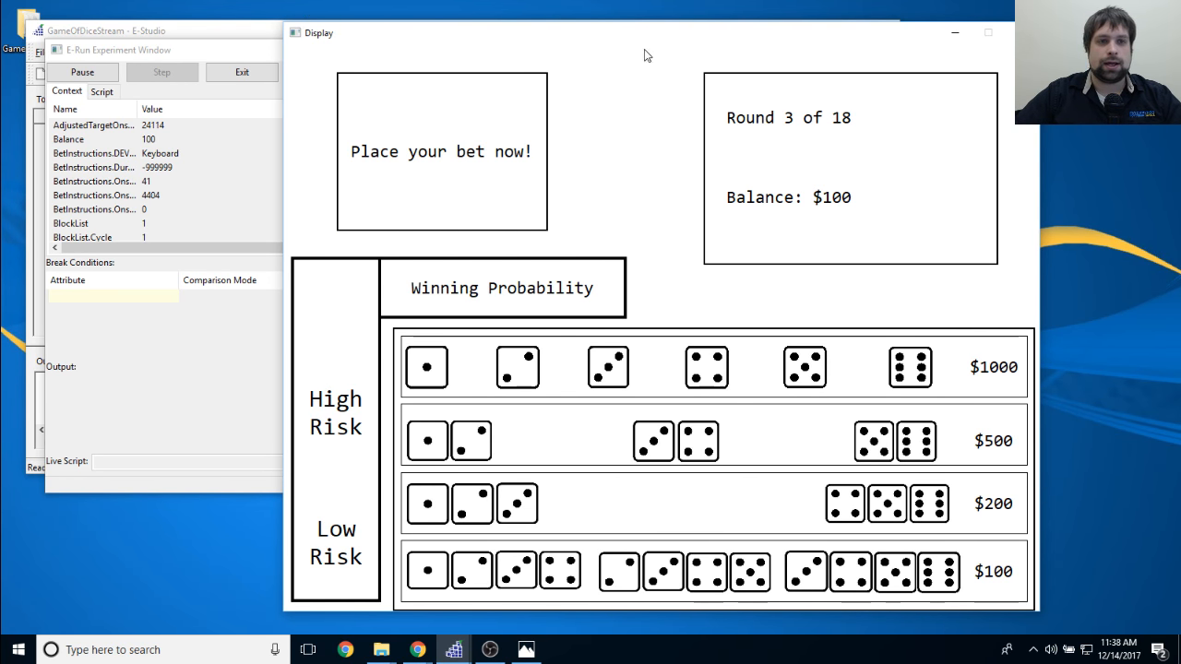
Step: Abort the running experiment and dismiss the termination notice
{"action": "left_click", "coordinate": [245, 52]}
{"action": "left_click", "coordinate": [330, 81]}
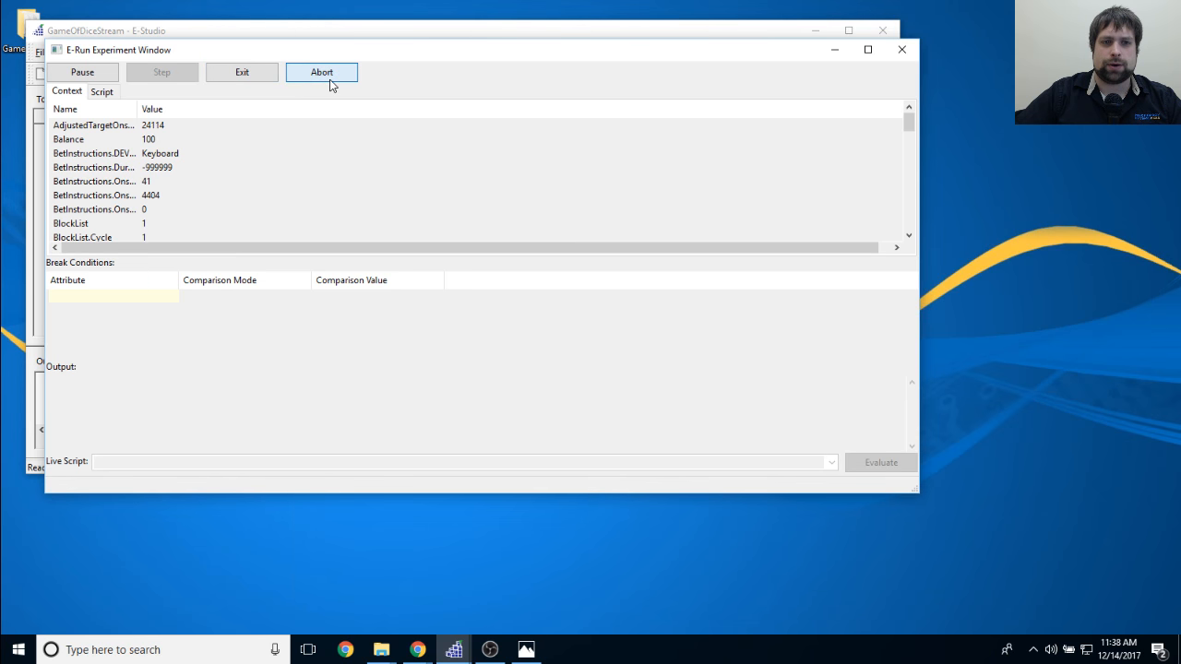
{"action": "left_click", "coordinate": [329, 78]}
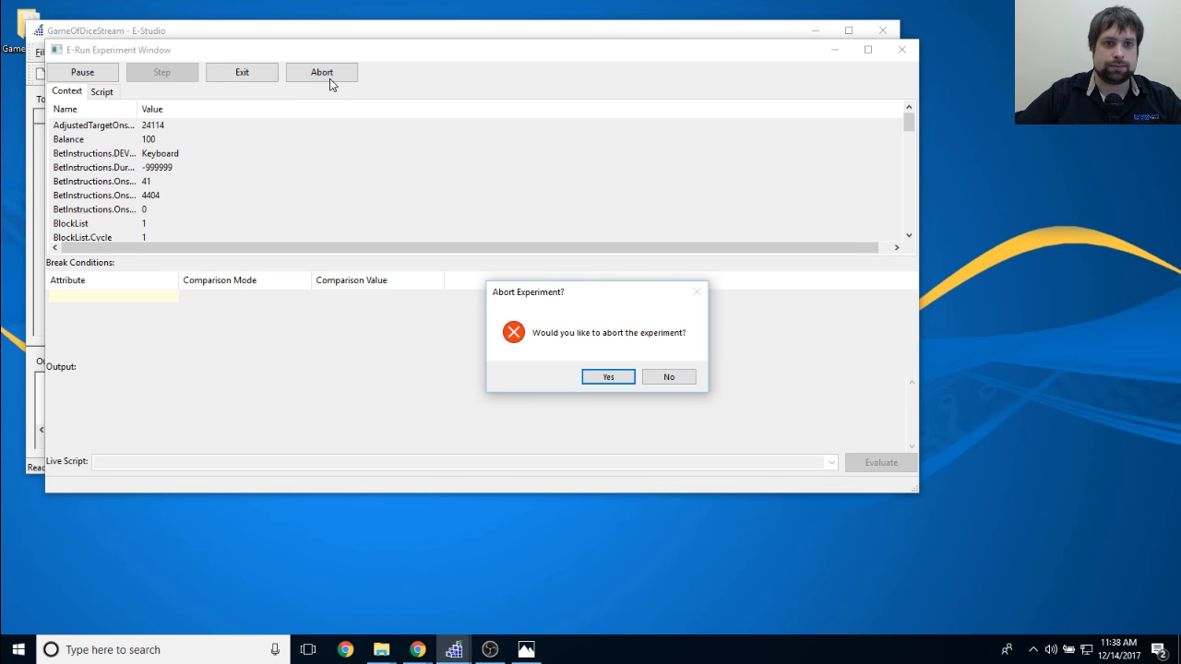
{"action": "left_click", "coordinate": [609, 375]}
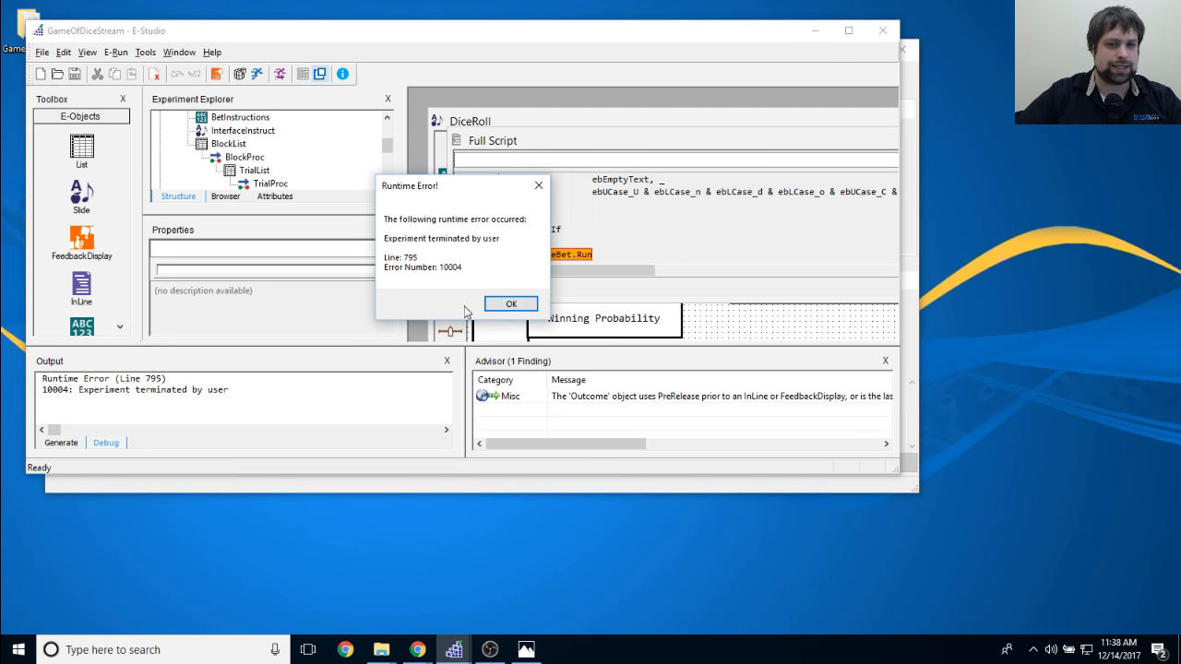
{"action": "left_click", "coordinate": [511, 303]}
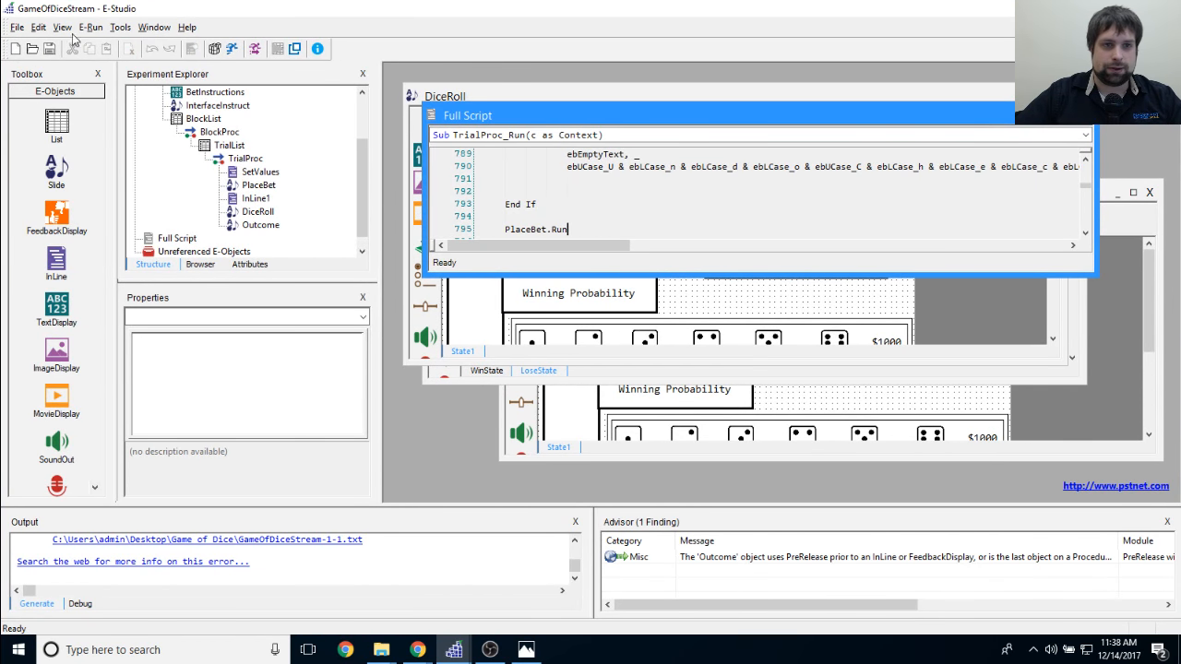
Step: Close all open object windows, open SessionProc, and add an InLine object after BlockList at the end of the procedure
{"action": "left_click", "coordinate": [154, 27]}
{"action": "left_click", "coordinate": [210, 95]}
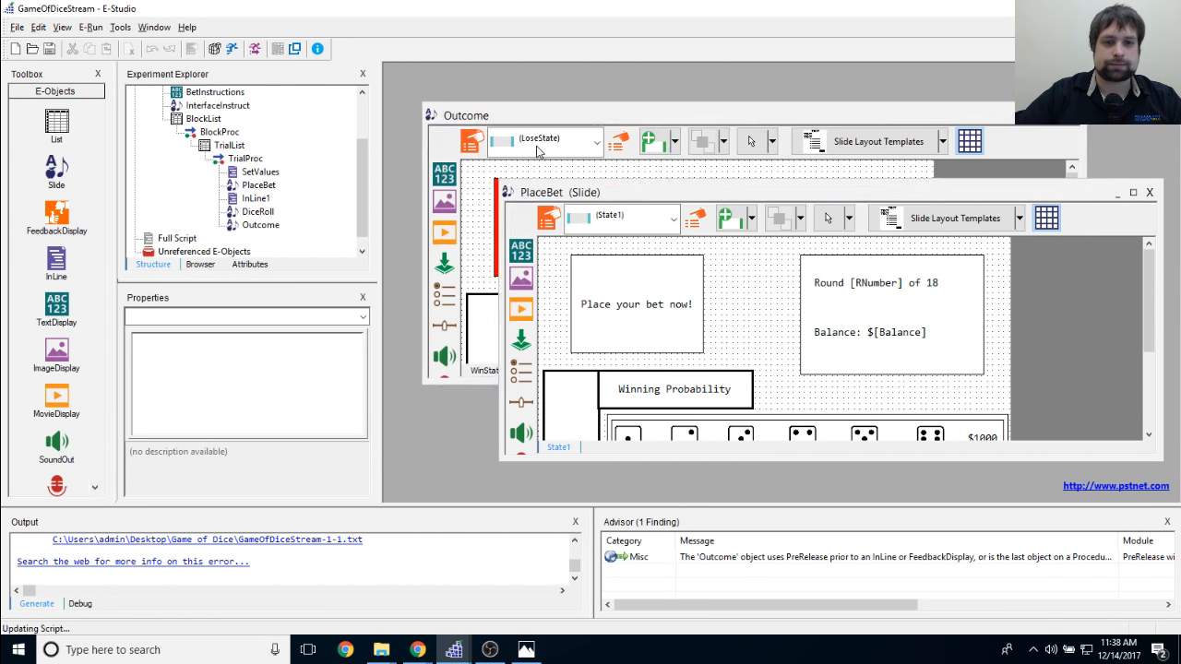
{"action": "left_click_drag", "start_coordinate": [362, 177], "coordinate": [362, 186]}
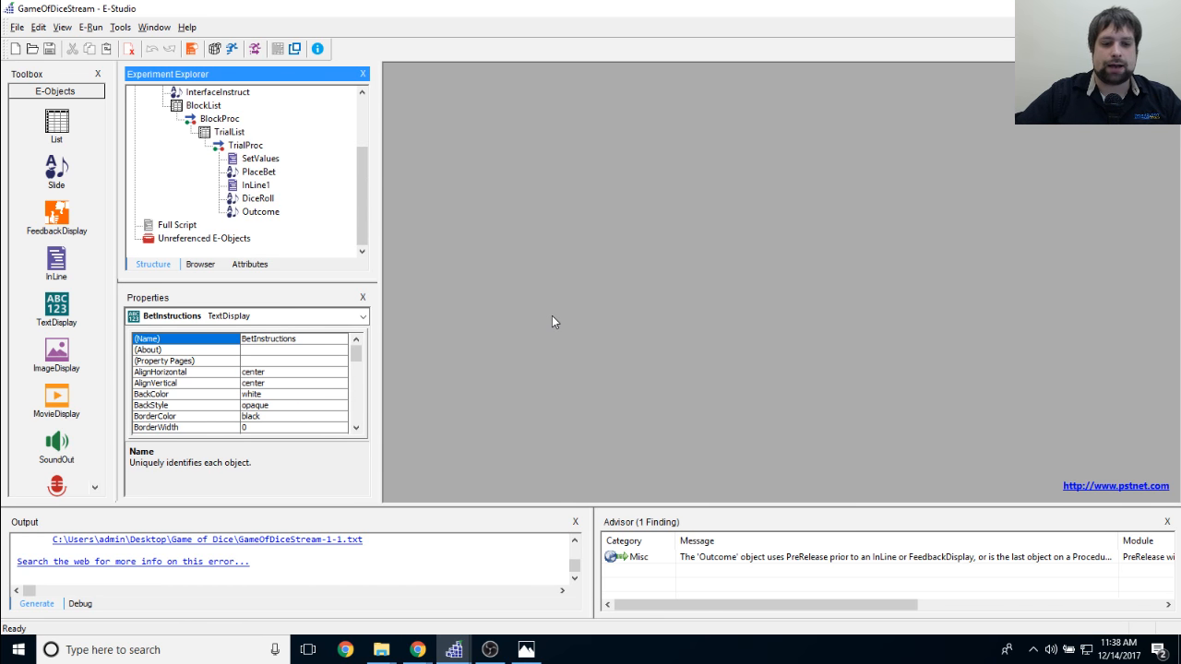
{"action": "left_click_drag", "start_coordinate": [362, 174], "coordinate": [363, 114]}
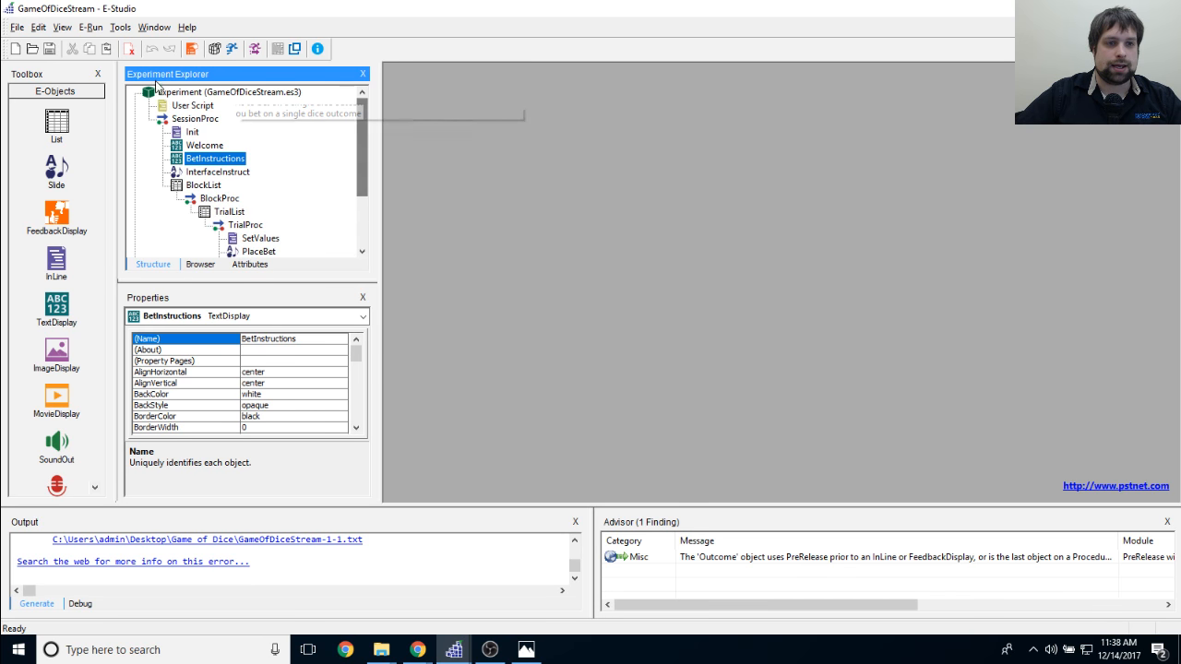
{"action": "double_click", "coordinate": [195, 118]}
{"action": "left_click_drag", "start_coordinate": [77, 271], "coordinate": [865, 334]}
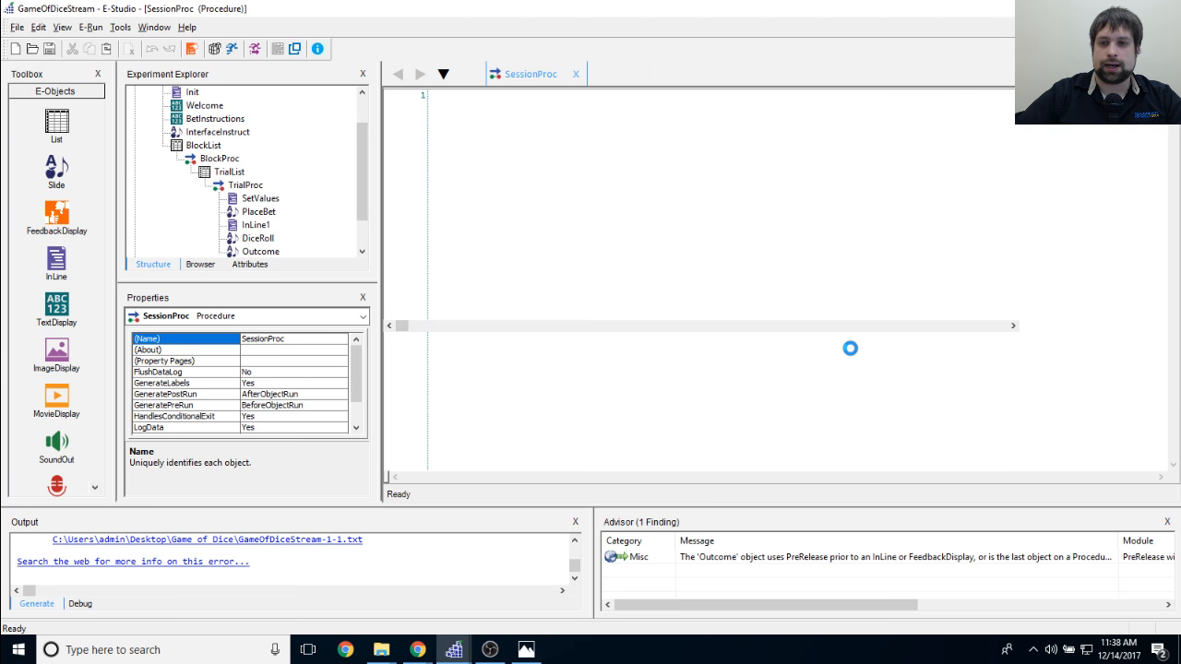
Step: Open the new InLine at the end of SessionProc and enter the script c.SetAttrib "FinalScore", nBalance
{"action": "double_click", "coordinate": [835, 151]}
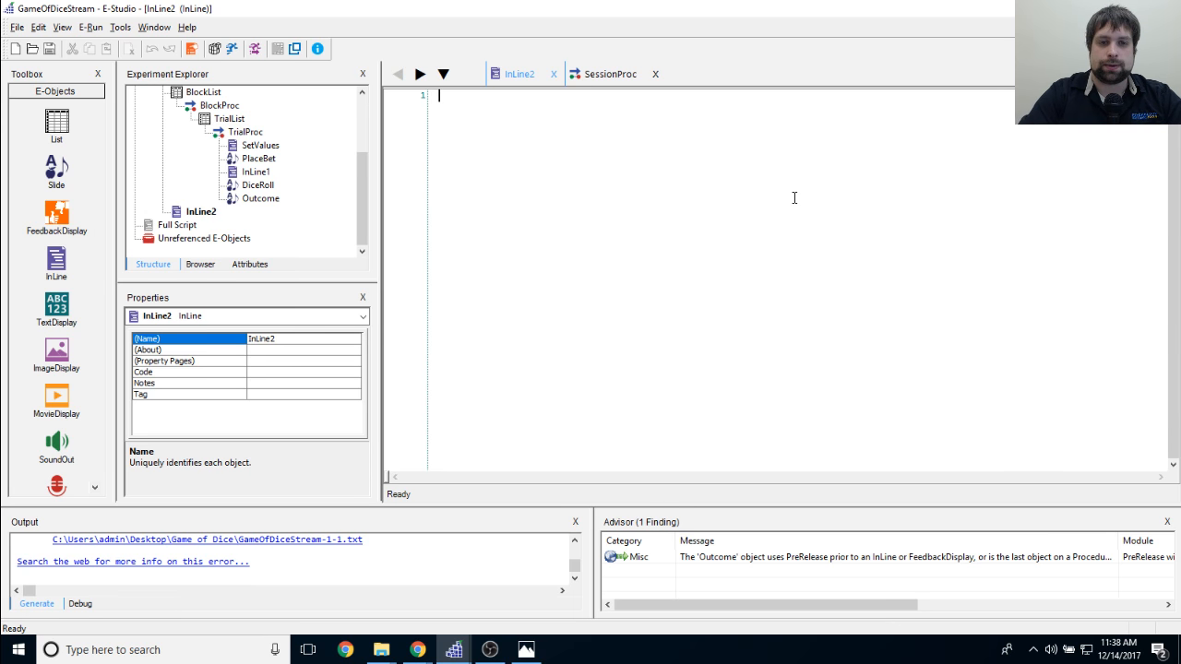
{"action": "type", "text": "c.SetAttrib"}
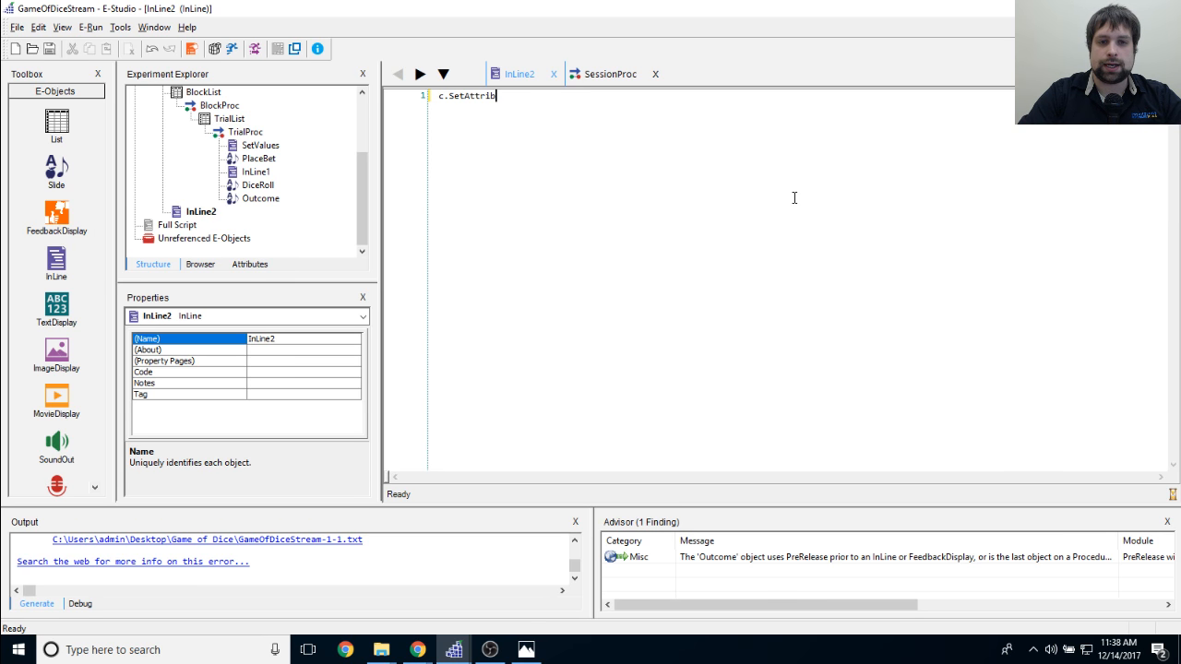
{"action": "type", "text": " \"FinalS"}
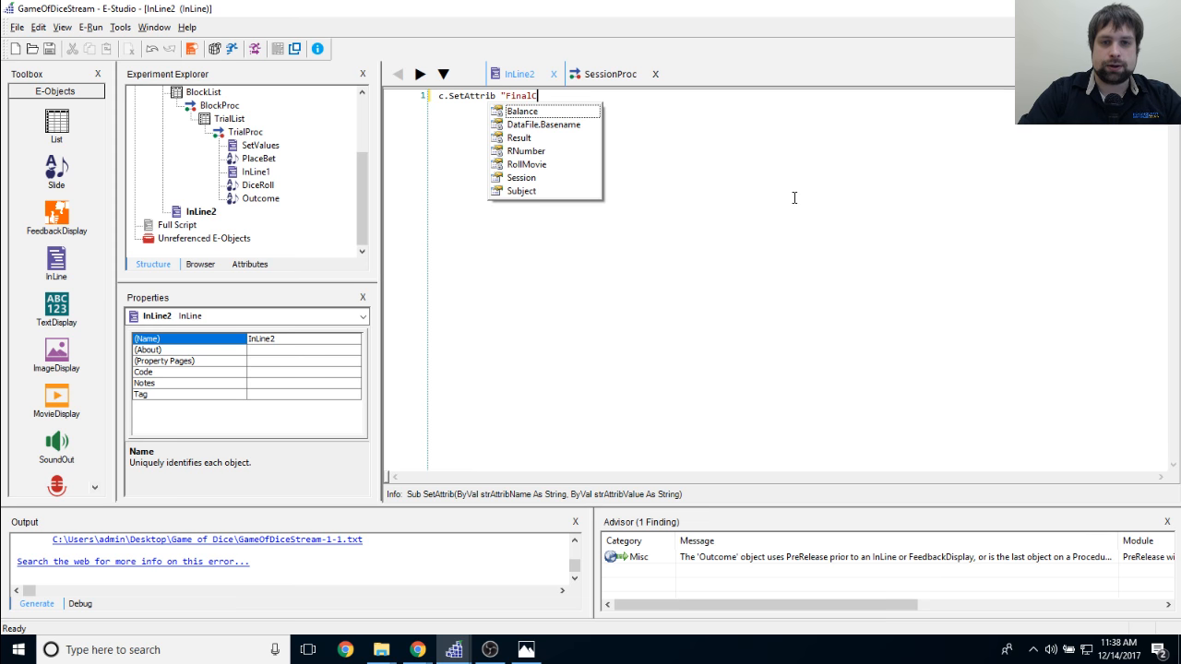
{"action": "type", "text": "core\", "}
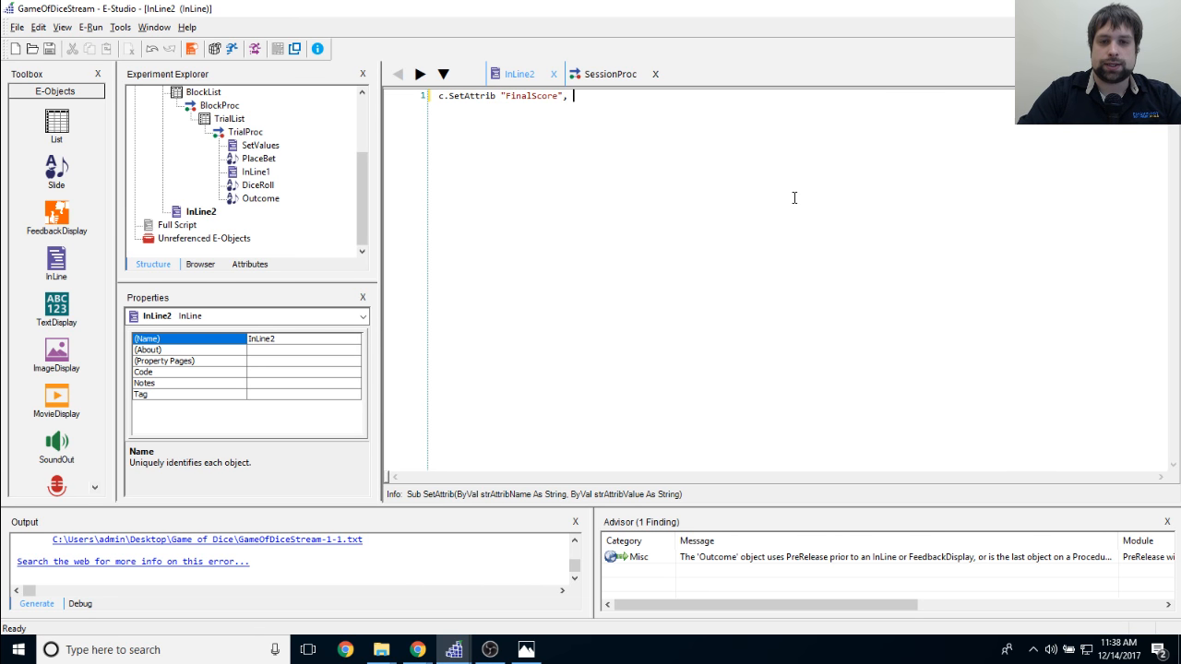
{"action": "type", "text": "nBalancae"}
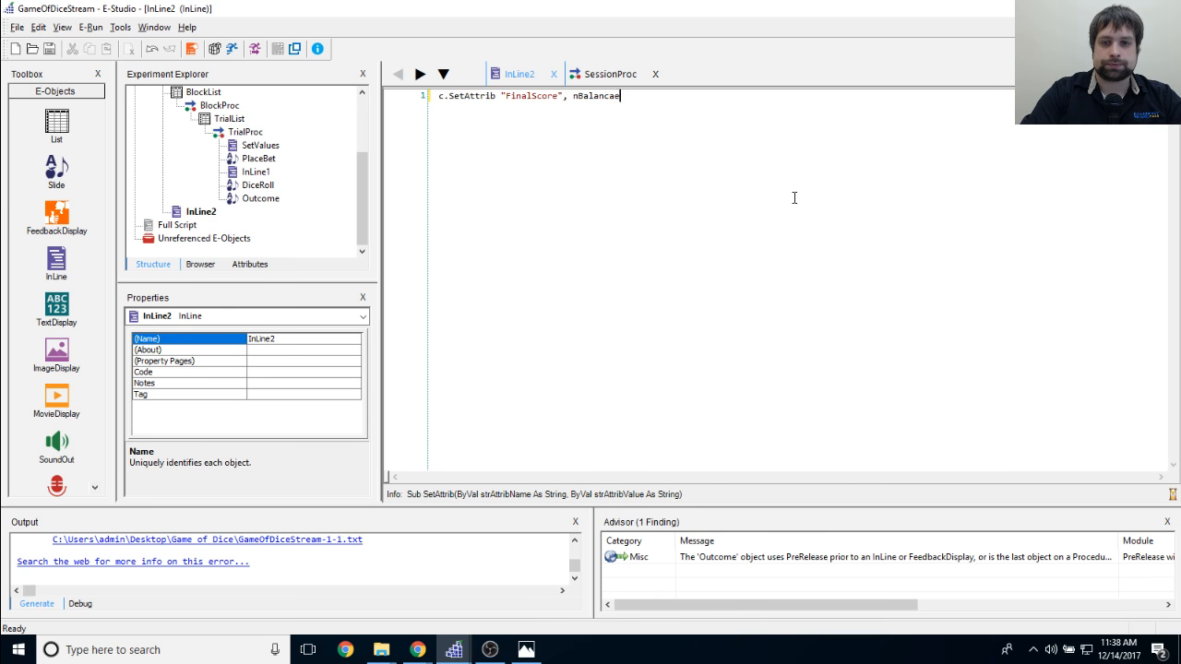
{"action": "key", "text": "BackSpace"}
{"action": "key", "text": "BackSpace"}
{"action": "type", "text": "e"}
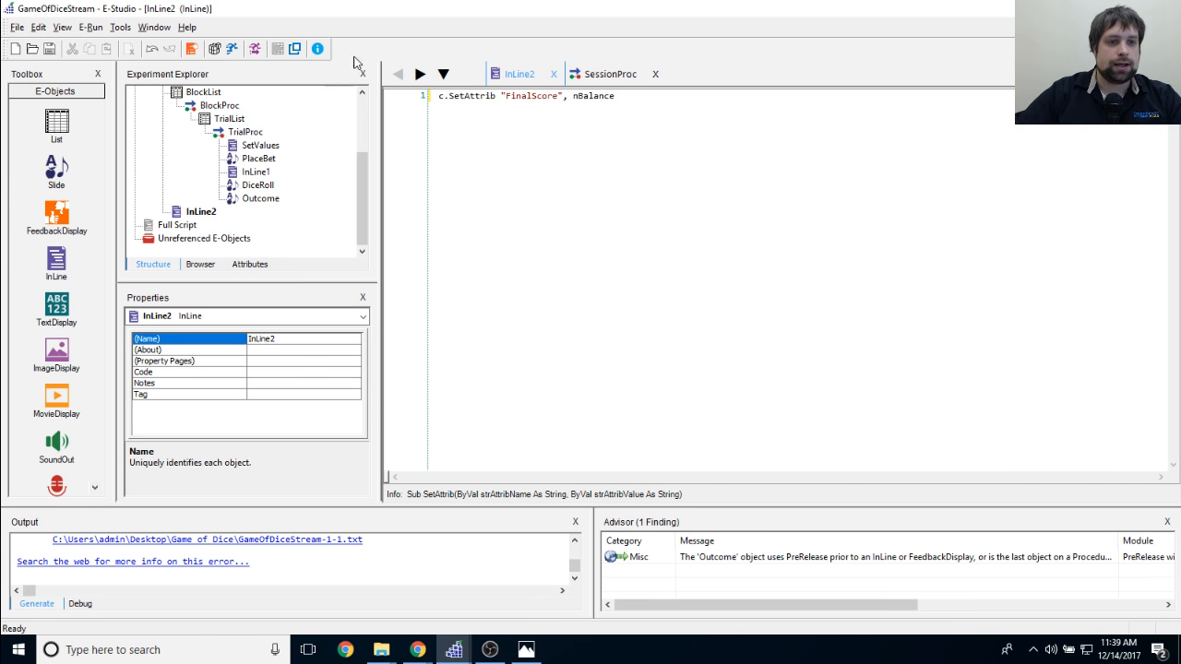
{"action": "mouse_move", "coordinate": [363, 178]}
{"action": "left_mouse_down"}
{"action": "mouse_move", "coordinate": [344, 96]}
{"action": "mouse_move", "coordinate": [366, 163]}
{"action": "left_mouse_up"}
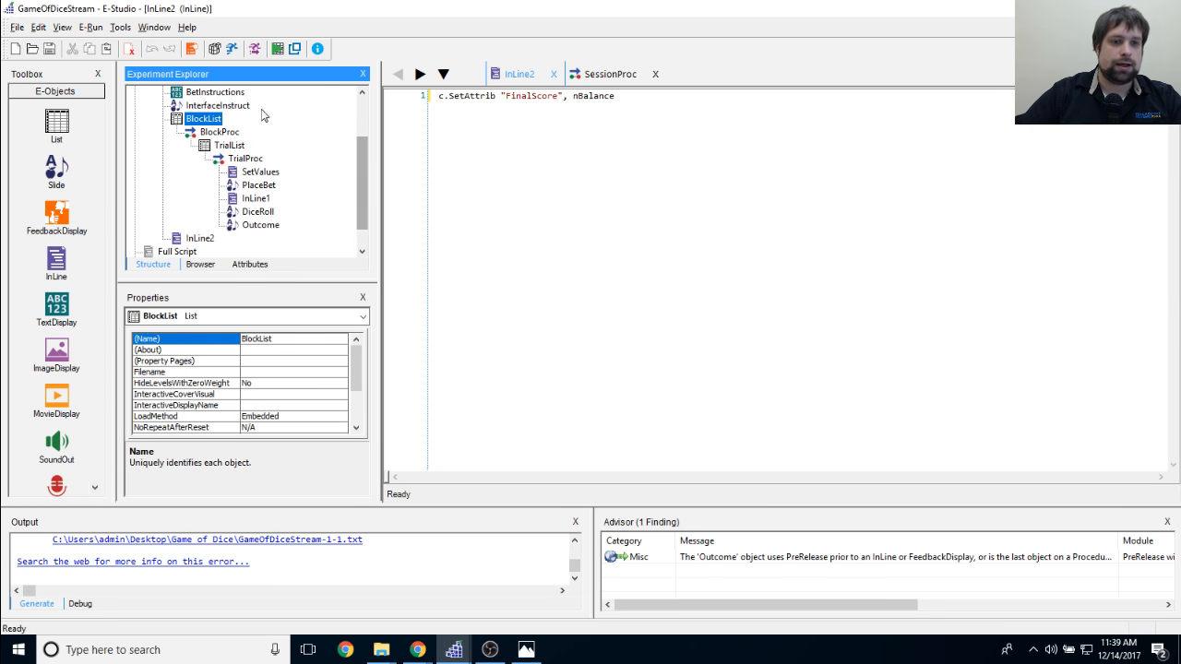
{"action": "left_click", "coordinate": [588, 125]}
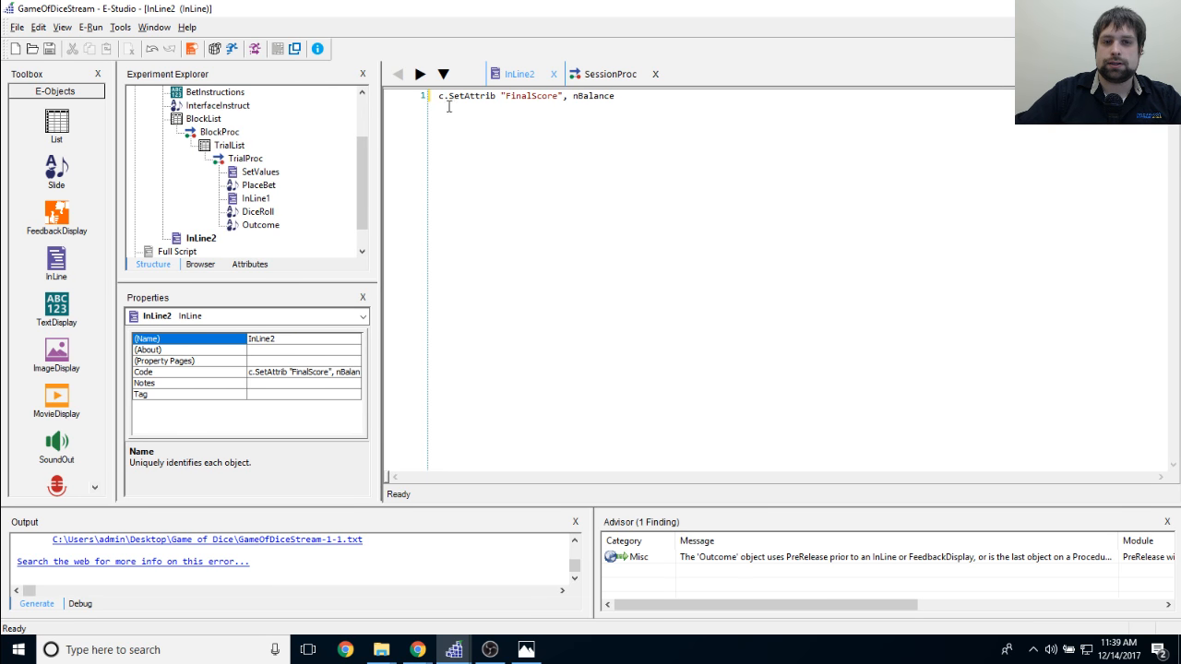
Step: Rename the InLine2 object at the end of SessionProc as SetFinalScore
{"action": "scroll", "coordinate": [317, 168], "scroll_direction": "down", "scroll_amount": 1}
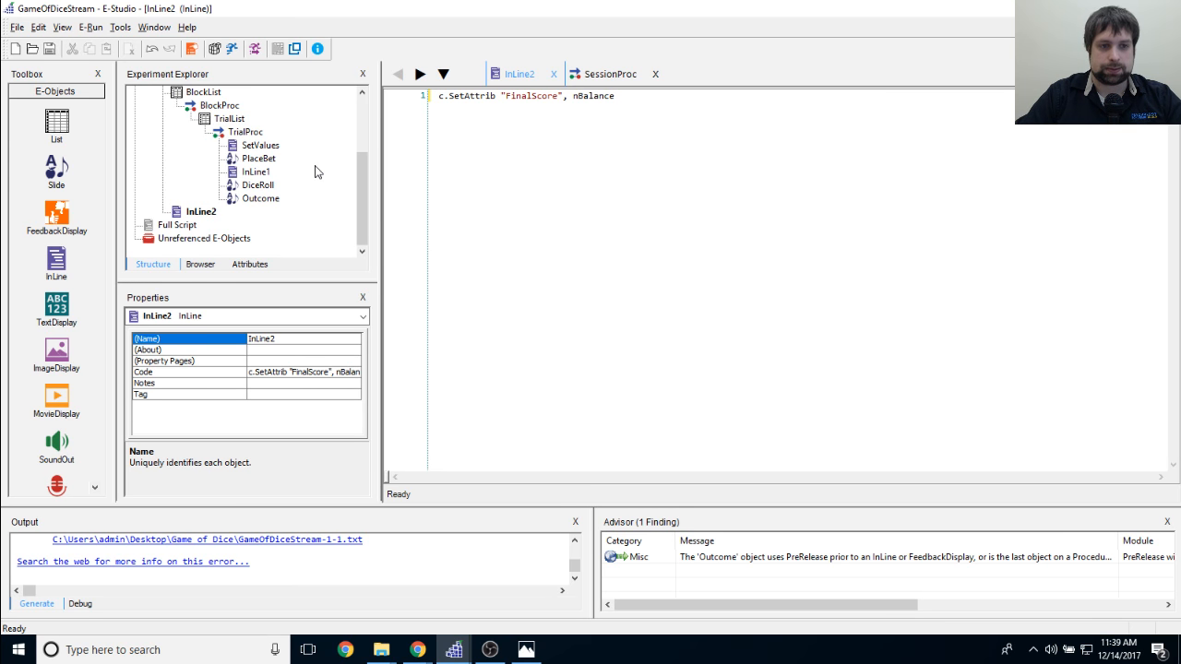
{"action": "left_click", "coordinate": [255, 172]}
{"action": "left_click", "coordinate": [194, 213]}
{"action": "right_click", "coordinate": [189, 212]}
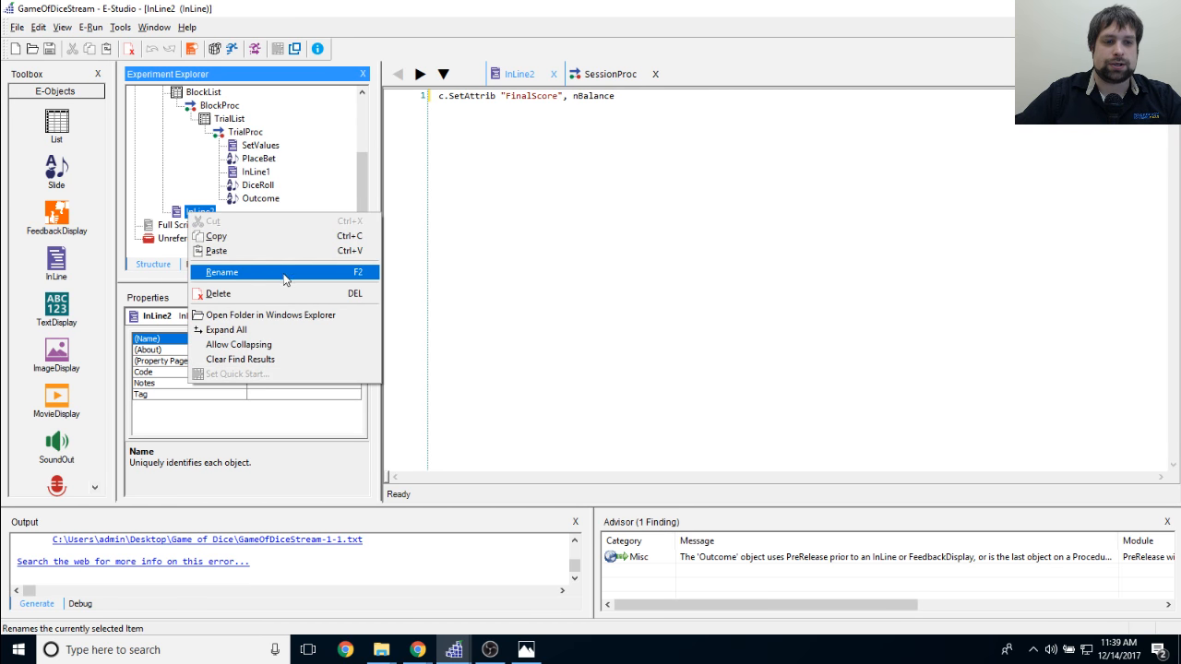
{"action": "left_click", "coordinate": [289, 275]}
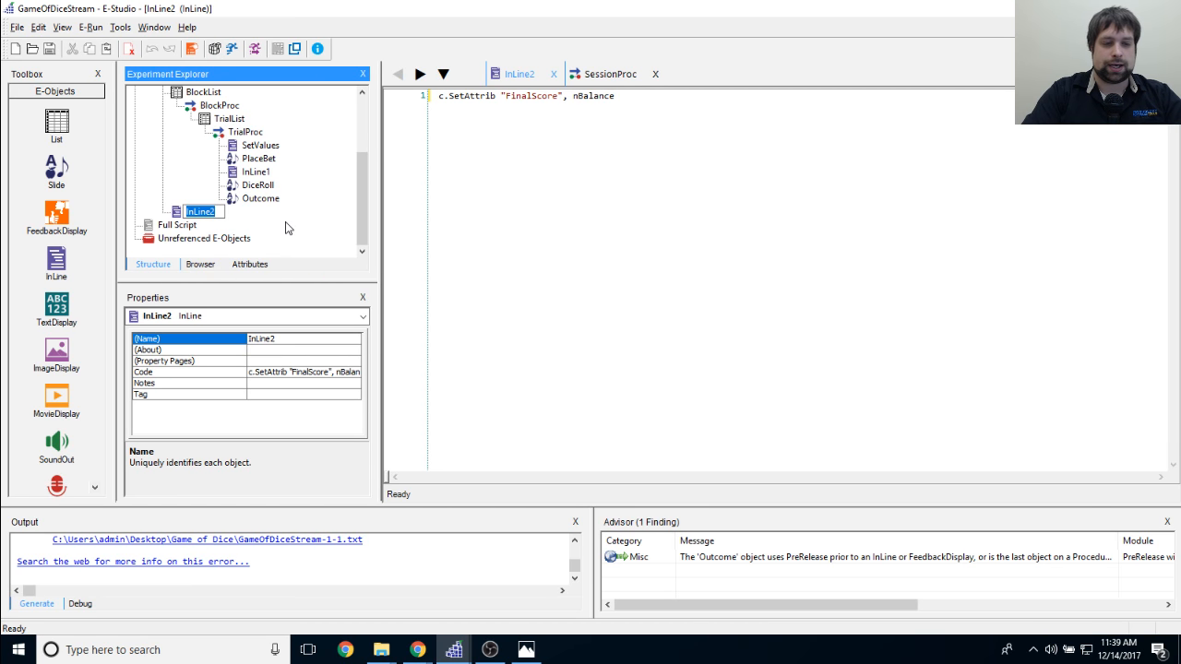
{"action": "type", "text": "SetFinalSc"}
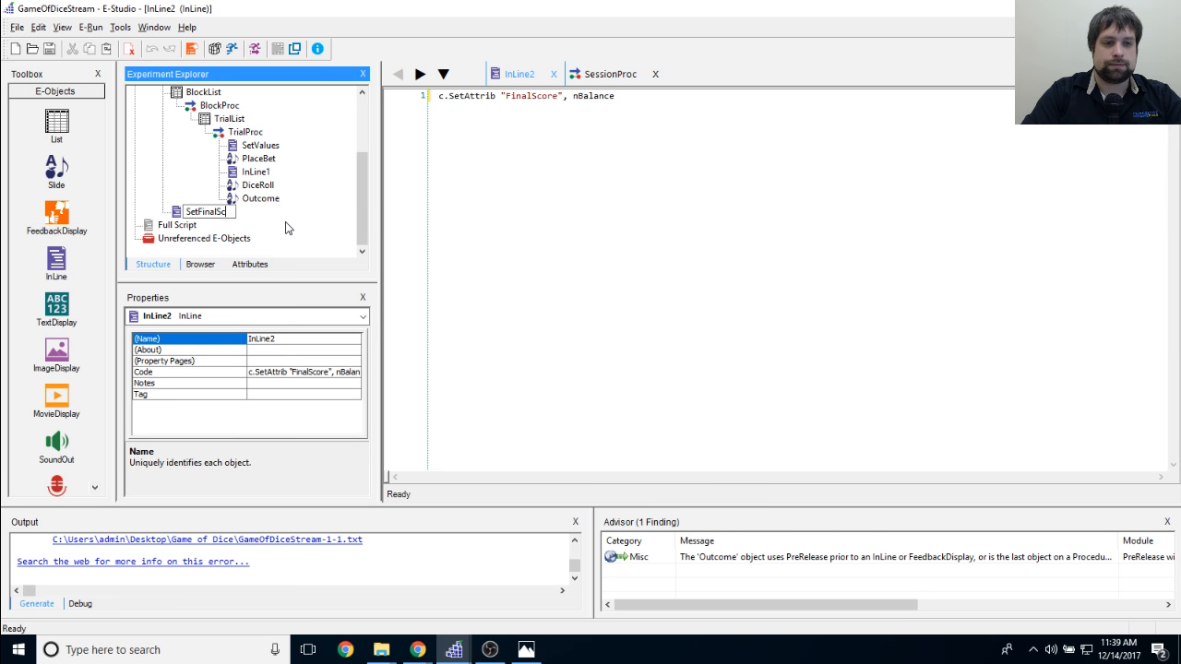
{"action": "type", "text": "ore"}
{"action": "key", "text": "Return"}
Step: Rename the InLine1 object between PlaceBet and DiceRoll in TrialProc as ProcessWinnings
{"action": "left_click", "coordinate": [359, 191]}
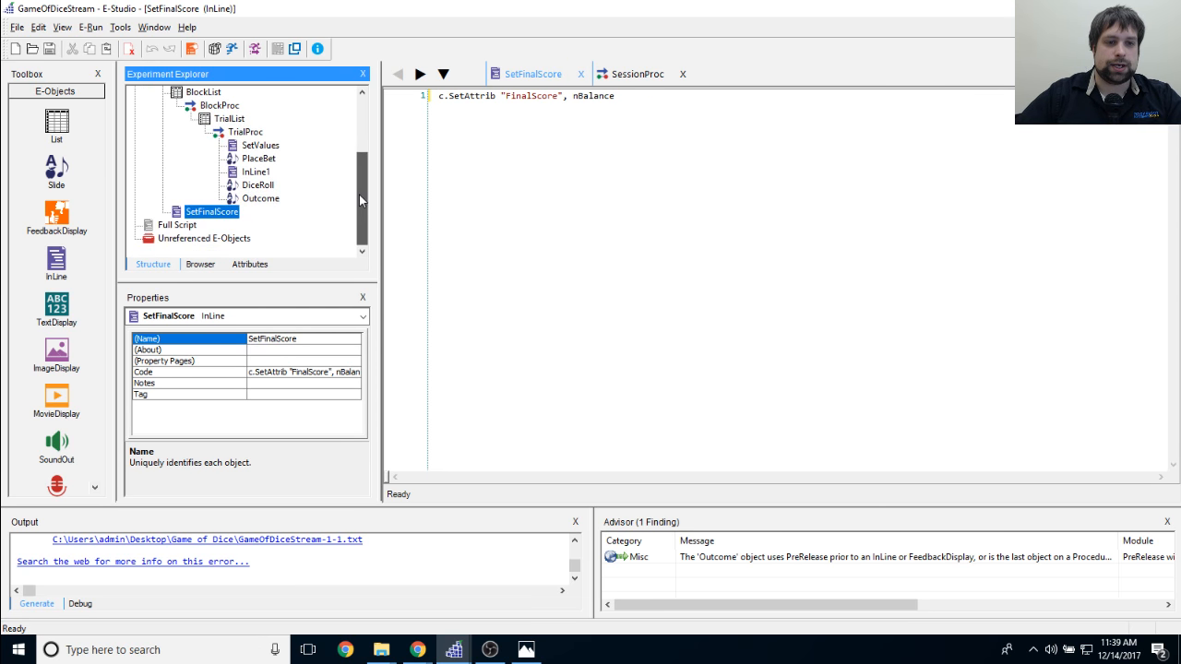
{"action": "left_click", "coordinate": [256, 171]}
{"action": "right_click", "coordinate": [259, 172]}
{"action": "left_click", "coordinate": [289, 233]}
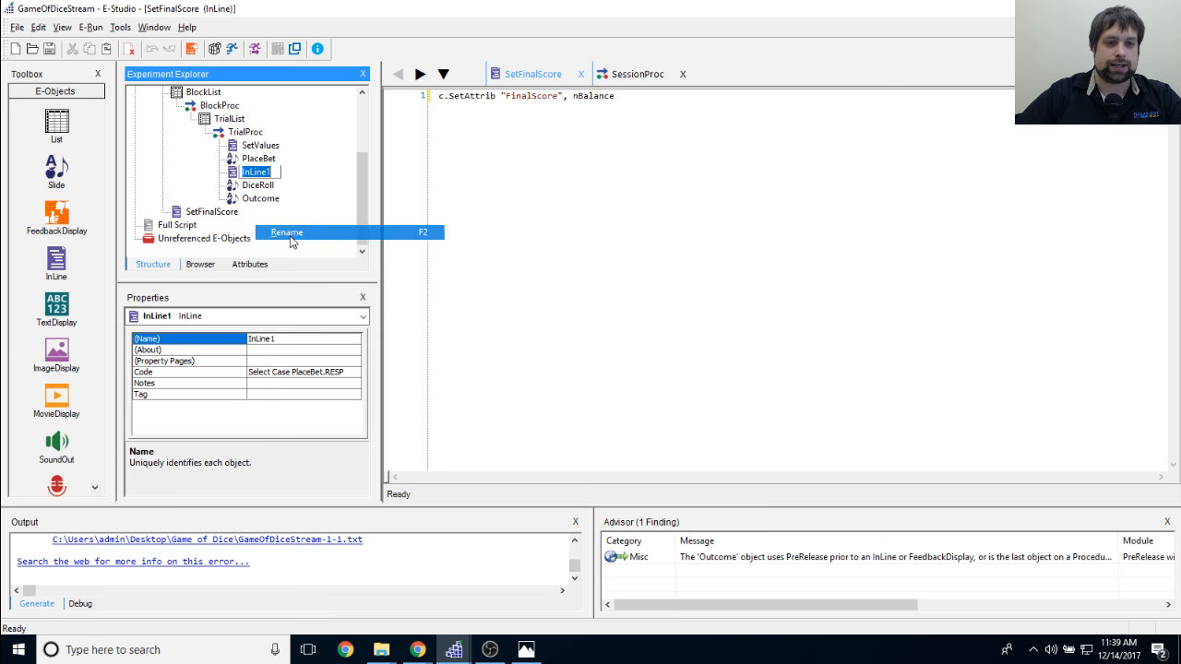
{"action": "type", "text": "Pro"}
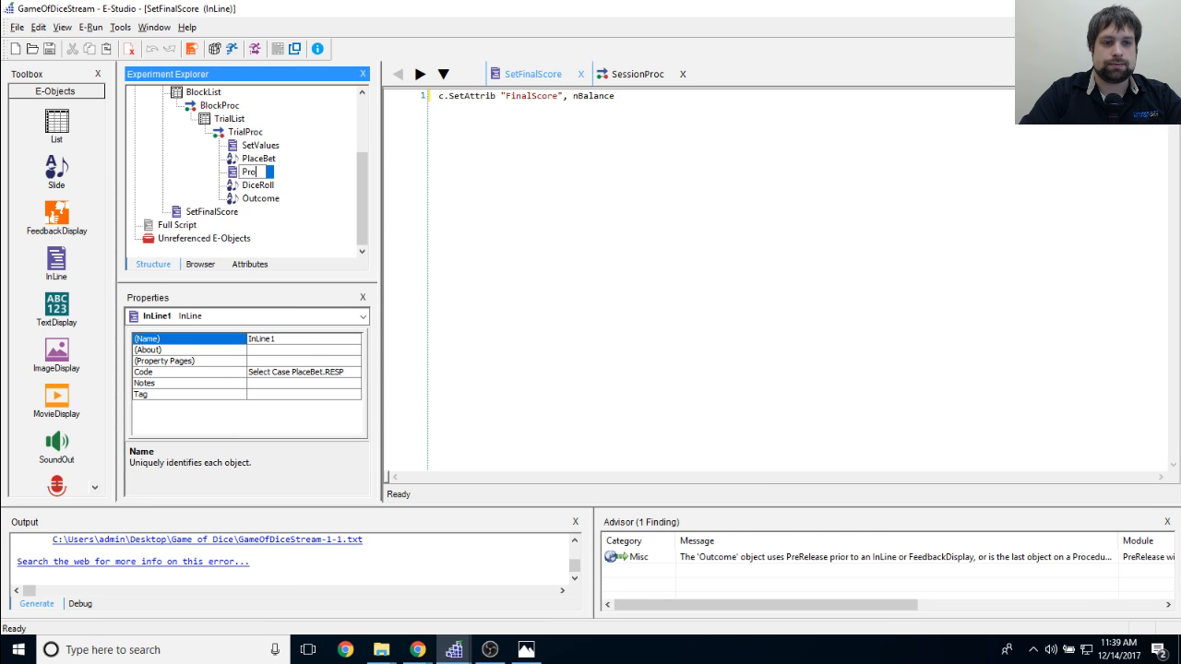
{"action": "type", "text": "cessWinnings"}
{"action": "key", "text": "Return"}
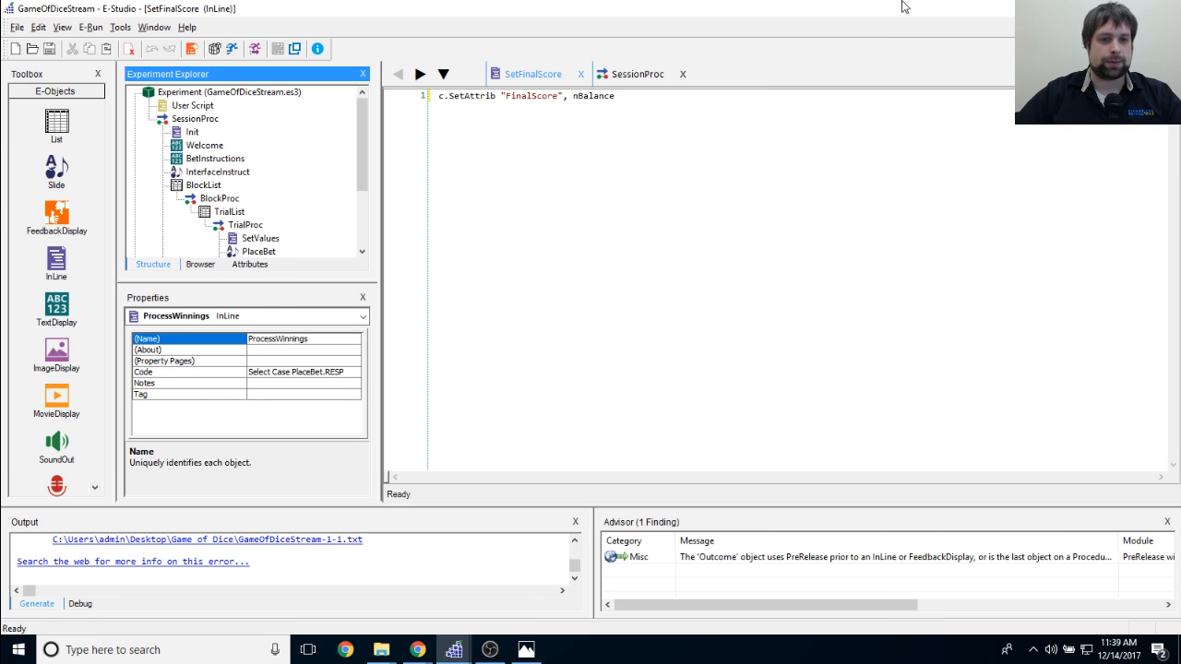
{"action": "left_click_drag", "start_coordinate": [366, 123], "coordinate": [350, 187]}
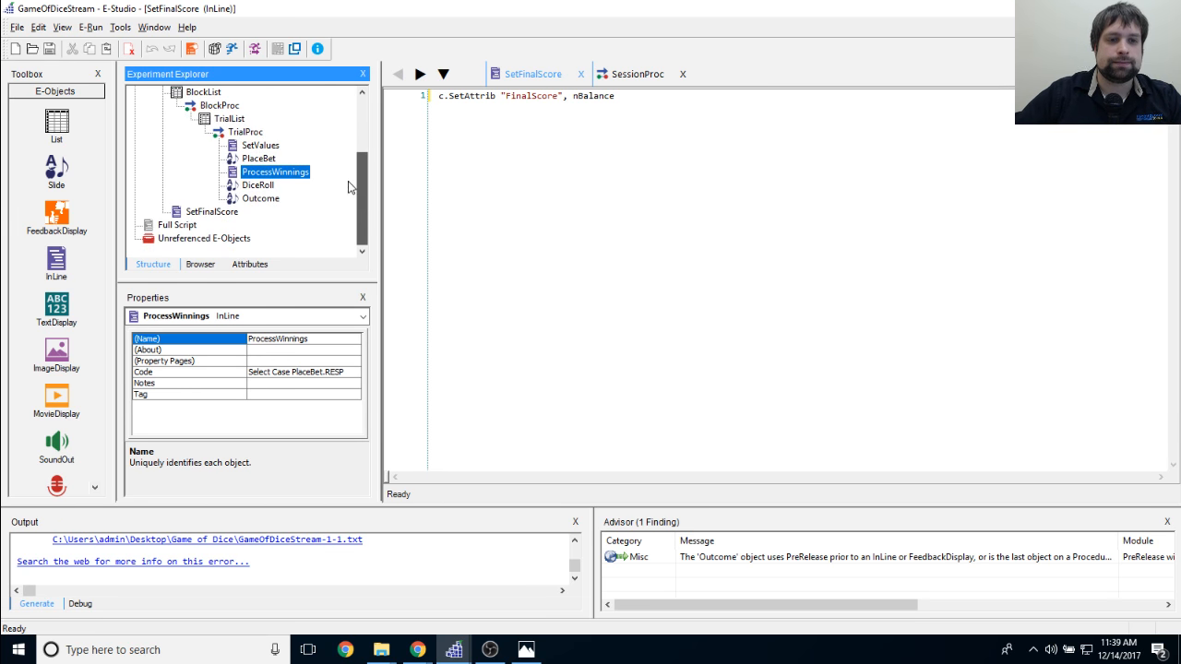
Step: Add a TextDisplay object after SetFinalScore in SessionProc and rename it FinalScore
{"action": "double_click", "coordinate": [212, 211]}
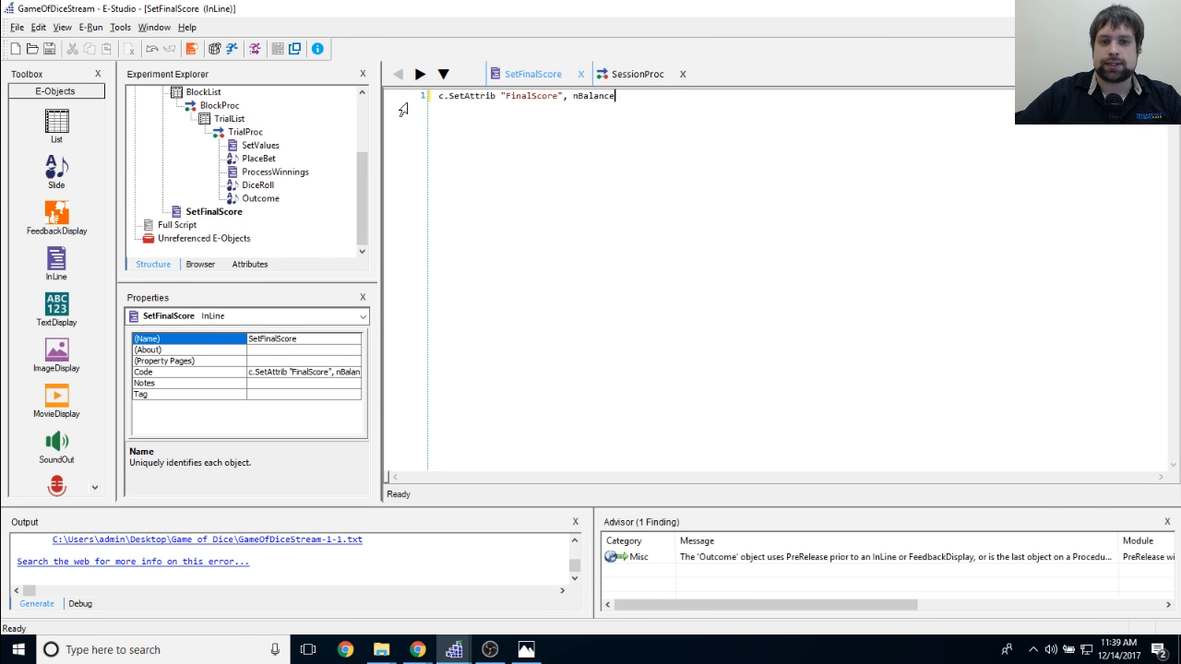
{"action": "left_click_drag", "start_coordinate": [57, 305], "coordinate": [314, 227]}
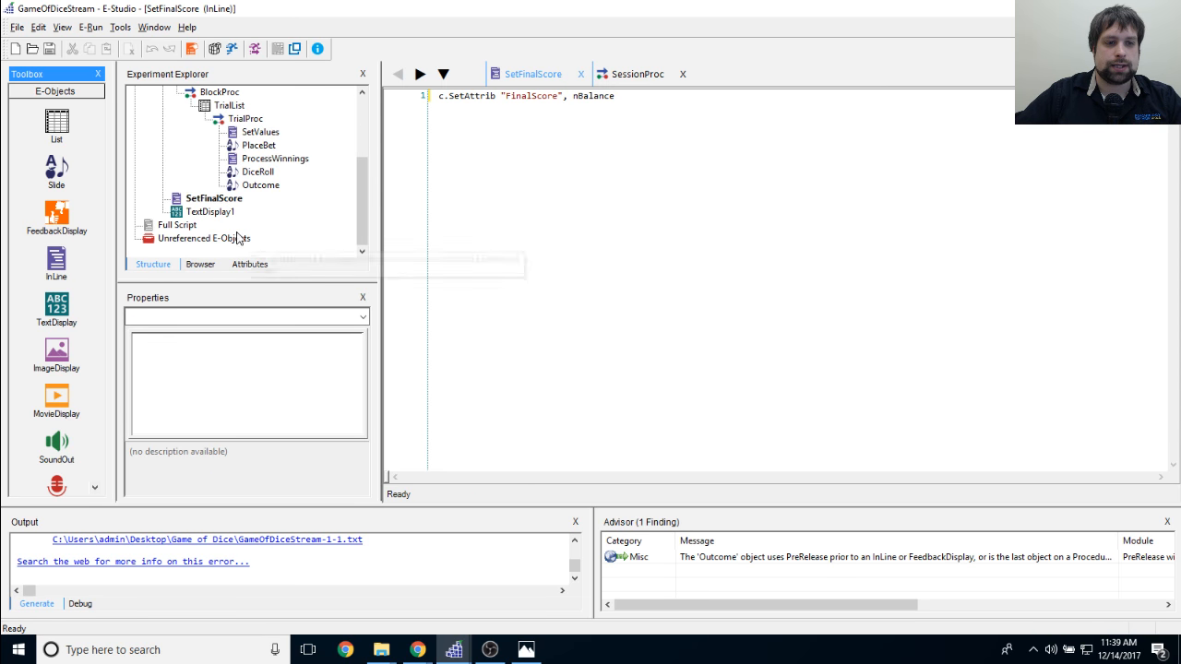
{"action": "right_click", "coordinate": [218, 214]}
{"action": "left_click", "coordinate": [272, 273]}
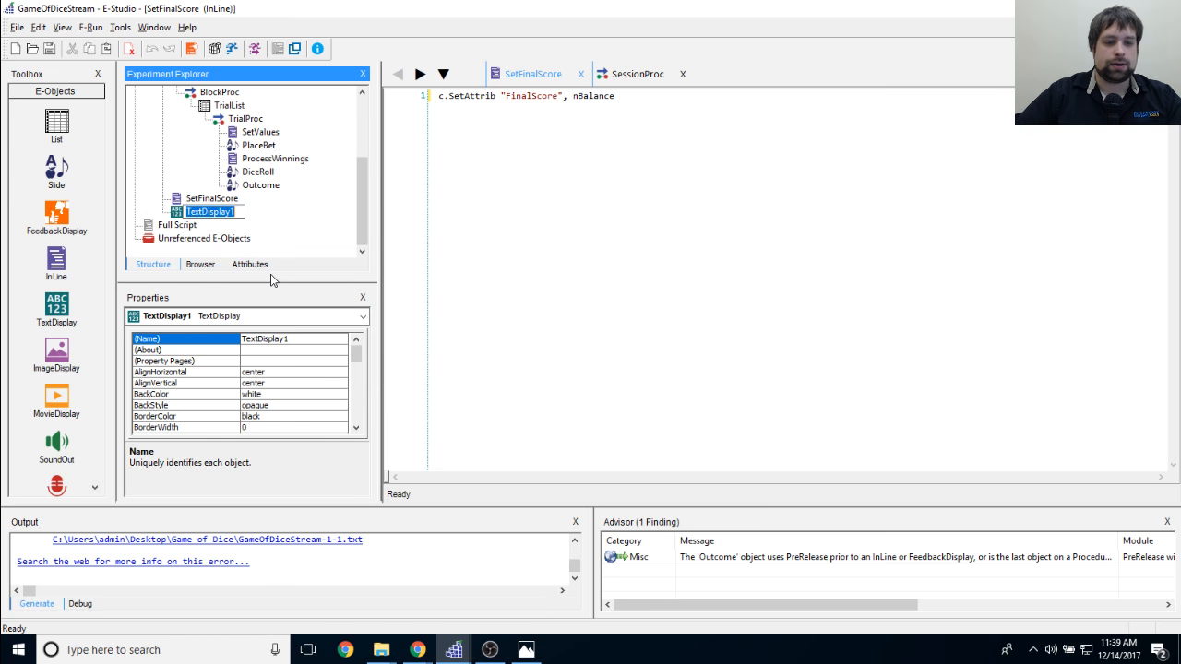
{"action": "type", "text": "FinalScore"}
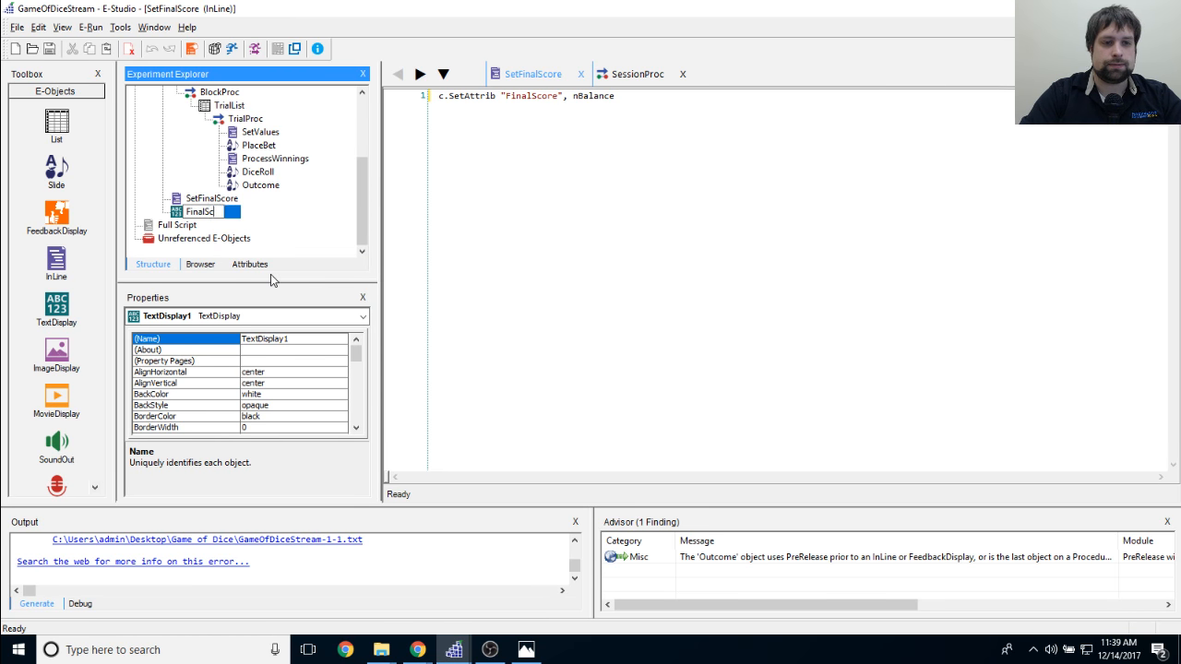
{"action": "key", "text": "Return"}
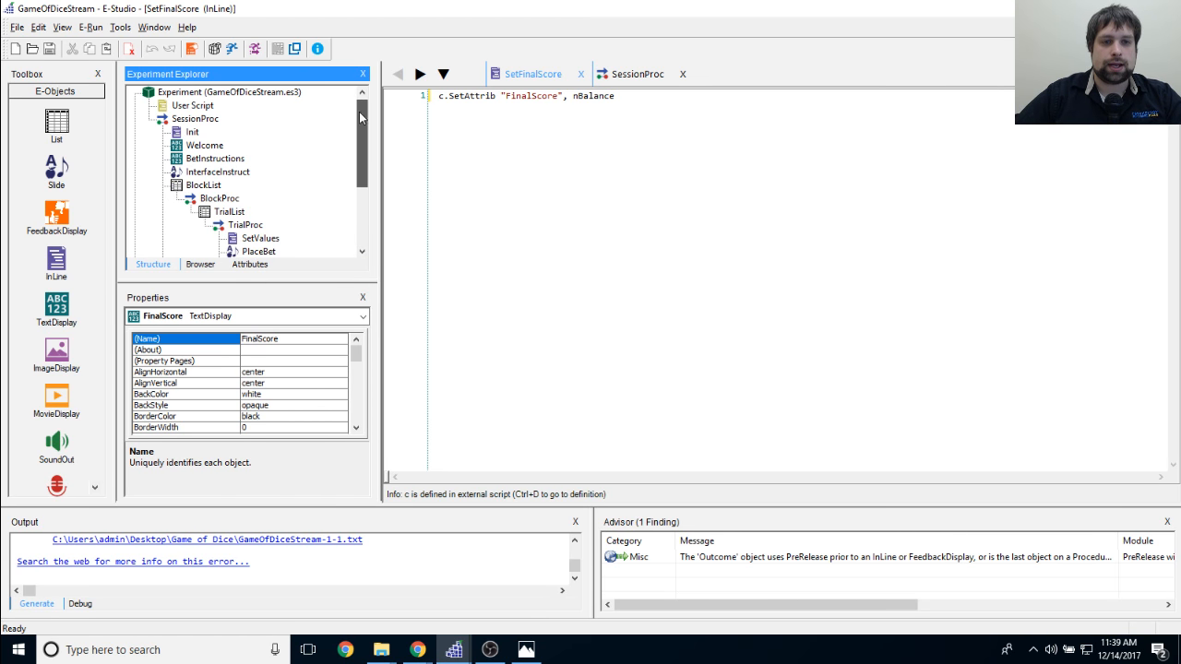
Step: Open the FinalScore display and enter "Thank you very much for playing!" as its first line
{"action": "left_click_drag", "start_coordinate": [361, 113], "coordinate": [361, 168]}
{"action": "double_click", "coordinate": [206, 225]}
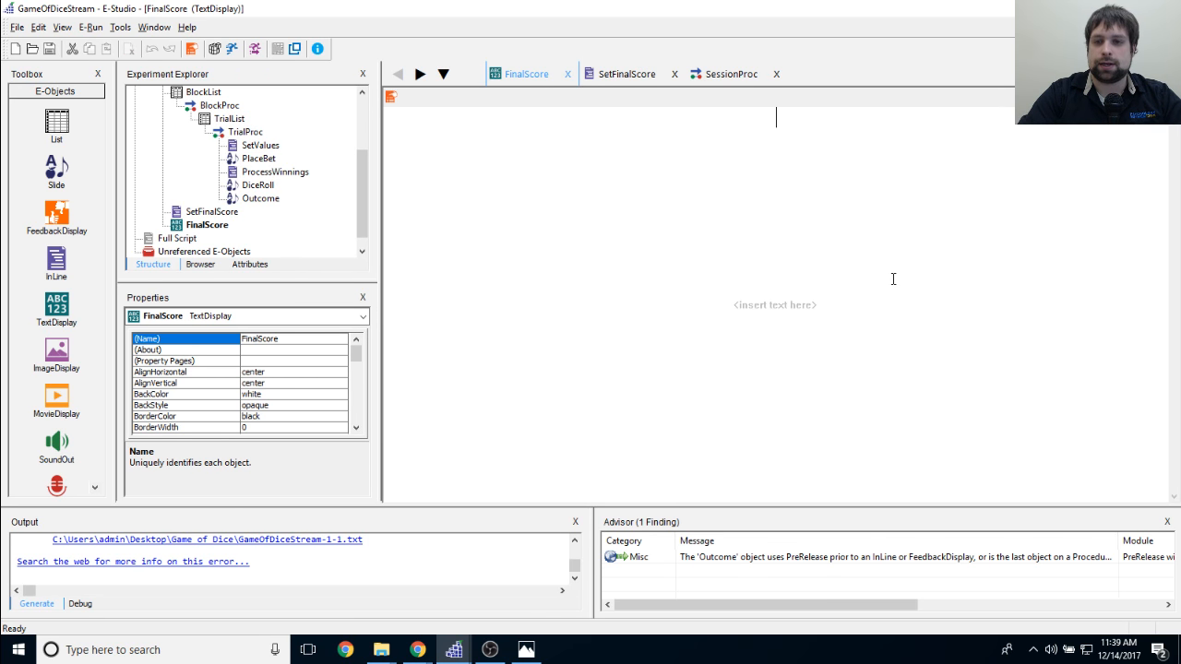
{"action": "type", "text": "Thank yo uve"}
{"action": "key", "text": "BackSpace"}
{"action": "key", "text": "BackSpace"}
{"action": "key", "text": "BackSpace"}
{"action": "key", "text": "BackSpace"}
{"action": "type", "text": "u very much for playing!"}
Step: Below the thank-you line, add "Your final score was:" and, after a blank line, the attribute reference "$[FinalScore]!"
{"action": "key", "text": "Return"}
{"action": "key", "text": "Return"}
{"action": "type", "text": "You"}
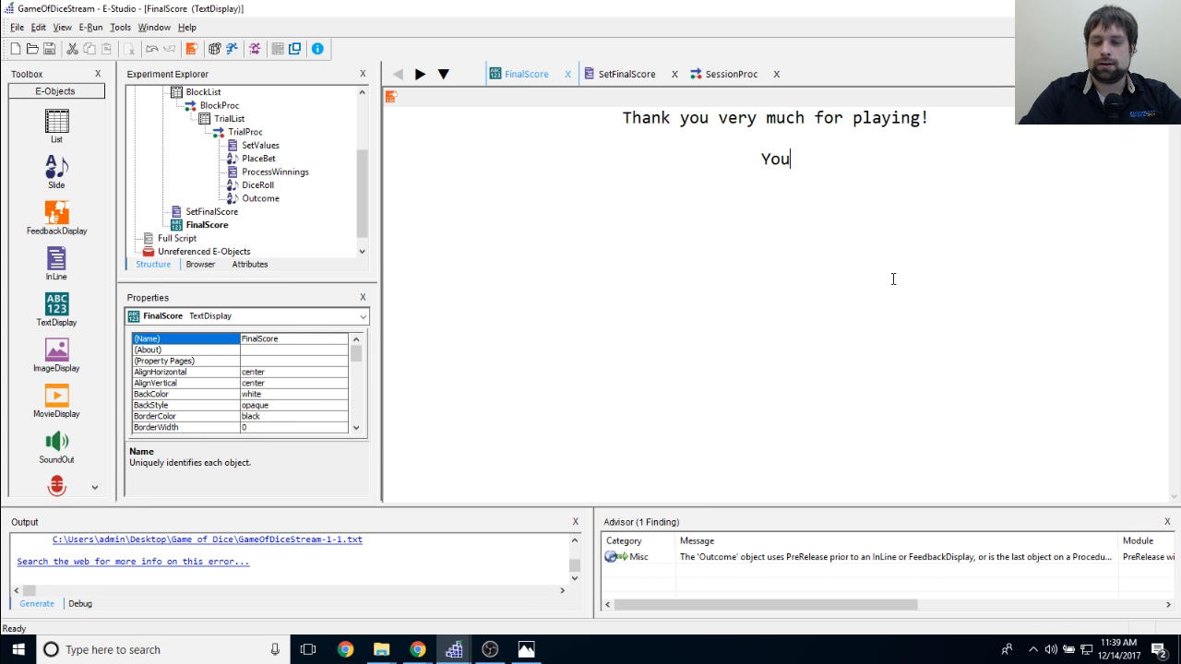
{"action": "type", "text": "r final score "}
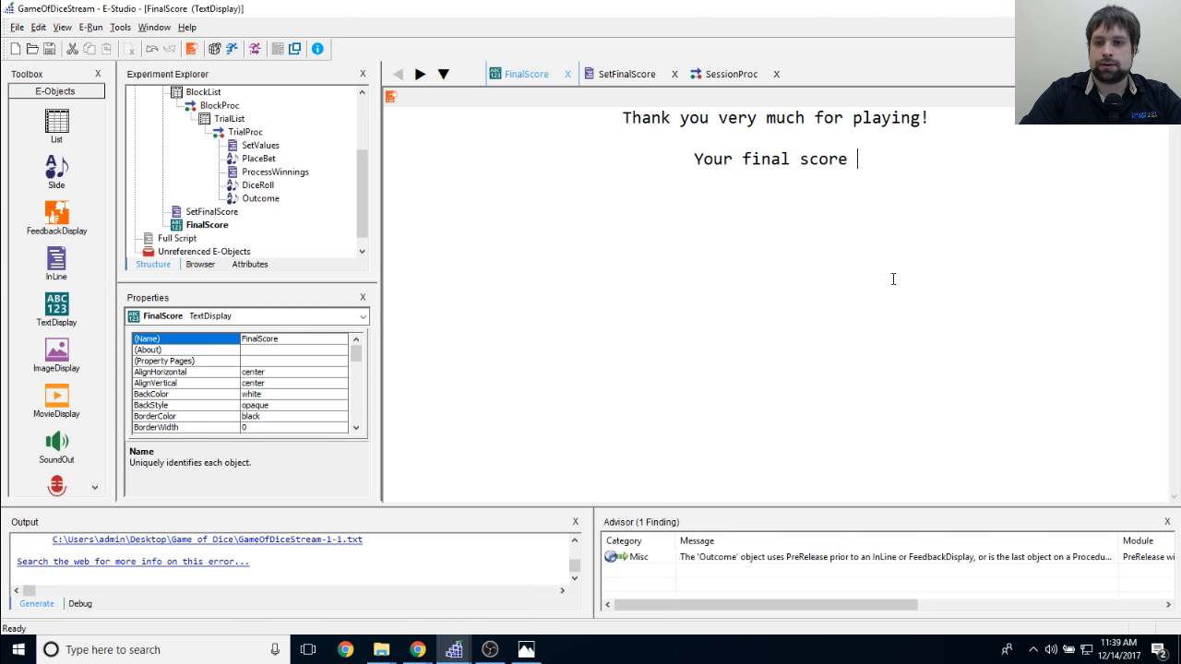
{"action": "type", "text": "was:"}
{"action": "key", "text": "Return"}
{"action": "key", "text": "Return"}
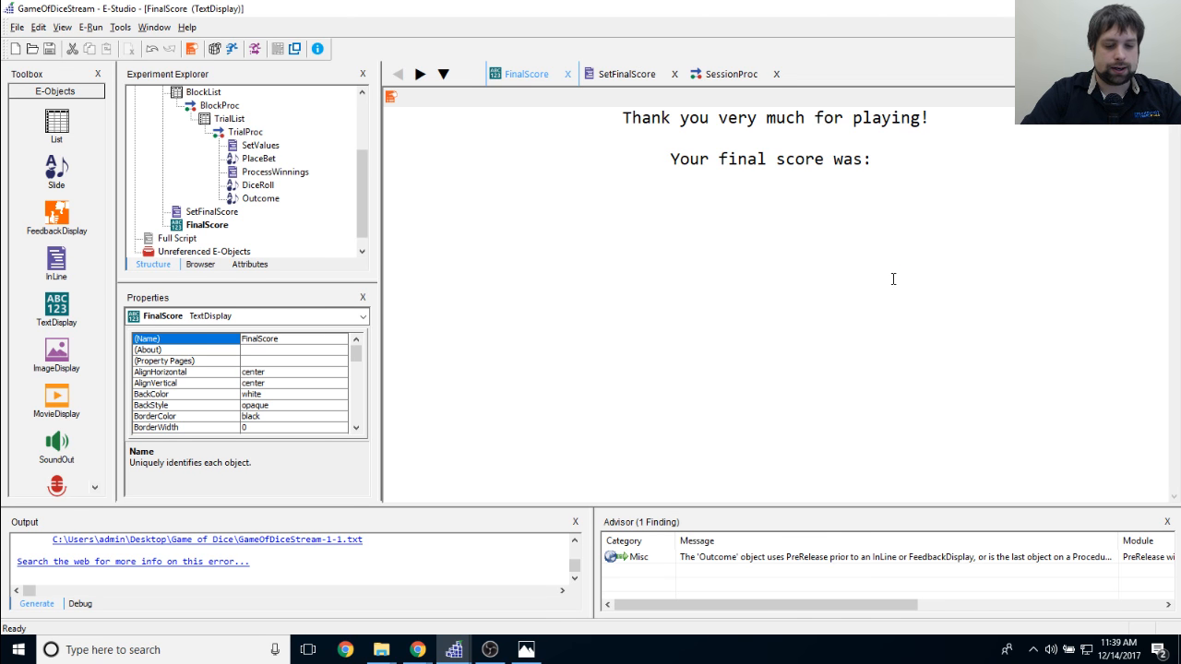
{"action": "type", "text": "$["}
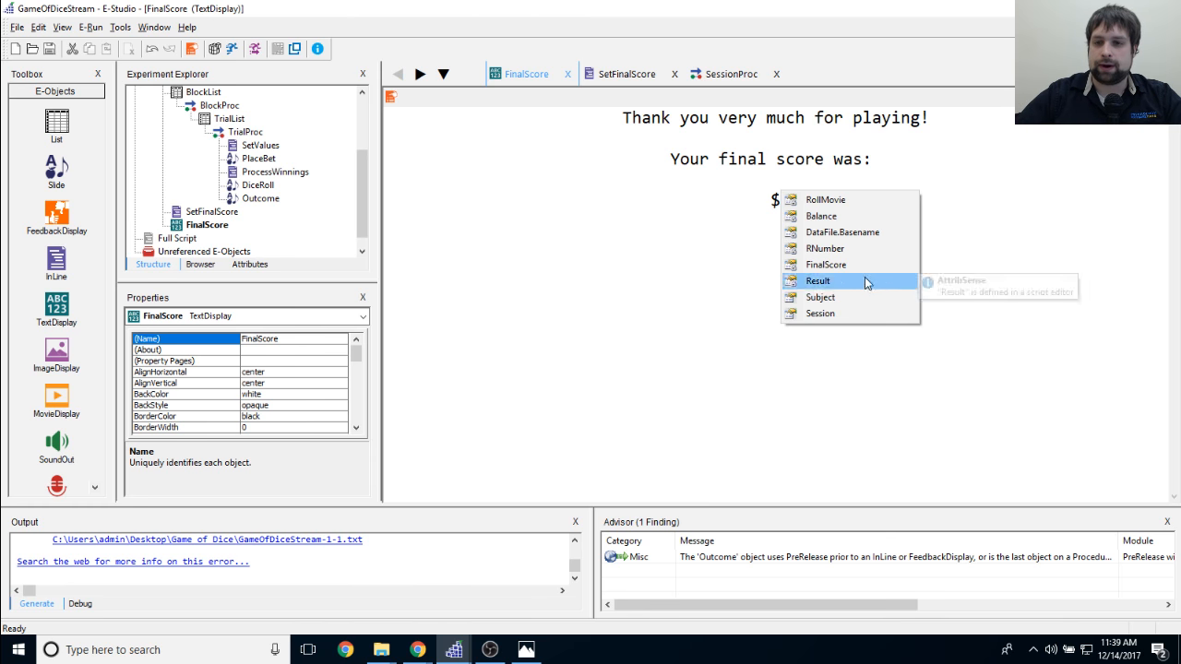
{"action": "double_click", "coordinate": [865, 265]}
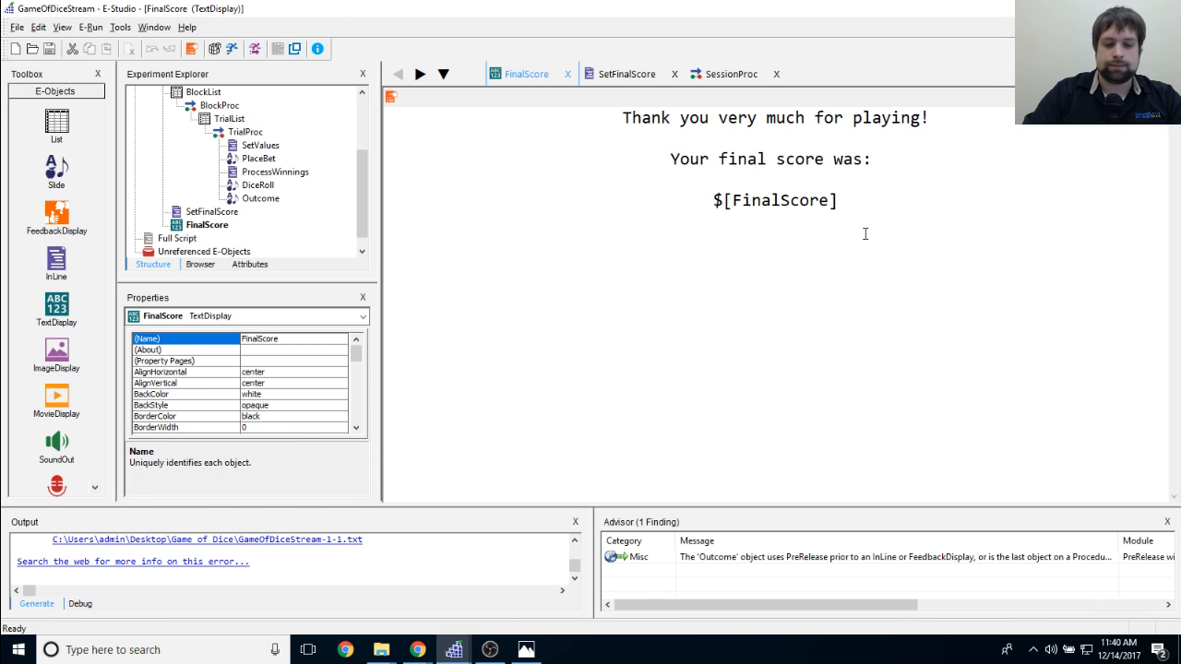
{"action": "type", "text": "!"}
Step: Add the closing instruction "Press SPACE to end the task" below the score, separated by a blank line
{"action": "key", "text": "Return"}
{"action": "key", "text": "Return"}
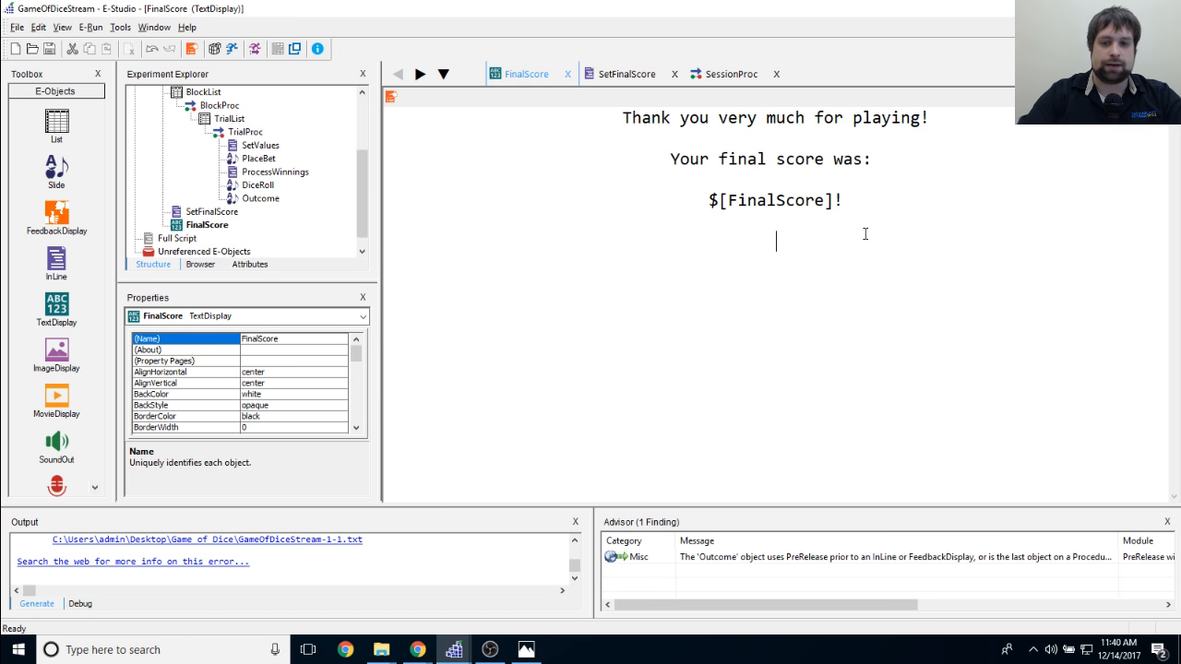
{"action": "type", "text": "P"}
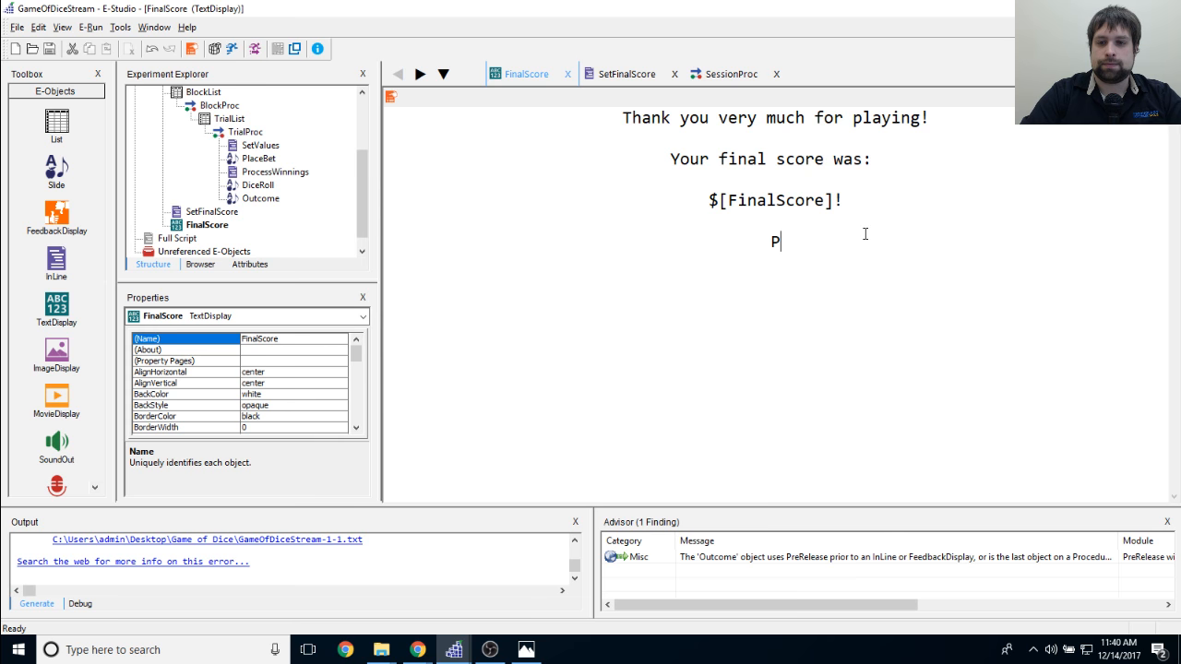
{"action": "type", "text": "ress sPAC"}
{"action": "key", "text": "BackSpace"}
{"action": "key", "text": "BackSpace"}
{"action": "key", "text": "BackSpace"}
{"action": "key", "text": "BackSpace"}
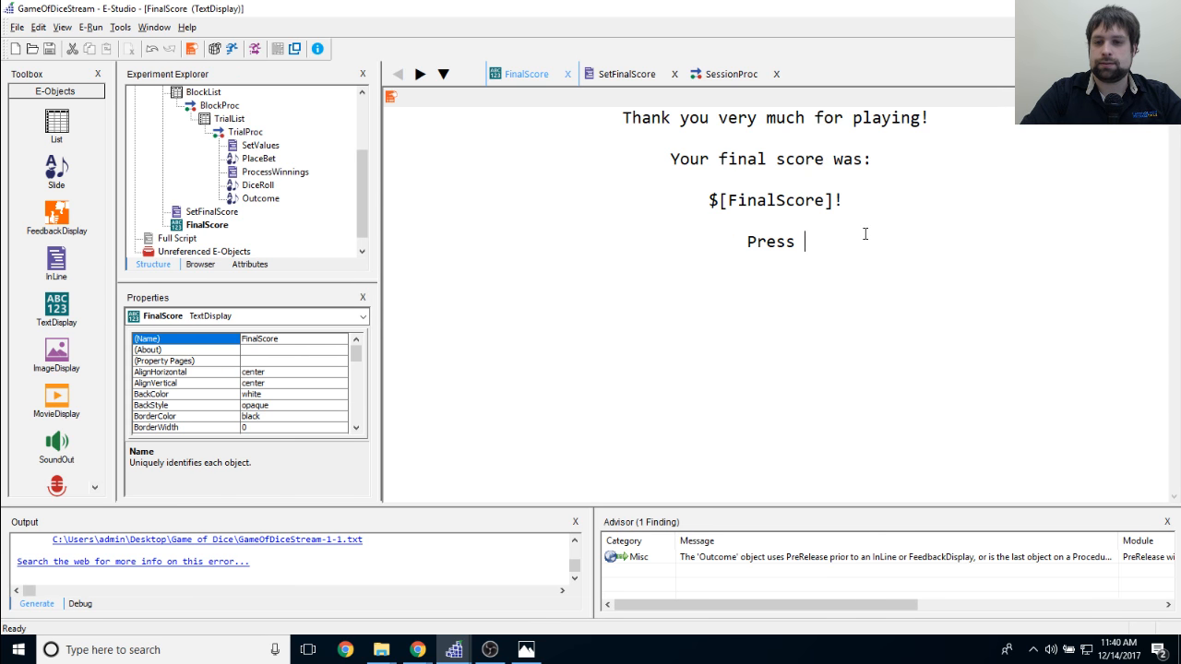
{"action": "type", "text": "SPACE to e"}
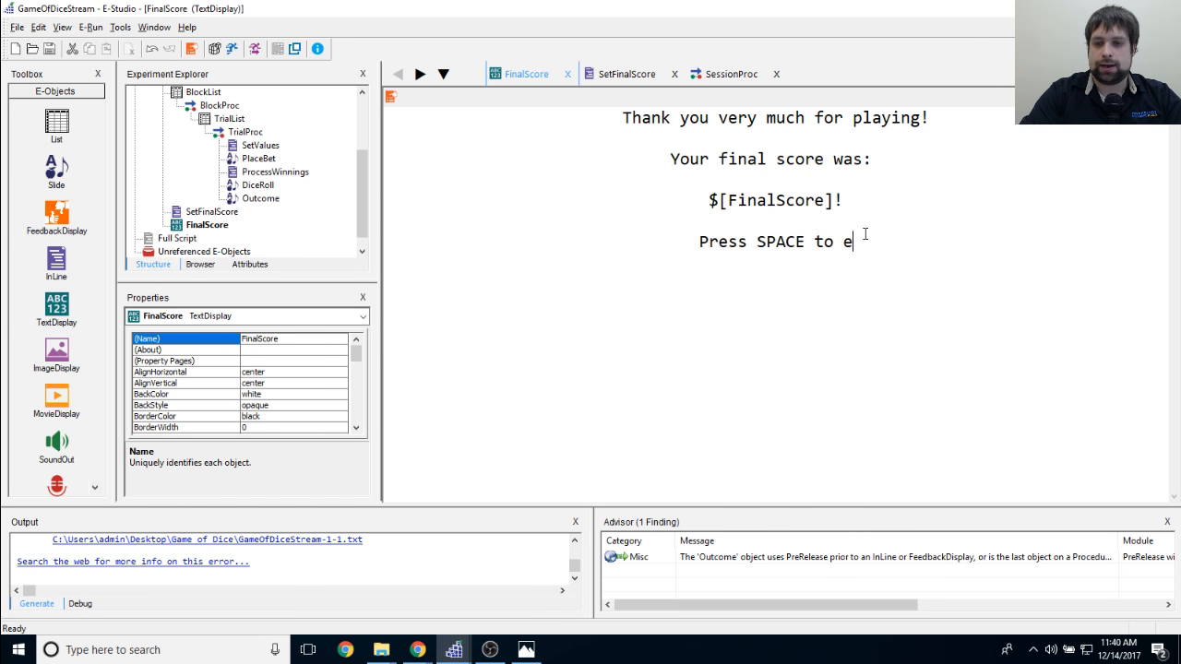
{"action": "type", "text": "nd the task"}
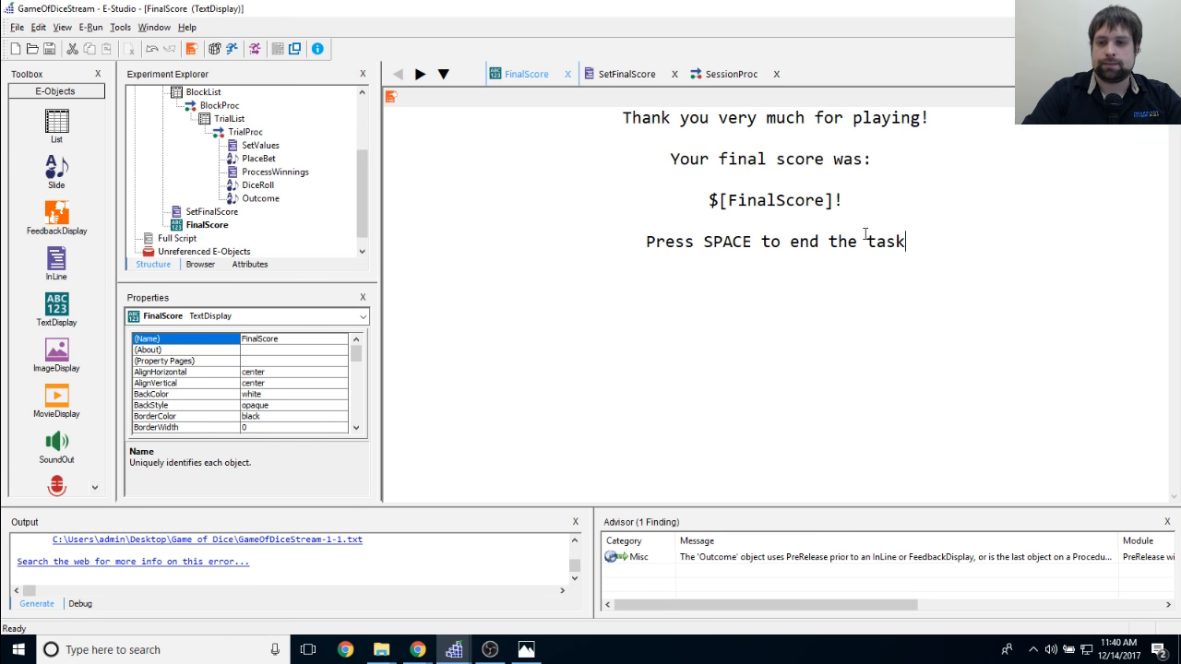
Step: Open the FinalScore display's duration and input properties and set its Duration to (infinite)
{"action": "left_click", "coordinate": [486, 240]}
{"action": "left_click", "coordinate": [391, 97]}
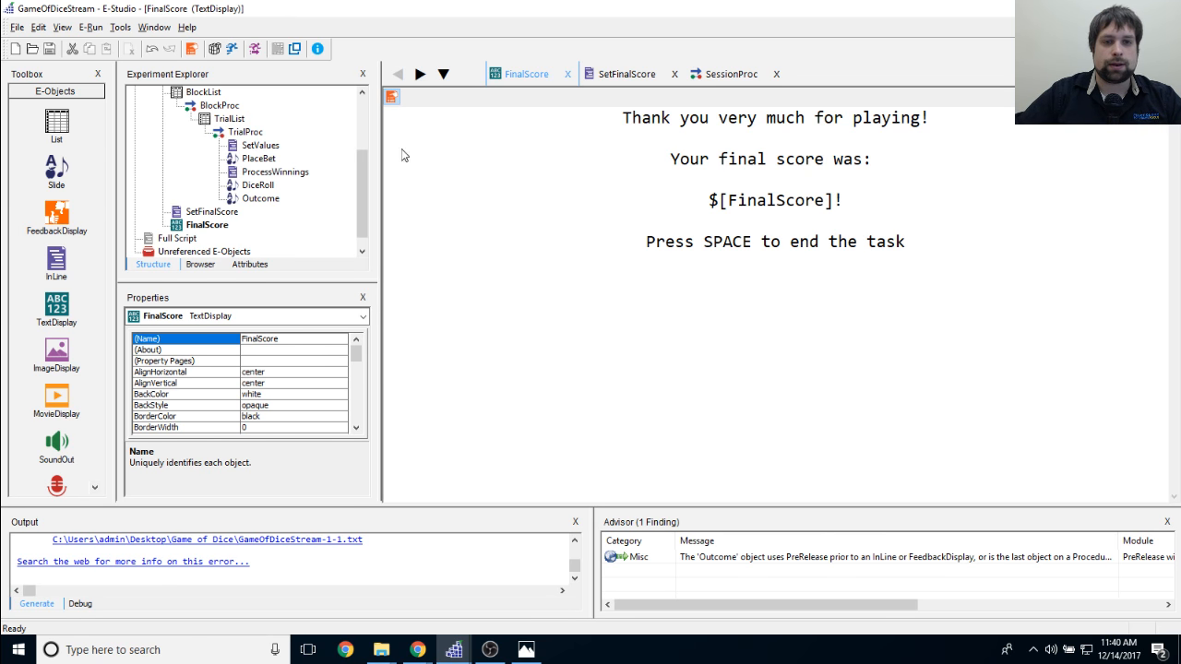
{"action": "left_click", "coordinate": [646, 198]}
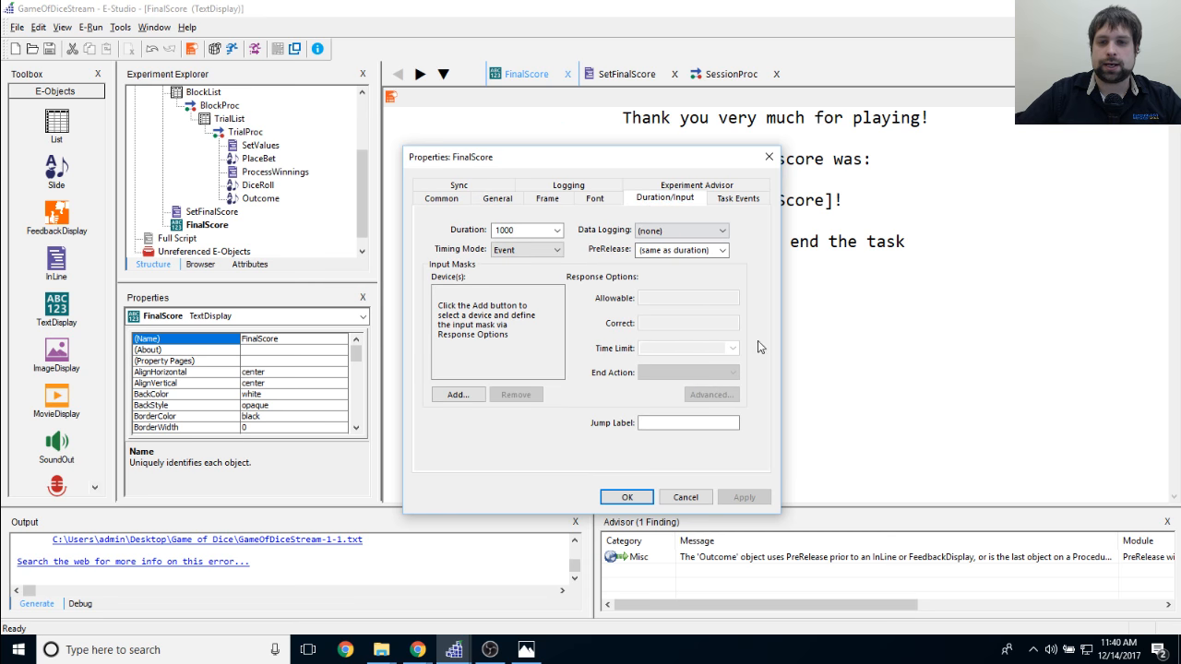
{"action": "left_click", "coordinate": [556, 230]}
{"action": "left_click", "coordinate": [522, 244]}
Step: Add a Keyboard input mask to FinalScore with {SPACE} as the allowable response
{"action": "left_click", "coordinate": [458, 394]}
{"action": "left_click", "coordinate": [622, 414]}
{"action": "double_click", "coordinate": [663, 298]}
{"action": "type", "text": "{SPAC"}
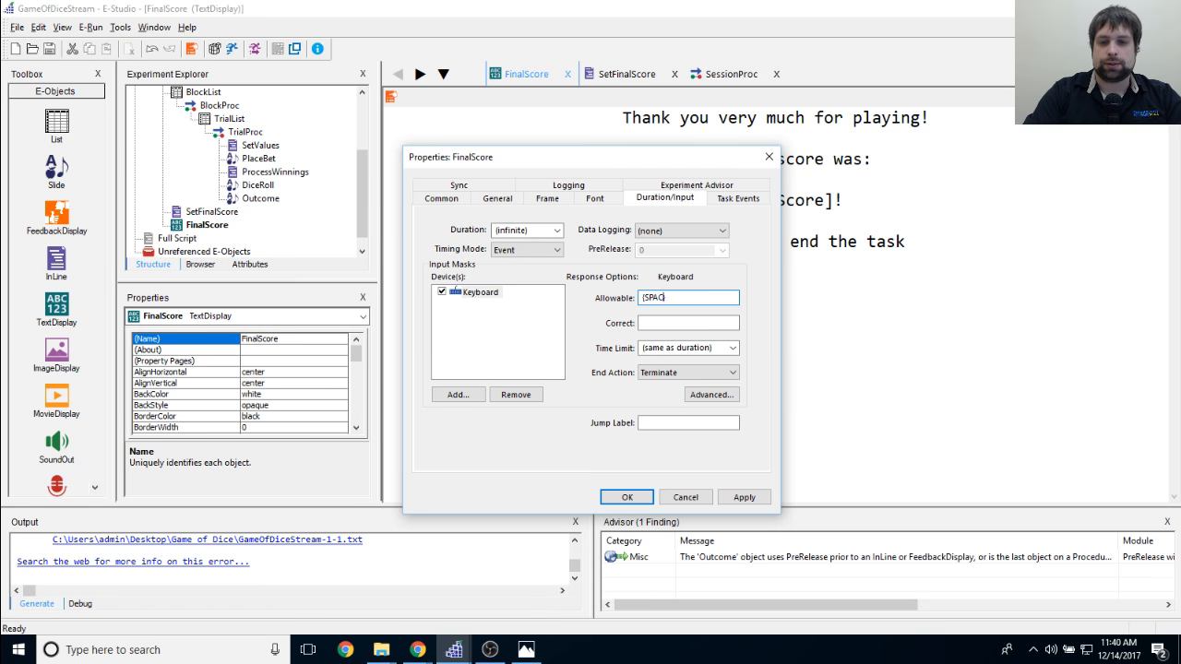
{"action": "type", "text": "E}"}
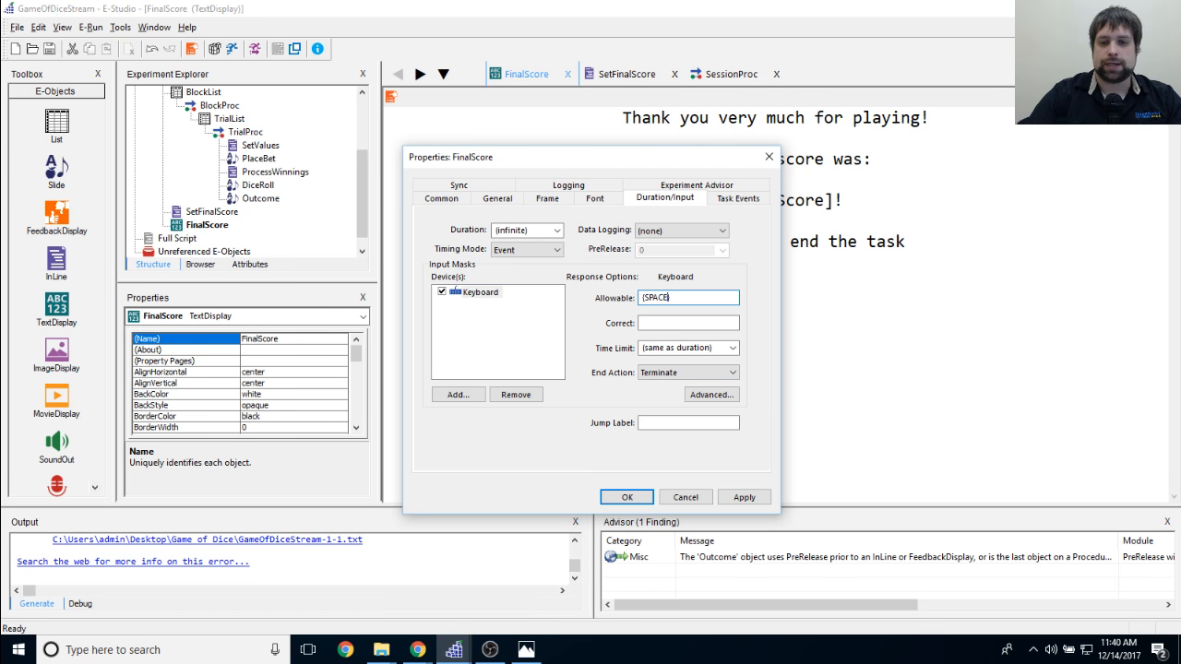
Step: Set FinalScore's Data Logging to Time Audit Only, then apply and accept the property changes
{"action": "left_click", "coordinate": [712, 230]}
{"action": "left_click", "coordinate": [683, 280]}
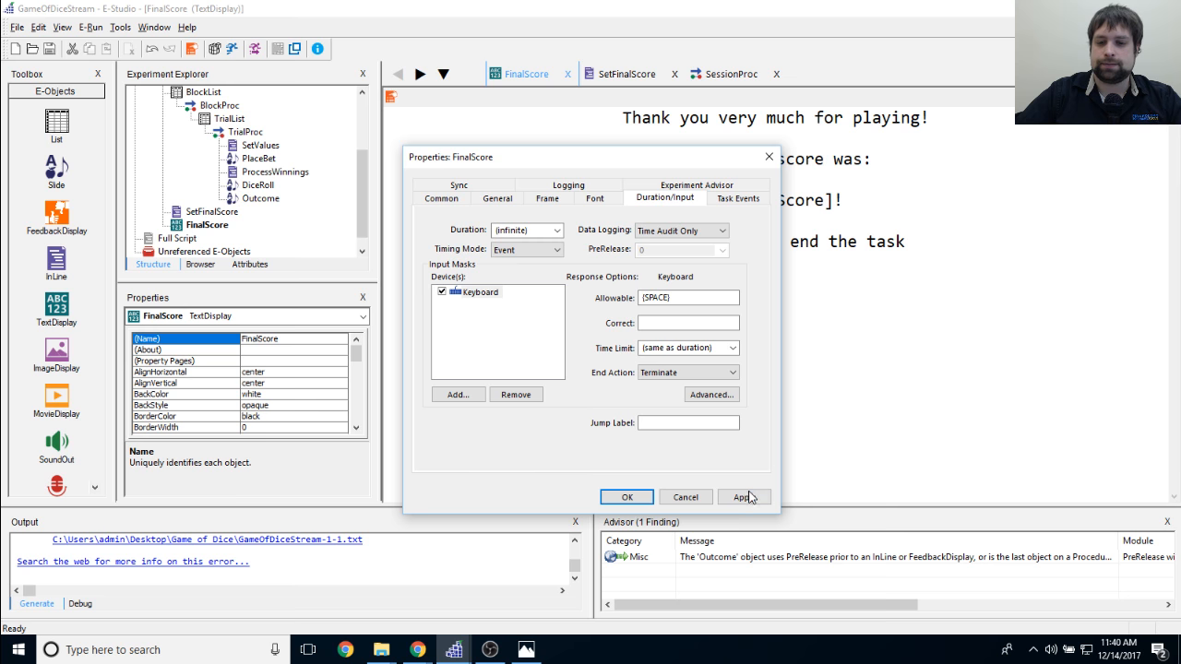
{"action": "left_click", "coordinate": [748, 497]}
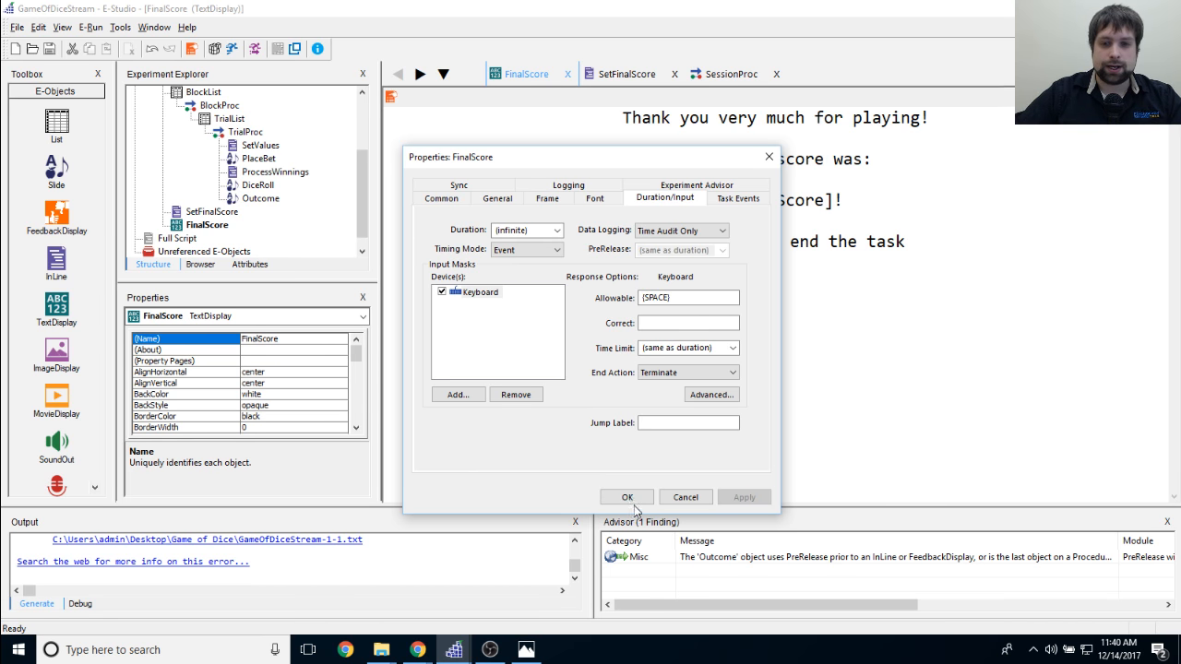
{"action": "left_click", "coordinate": [627, 497]}
{"action": "left_click_drag", "start_coordinate": [361, 191], "coordinate": [358, 162]}
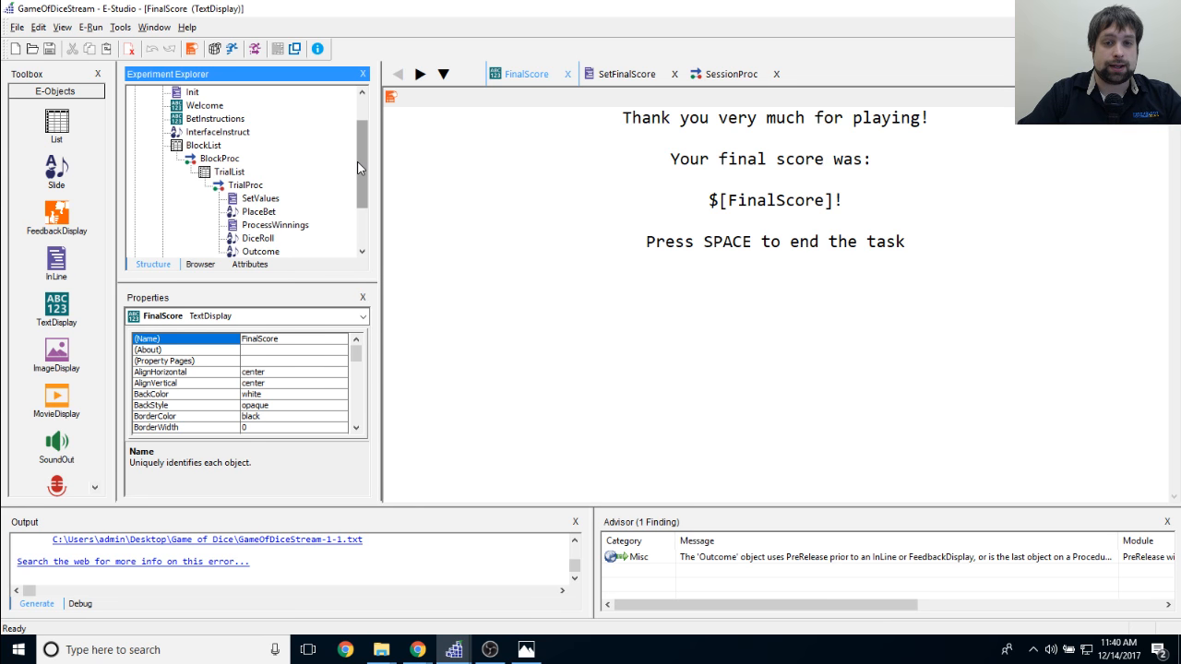
{"action": "left_click", "coordinate": [496, 657]}
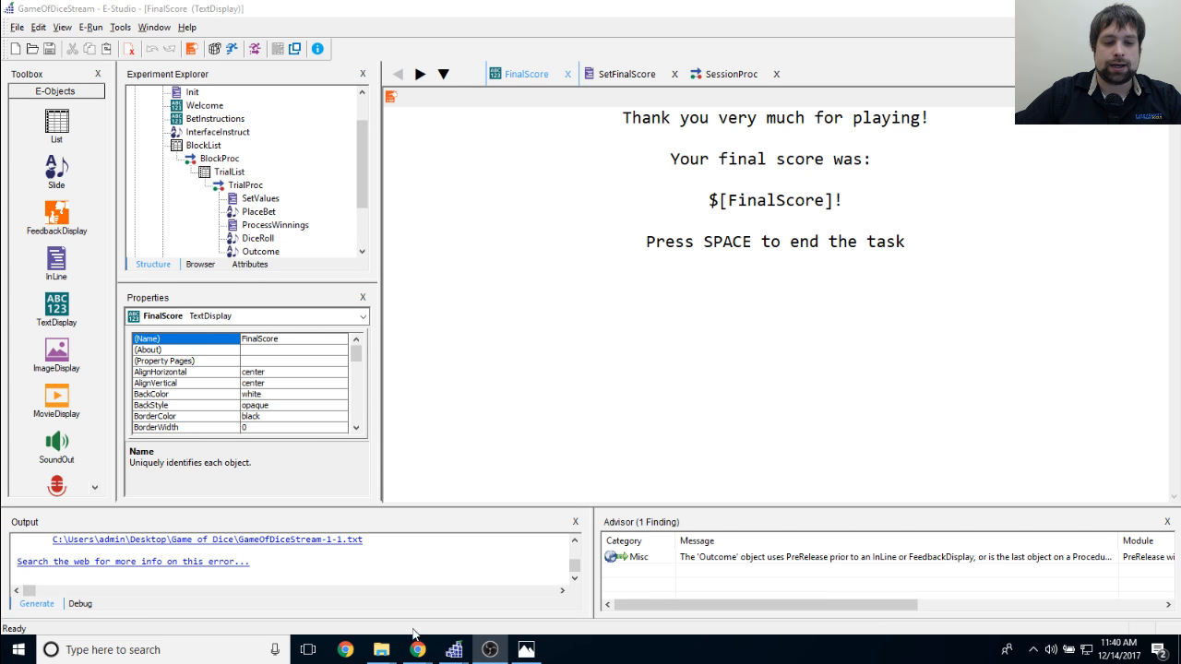
{"action": "mouse_move", "coordinate": [417, 646]}
{"action": "left_click", "coordinate": [483, 606]}
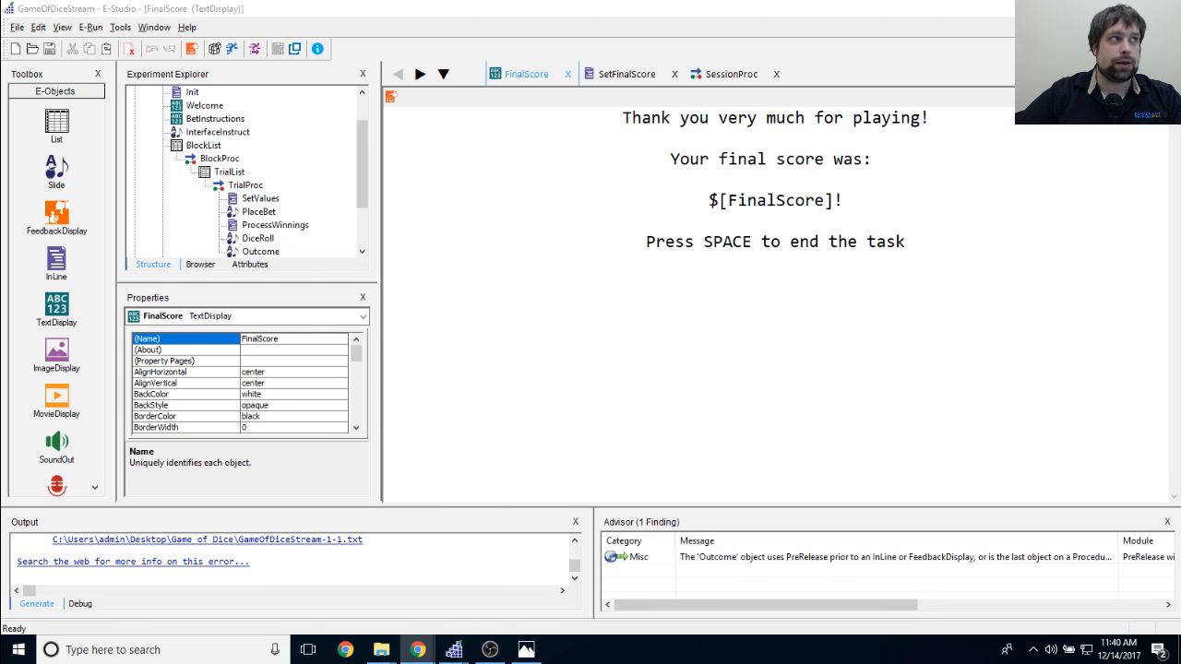
{"action": "left_click", "coordinate": [667, 373]}
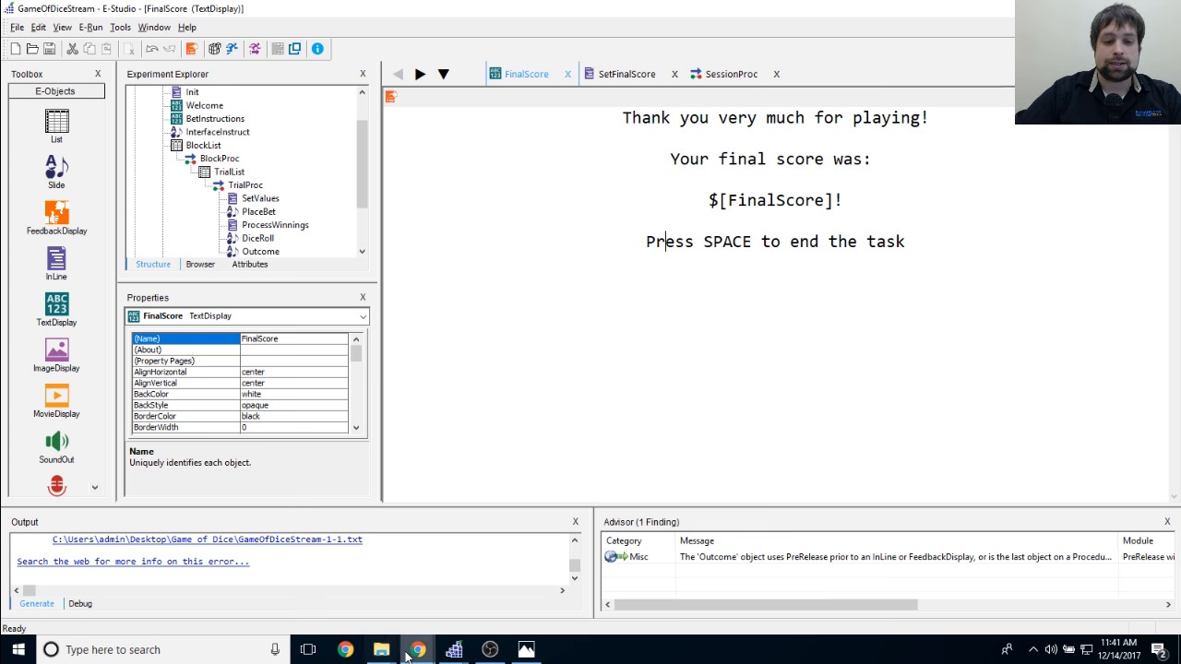
{"action": "mouse_move", "coordinate": [409, 653]}
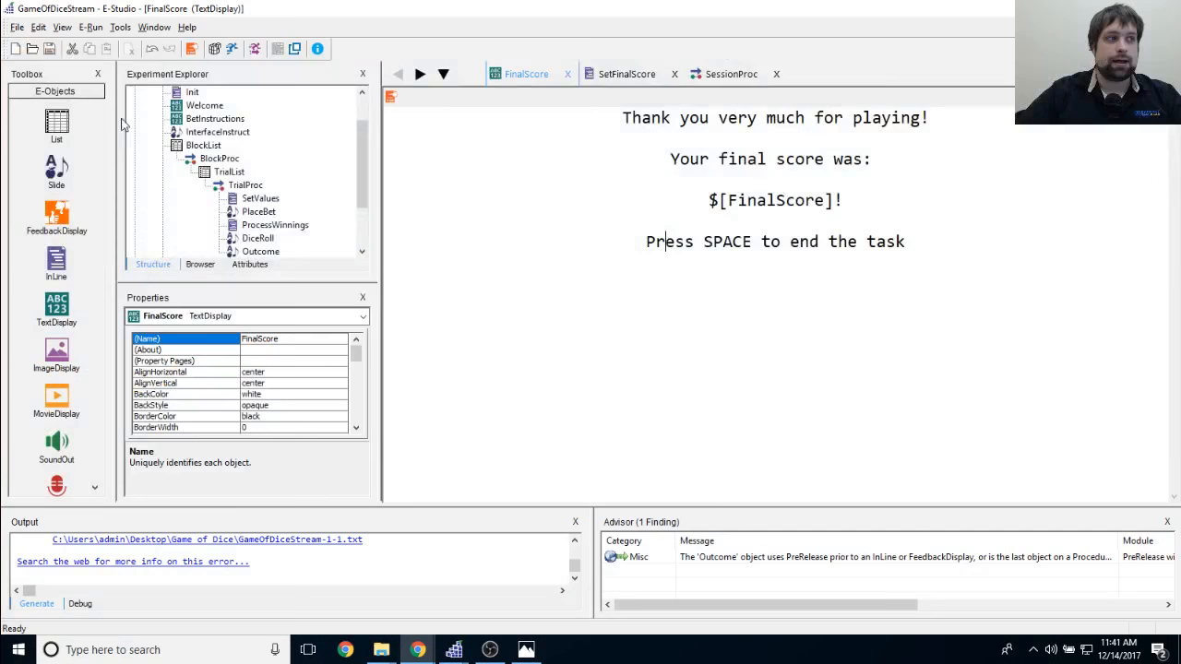